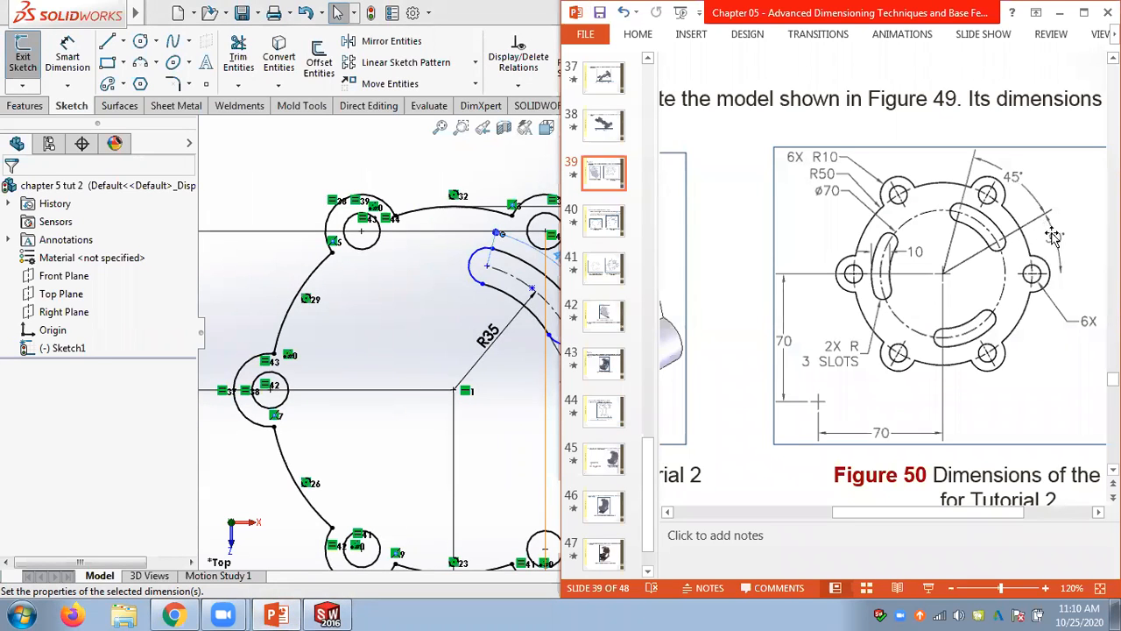
Return from the reference slide to the SOLIDWORKS sketch, working around the upper arc slot
{"action": "left_click", "coordinate": [276, 161]}
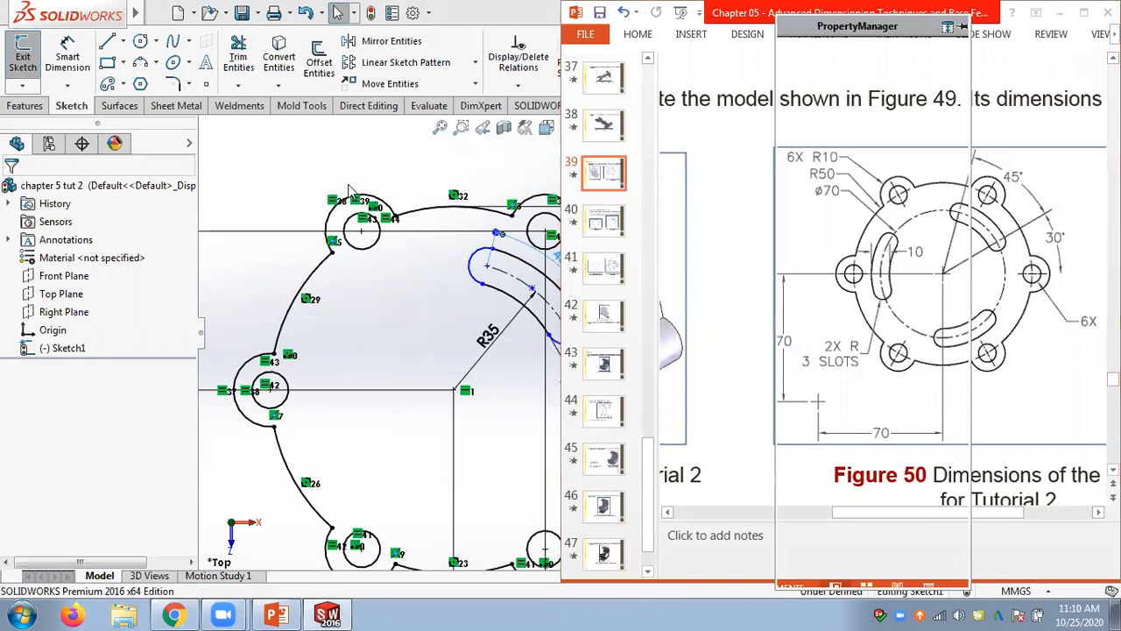
{"action": "scroll", "coordinate": [481, 280], "scroll_direction": "up", "scroll_amount": 2}
{"action": "scroll", "coordinate": [604, 348], "scroll_direction": "down", "scroll_amount": 2}
{"action": "scroll", "coordinate": [604, 348], "scroll_direction": "down", "scroll_amount": 1}
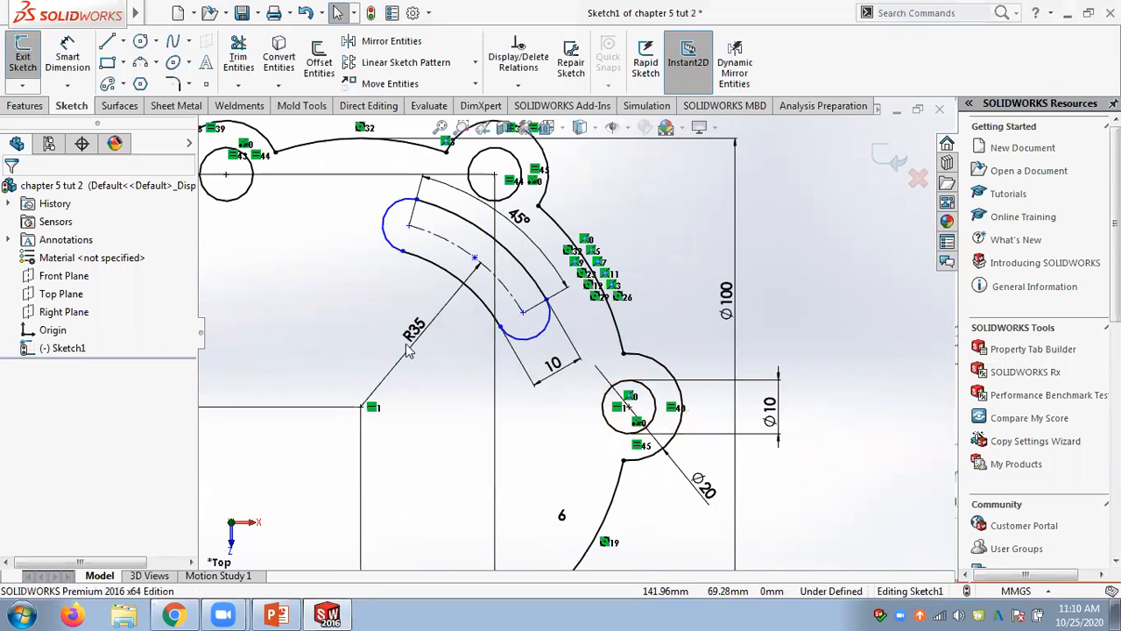
{"action": "left_click", "coordinate": [68, 58]}
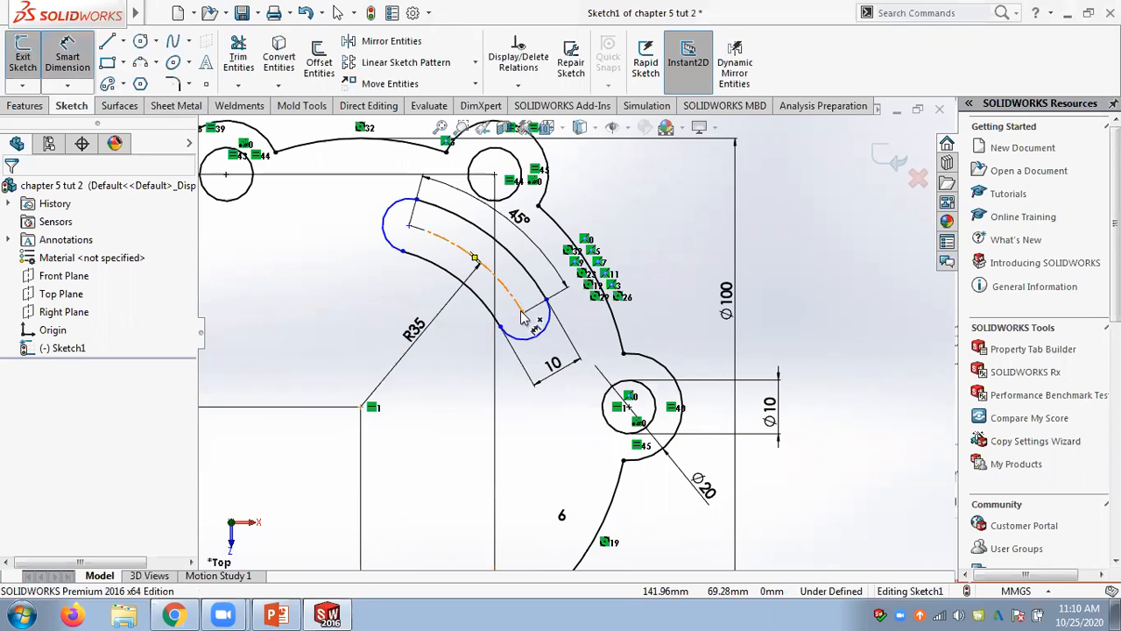
{"action": "left_click", "coordinate": [360, 407]}
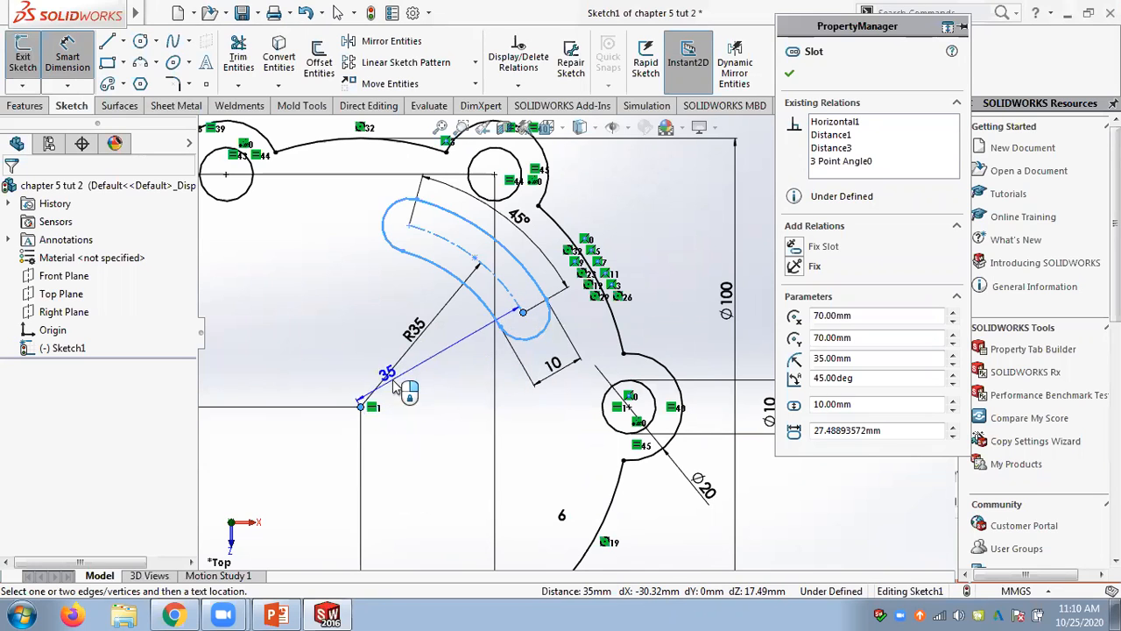
{"action": "key", "text": "Escape"}
{"action": "scroll", "coordinate": [348, 323], "scroll_direction": "up", "scroll_amount": 1}
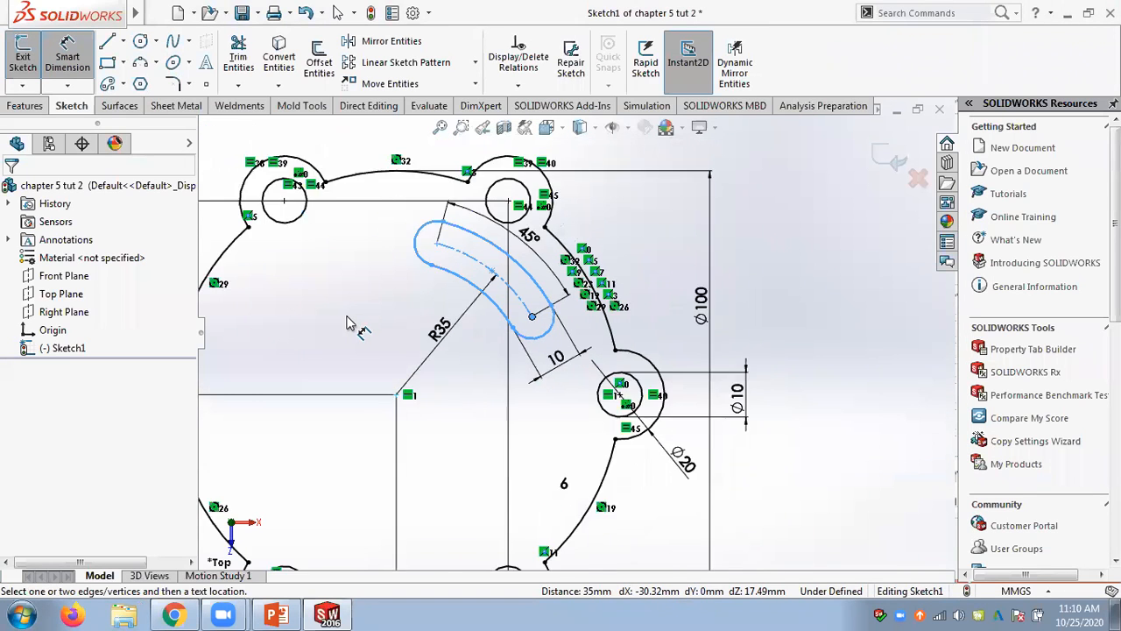
Draw a horizontal centerline about 88.7 mm long from the plate's centre out past the Ø10 hole beside it
{"action": "scroll", "coordinate": [348, 323], "scroll_direction": "up", "scroll_amount": 1}
{"action": "left_click", "coordinate": [123, 41]}
{"action": "left_click", "coordinate": [140, 83]}
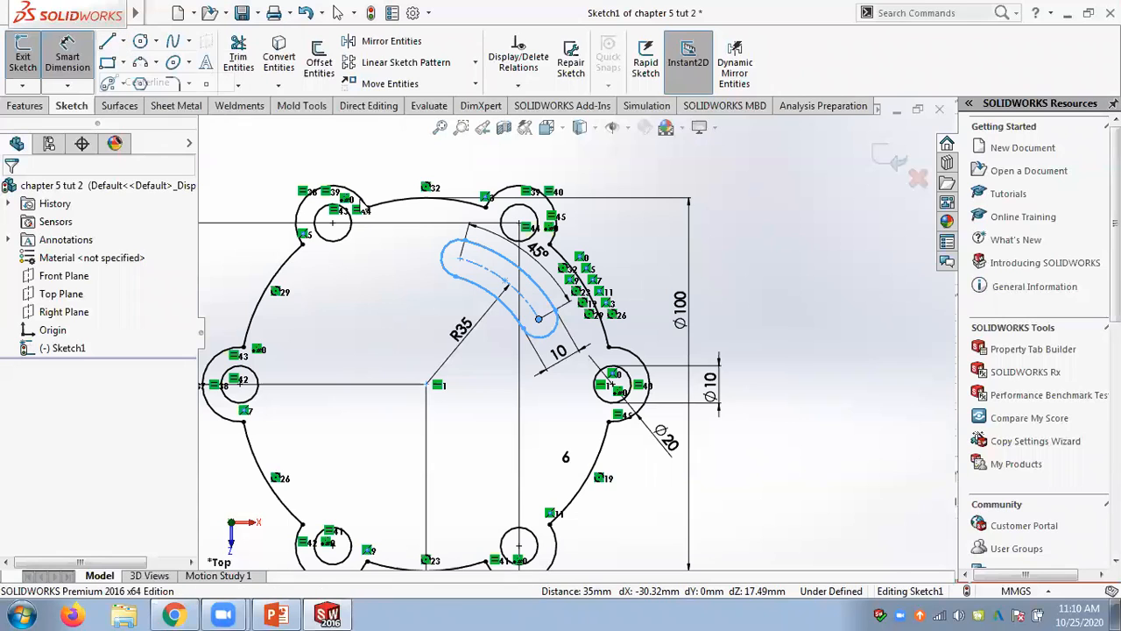
{"action": "left_click", "coordinate": [429, 383]}
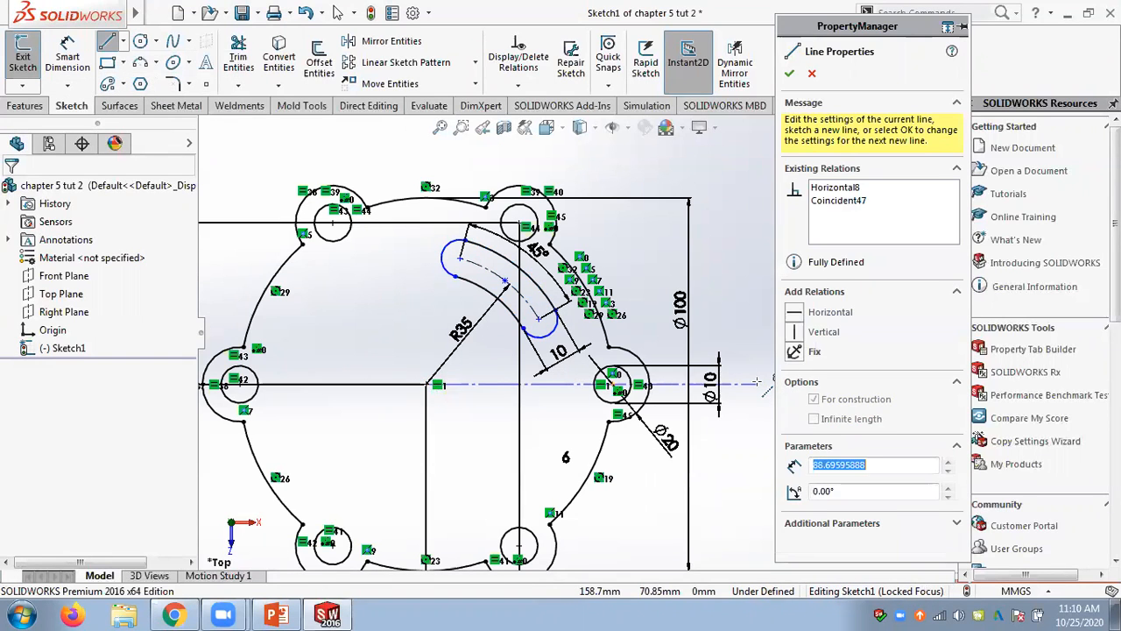
{"action": "left_click", "coordinate": [757, 382]}
{"action": "key", "text": "Escape"}
{"action": "key", "text": "Escape"}
{"action": "scroll", "coordinate": [734, 354], "scroll_direction": "down", "scroll_amount": 1}
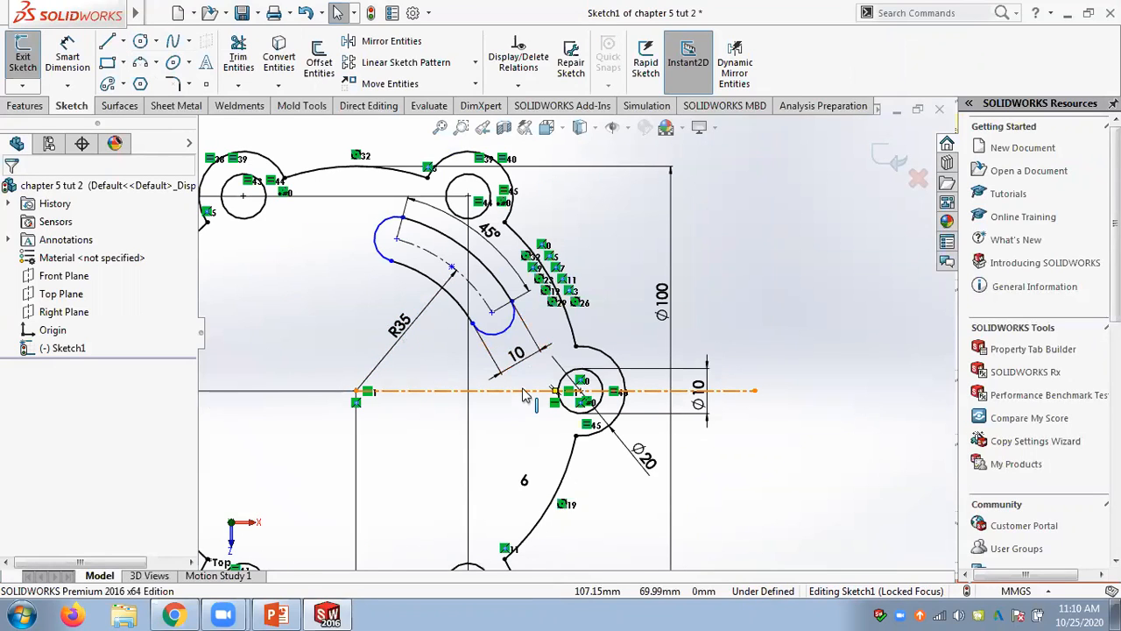
{"action": "left_click", "coordinate": [68, 59]}
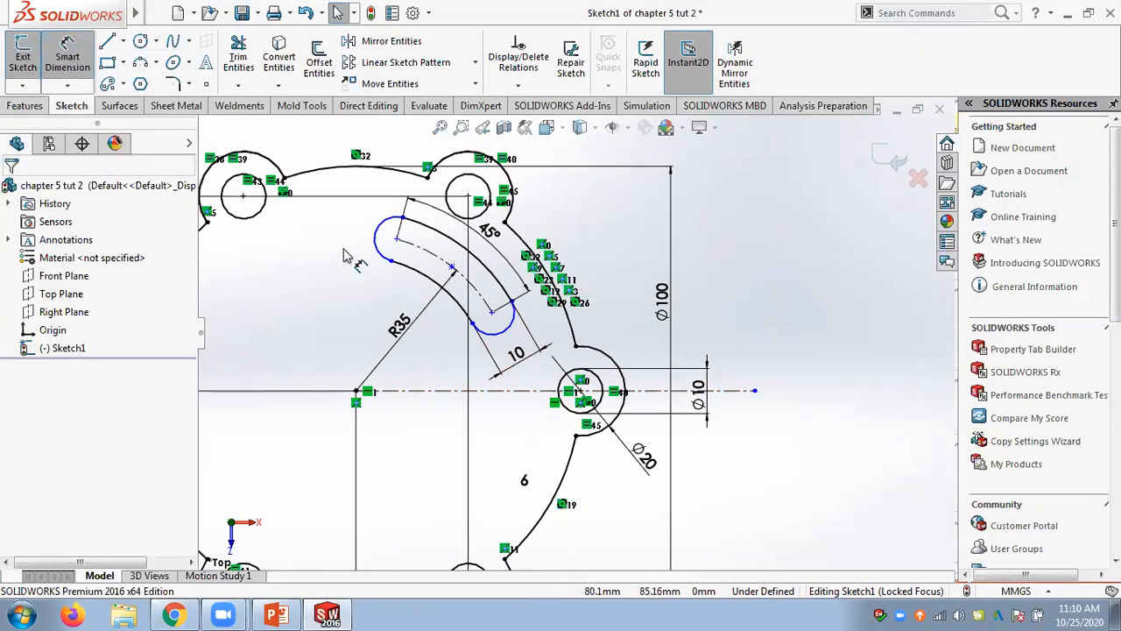
{"action": "left_click", "coordinate": [492, 311]}
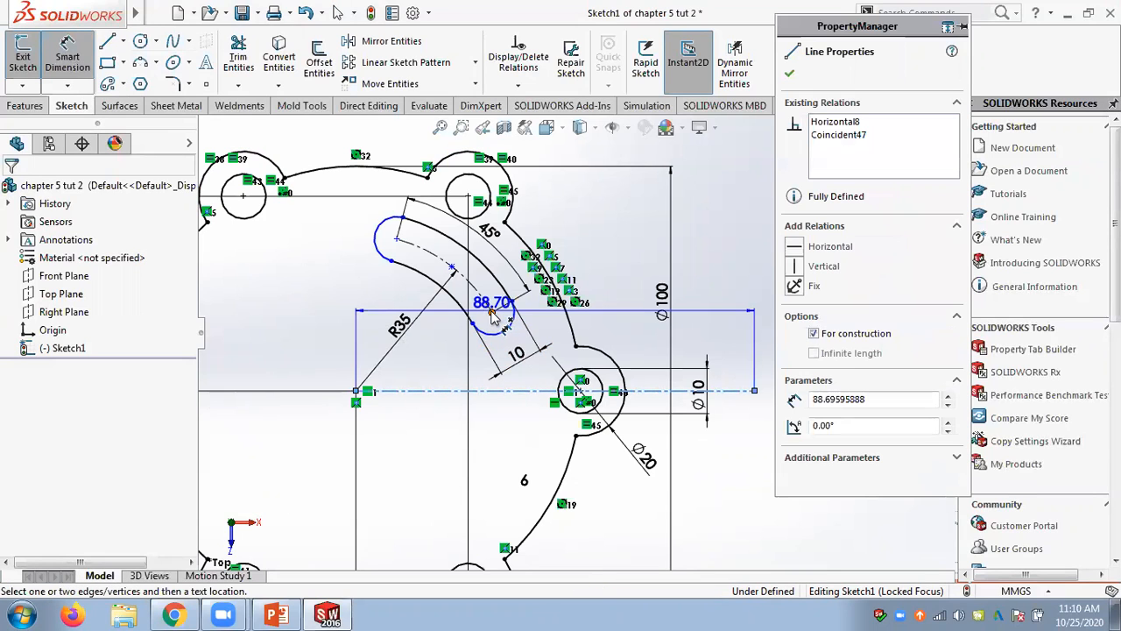
{"action": "left_click", "coordinate": [507, 331]}
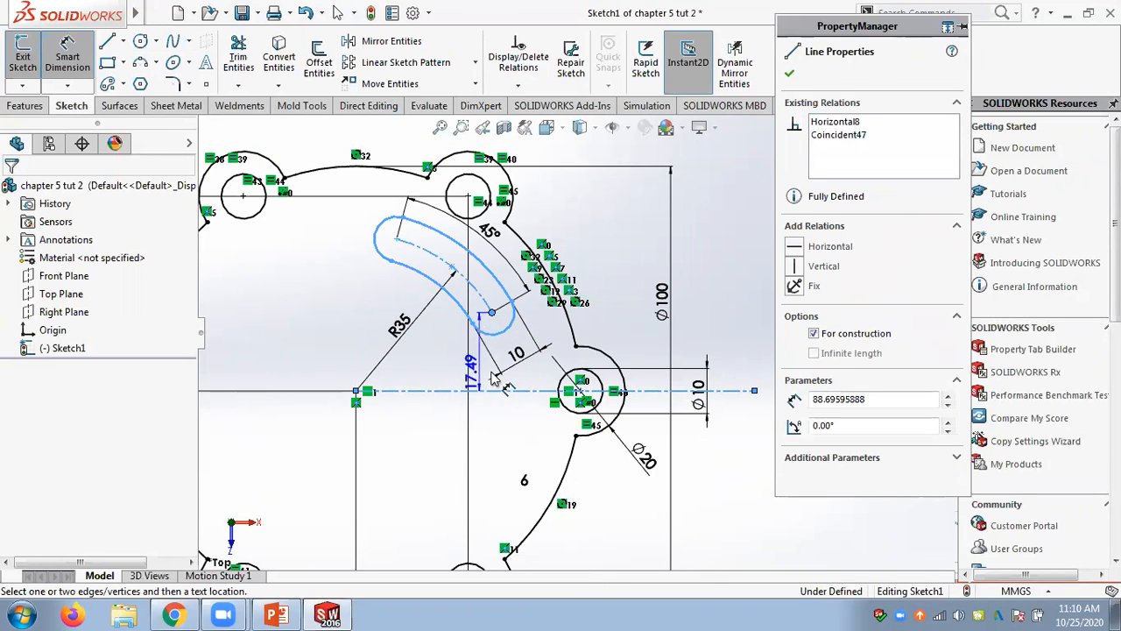
{"action": "left_click", "coordinate": [492, 314]}
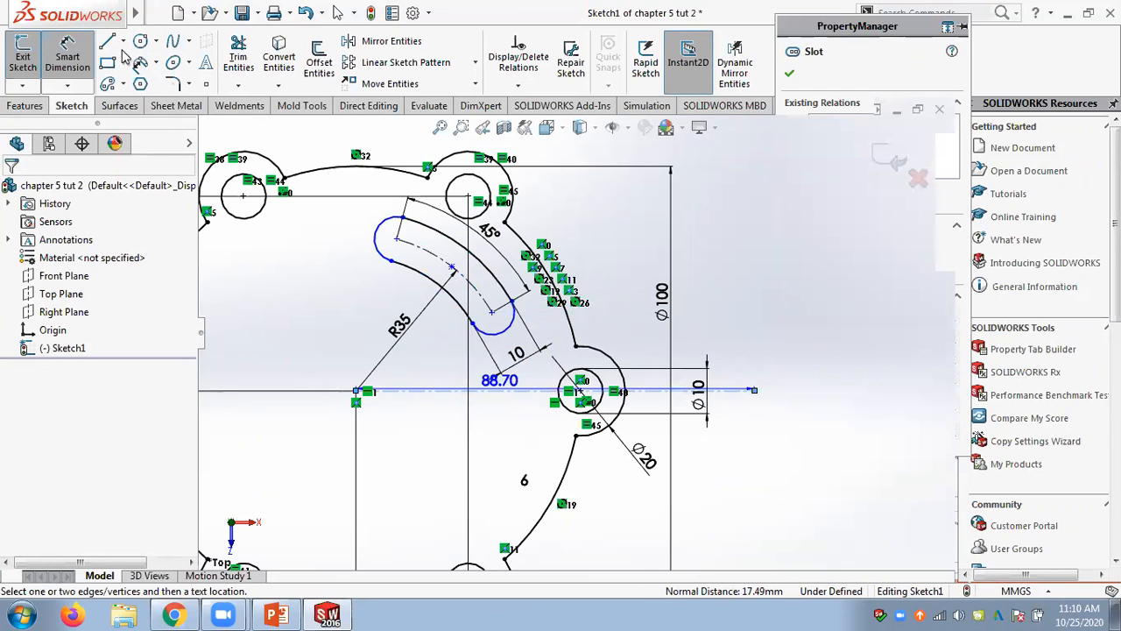
{"action": "left_click", "coordinate": [124, 42]}
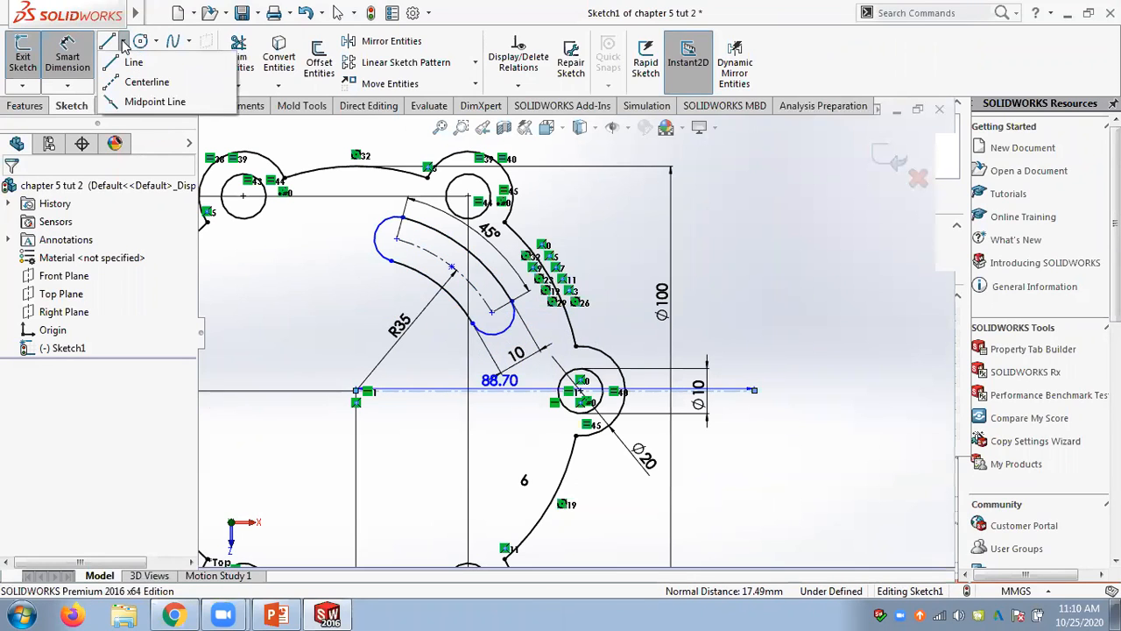
{"action": "left_click", "coordinate": [147, 79]}
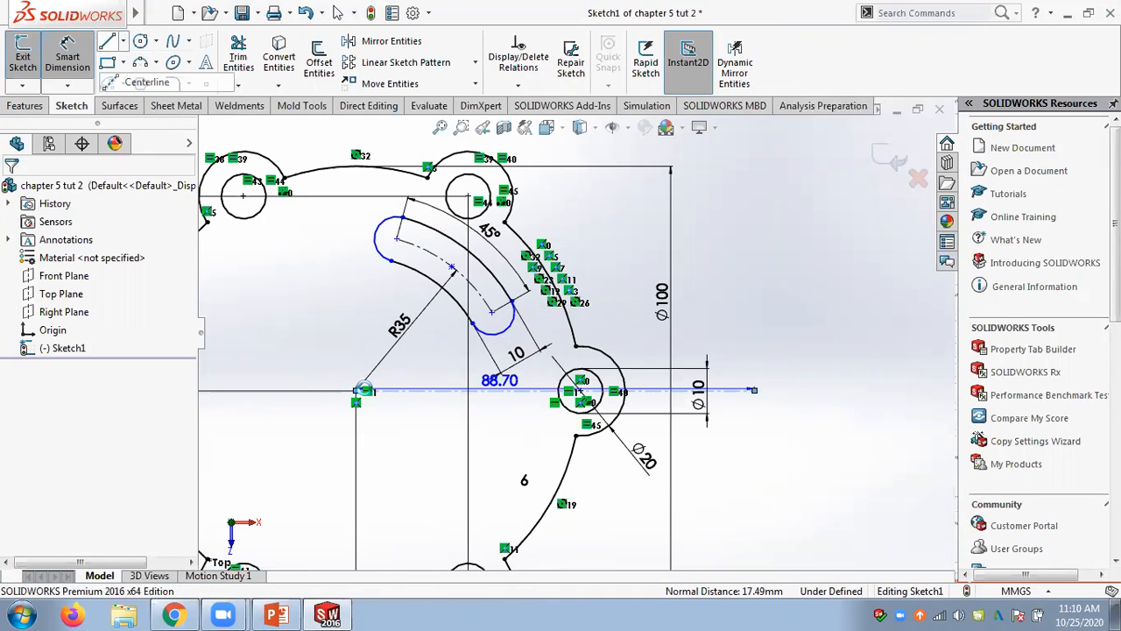
{"action": "left_click", "coordinate": [364, 390]}
{"action": "key", "text": "Escape"}
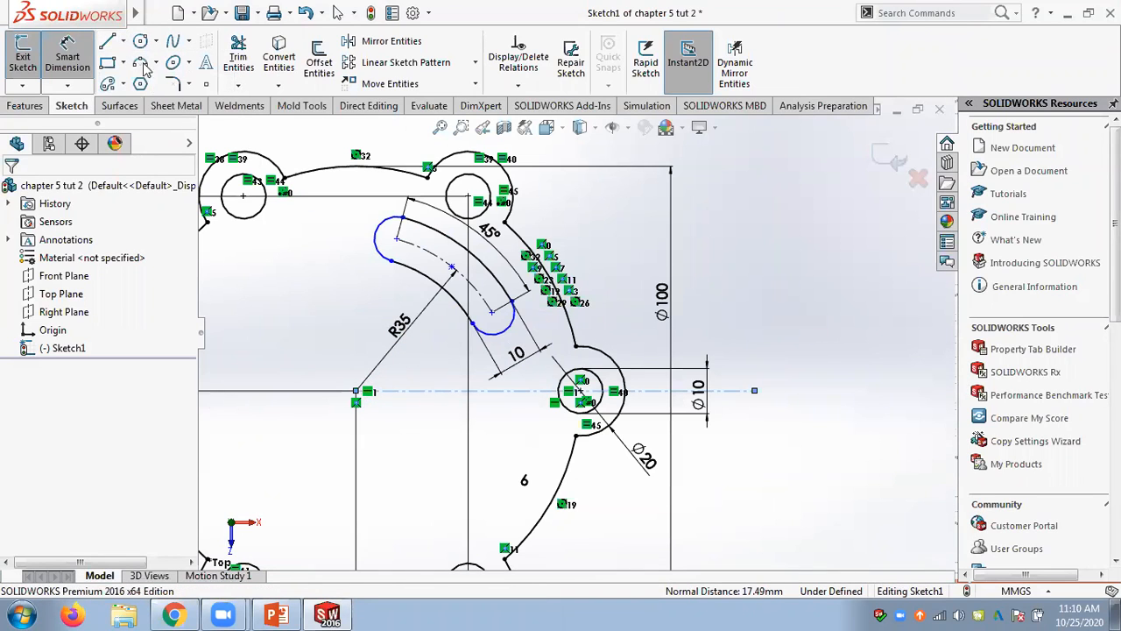
{"action": "left_click", "coordinate": [124, 42]}
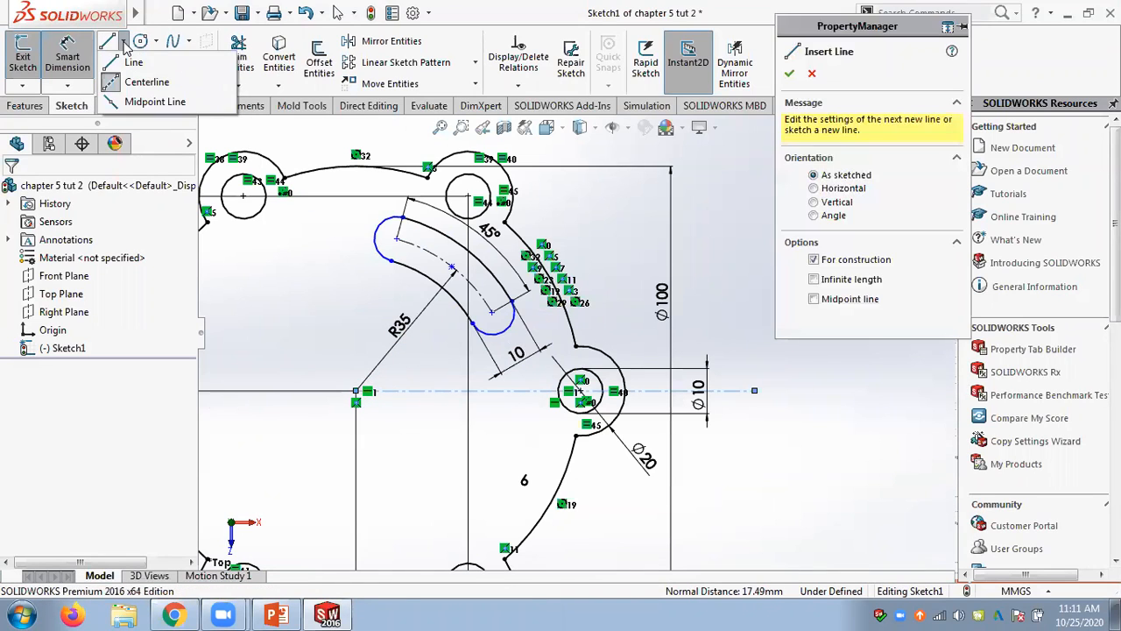
{"action": "left_click", "coordinate": [357, 389]}
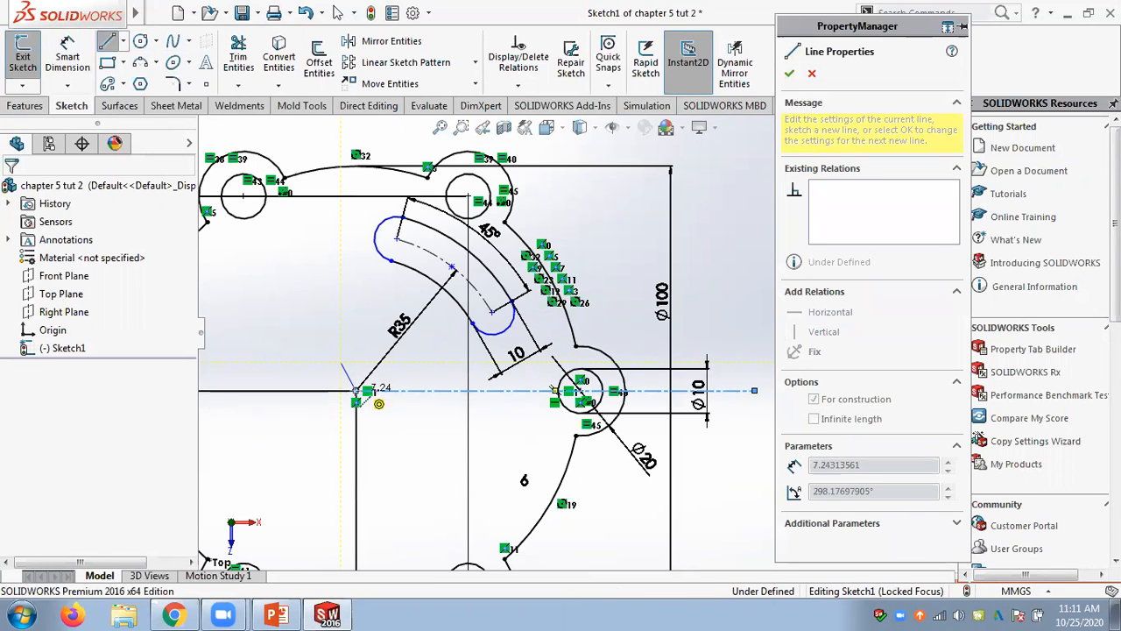
{"action": "key", "text": "Escape"}
Draw a centerline from the plate's centre to the centre point of the arc slot's lower end
{"action": "left_click", "coordinate": [124, 42]}
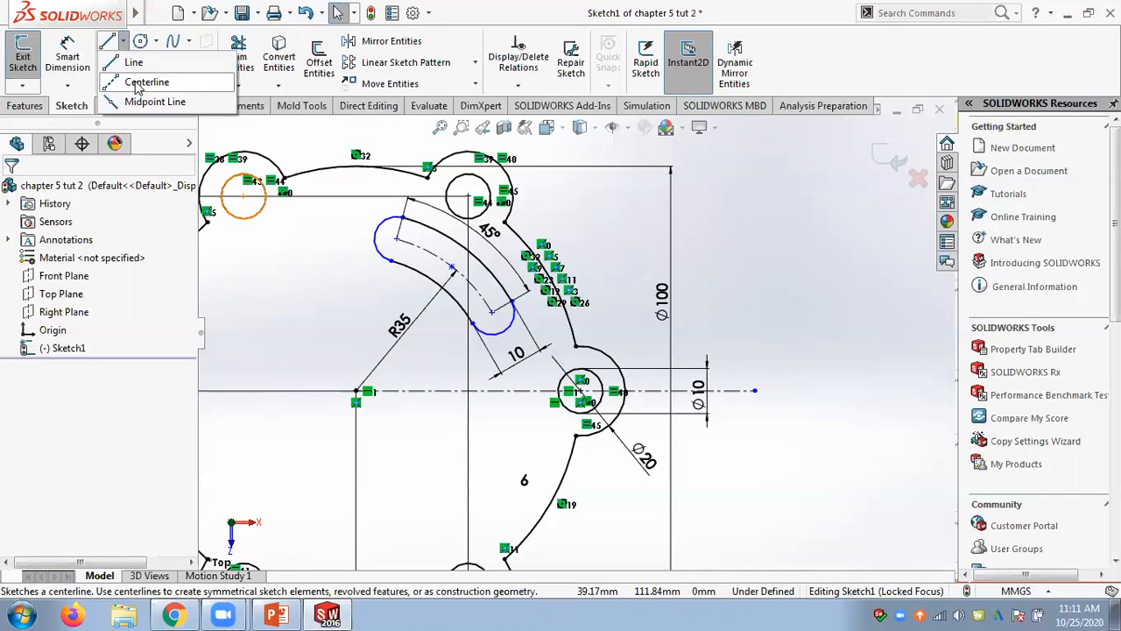
{"action": "left_click", "coordinate": [144, 82]}
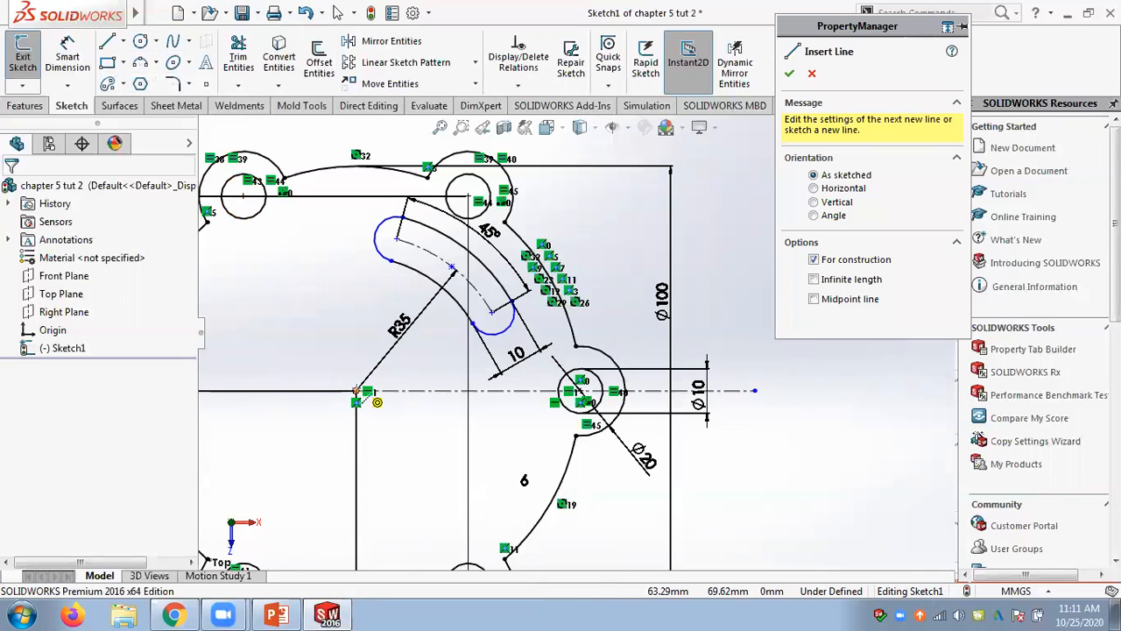
{"action": "left_click", "coordinate": [357, 391]}
{"action": "left_click", "coordinate": [492, 312]}
{"action": "key", "text": "Escape"}
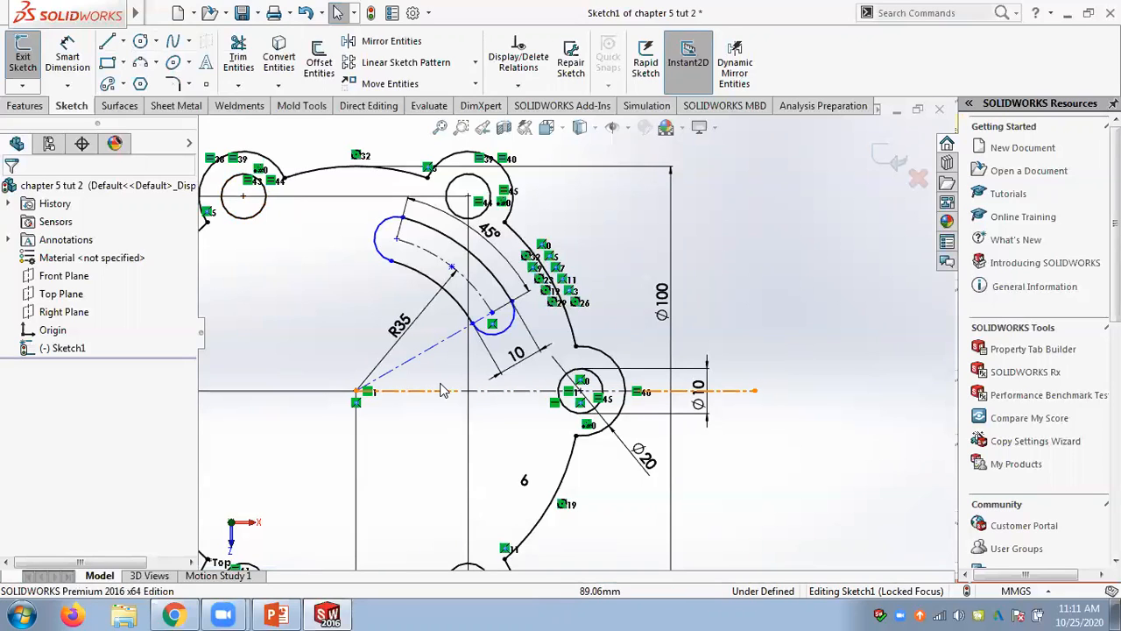
Dimension the angle between the horizontal centerline and the slot centerline as 30°
{"action": "key", "text": "d"}
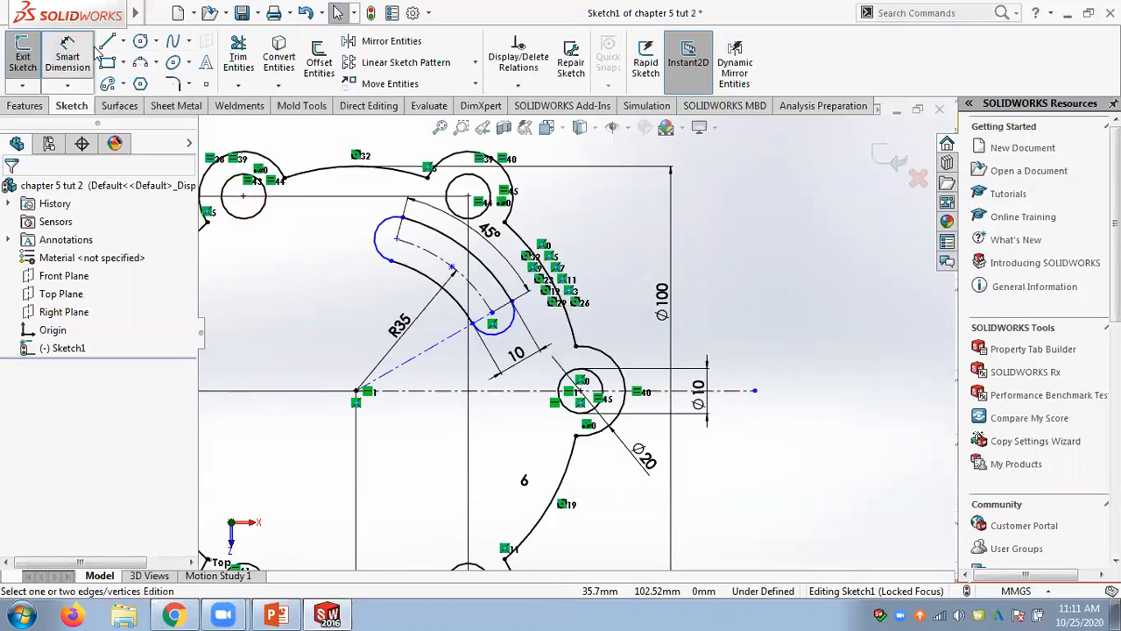
{"action": "left_click", "coordinate": [429, 392]}
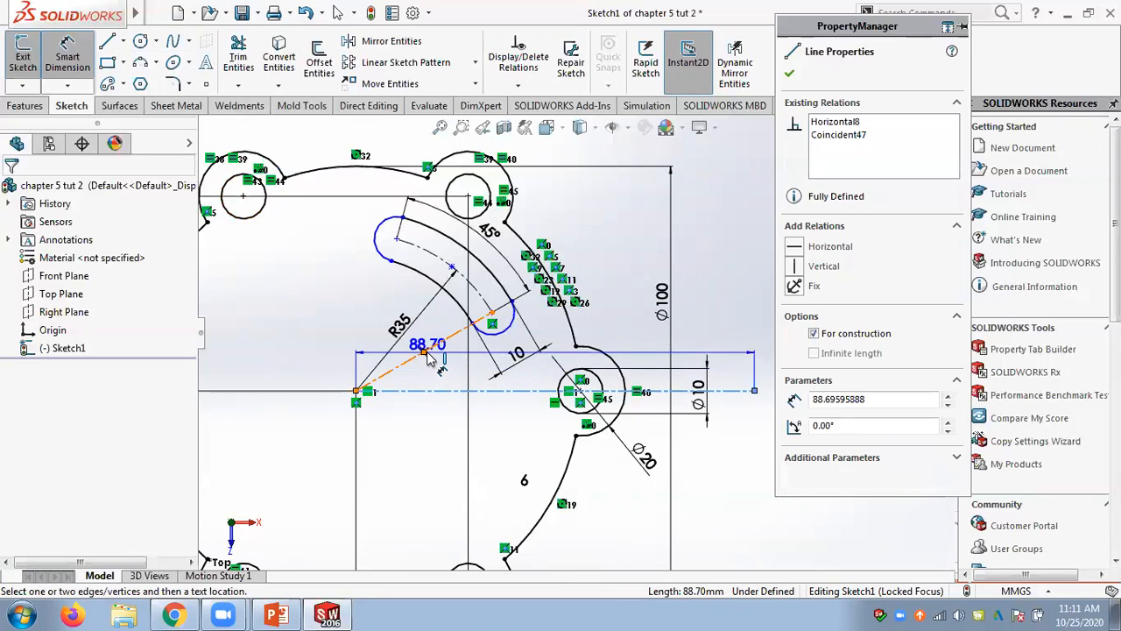
{"action": "left_click", "coordinate": [424, 352]}
{"action": "key", "text": "Escape"}
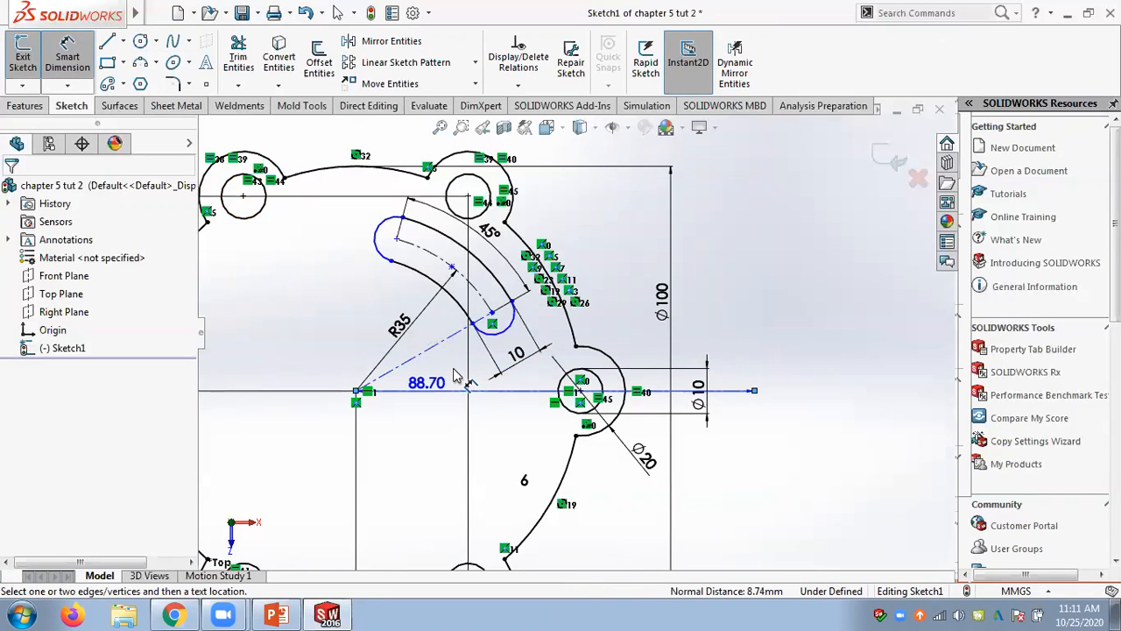
{"action": "left_click", "coordinate": [462, 375]}
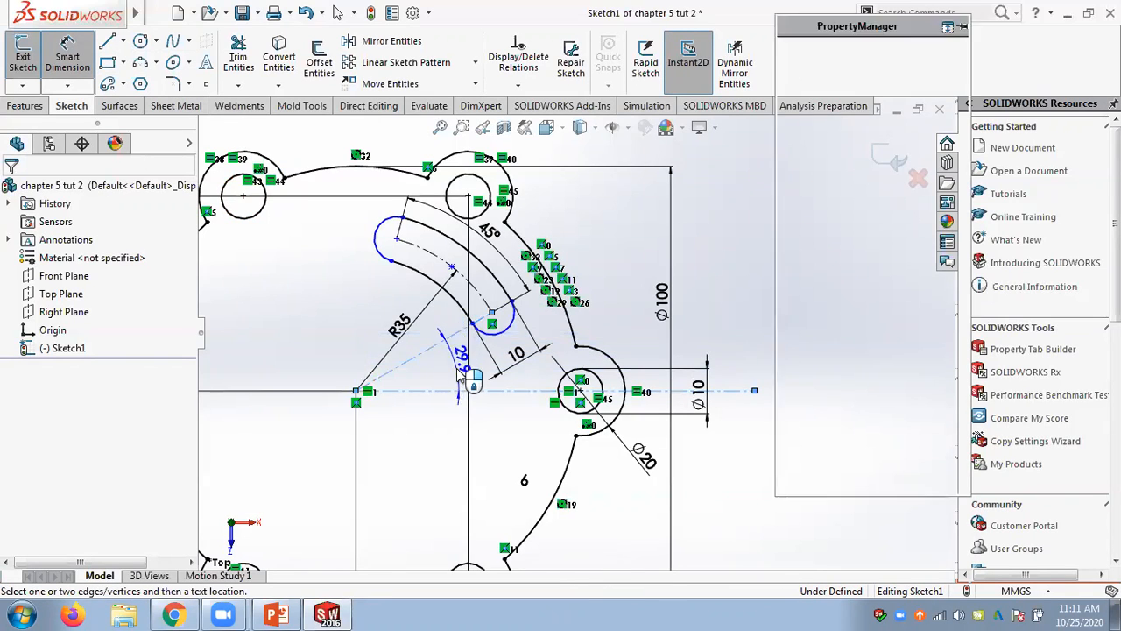
{"action": "type", "text": "30"}
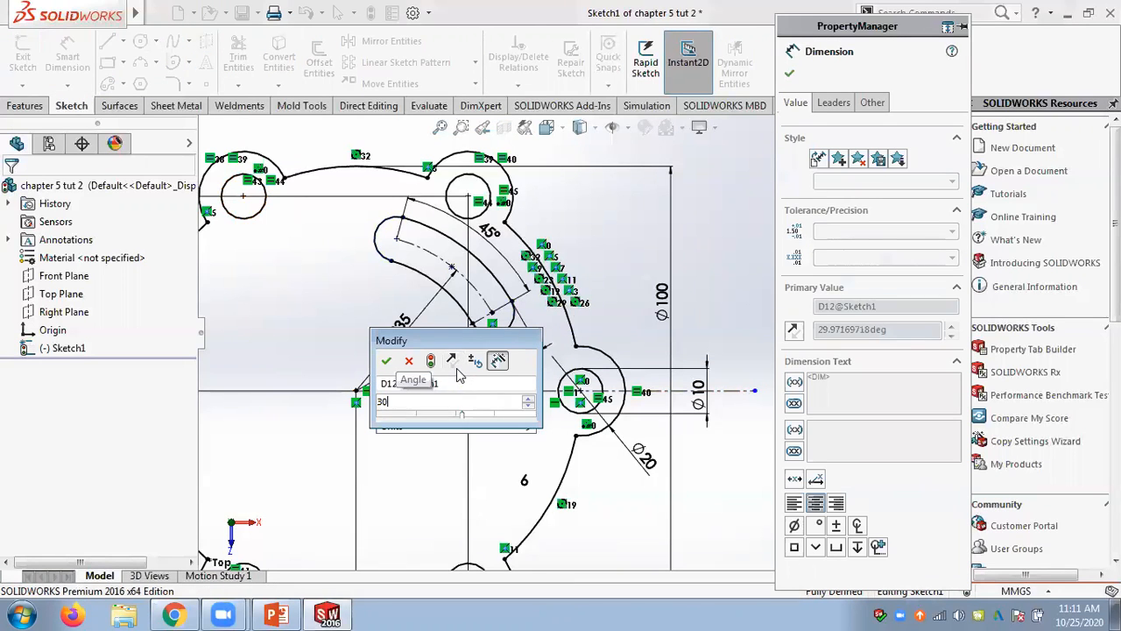
{"action": "key", "text": "Return"}
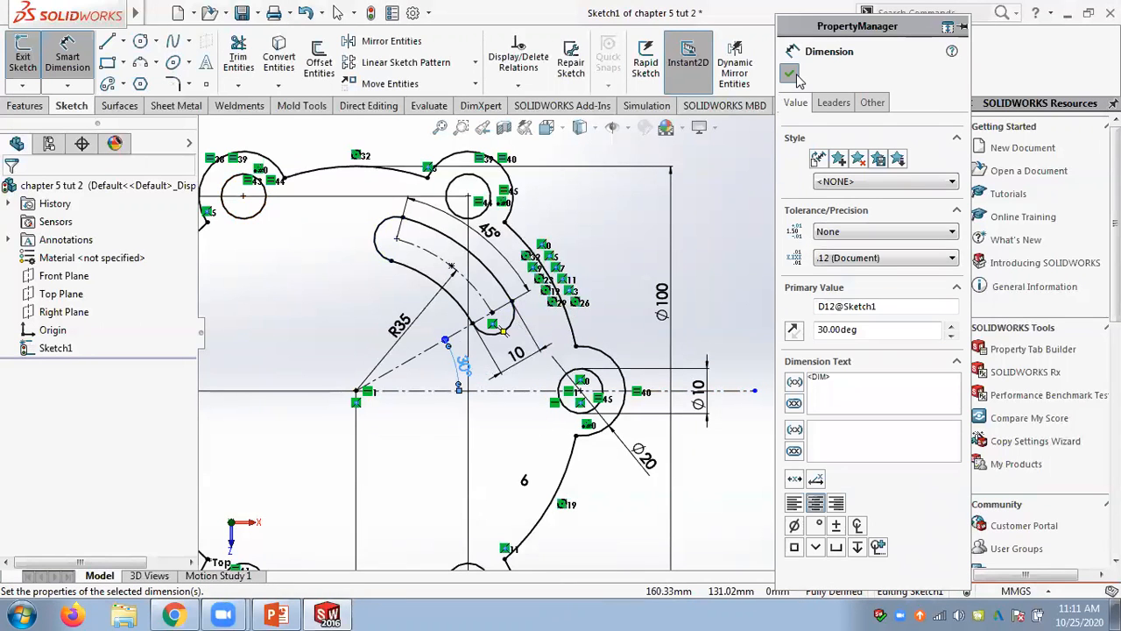
{"action": "left_click", "coordinate": [789, 73]}
Check the slot layout in the PowerPoint reference drawing, and return to the SOLIDWORKS sketch
{"action": "key", "text": "f"}
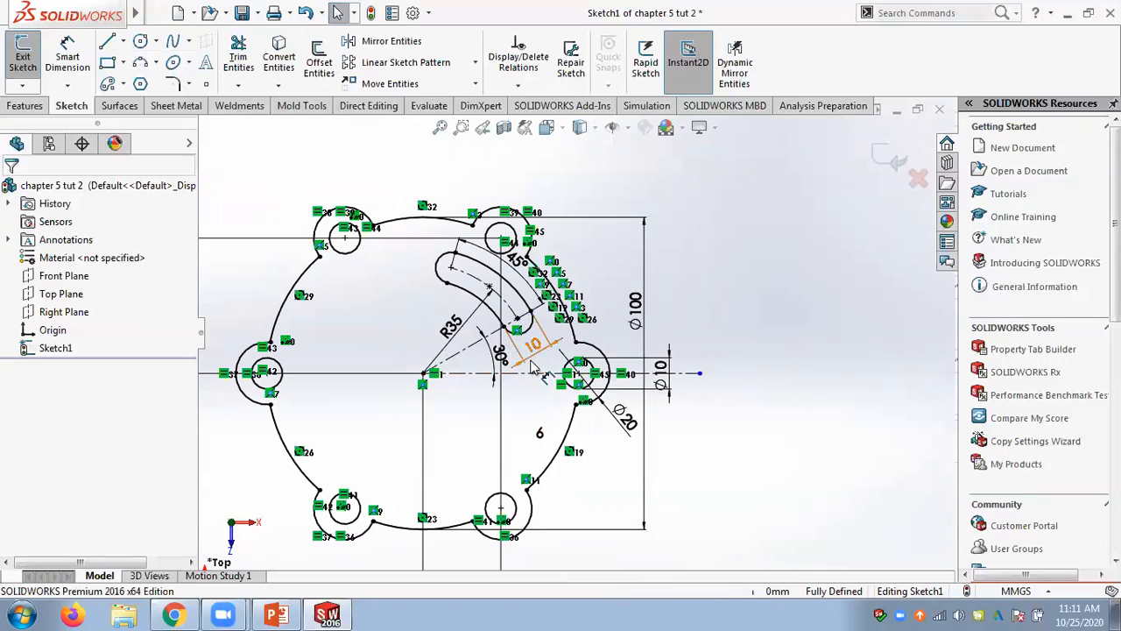
{"action": "scroll", "coordinate": [487, 322], "scroll_direction": "up", "scroll_amount": 2}
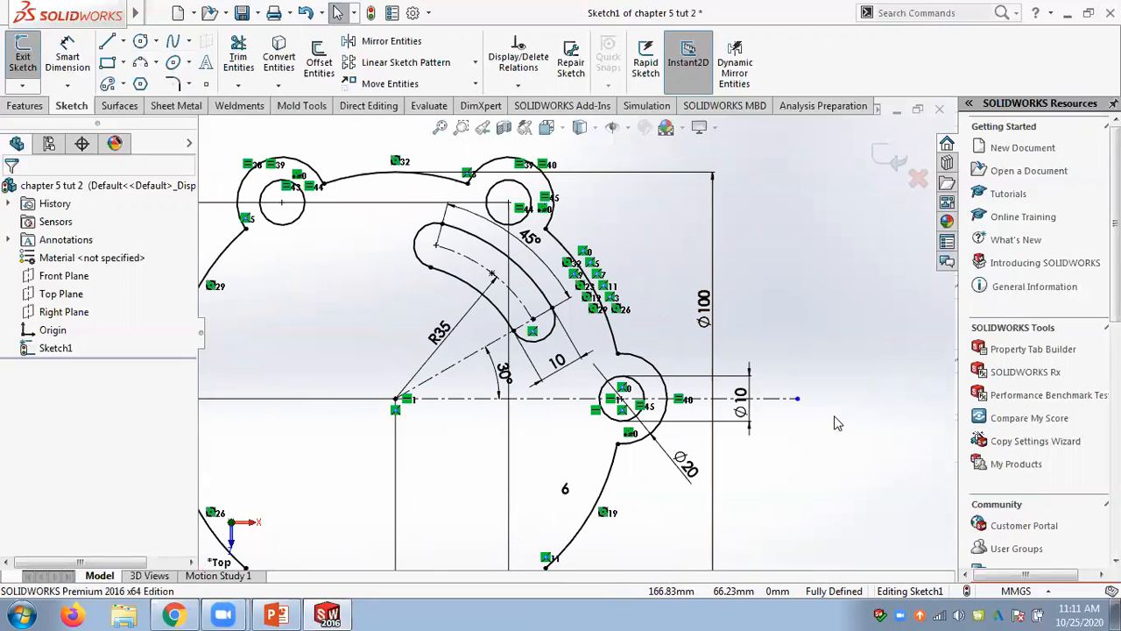
{"action": "left_click", "coordinate": [123, 84]}
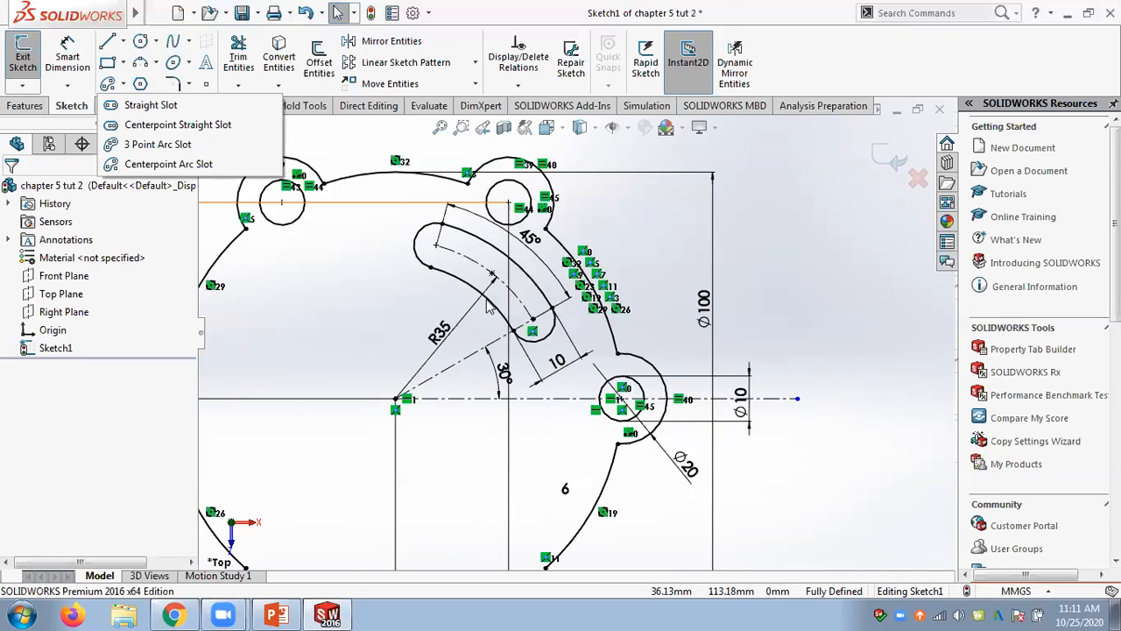
{"action": "left_click", "coordinate": [276, 616]}
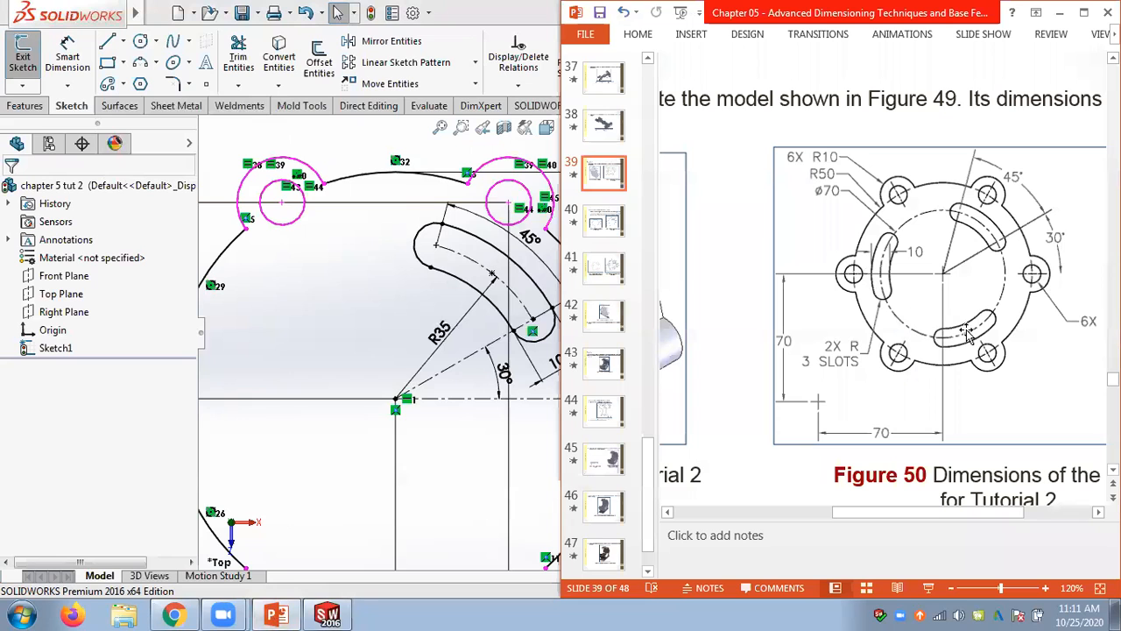
{"action": "left_click", "coordinate": [349, 300]}
{"action": "scroll", "coordinate": [349, 295], "scroll_direction": "up", "scroll_amount": 3}
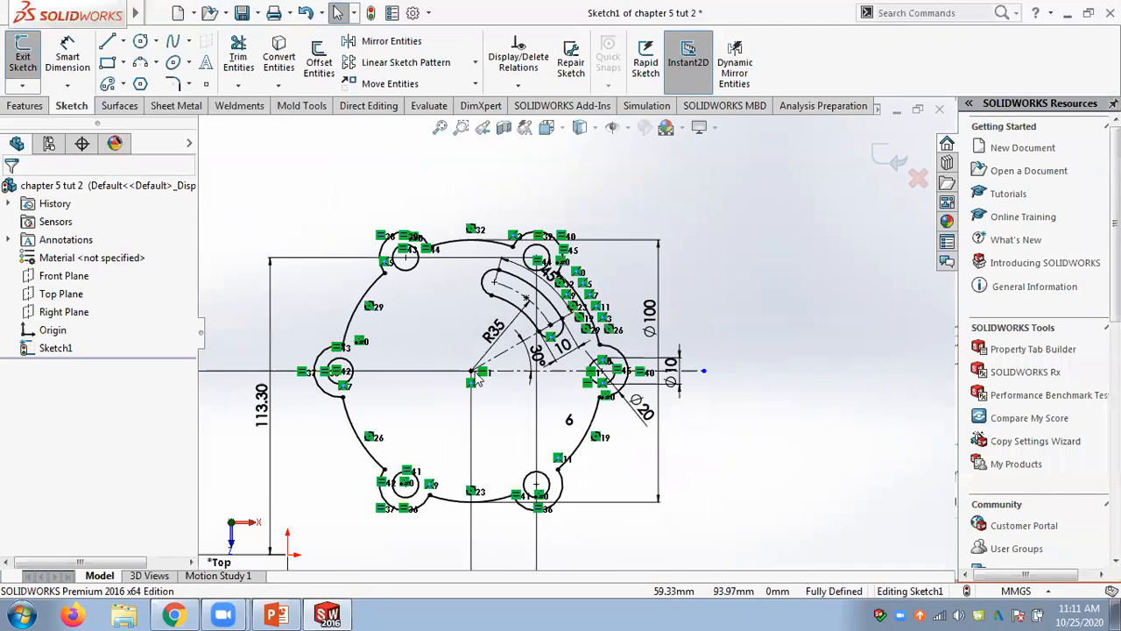
{"action": "scroll", "coordinate": [568, 383], "scroll_direction": "down", "scroll_amount": 2}
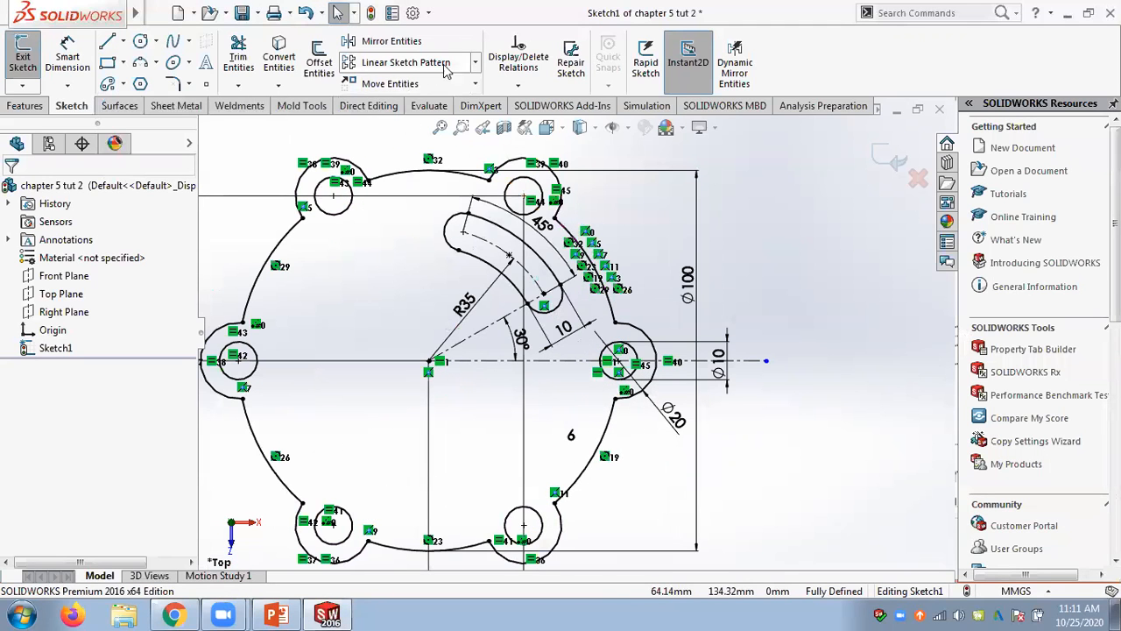
{"action": "left_click", "coordinate": [476, 63]}
{"action": "left_click", "coordinate": [441, 103]}
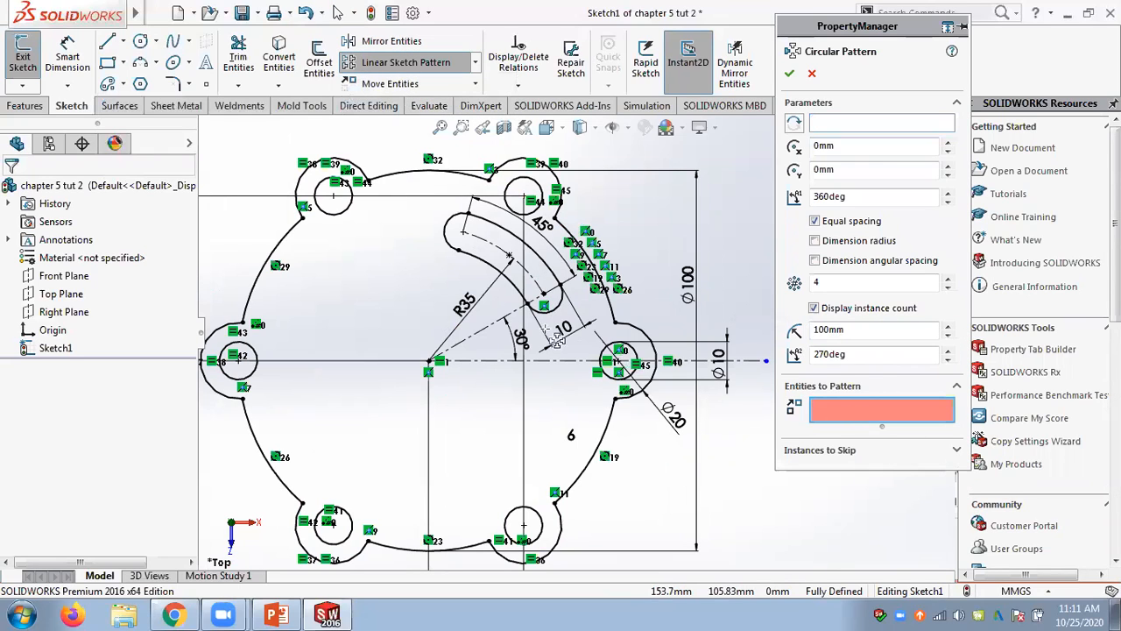
{"action": "left_click", "coordinate": [517, 296]}
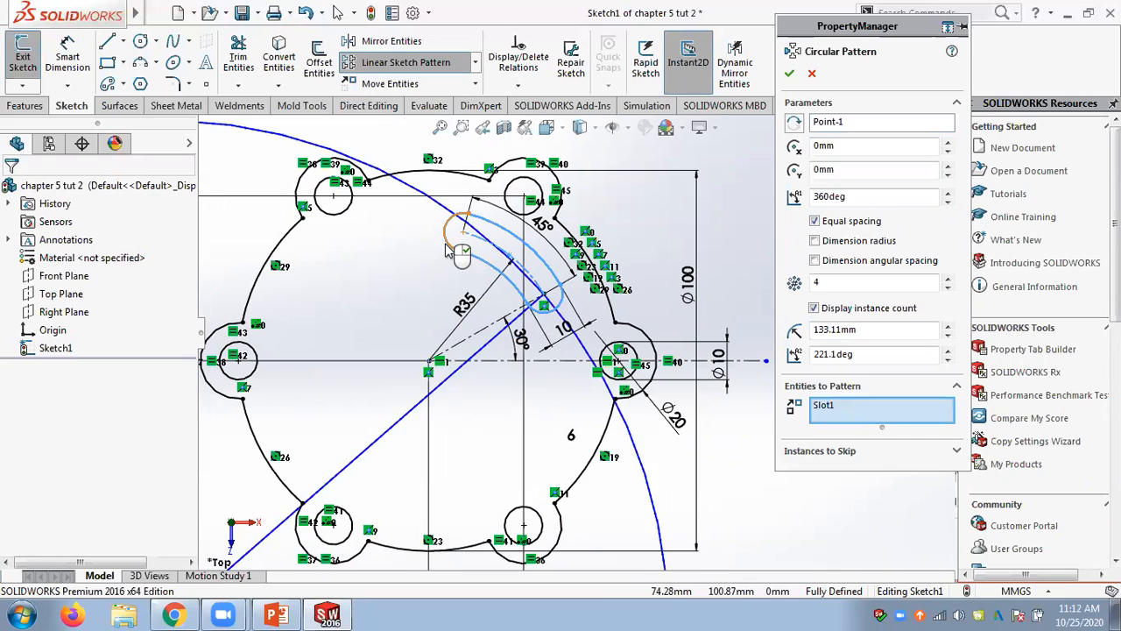
{"action": "left_click", "coordinate": [488, 222]}
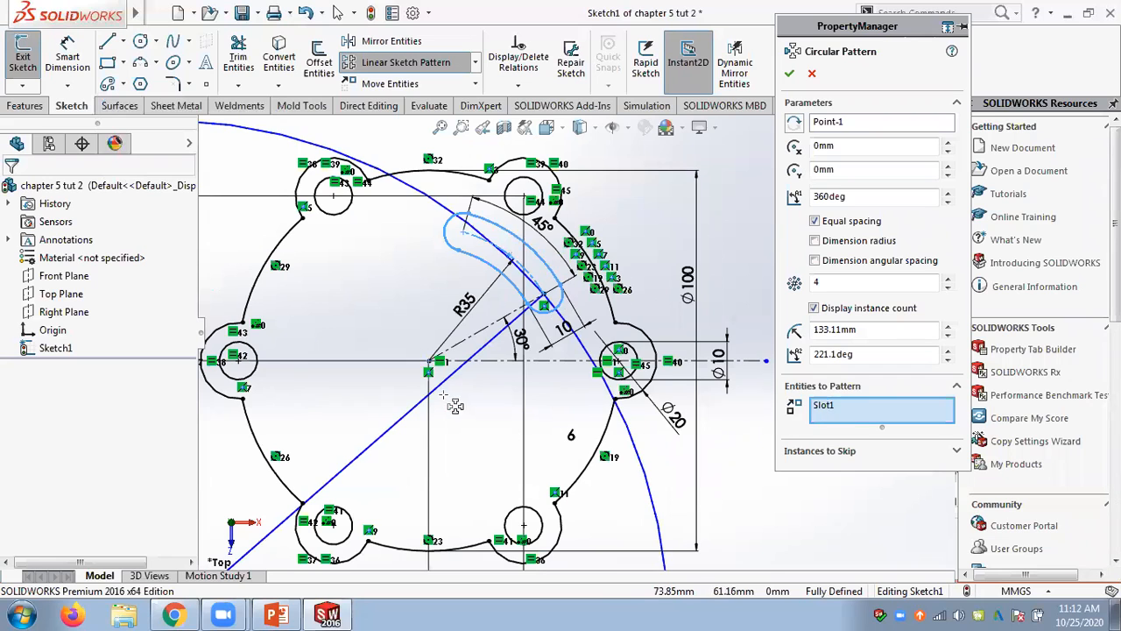
{"action": "scroll", "coordinate": [454, 405], "scroll_direction": "down", "scroll_amount": 1}
{"action": "scroll", "coordinate": [307, 521], "scroll_direction": "down", "scroll_amount": 1}
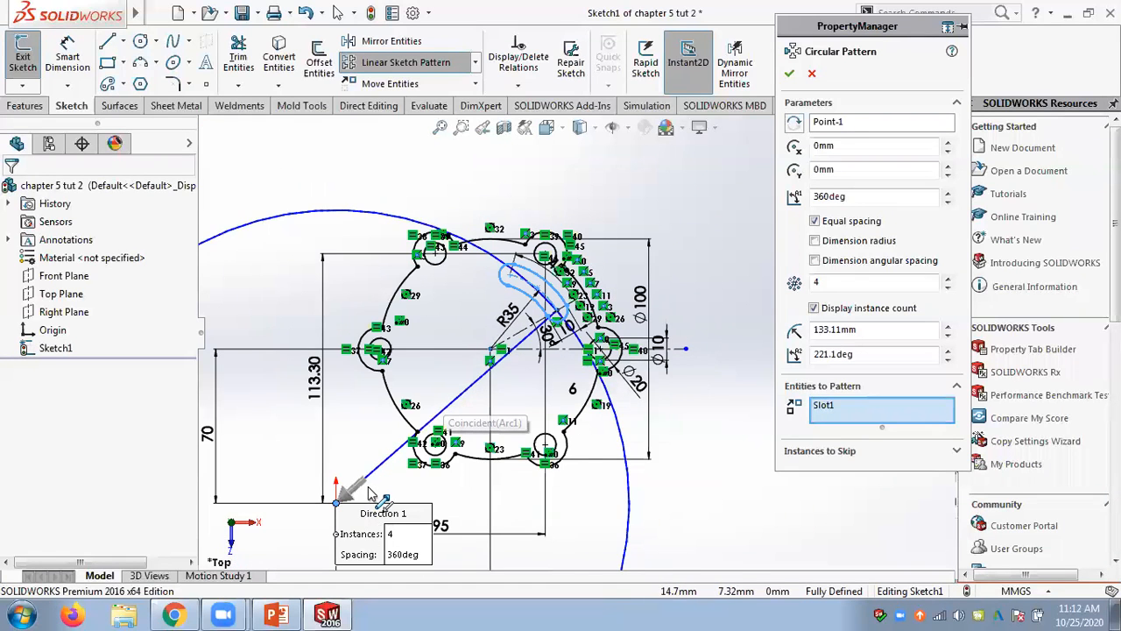
{"action": "scroll", "coordinate": [369, 492], "scroll_direction": "up", "scroll_amount": 1}
{"action": "right_click", "coordinate": [839, 128]}
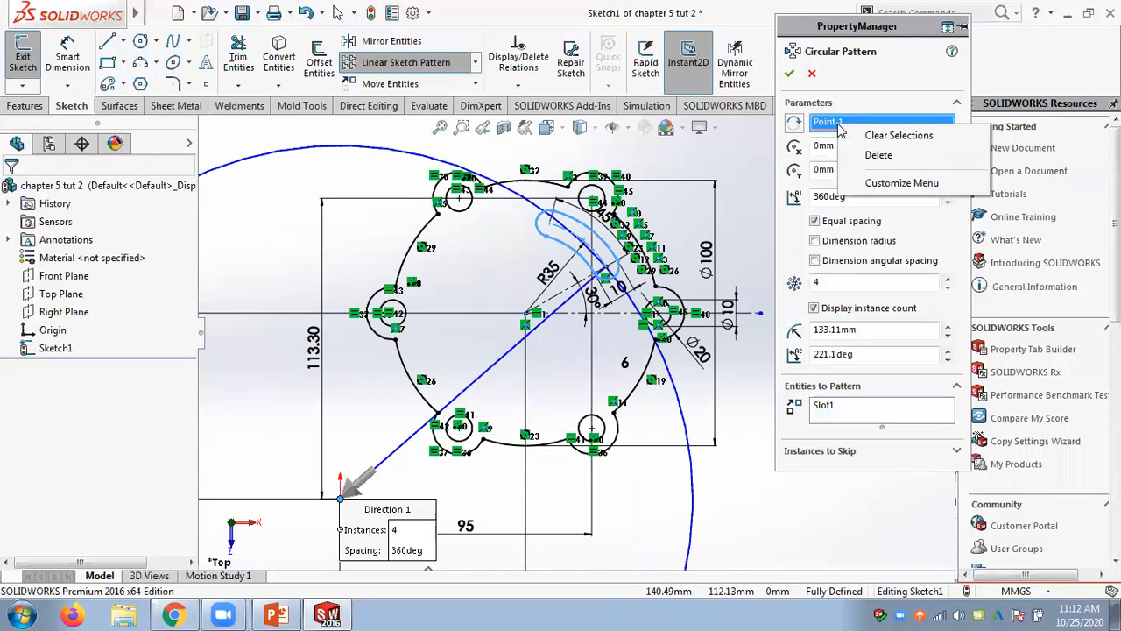
{"action": "left_click", "coordinate": [843, 133]}
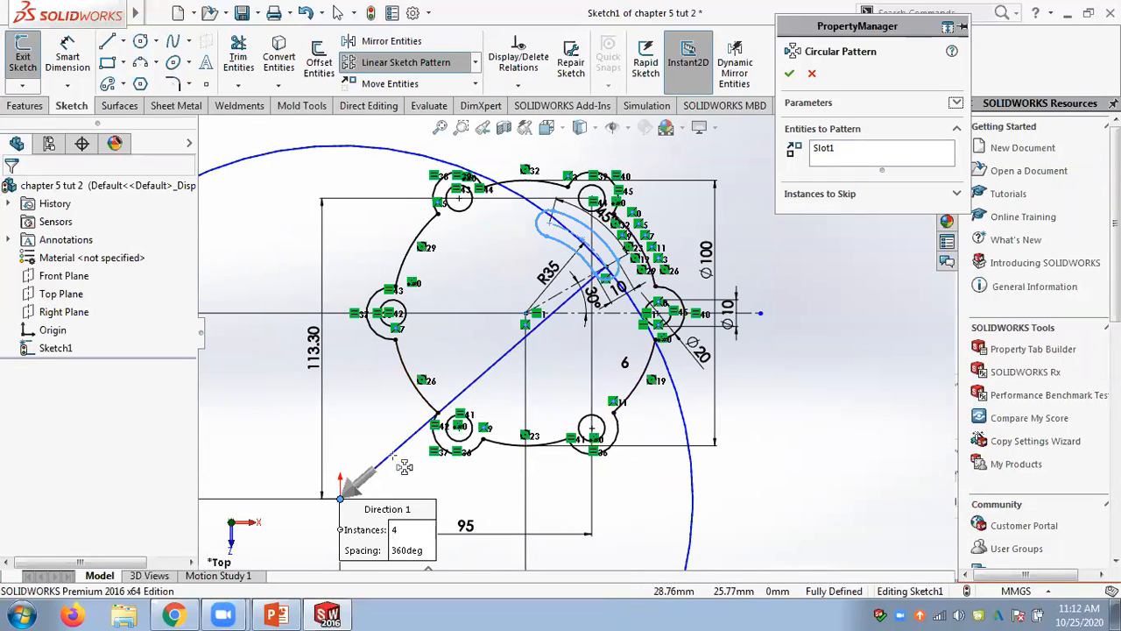
{"action": "left_click_drag", "start_coordinate": [342, 505], "coordinate": [526, 313]}
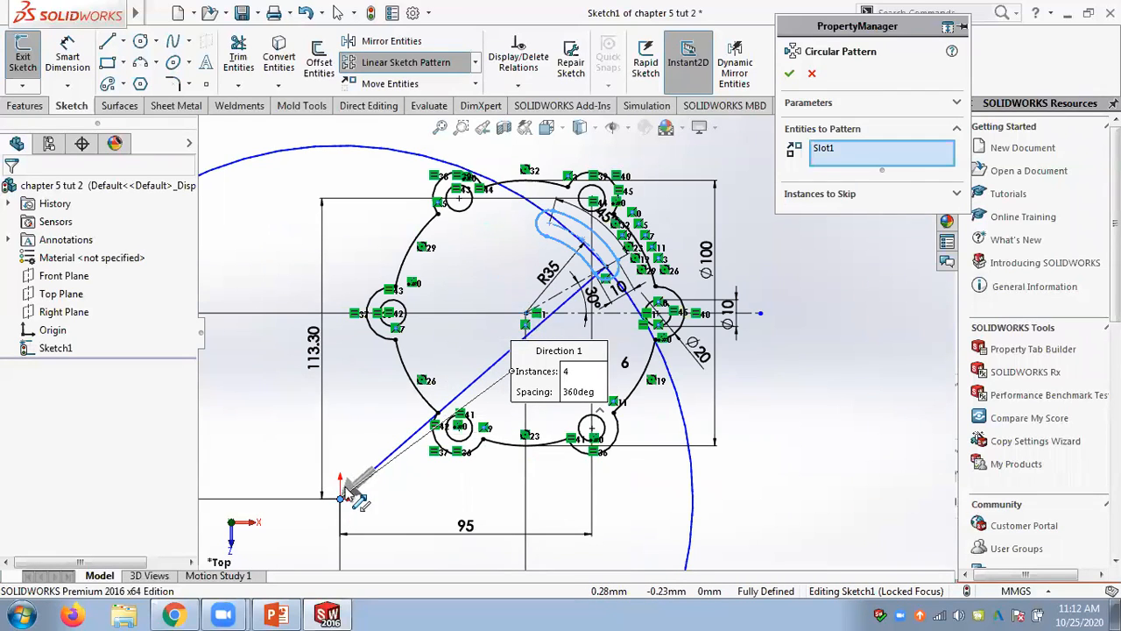
{"action": "key", "text": "Escape"}
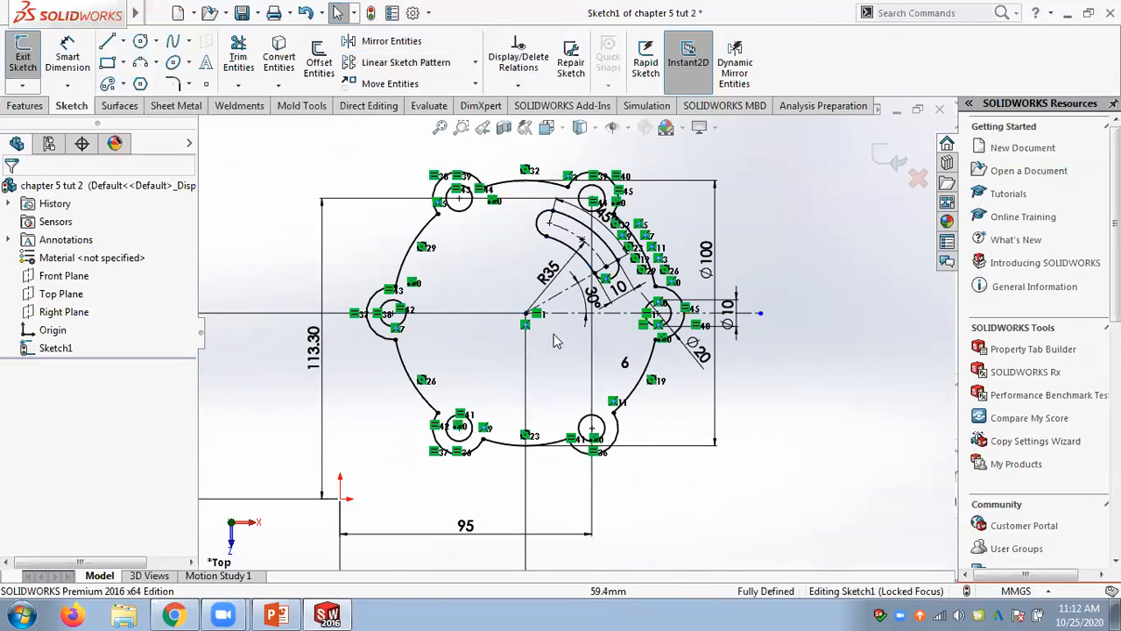
Start a circular sketch pattern of the arc slot and try to replace its default centre point with the plate's centre
{"action": "scroll", "coordinate": [719, 238], "scroll_direction": "down", "scroll_amount": 2}
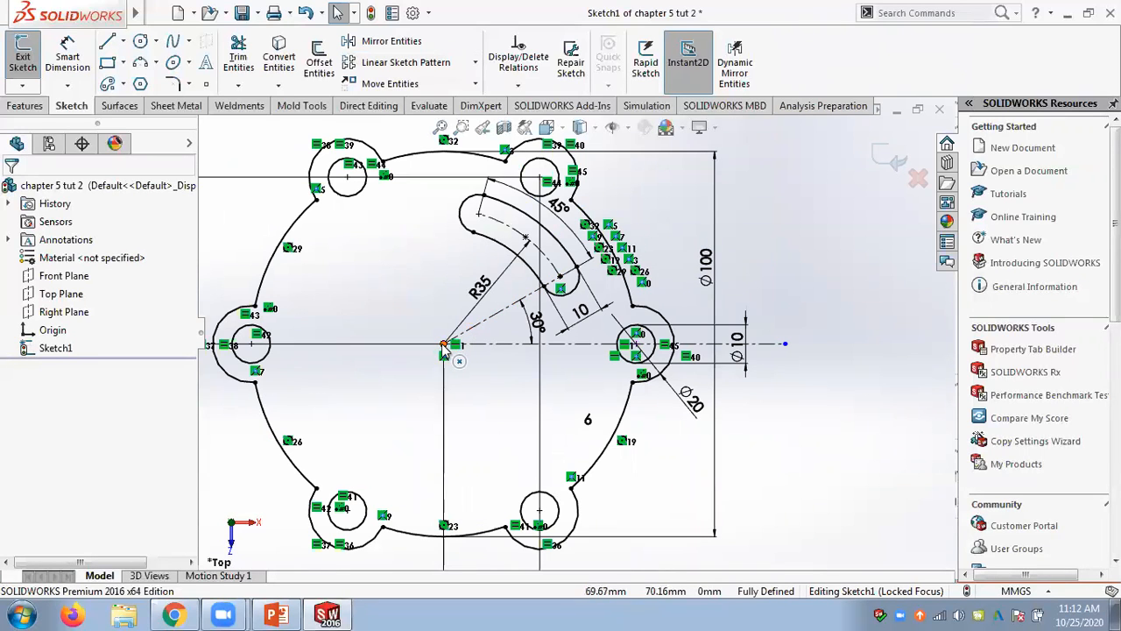
{"action": "scroll", "coordinate": [436, 263], "scroll_direction": "up", "scroll_amount": 2}
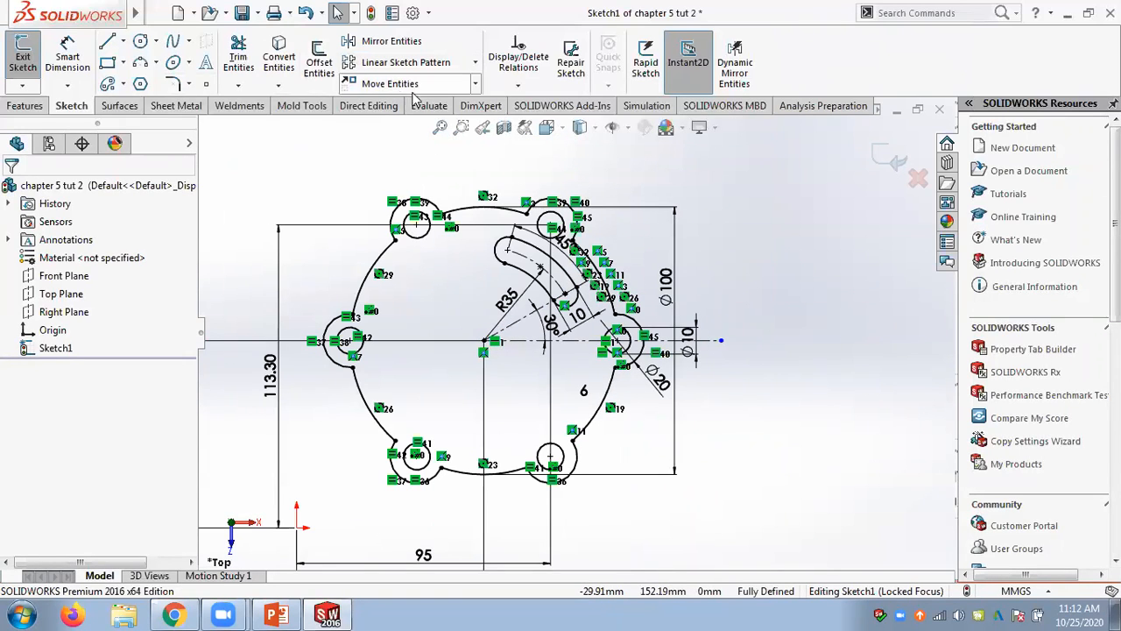
{"action": "left_click", "coordinate": [474, 62]}
{"action": "left_click", "coordinate": [429, 101]}
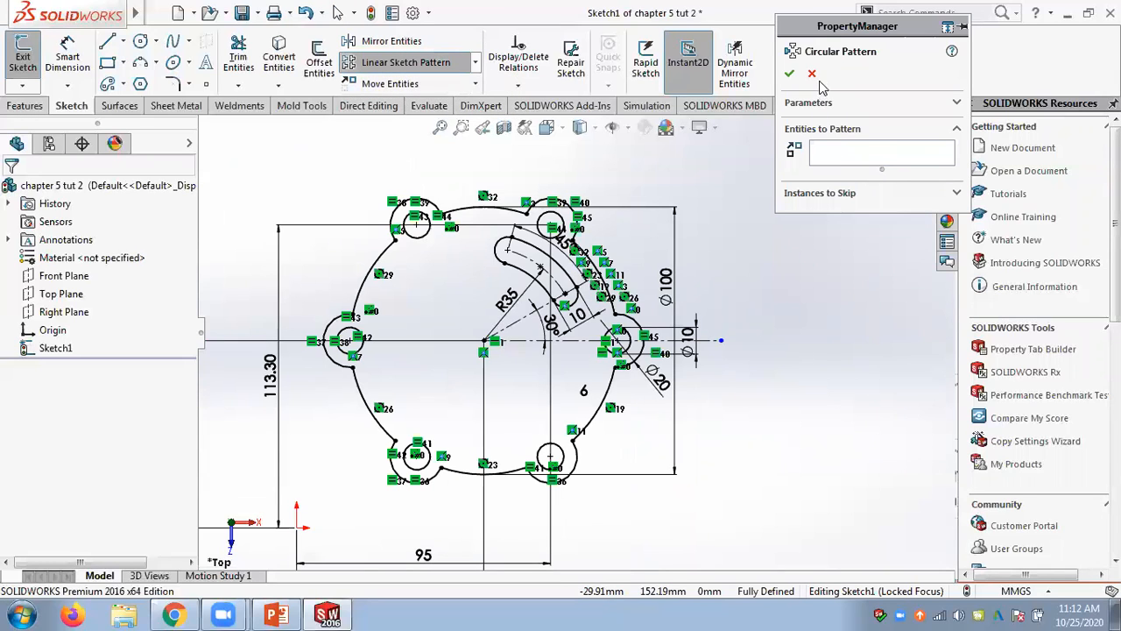
{"action": "left_click", "coordinate": [876, 156]}
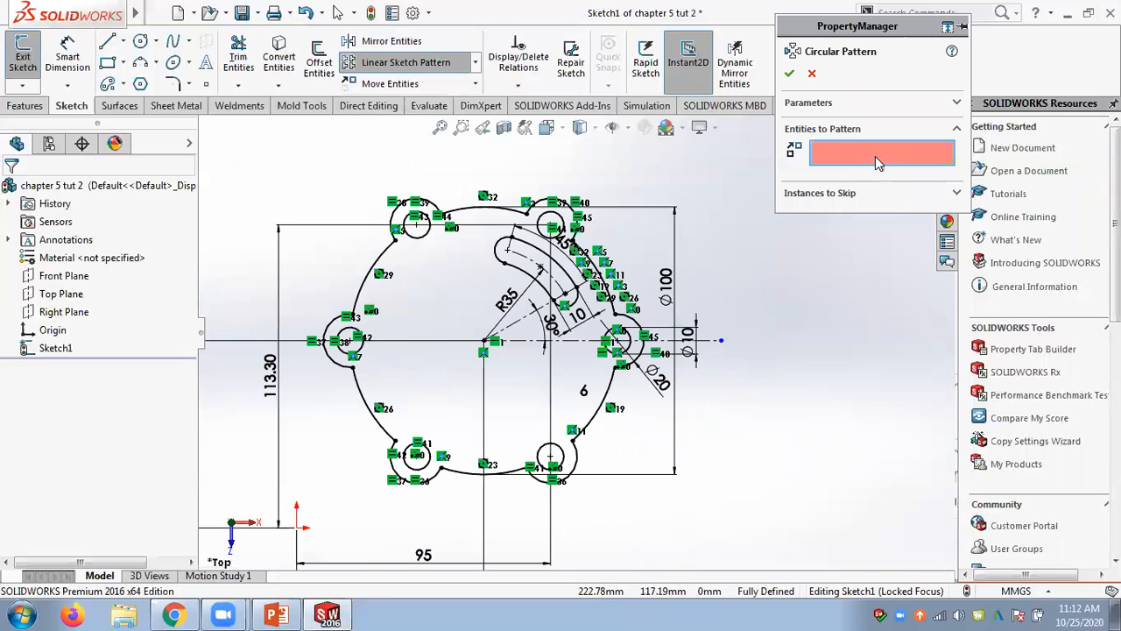
{"action": "left_click", "coordinate": [527, 278]}
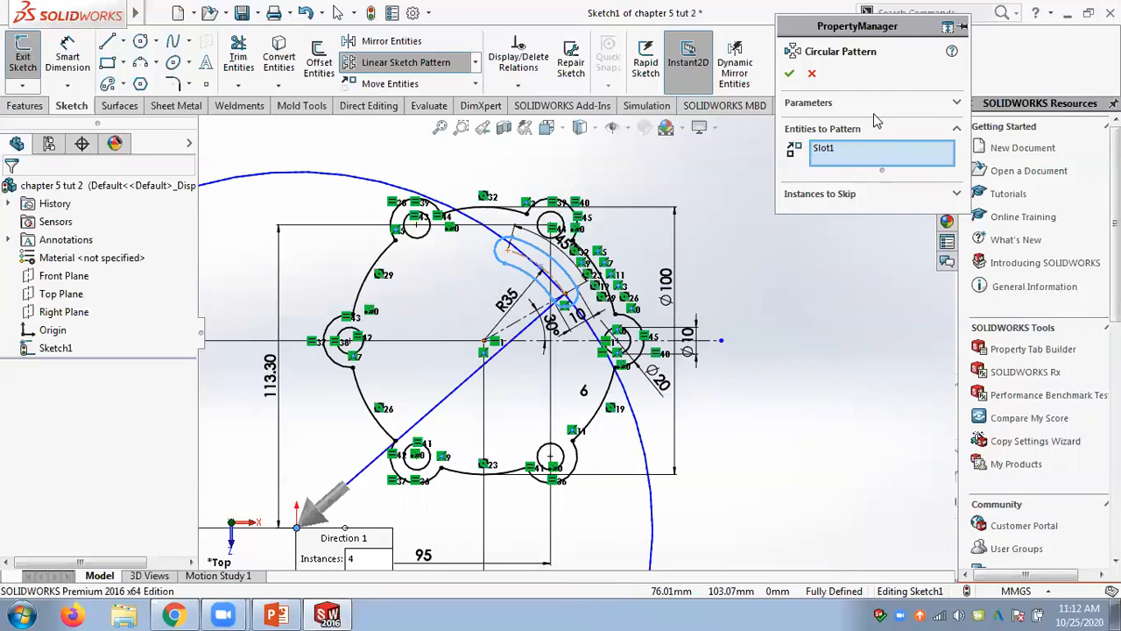
{"action": "left_click", "coordinate": [957, 103]}
{"action": "left_click", "coordinate": [846, 123]}
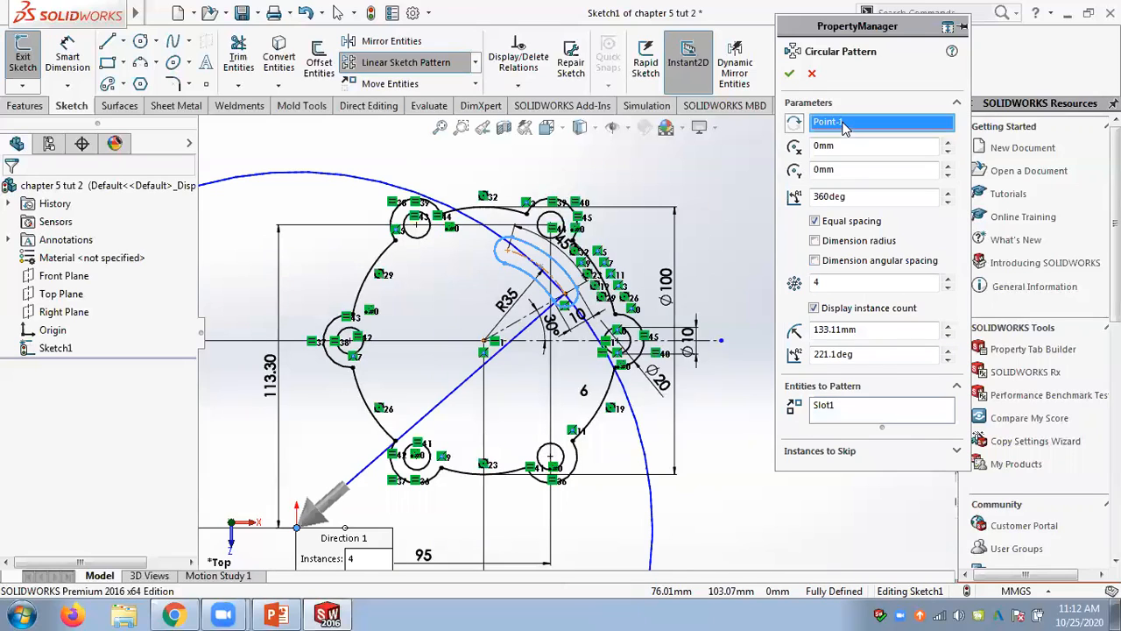
{"action": "right_click", "coordinate": [846, 124]}
{"action": "left_click", "coordinate": [869, 154]}
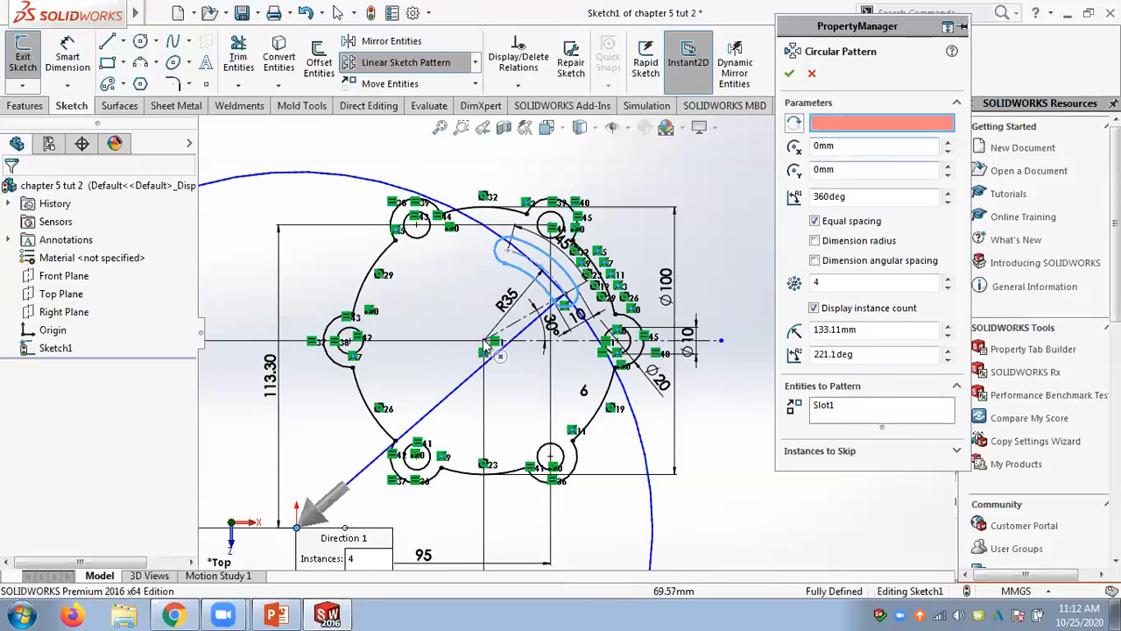
{"action": "left_click", "coordinate": [485, 342]}
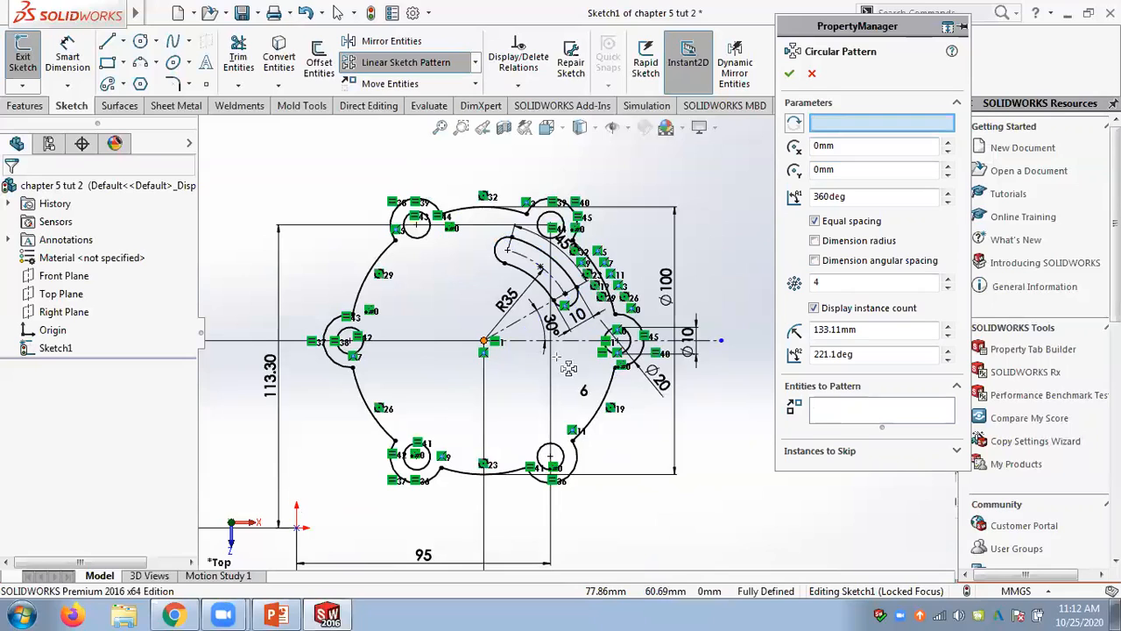
{"action": "left_click", "coordinate": [484, 342]}
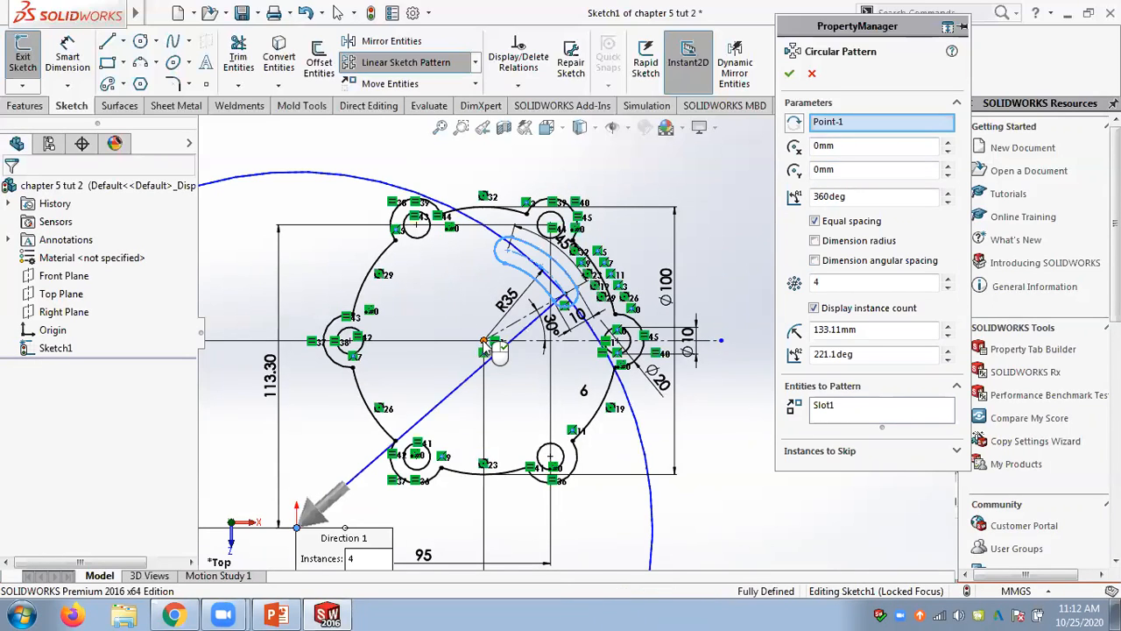
{"action": "right_click", "coordinate": [831, 127]}
{"action": "left_click", "coordinate": [870, 147]}
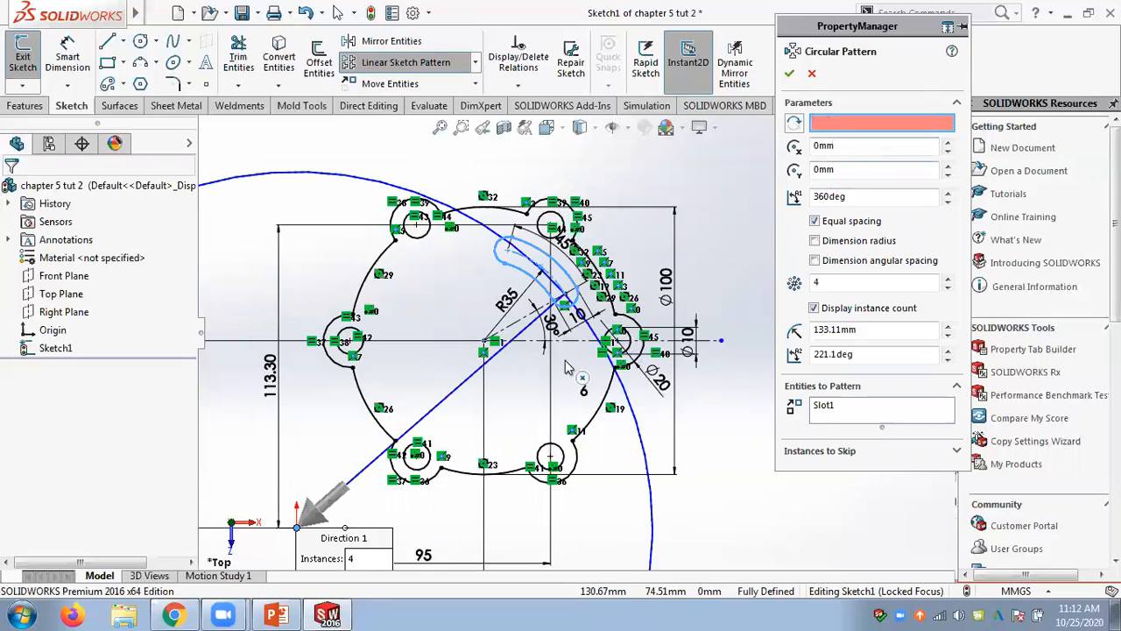
{"action": "left_click", "coordinate": [483, 347]}
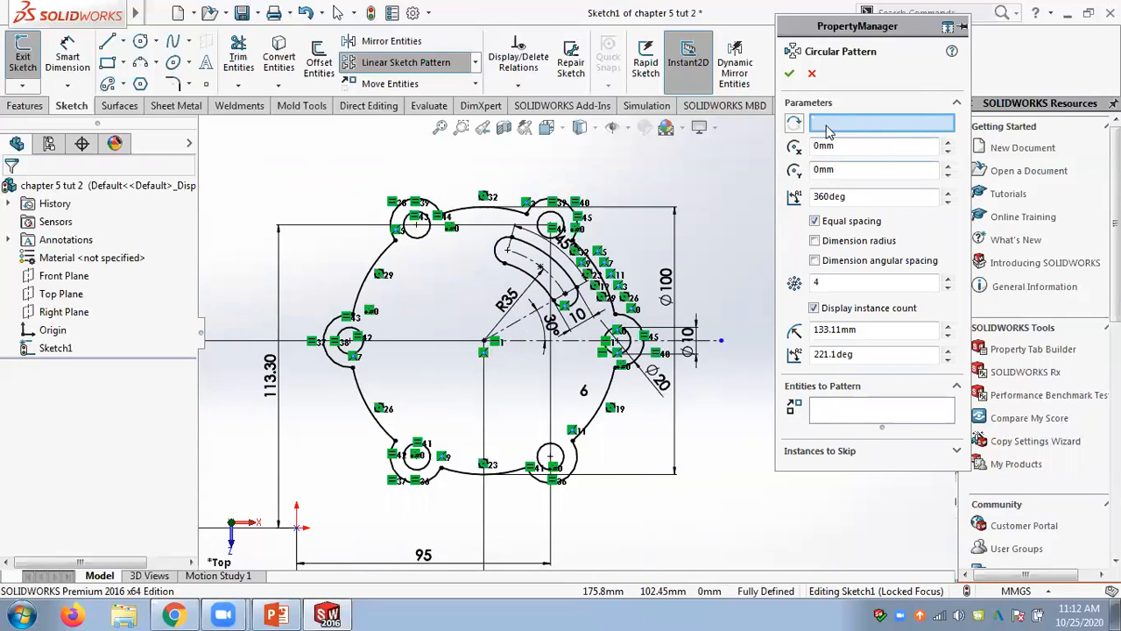
Try again to assign the plate's centre point as the rotation centre of the slot's circular pattern
{"action": "scroll", "coordinate": [491, 346], "scroll_direction": "down", "scroll_amount": 5}
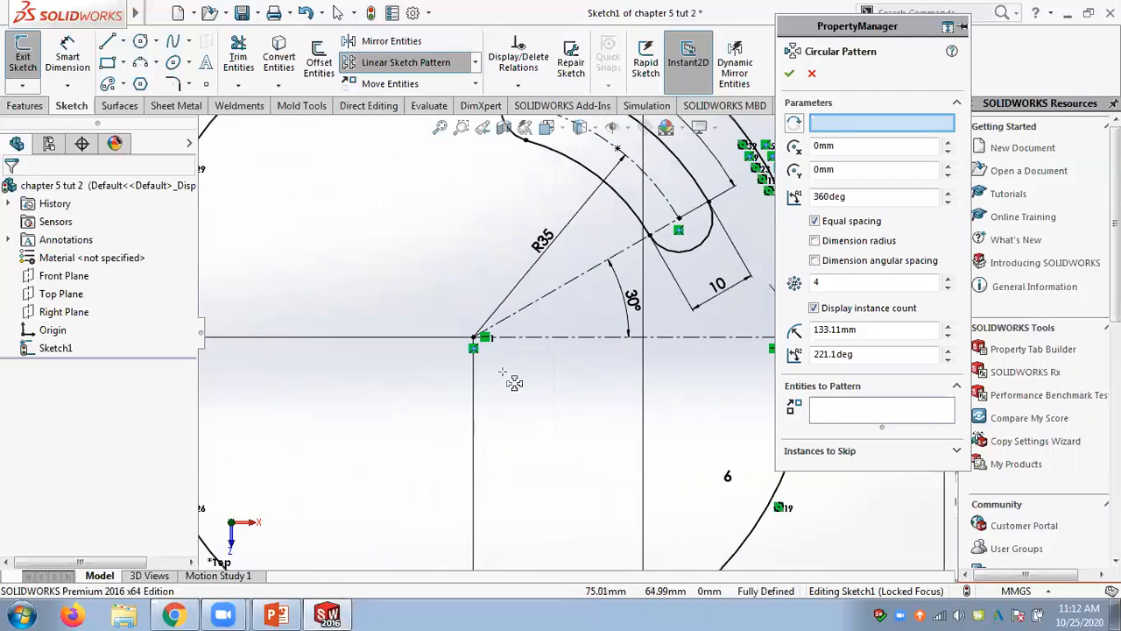
{"action": "scroll", "coordinate": [502, 372], "scroll_direction": "up", "scroll_amount": 2}
{"action": "left_click", "coordinate": [839, 410]}
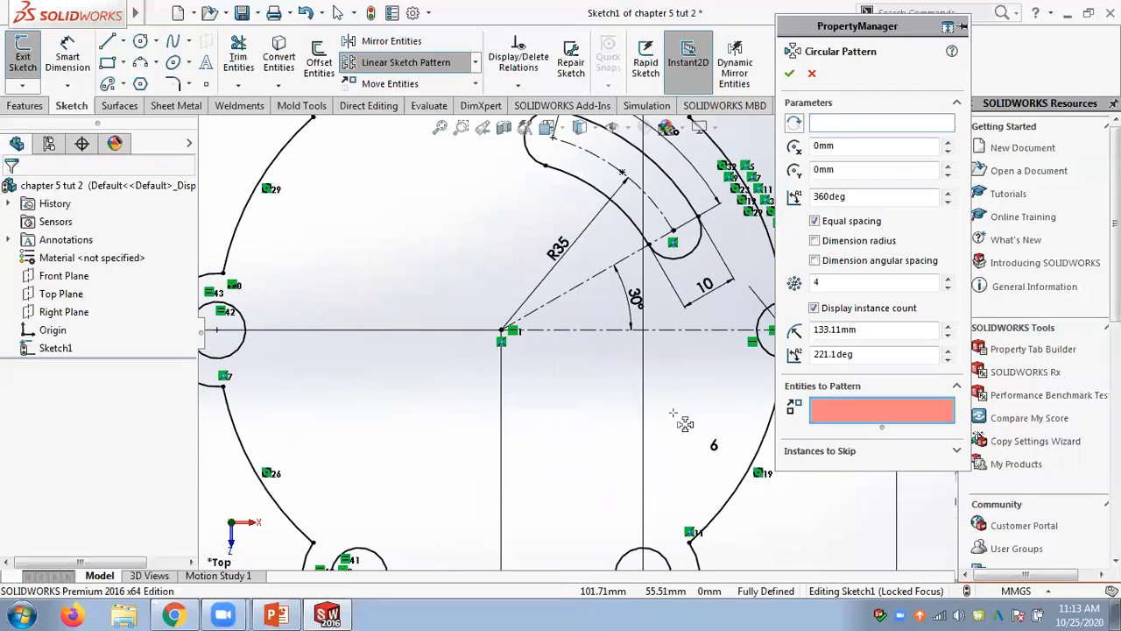
{"action": "scroll", "coordinate": [596, 280], "scroll_direction": "up", "scroll_amount": 1}
{"action": "left_click", "coordinate": [880, 123]}
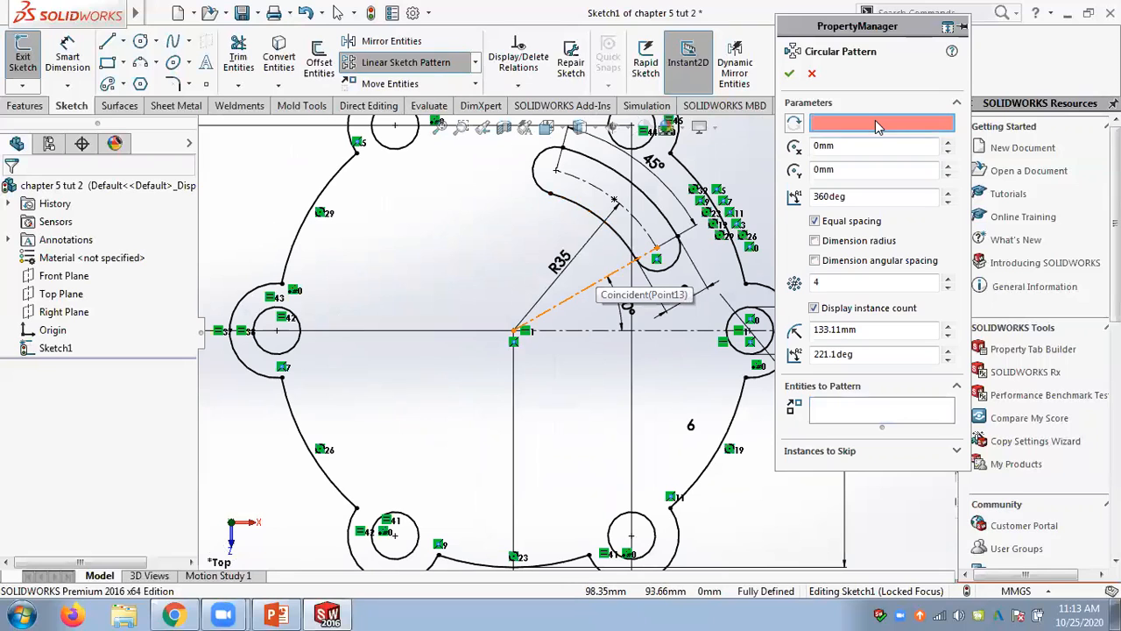
{"action": "left_click", "coordinate": [515, 332]}
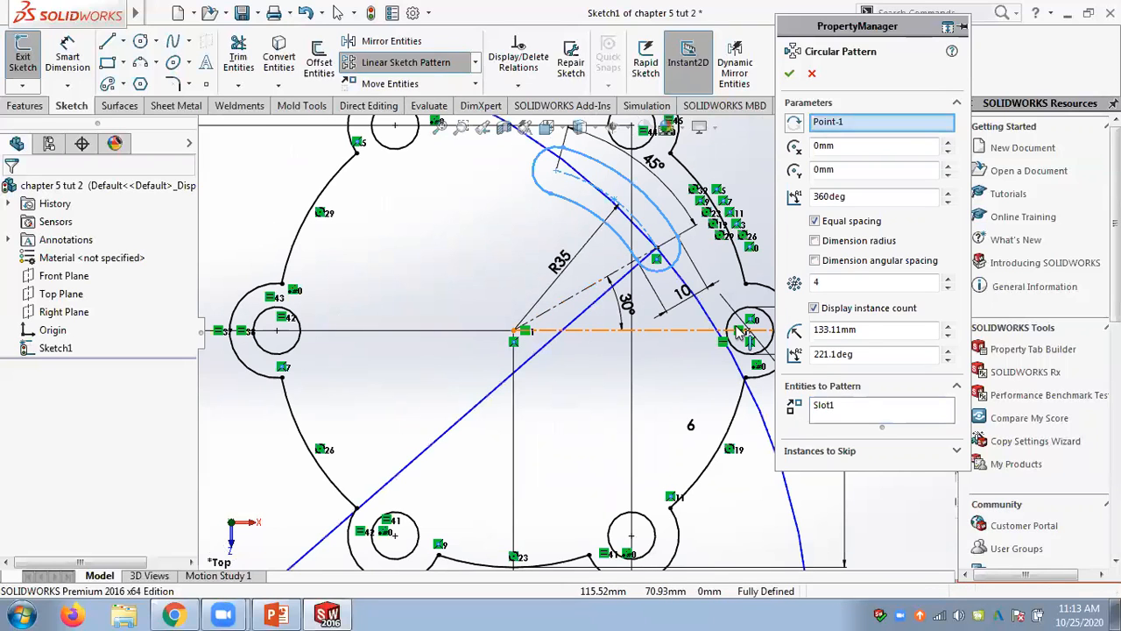
{"action": "left_click", "coordinate": [833, 411]}
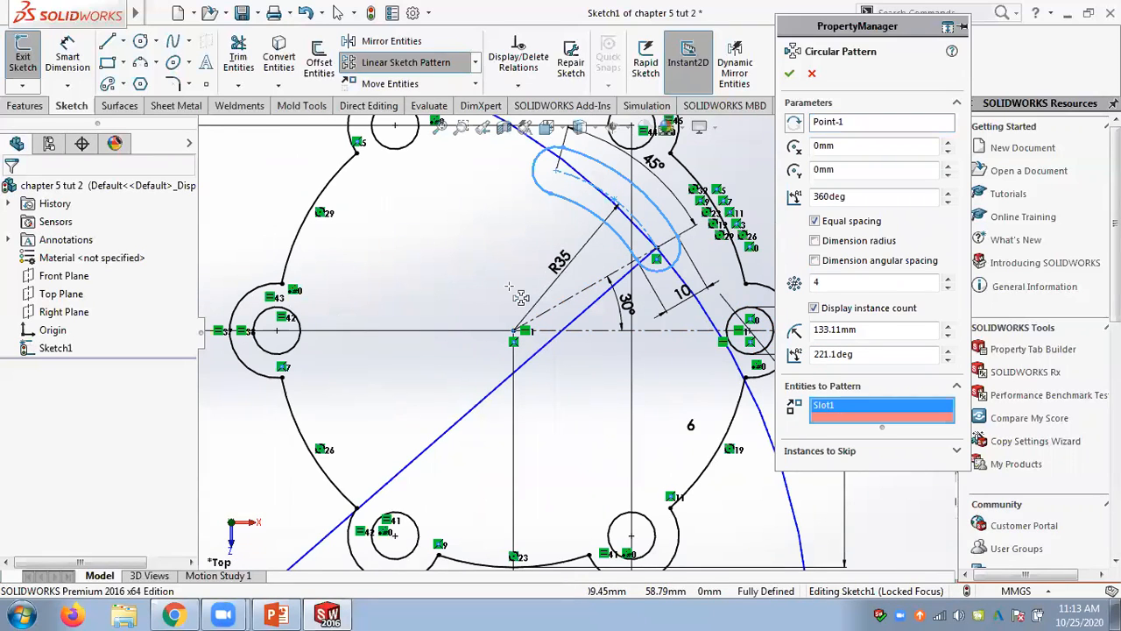
{"action": "scroll", "coordinate": [517, 319], "scroll_direction": "up", "scroll_amount": 2}
{"action": "right_click", "coordinate": [841, 122]}
{"action": "left_click", "coordinate": [872, 153]}
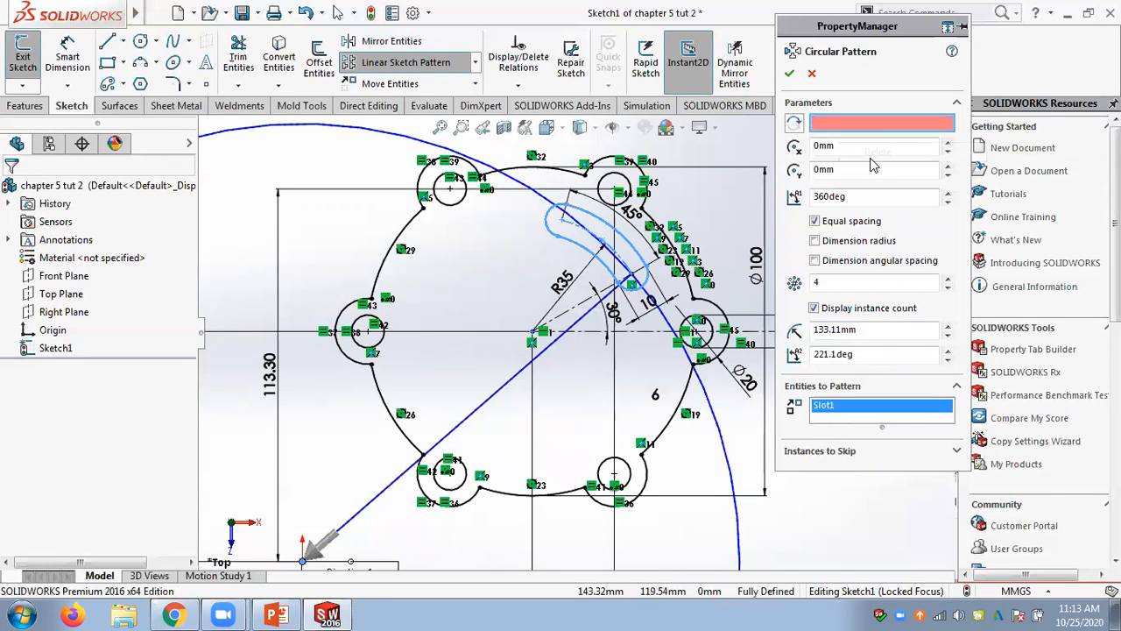
{"action": "left_click", "coordinate": [532, 333]}
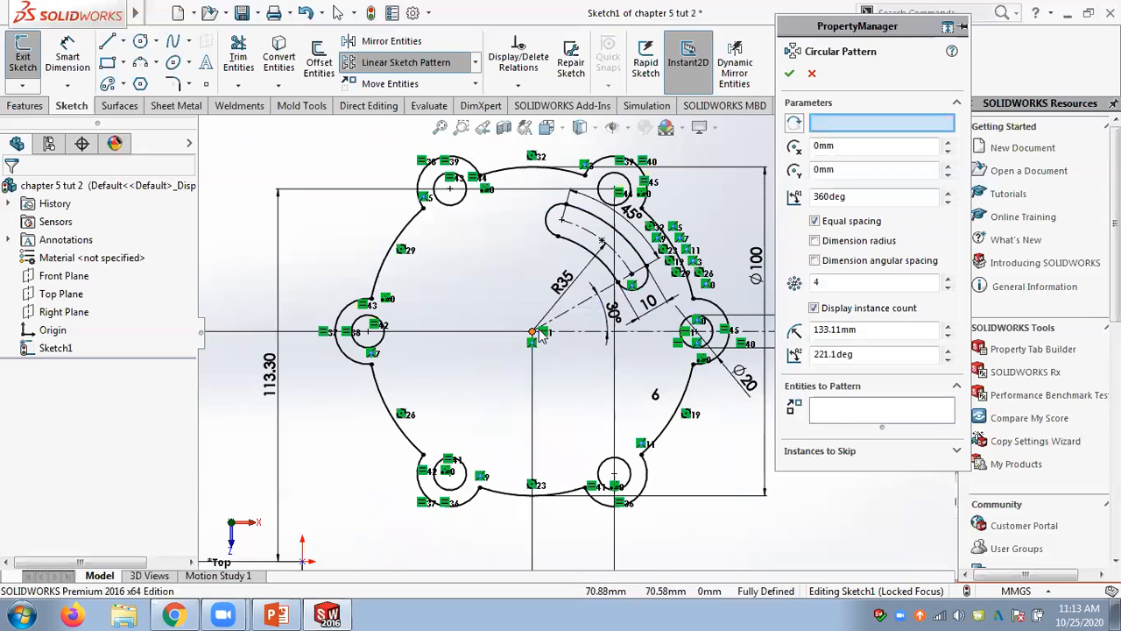
Reselect the arc slot as the entity to pattern and move the pattern's centre onto the plate's centre point
{"action": "left_click", "coordinate": [825, 409]}
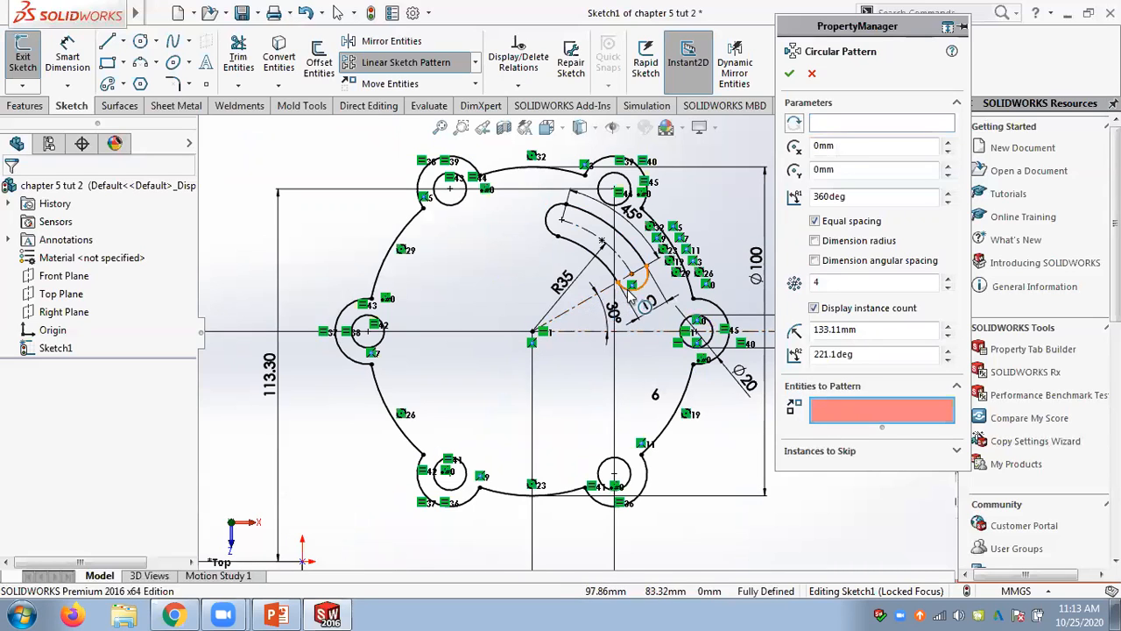
{"action": "left_click", "coordinate": [631, 289]}
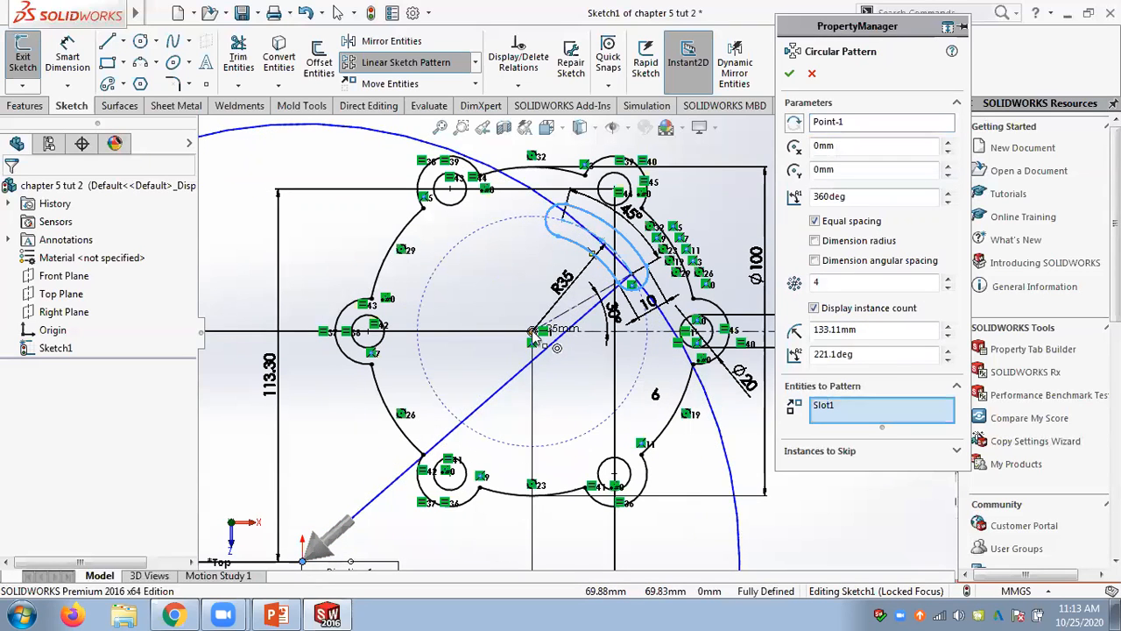
{"action": "left_click_drag", "start_coordinate": [532, 336], "coordinate": [532, 332]}
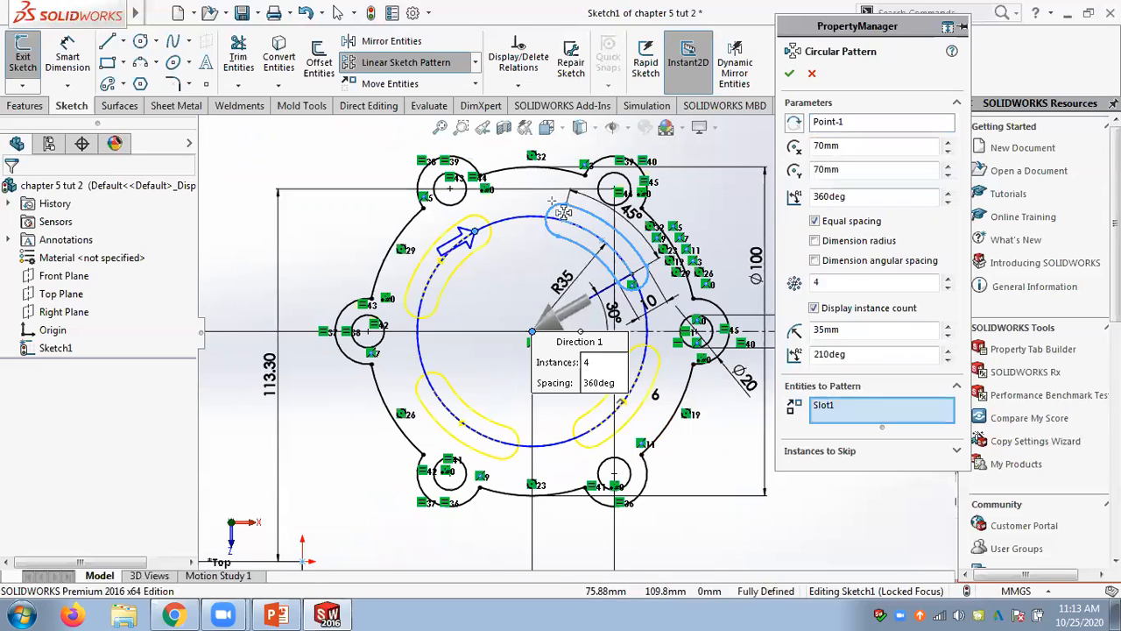
Set the slot's circular pattern to 3 instances and try to apply it
{"action": "right_click", "coordinate": [843, 127]}
{"action": "left_click", "coordinate": [852, 107]}
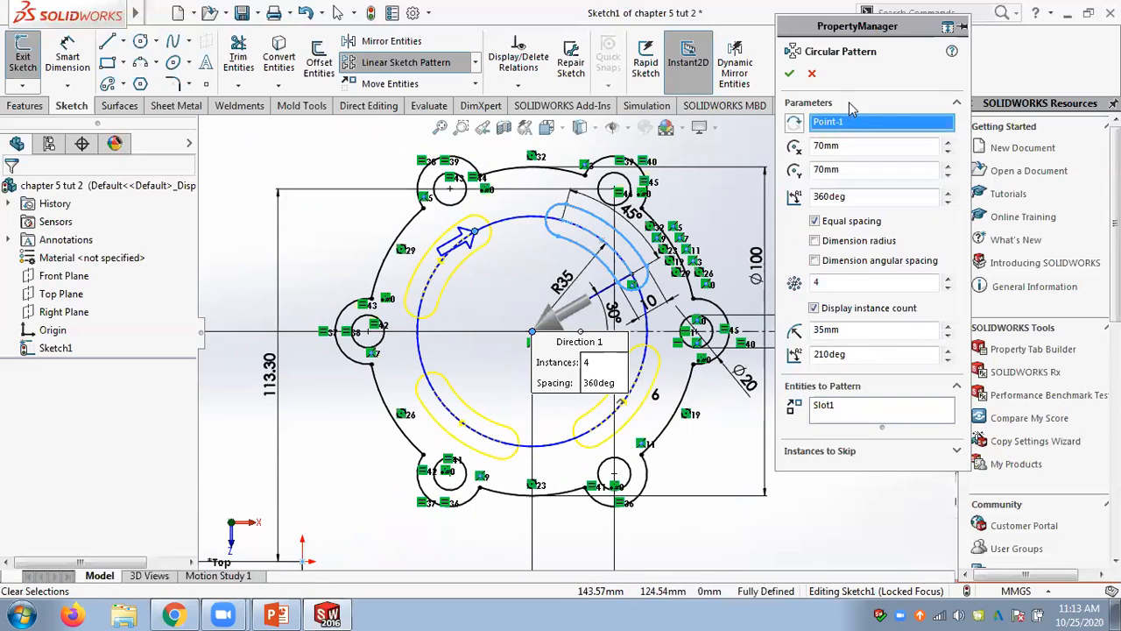
{"action": "left_click", "coordinate": [852, 107]}
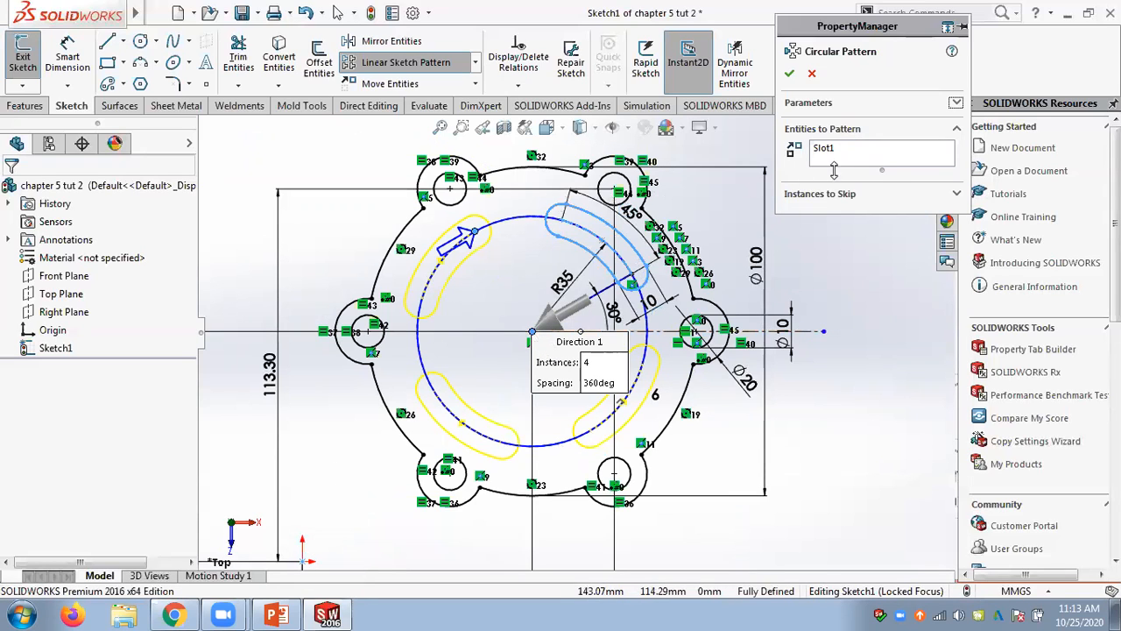
{"action": "left_click", "coordinate": [851, 103]}
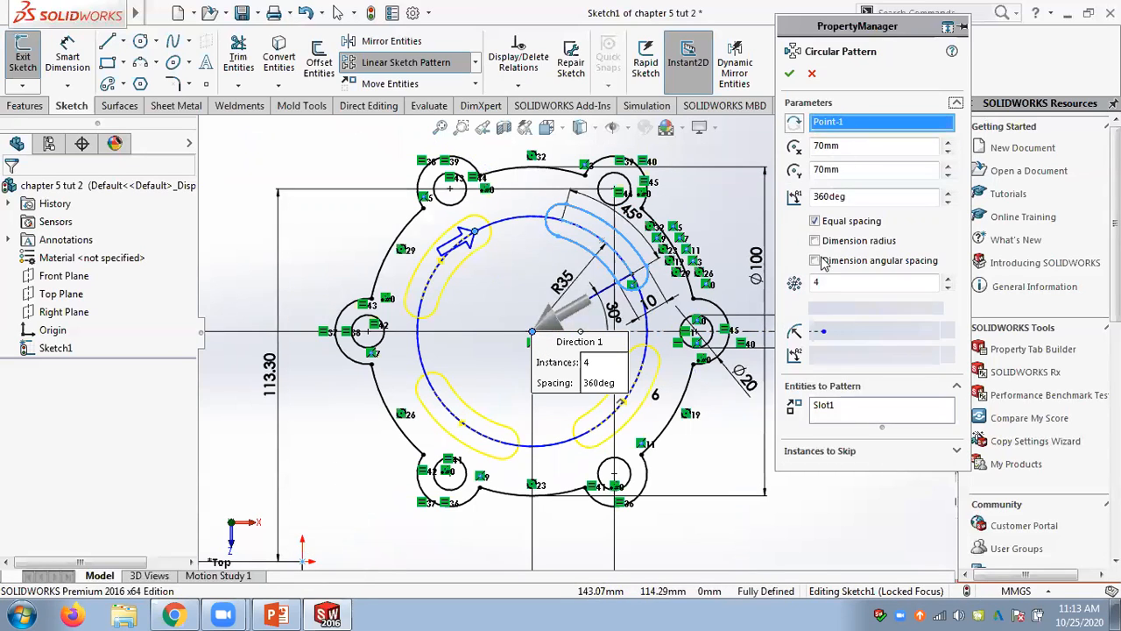
{"action": "double_click", "coordinate": [818, 282]}
{"action": "type", "text": "3"}
{"action": "left_click", "coordinate": [791, 73]}
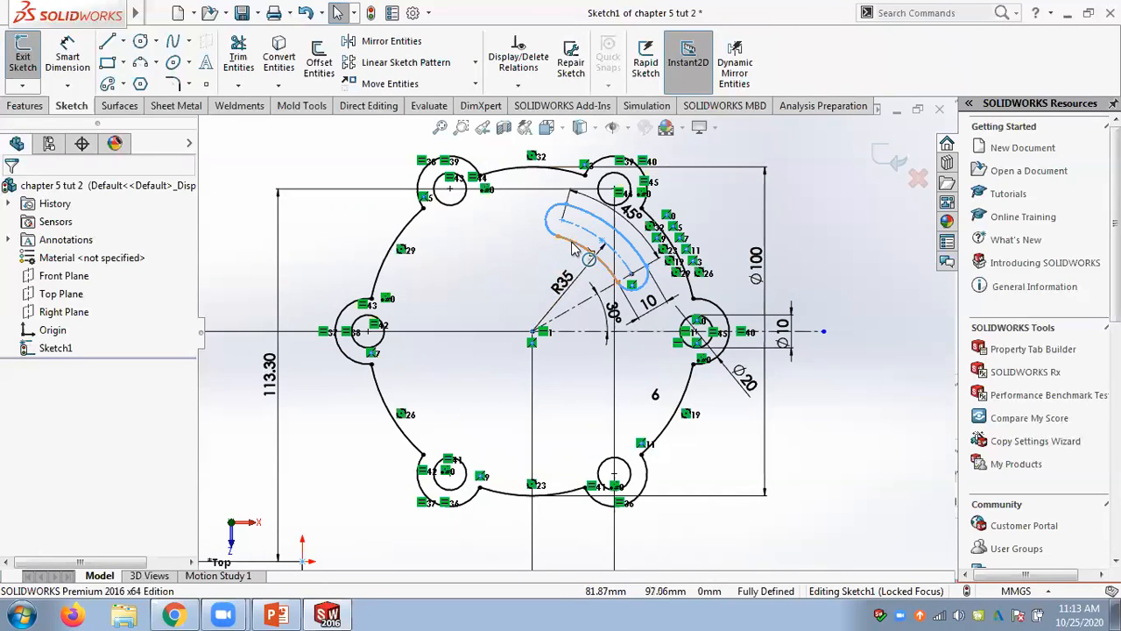
Circular-pattern the arc slot around the plate's centre point with 3 equally spaced instances over 360 degrees
{"action": "left_click", "coordinate": [474, 62]}
{"action": "left_click", "coordinate": [416, 103]}
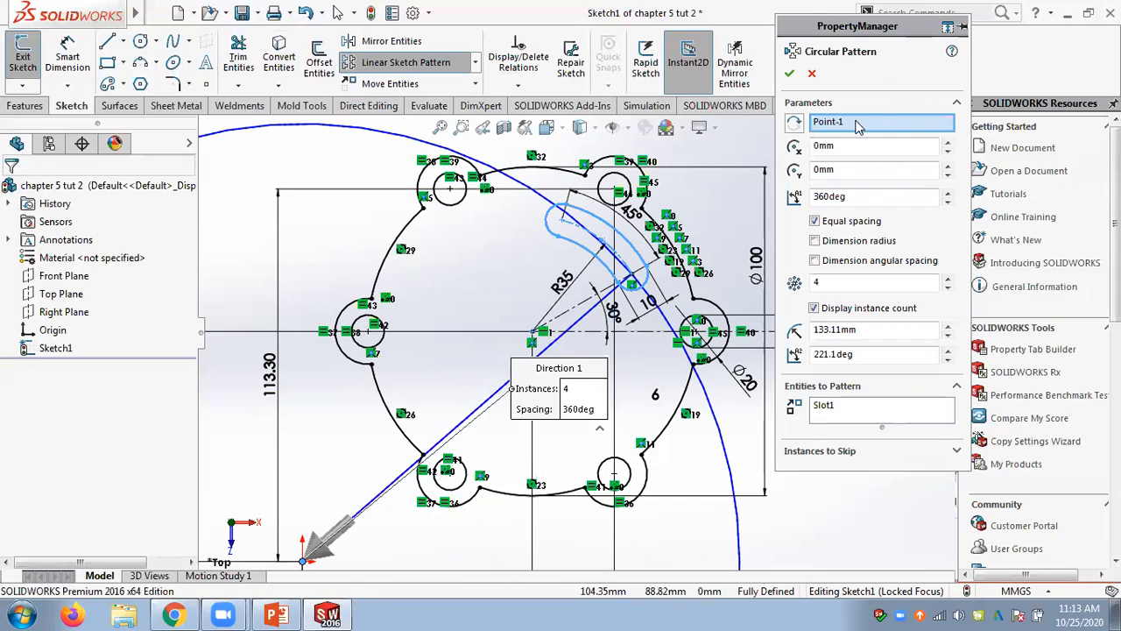
{"action": "left_click", "coordinate": [841, 412]}
{"action": "left_click", "coordinate": [828, 122]}
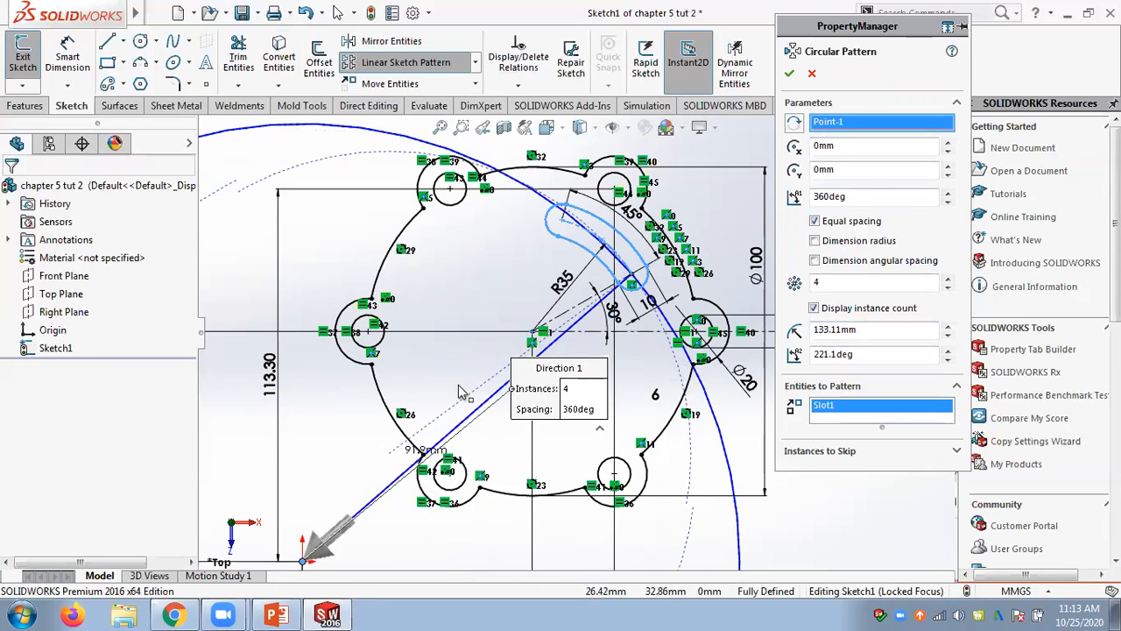
{"action": "left_click", "coordinate": [528, 339]}
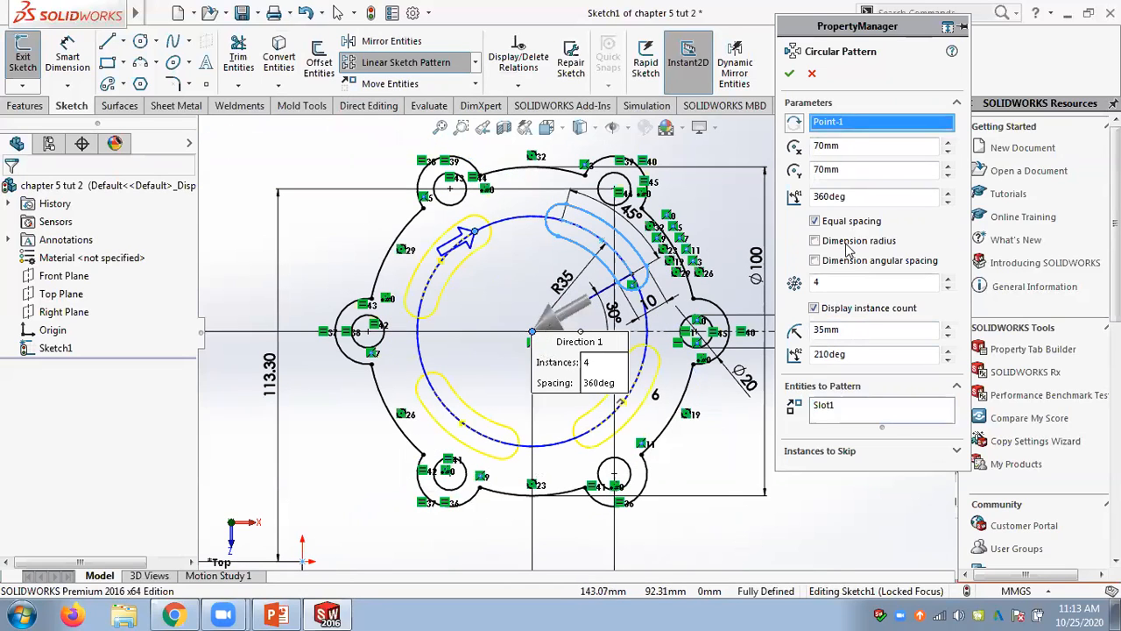
{"action": "double_click", "coordinate": [834, 281]}
{"action": "type", "text": "3"}
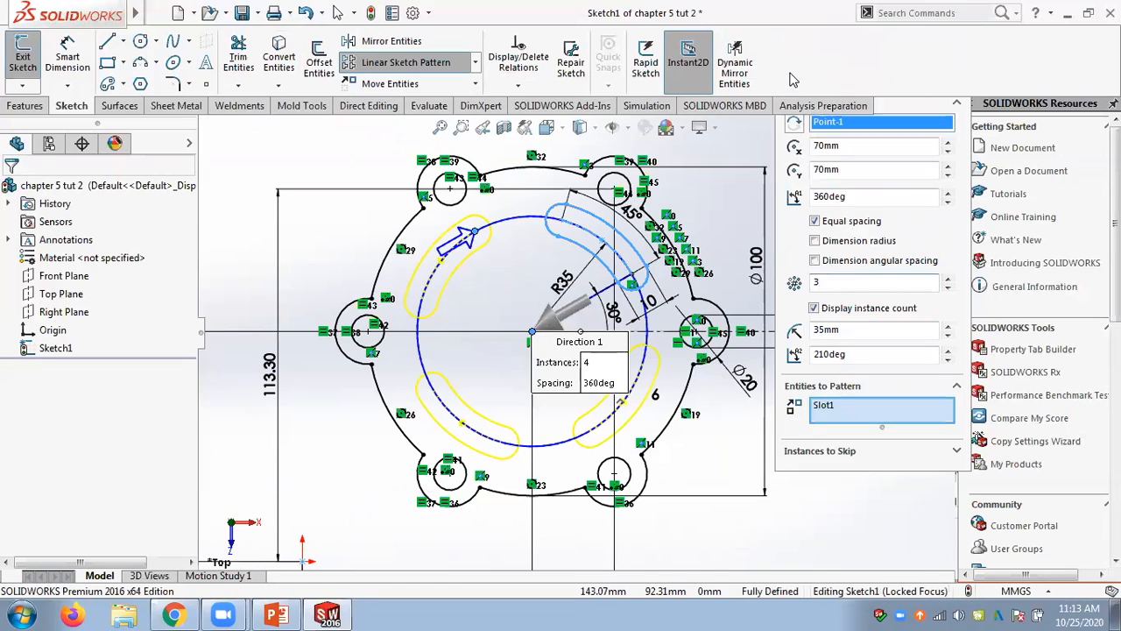
{"action": "key", "text": "Return"}
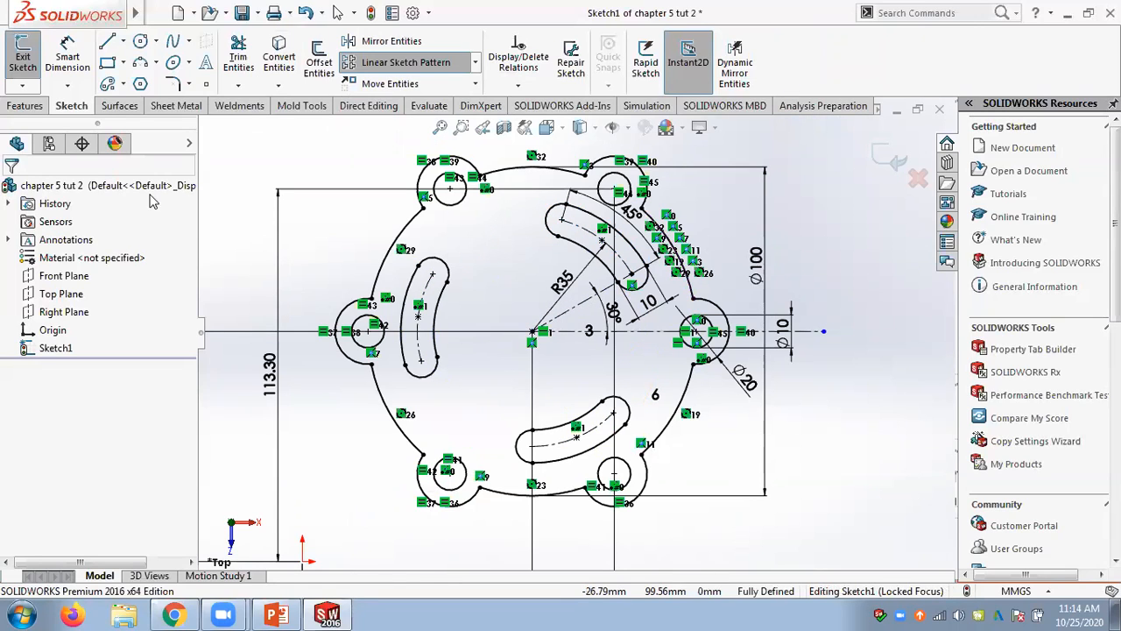
Extrude the completed plate sketch as a blind boss 10 mm deep and inspect the solid from above
{"action": "left_click", "coordinate": [24, 106]}
{"action": "left_click", "coordinate": [35, 76]}
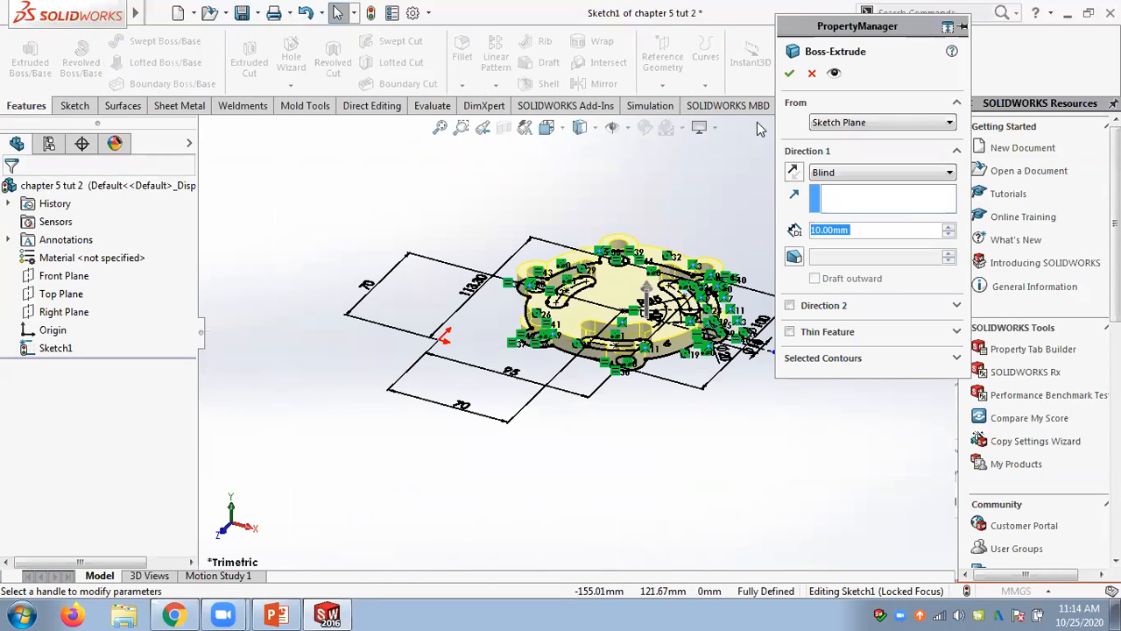
{"action": "left_click", "coordinate": [790, 73]}
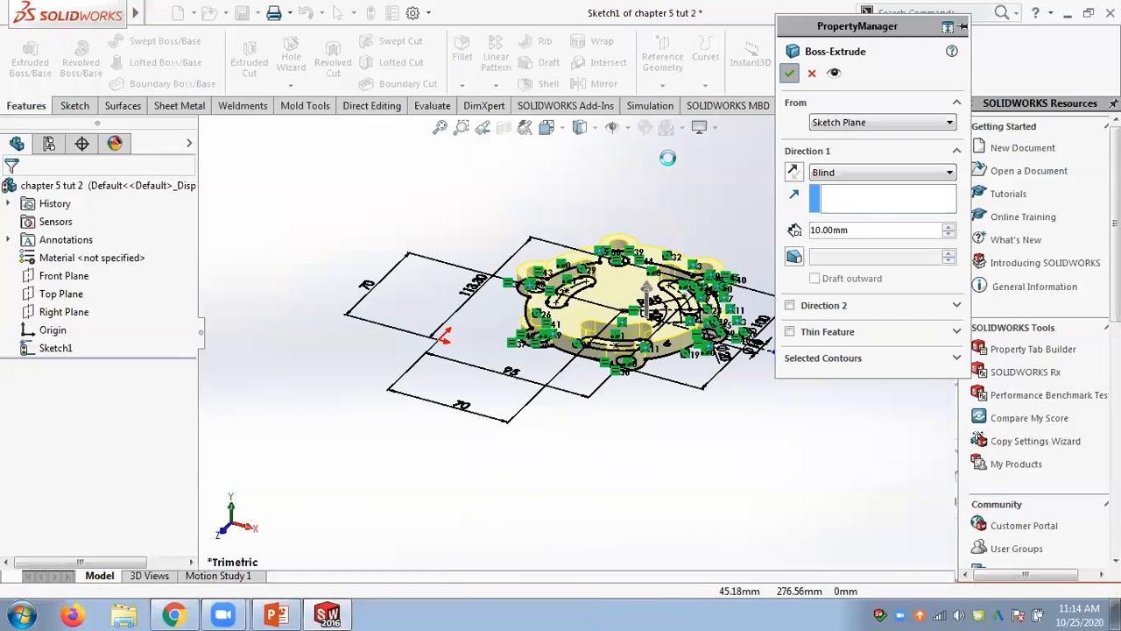
{"action": "mouse_move", "coordinate": [666, 184]}
{"action": "middle_mouse_down"}
{"action": "mouse_move", "coordinate": [733, 362]}
{"action": "mouse_move", "coordinate": [675, 399]}
{"action": "middle_mouse_up"}
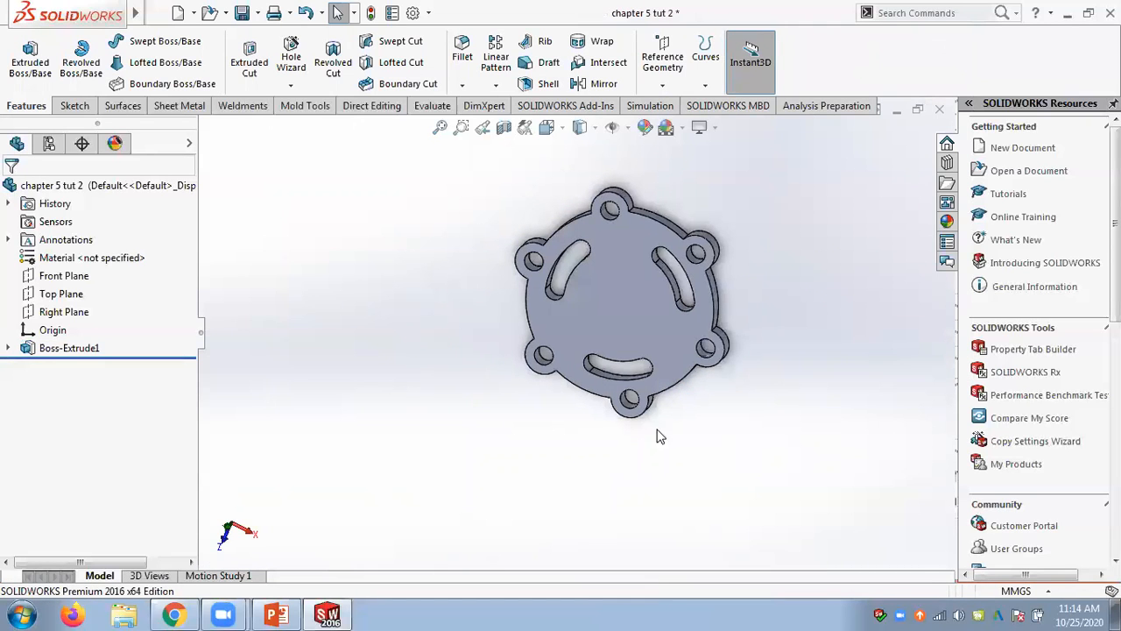
Switch to PowerPoint and examine the Tutorial 2 model and its dimensioned drawing on slide 39 in a maximized window
{"action": "left_click", "coordinate": [269, 612]}
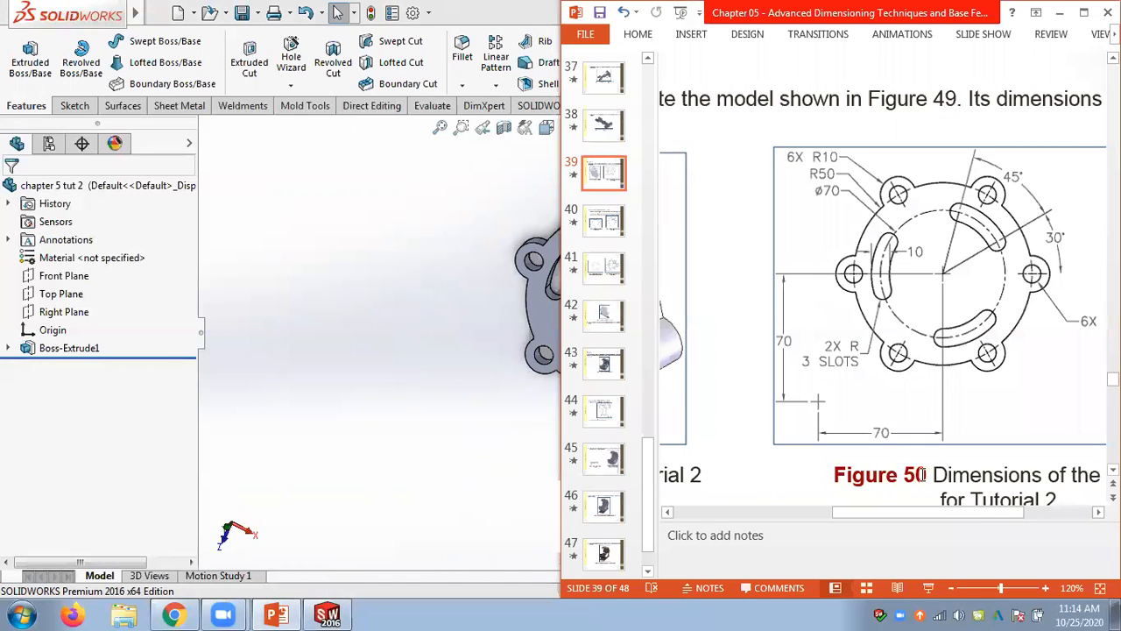
{"action": "left_click", "coordinate": [952, 589]}
{"action": "left_click", "coordinate": [952, 588]}
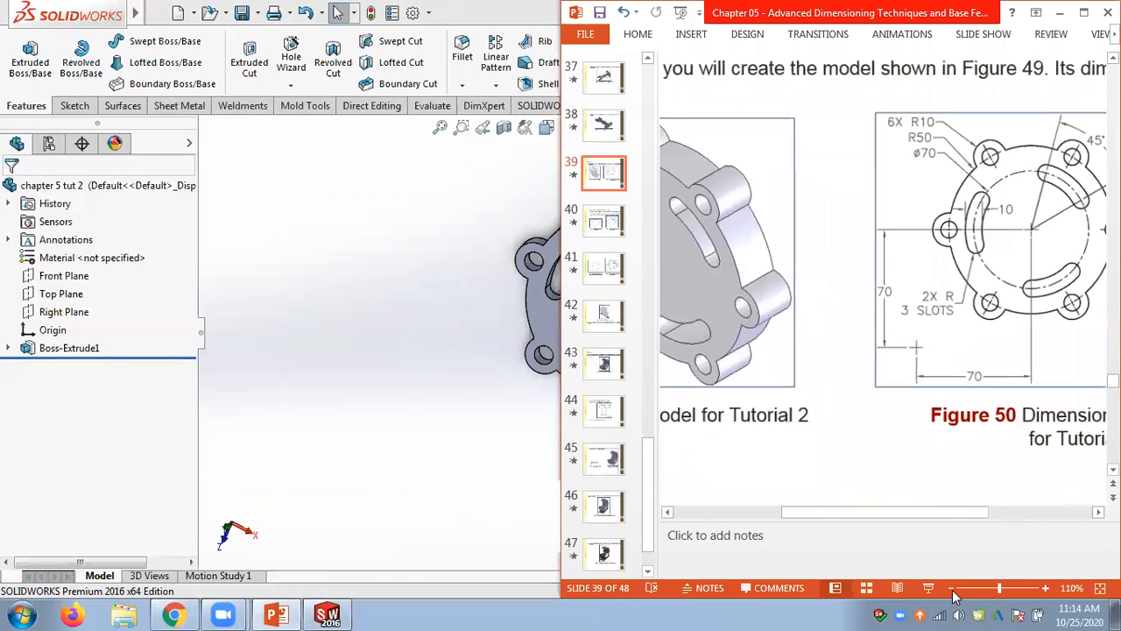
{"action": "left_click", "coordinate": [952, 588]}
{"action": "left_click", "coordinate": [952, 589]}
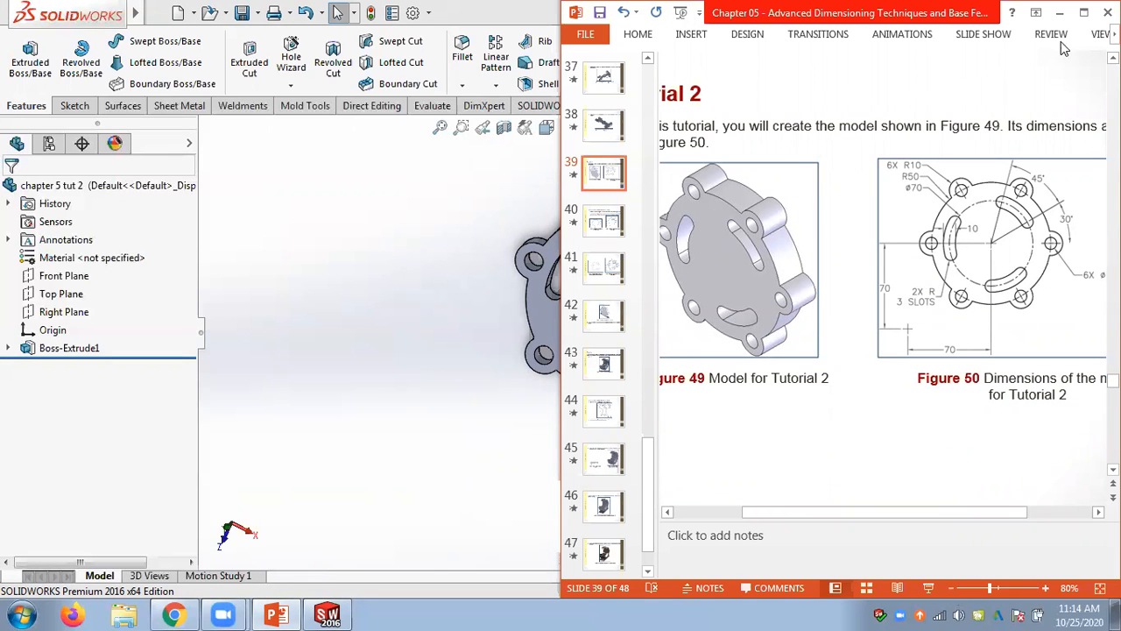
{"action": "left_click", "coordinate": [1083, 12]}
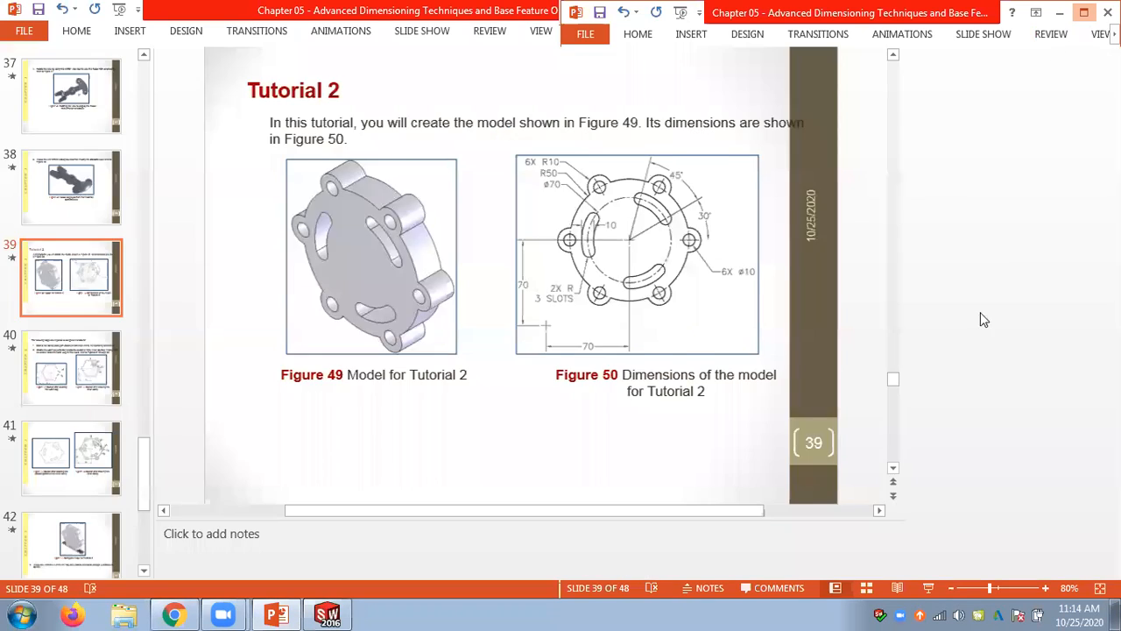
{"action": "left_click", "coordinate": [1060, 589]}
{"action": "left_click", "coordinate": [1060, 589]}
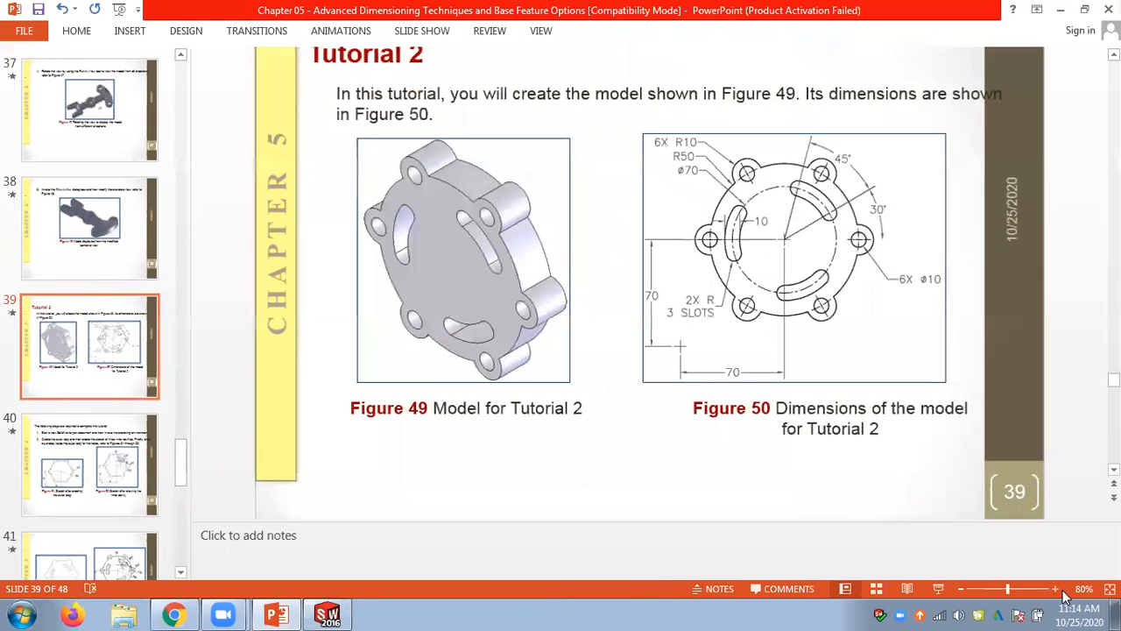
{"action": "left_click", "coordinate": [1060, 589]}
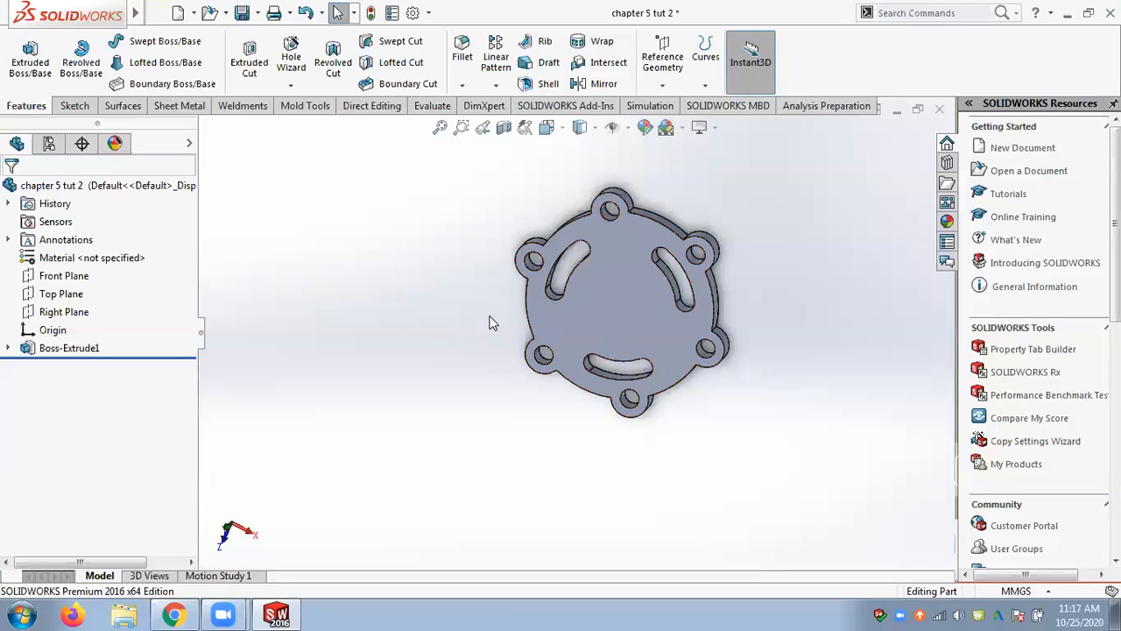
Switch to File Explorer and open the Chapter 03 presentation from D:, Study World Lanka, SW notes, Slides
{"action": "left_click", "coordinate": [125, 614]}
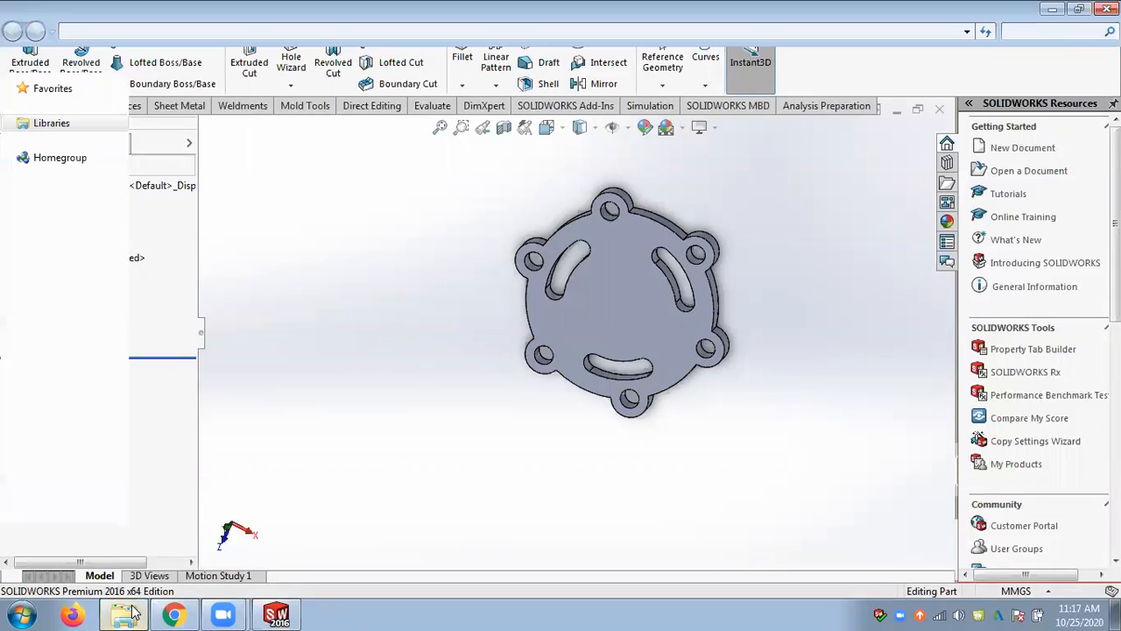
{"action": "left_click", "coordinate": [83, 347]}
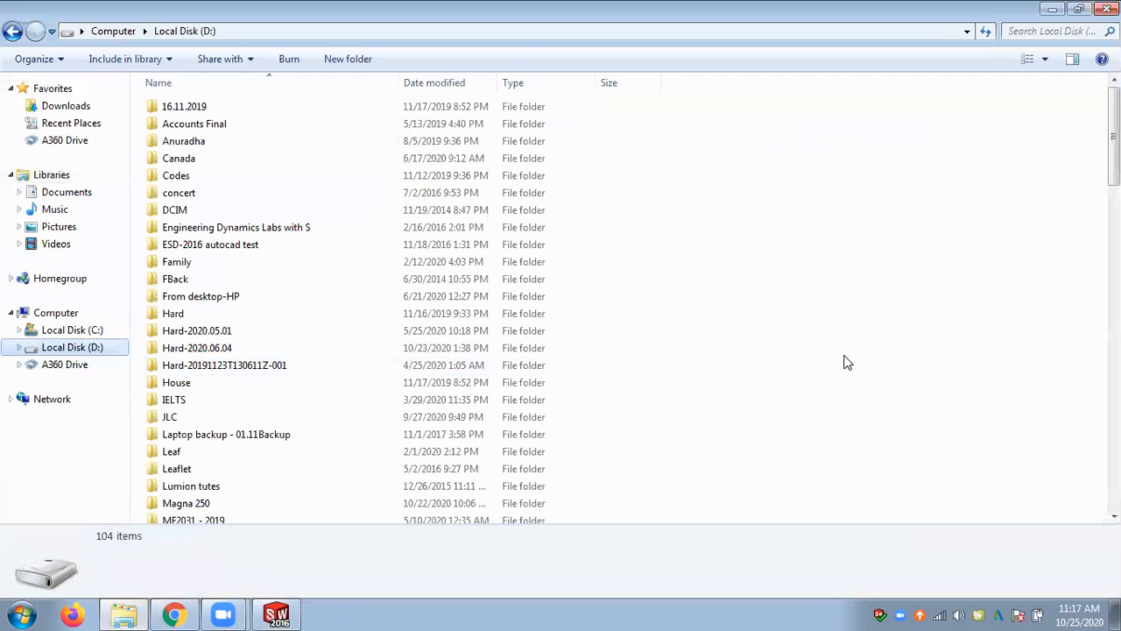
{"action": "type", "text": "st"}
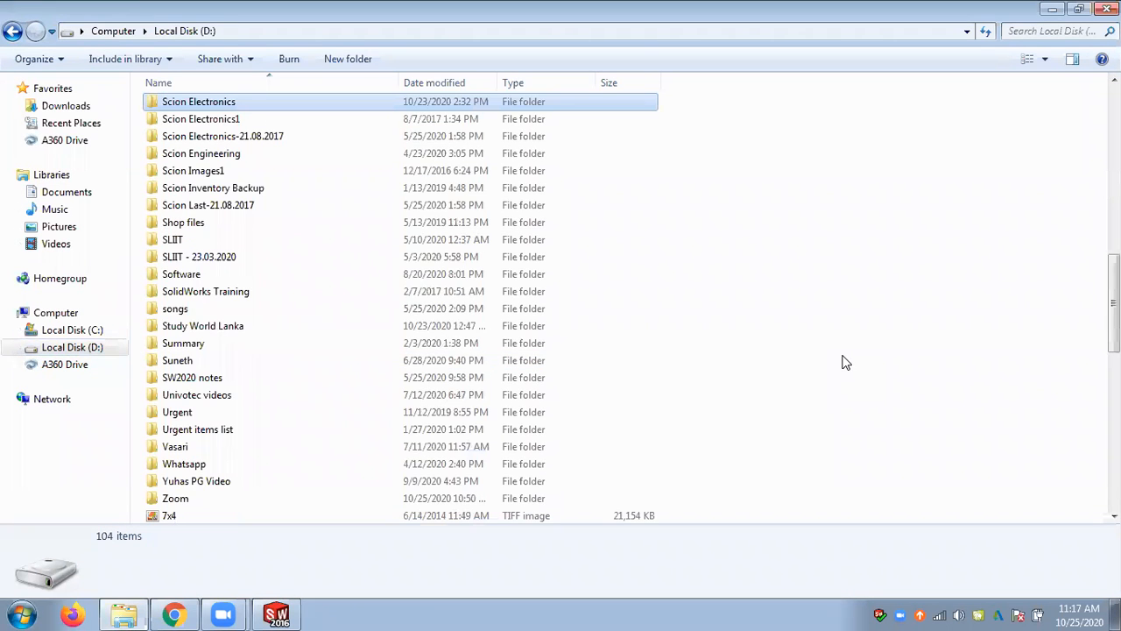
{"action": "key", "text": "Return"}
{"action": "double_click", "coordinate": [193, 142]}
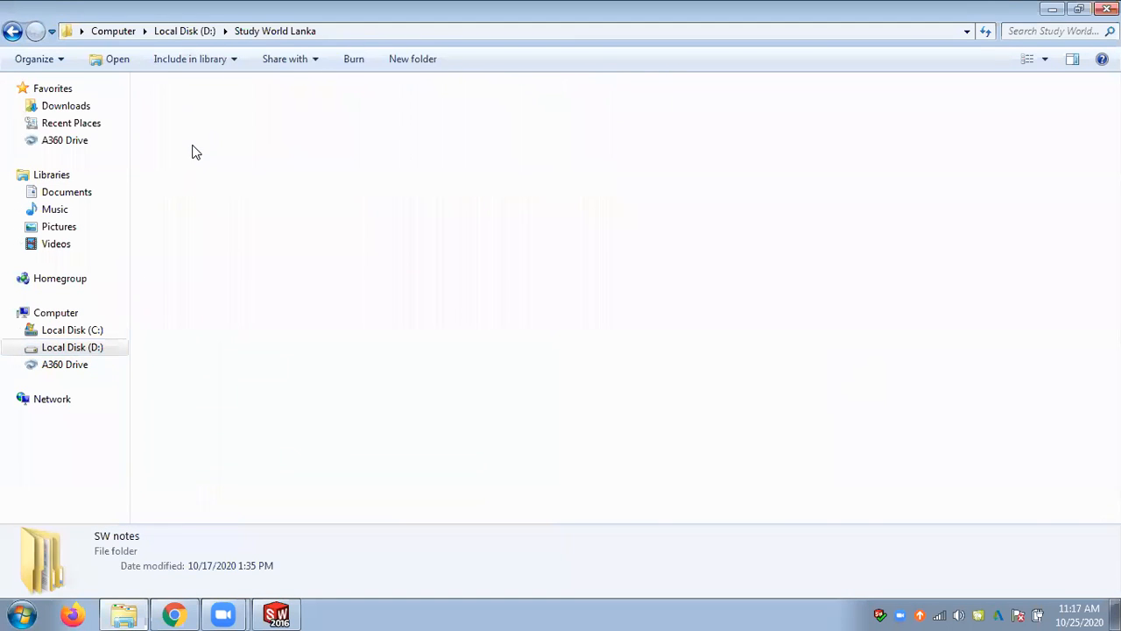
{"action": "double_click", "coordinate": [193, 132]}
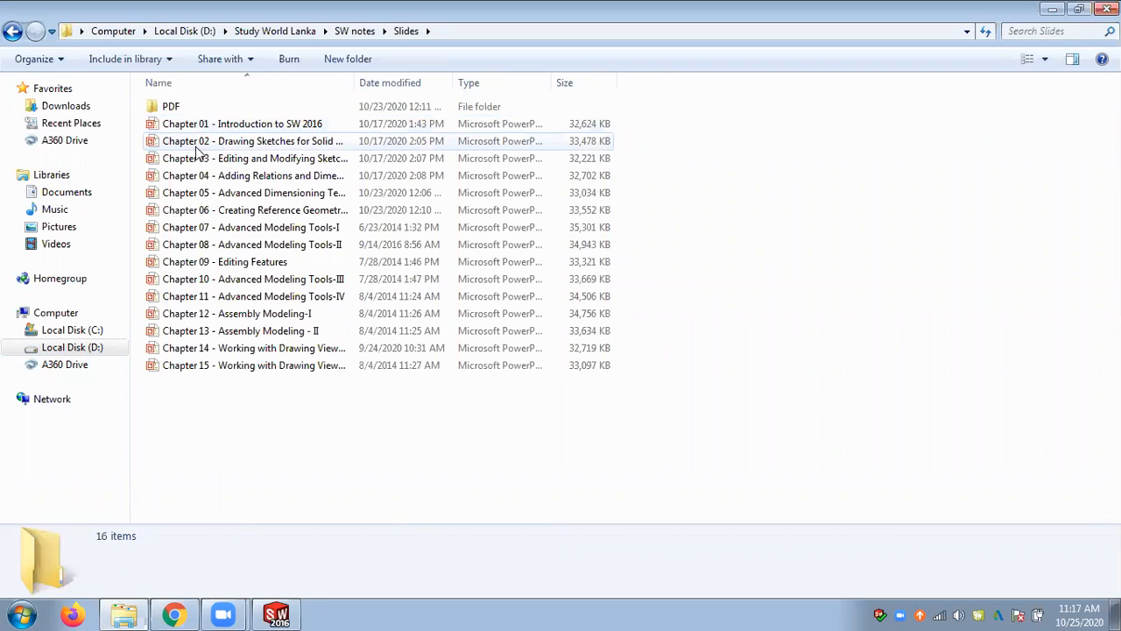
{"action": "double_click", "coordinate": [218, 159]}
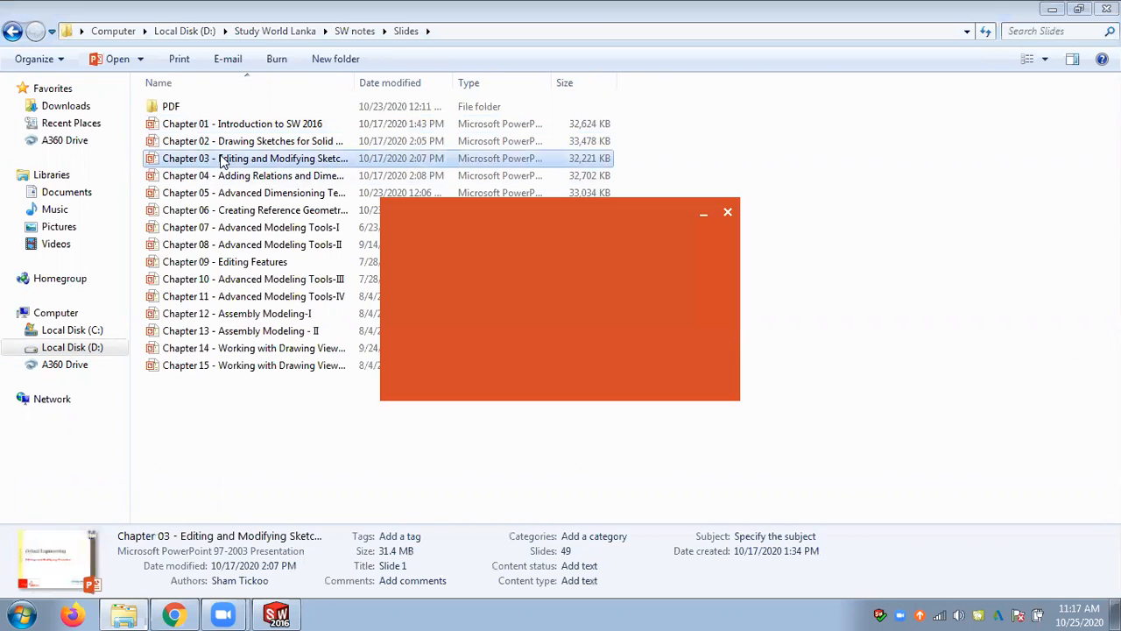
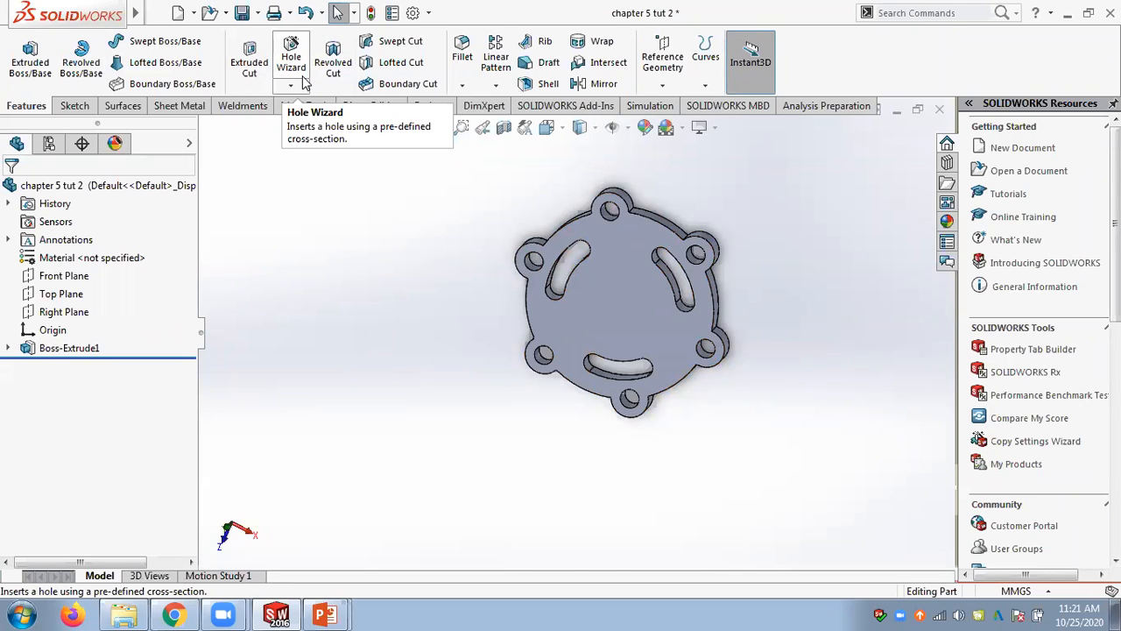
Switch to SOLIDWORKS and close the chapter 5 tut 2 part
{"action": "left_click", "coordinate": [941, 112]}
{"action": "left_click", "coordinate": [561, 325]}
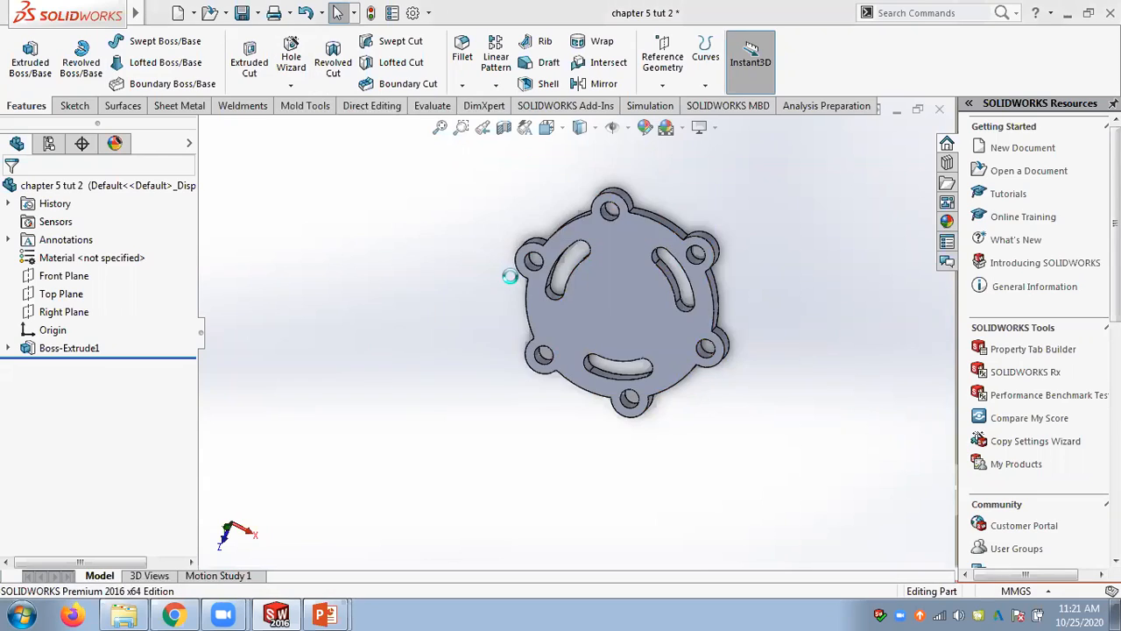
Close the Chapter 03 presentation and bring up Chapter 06 - Creating Reference Geometries in PowerPoint
{"action": "left_click", "coordinate": [324, 615]}
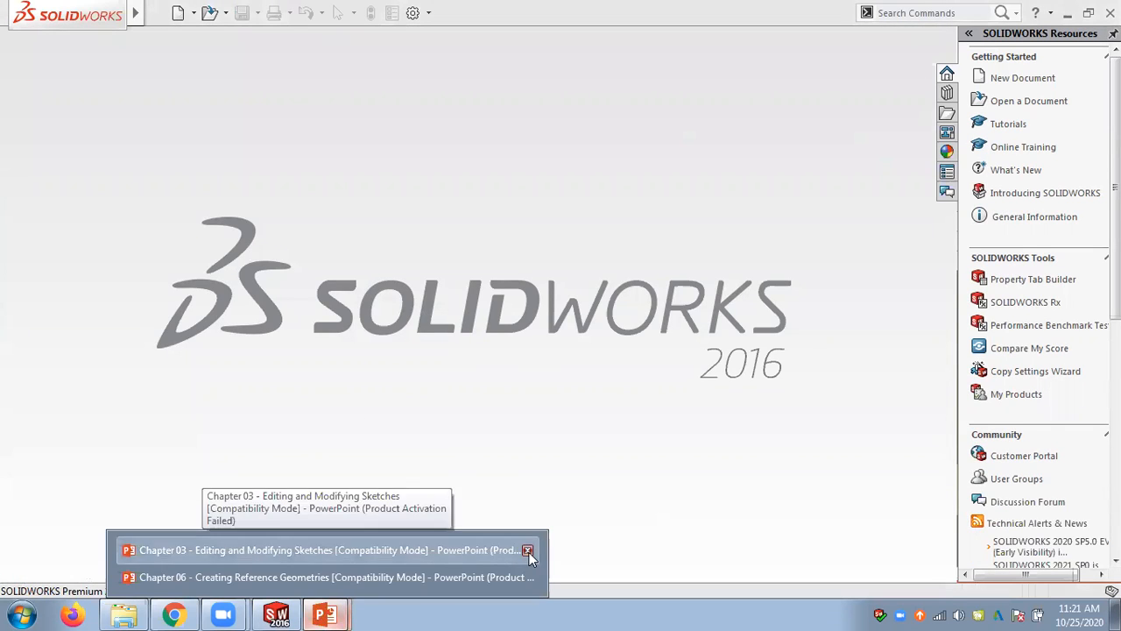
{"action": "left_click", "coordinate": [528, 550]}
{"action": "left_click", "coordinate": [456, 576]}
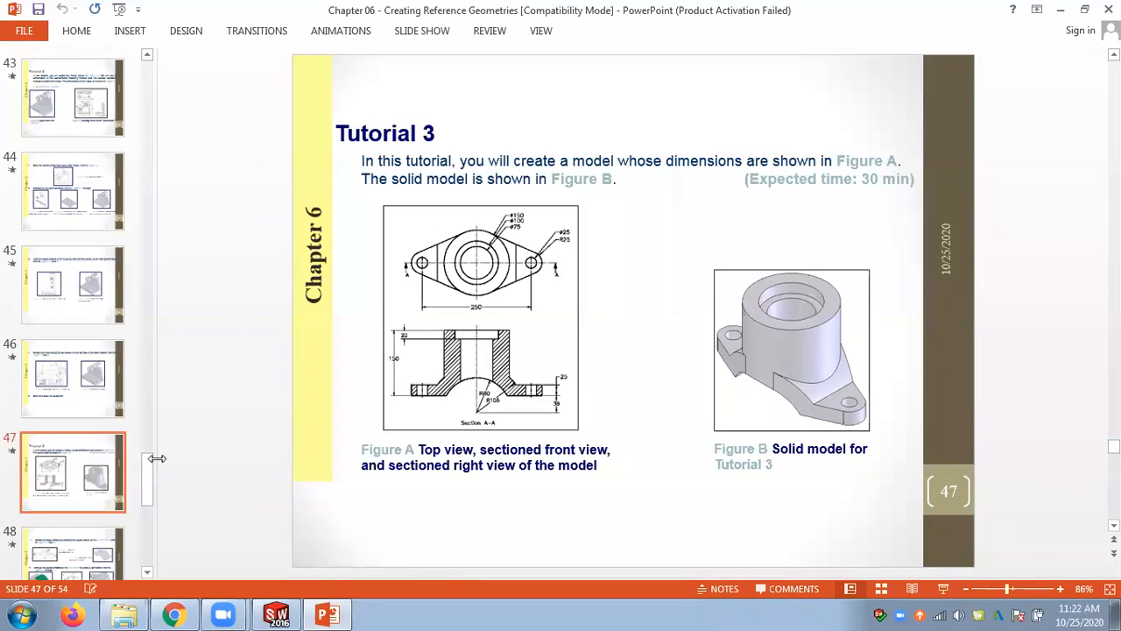
Go to the Learning Objectives slide and review the reference plane, axis, points and coordinate system objectives by highlighting their text
{"action": "left_click_drag", "start_coordinate": [146, 465], "coordinate": [146, 83]}
{"action": "left_click", "coordinate": [62, 198]}
{"action": "left_click_drag", "start_coordinate": [375, 161], "coordinate": [617, 170]}
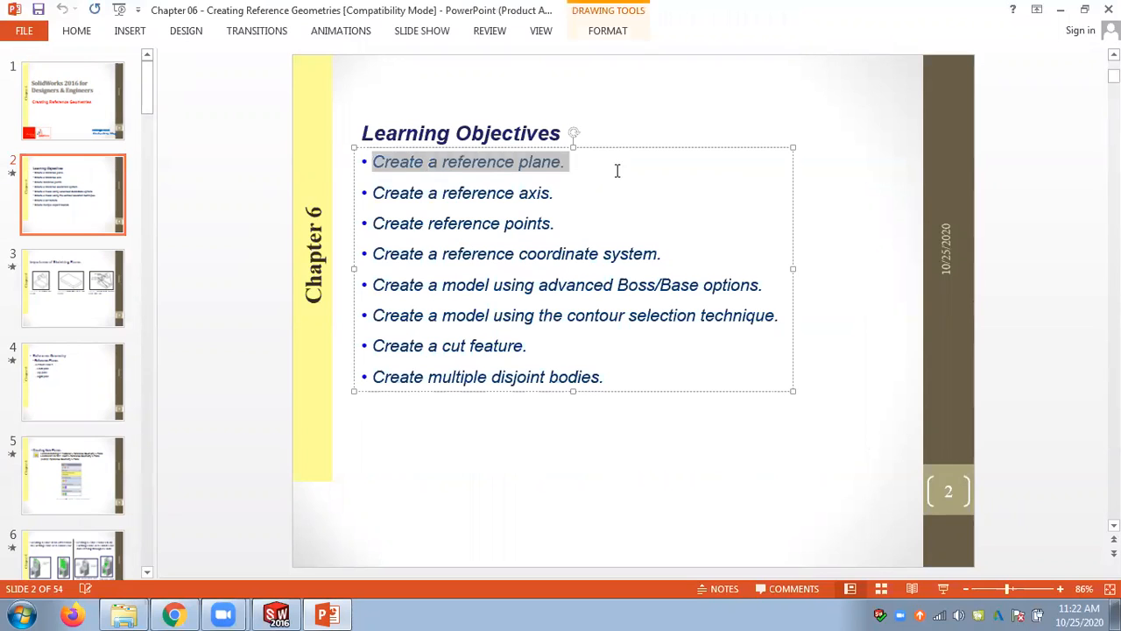
{"action": "left_click", "coordinate": [1035, 225]}
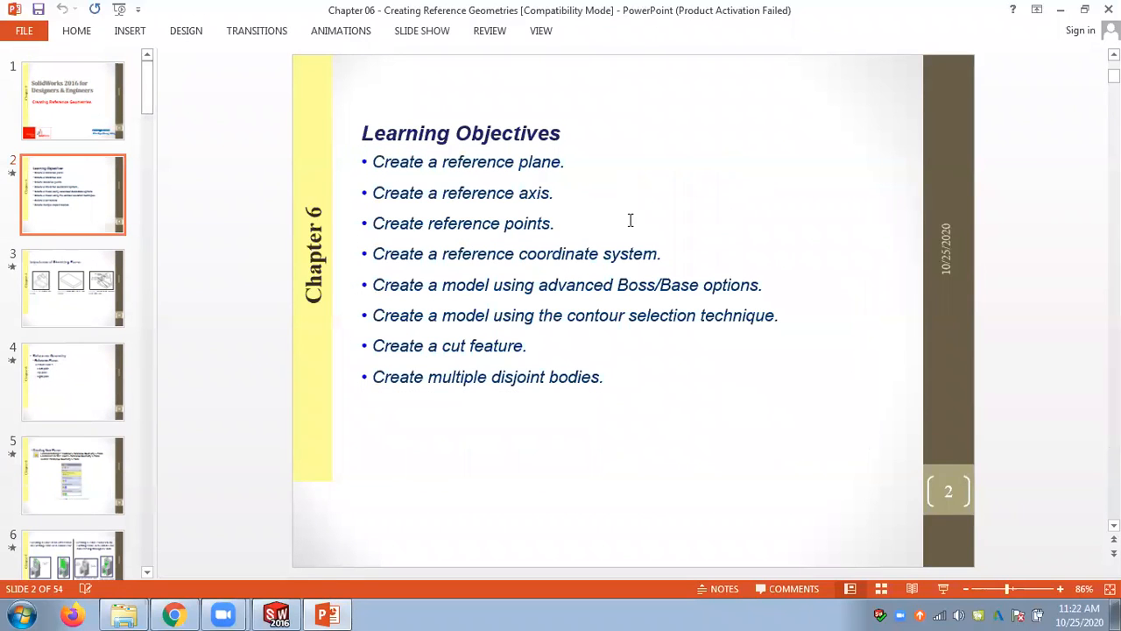
{"action": "left_click_drag", "start_coordinate": [444, 194], "coordinate": [555, 191]}
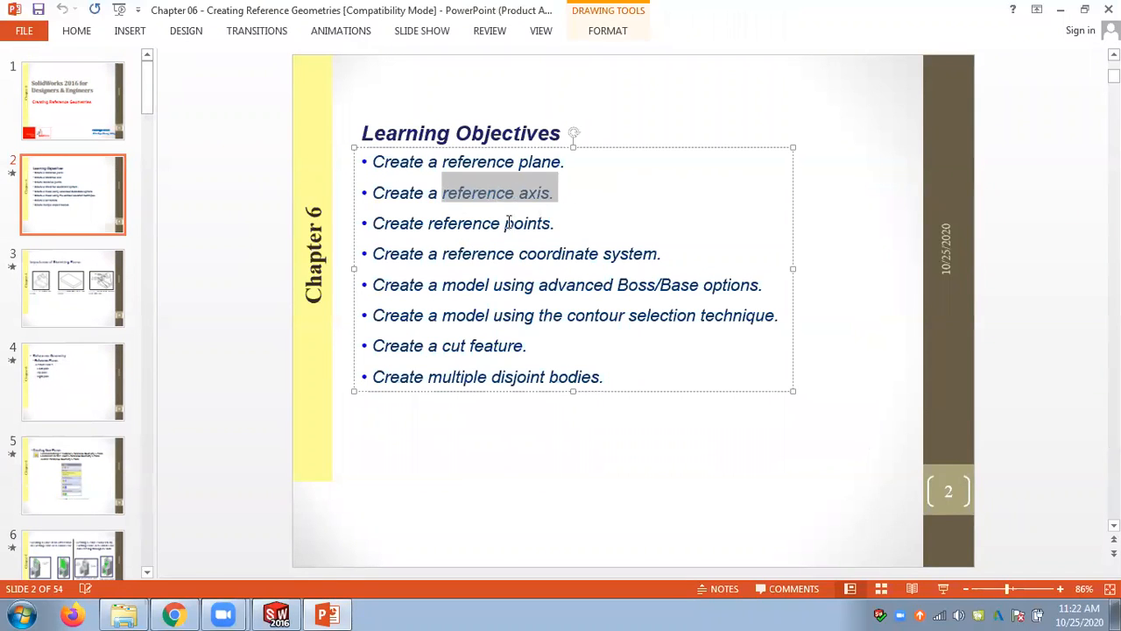
{"action": "left_click_drag", "start_coordinate": [428, 223], "coordinate": [579, 223]}
{"action": "left_click_drag", "start_coordinate": [443, 253], "coordinate": [686, 263]}
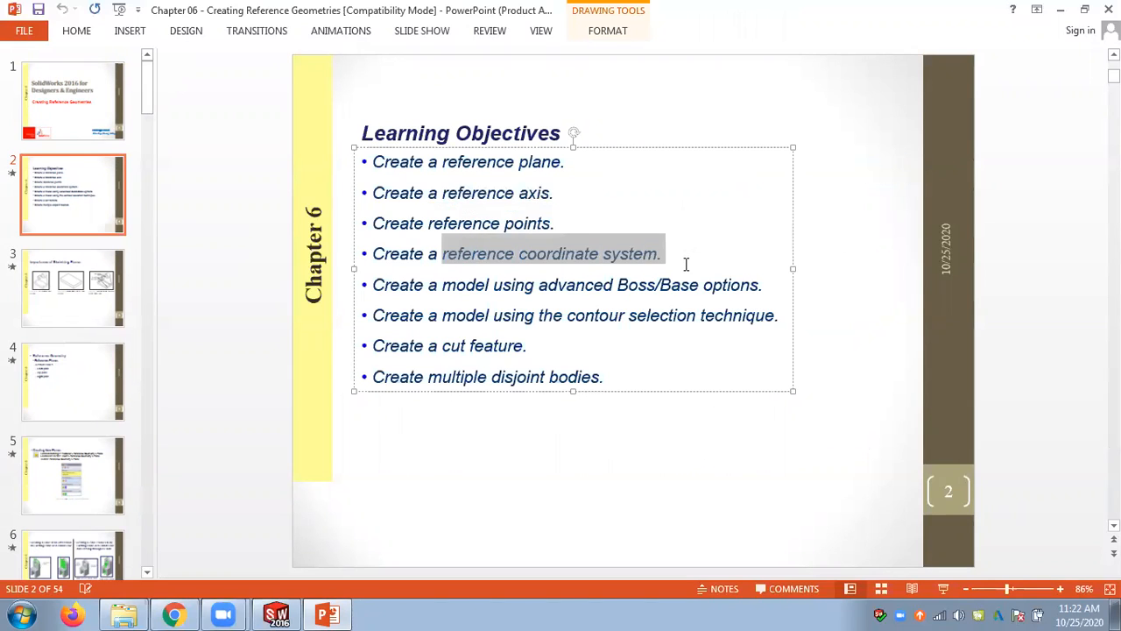
{"action": "left_click", "coordinate": [1025, 350]}
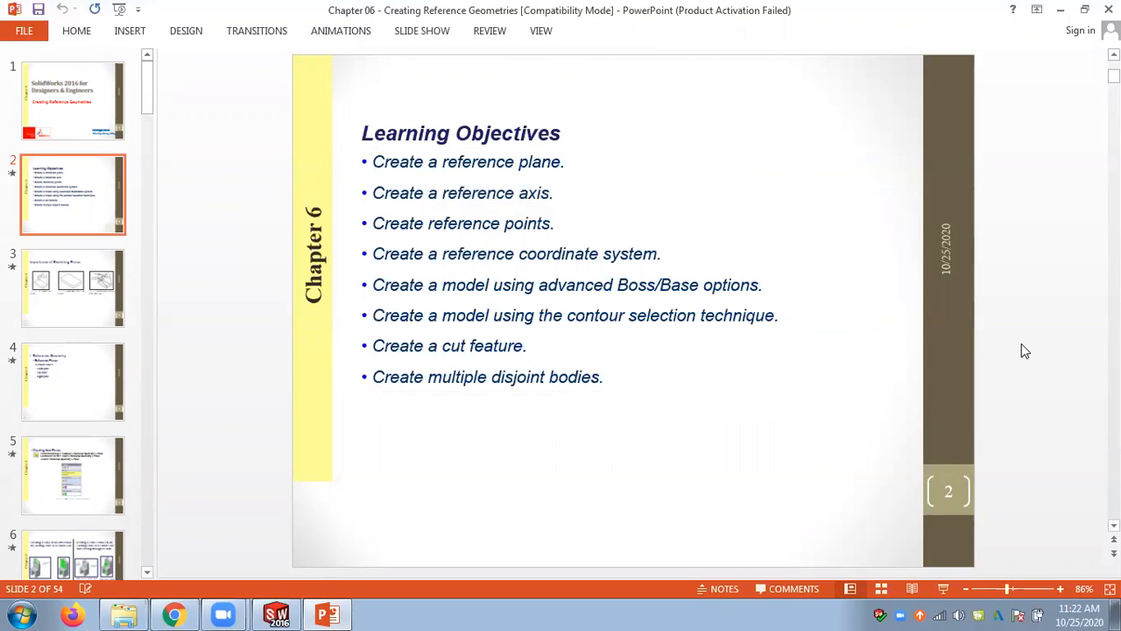
Advance through the sketching planes slides to the Creating New Planes slide
{"action": "scroll", "coordinate": [1021, 351], "scroll_direction": "down", "scroll_amount": 1}
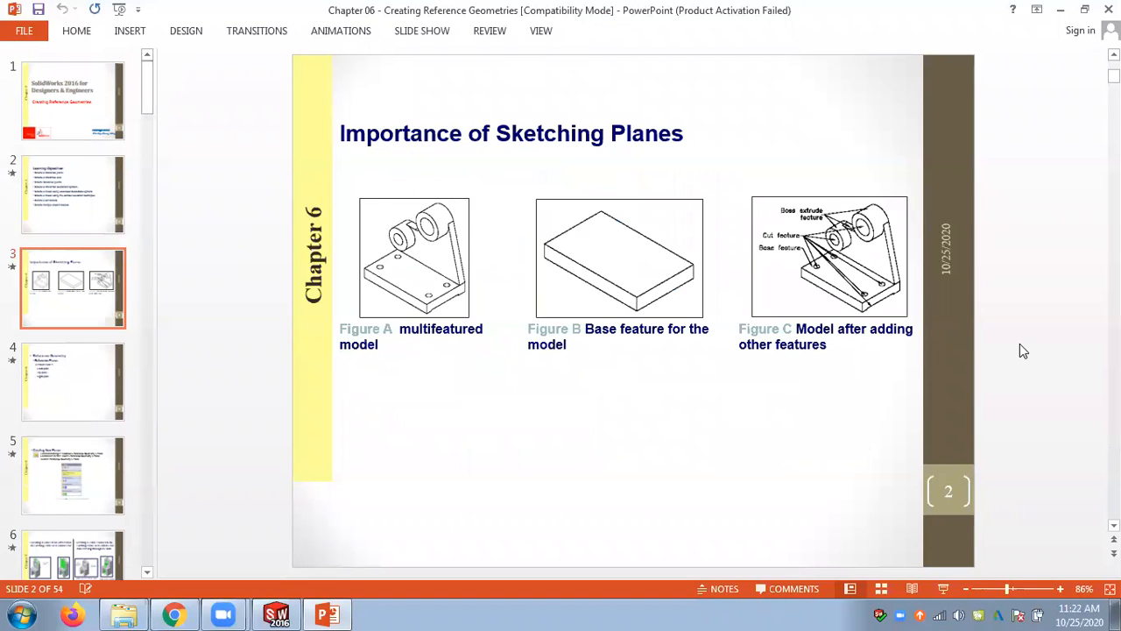
{"action": "scroll", "coordinate": [1021, 350], "scroll_direction": "down", "scroll_amount": 1}
{"action": "scroll", "coordinate": [1019, 344], "scroll_direction": "down", "scroll_amount": 1}
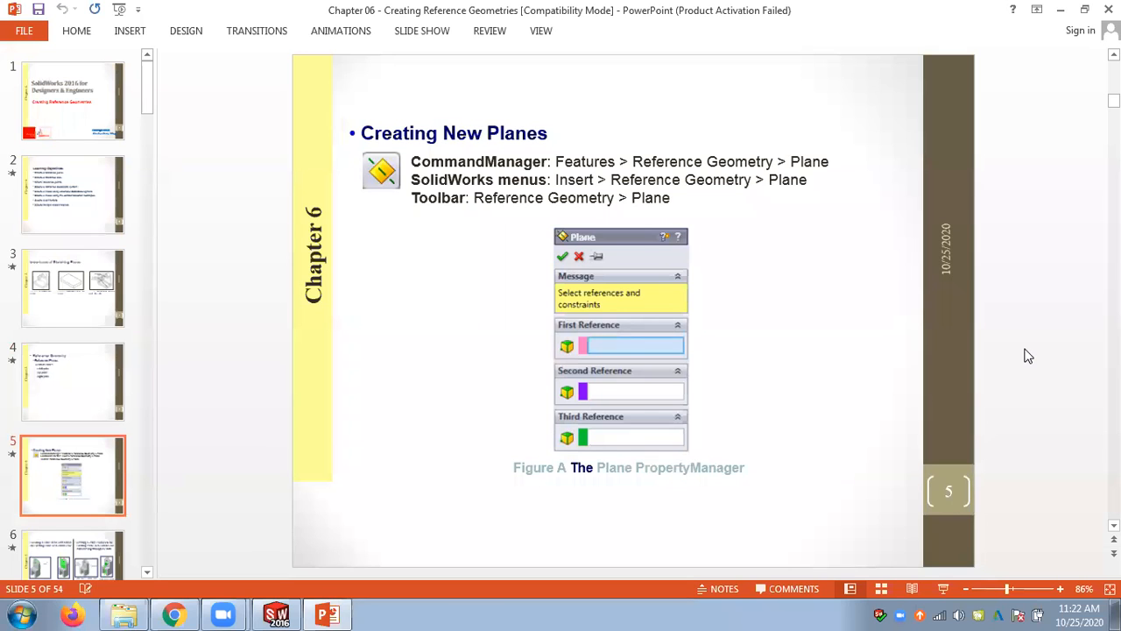
{"action": "left_click", "coordinate": [277, 614]}
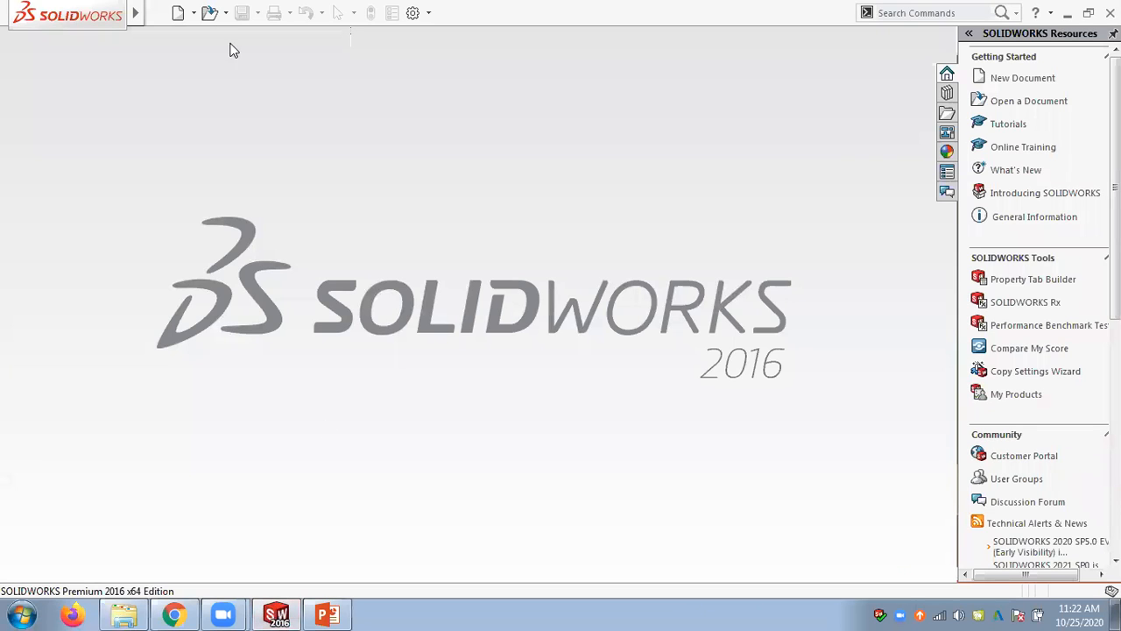
{"action": "left_click", "coordinate": [193, 13]}
{"action": "left_click", "coordinate": [198, 31]}
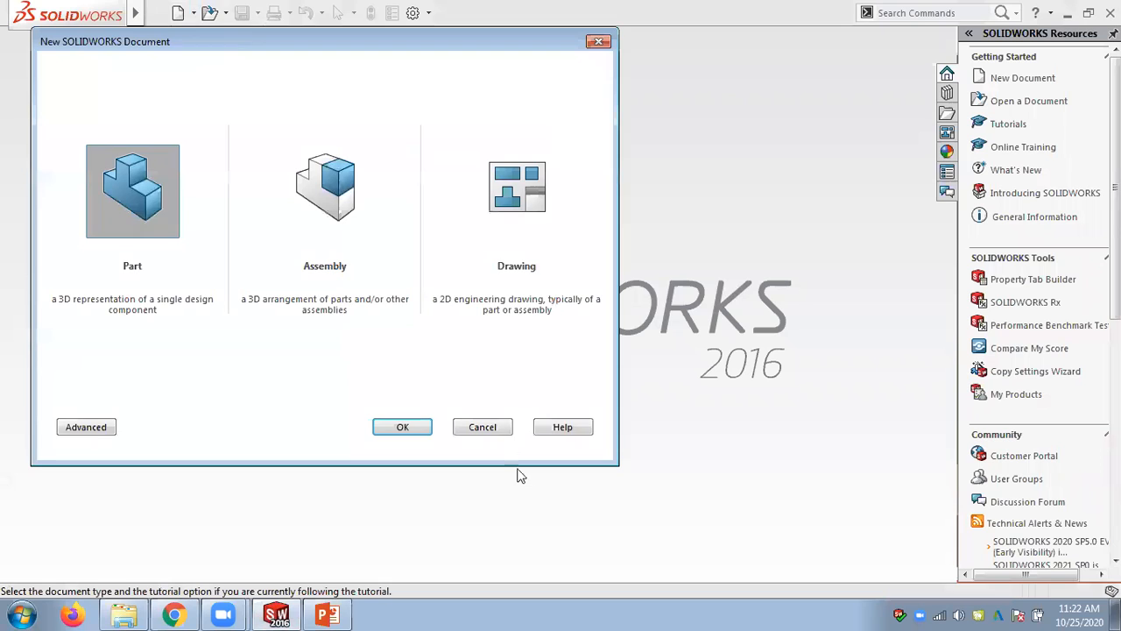
{"action": "left_click", "coordinate": [483, 428]}
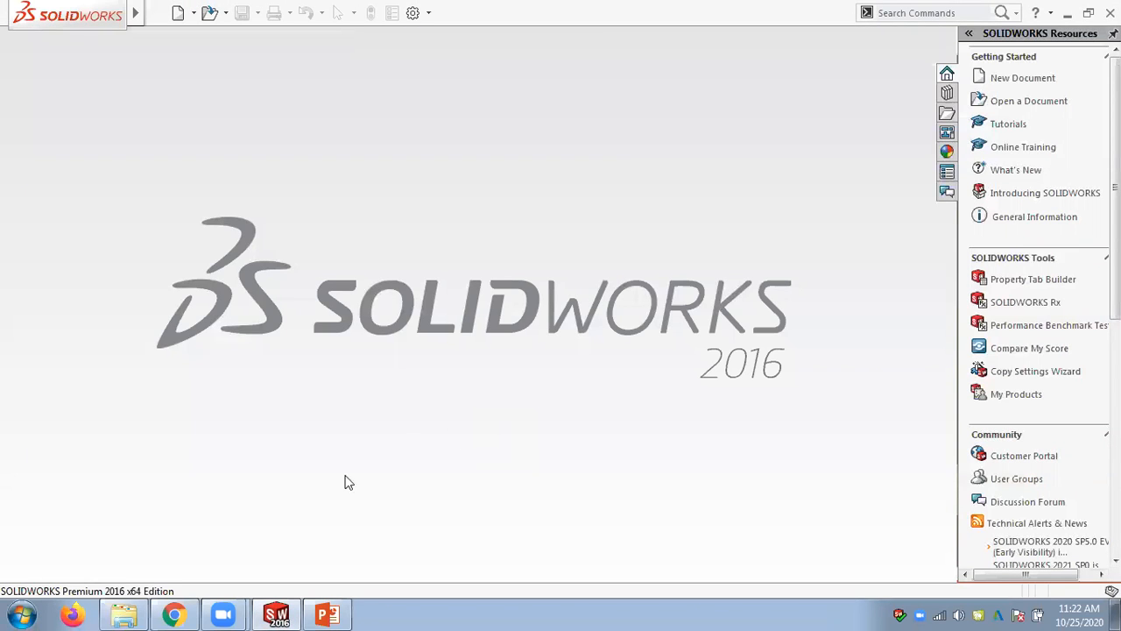
Switch to Windows Explorer, open the Chap 6 folder inside SW notes > Part files, and display its files as large icons
{"action": "left_click", "coordinate": [124, 614]}
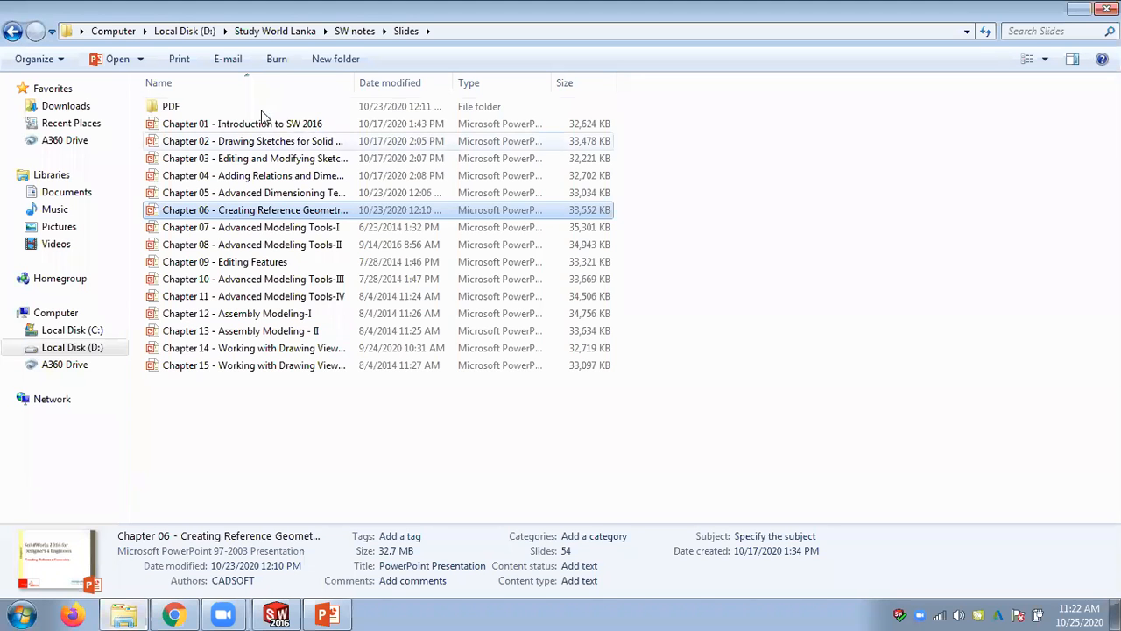
{"action": "left_click", "coordinate": [352, 30]}
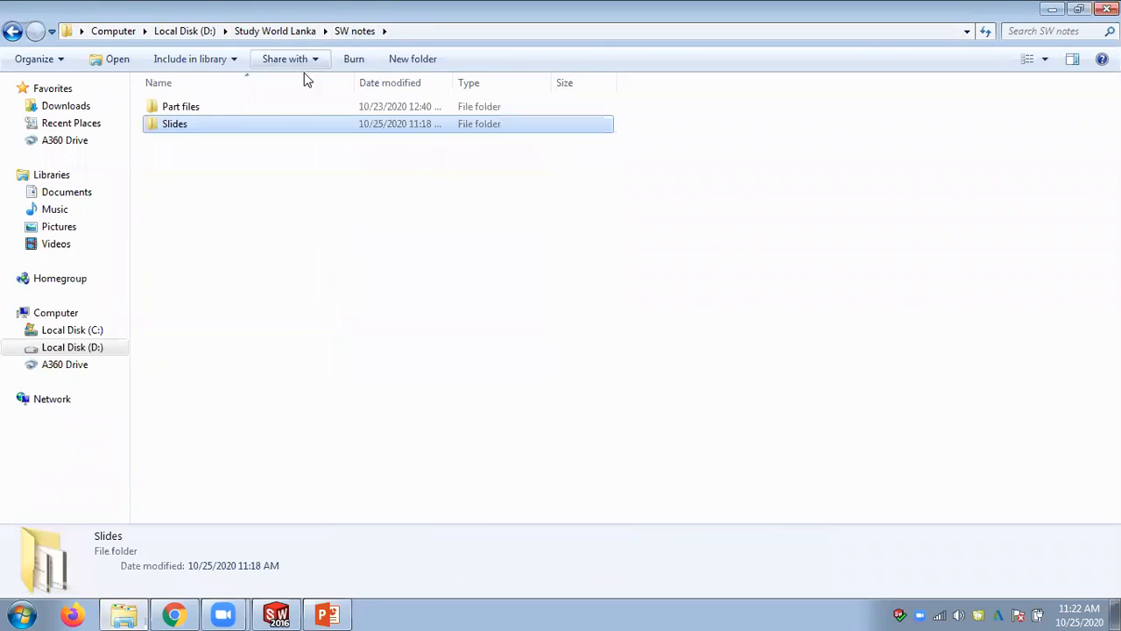
{"action": "double_click", "coordinate": [214, 106]}
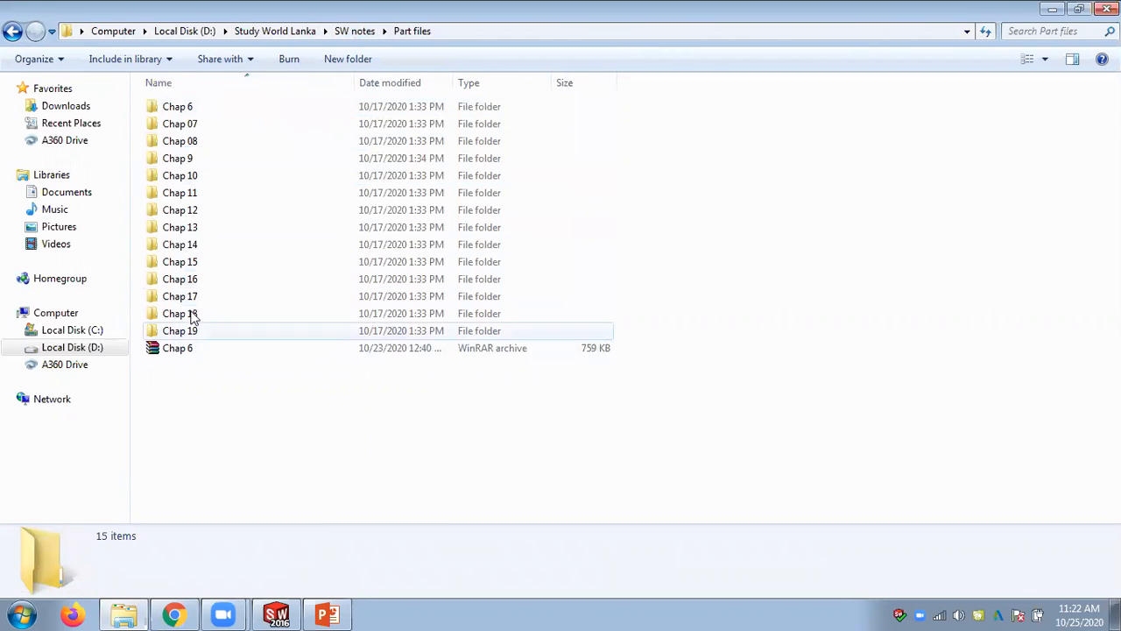
{"action": "double_click", "coordinate": [200, 107]}
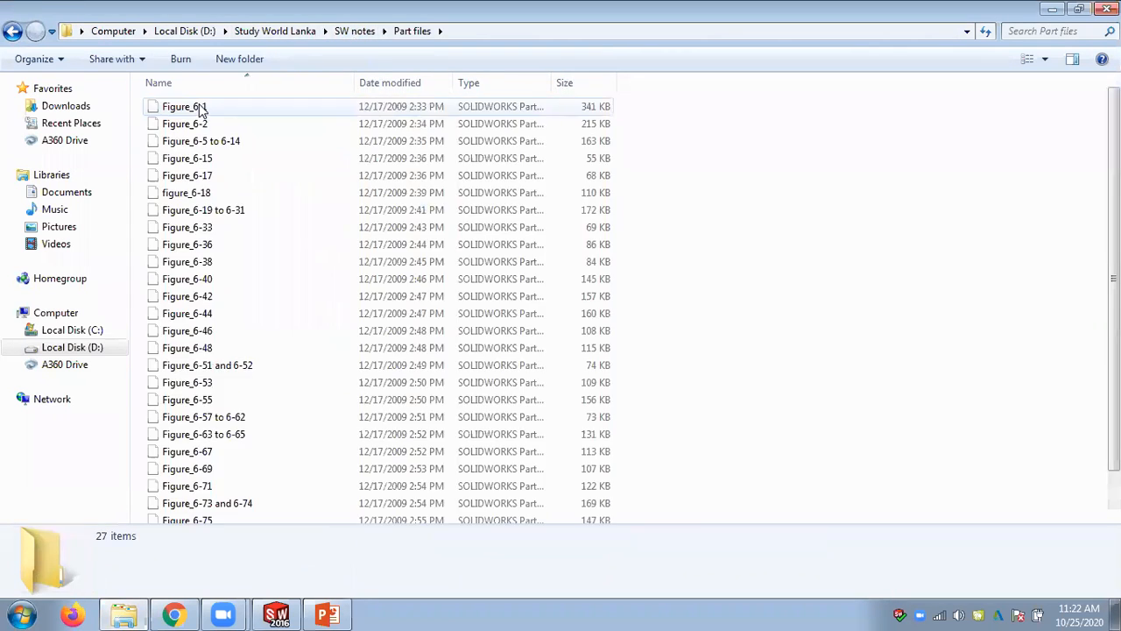
{"action": "left_click", "coordinate": [1045, 59]}
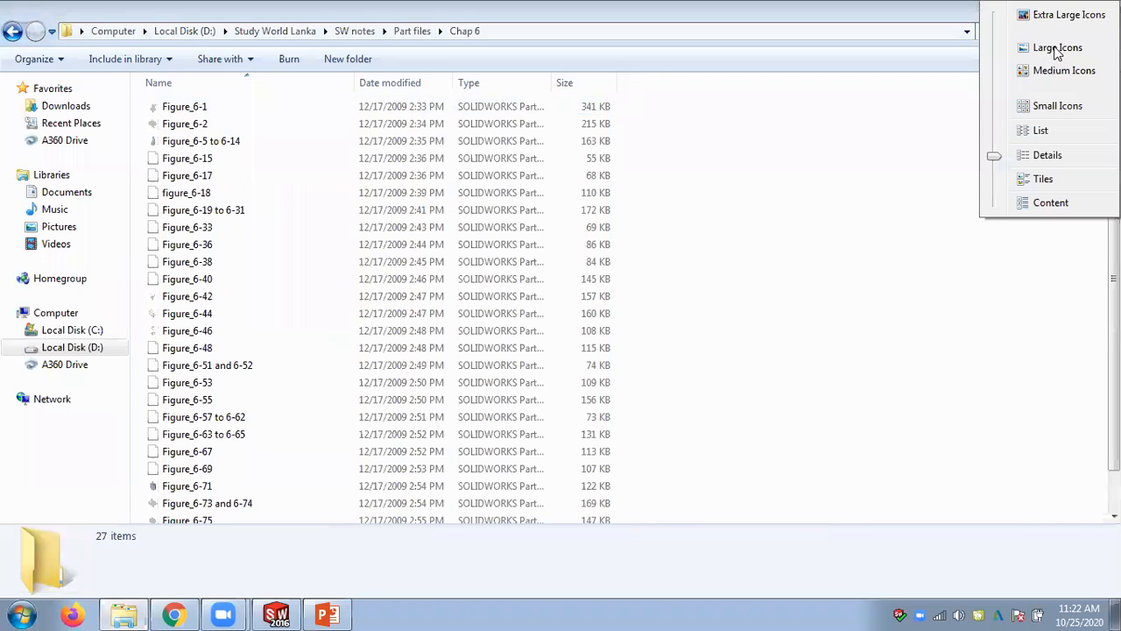
{"action": "left_click", "coordinate": [1057, 43]}
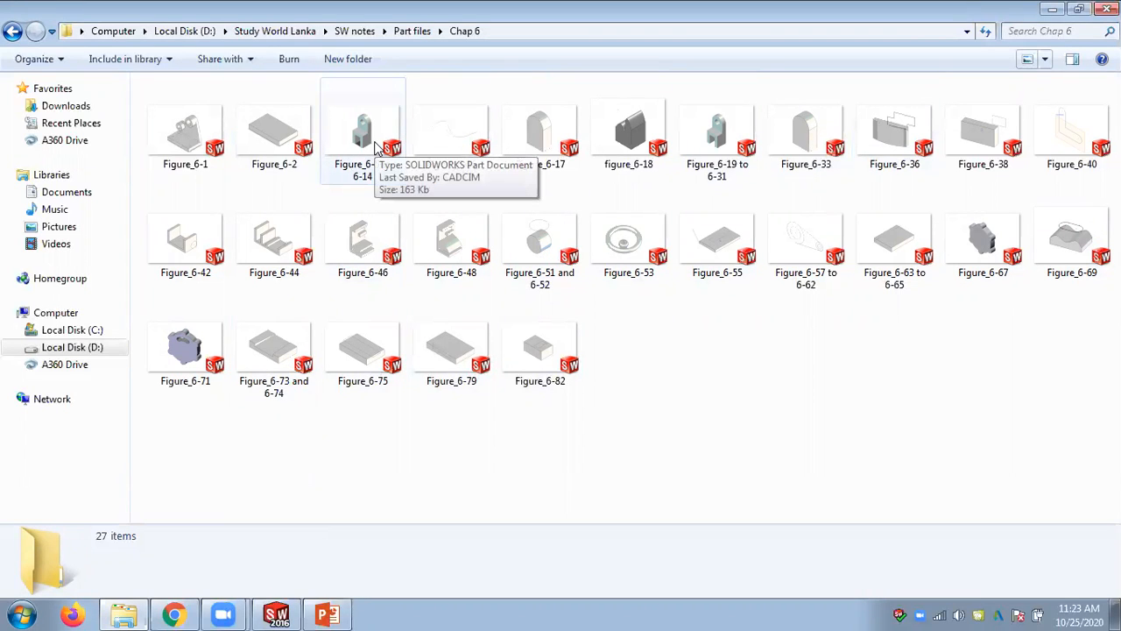
Locate the Chap 6 archive in the Part files folder, and reopen the Chap 6 folder
{"action": "left_click", "coordinate": [424, 35]}
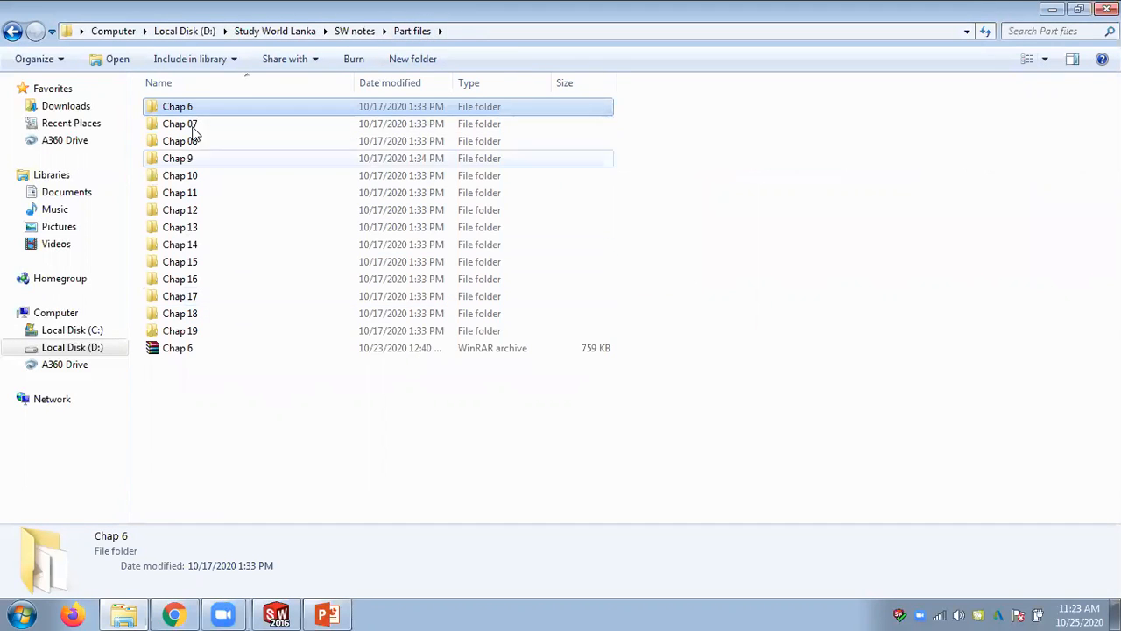
{"action": "left_click", "coordinate": [180, 350]}
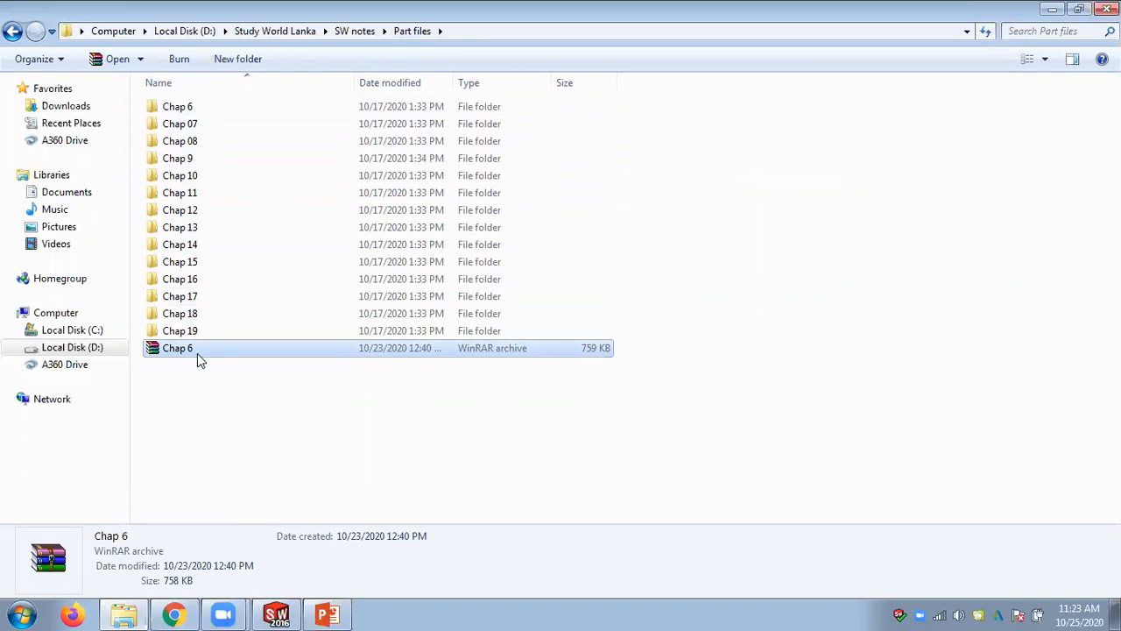
{"action": "double_click", "coordinate": [197, 109]}
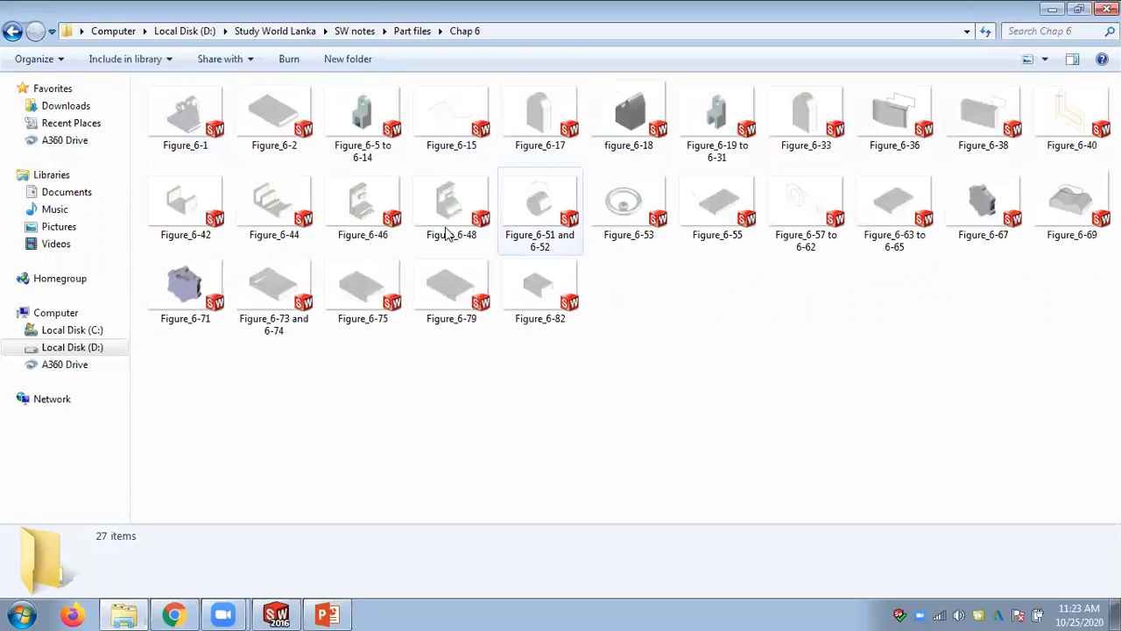
Switch to PowerPoint, show the Chapter 6 slide on offset and parallel planes, and return to SOLIDWORKS
{"action": "left_click", "coordinate": [331, 614]}
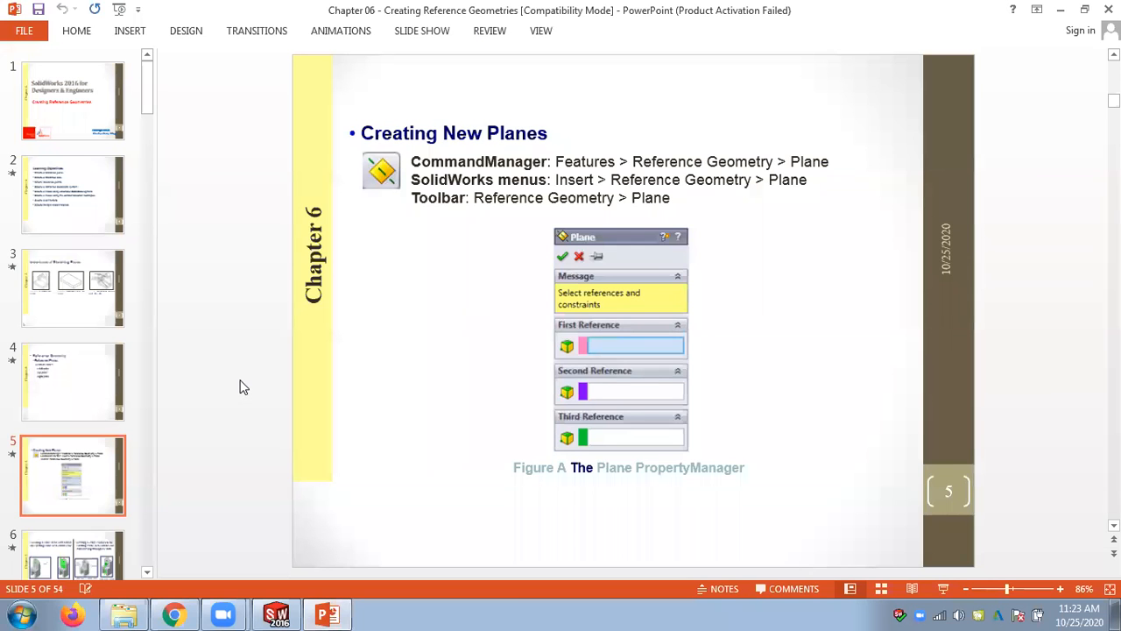
{"action": "scroll", "coordinate": [244, 387], "scroll_direction": "down", "scroll_amount": 1}
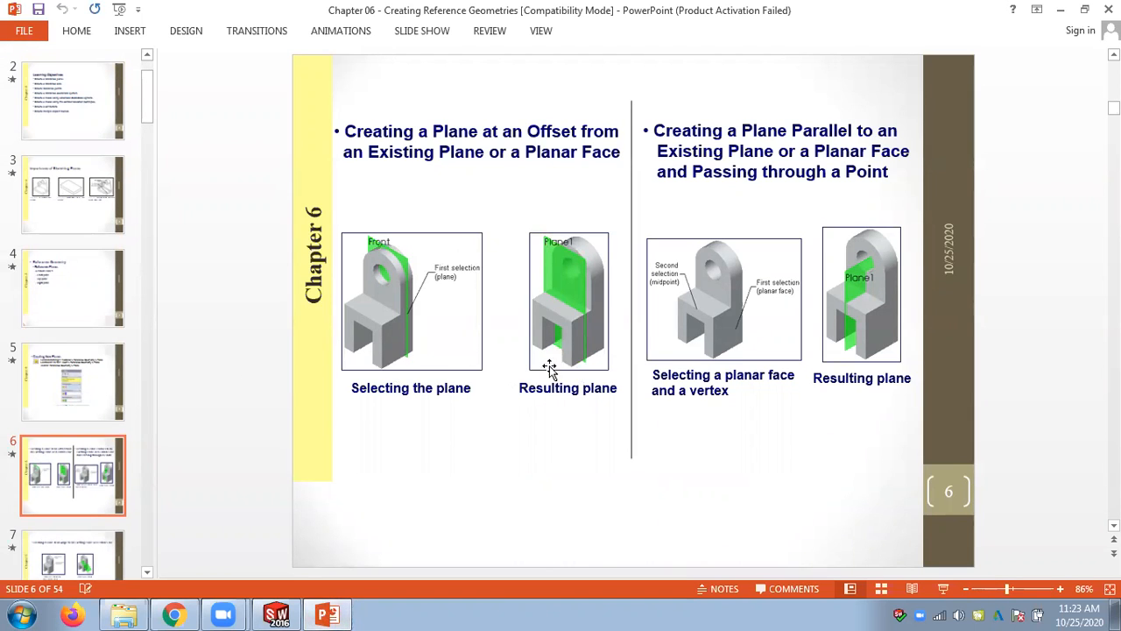
{"action": "left_click", "coordinate": [284, 613]}
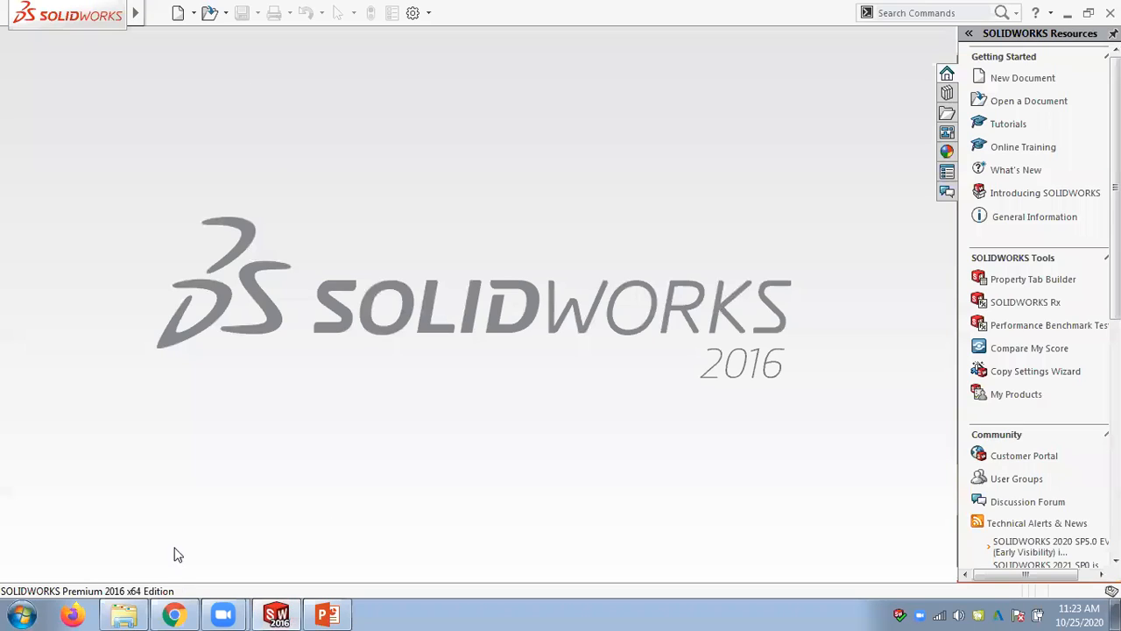
Open the Figure_6-5 to 6-14 part in SOLIDWORKS from the Chap 6 folder in Windows Explorer
{"action": "left_click", "coordinate": [124, 613]}
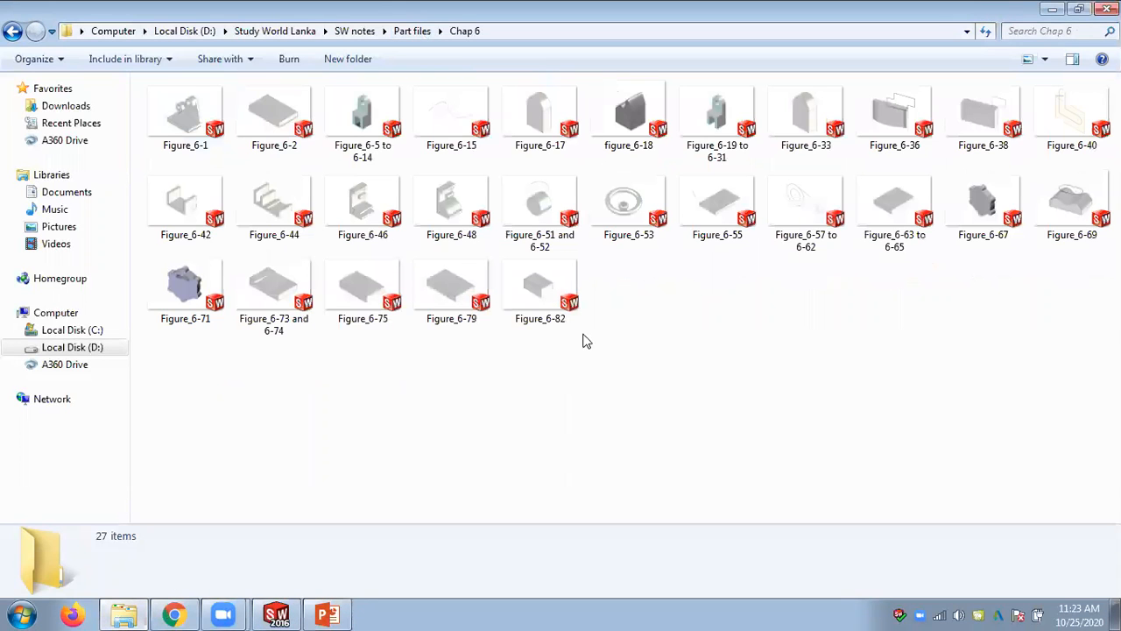
{"action": "double_click", "coordinate": [358, 113]}
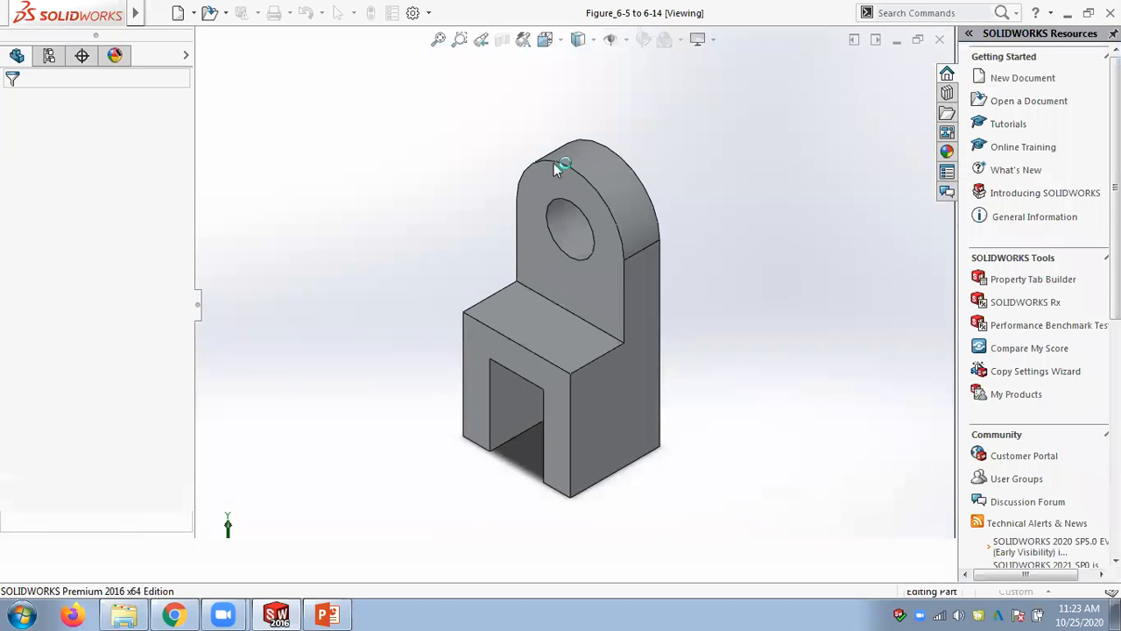
{"action": "left_click", "coordinate": [661, 321]}
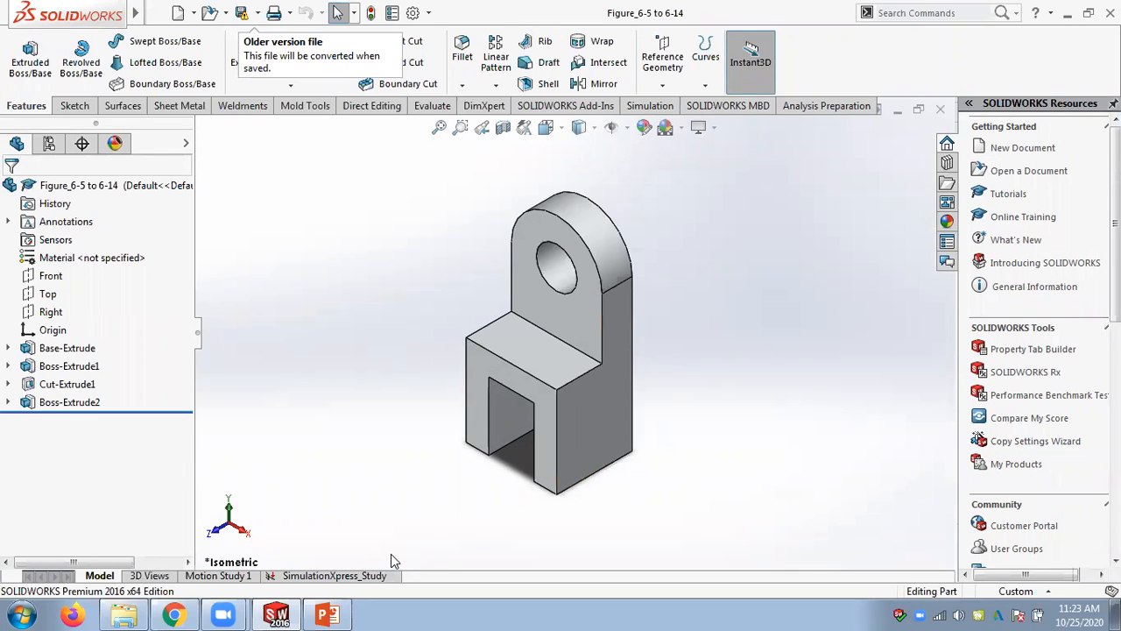
Review the slide heading on creating a plane at an offset in PowerPoint by highlighting it, and return to SOLIDWORKS
{"action": "mouse_move", "coordinate": [331, 612]}
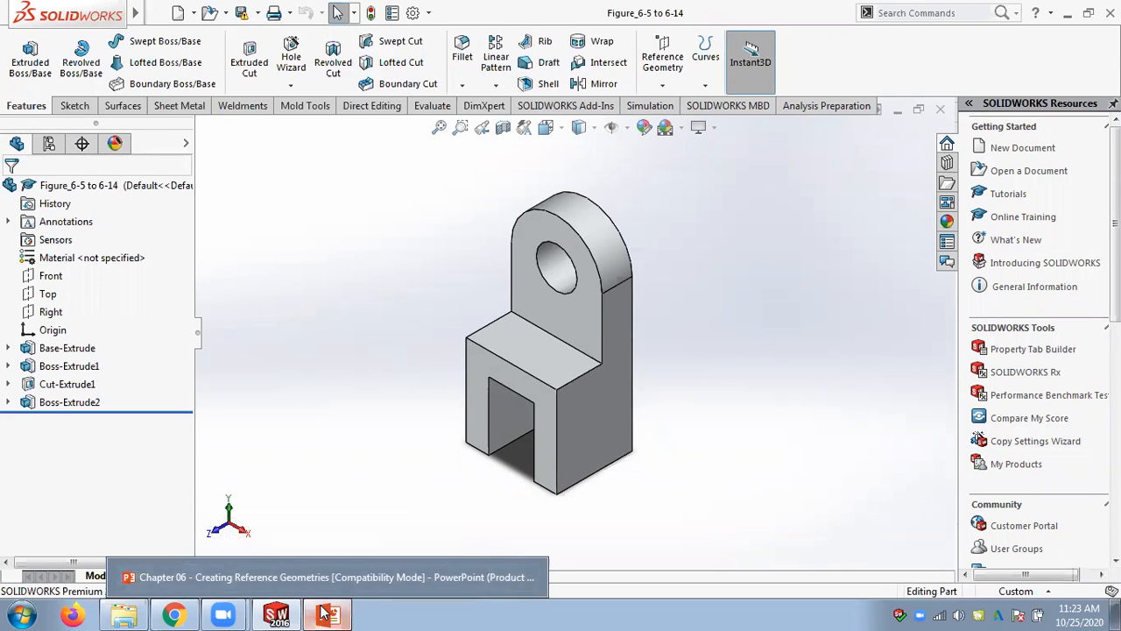
{"action": "left_click", "coordinate": [338, 585]}
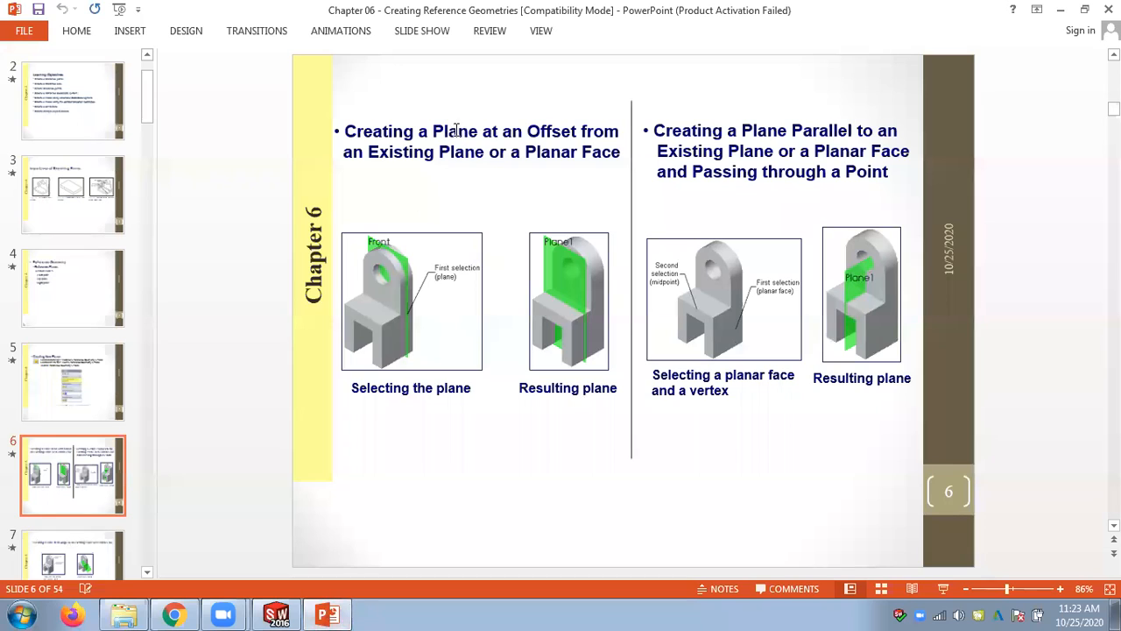
{"action": "left_click_drag", "start_coordinate": [347, 130], "coordinate": [599, 145]}
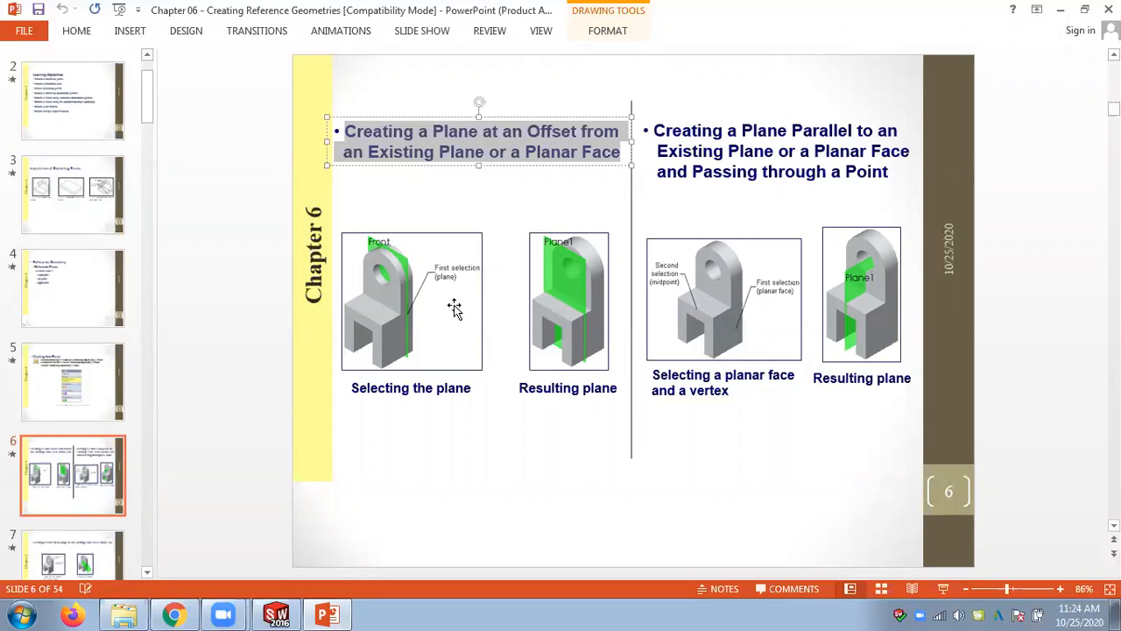
{"action": "left_click", "coordinate": [276, 615]}
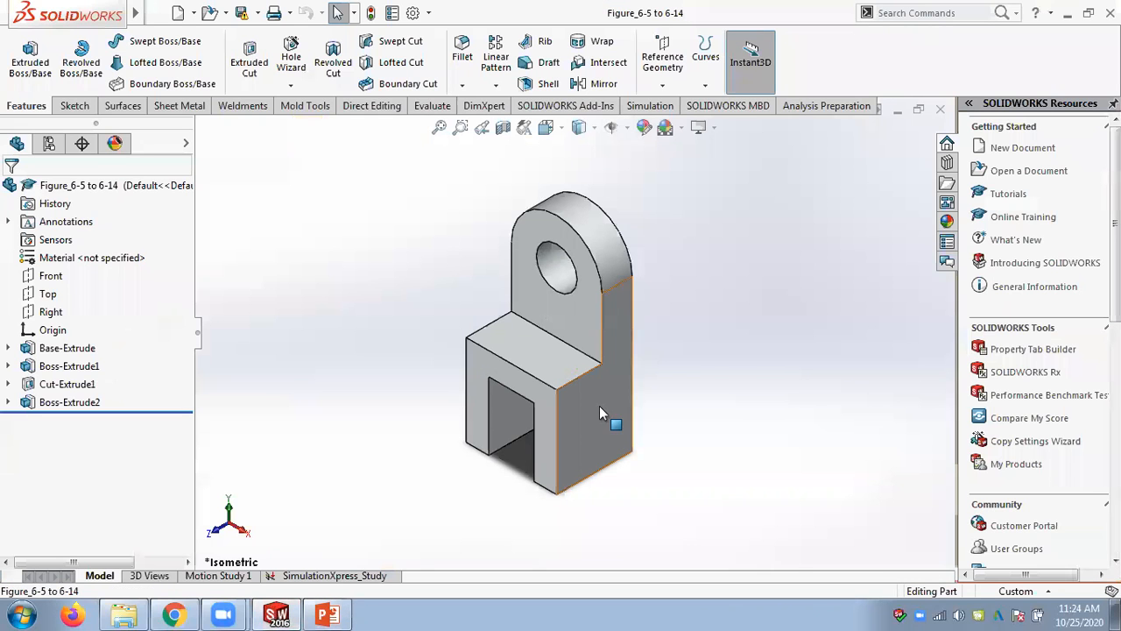
Examine the bracket's flat side face and its curved upper face
{"action": "left_click", "coordinate": [599, 406]}
{"action": "scroll", "coordinate": [587, 487], "scroll_direction": "down", "scroll_amount": 2}
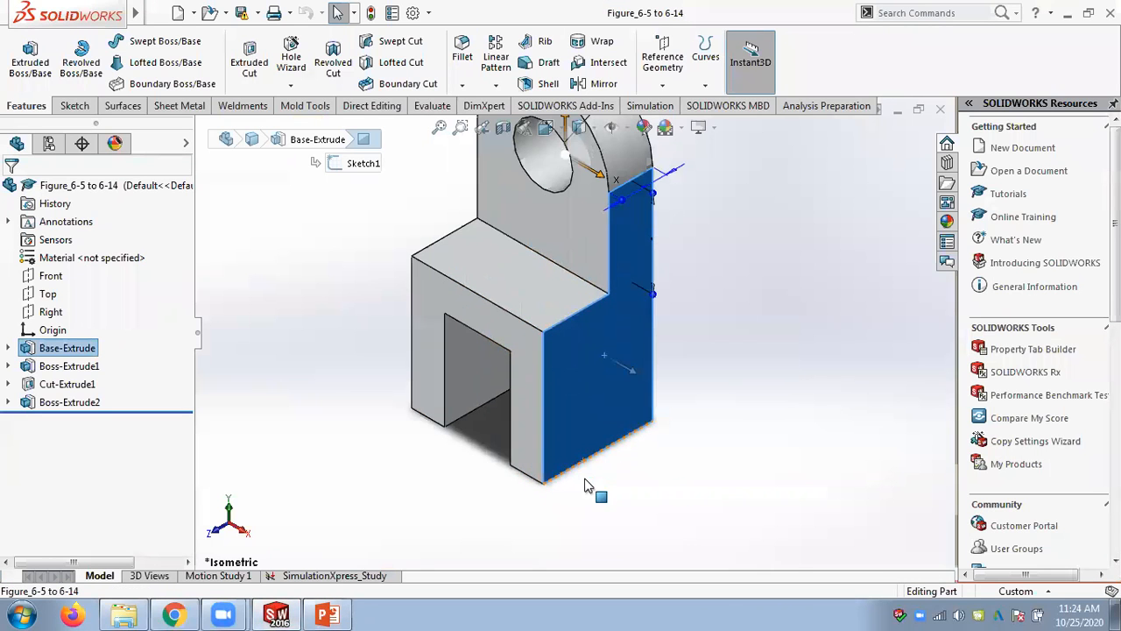
{"action": "left_click", "coordinate": [779, 381]}
{"action": "scroll", "coordinate": [772, 335], "scroll_direction": "up", "scroll_amount": 2}
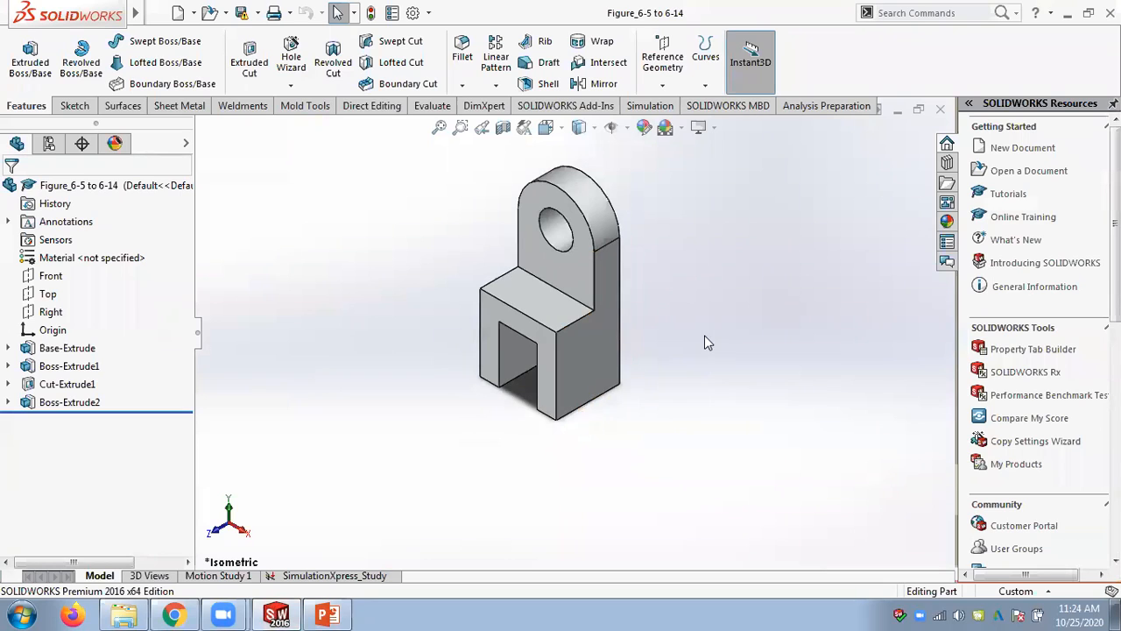
{"action": "scroll", "coordinate": [705, 334], "scroll_direction": "down", "scroll_amount": 2}
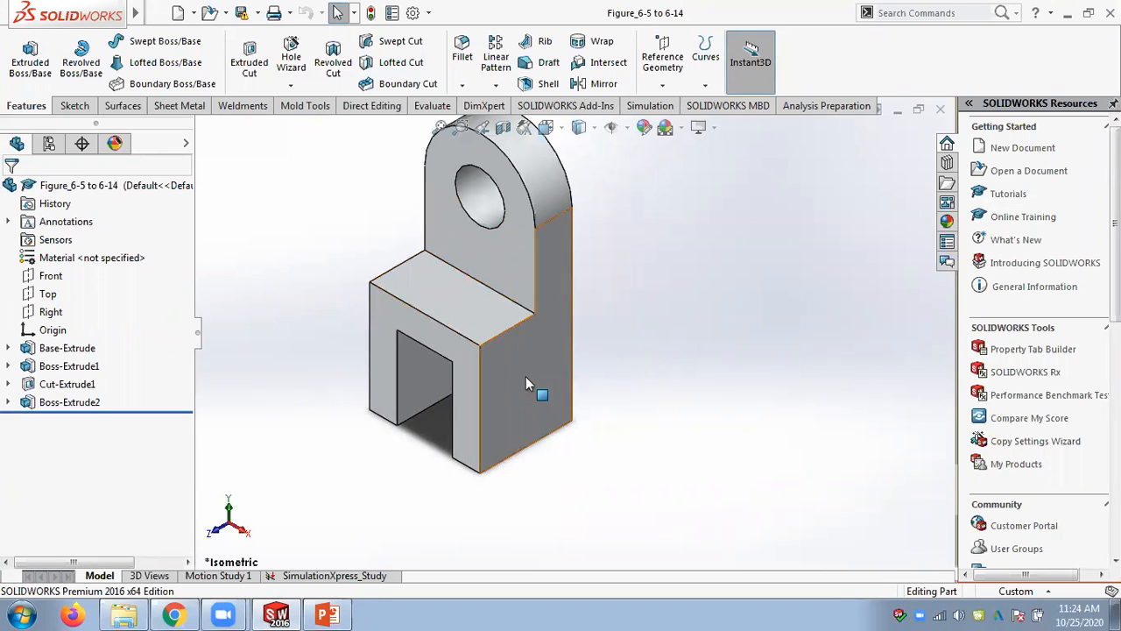
{"action": "scroll", "coordinate": [518, 306], "scroll_direction": "up", "scroll_amount": 1}
{"action": "scroll", "coordinate": [552, 235], "scroll_direction": "down", "scroll_amount": 4}
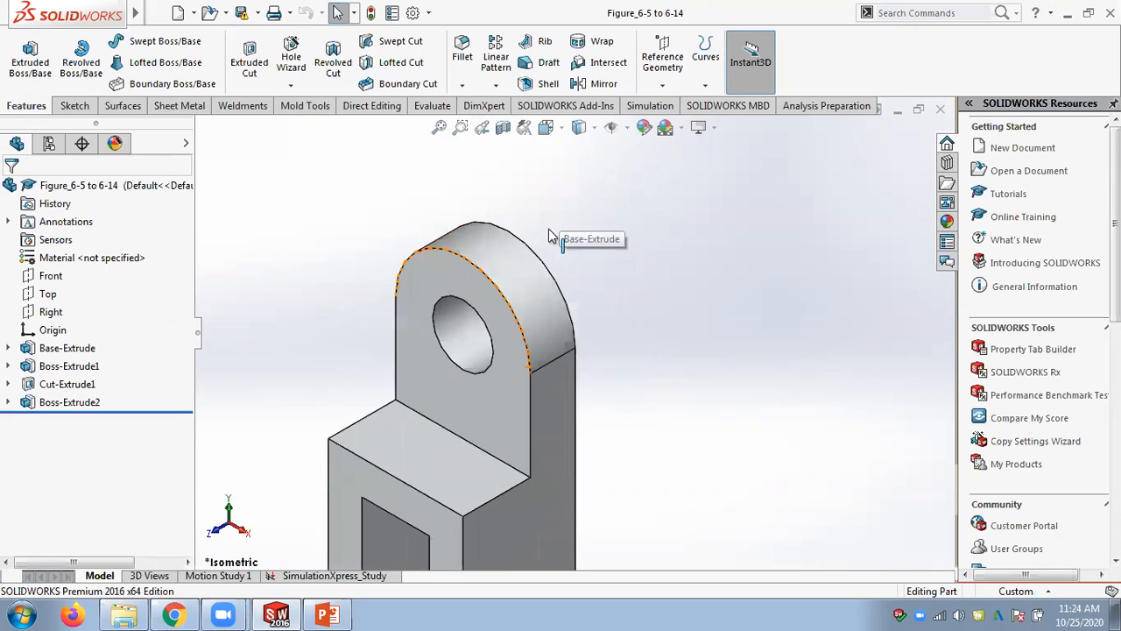
{"action": "left_click", "coordinate": [515, 267]}
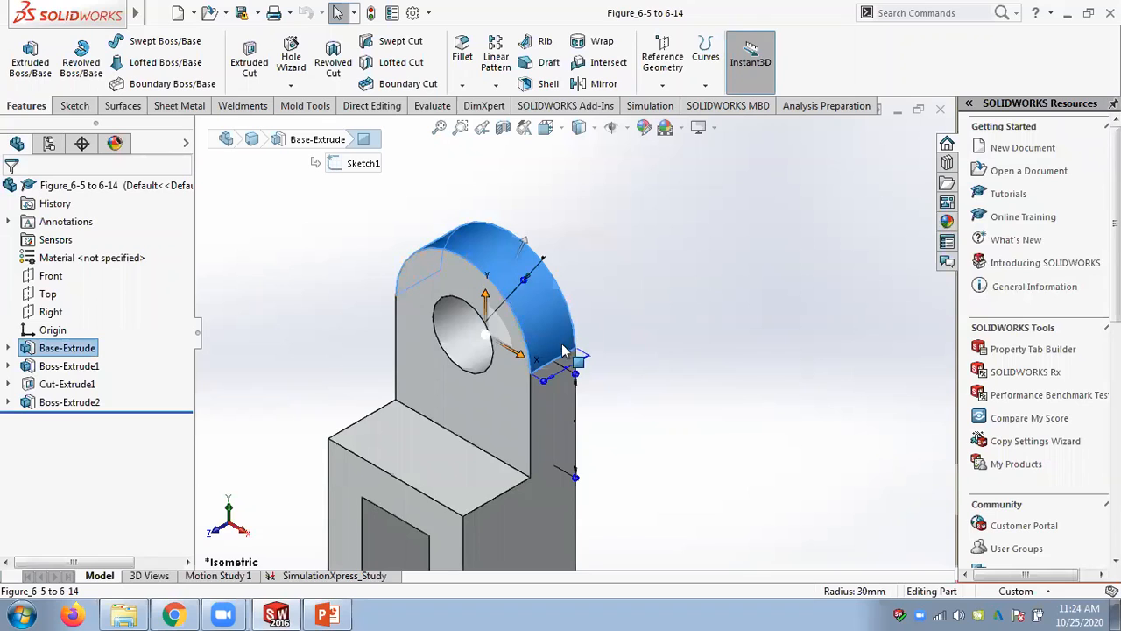
{"action": "scroll", "coordinate": [641, 292], "scroll_direction": "up", "scroll_amount": 2}
{"action": "left_click", "coordinate": [640, 293]}
{"action": "scroll", "coordinate": [584, 476], "scroll_direction": "down", "scroll_amount": 3}
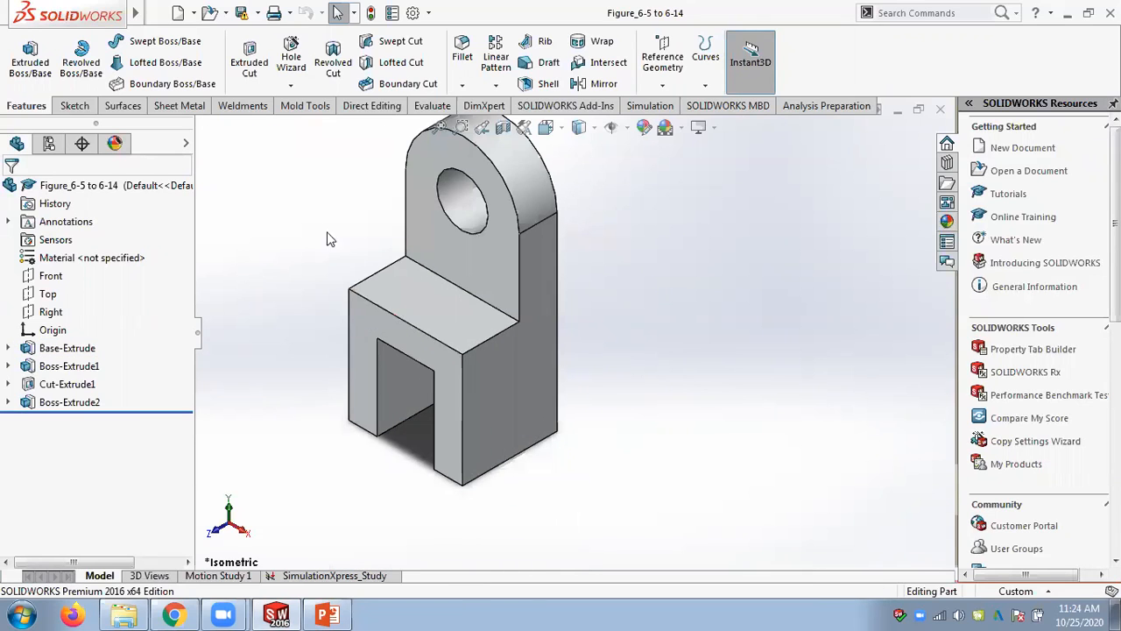
Start a sketch on the bracket's horizontal step face and draw a circle about 16.4 mm in diameter near its rear corner
{"action": "scroll", "coordinate": [457, 313], "scroll_direction": "down", "scroll_amount": 2}
{"action": "left_click", "coordinate": [451, 308]}
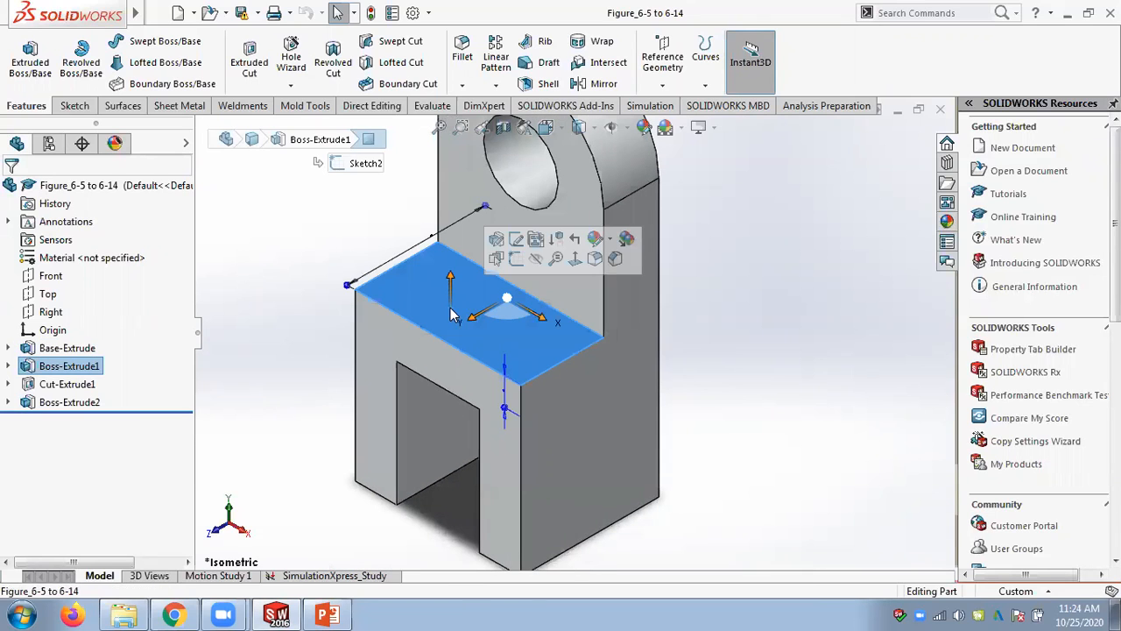
{"action": "left_click", "coordinate": [517, 258]}
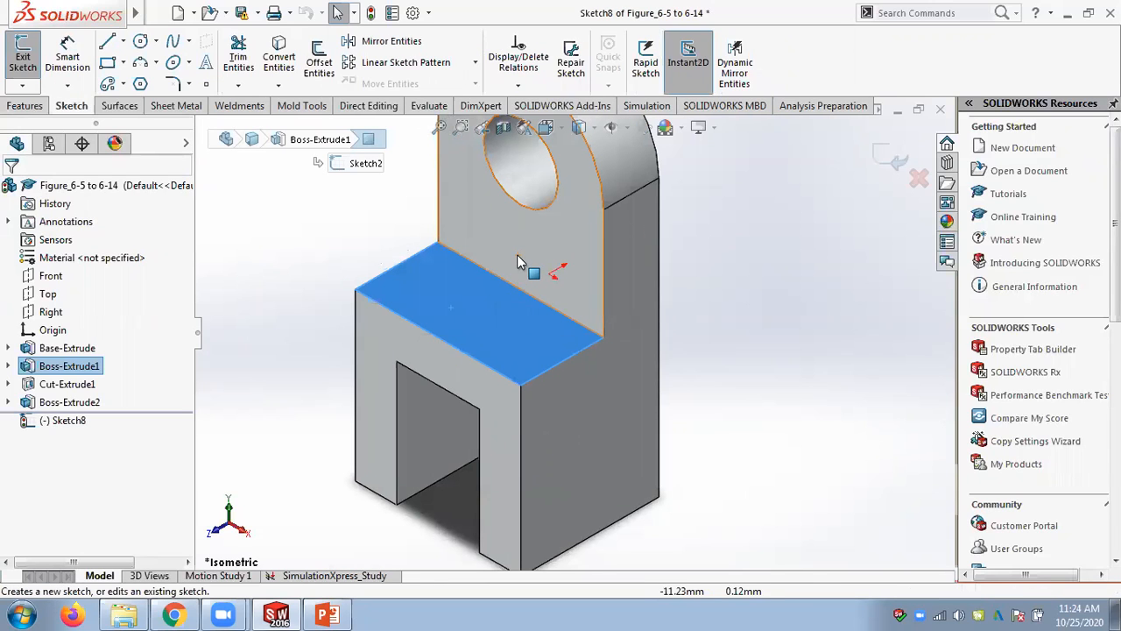
{"action": "left_click", "coordinate": [141, 42]}
{"action": "left_click", "coordinate": [431, 287]}
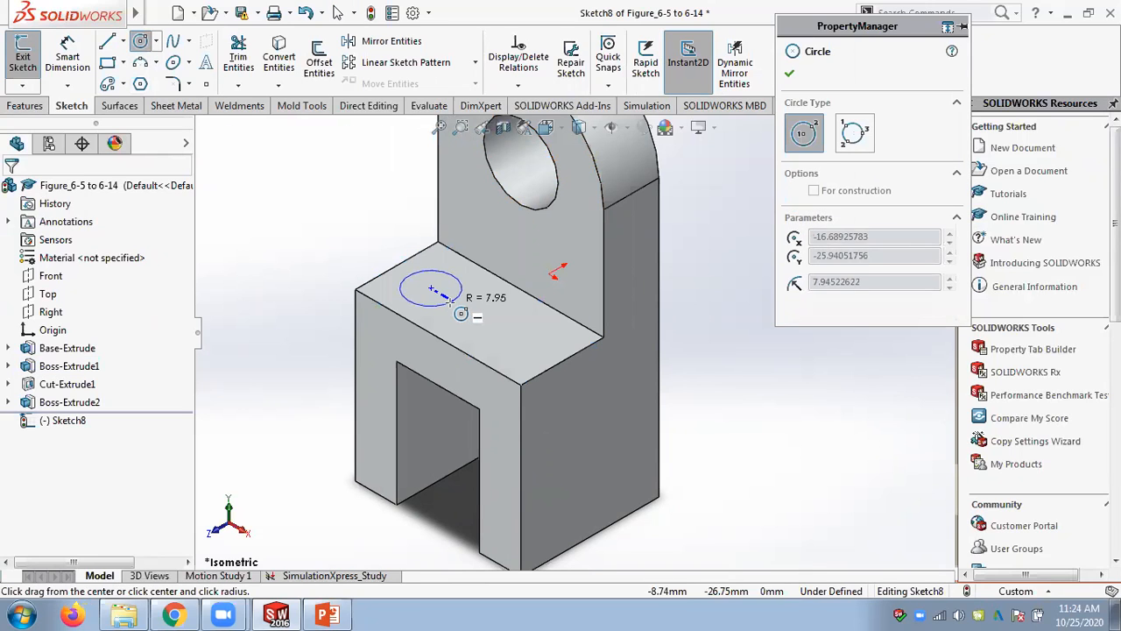
{"action": "left_click", "coordinate": [462, 288]}
Dimension the circle's diameter, accepting the size as drawn
{"action": "left_click", "coordinate": [70, 60]}
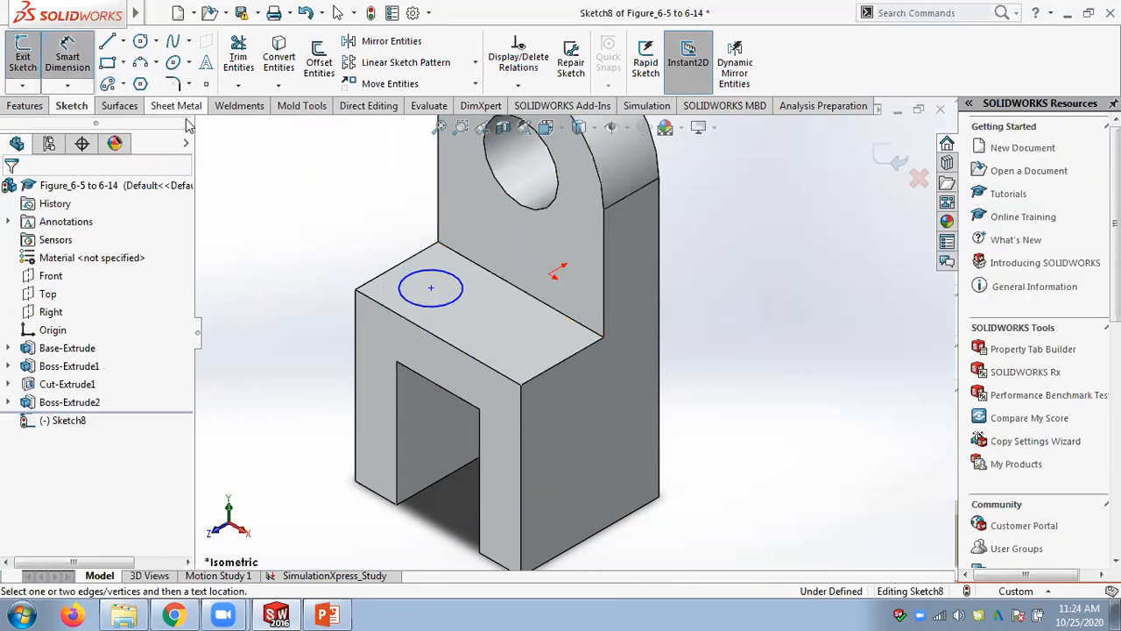
{"action": "left_click", "coordinate": [421, 309]}
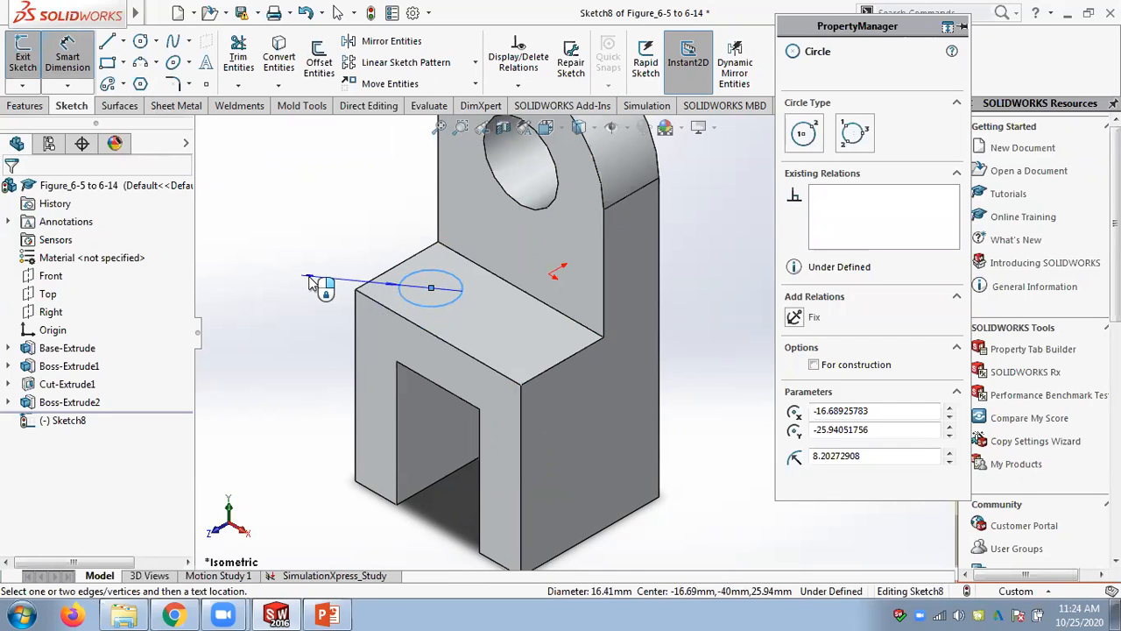
{"action": "left_click", "coordinate": [311, 283]}
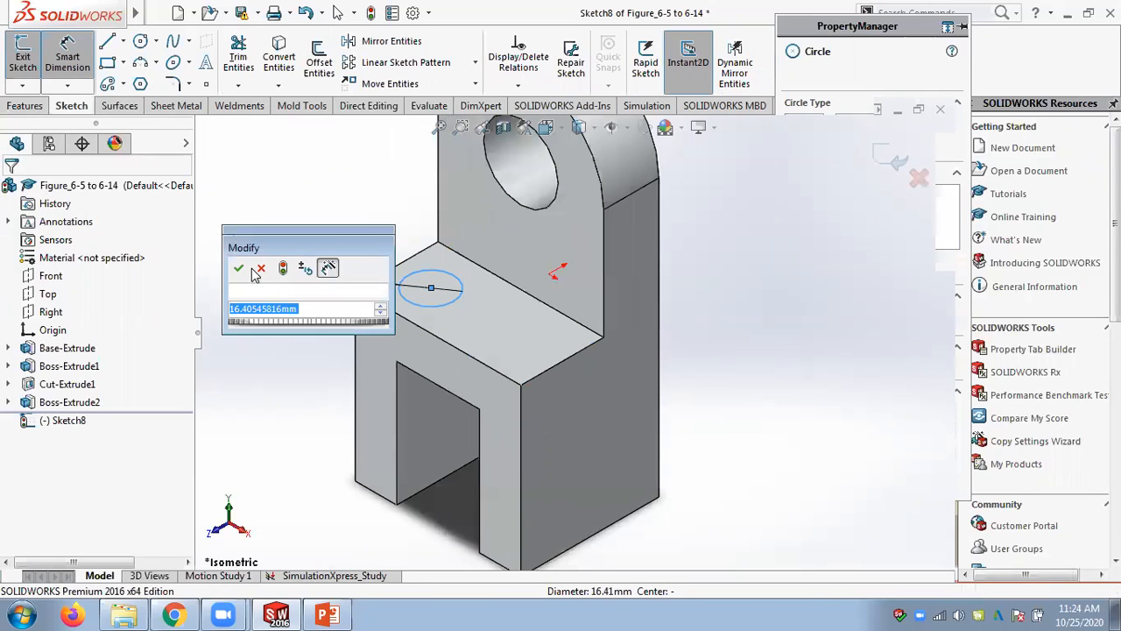
{"action": "left_click", "coordinate": [234, 266]}
Dimension the circle's centre to the step face's long front edge and its short side edge, accepting both distances as drawn
{"action": "scroll", "coordinate": [324, 304], "scroll_direction": "down", "scroll_amount": 4}
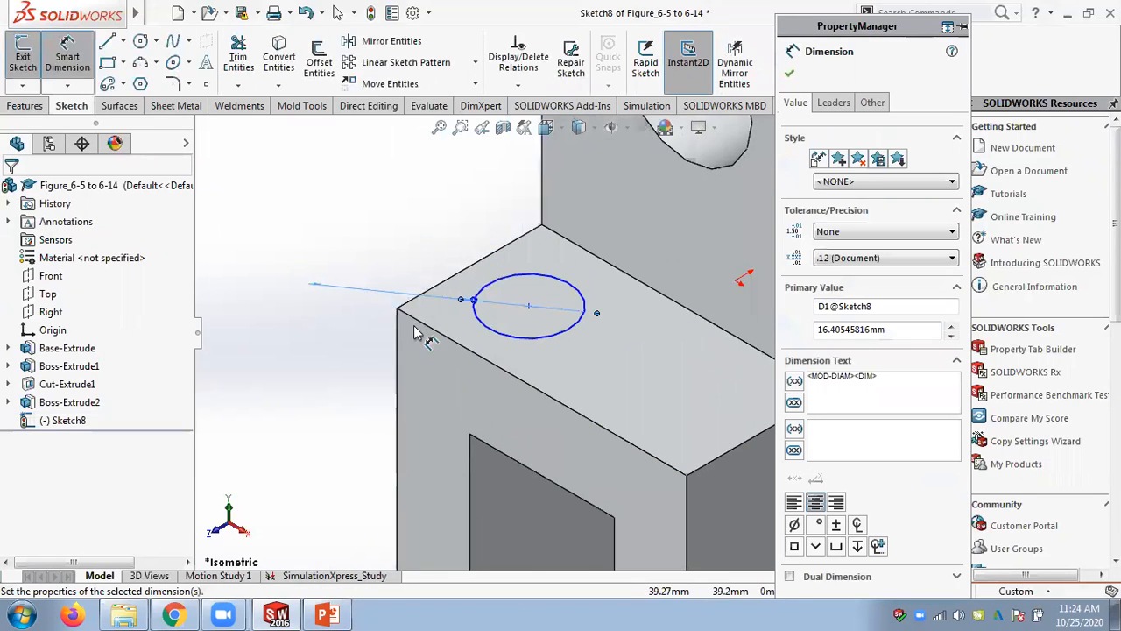
{"action": "left_click", "coordinate": [528, 307]}
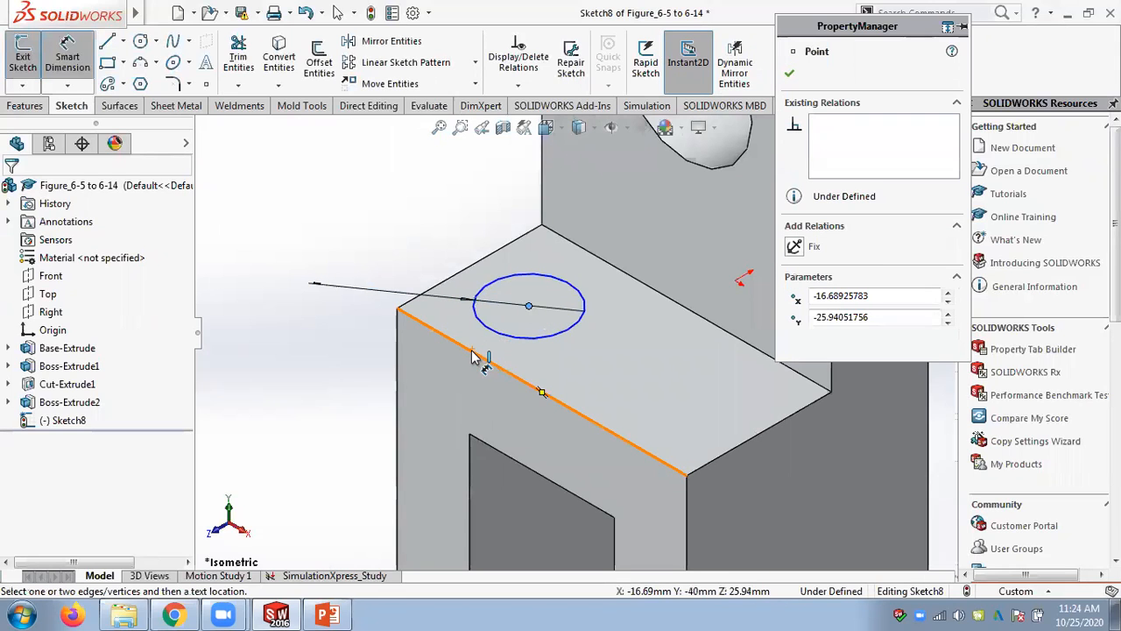
{"action": "left_click", "coordinate": [495, 359]}
{"action": "left_click", "coordinate": [534, 365]}
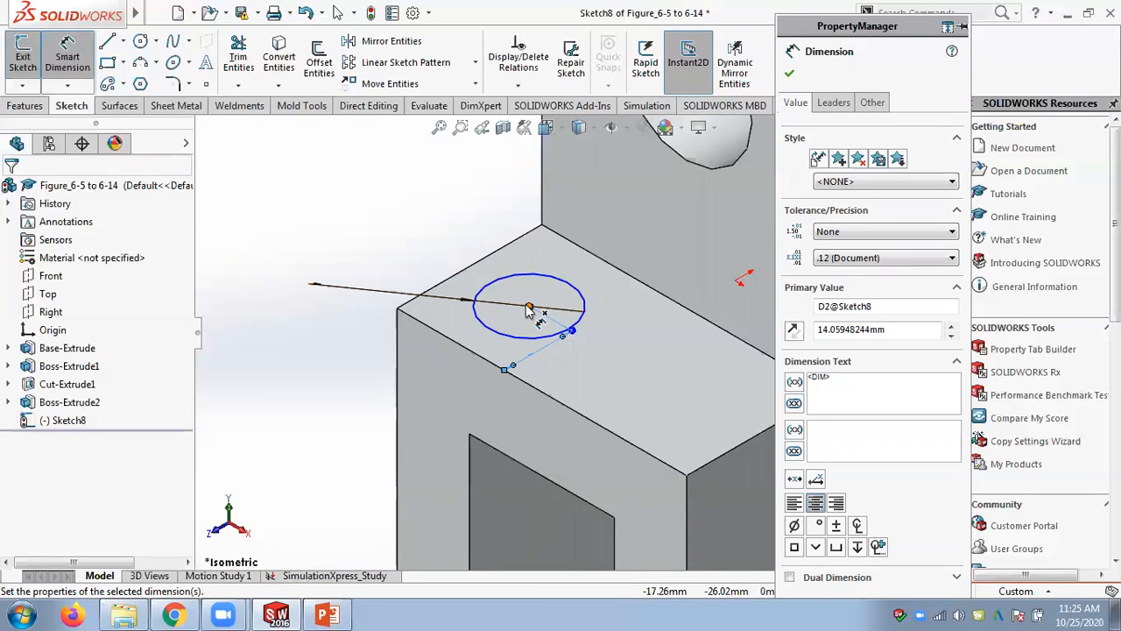
{"action": "left_click", "coordinate": [529, 308]}
{"action": "left_click", "coordinate": [536, 270]}
{"action": "left_click", "coordinate": [517, 303]}
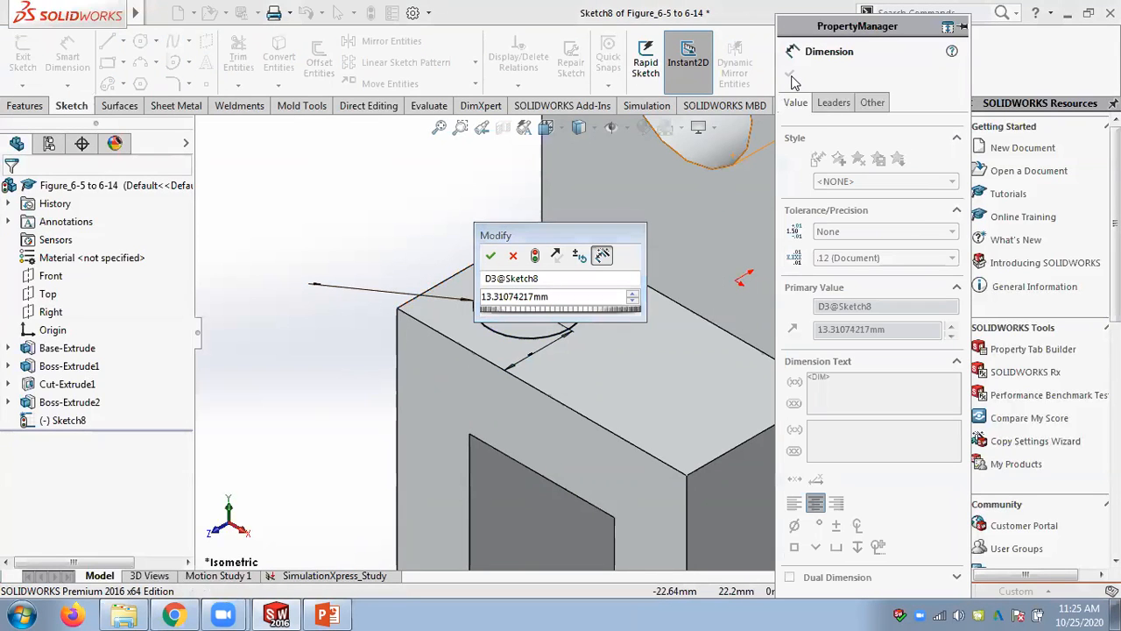
{"action": "left_click", "coordinate": [490, 255]}
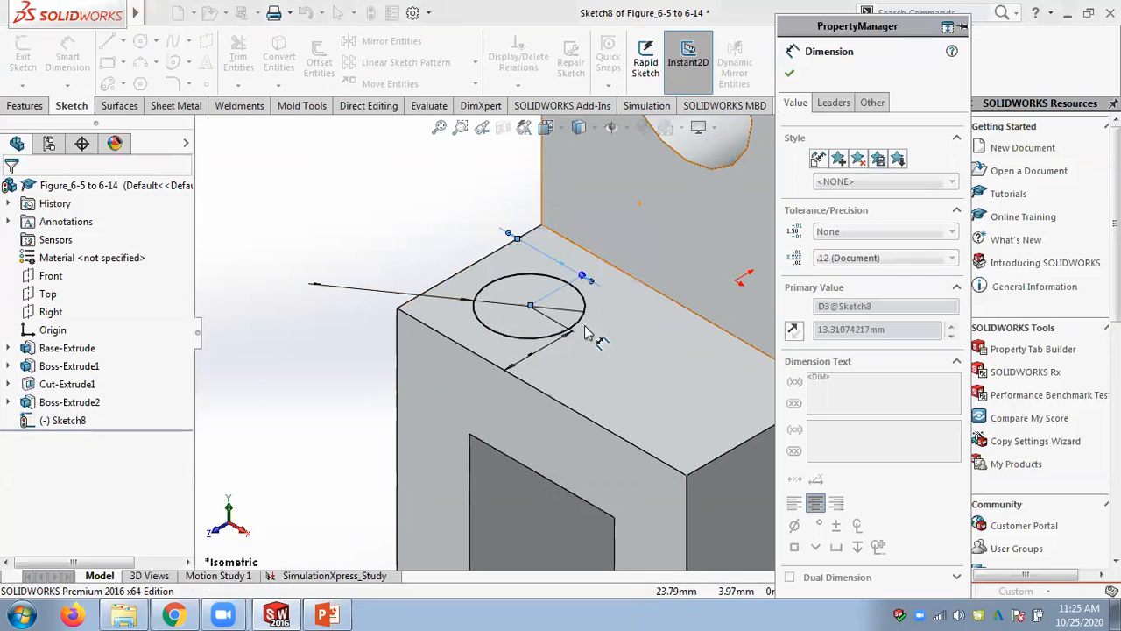
{"action": "left_click", "coordinate": [790, 74]}
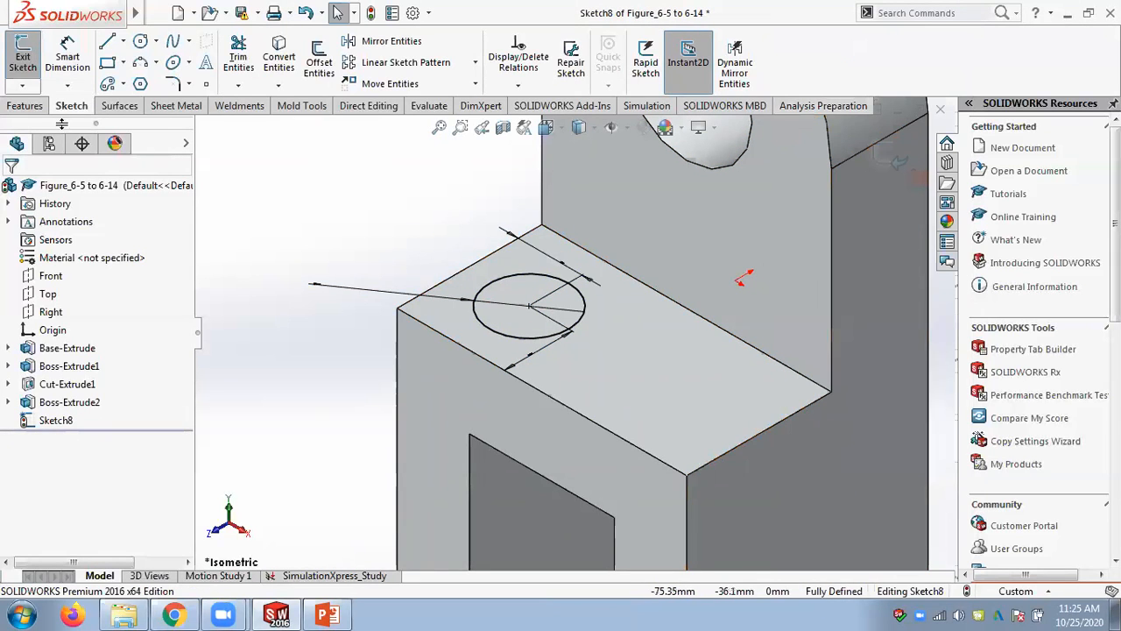
Extrude the dimensioned circle upward from the step face as a cylindrical boss, accepting the proposed settings
{"action": "left_click", "coordinate": [26, 106]}
{"action": "left_click", "coordinate": [35, 77]}
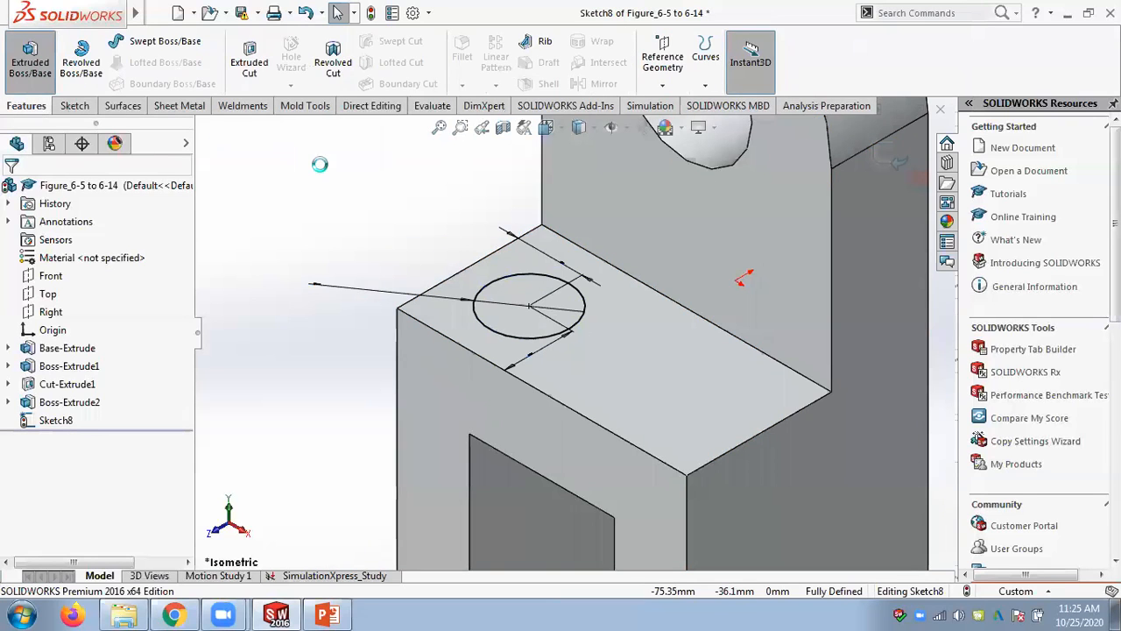
{"action": "left_click", "coordinate": [791, 74]}
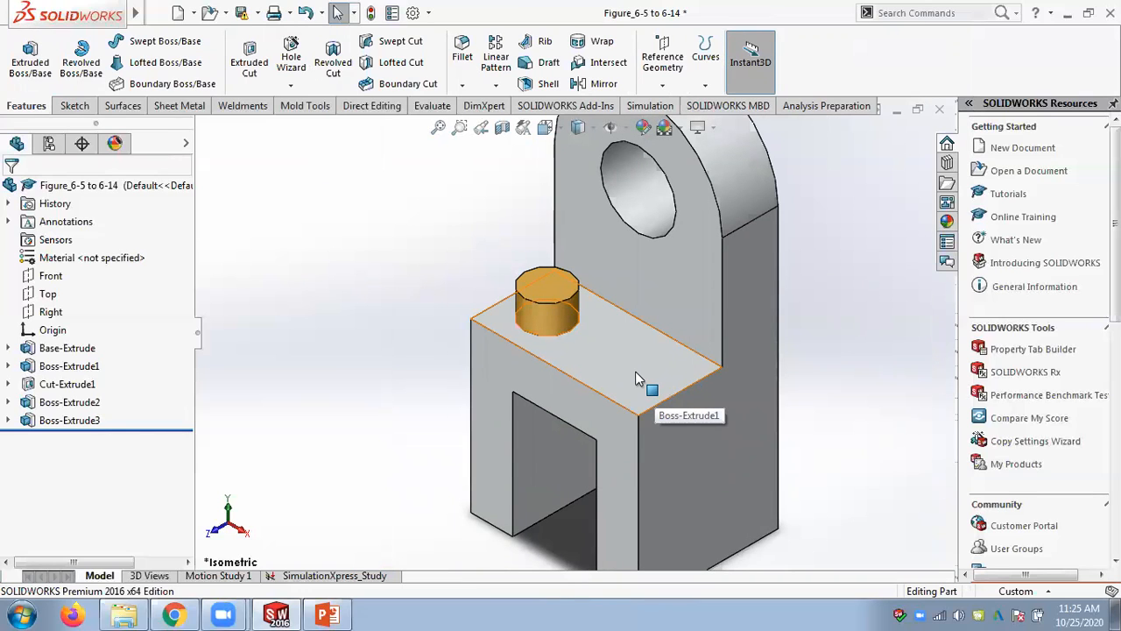
{"action": "scroll", "coordinate": [636, 367], "scroll_direction": "down", "scroll_amount": 3}
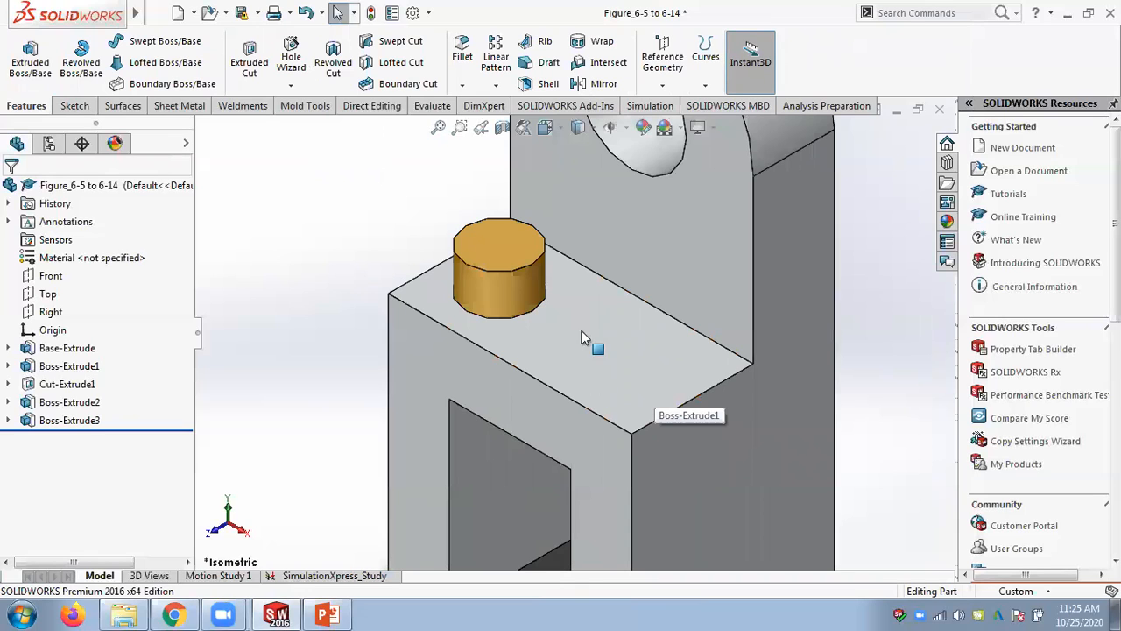
{"action": "scroll", "coordinate": [624, 331], "scroll_direction": "up", "scroll_amount": 3}
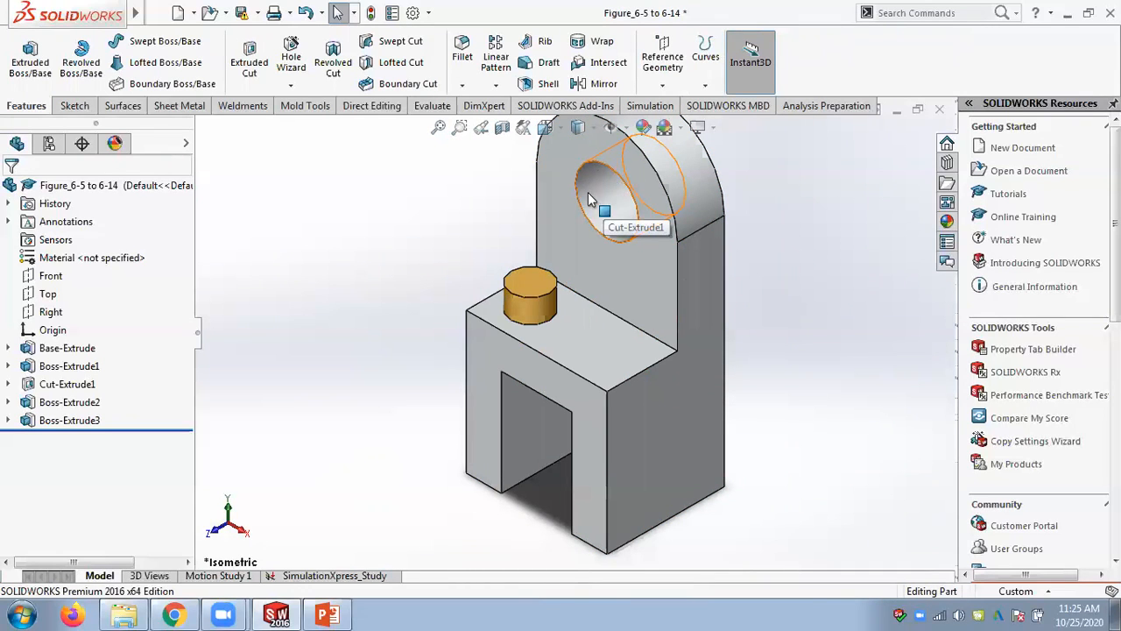
Start a sketch on the bracket's flat side face and draw a corner rectangle in the middle of its lower part
{"action": "left_click", "coordinate": [678, 415]}
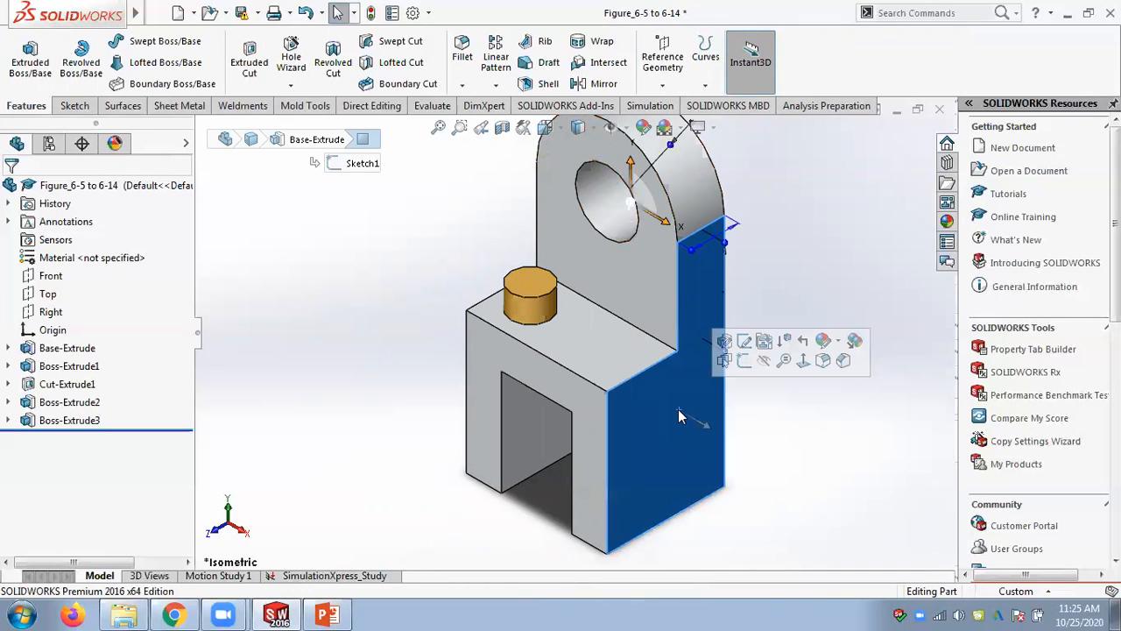
{"action": "left_click", "coordinate": [796, 436]}
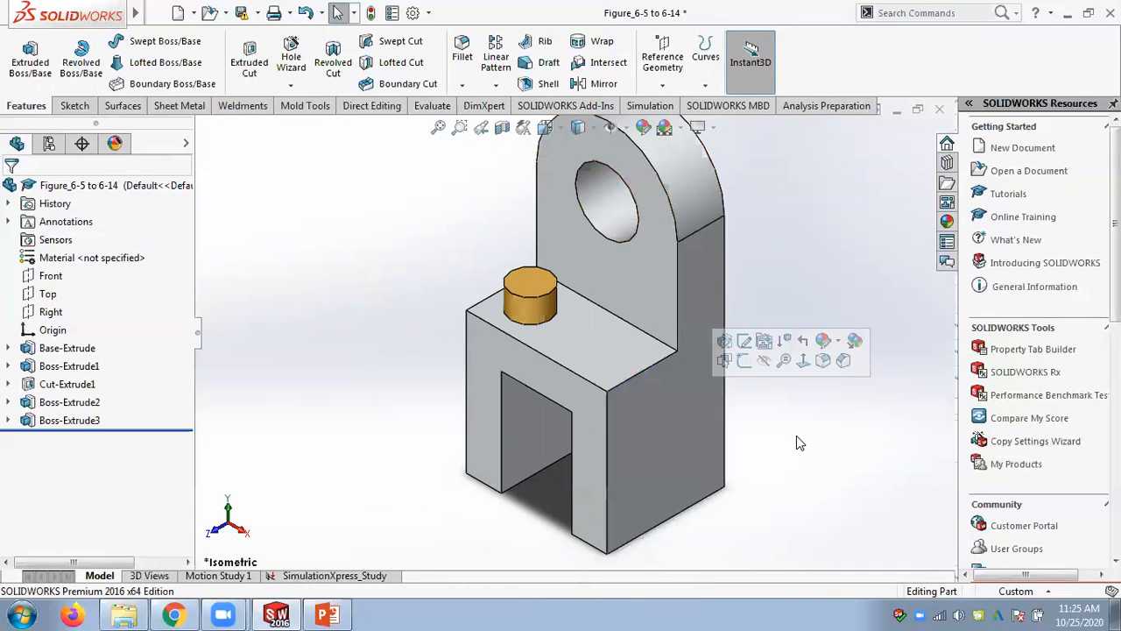
{"action": "left_click", "coordinate": [683, 461]}
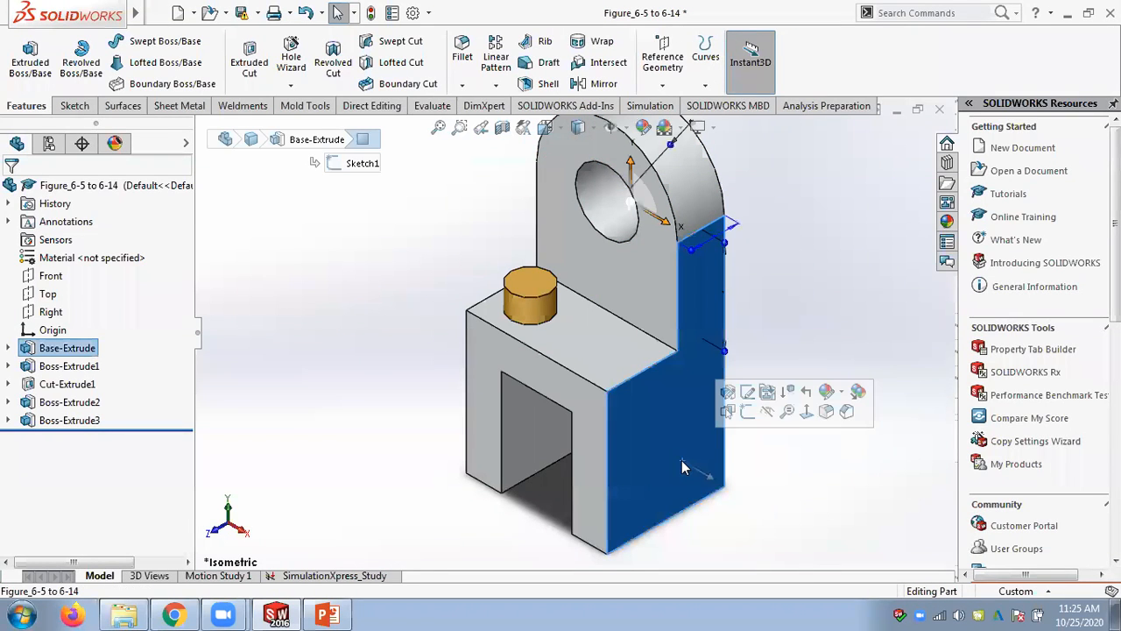
{"action": "left_click", "coordinate": [746, 411]}
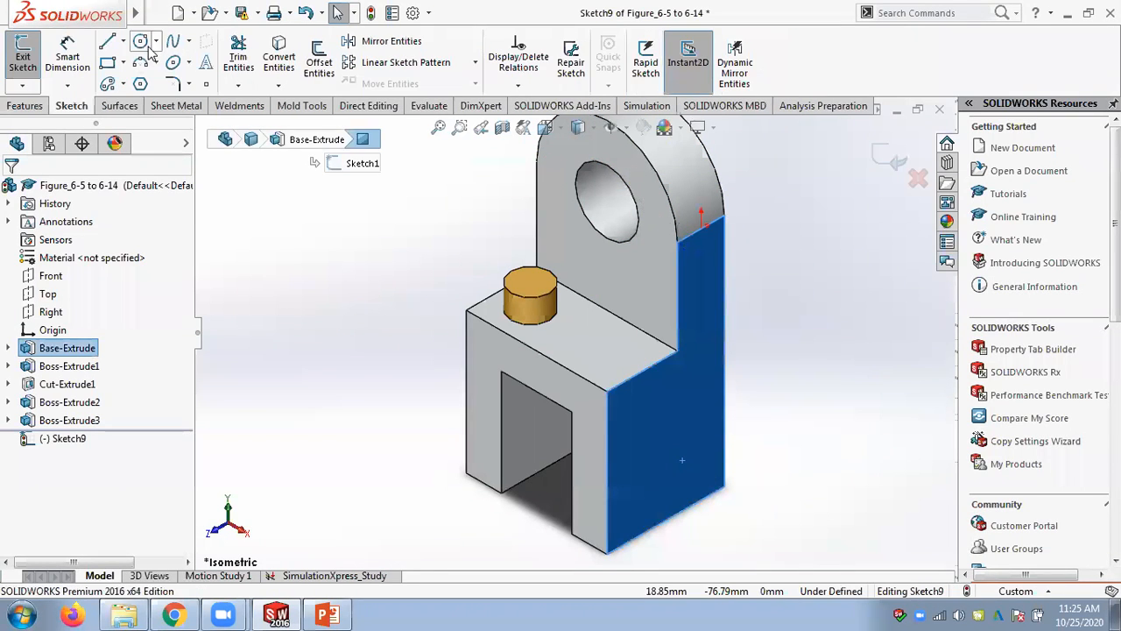
{"action": "left_click", "coordinate": [108, 63]}
{"action": "left_click", "coordinate": [644, 415]}
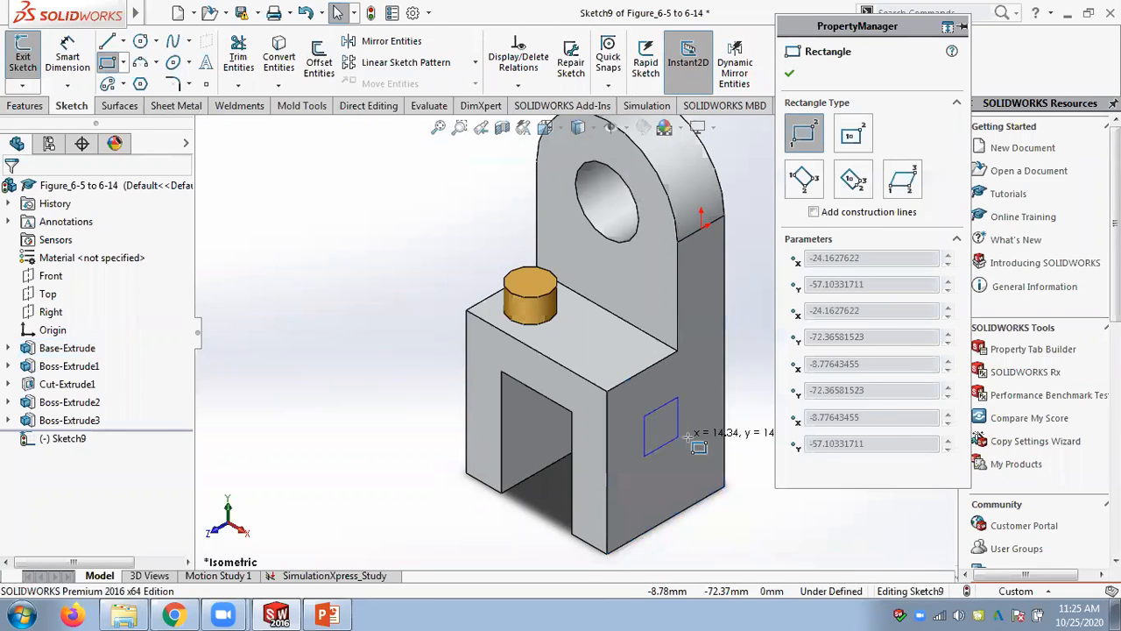
{"action": "left_click", "coordinate": [693, 437]}
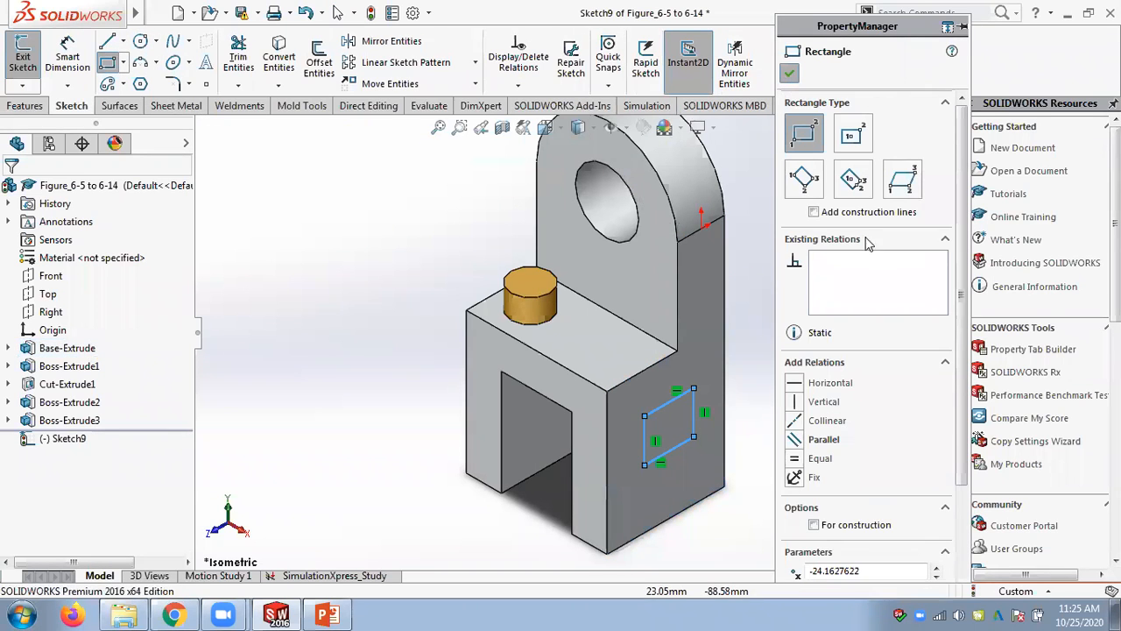
{"action": "left_click", "coordinate": [789, 72]}
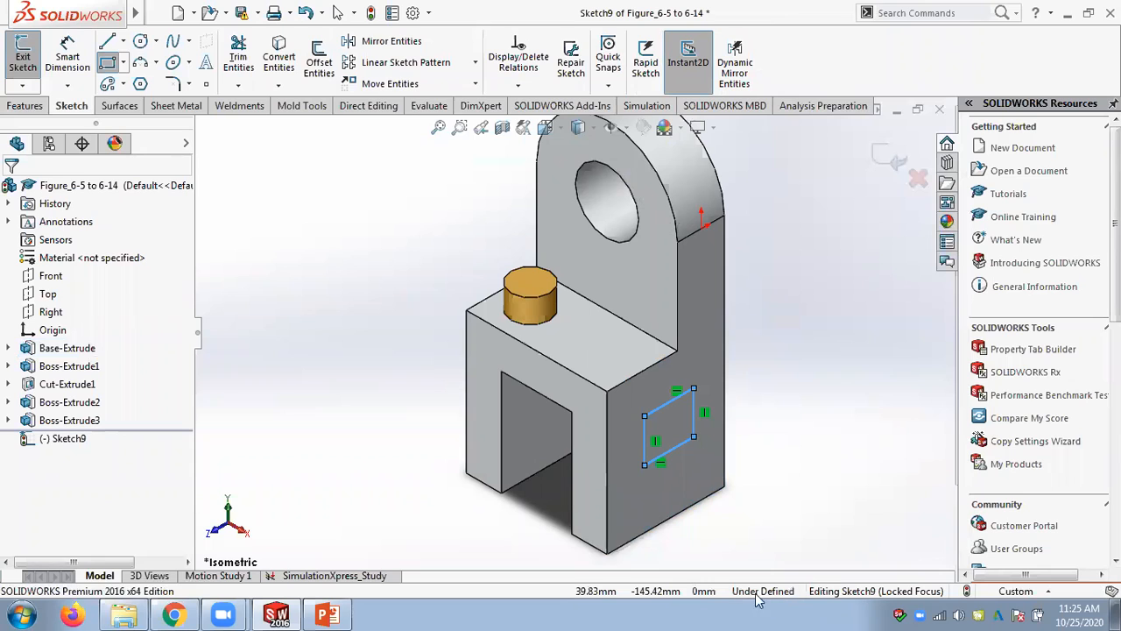
Extrude the side-face rectangle outward as a block with the proposed settings, and switch to the PowerPoint slide on offset planes
{"action": "left_click", "coordinate": [25, 105]}
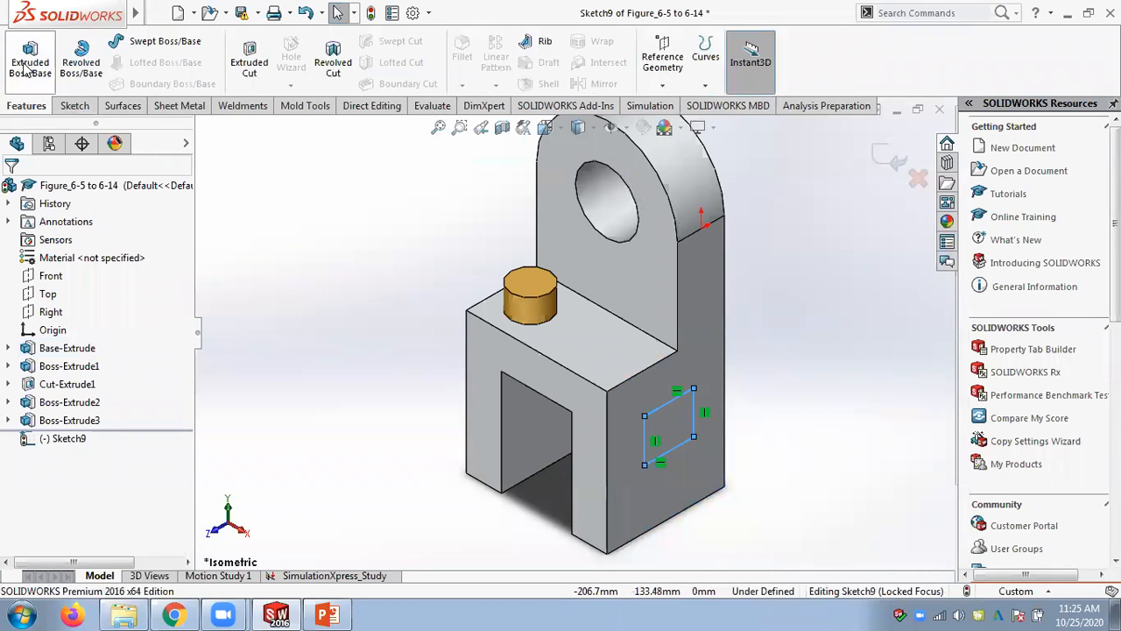
{"action": "left_click", "coordinate": [29, 58]}
{"action": "left_click", "coordinate": [789, 74]}
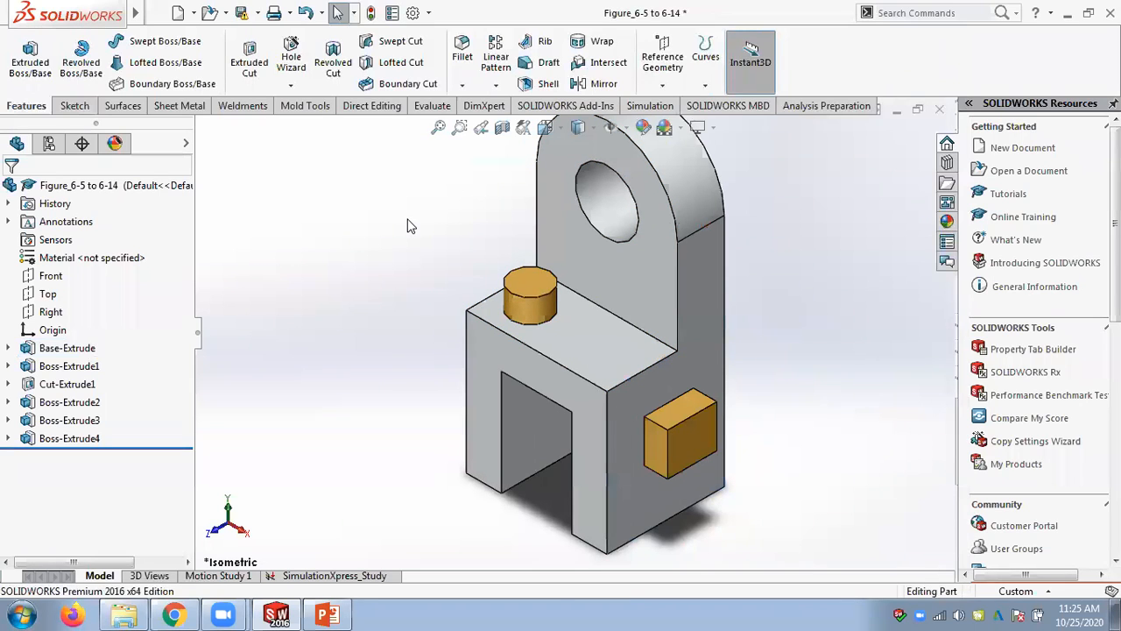
{"action": "left_click", "coordinate": [327, 615]}
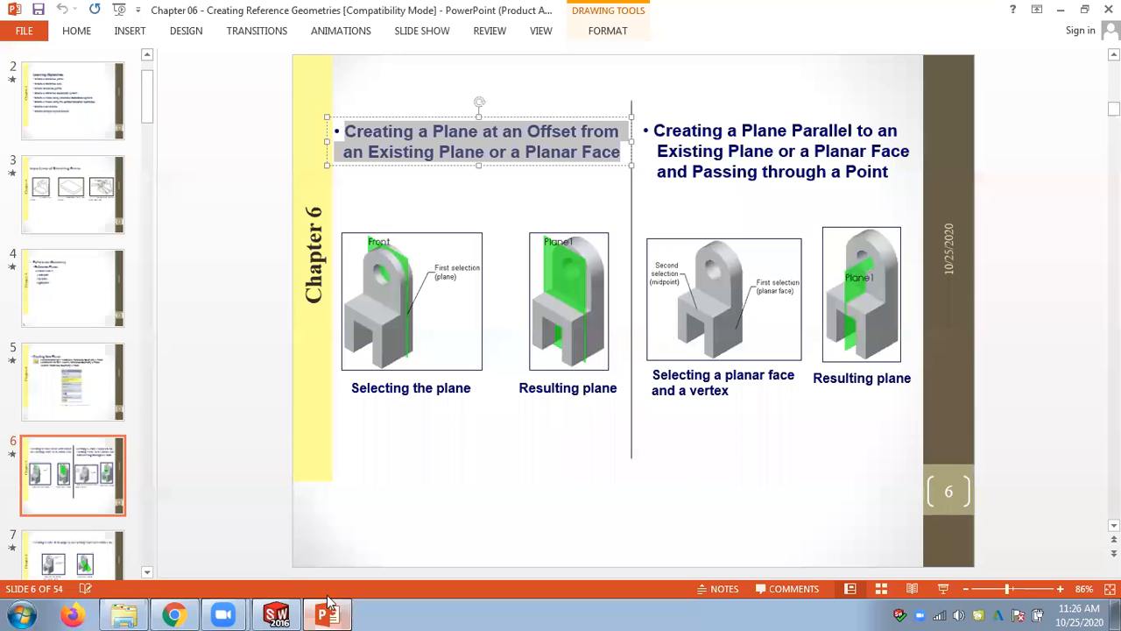
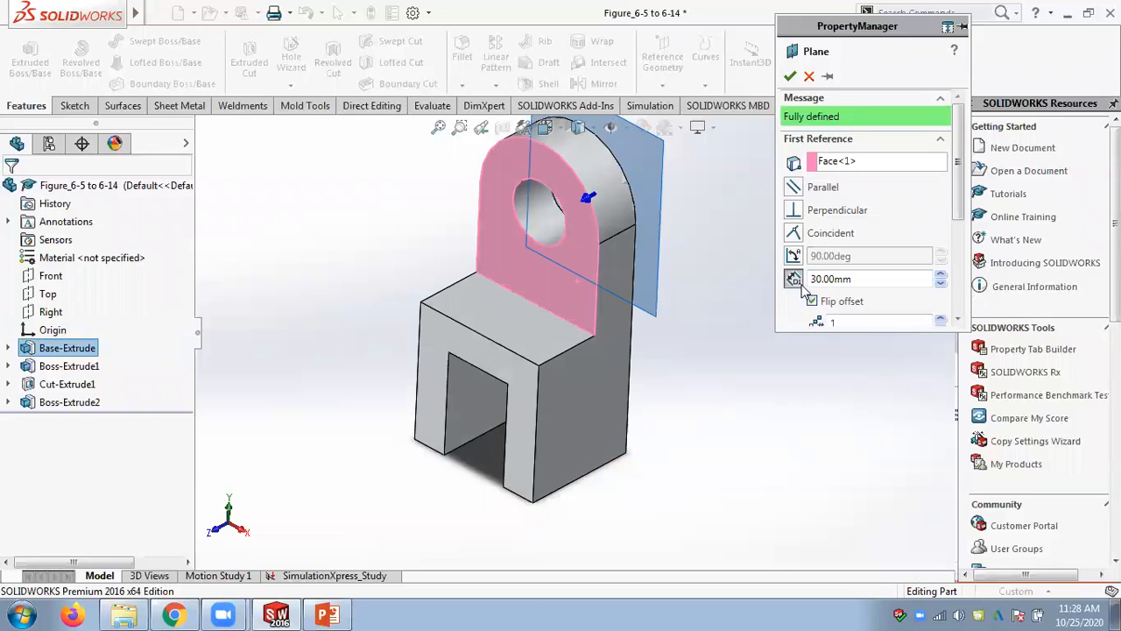
Turn off Flip offset so the plane lies in front of the upright face, and set its offset distance to 10 mm
{"action": "left_click", "coordinate": [795, 278]}
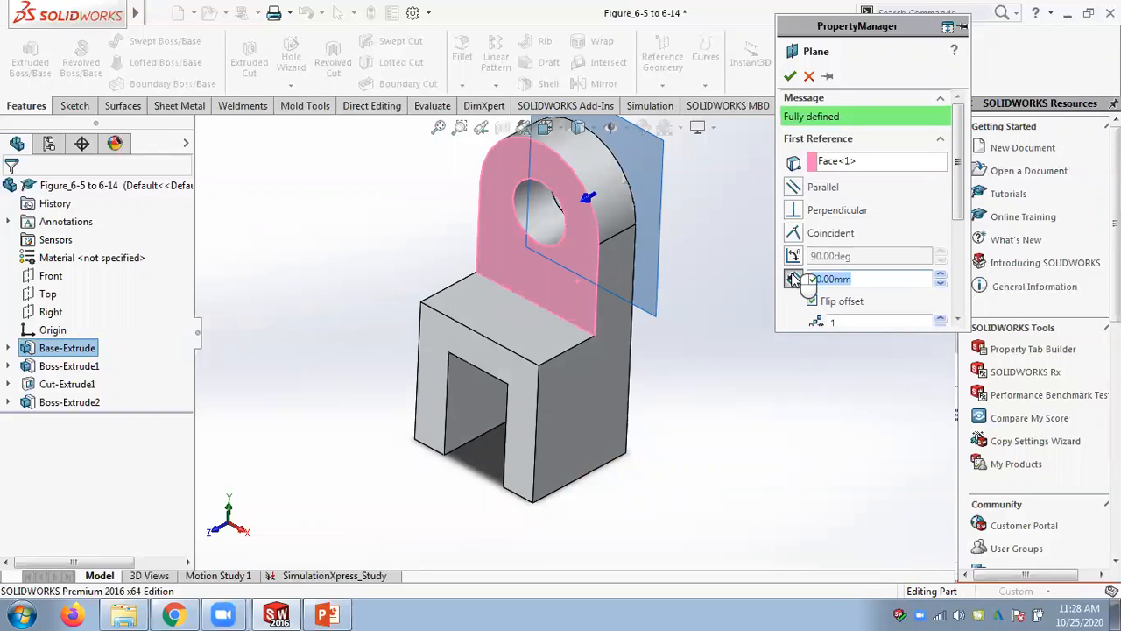
{"action": "left_click", "coordinate": [813, 301]}
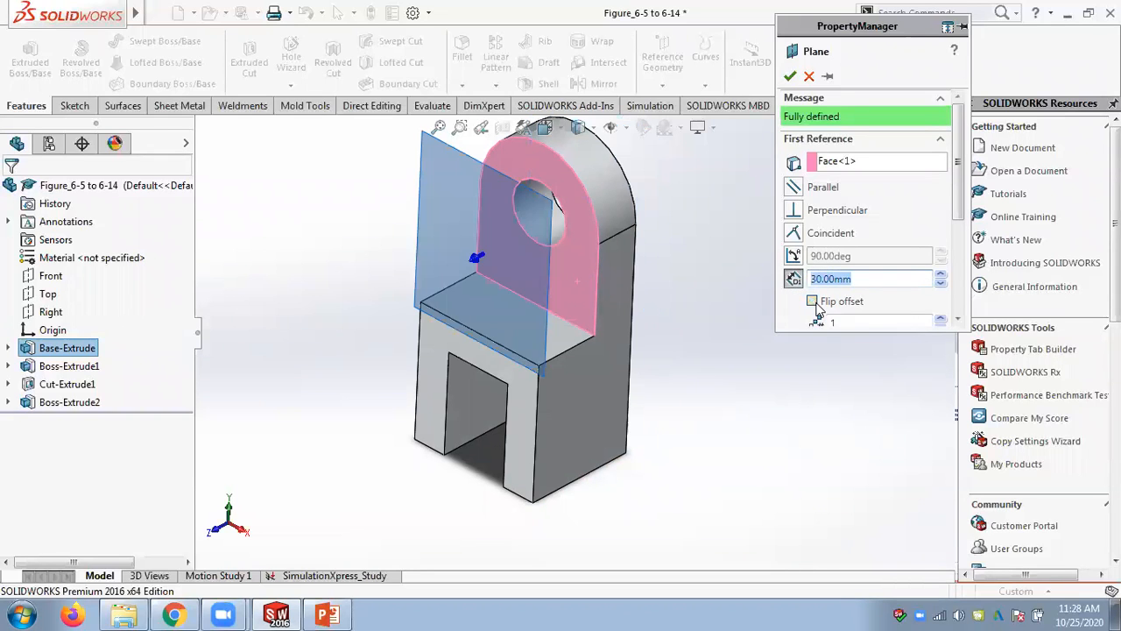
{"action": "left_click", "coordinate": [788, 278]}
{"action": "type", "text": "10"}
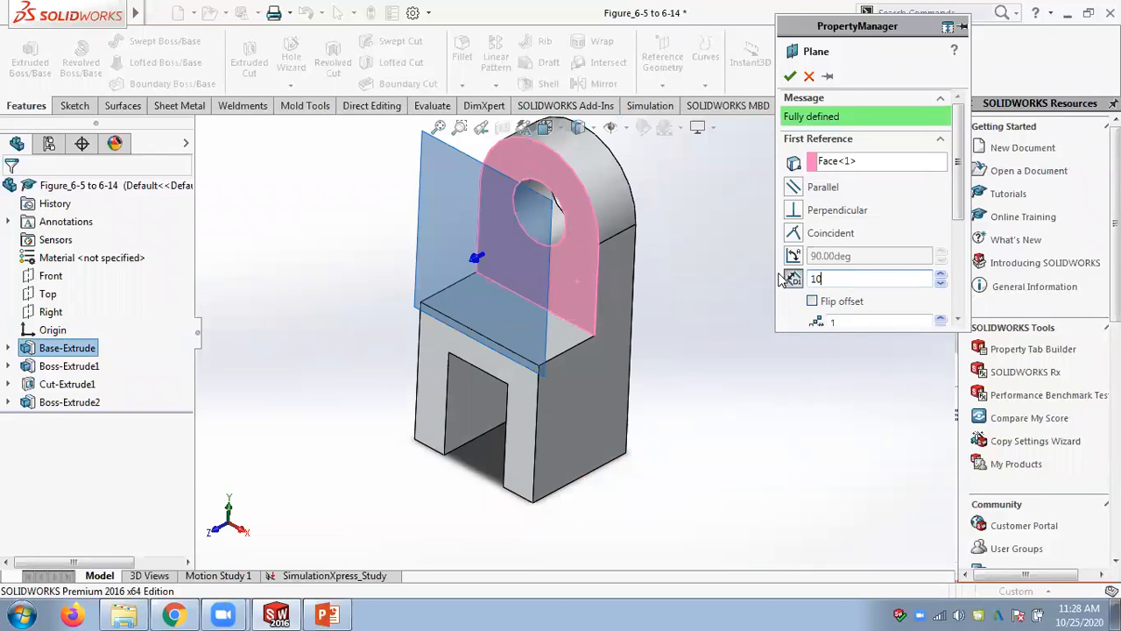
{"action": "key", "text": "Return"}
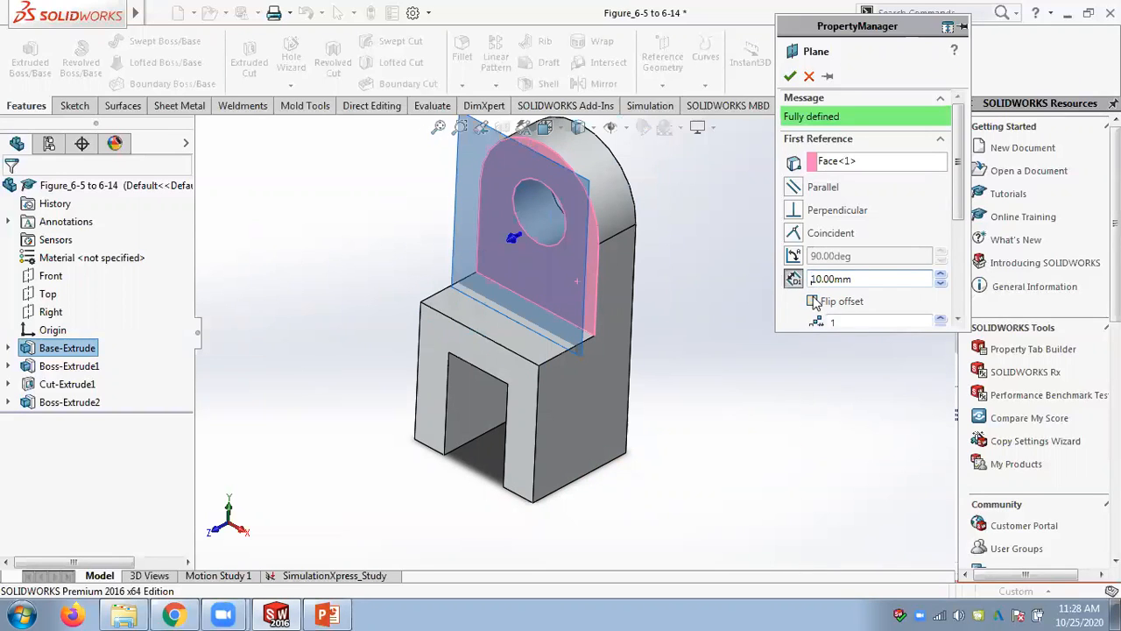
Preview four equally spaced offset planes, and reduce the number of planes back to 1
{"action": "left_click", "coordinate": [941, 321]}
{"action": "left_click", "coordinate": [941, 320]}
{"action": "left_click", "coordinate": [941, 320]}
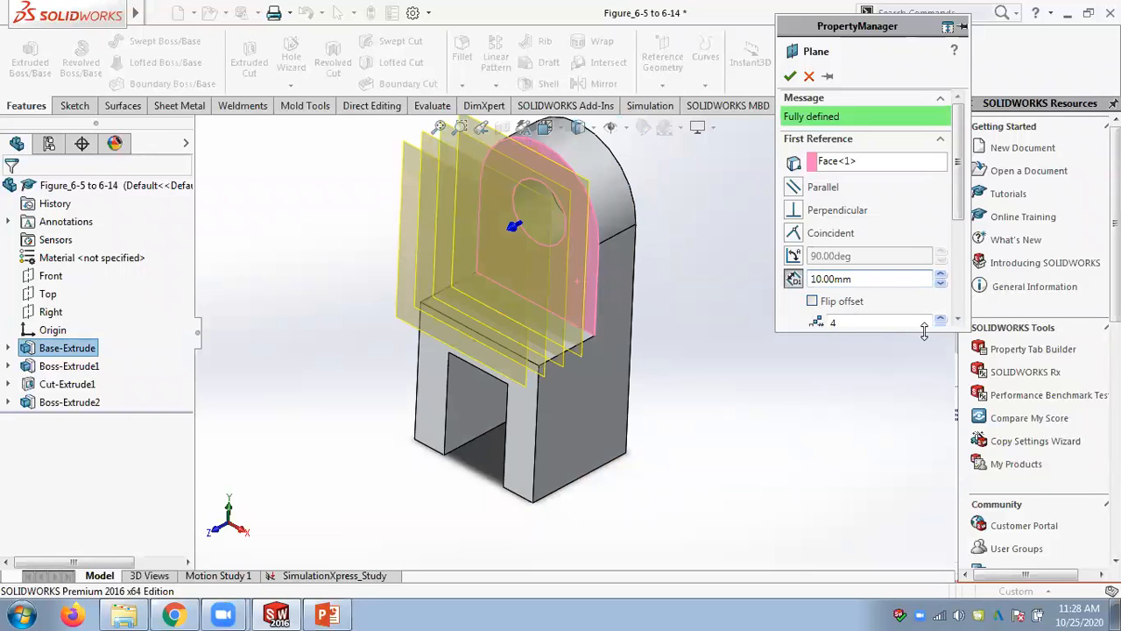
{"action": "left_click_drag", "start_coordinate": [925, 330], "coordinate": [924, 369]}
{"action": "left_click", "coordinate": [941, 326]}
{"action": "left_click", "coordinate": [941, 327]}
{"action": "left_click", "coordinate": [941, 327]}
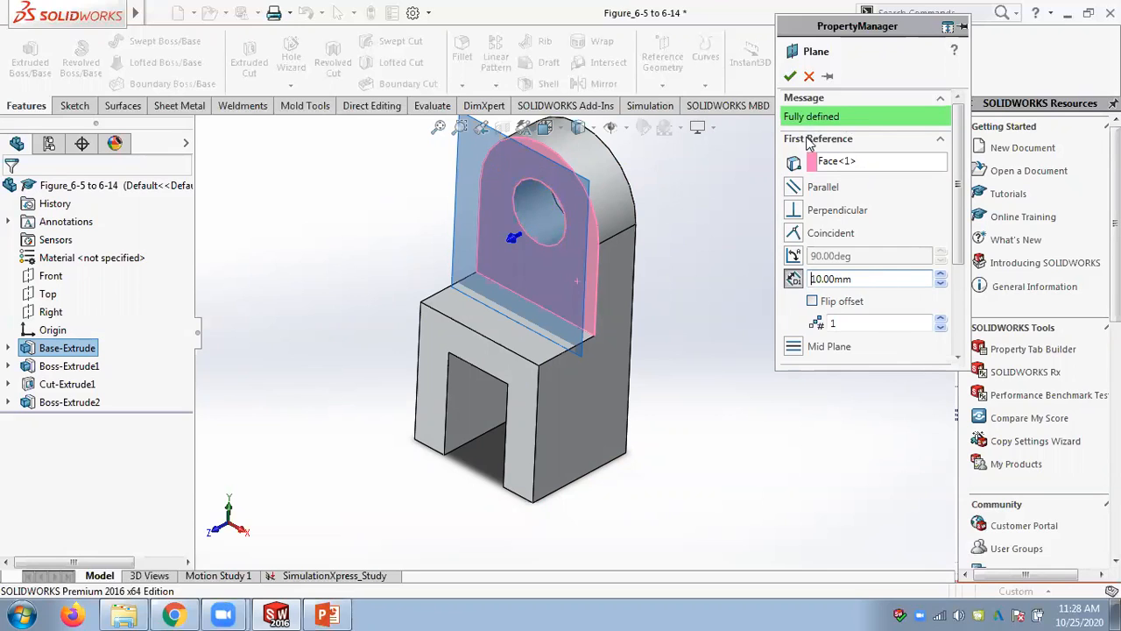
Review the second and third reference options, and create the plane 10 mm in front of the upright face
{"action": "scroll", "coordinate": [962, 261], "scroll_direction": "down", "scroll_amount": 2}
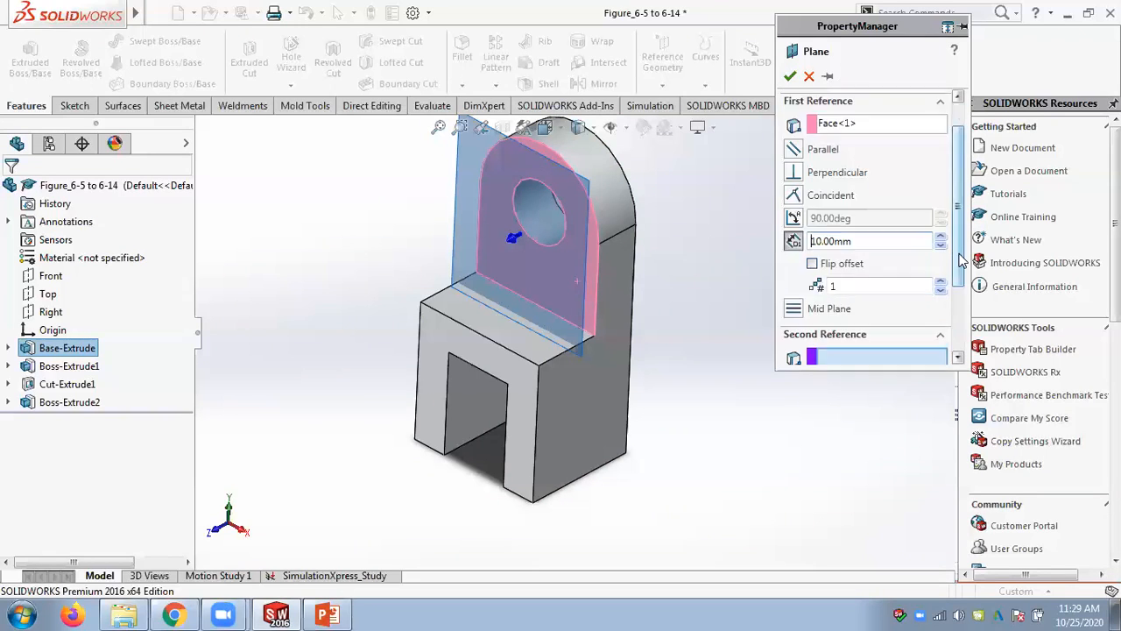
{"action": "scroll", "coordinate": [962, 261], "scroll_direction": "down", "scroll_amount": 2}
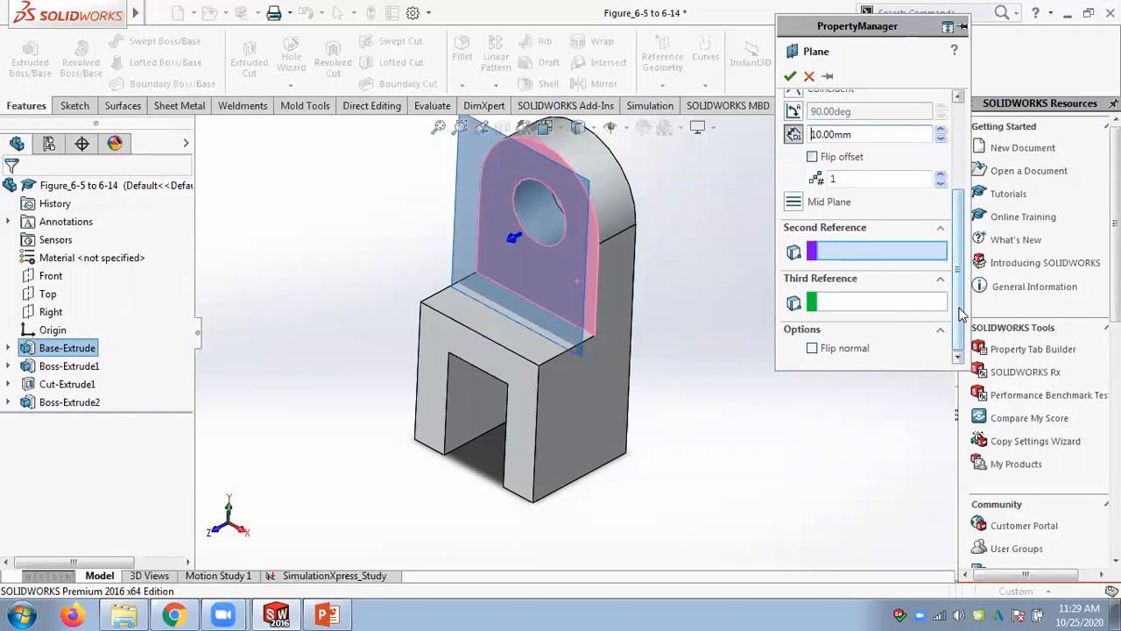
{"action": "scroll", "coordinate": [962, 316], "scroll_direction": "up", "scroll_amount": 4}
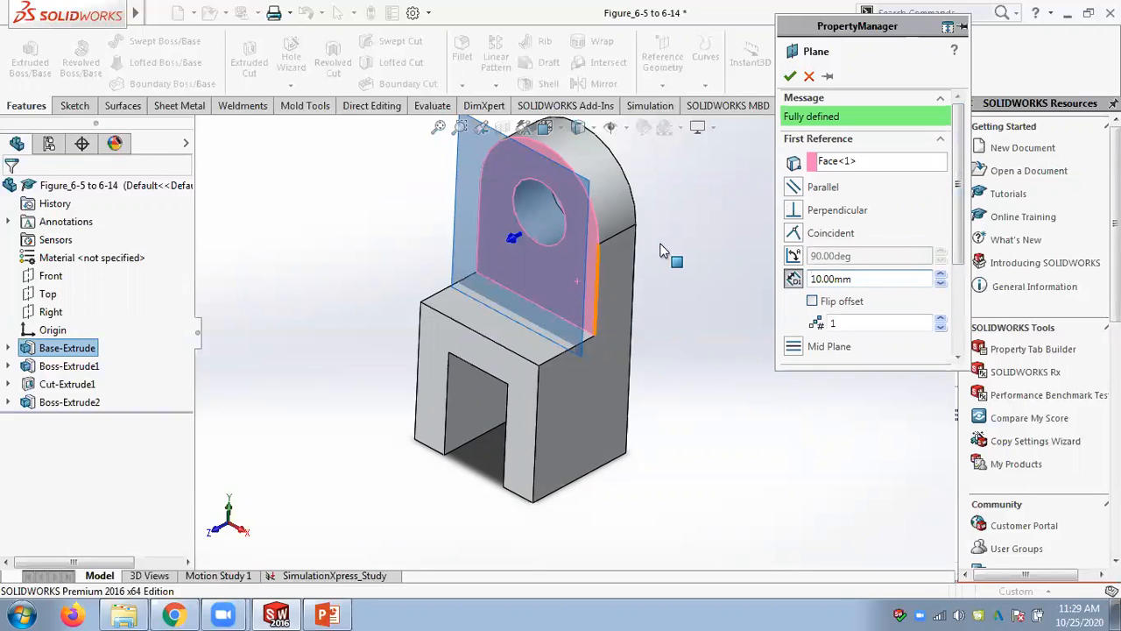
{"action": "left_click", "coordinate": [843, 165]}
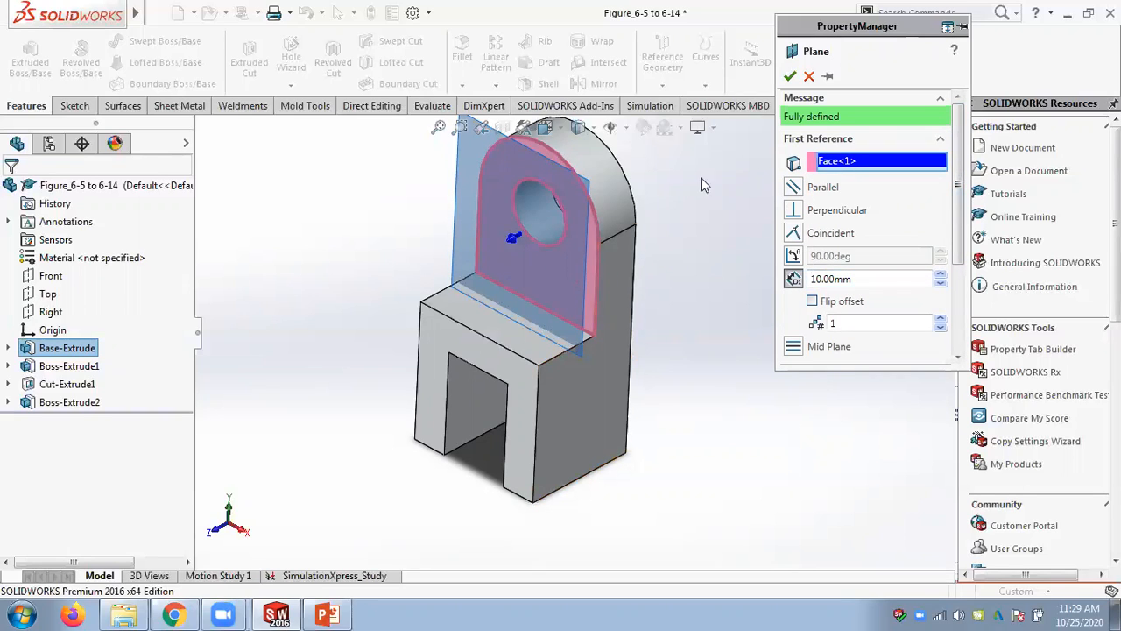
{"action": "left_click", "coordinate": [790, 76]}
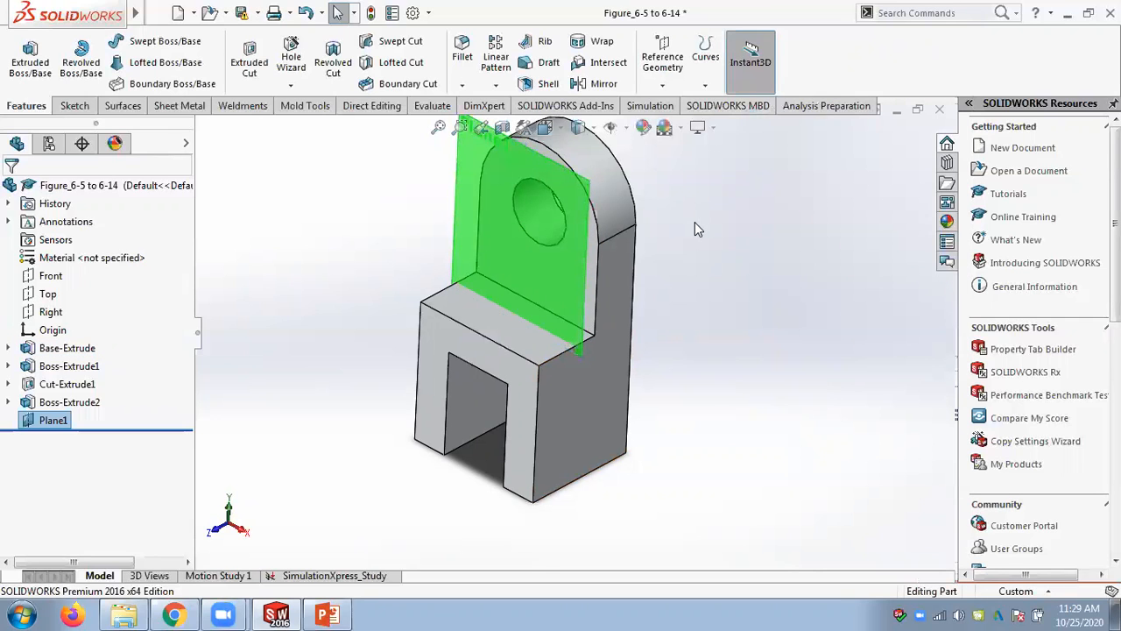
Hide the new offset reference plane in front of the bracket's upright face
{"action": "scroll", "coordinate": [695, 230], "scroll_direction": "down", "scroll_amount": 2}
{"action": "scroll", "coordinate": [285, 417], "scroll_direction": "up", "scroll_amount": 1}
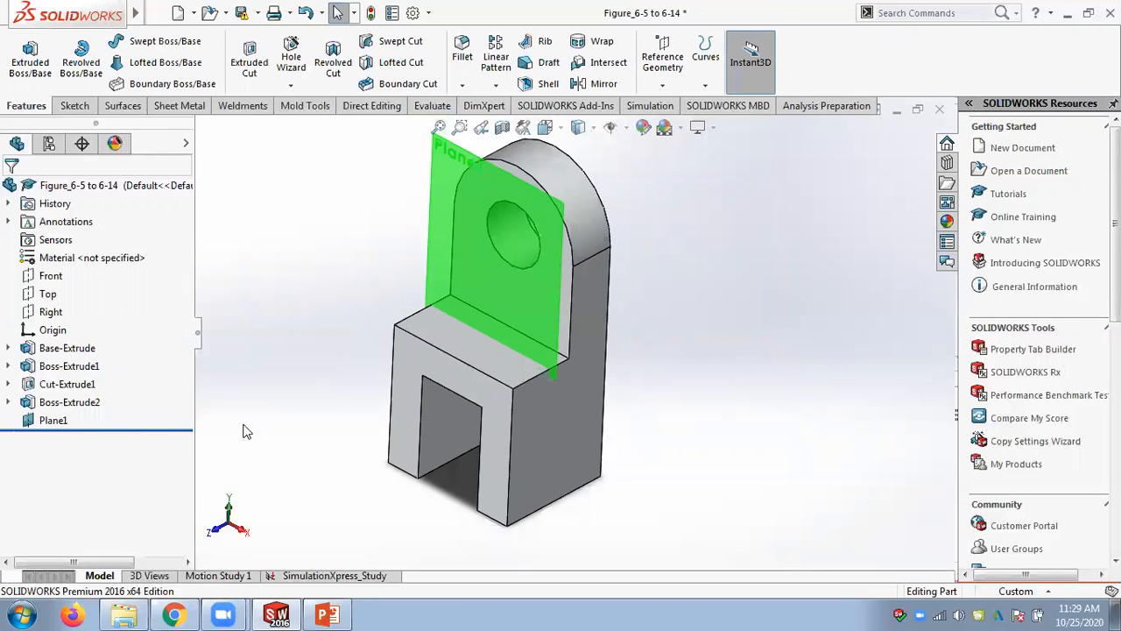
{"action": "left_click", "coordinate": [55, 421]}
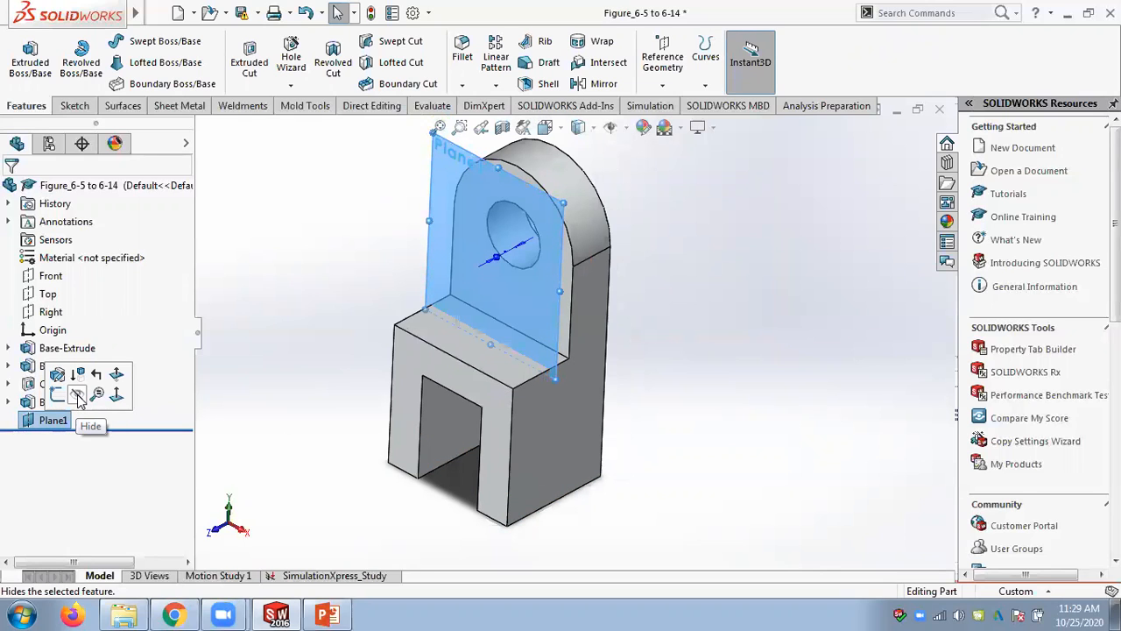
{"action": "left_click", "coordinate": [77, 395]}
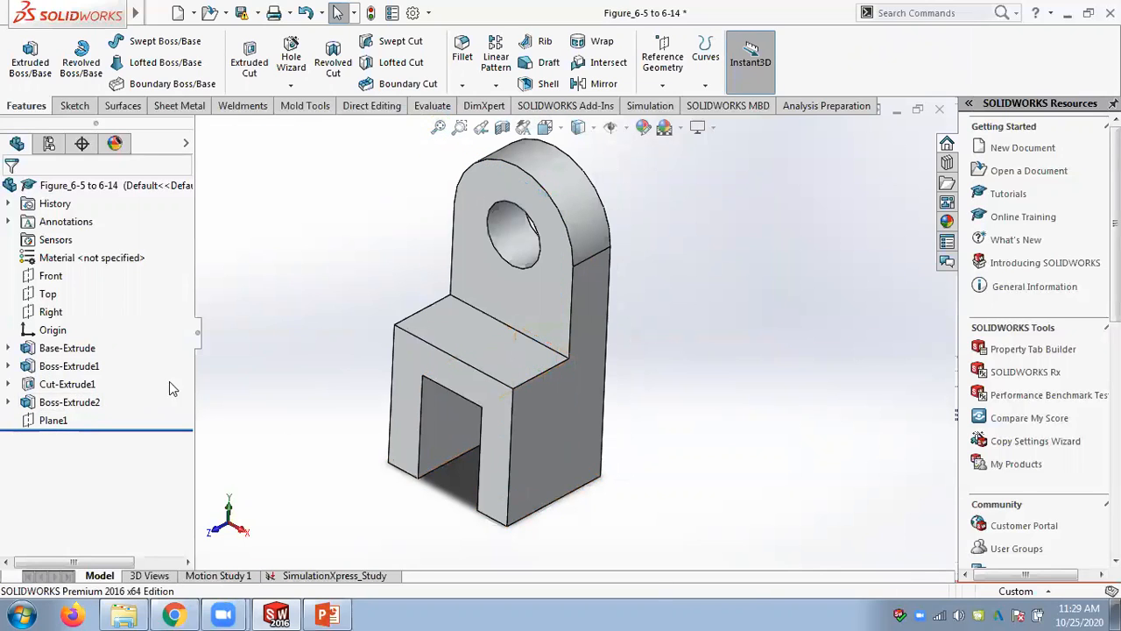
Show the offset plane in front of the bracket's upright face, and toggle the Front plane's visibility on and off
{"action": "left_click", "coordinate": [53, 421]}
{"action": "left_click", "coordinate": [77, 395]}
{"action": "left_click", "coordinate": [53, 276]}
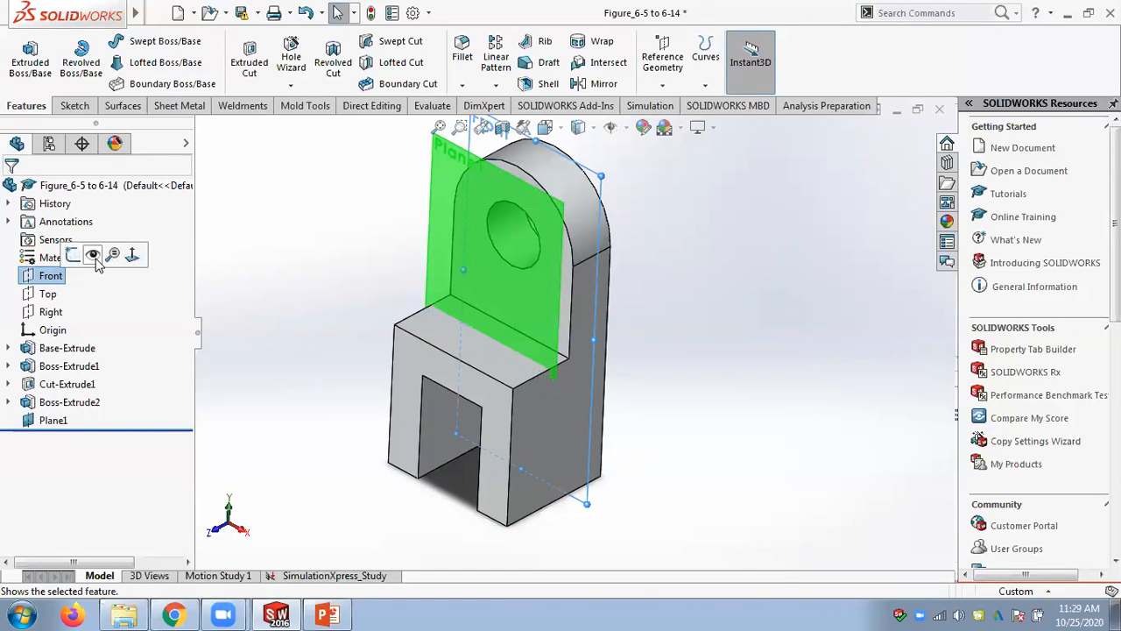
{"action": "left_click", "coordinate": [93, 255]}
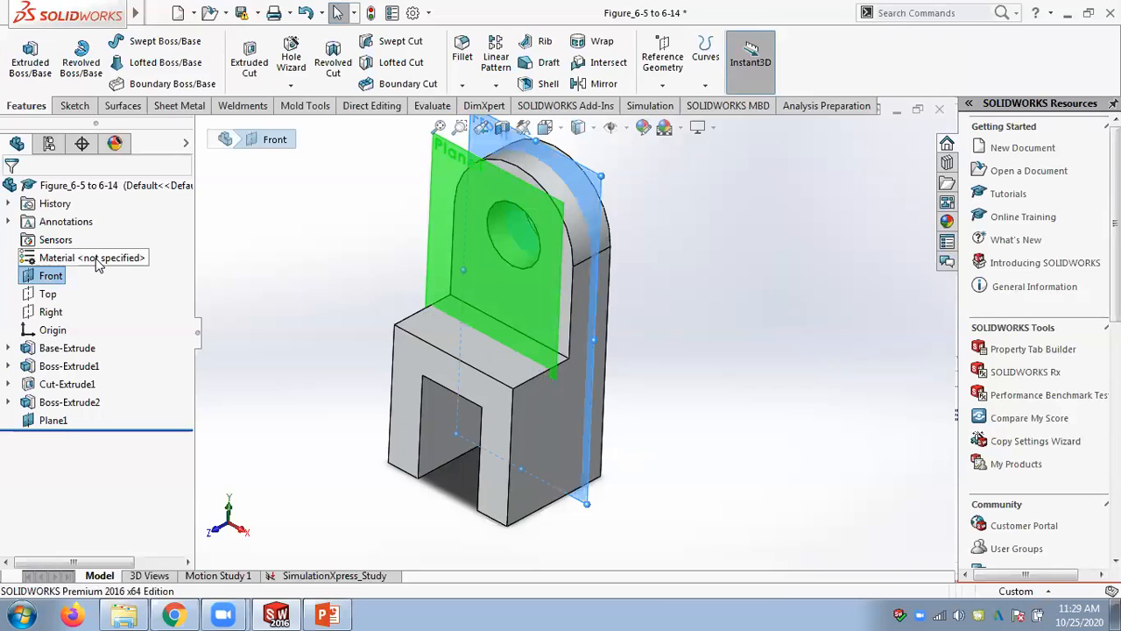
{"action": "left_click", "coordinate": [49, 278]}
{"action": "left_click", "coordinate": [60, 277]}
{"action": "left_click", "coordinate": [51, 294]}
{"action": "left_click", "coordinate": [60, 275]}
{"action": "left_click", "coordinate": [92, 254]}
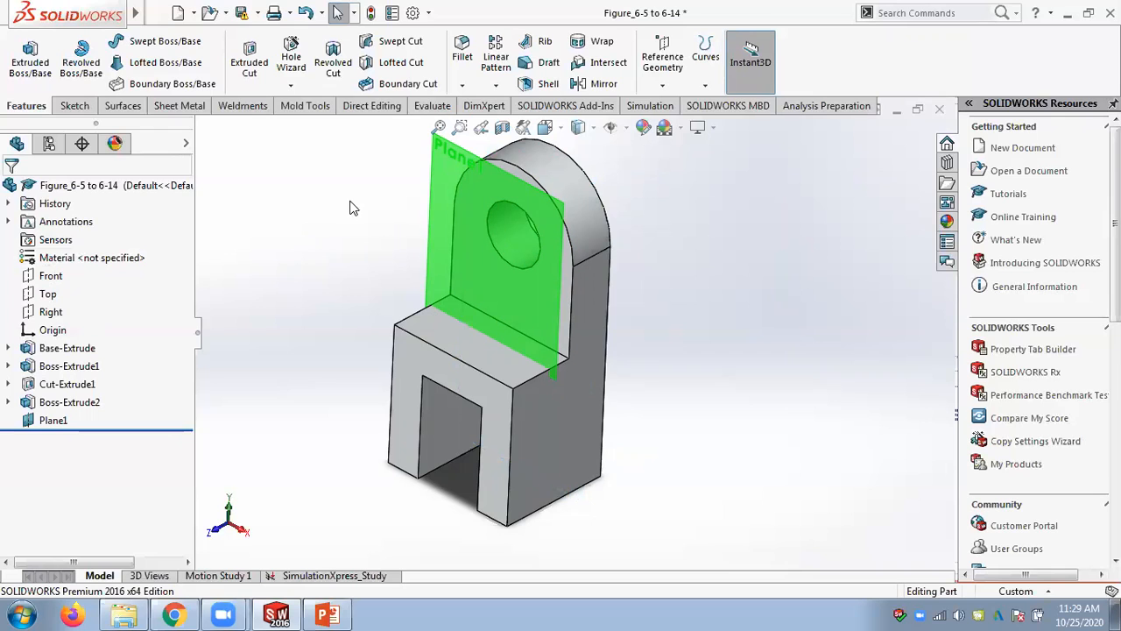
Sketch a circle with a radius of about 5.75 mm on the offset plane, below and beside the bracket's hole
{"action": "left_click", "coordinate": [442, 168]}
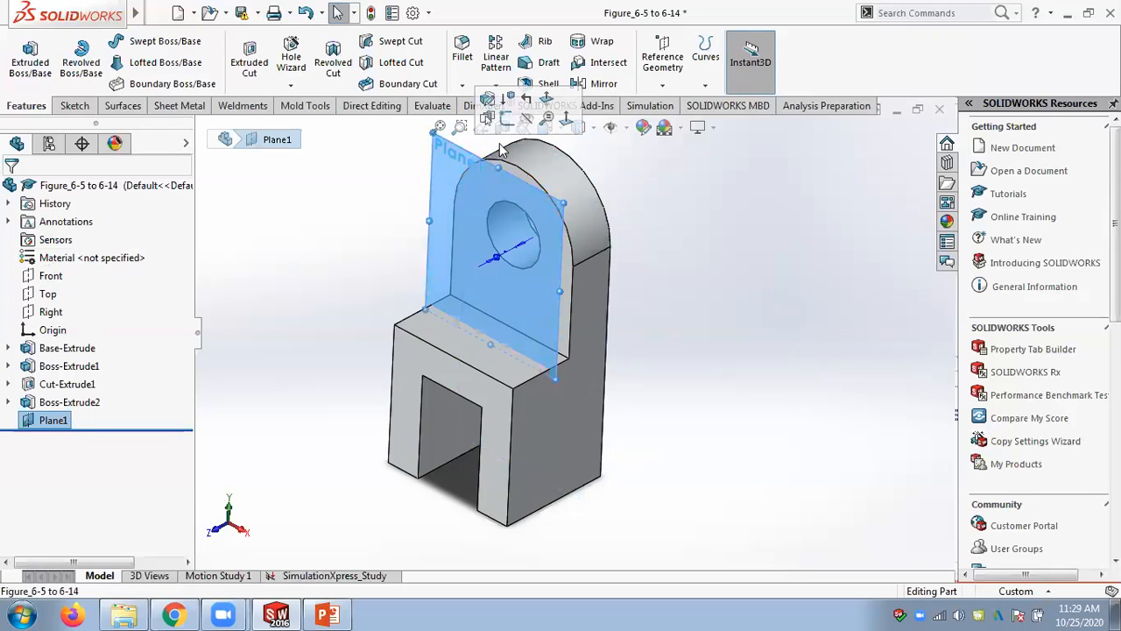
{"action": "left_click", "coordinate": [505, 125]}
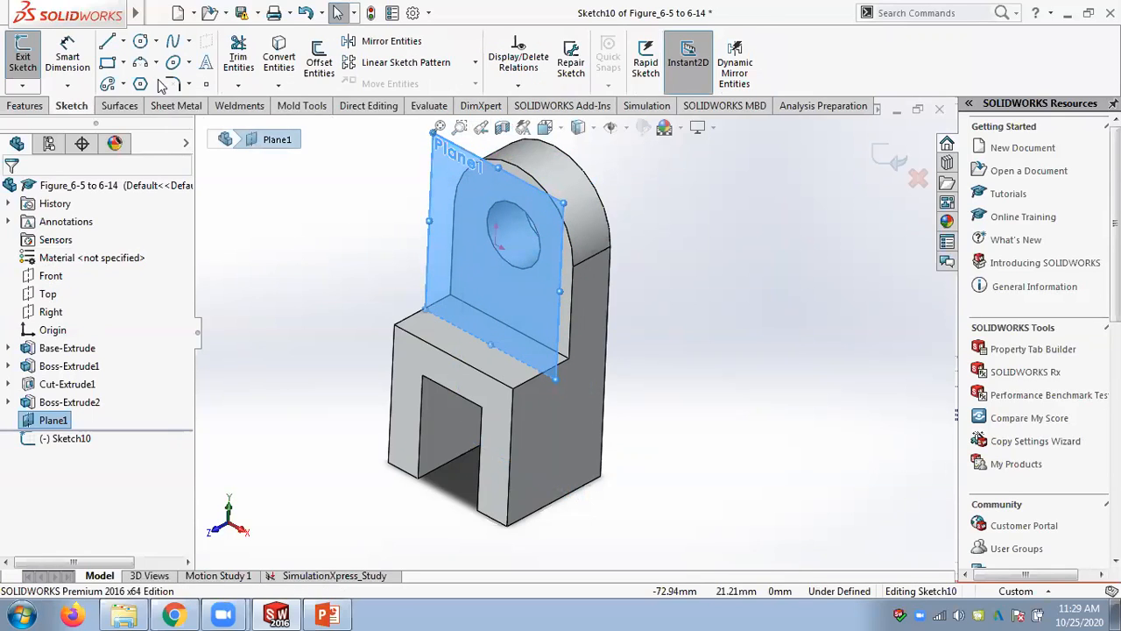
{"action": "left_click", "coordinate": [140, 41]}
{"action": "left_click", "coordinate": [462, 269]}
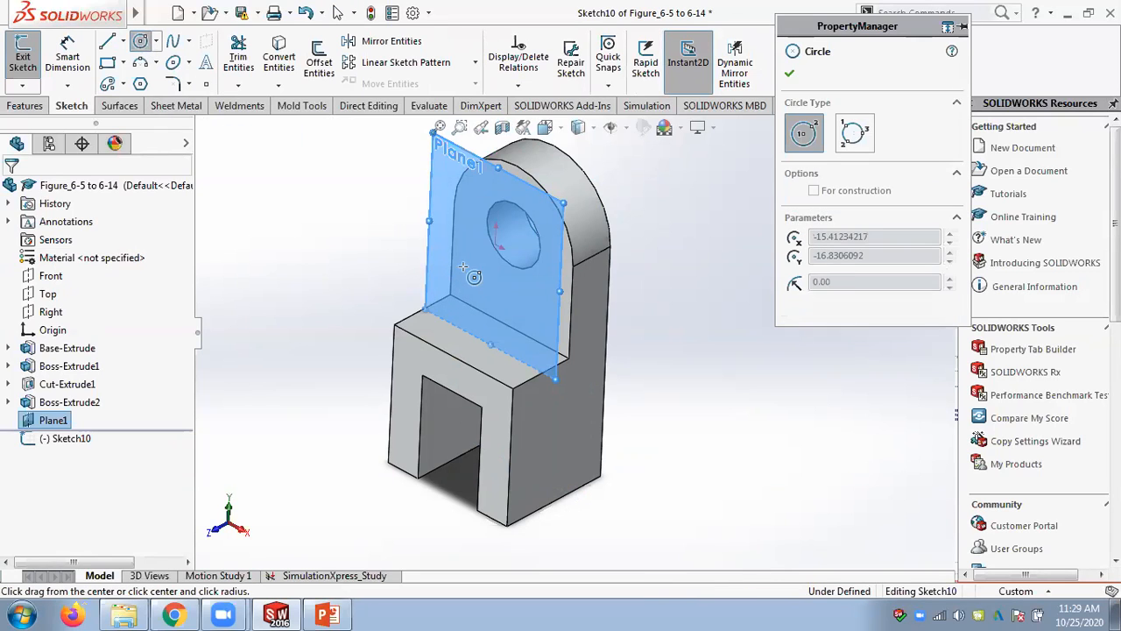
{"action": "left_click", "coordinate": [790, 76]}
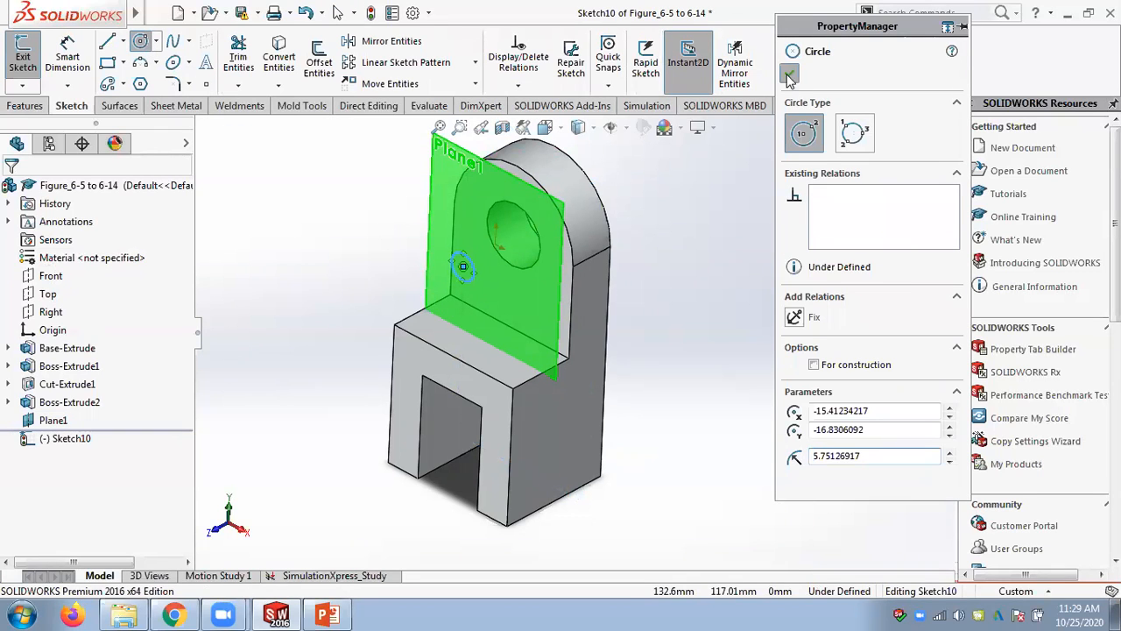
Extrude the circle as a blind boss 10 mm from the sketch plane, with Merge result enabled
{"action": "left_click", "coordinate": [24, 105]}
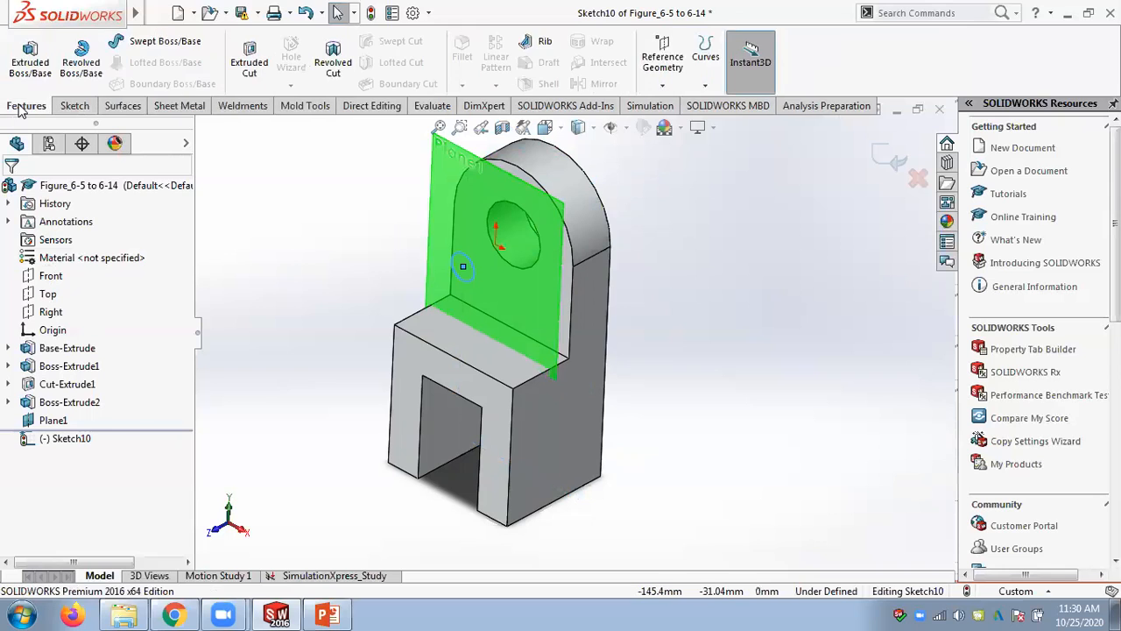
{"action": "left_click", "coordinate": [30, 57]}
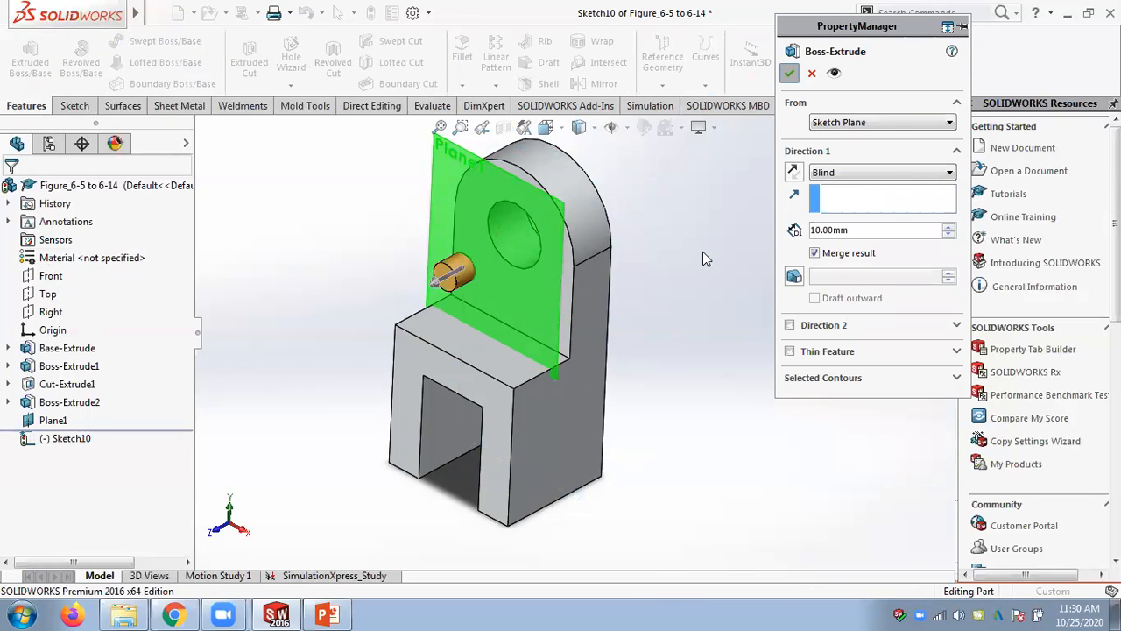
{"action": "key", "text": "Return"}
{"action": "middle_click_drag", "start_coordinate": [714, 292], "coordinate": [656, 315]}
{"action": "key", "text": "ctrl+7"}
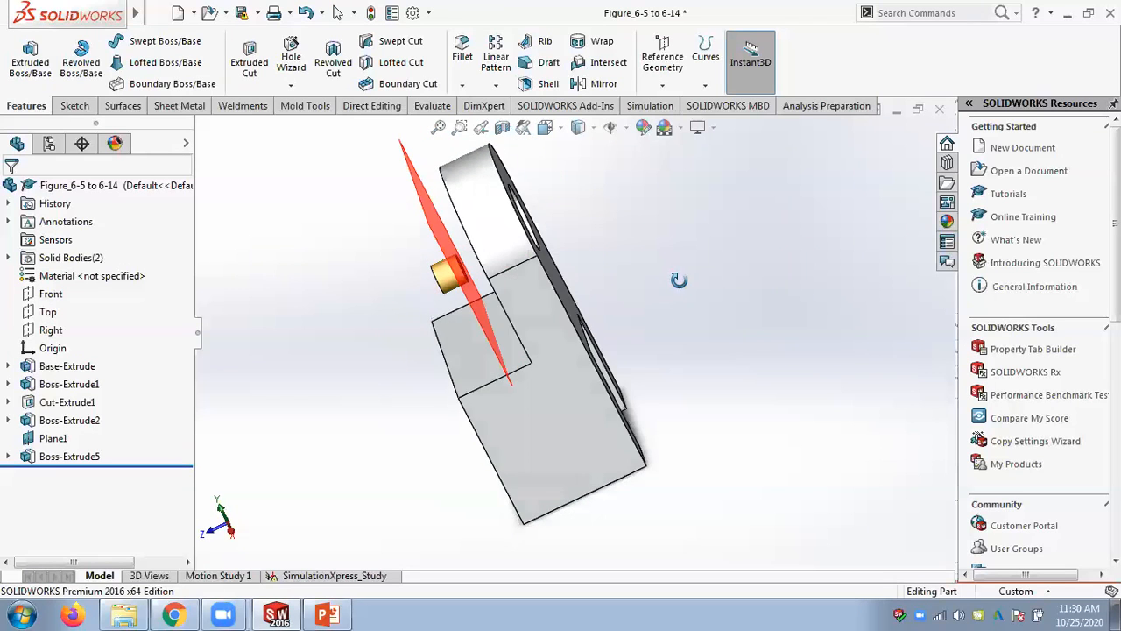
Hide the offset plane to inspect the small cylinder in front of the upright face, and show the plane again
{"action": "left_click", "coordinate": [48, 441]}
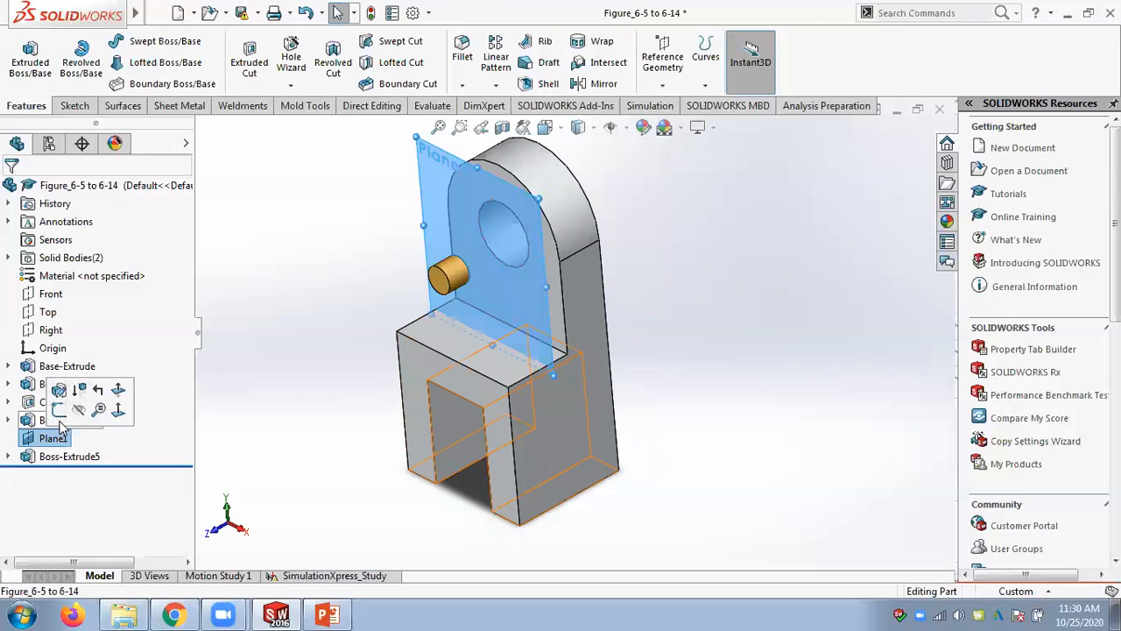
{"action": "left_click", "coordinate": [76, 417]}
{"action": "middle_click_drag", "start_coordinate": [340, 321], "coordinate": [319, 405]}
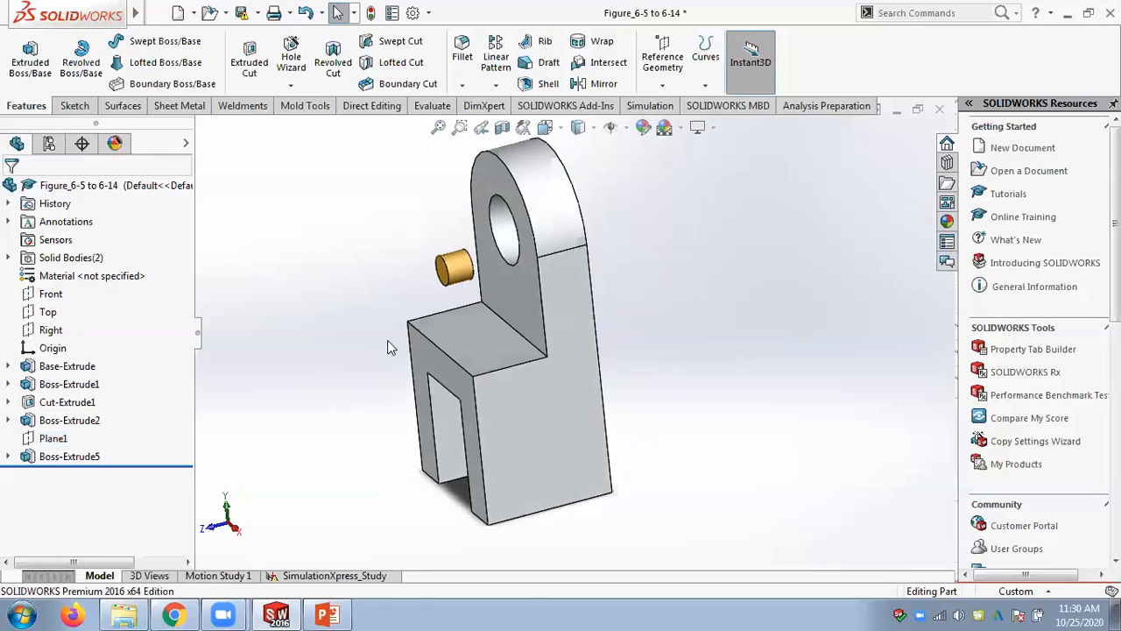
{"action": "scroll", "coordinate": [389, 343], "scroll_direction": "down", "scroll_amount": 3}
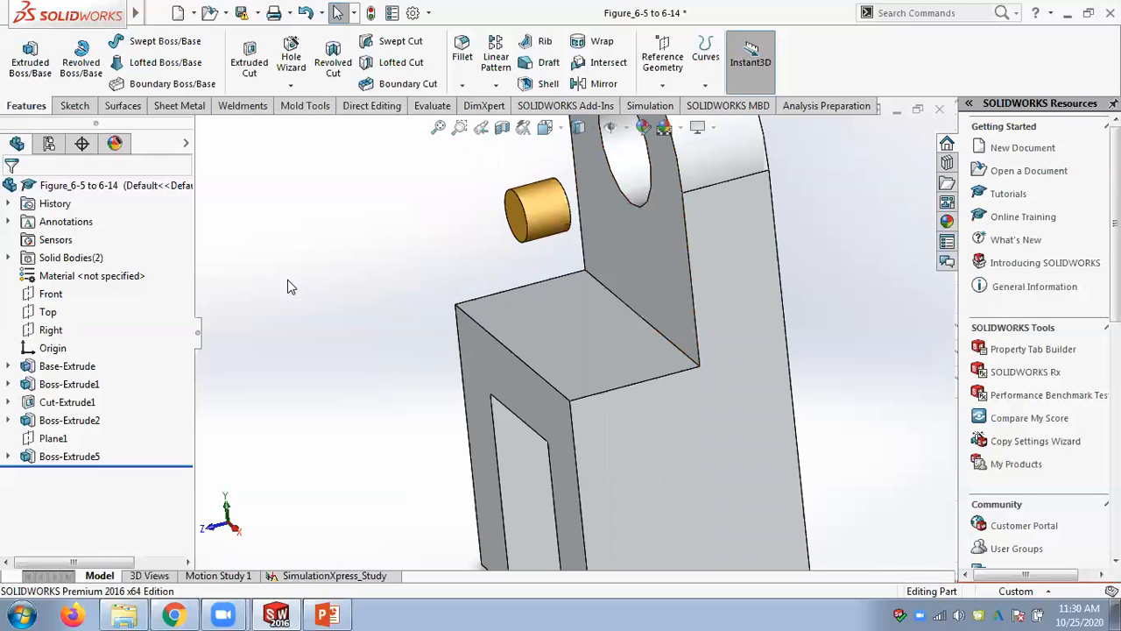
{"action": "middle_click_drag", "start_coordinate": [383, 239], "coordinate": [517, 249]}
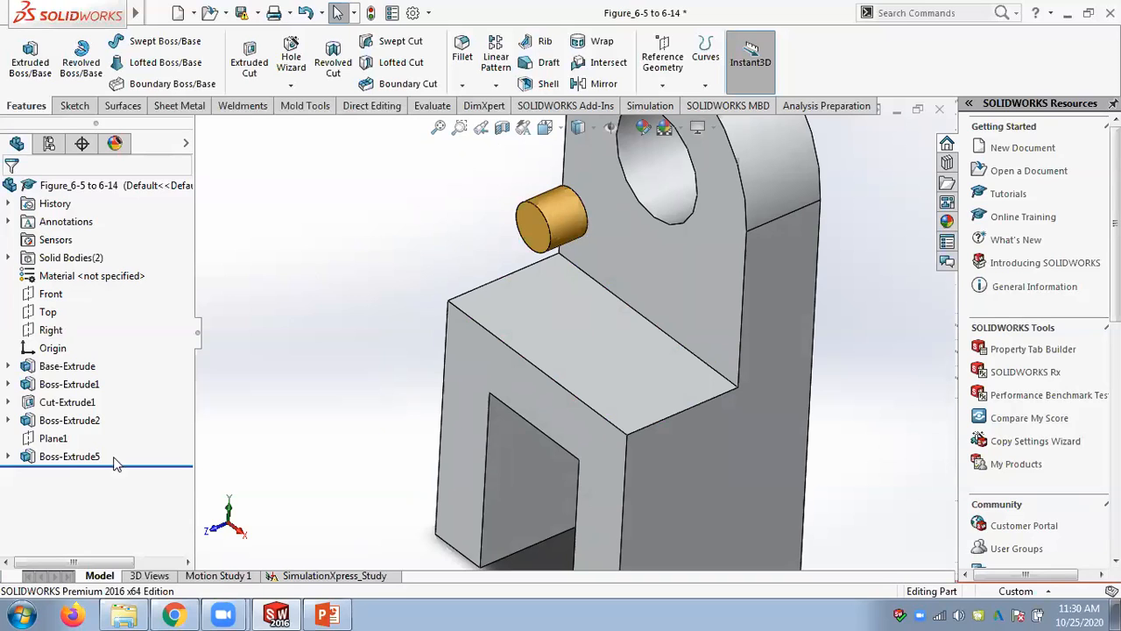
{"action": "left_click", "coordinate": [55, 439]}
{"action": "left_click", "coordinate": [92, 418]}
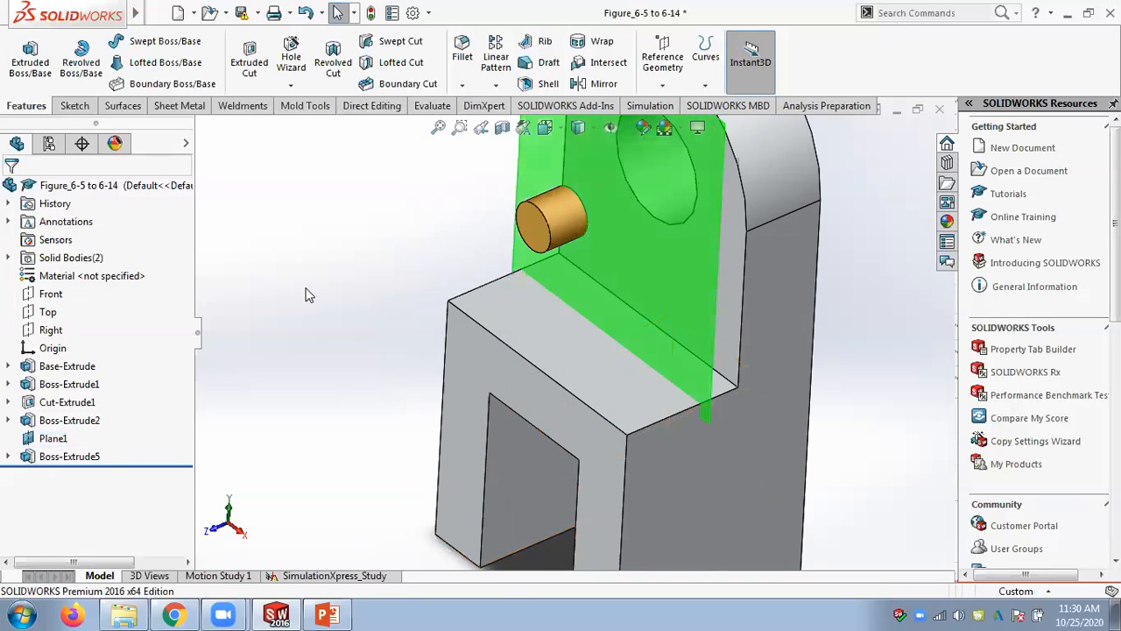
{"action": "scroll", "coordinate": [308, 295], "scroll_direction": "up", "scroll_amount": 3}
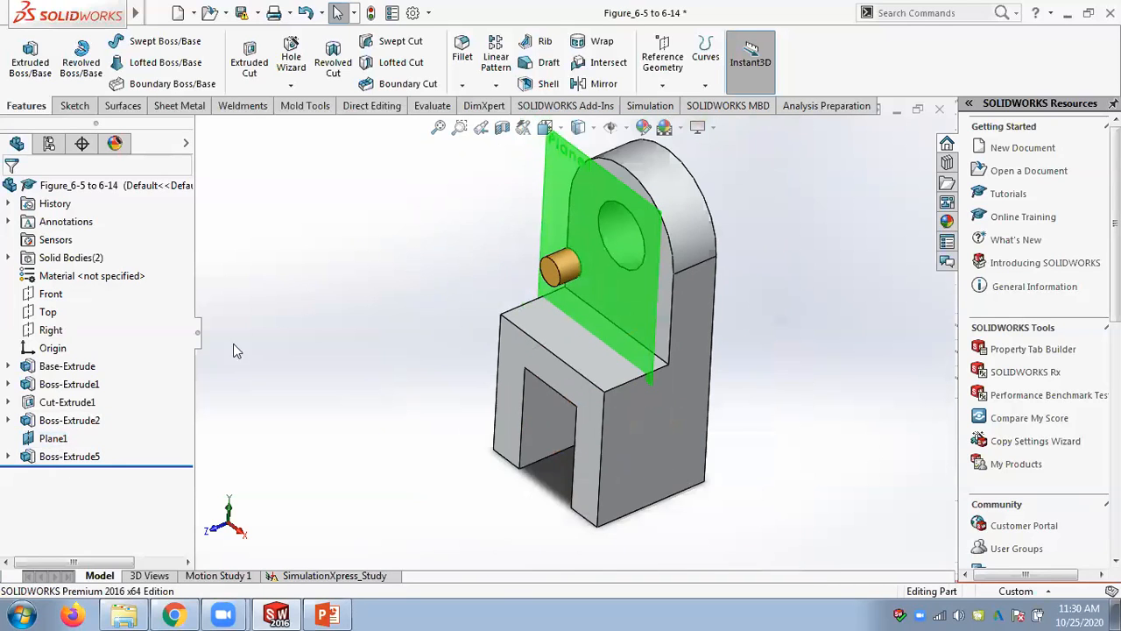
Delete the offset plane together with its dependent circle sketch and cylindrical boss
{"action": "right_click", "coordinate": [50, 440]}
{"action": "left_click", "coordinate": [101, 410]}
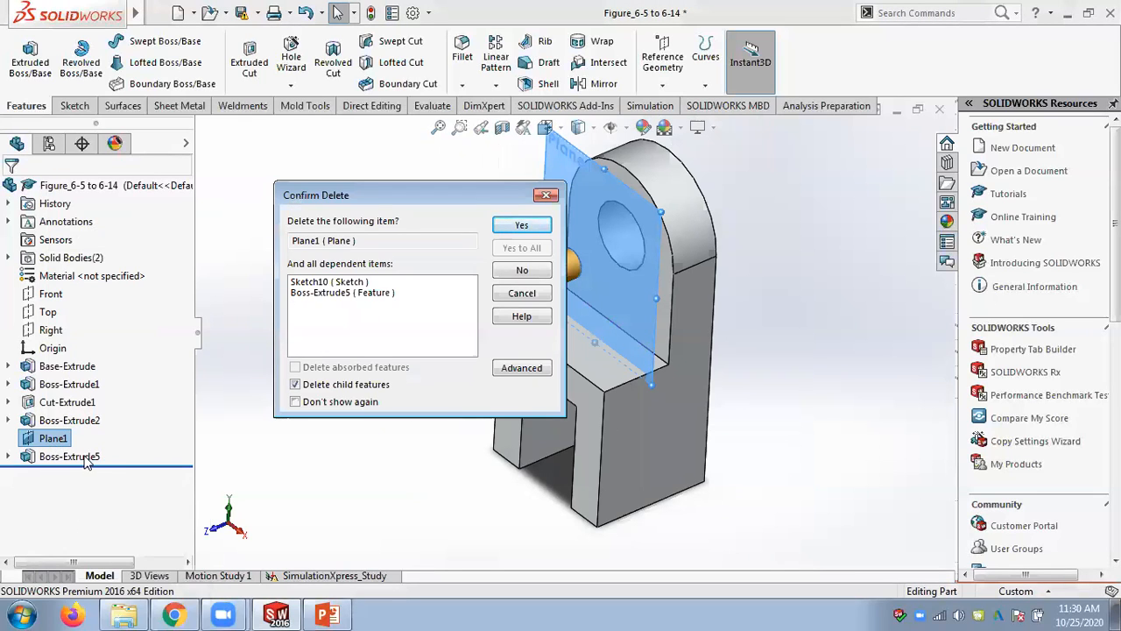
{"action": "left_click", "coordinate": [306, 285]}
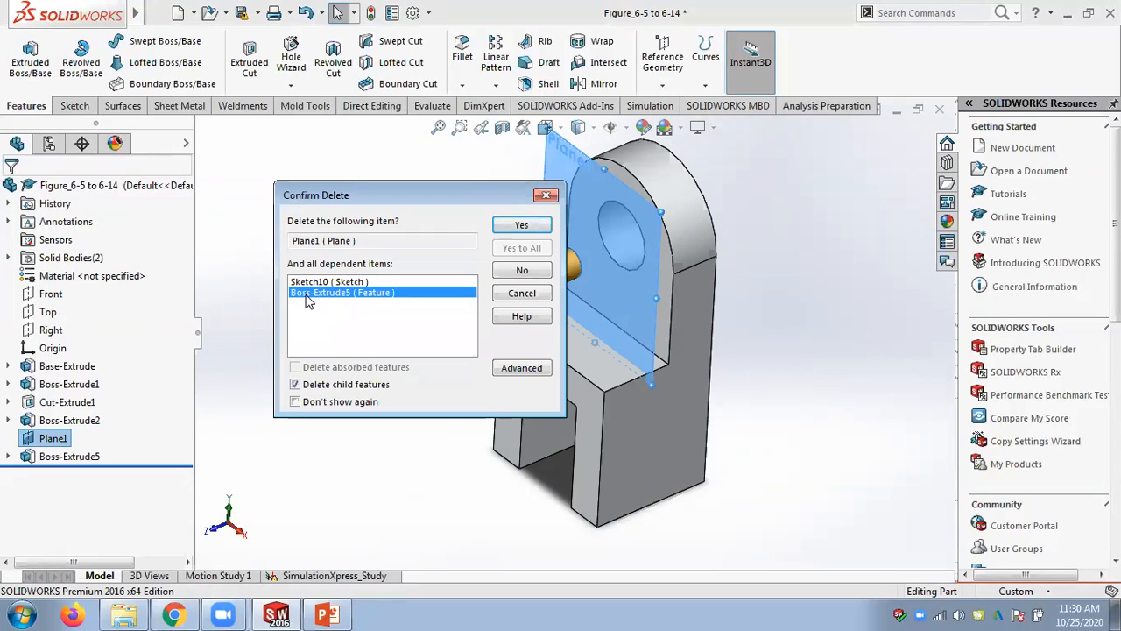
{"action": "left_click", "coordinate": [306, 295]}
{"action": "left_click", "coordinate": [340, 282]}
{"action": "left_click", "coordinate": [340, 293]}
{"action": "left_click", "coordinate": [340, 283]}
{"action": "left_click", "coordinate": [339, 293]}
{"action": "left_click", "coordinate": [510, 230]}
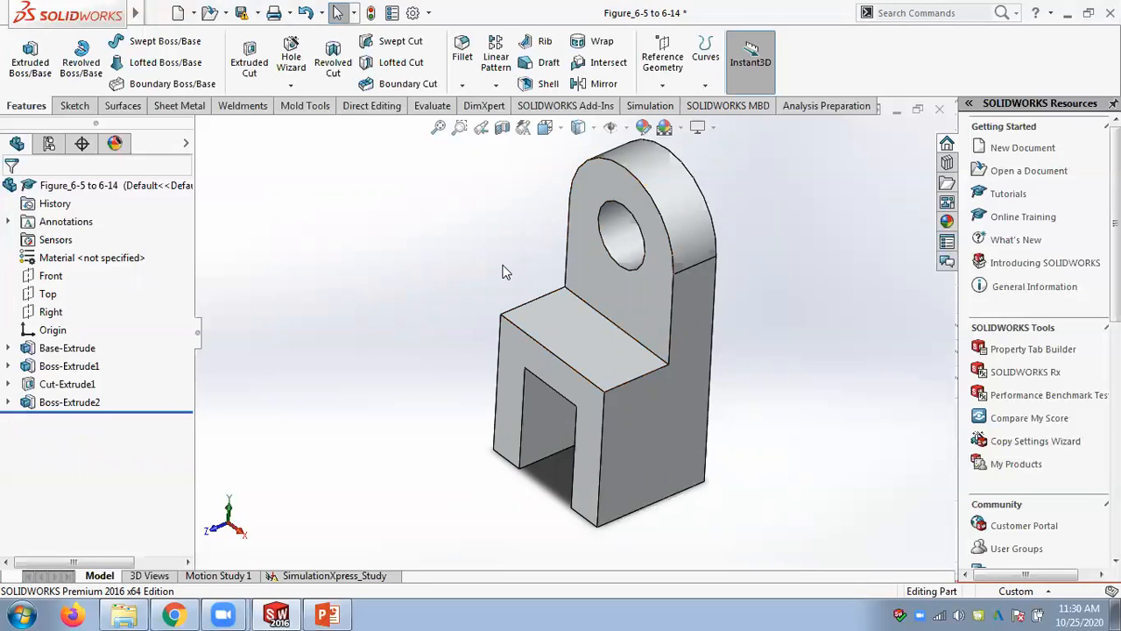
Create a reference plane offset 10 mm outward from the bracket's planar side face
{"action": "scroll", "coordinate": [493, 268], "scroll_direction": "up", "scroll_amount": 1}
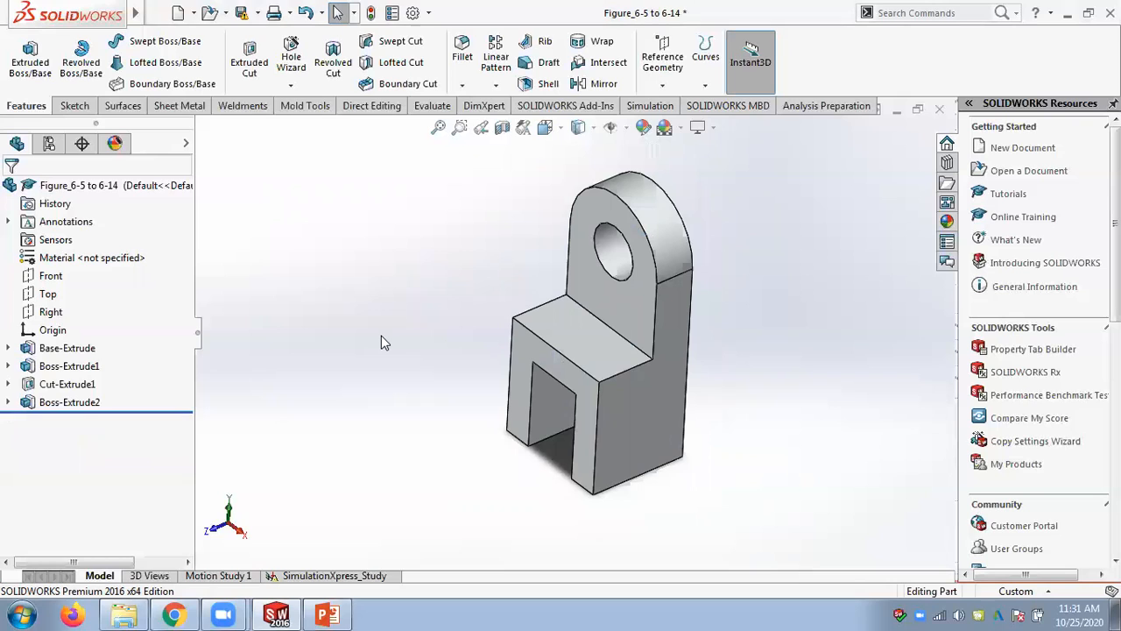
{"action": "left_click", "coordinate": [662, 58]}
{"action": "left_click", "coordinate": [675, 104]}
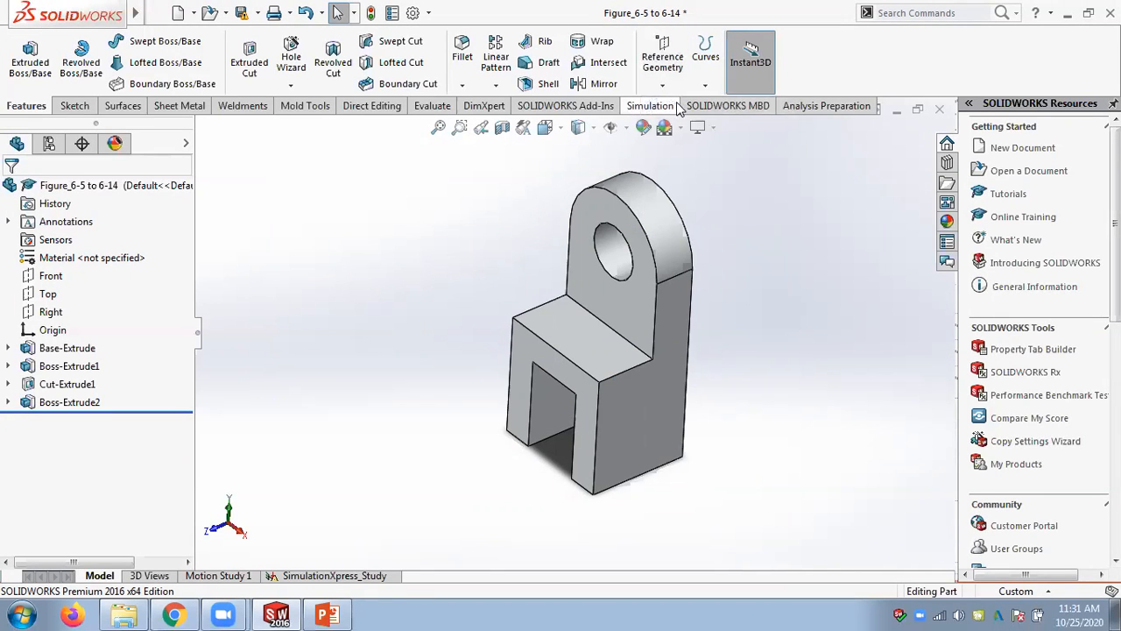
{"action": "left_click", "coordinate": [651, 405]}
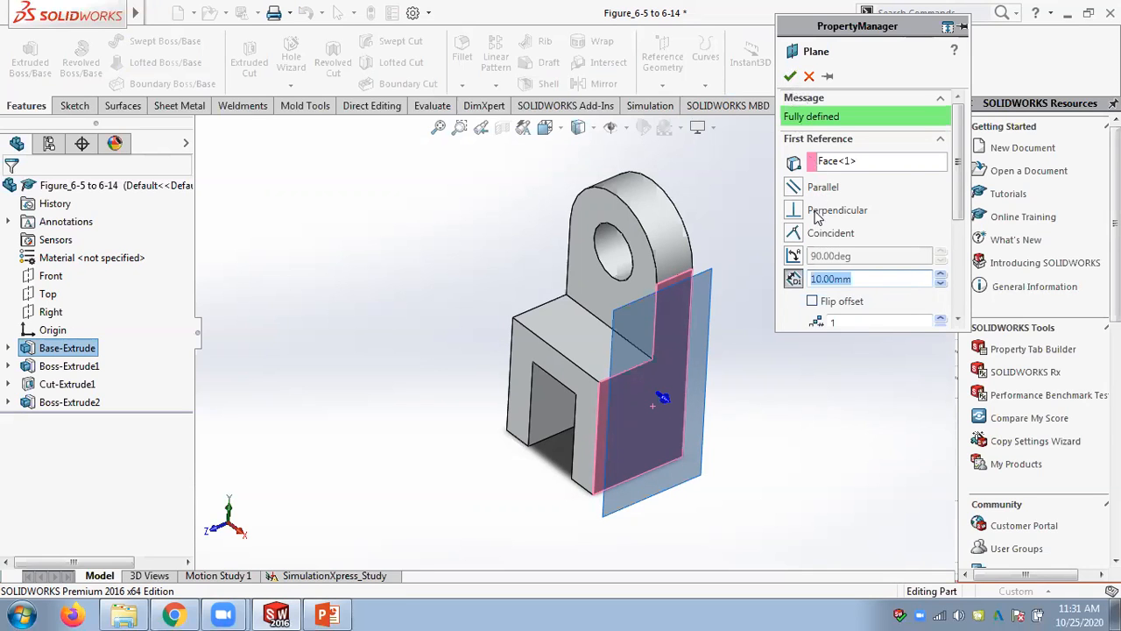
{"action": "left_click", "coordinate": [790, 76]}
{"action": "middle_click_drag", "start_coordinate": [768, 333], "coordinate": [826, 296]}
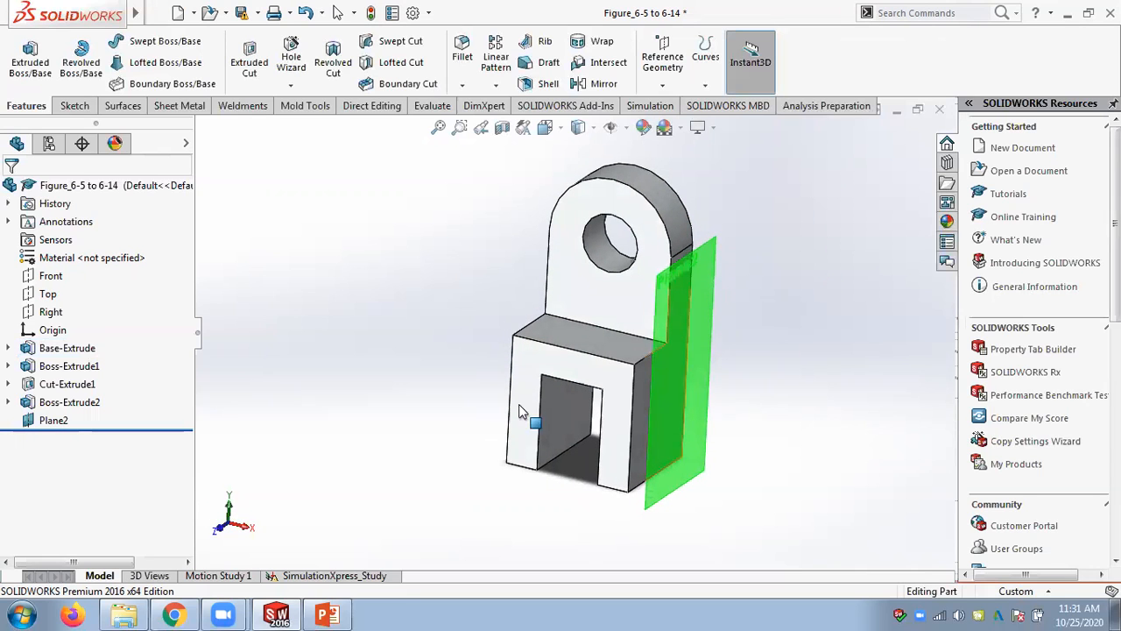
Switch to PowerPoint and review slide 6 on creating a parallel plane through a point, at 110% zoom
{"action": "left_click", "coordinate": [326, 615]}
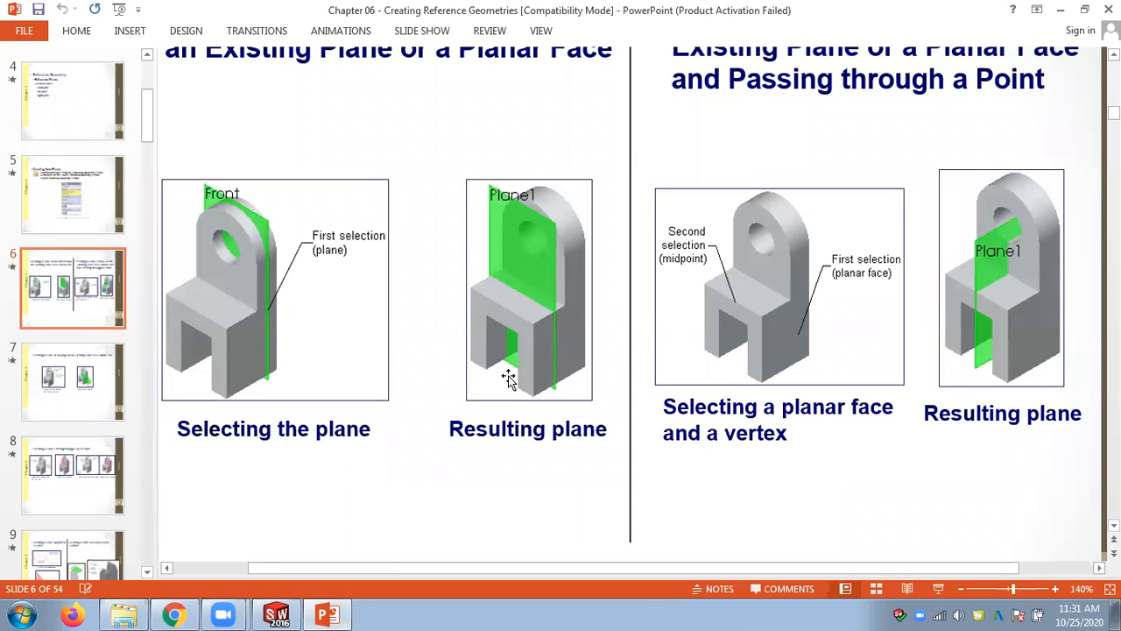
{"action": "left_click", "coordinate": [966, 591]}
{"action": "left_click", "coordinate": [966, 590]}
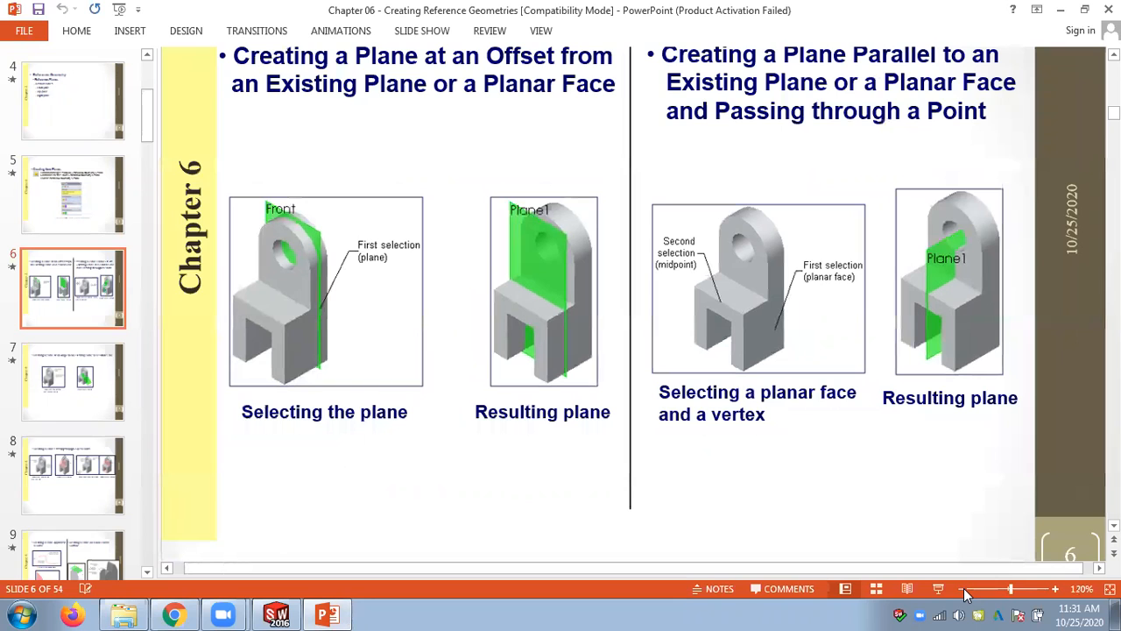
{"action": "left_click", "coordinate": [963, 590]}
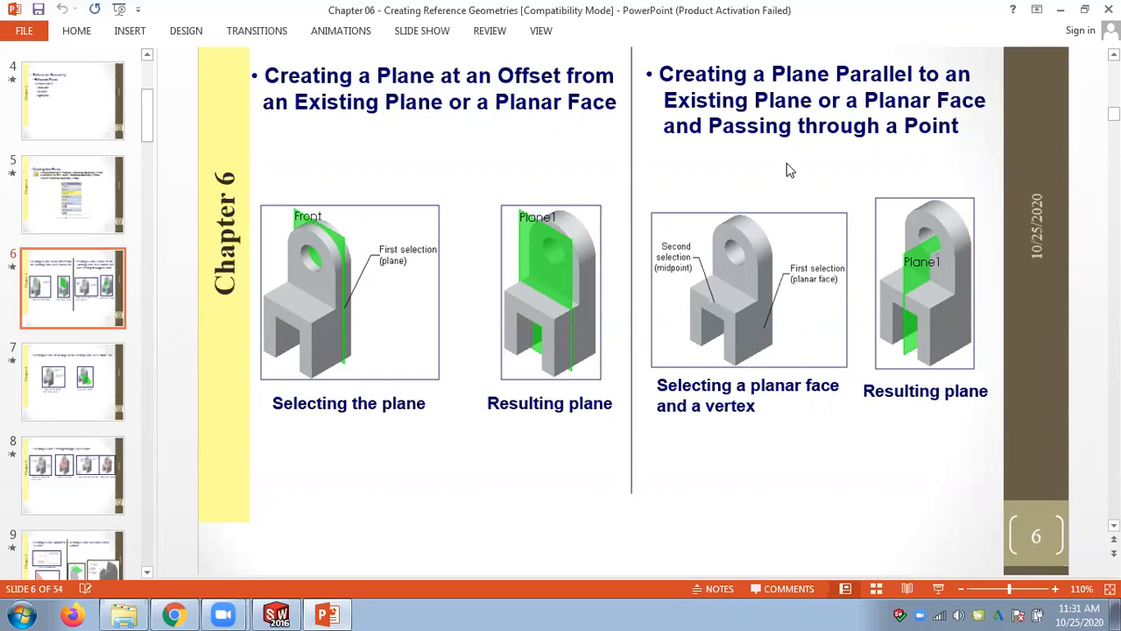
Switch back to SOLIDWORKS and try to add the midpoint of the step's front edge as the side offset plane's second reference
{"action": "left_click", "coordinate": [279, 613]}
{"action": "mouse_move", "coordinate": [813, 303]}
{"action": "middle_mouse_down"}
{"action": "mouse_move", "coordinate": [809, 343]}
{"action": "mouse_move", "coordinate": [815, 334]}
{"action": "middle_mouse_up"}
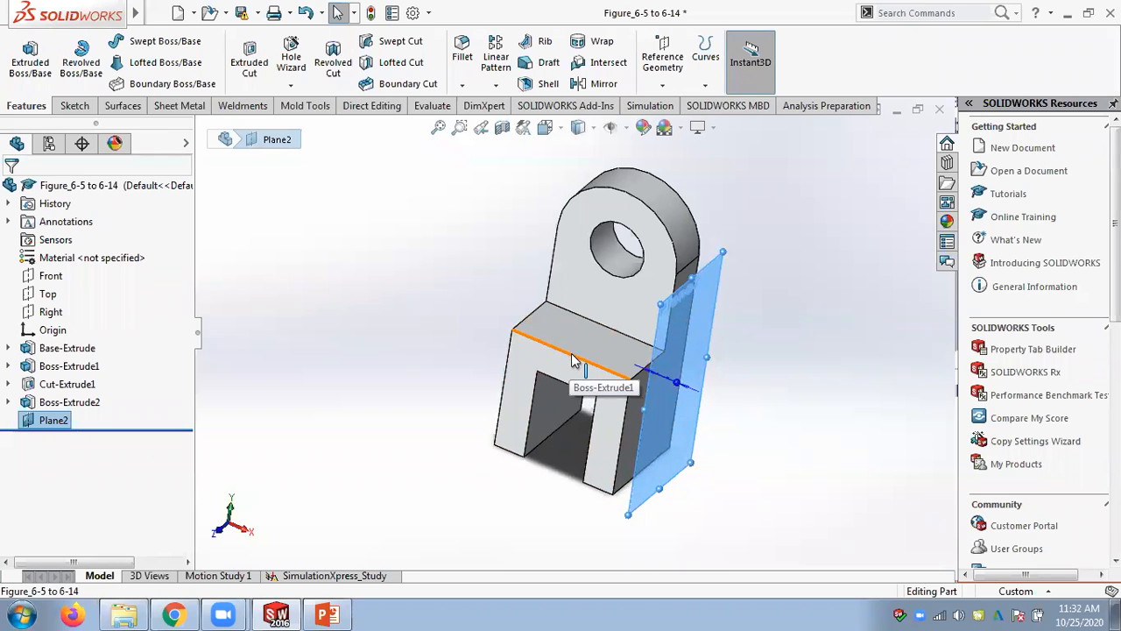
{"action": "right_click", "coordinate": [56, 420]}
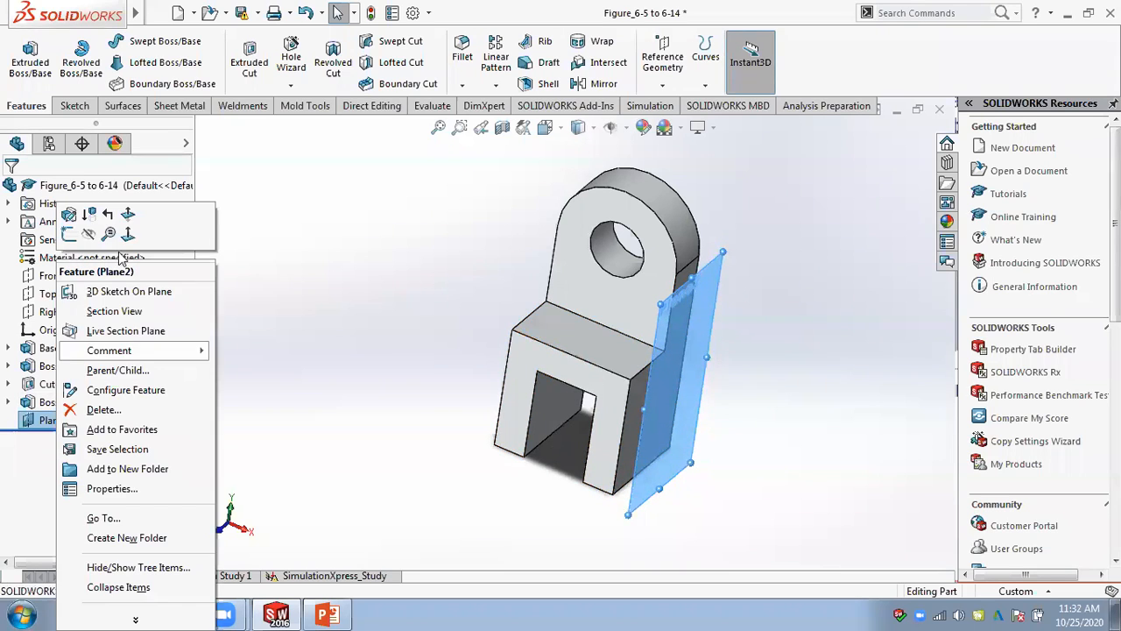
{"action": "left_click", "coordinate": [68, 215]}
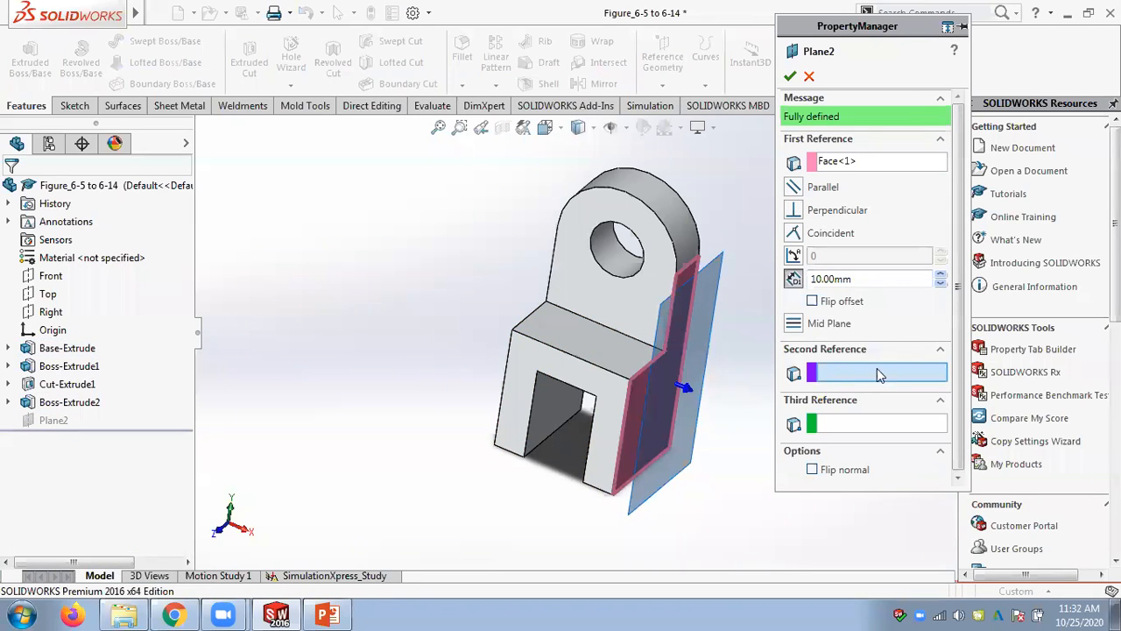
{"action": "left_click", "coordinate": [571, 355]}
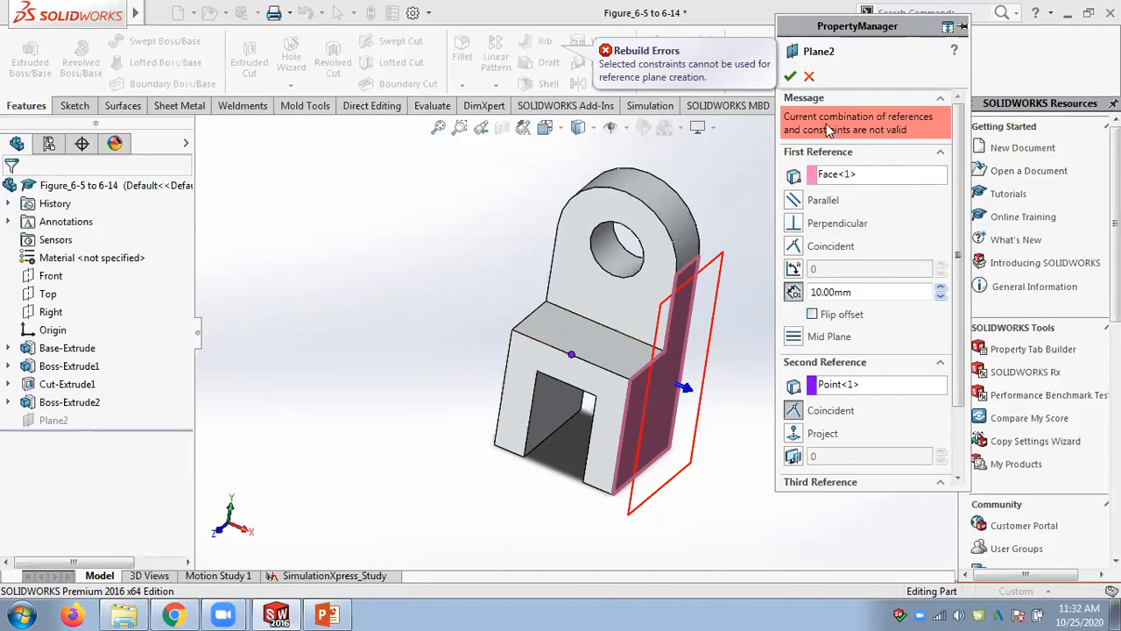
{"action": "left_click", "coordinate": [811, 77]}
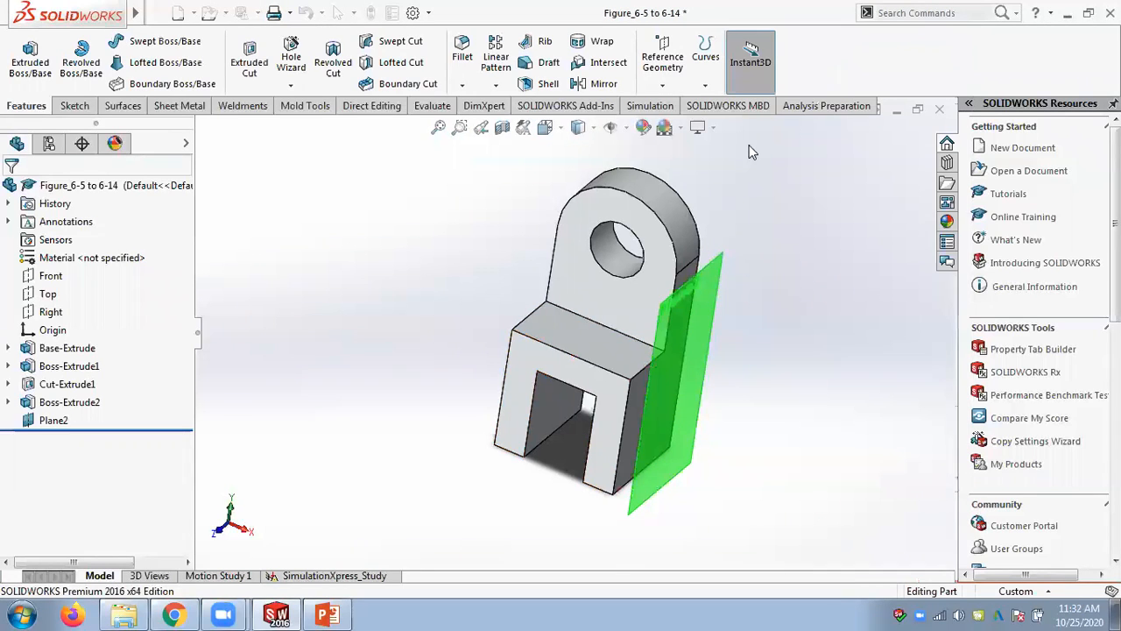
Delete the offset reference plane beside the bracket's side face
{"action": "left_click", "coordinate": [53, 420]}
{"action": "right_click", "coordinate": [53, 421]}
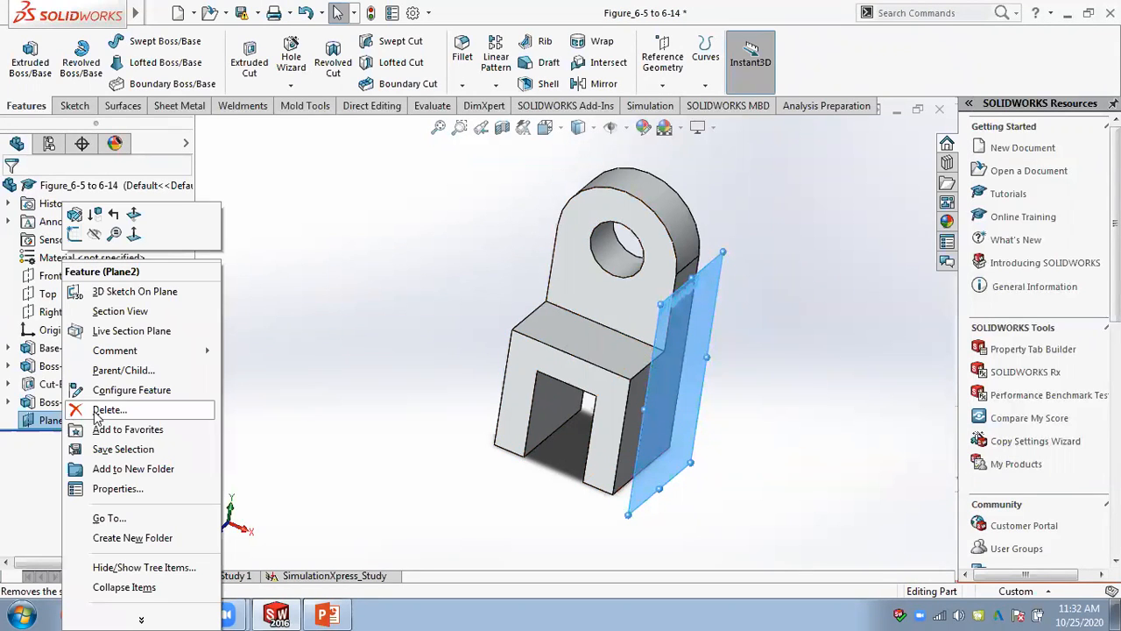
{"action": "left_click", "coordinate": [96, 406]}
{"action": "left_click", "coordinate": [522, 225]}
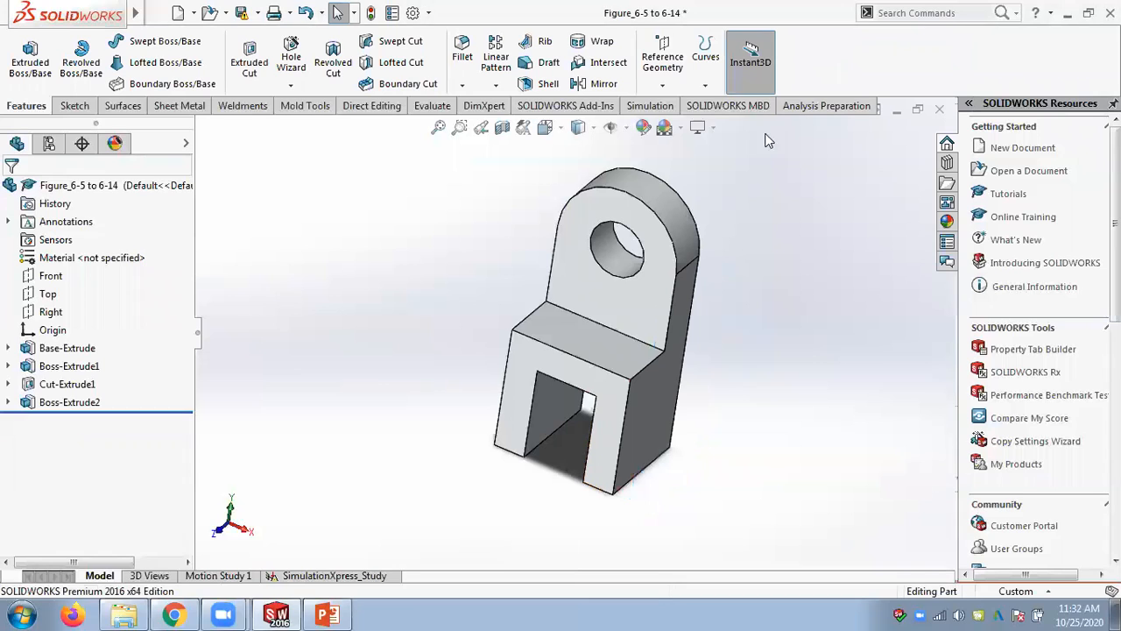
Create a reference plane parallel to the bracket's planar side face and passing through the midpoint of the step's front edge
{"action": "left_click", "coordinate": [662, 61]}
{"action": "left_click", "coordinate": [679, 105]}
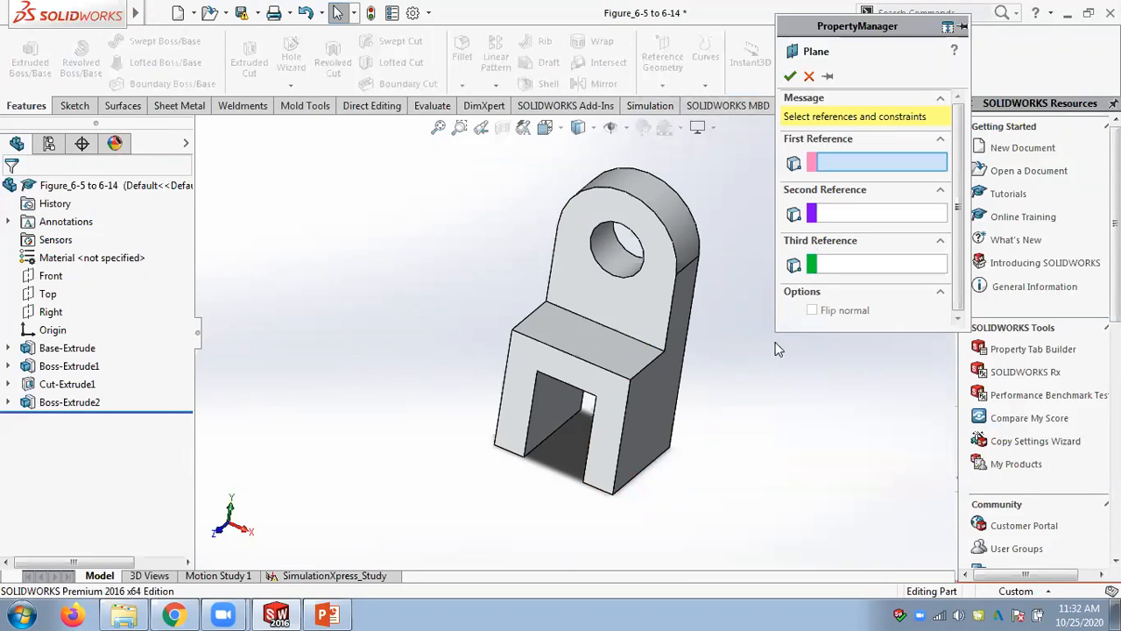
{"action": "left_click", "coordinate": [651, 391]}
{"action": "scroll", "coordinate": [961, 238], "scroll_direction": "down", "scroll_amount": 1}
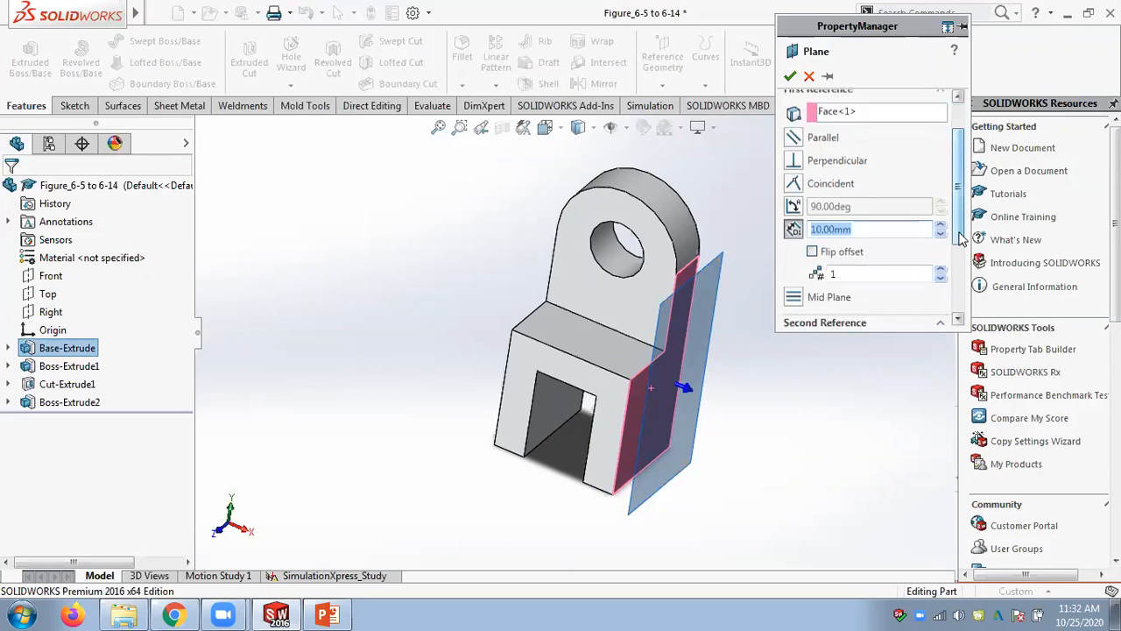
{"action": "scroll", "coordinate": [961, 238], "scroll_direction": "down", "scroll_amount": 2}
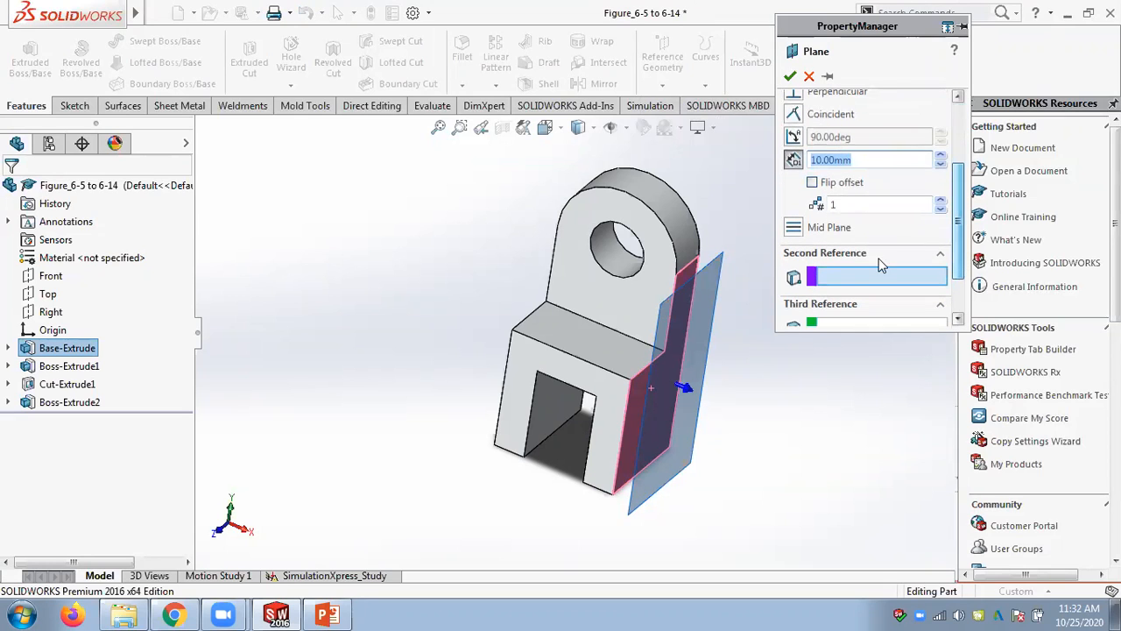
{"action": "left_click", "coordinate": [572, 354]}
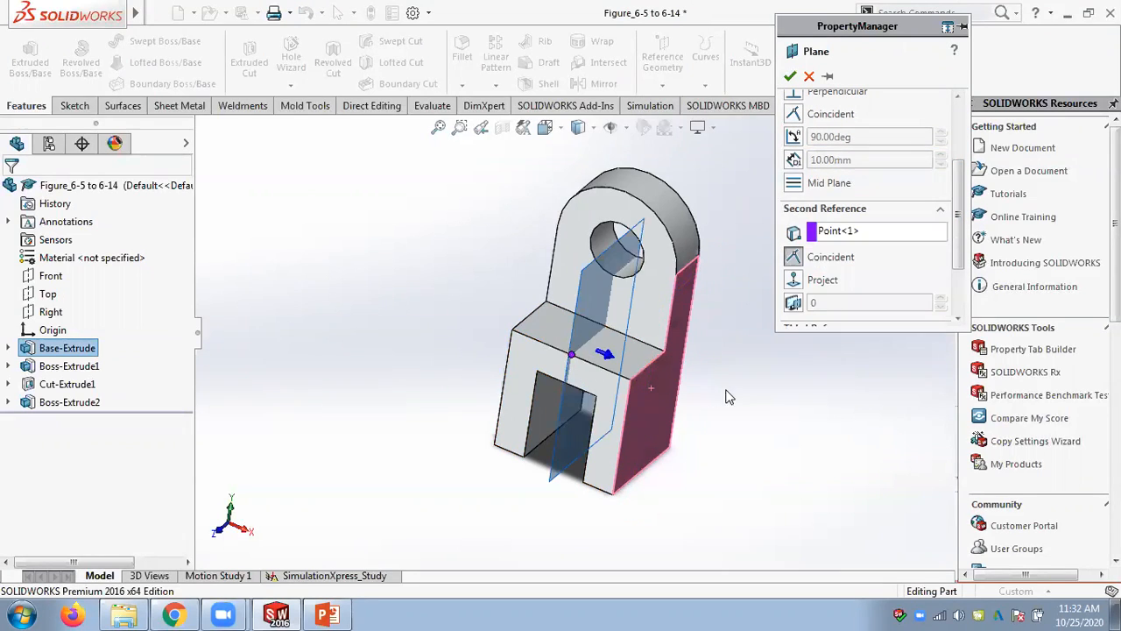
{"action": "middle_click_drag", "start_coordinate": [781, 453], "coordinate": [768, 453]}
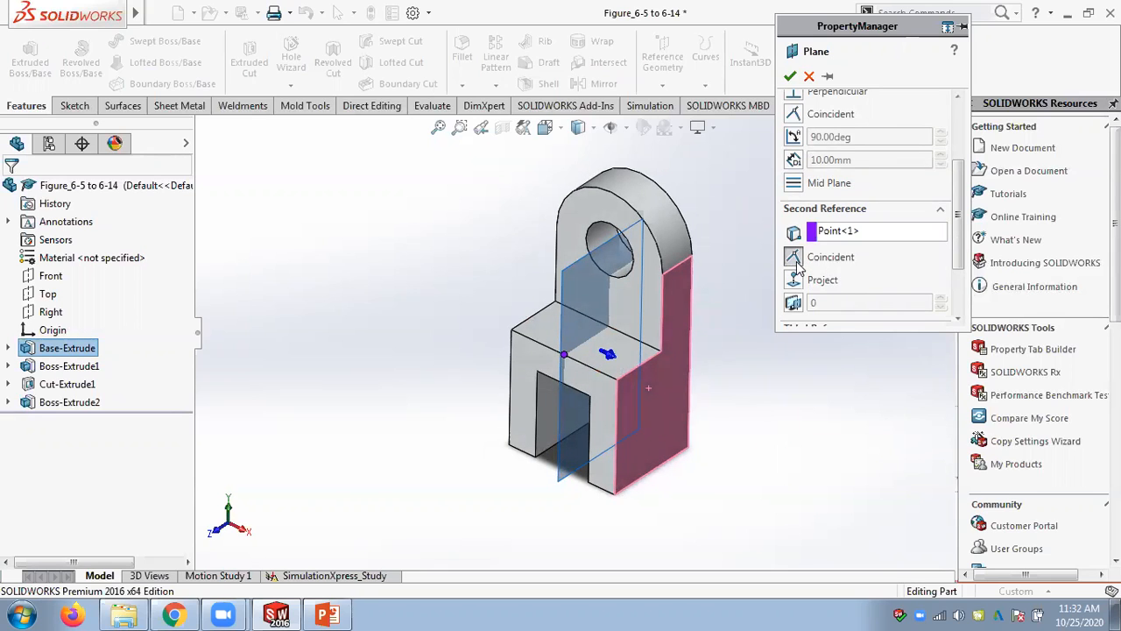
{"action": "left_click", "coordinate": [791, 77]}
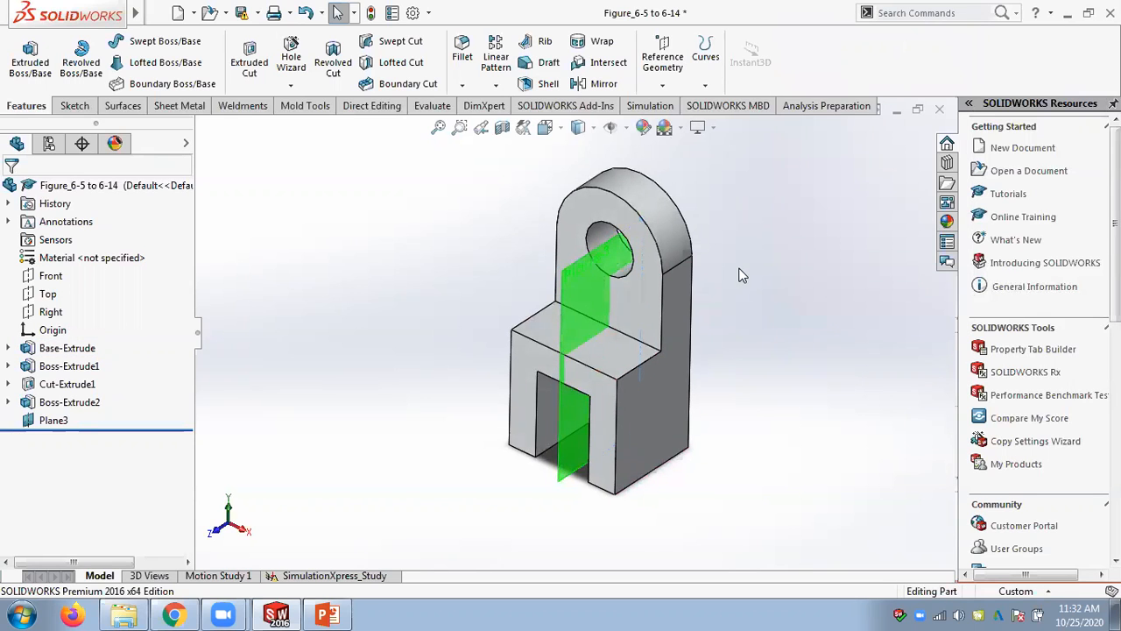
Reopen the parallel plane's definition and examine its side face and midpoint references
{"action": "scroll", "coordinate": [675, 291], "scroll_direction": "down", "scroll_amount": 2}
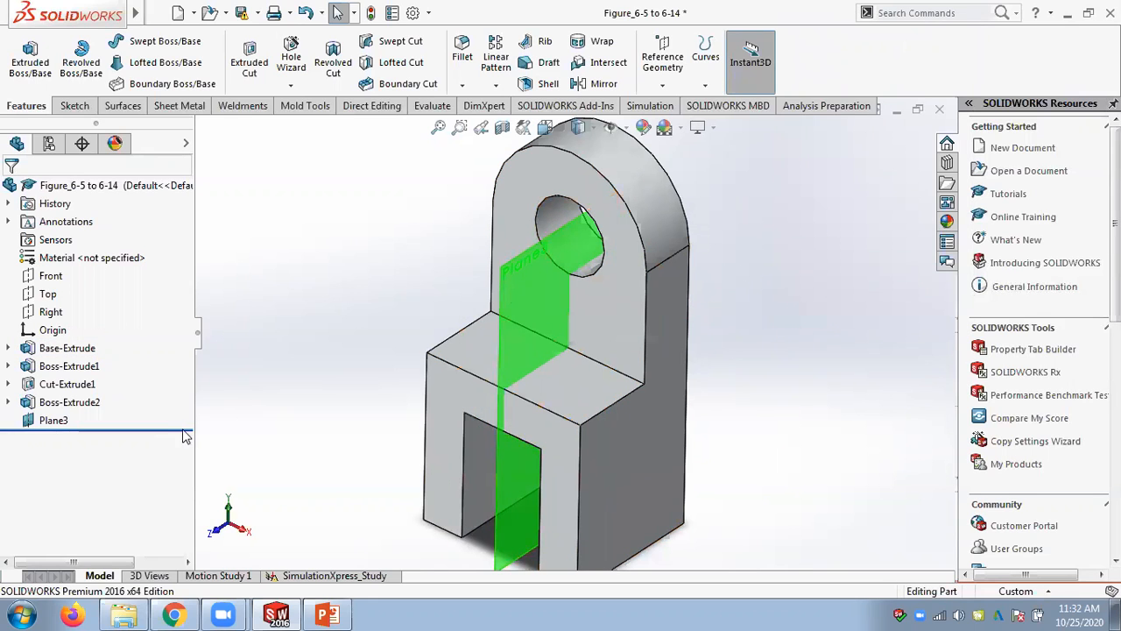
{"action": "right_click", "coordinate": [54, 421]}
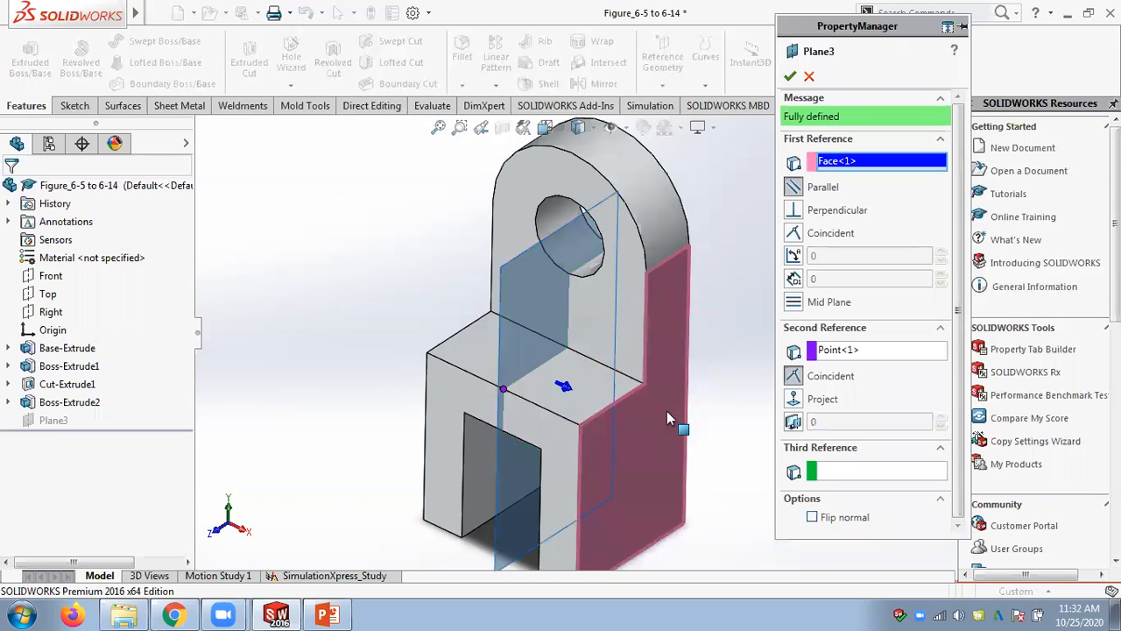
{"action": "left_click", "coordinate": [839, 350]}
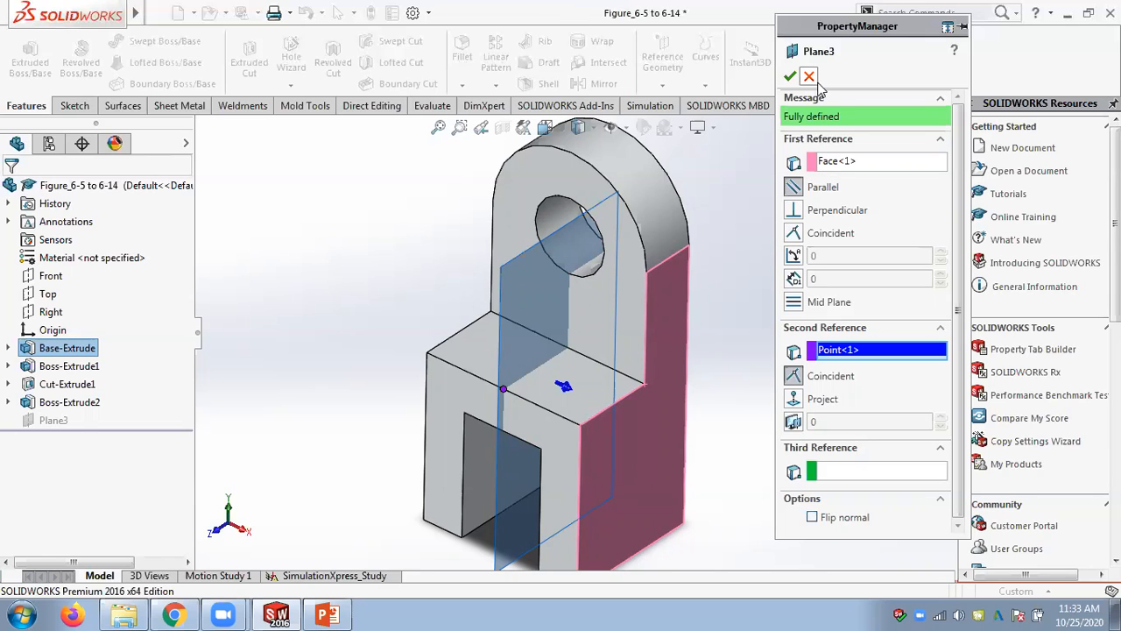
{"action": "left_click", "coordinate": [792, 76]}
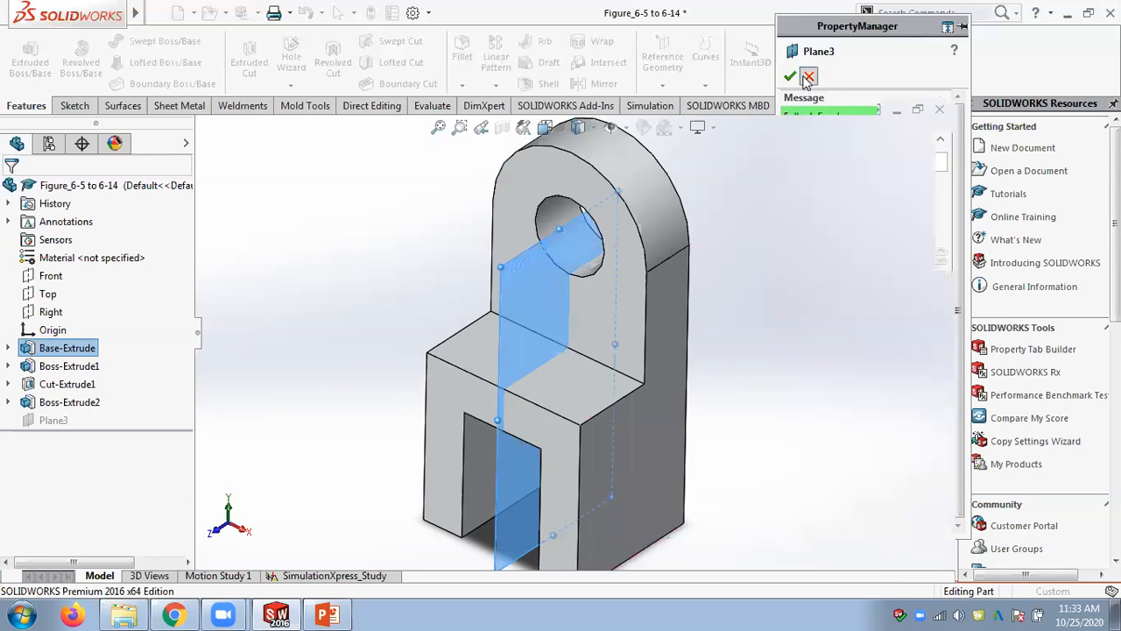
Switch to PowerPoint, review slide 7 on creating a plane at an angle, and return to SOLIDWORKS
{"action": "left_click", "coordinate": [327, 615]}
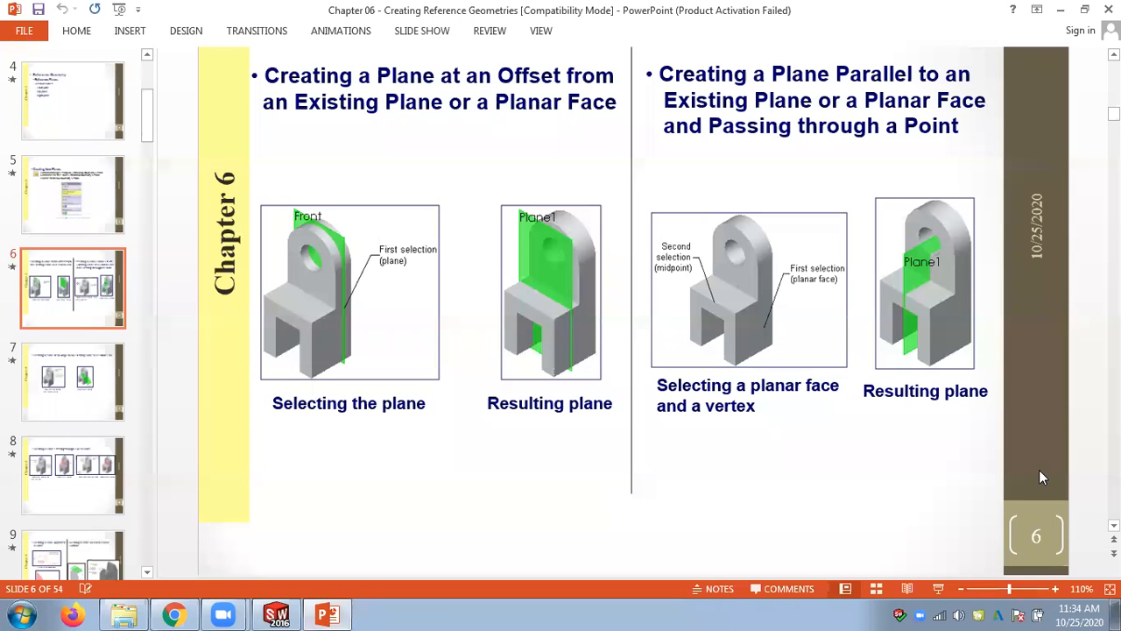
{"action": "scroll", "coordinate": [1041, 477], "scroll_direction": "down", "scroll_amount": 3}
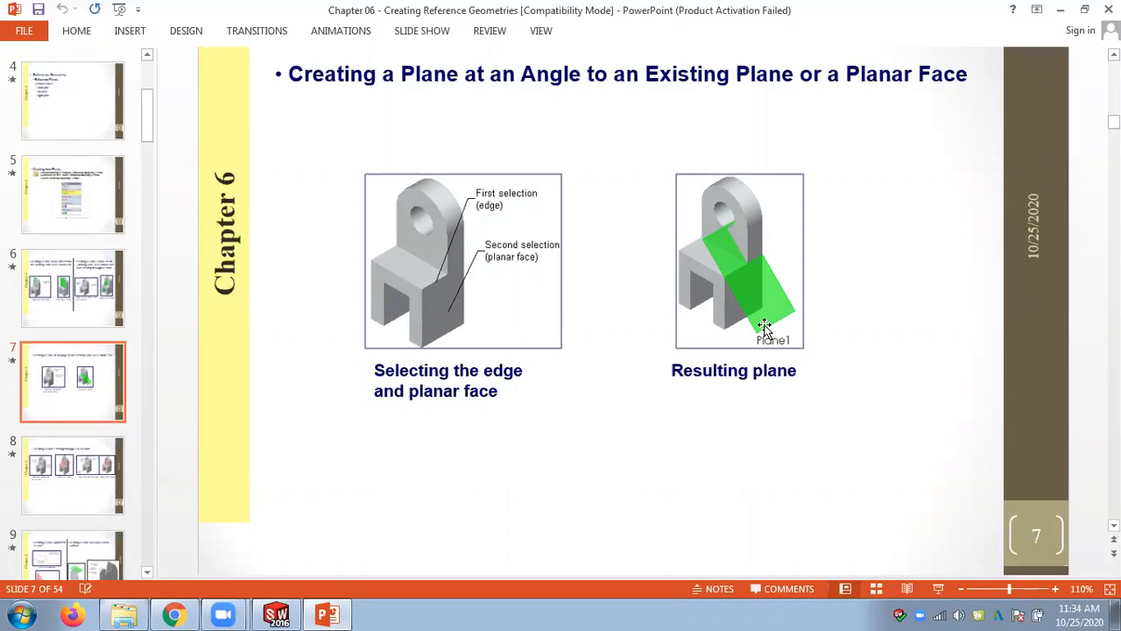
{"action": "left_click", "coordinate": [276, 615]}
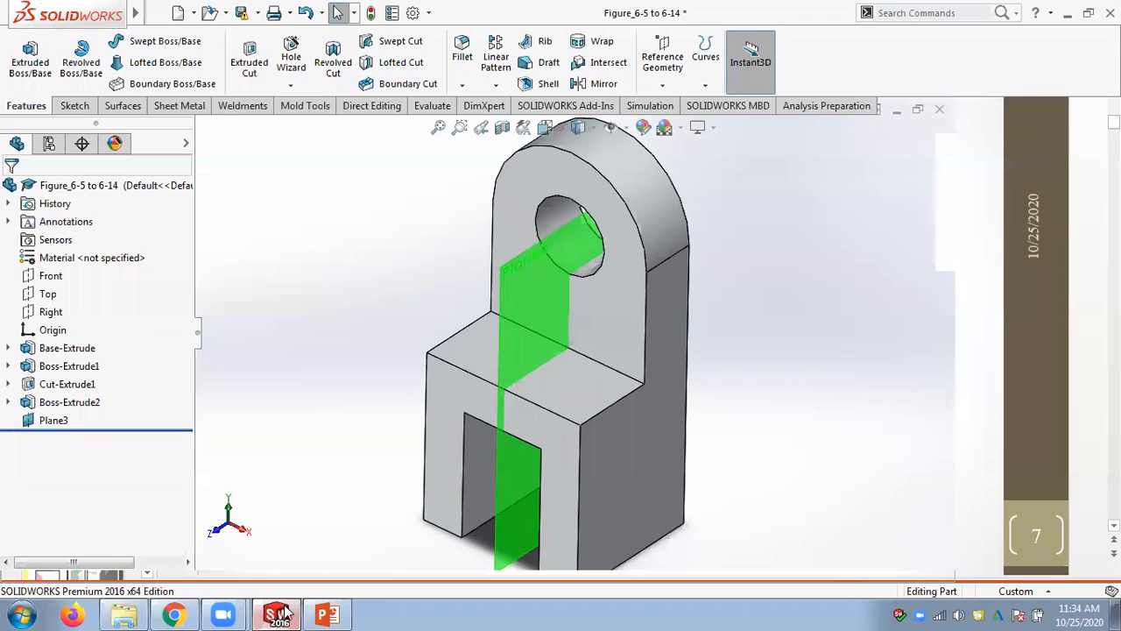
Start a new reference plane using the step's side edge as first reference and the adjoining planar side face as second
{"action": "left_click", "coordinate": [662, 83]}
{"action": "left_click", "coordinate": [670, 104]}
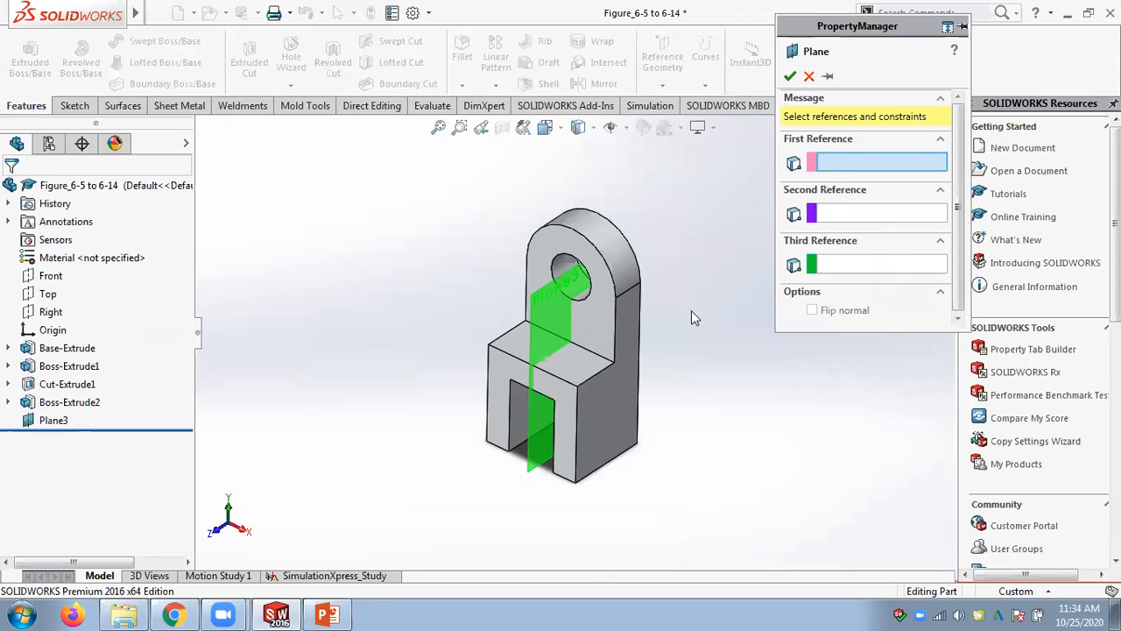
{"action": "scroll", "coordinate": [488, 366], "scroll_direction": "down", "scroll_amount": 5}
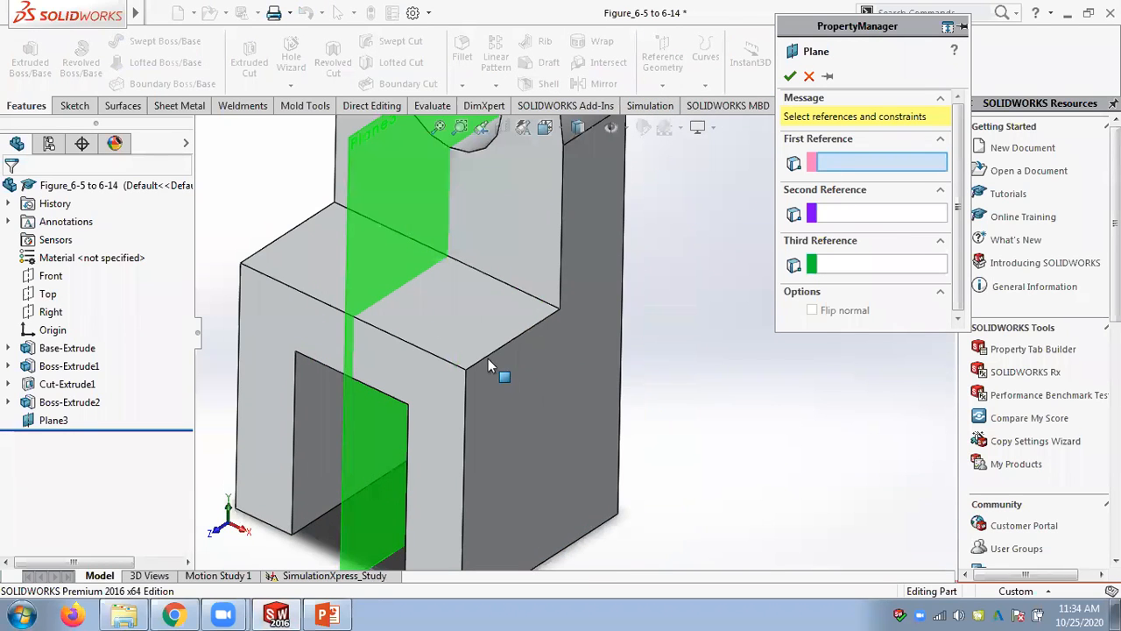
{"action": "left_click", "coordinate": [538, 322]}
{"action": "middle_click_drag", "start_coordinate": [539, 323], "coordinate": [537, 405]}
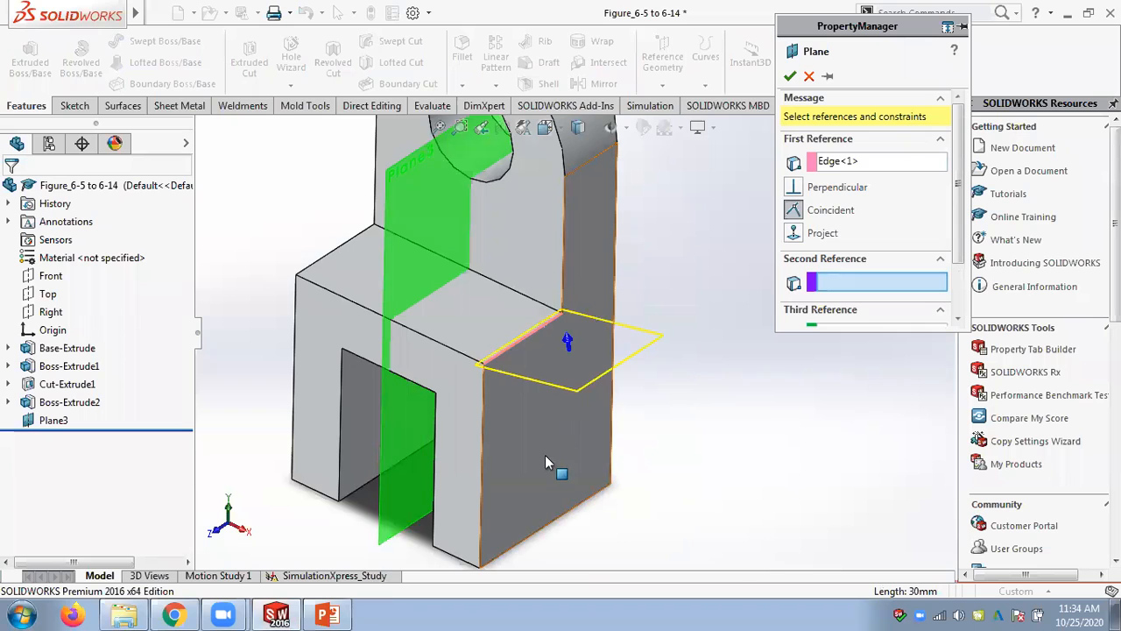
{"action": "scroll", "coordinate": [545, 455], "scroll_direction": "up", "scroll_amount": 1}
{"action": "scroll", "coordinate": [556, 412], "scroll_direction": "down", "scroll_amount": 1}
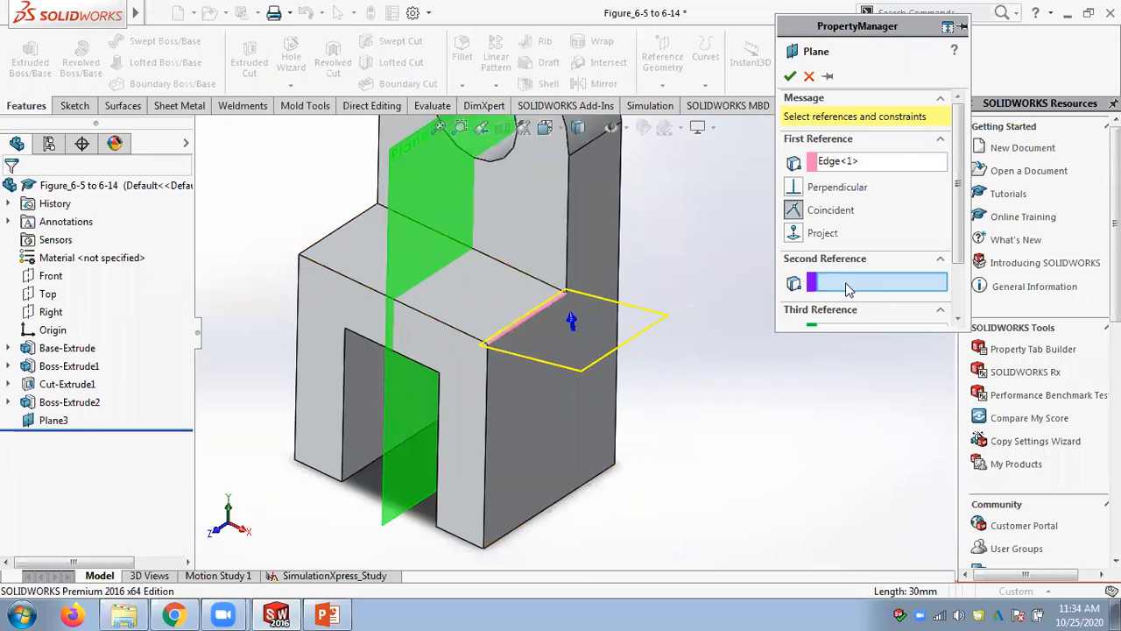
{"action": "left_click", "coordinate": [516, 462]}
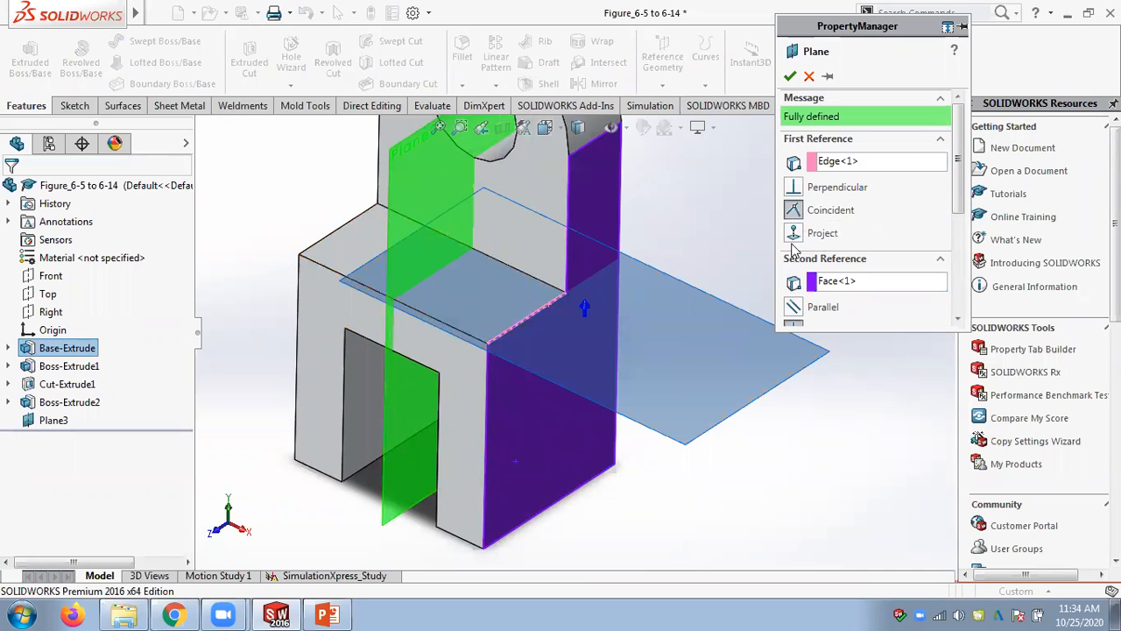
Set the new plane at an angle of 45 degrees to the side face
{"action": "scroll", "coordinate": [789, 233], "scroll_direction": "down", "scroll_amount": 3}
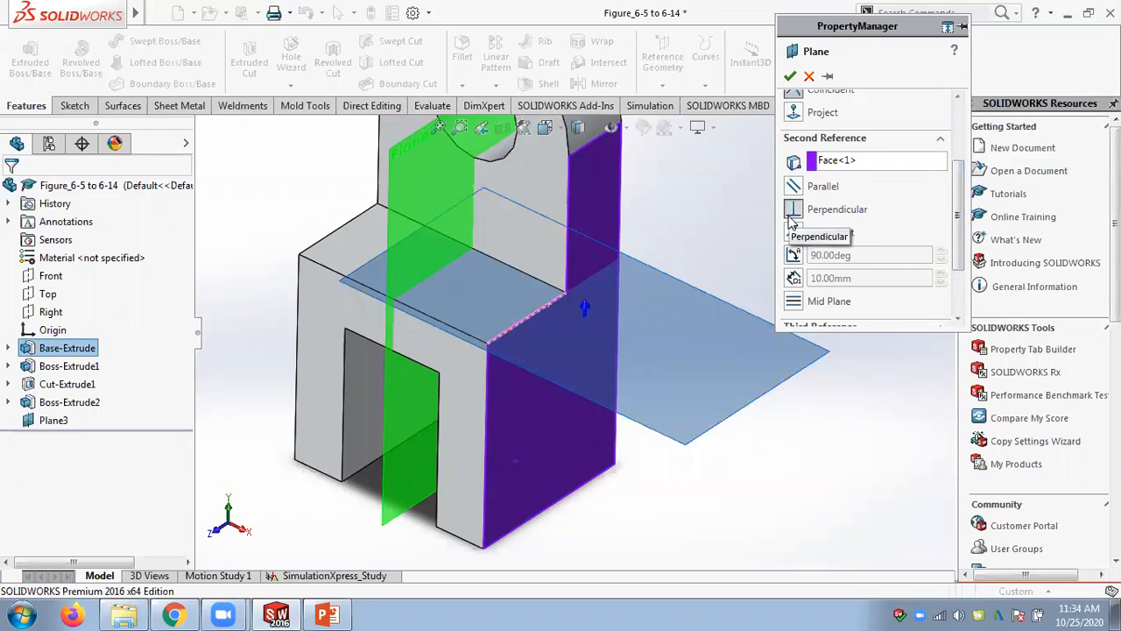
{"action": "left_click", "coordinate": [794, 256]}
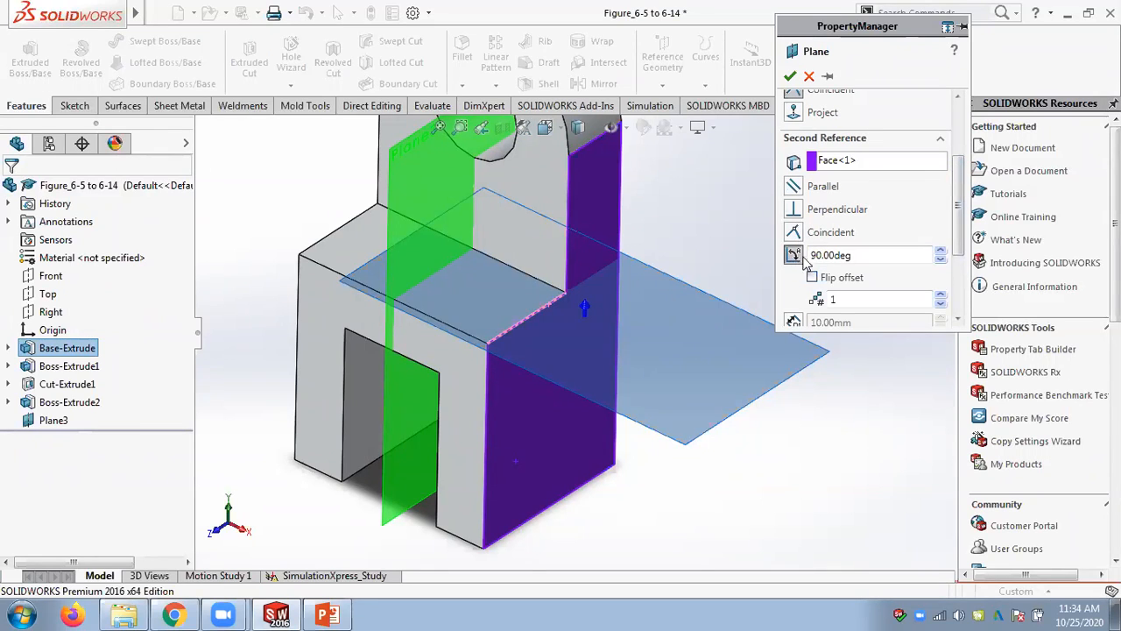
{"action": "double_click", "coordinate": [867, 255]}
{"action": "type", "text": "4"}
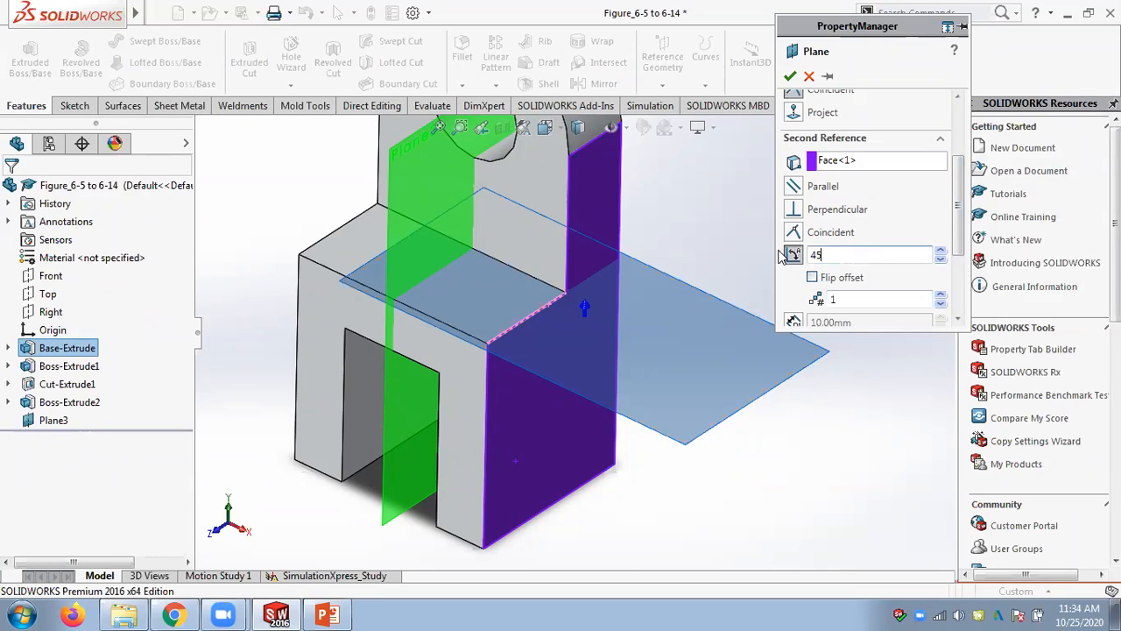
{"action": "type", "text": "5"}
{"action": "key", "text": "Return"}
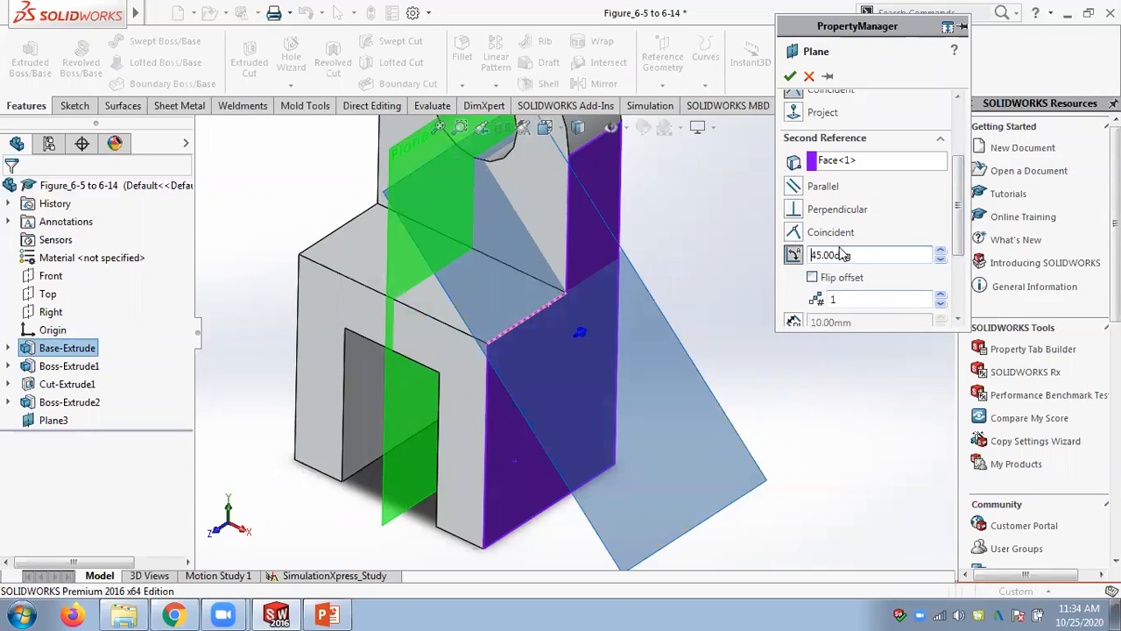
Try flipping the angled plane's offset and raising the number of planes to 4, and restore a single unflipped plane
{"action": "left_click", "coordinate": [812, 278]}
{"action": "left_click", "coordinate": [812, 278]}
{"action": "left_click", "coordinate": [940, 296]}
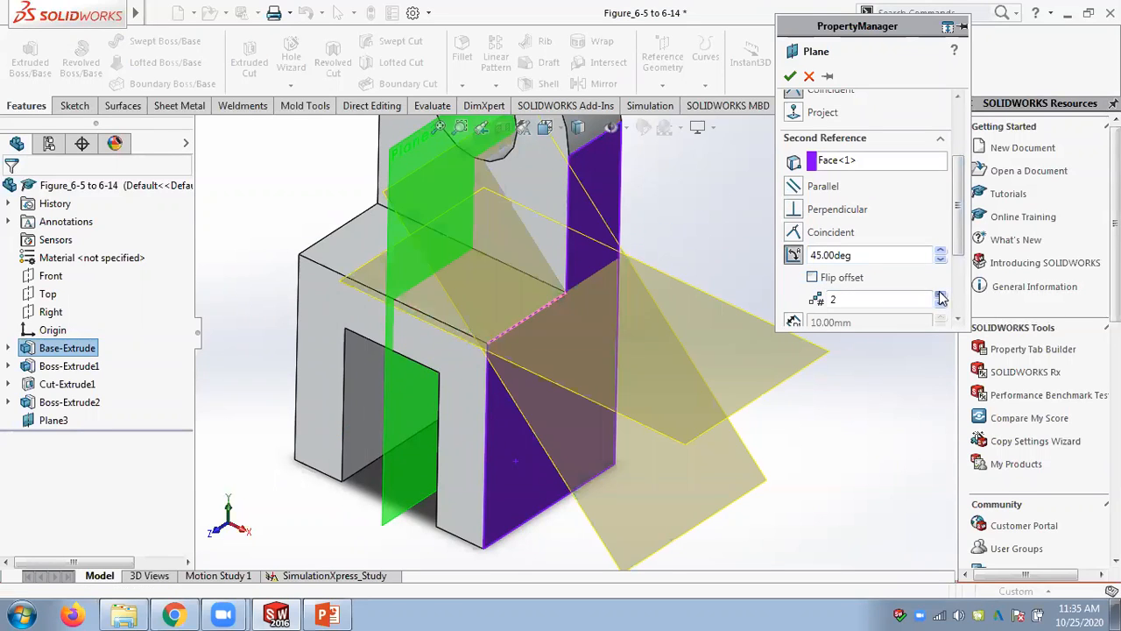
{"action": "double_click", "coordinate": [941, 296]}
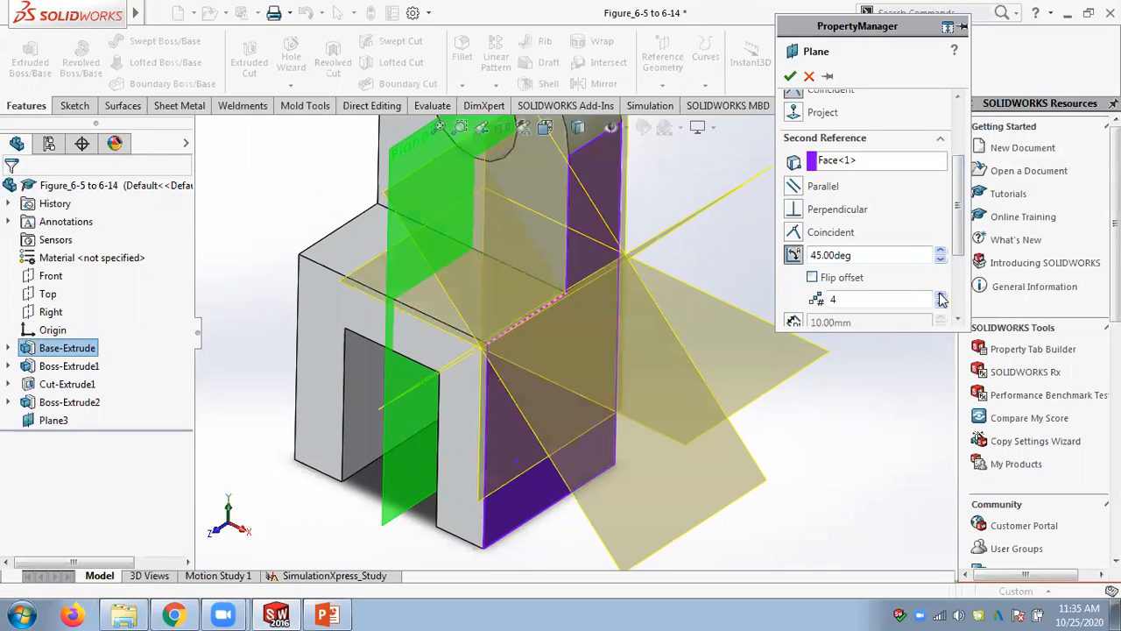
{"action": "double_click", "coordinate": [941, 305]}
{"action": "left_click", "coordinate": [941, 305]}
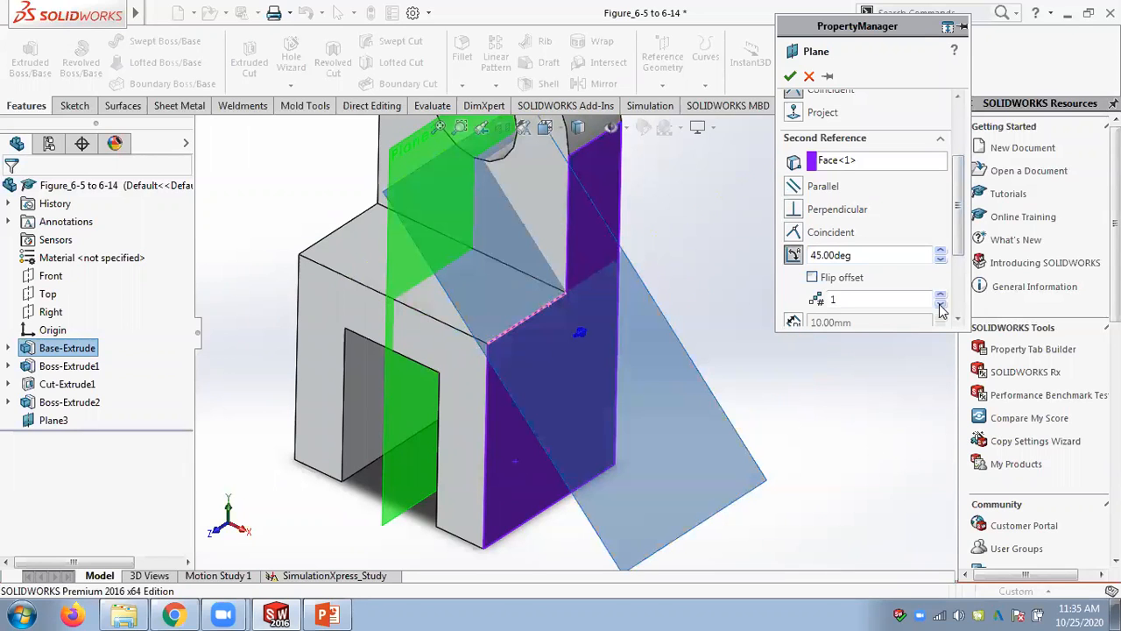
Check the edge, face and angle settings and create the 45-degree reference plane
{"action": "left_click_drag", "start_coordinate": [957, 245], "coordinate": [958, 185]}
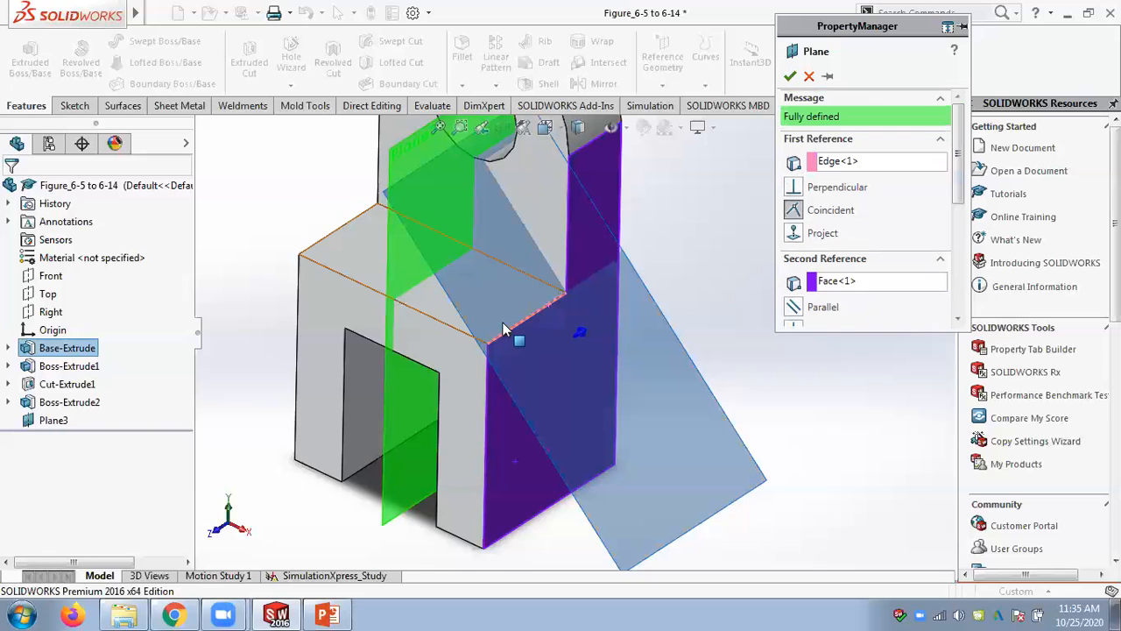
{"action": "left_click_drag", "start_coordinate": [958, 171], "coordinate": [959, 225]}
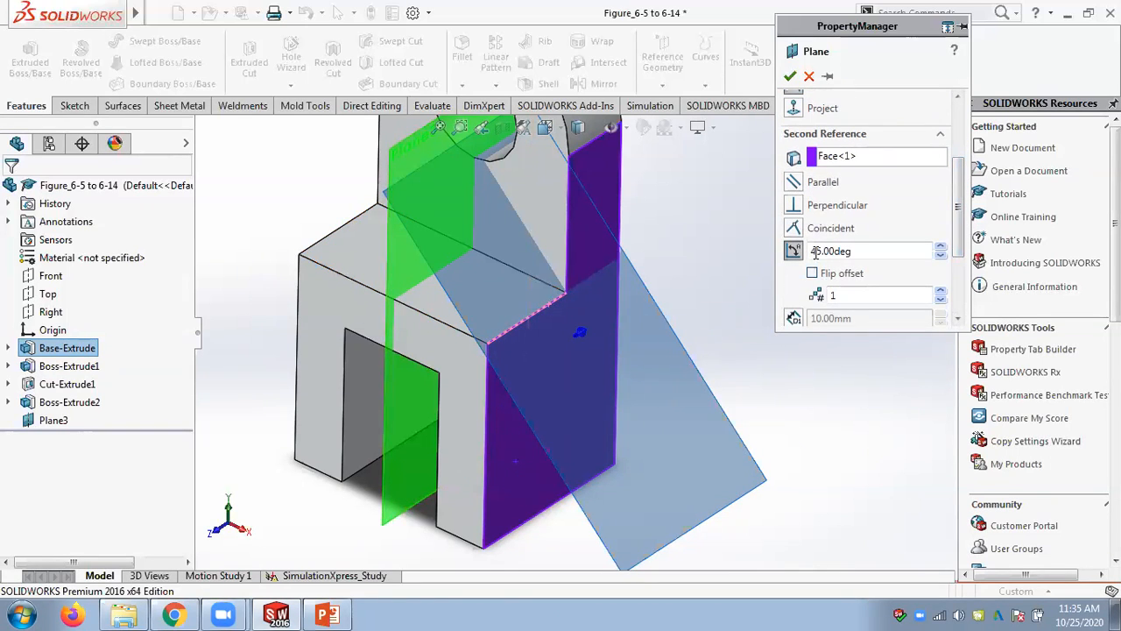
{"action": "left_click", "coordinate": [791, 76]}
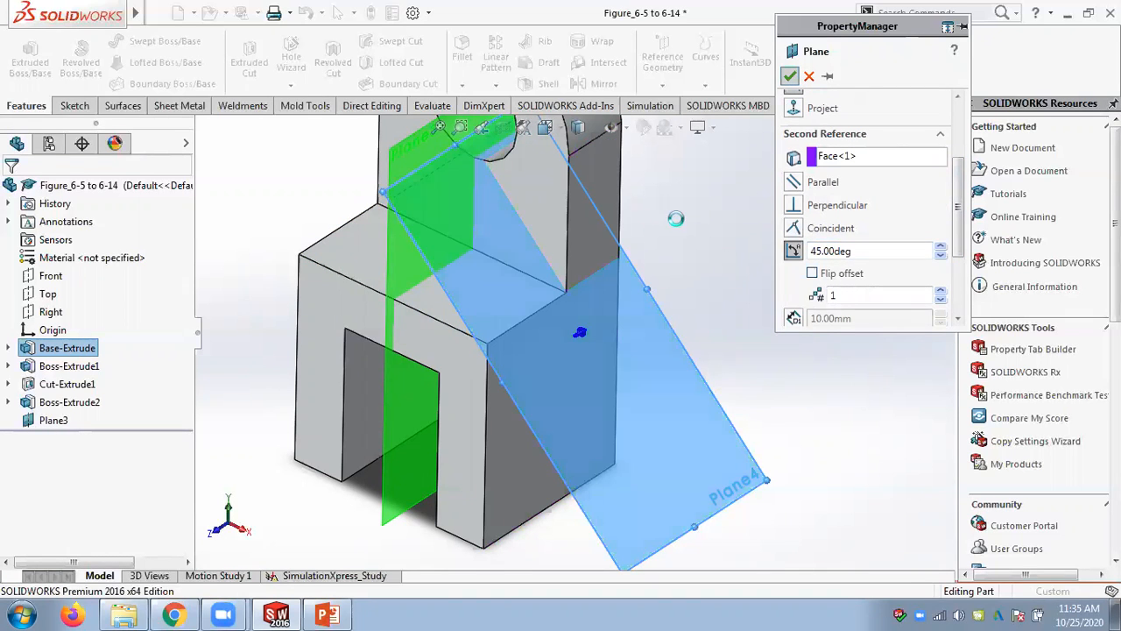
Delete the plane parallel to the side face that passes through the step's midpoint
{"action": "middle_click_drag", "start_coordinate": [731, 259], "coordinate": [753, 232]}
{"action": "right_click", "coordinate": [53, 421]}
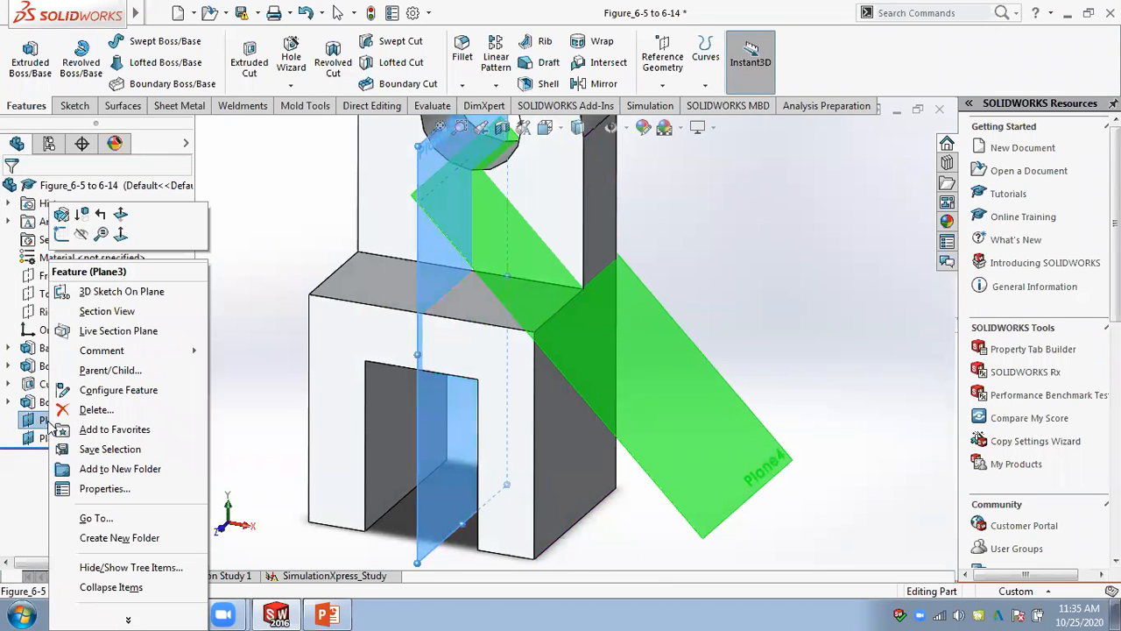
{"action": "left_click", "coordinate": [91, 411]}
{"action": "left_click", "coordinate": [523, 221]}
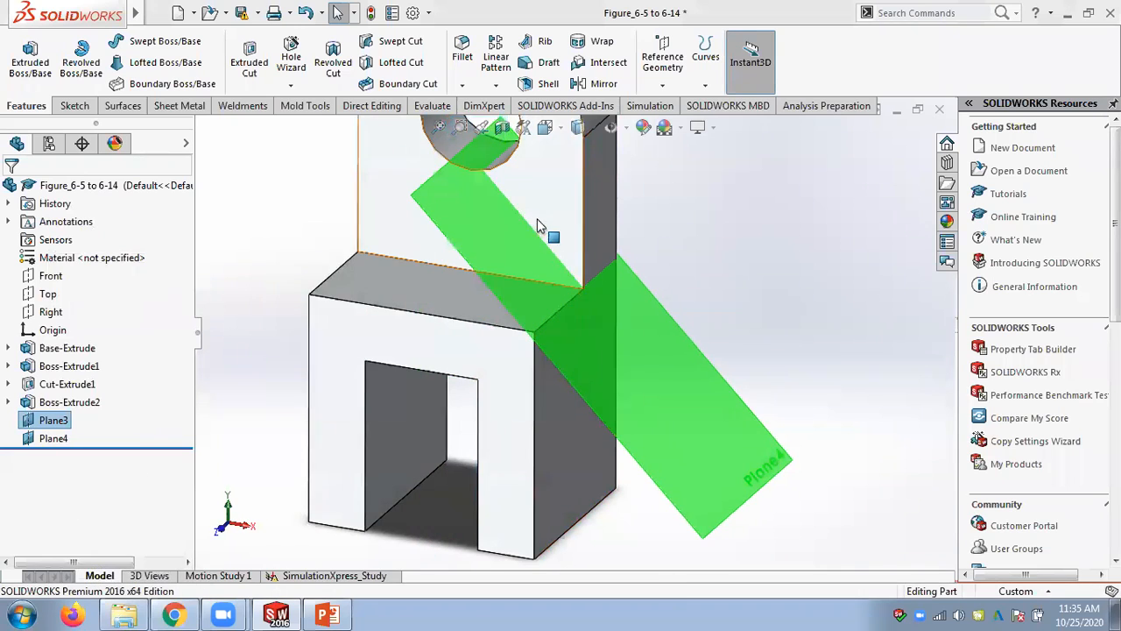
Start a sketch on the bracket's planar side face behind the angled plane
{"action": "scroll", "coordinate": [671, 474], "scroll_direction": "up", "scroll_amount": 3}
{"action": "middle_click_drag", "start_coordinate": [647, 452], "coordinate": [588, 327]}
{"action": "scroll", "coordinate": [591, 500], "scroll_direction": "down", "scroll_amount": 3}
{"action": "left_click", "coordinate": [588, 326]}
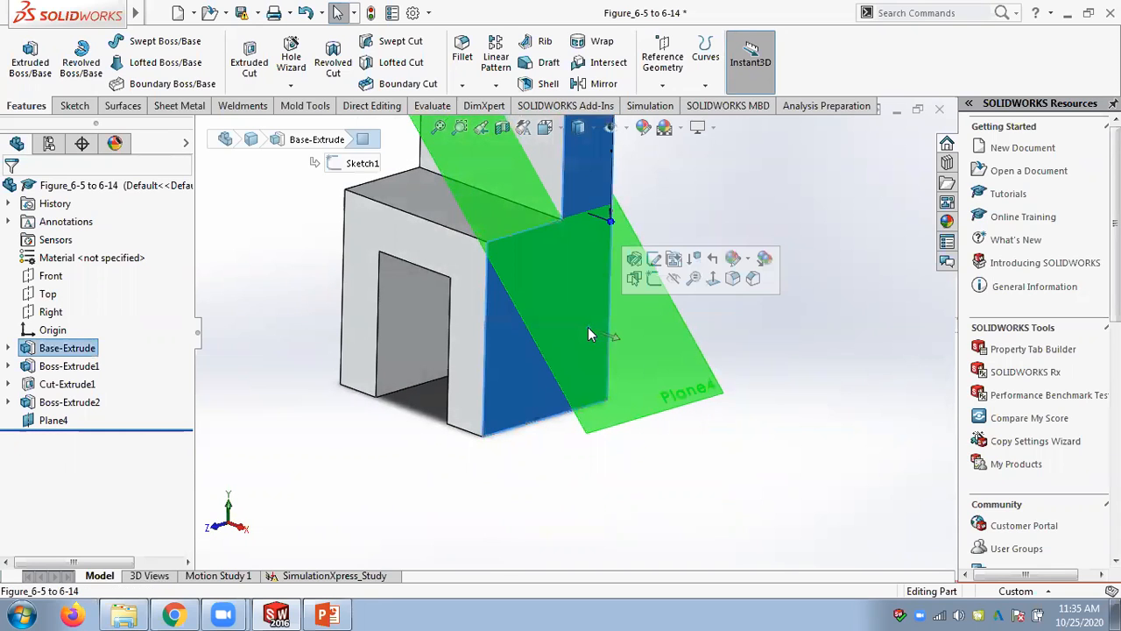
{"action": "left_click", "coordinate": [659, 282]}
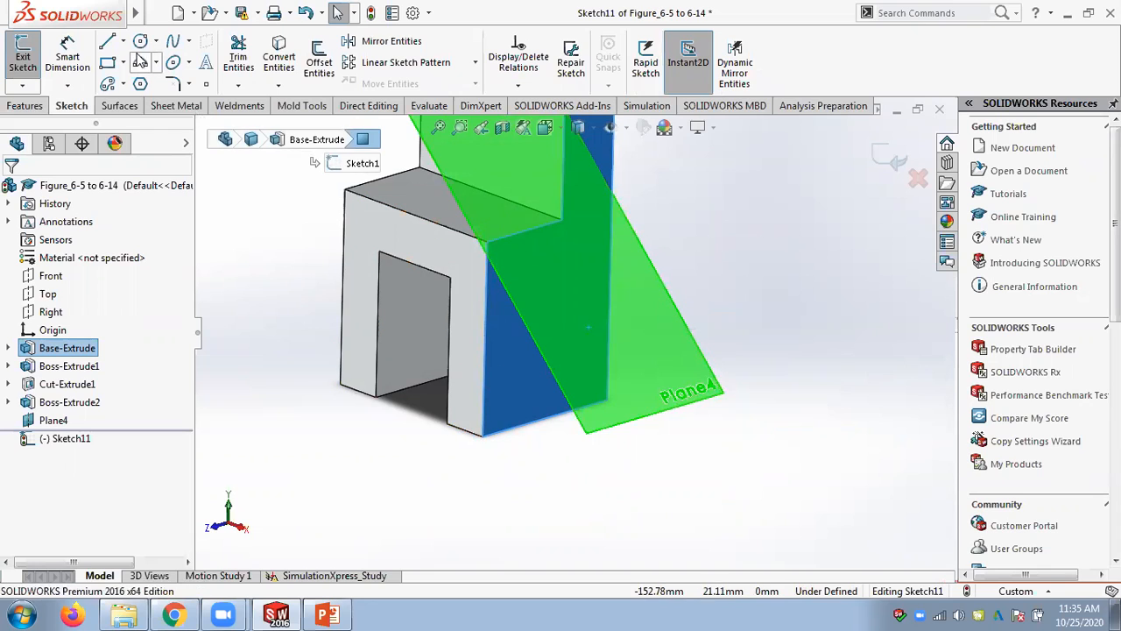
{"action": "left_click", "coordinate": [141, 41]}
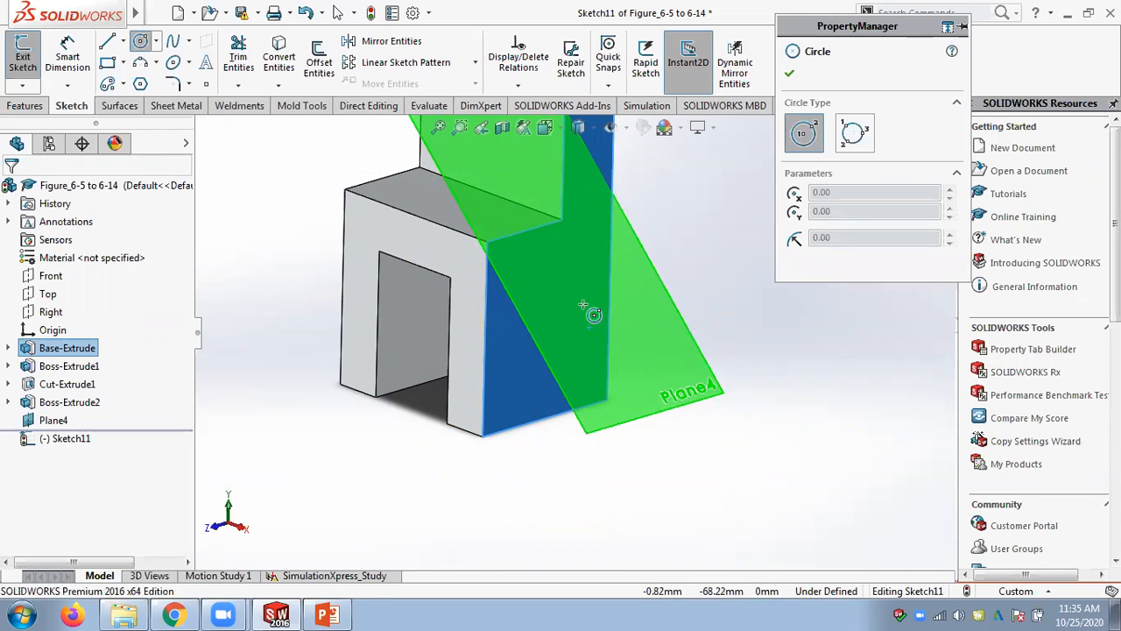
{"action": "left_click", "coordinate": [586, 302]}
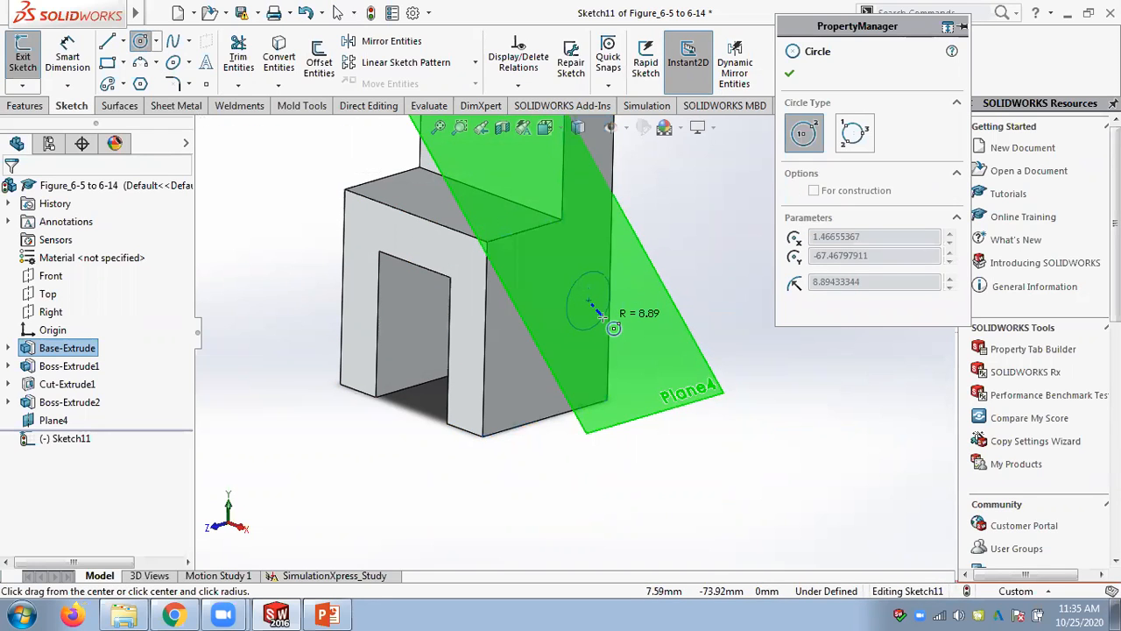
{"action": "key", "text": "Escape"}
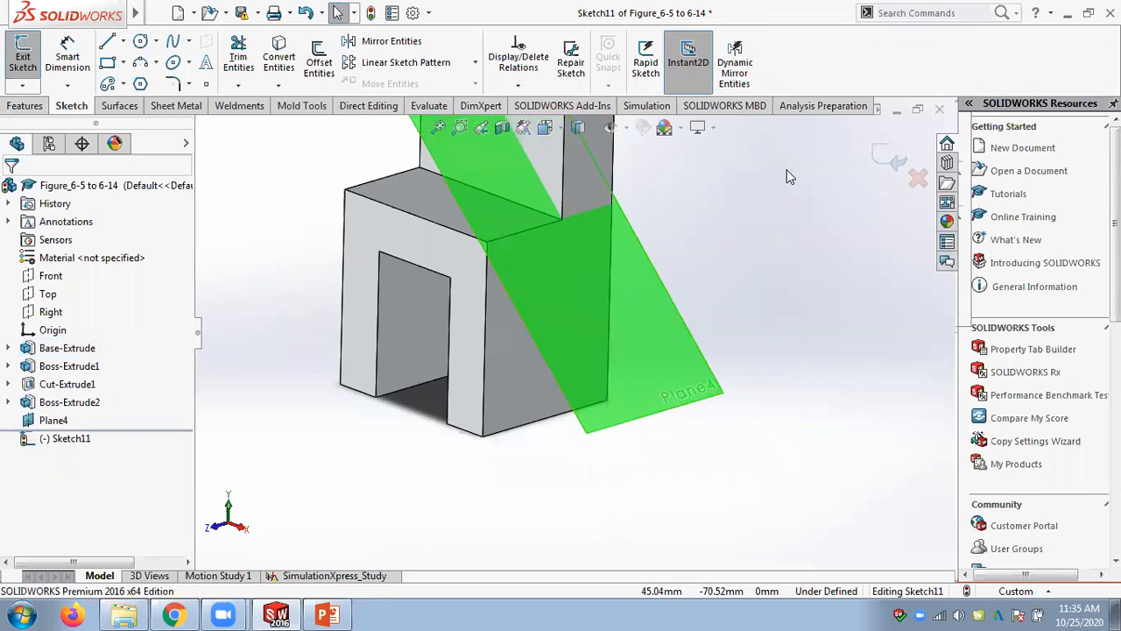
Leave the empty side-face sketch and start a new sketch on the angled reference plane
{"action": "middle_click_drag", "start_coordinate": [730, 243], "coordinate": [764, 249]}
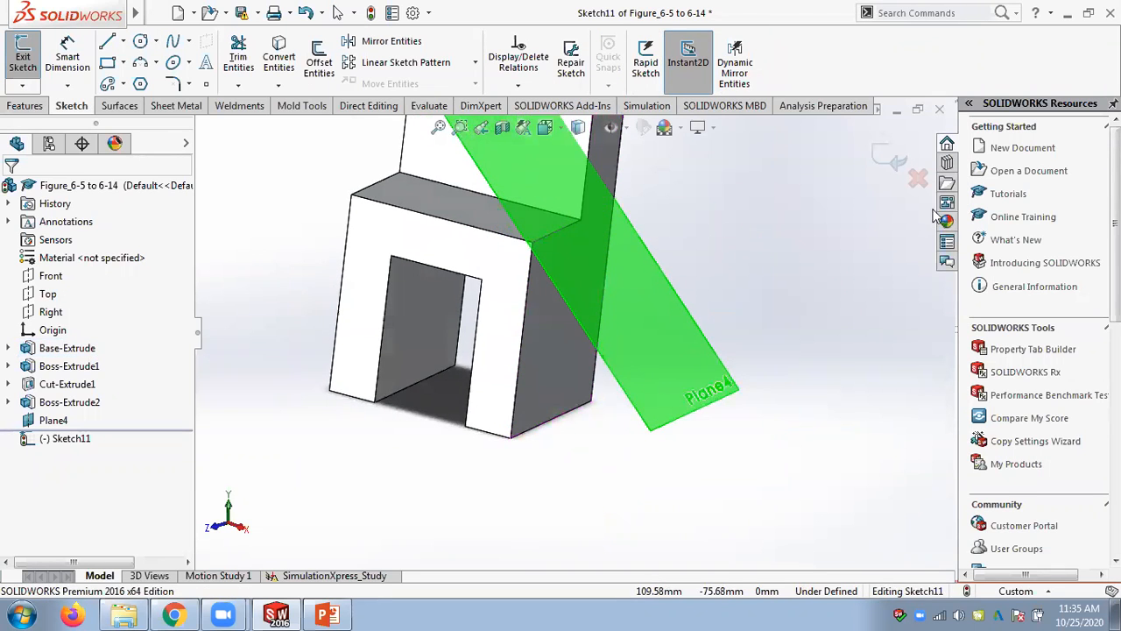
{"action": "left_click", "coordinate": [889, 165]}
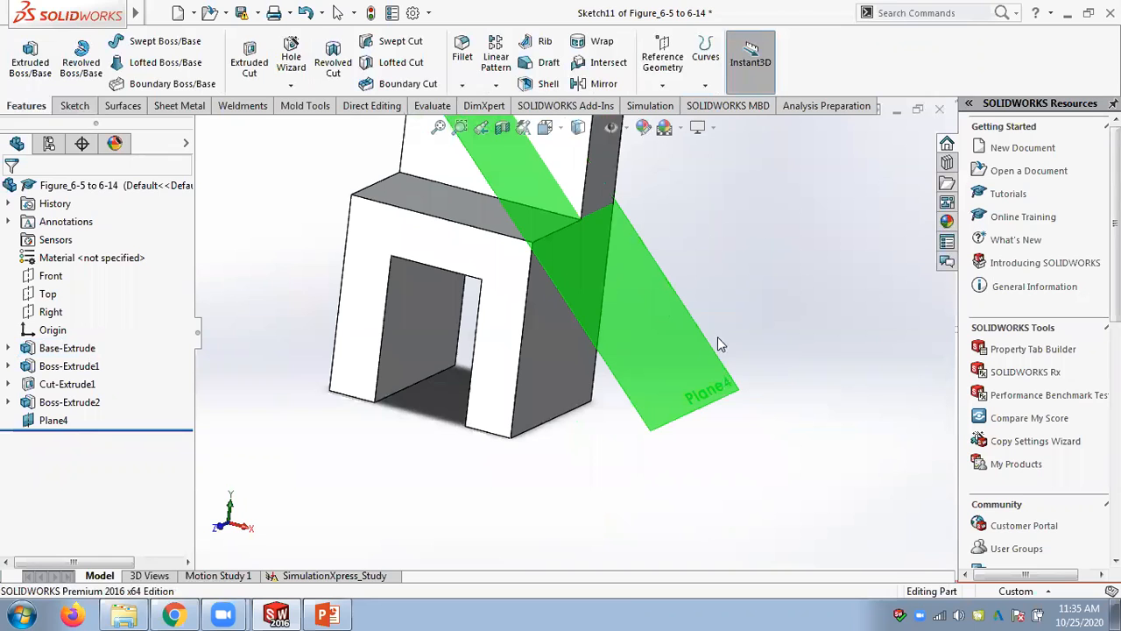
{"action": "left_click", "coordinate": [702, 355]}
{"action": "left_click", "coordinate": [782, 279]}
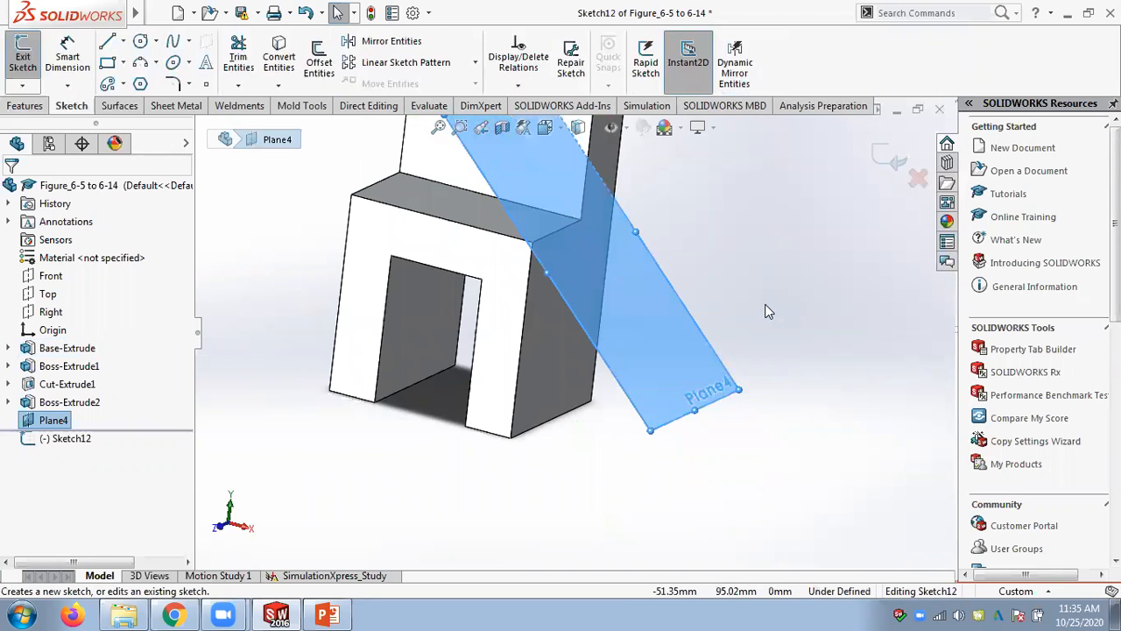
Sketch a circle about 13 mm in diameter on the angled plane, beside the bracket's side face
{"action": "left_click", "coordinate": [141, 41]}
{"action": "left_click_drag", "start_coordinate": [625, 305], "coordinate": [640, 318]}
{"action": "middle_click_drag", "start_coordinate": [706, 435], "coordinate": [675, 352]}
{"action": "left_click", "coordinate": [789, 74]}
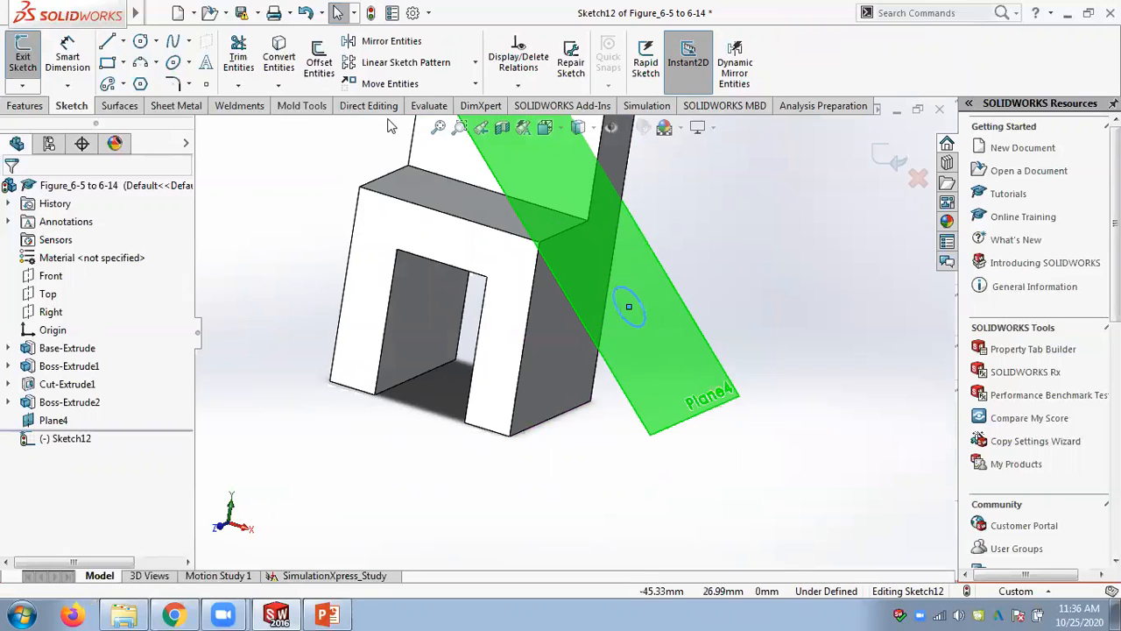
Start a boss extrusion of the circle and reverse its direction toward the bracket
{"action": "left_click", "coordinate": [26, 106]}
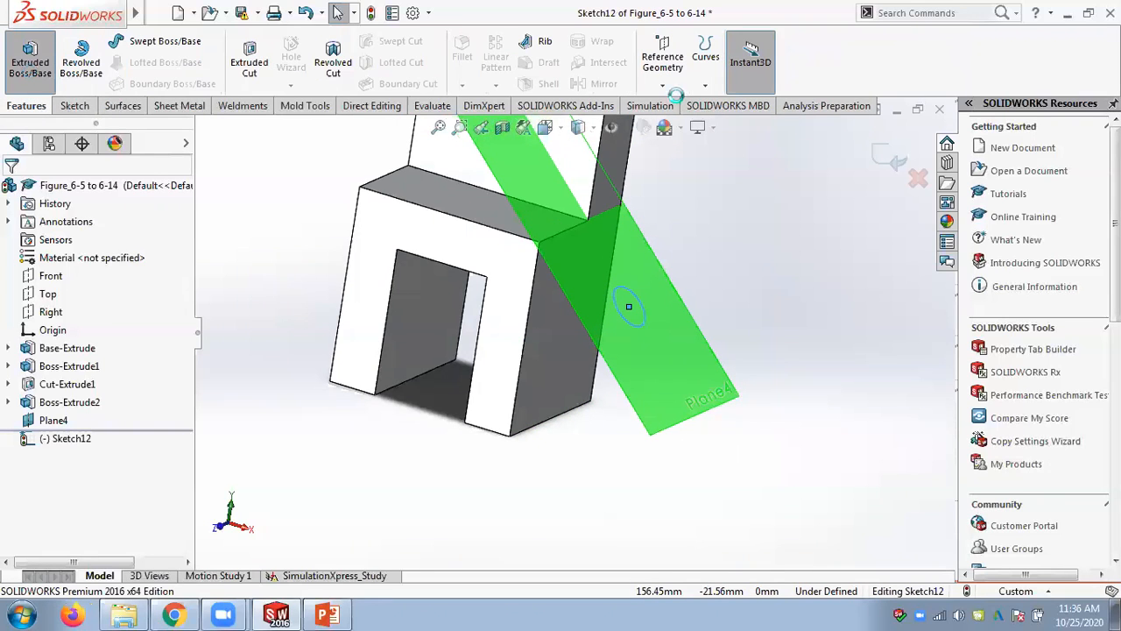
{"action": "left_click", "coordinate": [30, 61]}
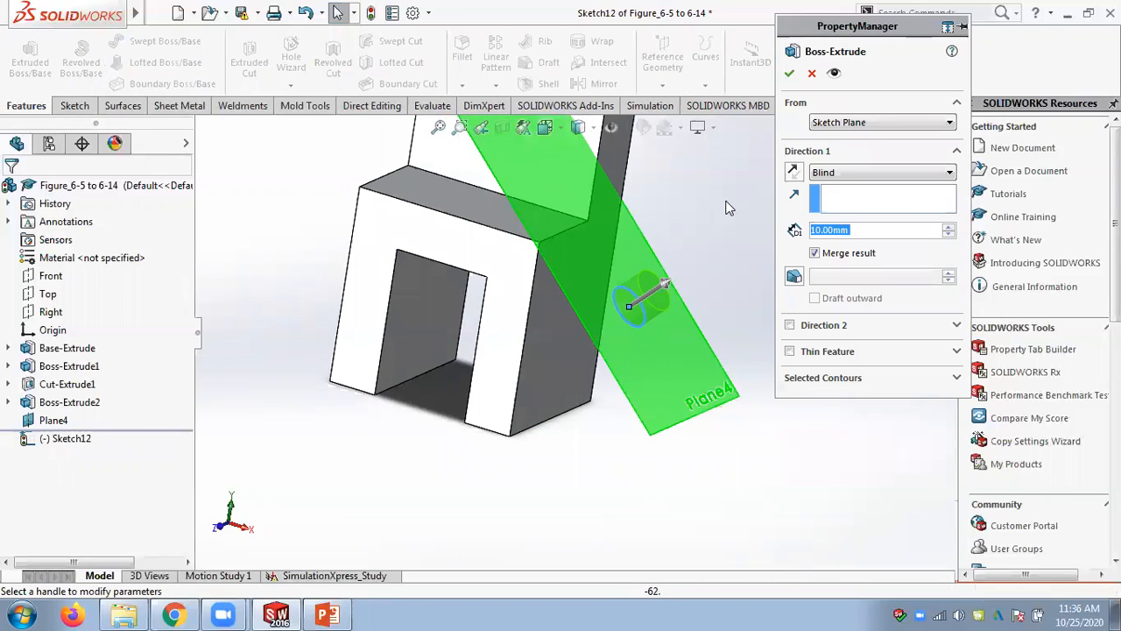
{"action": "middle_click_drag", "start_coordinate": [663, 374], "coordinate": [701, 346]}
{"action": "scroll", "coordinate": [635, 323], "scroll_direction": "down", "scroll_amount": 3}
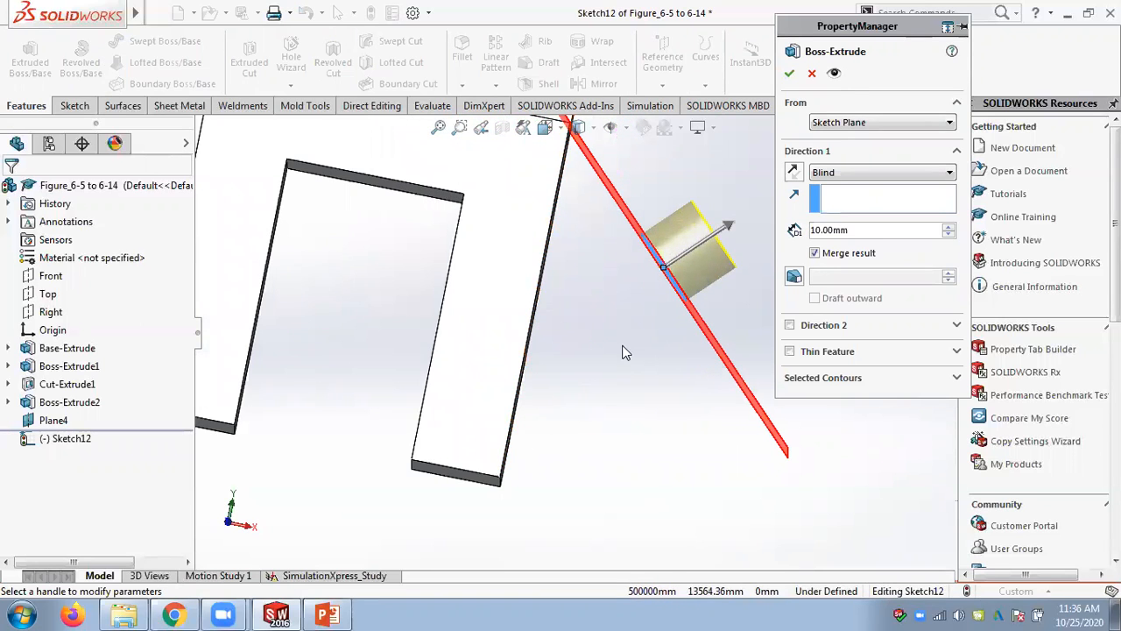
{"action": "middle_click_drag", "start_coordinate": [541, 362], "coordinate": [593, 364]}
{"action": "scroll", "coordinate": [592, 362], "scroll_direction": "up", "scroll_amount": 2}
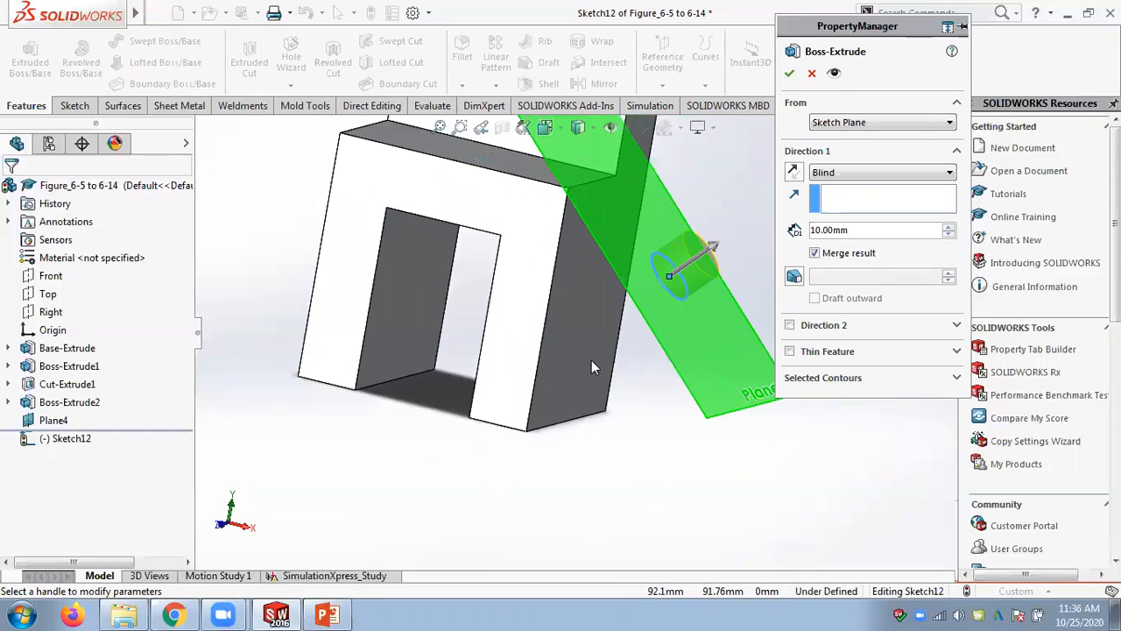
{"action": "left_click", "coordinate": [794, 172]}
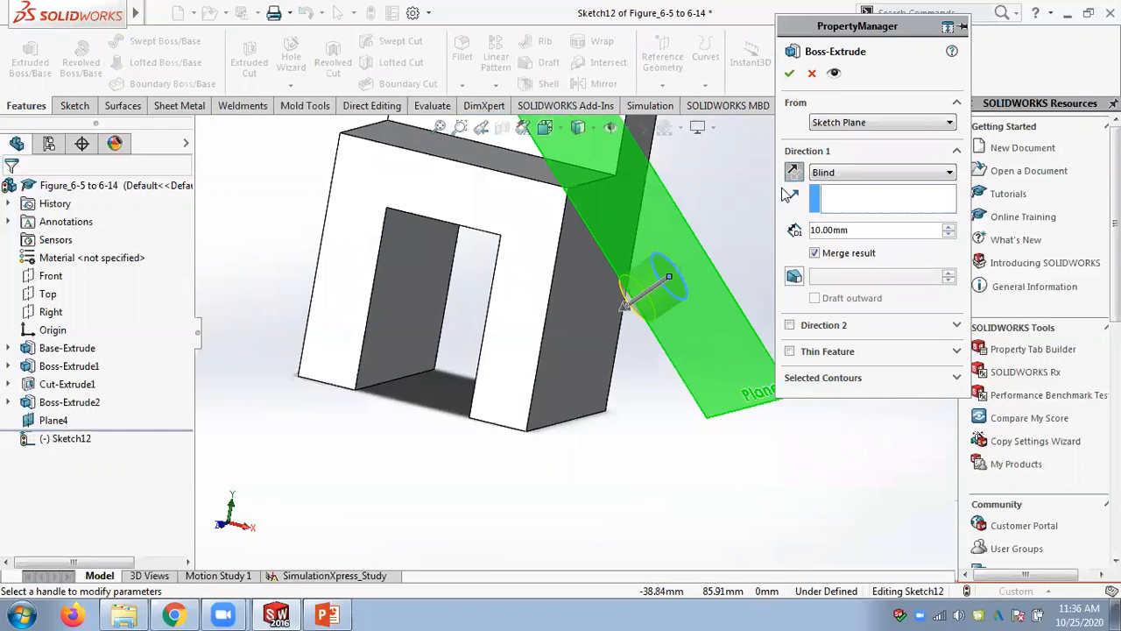
{"action": "middle_click_drag", "start_coordinate": [605, 322], "coordinate": [617, 312]}
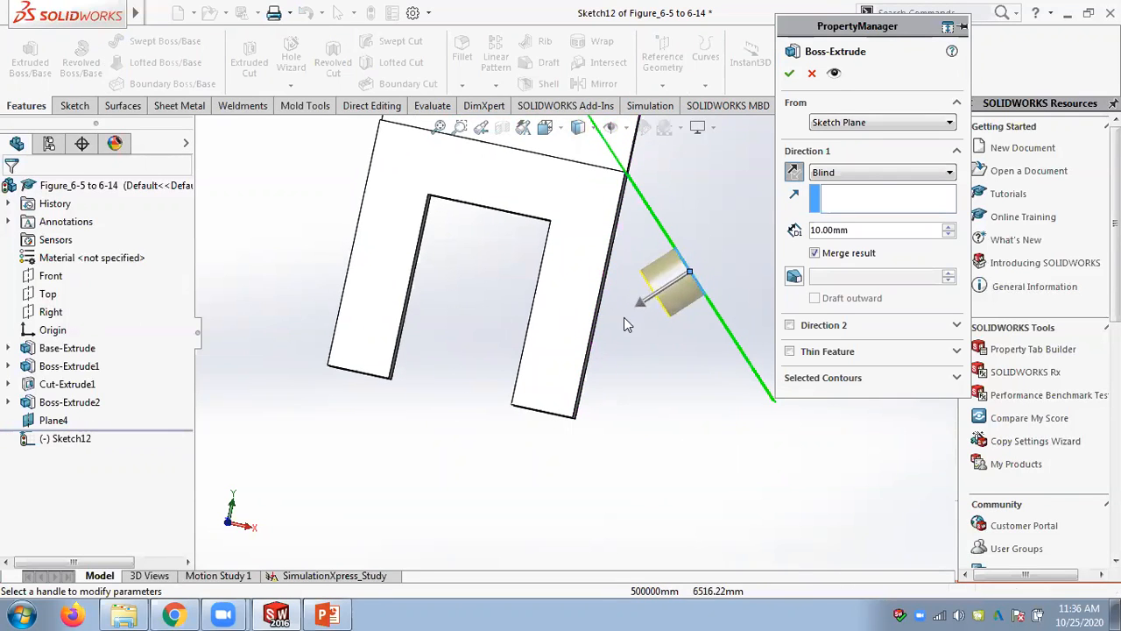
Try blind extrusion depths of 40 mm and 20 mm for the circle
{"action": "left_click", "coordinate": [949, 226]}
{"action": "left_click", "coordinate": [950, 226]}
{"action": "left_click", "coordinate": [950, 227]}
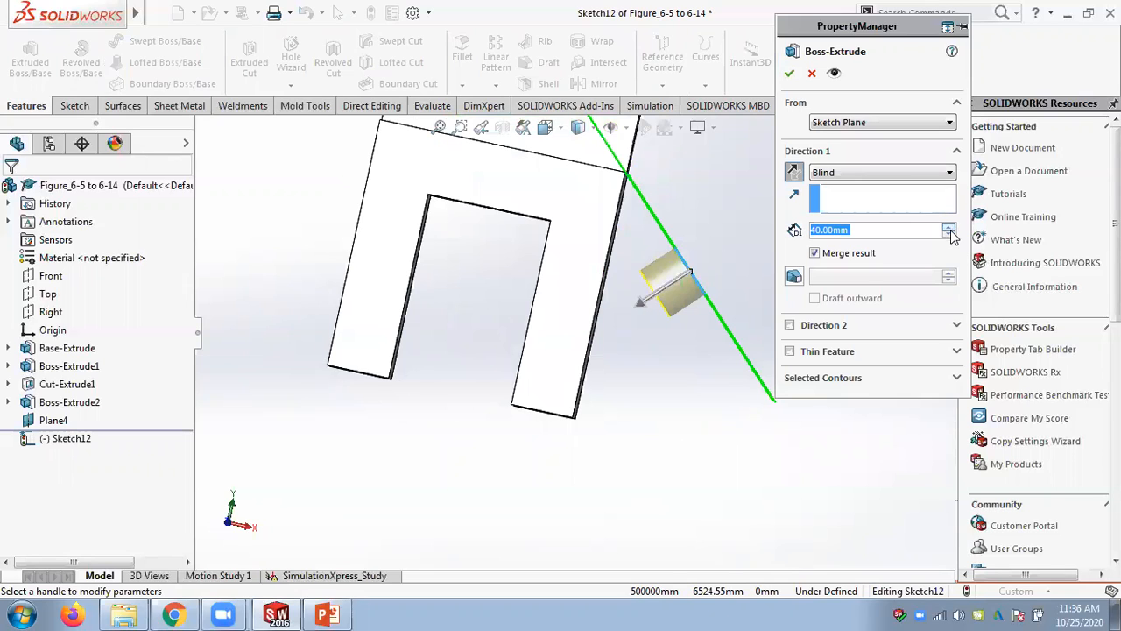
{"action": "left_click", "coordinate": [949, 236]}
{"action": "left_click", "coordinate": [949, 236]}
{"action": "left_click", "coordinate": [949, 236]}
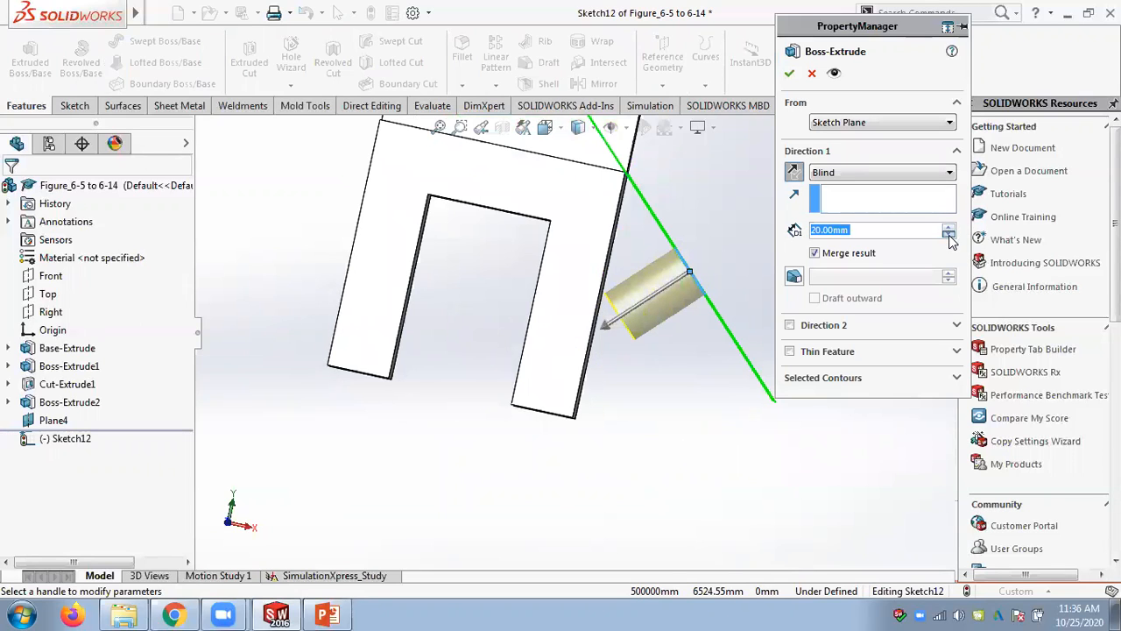
Try the Up To Surface end condition with the bracket's side face as the extrusion's limit
{"action": "middle_click_drag", "start_coordinate": [638, 379], "coordinate": [873, 220]}
{"action": "left_click", "coordinate": [864, 171]}
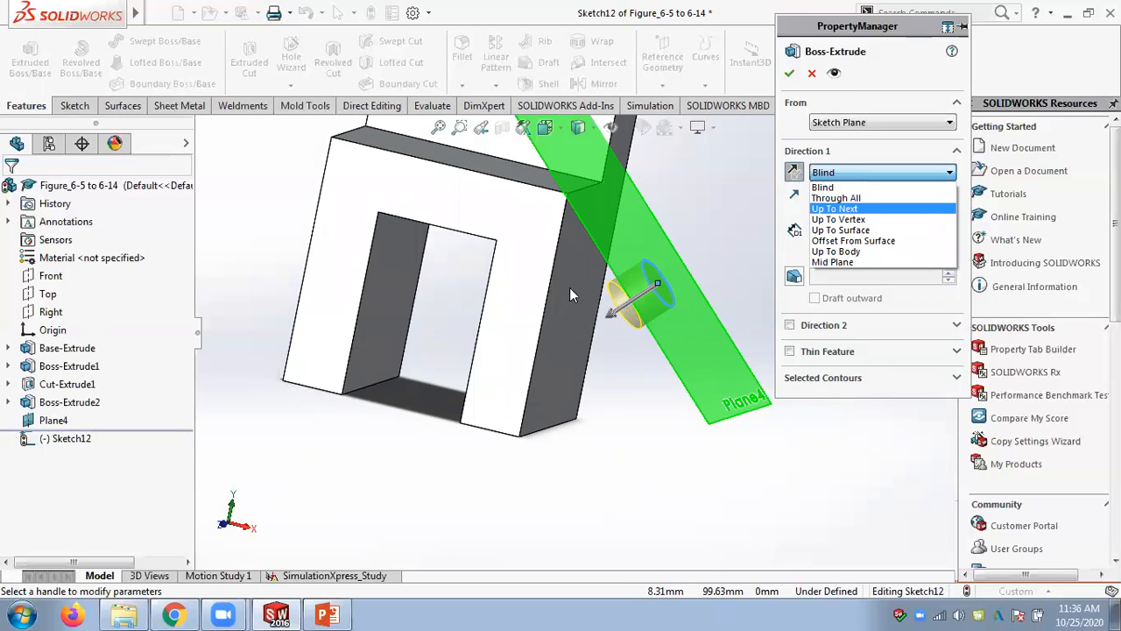
{"action": "left_click", "coordinate": [821, 231]}
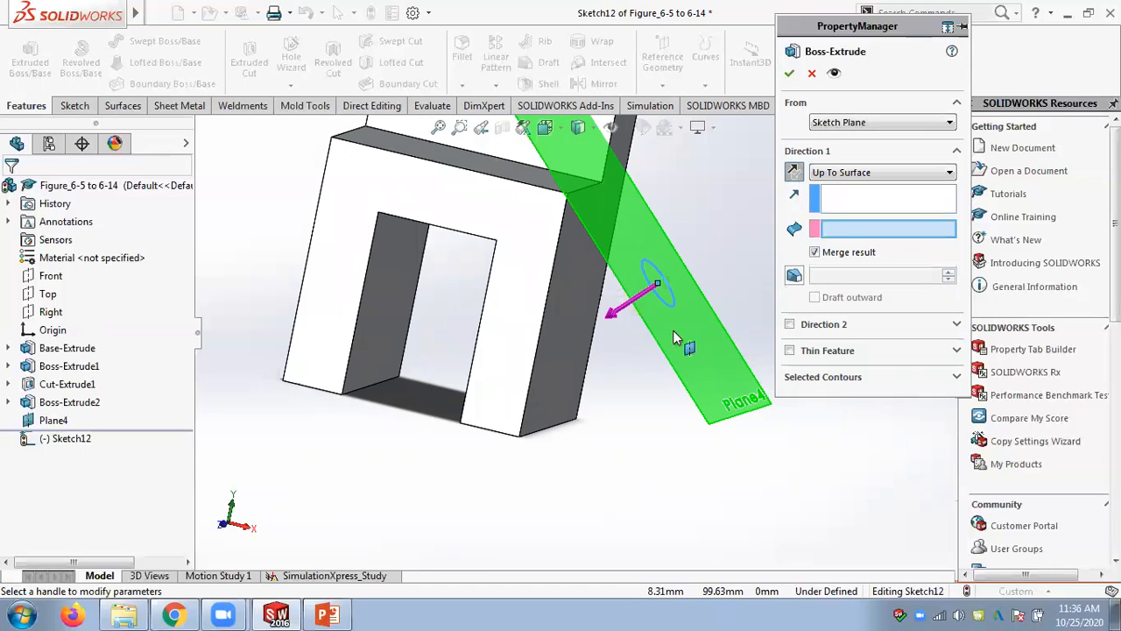
{"action": "left_click", "coordinate": [570, 353]}
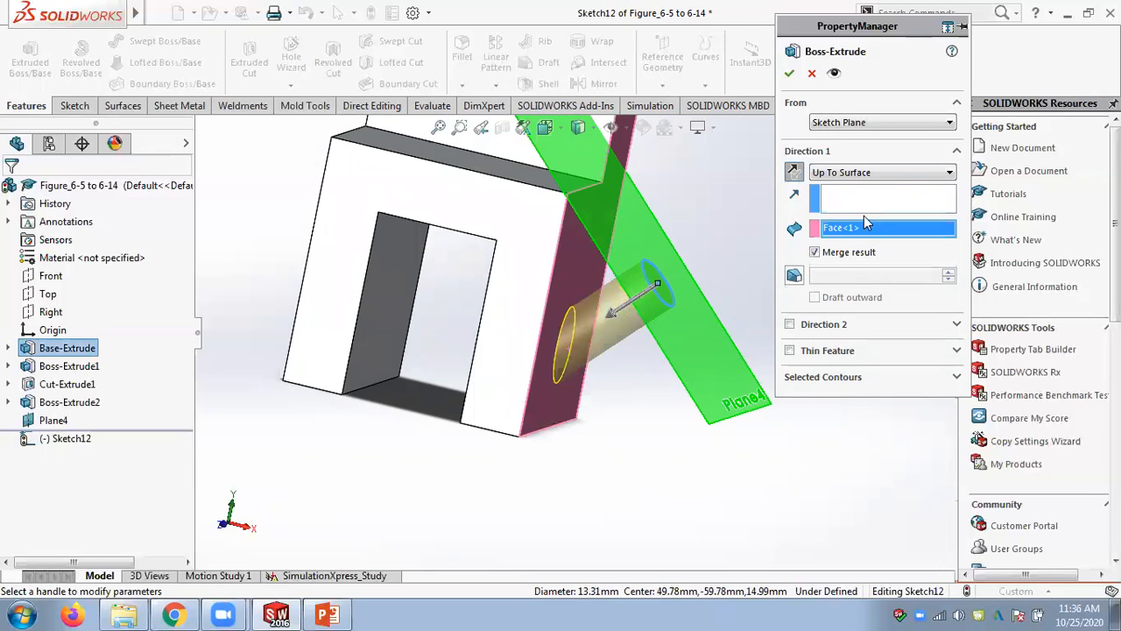
Try the Up To Next end condition for the circle's extrusion and cancel the feature
{"action": "left_click", "coordinate": [871, 175]}
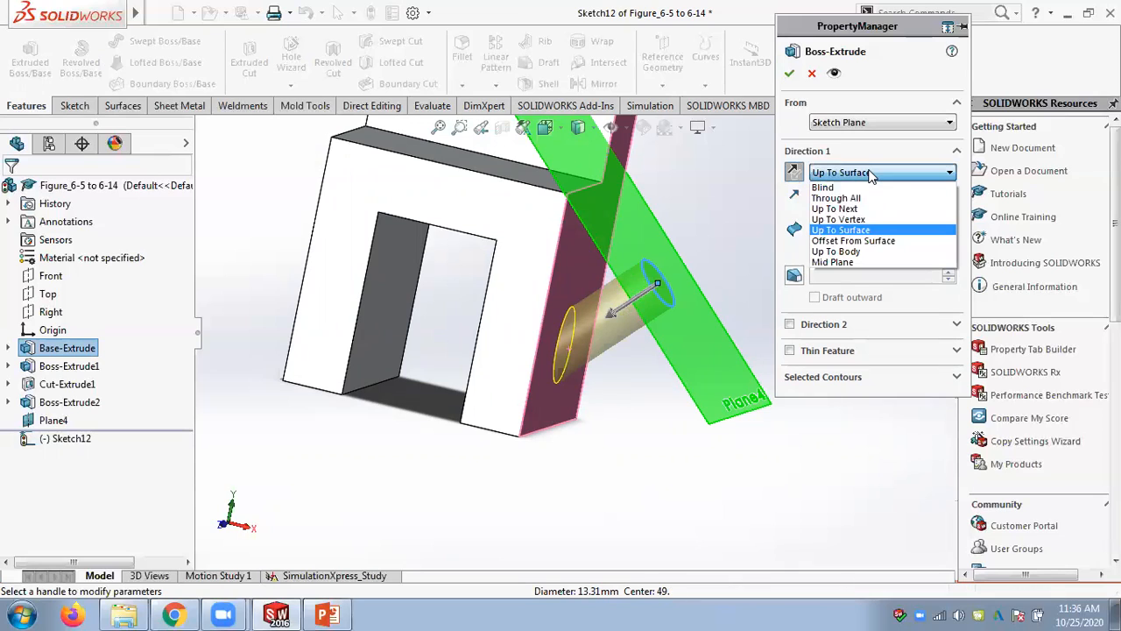
{"action": "left_click", "coordinate": [838, 209]}
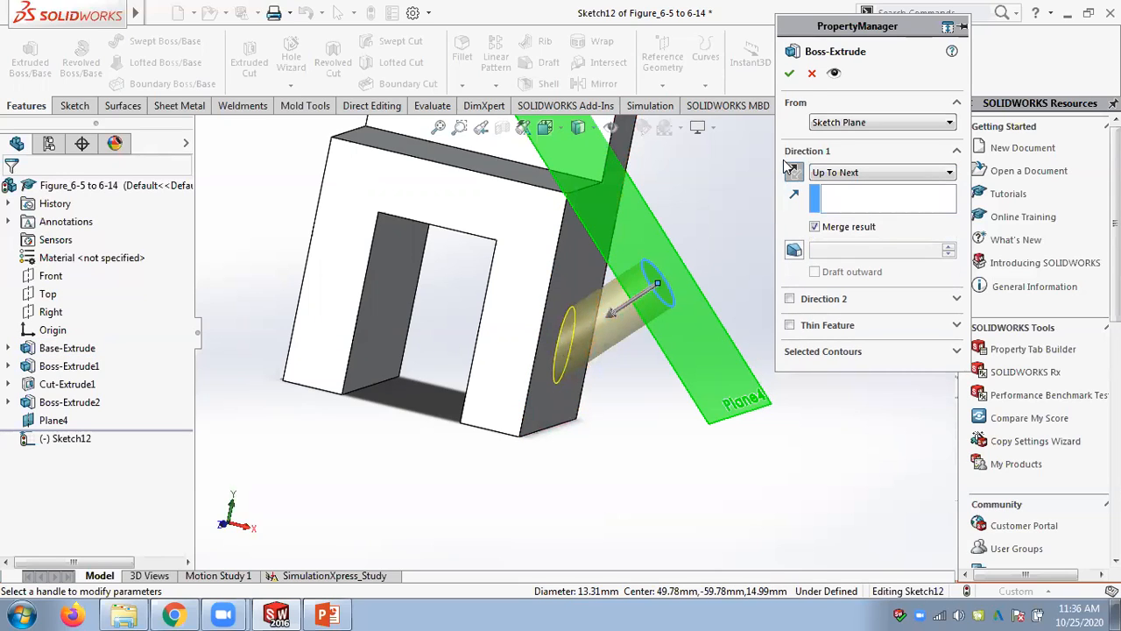
{"action": "key", "text": "Escape"}
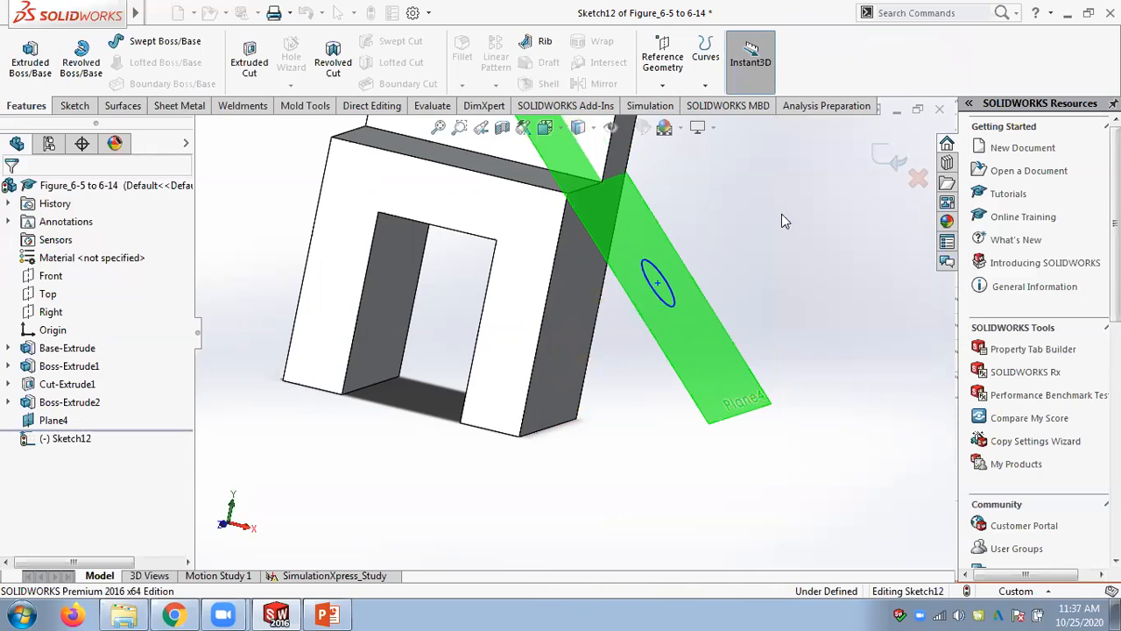
Exit the circle sketch on the angled plane, keeping it as a separate sketch
{"action": "left_click", "coordinate": [892, 168]}
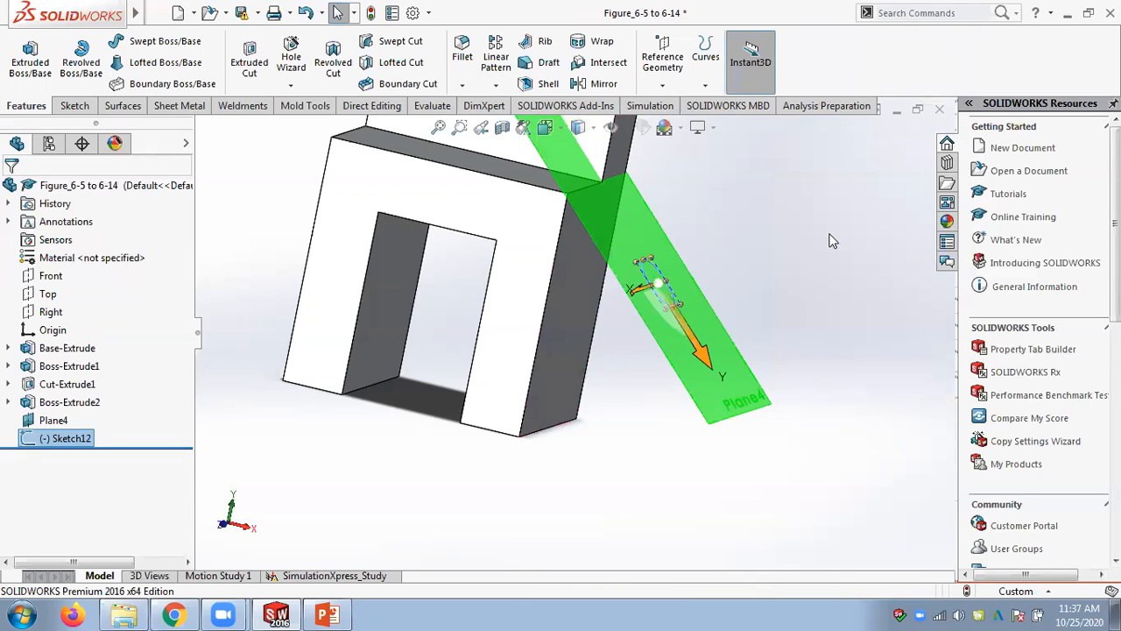
{"action": "left_click", "coordinate": [757, 256]}
{"action": "mouse_move", "coordinate": [757, 257]}
{"action": "middle_mouse_down"}
{"action": "mouse_move", "coordinate": [750, 270]}
{"action": "mouse_move", "coordinate": [784, 278]}
{"action": "mouse_move", "coordinate": [755, 284]}
{"action": "middle_mouse_up"}
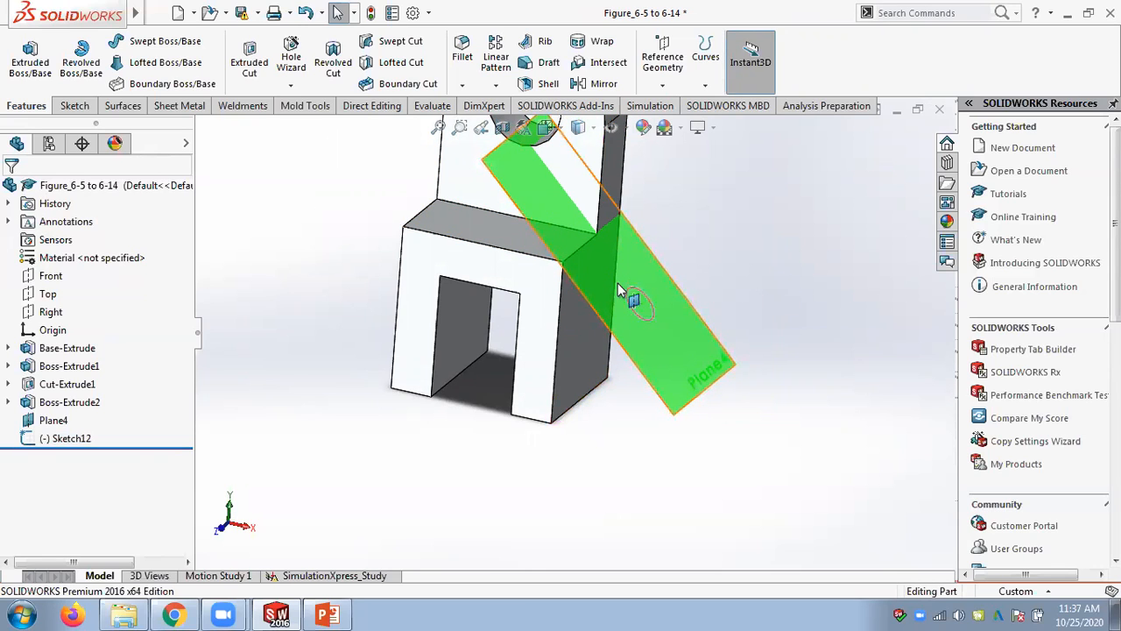
{"action": "scroll", "coordinate": [824, 278], "scroll_direction": "down", "scroll_amount": 3}
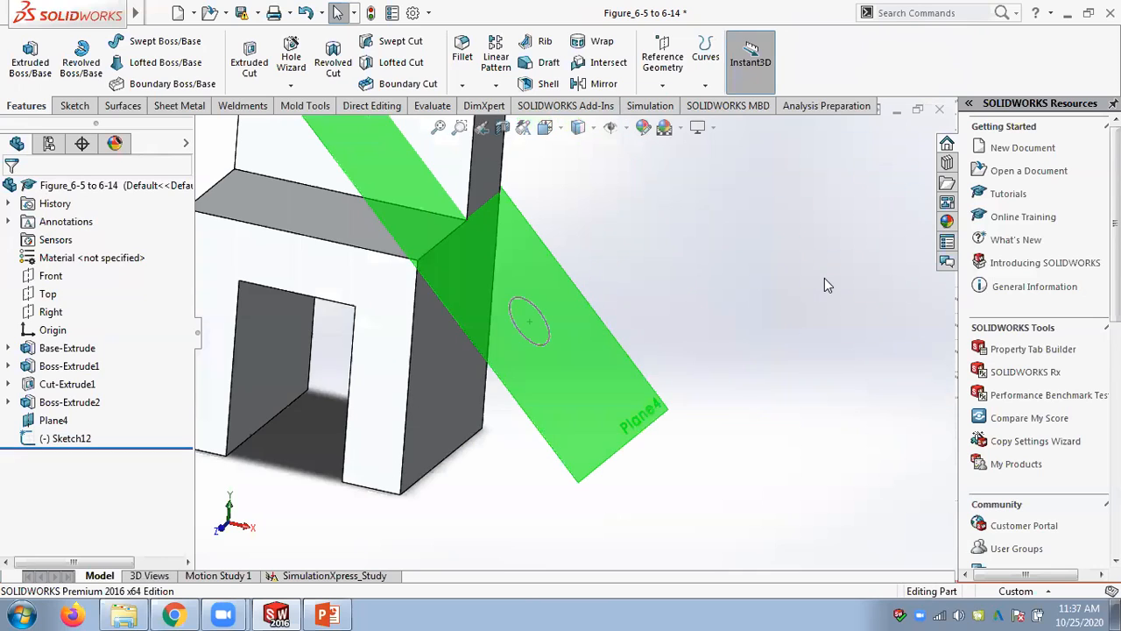
Reopen the circle sketch for editing and start a boss extrusion reversed toward the bracket
{"action": "right_click", "coordinate": [63, 439]}
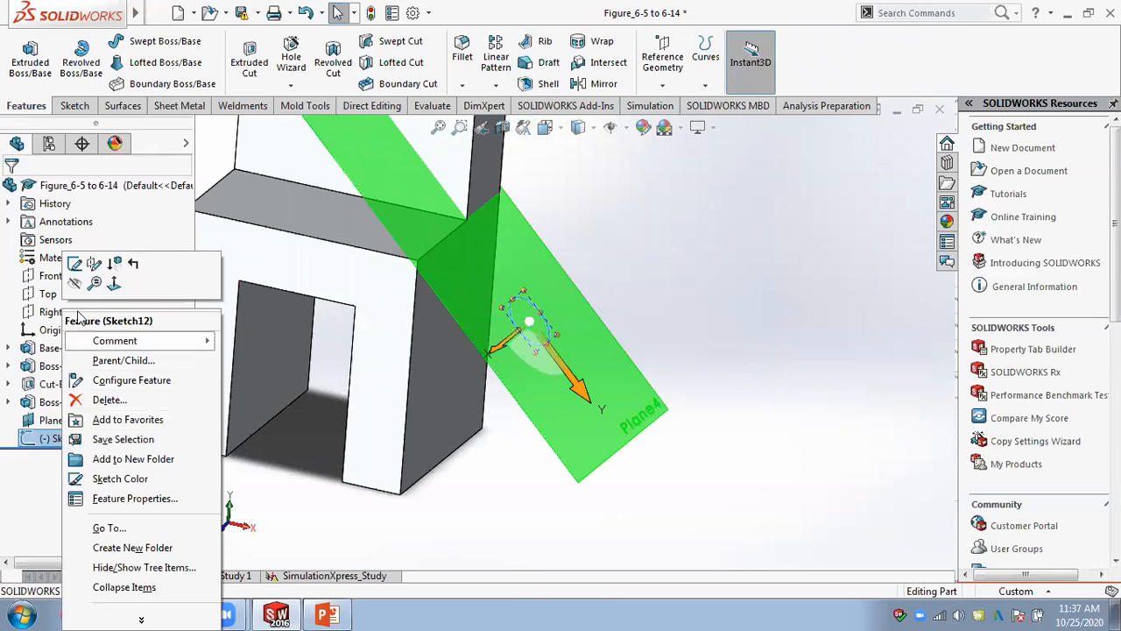
{"action": "left_click", "coordinate": [75, 263]}
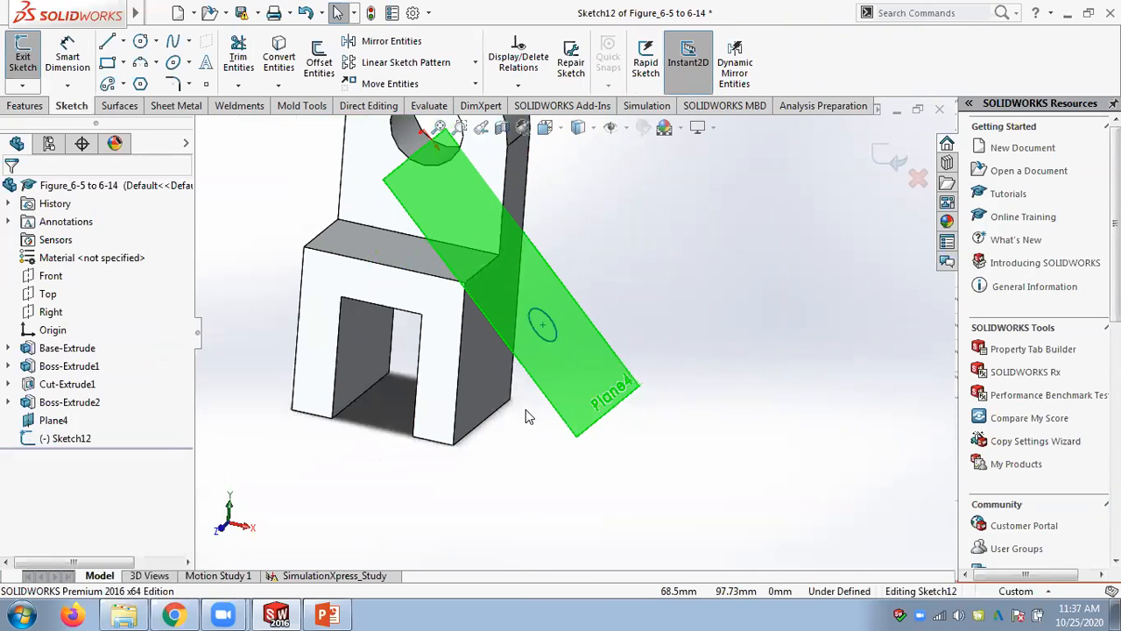
{"action": "left_click", "coordinate": [25, 106]}
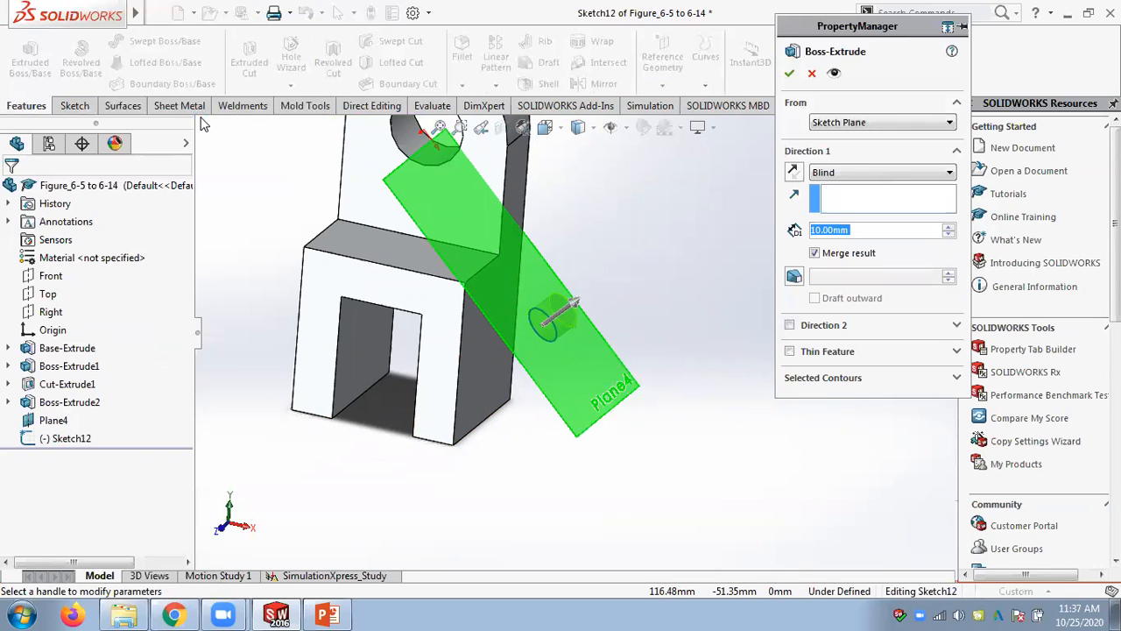
{"action": "middle_click_drag", "start_coordinate": [667, 272], "coordinate": [692, 213]}
{"action": "left_click", "coordinate": [794, 172]}
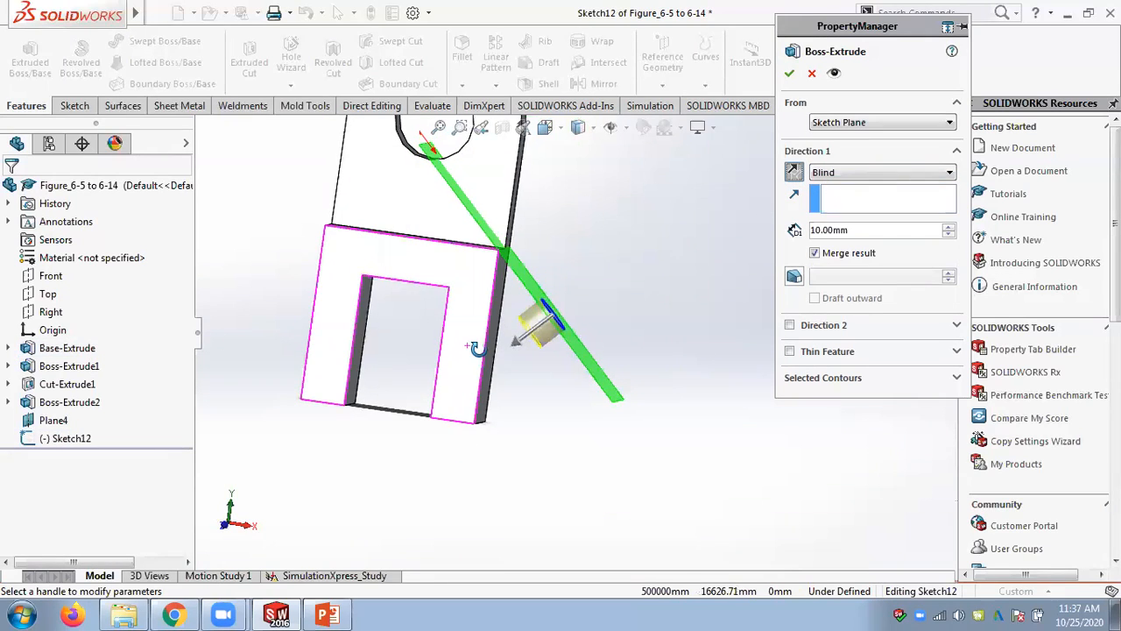
{"action": "middle_click_drag", "start_coordinate": [482, 362], "coordinate": [519, 374]}
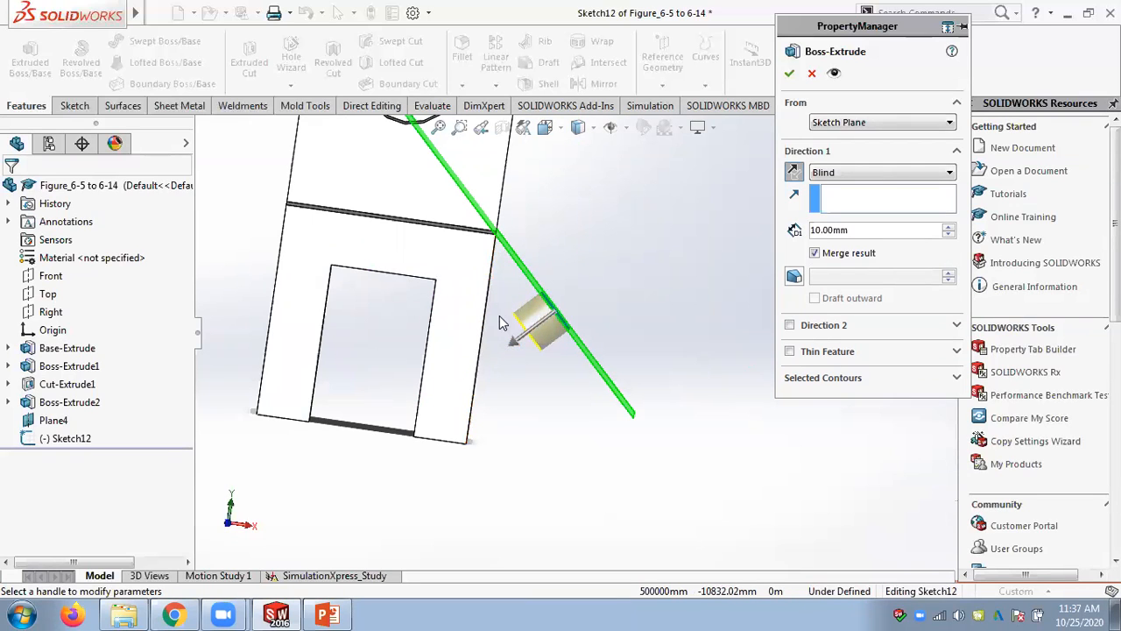
Try ending the extrusion with Up To Next and with Up To Vertex at the lower corner of the bracket's side face
{"action": "left_click", "coordinate": [839, 174]}
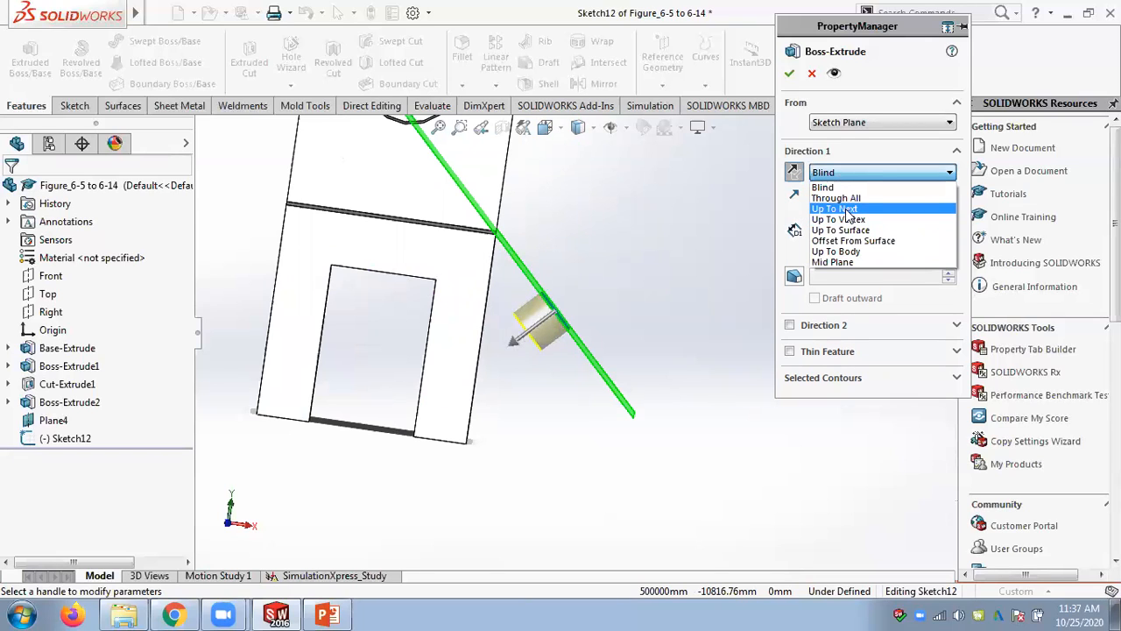
{"action": "left_click", "coordinate": [836, 209]}
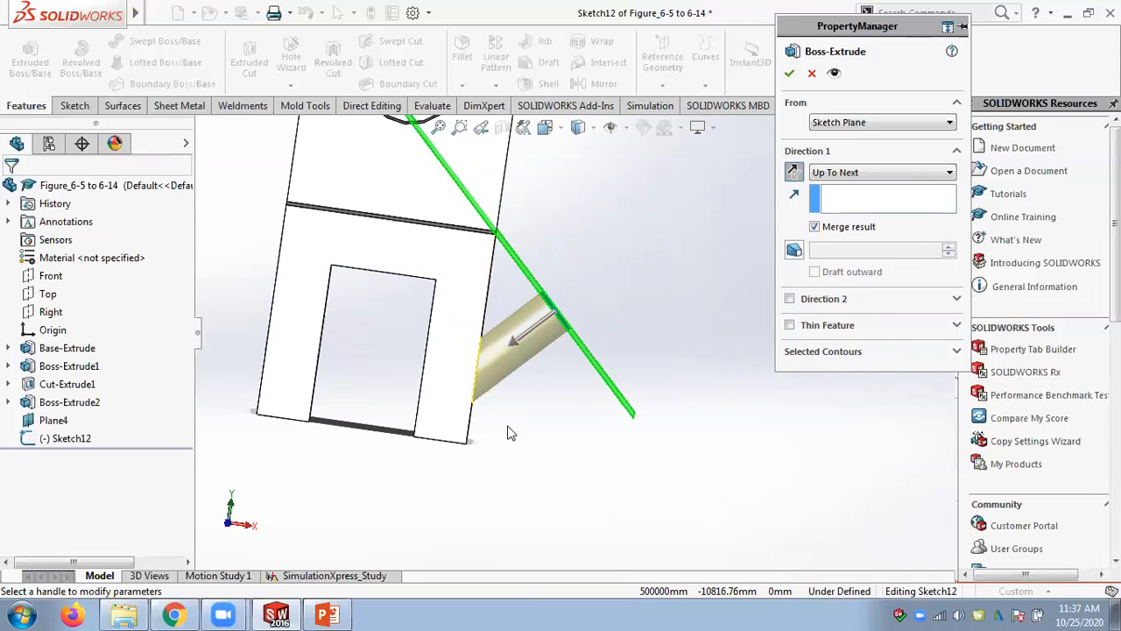
{"action": "left_click", "coordinate": [833, 174]}
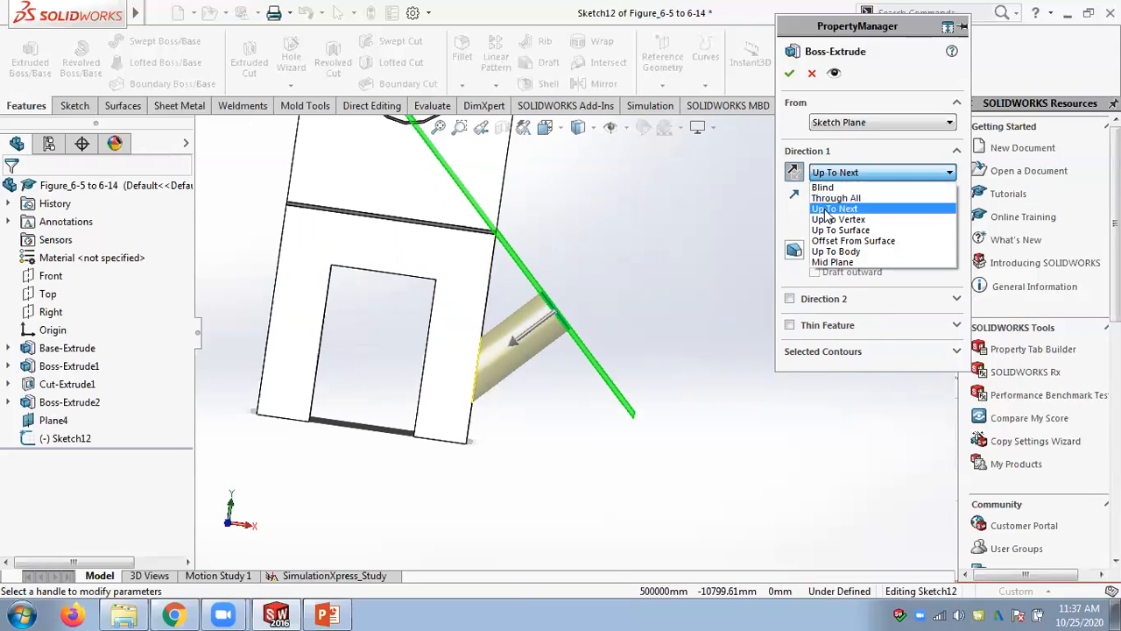
{"action": "left_click", "coordinate": [828, 220]}
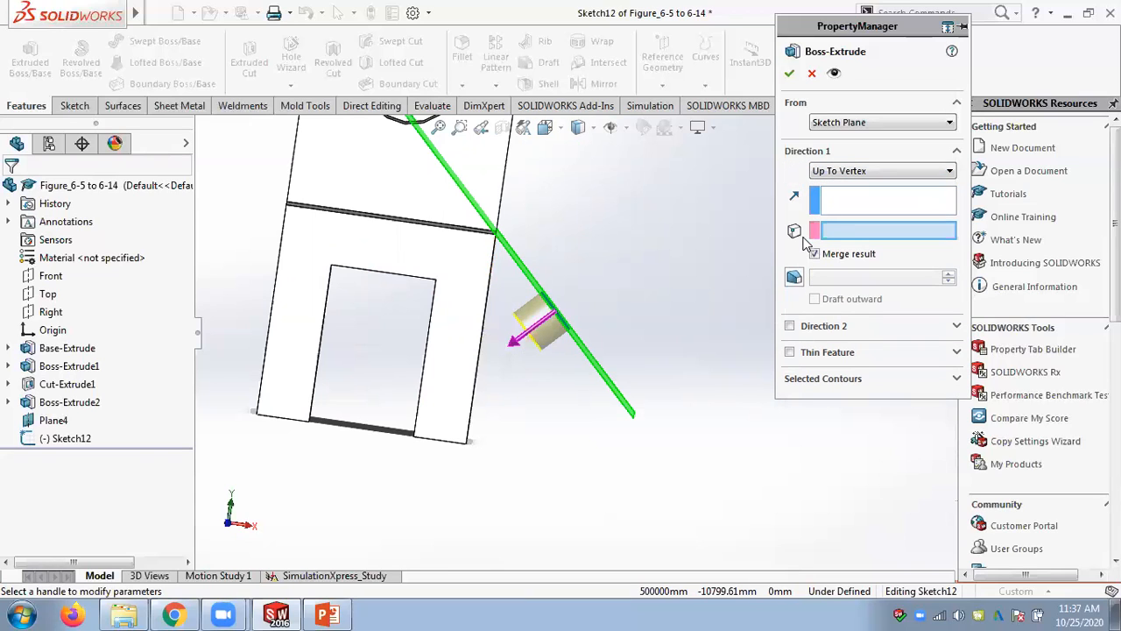
{"action": "left_click", "coordinate": [470, 446]}
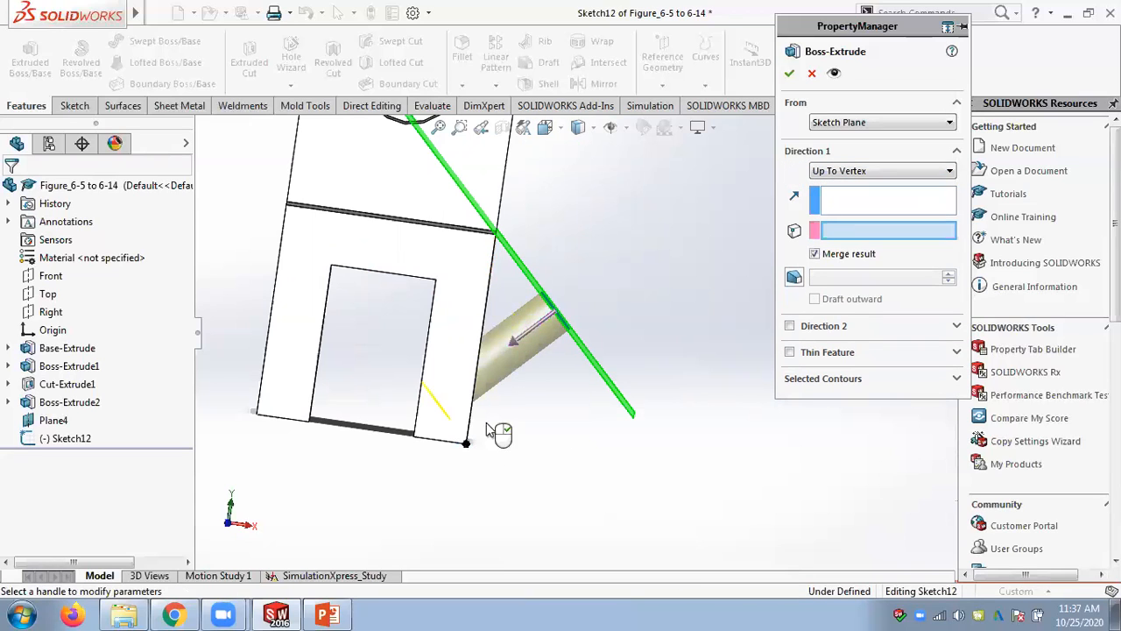
{"action": "scroll", "coordinate": [470, 408], "scroll_direction": "down", "scroll_amount": 2}
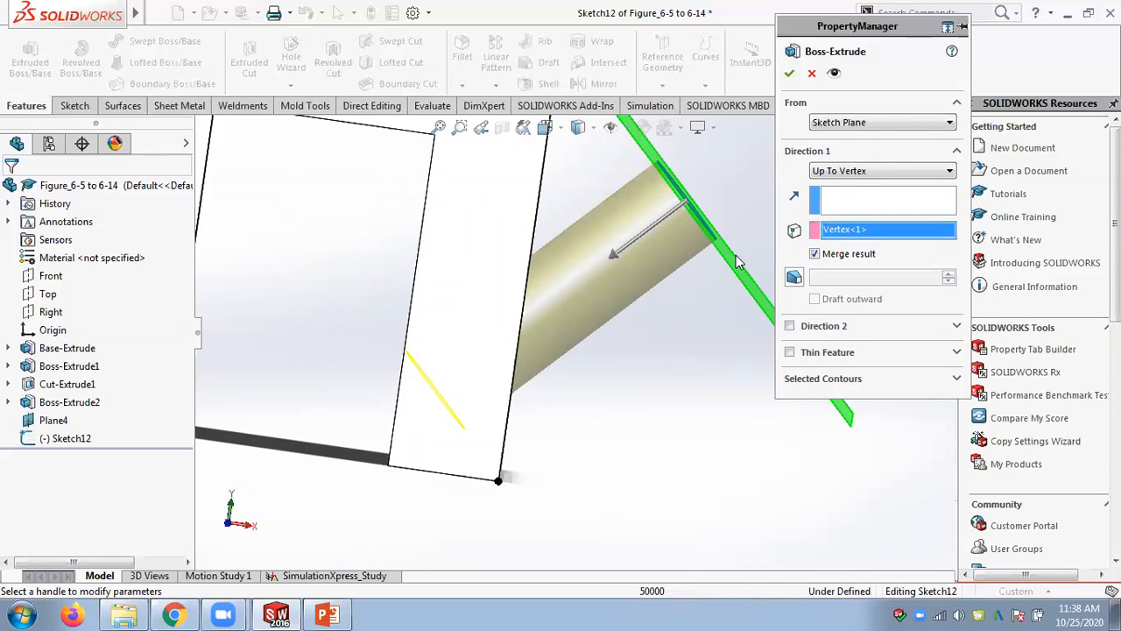
Set the extrusion's end condition to Up To Surface, ending on the bracket's side face
{"action": "left_click", "coordinate": [859, 172]}
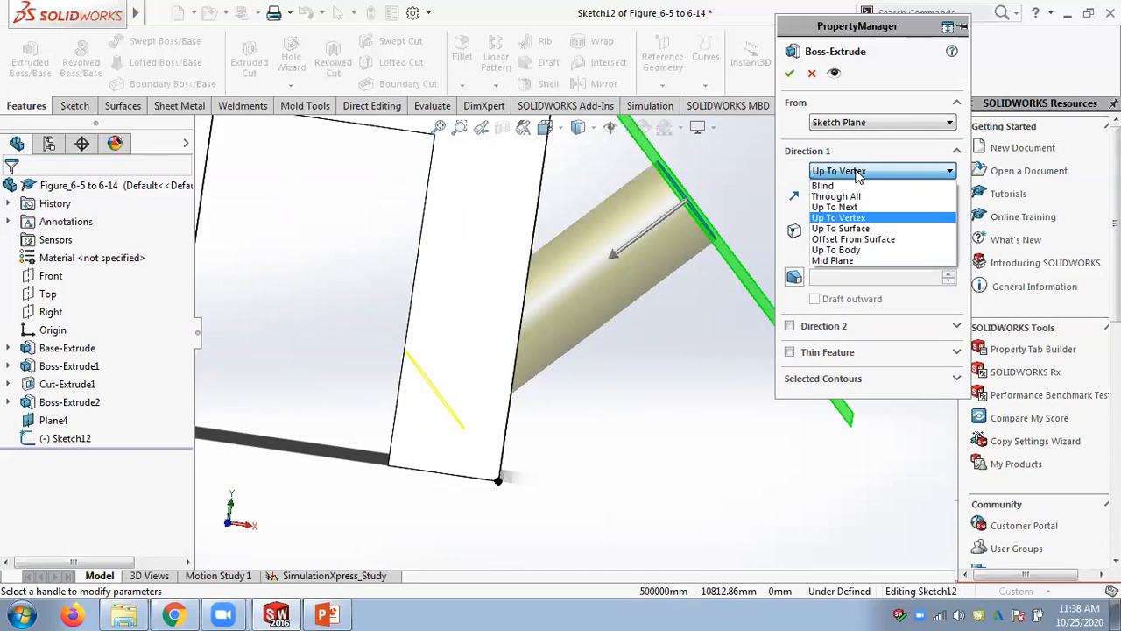
{"action": "left_click", "coordinate": [847, 232]}
{"action": "middle_click_drag", "start_coordinate": [648, 366], "coordinate": [570, 373]}
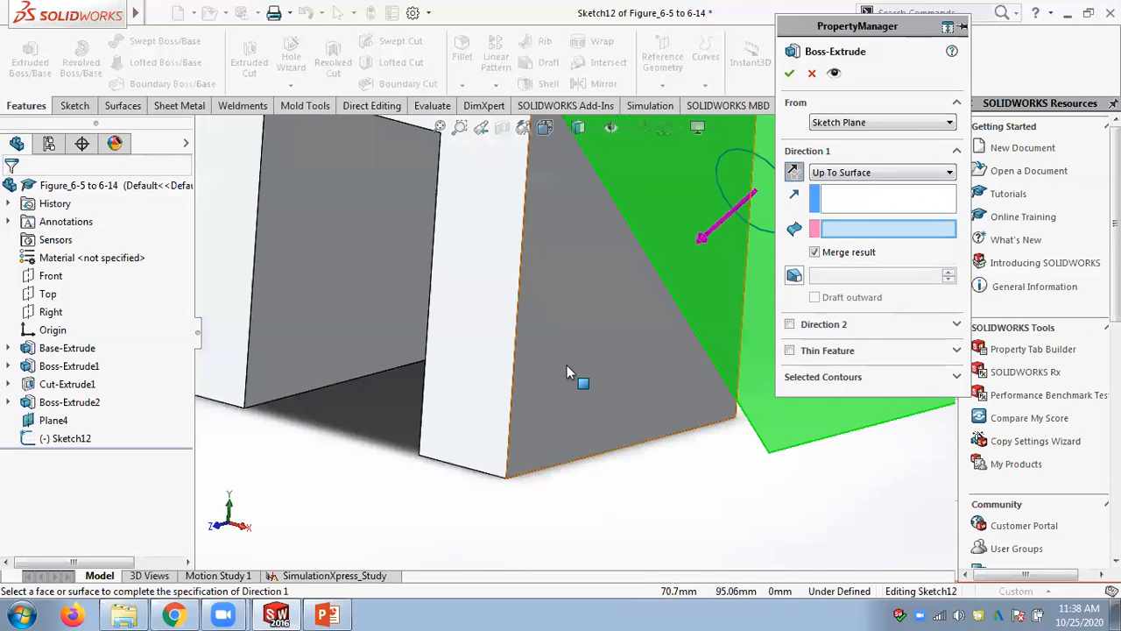
{"action": "left_click", "coordinate": [565, 374]}
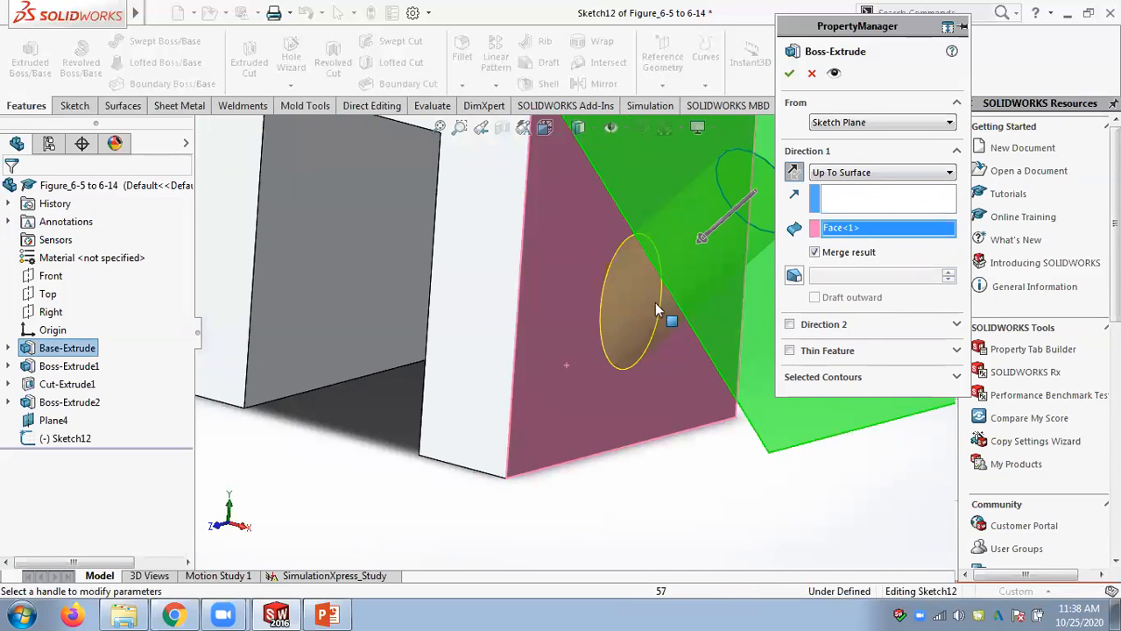
Try ending the Up To Surface extrusion on the inner opening face of the leg nearest the cylinder, replacing the outer side face, and clear that selection
{"action": "middle_click_drag", "start_coordinate": [522, 342], "coordinate": [607, 321]}
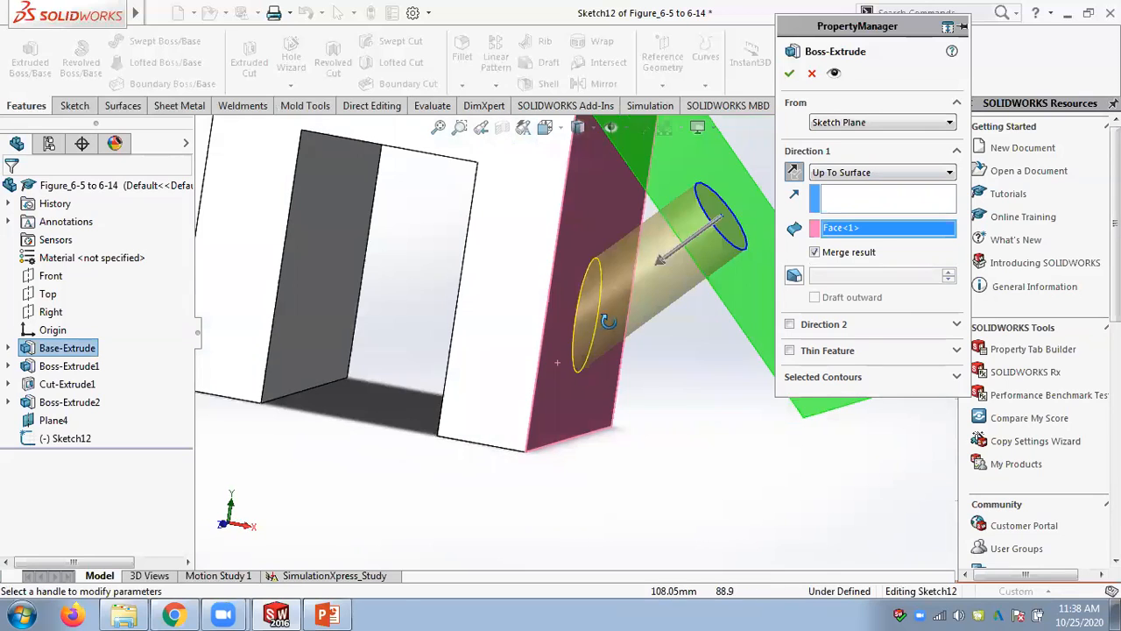
{"action": "right_click", "coordinate": [849, 229]}
{"action": "left_click", "coordinate": [890, 260]}
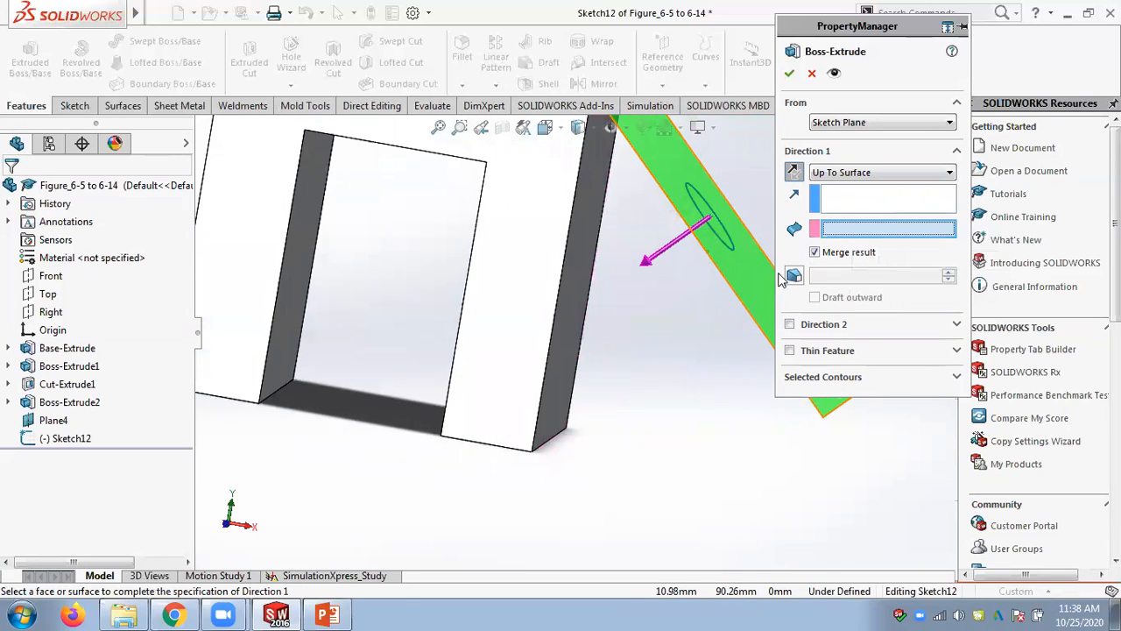
{"action": "mouse_move", "coordinate": [399, 282]}
{"action": "middle_mouse_down"}
{"action": "mouse_move", "coordinate": [427, 295]}
{"action": "mouse_move", "coordinate": [422, 304]}
{"action": "mouse_move", "coordinate": [488, 295]}
{"action": "mouse_move", "coordinate": [416, 294]}
{"action": "middle_mouse_up"}
{"action": "left_click", "coordinate": [427, 297]}
{"action": "scroll", "coordinate": [423, 437], "scroll_direction": "down", "scroll_amount": 3}
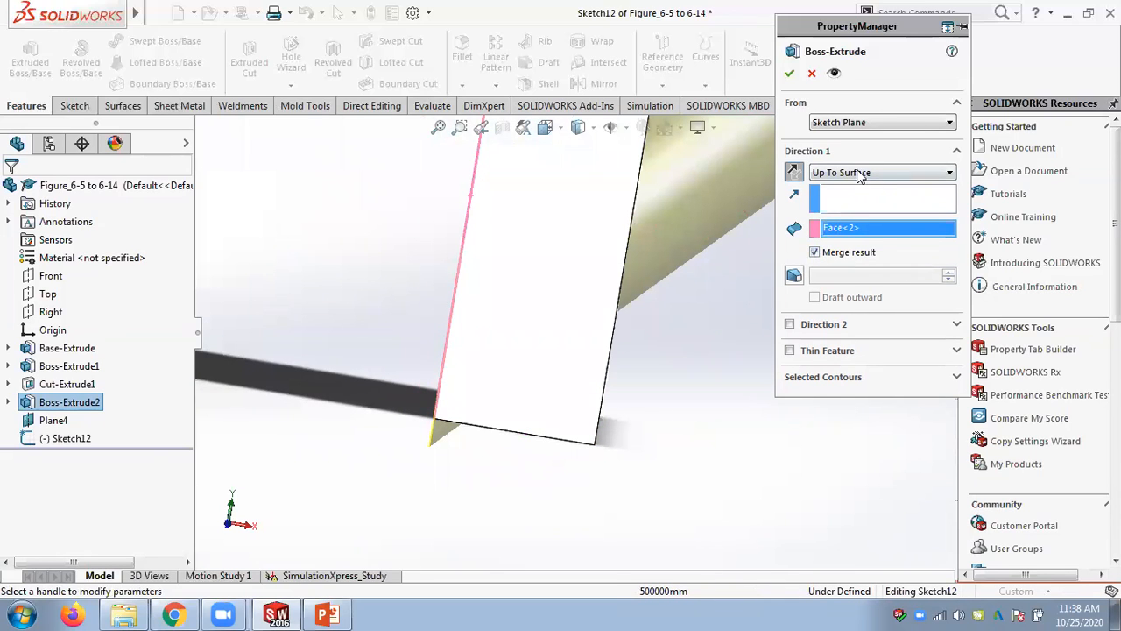
{"action": "right_click", "coordinate": [850, 227]}
{"action": "left_click", "coordinate": [889, 239]}
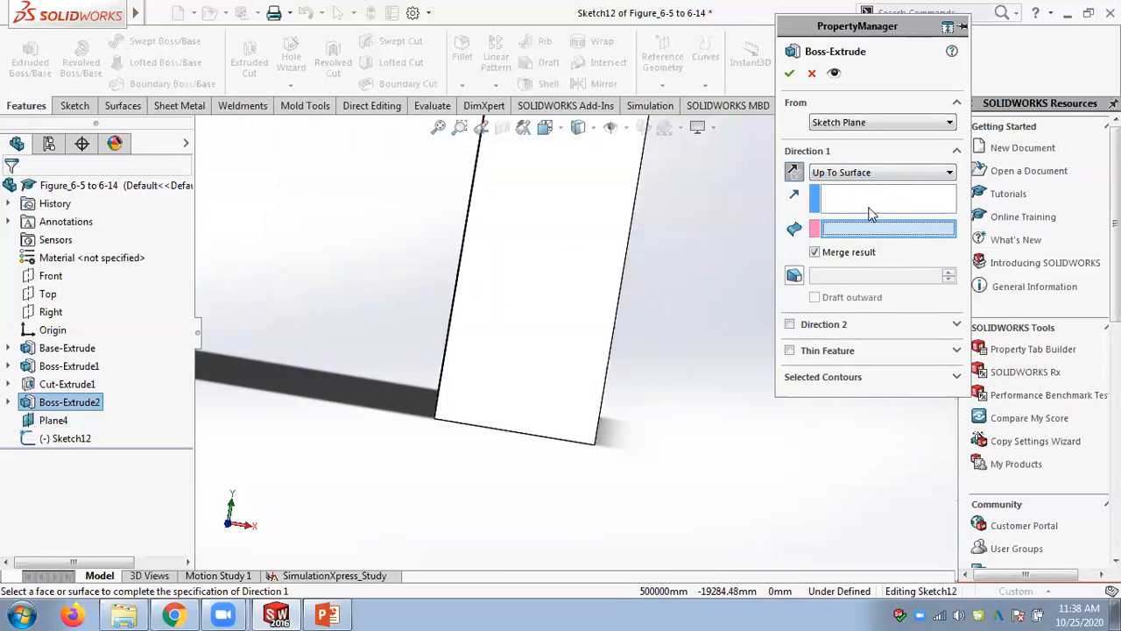
Try the Through All end condition for the circle's extrusion
{"action": "left_click", "coordinate": [854, 172]}
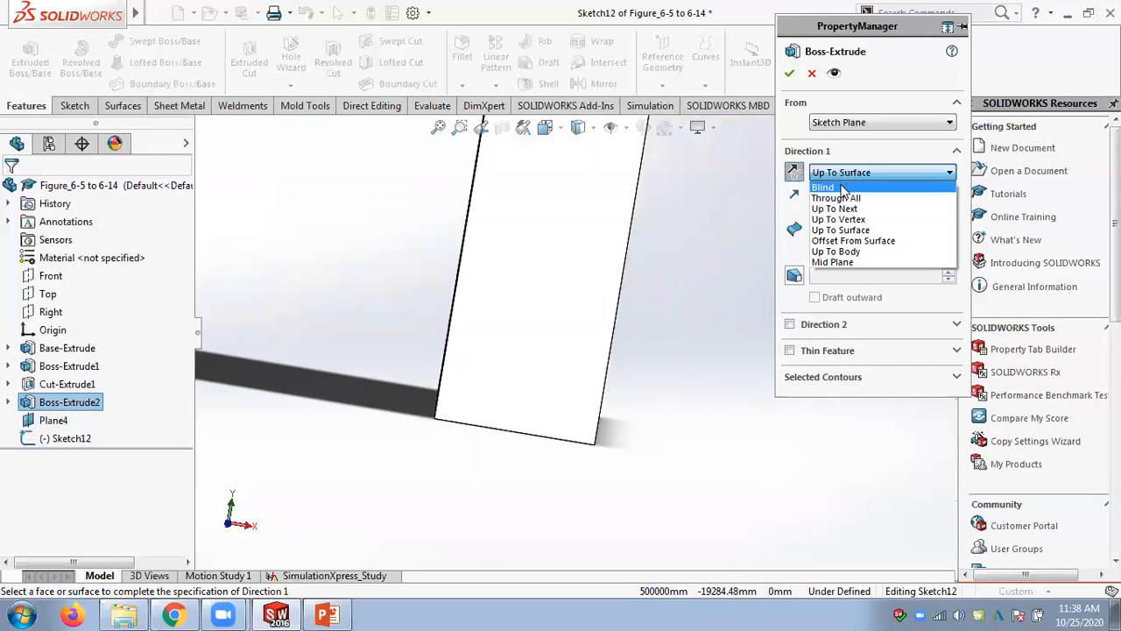
{"action": "left_click", "coordinate": [842, 199]}
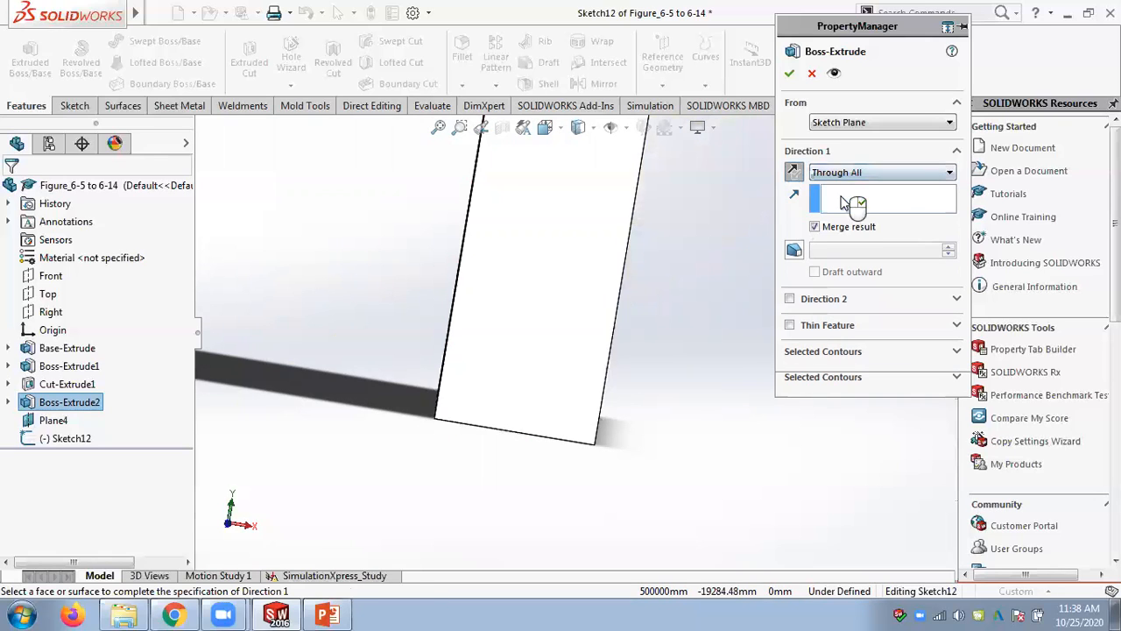
{"action": "scroll", "coordinate": [597, 333], "scroll_direction": "up", "scroll_amount": 4}
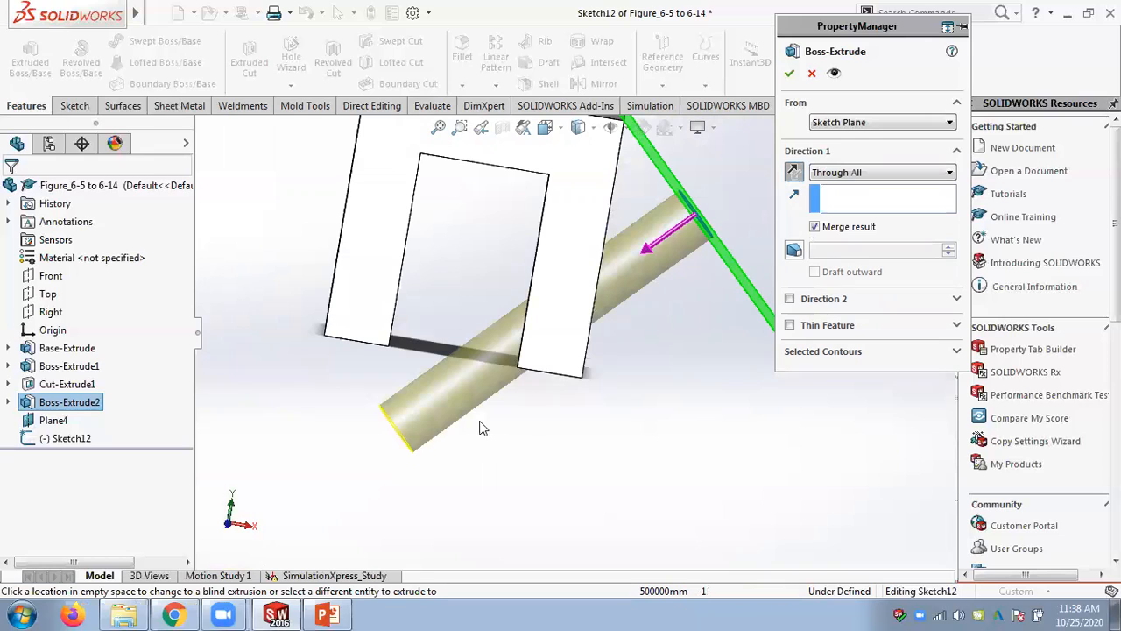
Try ending the extrusion Up To Vertex at the lower inner corner of the bracket's far leg, and remove that vertex
{"action": "left_click", "coordinate": [864, 172]}
{"action": "left_click", "coordinate": [839, 210]}
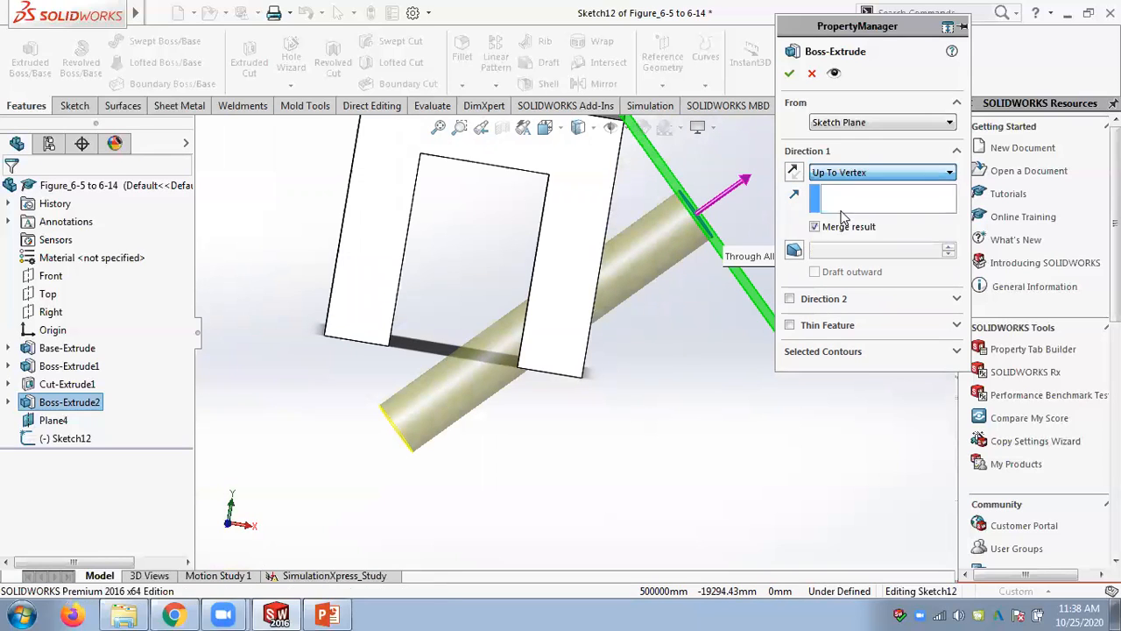
{"action": "left_click", "coordinate": [387, 346]}
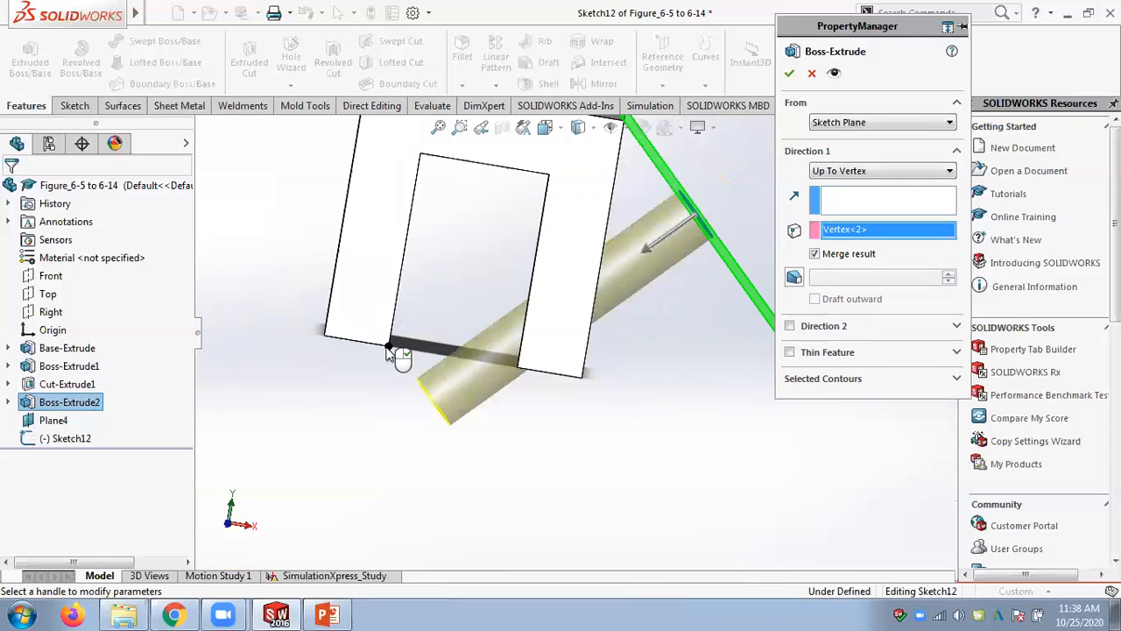
{"action": "mouse_move", "coordinate": [411, 390]}
{"action": "middle_mouse_down"}
{"action": "mouse_move", "coordinate": [403, 395]}
{"action": "mouse_move", "coordinate": [410, 386]}
{"action": "middle_mouse_up"}
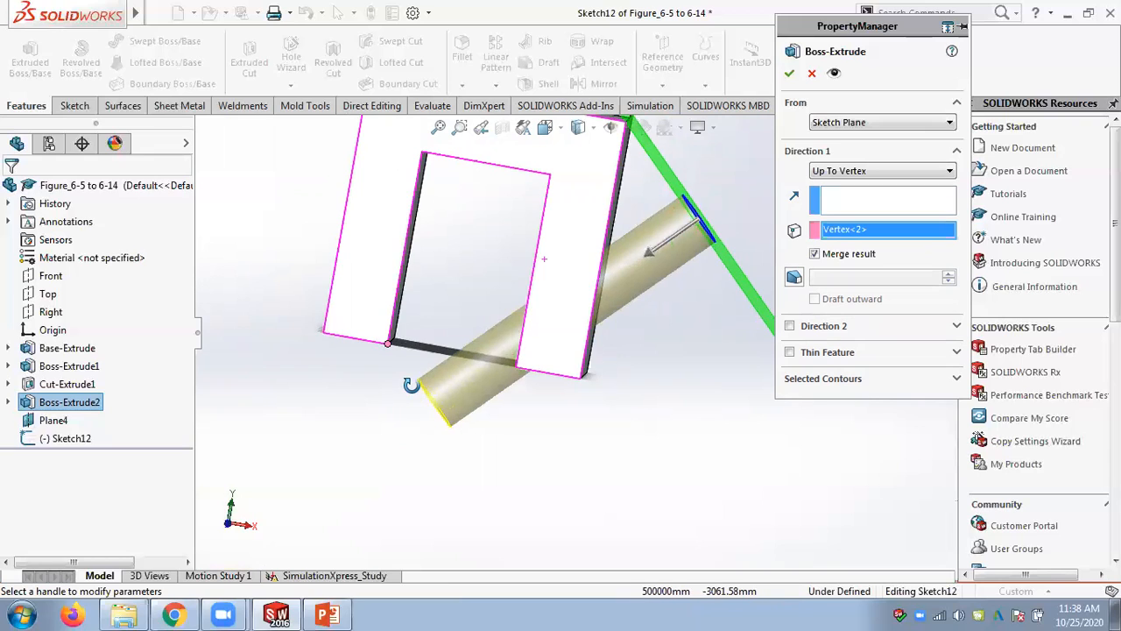
{"action": "right_click", "coordinate": [859, 230]}
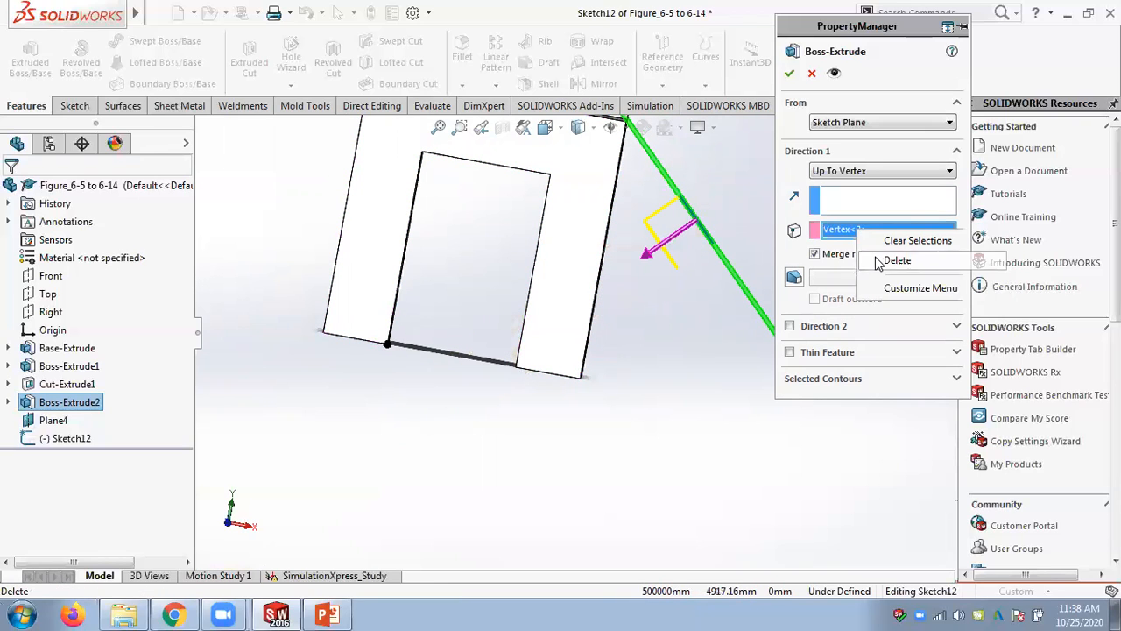
{"action": "left_click", "coordinate": [876, 260]}
Try the Up To Surface end condition again with the bracket's outer side face as the end face
{"action": "left_click", "coordinate": [850, 169]}
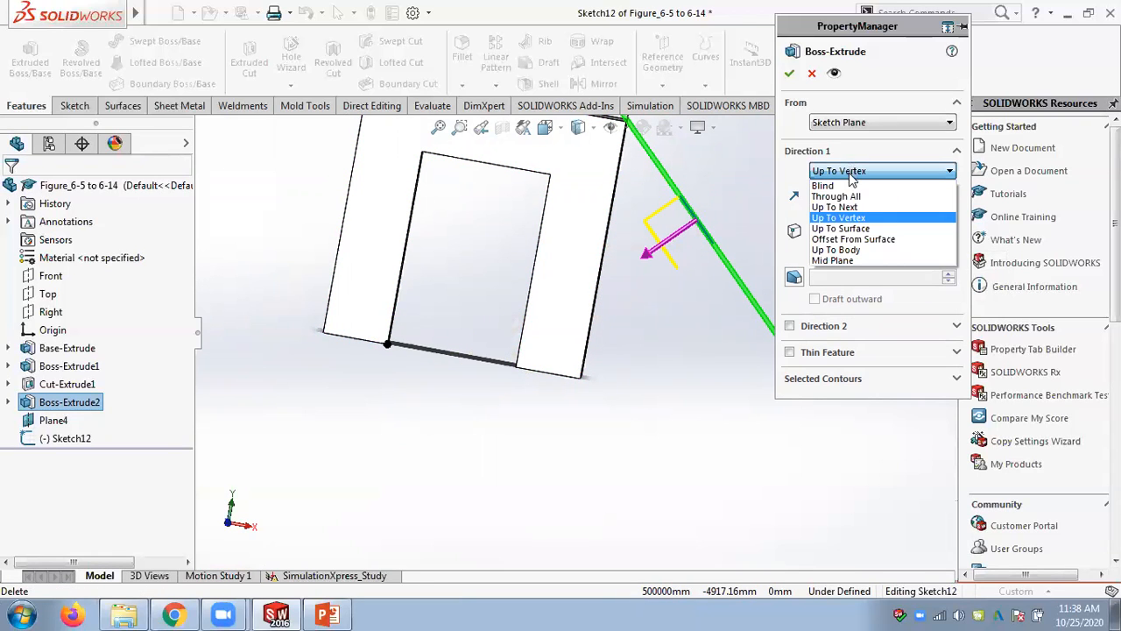
{"action": "left_click", "coordinate": [841, 228]}
{"action": "middle_click_drag", "start_coordinate": [696, 328], "coordinate": [627, 328]}
{"action": "left_click", "coordinate": [627, 328]}
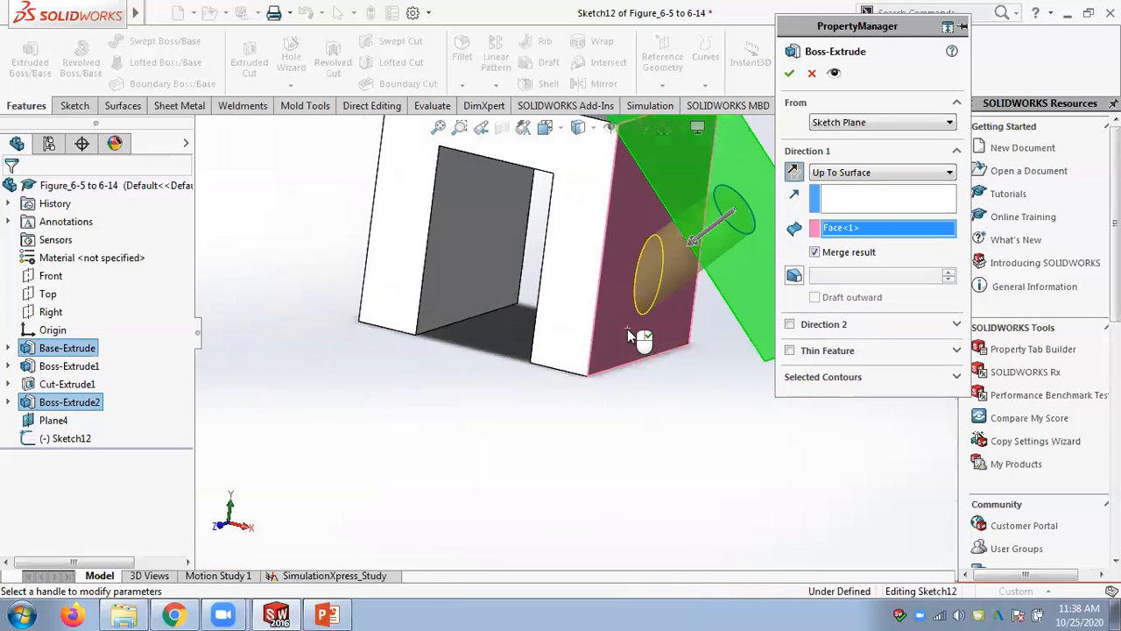
Set the extrusion's end condition to Up To Next and create the boss
{"action": "left_click", "coordinate": [844, 174]}
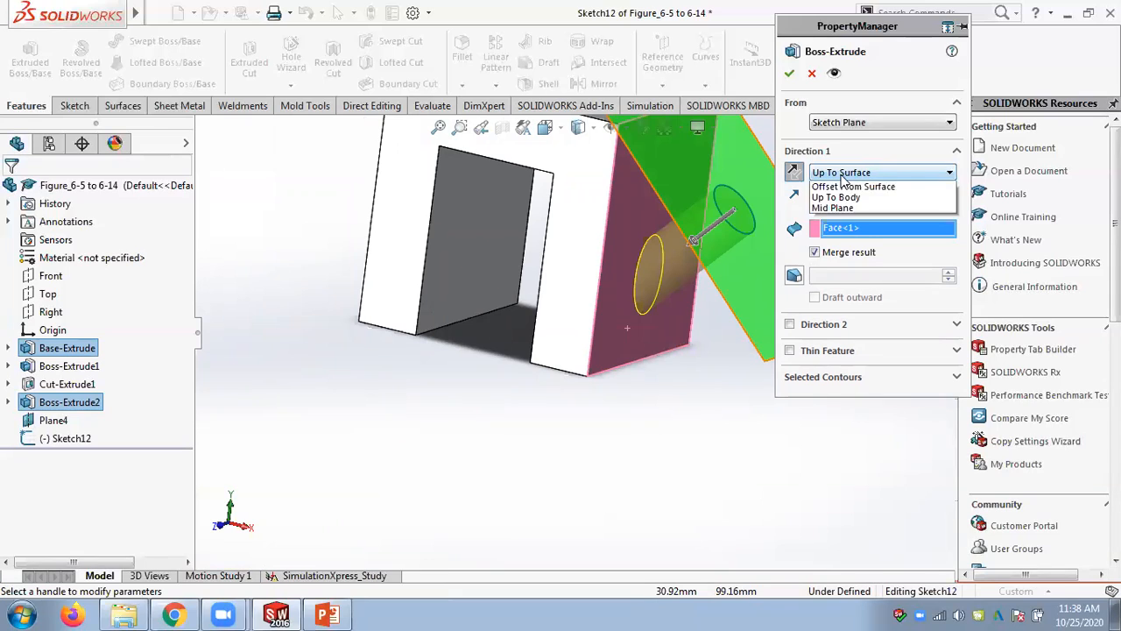
{"action": "left_click", "coordinate": [846, 206]}
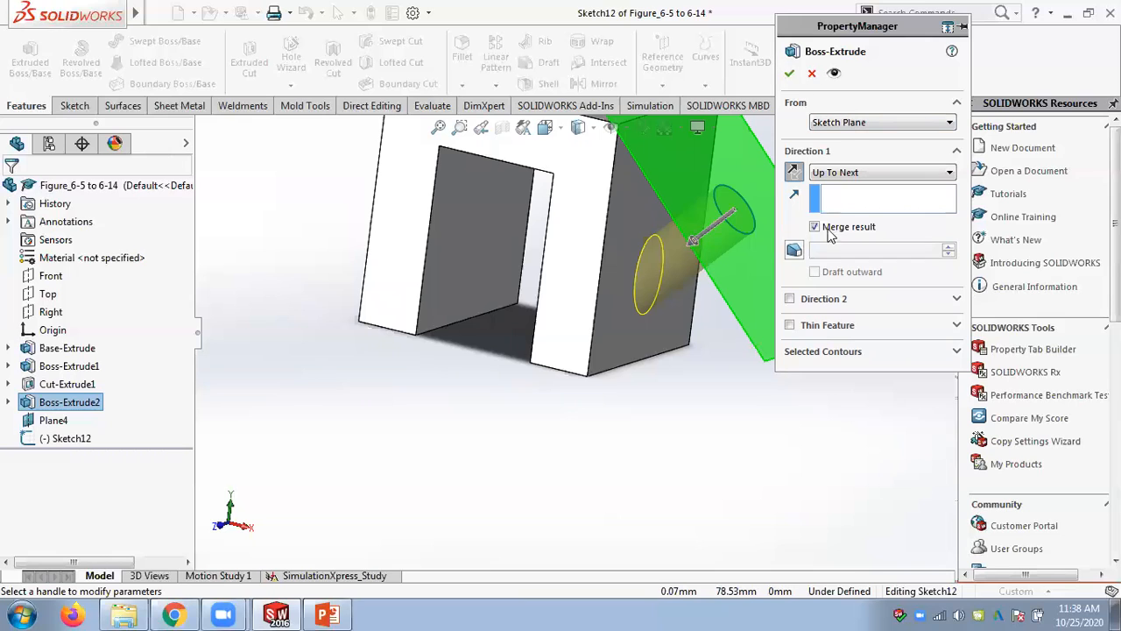
{"action": "left_click", "coordinate": [789, 73]}
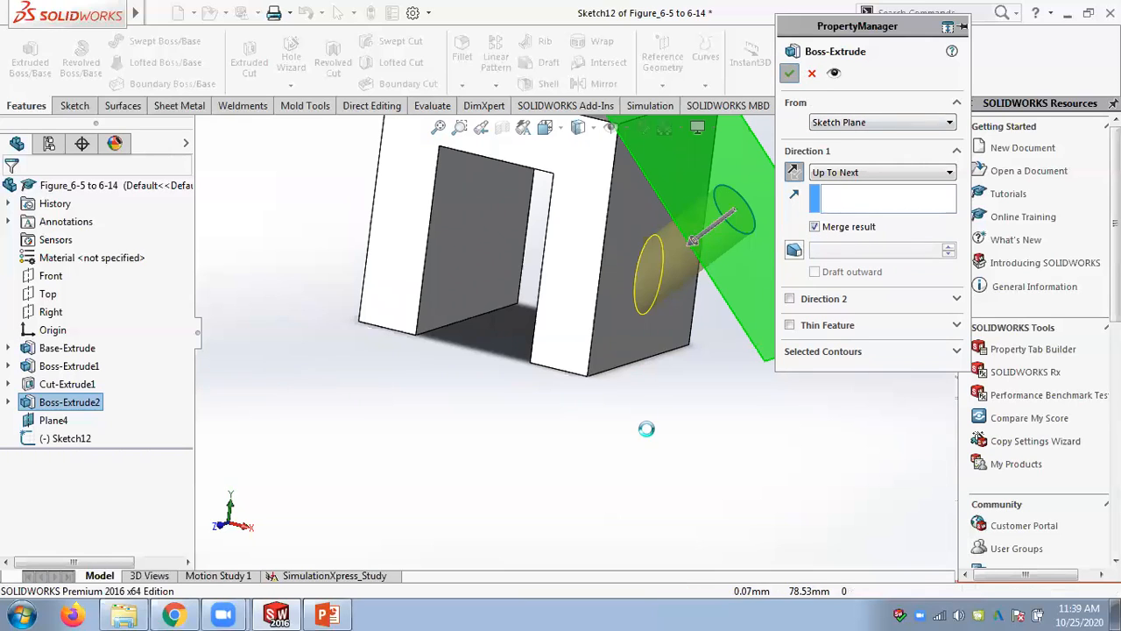
{"action": "scroll", "coordinate": [660, 428], "scroll_direction": "down", "scroll_amount": 3}
{"action": "middle_click_drag", "start_coordinate": [629, 271], "coordinate": [675, 377]}
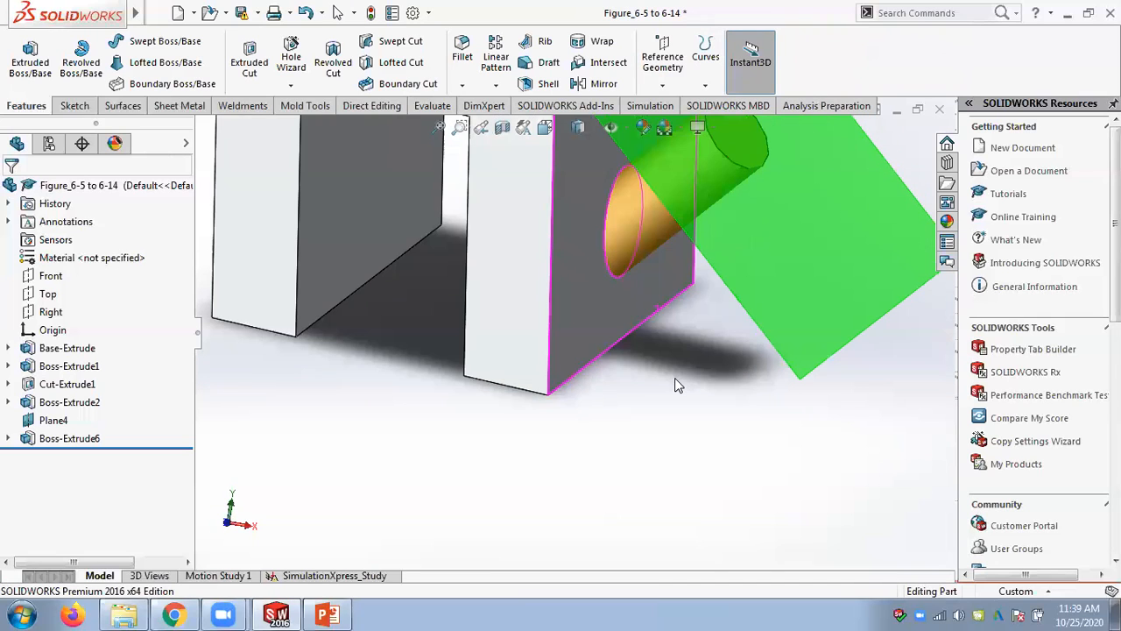
{"action": "scroll", "coordinate": [674, 378], "scroll_direction": "up", "scroll_amount": 3}
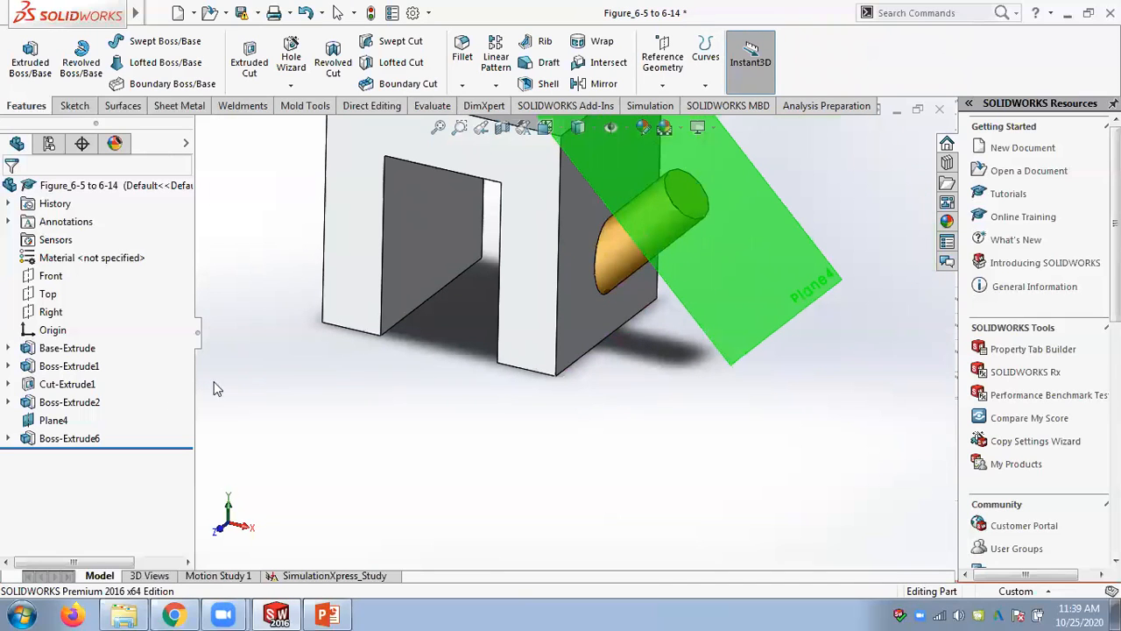
Edit the angled cylinder's extrusion to end Up To Vertex at the lower inner corner of the nearest leg
{"action": "right_click", "coordinate": [83, 438]}
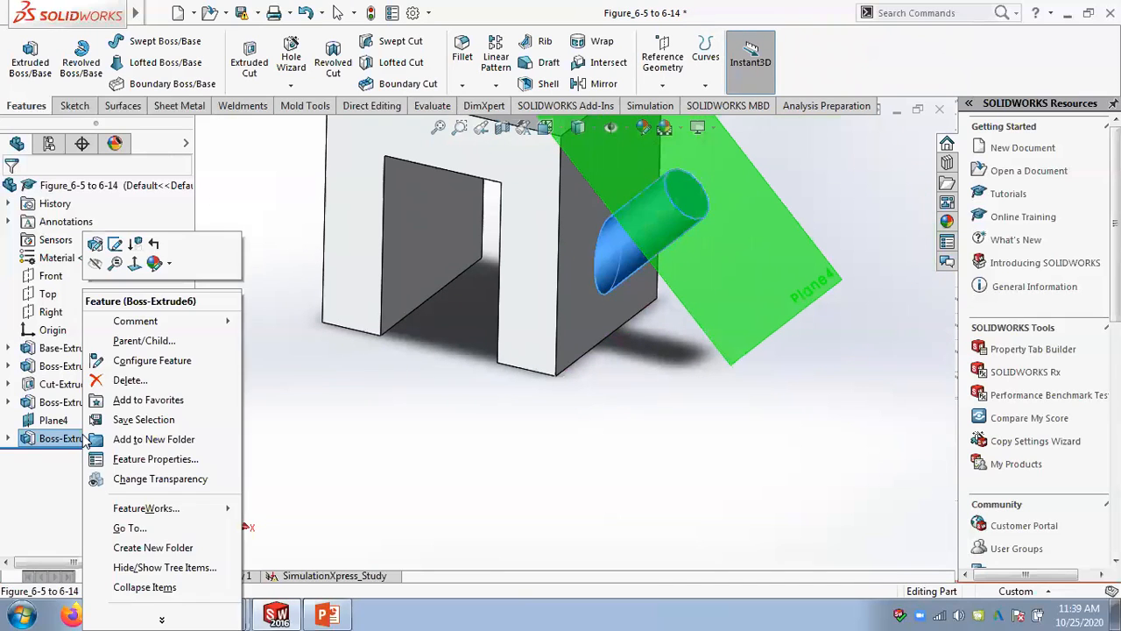
{"action": "left_click", "coordinate": [96, 245]}
{"action": "left_click", "coordinate": [862, 175]}
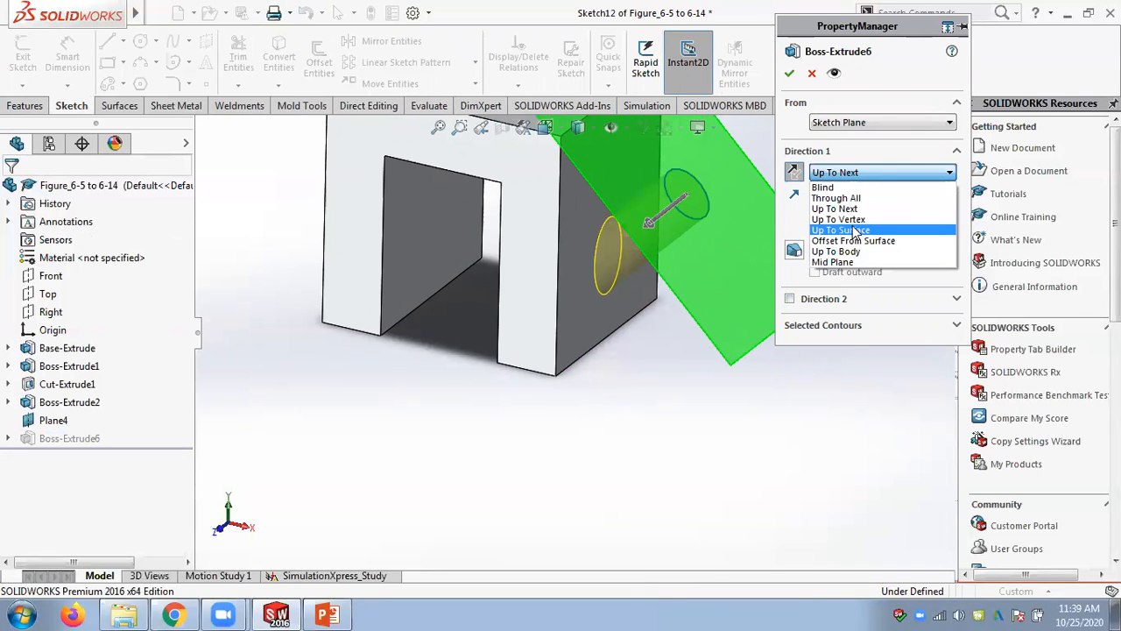
{"action": "left_click", "coordinate": [856, 230]}
{"action": "left_click", "coordinate": [841, 175]}
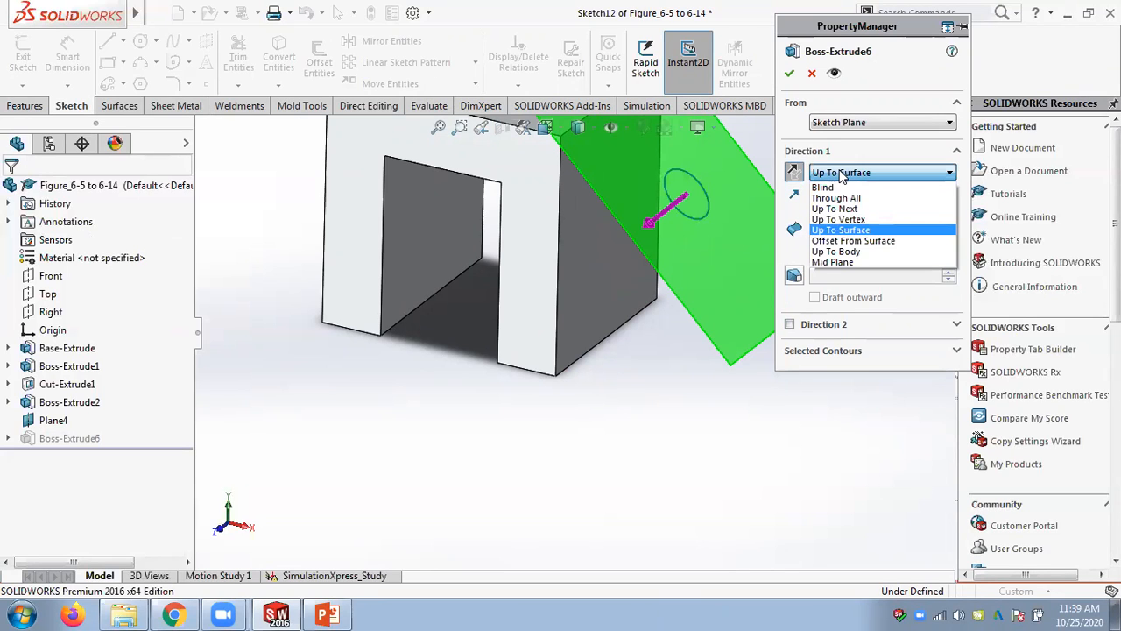
{"action": "left_click", "coordinate": [839, 218]}
{"action": "middle_click_drag", "start_coordinate": [588, 399], "coordinate": [535, 365]}
{"action": "left_click", "coordinate": [511, 350]}
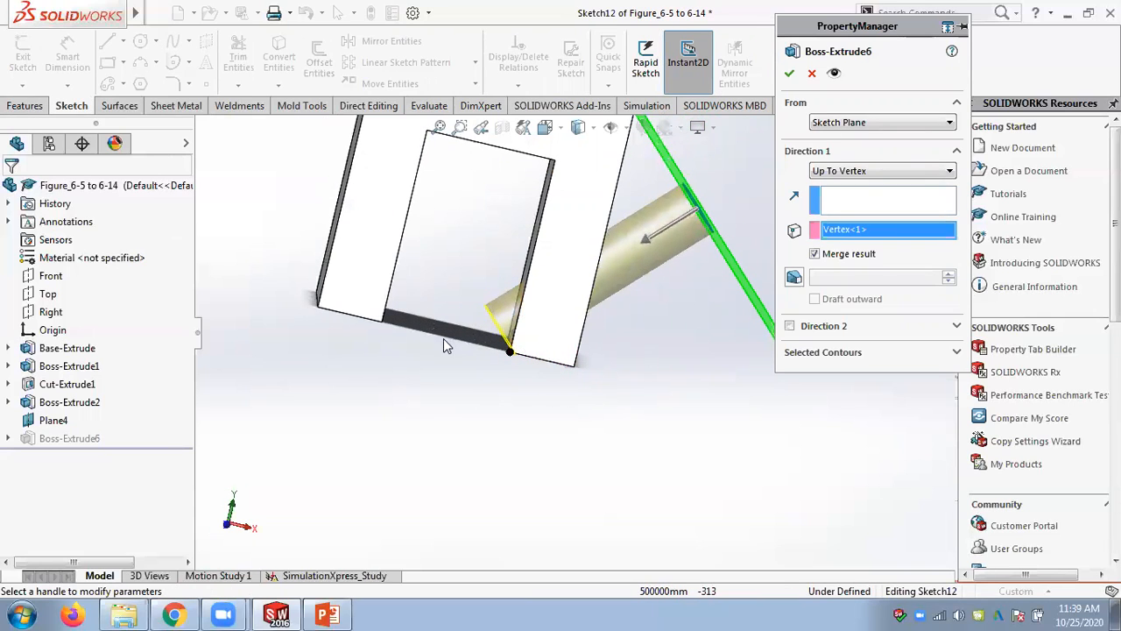
Replace the end vertex with the lower outer corner of the nearest leg and accept the edited extrusion
{"action": "right_click", "coordinate": [847, 235]}
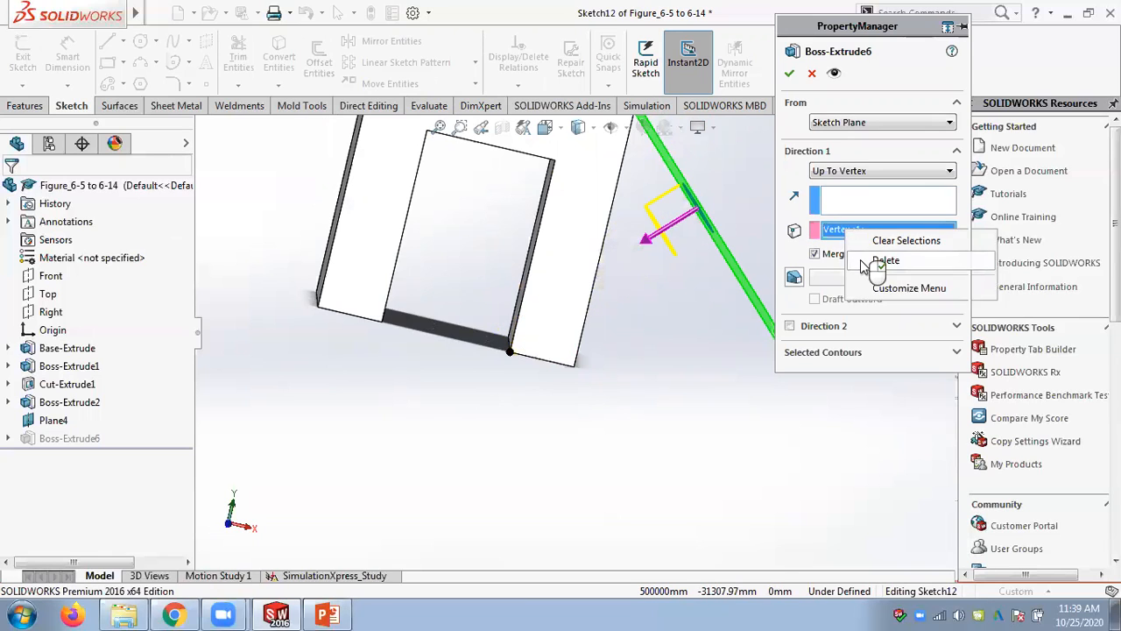
{"action": "left_click", "coordinate": [865, 260]}
{"action": "left_click", "coordinate": [573, 367]}
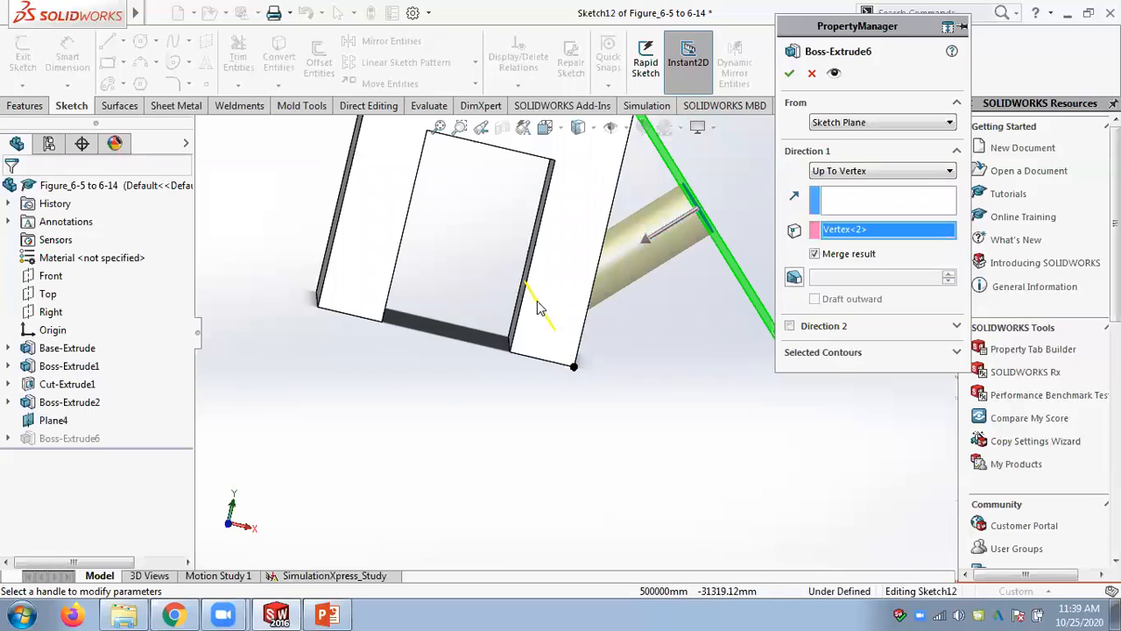
{"action": "mouse_move", "coordinate": [478, 286]}
{"action": "middle_mouse_down"}
{"action": "mouse_move", "coordinate": [470, 253]}
{"action": "mouse_move", "coordinate": [478, 271]}
{"action": "middle_mouse_up"}
{"action": "left_click", "coordinate": [790, 72]}
{"action": "middle_click_drag", "start_coordinate": [486, 255], "coordinate": [820, 480]}
{"action": "middle_click_drag", "start_coordinate": [728, 448], "coordinate": [720, 458]}
{"action": "scroll", "coordinate": [702, 439], "scroll_direction": "down", "scroll_amount": 1}
{"action": "scroll", "coordinate": [701, 440], "scroll_direction": "up", "scroll_amount": 2}
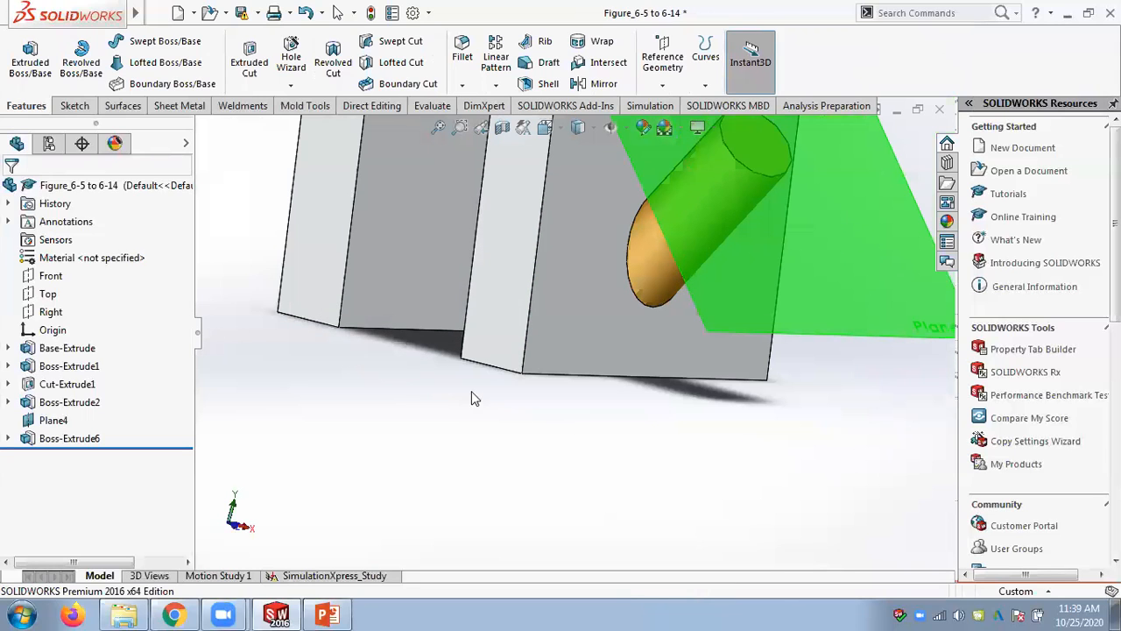
Reopen the angled cylinder's extrusion definition to review its end vertex, and accept it with the same settings
{"action": "right_click", "coordinate": [60, 449]}
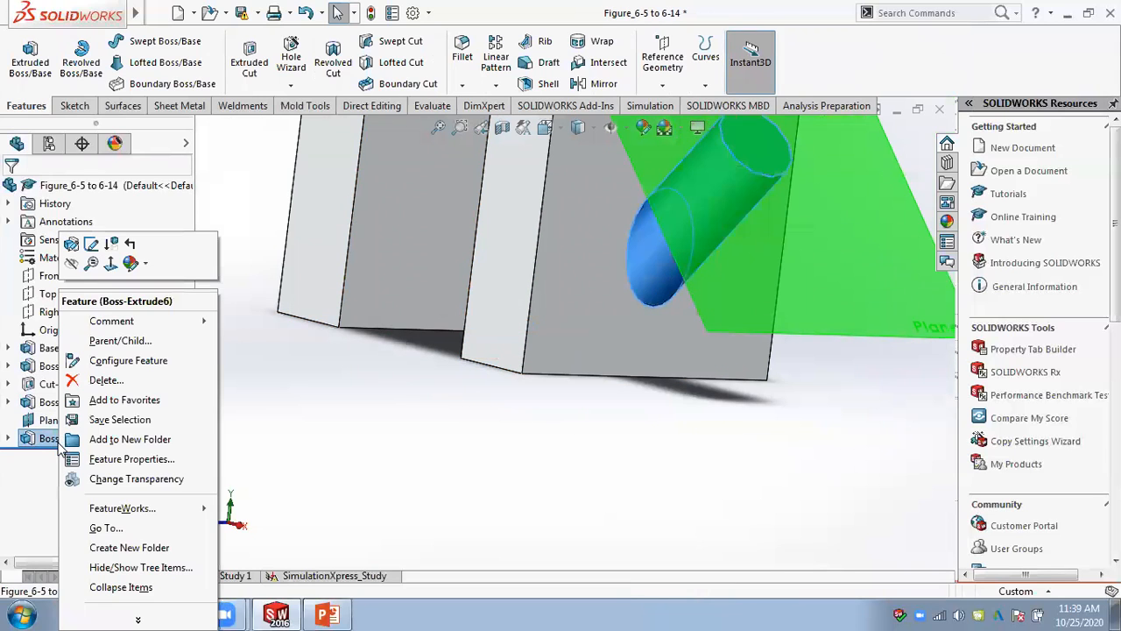
{"action": "left_click", "coordinate": [79, 238]}
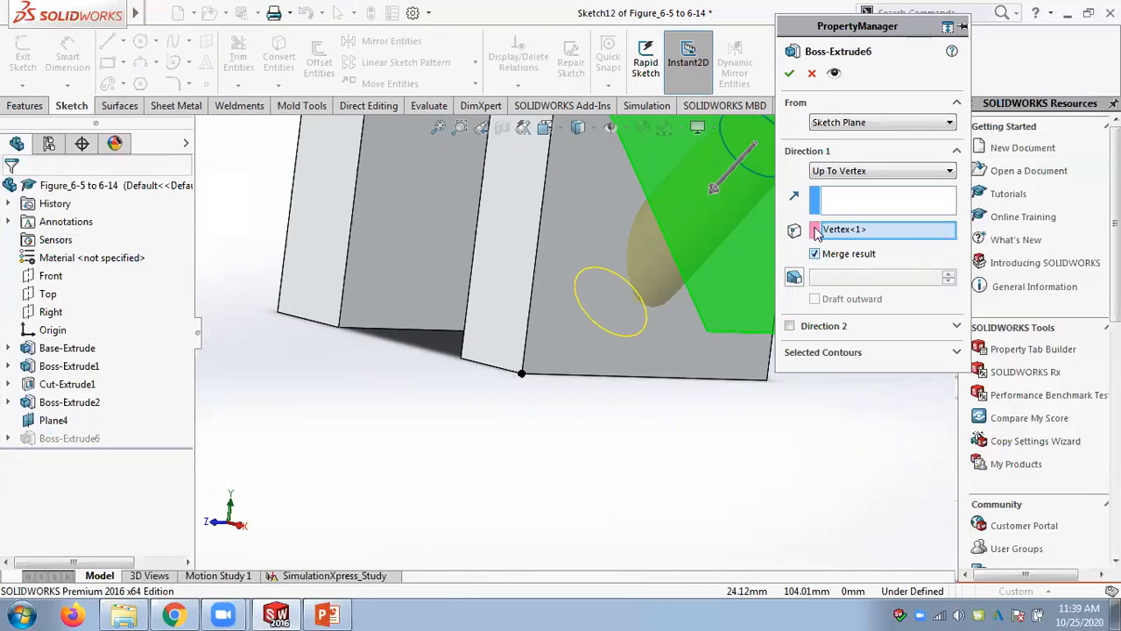
{"action": "left_click", "coordinate": [790, 75]}
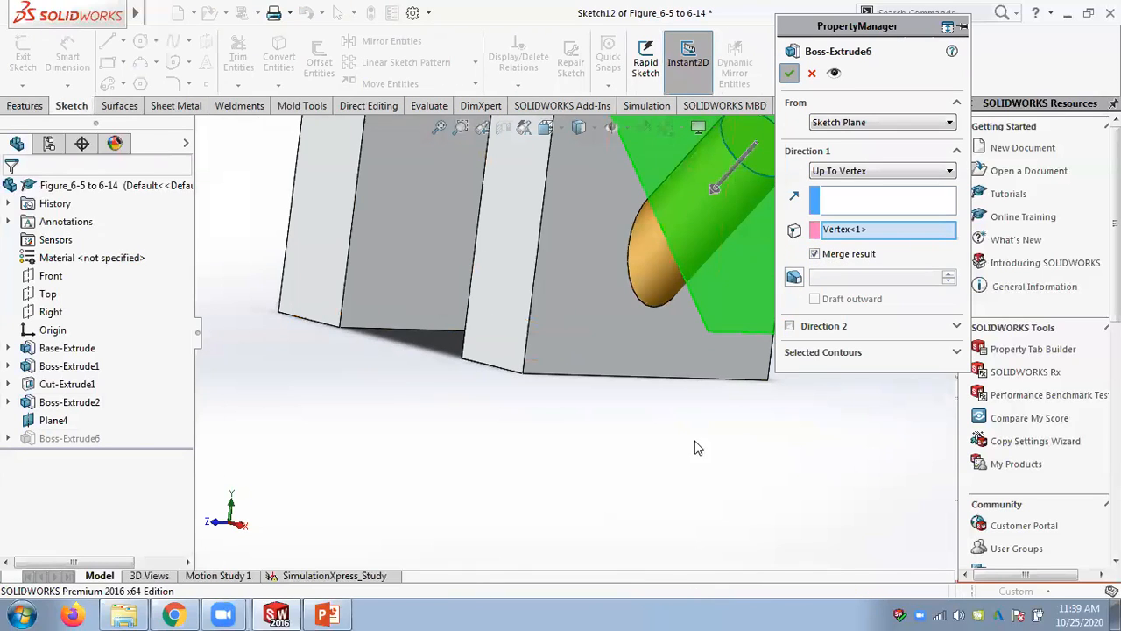
{"action": "middle_click_drag", "start_coordinate": [695, 448], "coordinate": [736, 412]}
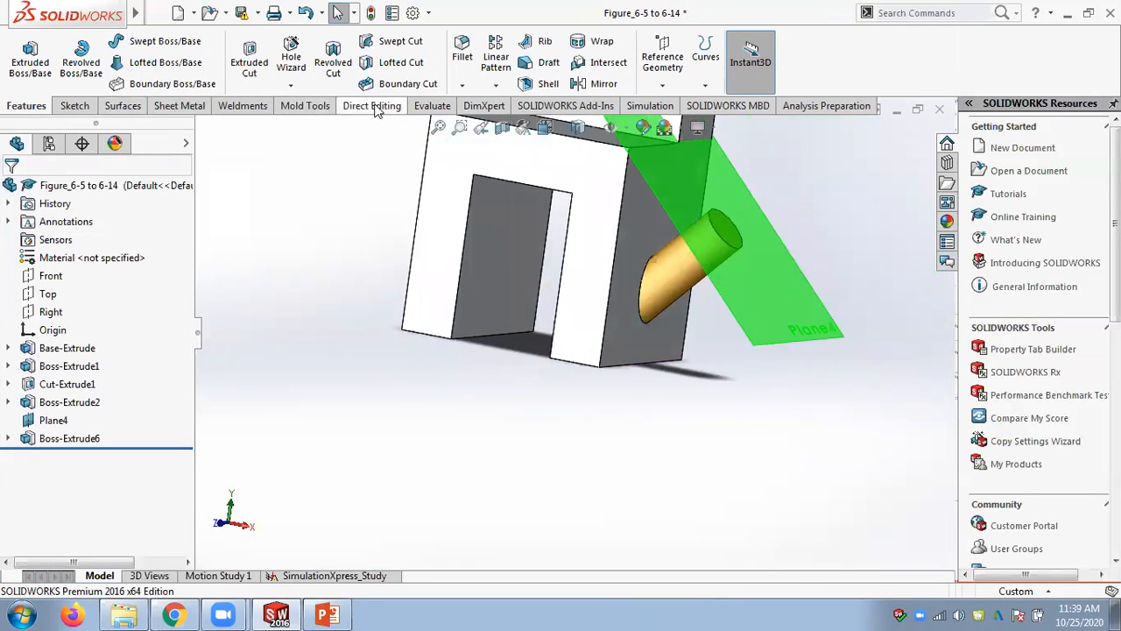
Evaluate the part's mass properties, capture the mass and volume lines with the Snipping Tool, and close the results
{"action": "left_click", "coordinate": [432, 106]}
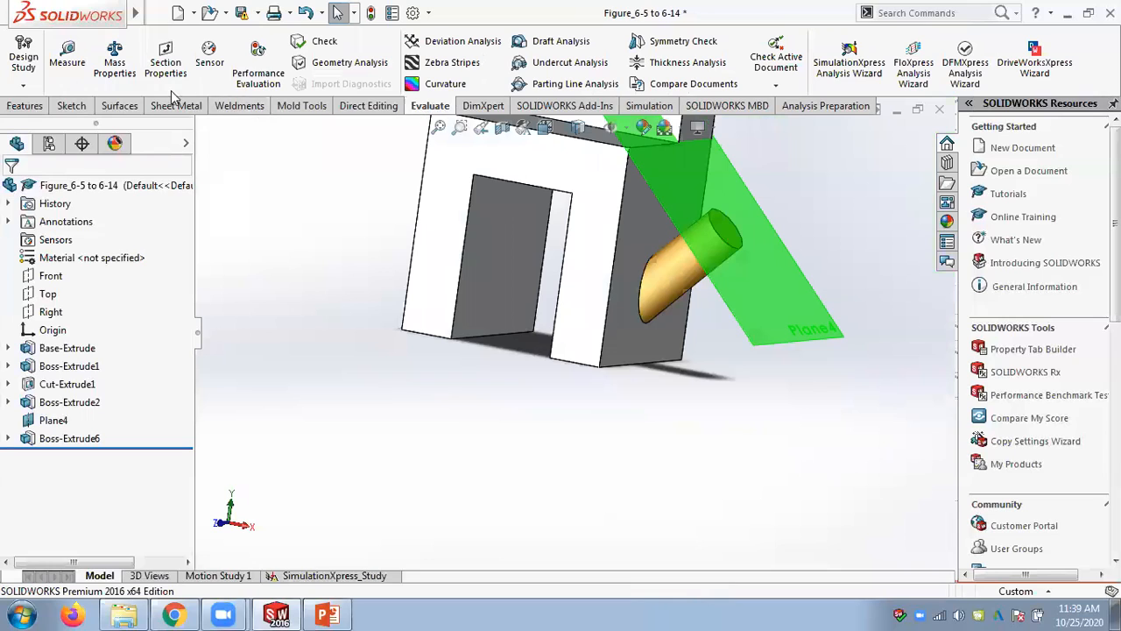
{"action": "left_click", "coordinate": [115, 58]}
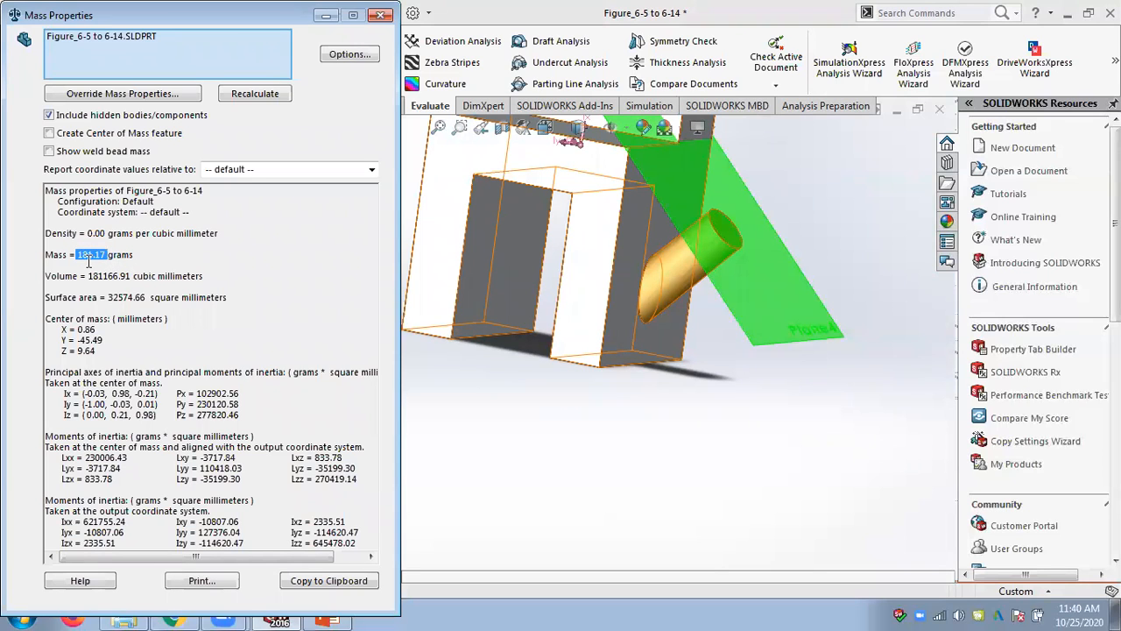
{"action": "left_click", "coordinate": [23, 617]}
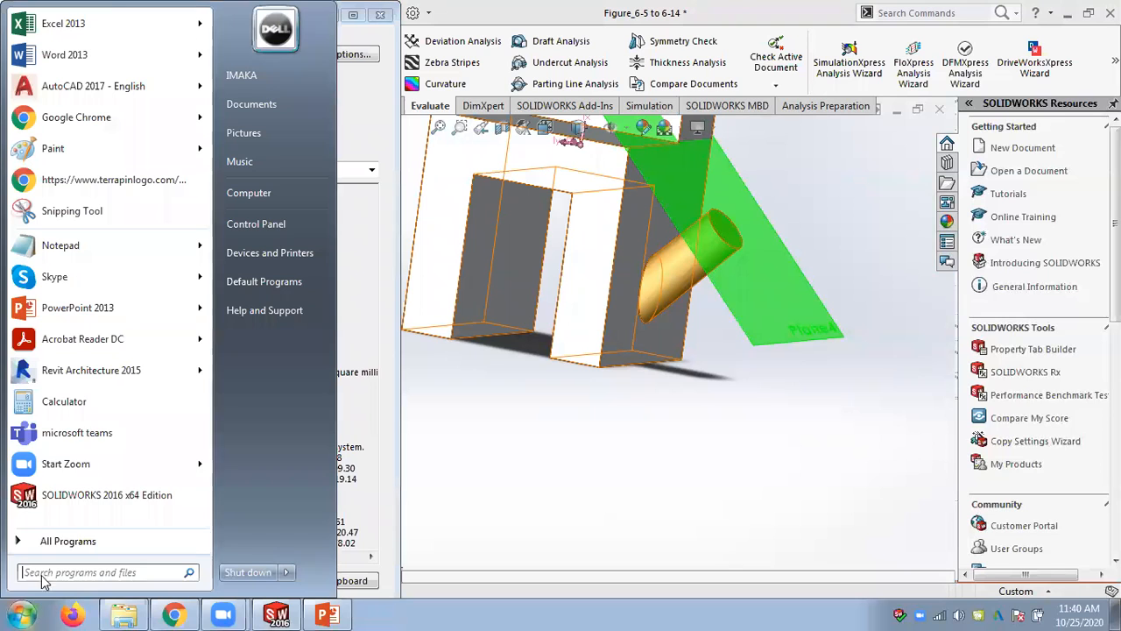
{"action": "left_click", "coordinate": [88, 212]}
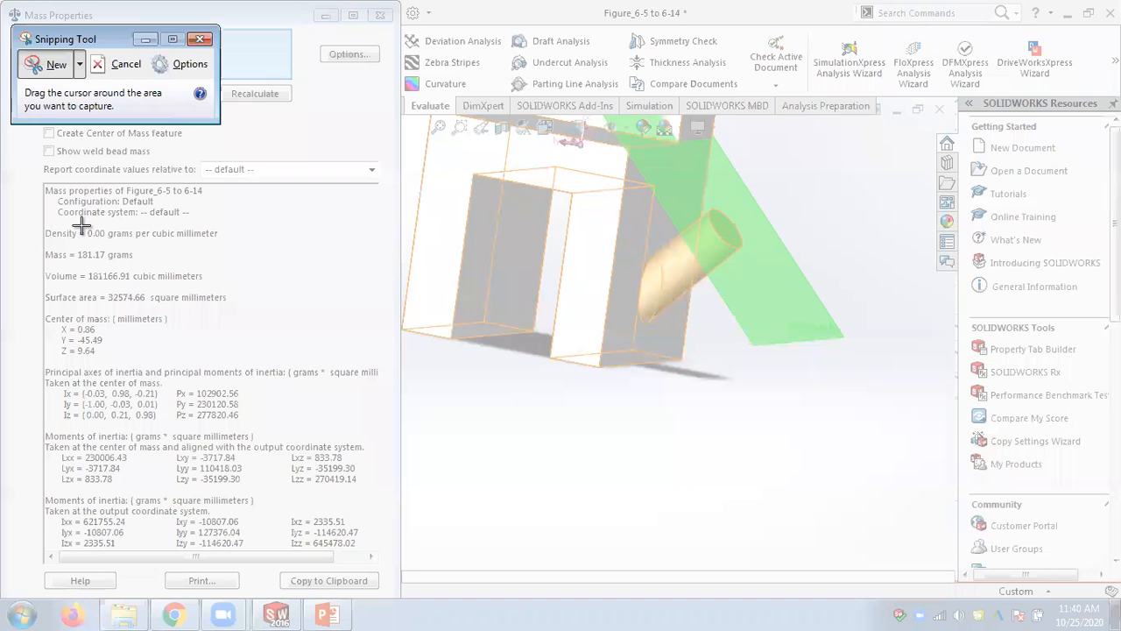
{"action": "left_click_drag", "start_coordinate": [22, 242], "coordinate": [283, 291]}
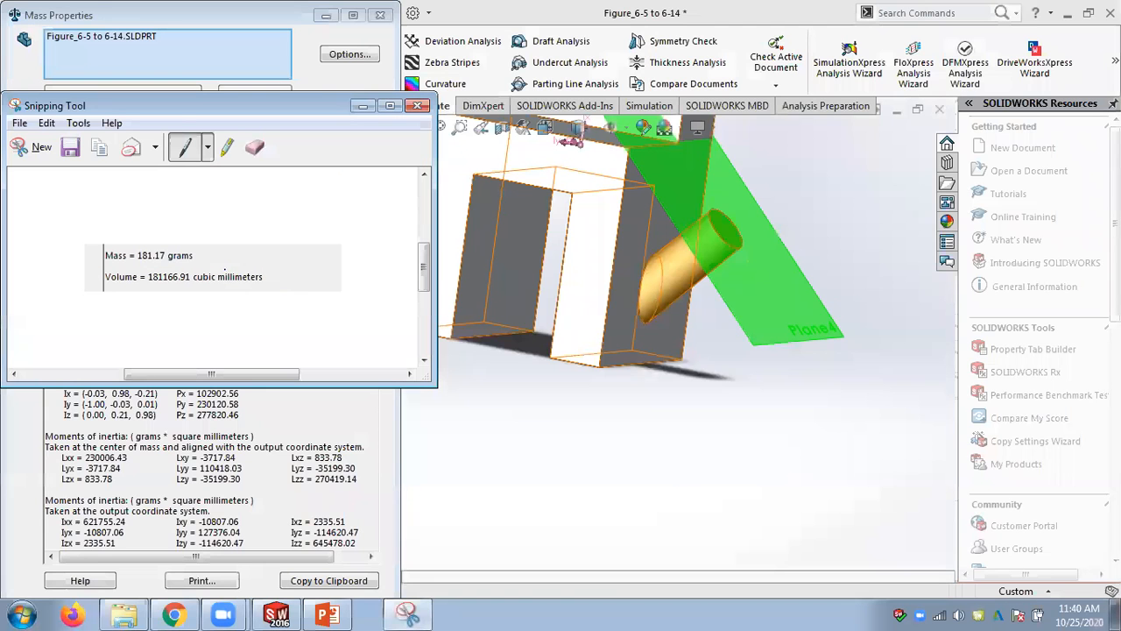
{"action": "left_click", "coordinate": [382, 15]}
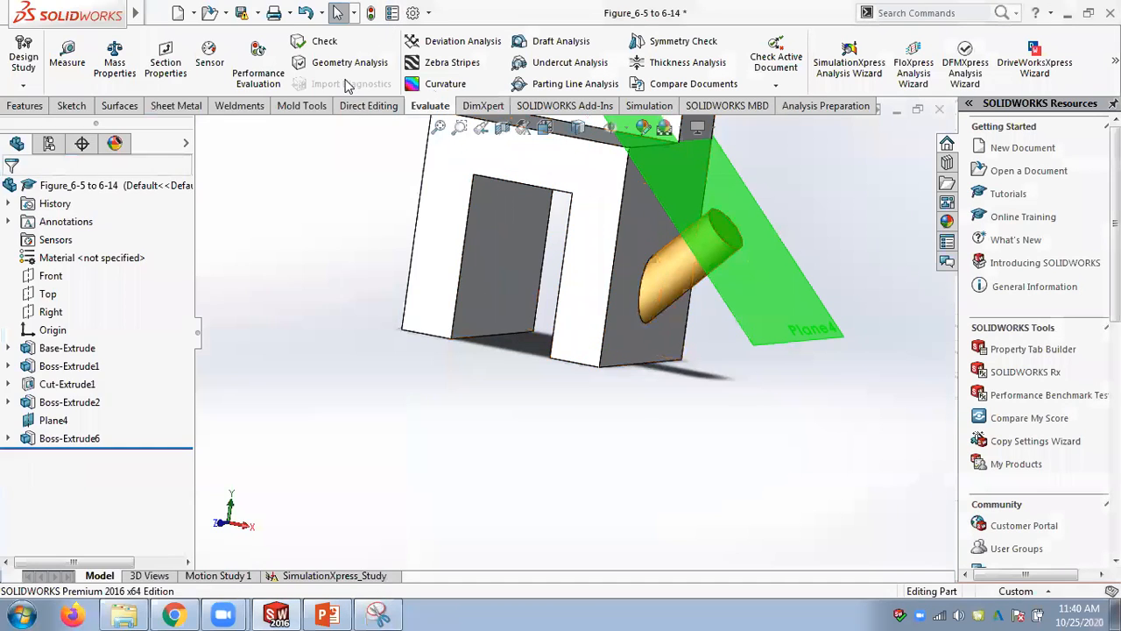
Turn off Merge result for the angled cylinder's extrusion and accept the edit
{"action": "right_click", "coordinate": [84, 439]}
{"action": "left_click", "coordinate": [107, 244]}
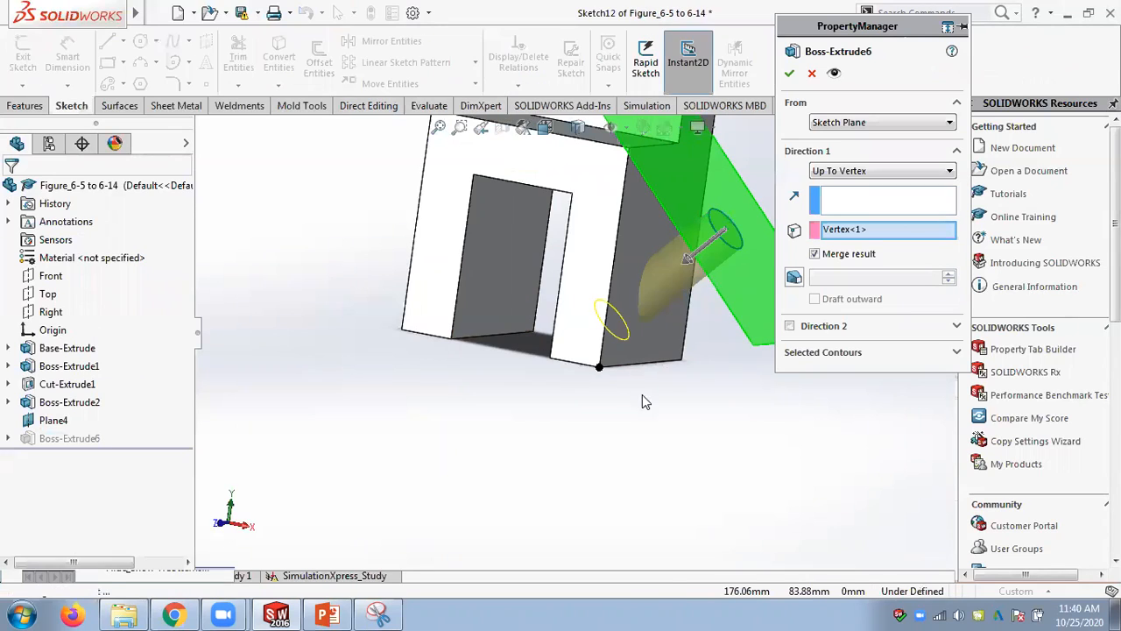
{"action": "left_click", "coordinate": [815, 255]}
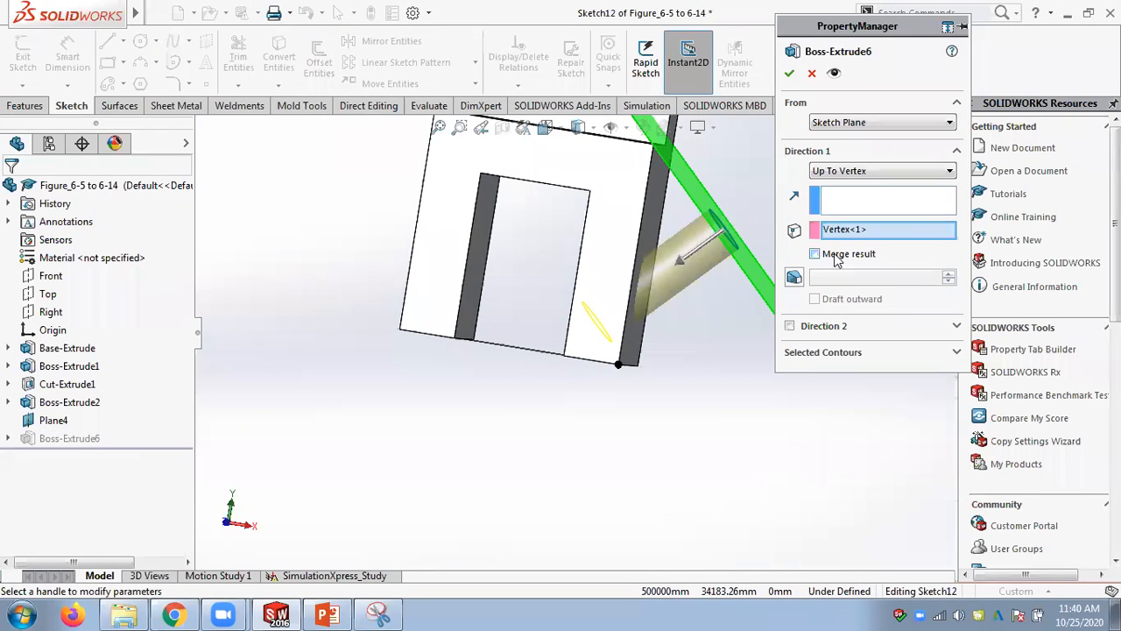
{"action": "left_click", "coordinate": [789, 73]}
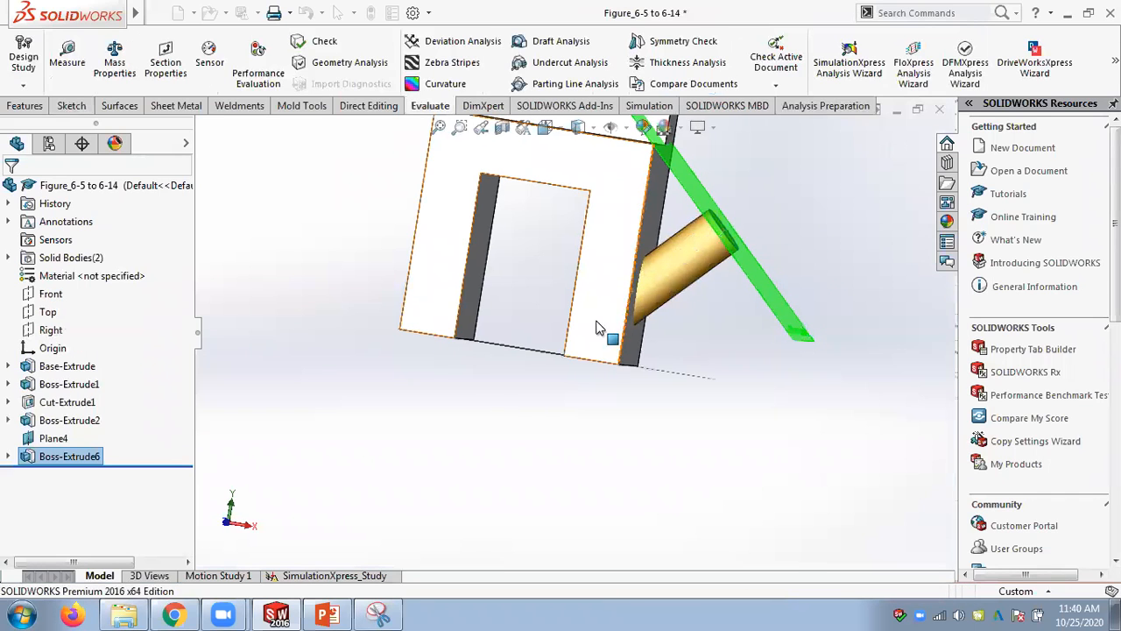
Compare display styles and view the model in Wireframe to examine the unmerged cylinder's end inside the leg
{"action": "left_click", "coordinate": [579, 128]}
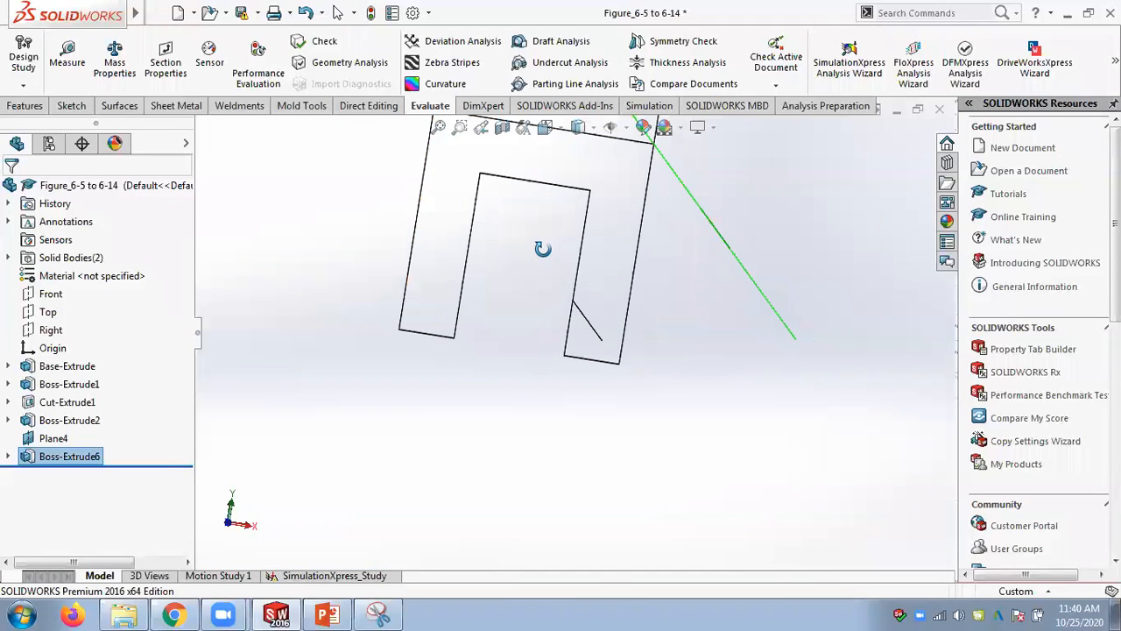
{"action": "scroll", "coordinate": [615, 322], "scroll_direction": "down", "scroll_amount": 1}
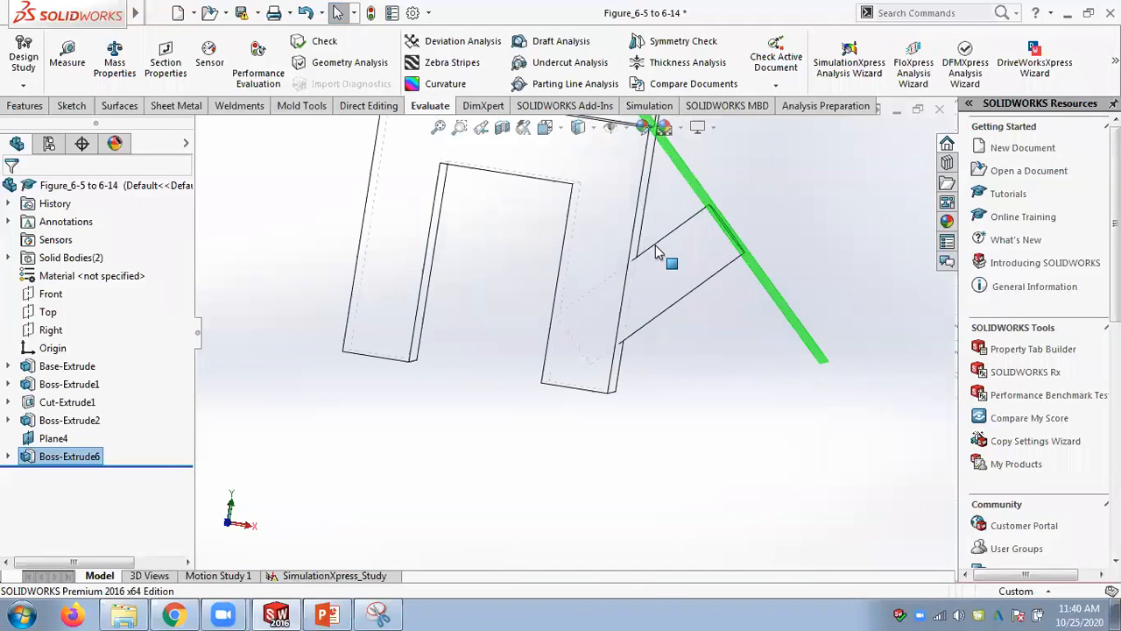
{"action": "left_click", "coordinate": [595, 130]}
{"action": "left_click", "coordinate": [579, 146]}
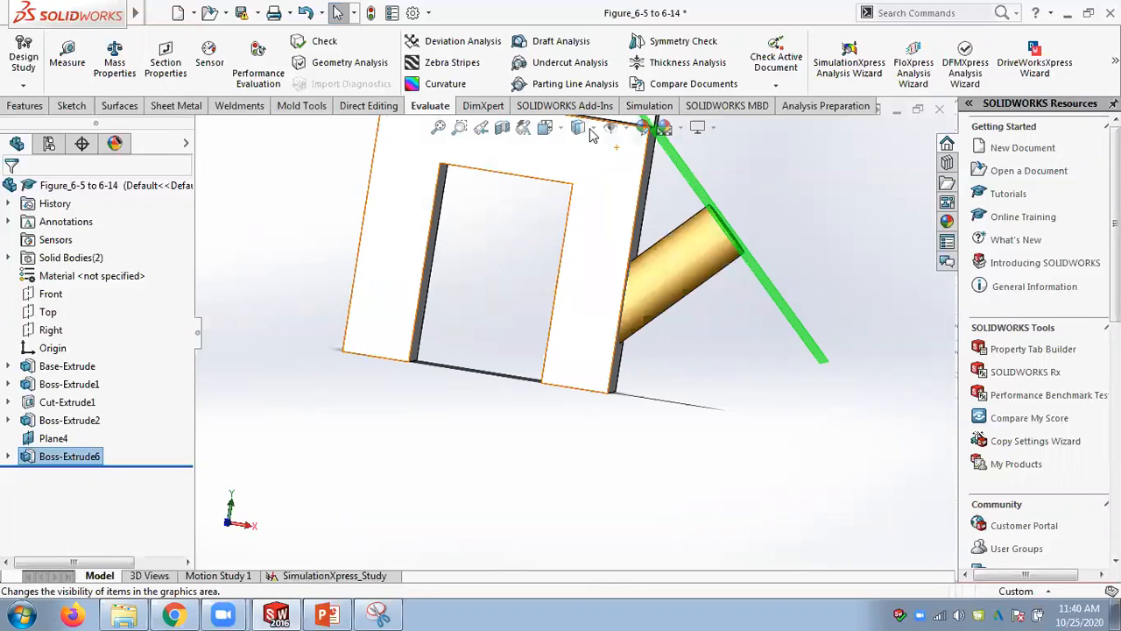
{"action": "left_click", "coordinate": [595, 130]}
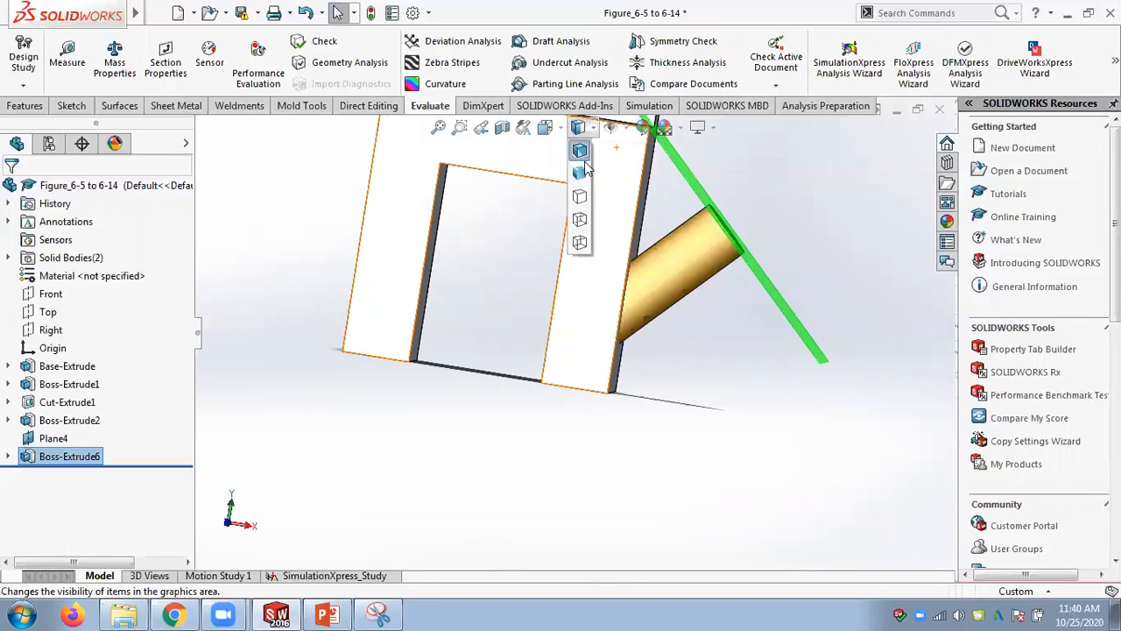
{"action": "left_click", "coordinate": [579, 242]}
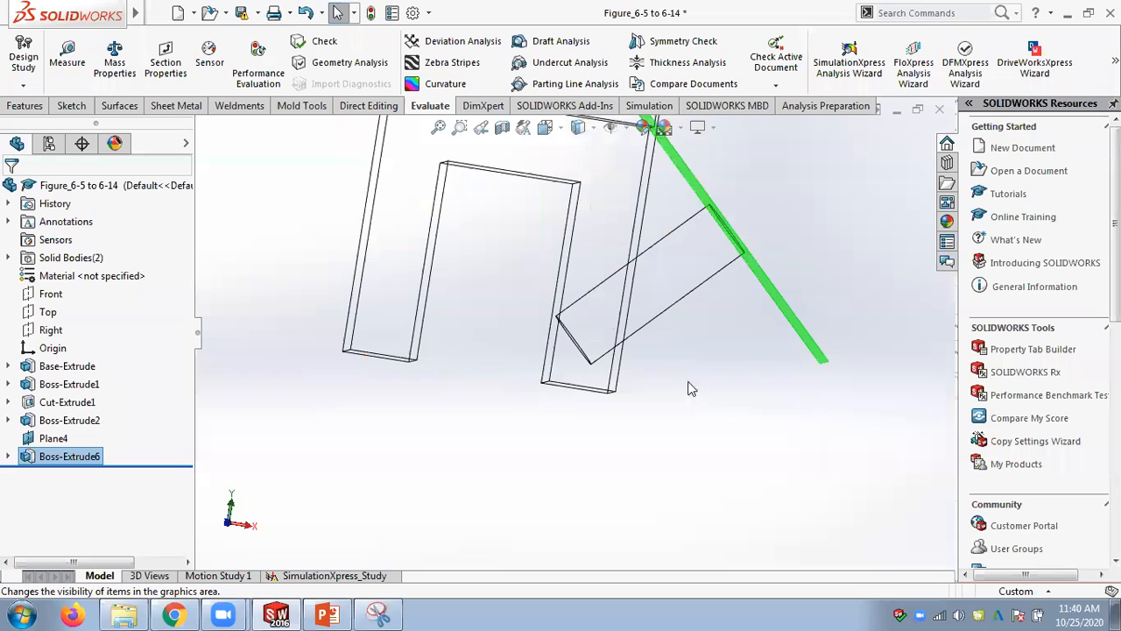
{"action": "middle_click_drag", "start_coordinate": [779, 419], "coordinate": [777, 426]}
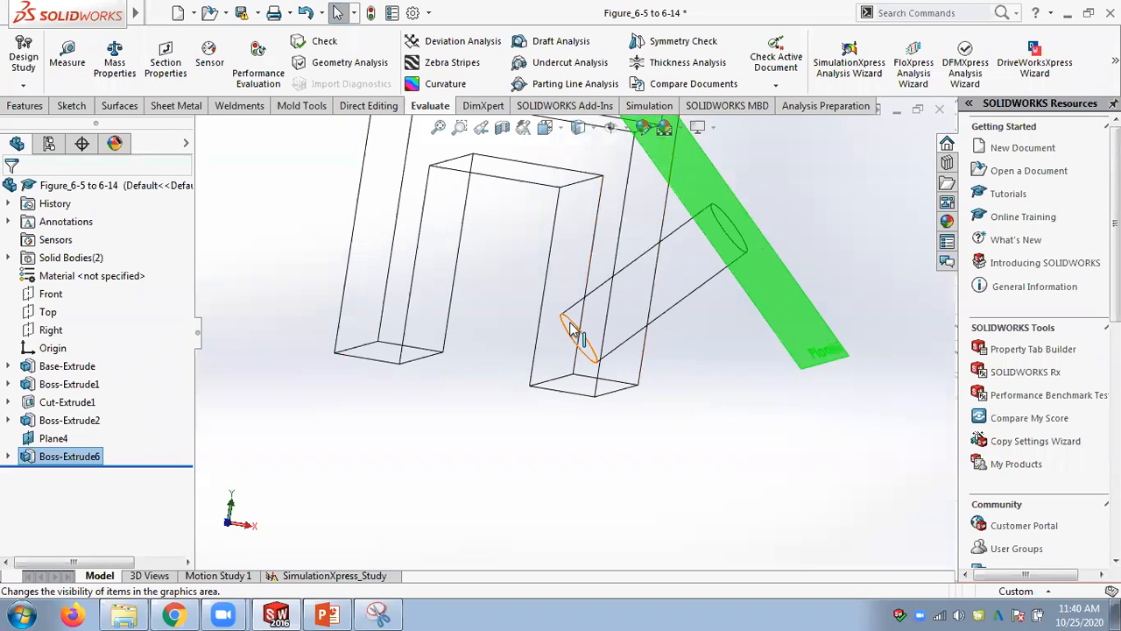
Evaluate the part's mass properties, compare them with the earlier snip of mass and volume, and close both without saving the snip
{"action": "left_click", "coordinate": [117, 77]}
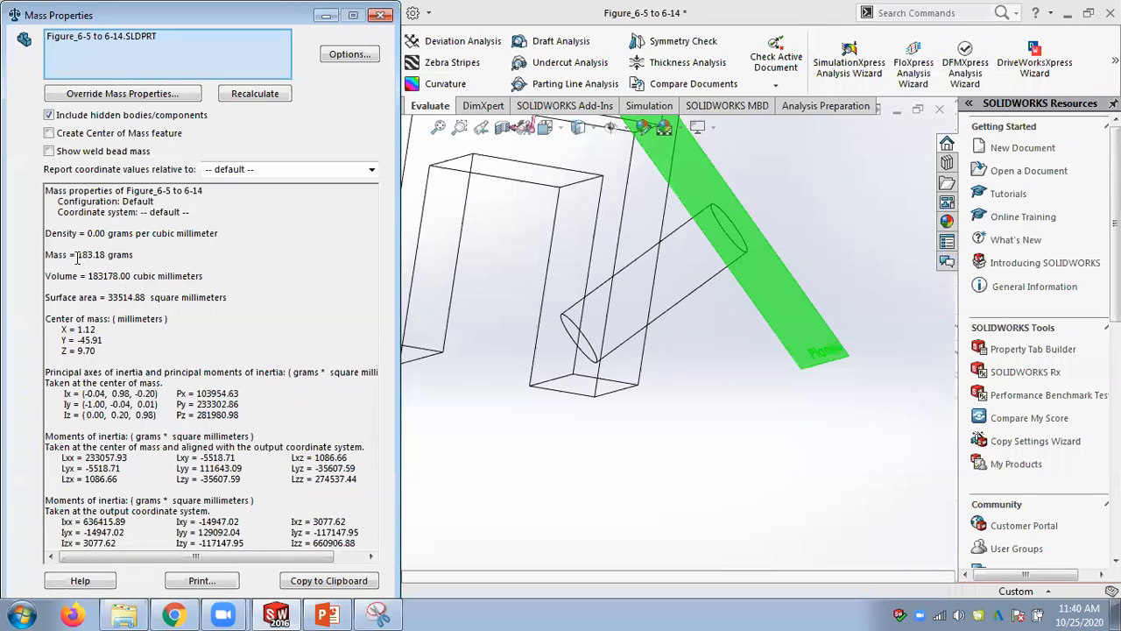
{"action": "left_click", "coordinate": [381, 614]}
{"action": "left_click_drag", "start_coordinate": [224, 112], "coordinate": [317, 324]}
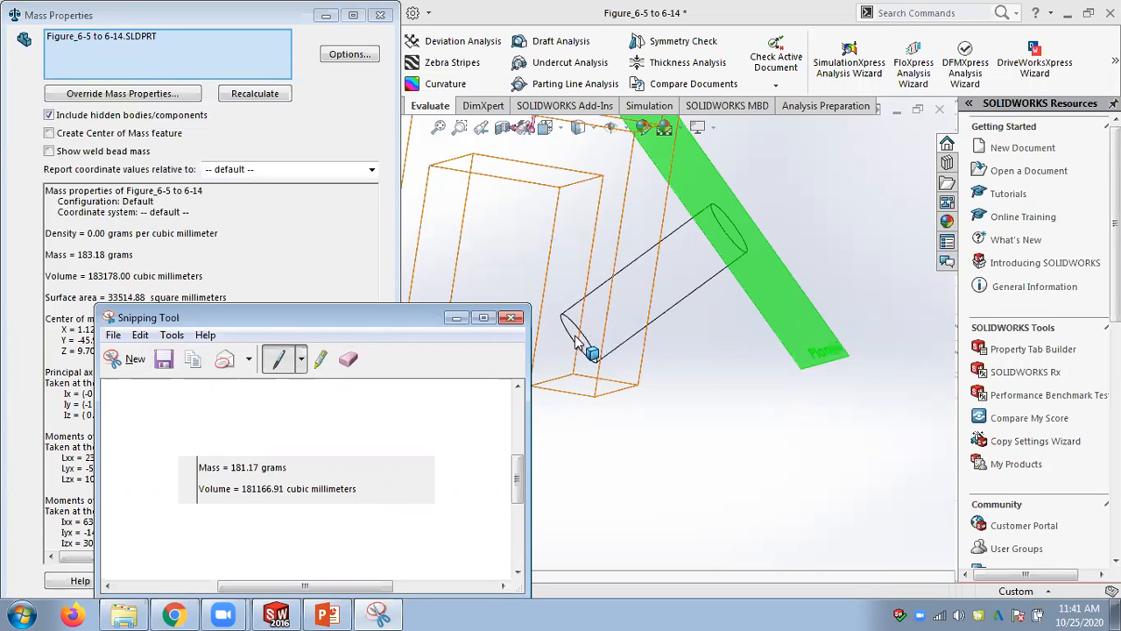
{"action": "left_click", "coordinate": [512, 319]}
{"action": "left_click", "coordinate": [375, 467]}
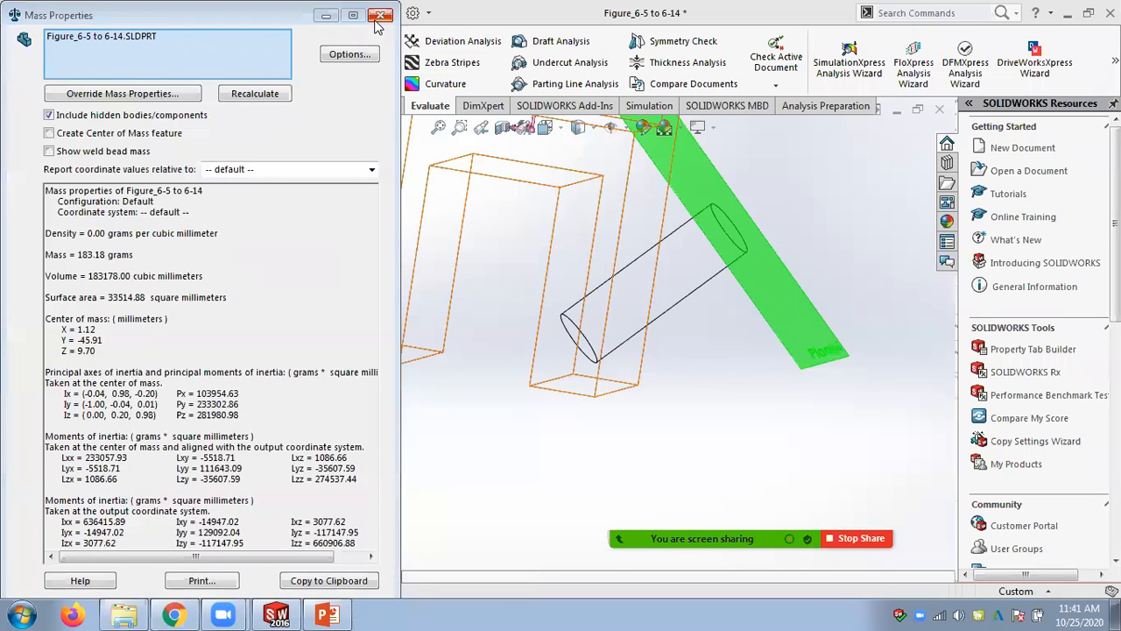
{"action": "key", "text": "Escape"}
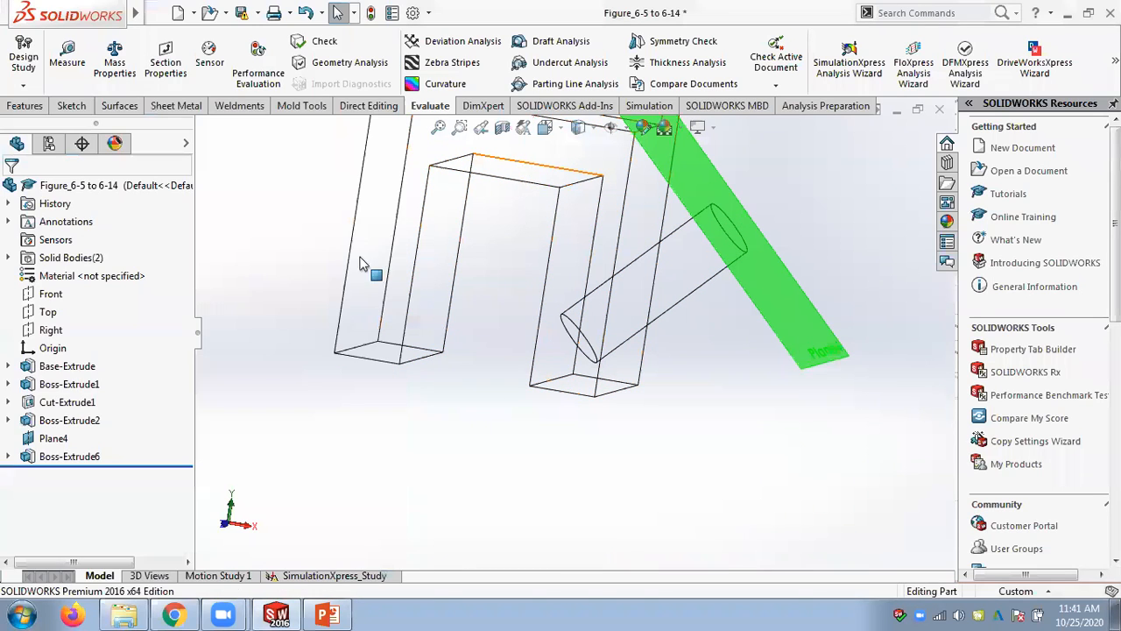
Turn Merge result back on for the angled cylinder's extrusion and accept the edit
{"action": "right_click", "coordinate": [70, 453]}
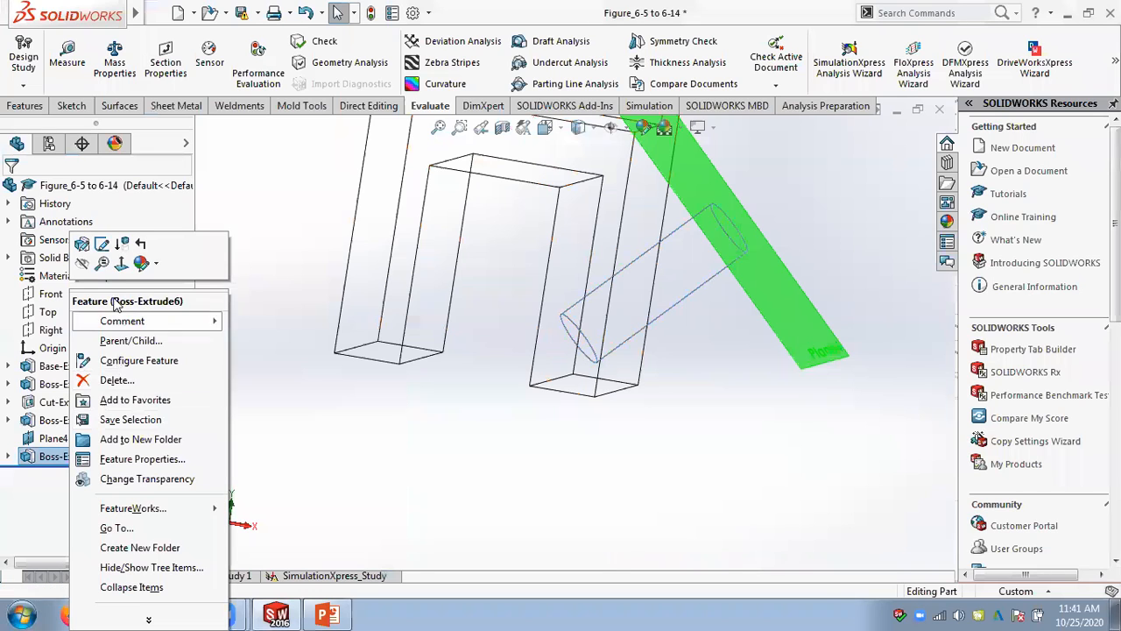
{"action": "left_click", "coordinate": [82, 244]}
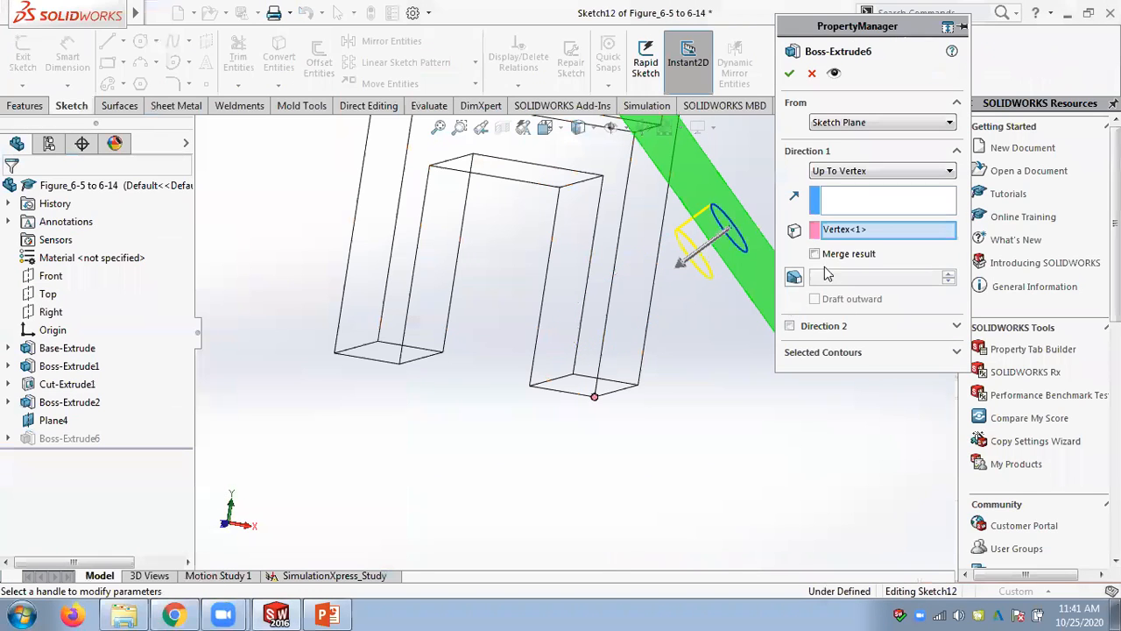
{"action": "left_click", "coordinate": [815, 254]}
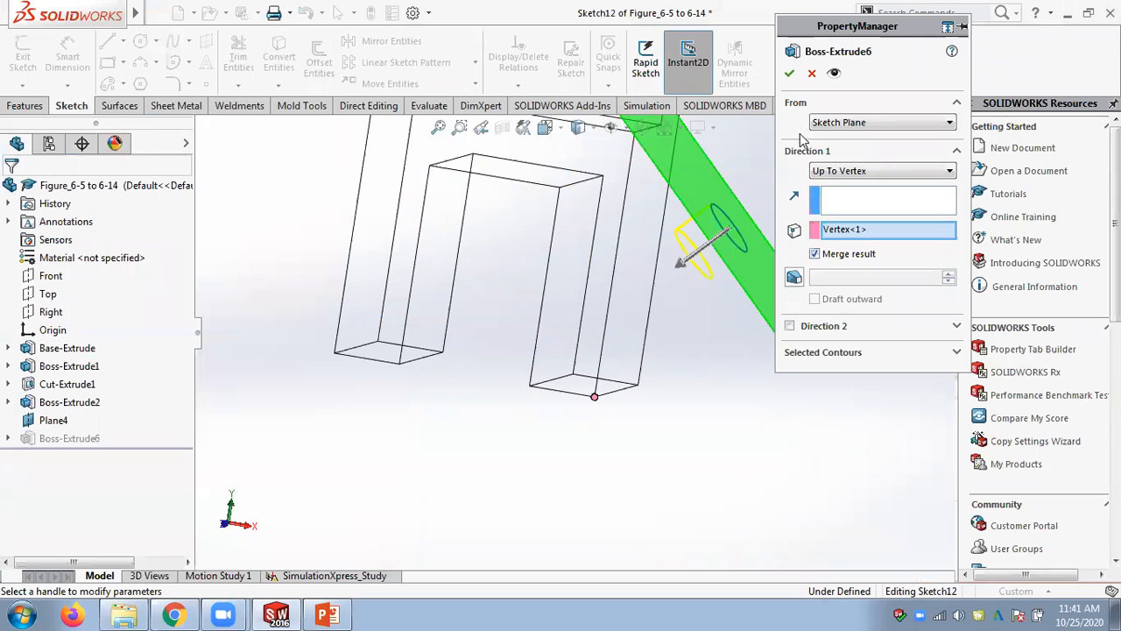
{"action": "left_click", "coordinate": [814, 254]}
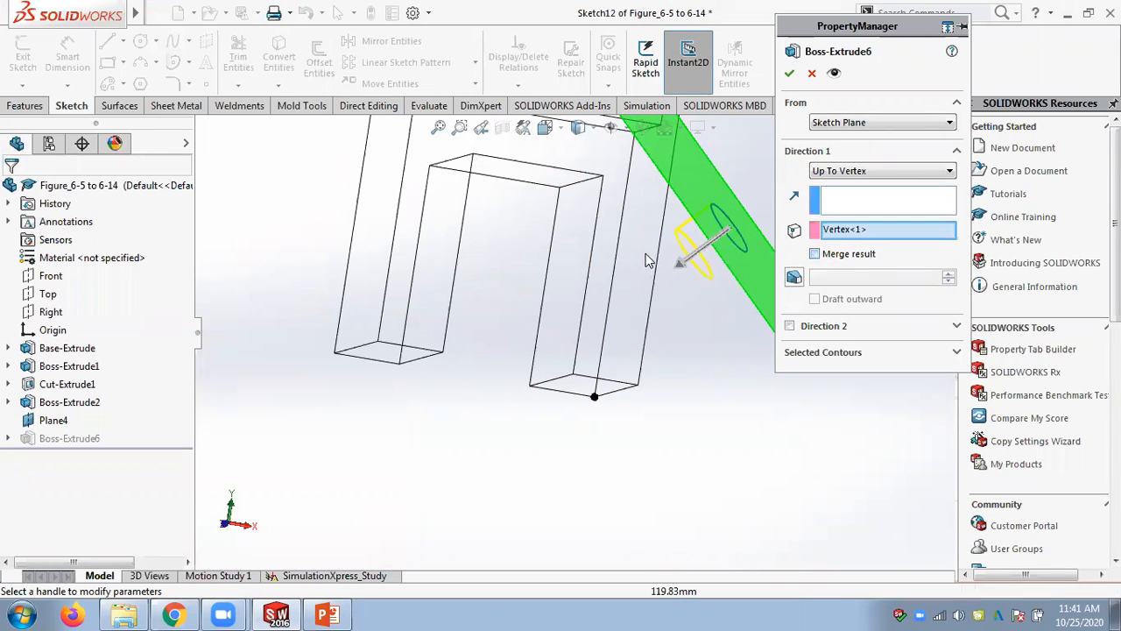
{"action": "left_click", "coordinate": [816, 254]}
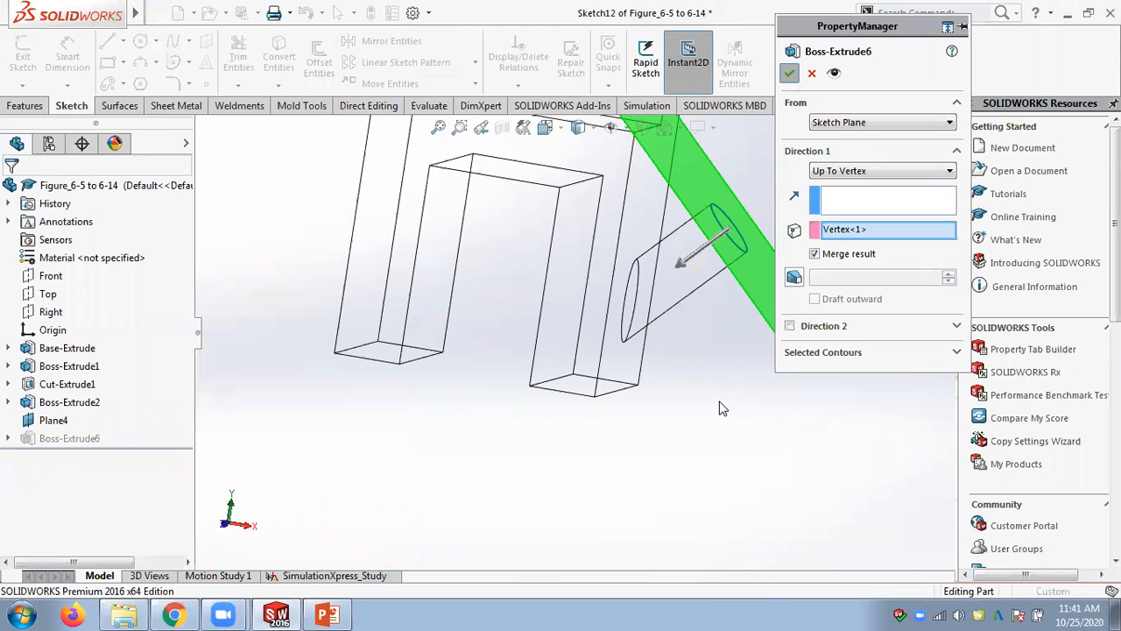
{"action": "key", "text": "Return"}
Examine where the merged cylinder meets the leg in Wireframe, and return the display style to Shaded With Edges
{"action": "middle_click_drag", "start_coordinate": [742, 378], "coordinate": [702, 431]}
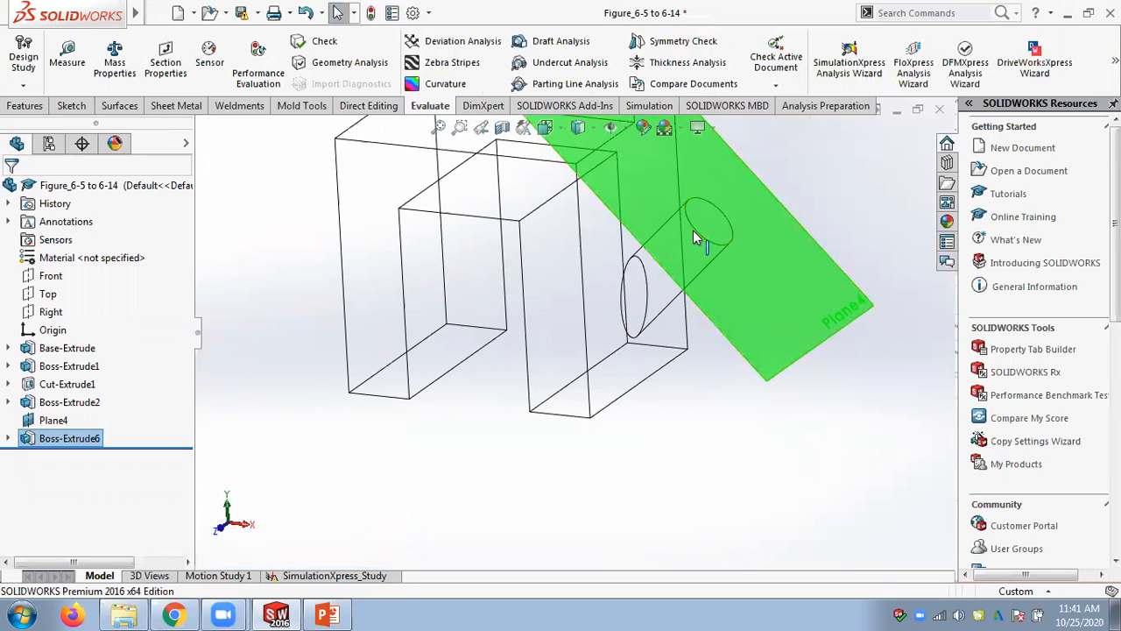
{"action": "scroll", "coordinate": [670, 303], "scroll_direction": "down", "scroll_amount": 8}
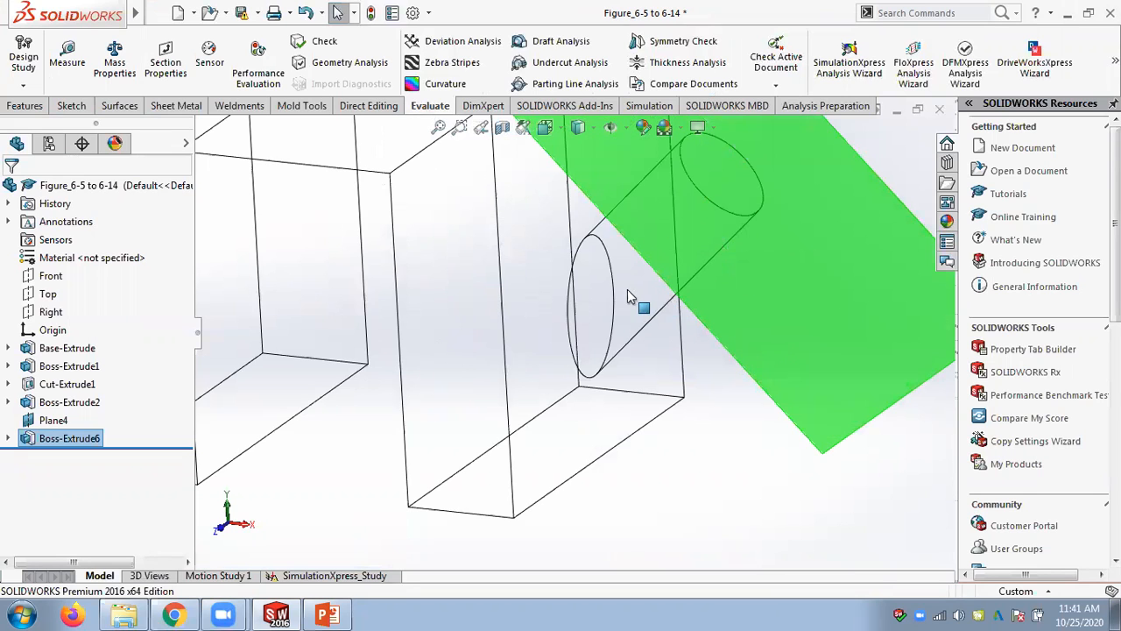
{"action": "middle_click_drag", "start_coordinate": [578, 333], "coordinate": [587, 318]}
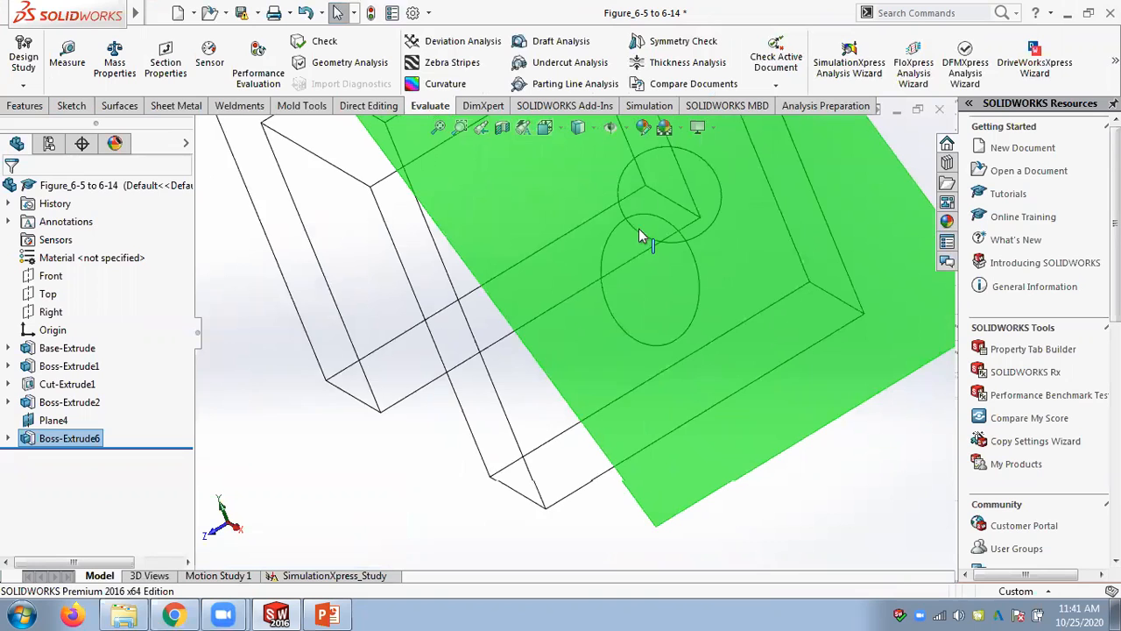
{"action": "middle_click_drag", "start_coordinate": [613, 243], "coordinate": [776, 299]}
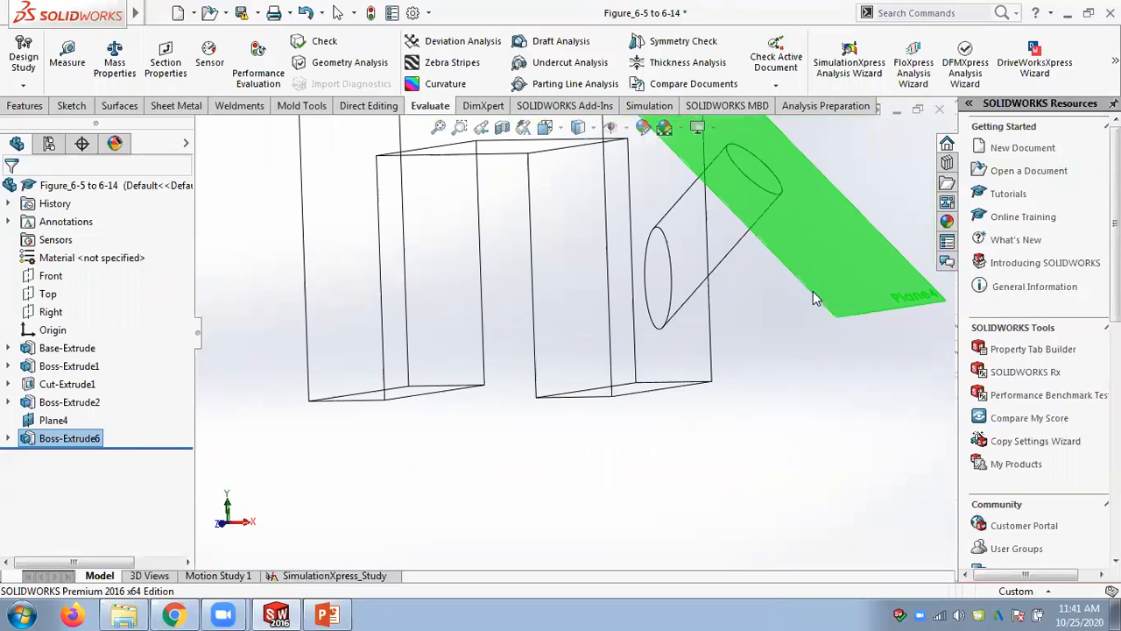
{"action": "middle_click_drag", "start_coordinate": [770, 334], "coordinate": [796, 329]}
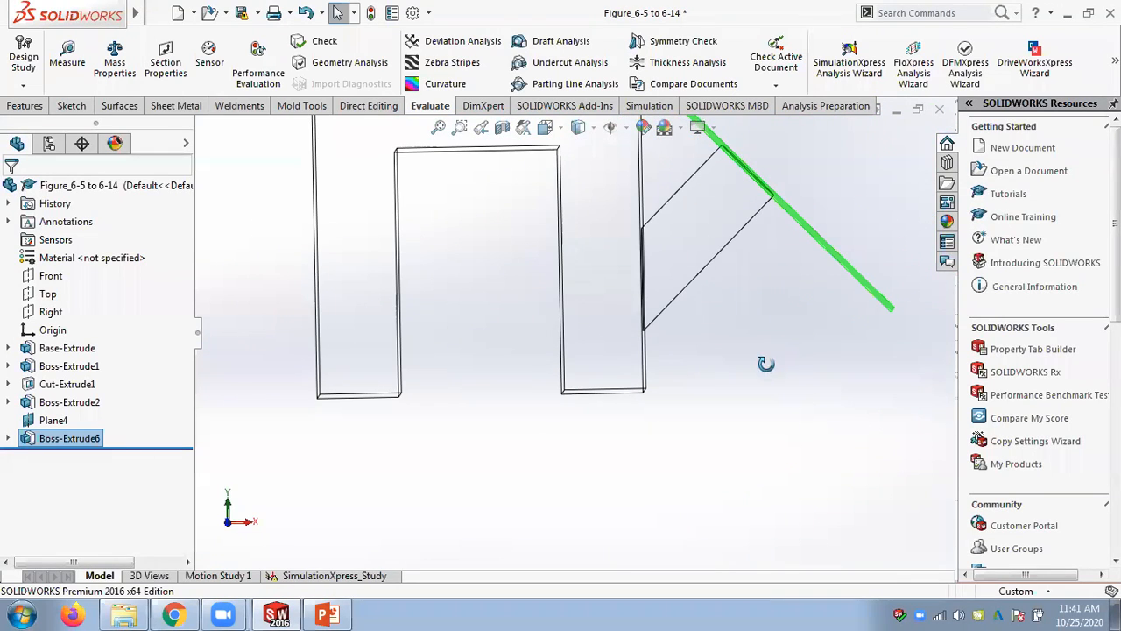
{"action": "middle_click_drag", "start_coordinate": [653, 198], "coordinate": [588, 128]}
{"action": "left_click", "coordinate": [593, 130]}
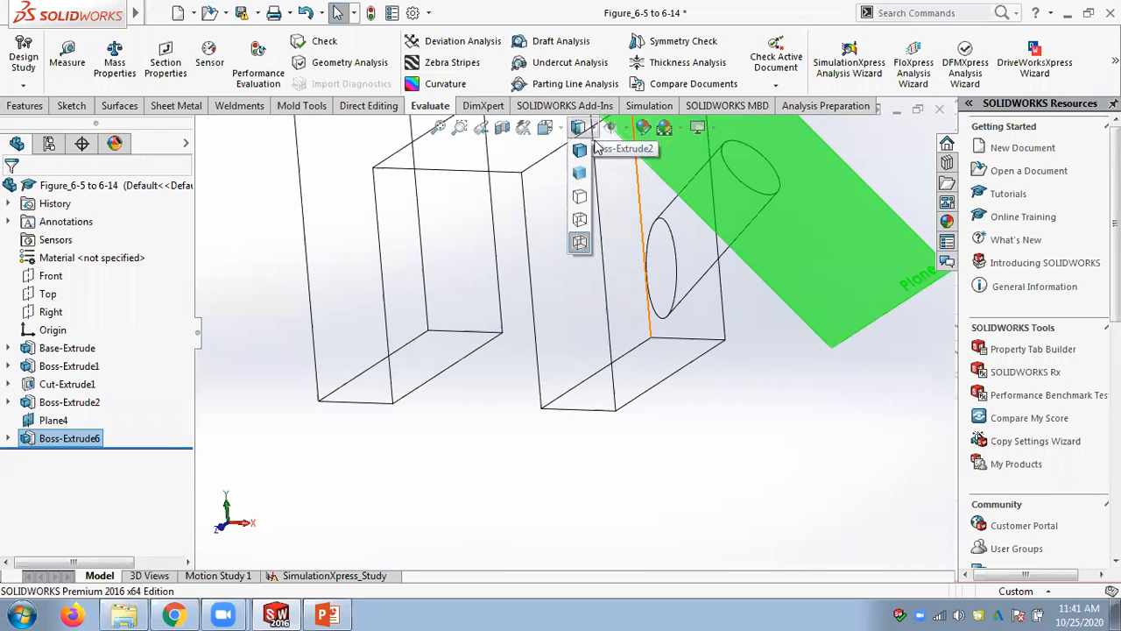
{"action": "left_click", "coordinate": [578, 151]}
{"action": "left_click", "coordinate": [785, 403]}
{"action": "scroll", "coordinate": [785, 397], "scroll_direction": "up", "scroll_amount": 1}
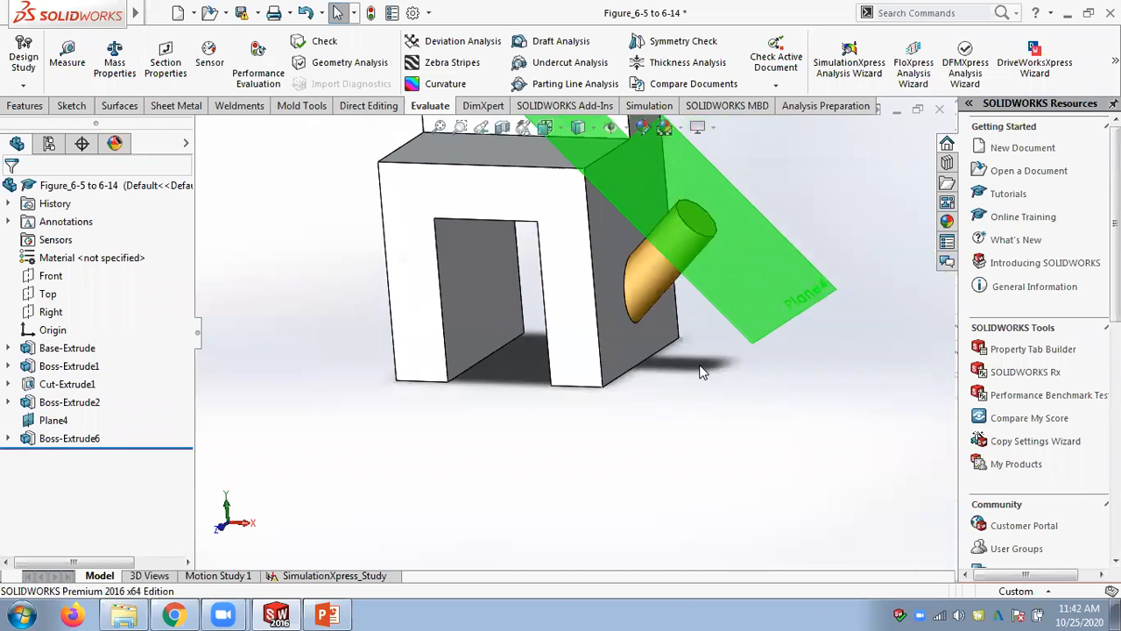
{"action": "scroll", "coordinate": [694, 364], "scroll_direction": "down", "scroll_amount": 2}
{"action": "scroll", "coordinate": [688, 363], "scroll_direction": "up", "scroll_amount": 3}
{"action": "scroll", "coordinate": [689, 377], "scroll_direction": "down", "scroll_amount": 2}
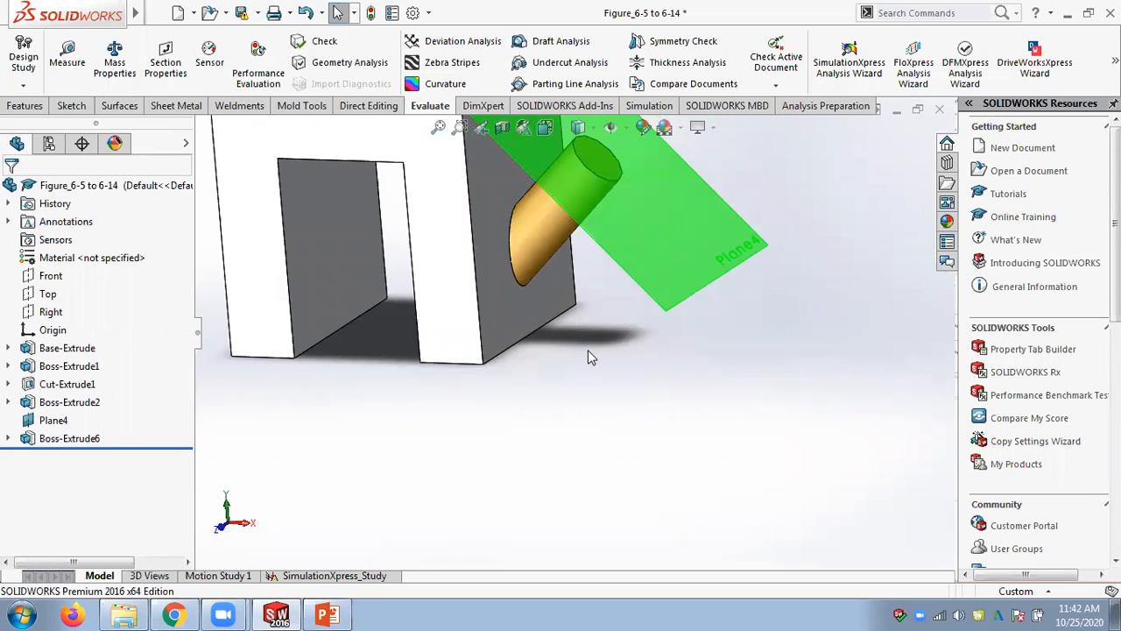
Flip the normal of the angled reference plane, Plane4
{"action": "middle_click_drag", "start_coordinate": [694, 311], "coordinate": [679, 398]}
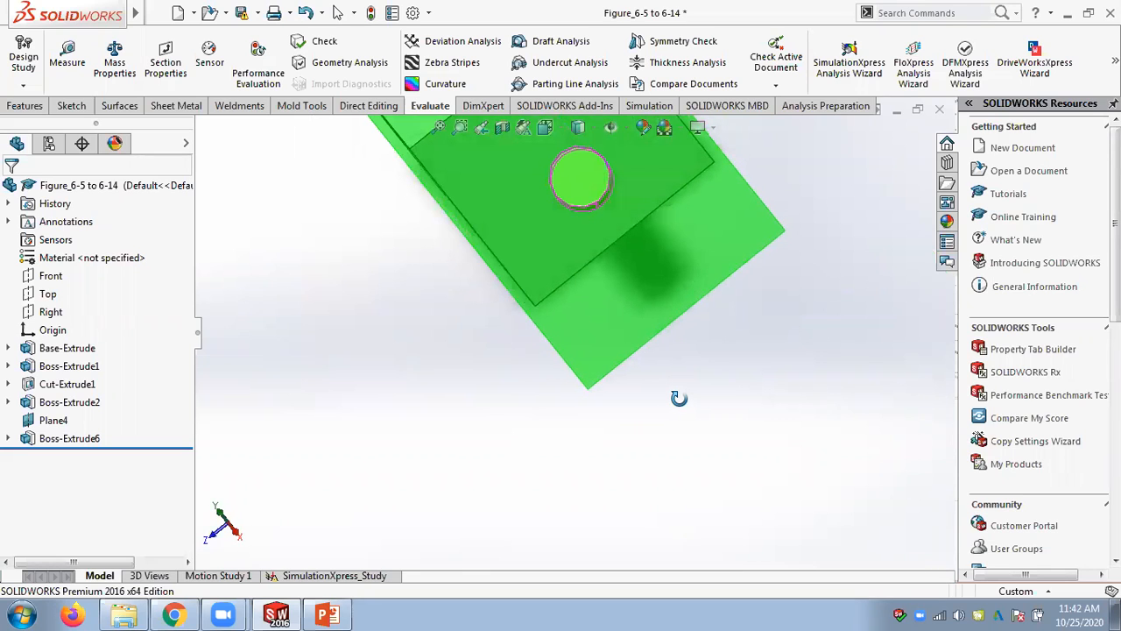
{"action": "left_click", "coordinate": [695, 283]}
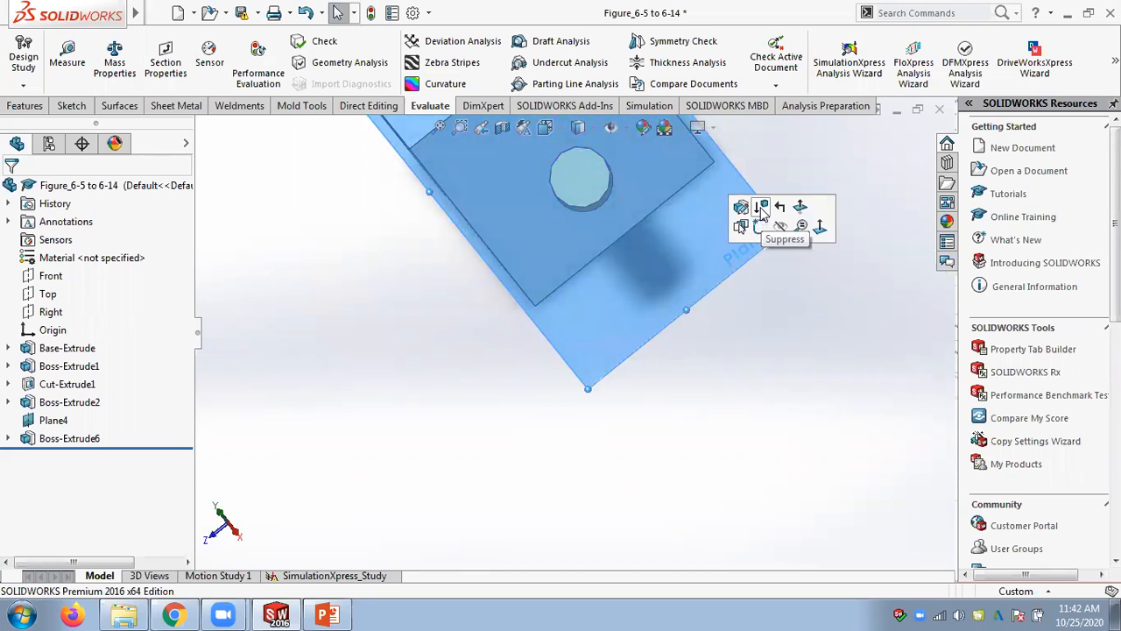
{"action": "left_click", "coordinate": [791, 203]}
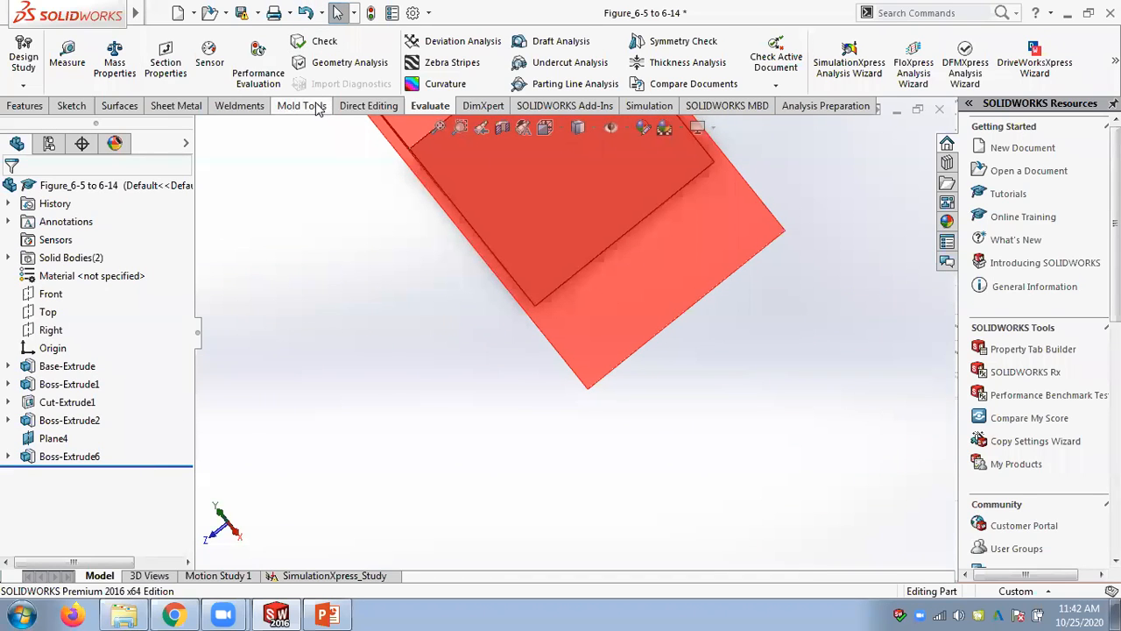
Delete the angled cylinder's extrusion, Boss-Extrude6, while keeping its sketch on the angled plane
{"action": "right_click", "coordinate": [105, 456]}
{"action": "left_click", "coordinate": [447, 397]}
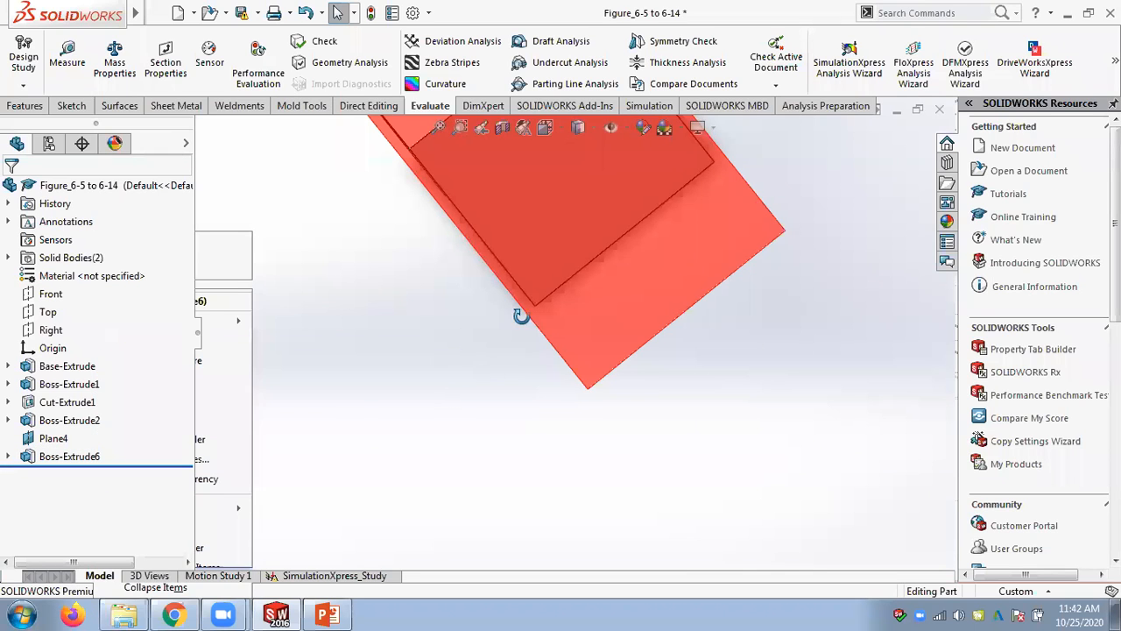
{"action": "right_click", "coordinate": [75, 456]}
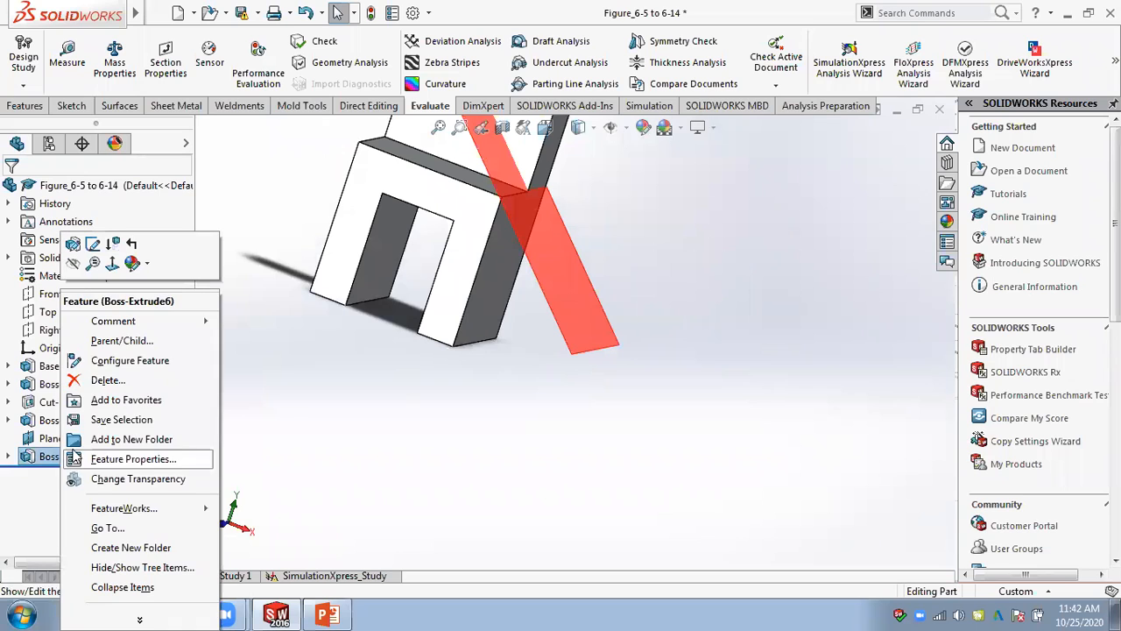
{"action": "left_click", "coordinate": [235, 323]}
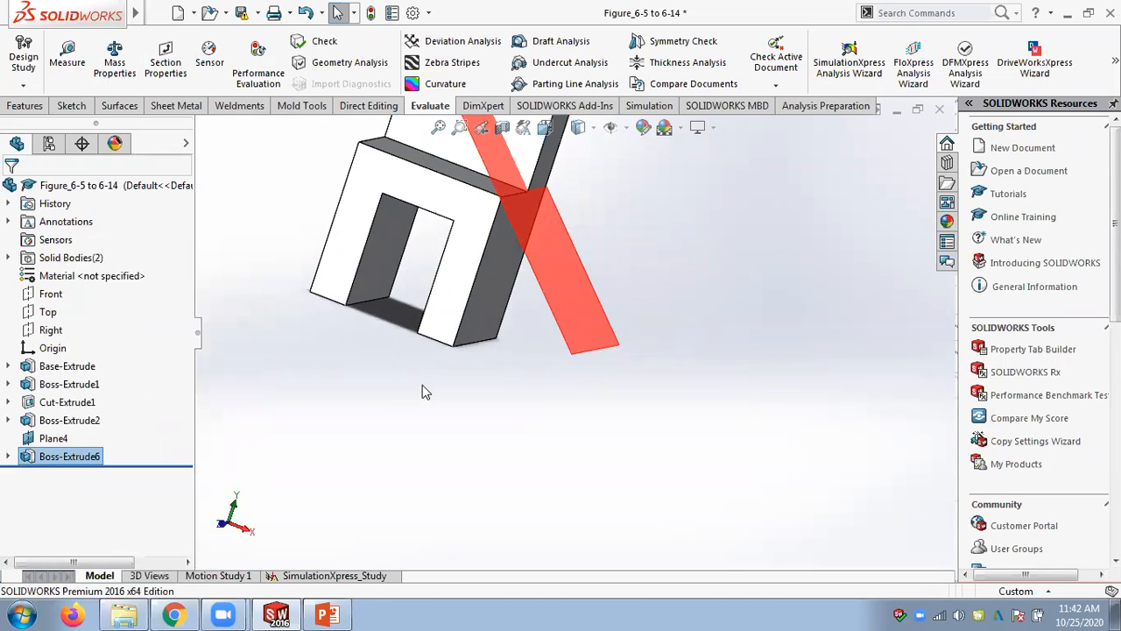
{"action": "middle_click_drag", "start_coordinate": [440, 385], "coordinate": [513, 401]}
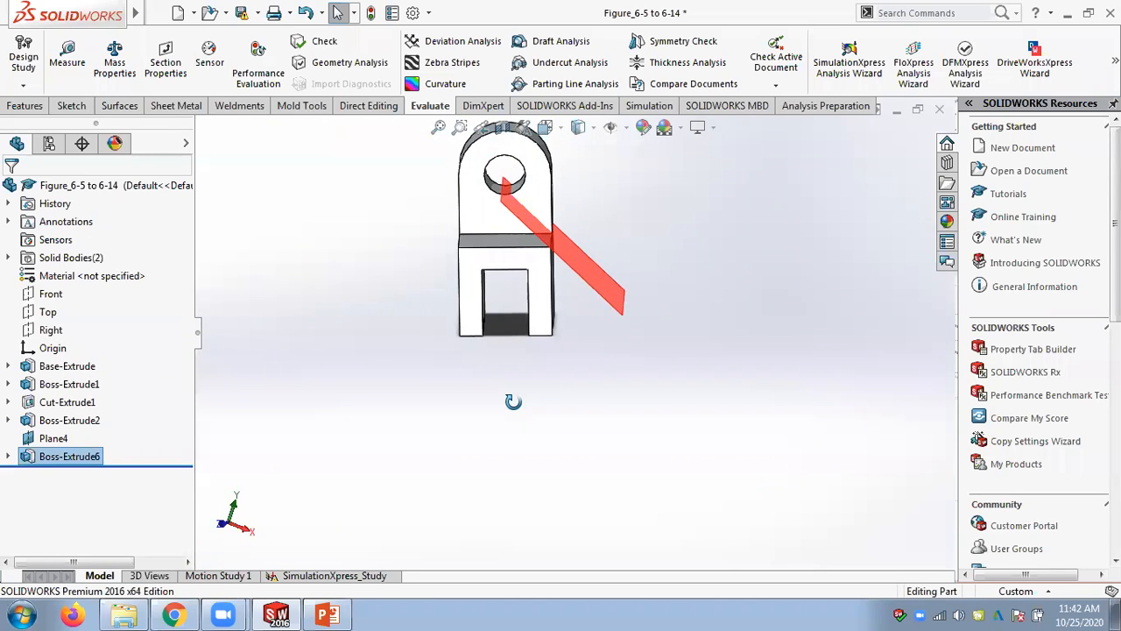
{"action": "right_click", "coordinate": [65, 462]}
{"action": "left_click", "coordinate": [100, 378]}
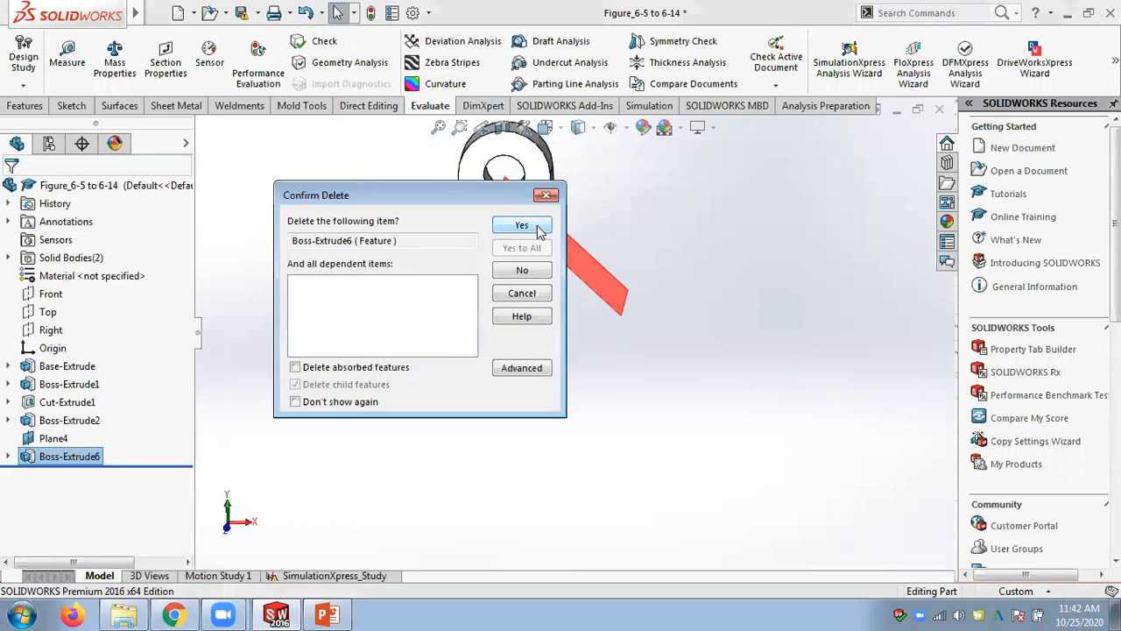
{"action": "left_click", "coordinate": [522, 226]}
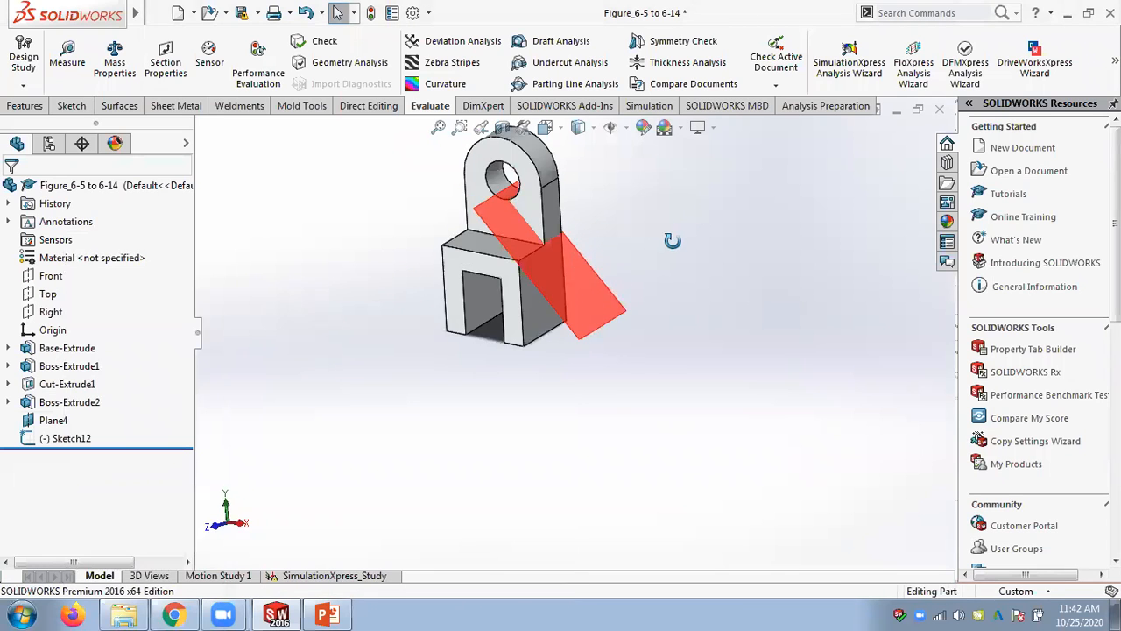
Delete the angled reference plane, Plane4, together with the circle sketch that depends on it
{"action": "scroll", "coordinate": [563, 265], "scroll_direction": "down", "scroll_amount": 5}
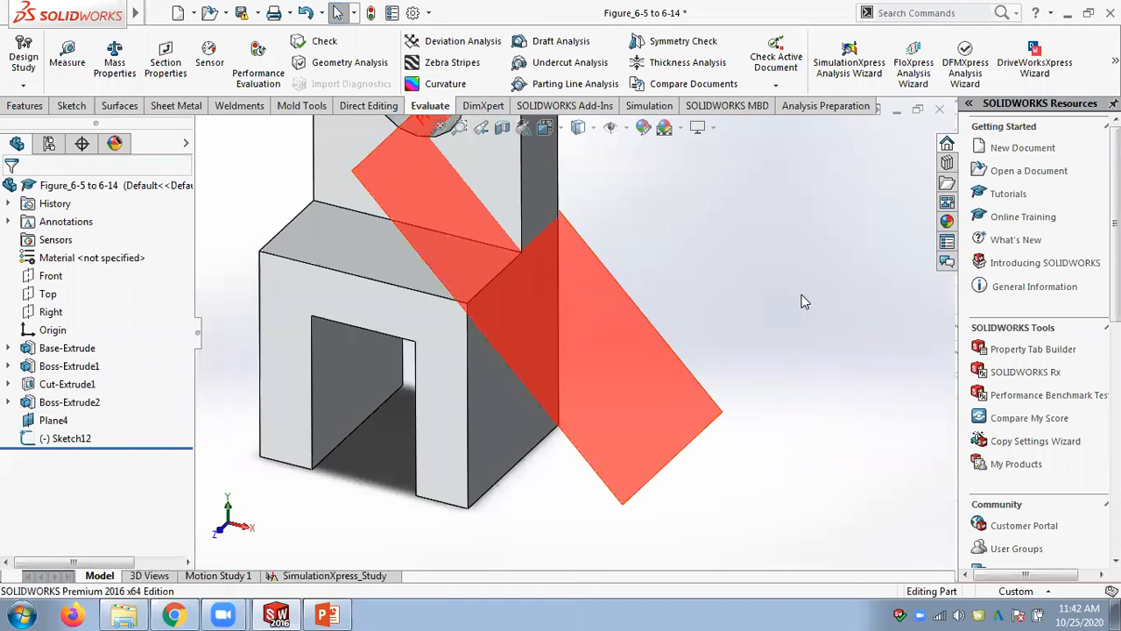
{"action": "scroll", "coordinate": [802, 296], "scroll_direction": "up", "scroll_amount": 3}
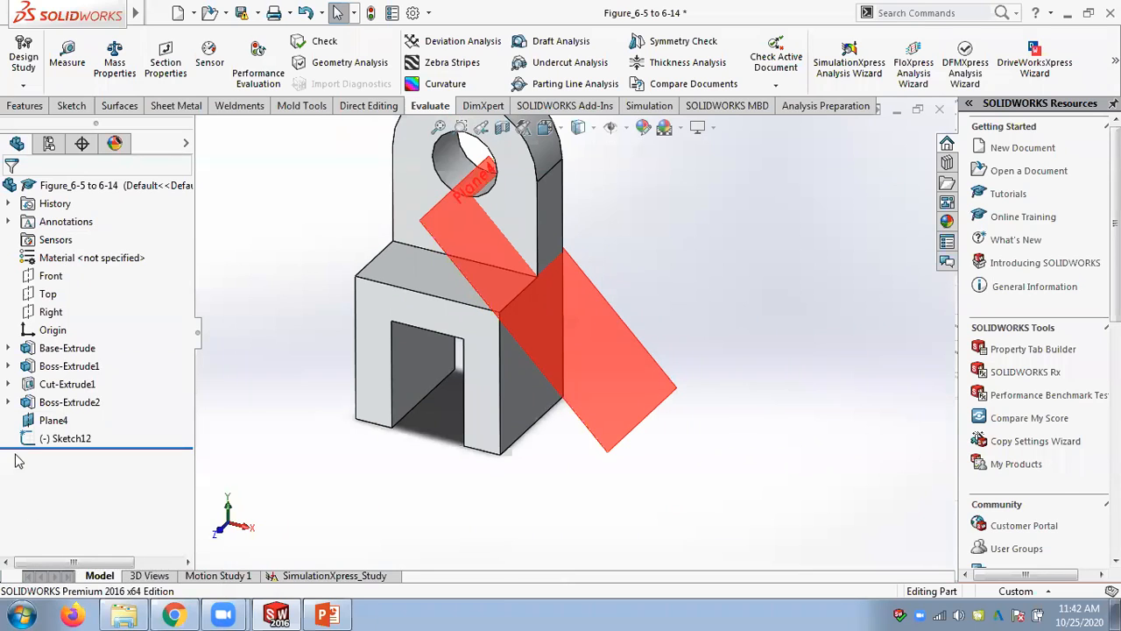
{"action": "right_click", "coordinate": [52, 421]}
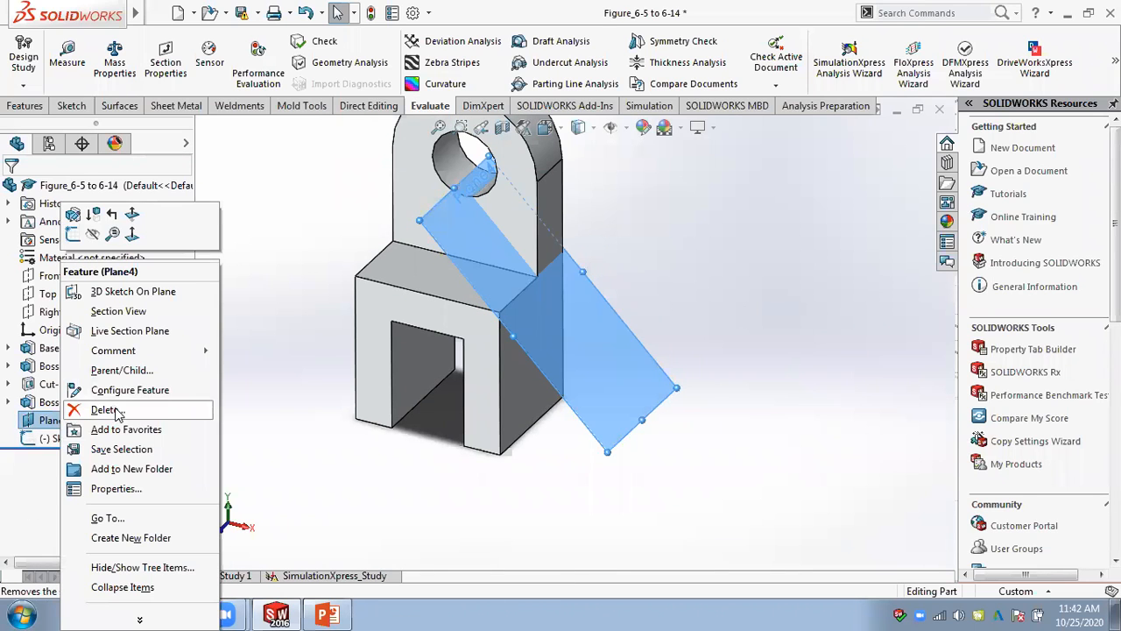
{"action": "left_click", "coordinate": [104, 410]}
{"action": "left_click", "coordinate": [521, 225]}
{"action": "mouse_move", "coordinate": [723, 336]}
{"action": "middle_mouse_down"}
{"action": "mouse_move", "coordinate": [689, 311]}
{"action": "mouse_move", "coordinate": [693, 278]}
{"action": "mouse_move", "coordinate": [692, 301]}
{"action": "middle_mouse_up"}
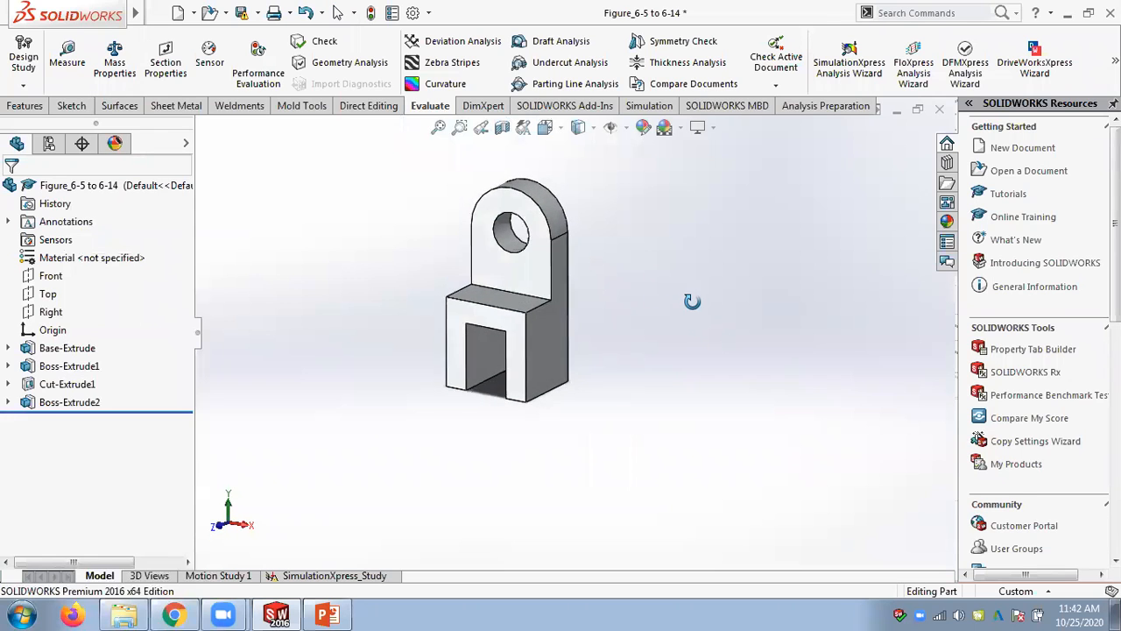
Create a reference plane through the front block's upper side edge at 45 degrees to the adjoining side face
{"action": "scroll", "coordinate": [691, 300], "scroll_direction": "down", "scroll_amount": 3}
{"action": "left_click", "coordinate": [39, 110]}
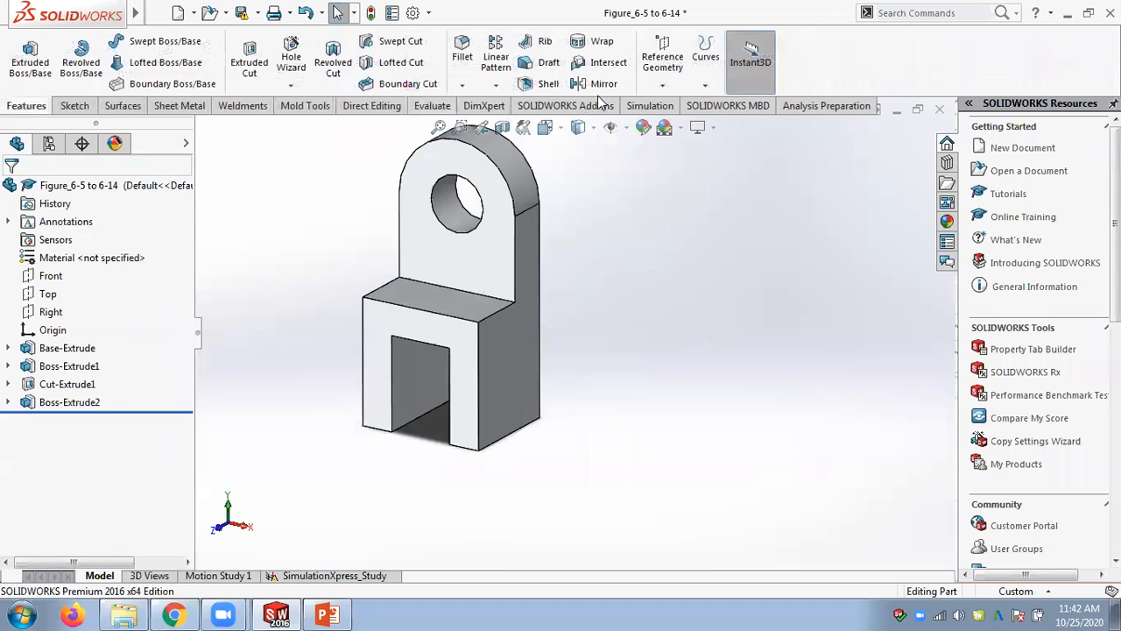
{"action": "left_click", "coordinate": [666, 84]}
{"action": "left_click", "coordinate": [675, 106]}
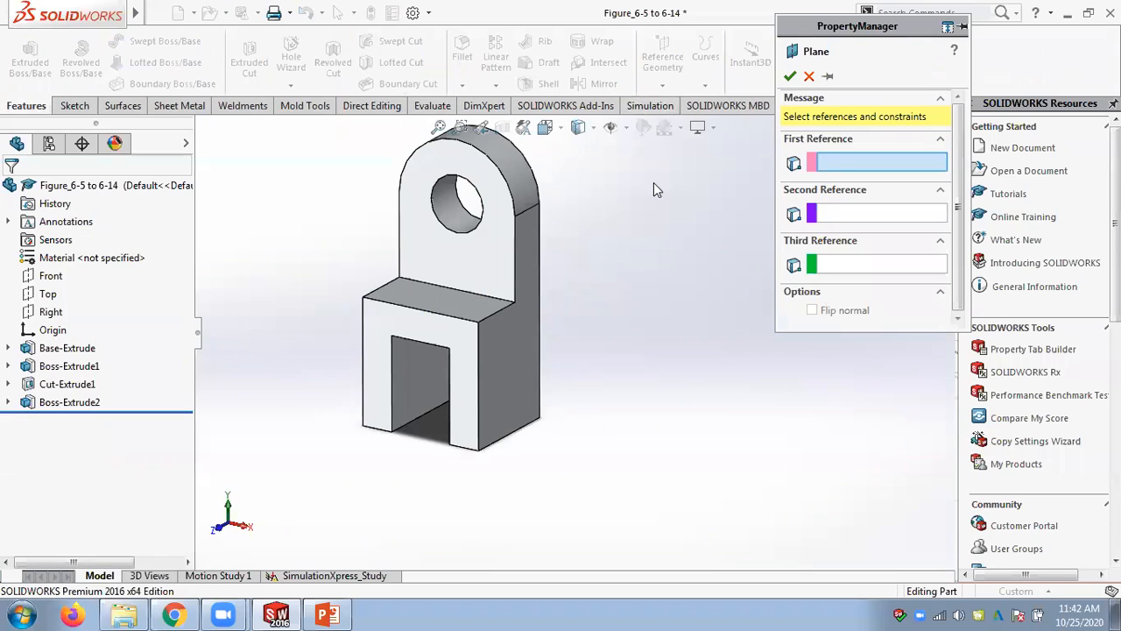
{"action": "left_click", "coordinate": [489, 324]}
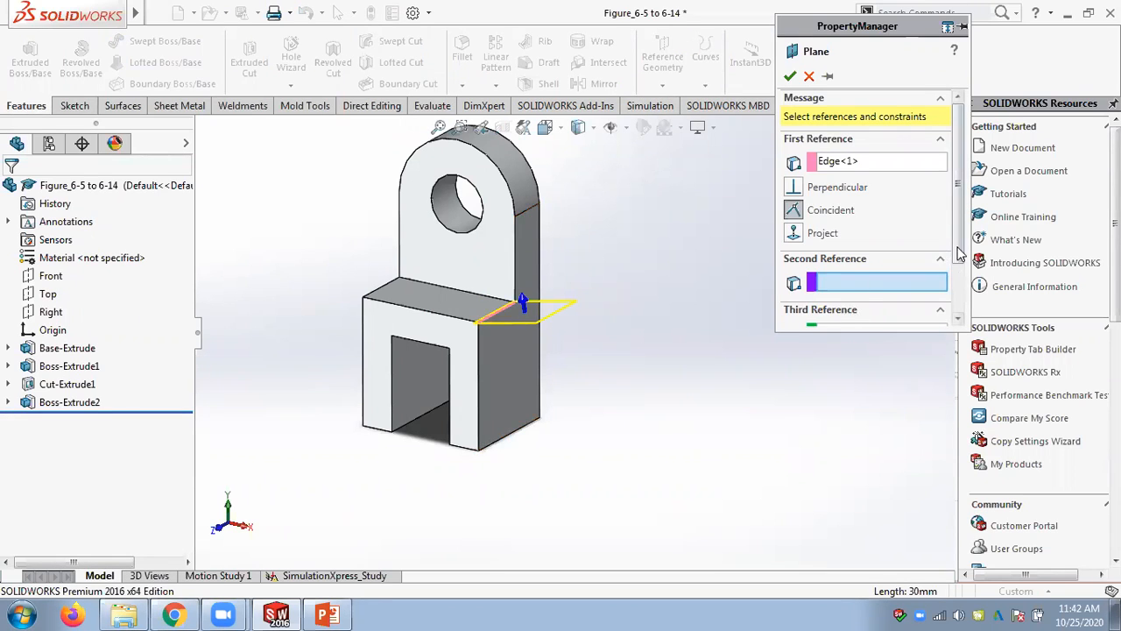
{"action": "scroll", "coordinate": [953, 246], "scroll_direction": "down", "scroll_amount": 2}
{"action": "left_click", "coordinate": [496, 406]}
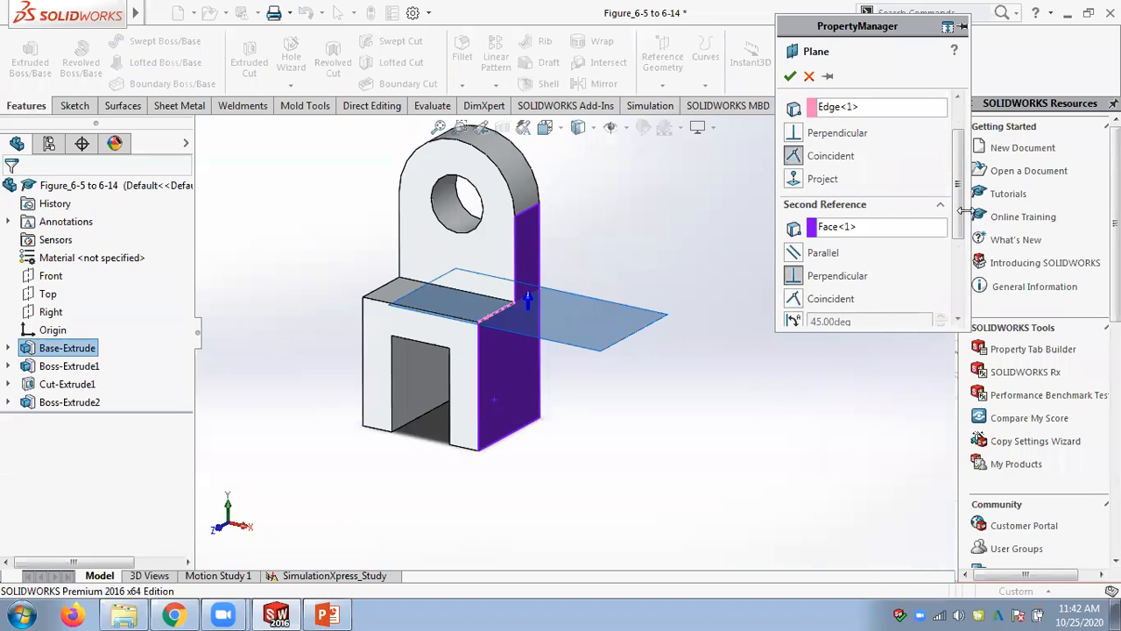
{"action": "scroll", "coordinate": [867, 219], "scroll_direction": "down", "scroll_amount": 3}
{"action": "left_click", "coordinate": [793, 198]}
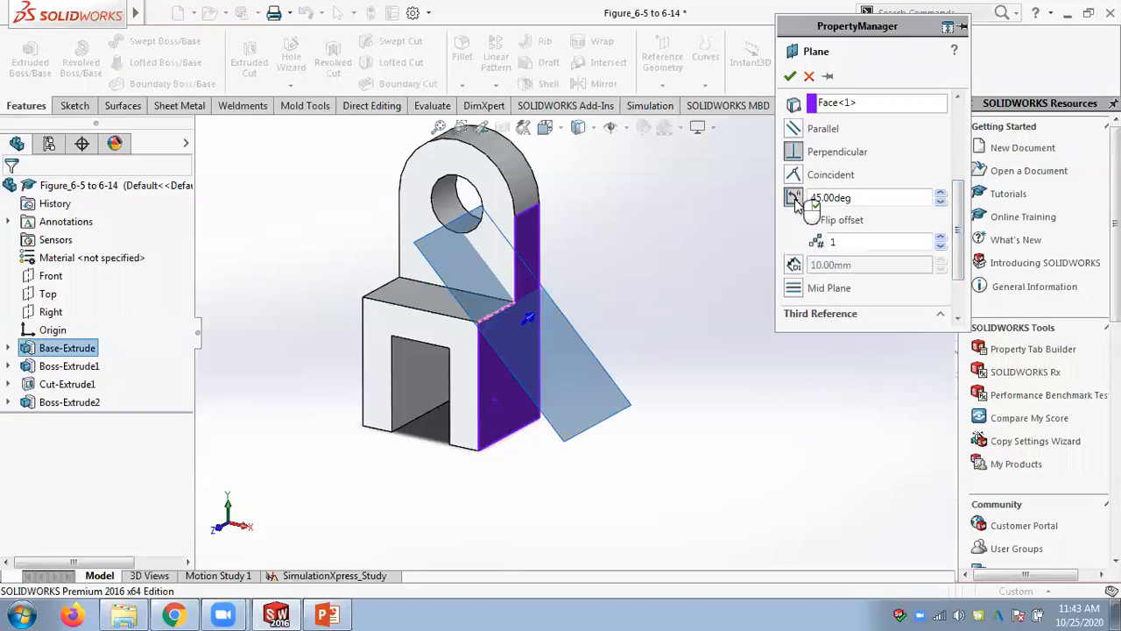
{"action": "left_click", "coordinate": [790, 77]}
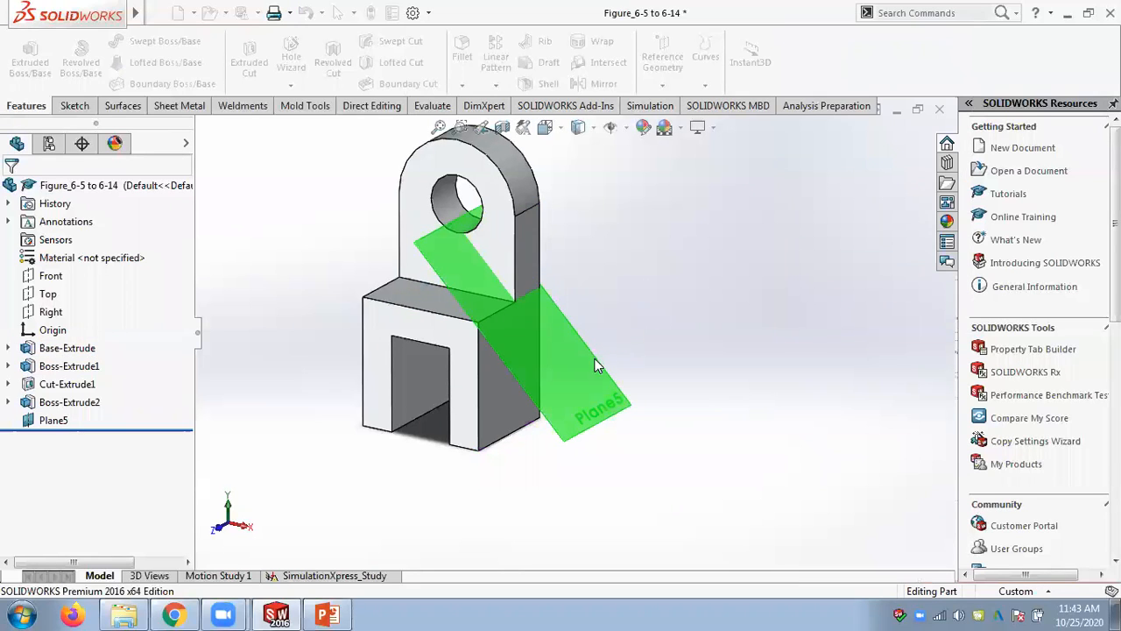
Sketch a circle of about 10 mm radius on the new angled plane, beside the block's side face
{"action": "left_click", "coordinate": [656, 314]}
{"action": "left_click", "coordinate": [140, 41]}
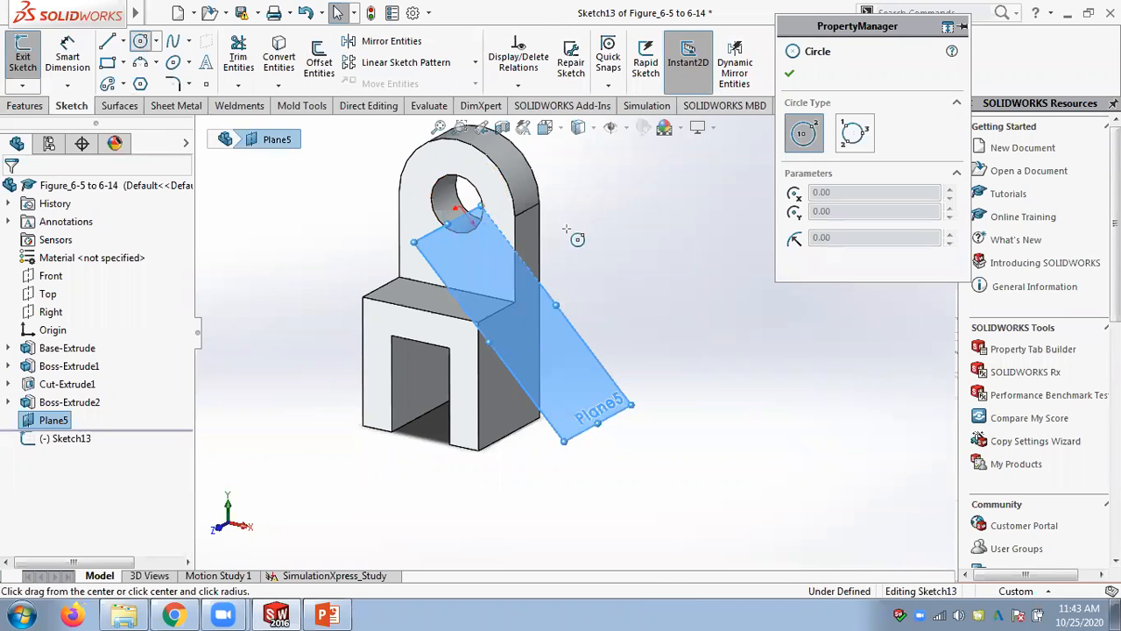
{"action": "left_click", "coordinate": [542, 356]}
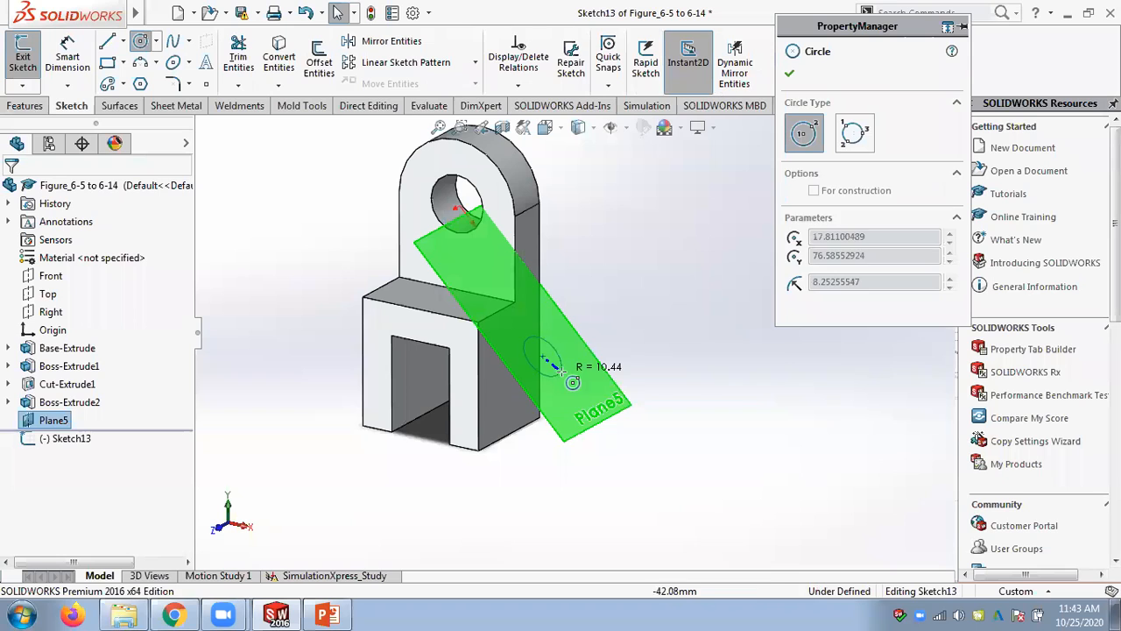
{"action": "left_click", "coordinate": [561, 368]}
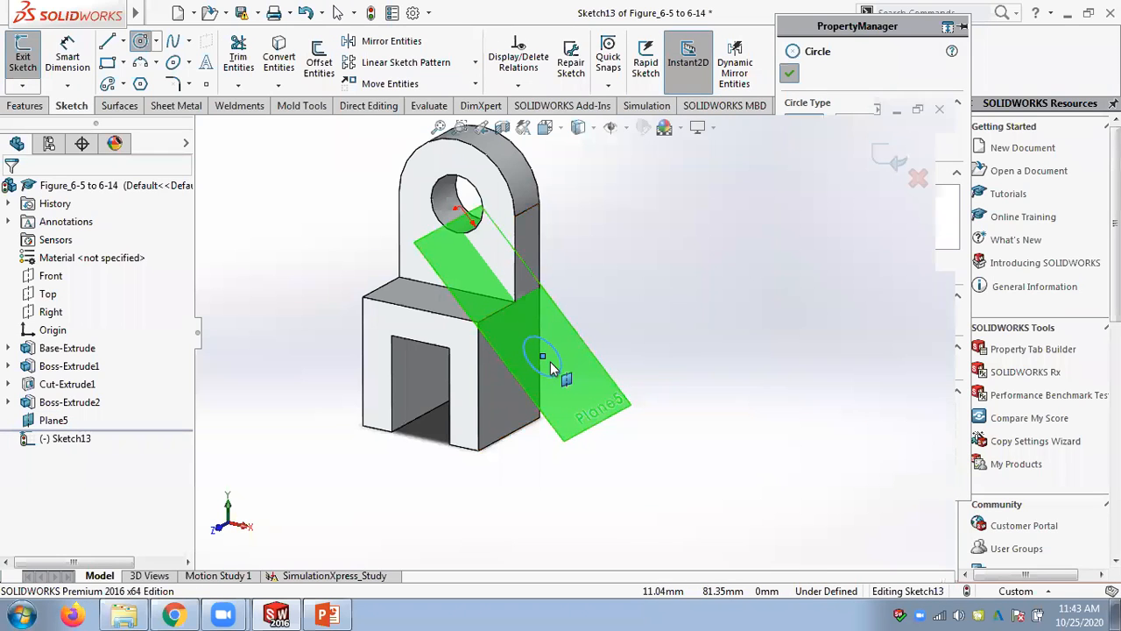
{"action": "key", "text": "Escape"}
Start a boss extrusion of the circle, reverse its direction toward the block, and show the available end conditions
{"action": "left_click", "coordinate": [26, 105]}
{"action": "left_click", "coordinate": [30, 74]}
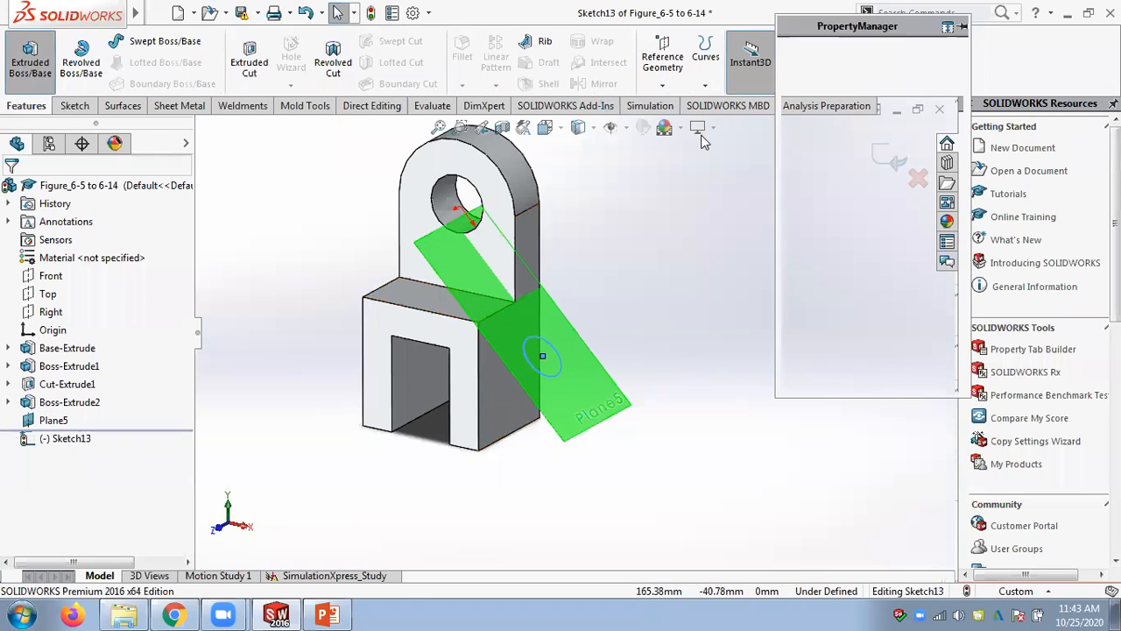
{"action": "left_click", "coordinate": [839, 173]}
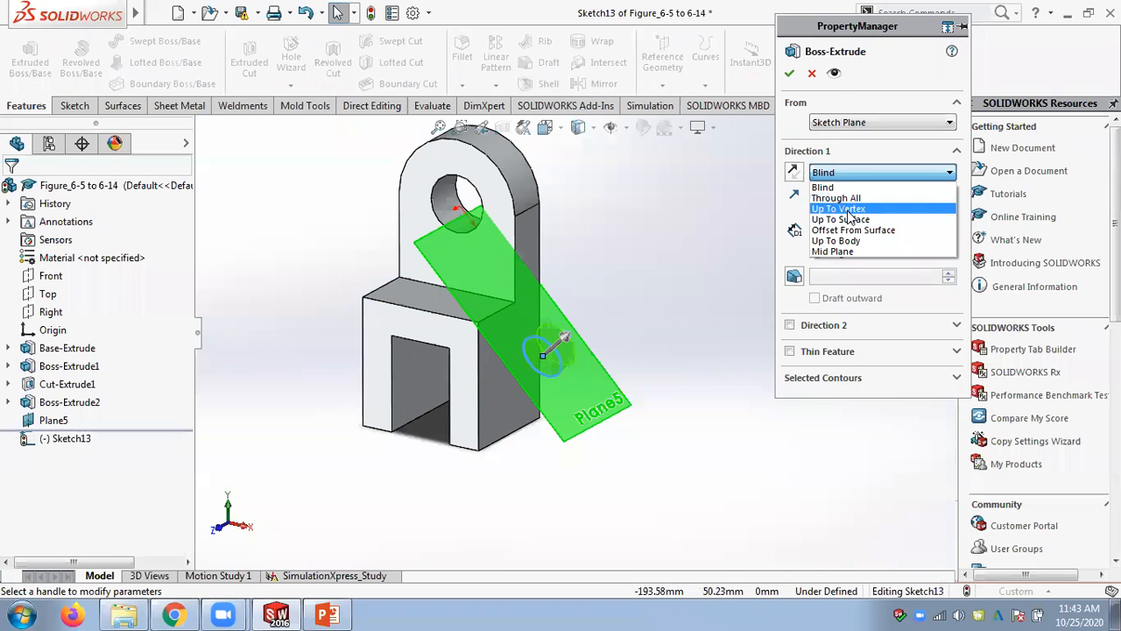
{"action": "left_click", "coordinate": [796, 180]}
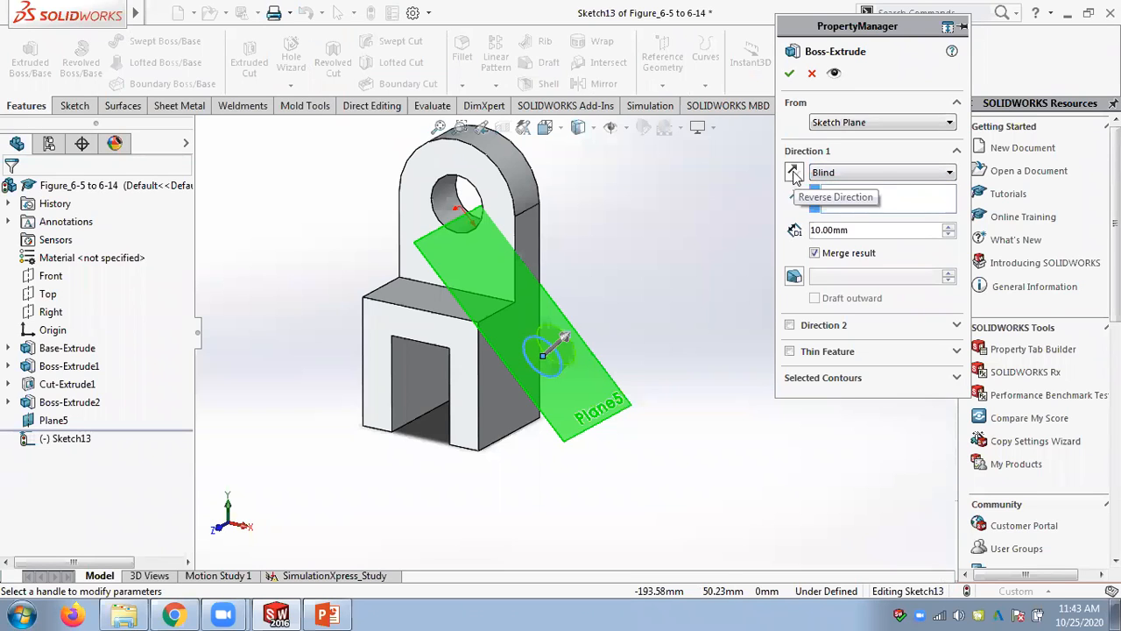
{"action": "left_click", "coordinate": [796, 181]}
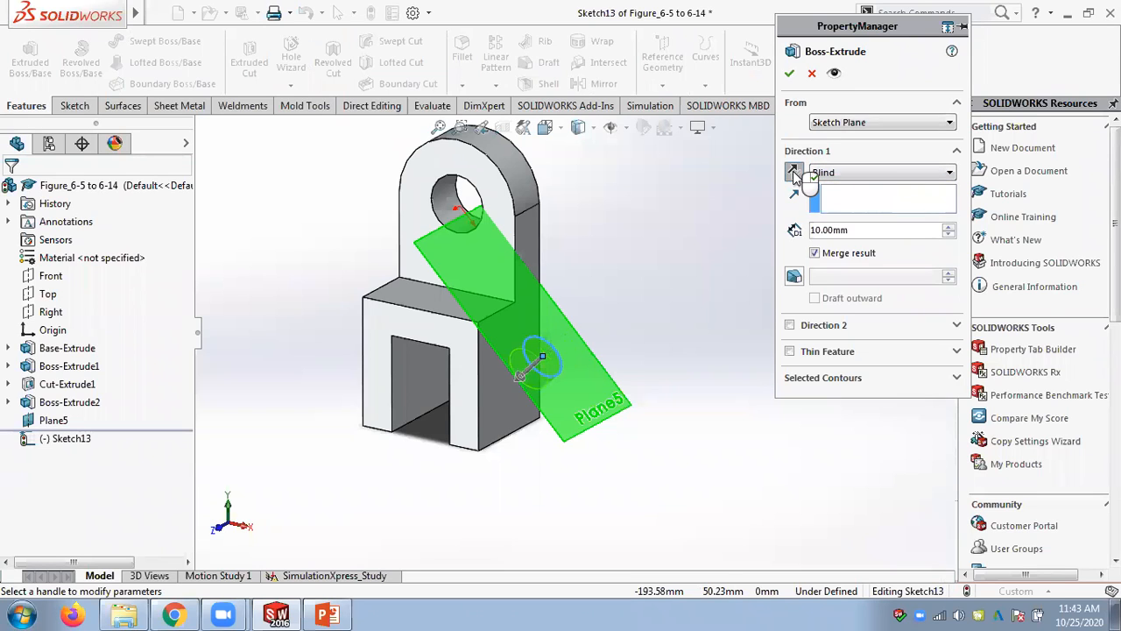
{"action": "left_click", "coordinate": [871, 172]}
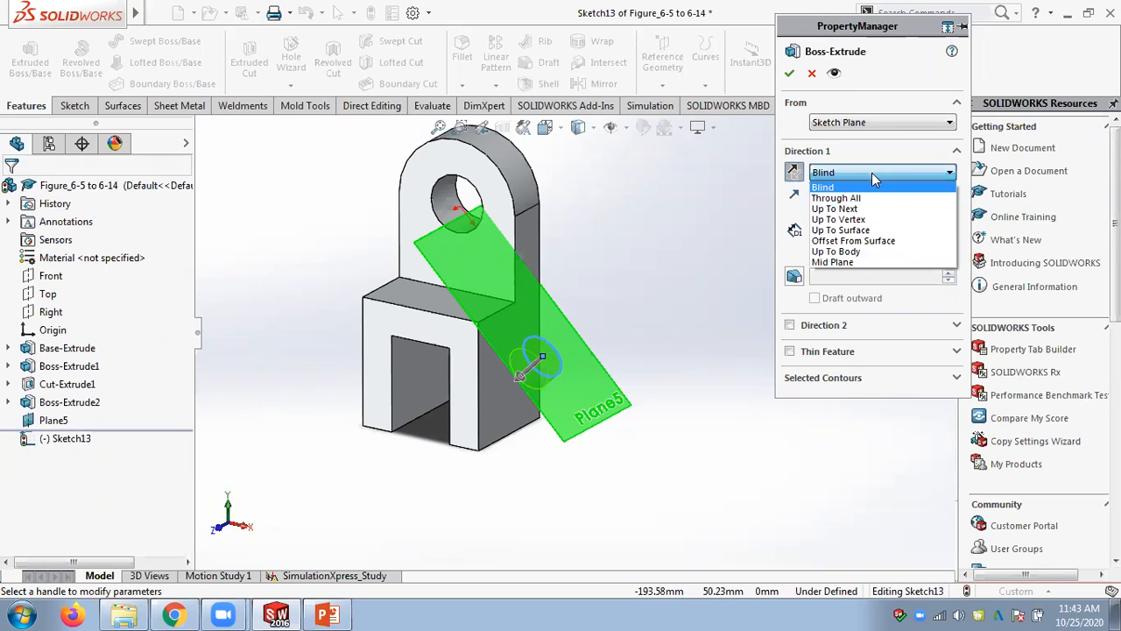
Extrude the circle on Plane5 from the sketch plane with the Up To Next end condition
{"action": "left_click", "coordinate": [845, 208]}
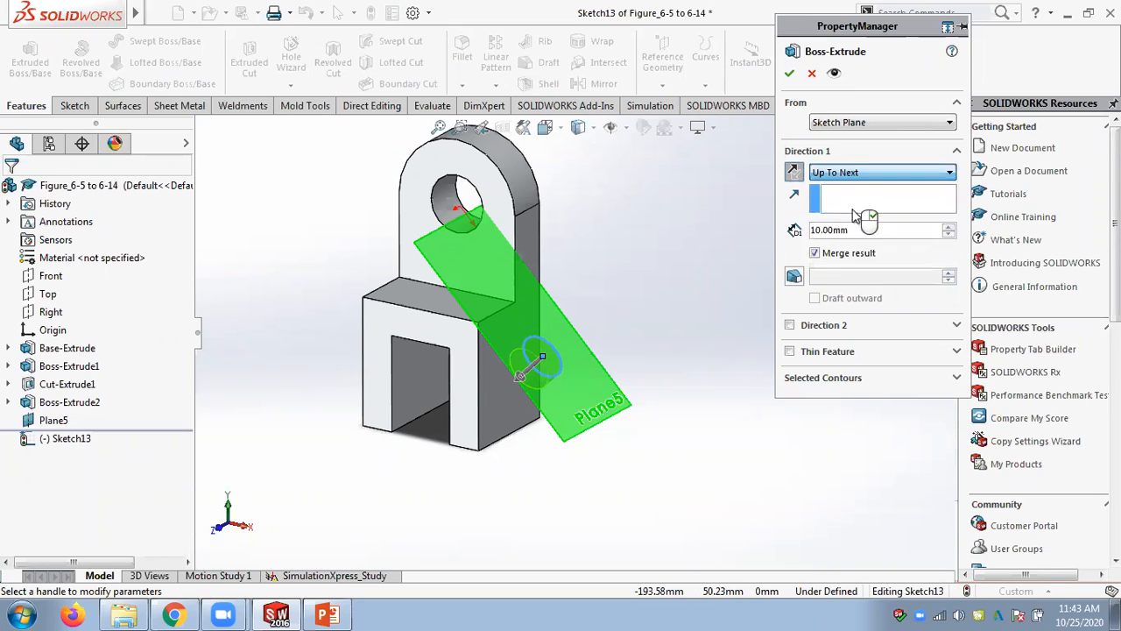
{"action": "left_click", "coordinate": [837, 123]}
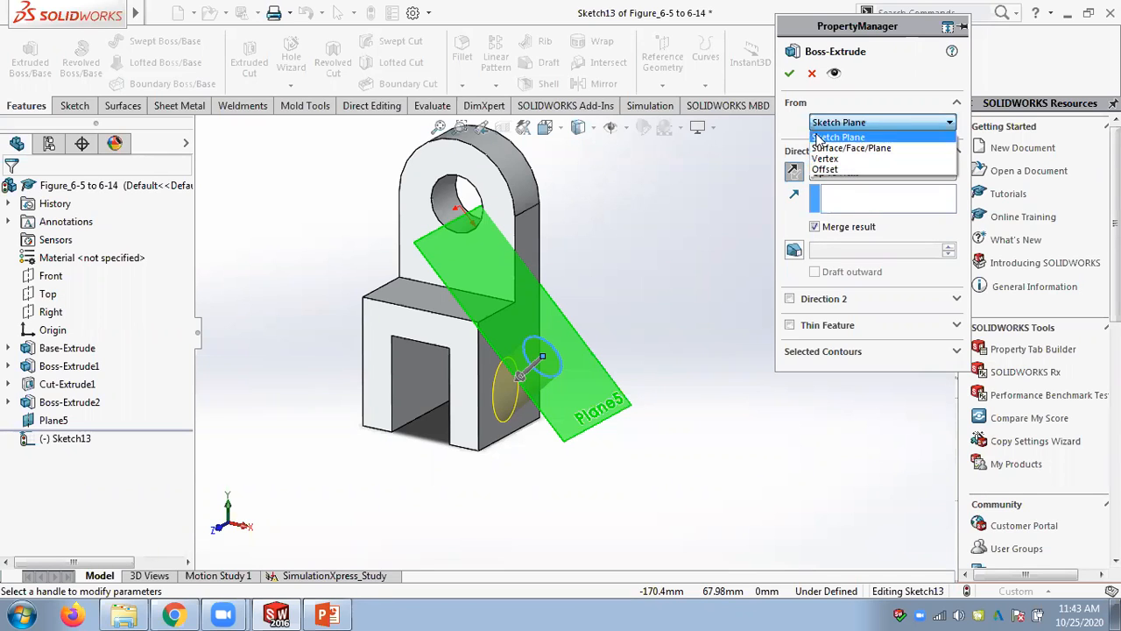
{"action": "left_click", "coordinate": [819, 138]}
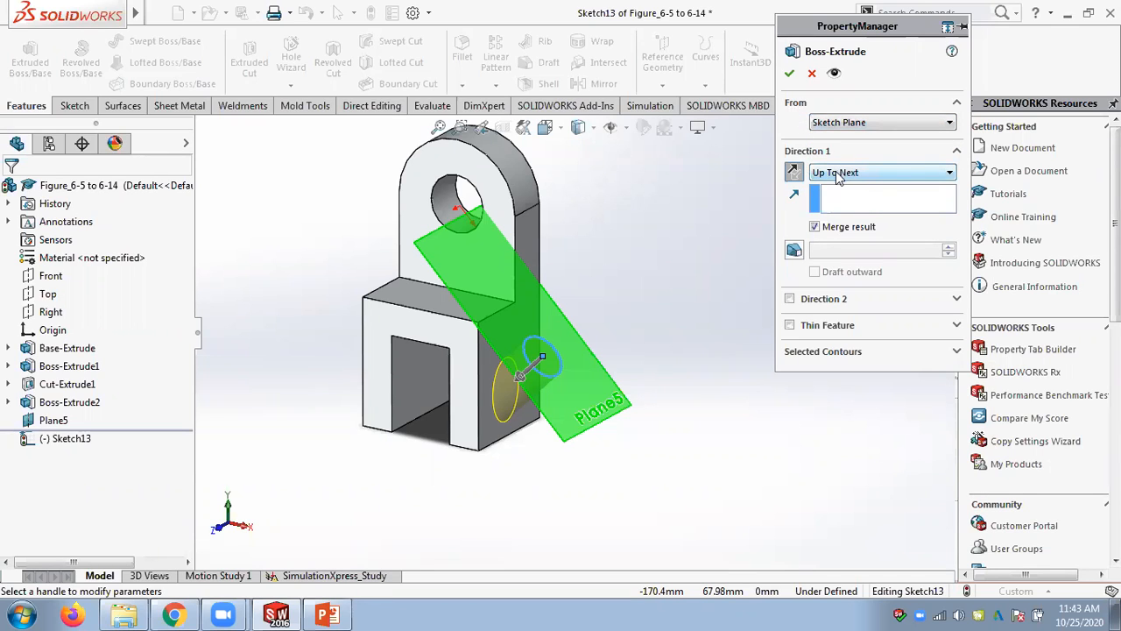
{"action": "scroll", "coordinate": [512, 379], "scroll_direction": "down", "scroll_amount": 5}
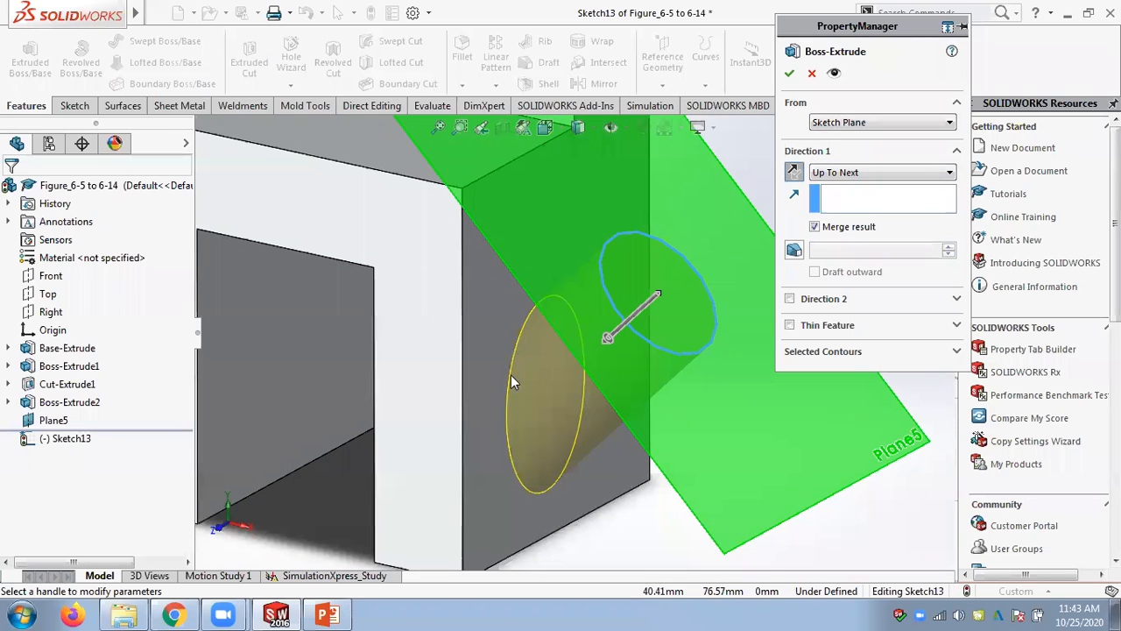
{"action": "left_click", "coordinate": [790, 75]}
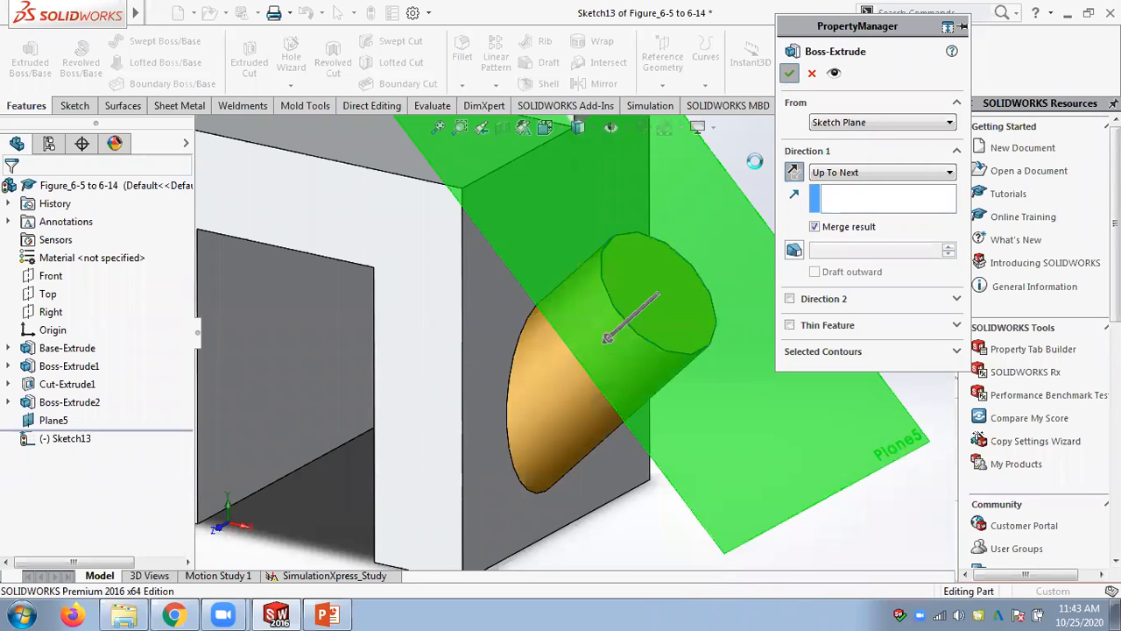
{"action": "scroll", "coordinate": [806, 207], "scroll_direction": "up", "scroll_amount": 2}
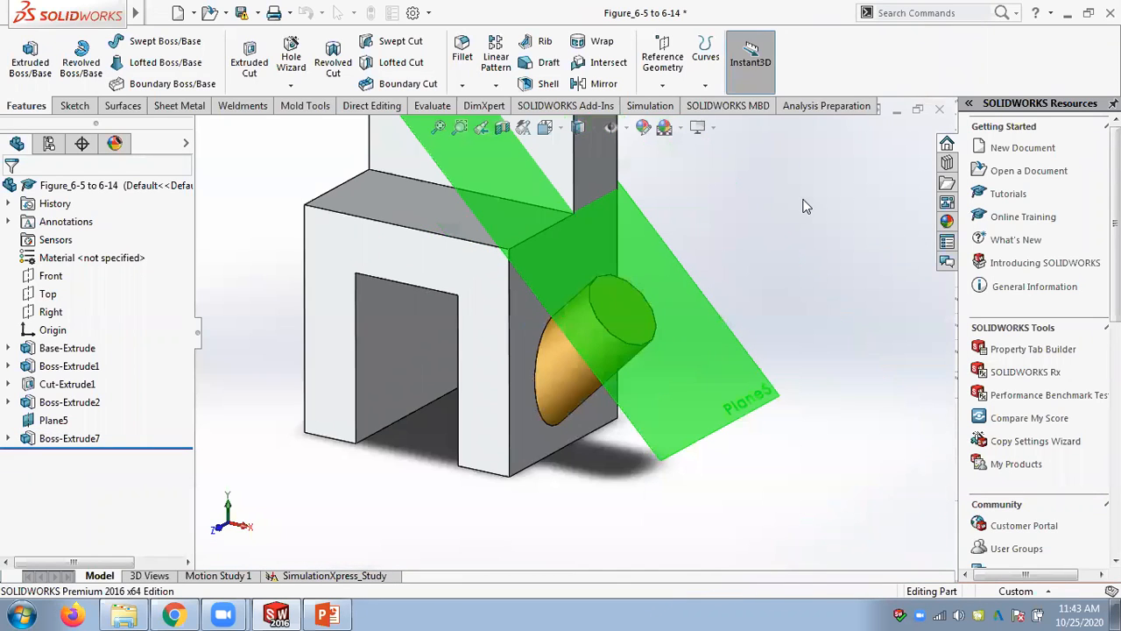
Flip the normal direction of Plane5 and exit the circle sketch
{"action": "left_click", "coordinate": [753, 359]}
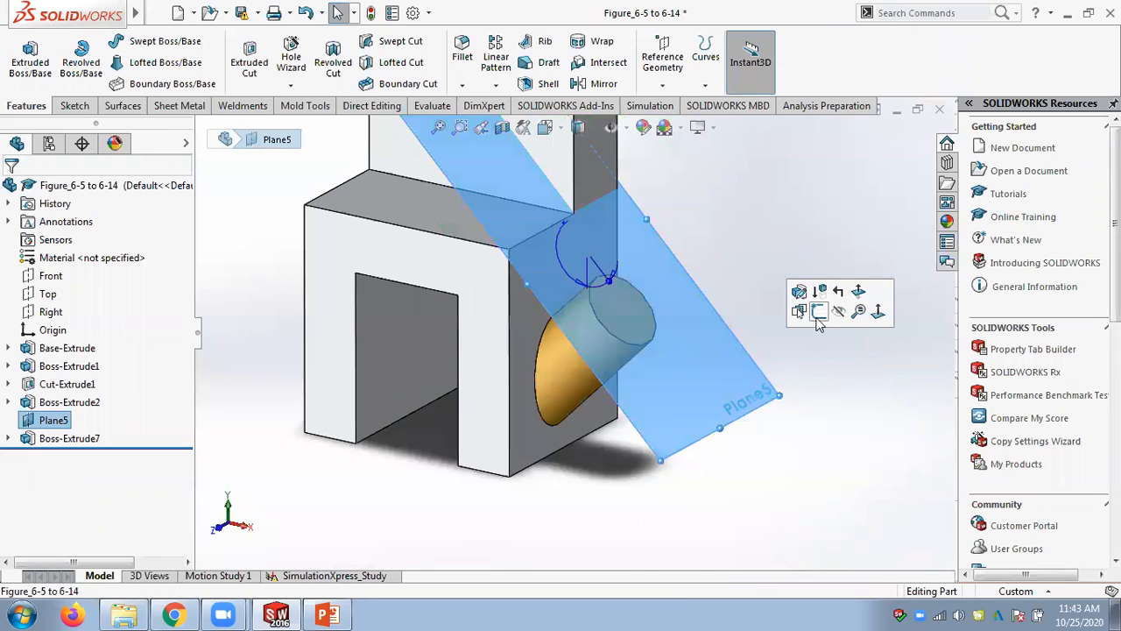
{"action": "left_click", "coordinate": [859, 293]}
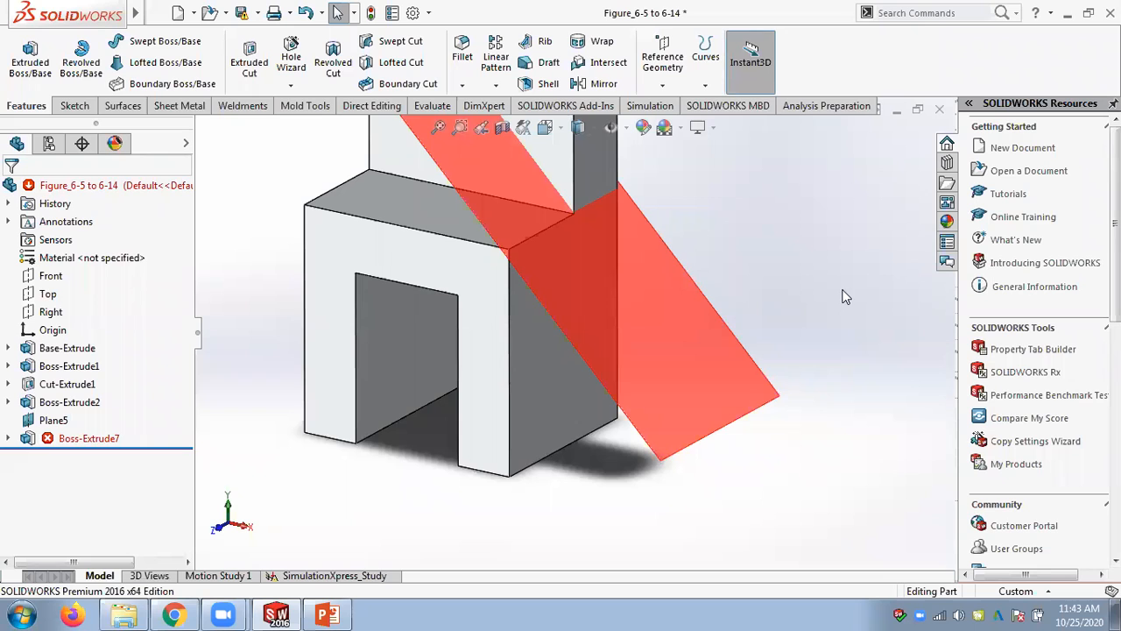
{"action": "scroll", "coordinate": [843, 290], "scroll_direction": "up", "scroll_amount": 3}
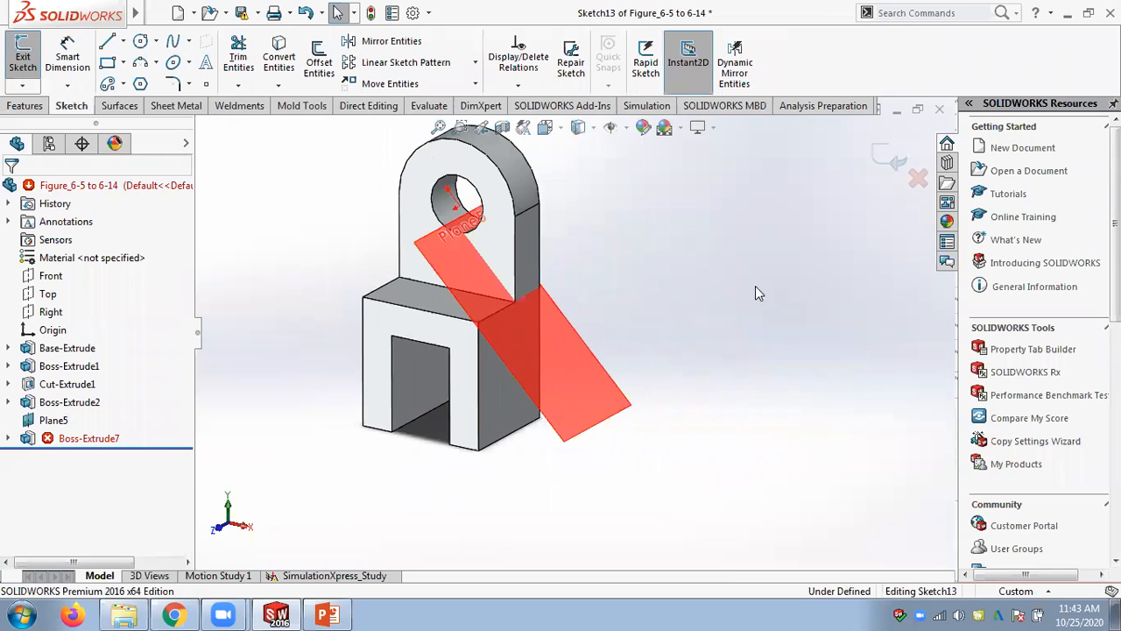
{"action": "left_click", "coordinate": [891, 158]}
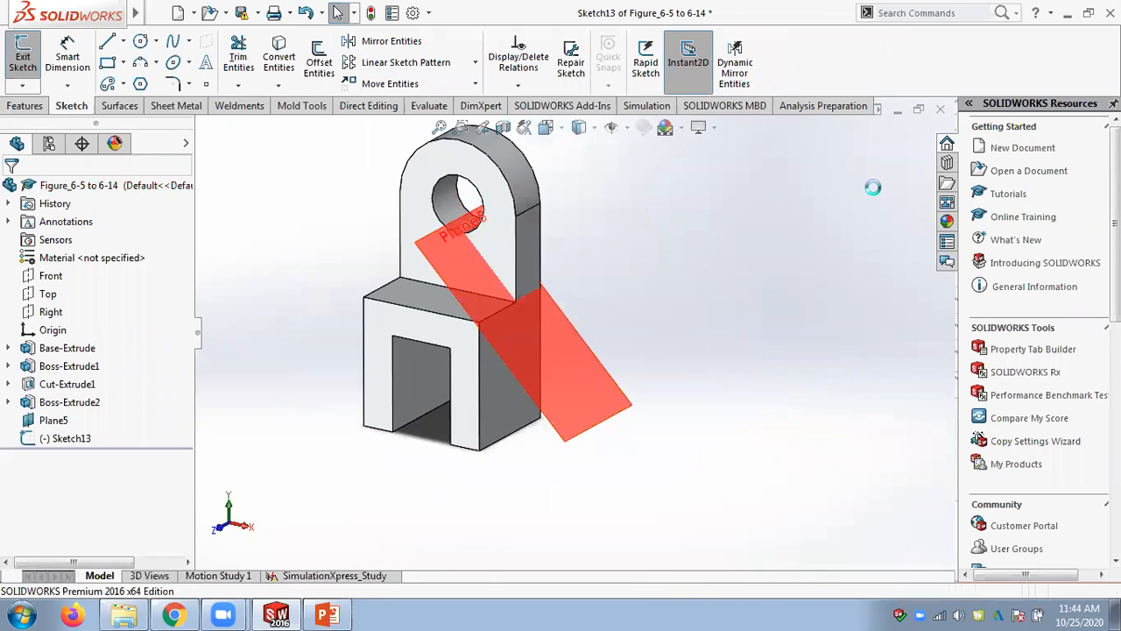
{"action": "left_click", "coordinate": [78, 438]}
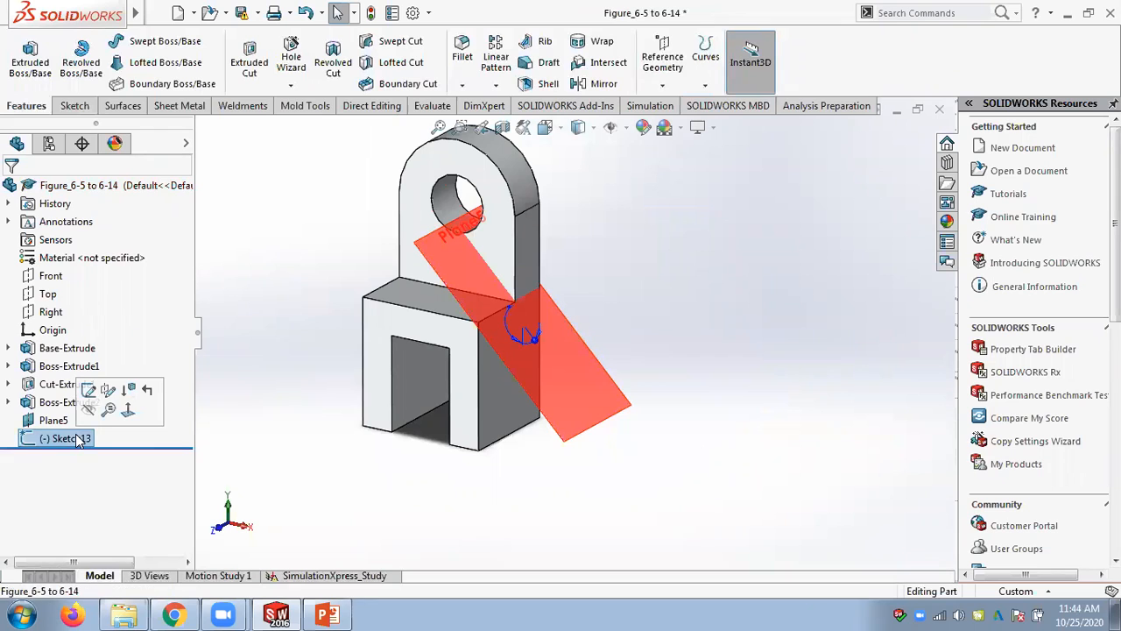
{"action": "scroll", "coordinate": [518, 331], "scroll_direction": "down", "scroll_amount": 2}
{"action": "mouse_move", "coordinate": [517, 326]}
{"action": "middle_mouse_down"}
{"action": "mouse_move", "coordinate": [556, 260]}
{"action": "mouse_move", "coordinate": [530, 321]}
{"action": "middle_mouse_up"}
{"action": "right_click", "coordinate": [64, 440]}
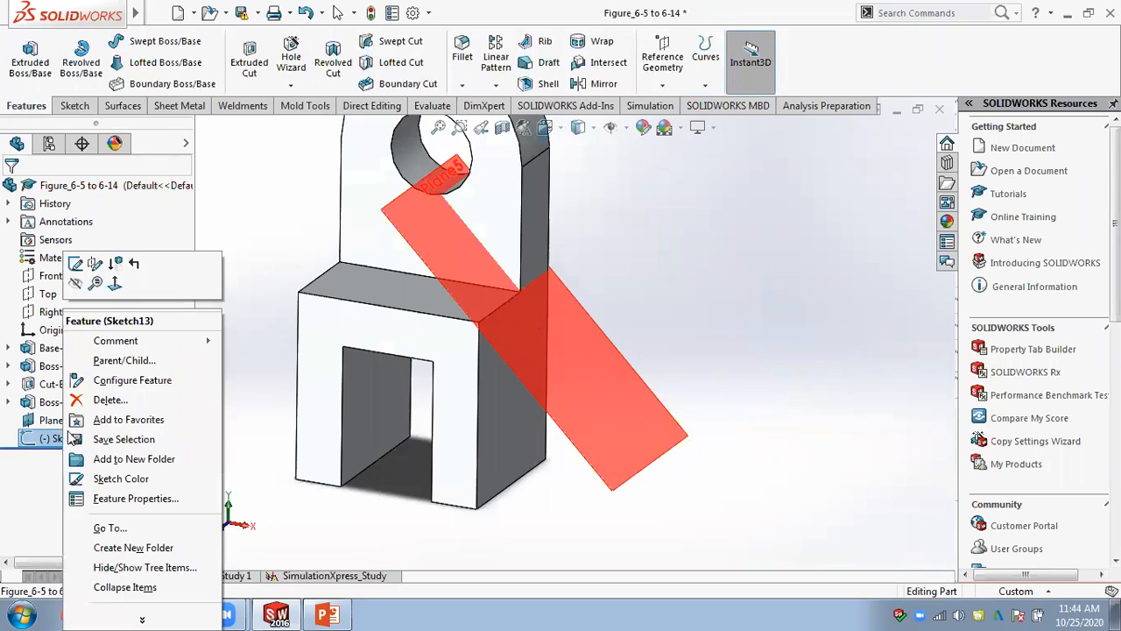
{"action": "left_click", "coordinate": [97, 265]}
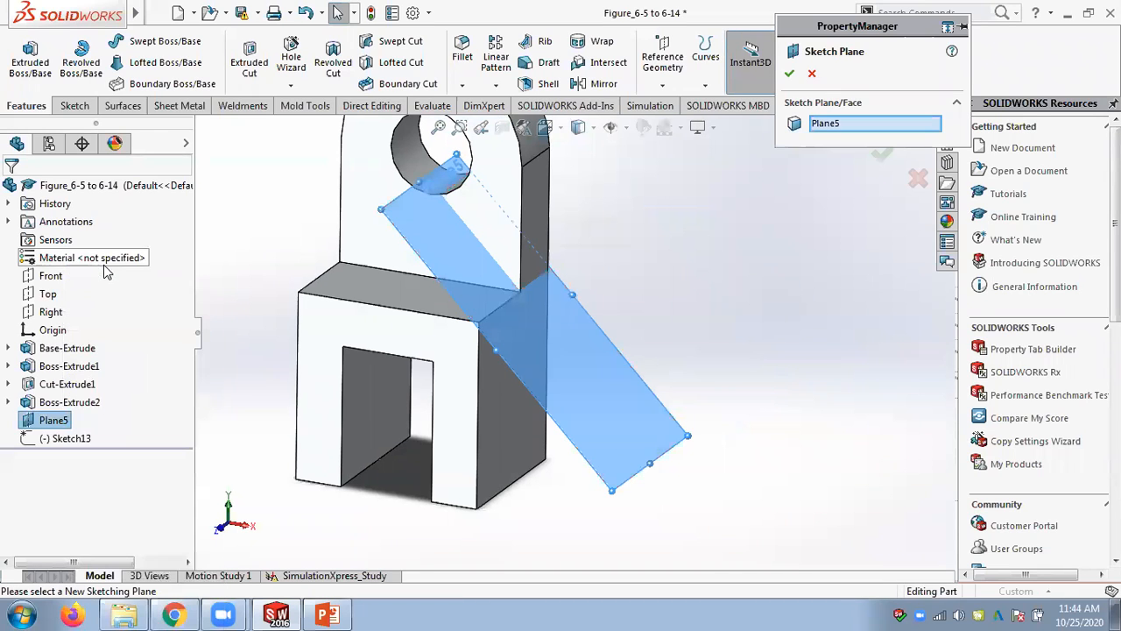
{"action": "left_click", "coordinate": [817, 74]}
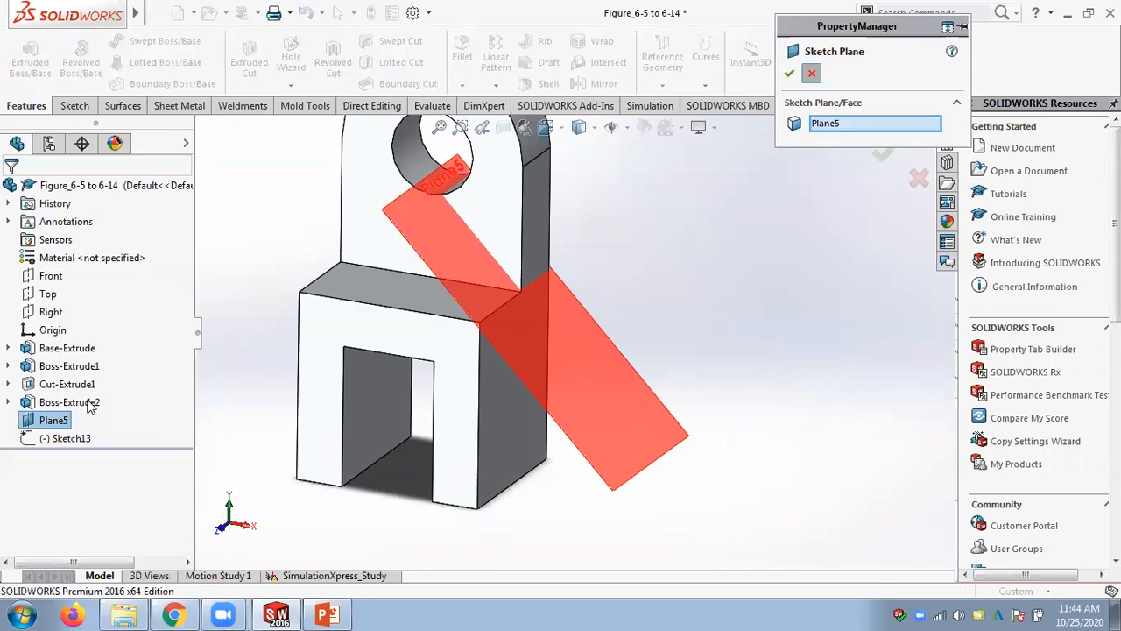
Delete Sketch13 from the part
{"action": "right_click", "coordinate": [75, 438]}
{"action": "left_click", "coordinate": [110, 405]}
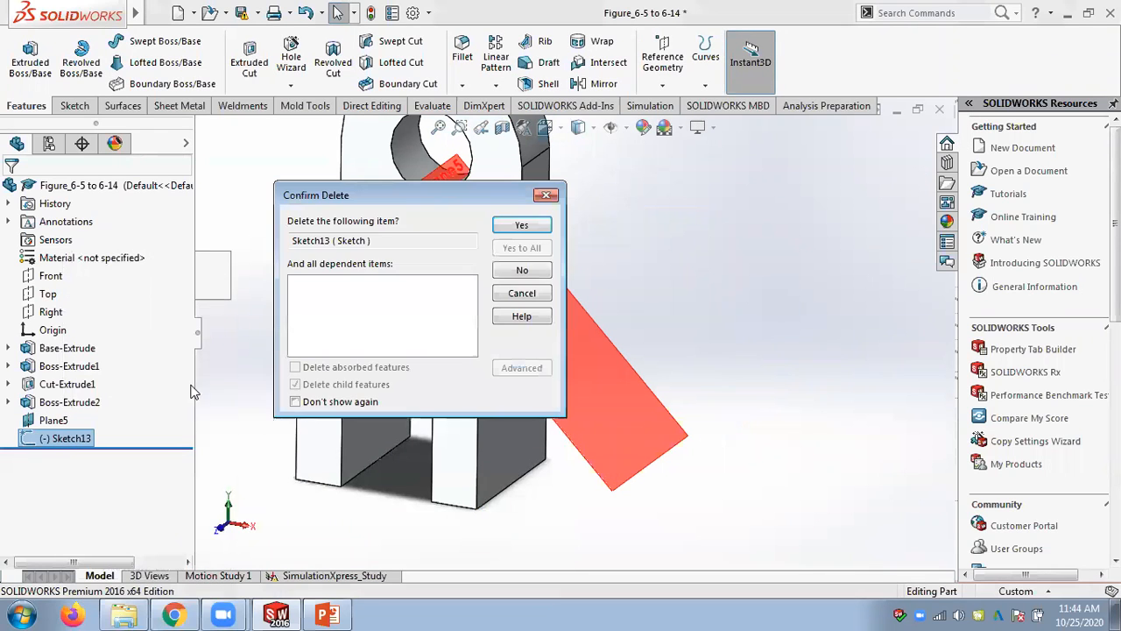
{"action": "left_click", "coordinate": [542, 230]}
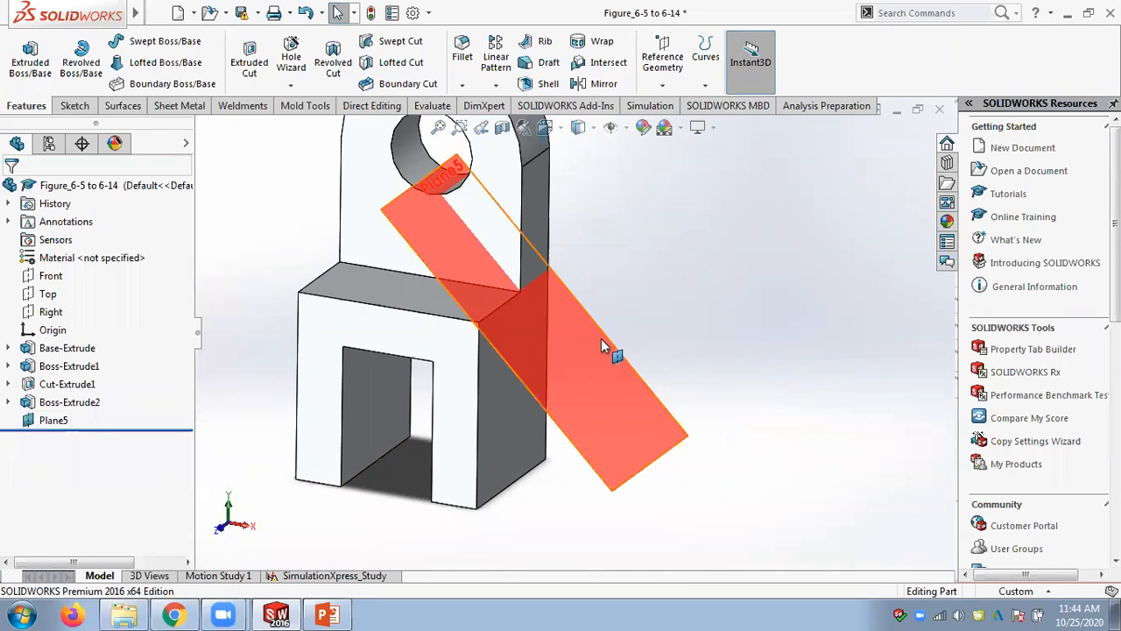
Sketch a circle of about 5.35 mm radius on Plane5, beside the side face of the base block
{"action": "left_click", "coordinate": [619, 356]}
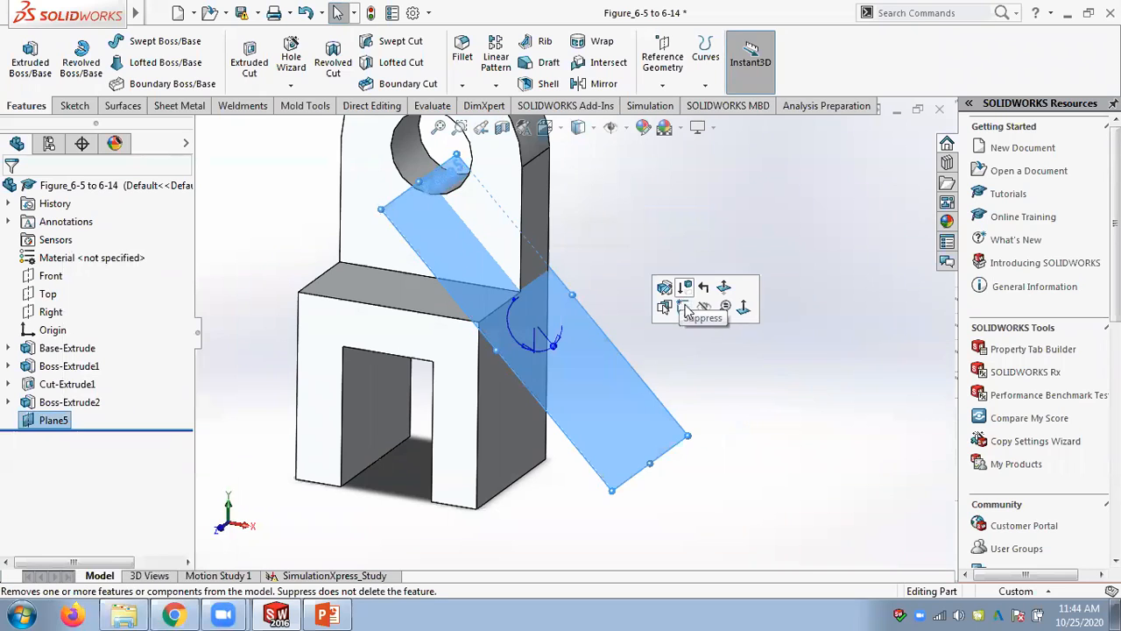
{"action": "left_click", "coordinate": [686, 310]}
{"action": "left_click", "coordinate": [139, 44]}
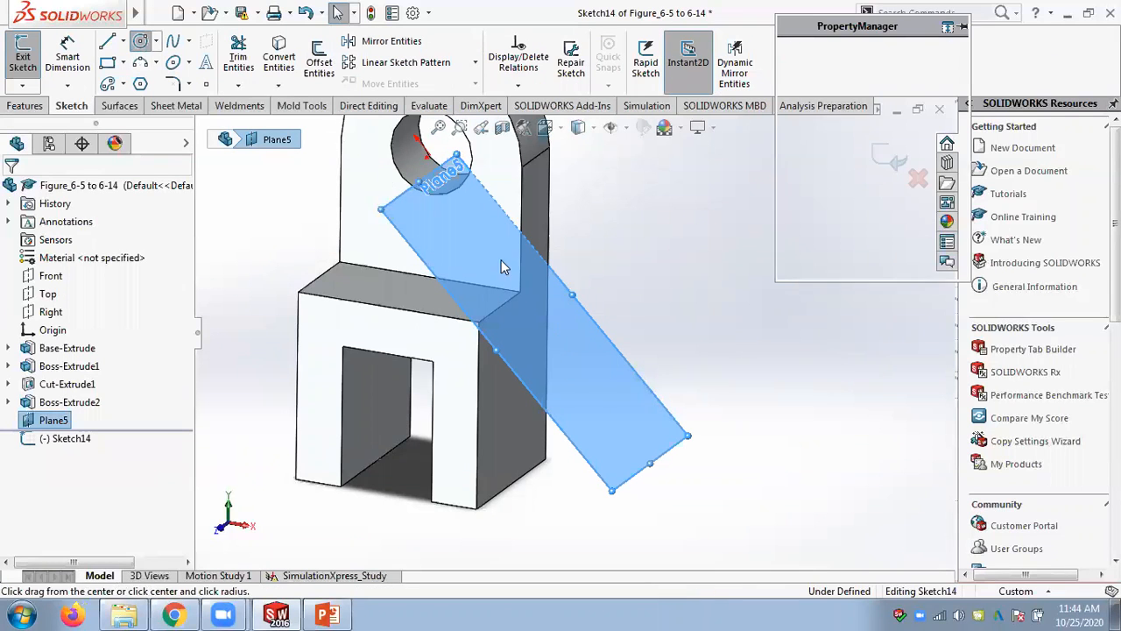
{"action": "left_click", "coordinate": [557, 354]}
{"action": "left_click", "coordinate": [570, 366]}
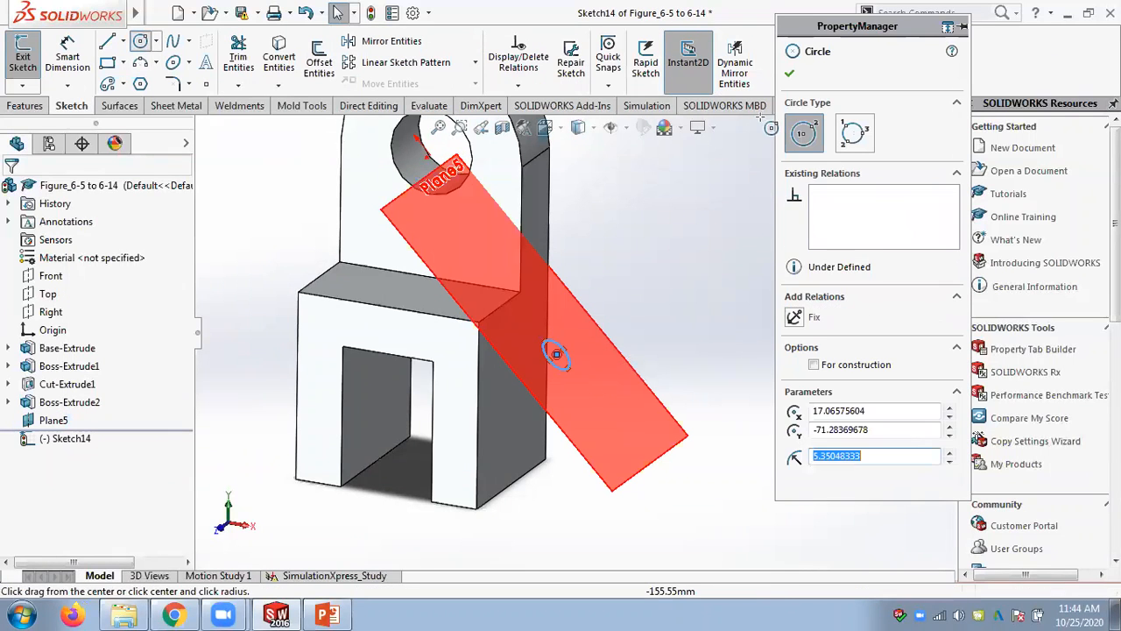
{"action": "left_click", "coordinate": [789, 76]}
Extrude the new circle as a boss with the Up To Next end condition so it meets the base block
{"action": "left_click", "coordinate": [25, 105]}
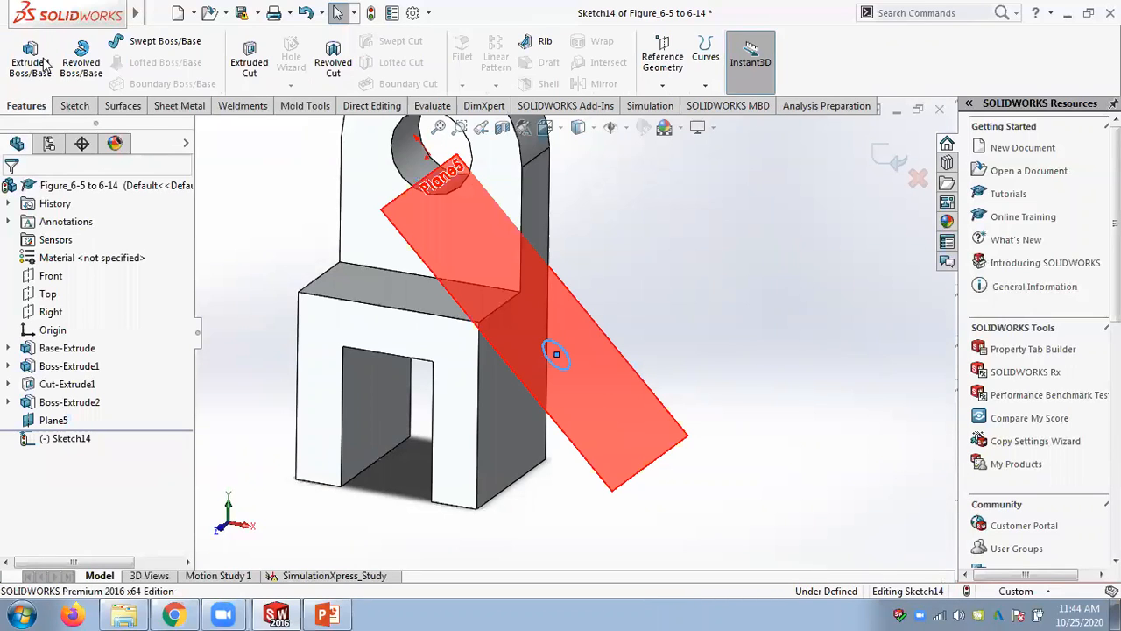
{"action": "left_click", "coordinate": [30, 57]}
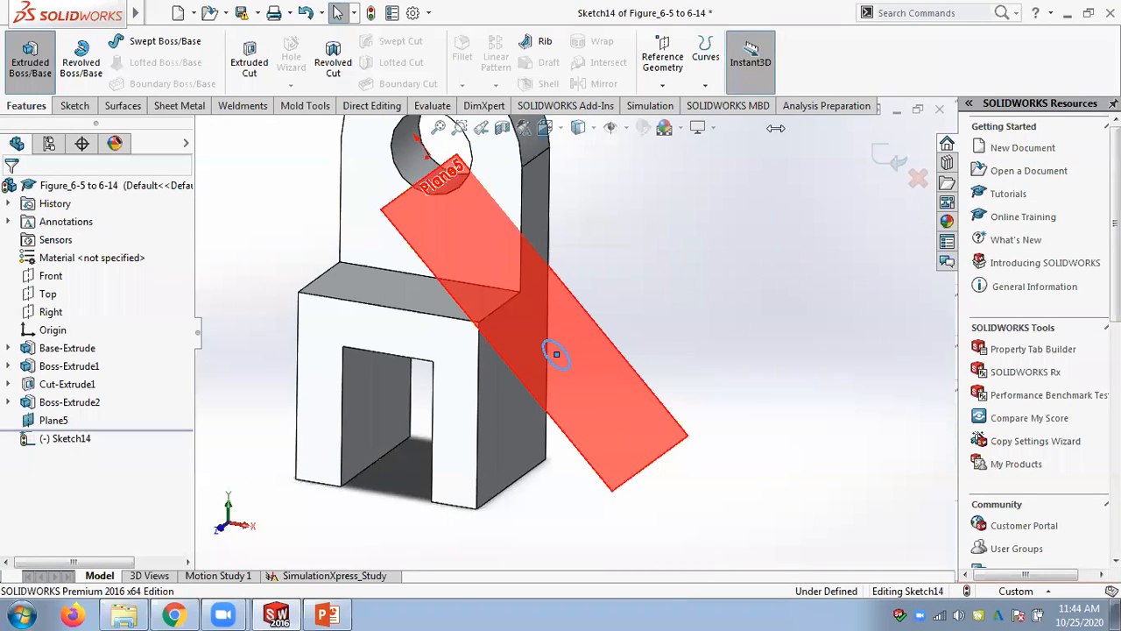
{"action": "left_click", "coordinate": [845, 180]}
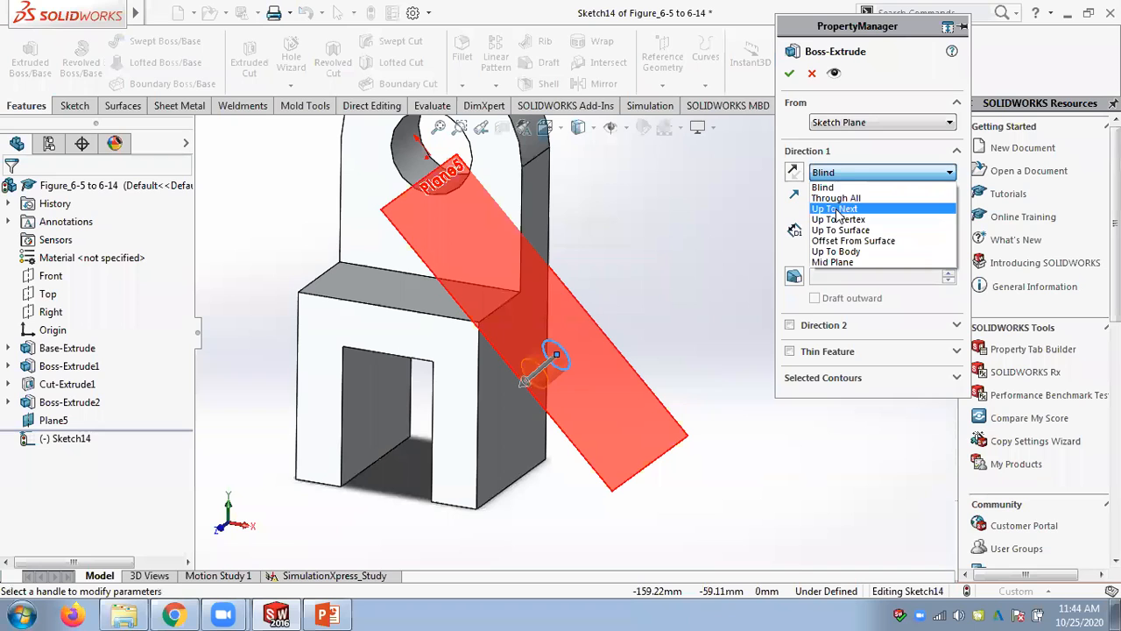
{"action": "left_click", "coordinate": [839, 212]}
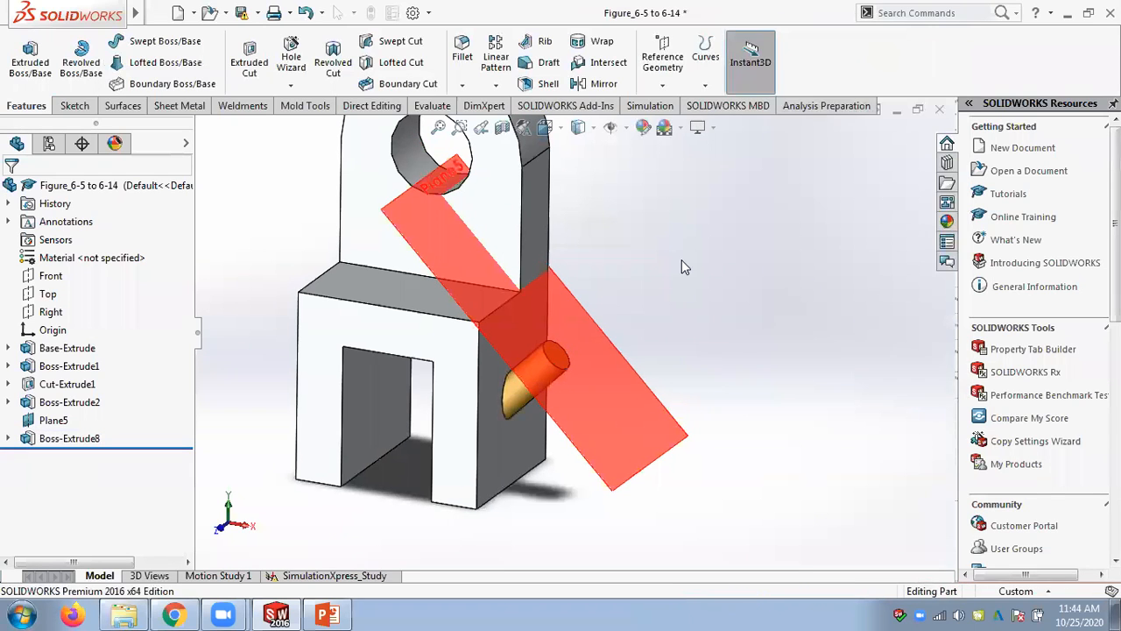
View the part normal to Plane5 from both sides and examine how the inclined cylinder meets the block
{"action": "left_click", "coordinate": [684, 435]}
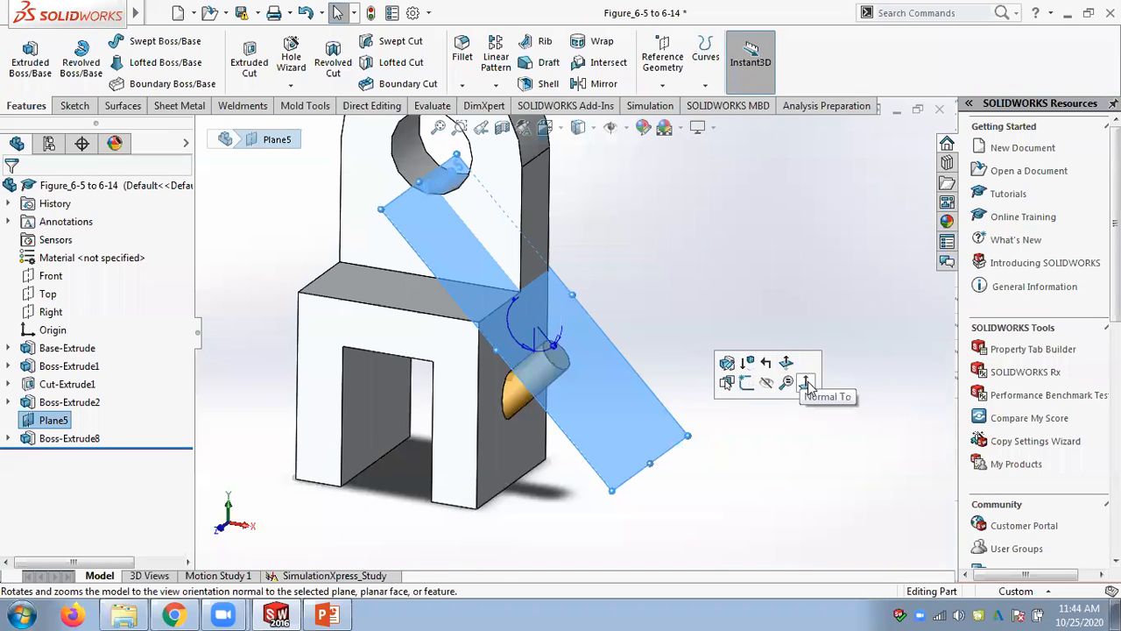
{"action": "left_click", "coordinate": [807, 384]}
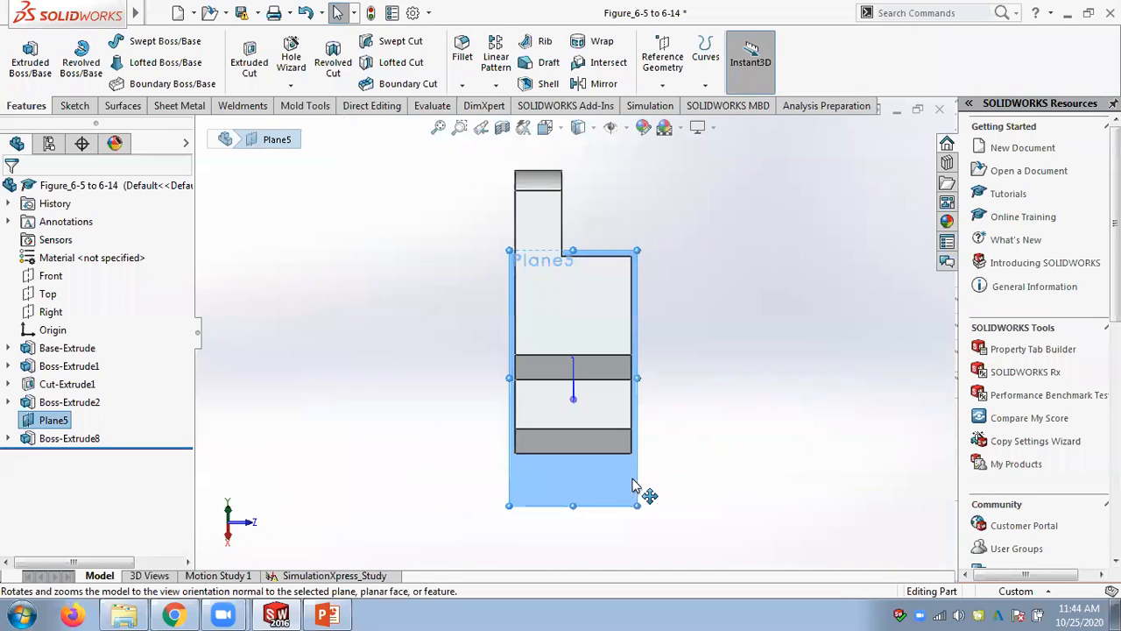
{"action": "left_click", "coordinate": [746, 433]}
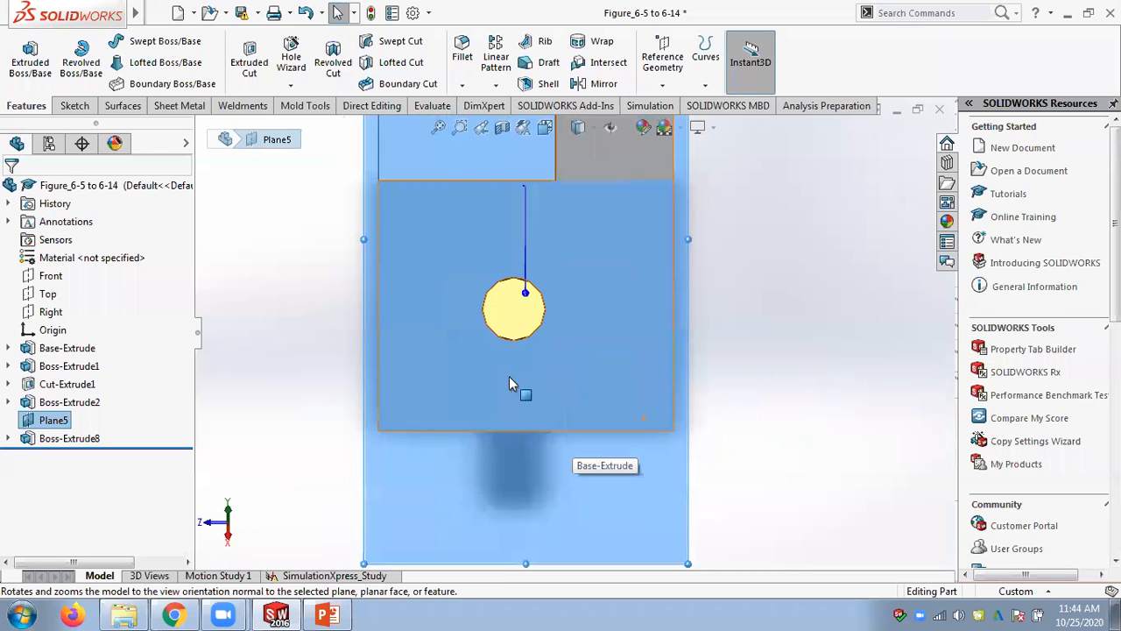
{"action": "middle_click_drag", "start_coordinate": [511, 369], "coordinate": [574, 351]}
{"action": "left_click", "coordinate": [312, 433]}
{"action": "scroll", "coordinate": [312, 433], "scroll_direction": "up", "scroll_amount": 3}
{"action": "middle_click_drag", "start_coordinate": [470, 353], "coordinate": [387, 451]}
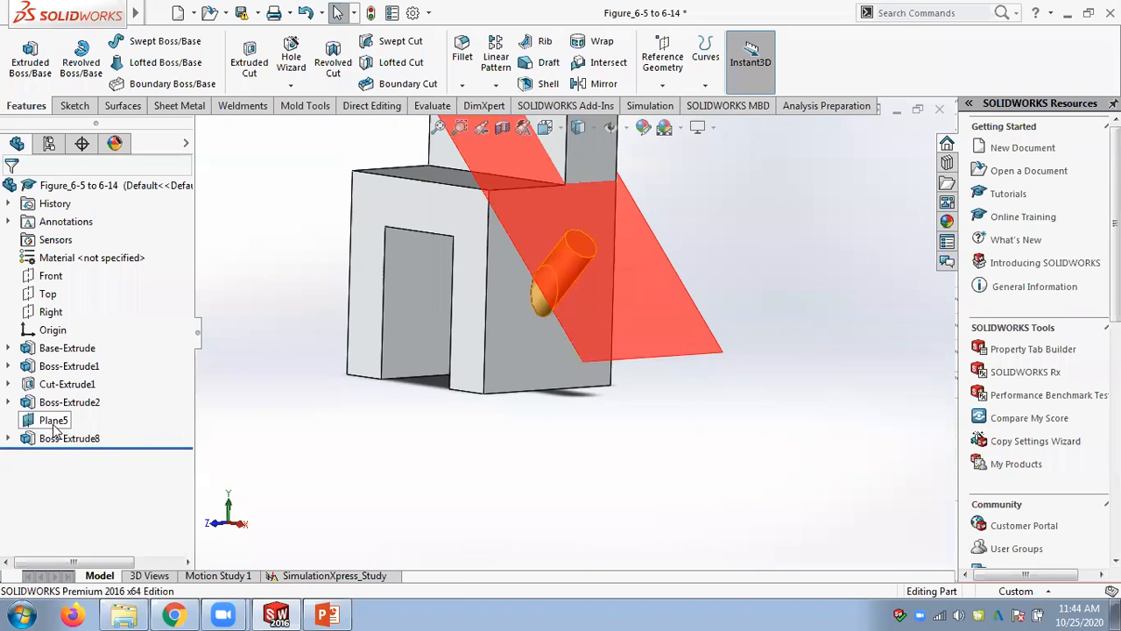
Edit the cylinder's sketch, enlarge its circle to about 13.46 mm radius and exit the sketch
{"action": "left_click", "coordinate": [9, 438]}
{"action": "left_click", "coordinate": [77, 457]}
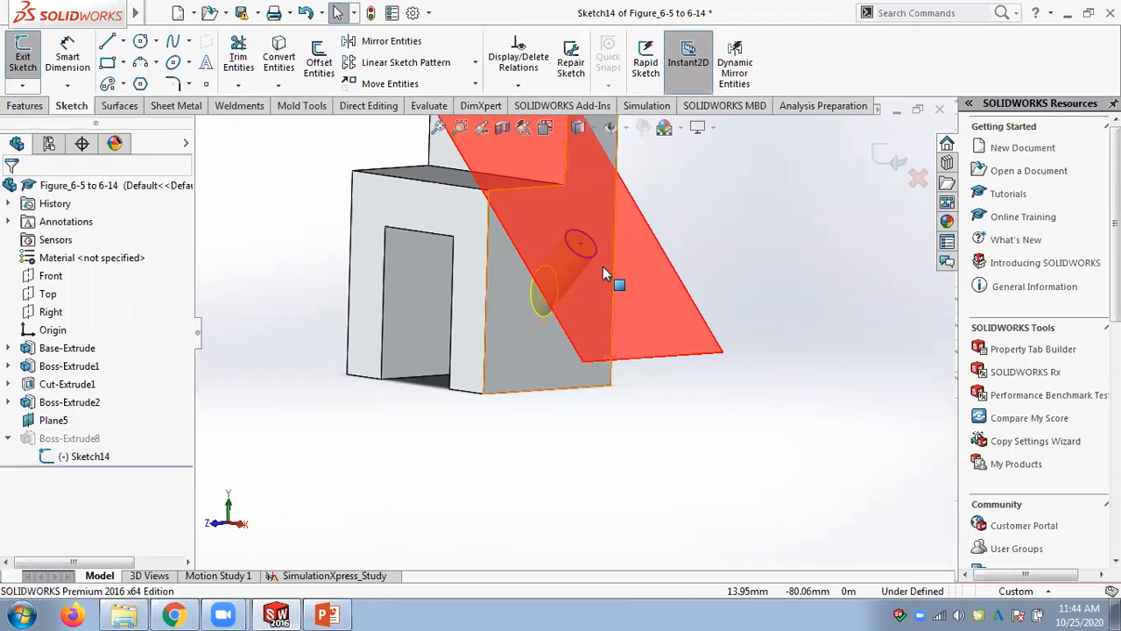
{"action": "left_click", "coordinate": [596, 257]}
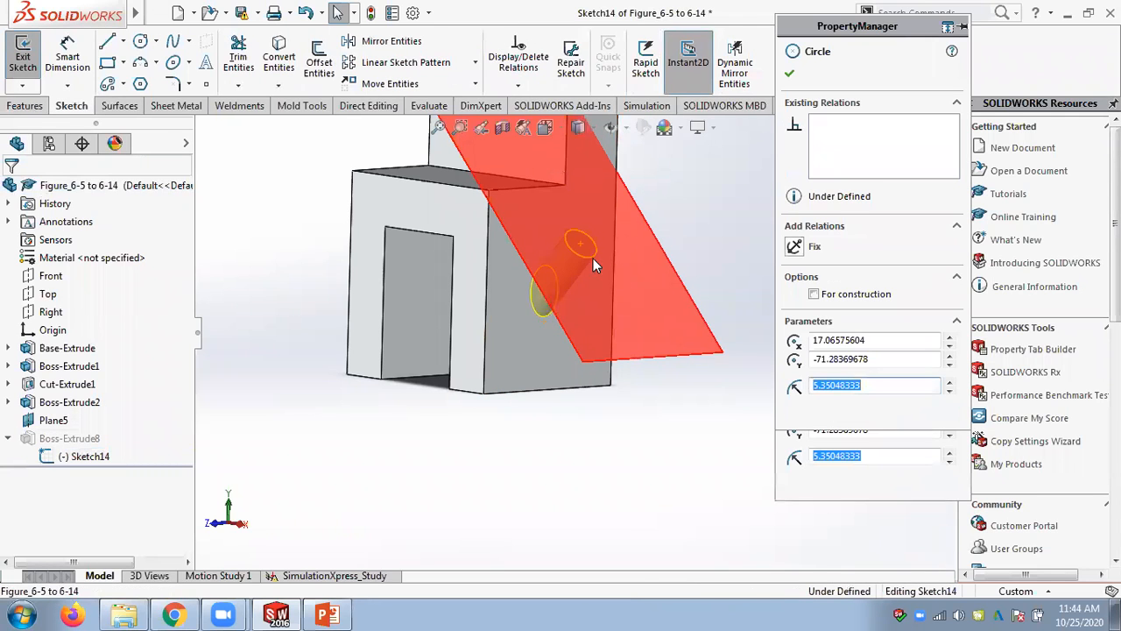
{"action": "left_click_drag", "start_coordinate": [602, 266], "coordinate": [618, 278]}
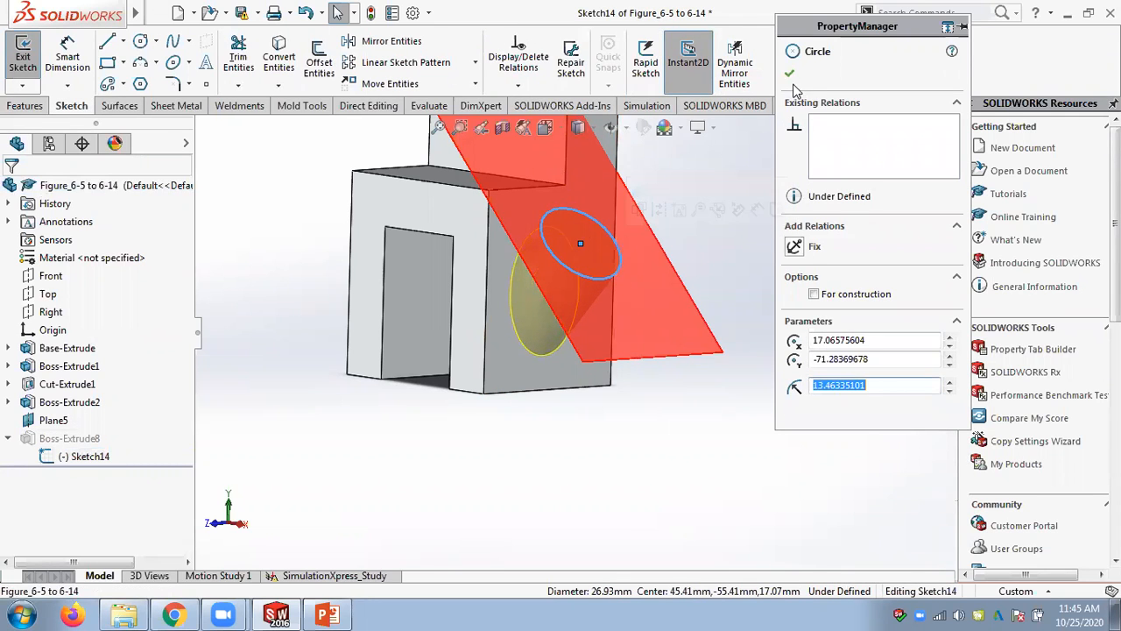
{"action": "left_click", "coordinate": [790, 73]}
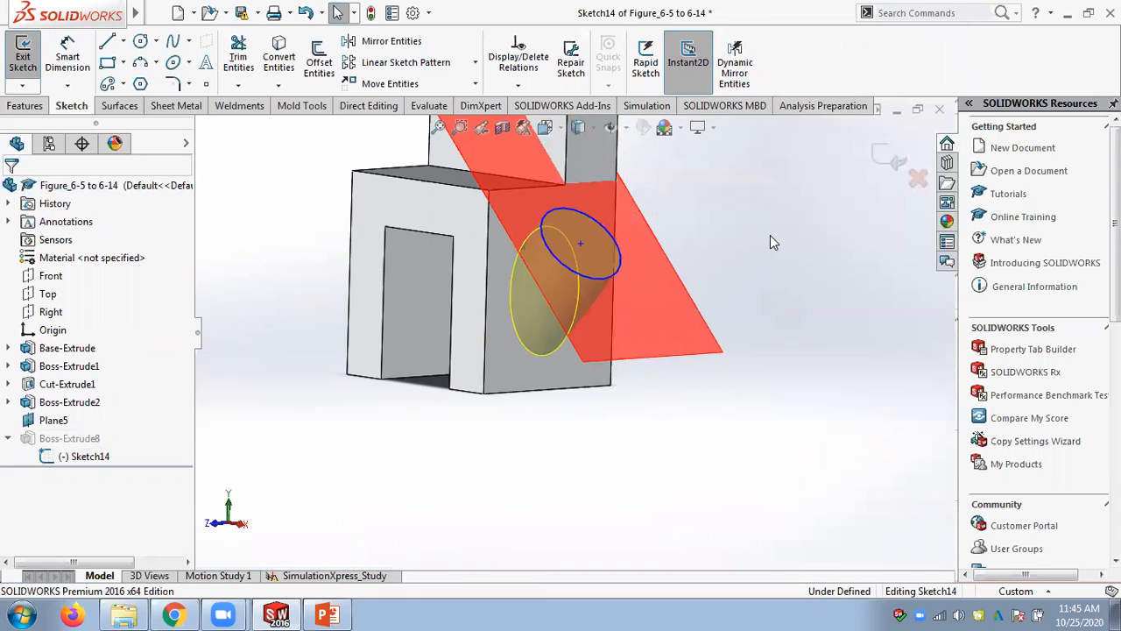
{"action": "left_click", "coordinate": [892, 158]}
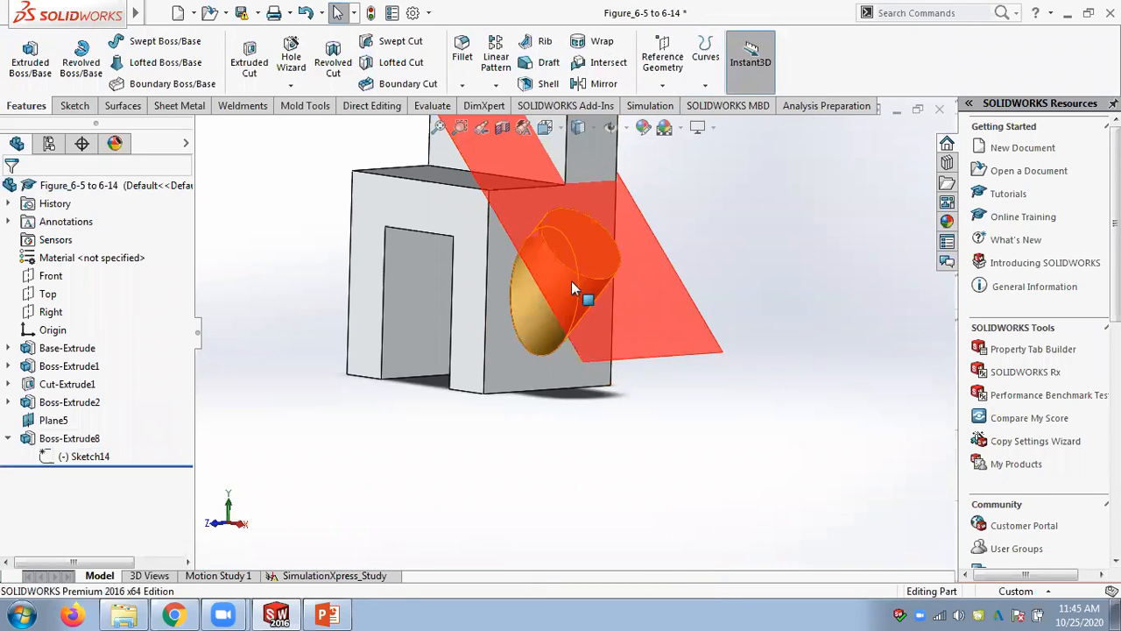
Examine the enlarged cylinder's shape normal to Plane5 and where it joins the side face of the block
{"action": "left_click", "coordinate": [701, 345]}
{"action": "left_click", "coordinate": [769, 289]}
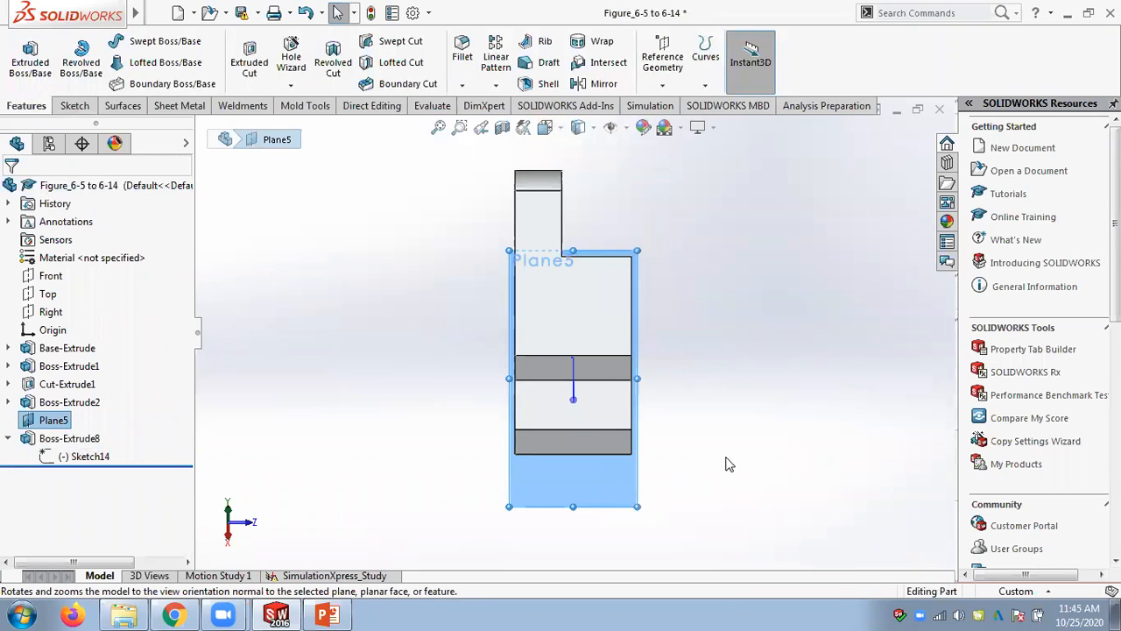
{"action": "left_click", "coordinate": [749, 439]}
{"action": "middle_click_drag", "start_coordinate": [644, 456], "coordinate": [563, 342]}
{"action": "left_click", "coordinate": [475, 429]}
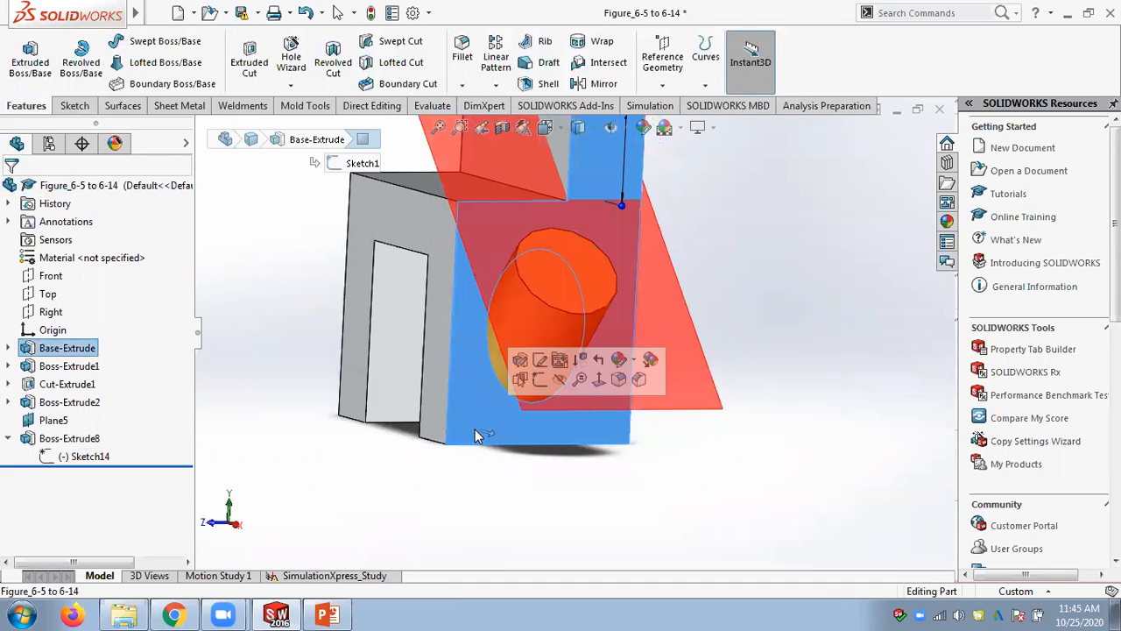
{"action": "left_click", "coordinate": [278, 347]}
{"action": "scroll", "coordinate": [290, 344], "scroll_direction": "up", "scroll_amount": 3}
{"action": "scroll", "coordinate": [484, 402], "scroll_direction": "down", "scroll_amount": 2}
{"action": "middle_click_drag", "start_coordinate": [486, 408], "coordinate": [601, 338]}
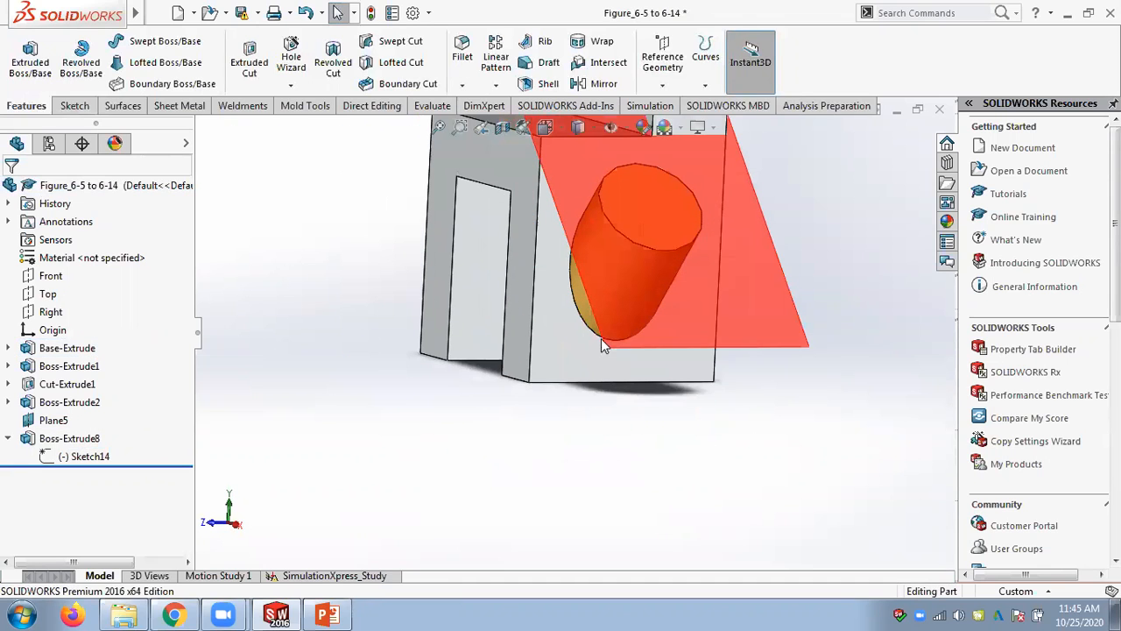
Edit the inclined cylinder's sketch, shrink its circle for a thinner boss and exit the sketch
{"action": "left_click_drag", "start_coordinate": [626, 239], "coordinate": [640, 219]}
{"action": "left_click", "coordinate": [790, 76]}
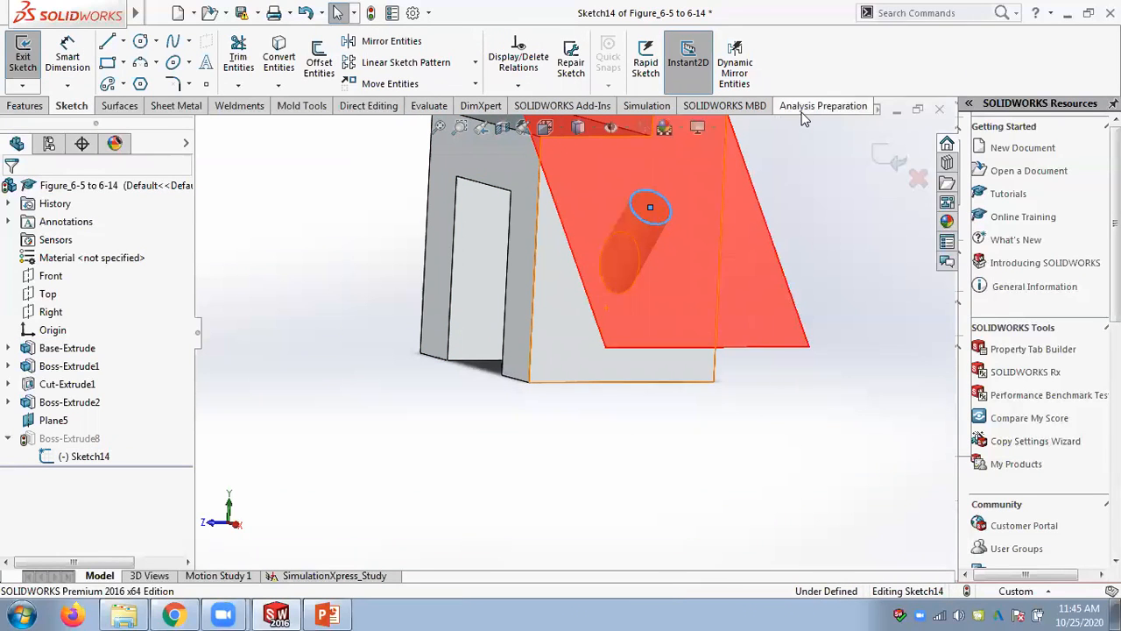
{"action": "mouse_move", "coordinate": [793, 387]}
{"action": "middle_mouse_down"}
{"action": "mouse_move", "coordinate": [841, 314]}
{"action": "mouse_move", "coordinate": [657, 358]}
{"action": "middle_mouse_up"}
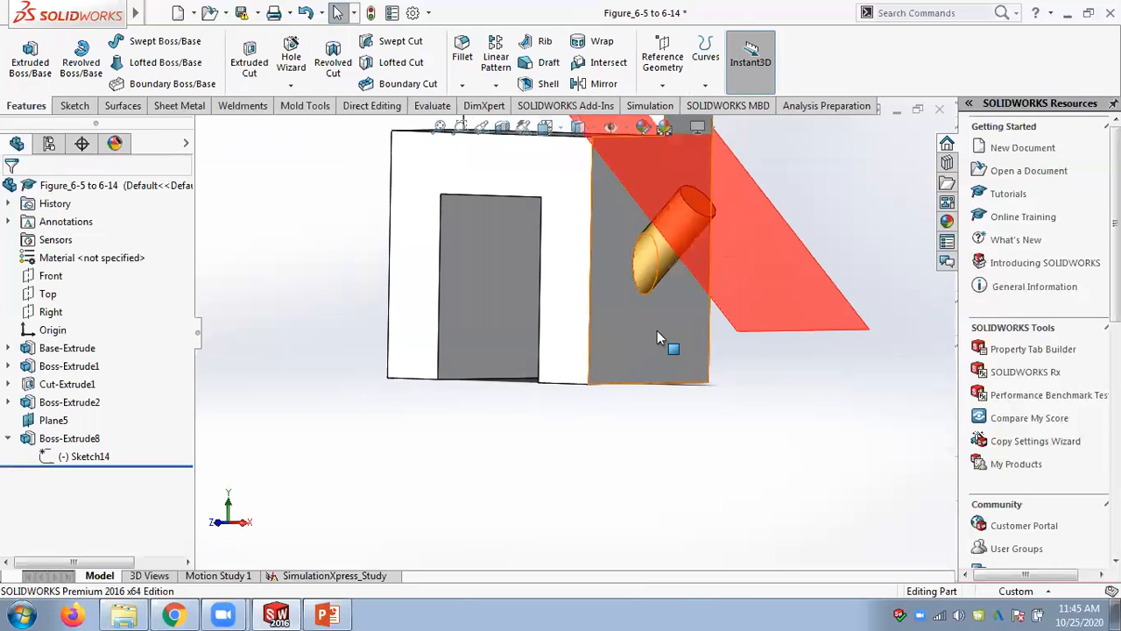
Examine from several angles how the thinner inclined cylinder meets the side face of the block and Plane5
{"action": "left_click", "coordinate": [612, 340]}
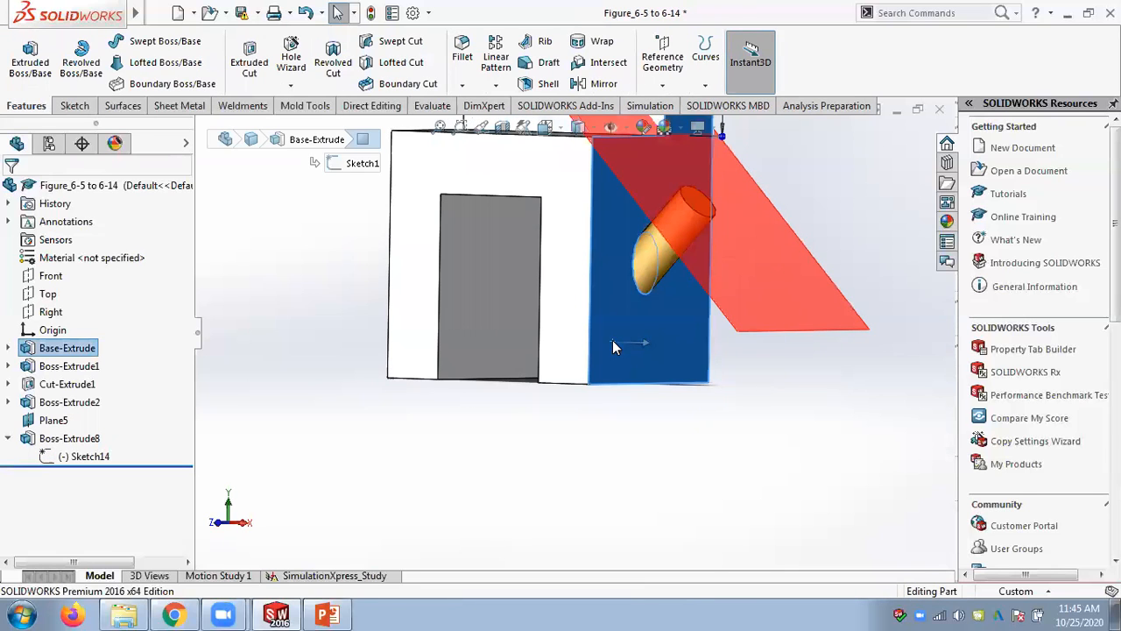
{"action": "left_click", "coordinate": [747, 448]}
{"action": "scroll", "coordinate": [785, 393], "scroll_direction": "up", "scroll_amount": 3}
{"action": "middle_click_drag", "start_coordinate": [758, 382], "coordinate": [779, 396]}
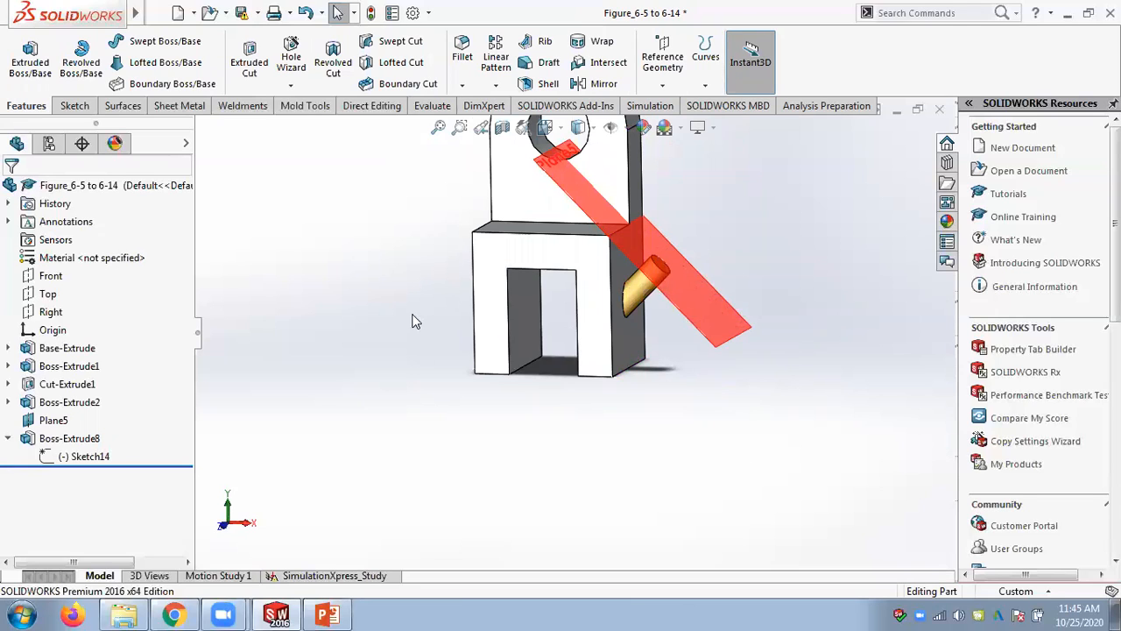
{"action": "scroll", "coordinate": [663, 321], "scroll_direction": "down", "scroll_amount": 1}
{"action": "scroll", "coordinate": [779, 392], "scroll_direction": "down", "scroll_amount": 2}
{"action": "middle_click_drag", "start_coordinate": [760, 375], "coordinate": [753, 398]}
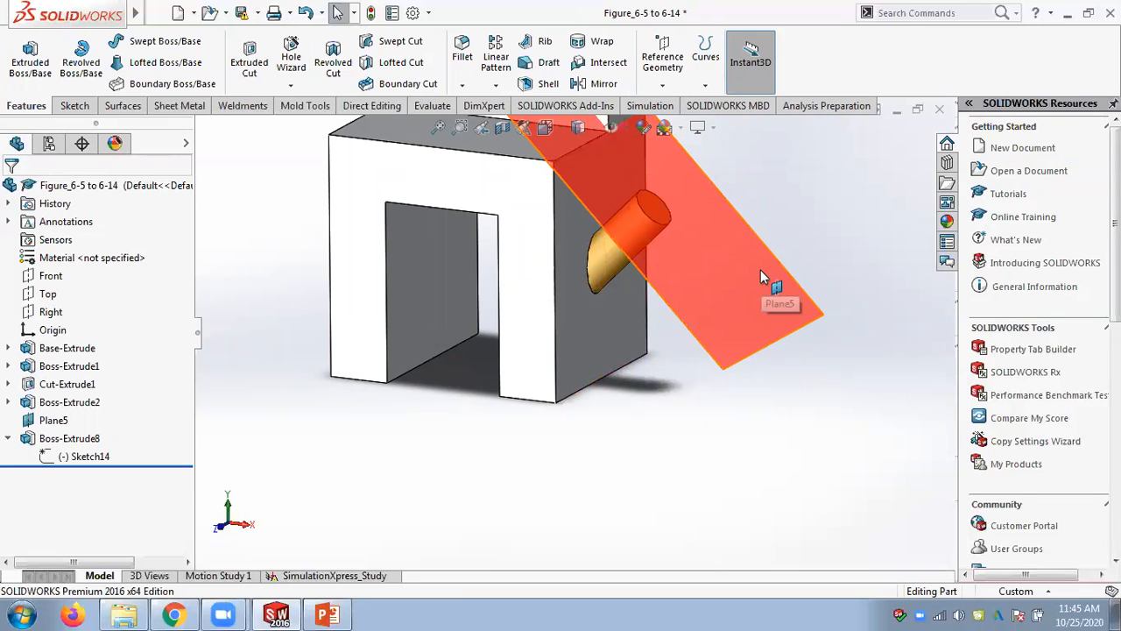
Check the PowerPoint slide on creating a plane at an angle and the Chap 6 part folder, returning to SOLIDWORKS
{"action": "left_click", "coordinate": [342, 613]}
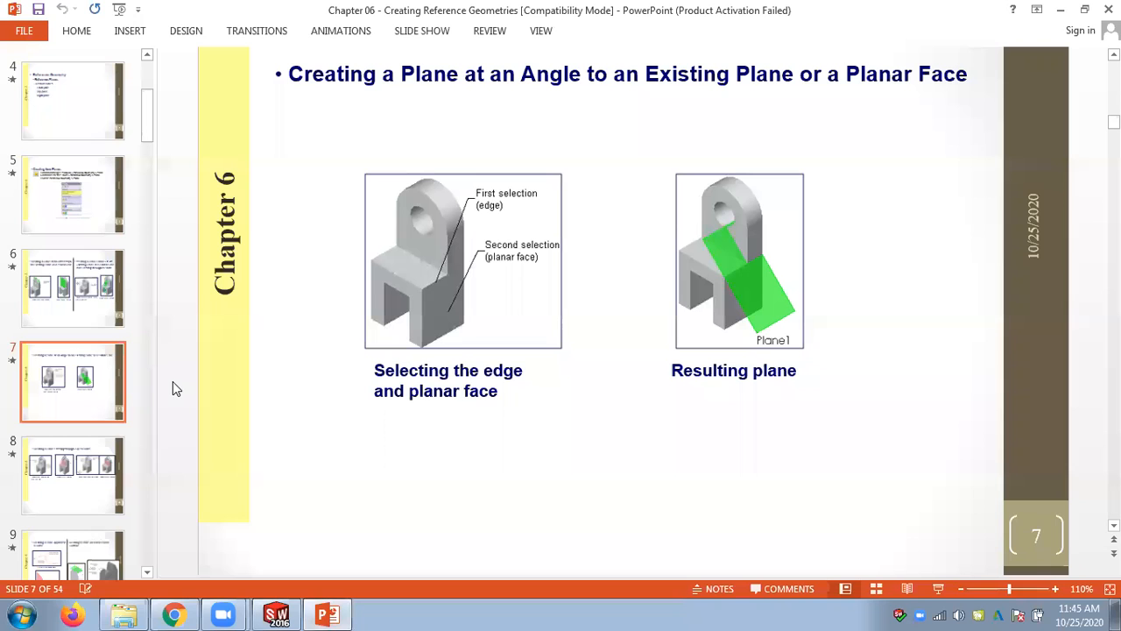
{"action": "left_click", "coordinate": [132, 613]}
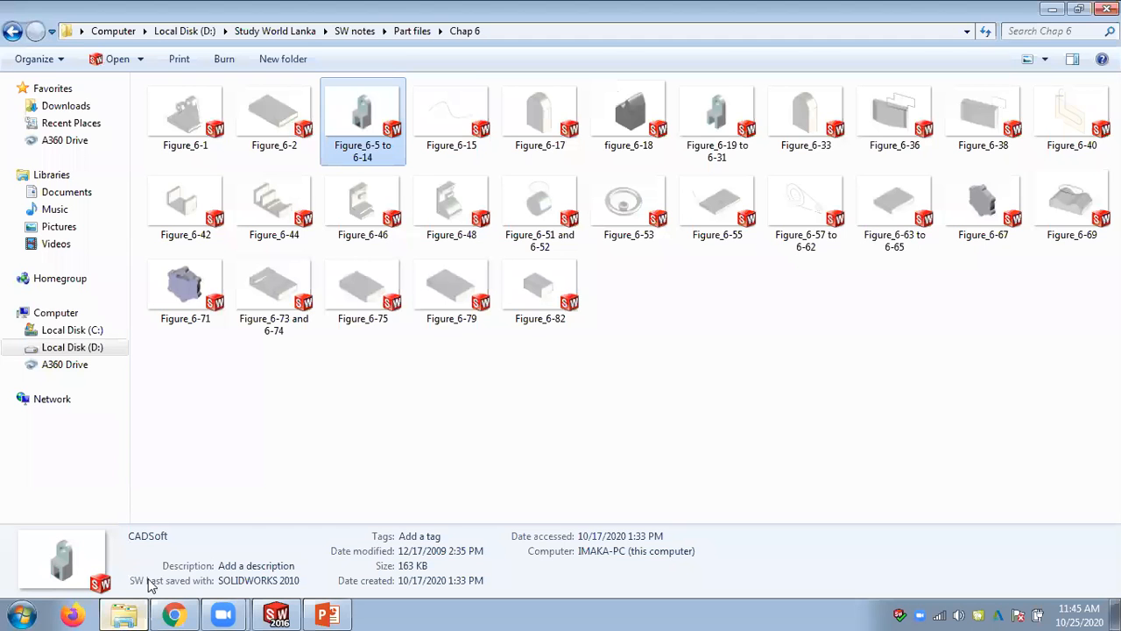
{"action": "left_click", "coordinate": [277, 613]}
Start a sketch on the block's side face and draw a circle below the inclined cylinder
{"action": "scroll", "coordinate": [663, 397], "scroll_direction": "down", "scroll_amount": 1}
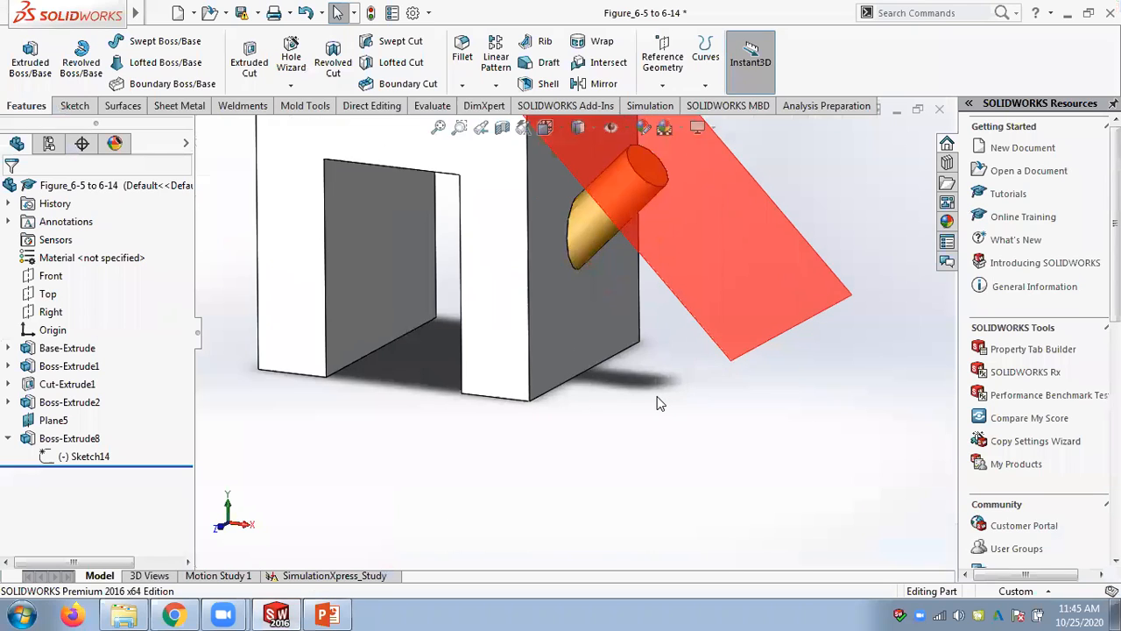
{"action": "scroll", "coordinate": [658, 397], "scroll_direction": "up", "scroll_amount": 2}
{"action": "scroll", "coordinate": [581, 349], "scroll_direction": "down", "scroll_amount": 3}
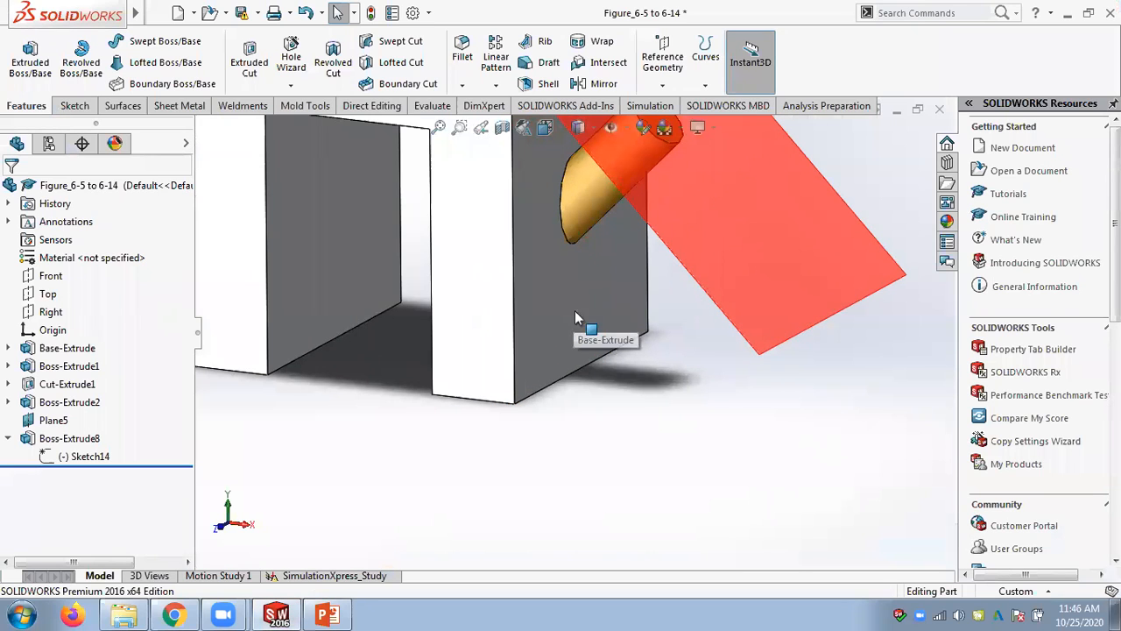
{"action": "middle_click_drag", "start_coordinate": [644, 363], "coordinate": [596, 428]}
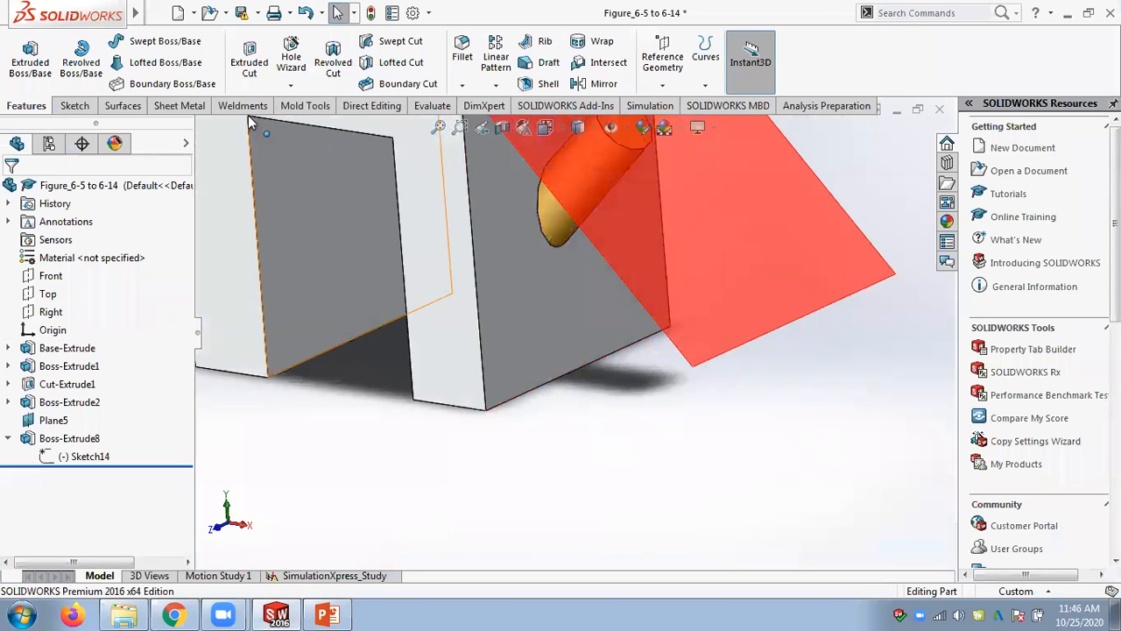
{"action": "left_click", "coordinate": [543, 282]}
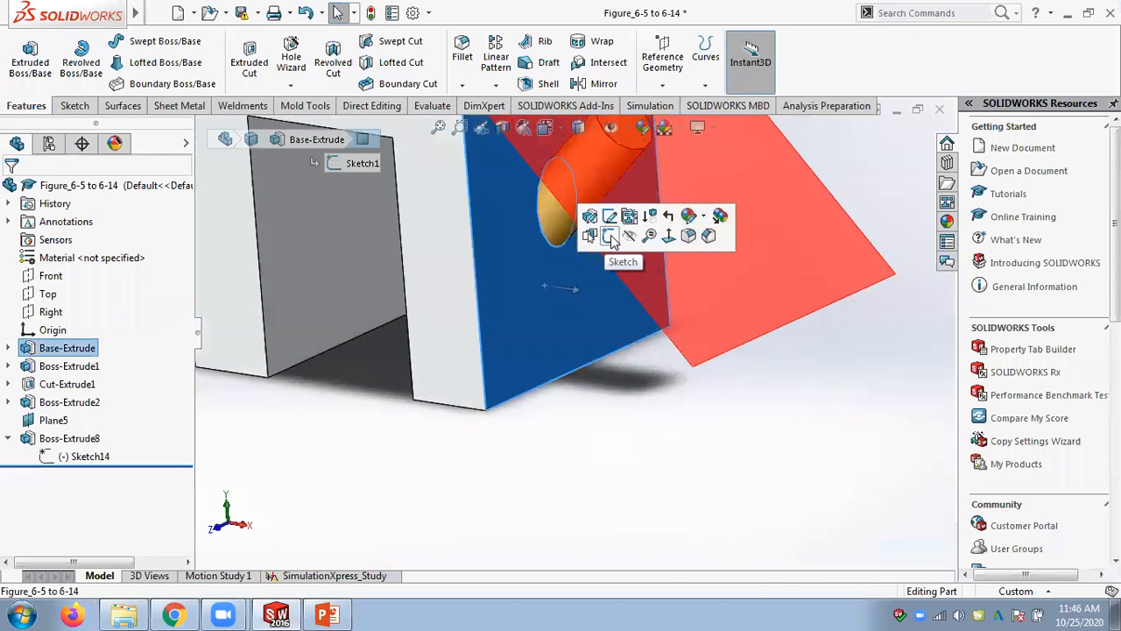
{"action": "left_click", "coordinate": [610, 237]}
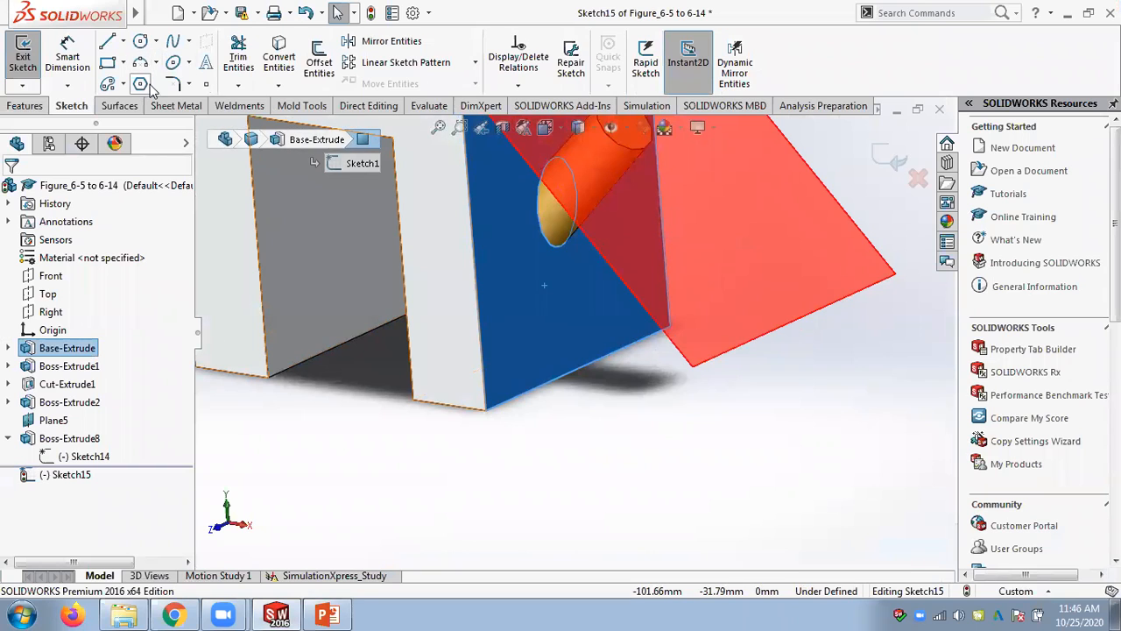
{"action": "left_click", "coordinate": [143, 44]}
{"action": "left_click", "coordinate": [555, 309]}
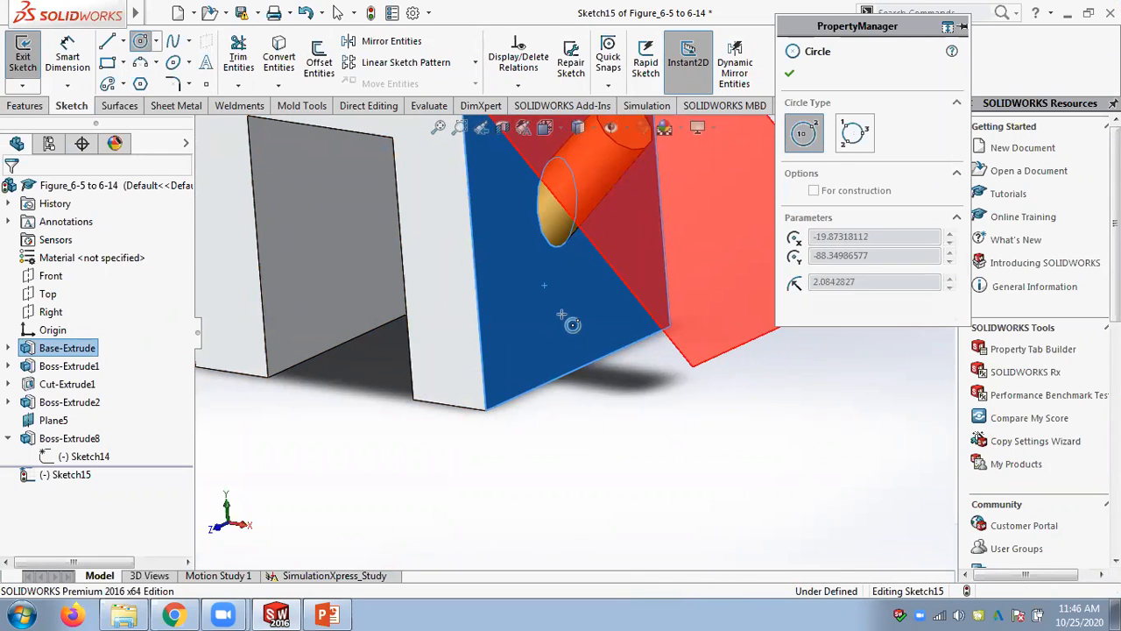
{"action": "left_click", "coordinate": [574, 324]}
{"action": "left_click", "coordinate": [790, 73]}
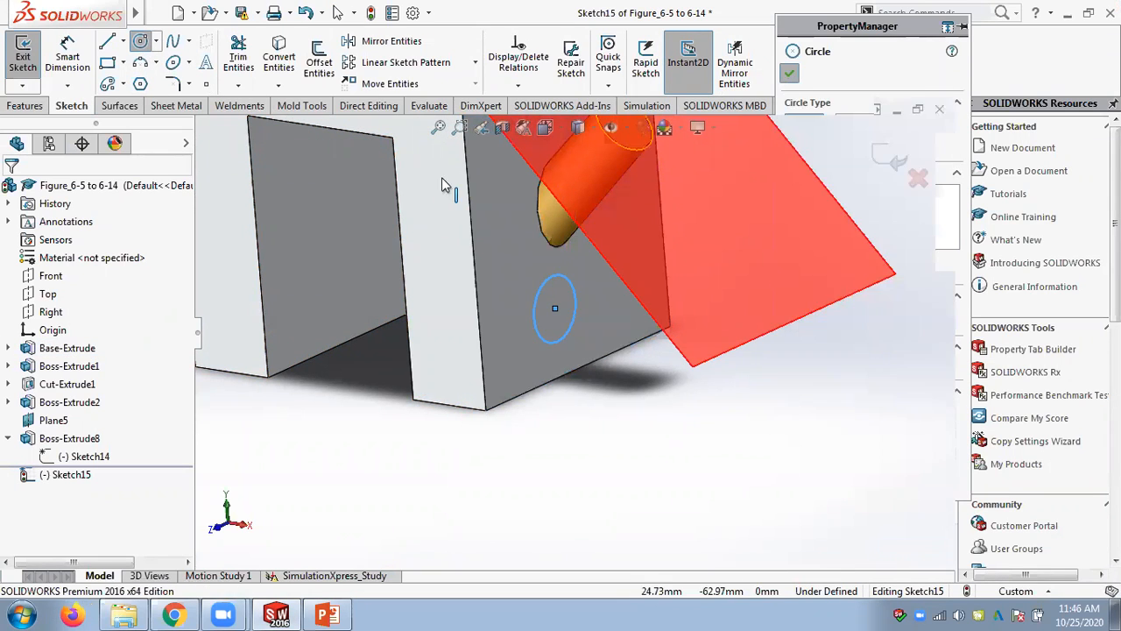
Extrude the side-face circle as a Blind boss 10 mm outward with the result merged
{"action": "left_click", "coordinate": [25, 105]}
{"action": "left_click", "coordinate": [30, 57]}
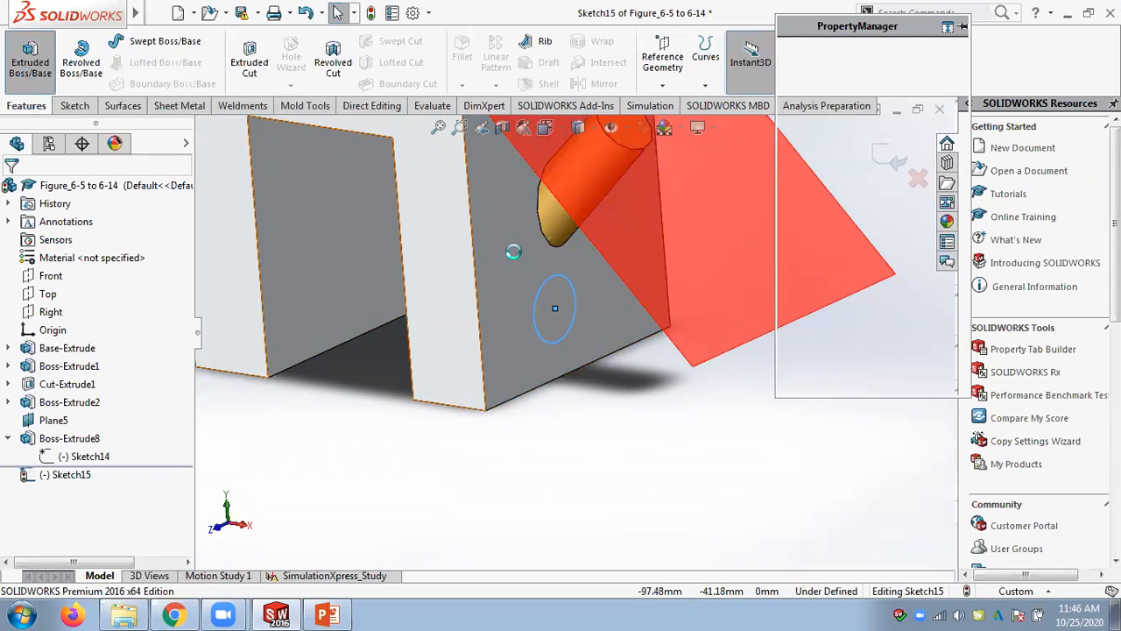
{"action": "middle_click_drag", "start_coordinate": [664, 381], "coordinate": [680, 334]}
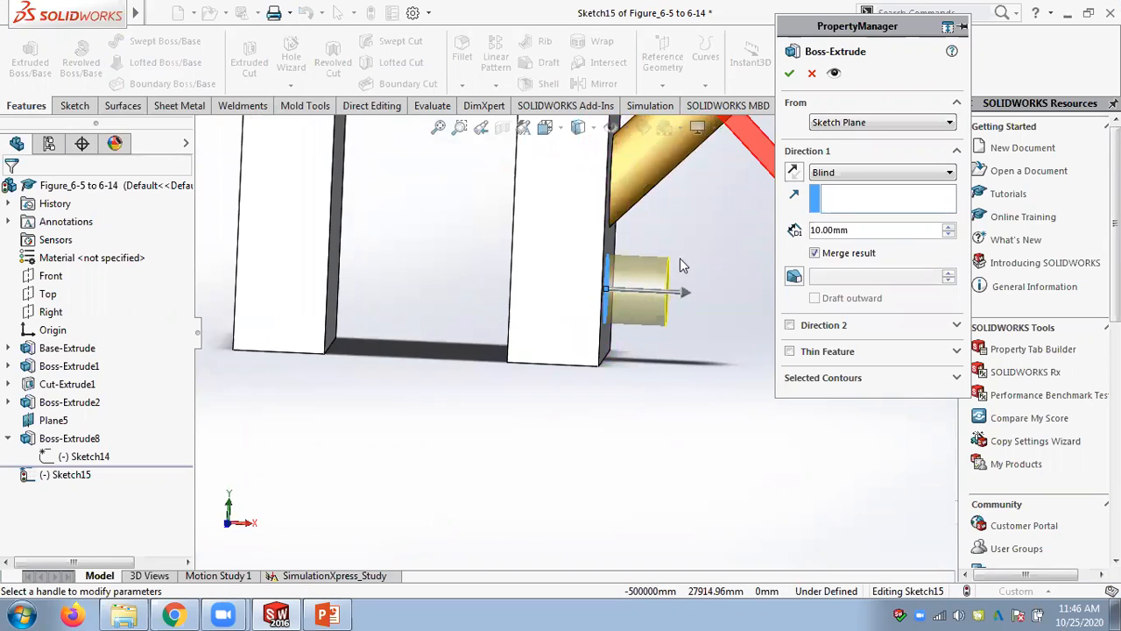
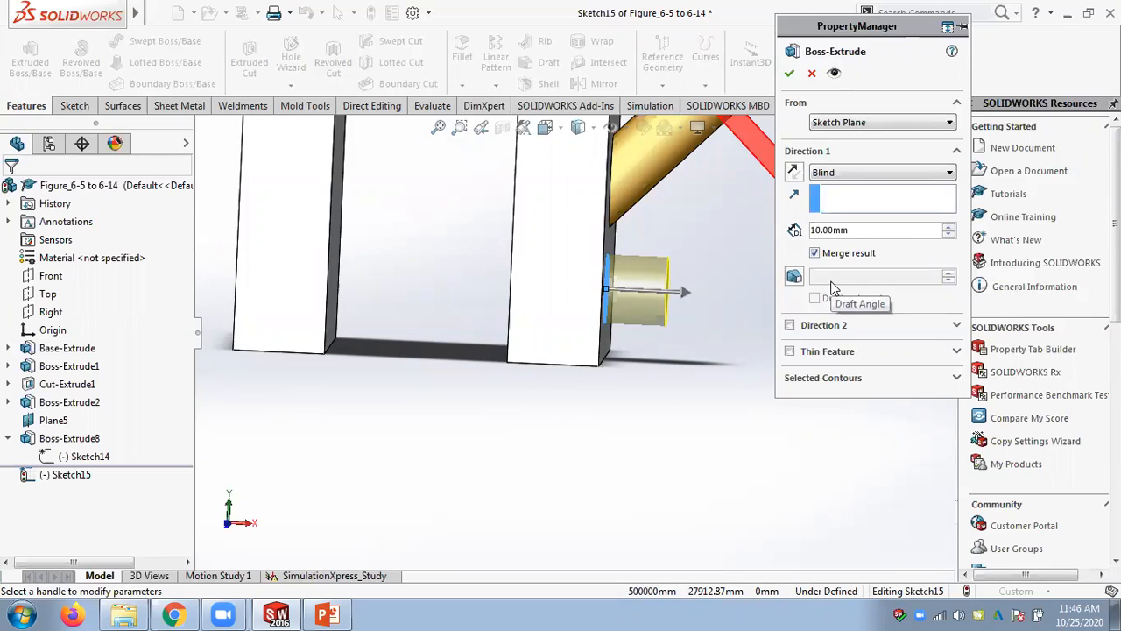
{"action": "left_click", "coordinate": [851, 201]}
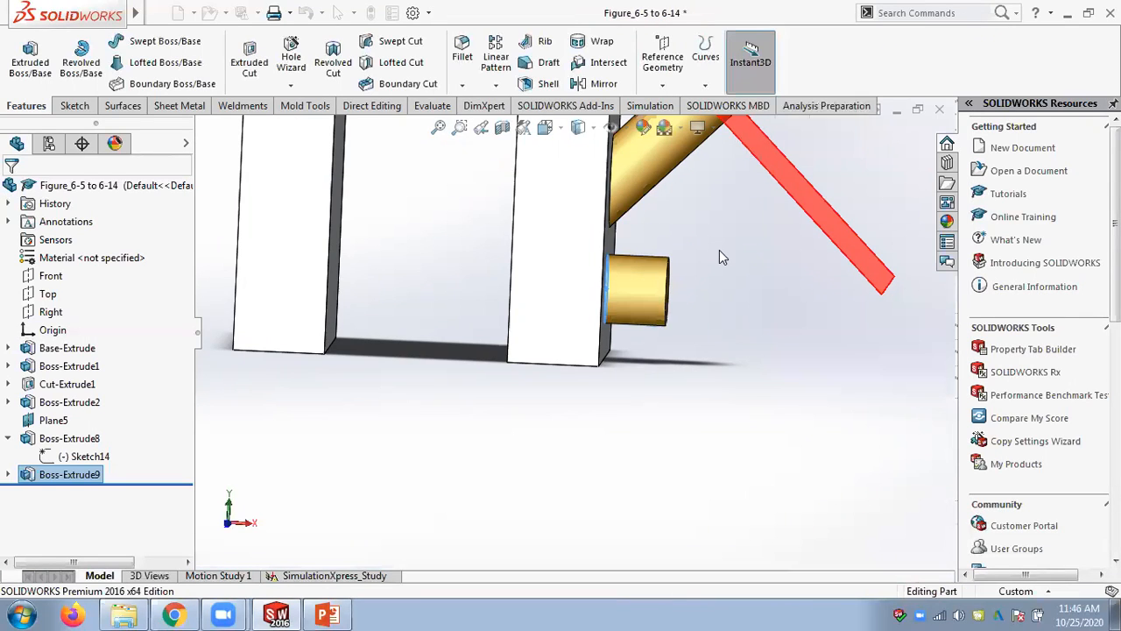
Delete the straight cylindrical boss on the side face together with its circle sketch
{"action": "right_click", "coordinate": [81, 475]}
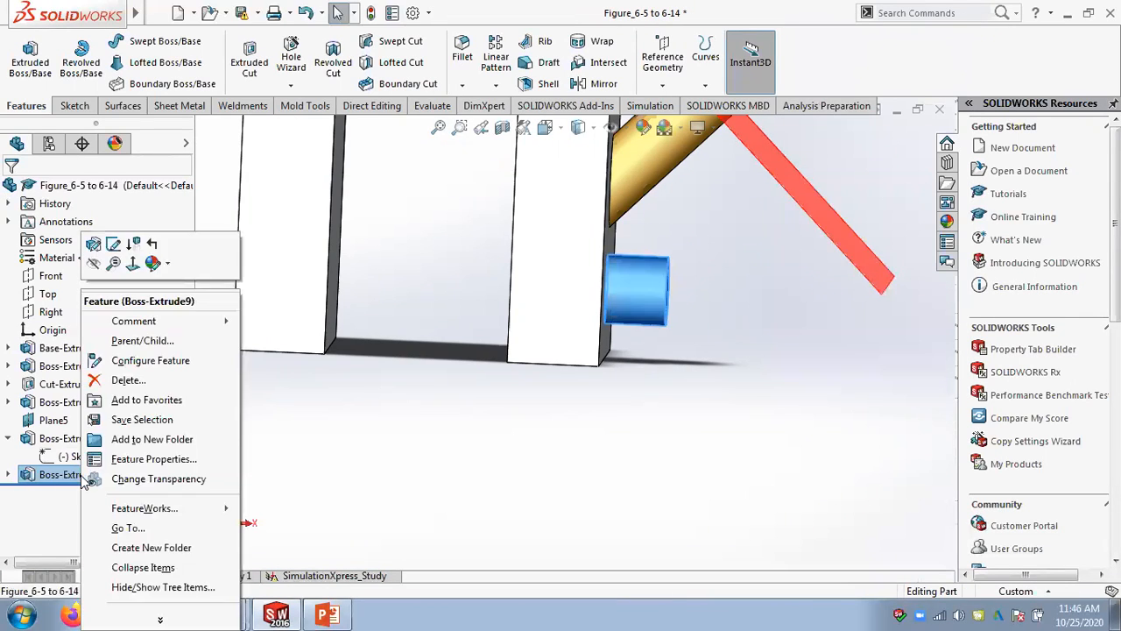
{"action": "left_click", "coordinate": [105, 380]}
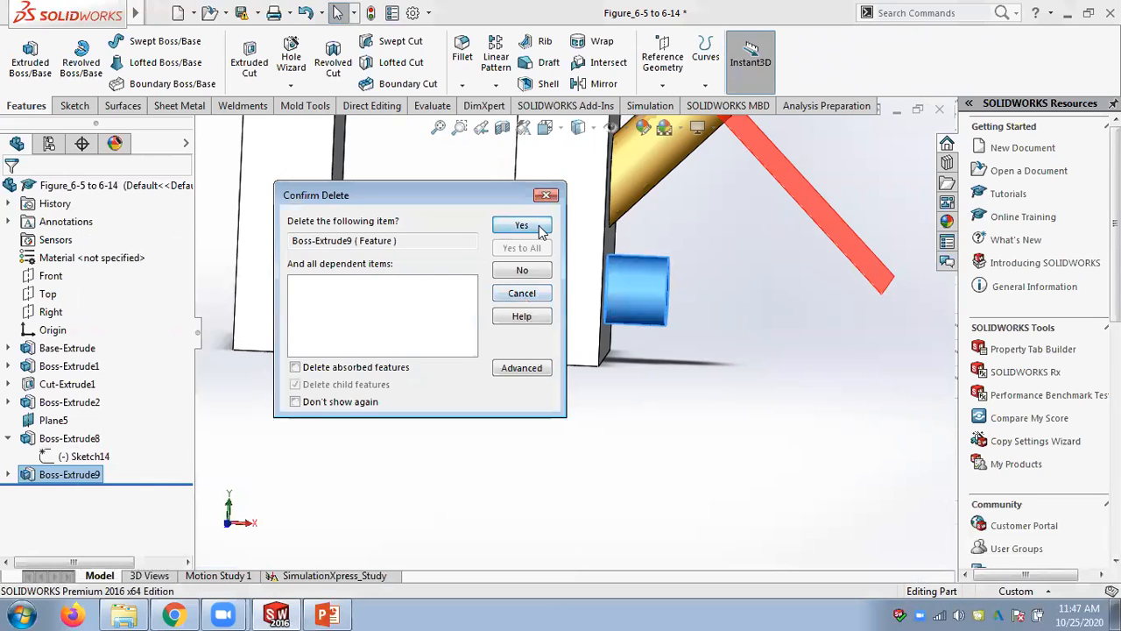
{"action": "left_click", "coordinate": [542, 230]}
{"action": "right_click", "coordinate": [85, 480]}
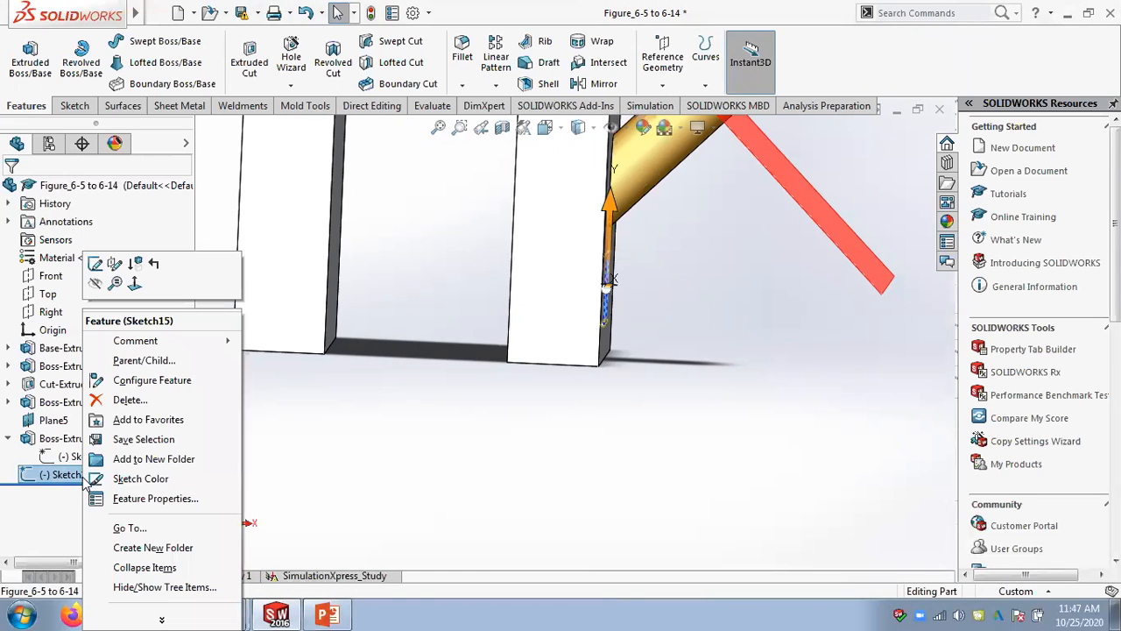
{"action": "left_click", "coordinate": [140, 399]}
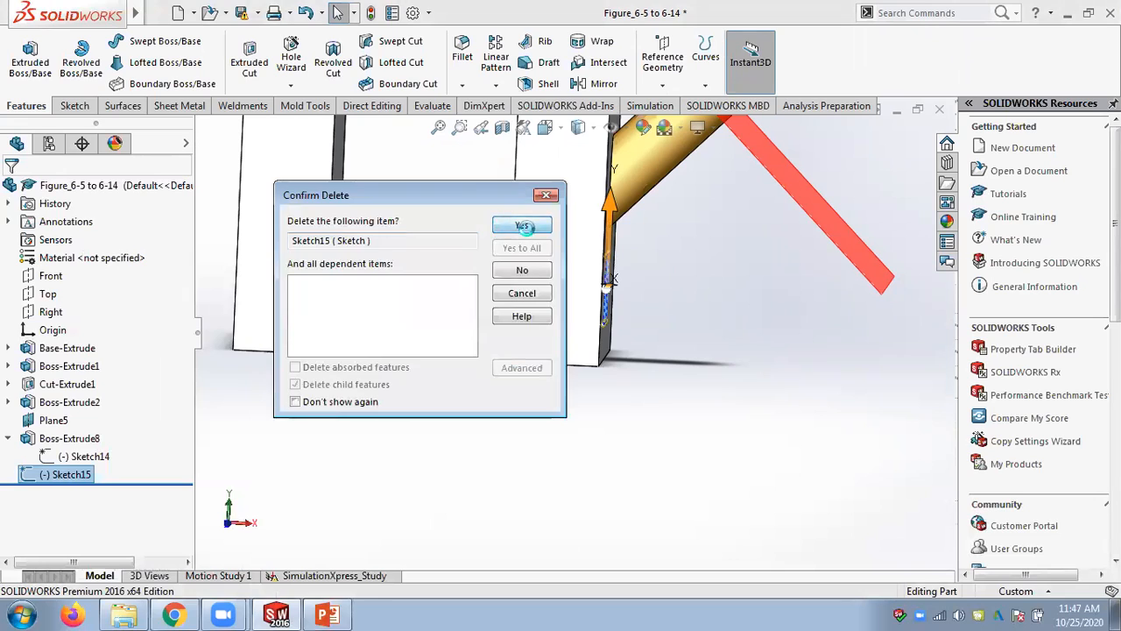
{"action": "left_click", "coordinate": [523, 226]}
Try to sketch a line on the block's front face from its lower corner towards Plane5, parallel to the inclined cylinder
{"action": "middle_click_drag", "start_coordinate": [759, 265], "coordinate": [743, 273]}
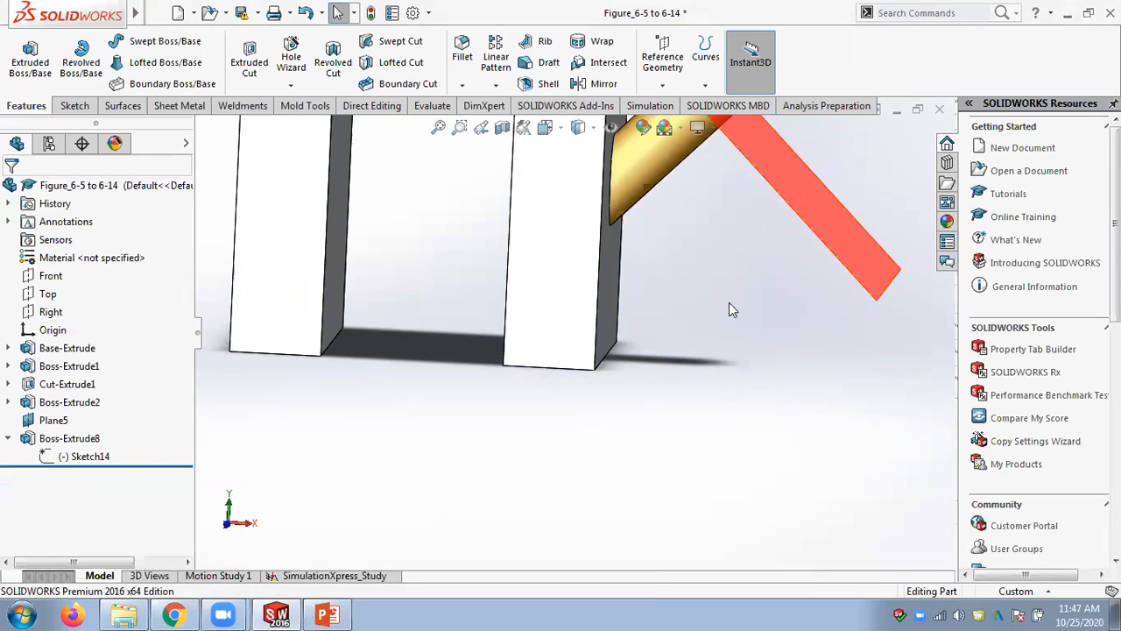
{"action": "scroll", "coordinate": [729, 309], "scroll_direction": "up", "scroll_amount": 2}
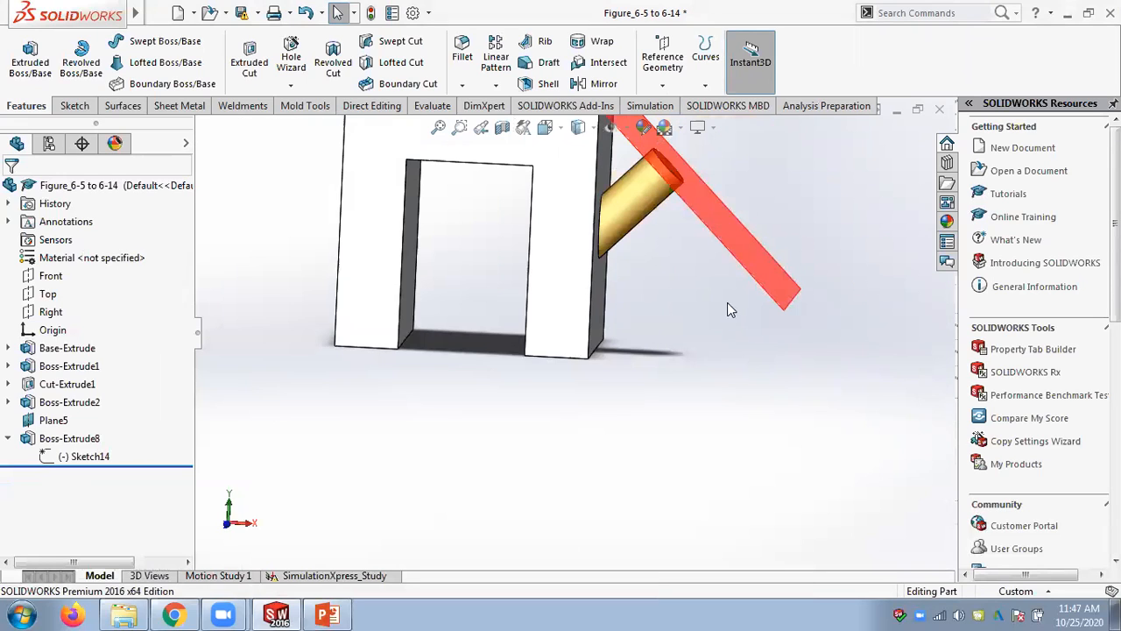
{"action": "left_click", "coordinate": [558, 285]}
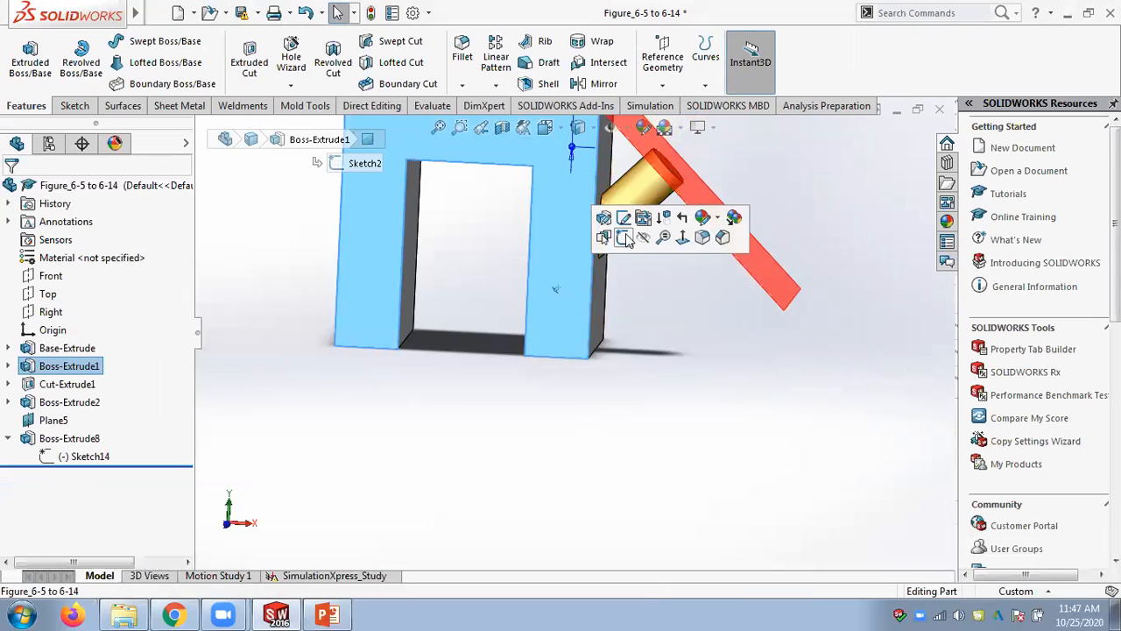
{"action": "left_click", "coordinate": [623, 237]}
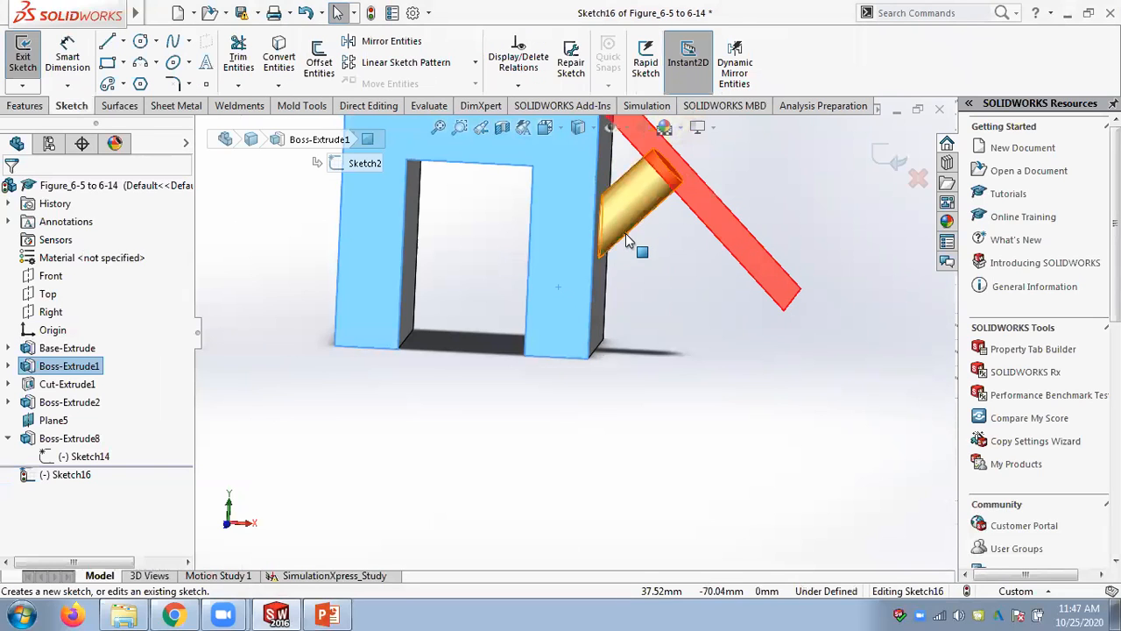
{"action": "left_click", "coordinate": [77, 474]}
{"action": "left_click", "coordinate": [77, 450]}
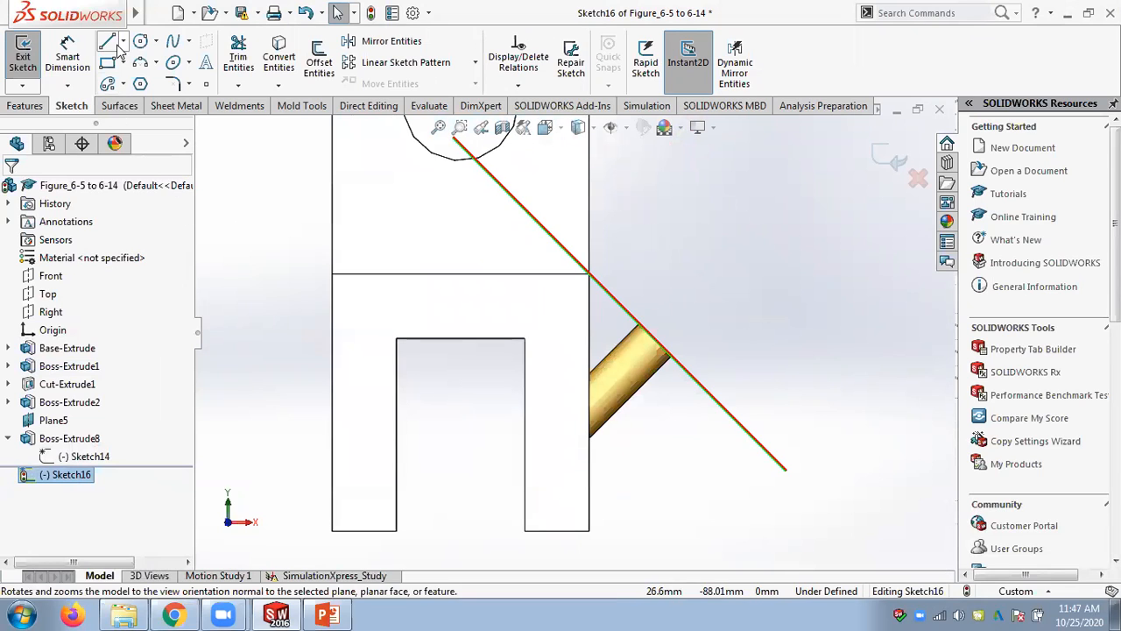
{"action": "left_click", "coordinate": [108, 42]}
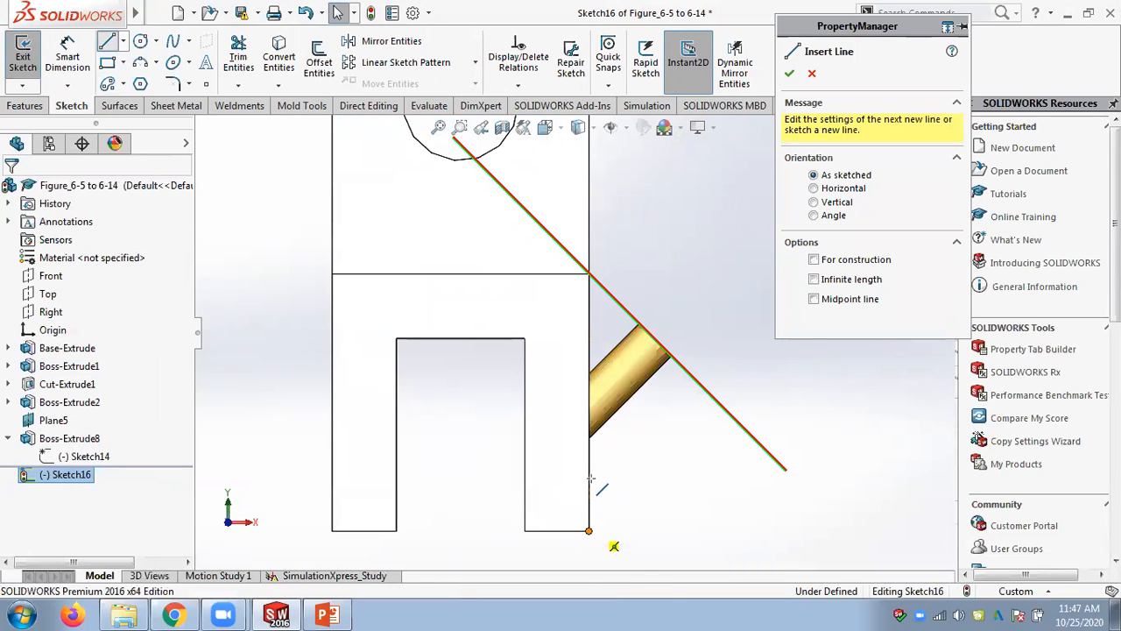
{"action": "left_click", "coordinate": [589, 530]}
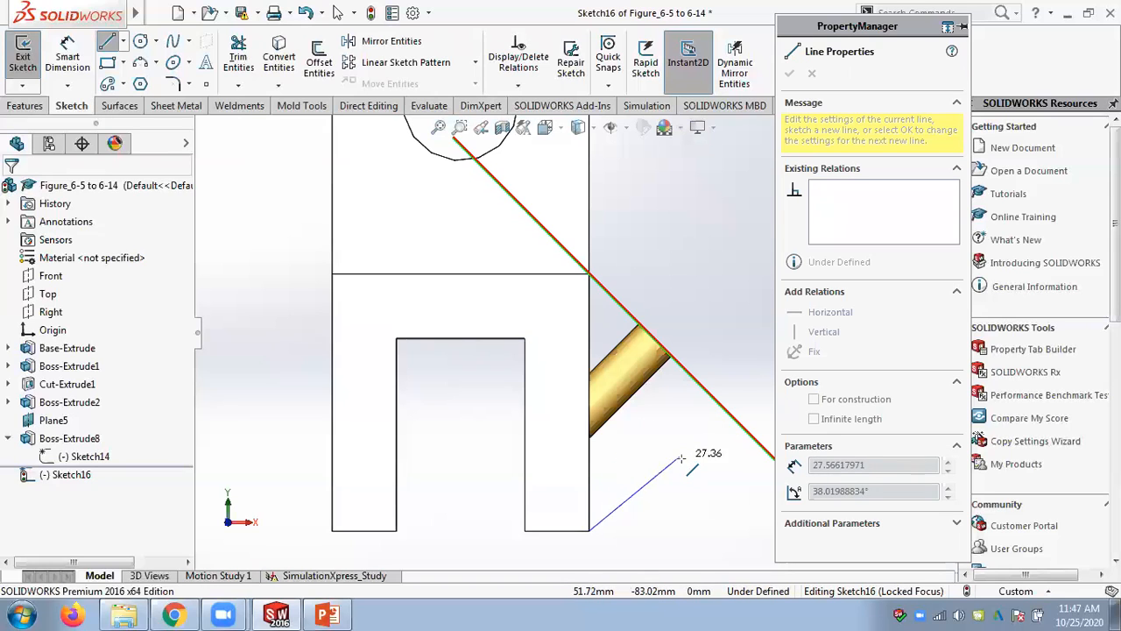
{"action": "scroll", "coordinate": [657, 438], "scroll_direction": "up", "scroll_amount": 4}
{"action": "scroll", "coordinate": [648, 407], "scroll_direction": "down", "scroll_amount": 6}
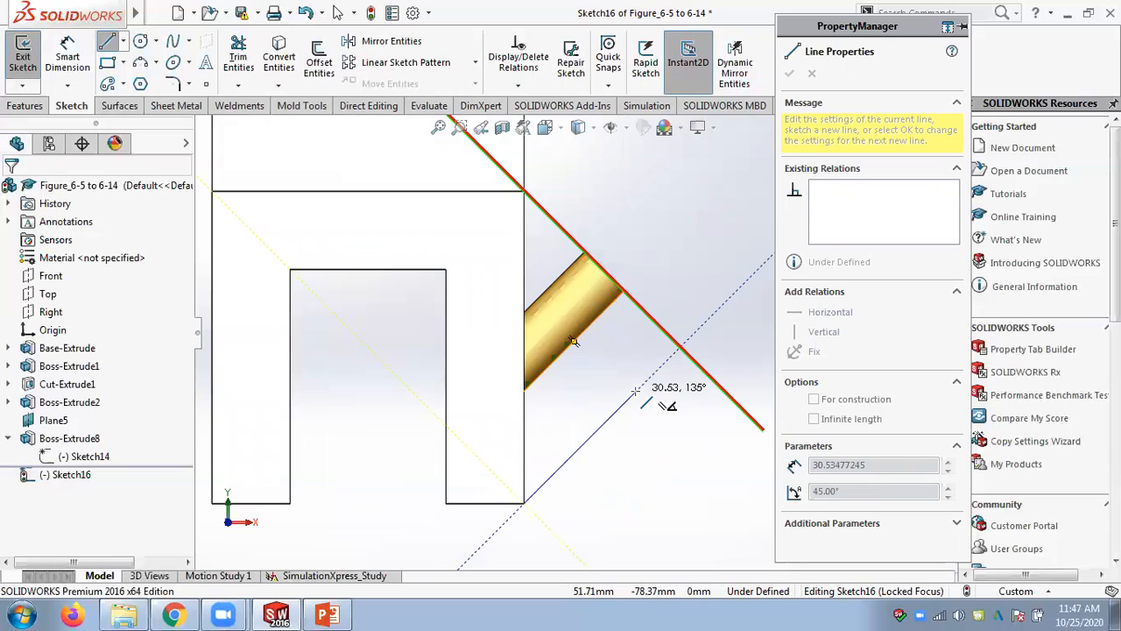
{"action": "key", "text": "Escape"}
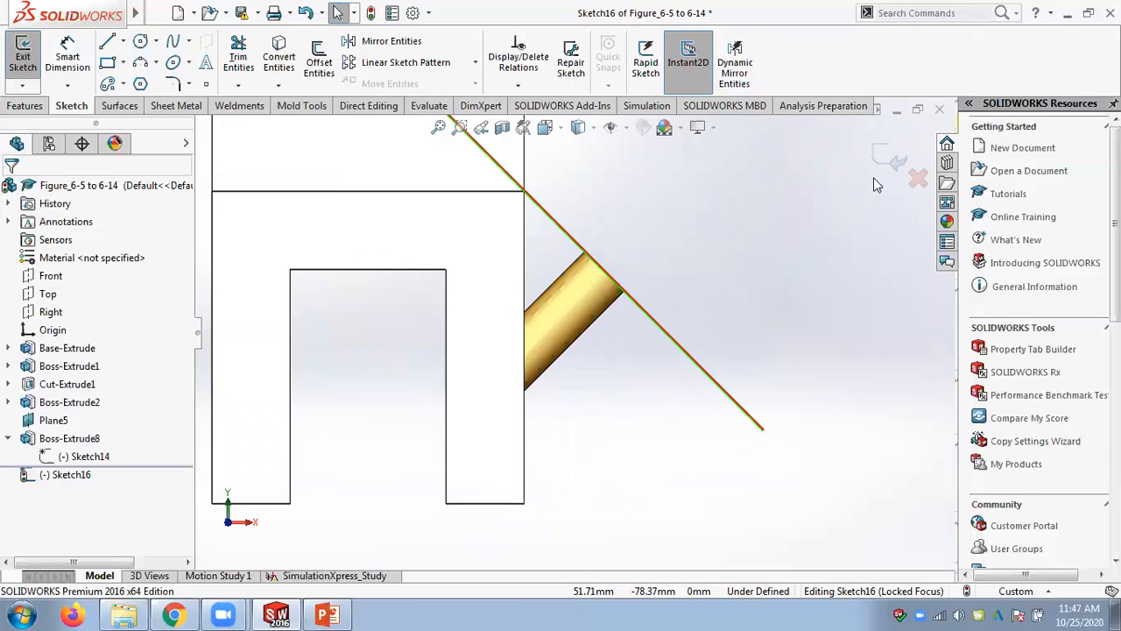
{"action": "left_click", "coordinate": [888, 163]}
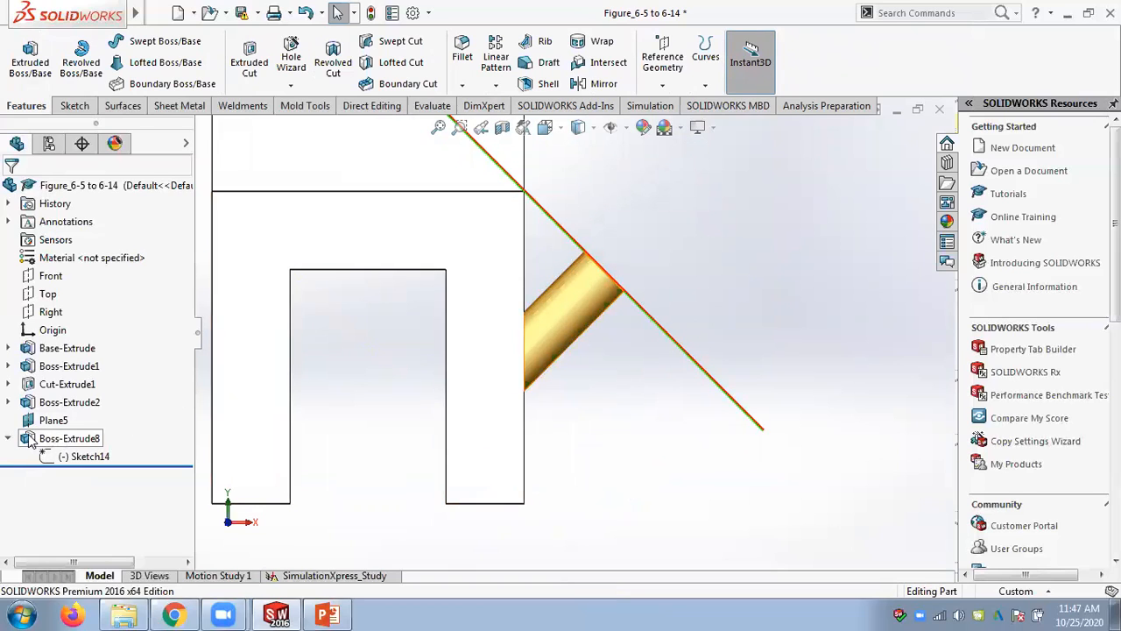
Start a new sketch on the block's front face and draw an inclined line from its lower outer corner, parallel to the inclined cylinder
{"action": "left_click", "coordinate": [7, 439]}
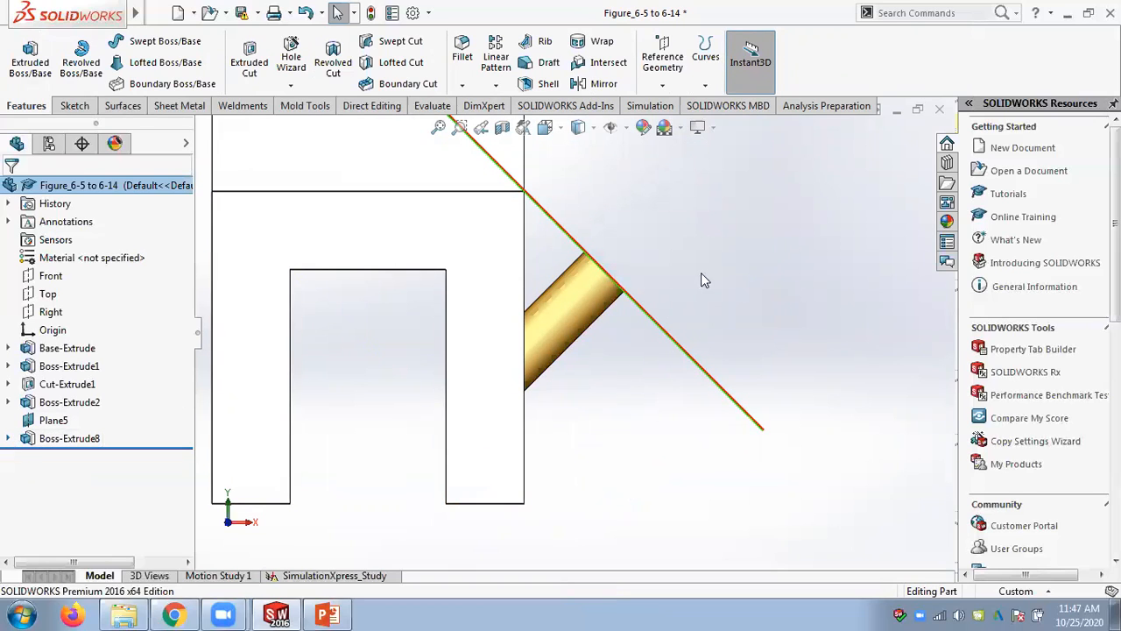
{"action": "left_click", "coordinate": [459, 354]}
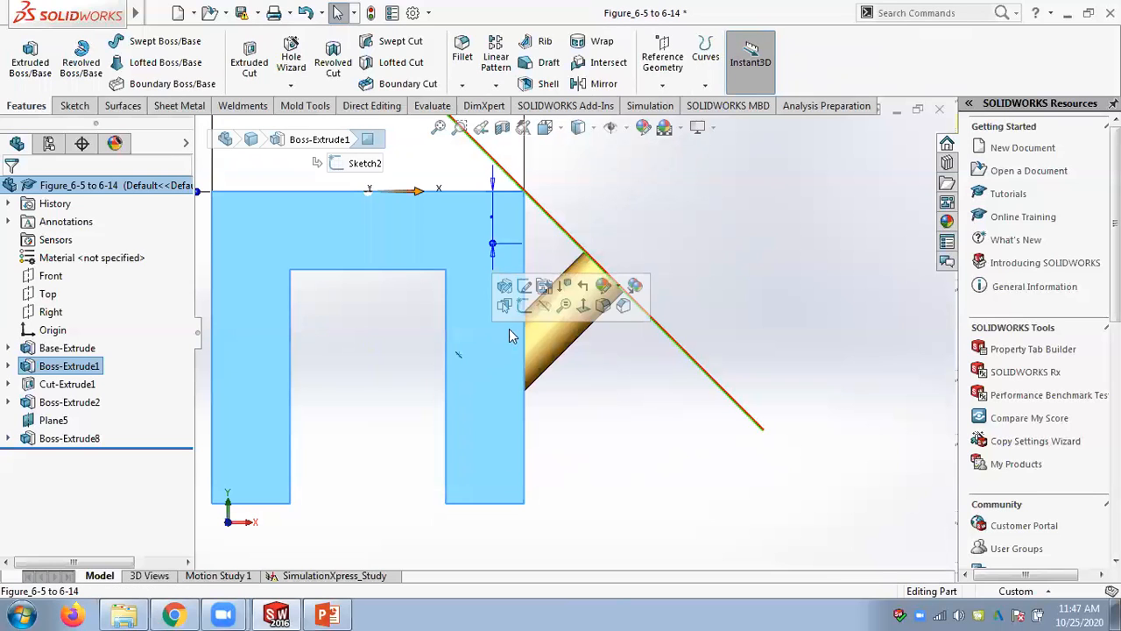
{"action": "left_click", "coordinate": [526, 313]}
{"action": "left_click", "coordinate": [107, 41]}
{"action": "left_click", "coordinate": [123, 41]}
{"action": "left_click", "coordinate": [141, 82]}
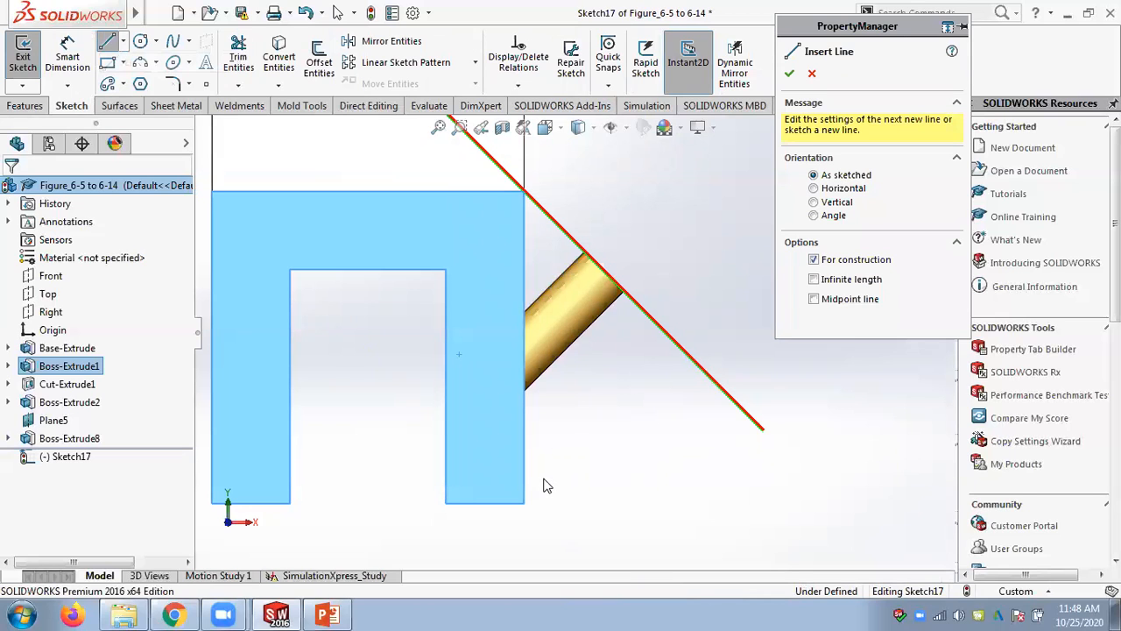
{"action": "left_click", "coordinate": [524, 504]}
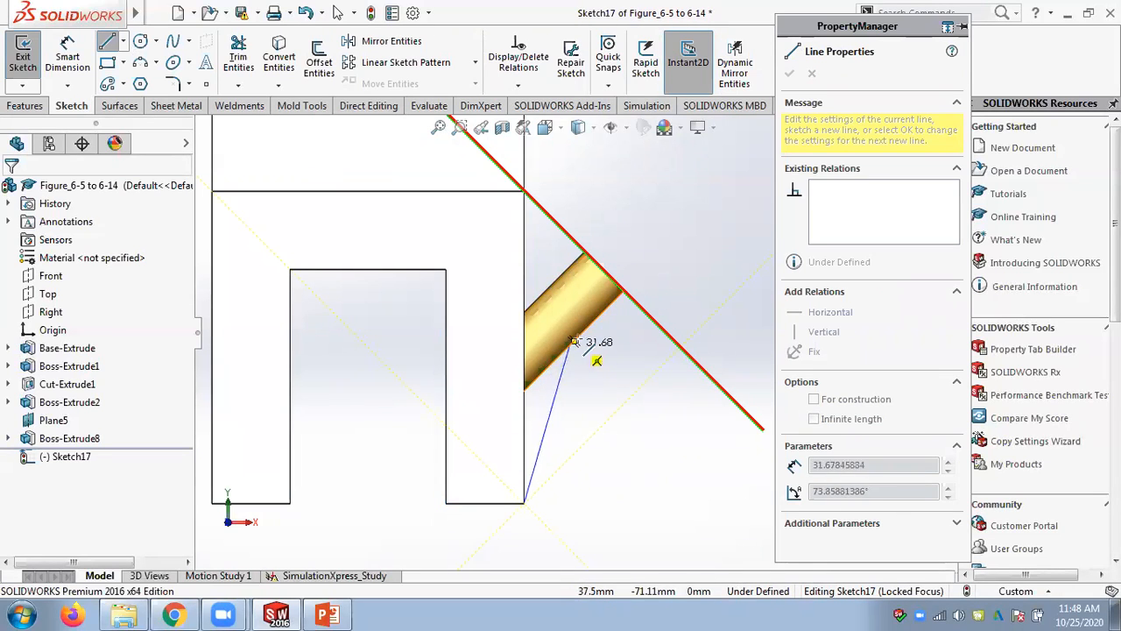
{"action": "left_click", "coordinate": [646, 380]}
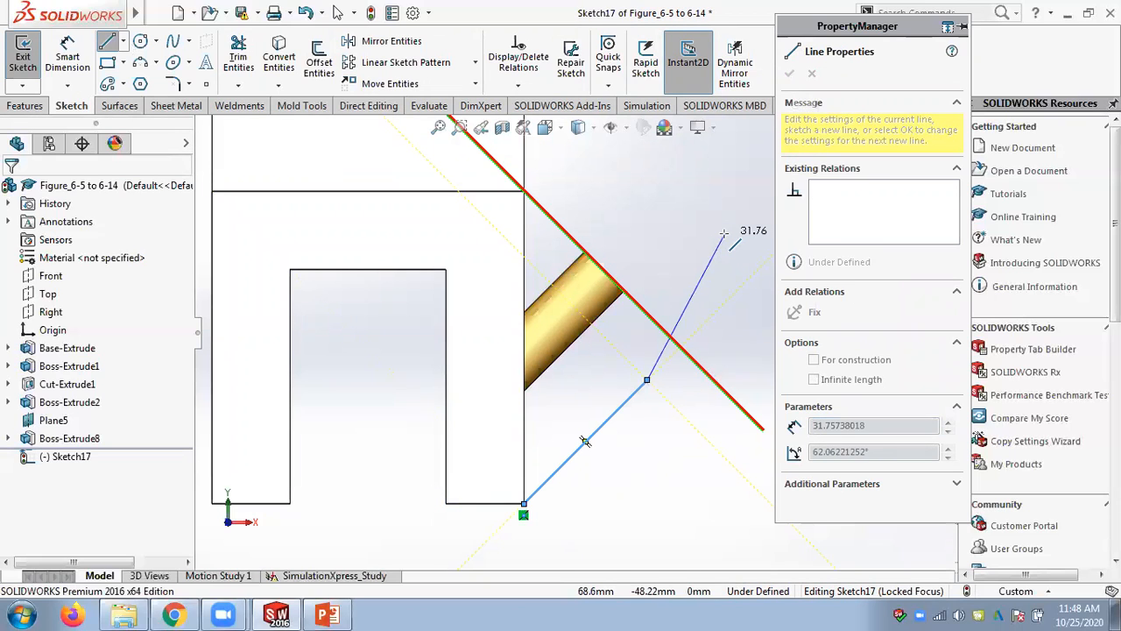
{"action": "key", "text": "Escape"}
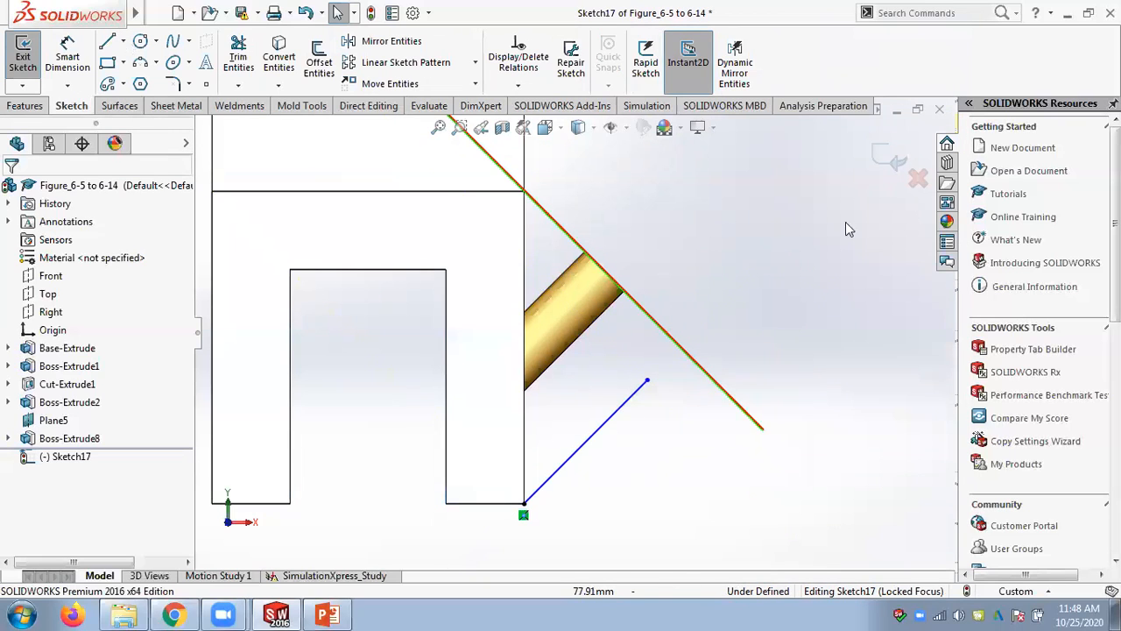
Sketch a circle of about 5.75 mm radius on the block's side face, just below the inclined cylinder
{"action": "mouse_move", "coordinate": [803, 264]}
{"action": "middle_mouse_down"}
{"action": "mouse_move", "coordinate": [762, 273]}
{"action": "mouse_move", "coordinate": [757, 295]}
{"action": "mouse_move", "coordinate": [796, 265]}
{"action": "mouse_move", "coordinate": [593, 328]}
{"action": "middle_mouse_up"}
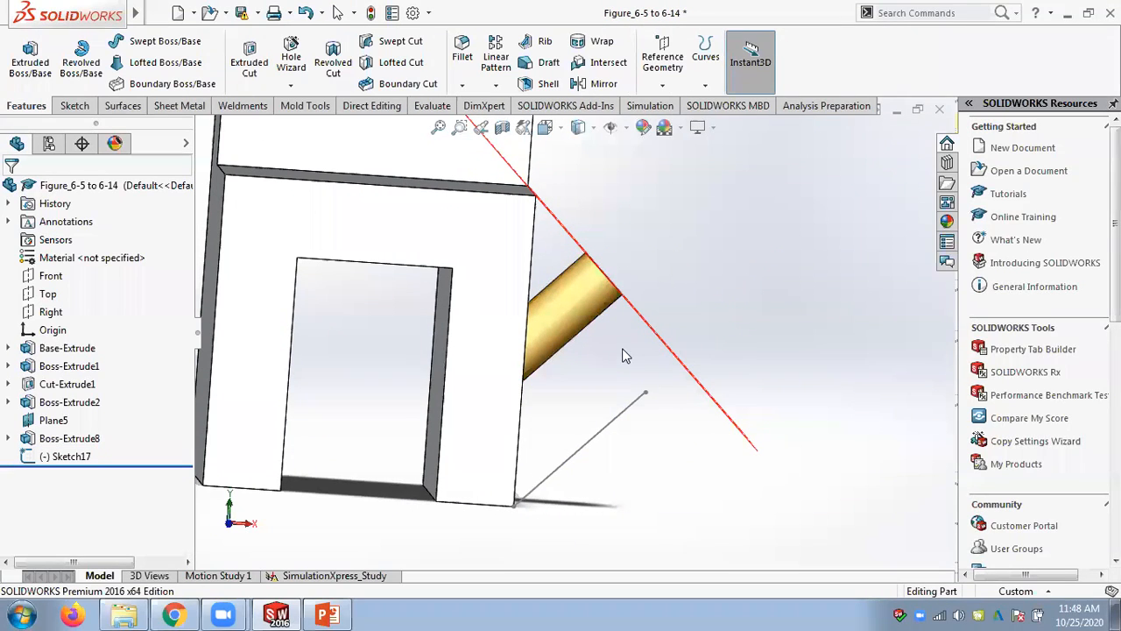
{"action": "middle_click_drag", "start_coordinate": [588, 371], "coordinate": [562, 404]}
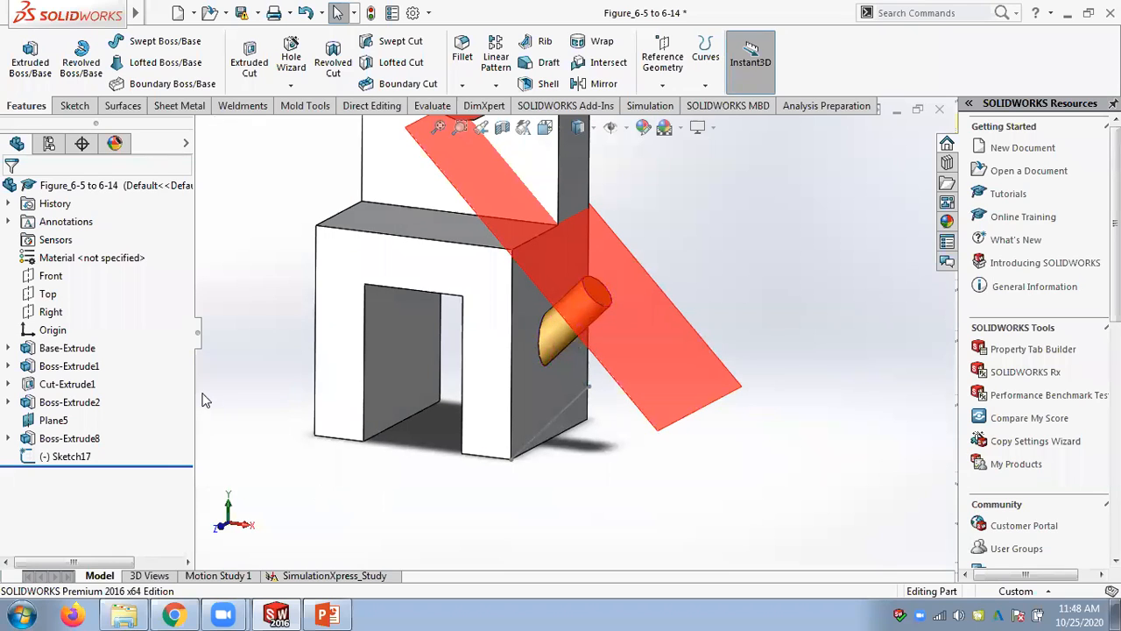
{"action": "left_click", "coordinate": [532, 398]}
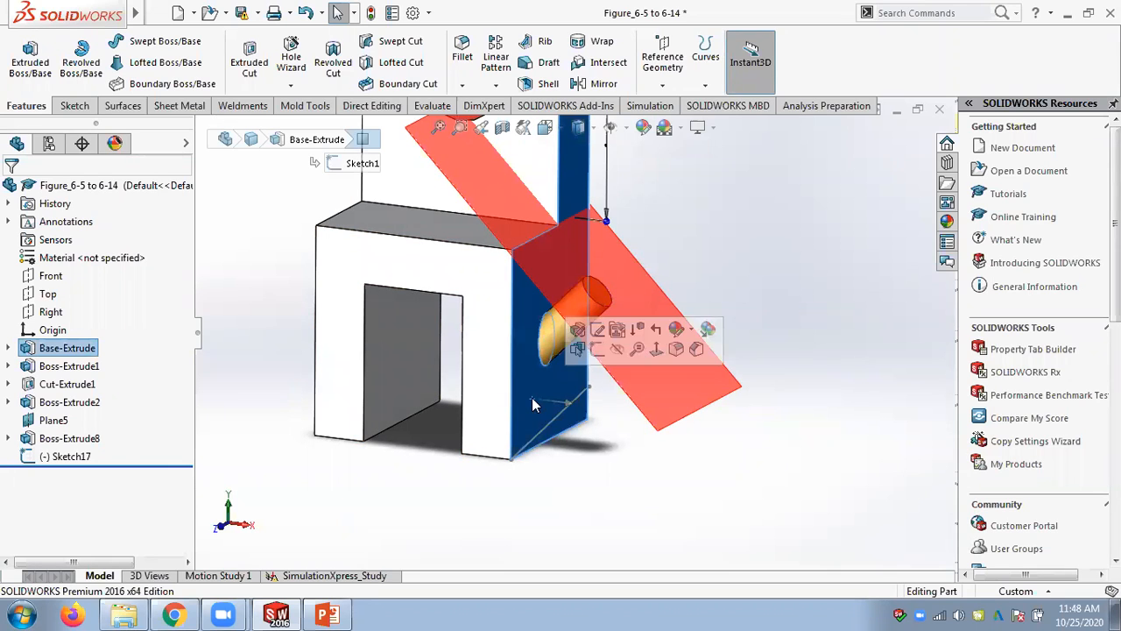
{"action": "left_click", "coordinate": [599, 349]}
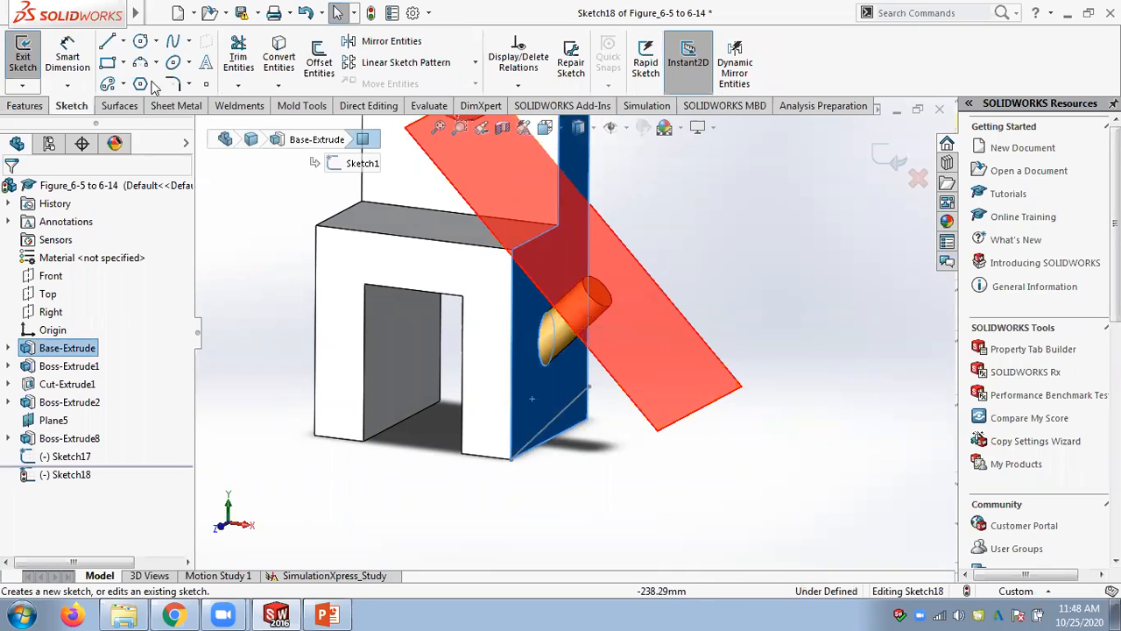
{"action": "left_click_drag", "start_coordinate": [545, 392], "coordinate": [564, 390]}
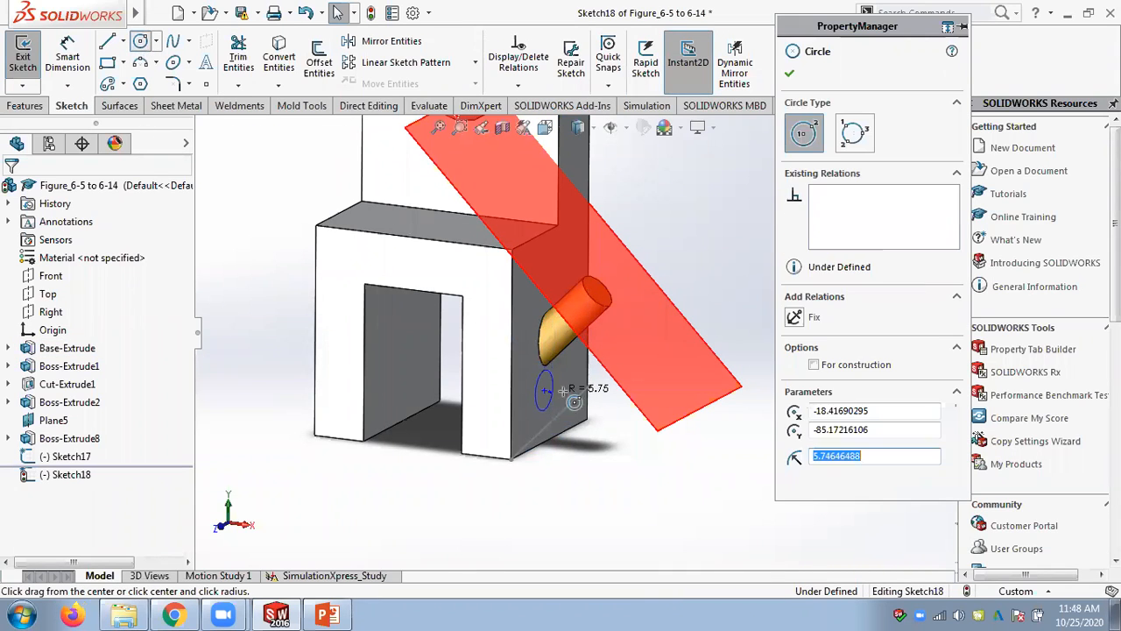
{"action": "left_click", "coordinate": [789, 74]}
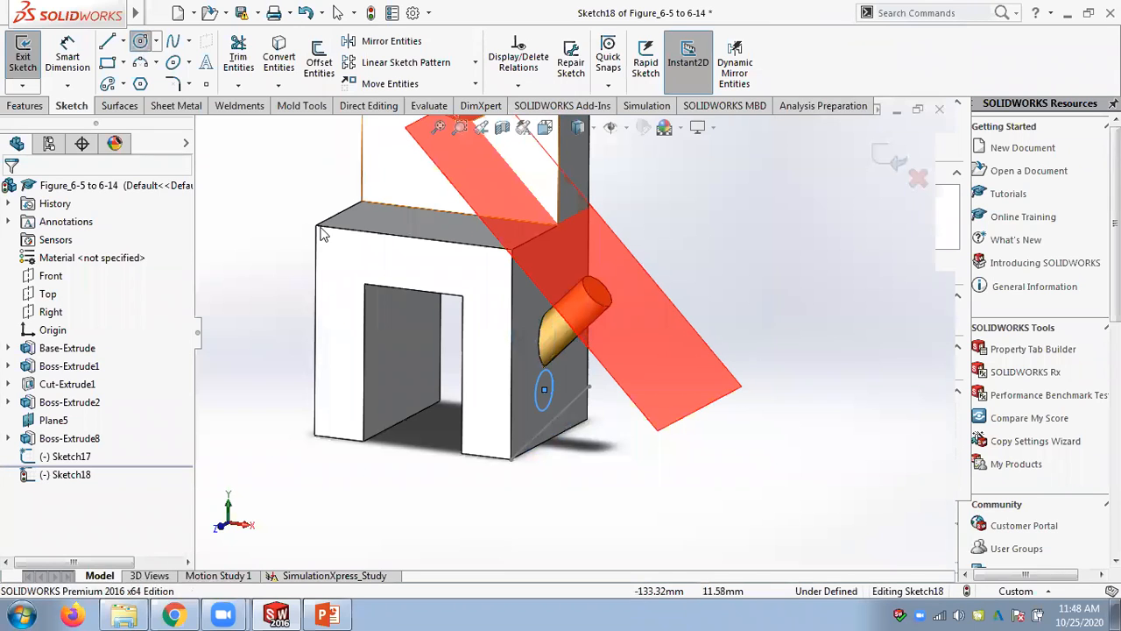
{"action": "key", "text": "Escape"}
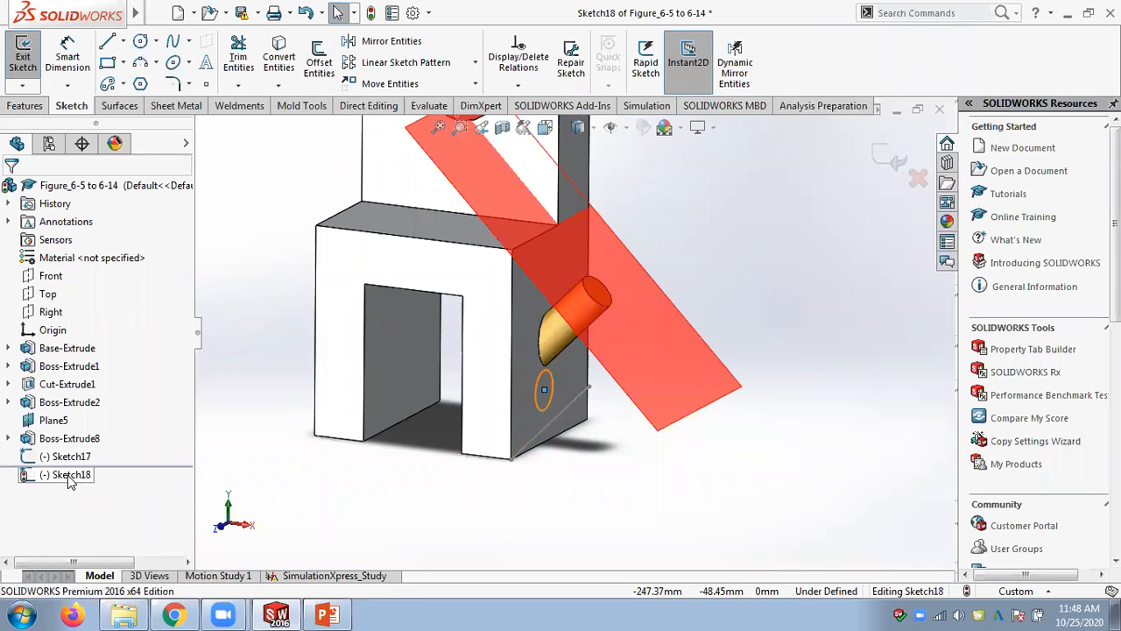
Set up a merged Blind boss extrusion of the side-face circle with the front-face sketch line as its direction
{"action": "left_click", "coordinate": [24, 105]}
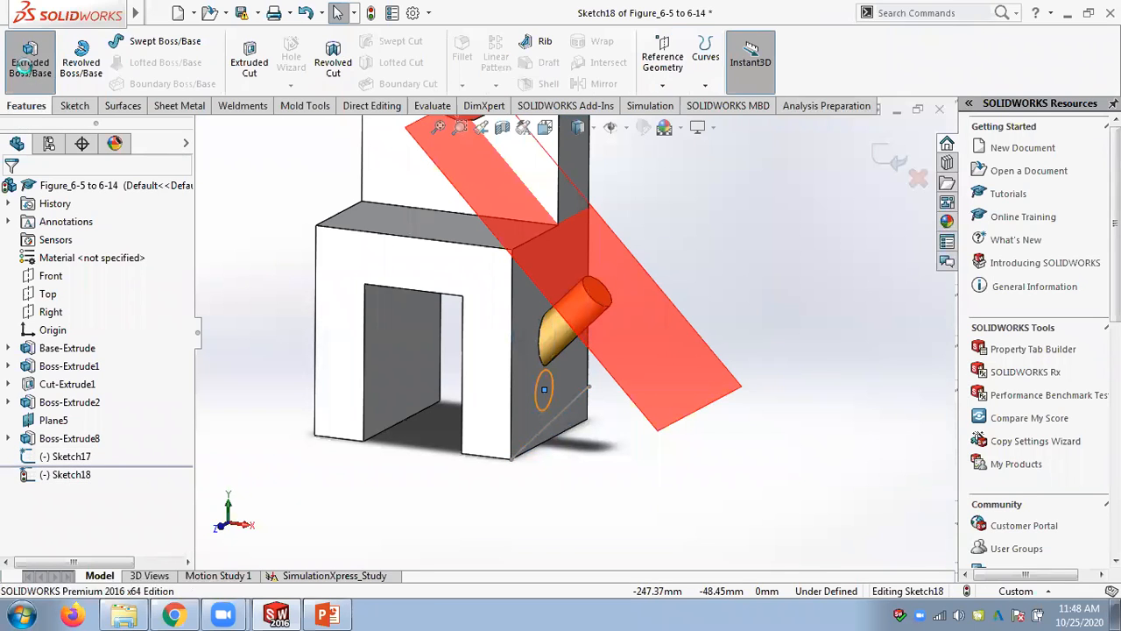
{"action": "left_click", "coordinate": [30, 57]}
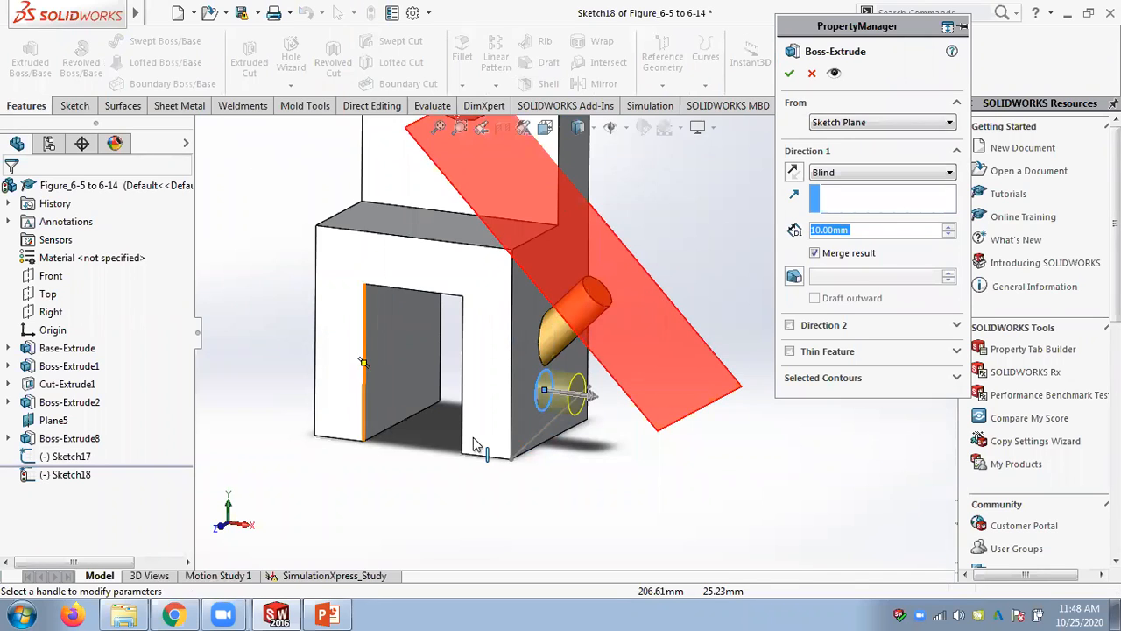
{"action": "scroll", "coordinate": [553, 404], "scroll_direction": "down", "scroll_amount": 2}
{"action": "scroll", "coordinate": [553, 400], "scroll_direction": "down", "scroll_amount": 1}
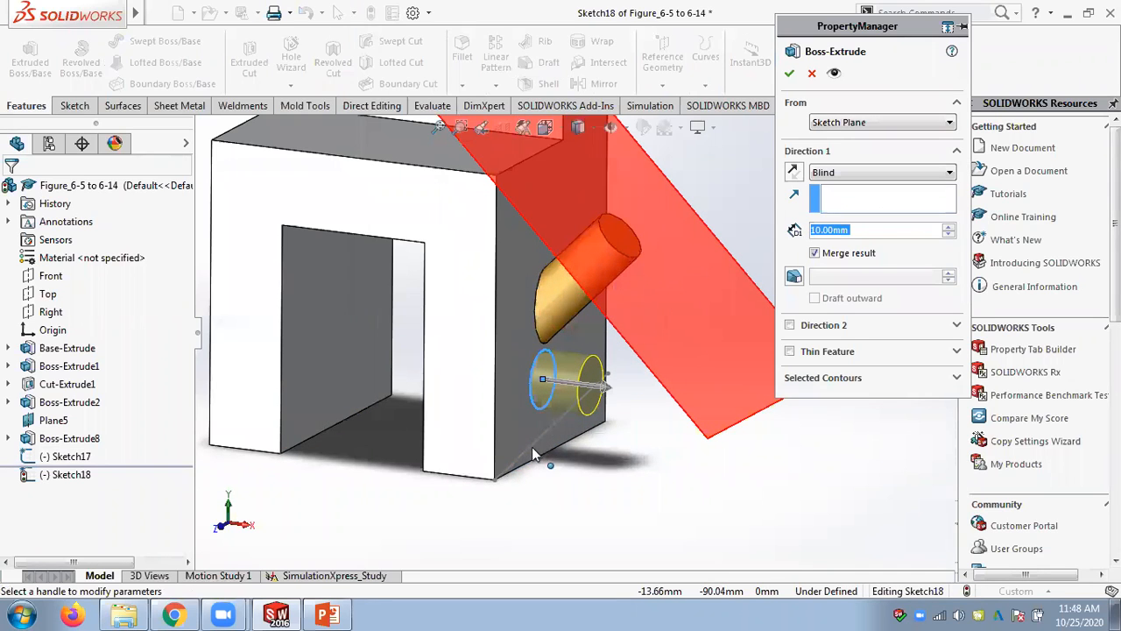
{"action": "left_click", "coordinate": [847, 199]}
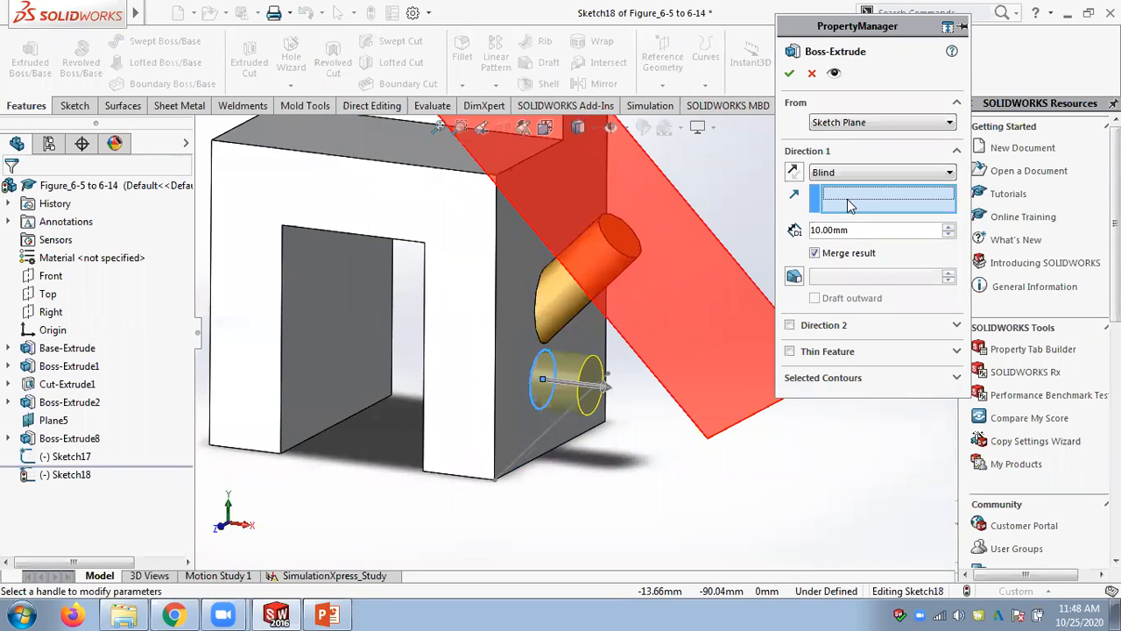
{"action": "left_click", "coordinate": [539, 436]}
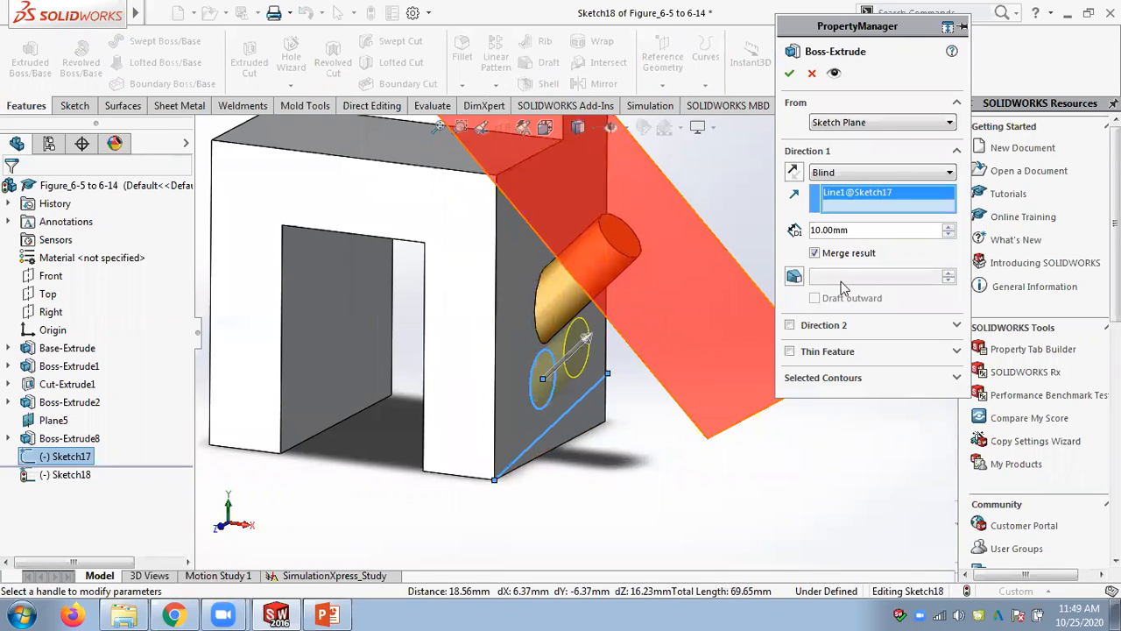
Try a 25 mm extrusion depth along the sketched line, discard the extrusion and leave the circle sketch
{"action": "middle_click_drag", "start_coordinate": [662, 306], "coordinate": [678, 284]}
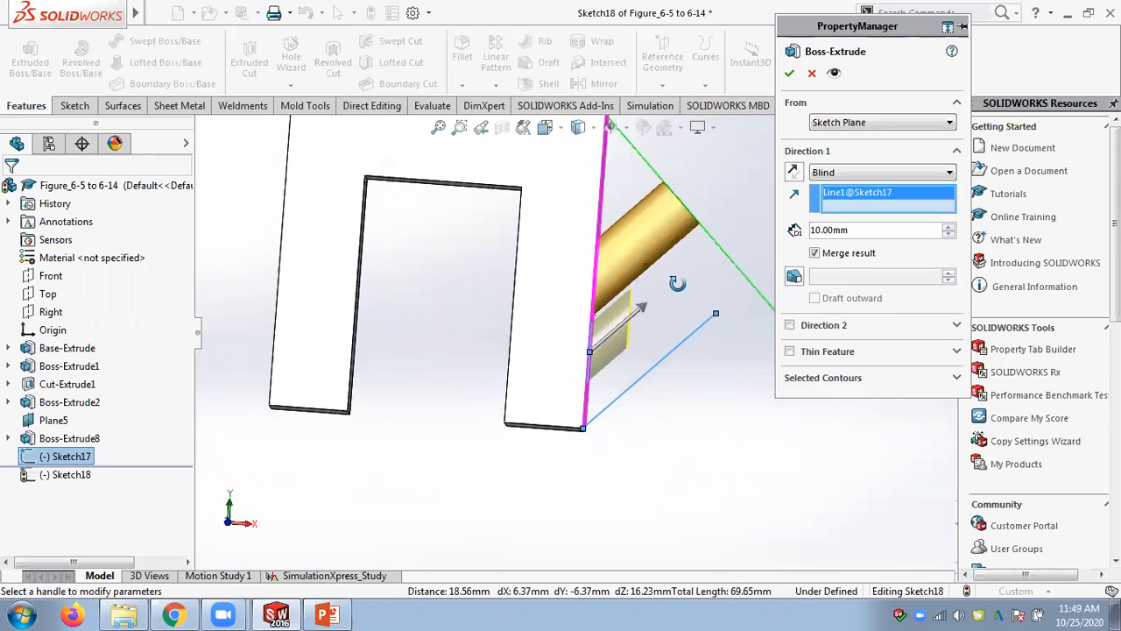
{"action": "scroll", "coordinate": [649, 305], "scroll_direction": "down", "scroll_amount": 2}
{"action": "left_click_drag", "start_coordinate": [628, 320], "coordinate": [712, 303]}
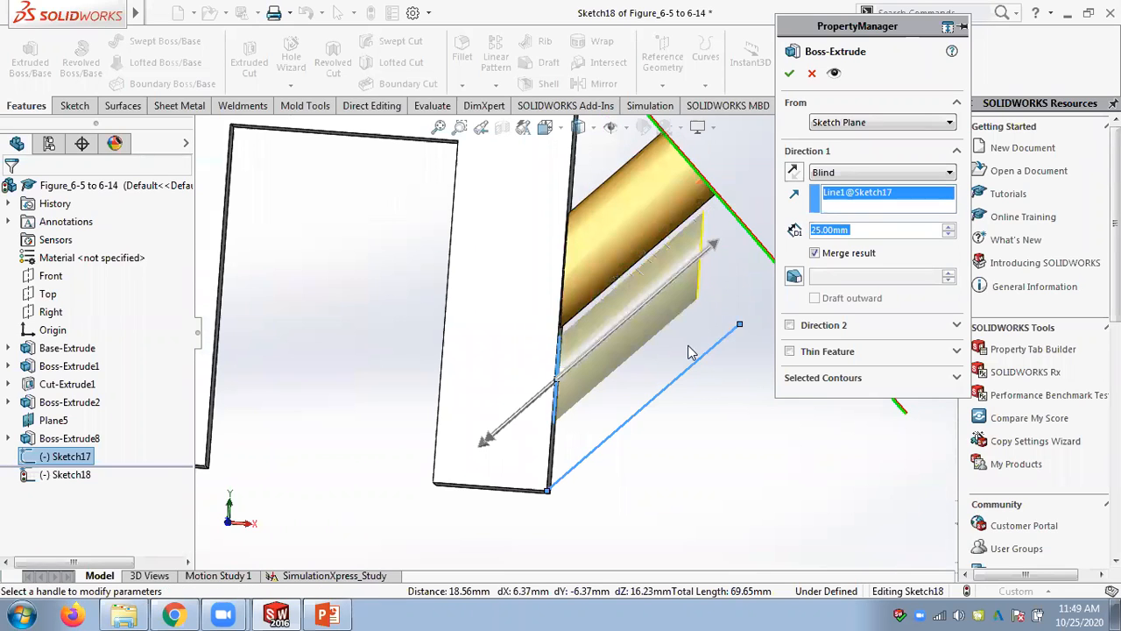
{"action": "scroll", "coordinate": [688, 352], "scroll_direction": "up", "scroll_amount": 2}
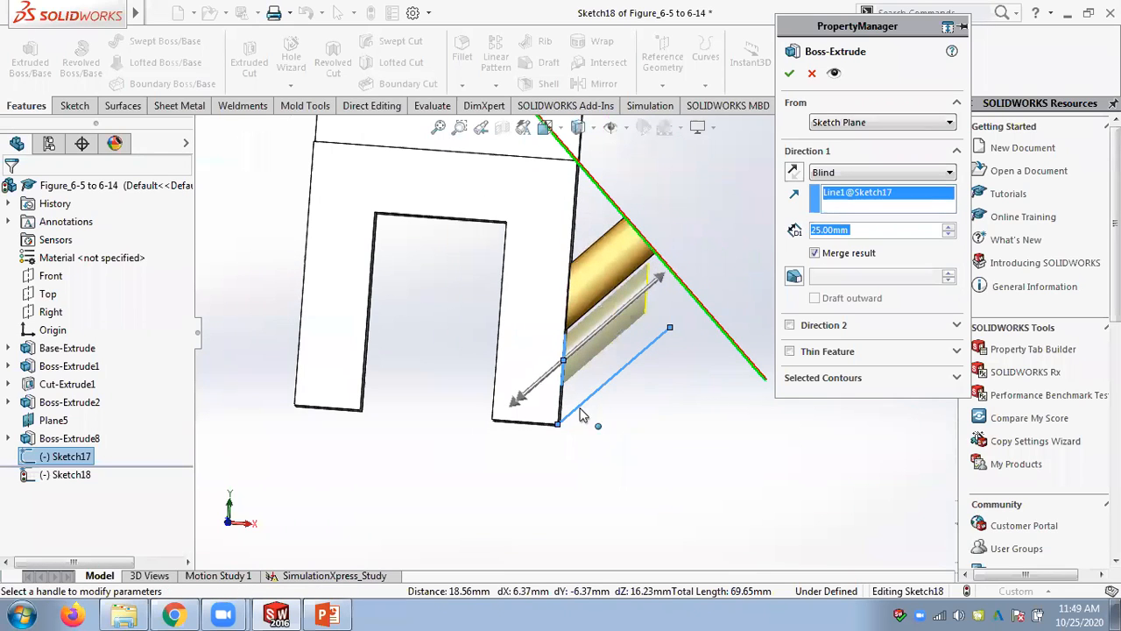
{"action": "left_click", "coordinate": [812, 74]}
{"action": "left_click", "coordinate": [902, 166]}
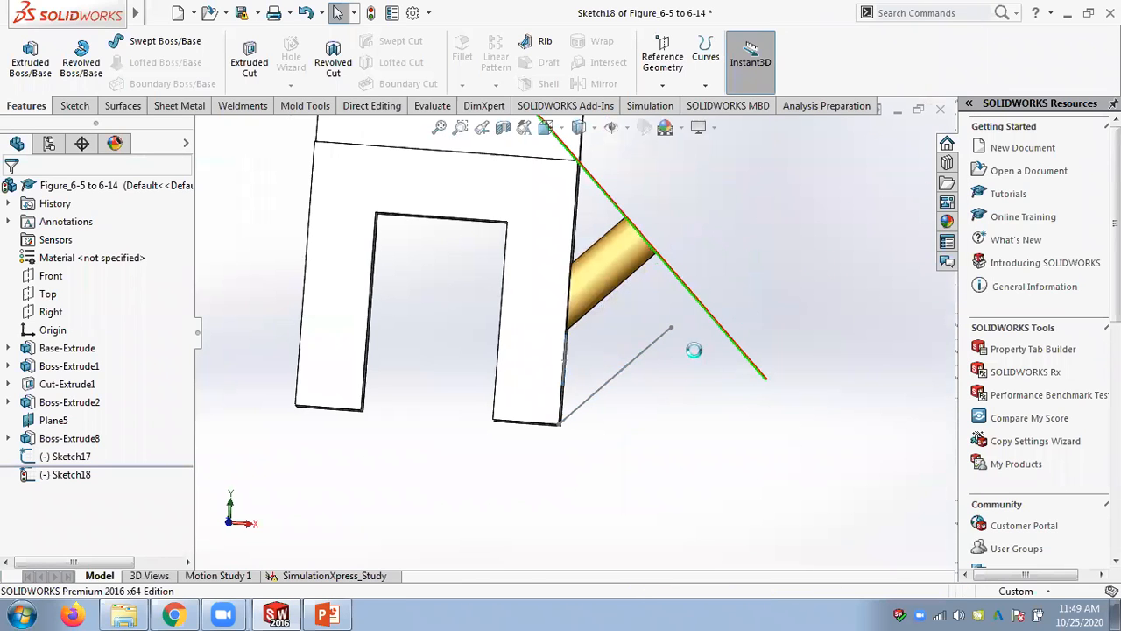
Examine the side-face circle and the sketched direction line in relation to the inclined cylinder and Plane5
{"action": "mouse_move", "coordinate": [629, 414]}
{"action": "middle_mouse_down"}
{"action": "mouse_move", "coordinate": [590, 421]}
{"action": "mouse_move", "coordinate": [601, 430]}
{"action": "mouse_move", "coordinate": [649, 415]}
{"action": "middle_mouse_up"}
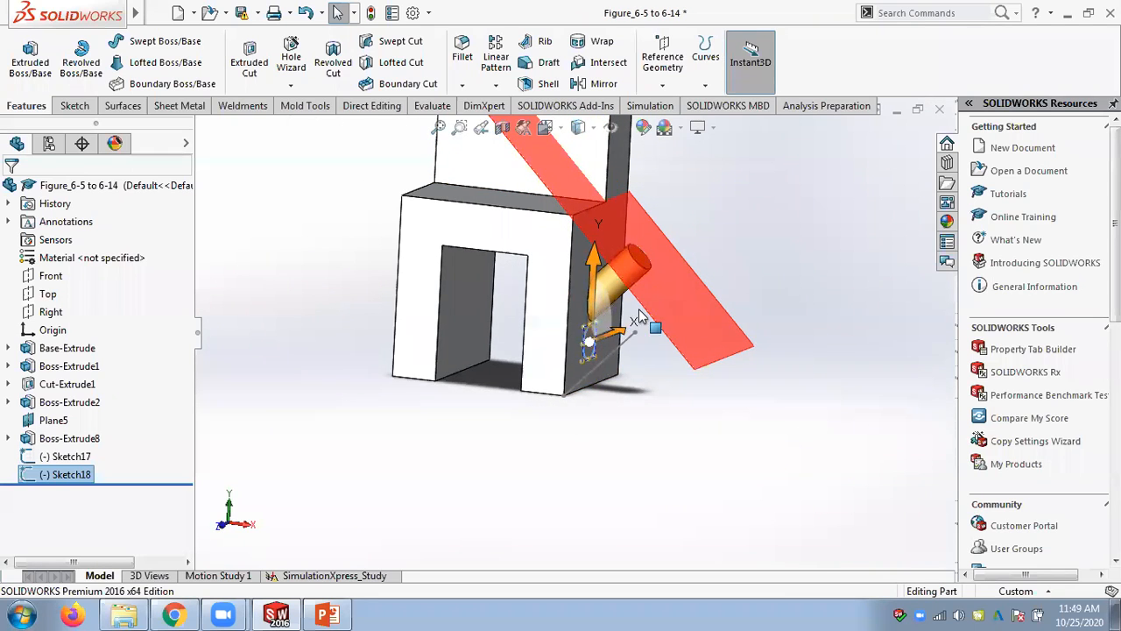
{"action": "scroll", "coordinate": [640, 317], "scroll_direction": "down", "scroll_amount": 3}
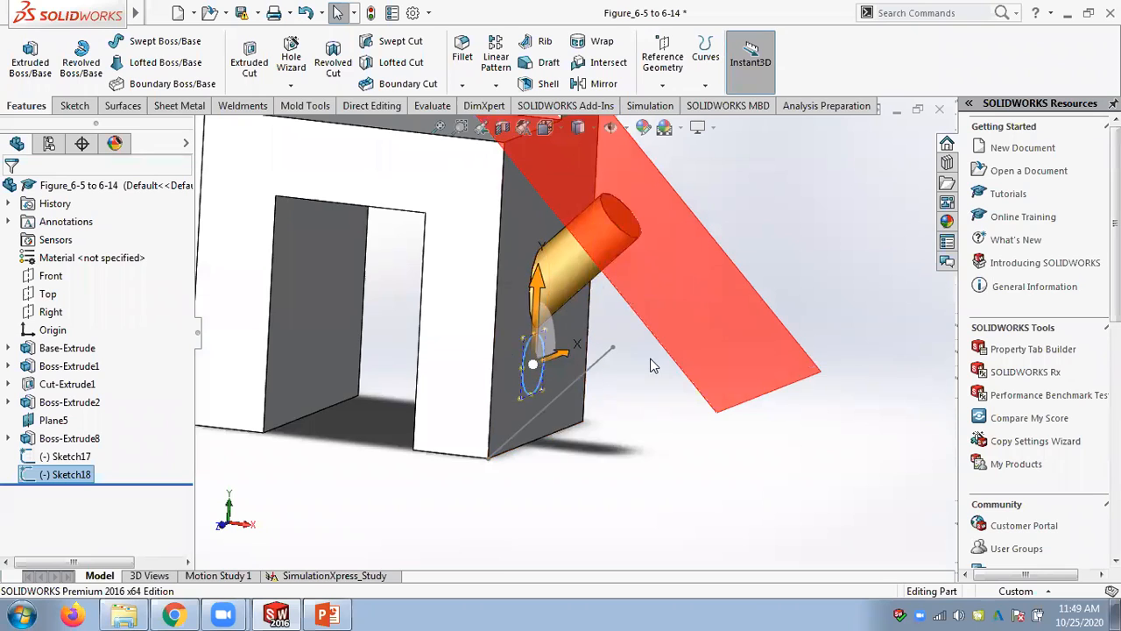
{"action": "scroll", "coordinate": [651, 365], "scroll_direction": "up", "scroll_amount": 2}
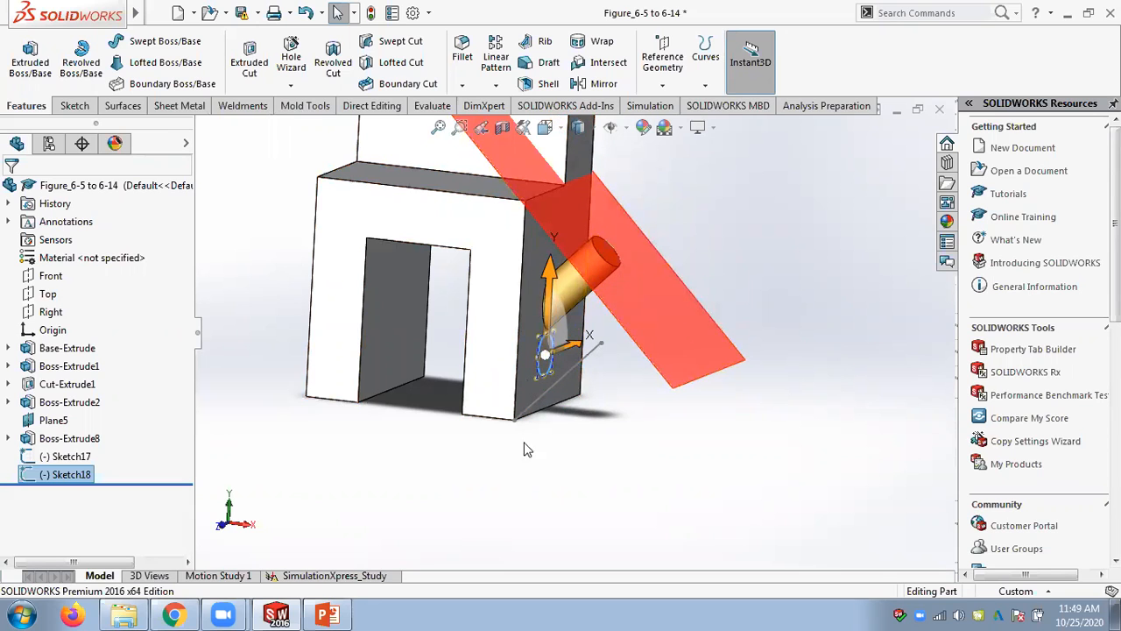
{"action": "middle_click_drag", "start_coordinate": [530, 445], "coordinate": [540, 439]}
{"action": "scroll", "coordinate": [540, 434], "scroll_direction": "down", "scroll_amount": 2}
{"action": "scroll", "coordinate": [545, 438], "scroll_direction": "up", "scroll_amount": 4}
{"action": "scroll", "coordinate": [517, 265], "scroll_direction": "down", "scroll_amount": 4}
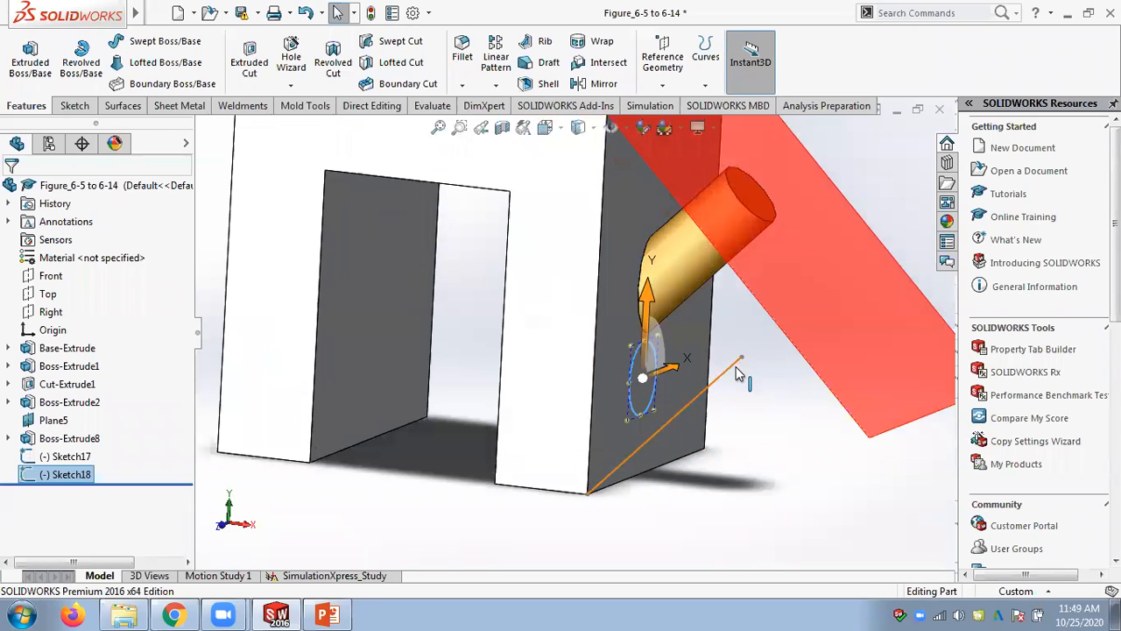
{"action": "scroll", "coordinate": [738, 373], "scroll_direction": "up", "scroll_amount": 3}
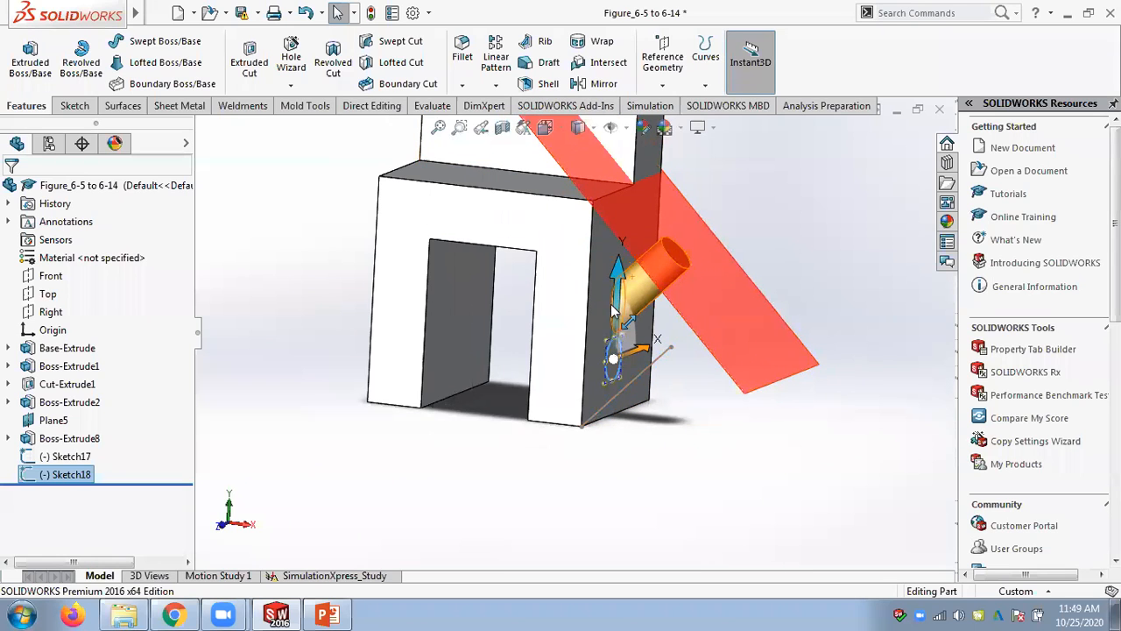
{"action": "scroll", "coordinate": [619, 305], "scroll_direction": "down", "scroll_amount": 2}
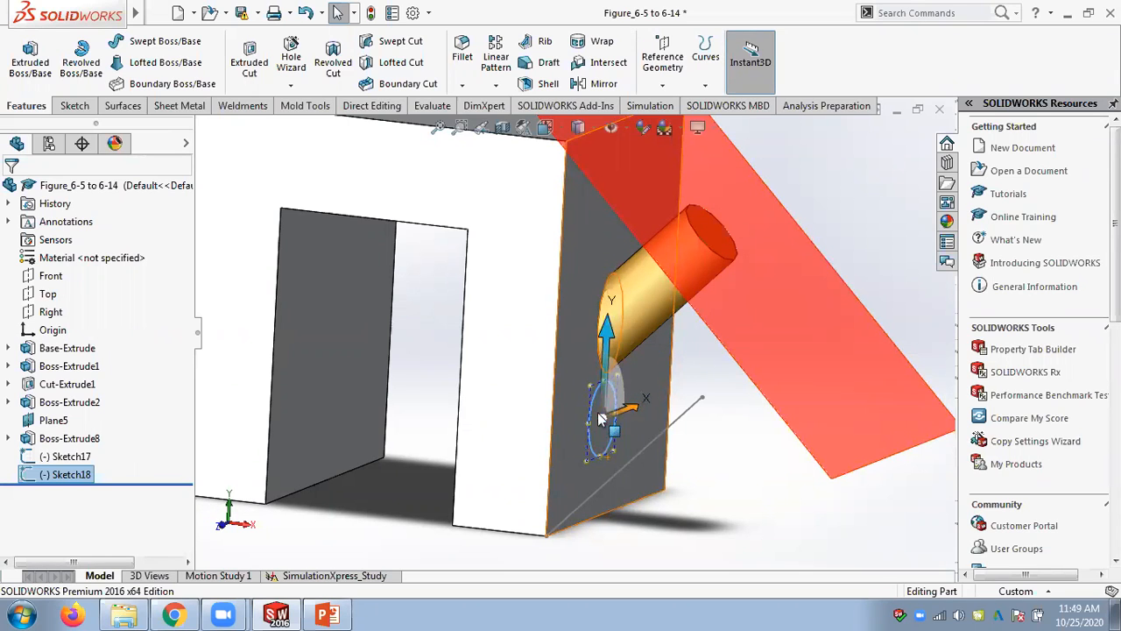
{"action": "scroll", "coordinate": [601, 418], "scroll_direction": "up", "scroll_amount": 3}
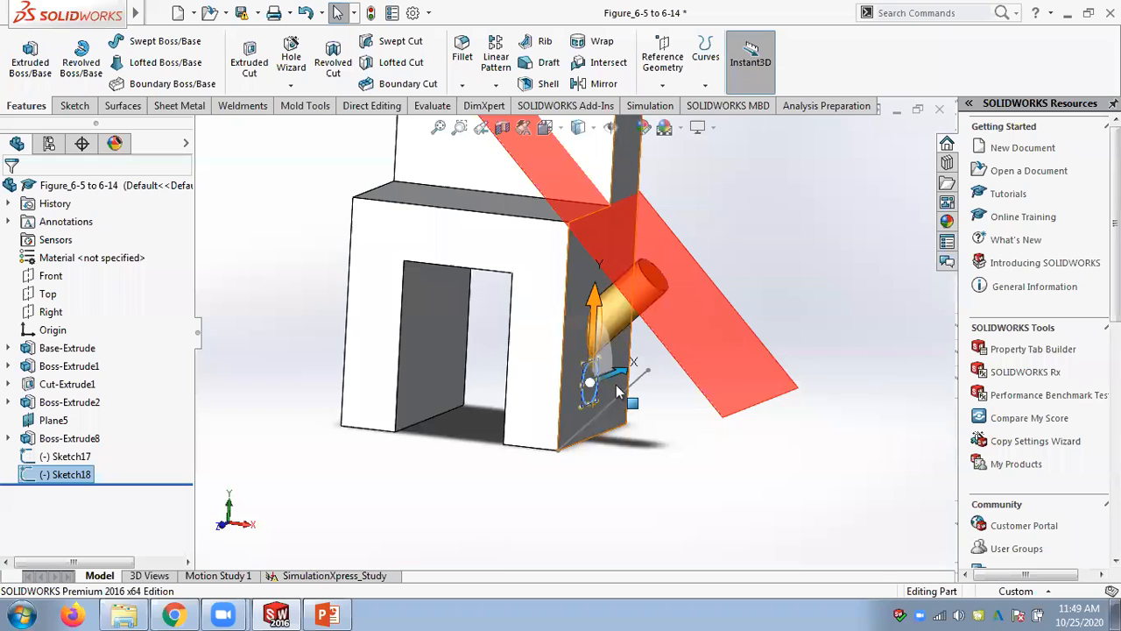
{"action": "scroll", "coordinate": [622, 387], "scroll_direction": "down", "scroll_amount": 3}
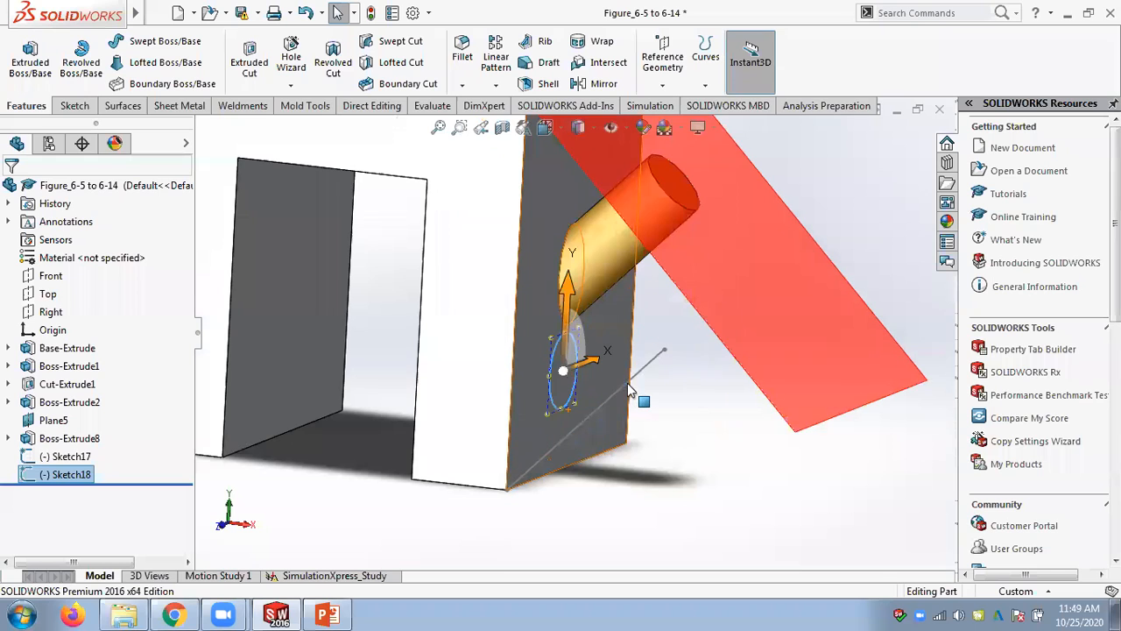
Delete the side-face circle sketch and the front-face direction line sketch
{"action": "right_click", "coordinate": [66, 478]}
{"action": "left_click", "coordinate": [105, 402]}
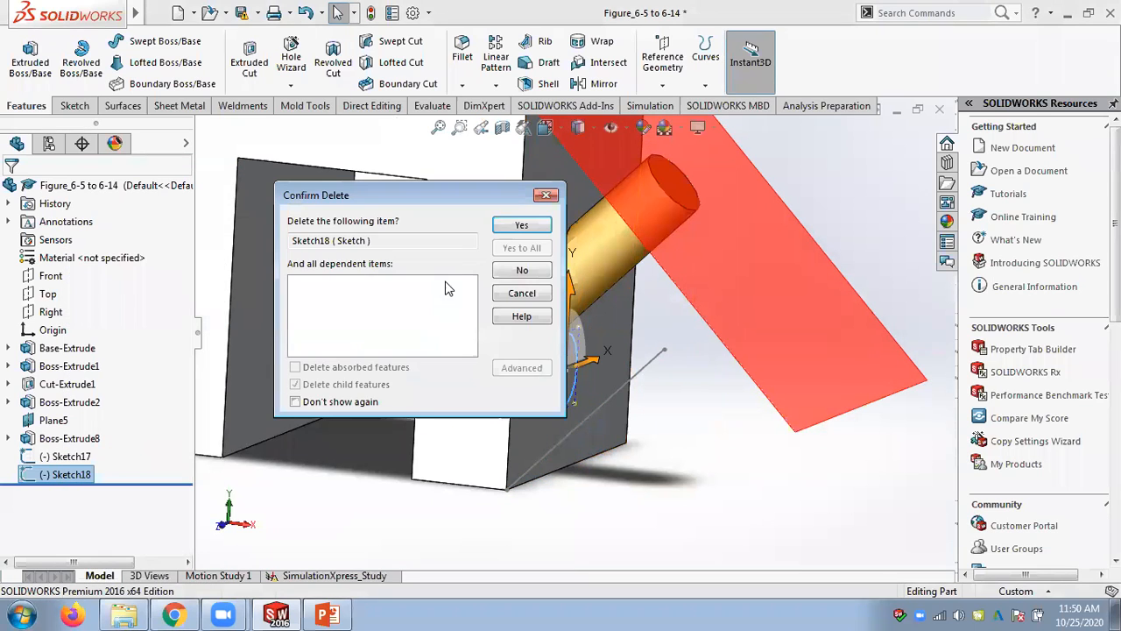
{"action": "left_click", "coordinate": [521, 229]}
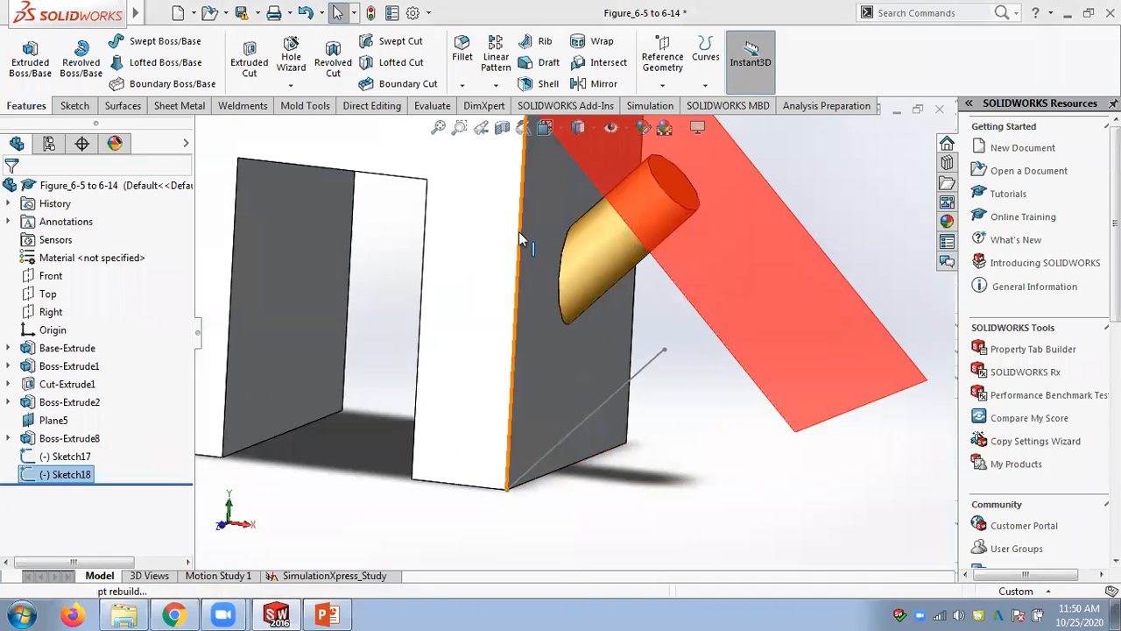
{"action": "right_click", "coordinate": [66, 456]}
{"action": "left_click", "coordinate": [115, 396]}
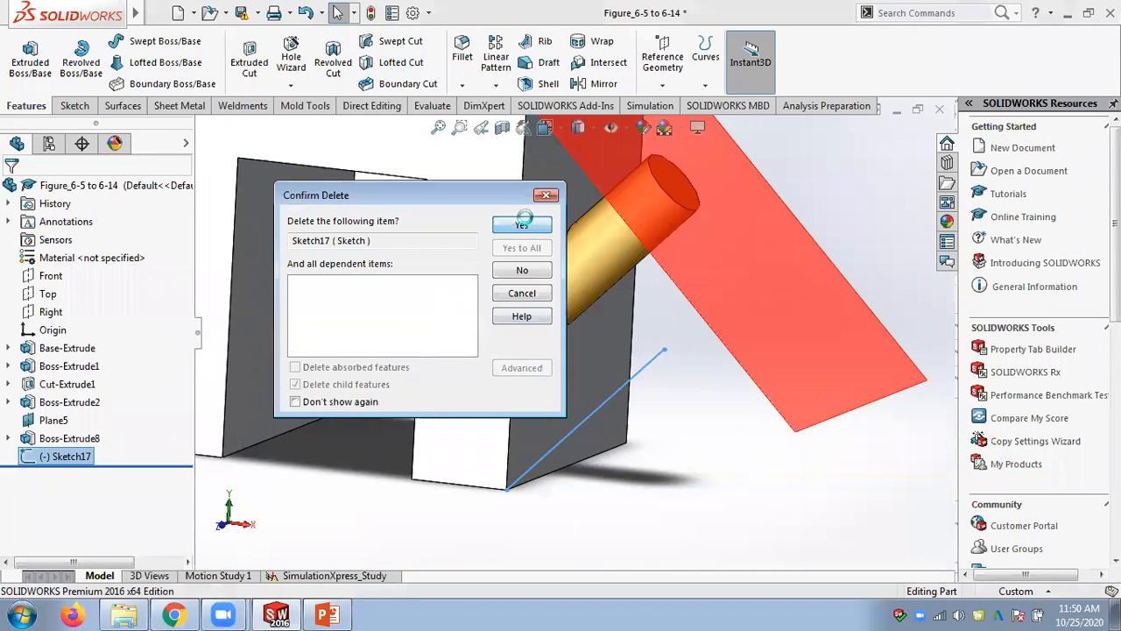
{"action": "left_click", "coordinate": [524, 224]}
Orient the view normal to the block's front face
{"action": "scroll", "coordinate": [601, 424], "scroll_direction": "up", "scroll_amount": 3}
{"action": "scroll", "coordinate": [521, 337], "scroll_direction": "down", "scroll_amount": 2}
{"action": "left_click", "coordinate": [511, 333]}
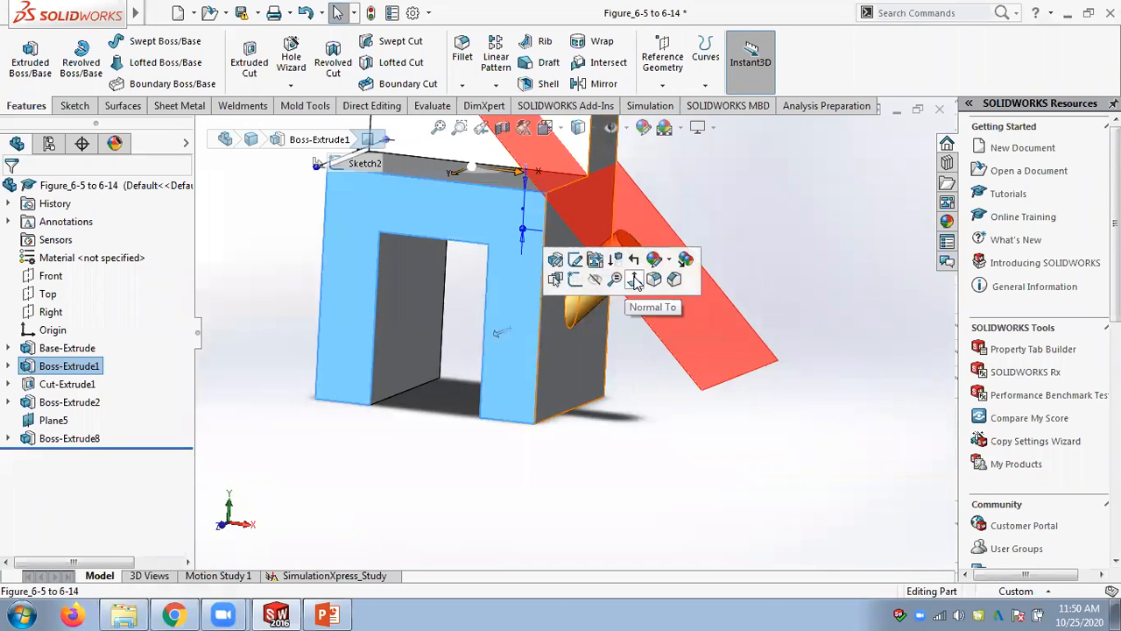
{"action": "key", "text": "ctrl+8"}
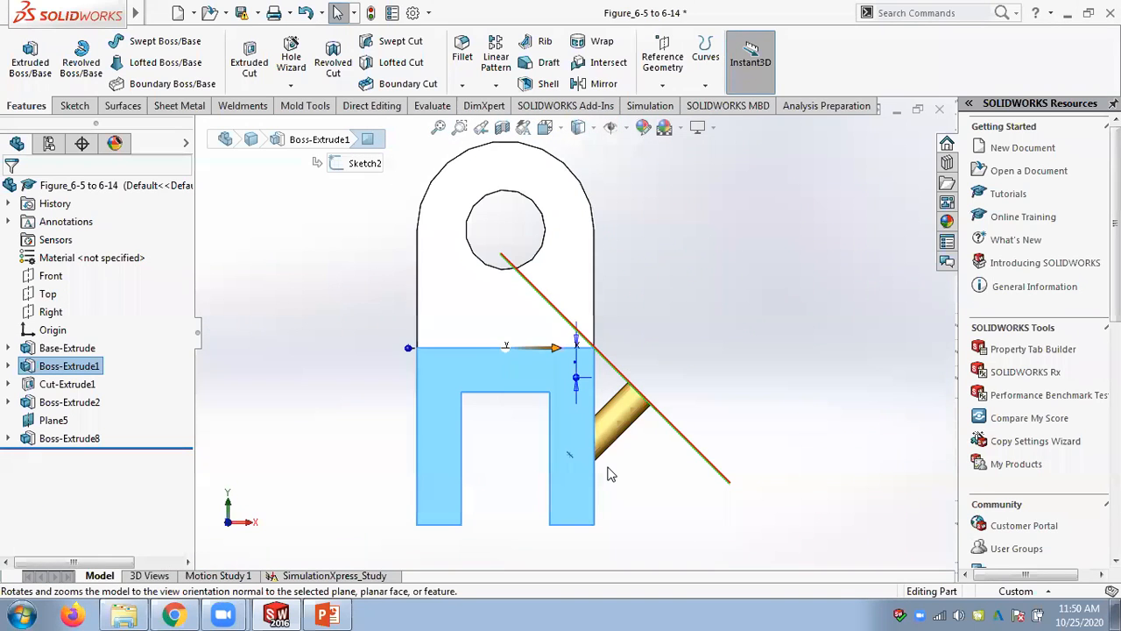
Sketch a direction line on the block's front face from its lower outer corner, parallel to the inclined cylinder, and close the sketch
{"action": "left_click", "coordinate": [575, 494]}
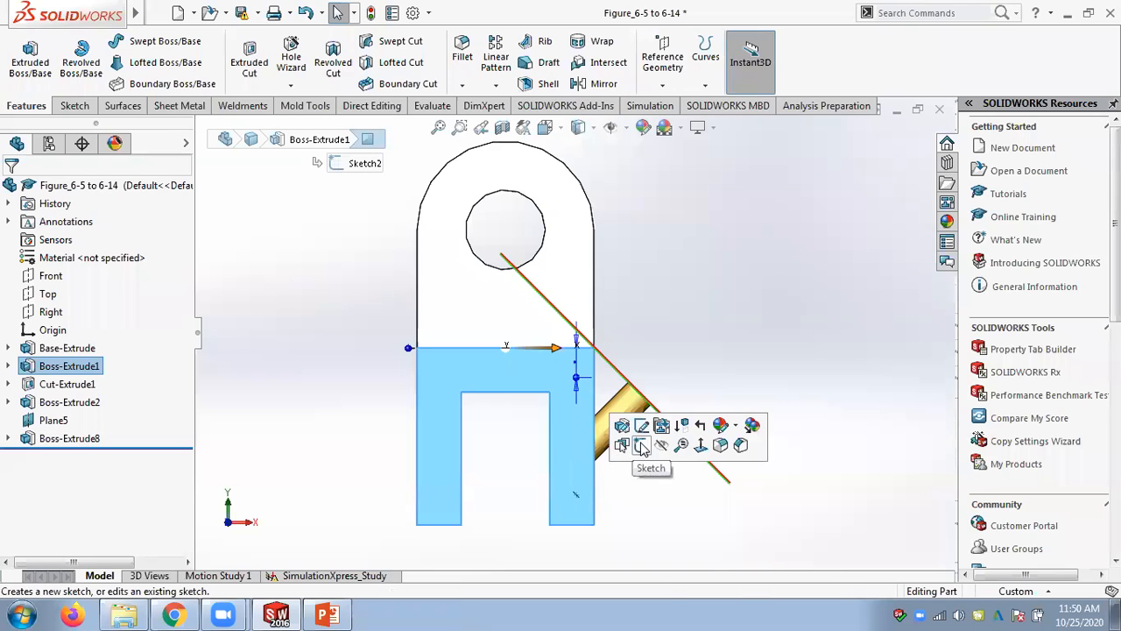
{"action": "left_click", "coordinate": [642, 447]}
{"action": "scroll", "coordinate": [635, 469], "scroll_direction": "down", "scroll_amount": 5}
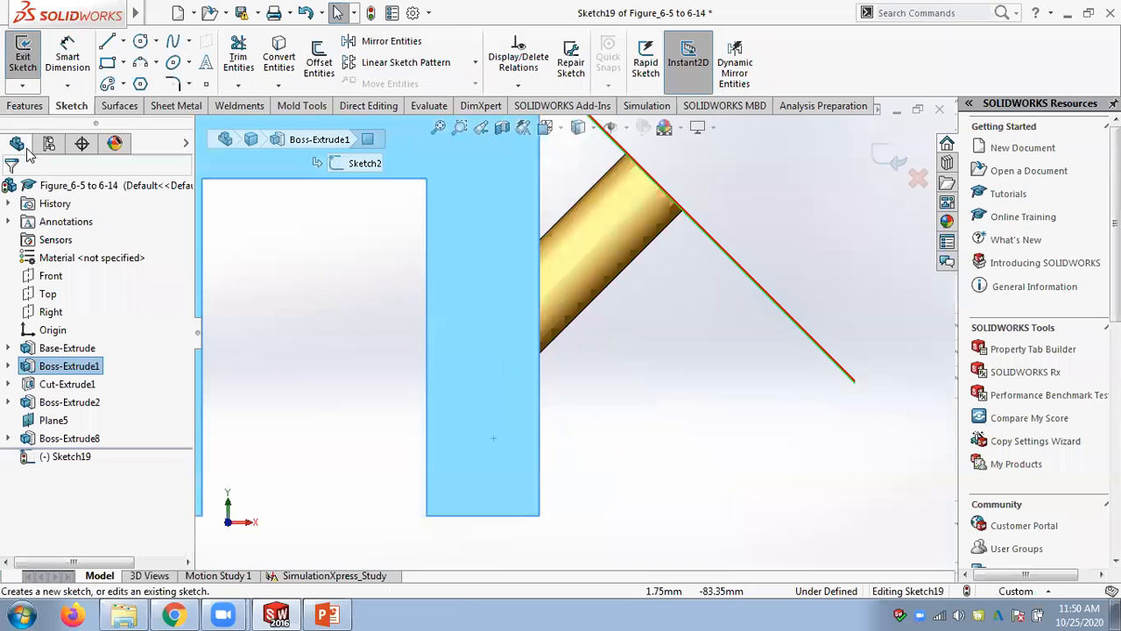
{"action": "left_click", "coordinate": [108, 44]}
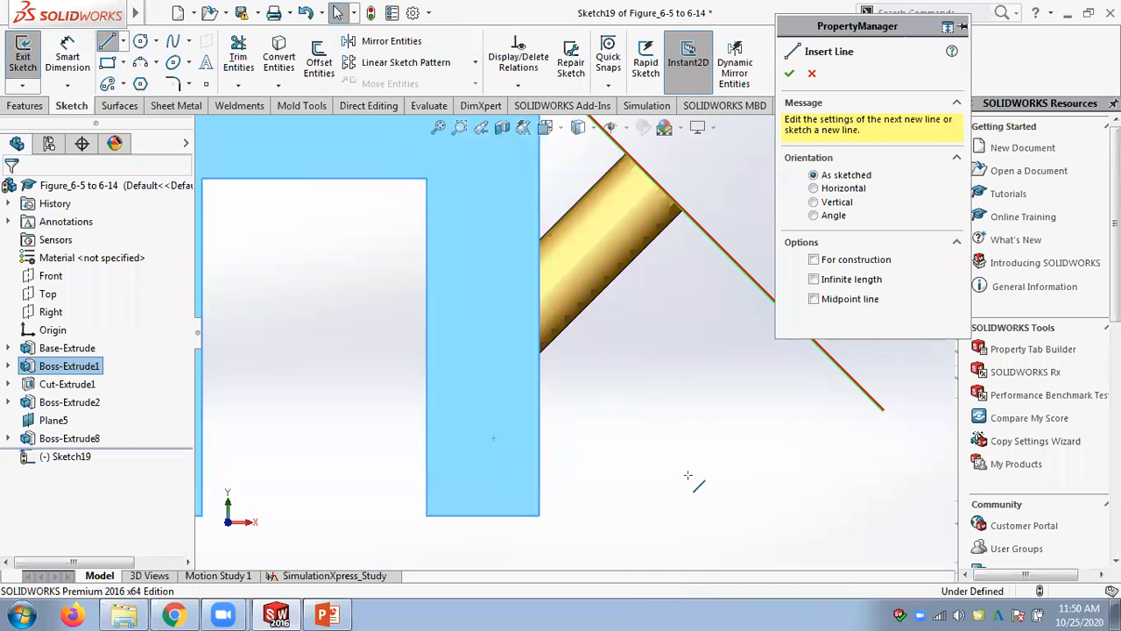
{"action": "left_click", "coordinate": [538, 515]}
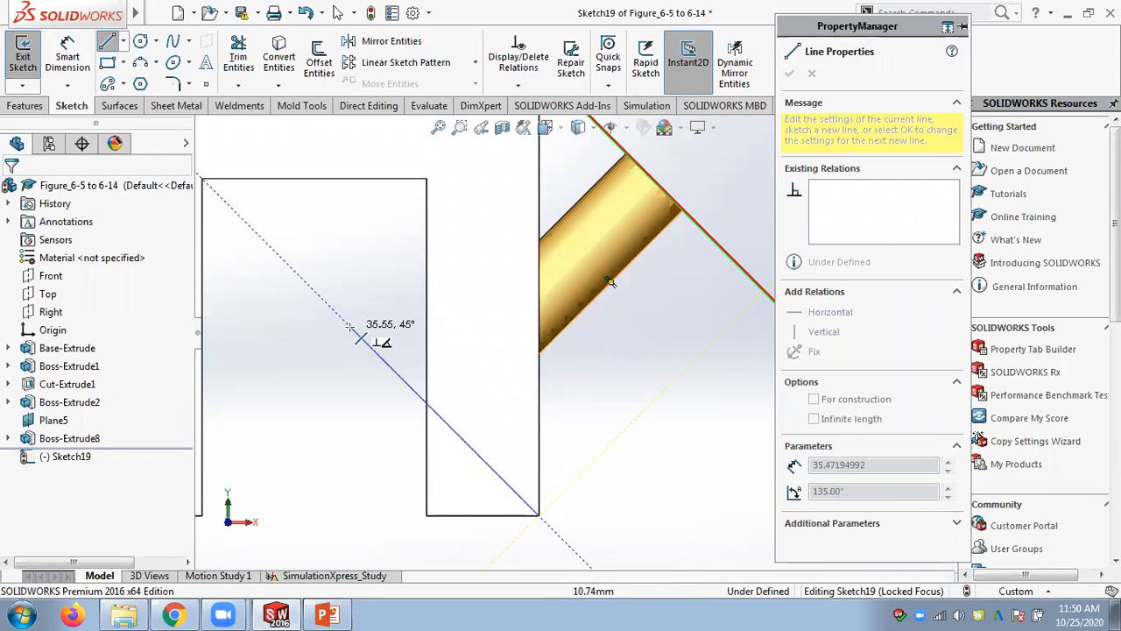
{"action": "left_click", "coordinate": [691, 363]}
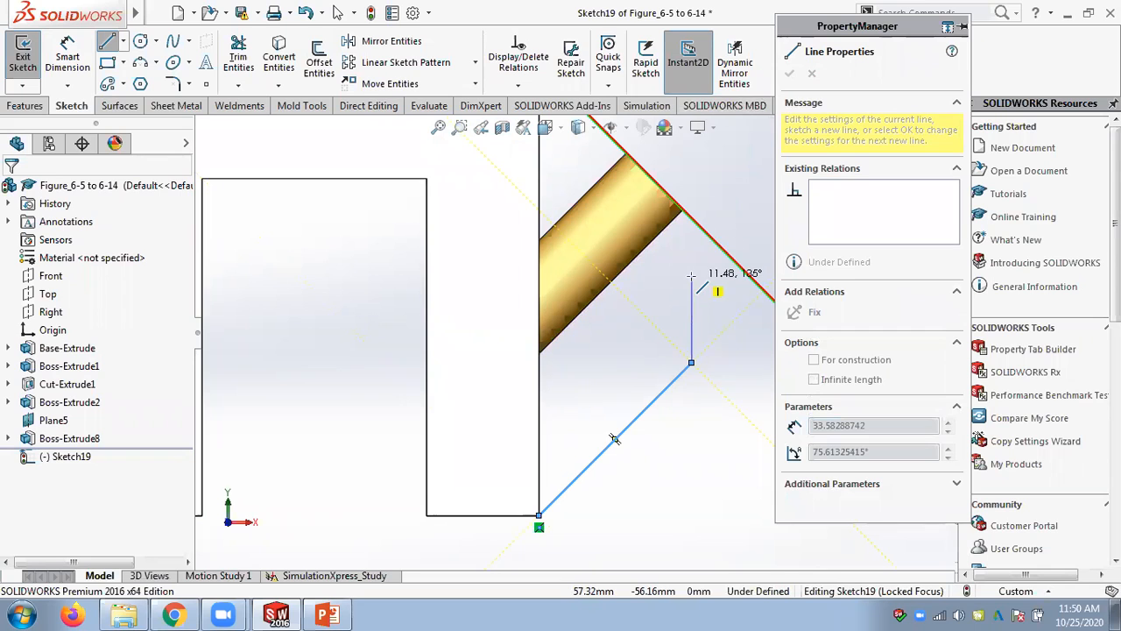
{"action": "key", "text": "Escape"}
{"action": "key", "text": "z"}
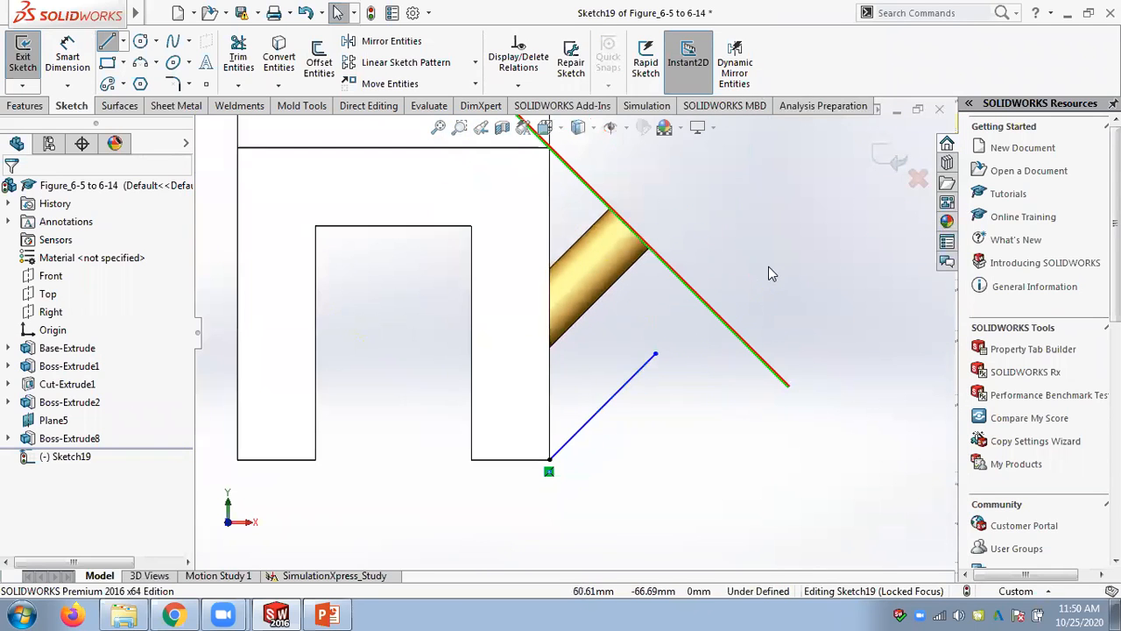
{"action": "left_click", "coordinate": [883, 156]}
Sketch a circle of about 7 mm radius on the block's side face, below the inclined cylinder
{"action": "middle_click_drag", "start_coordinate": [796, 231], "coordinate": [771, 252]}
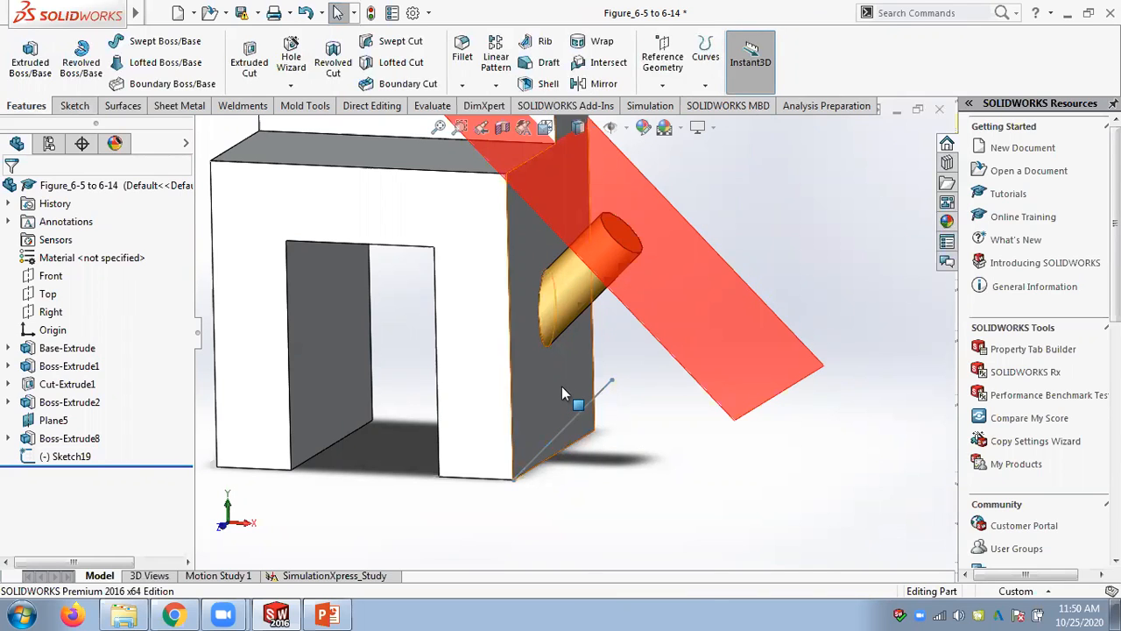
{"action": "left_click", "coordinate": [588, 387]}
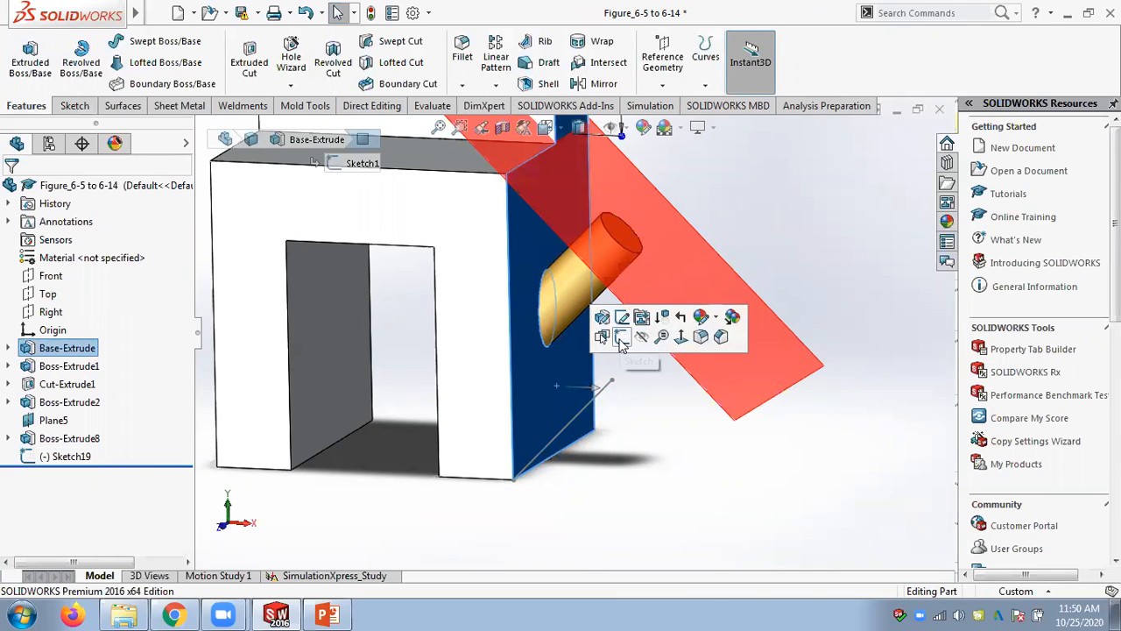
{"action": "left_click", "coordinate": [621, 339]}
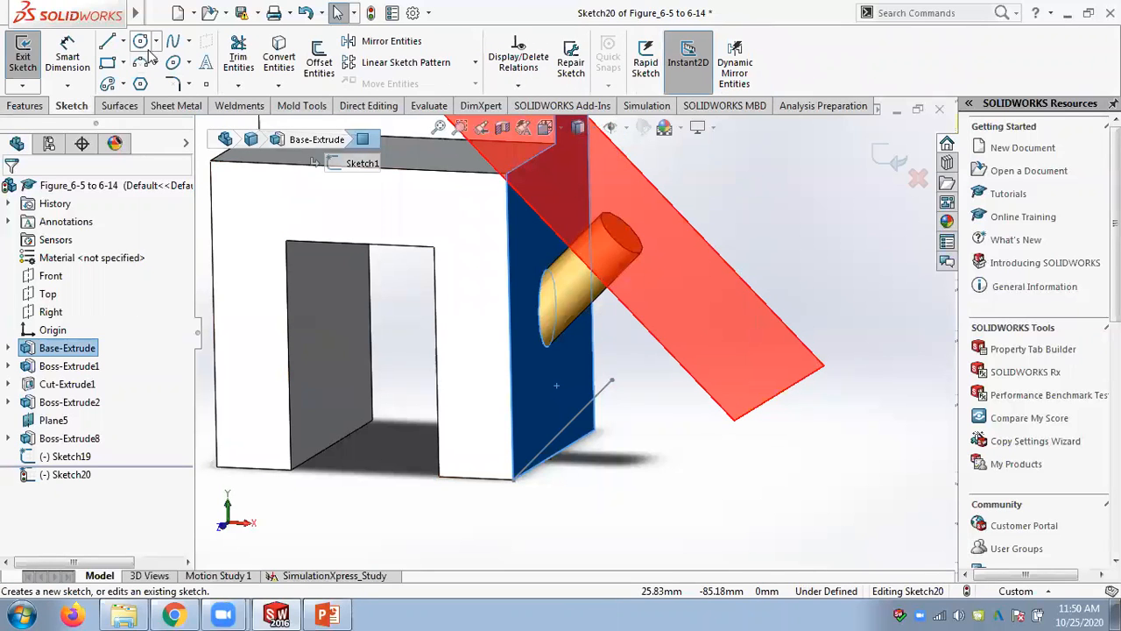
{"action": "left_click", "coordinate": [140, 41]}
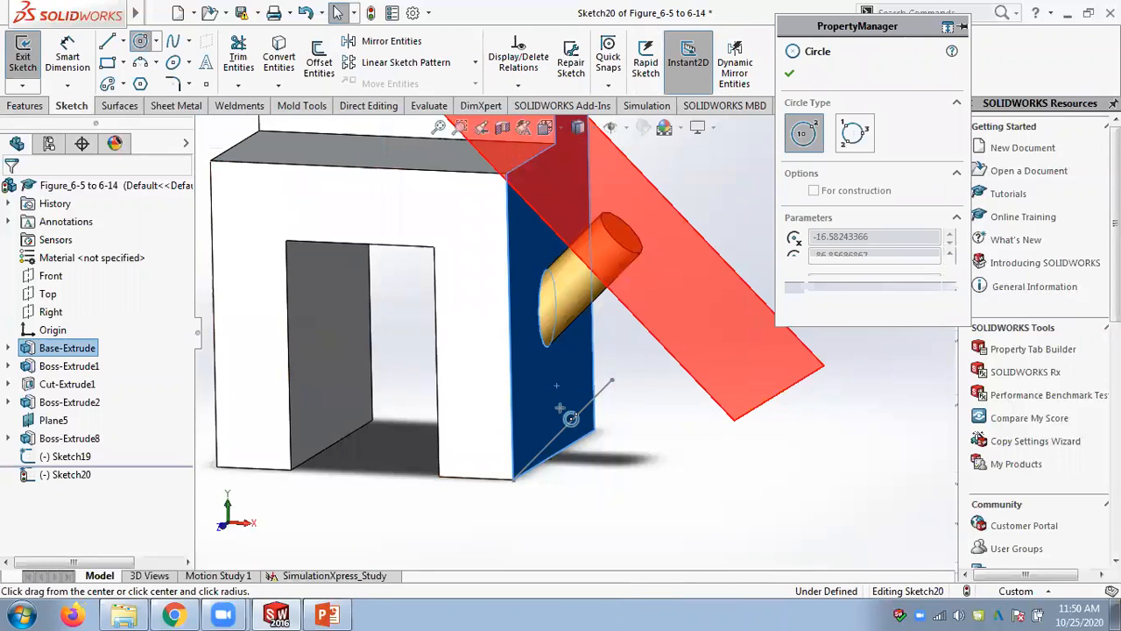
{"action": "left_click", "coordinate": [550, 388]}
{"action": "left_click", "coordinate": [549, 354]}
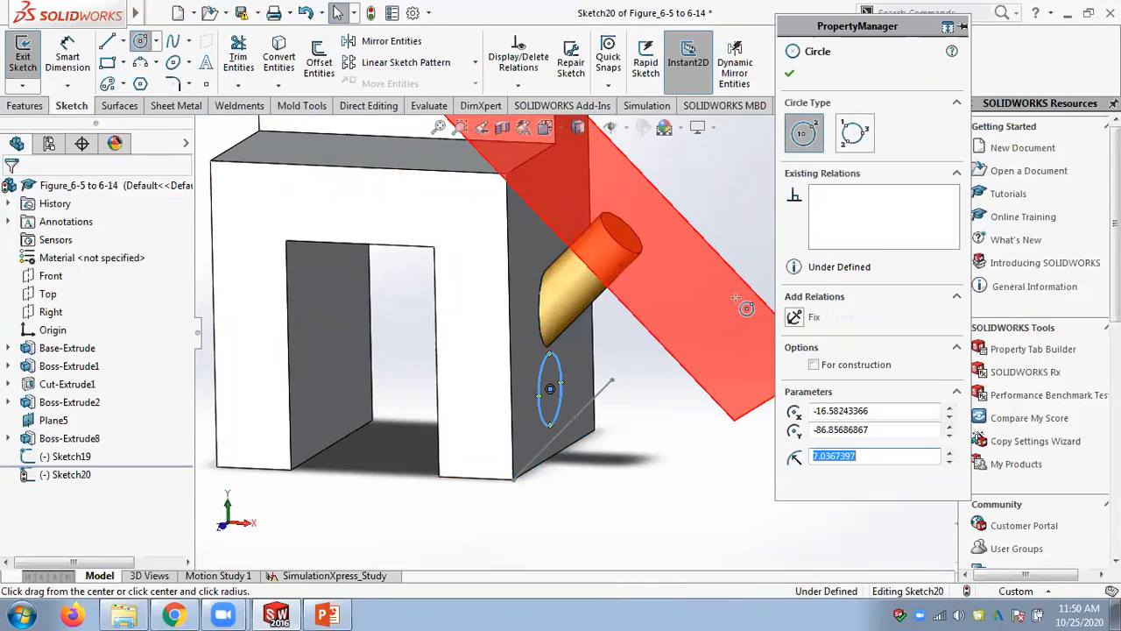
{"action": "left_click", "coordinate": [789, 74]}
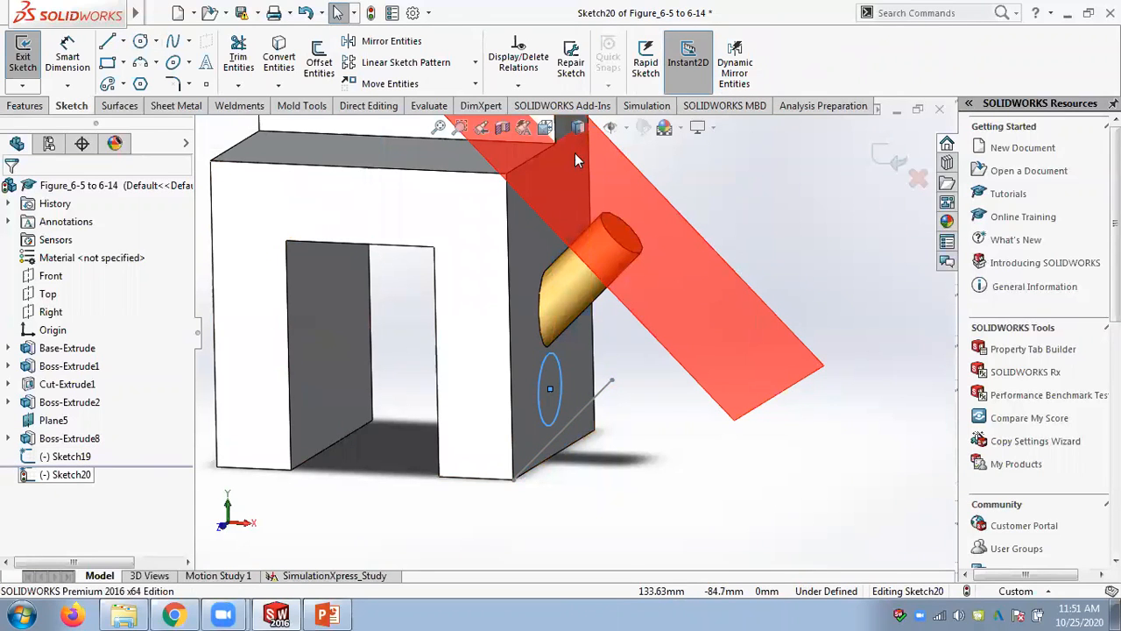
Start a boss extrusion of the side-face circle and set the sketched front-face line as its extrusion direction
{"action": "left_click", "coordinate": [26, 105]}
{"action": "left_click", "coordinate": [30, 57]}
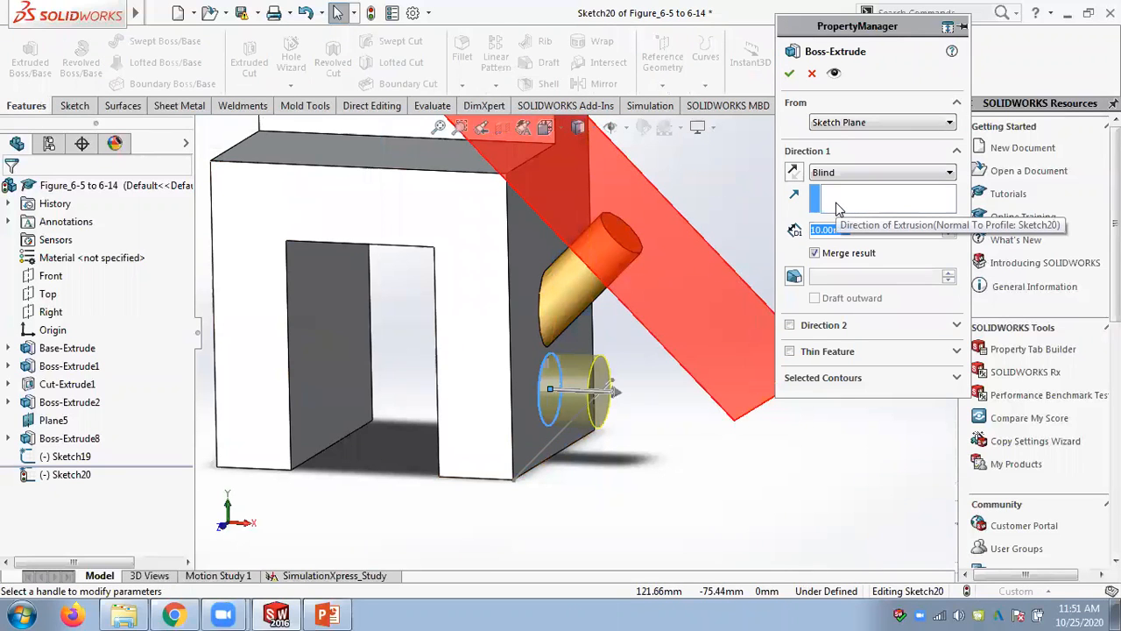
{"action": "left_click", "coordinate": [836, 203]}
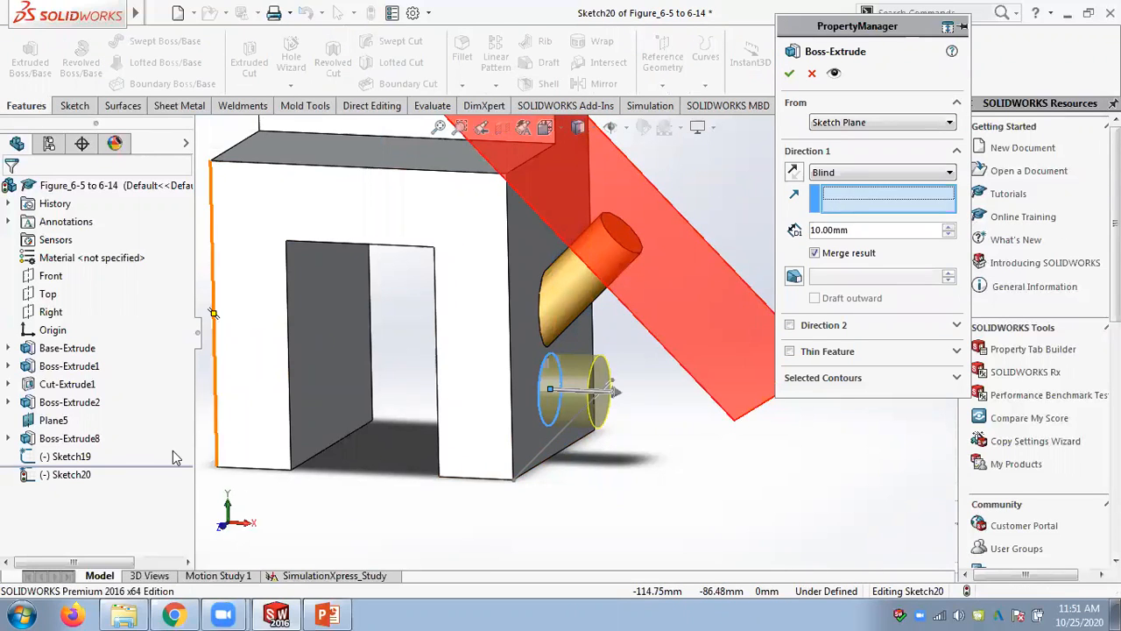
{"action": "left_click", "coordinate": [70, 457]}
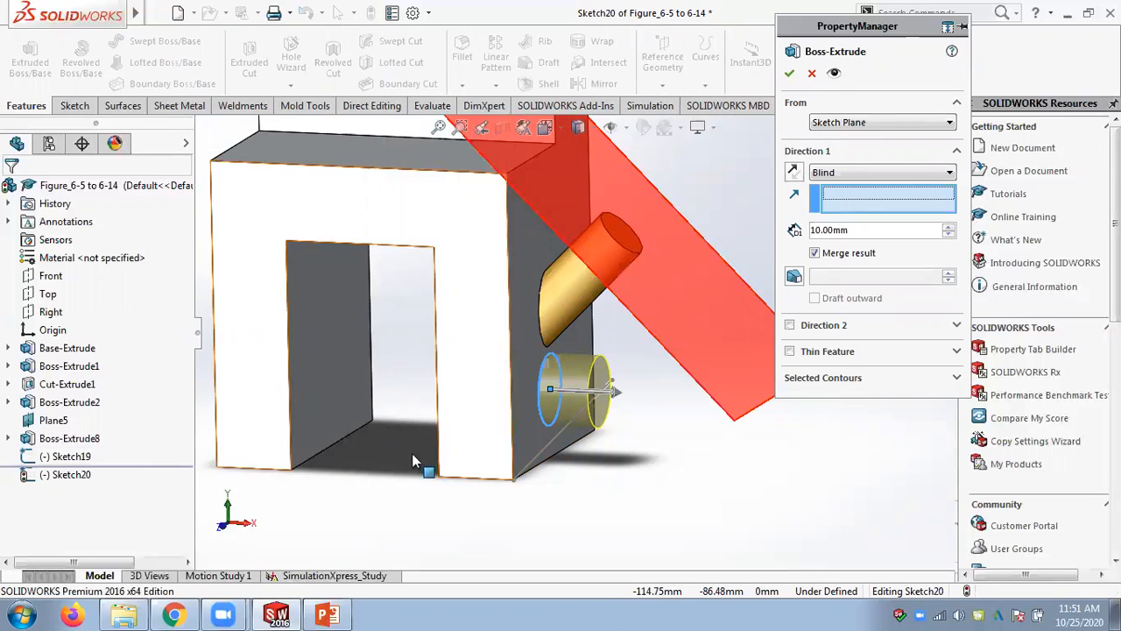
{"action": "left_click", "coordinate": [545, 447]}
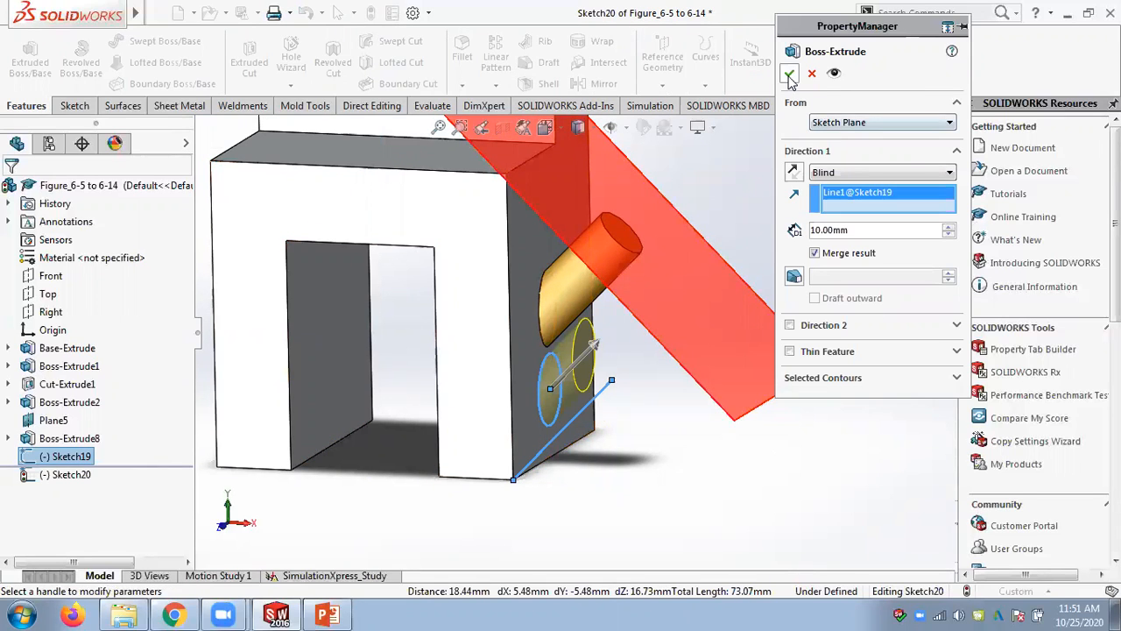
{"action": "middle_click_drag", "start_coordinate": [685, 416], "coordinate": [701, 419]}
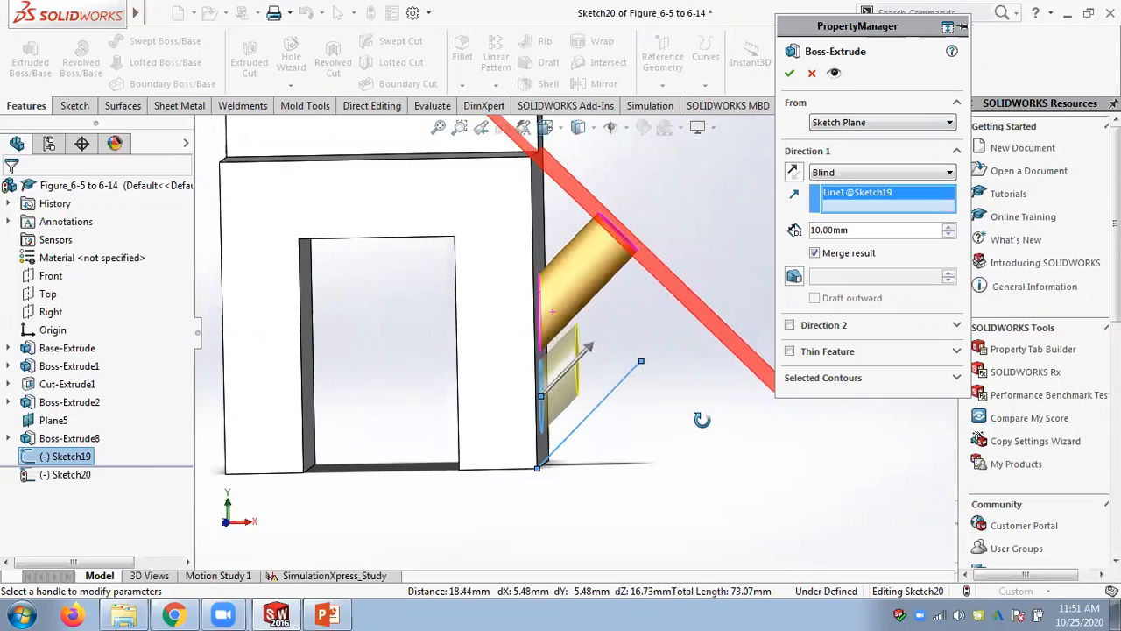
{"action": "scroll", "coordinate": [642, 397], "scroll_direction": "down", "scroll_amount": 1}
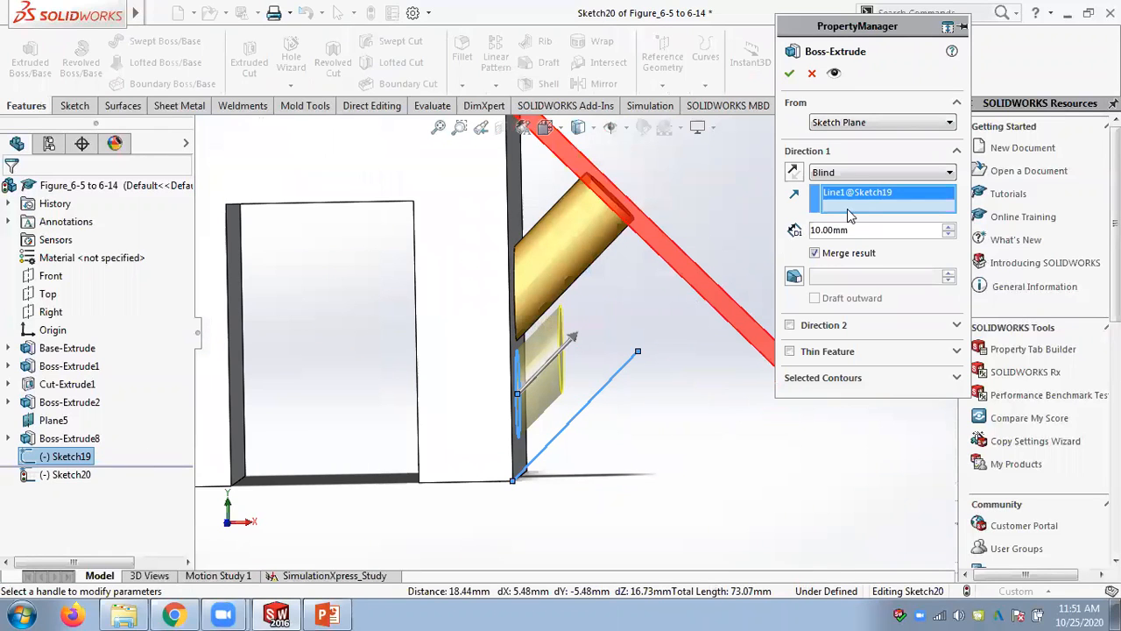
Try blind depths of 40 mm and 20 mm for the circle's extrusion along the sketched line
{"action": "left_click", "coordinate": [948, 227]}
{"action": "left_click", "coordinate": [948, 227]}
{"action": "left_click", "coordinate": [948, 227]}
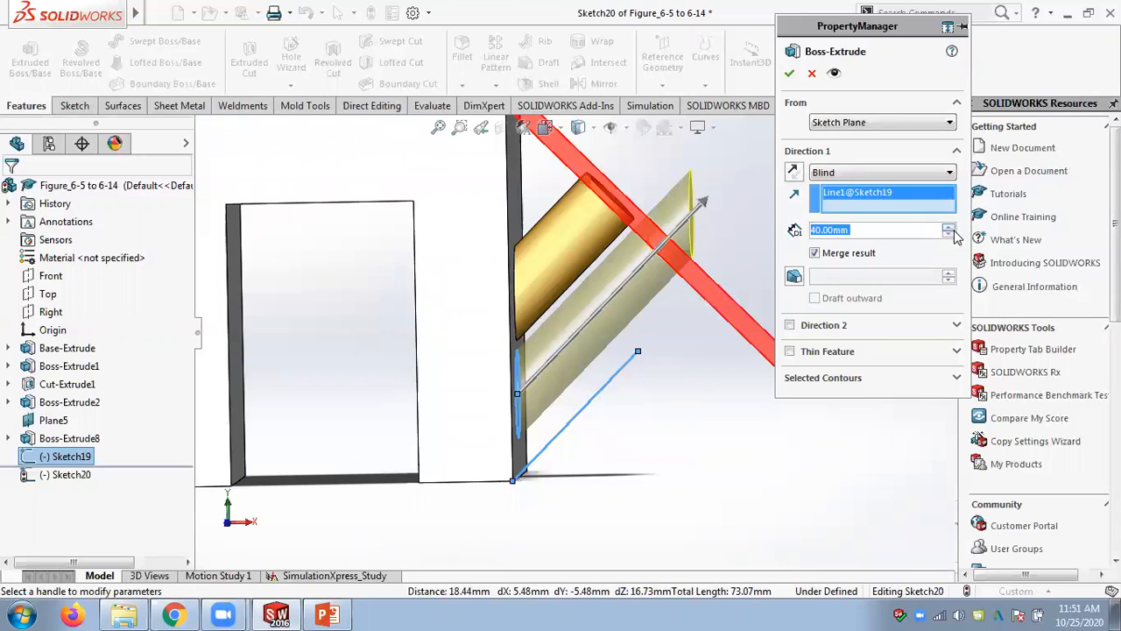
{"action": "left_click", "coordinate": [949, 234]}
{"action": "left_click", "coordinate": [950, 234]}
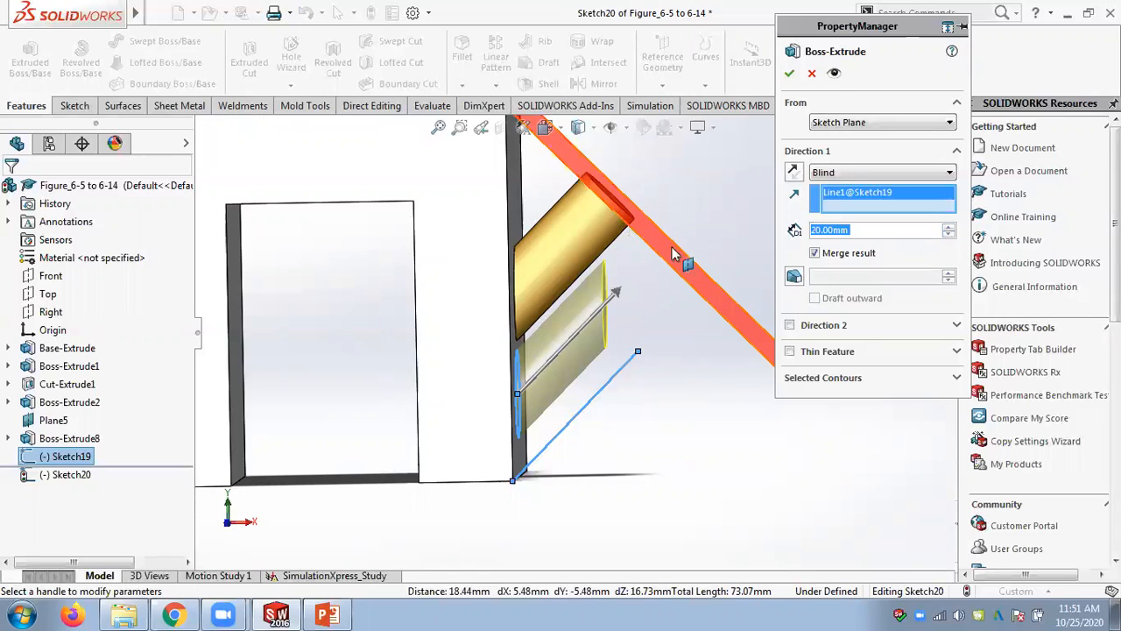
Try ending the circle's extrusion with the Up To Surface condition at Plane5
{"action": "left_click", "coordinate": [846, 173]}
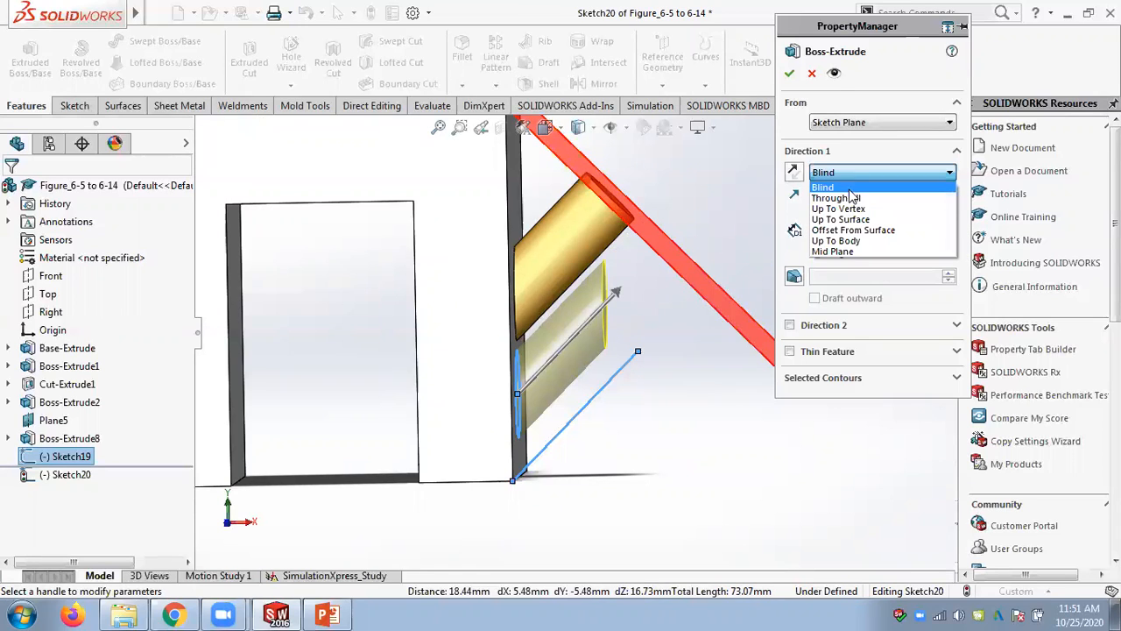
{"action": "left_click", "coordinate": [842, 220]}
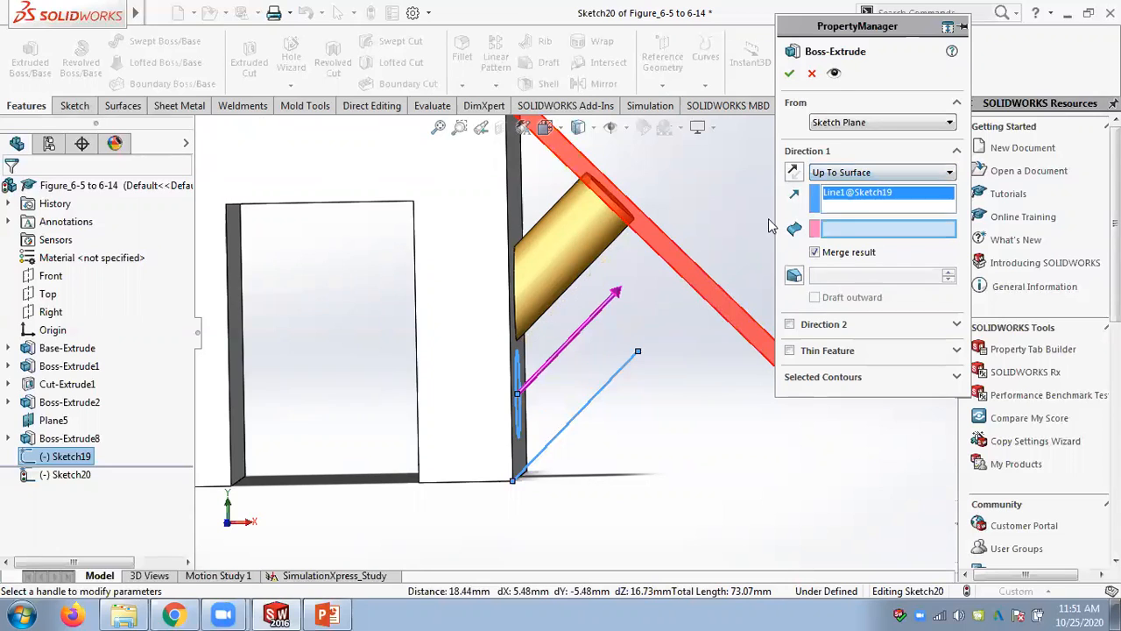
{"action": "left_click", "coordinate": [690, 269]}
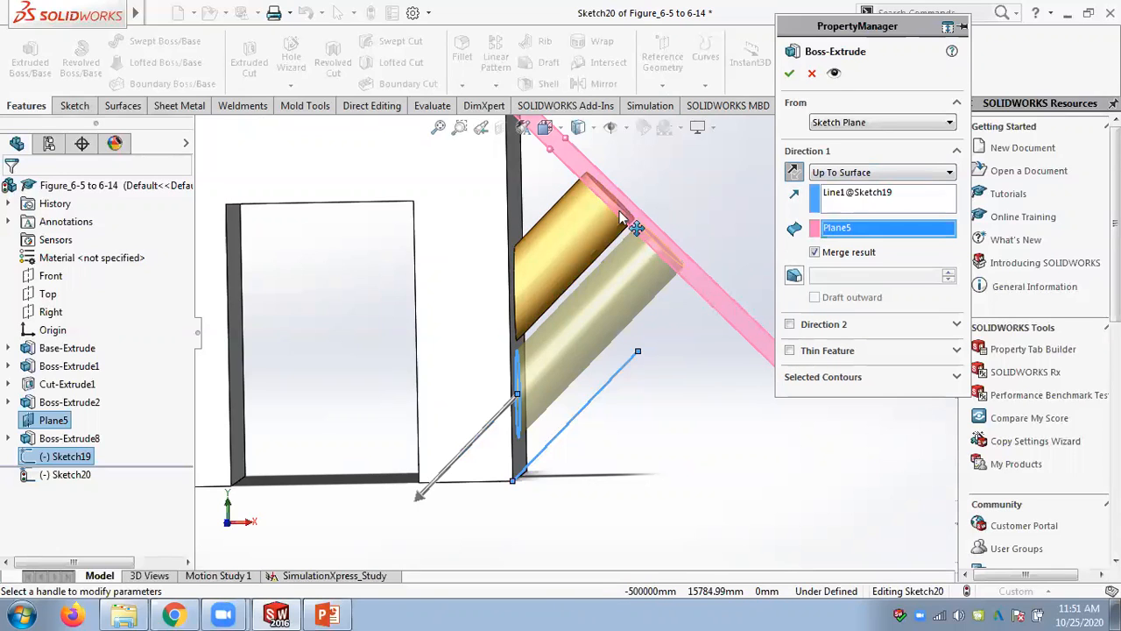
Return the extrusion to Blind, reverse its direction to point outward, and set the depth to 40 mm
{"action": "left_click", "coordinate": [863, 174]}
{"action": "left_click", "coordinate": [858, 186]}
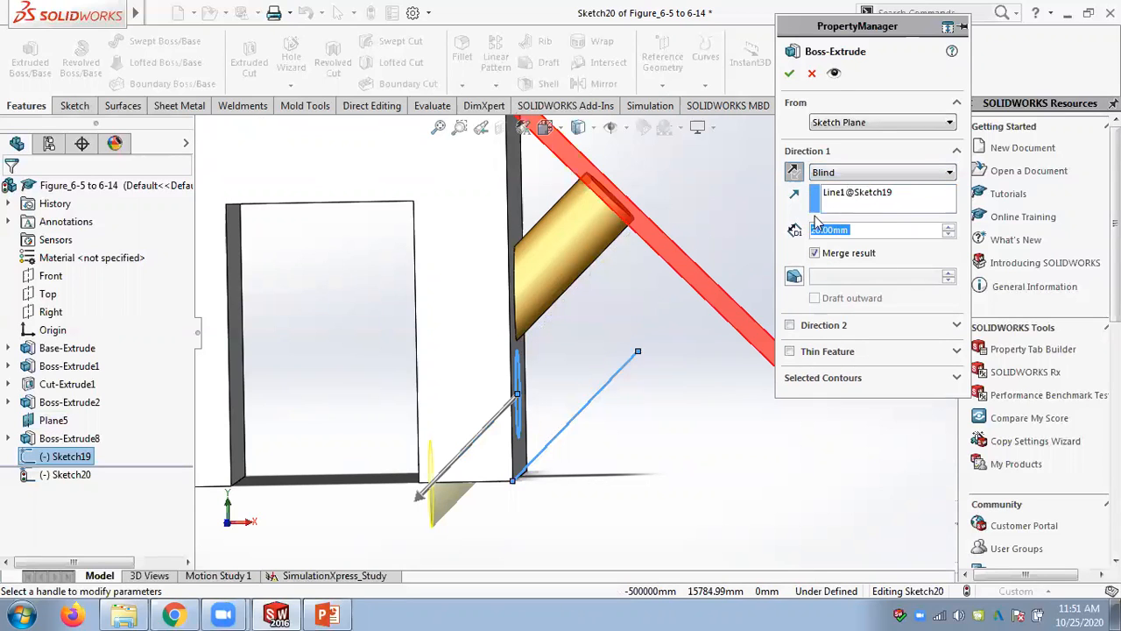
{"action": "left_click", "coordinate": [794, 172]}
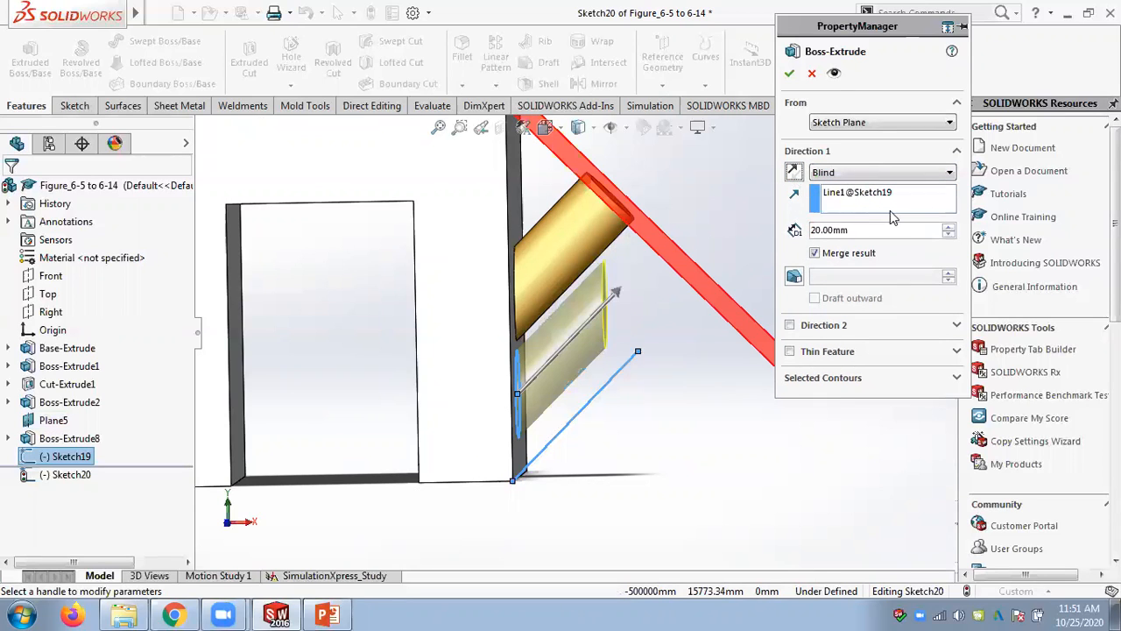
{"action": "left_click", "coordinate": [949, 227]}
{"action": "left_click", "coordinate": [949, 227]}
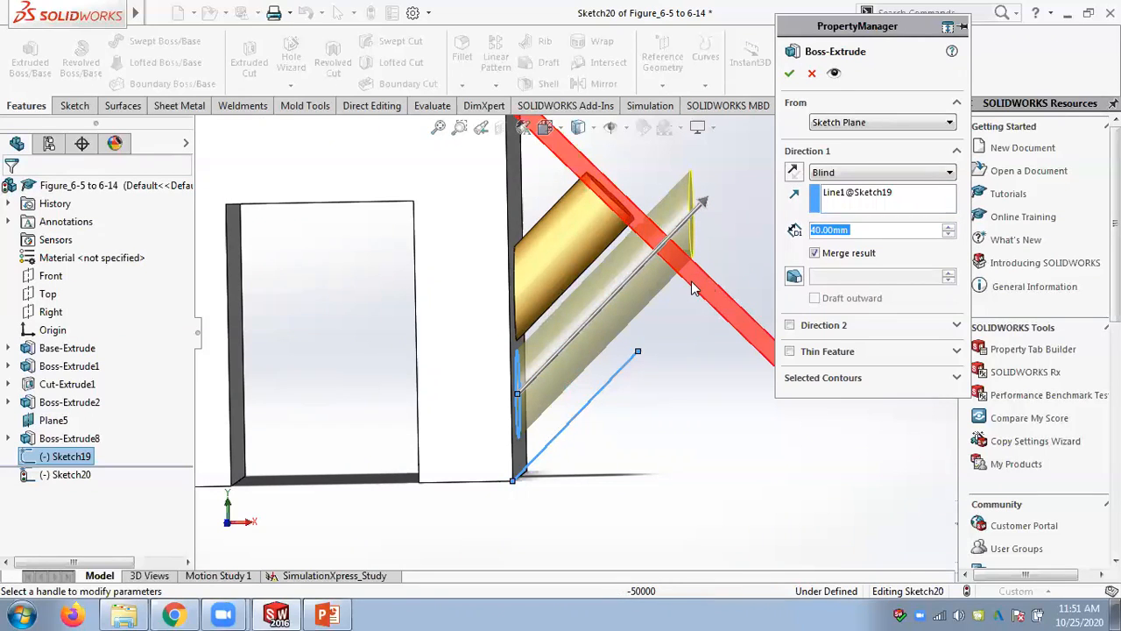
Set the extrusion's end condition to Up To Surface with Plane5 as the target and create the boss
{"action": "left_click", "coordinate": [864, 173]}
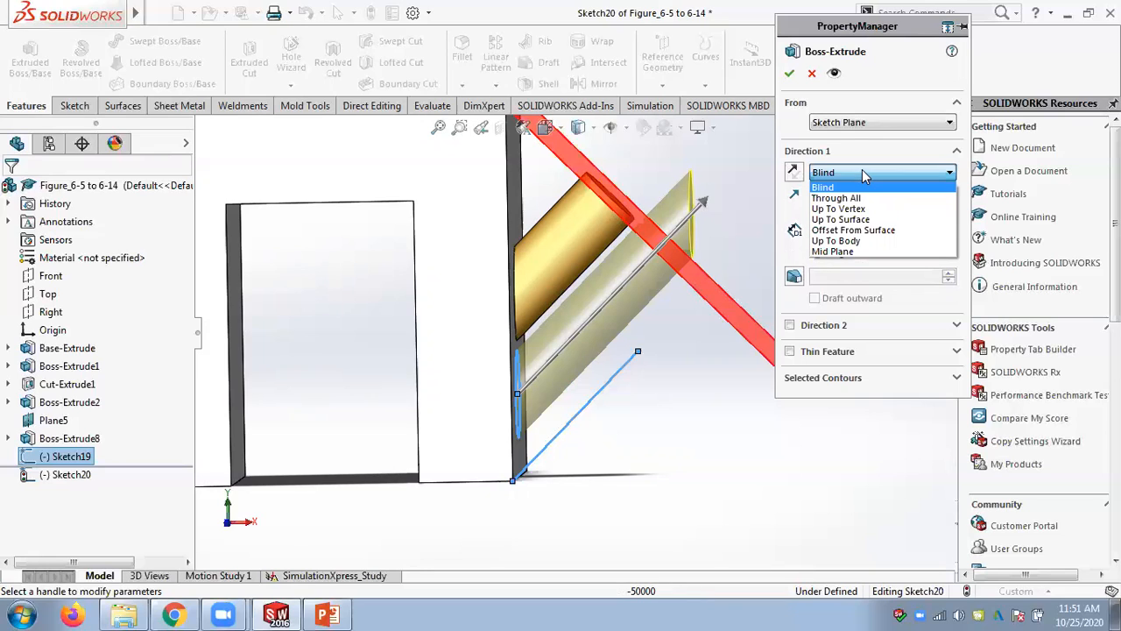
{"action": "left_click", "coordinate": [831, 220]}
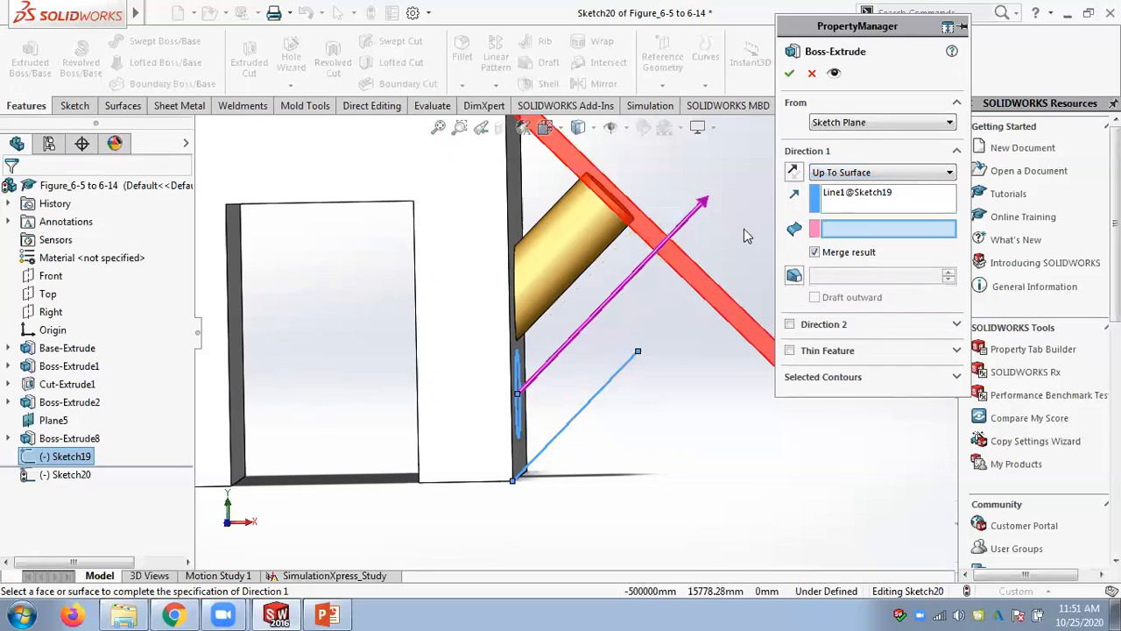
{"action": "left_click", "coordinate": [713, 296]}
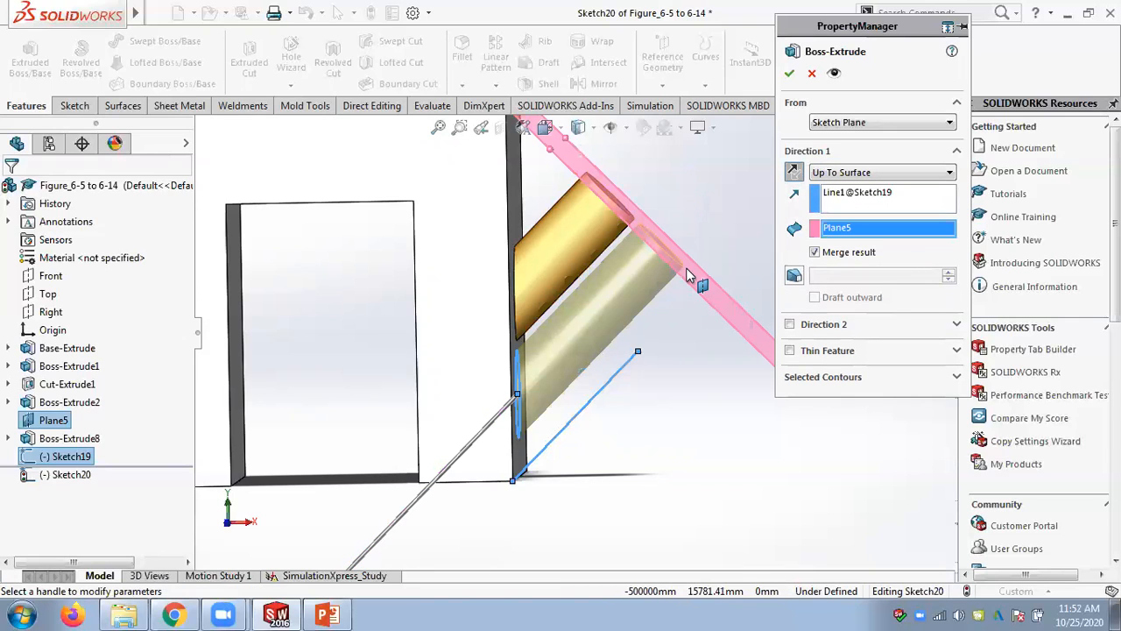
{"action": "left_click", "coordinate": [789, 76]}
Examine the two inclined cylinders, comparing their end faces at Plane5 and their junctions with the block's side face
{"action": "middle_click_drag", "start_coordinate": [740, 198], "coordinate": [662, 279]}
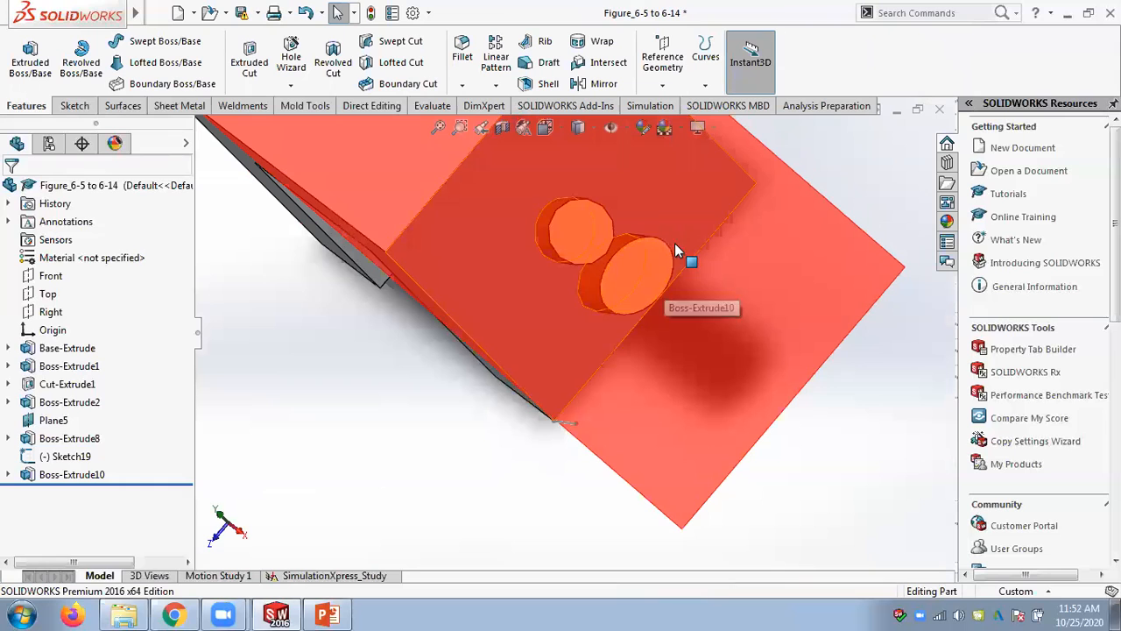
{"action": "middle_click_drag", "start_coordinate": [671, 361], "coordinate": [628, 215]}
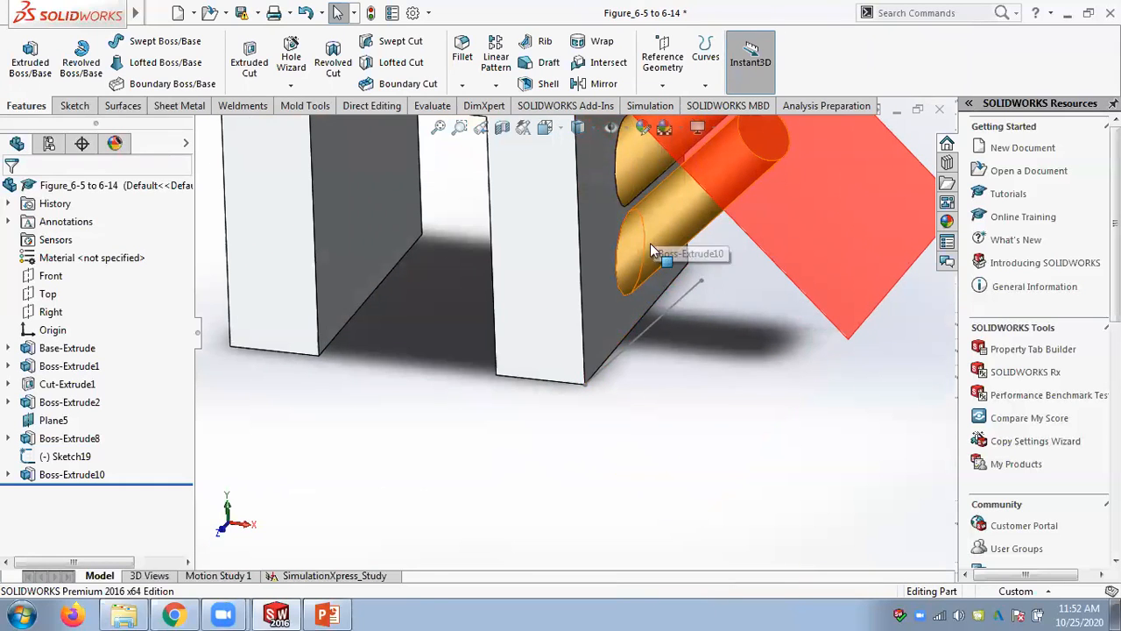
{"action": "scroll", "coordinate": [650, 243], "scroll_direction": "down", "scroll_amount": 3}
{"action": "scroll", "coordinate": [605, 247], "scroll_direction": "up", "scroll_amount": 6}
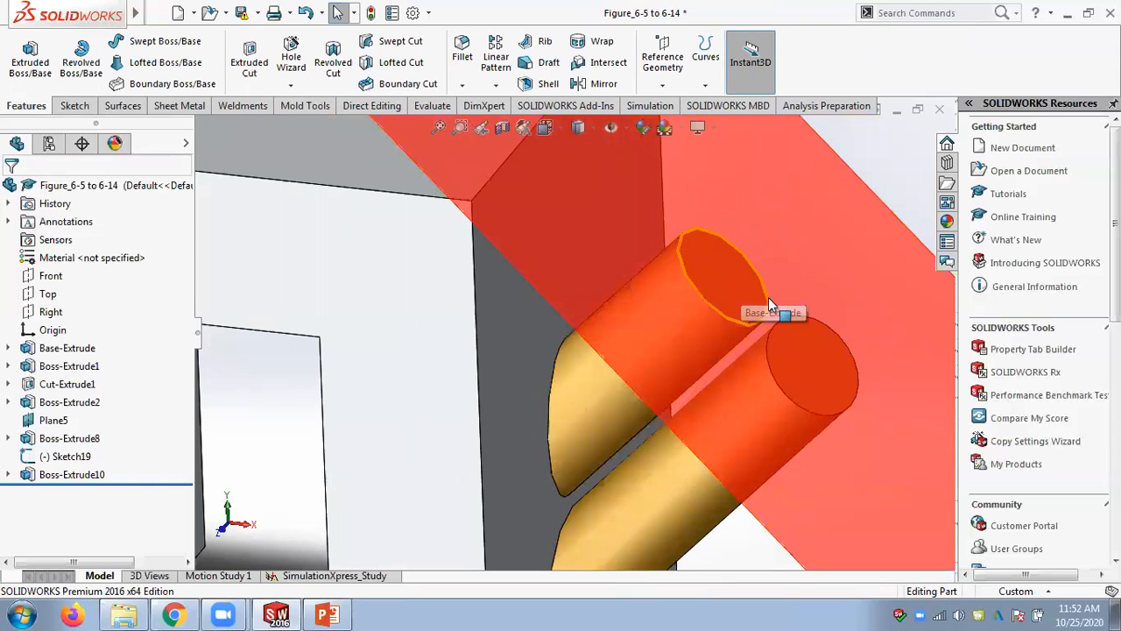
{"action": "scroll", "coordinate": [576, 378], "scroll_direction": "up", "scroll_amount": 2}
{"action": "scroll", "coordinate": [576, 377], "scroll_direction": "down", "scroll_amount": 2}
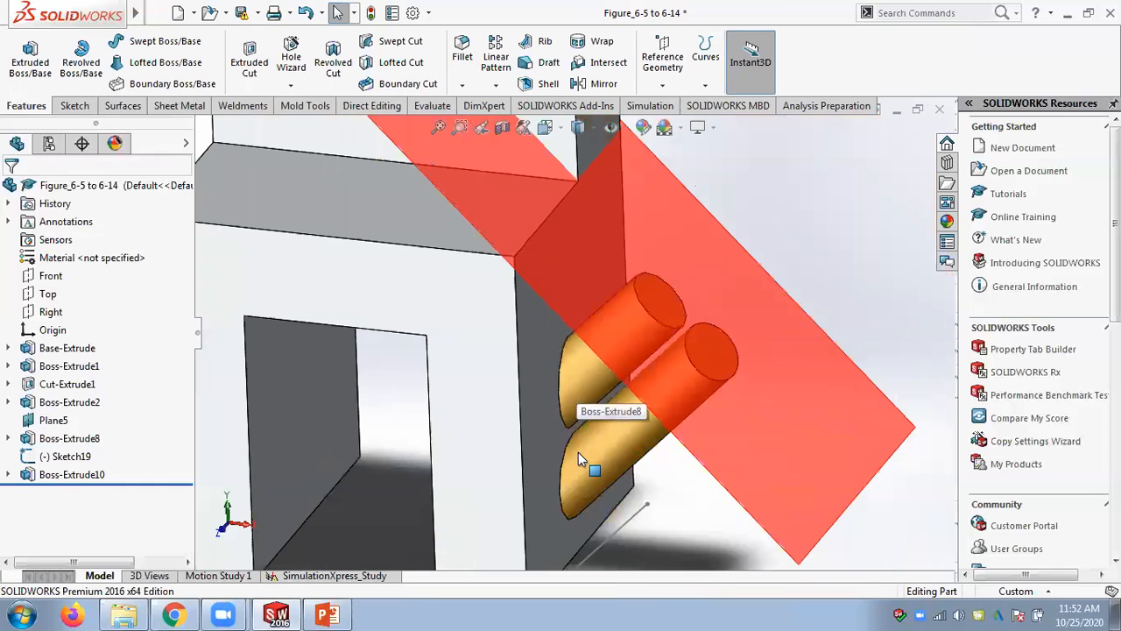
{"action": "scroll", "coordinate": [714, 321], "scroll_direction": "up", "scroll_amount": 2}
{"action": "mouse_move", "coordinate": [860, 328]}
{"action": "middle_mouse_down"}
{"action": "mouse_move", "coordinate": [800, 383]}
{"action": "mouse_move", "coordinate": [791, 419]}
{"action": "mouse_move", "coordinate": [803, 401]}
{"action": "mouse_move", "coordinate": [811, 292]}
{"action": "mouse_move", "coordinate": [866, 271]}
{"action": "mouse_move", "coordinate": [889, 213]}
{"action": "mouse_move", "coordinate": [871, 226]}
{"action": "mouse_move", "coordinate": [956, 230]}
{"action": "mouse_move", "coordinate": [931, 230]}
{"action": "middle_mouse_up"}
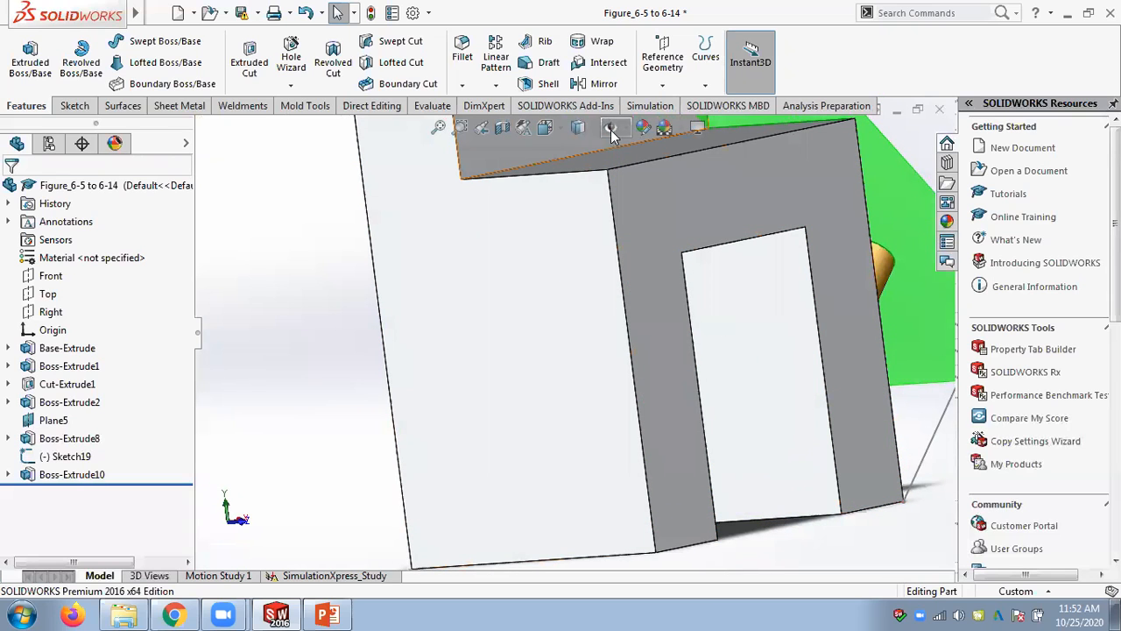
Examine the two inclined cylinders in wireframe where they meet Plane5 and the block's side face, and restore the shaded-with-edges display
{"action": "left_click", "coordinate": [594, 132]}
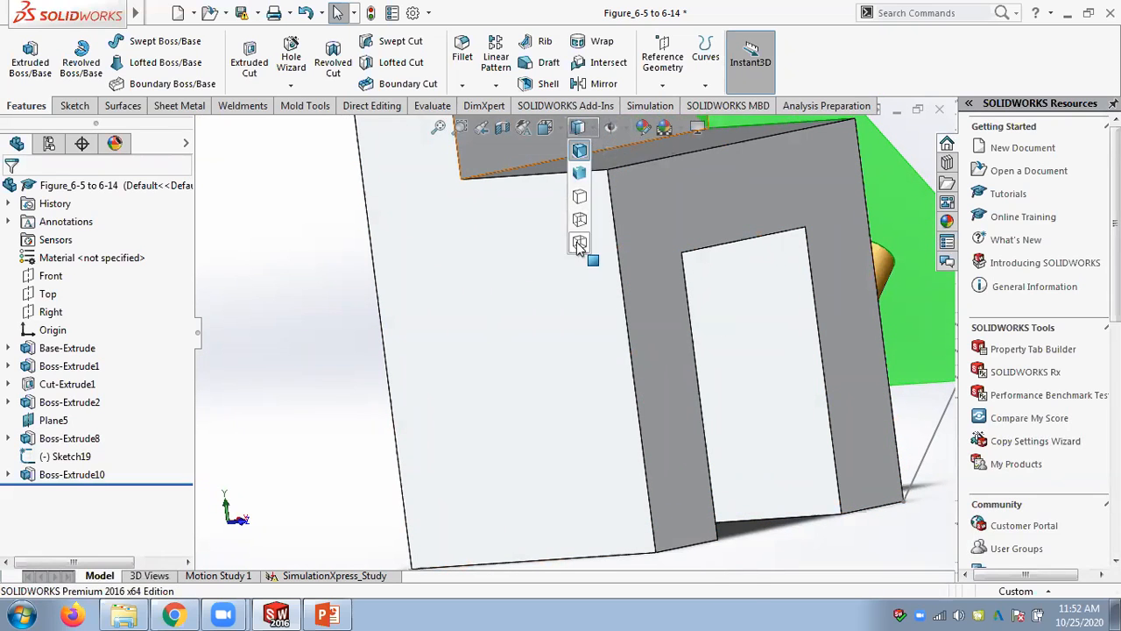
{"action": "left_click", "coordinate": [580, 248]}
{"action": "middle_click_drag", "start_coordinate": [866, 309], "coordinate": [845, 326]}
{"action": "scroll", "coordinate": [844, 325], "scroll_direction": "down", "scroll_amount": 3}
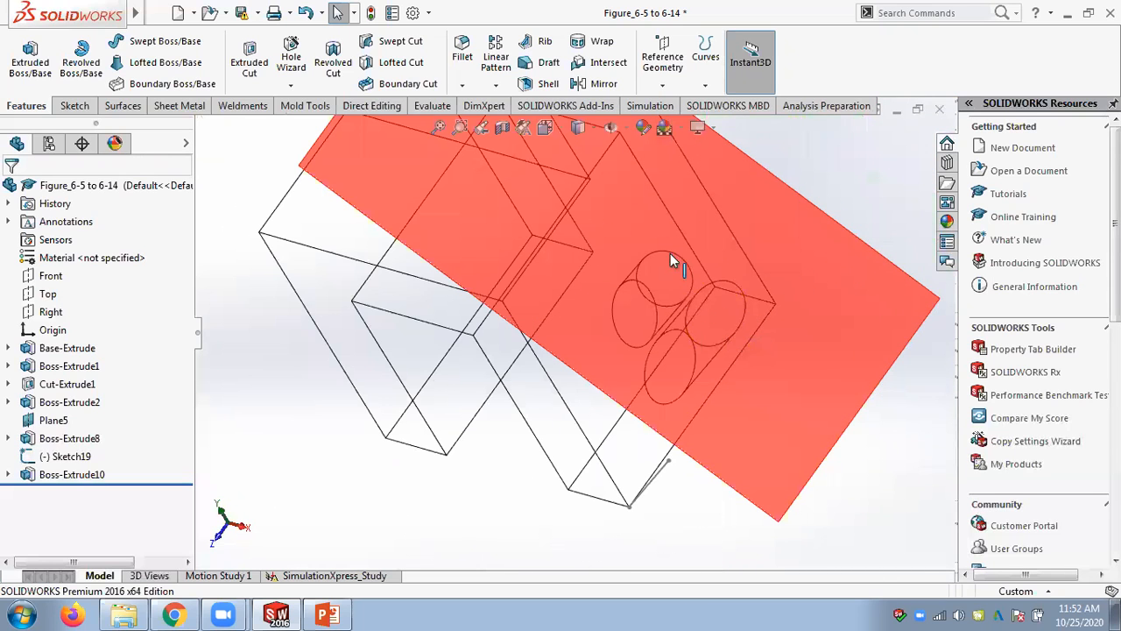
{"action": "scroll", "coordinate": [788, 350], "scroll_direction": "up", "scroll_amount": 3}
{"action": "middle_click_drag", "start_coordinate": [836, 245], "coordinate": [894, 226]}
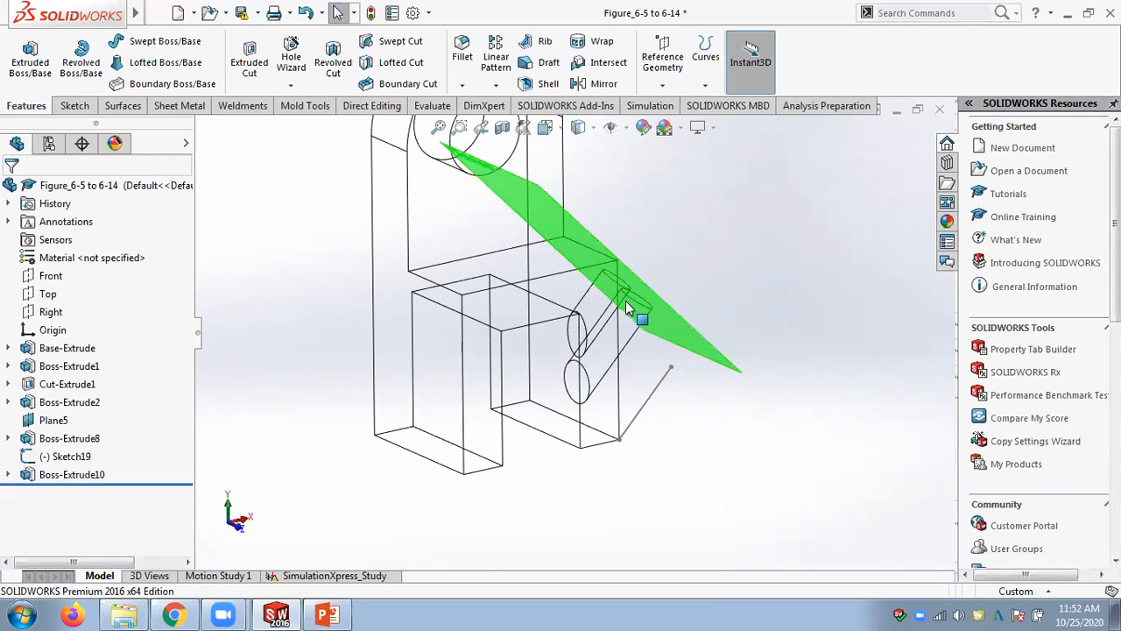
{"action": "middle_click_drag", "start_coordinate": [791, 211], "coordinate": [804, 232]}
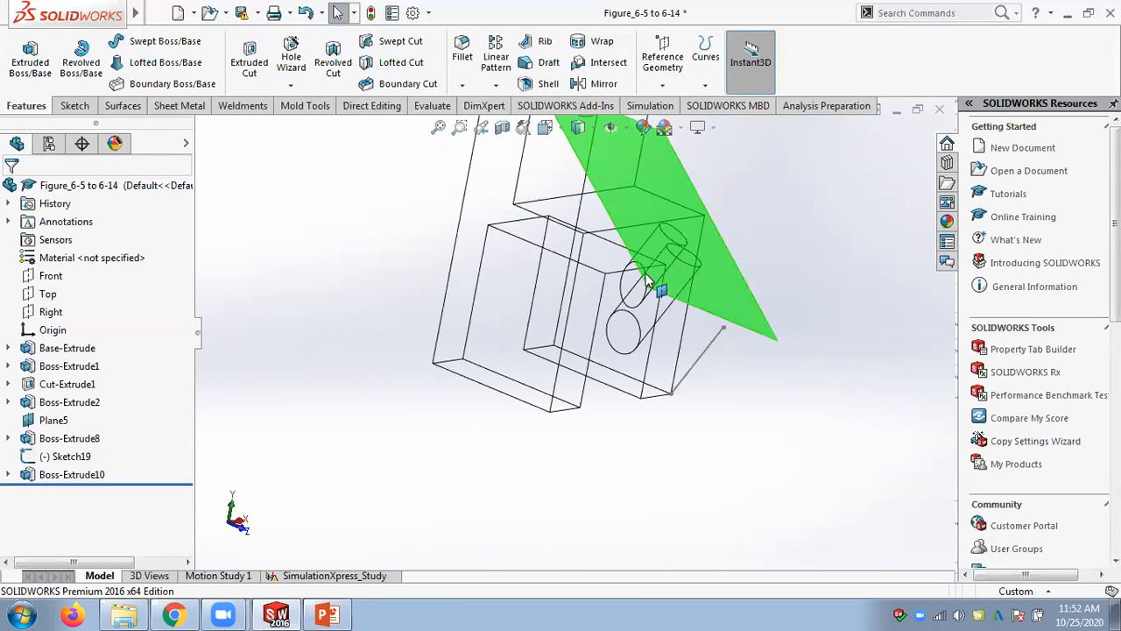
{"action": "middle_click_drag", "start_coordinate": [839, 264], "coordinate": [764, 249]}
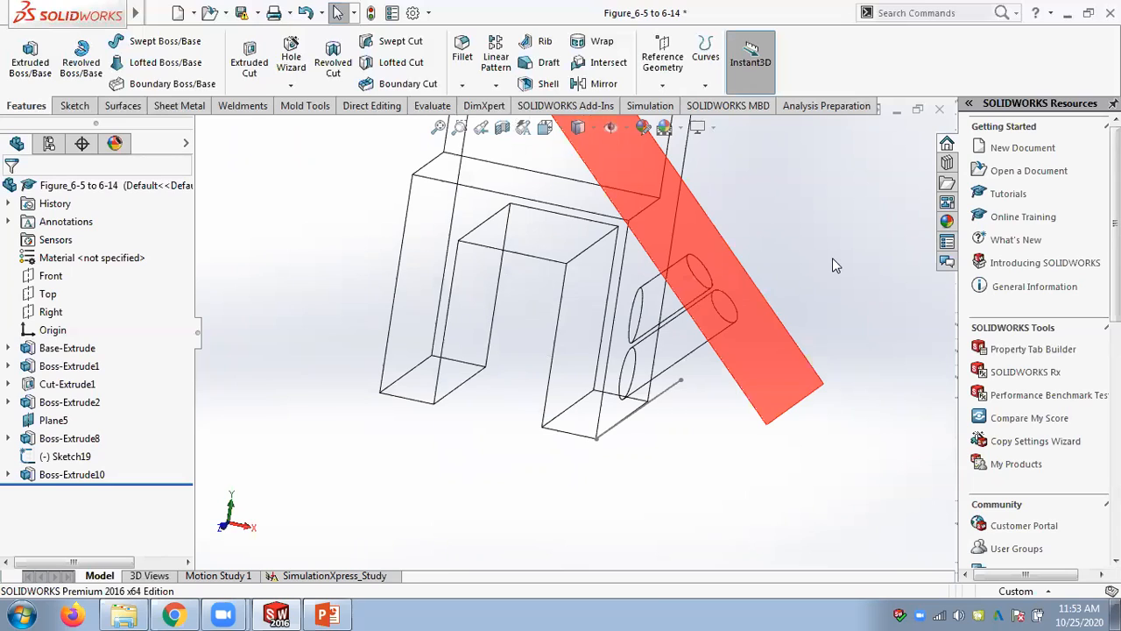
{"action": "left_click", "coordinate": [594, 131]}
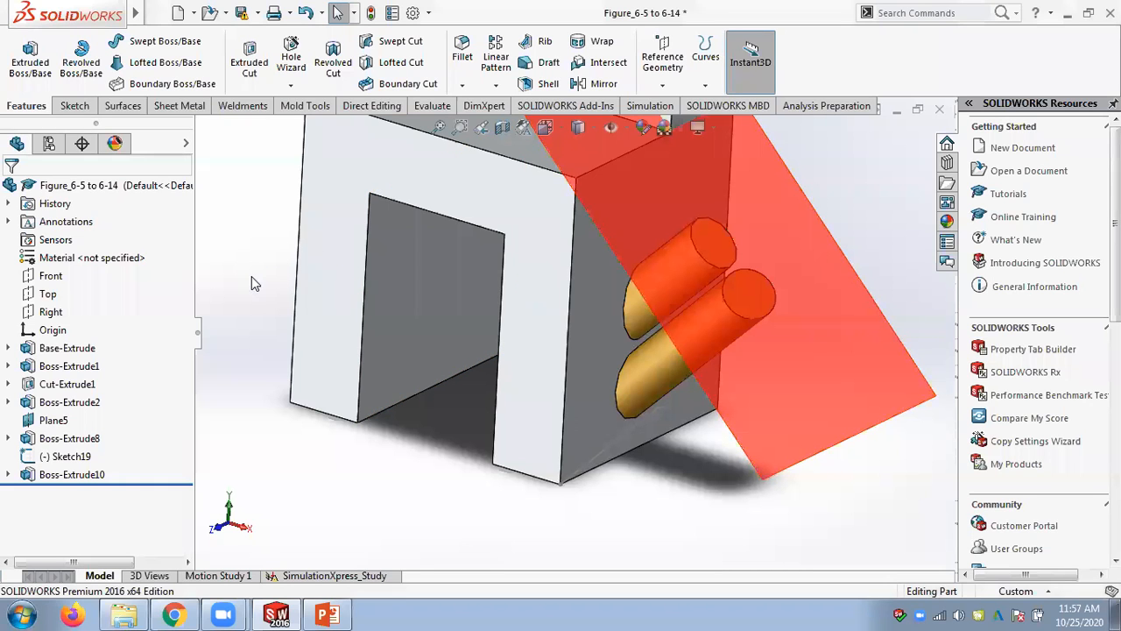
{"action": "key", "text": "f"}
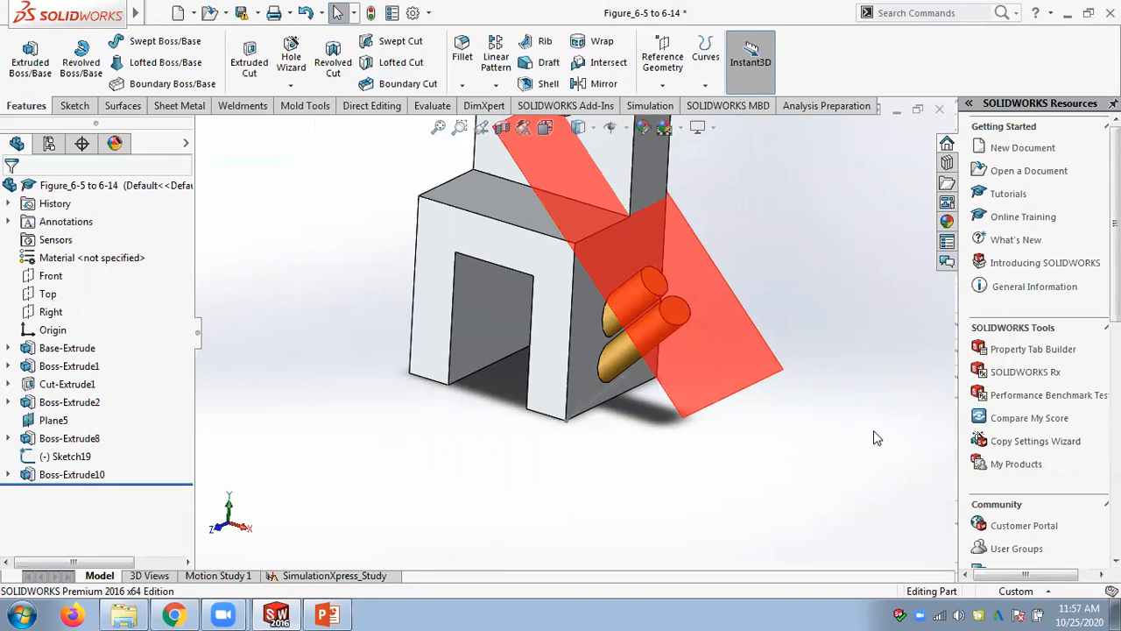
Switch to the PowerPoint presentation, view the slide on creating a plane passing through lines/points, and return to SOLIDWORKS
{"action": "left_click", "coordinate": [328, 616]}
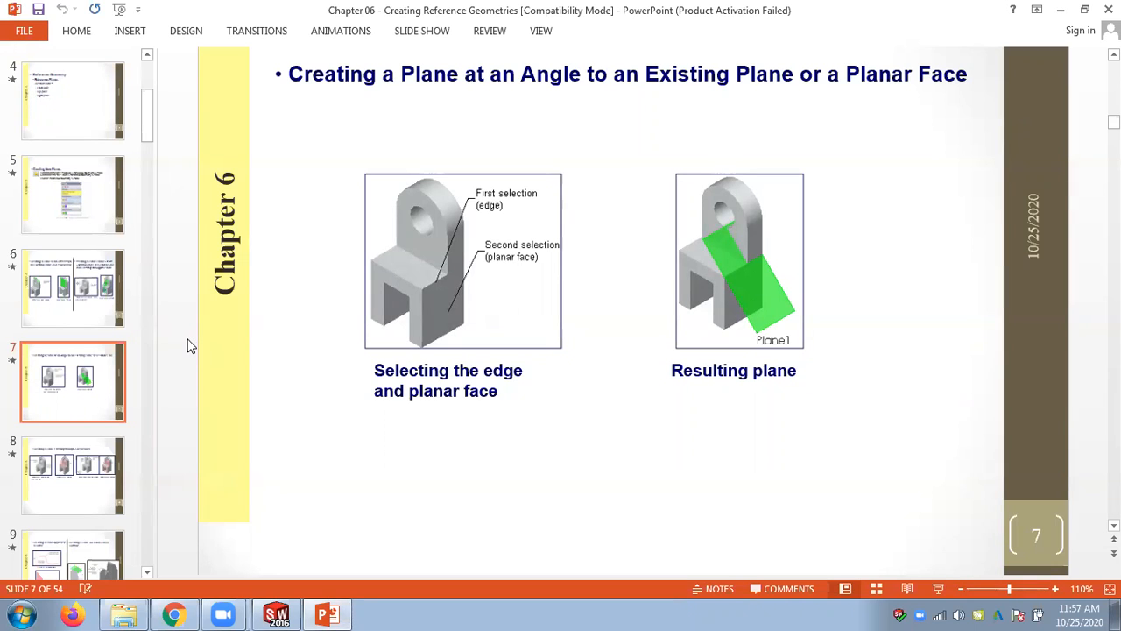
{"action": "scroll", "coordinate": [187, 346], "scroll_direction": "down", "scroll_amount": 1}
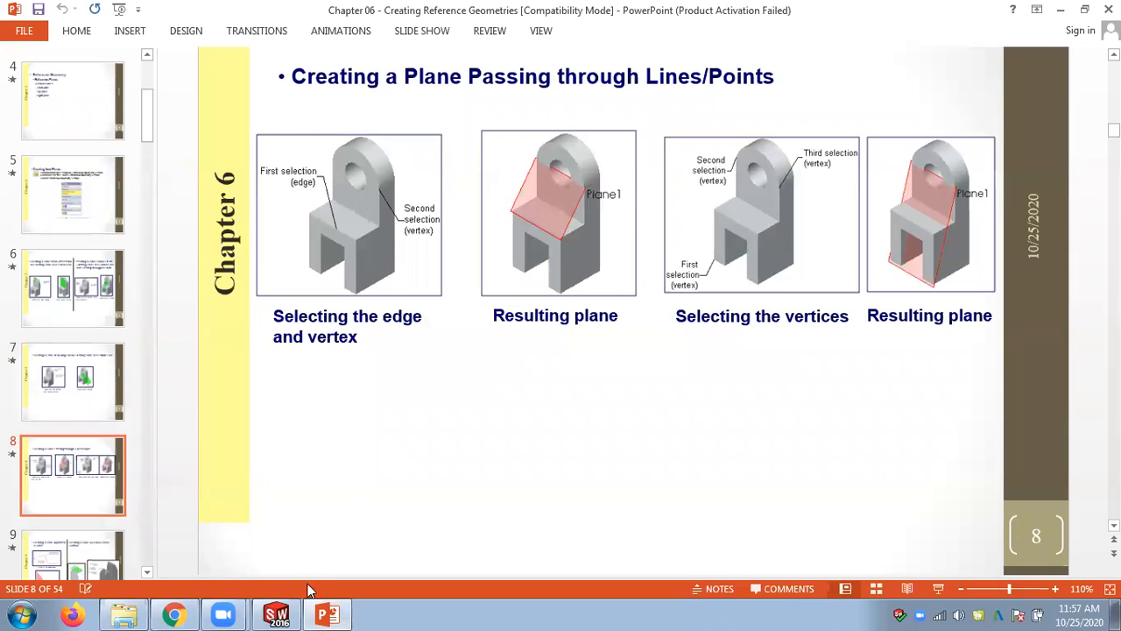
{"action": "left_click", "coordinate": [277, 613]}
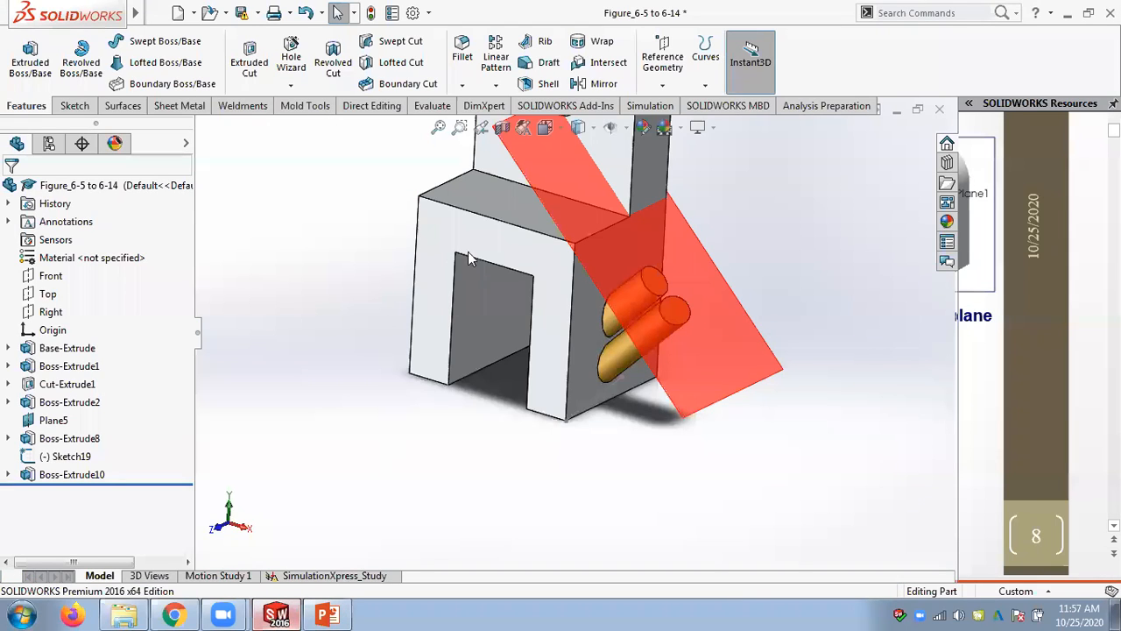
Delete Plane5 together with its dependent cylinder extrusions and sketch
{"action": "right_click", "coordinate": [53, 419]}
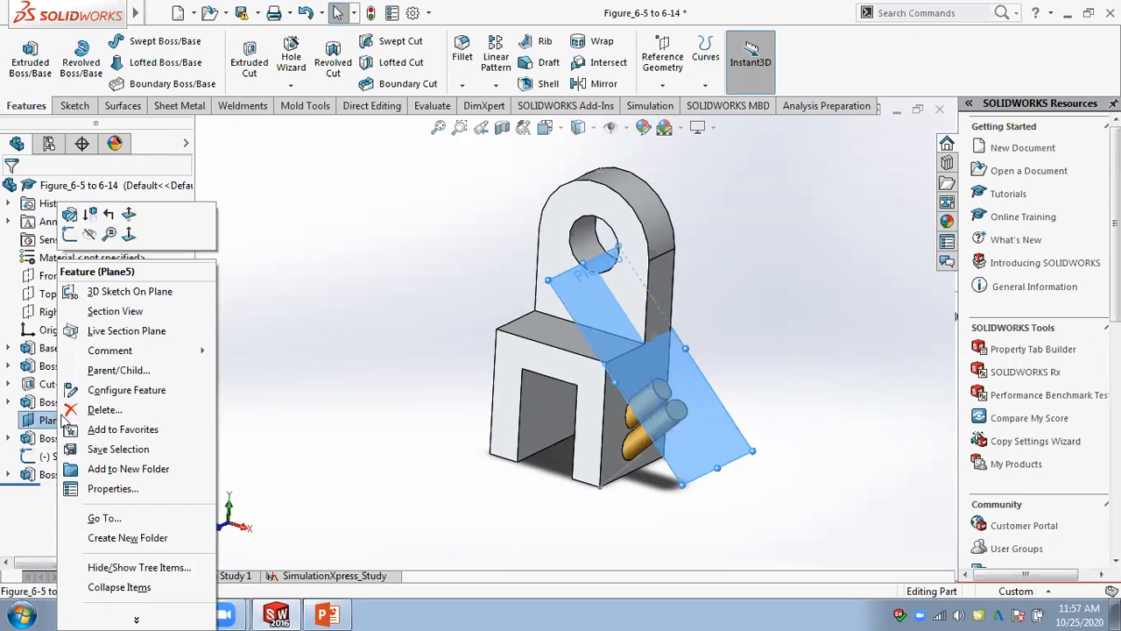
{"action": "left_click", "coordinate": [95, 409]}
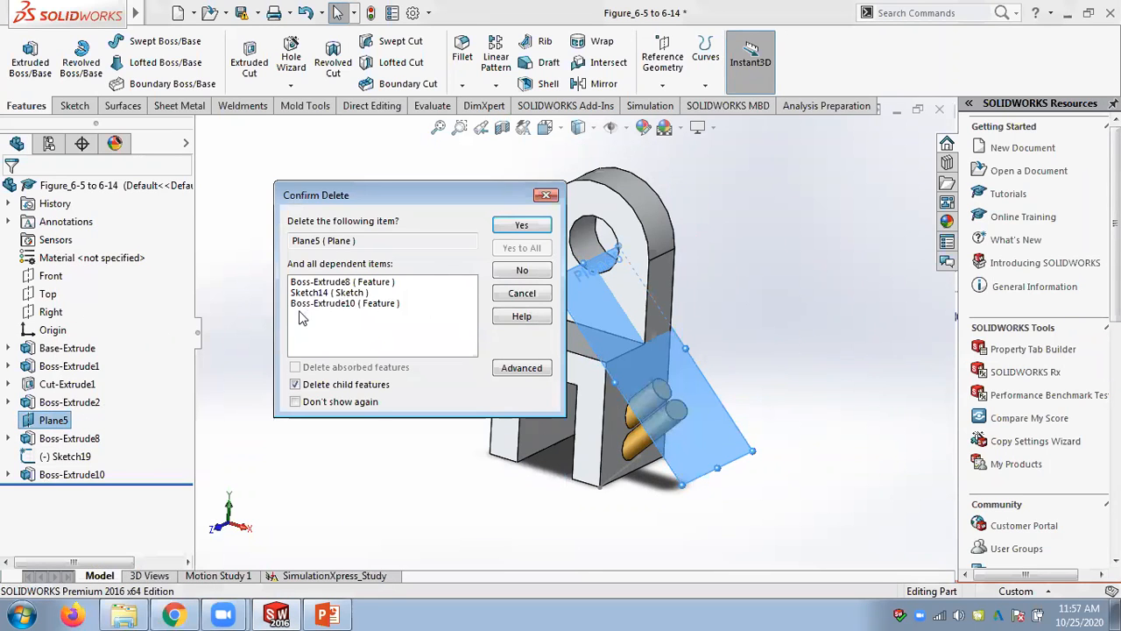
{"action": "left_click", "coordinate": [521, 225]}
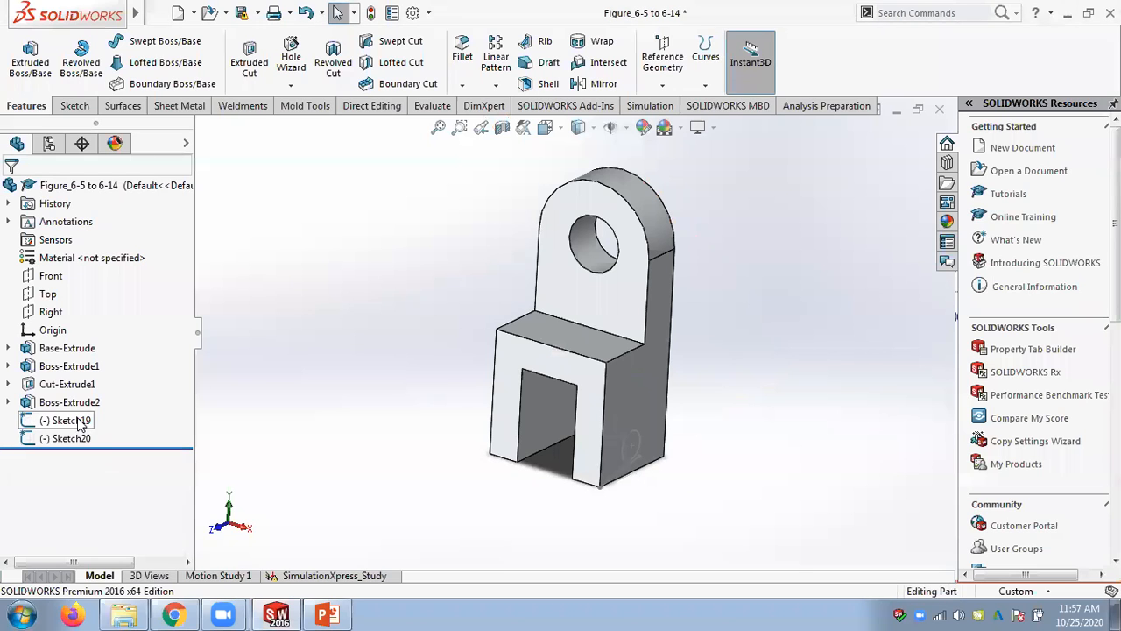
Delete the two leftover sketches, Sketch19 and Sketch20, from the part
{"action": "right_click", "coordinate": [99, 422]}
{"action": "left_click", "coordinate": [117, 402]}
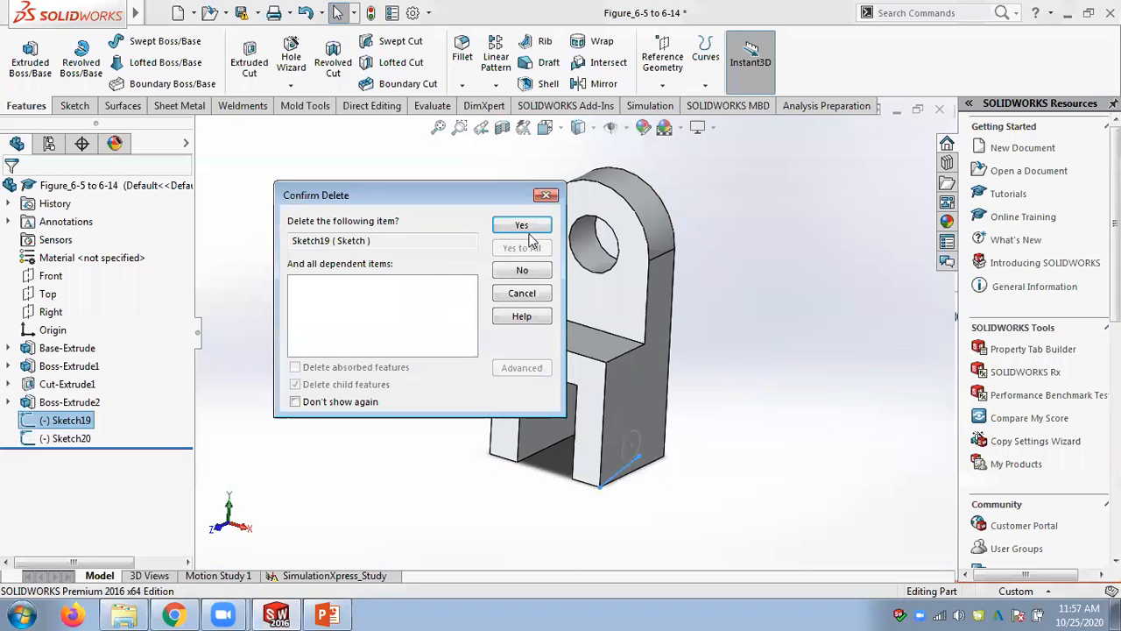
{"action": "left_click", "coordinate": [521, 226]}
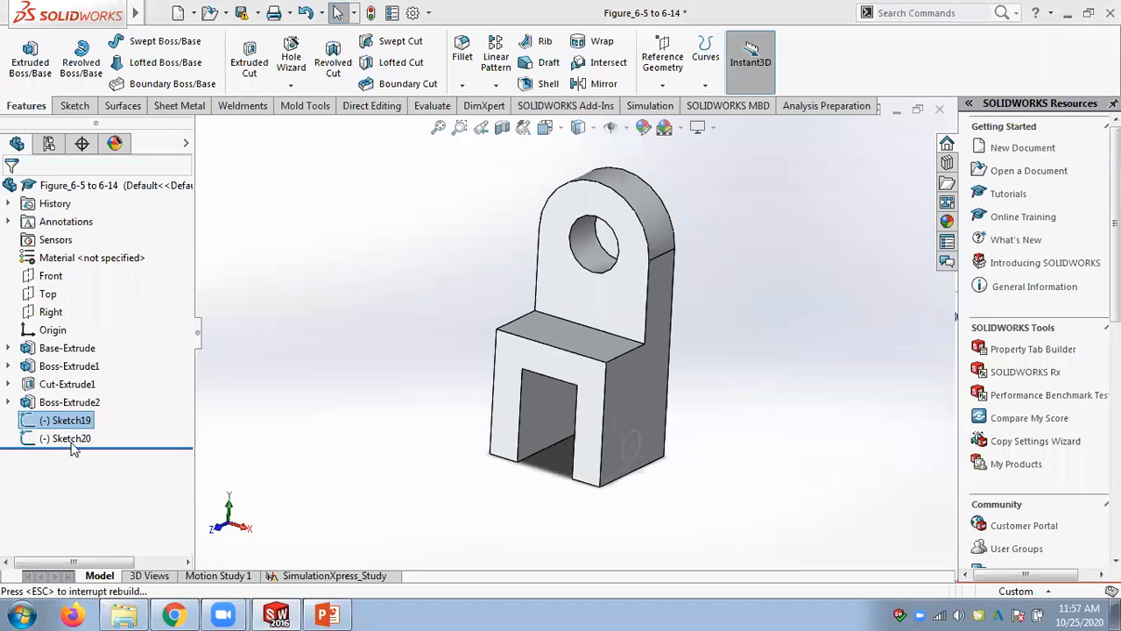
{"action": "right_click", "coordinate": [75, 423]}
{"action": "left_click", "coordinate": [119, 400]}
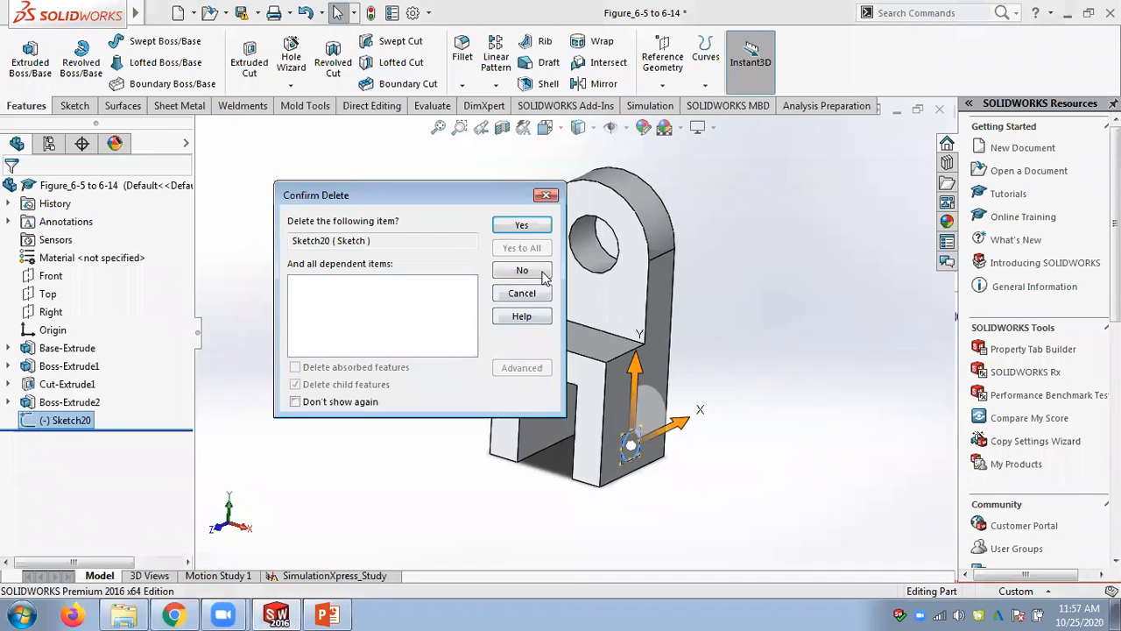
{"action": "left_click", "coordinate": [523, 225]}
Create a reference plane coincident with the step's upper front edge and the vertex where the upright's arc meets its straight side
{"action": "scroll", "coordinate": [706, 354], "scroll_direction": "down", "scroll_amount": 2}
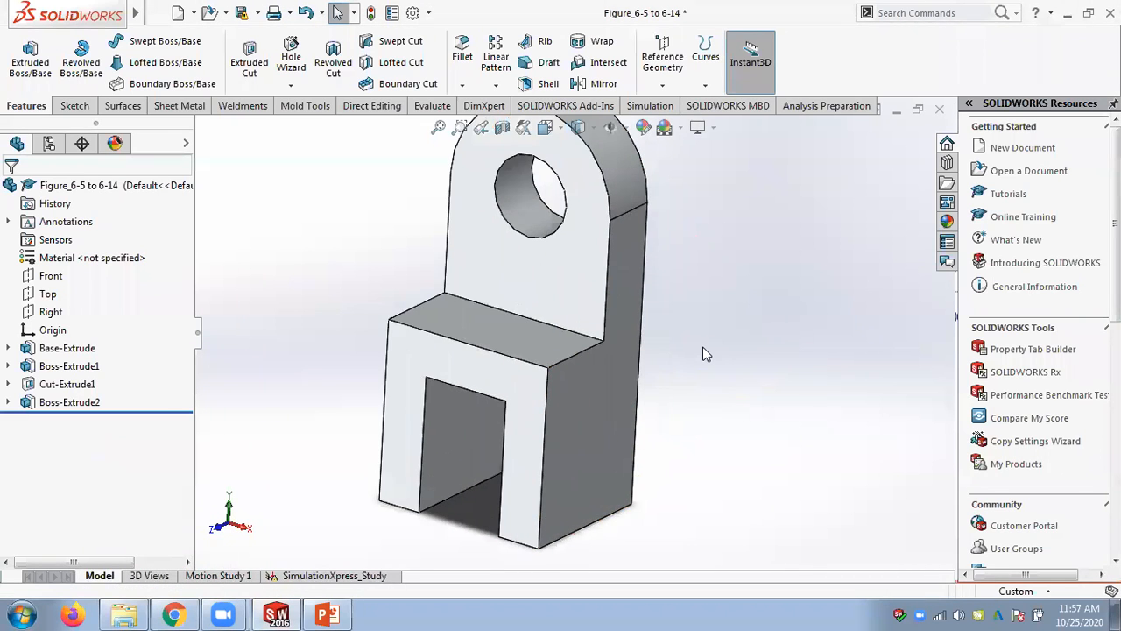
{"action": "scroll", "coordinate": [666, 324], "scroll_direction": "down", "scroll_amount": 2}
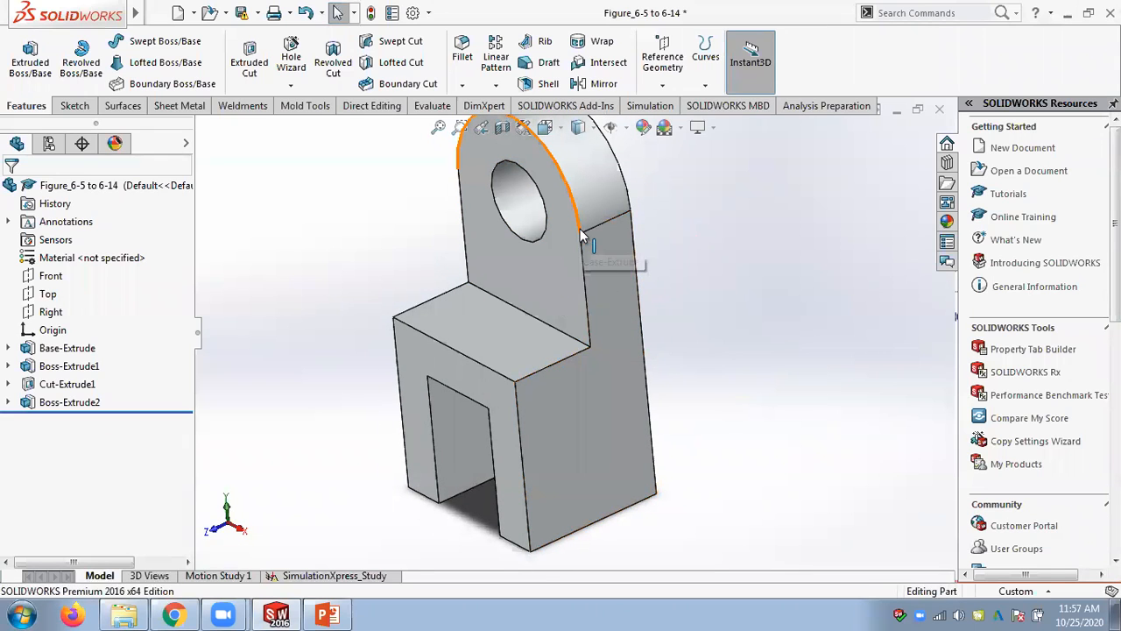
{"action": "left_click", "coordinate": [663, 85]}
{"action": "left_click", "coordinate": [672, 106]}
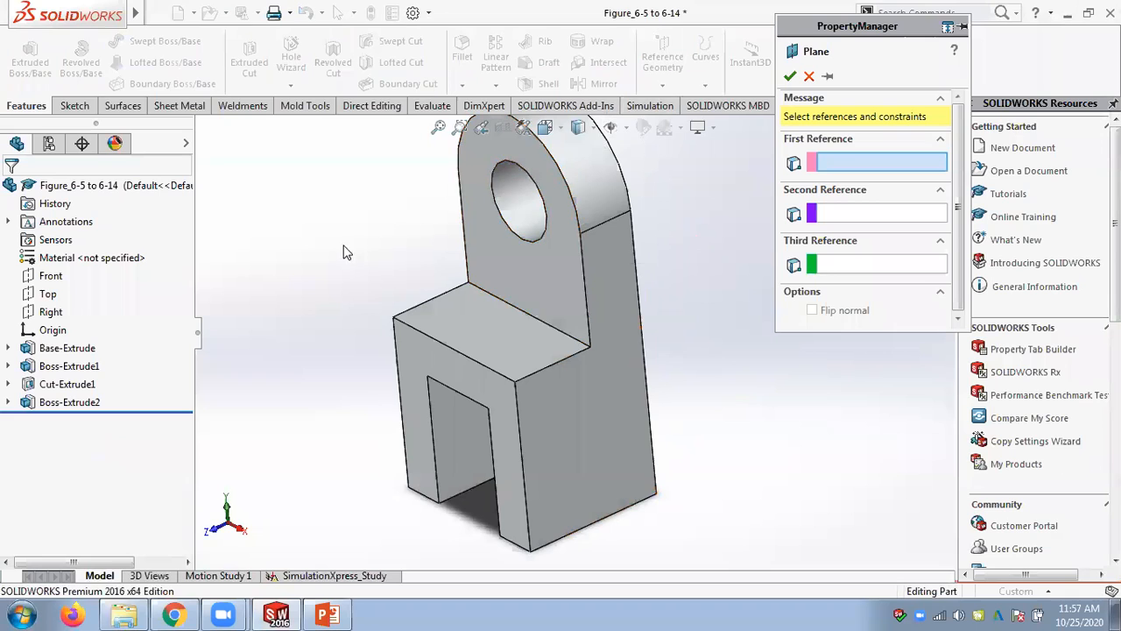
{"action": "middle_click_drag", "start_coordinate": [343, 245], "coordinate": [353, 232]}
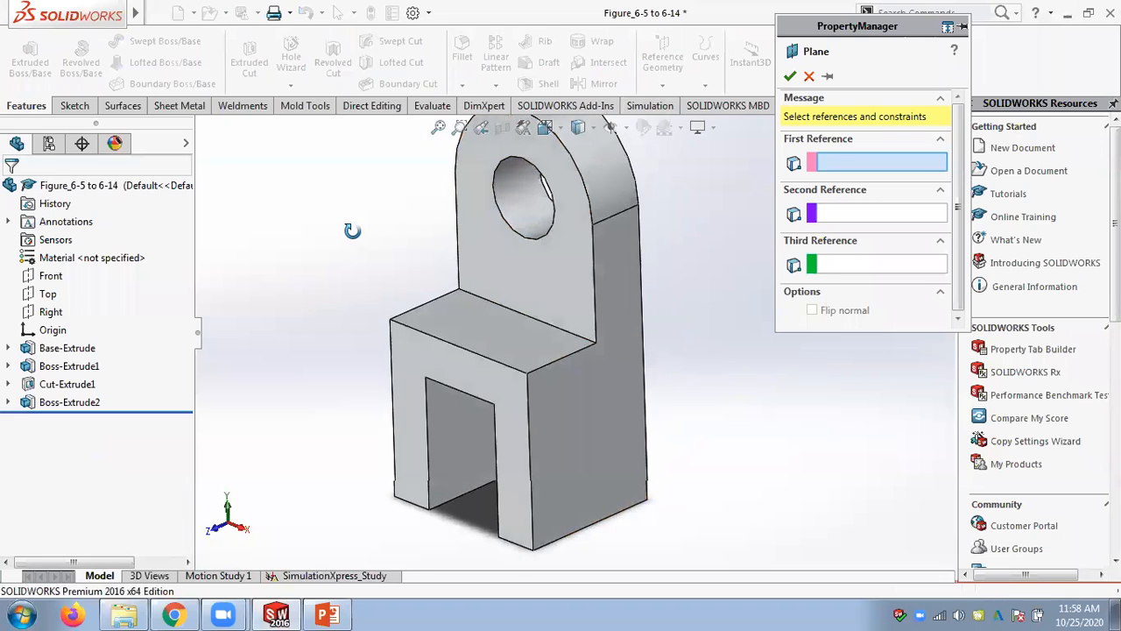
{"action": "left_click", "coordinate": [423, 340]}
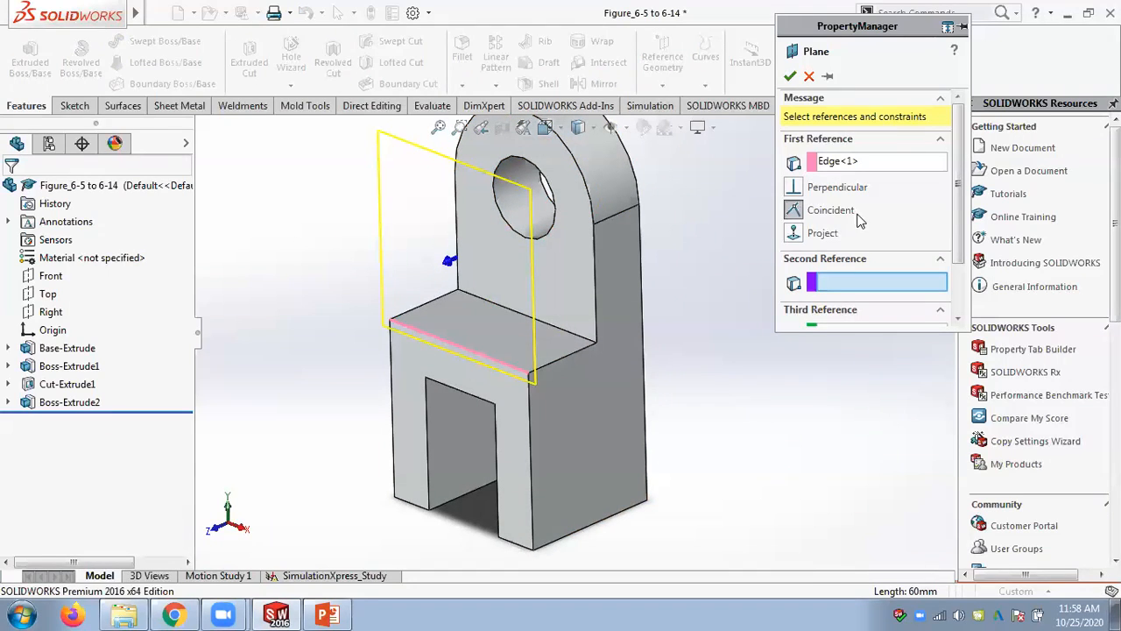
{"action": "left_click", "coordinate": [594, 225]}
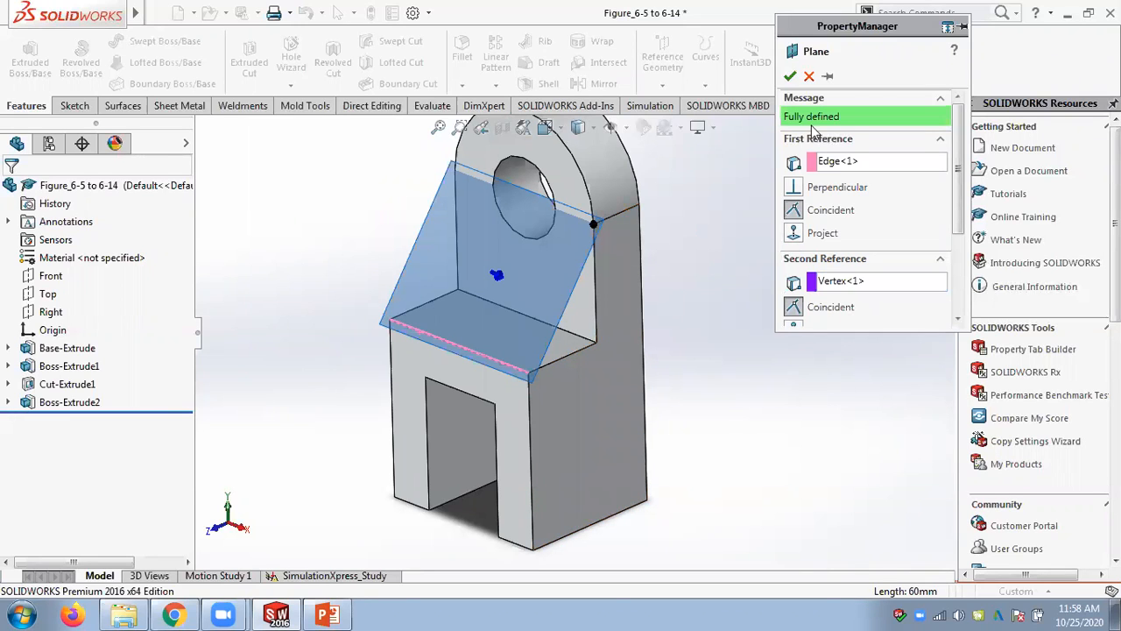
{"action": "left_click", "coordinate": [827, 163]}
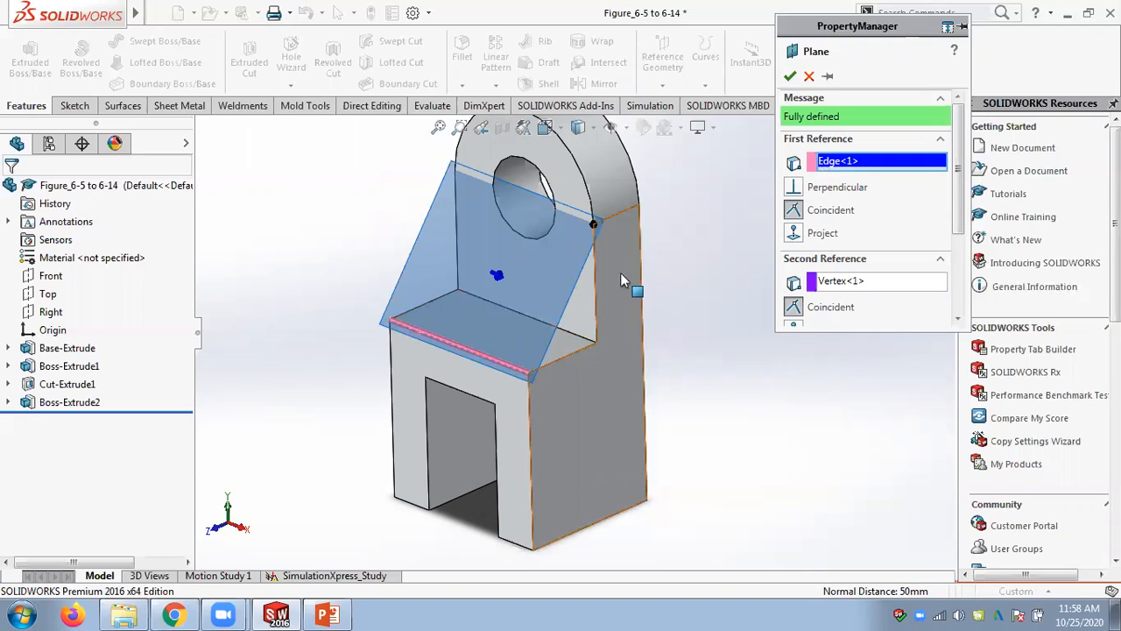
{"action": "left_click", "coordinate": [845, 288]}
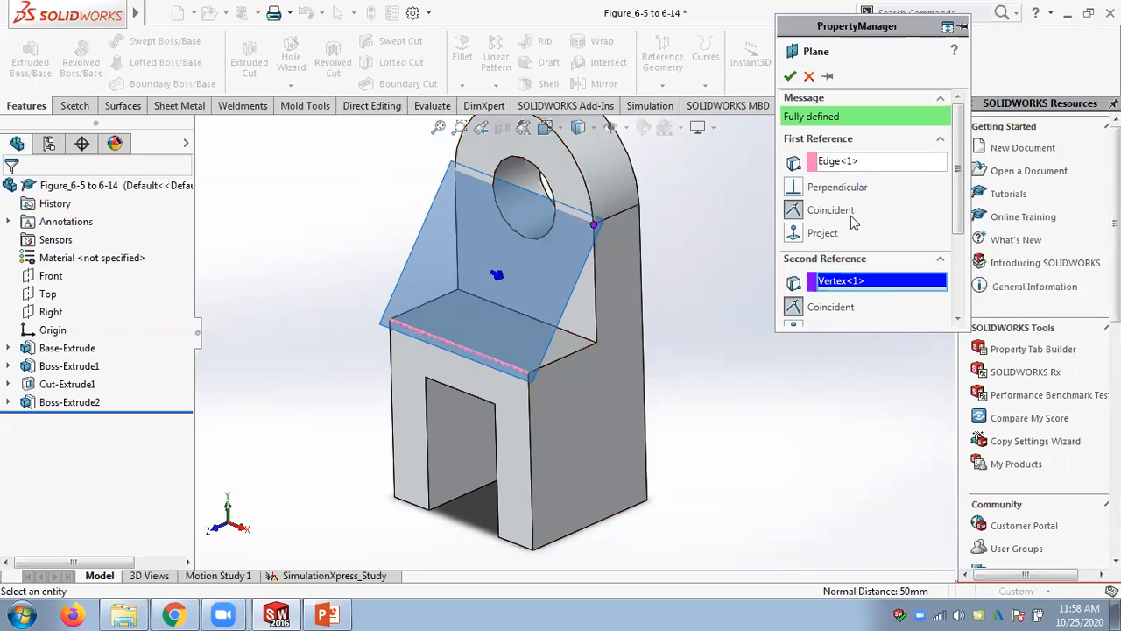
{"action": "left_click", "coordinate": [790, 76]}
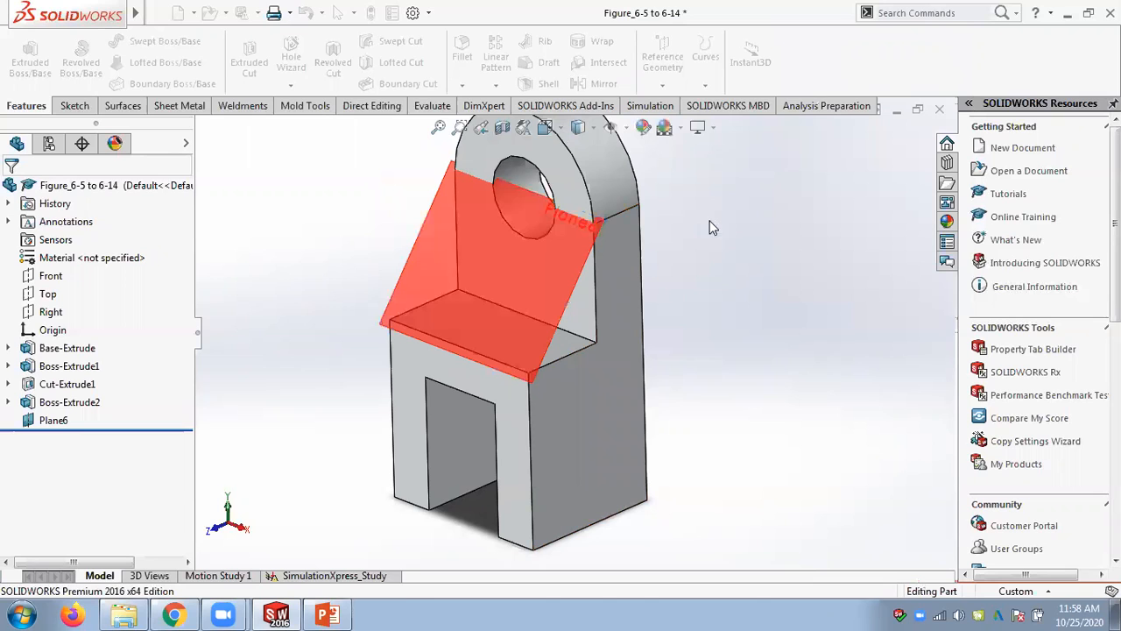
Delete the reference plane built from the edge and vertex
{"action": "right_click", "coordinate": [105, 419]}
{"action": "left_click", "coordinate": [98, 407]}
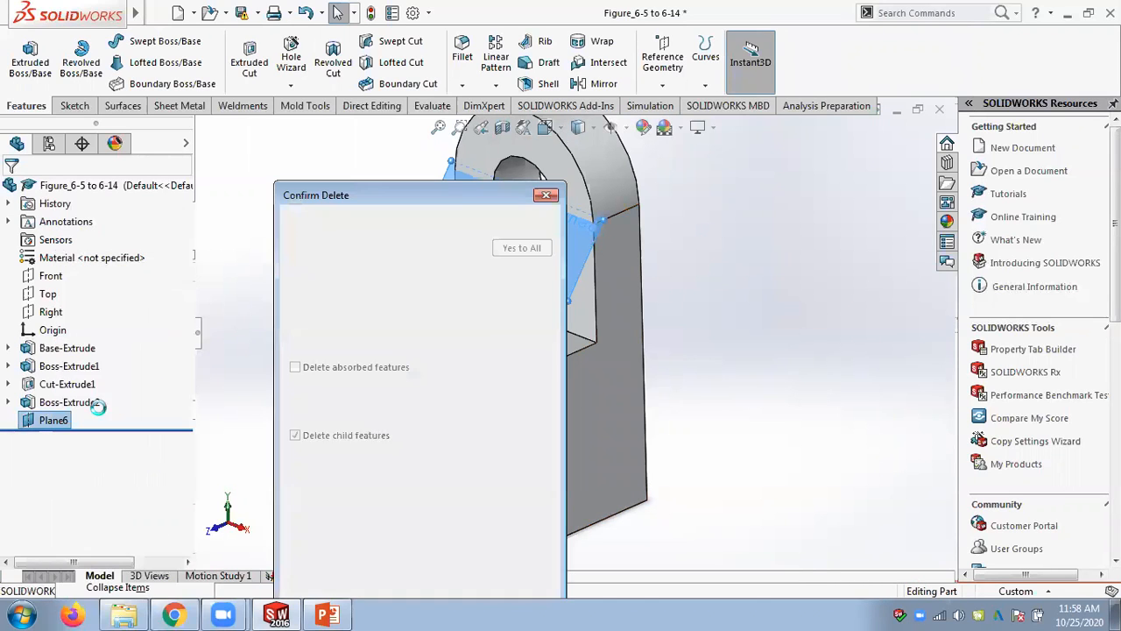
{"action": "left_click", "coordinate": [521, 225]}
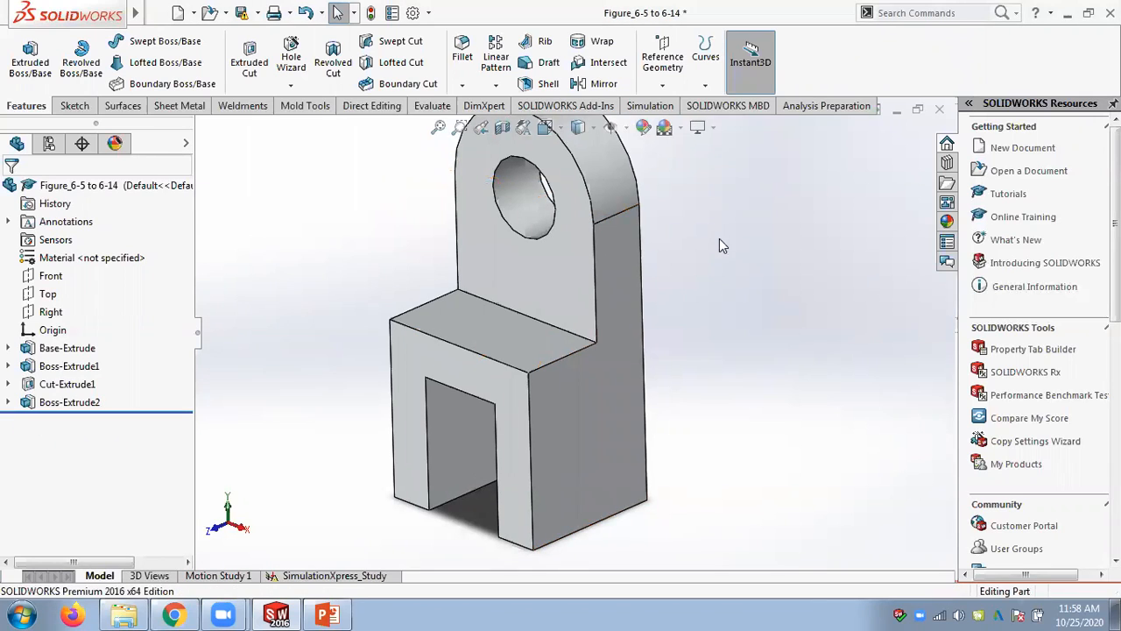
Try defining a plane through both end vertices of the step's front edge and the upright's arc-end vertex, review the three references, and cancel
{"action": "left_click", "coordinate": [662, 57]}
{"action": "left_click", "coordinate": [675, 105]}
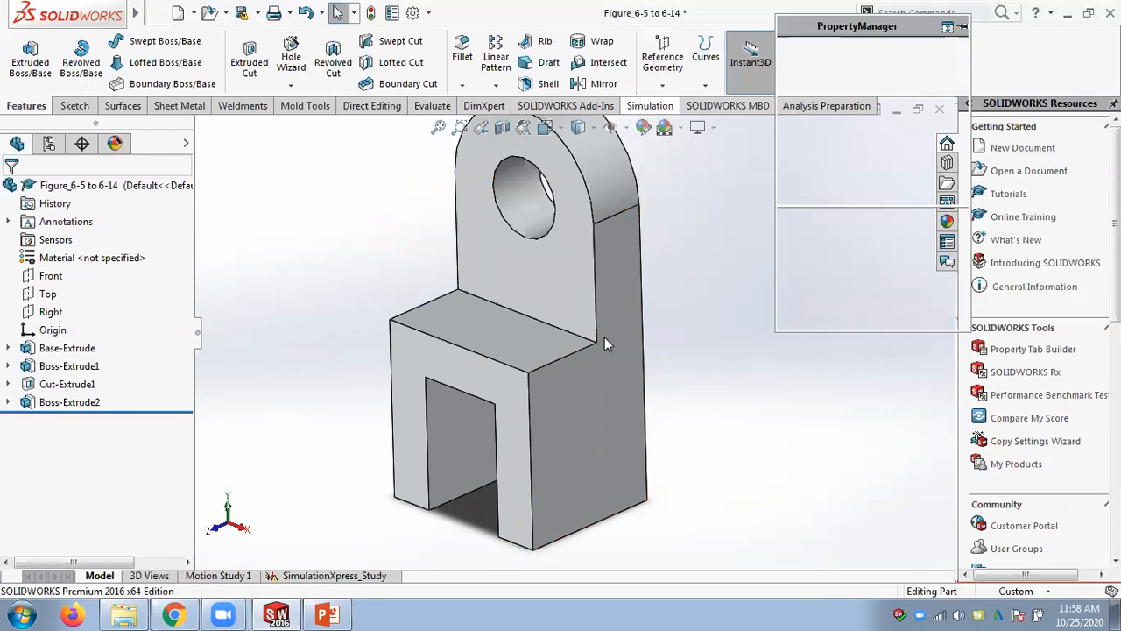
{"action": "left_click", "coordinate": [527, 372]}
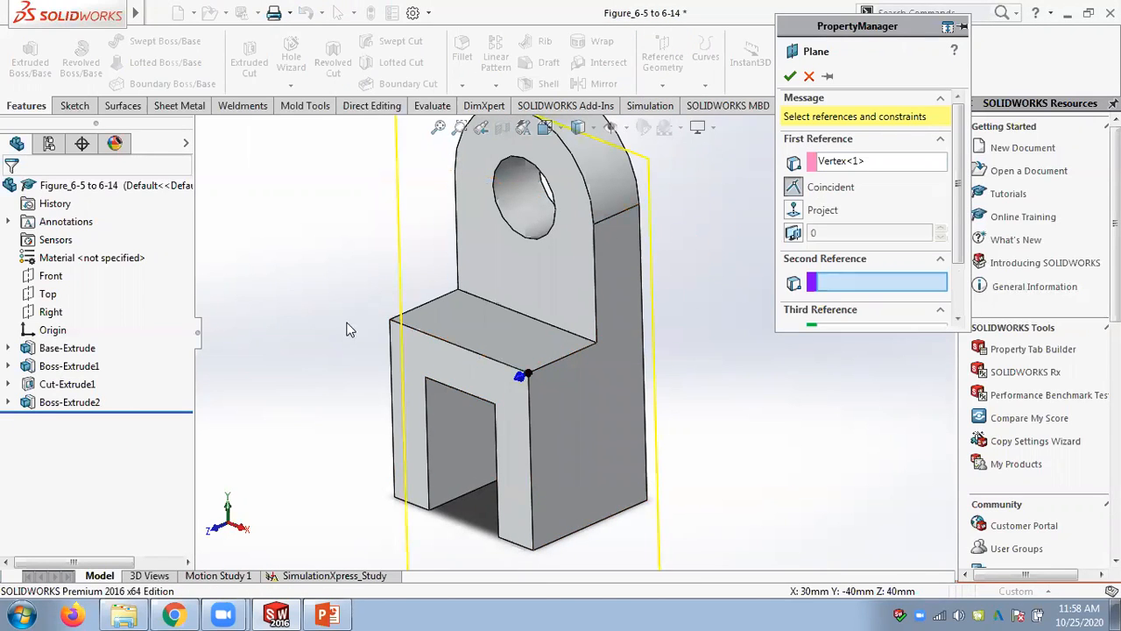
{"action": "left_click", "coordinate": [390, 323]}
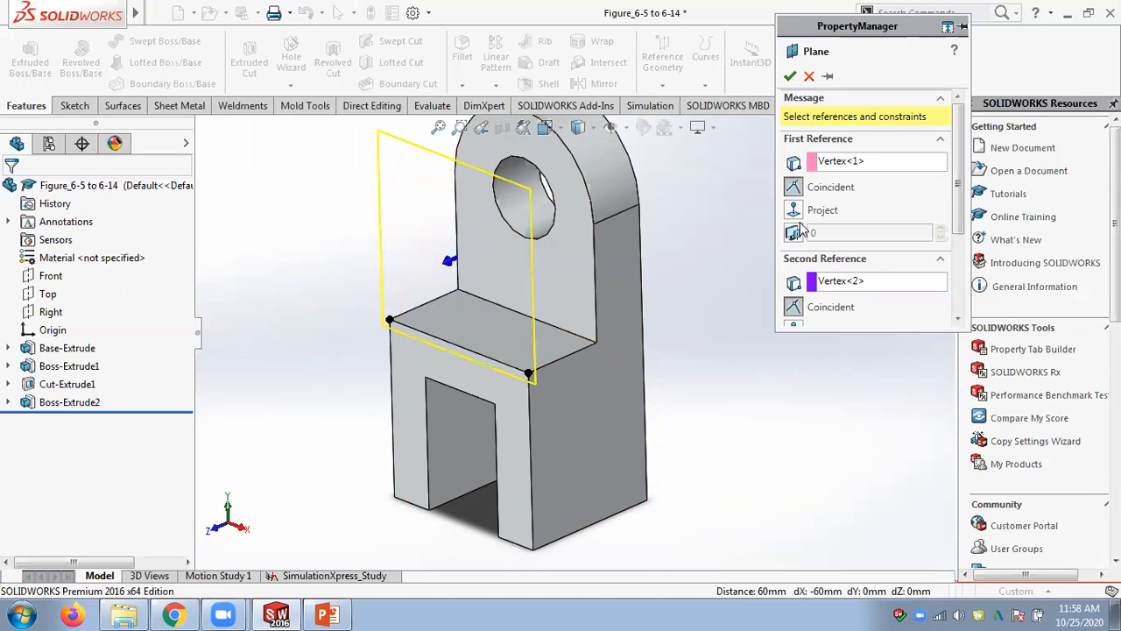
{"action": "left_click", "coordinate": [594, 225]}
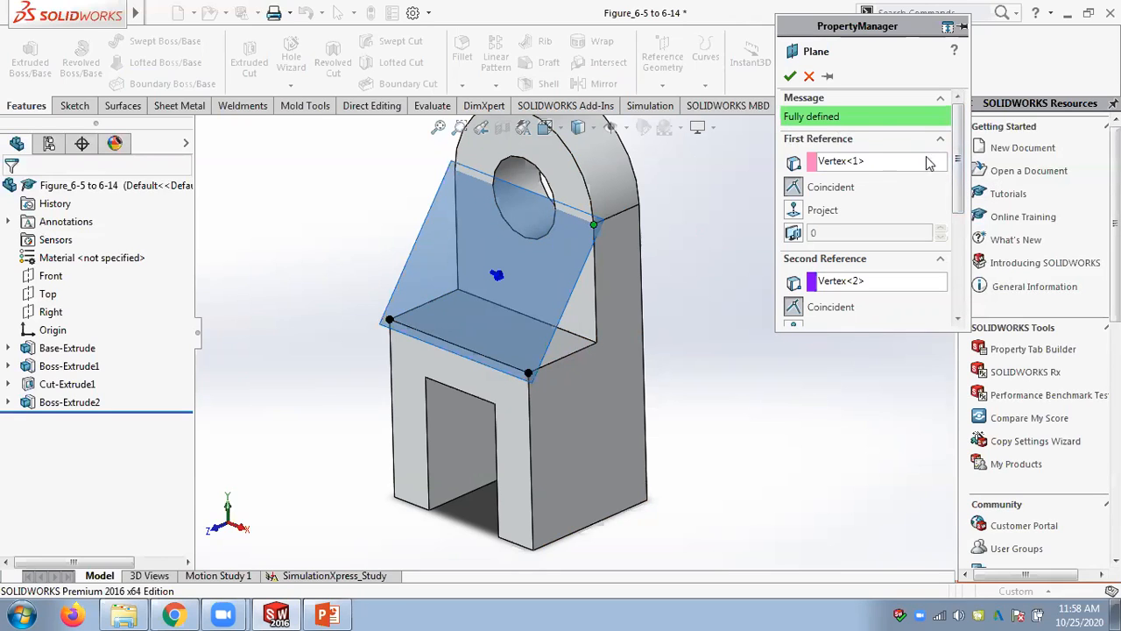
{"action": "left_click", "coordinate": [863, 163]}
{"action": "left_click", "coordinate": [854, 281]}
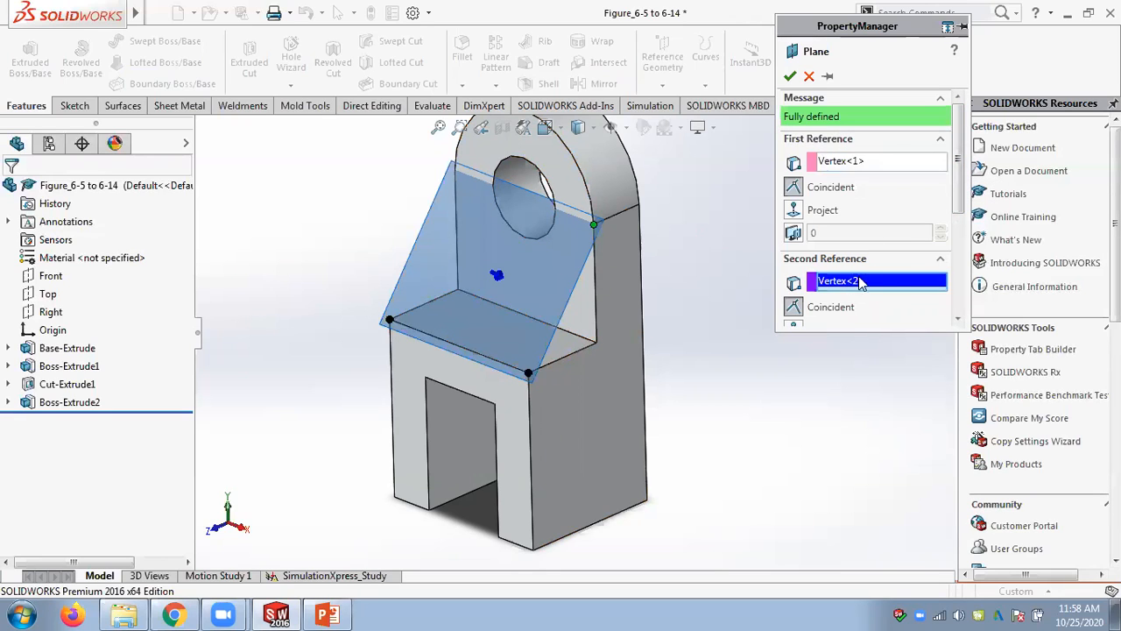
{"action": "scroll", "coordinate": [859, 254], "scroll_direction": "down", "scroll_amount": 3}
{"action": "left_click", "coordinate": [858, 235]}
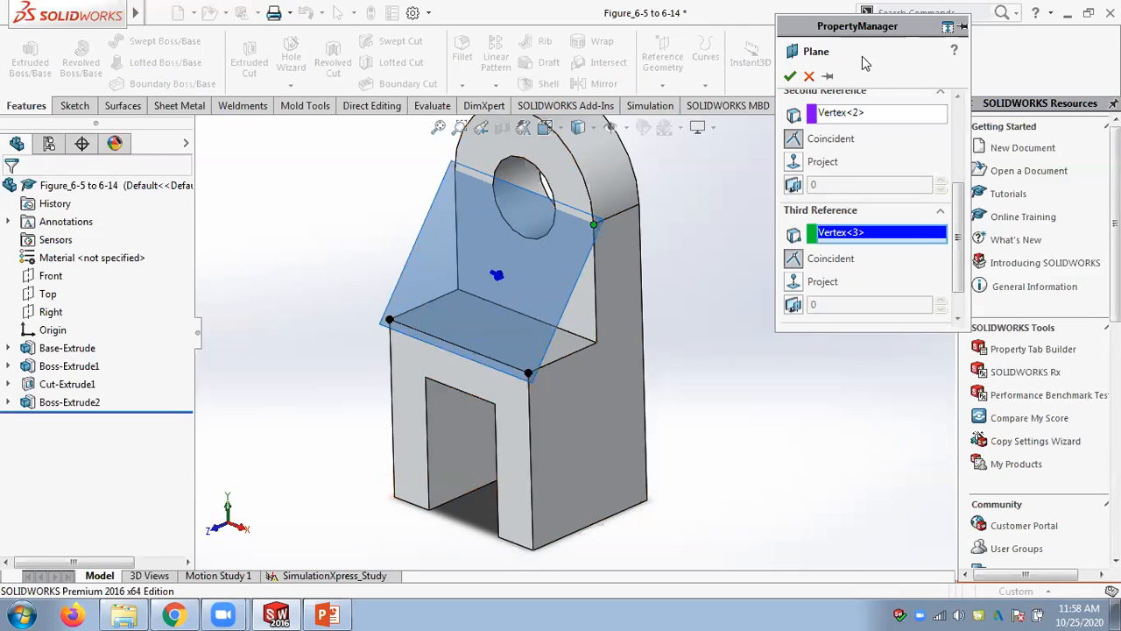
{"action": "left_click", "coordinate": [814, 77]}
Switch to the PowerPoint presentation and view the slide on planes normal to a curve and on a non-planar surface
{"action": "left_click", "coordinate": [328, 613]}
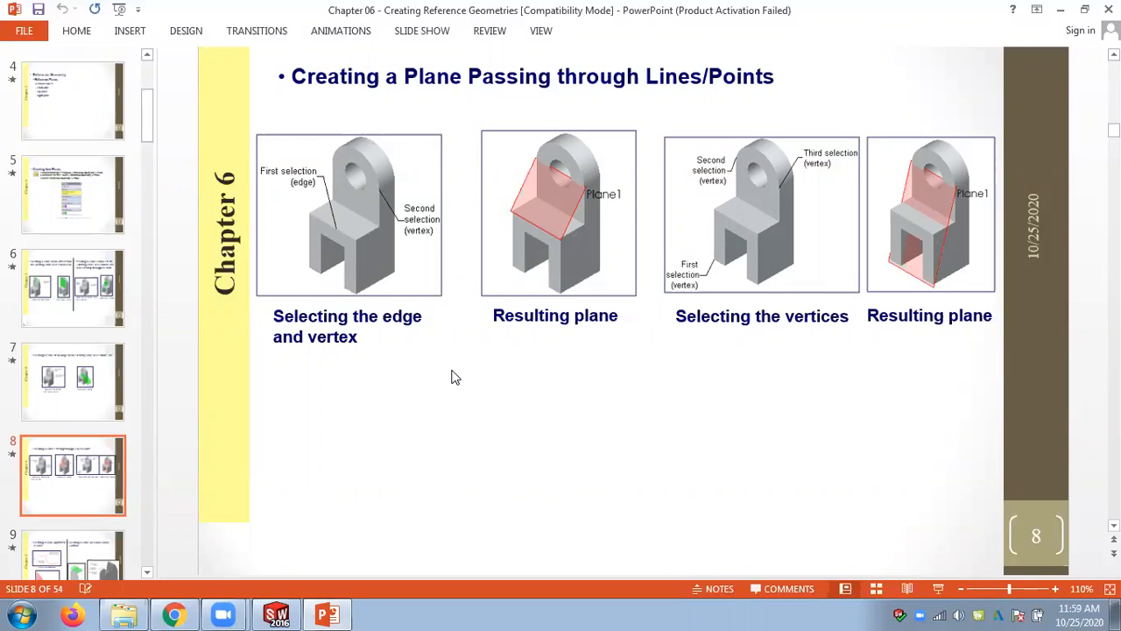
{"action": "scroll", "coordinate": [455, 377], "scroll_direction": "down", "scroll_amount": 1}
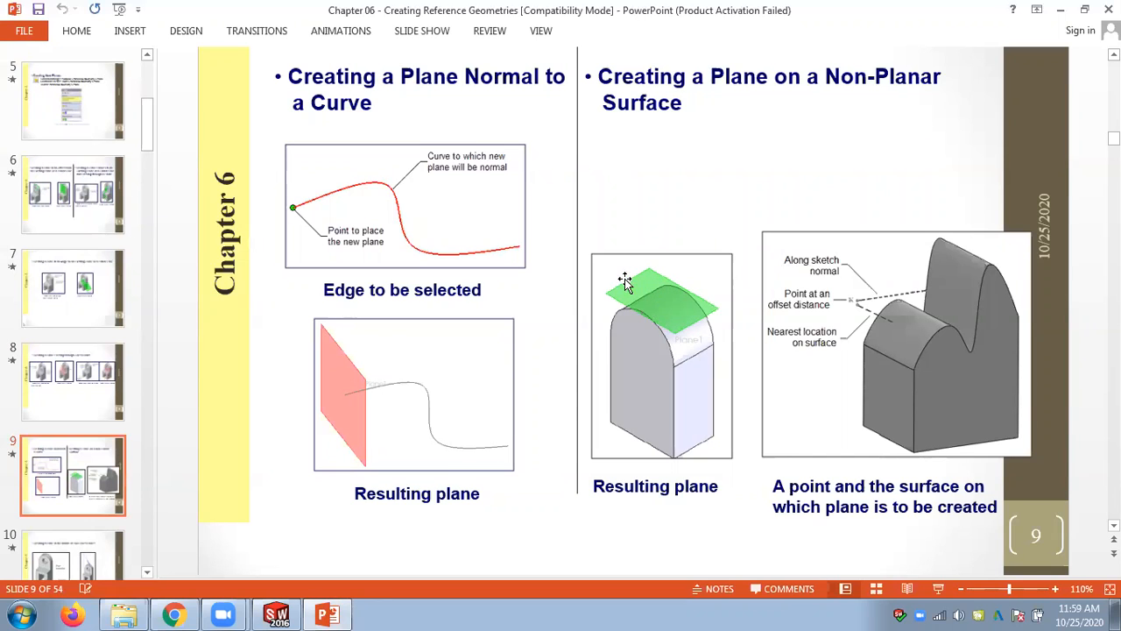
Switch to SOLIDWORKS and examine the bracket's rounded top face and the adjoining flat side face
{"action": "left_click", "coordinate": [277, 614]}
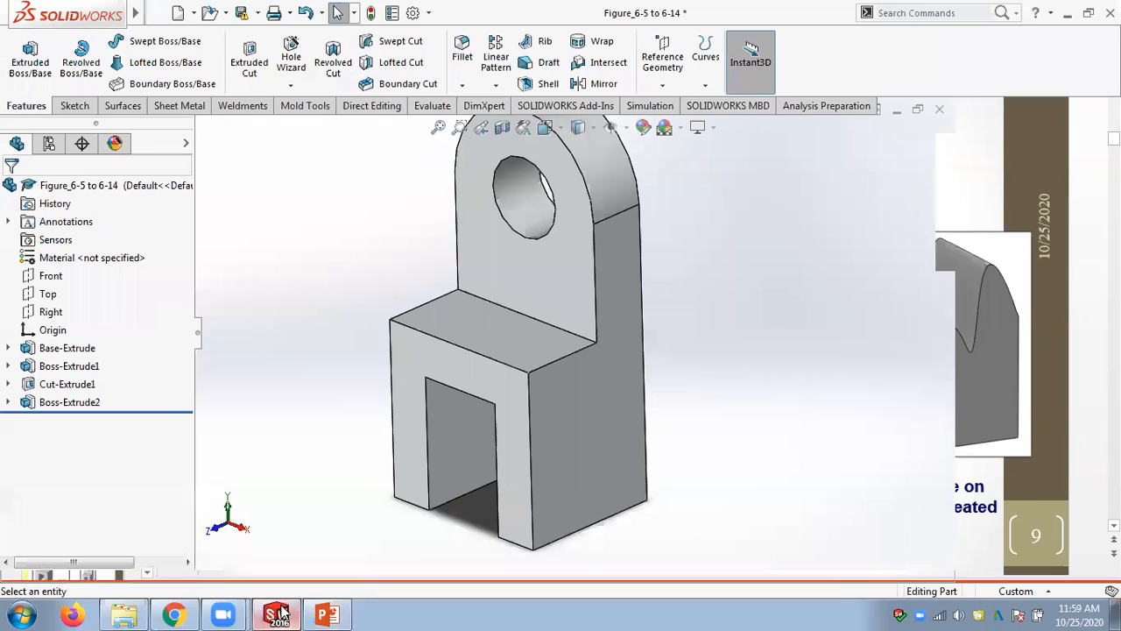
{"action": "scroll", "coordinate": [834, 308], "scroll_direction": "up", "scroll_amount": 3}
{"action": "scroll", "coordinate": [767, 210], "scroll_direction": "down", "scroll_amount": 2}
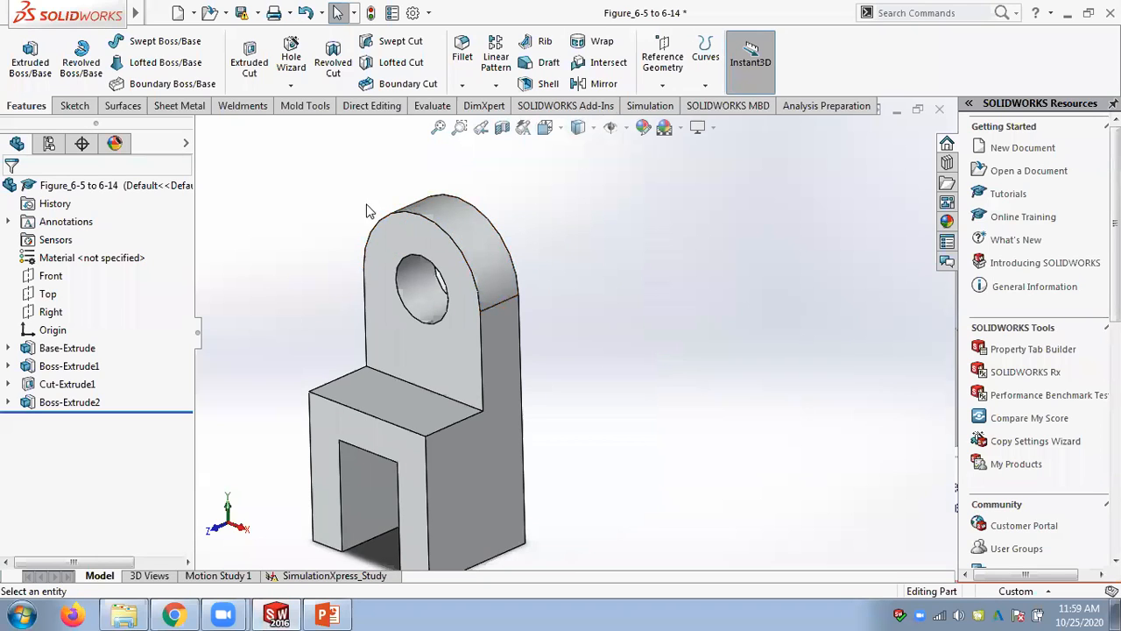
{"action": "scroll", "coordinate": [513, 263], "scroll_direction": "up", "scroll_amount": 2}
{"action": "left_click", "coordinate": [501, 265]}
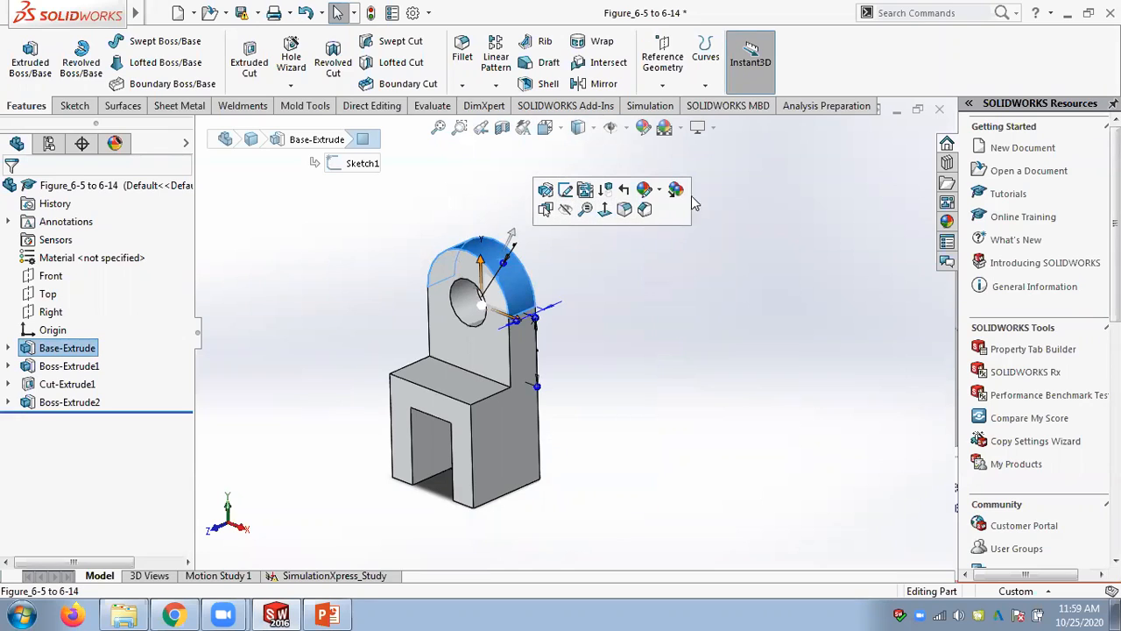
{"action": "left_click", "coordinate": [600, 295]}
{"action": "left_click", "coordinate": [528, 349]}
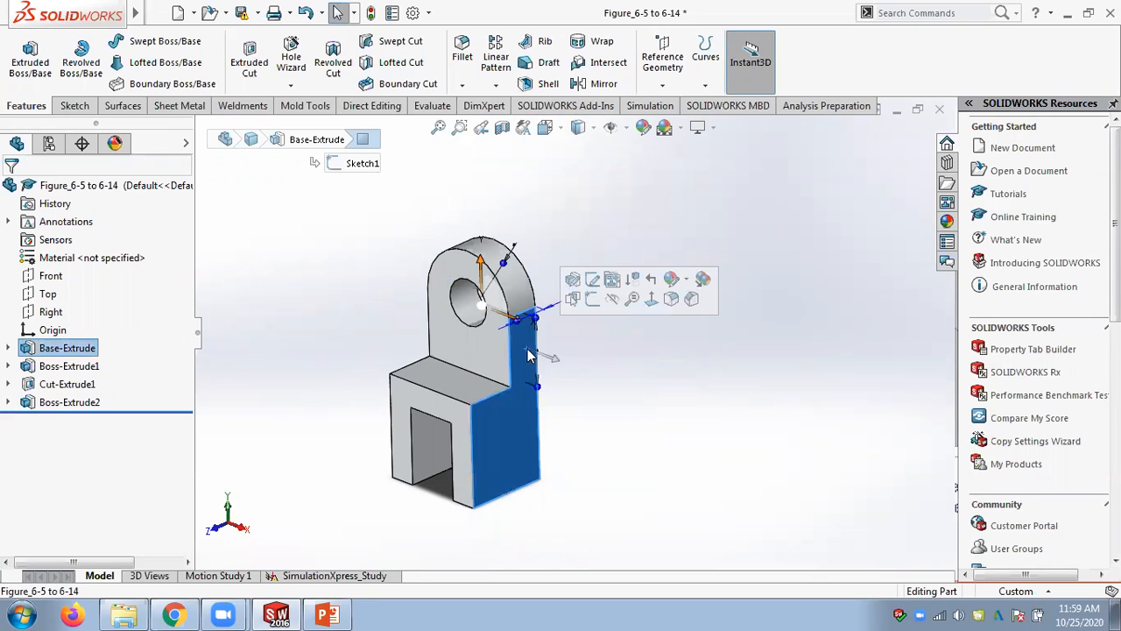
{"action": "left_click", "coordinate": [545, 231]}
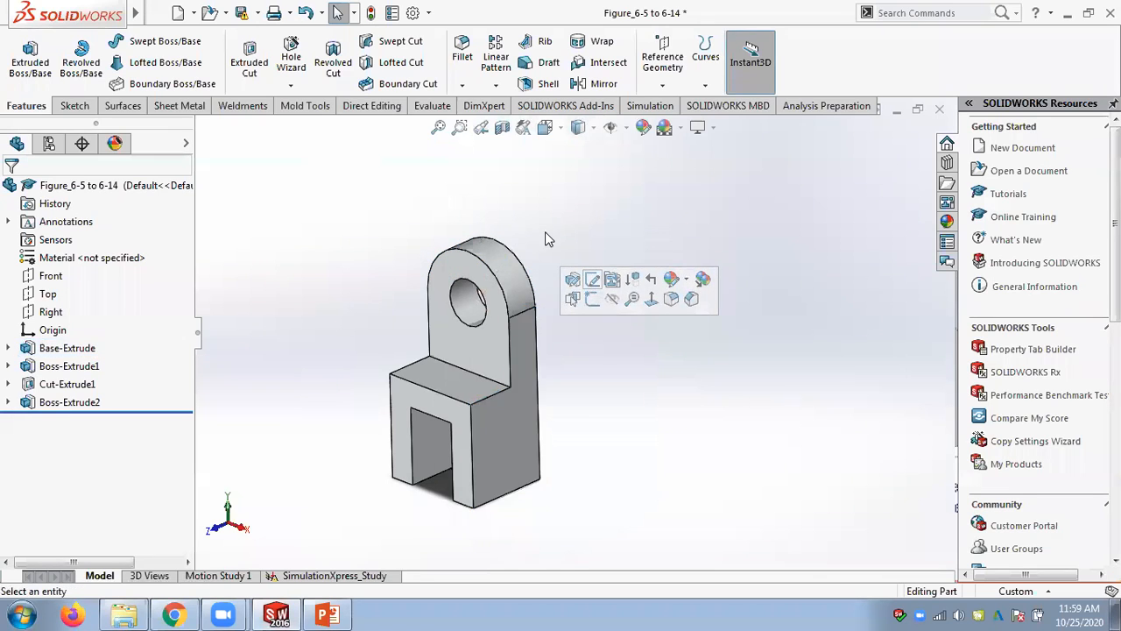
{"action": "scroll", "coordinate": [474, 268], "scroll_direction": "down", "scroll_amount": 2}
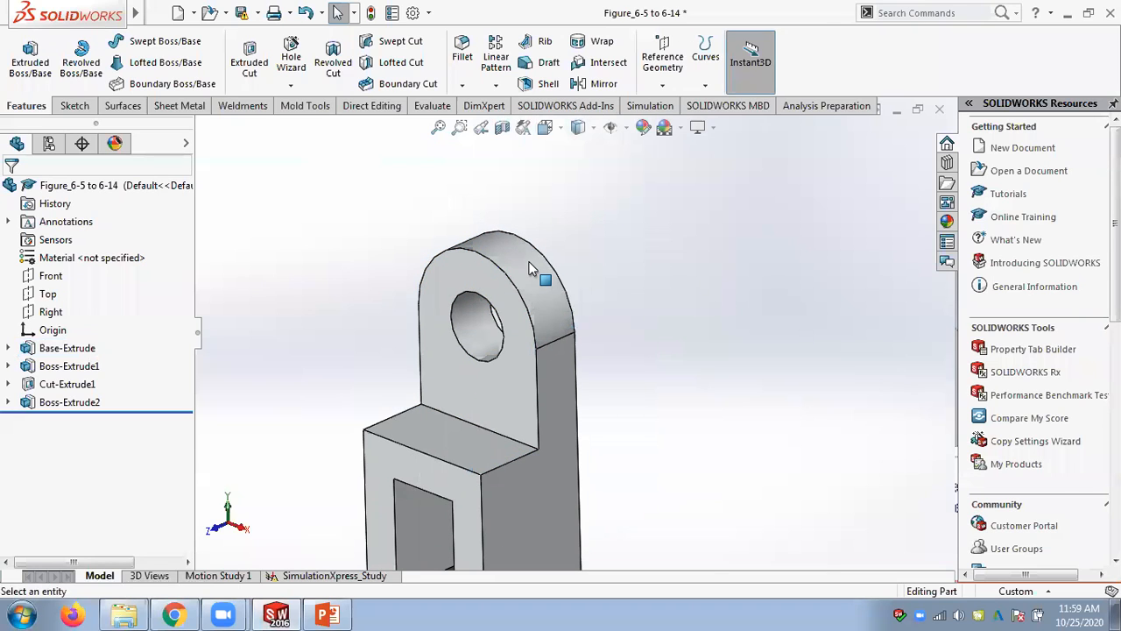
{"action": "left_click", "coordinate": [533, 263]}
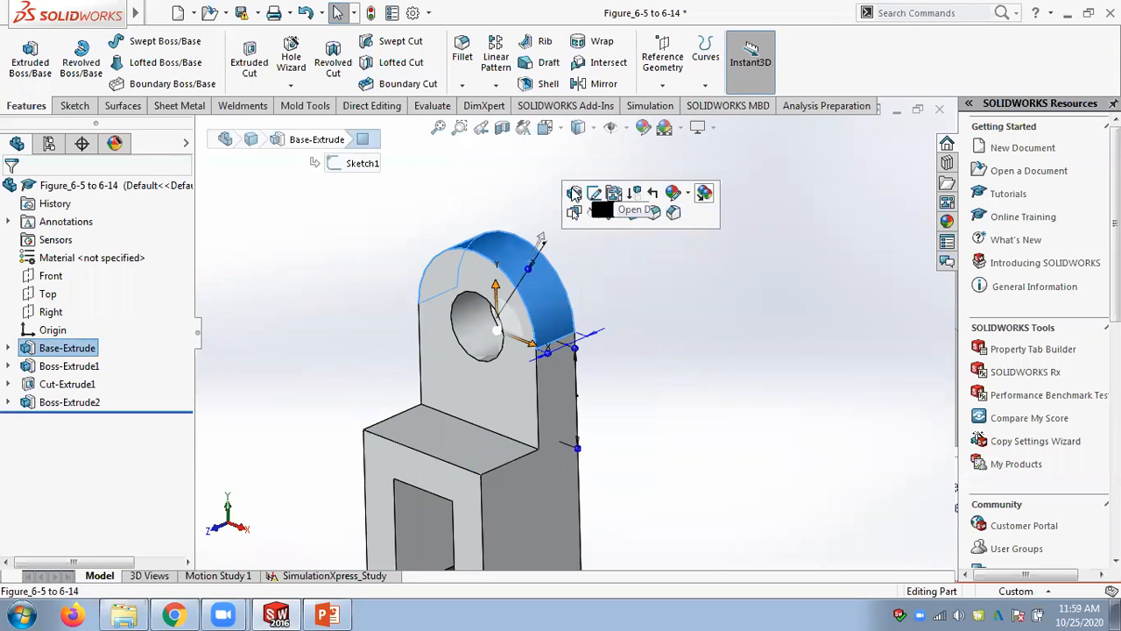
{"action": "left_click", "coordinate": [578, 280]}
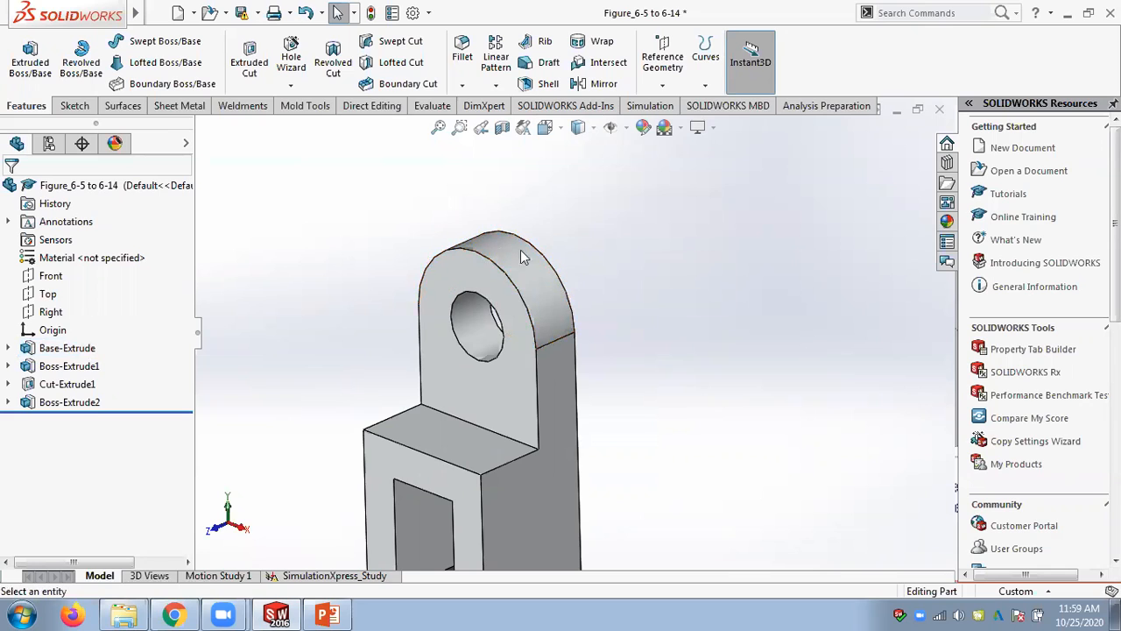
{"action": "scroll", "coordinate": [415, 246], "scroll_direction": "down", "scroll_amount": 2}
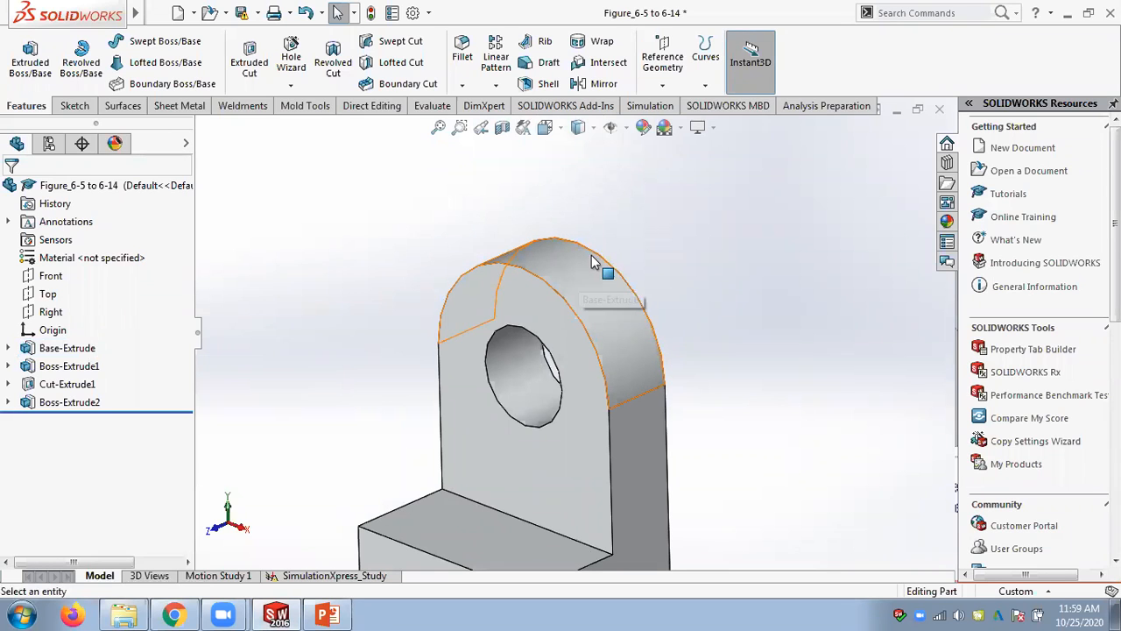
Create a reference plane tangent to the upright's rounded top face and coincident with the midpoint of its front arc edge
{"action": "left_click", "coordinate": [663, 85]}
{"action": "left_click", "coordinate": [673, 105]}
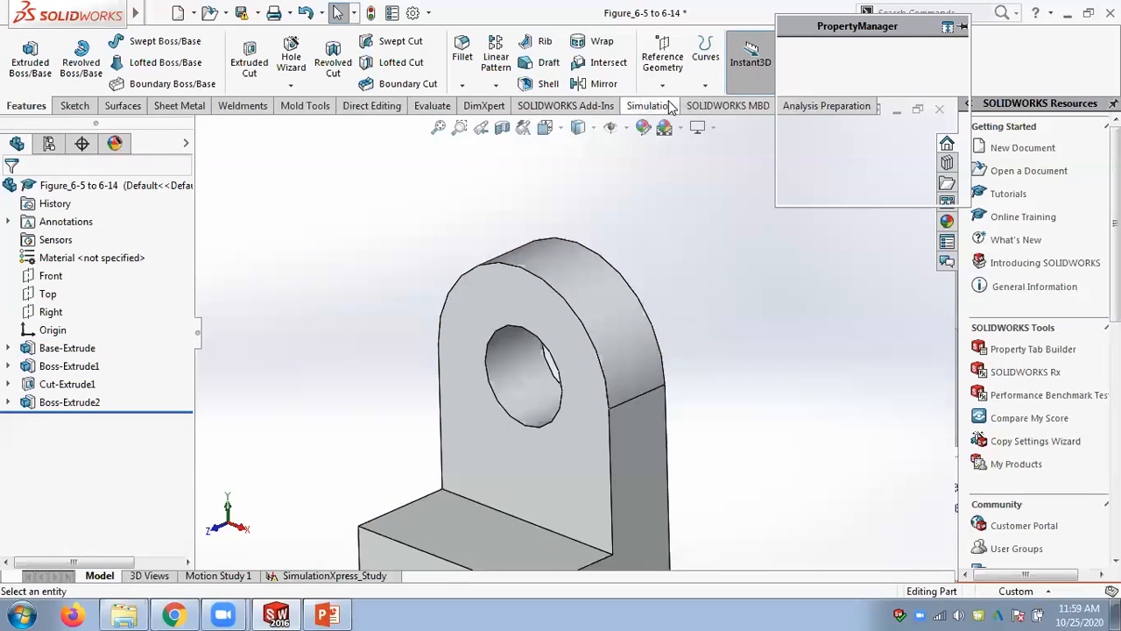
{"action": "left_click", "coordinate": [570, 263]}
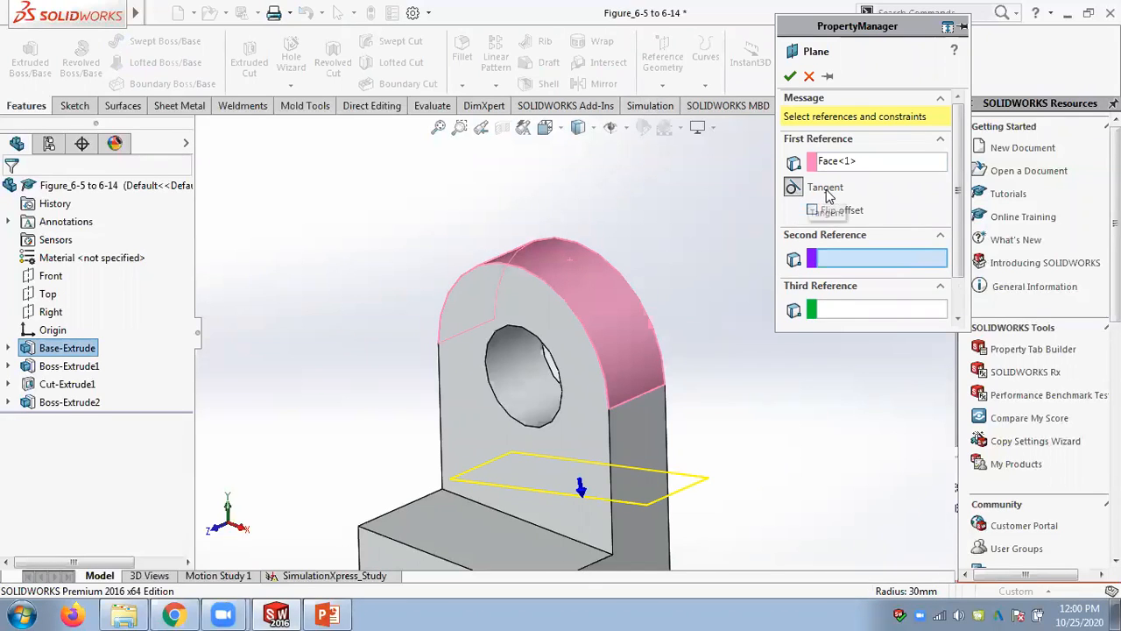
{"action": "left_click", "coordinate": [794, 190]}
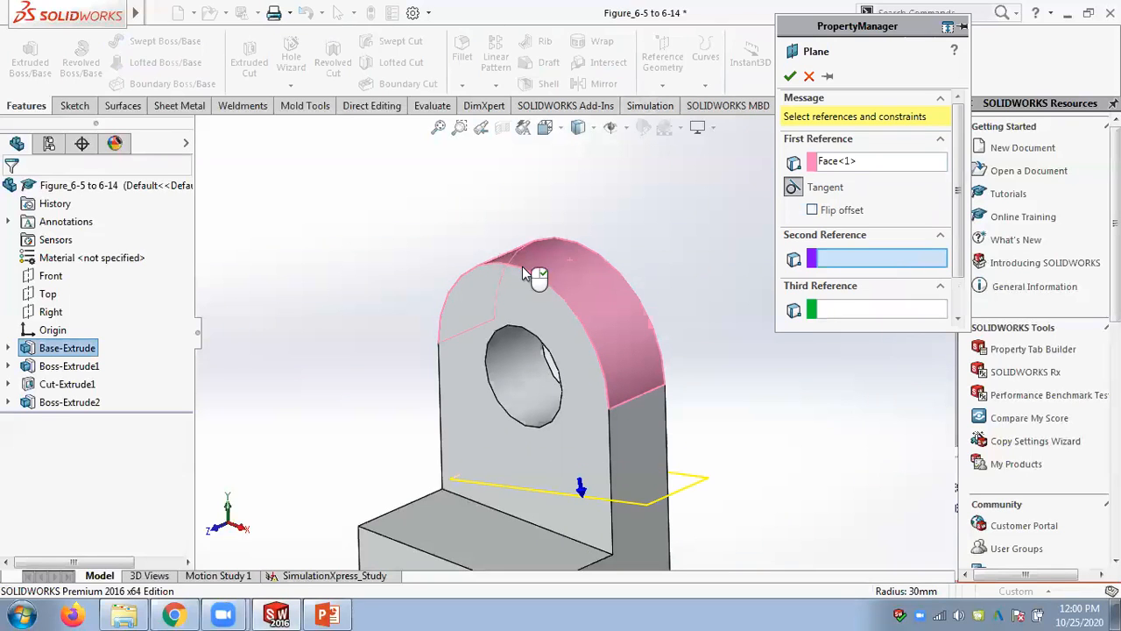
{"action": "left_click", "coordinate": [521, 268]}
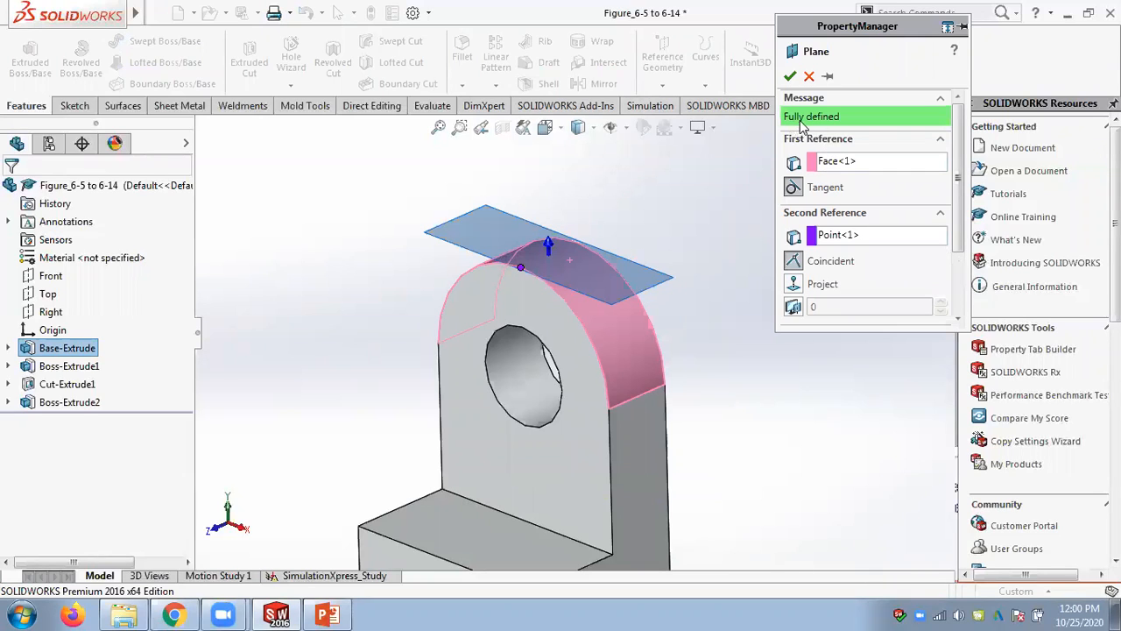
{"action": "left_click", "coordinate": [839, 162]}
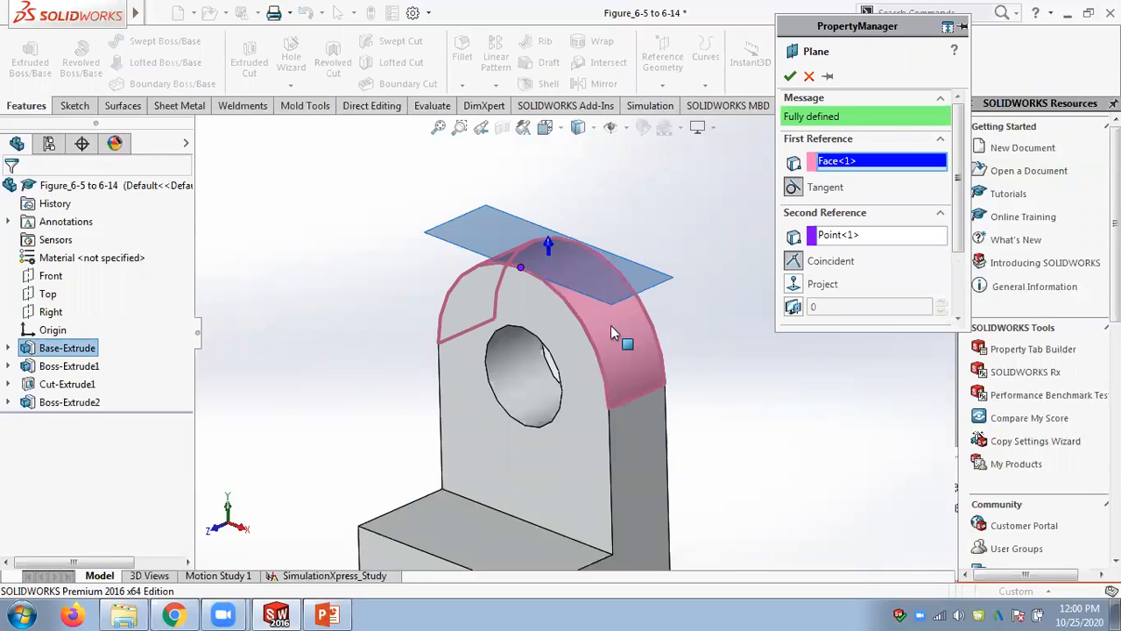
{"action": "left_click", "coordinate": [865, 239]}
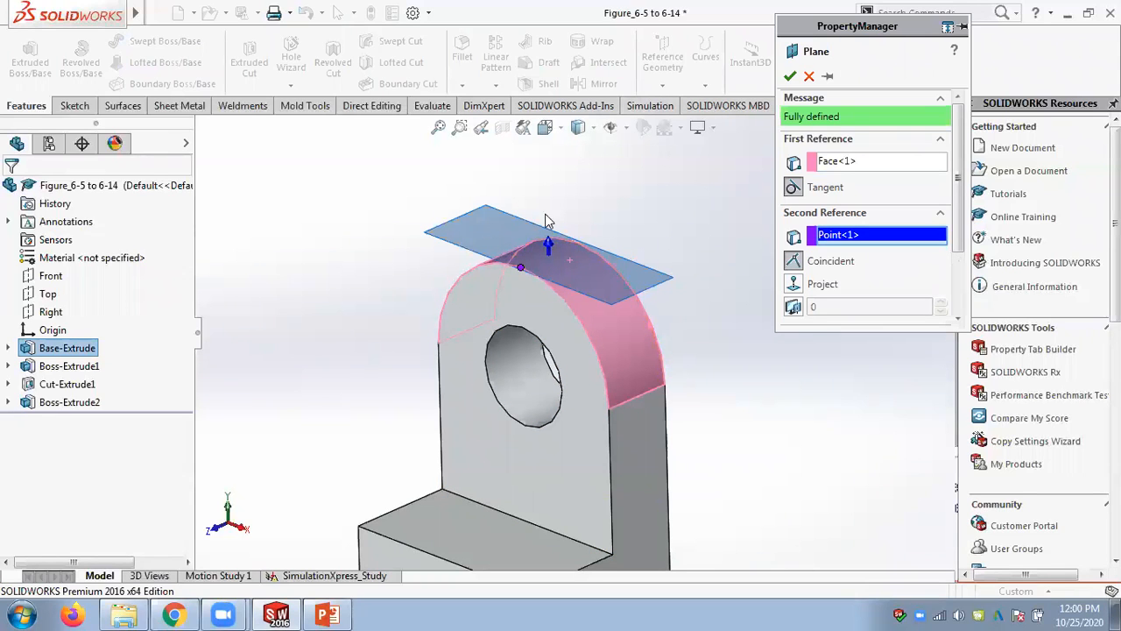
{"action": "left_click", "coordinate": [789, 77]}
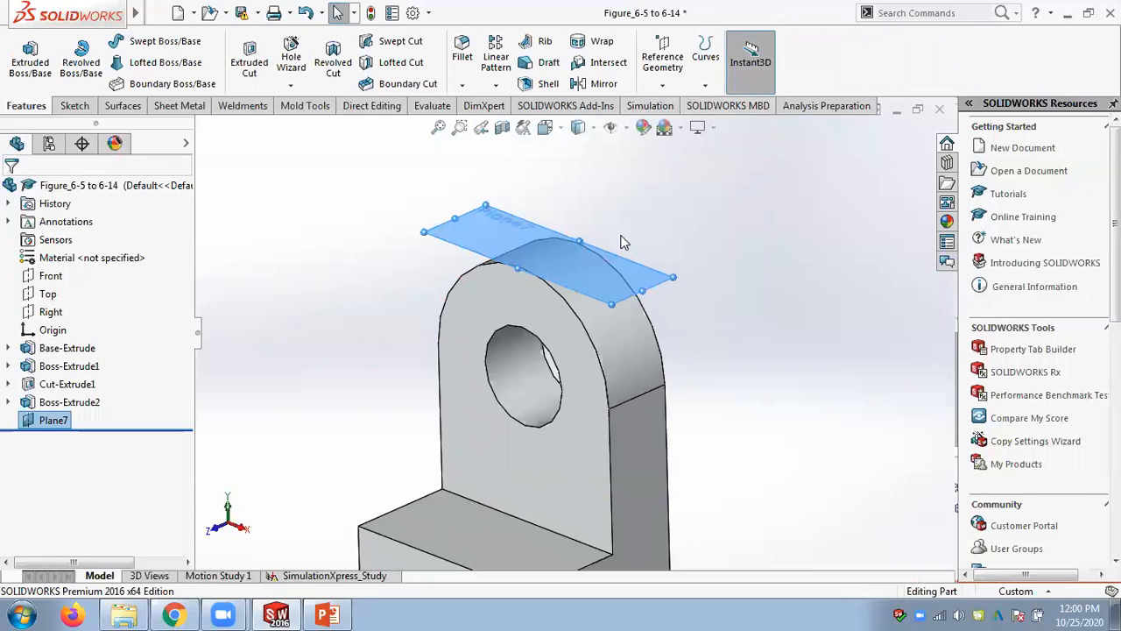
Enlarge the tangent plane's displayed boundary on several sides so it extends well beyond the upright's rounded top
{"action": "left_click_drag", "start_coordinate": [669, 275], "coordinate": [746, 272]}
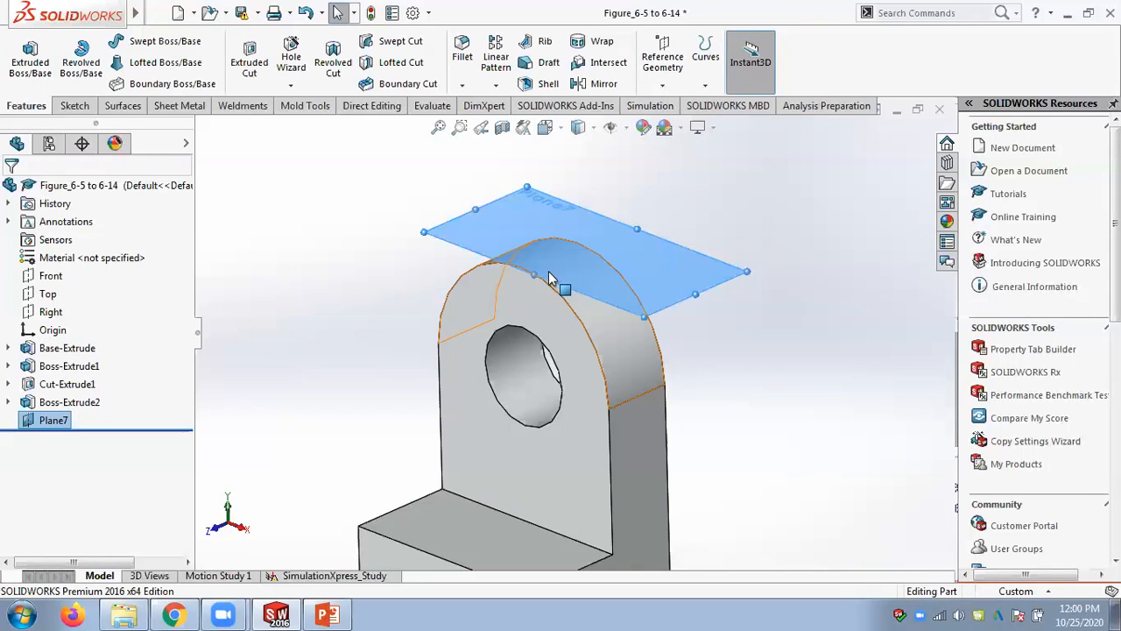
{"action": "left_click_drag", "start_coordinate": [459, 315], "coordinate": [445, 322]}
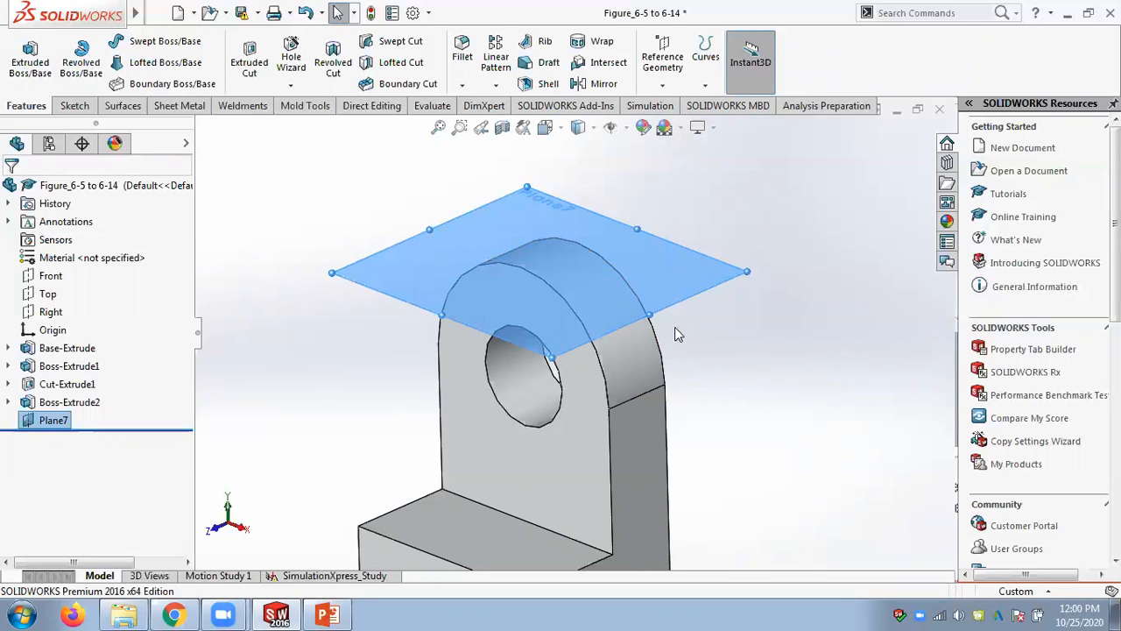
{"action": "left_click_drag", "start_coordinate": [652, 317], "coordinate": [701, 335]}
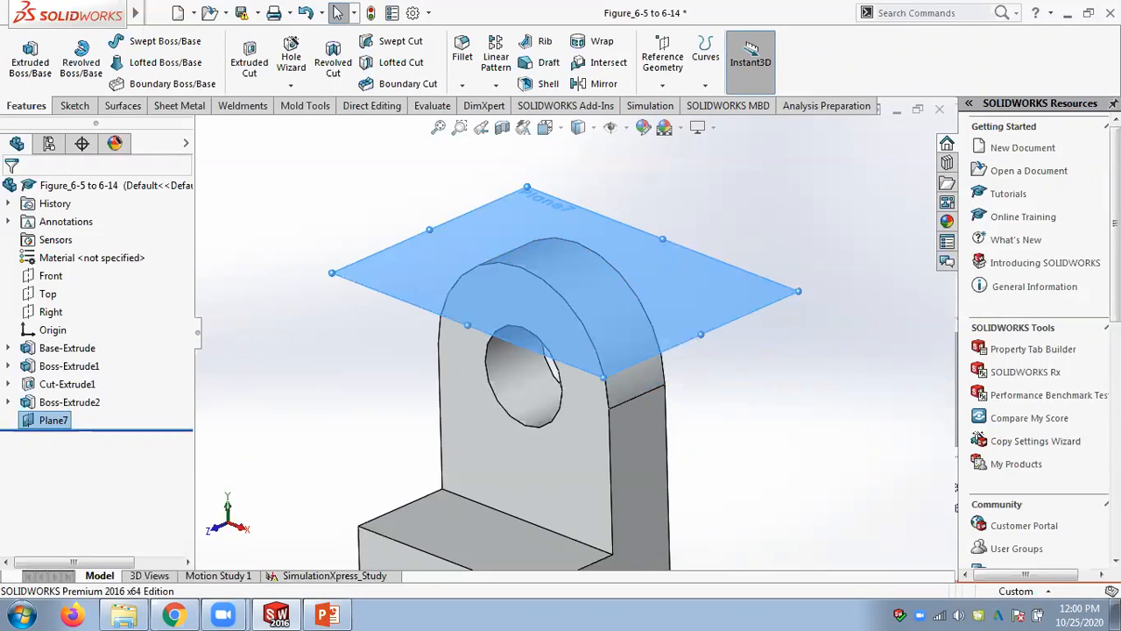
Sketch a circle of about 8 mm radius on the tangent plane, centred 10 mm from the origin over the rounded top face
{"action": "mouse_move", "coordinate": [727, 216]}
{"action": "middle_mouse_down"}
{"action": "mouse_move", "coordinate": [734, 229]}
{"action": "mouse_move", "coordinate": [744, 220]}
{"action": "middle_mouse_up"}
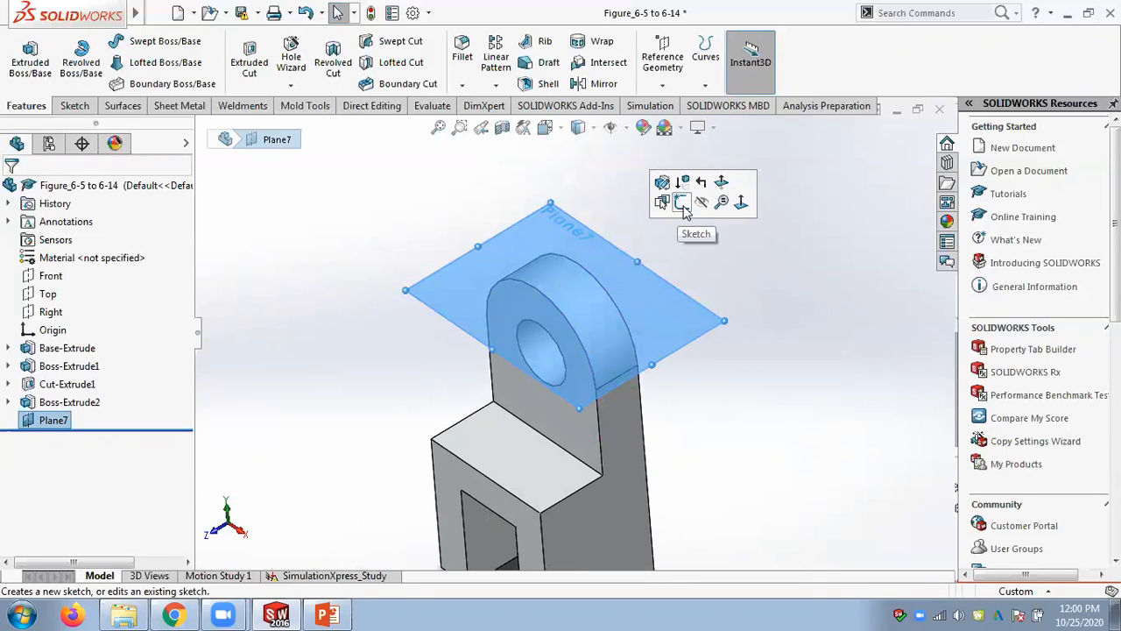
{"action": "left_click", "coordinate": [685, 208]}
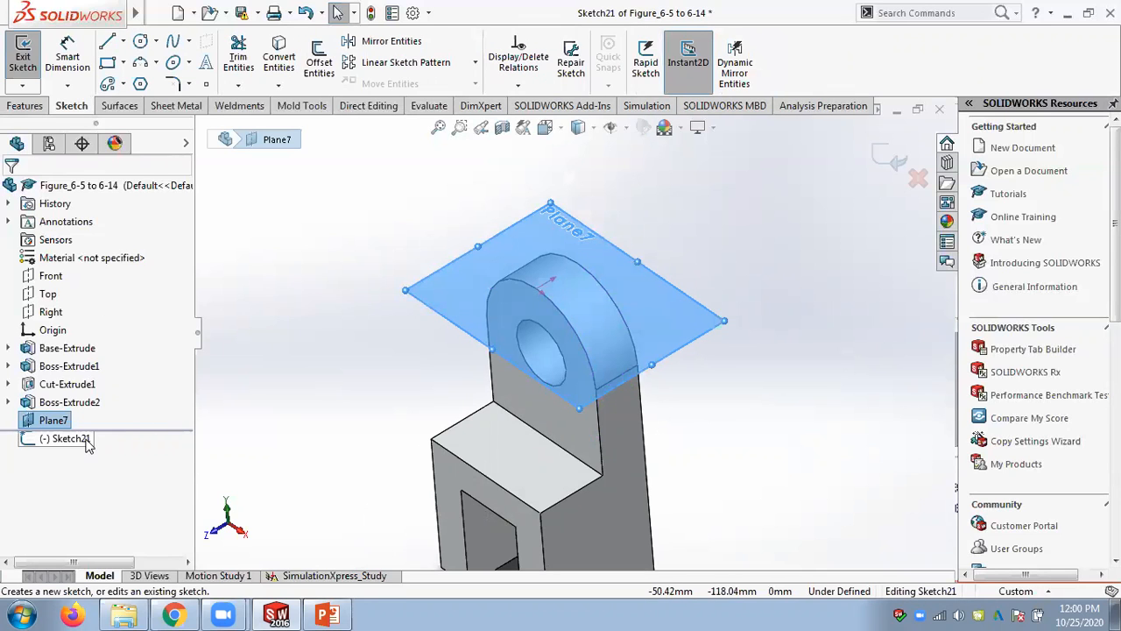
{"action": "left_click", "coordinate": [68, 438]}
{"action": "left_click", "coordinate": [117, 420]}
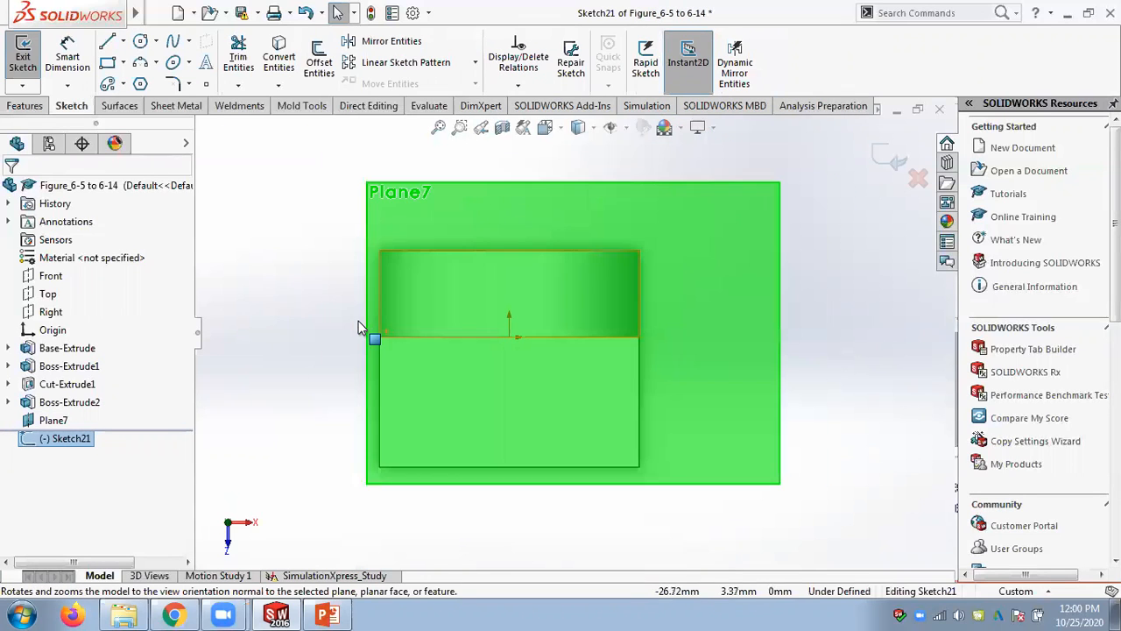
{"action": "left_click", "coordinate": [156, 41]}
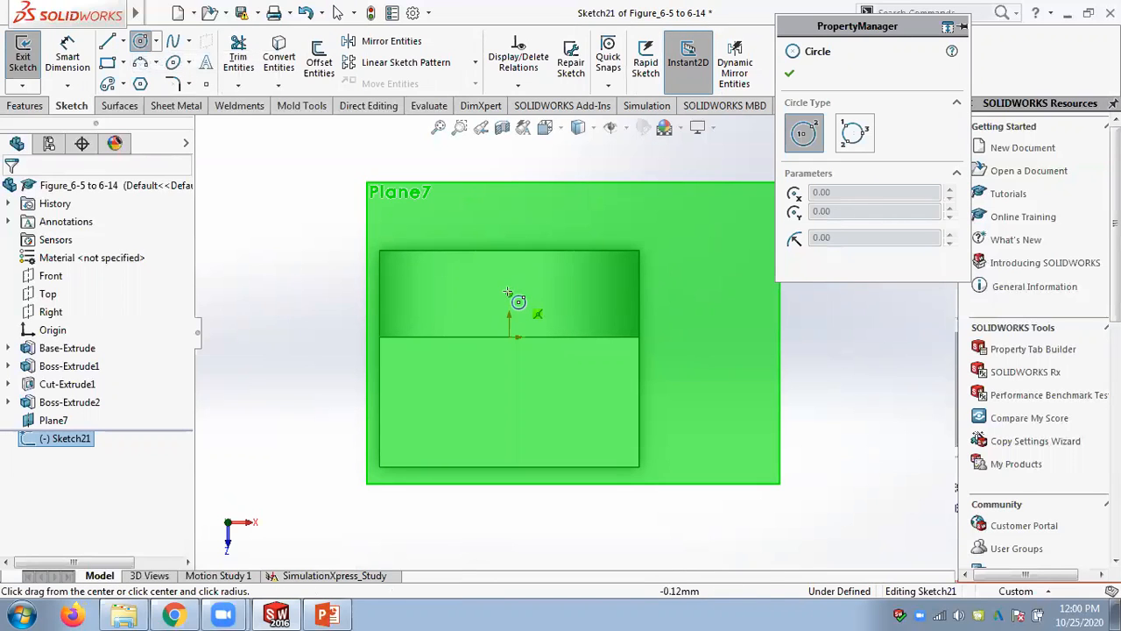
{"action": "left_click", "coordinate": [509, 293]}
{"action": "left_click", "coordinate": [547, 326]}
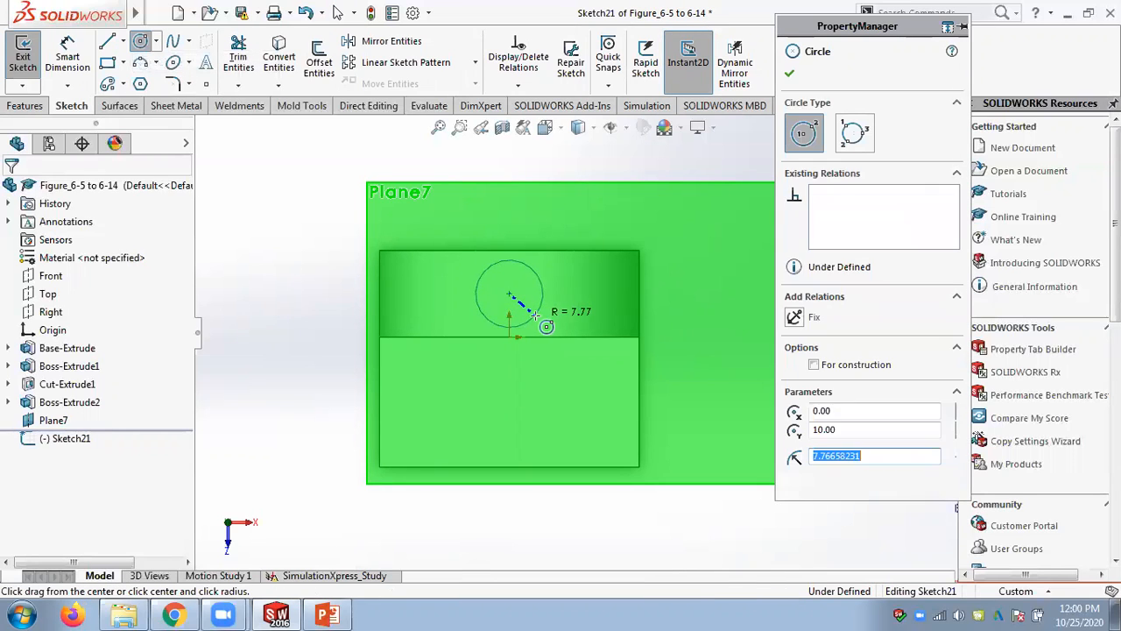
{"action": "left_click", "coordinate": [790, 76]}
Extrude the circle 40 mm Blind away from the upright, with merge result enabled
{"action": "middle_click_drag", "start_coordinate": [655, 327], "coordinate": [630, 159]}
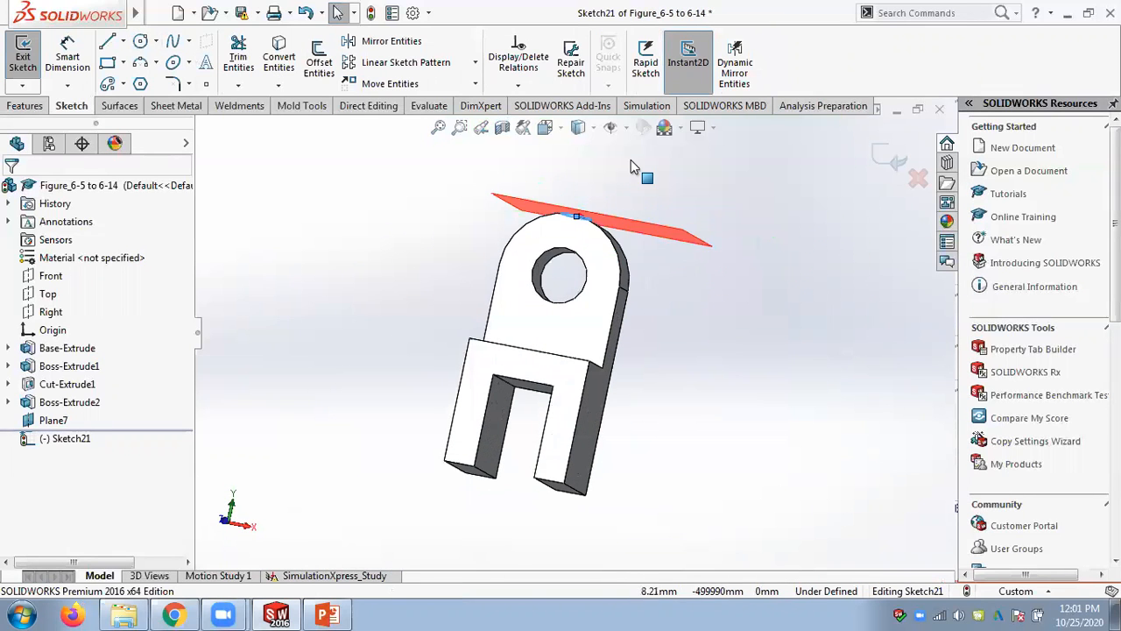
{"action": "right_click", "coordinate": [631, 160]}
{"action": "left_click", "coordinate": [582, 175]}
{"action": "scroll", "coordinate": [581, 194], "scroll_direction": "down", "scroll_amount": 5}
{"action": "middle_click_drag", "start_coordinate": [583, 217], "coordinate": [409, 233]}
{"action": "scroll", "coordinate": [440, 244], "scroll_direction": "down", "scroll_amount": 2}
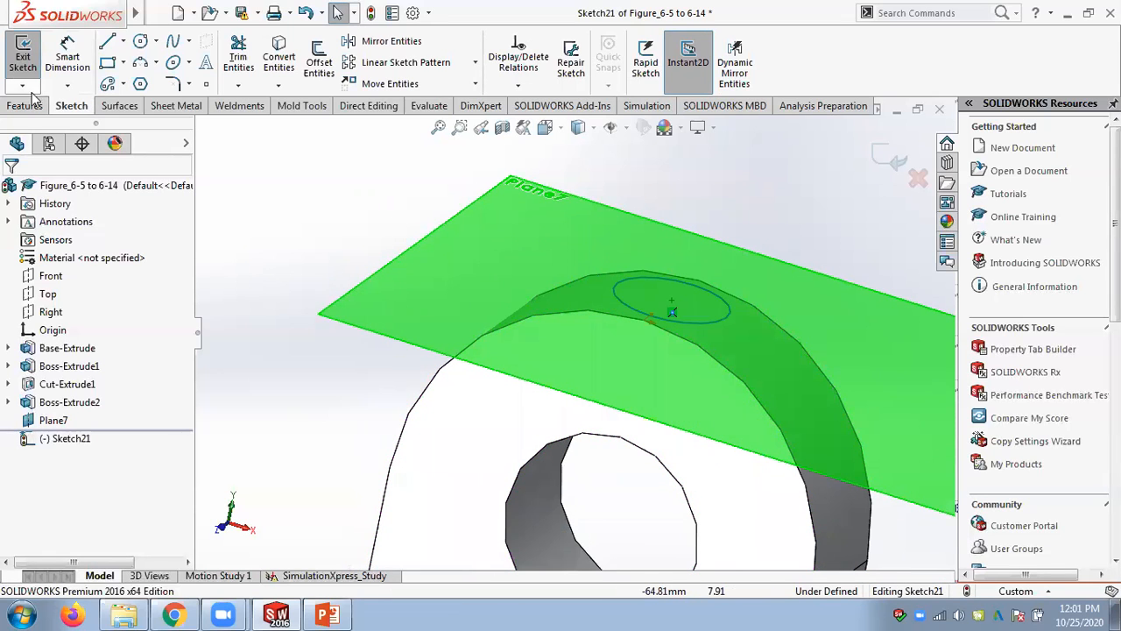
{"action": "left_click", "coordinate": [26, 105]}
{"action": "left_click", "coordinate": [35, 65]}
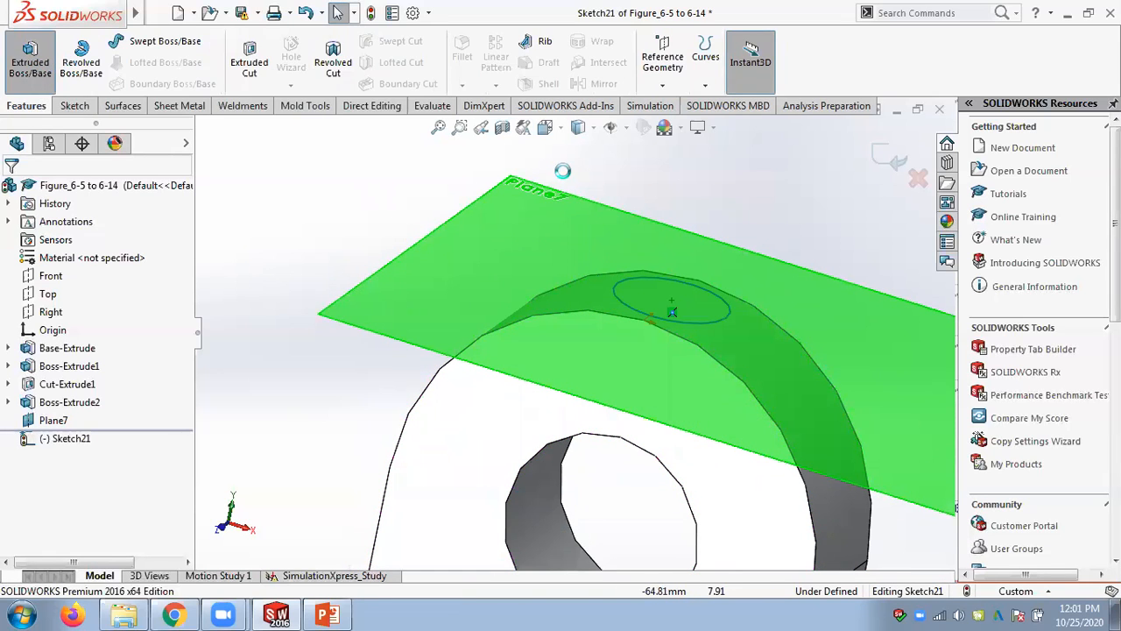
{"action": "middle_click_drag", "start_coordinate": [670, 279], "coordinate": [695, 230]}
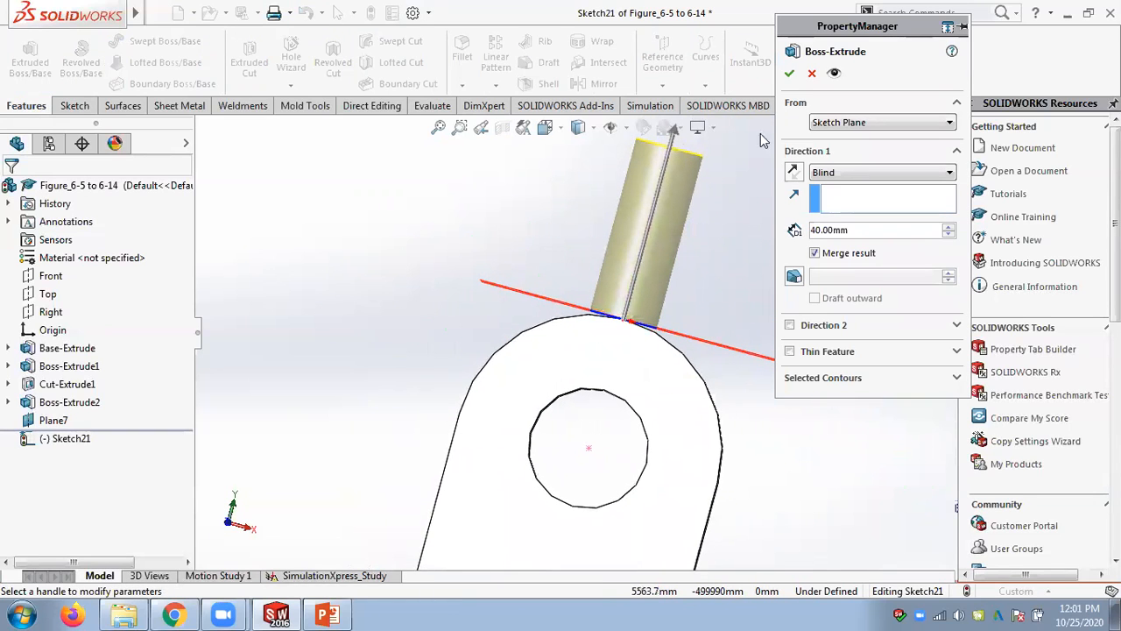
{"action": "left_click", "coordinate": [789, 73]}
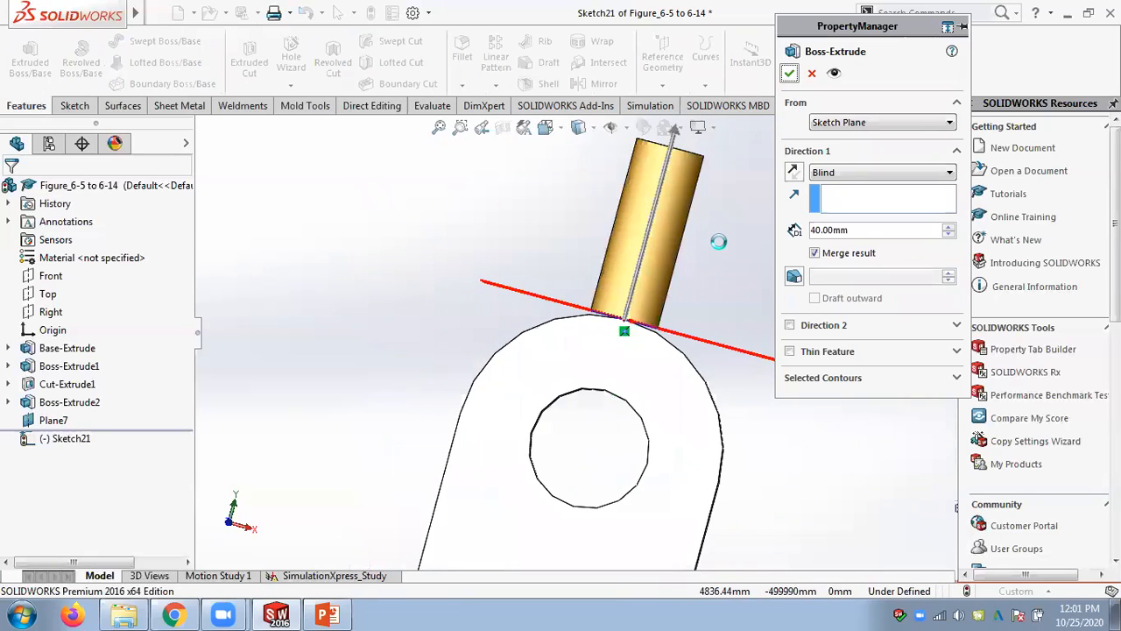
Examine how the extruded cylinder's base and the tangent plane meet the upright's rounded top face
{"action": "scroll", "coordinate": [637, 342], "scroll_direction": "down", "scroll_amount": 3}
{"action": "scroll", "coordinate": [636, 342], "scroll_direction": "down", "scroll_amount": 2}
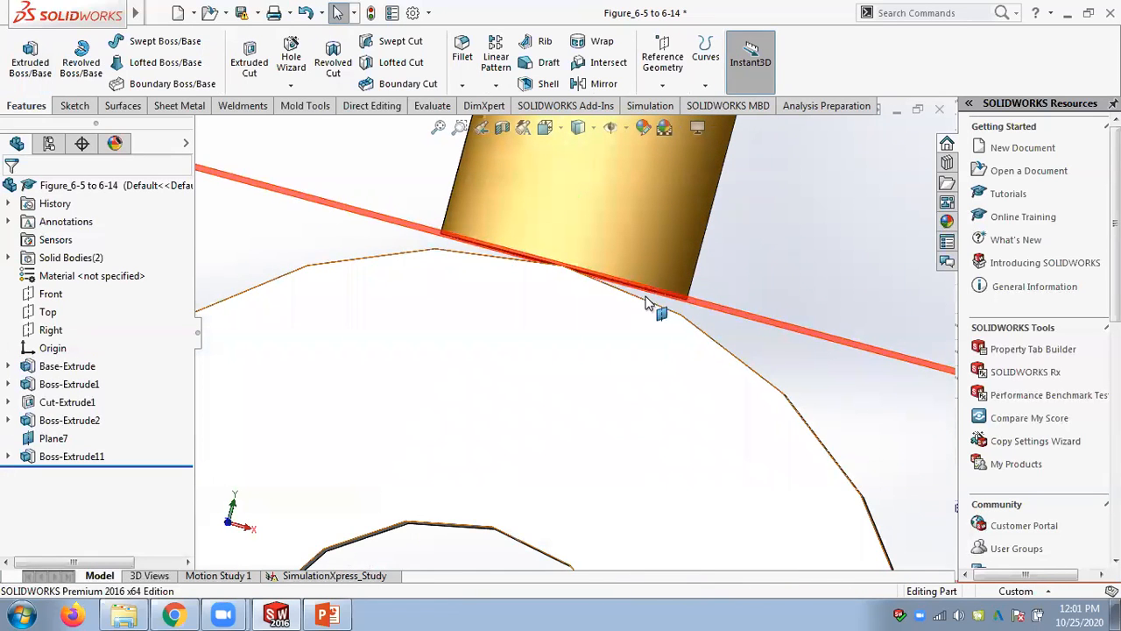
{"action": "scroll", "coordinate": [507, 340], "scroll_direction": "up", "scroll_amount": 2}
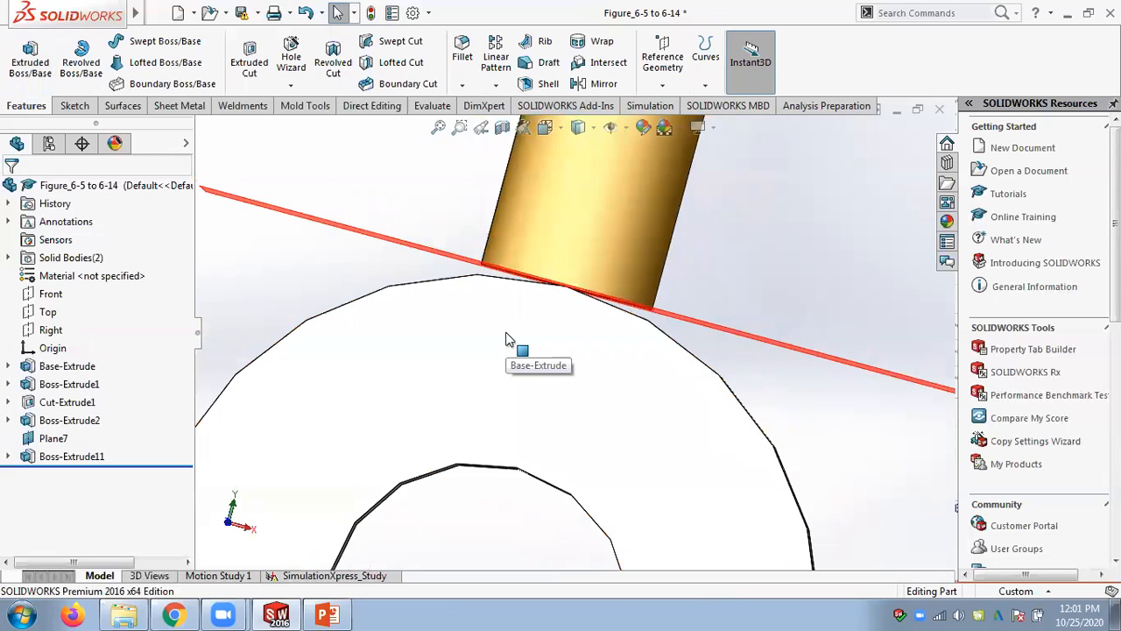
{"action": "scroll", "coordinate": [505, 333], "scroll_direction": "up", "scroll_amount": 1}
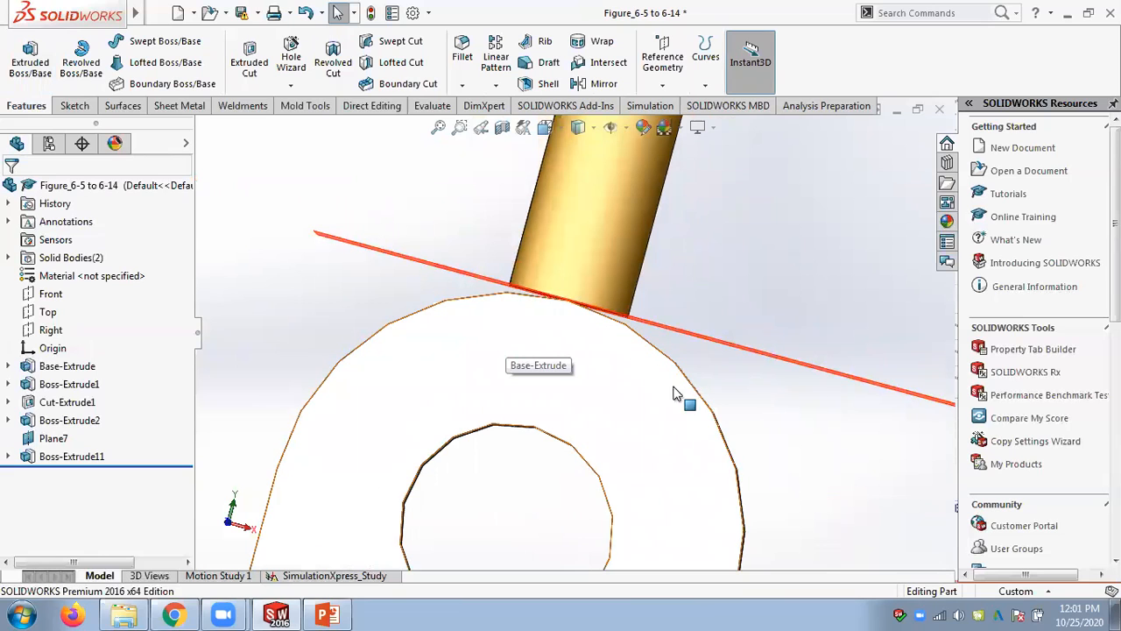
{"action": "middle_click_drag", "start_coordinate": [304, 338], "coordinate": [304, 337]}
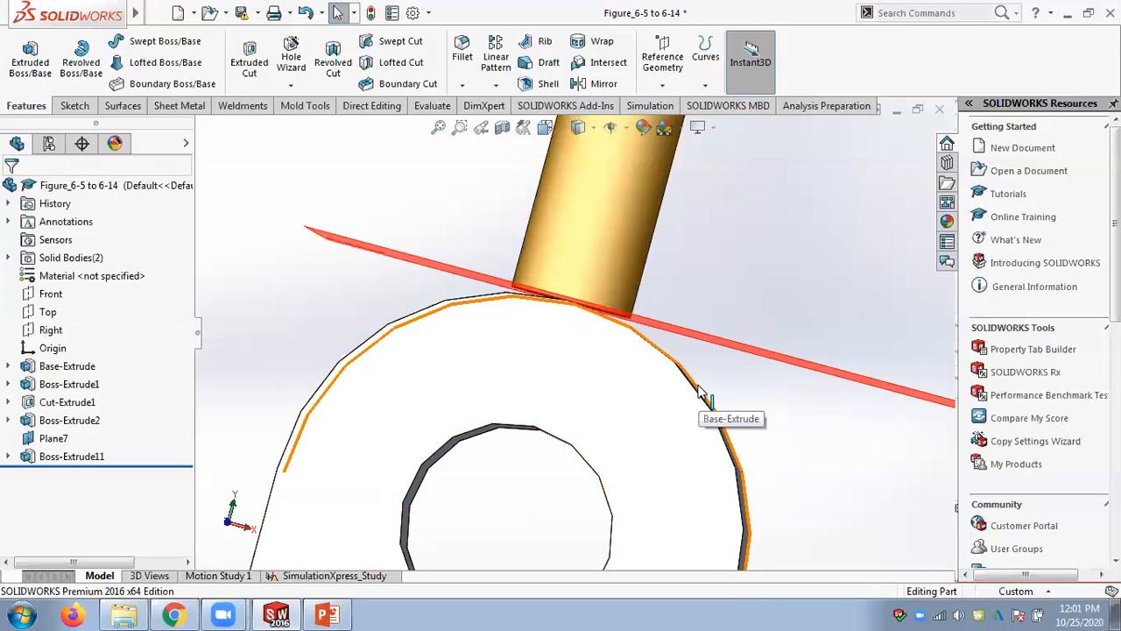
{"action": "scroll", "coordinate": [320, 358], "scroll_direction": "down", "scroll_amount": 3}
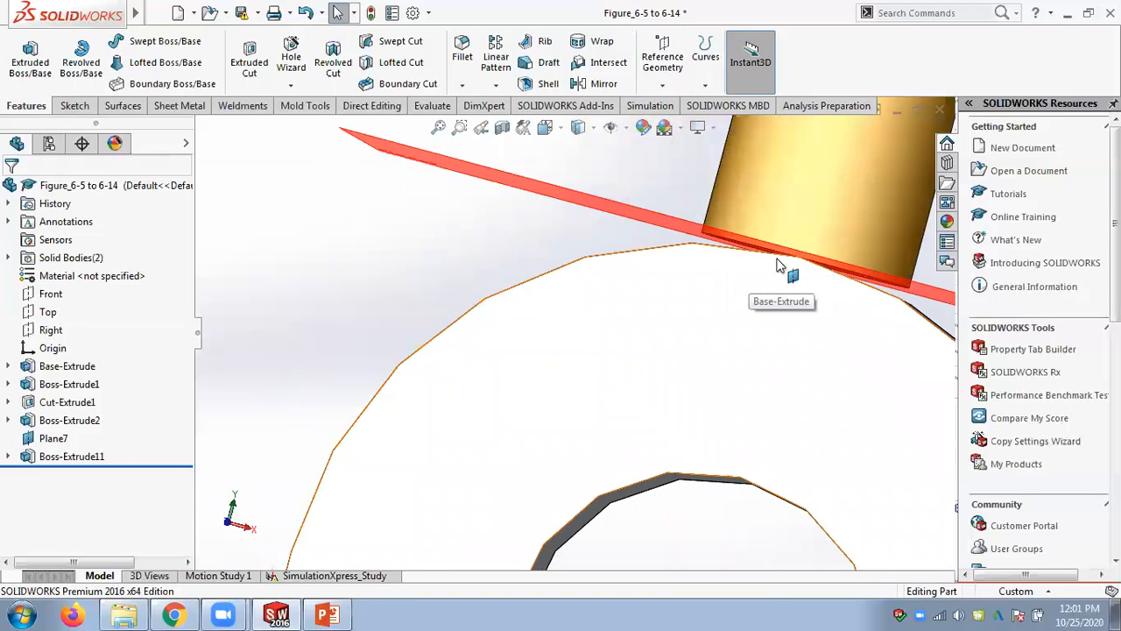
{"action": "middle_click_drag", "start_coordinate": [574, 321], "coordinate": [573, 430]}
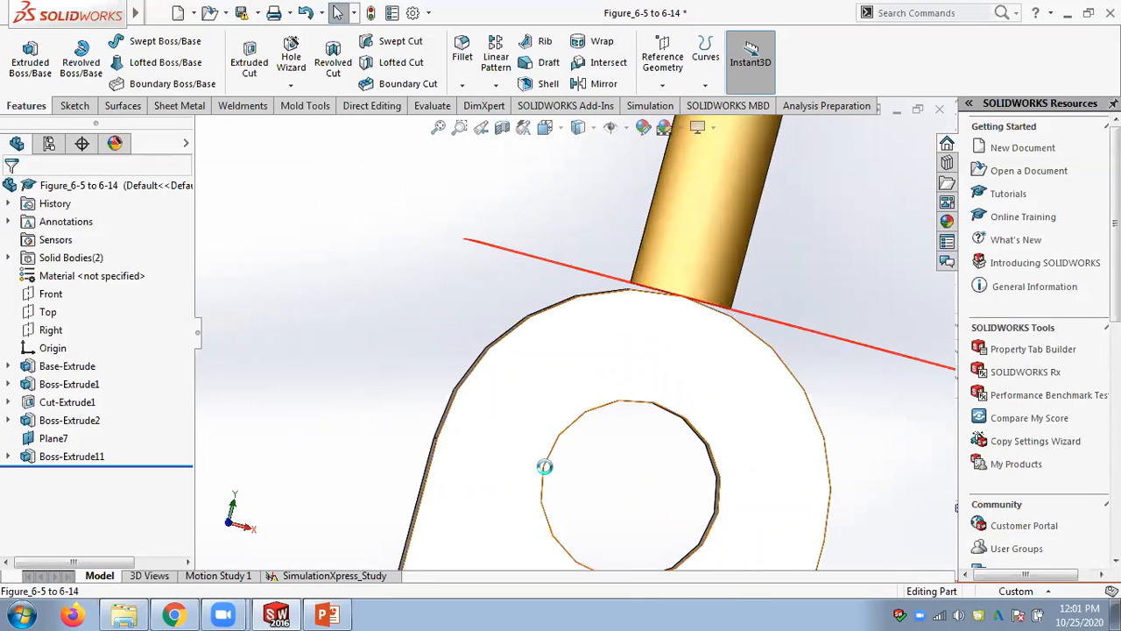
Search the system options for "smooth"
{"action": "scroll", "coordinate": [460, 319], "scroll_direction": "up", "scroll_amount": 1}
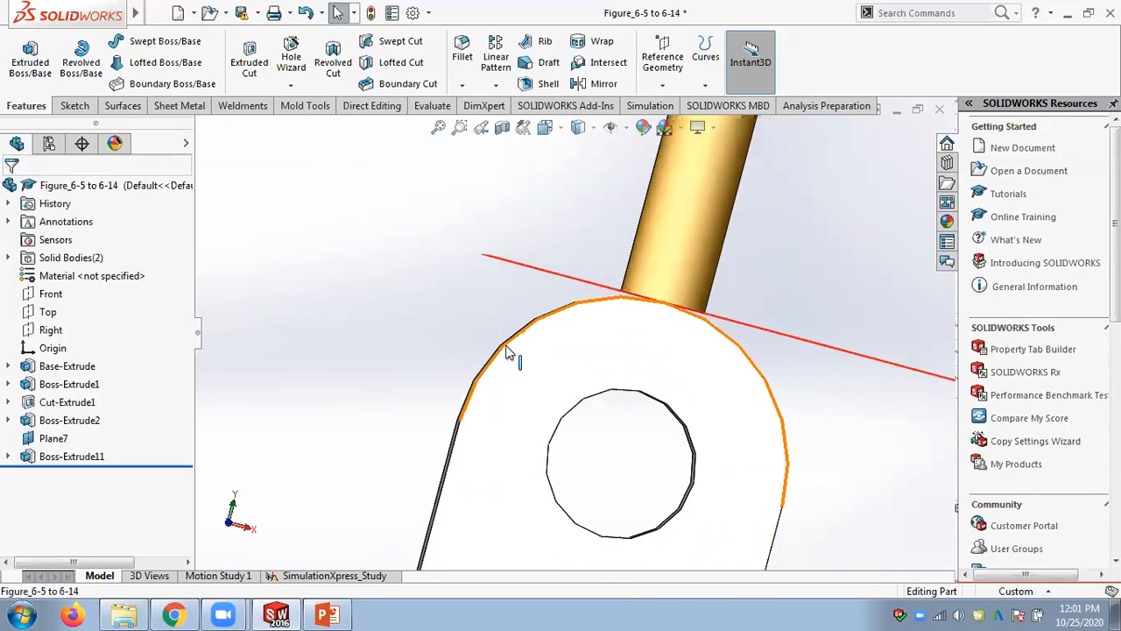
{"action": "scroll", "coordinate": [521, 339], "scroll_direction": "down", "scroll_amount": 1}
{"action": "scroll", "coordinate": [555, 376], "scroll_direction": "down", "scroll_amount": 1}
{"action": "middle_click_drag", "start_coordinate": [555, 375], "coordinate": [581, 378]}
{"action": "scroll", "coordinate": [686, 382], "scroll_direction": "down", "scroll_amount": 1}
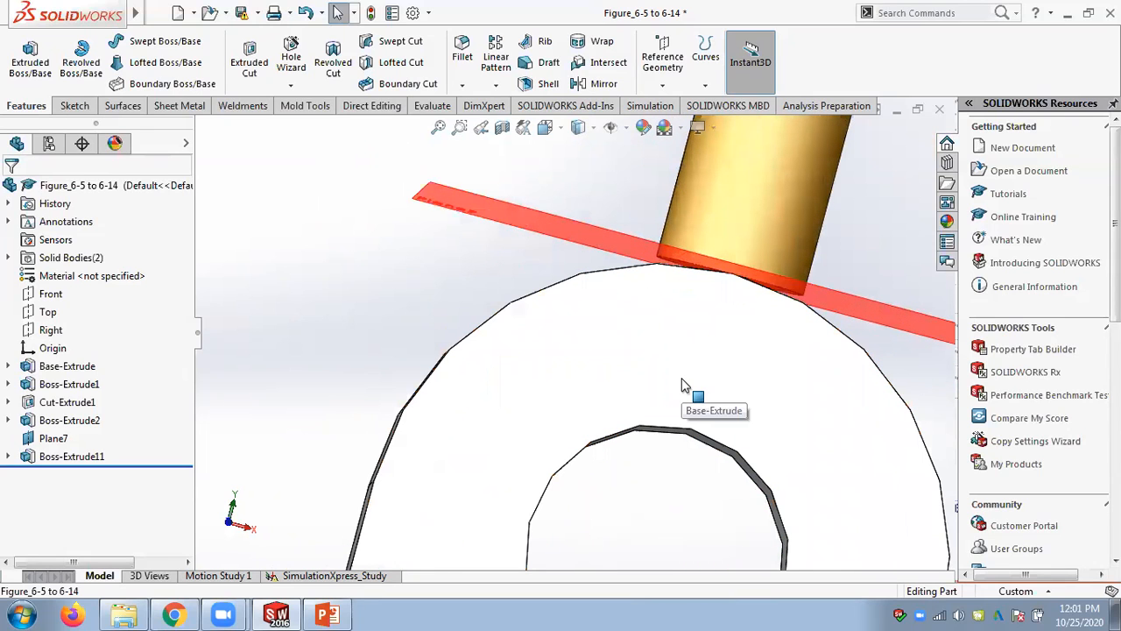
{"action": "scroll", "coordinate": [685, 385], "scroll_direction": "up", "scroll_amount": 3}
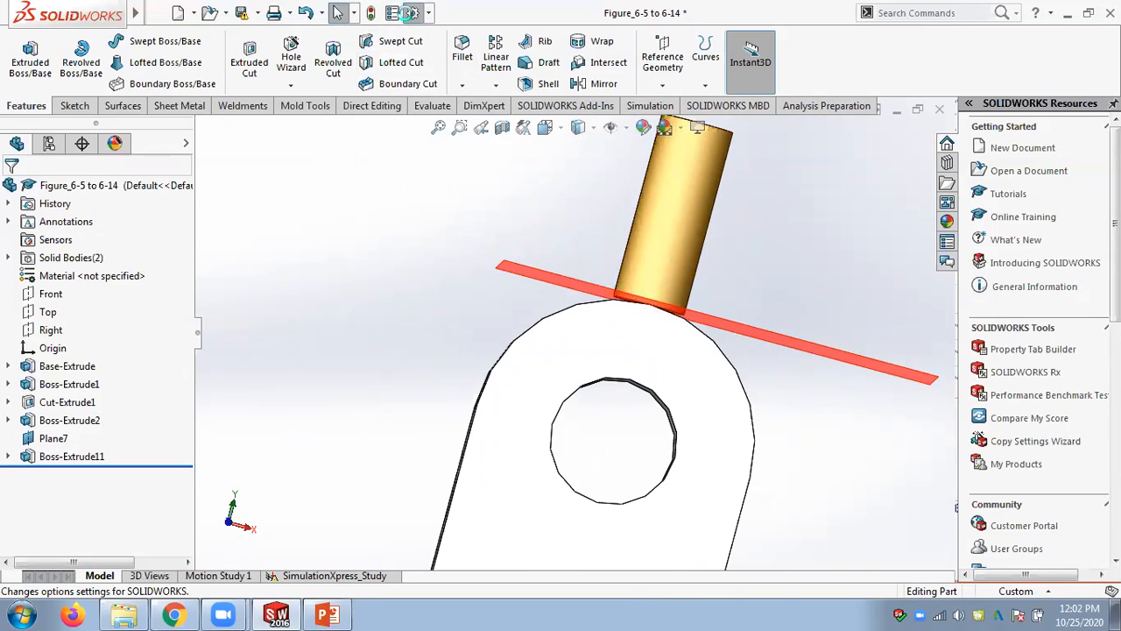
{"action": "left_click", "coordinate": [408, 13]}
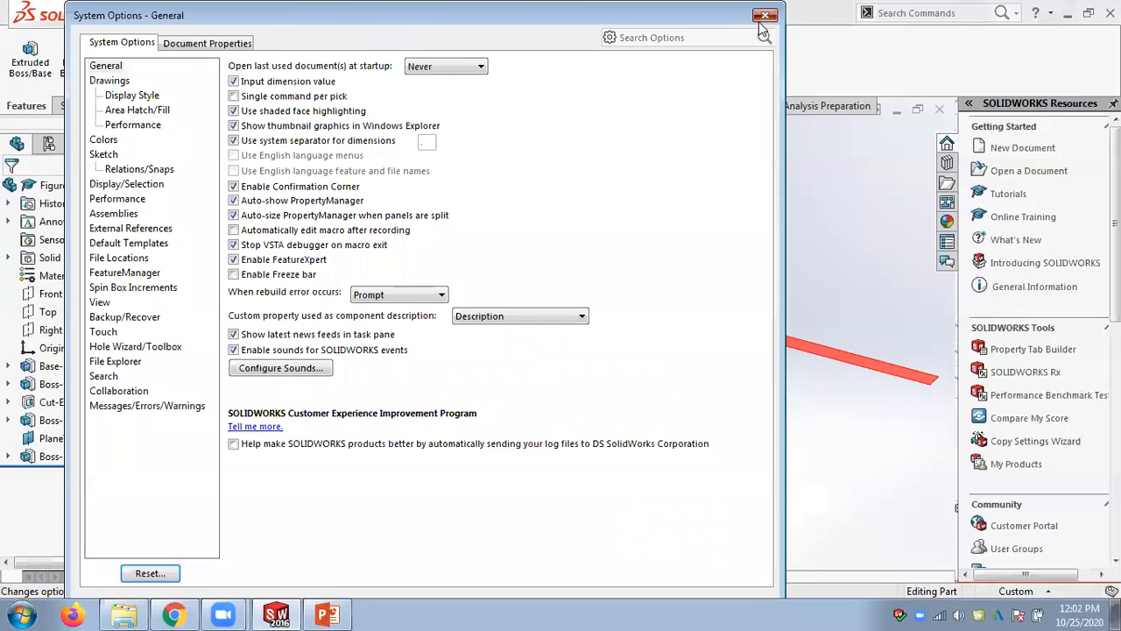
{"action": "left_click", "coordinate": [765, 15]}
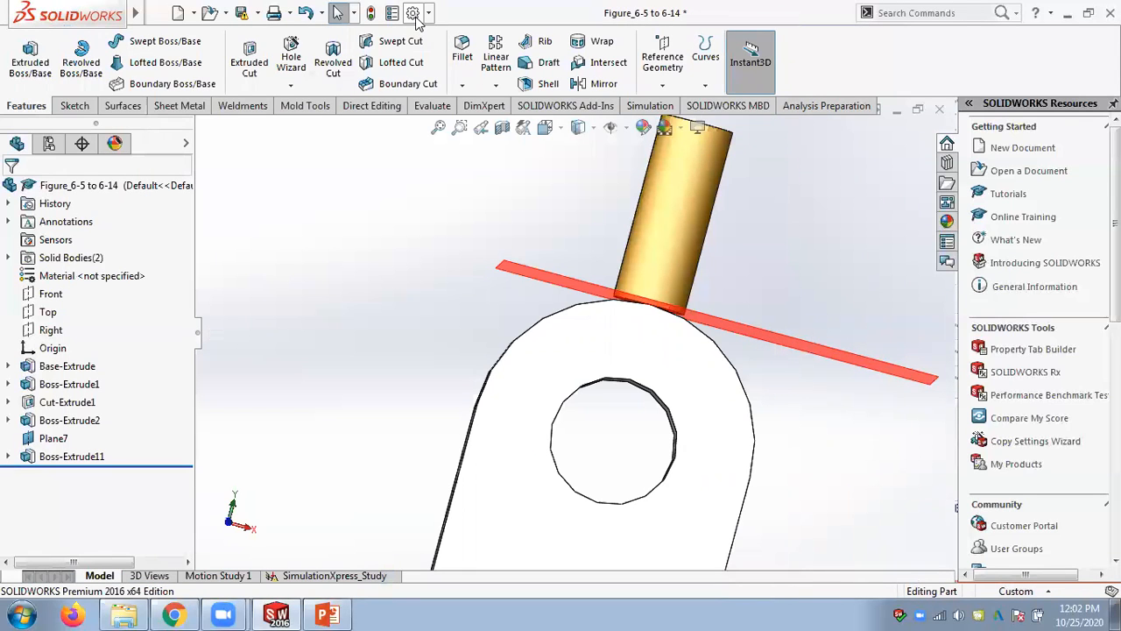
{"action": "left_click", "coordinate": [413, 13]}
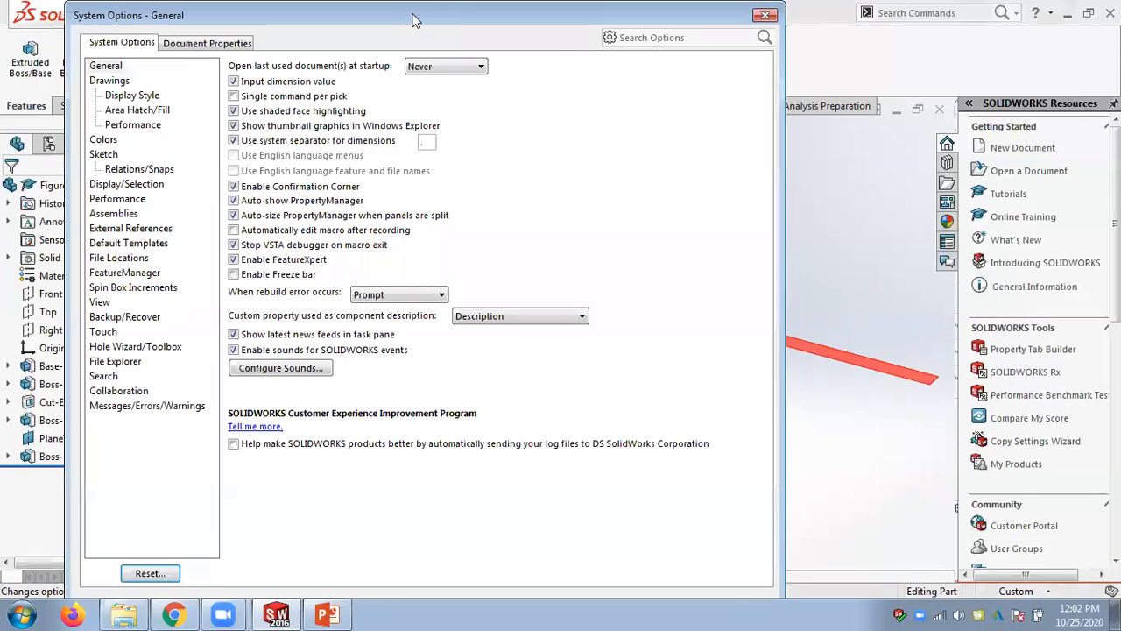
{"action": "left_click", "coordinate": [665, 38]}
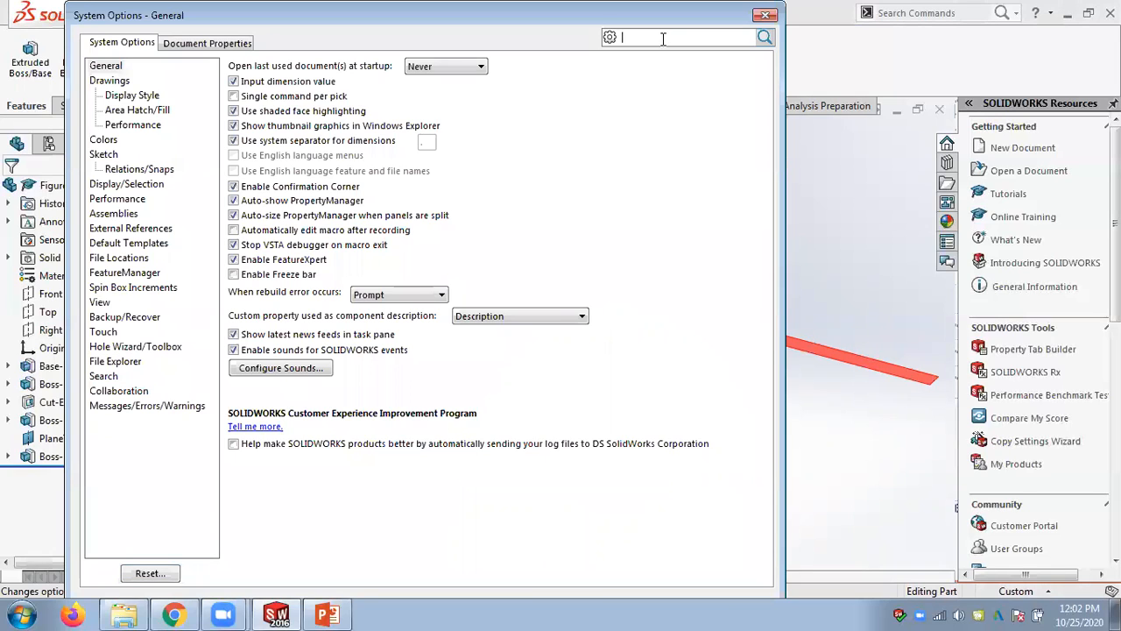
{"action": "type", "text": "smooth"}
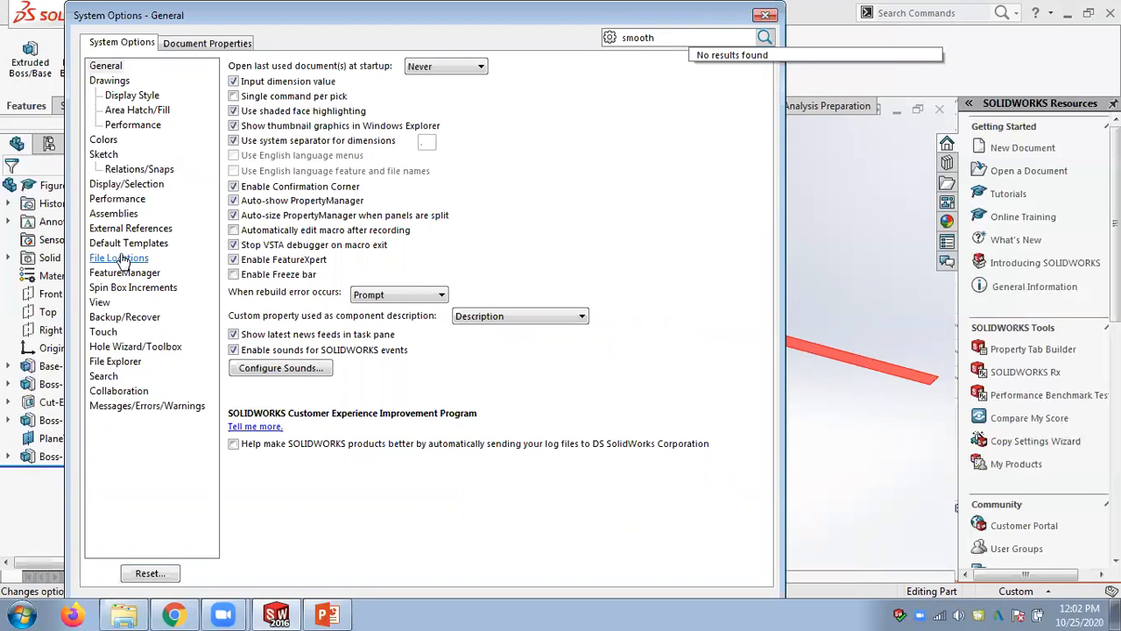
Look through the display, view, performance and image quality options for the curve smoothness setting, leaving everything as it is
{"action": "left_click", "coordinate": [117, 201]}
{"action": "left_click", "coordinate": [118, 185]}
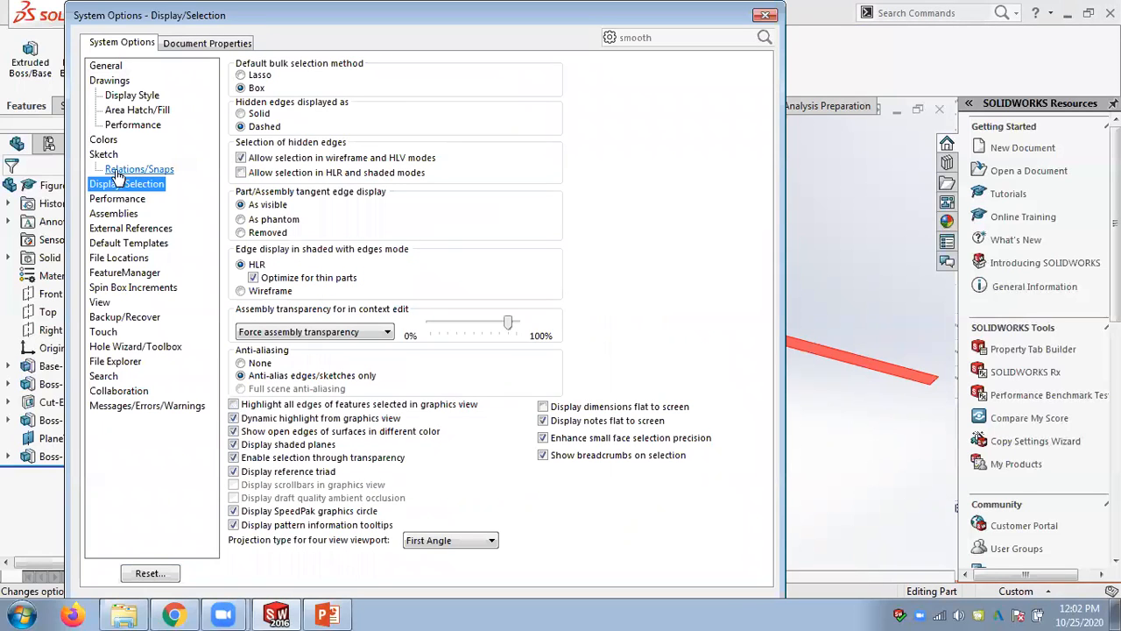
{"action": "left_click", "coordinate": [127, 125]}
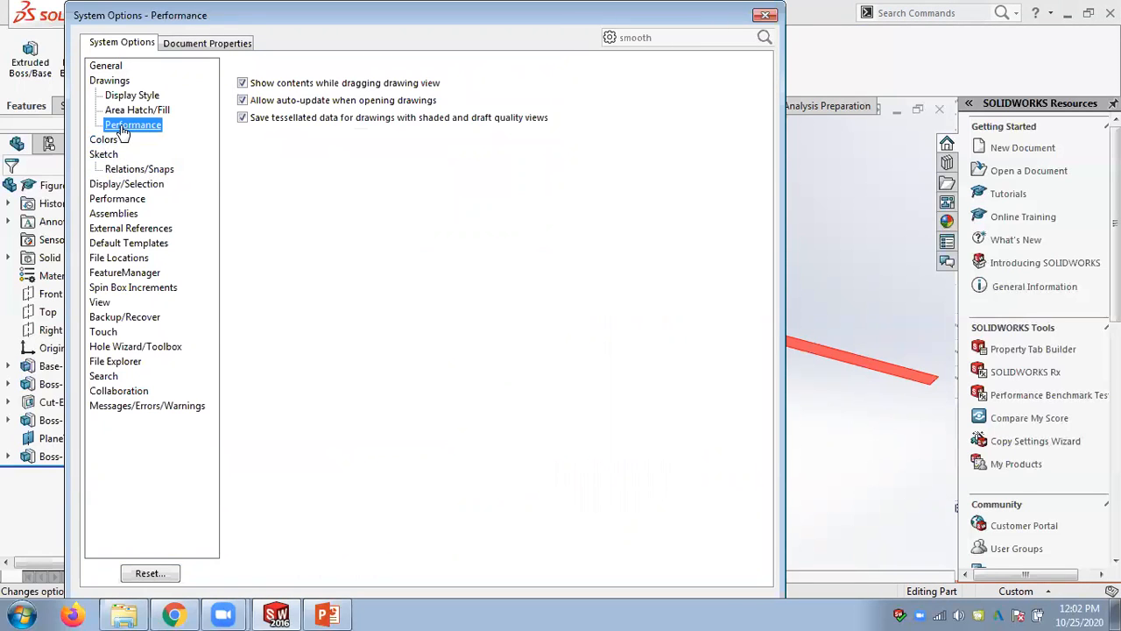
{"action": "left_click", "coordinate": [109, 303]}
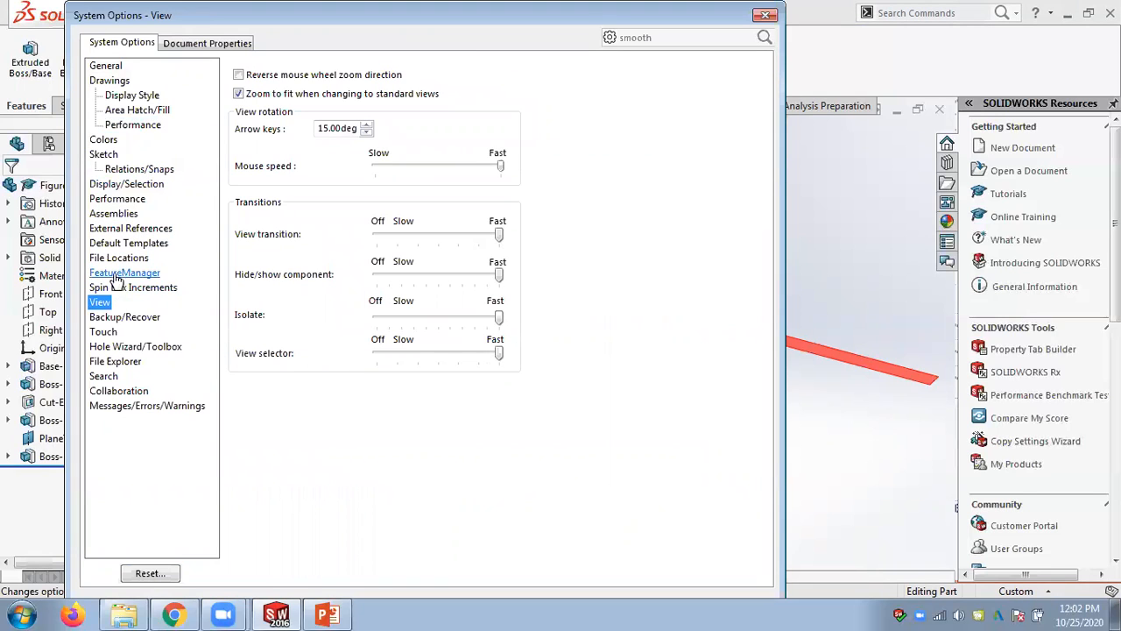
{"action": "left_click", "coordinate": [117, 202]}
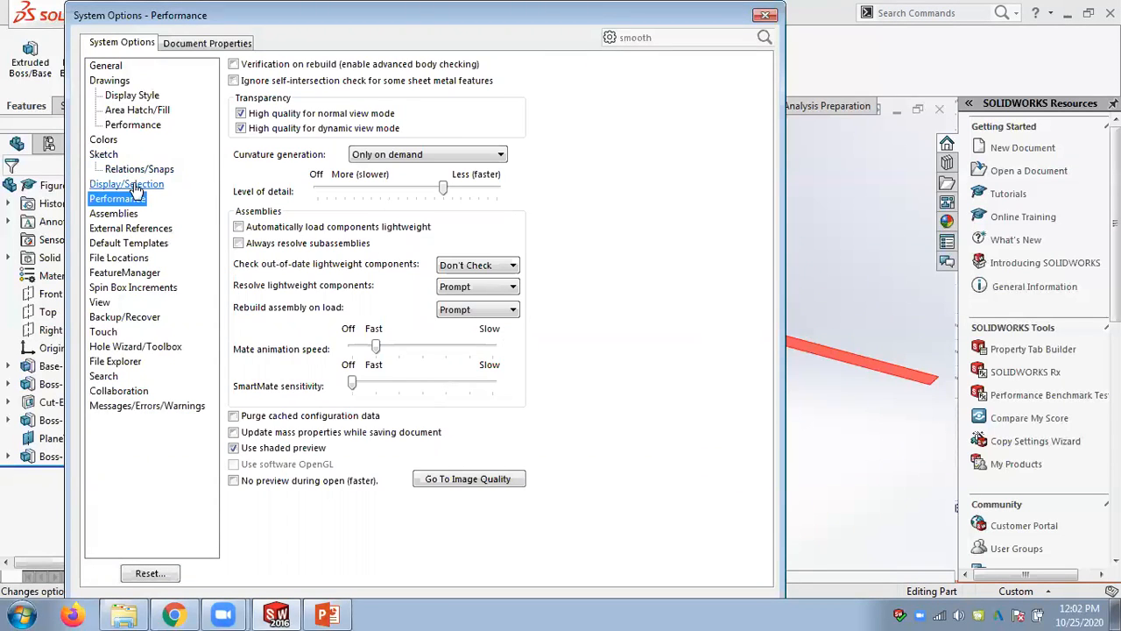
{"action": "left_click", "coordinate": [454, 479]}
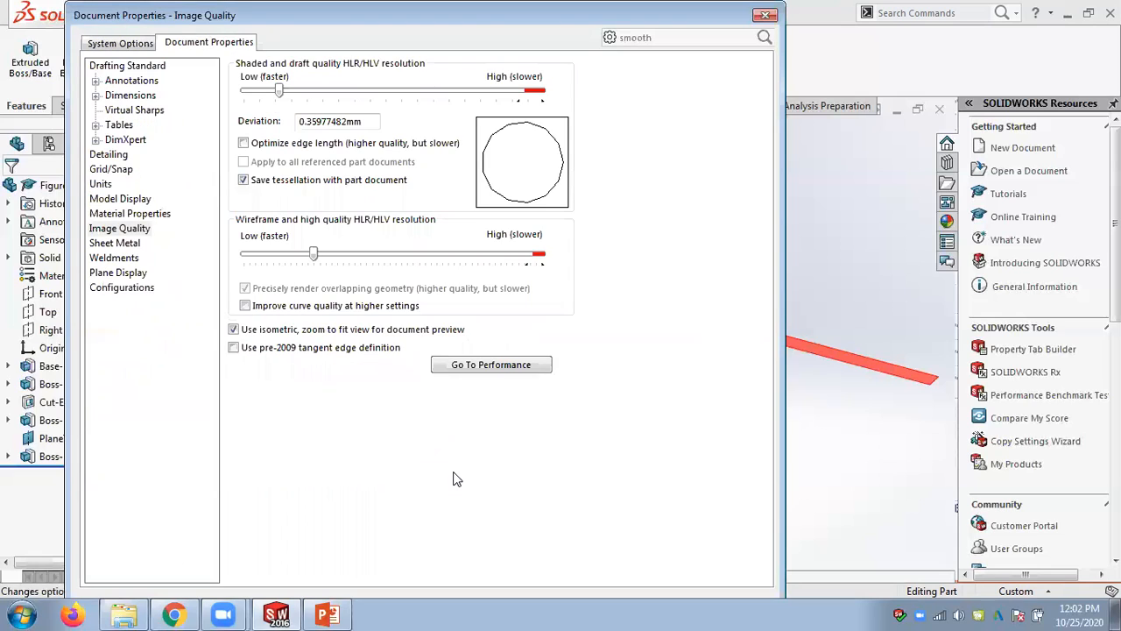
{"action": "left_click", "coordinate": [112, 230]}
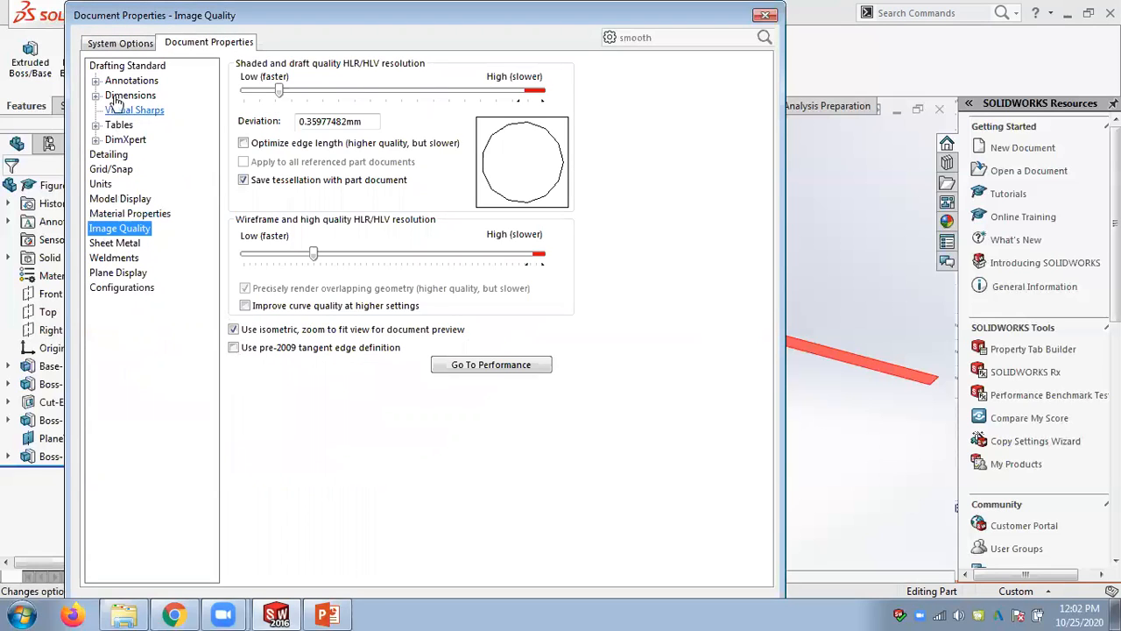
{"action": "left_click", "coordinate": [120, 43]}
{"action": "left_click", "coordinate": [766, 15]}
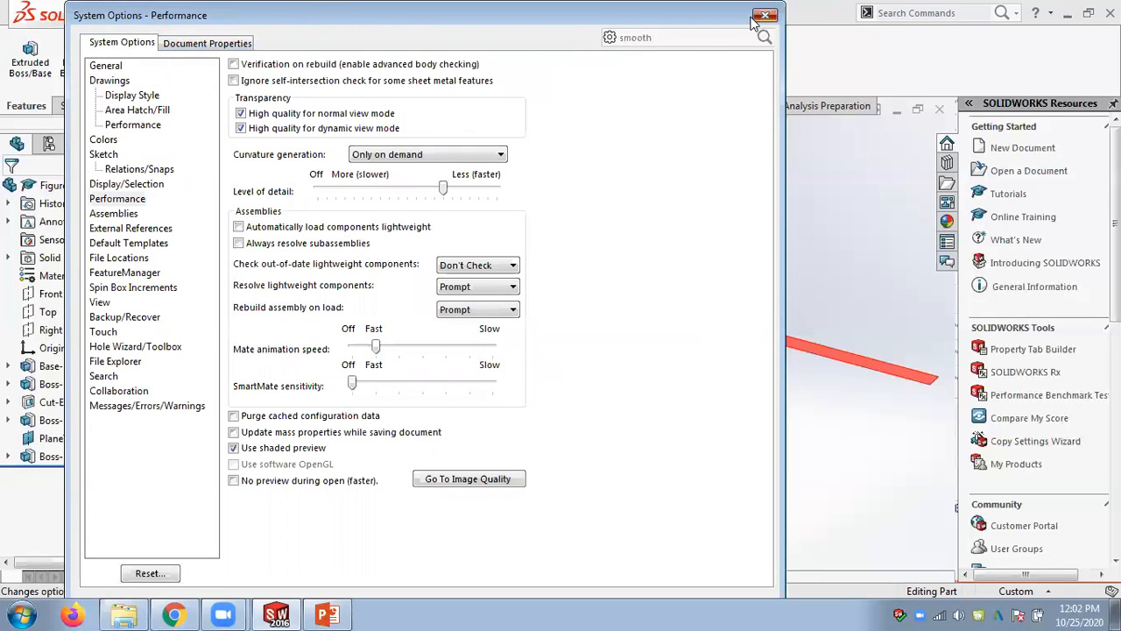
Raise the document's shaded and draft quality resolution to a deviation of about 0.0714 mm and apply it
{"action": "left_click", "coordinate": [413, 13]}
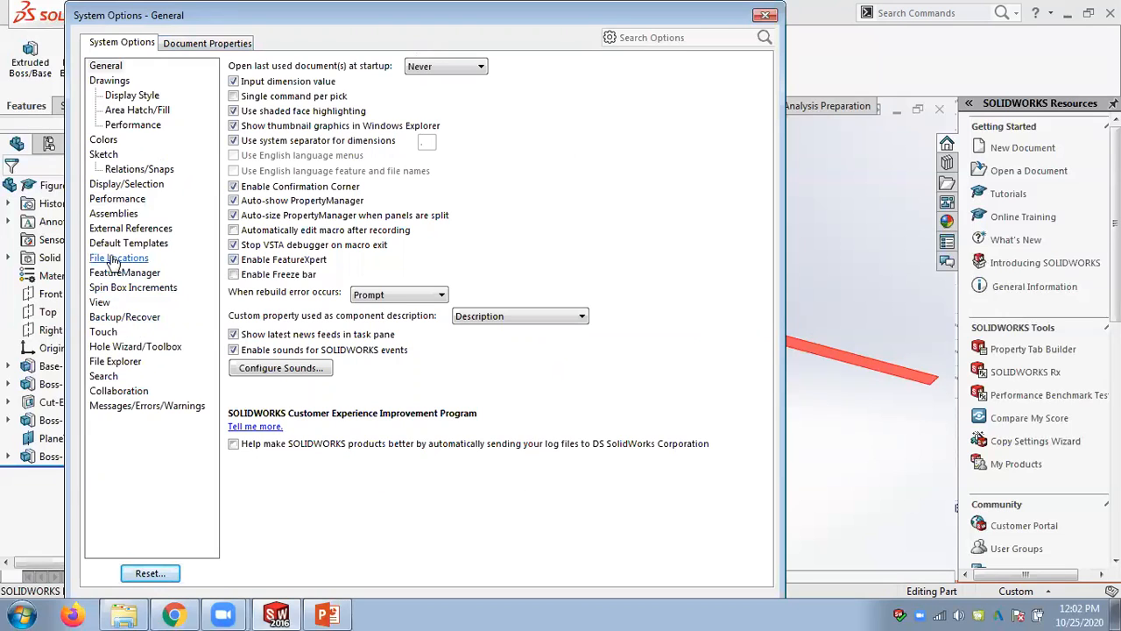
{"action": "left_click", "coordinate": [197, 46]}
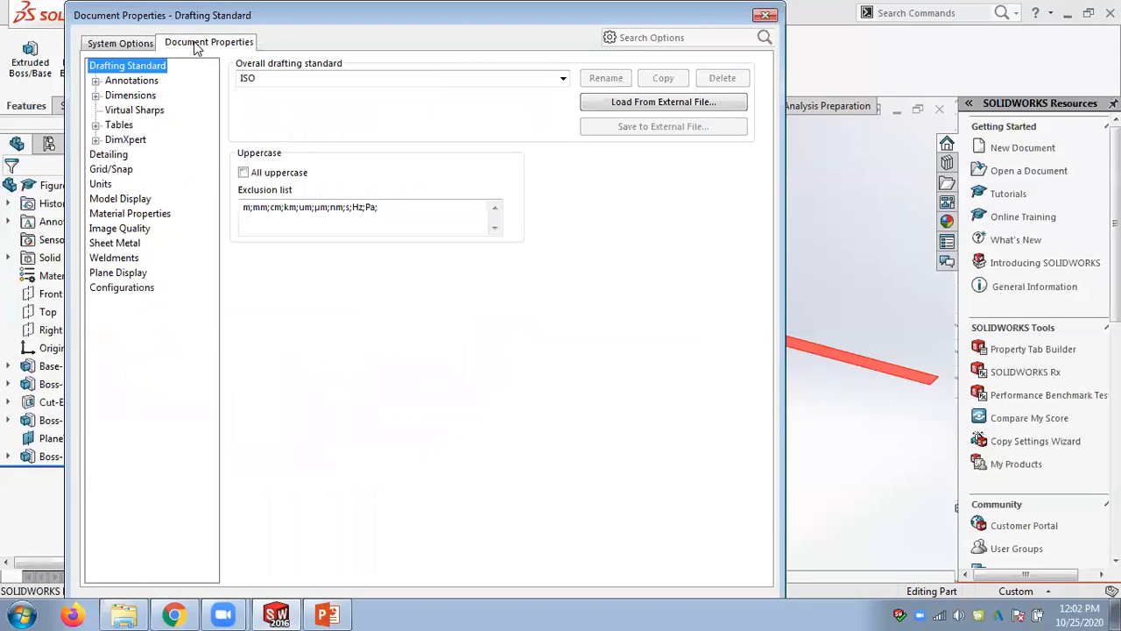
{"action": "left_click", "coordinate": [136, 231]}
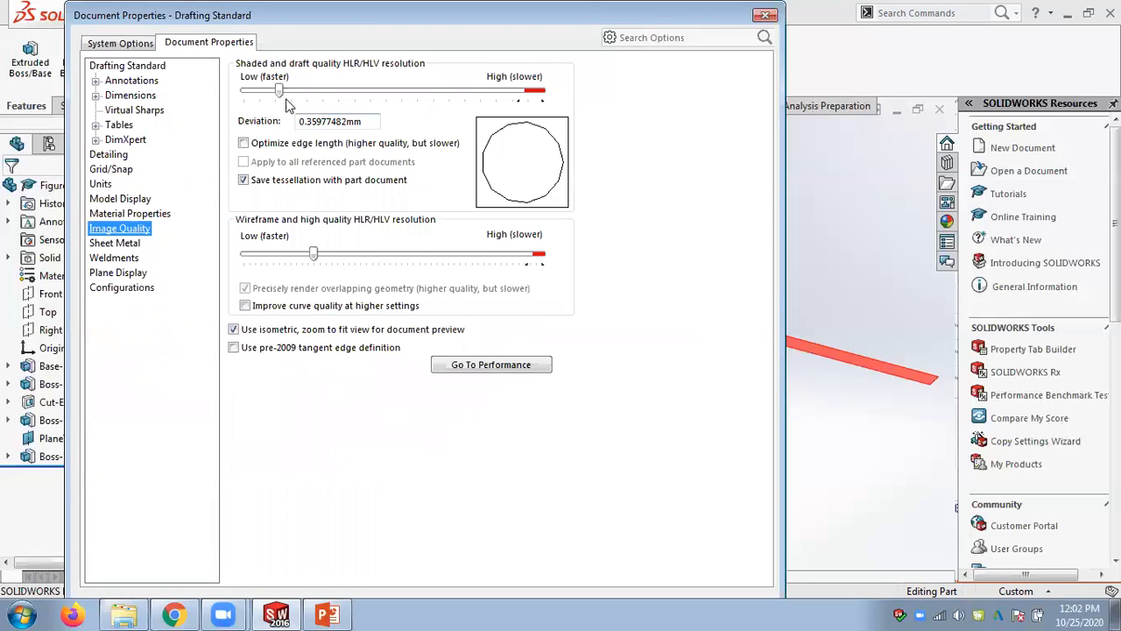
{"action": "left_click_drag", "start_coordinate": [280, 93], "coordinate": [465, 94]}
{"action": "left_click_drag", "start_coordinate": [486, 17], "coordinate": [392, 18]}
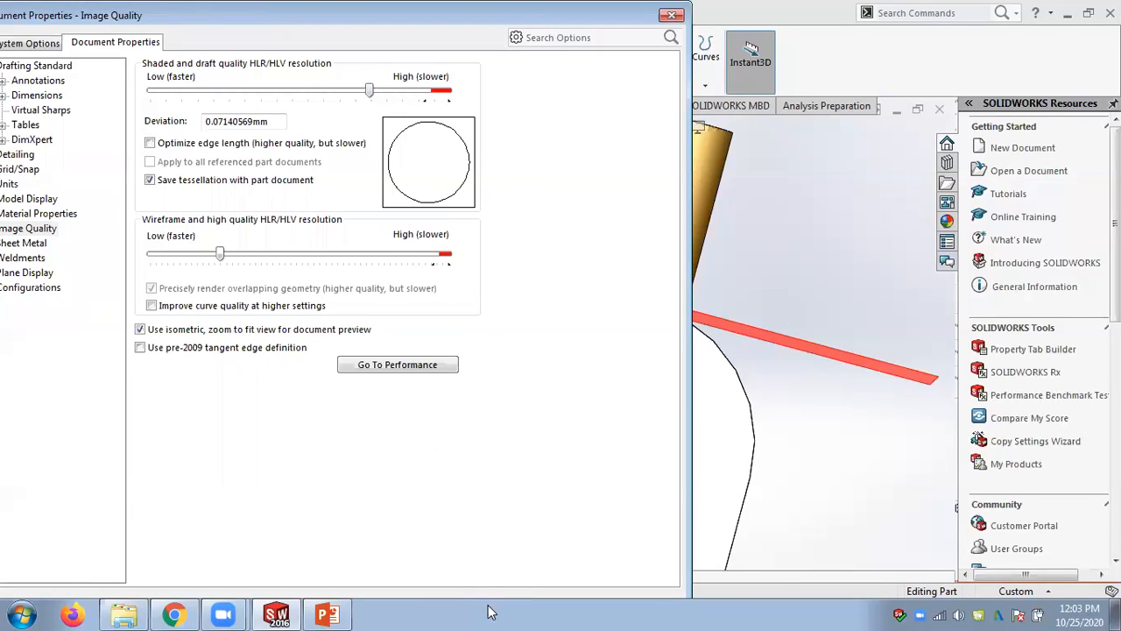
{"action": "key", "text": "Return"}
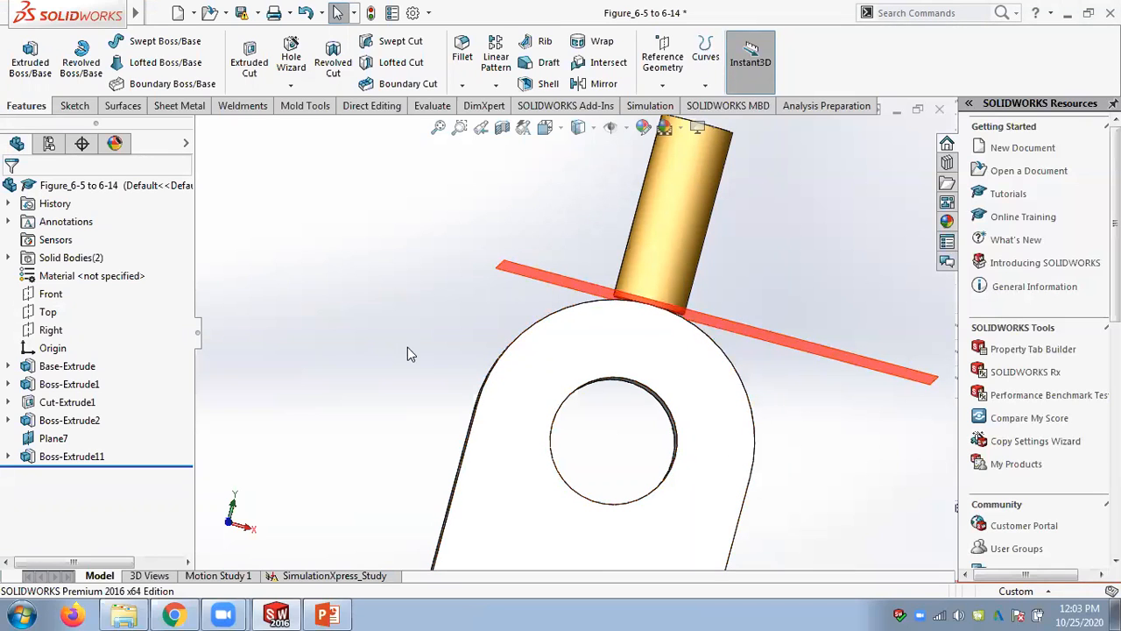
Lower the document's shaded and draft quality resolution close to the minimum, a deviation of about 1.169 mm, and apply it
{"action": "left_click", "coordinate": [412, 13]}
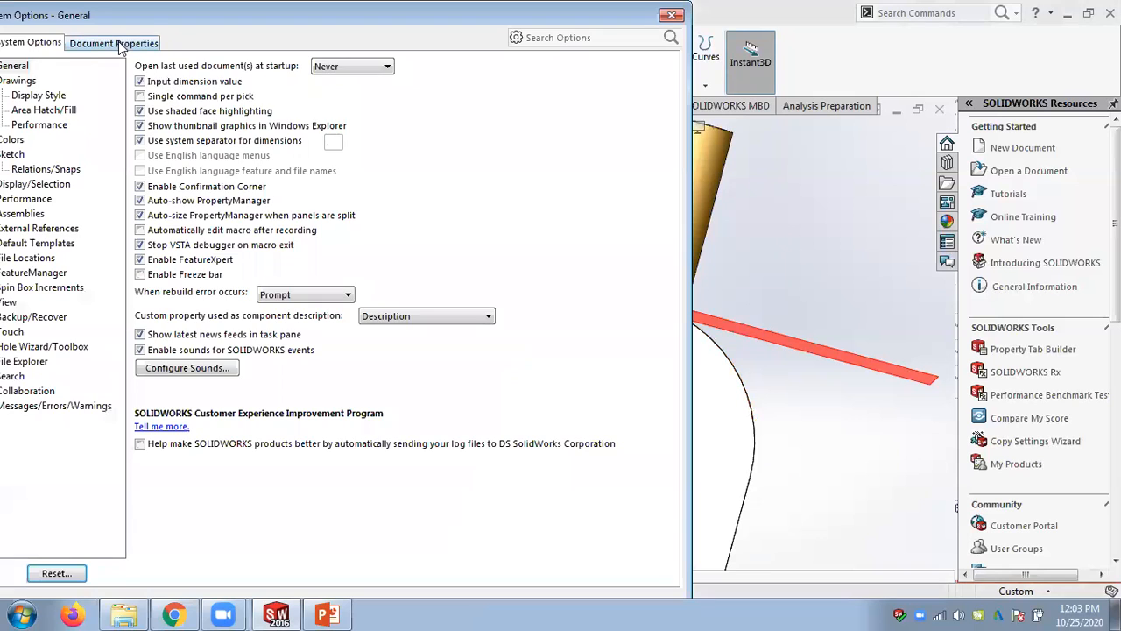
{"action": "left_click", "coordinate": [114, 44]}
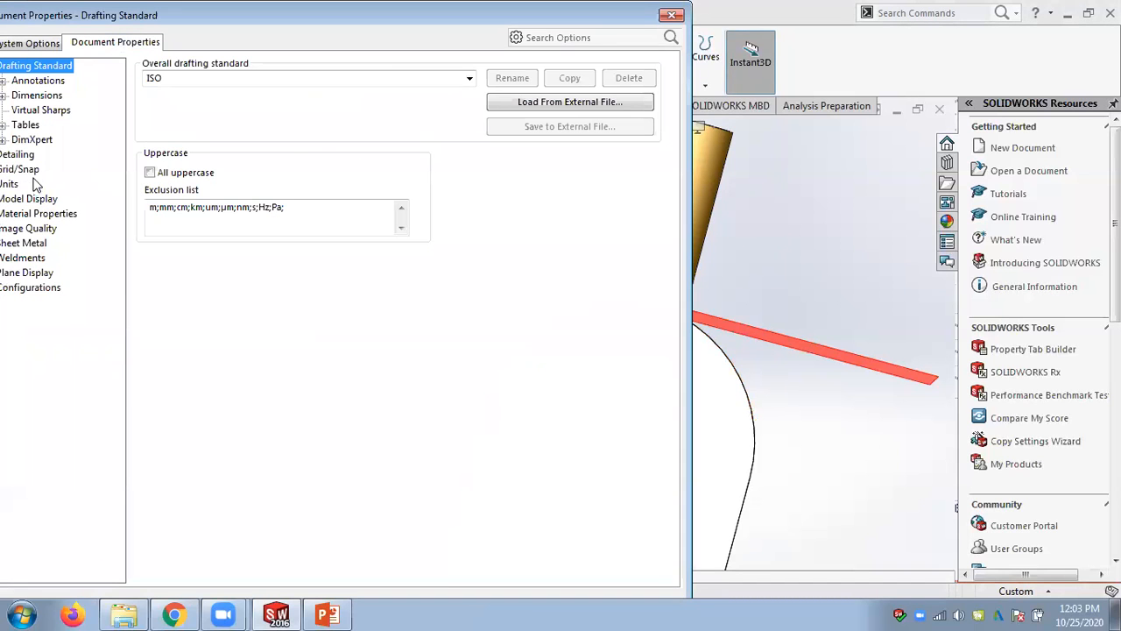
{"action": "left_click_drag", "start_coordinate": [211, 31], "coordinate": [289, 26]}
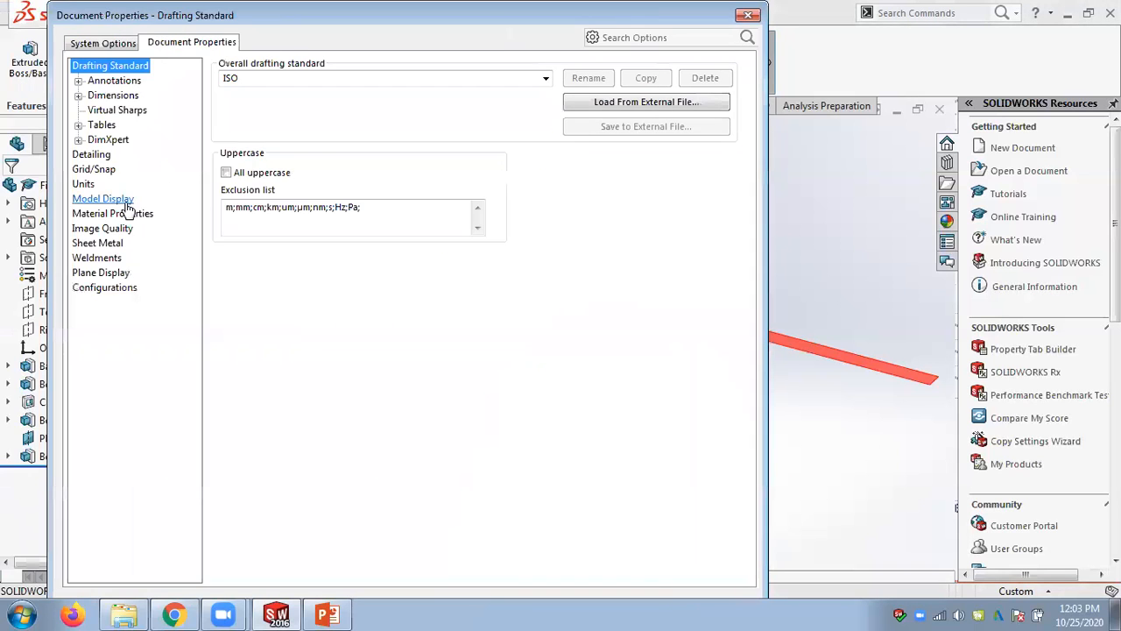
{"action": "left_click", "coordinate": [103, 228]}
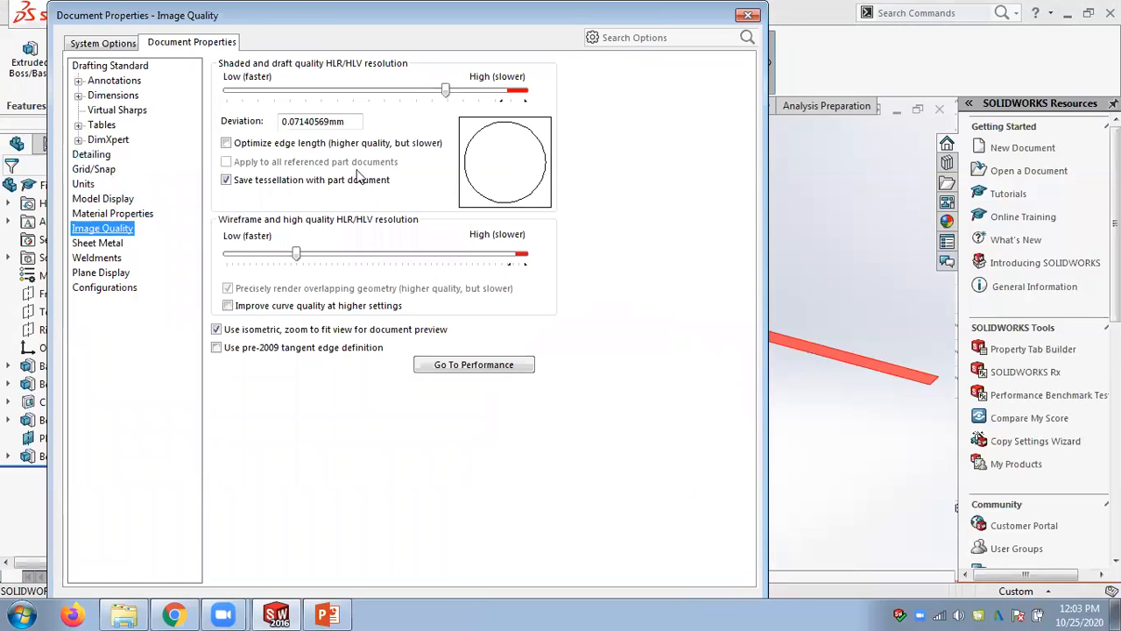
{"action": "left_click_drag", "start_coordinate": [442, 91], "coordinate": [229, 91]}
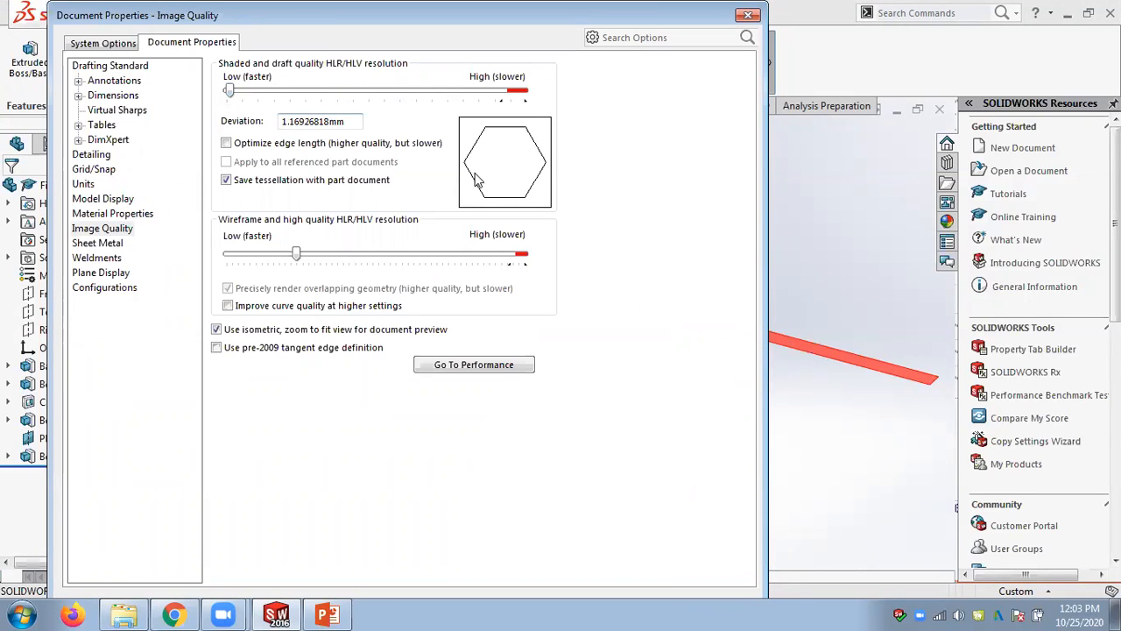
{"action": "key", "text": "Return"}
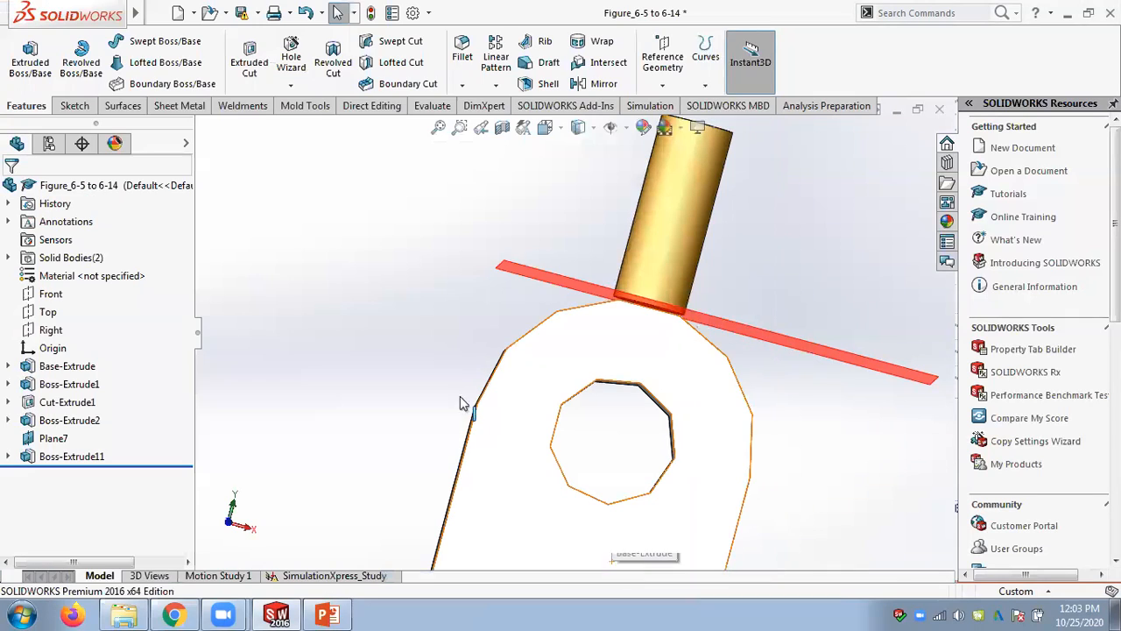
Set the document's shaded and draft quality resolution to a deviation of about 0.2227 mm and apply it
{"action": "scroll", "coordinate": [504, 392], "scroll_direction": "down", "scroll_amount": 1}
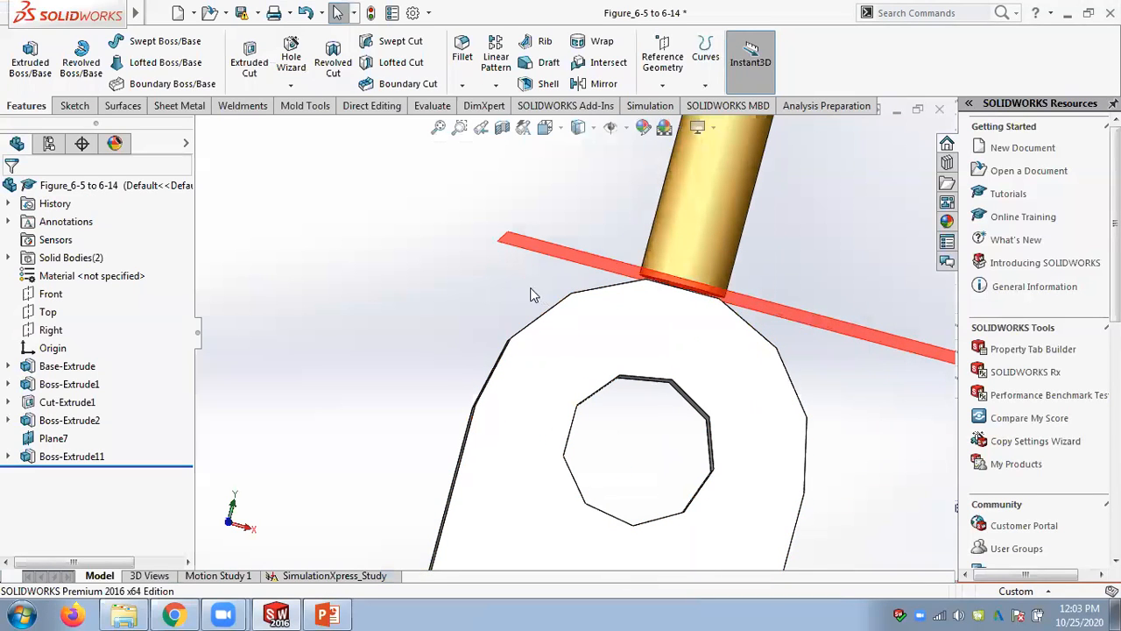
{"action": "left_click", "coordinate": [412, 12]}
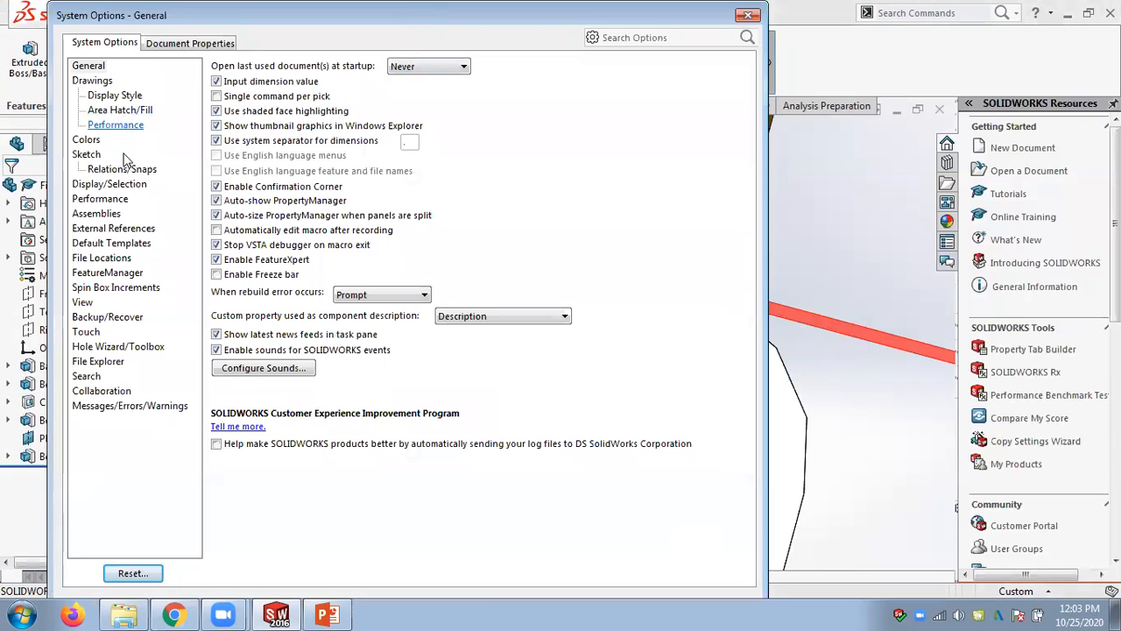
{"action": "left_click", "coordinate": [175, 43]}
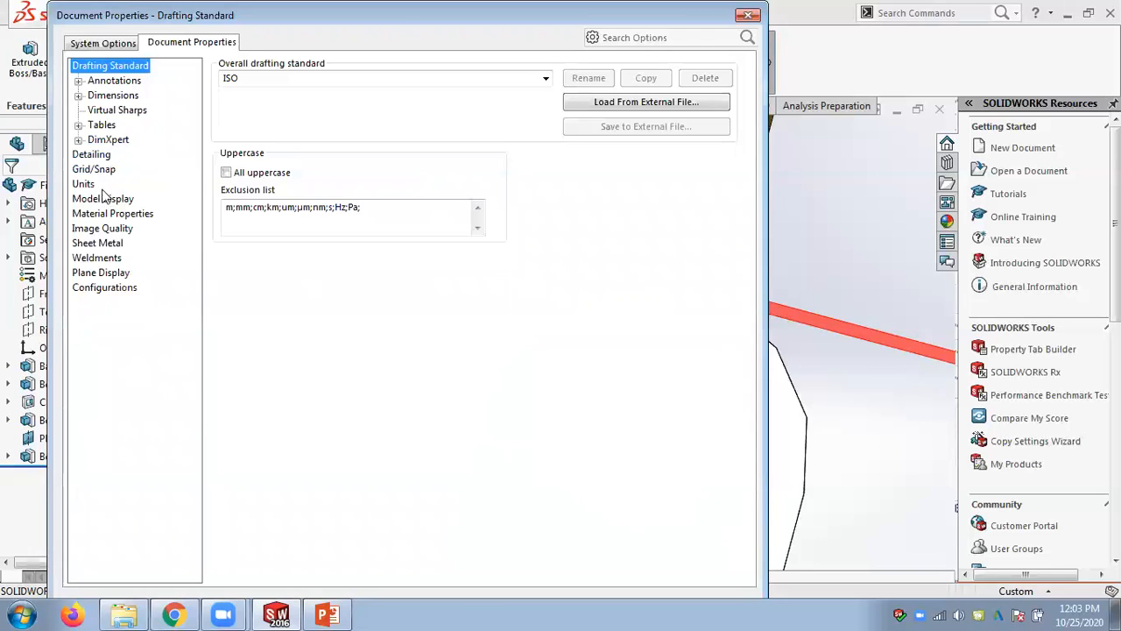
{"action": "left_click", "coordinate": [105, 228]}
{"action": "left_click", "coordinate": [330, 98]}
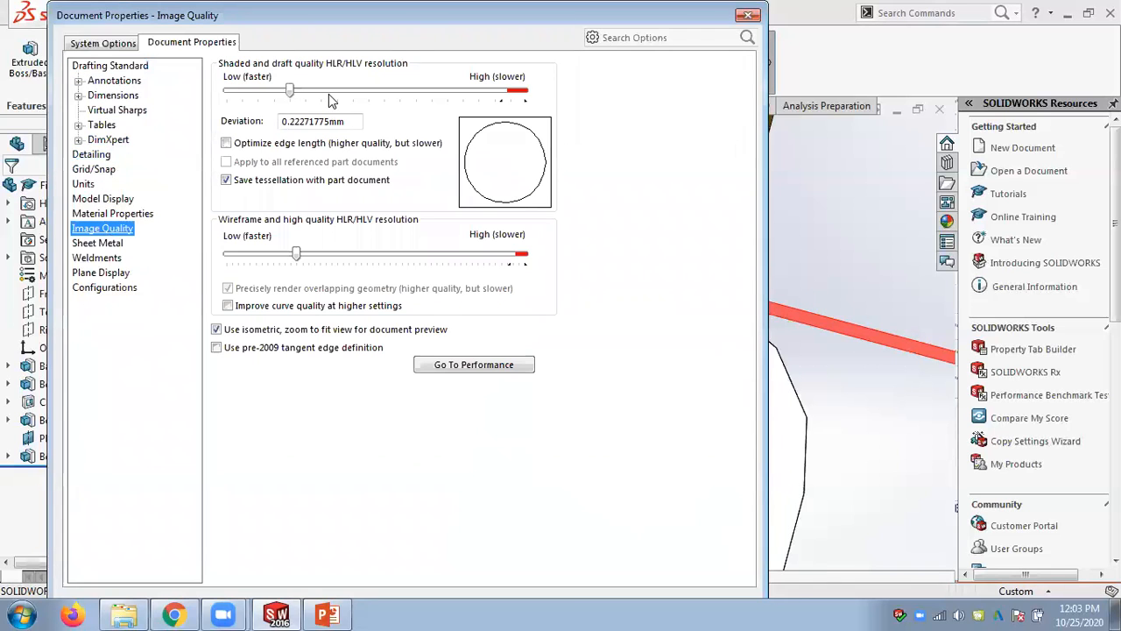
{"action": "key", "text": "Return"}
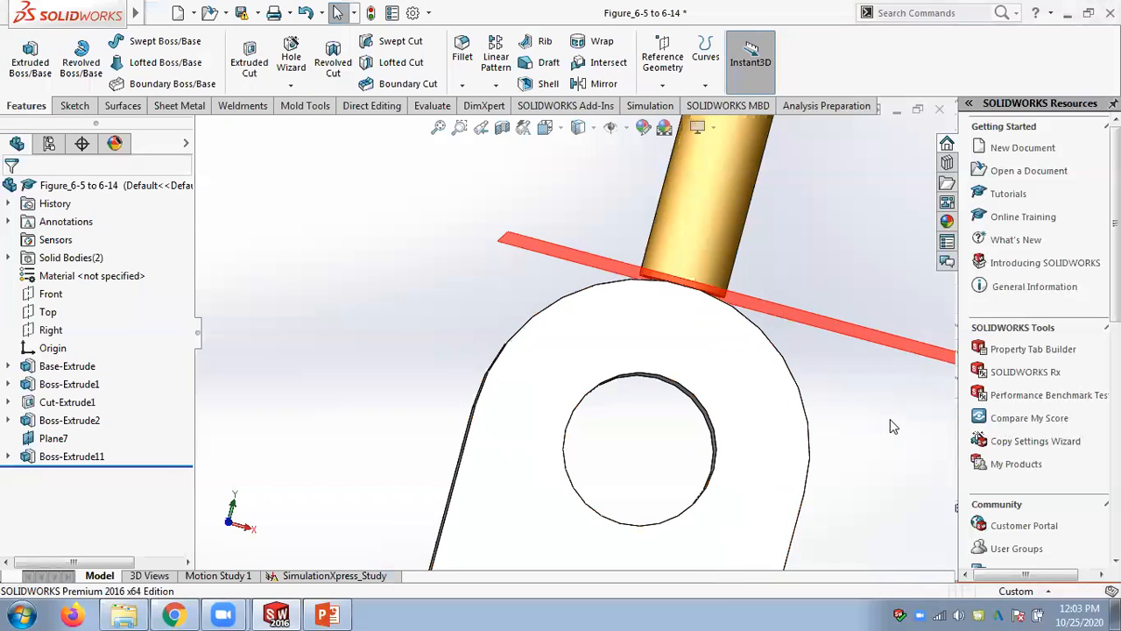
Inspect the upright's rounded edge from an angle, edge-on and close up where the tangent plane and cylinder base touch it
{"action": "scroll", "coordinate": [826, 431], "scroll_direction": "down", "scroll_amount": 2}
{"action": "mouse_move", "coordinate": [839, 422]}
{"action": "middle_mouse_down"}
{"action": "mouse_move", "coordinate": [822, 436]}
{"action": "mouse_move", "coordinate": [834, 438]}
{"action": "middle_mouse_up"}
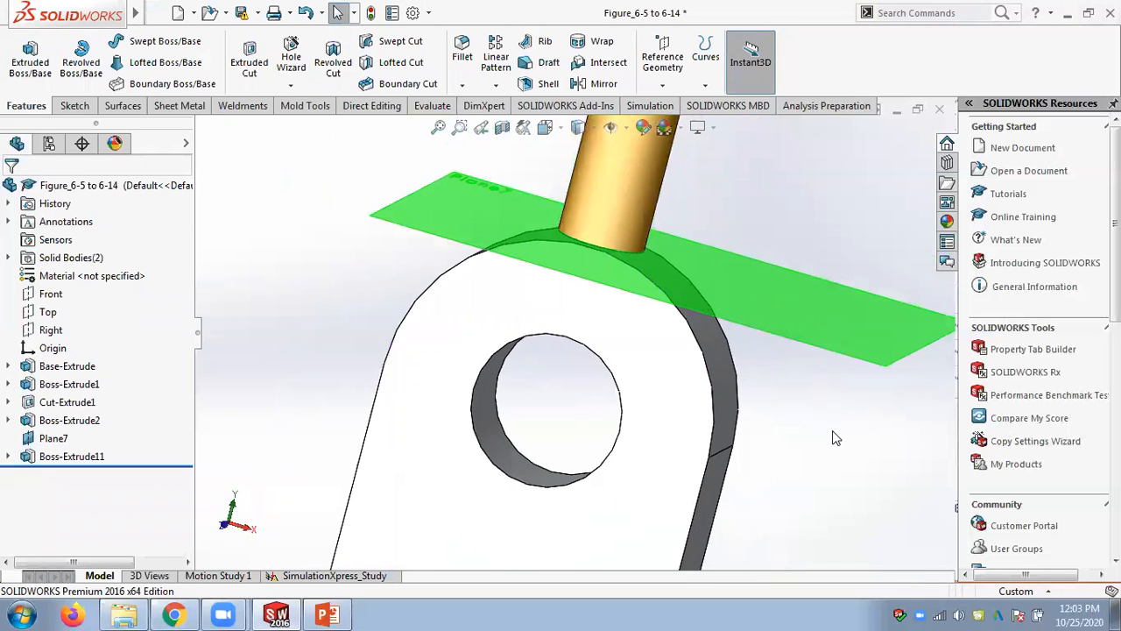
{"action": "scroll", "coordinate": [544, 408], "scroll_direction": "down", "scroll_amount": 2}
{"action": "scroll", "coordinate": [609, 371], "scroll_direction": "up", "scroll_amount": 2}
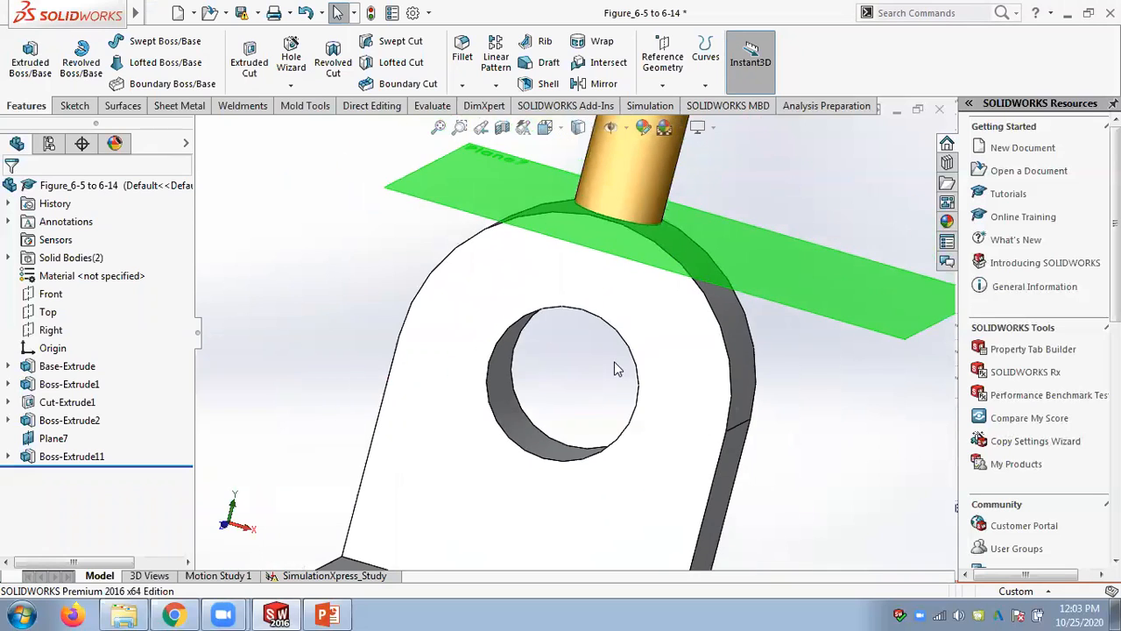
{"action": "middle_click_drag", "start_coordinate": [615, 348], "coordinate": [628, 328]}
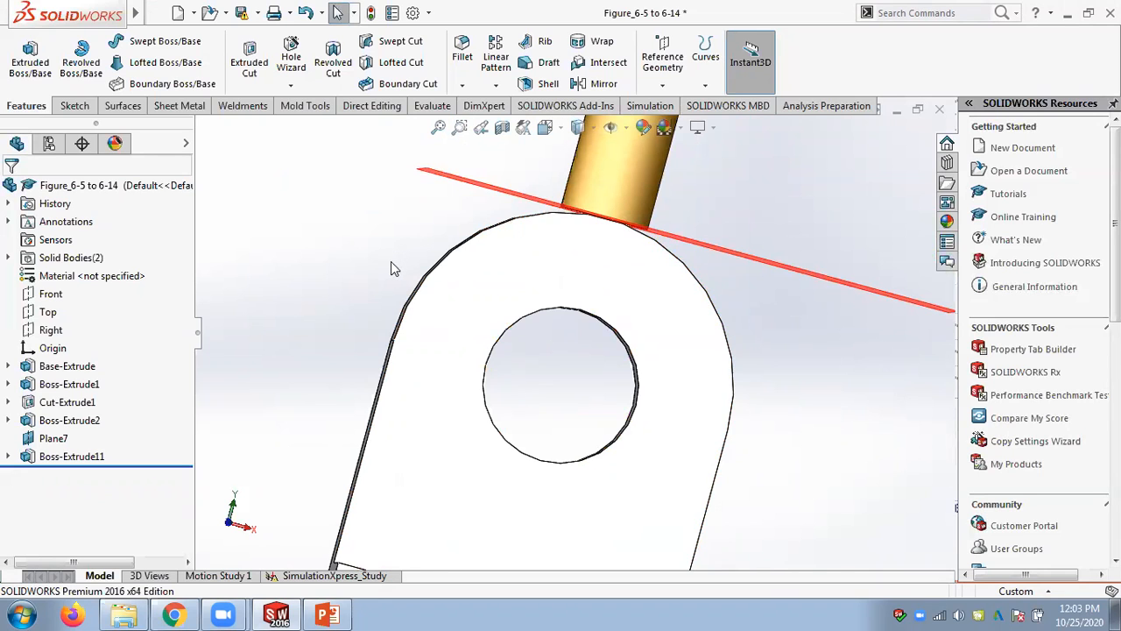
{"action": "scroll", "coordinate": [391, 269], "scroll_direction": "up", "scroll_amount": 3}
{"action": "scroll", "coordinate": [569, 279], "scroll_direction": "down", "scroll_amount": 5}
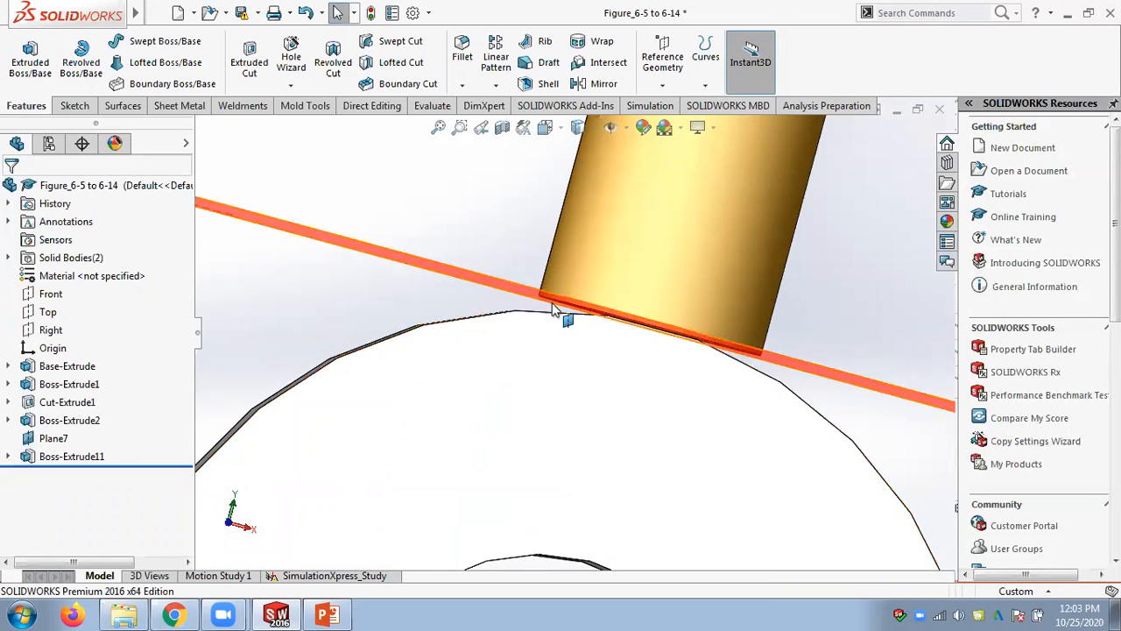
Edit the cylinder's extrusion to a blind depth of 20 mm and add a second direction with a blind depth of 10 mm
{"action": "right_click", "coordinate": [54, 457]}
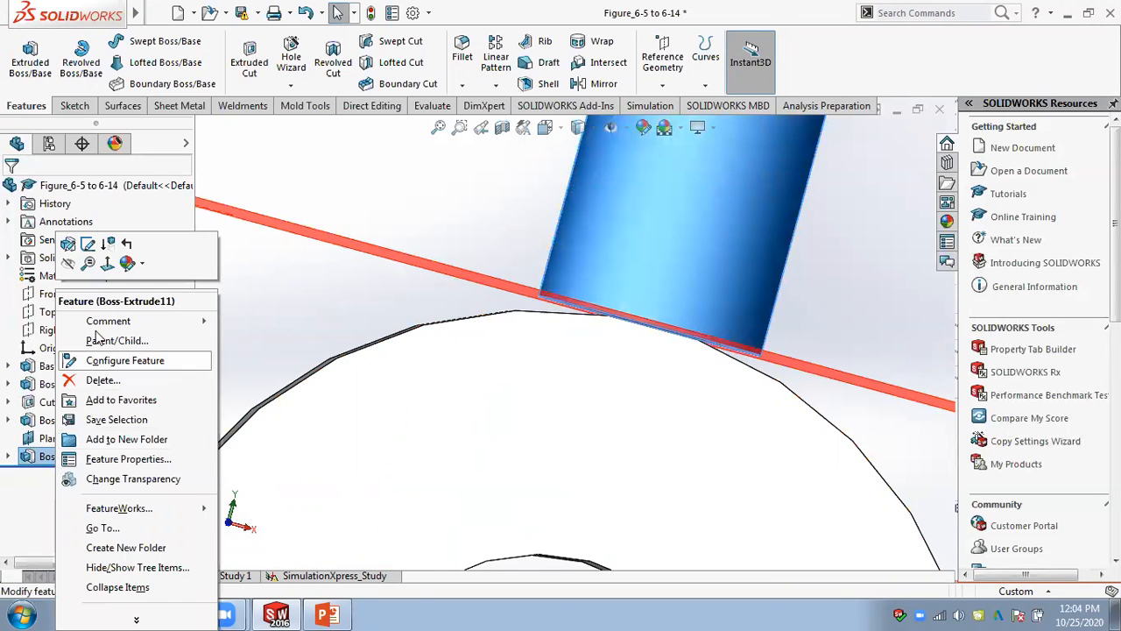
{"action": "left_click", "coordinate": [87, 245]}
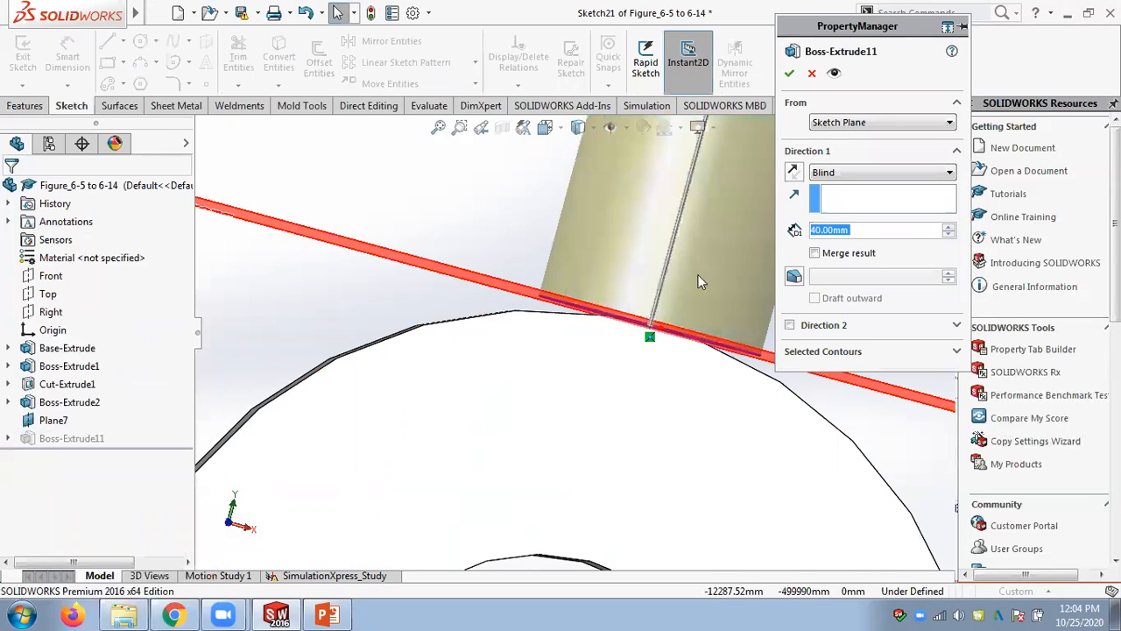
{"action": "left_click", "coordinate": [790, 325]}
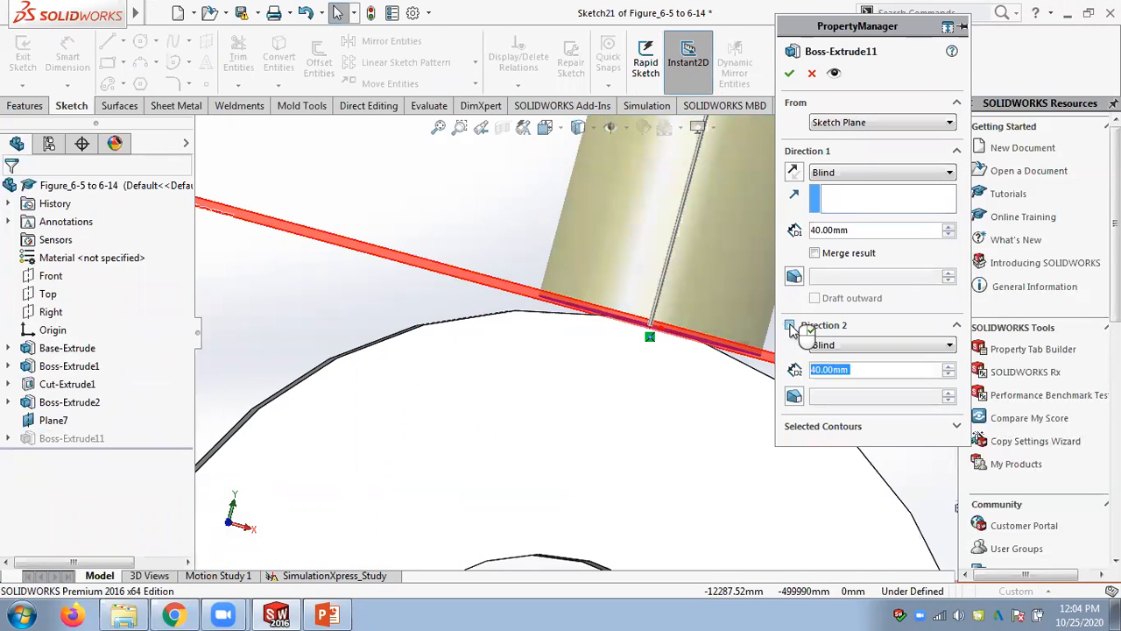
{"action": "scroll", "coordinate": [705, 355], "scroll_direction": "up", "scroll_amount": 5}
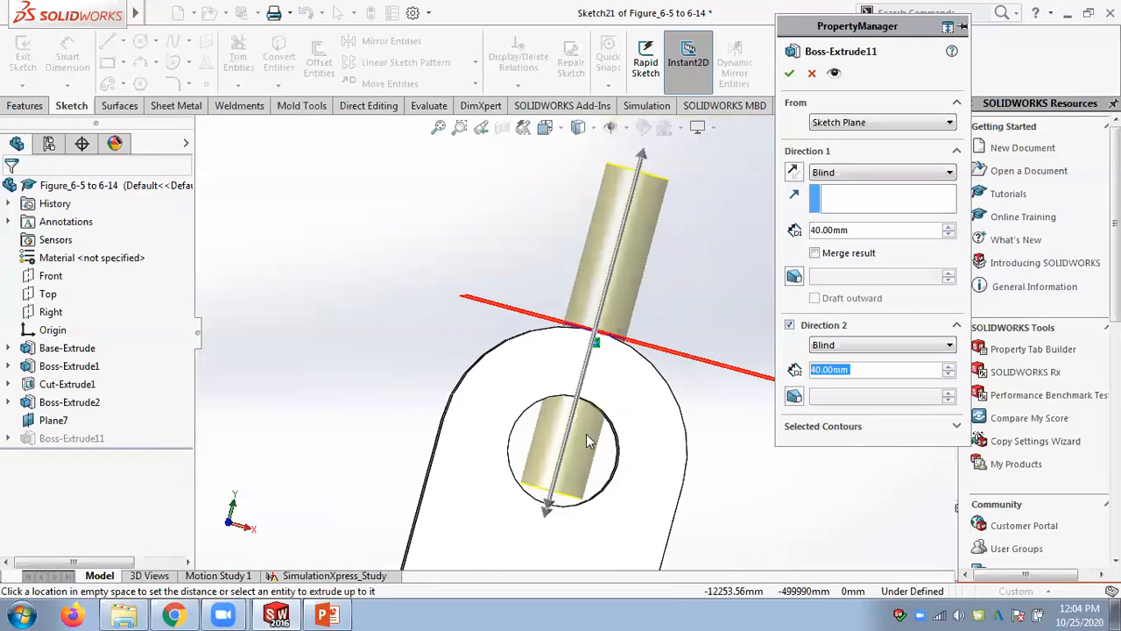
{"action": "left_click", "coordinate": [949, 234]}
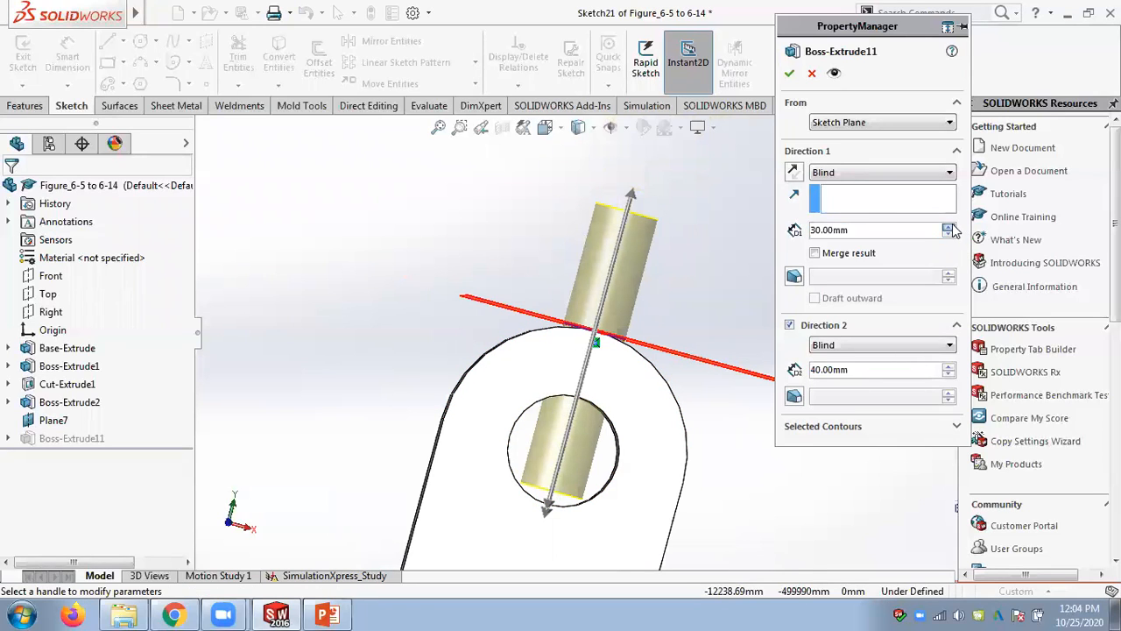
{"action": "left_click", "coordinate": [950, 227]}
{"action": "double_click", "coordinate": [950, 234]}
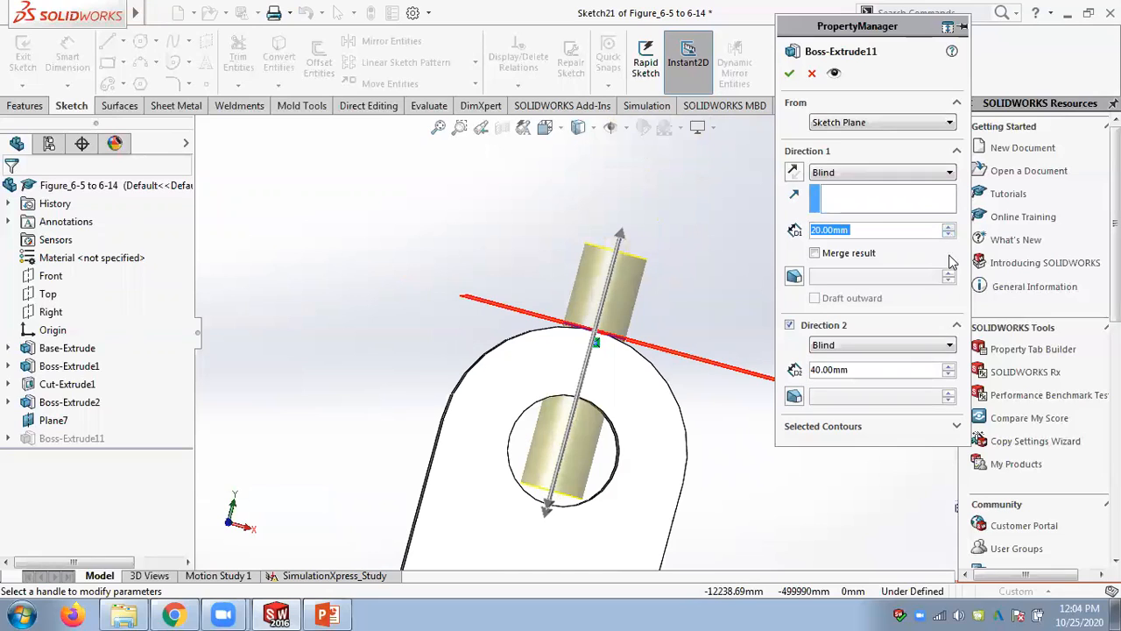
{"action": "left_click", "coordinate": [949, 375]}
{"action": "left_click", "coordinate": [949, 375]}
{"action": "left_click", "coordinate": [949, 375]}
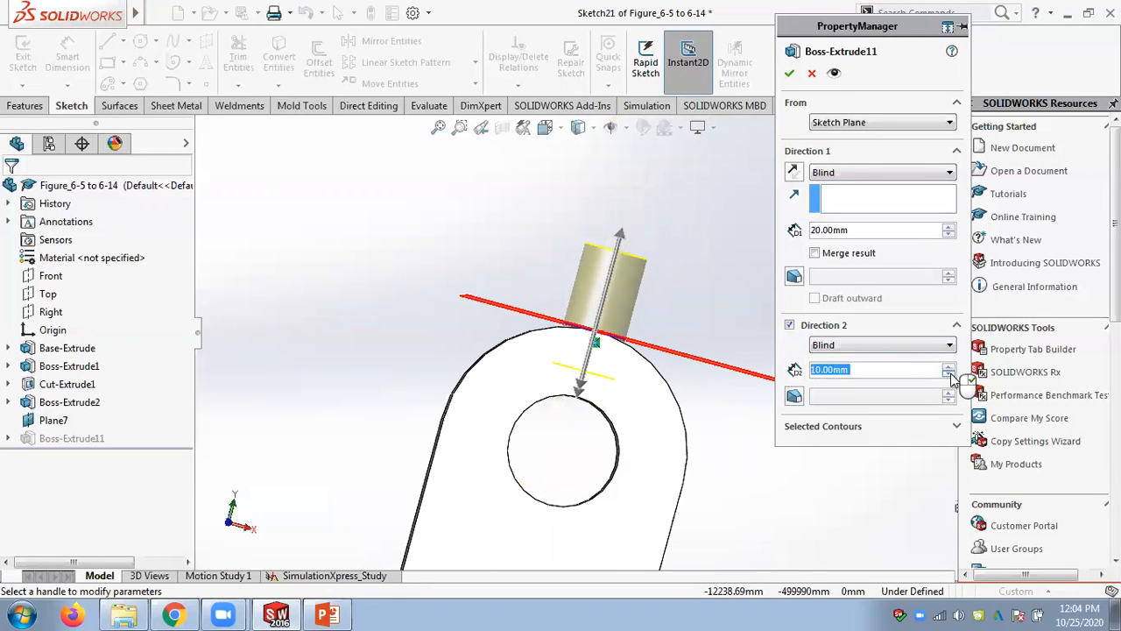
Show the model with hidden lines visible and set the cylinder's extrusion to merge with the bracket body
{"action": "left_click", "coordinate": [595, 132]}
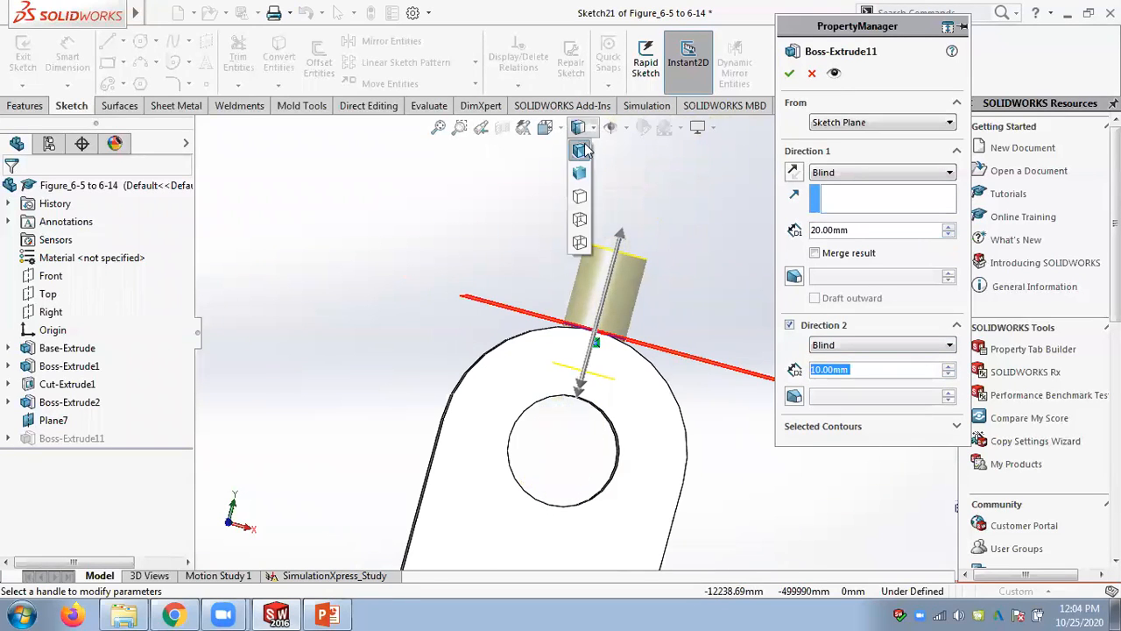
{"action": "left_click", "coordinate": [579, 218]}
{"action": "scroll", "coordinate": [617, 332], "scroll_direction": "down", "scroll_amount": 2}
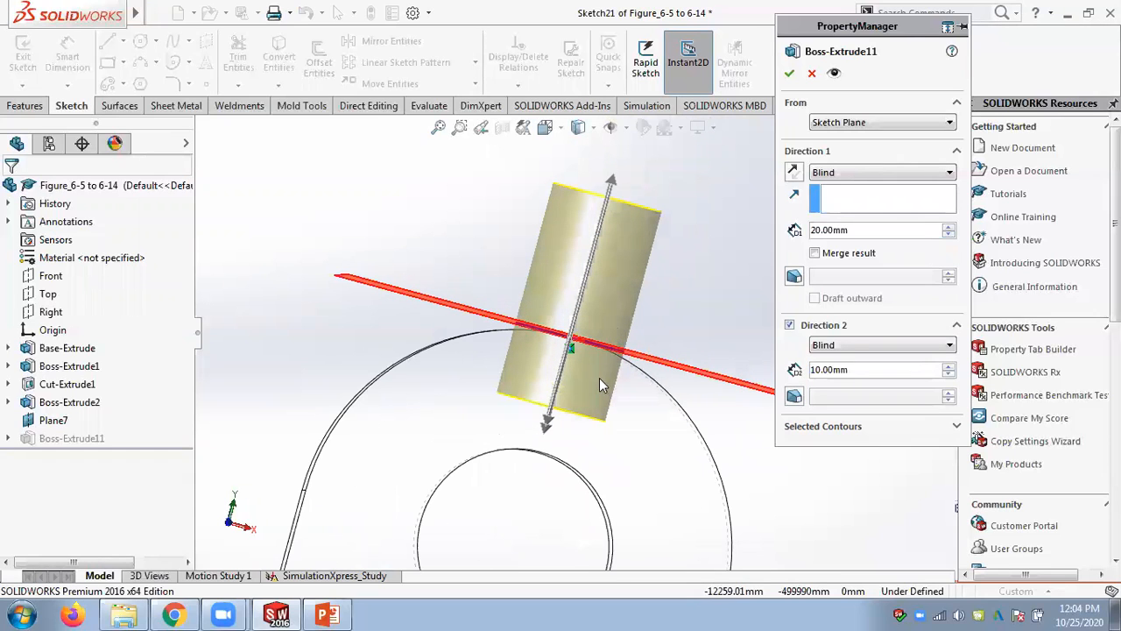
{"action": "left_click", "coordinate": [815, 254]}
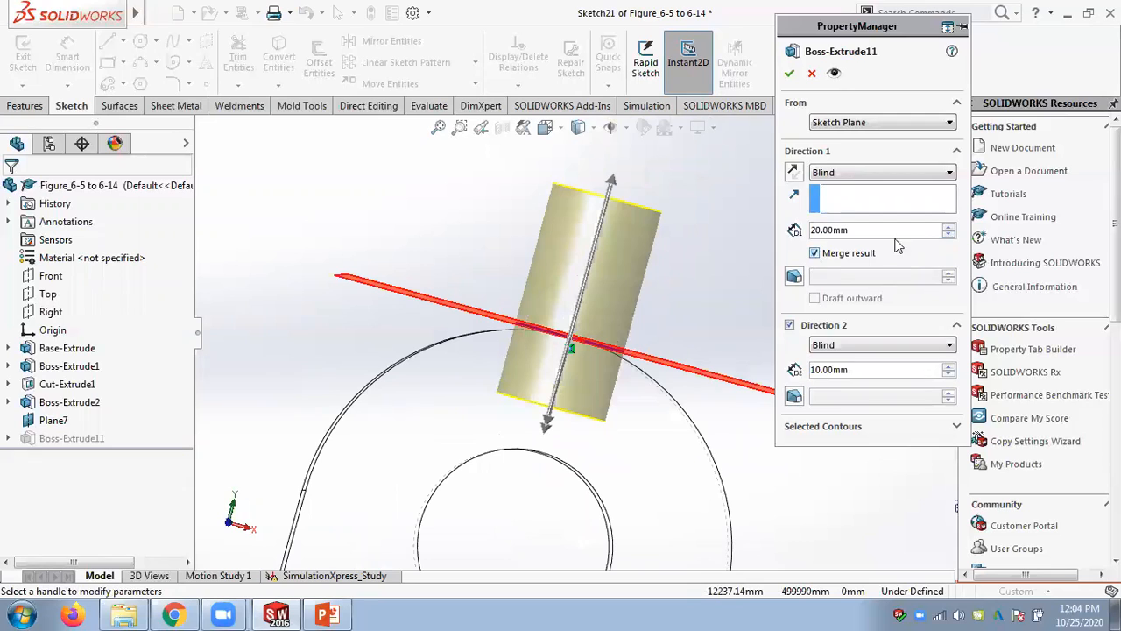
Set the end condition of the cylinder's second direction to Up To Next
{"action": "left_click", "coordinate": [836, 347]}
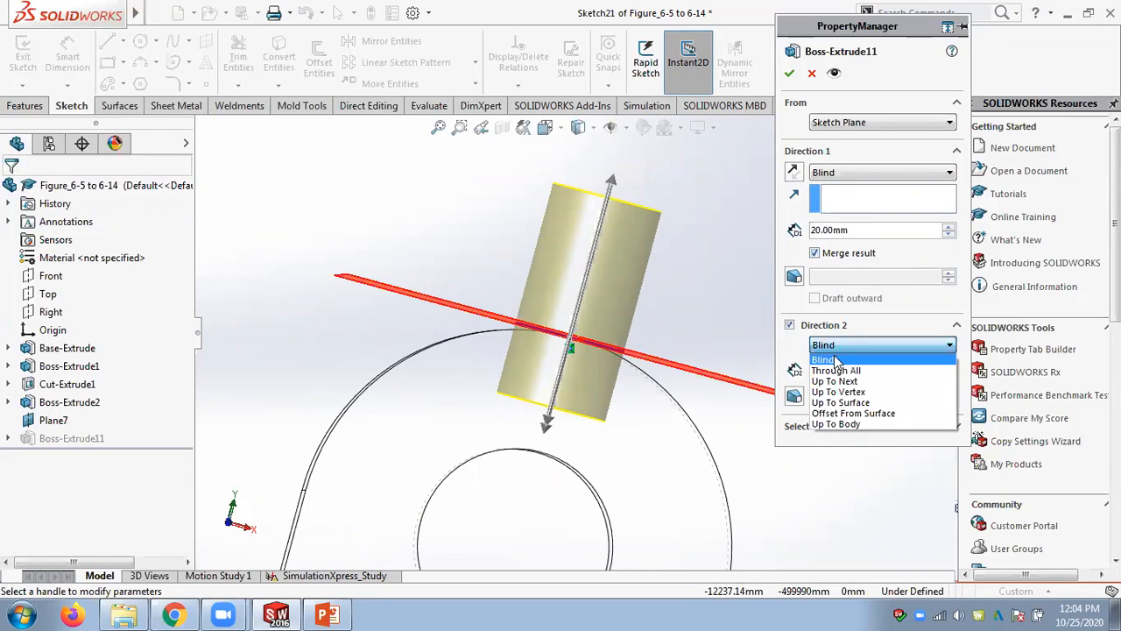
{"action": "left_click", "coordinate": [835, 382]}
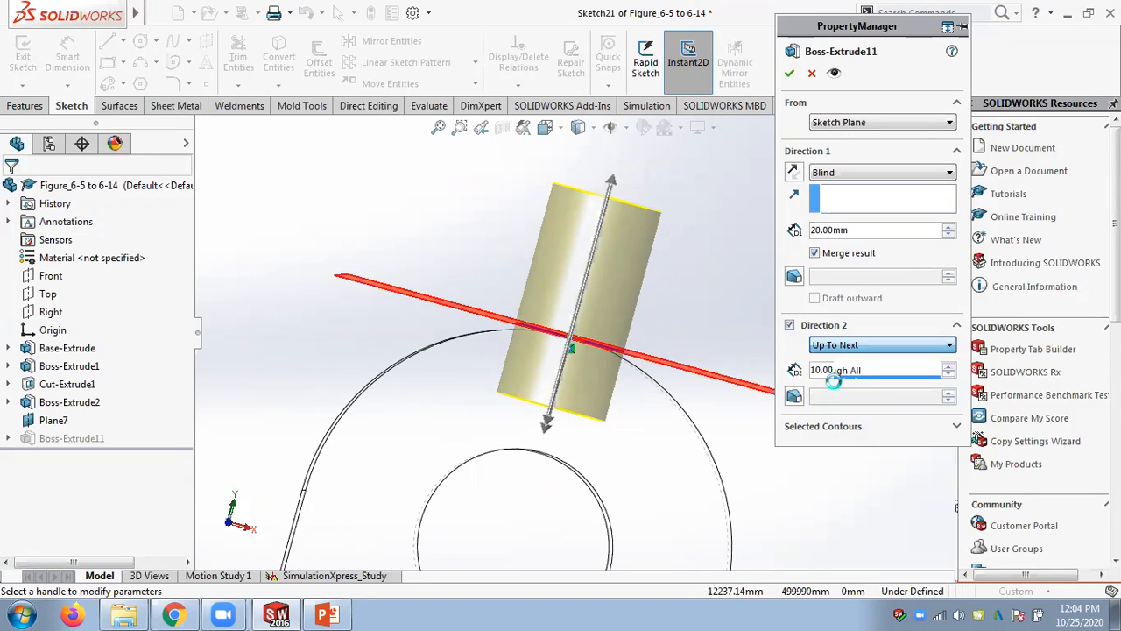
{"action": "scroll", "coordinate": [589, 345], "scroll_direction": "down", "scroll_amount": 2}
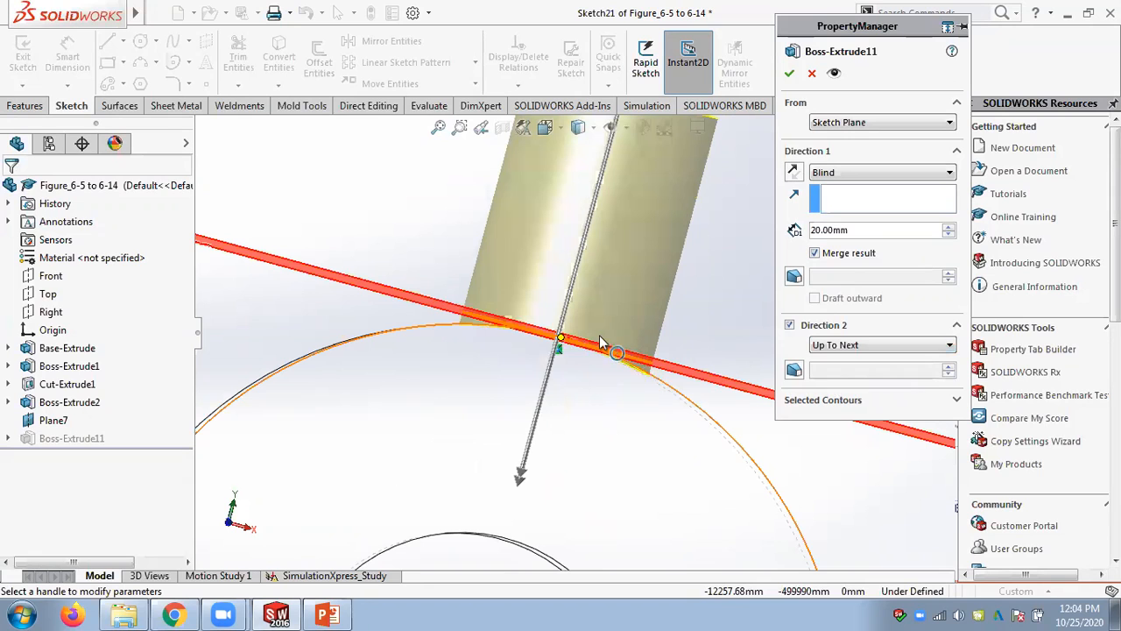
Try to end the cylinder's second direction Up To Surface at a face of the upright
{"action": "left_click", "coordinate": [861, 349]}
{"action": "left_click", "coordinate": [846, 402]}
{"action": "middle_click_drag", "start_coordinate": [688, 306], "coordinate": [706, 375]}
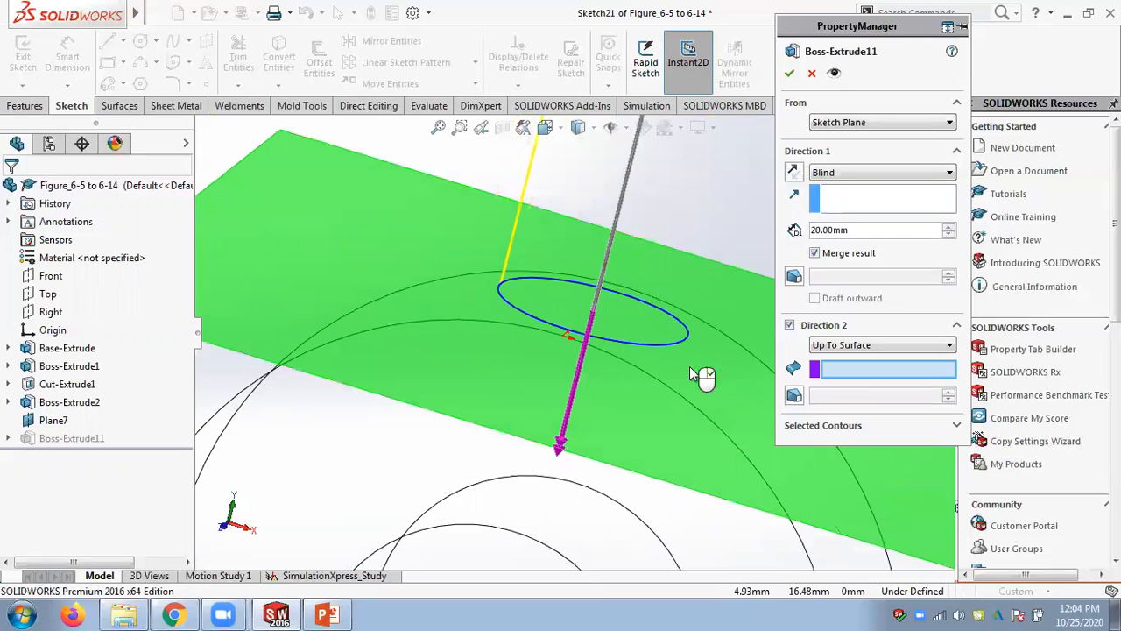
{"action": "left_click", "coordinate": [766, 458]}
{"action": "middle_click_drag", "start_coordinate": [767, 458], "coordinate": [399, 276]}
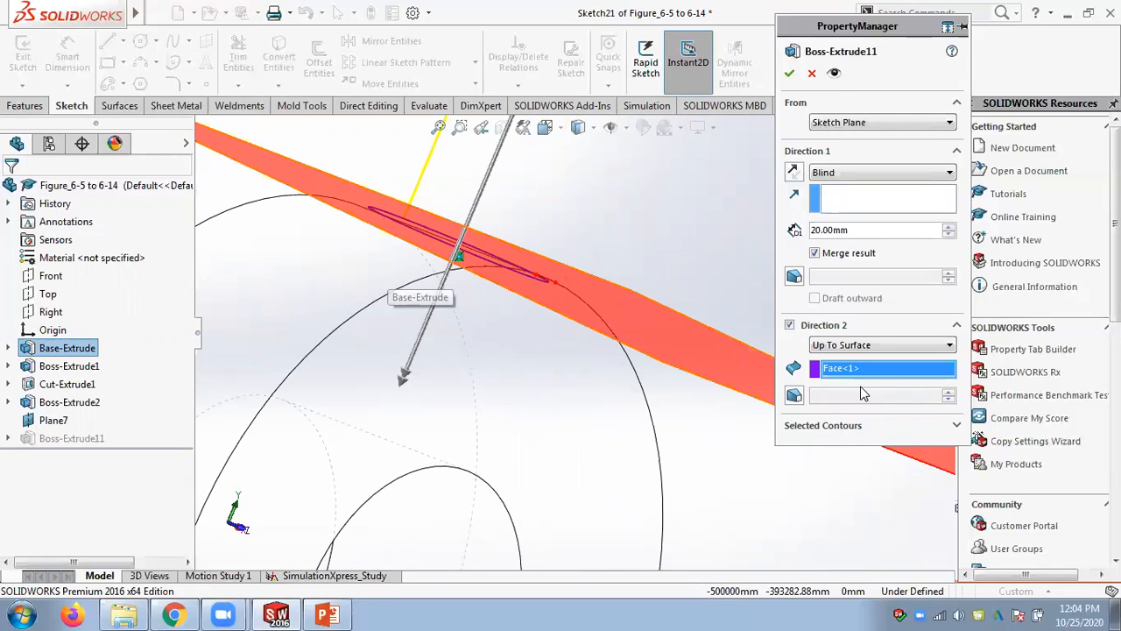
{"action": "left_click", "coordinate": [409, 260]}
Return the second direction's end condition to Up To Next and accept the edited cylinder extrusion
{"action": "left_click", "coordinate": [863, 346]}
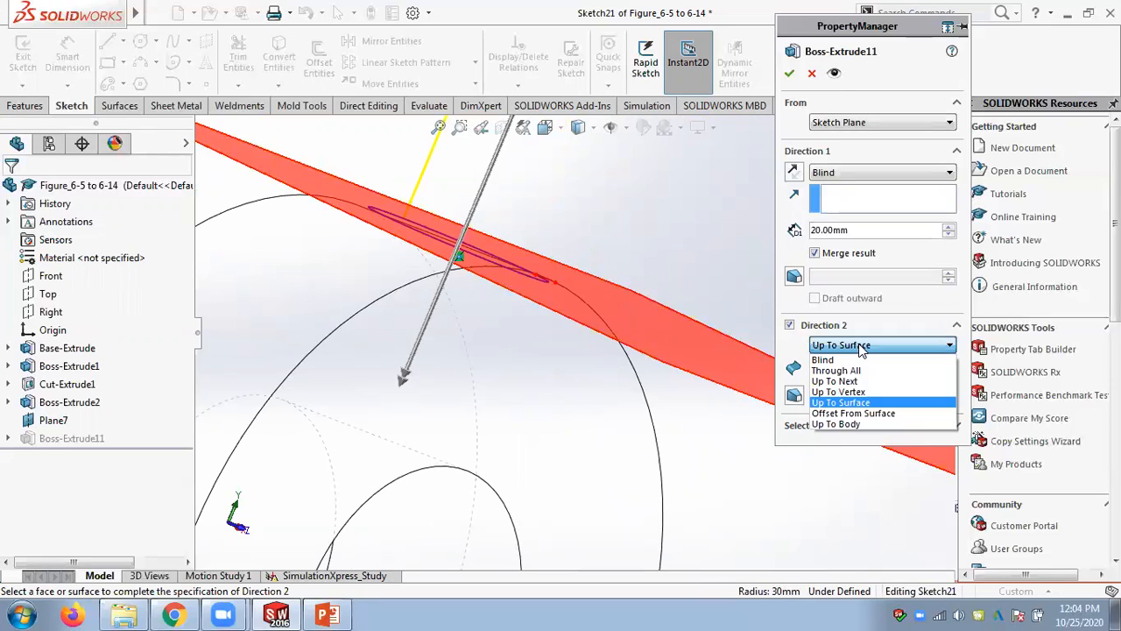
{"action": "left_click", "coordinate": [836, 377]}
{"action": "scroll", "coordinate": [617, 307], "scroll_direction": "up", "scroll_amount": 2}
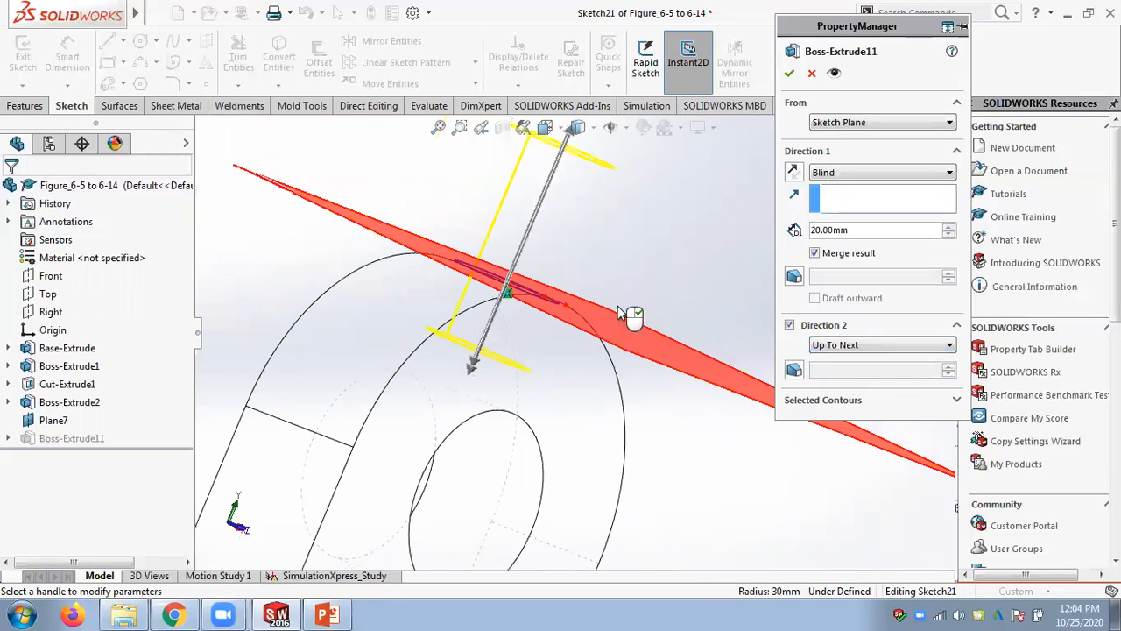
{"action": "middle_click_drag", "start_coordinate": [648, 255], "coordinate": [742, 318]}
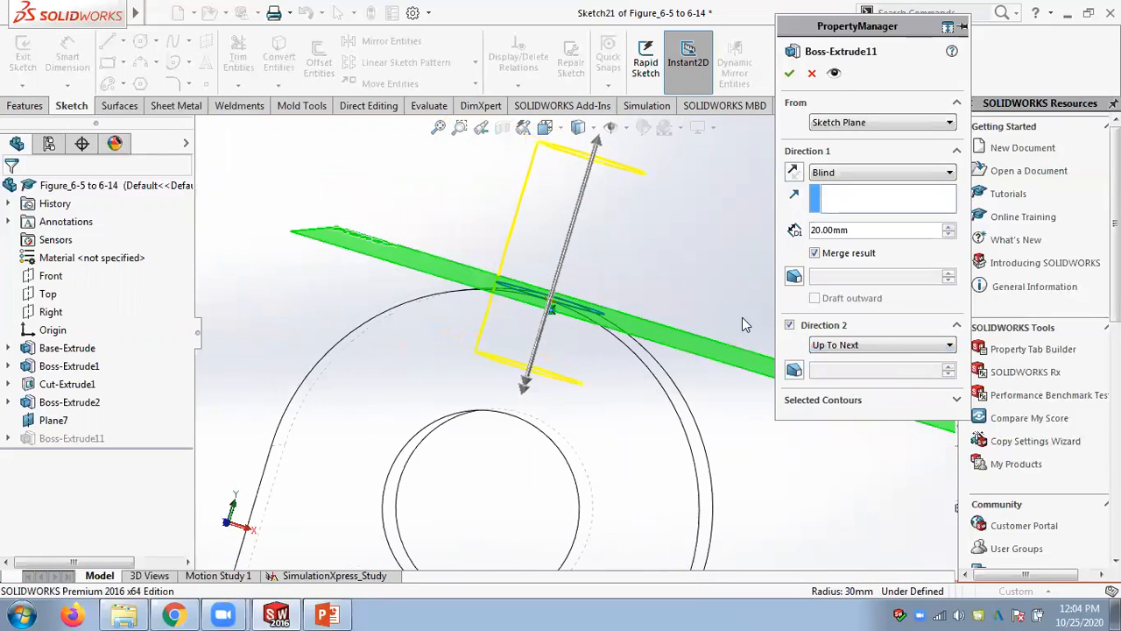
{"action": "scroll", "coordinate": [676, 272], "scroll_direction": "up", "scroll_amount": 2}
{"action": "middle_click_drag", "start_coordinate": [684, 260], "coordinate": [663, 278]}
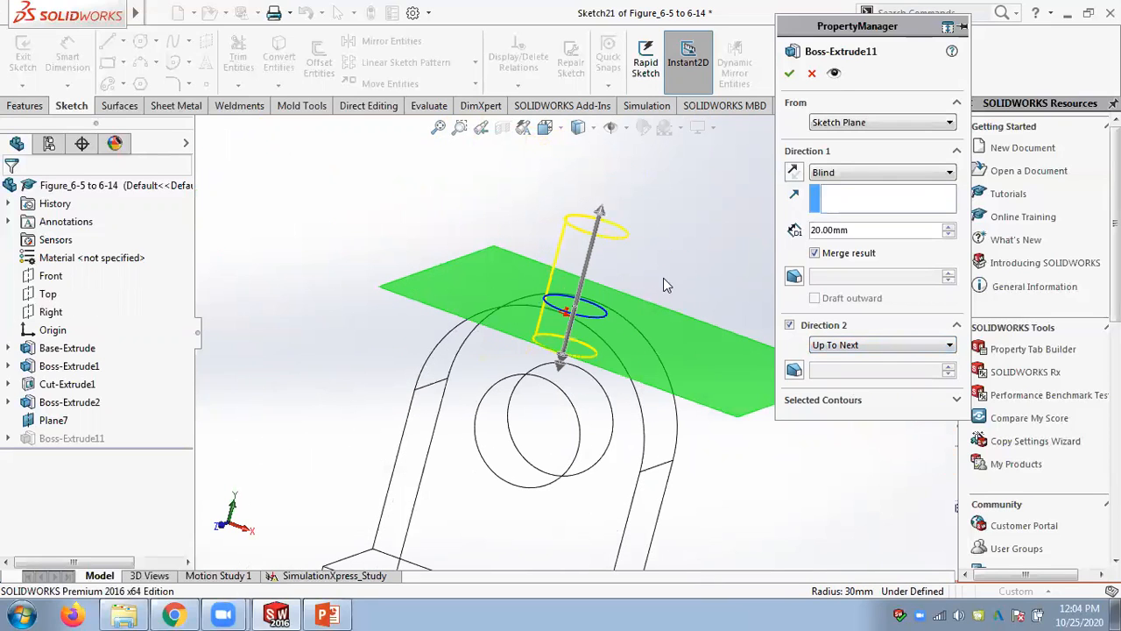
{"action": "left_click", "coordinate": [789, 74]}
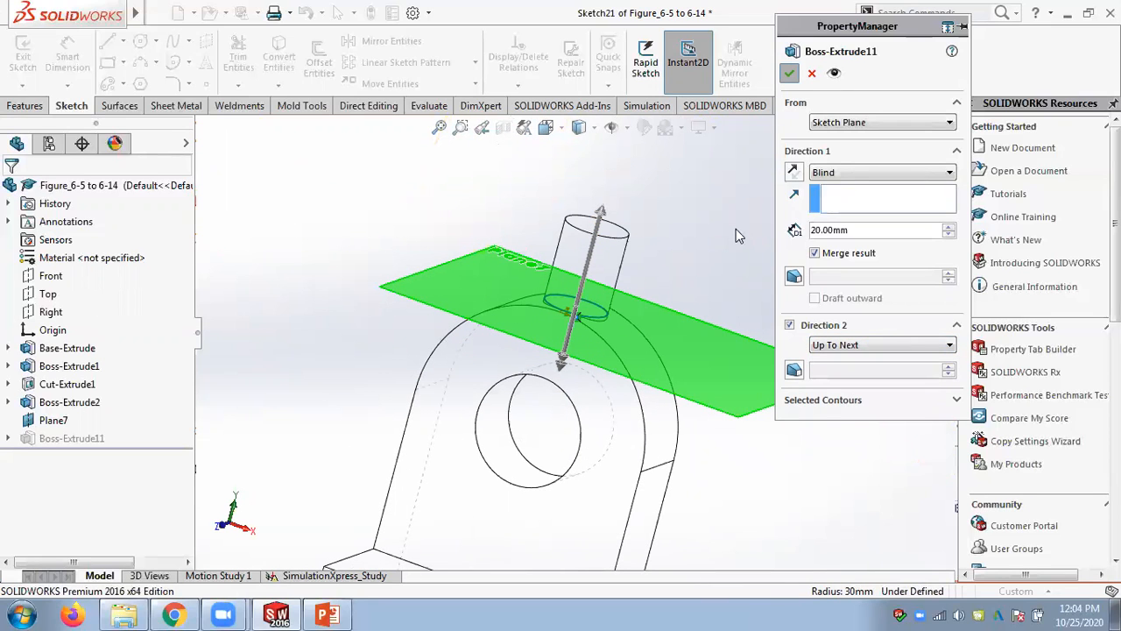
Inspect the cylinder's base edge-on where it meets the rounded top and restore the shaded with edges display
{"action": "middle_click_drag", "start_coordinate": [727, 216], "coordinate": [689, 242]}
{"action": "scroll", "coordinate": [509, 343], "scroll_direction": "down", "scroll_amount": 3}
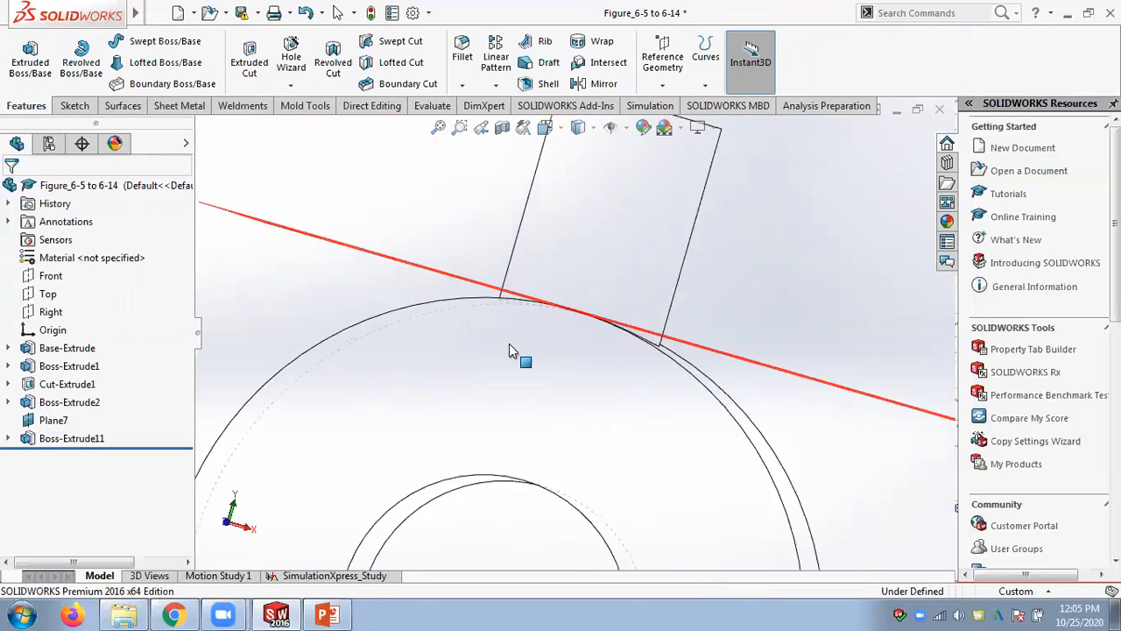
{"action": "scroll", "coordinate": [509, 343], "scroll_direction": "down", "scroll_amount": 2}
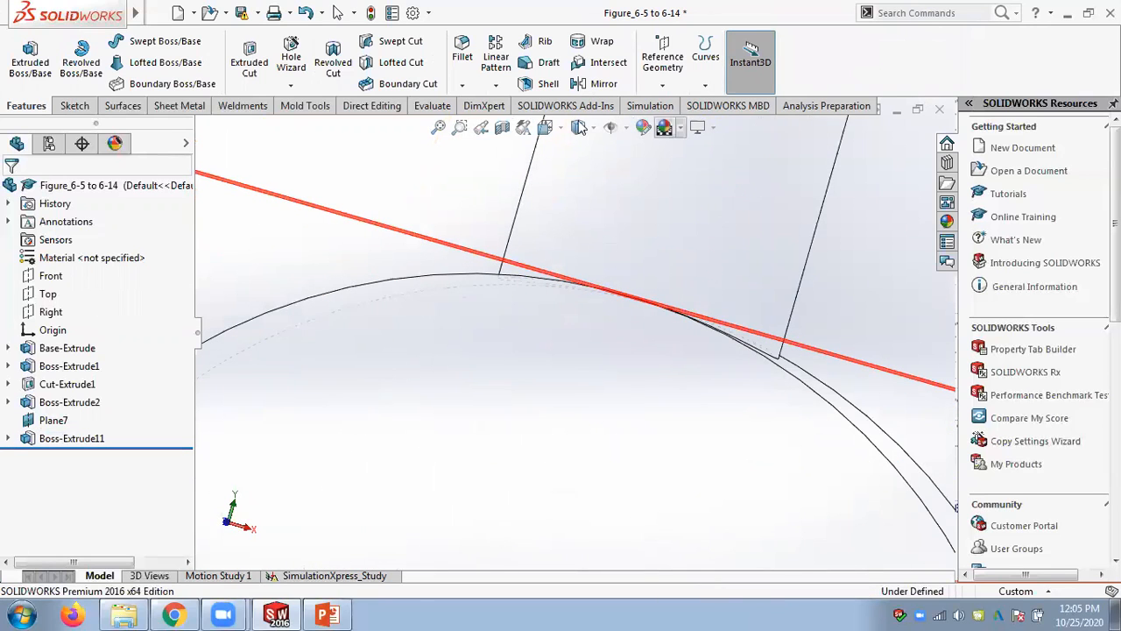
{"action": "left_click", "coordinate": [583, 151]}
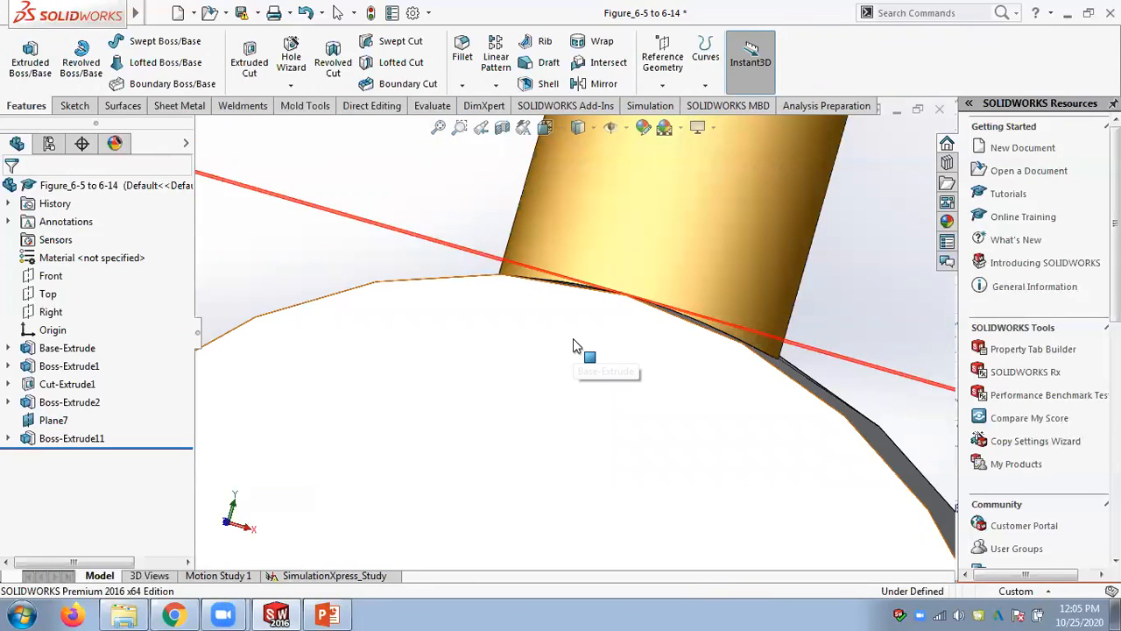
Delete the cylinder's extrusion from the rounded top, keeping its sketch
{"action": "right_click", "coordinate": [95, 437]}
{"action": "left_click", "coordinate": [132, 380]}
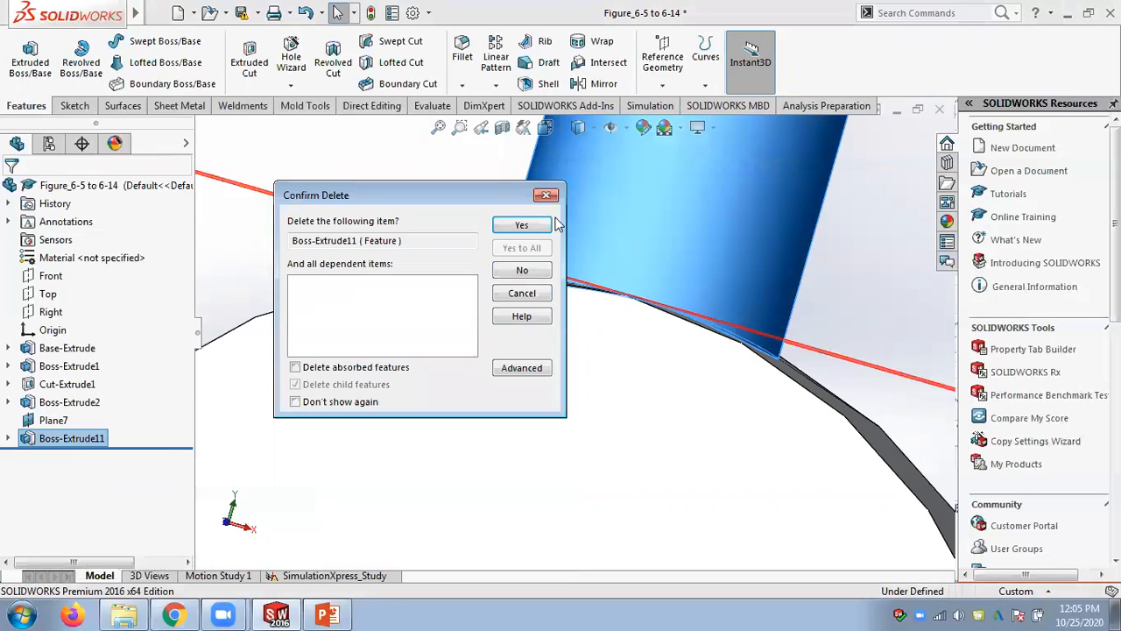
{"action": "left_click", "coordinate": [524, 227]}
{"action": "scroll", "coordinate": [605, 241], "scroll_direction": "up", "scroll_amount": 5}
{"action": "mouse_move", "coordinate": [604, 246]}
{"action": "middle_mouse_down"}
{"action": "mouse_move", "coordinate": [596, 288]}
{"action": "mouse_move", "coordinate": [739, 332]}
{"action": "middle_mouse_up"}
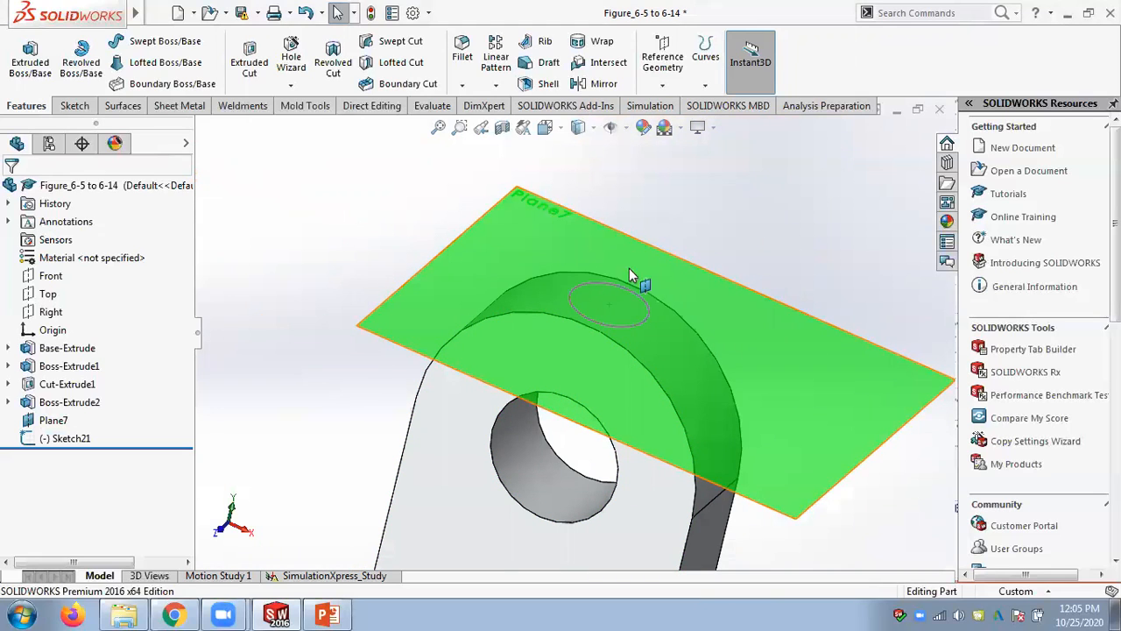
Delete the leftover circle sketch on the tangent plane
{"action": "scroll", "coordinate": [724, 263], "scroll_direction": "down", "scroll_amount": 2}
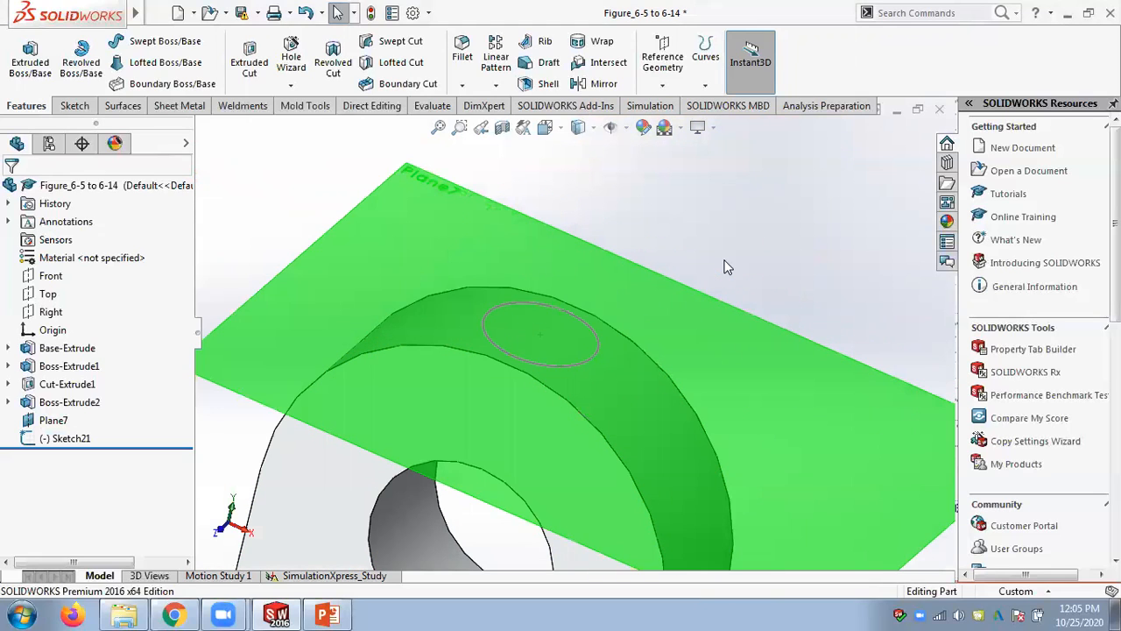
{"action": "left_click", "coordinate": [591, 363]}
{"action": "key", "text": "Delete"}
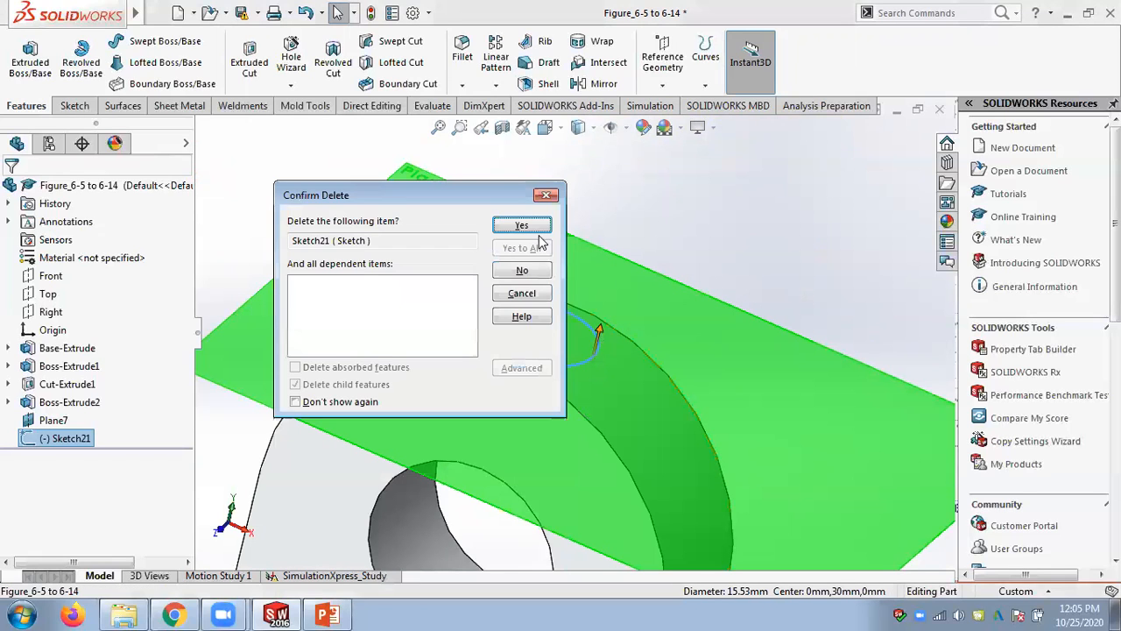
{"action": "left_click", "coordinate": [522, 226]}
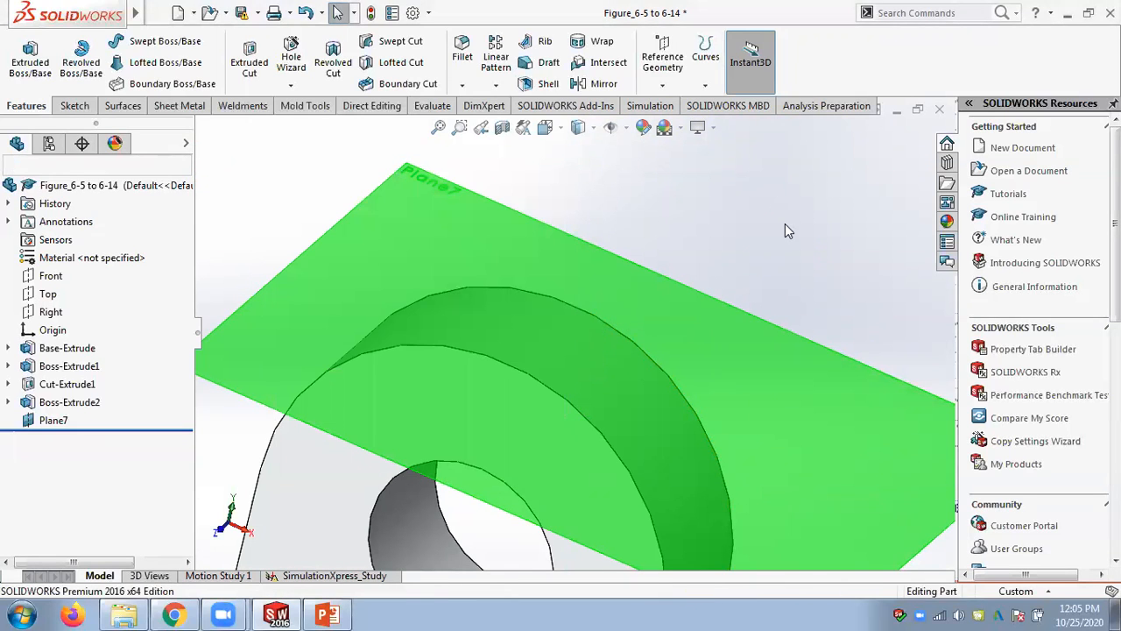
Start a new sketch on the tangent plane Plane7 and orient the view normal to it
{"action": "scroll", "coordinate": [774, 226], "scroll_direction": "up", "scroll_amount": 2}
{"action": "left_click", "coordinate": [699, 381]}
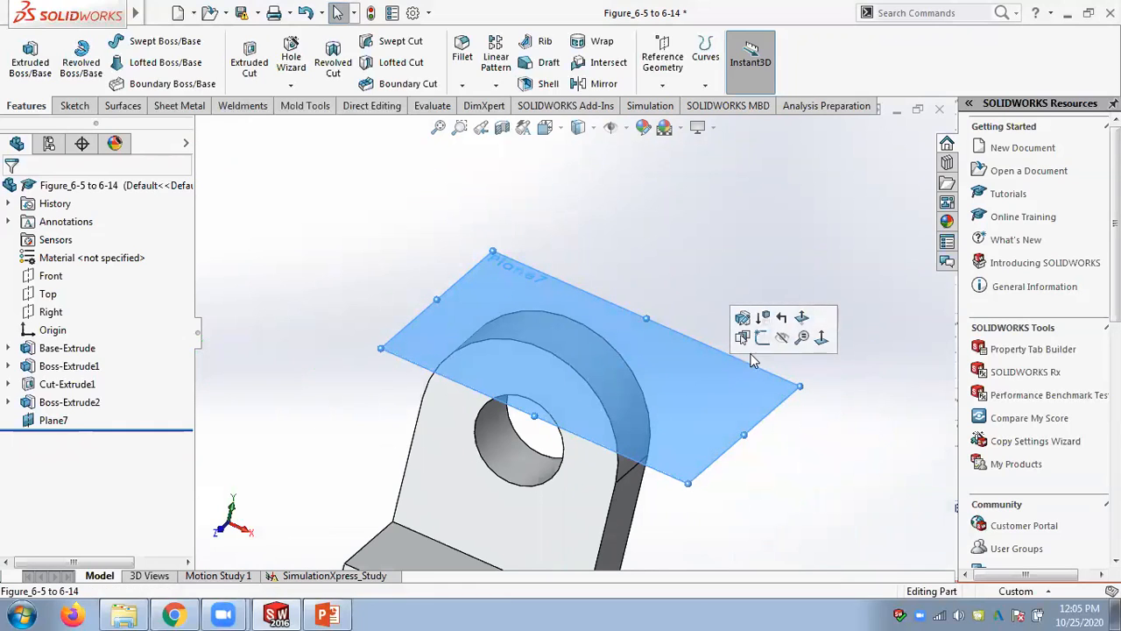
{"action": "left_click", "coordinate": [765, 340]}
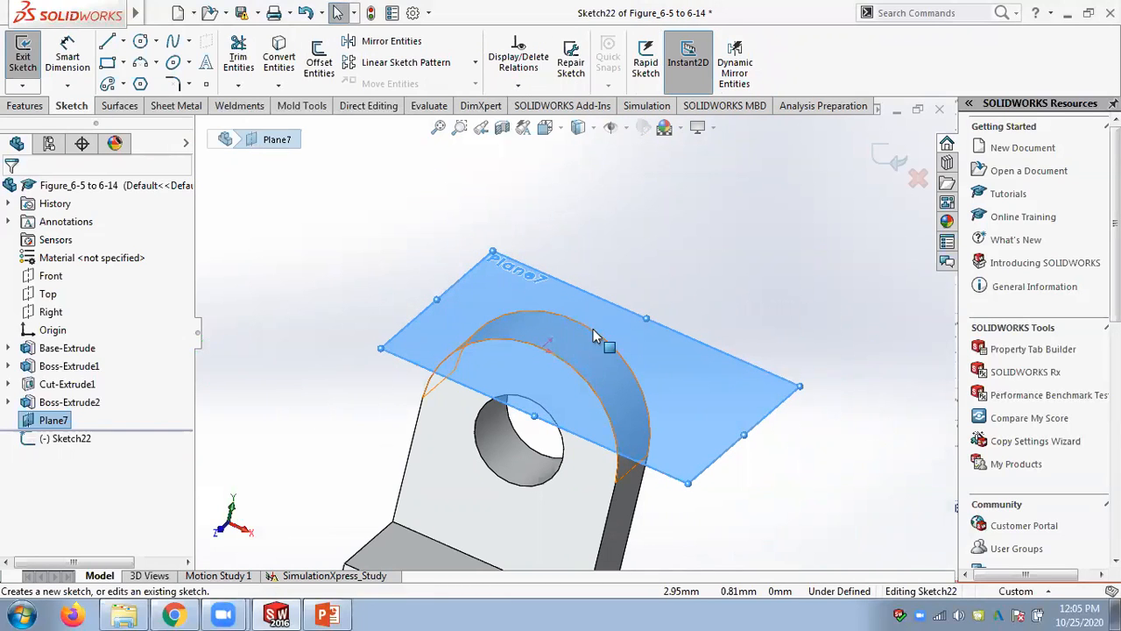
{"action": "left_click", "coordinate": [66, 438]}
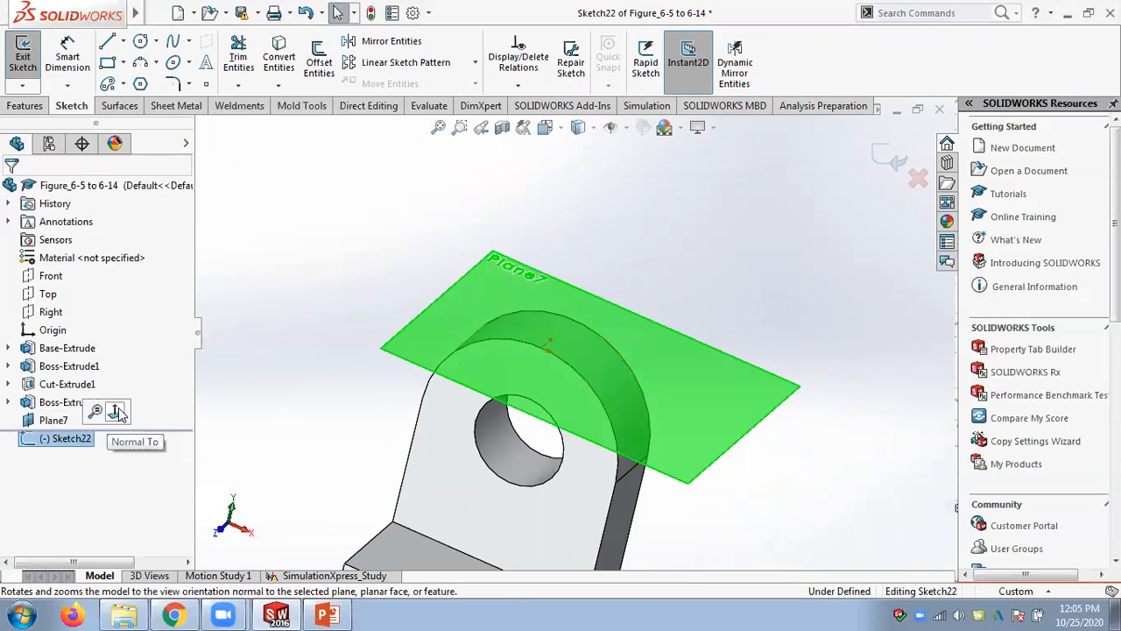
{"action": "left_click", "coordinate": [118, 412]}
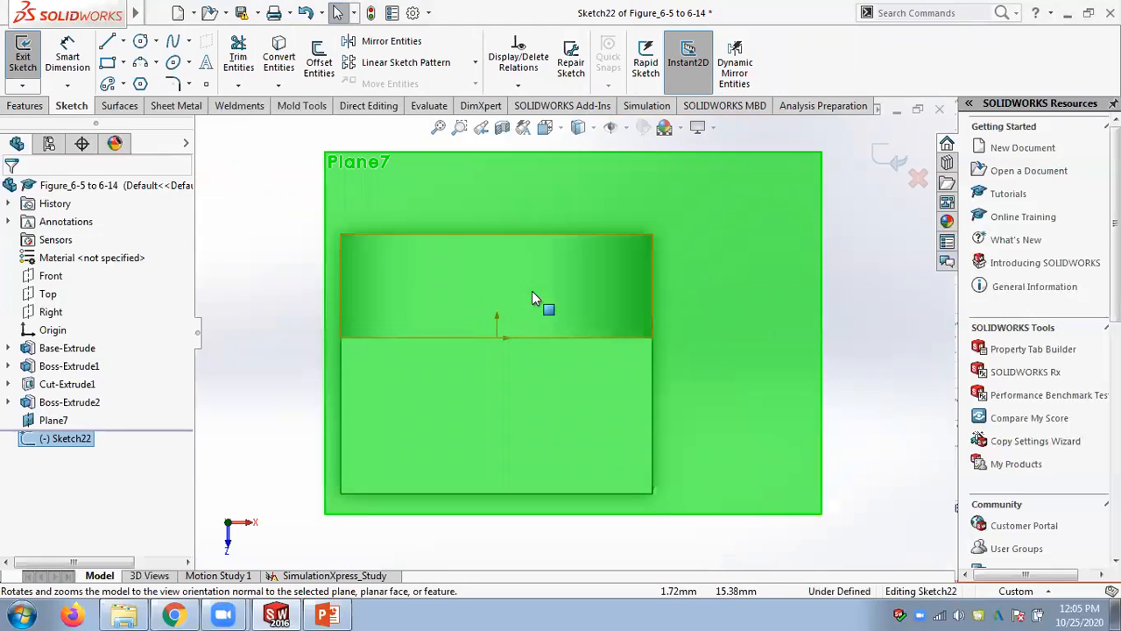
Sketch a circle of about 7.26 mm radius centred at X 0, Y 10 mm over the rounded top
{"action": "left_click", "coordinate": [157, 42]}
{"action": "left_click", "coordinate": [168, 62]}
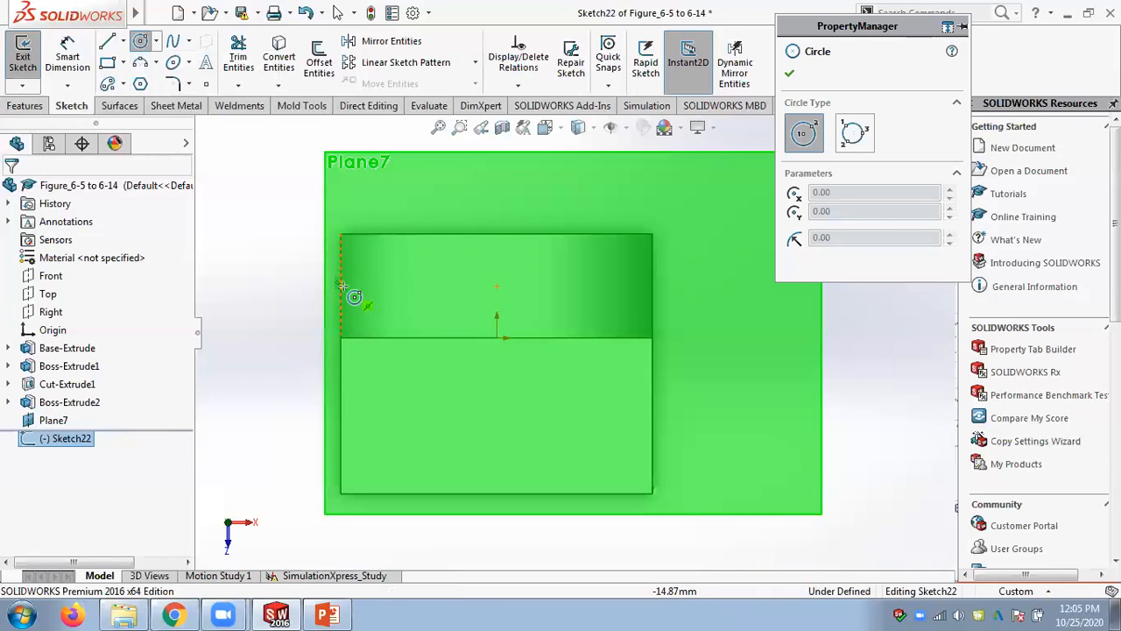
{"action": "left_click", "coordinate": [495, 286]}
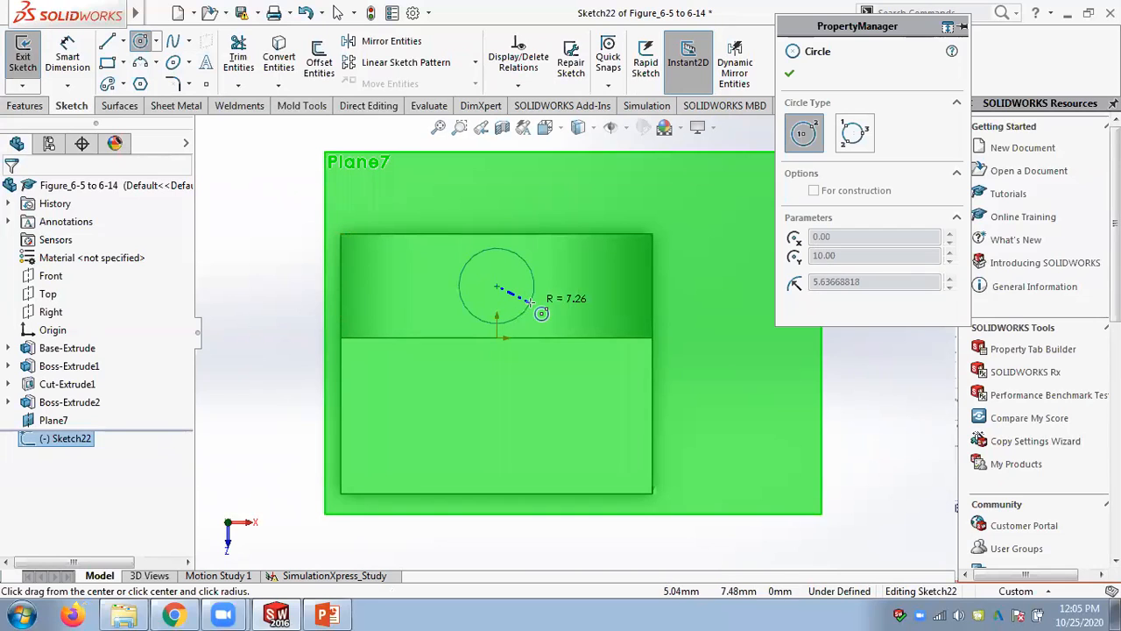
{"action": "left_click", "coordinate": [526, 307]}
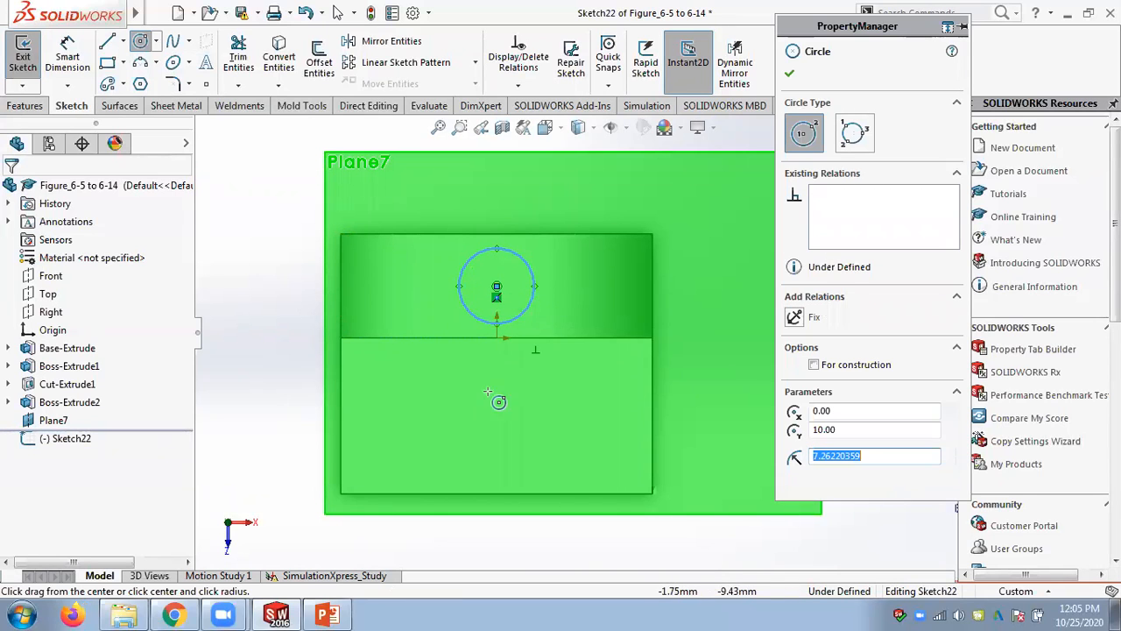
Start a boss extrusion of the circle from the tangent plane with a blind depth of 40 mm away from the rounded top
{"action": "middle_click_drag", "start_coordinate": [481, 363], "coordinate": [528, 283]}
{"action": "scroll", "coordinate": [528, 283], "scroll_direction": "up", "scroll_amount": 5}
{"action": "middle_click_drag", "start_coordinate": [621, 290], "coordinate": [565, 296]}
{"action": "key", "text": "Escape"}
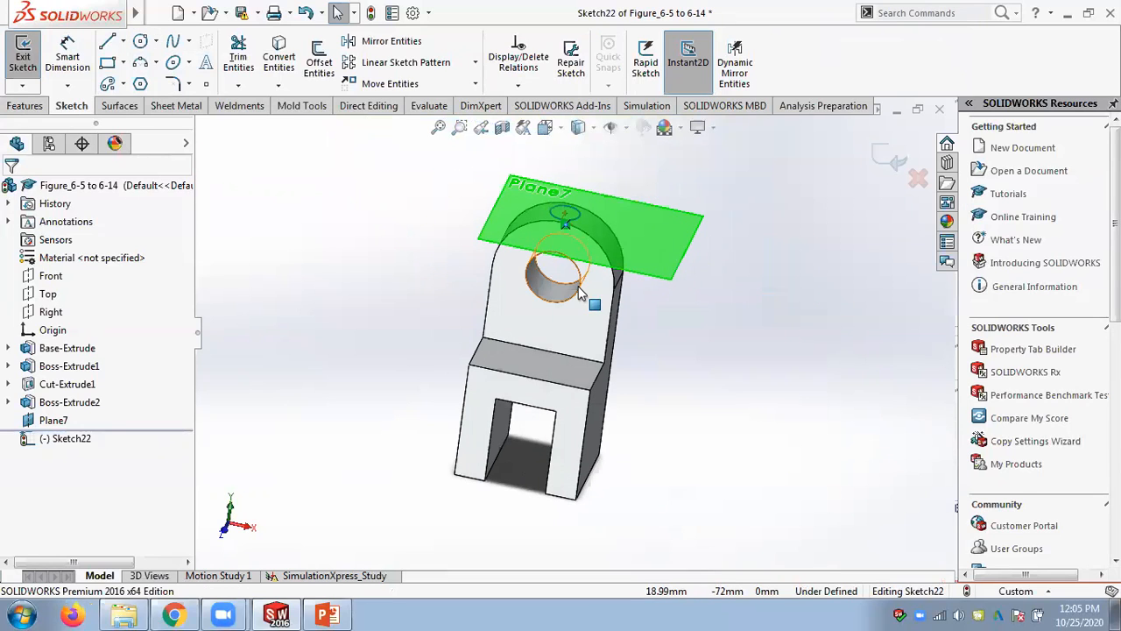
{"action": "left_click", "coordinate": [26, 106]}
{"action": "left_click", "coordinate": [35, 68]}
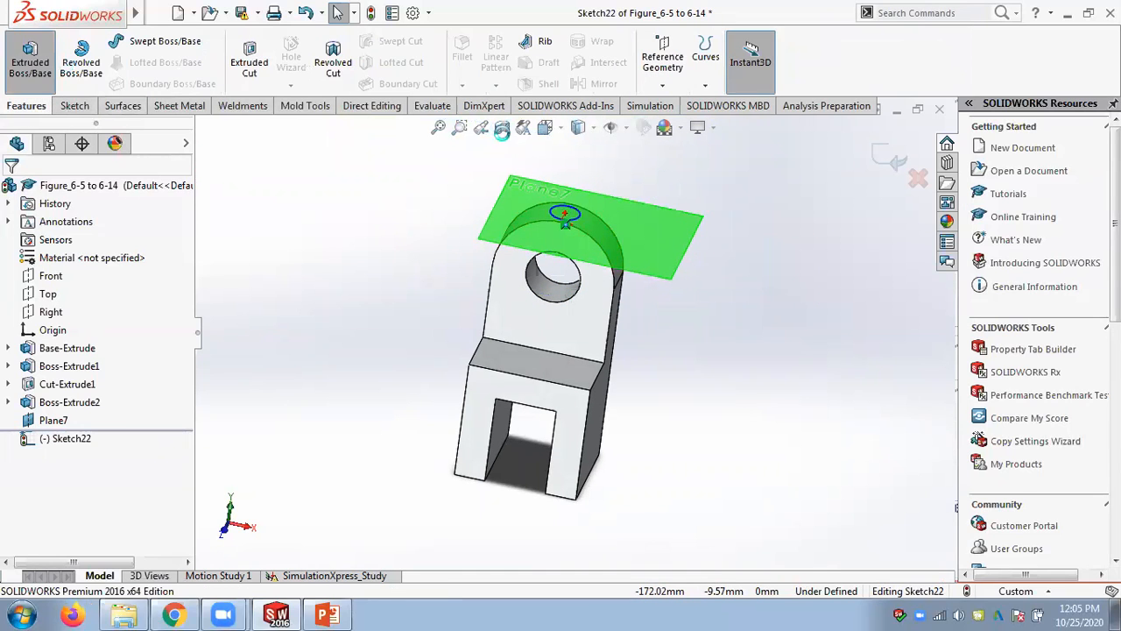
{"action": "scroll", "coordinate": [645, 190], "scroll_direction": "down", "scroll_amount": 6}
{"action": "middle_click_drag", "start_coordinate": [429, 260], "coordinate": [459, 187]}
{"action": "scroll", "coordinate": [452, 287], "scroll_direction": "down", "scroll_amount": 3}
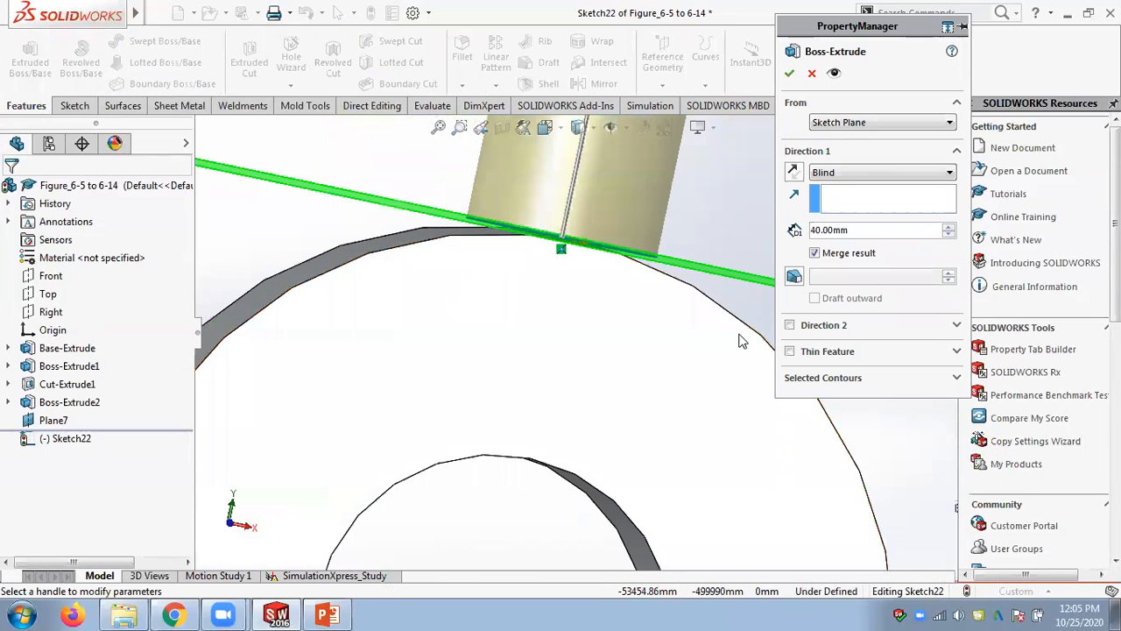
Enable the extrusion's second direction with a blind depth of 10 mm and show the model in wireframe
{"action": "left_click", "coordinate": [790, 326]}
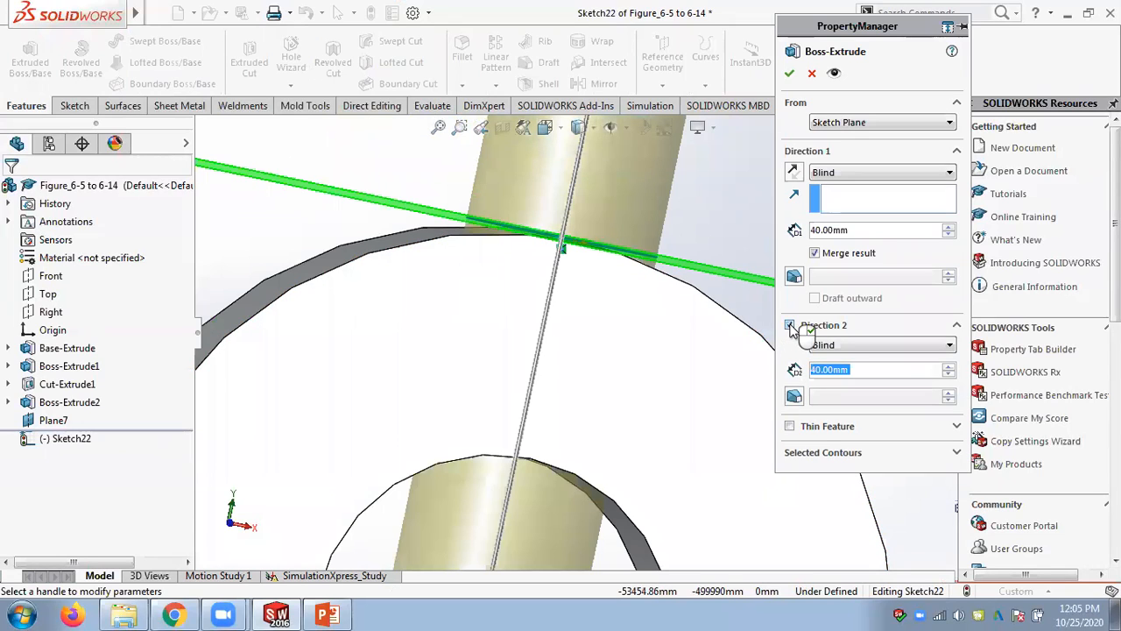
{"action": "scroll", "coordinate": [568, 364], "scroll_direction": "up", "scroll_amount": 2}
{"action": "left_click", "coordinate": [949, 375]}
{"action": "left_click", "coordinate": [948, 375]}
{"action": "left_click", "coordinate": [949, 375]}
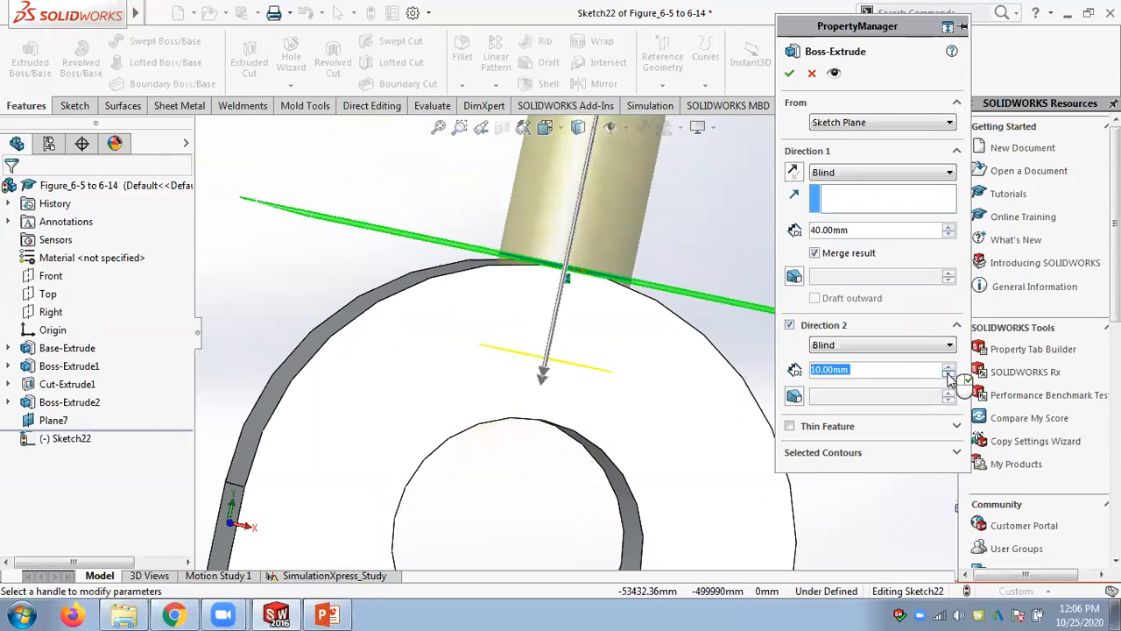
{"action": "left_click", "coordinate": [595, 129]}
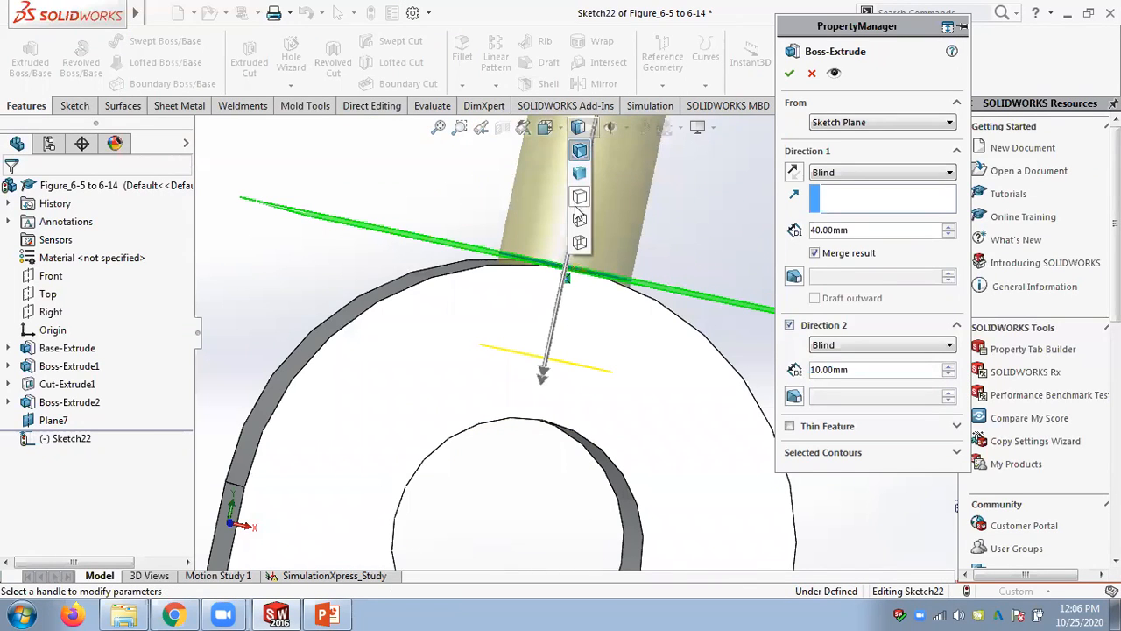
{"action": "left_click", "coordinate": [579, 242]}
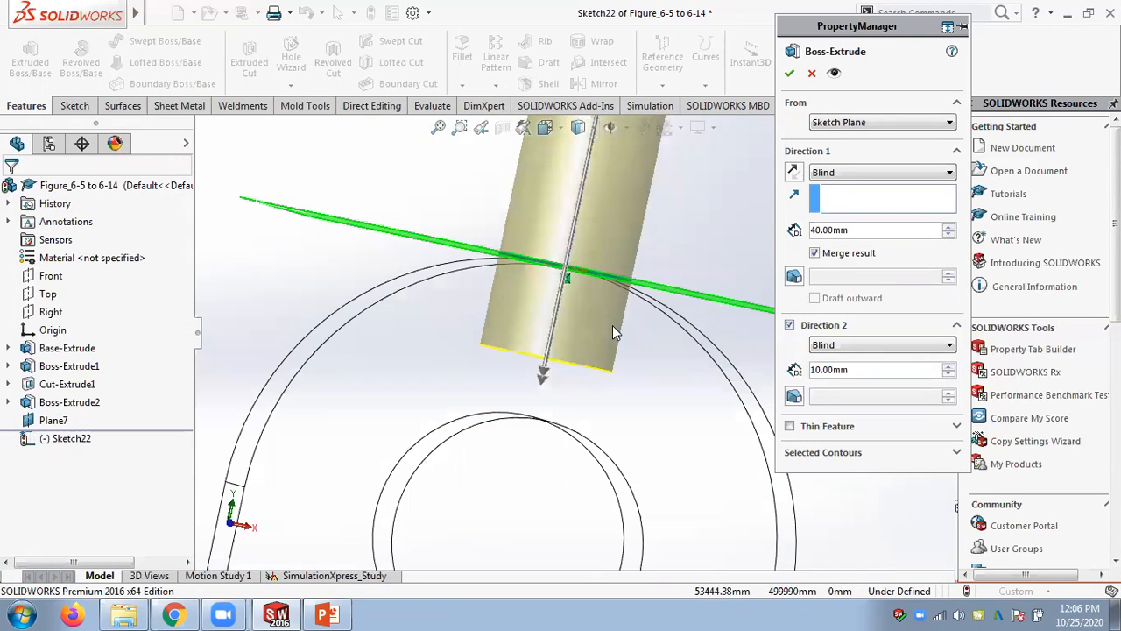
Set the second direction's end condition to Up To Next so the extrusion ends on the curved face
{"action": "left_click", "coordinate": [842, 347]}
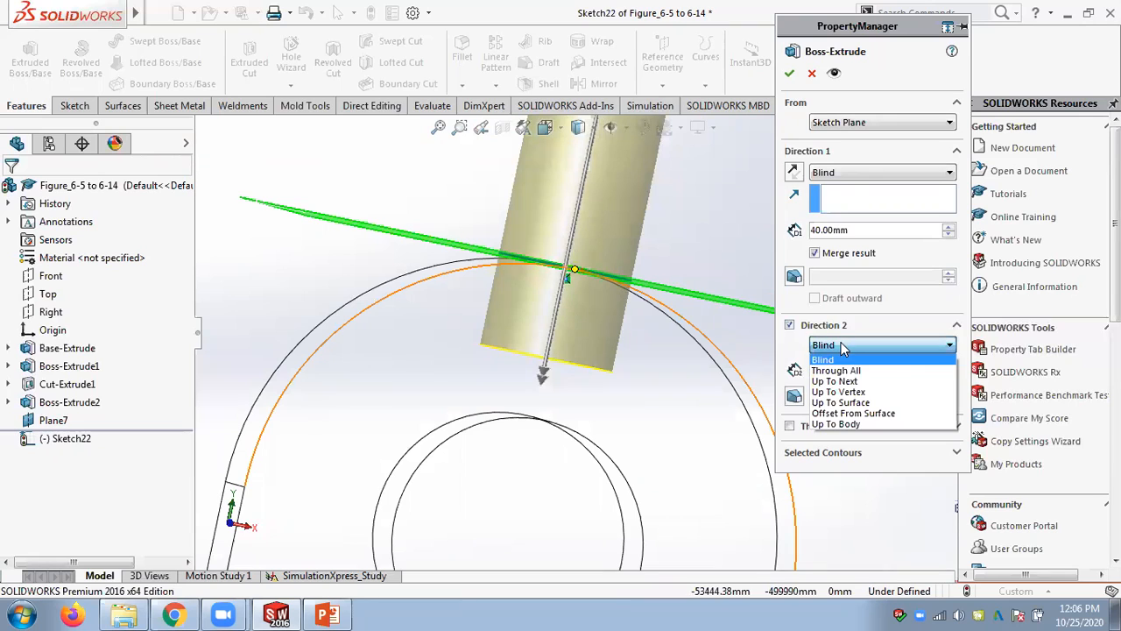
{"action": "left_click", "coordinate": [839, 382]}
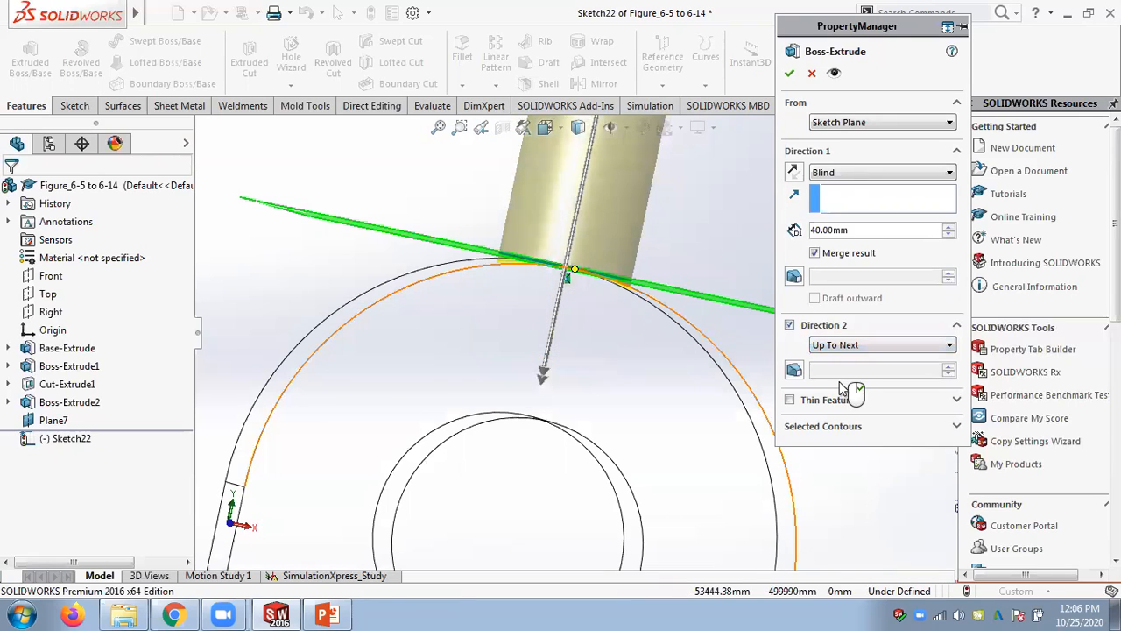
{"action": "scroll", "coordinate": [596, 229], "scroll_direction": "down", "scroll_amount": 2}
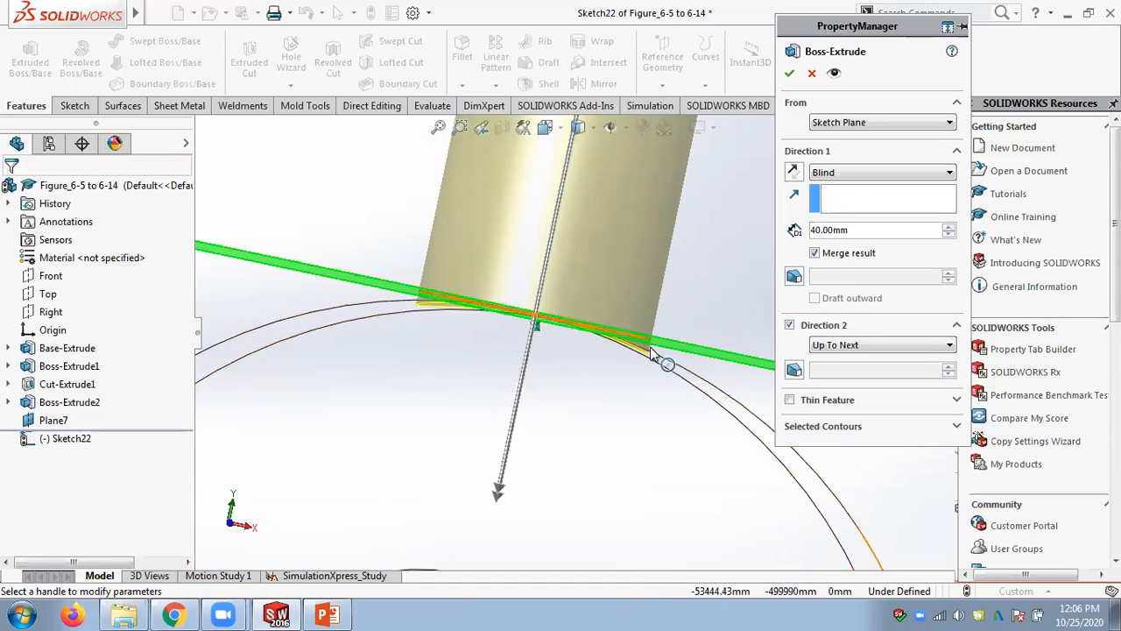
{"action": "scroll", "coordinate": [665, 267], "scroll_direction": "up", "scroll_amount": 5}
{"action": "middle_click_drag", "start_coordinate": [664, 285], "coordinate": [590, 243]}
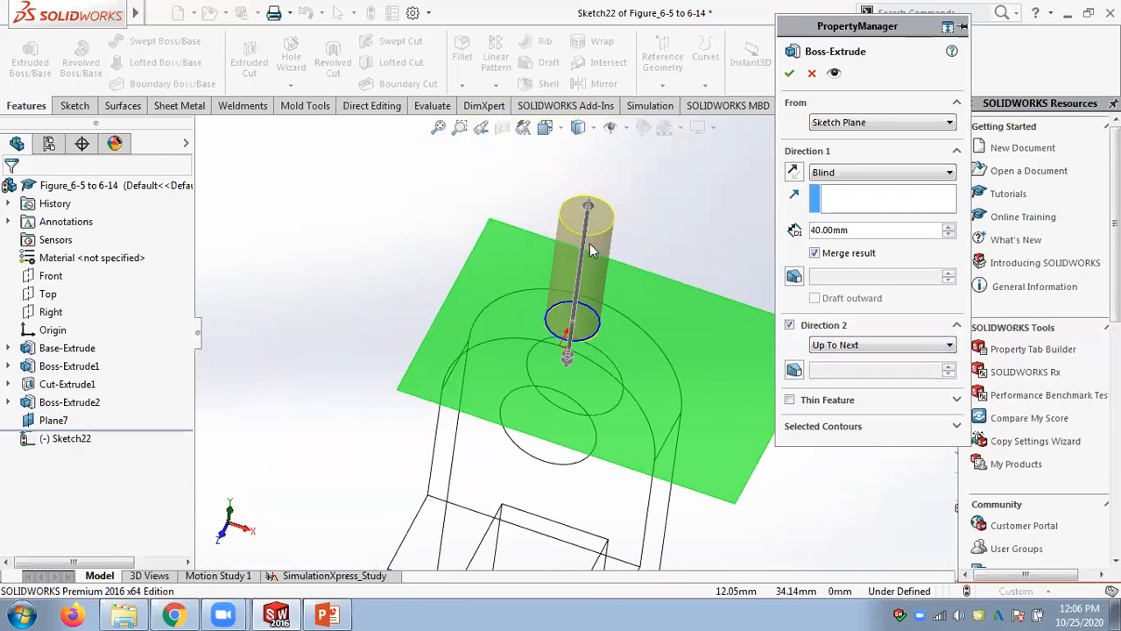
Make the extrusion a thin feature with a wall thickness of 1 mm
{"action": "left_click", "coordinate": [790, 400]}
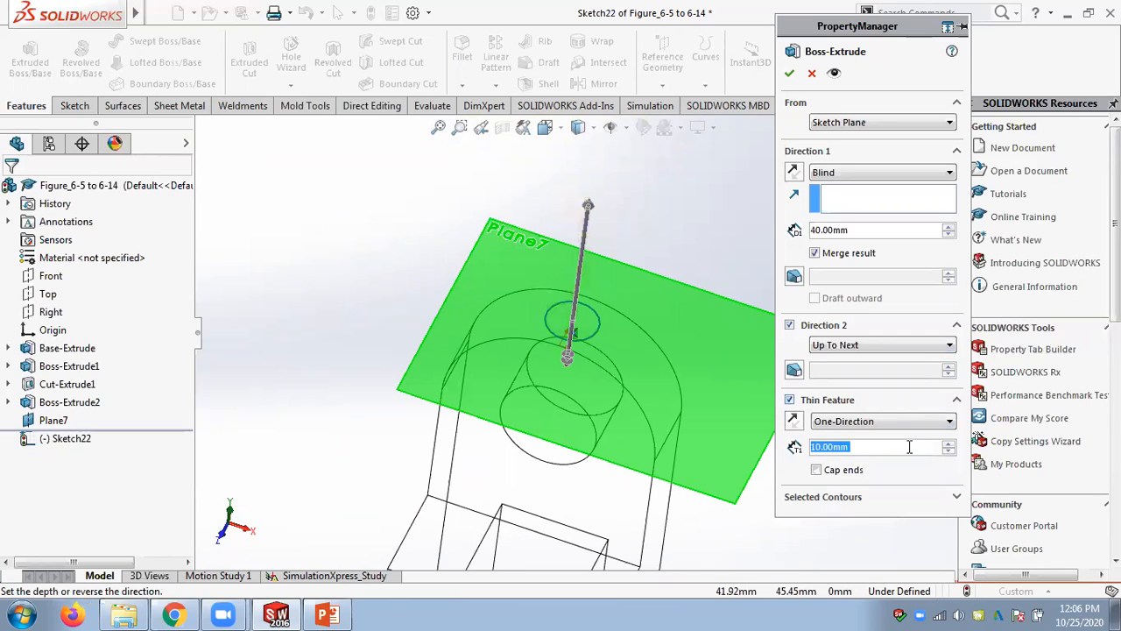
{"action": "type", "text": "1"}
{"action": "key", "text": "Return"}
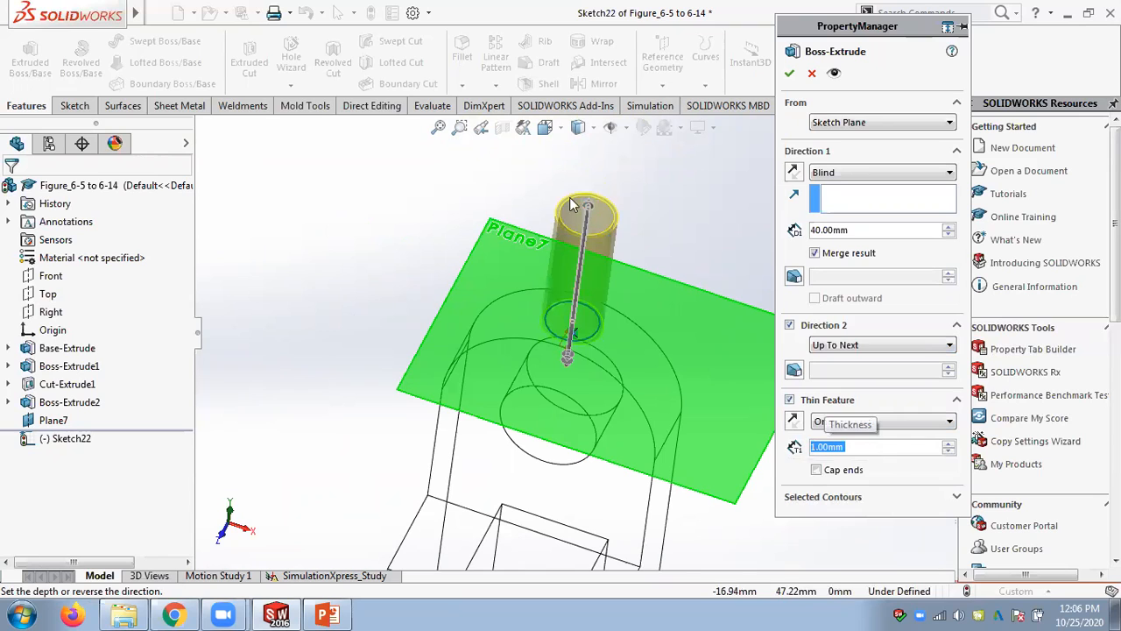
{"action": "scroll", "coordinate": [727, 354], "scroll_direction": "down", "scroll_amount": 2}
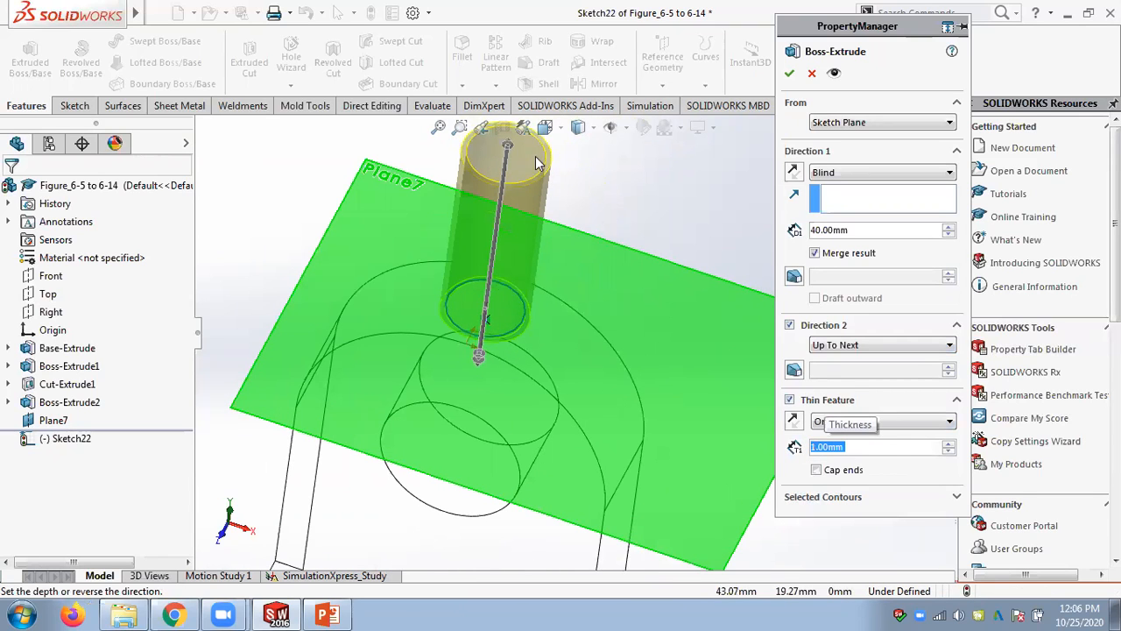
{"action": "scroll", "coordinate": [558, 172], "scroll_direction": "up", "scroll_amount": 3}
{"action": "scroll", "coordinate": [575, 207], "scroll_direction": "down", "scroll_amount": 3}
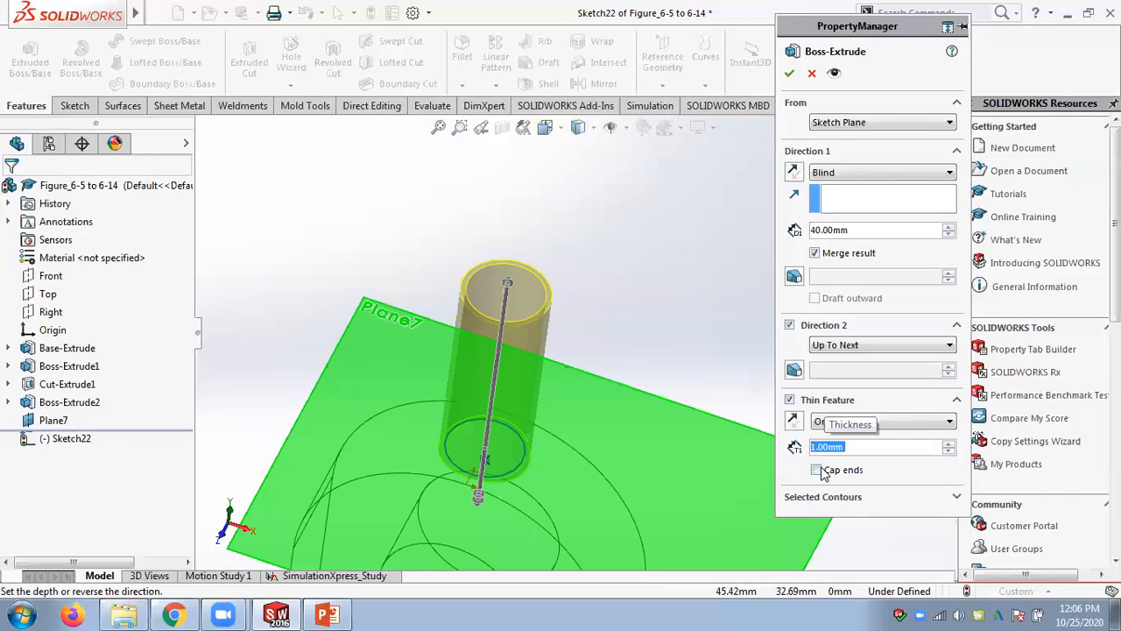
Try the thin wall reversed, as Mid-Plane and as Two-Direction with a 3 mm second thickness, then return to One-Direction
{"action": "left_click", "coordinate": [795, 422]}
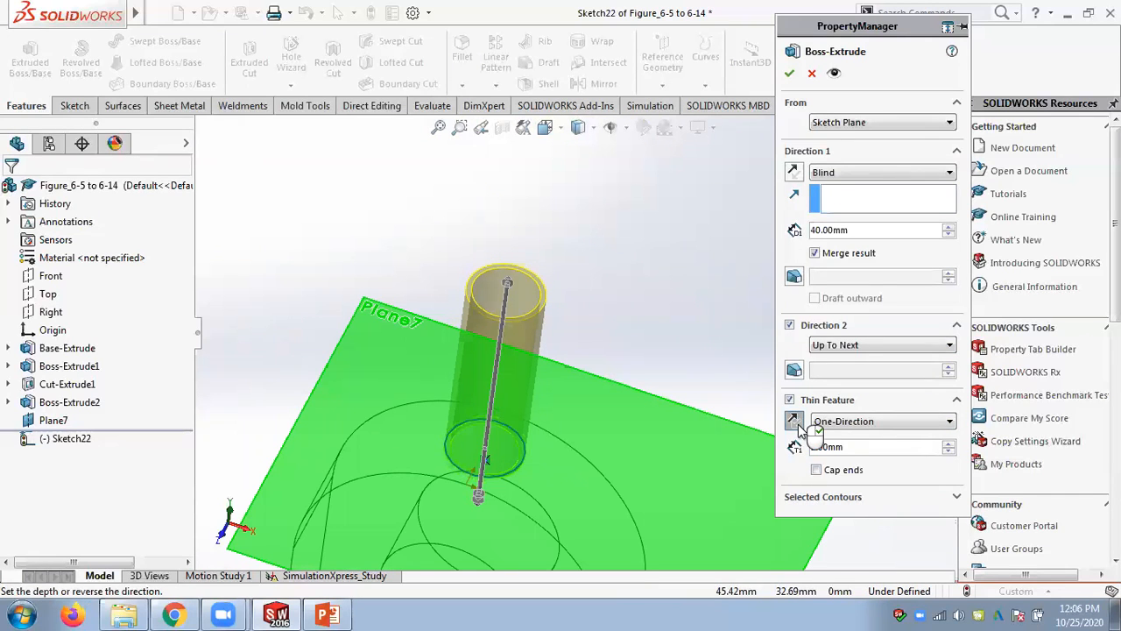
{"action": "left_click", "coordinate": [854, 421]}
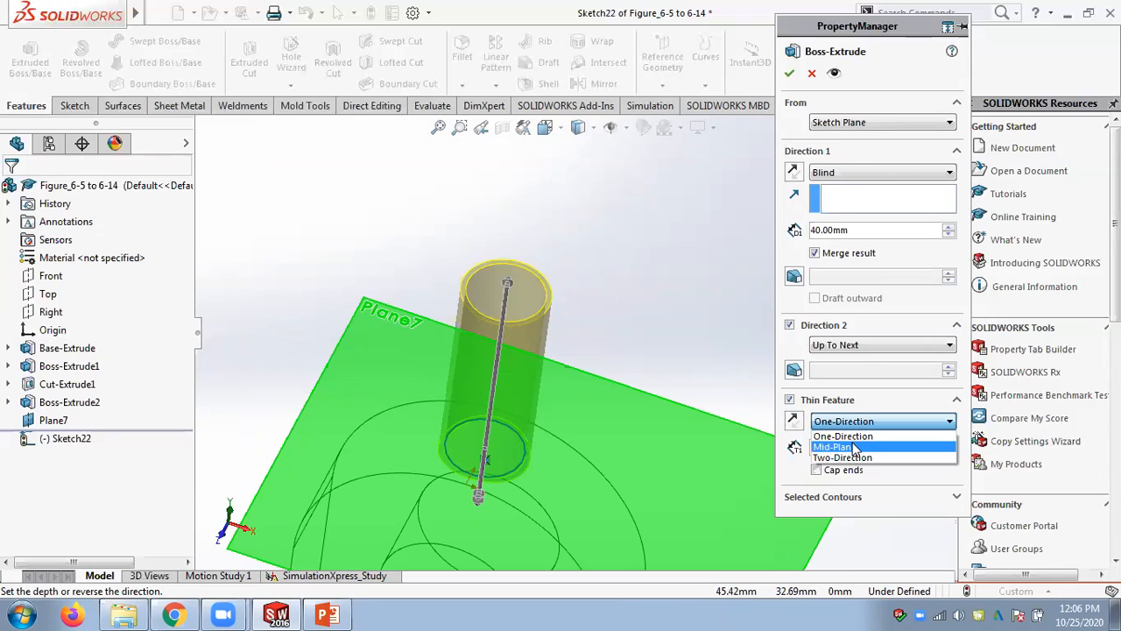
{"action": "left_click", "coordinate": [854, 444]}
{"action": "left_click", "coordinate": [845, 427]}
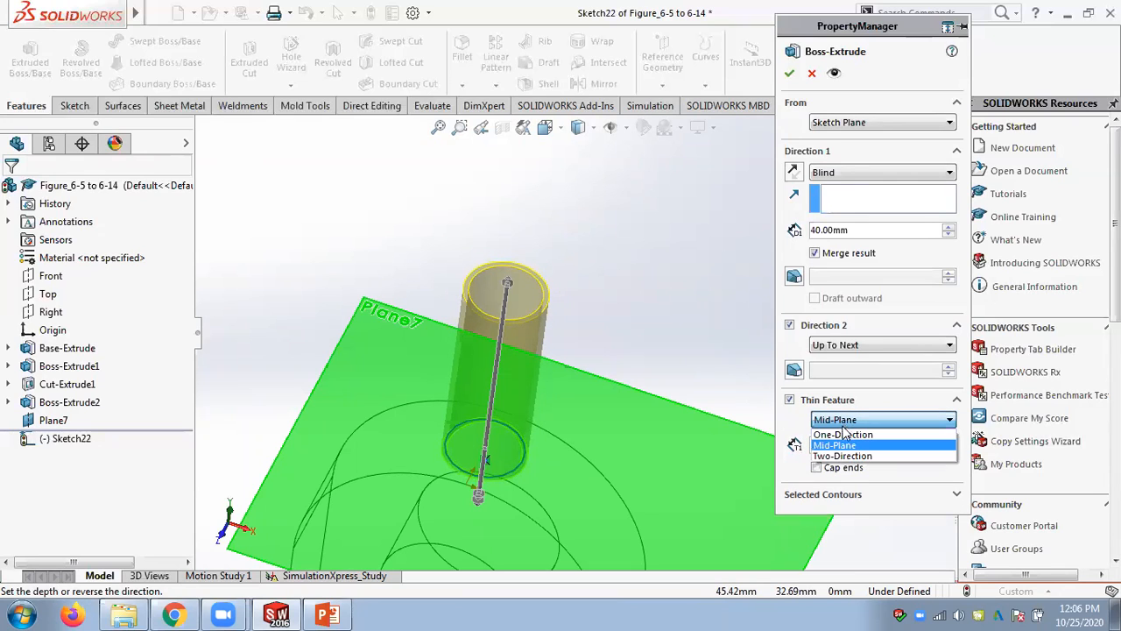
{"action": "left_click", "coordinate": [843, 459]}
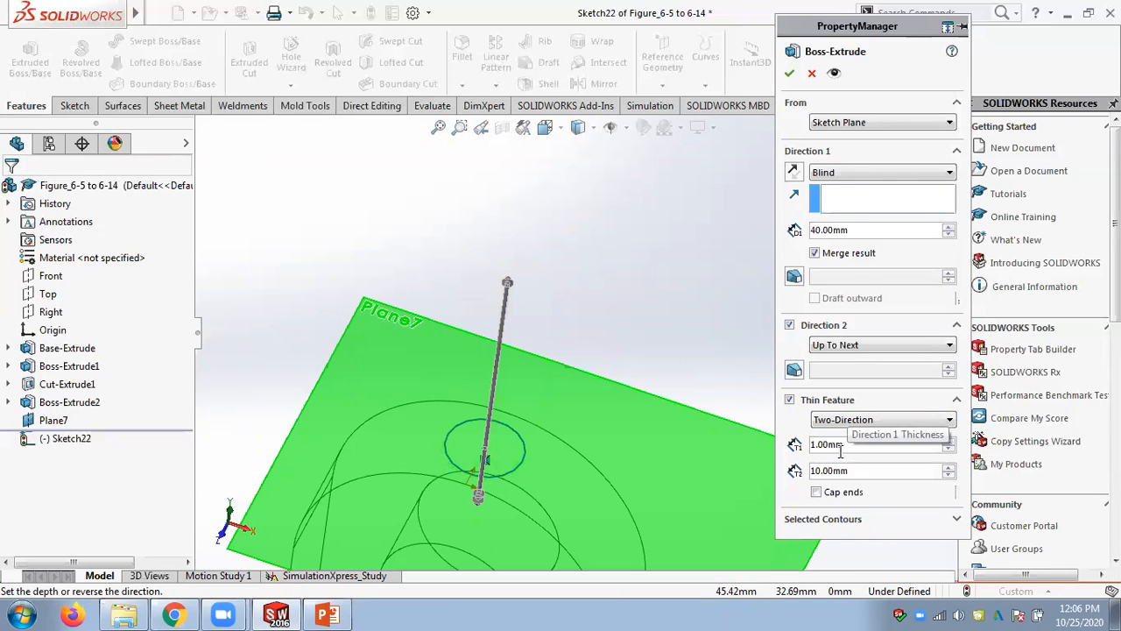
{"action": "left_click_drag", "start_coordinate": [864, 470], "coordinate": [799, 473]}
{"action": "type", "text": "3"}
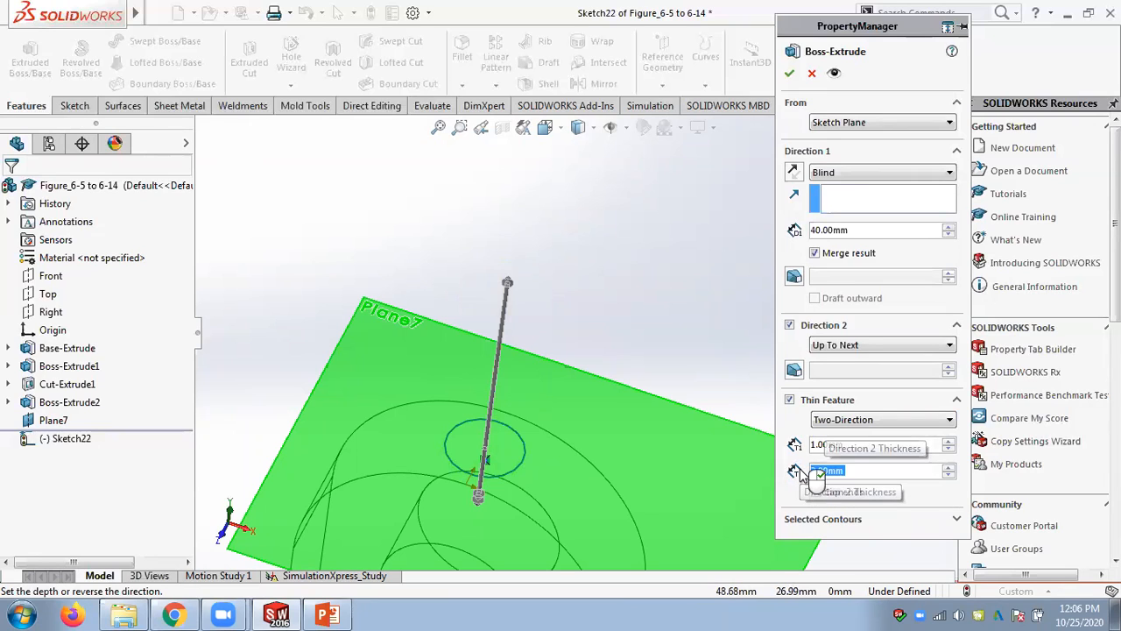
{"action": "key", "text": "Return"}
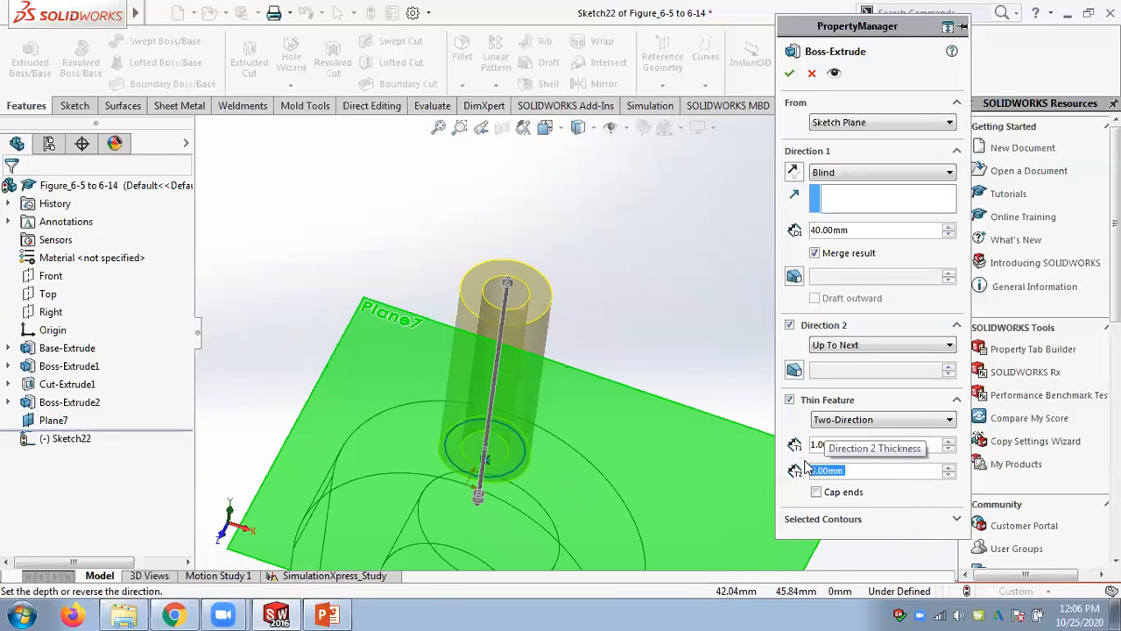
{"action": "left_click", "coordinate": [837, 424]}
{"action": "left_click", "coordinate": [839, 435]}
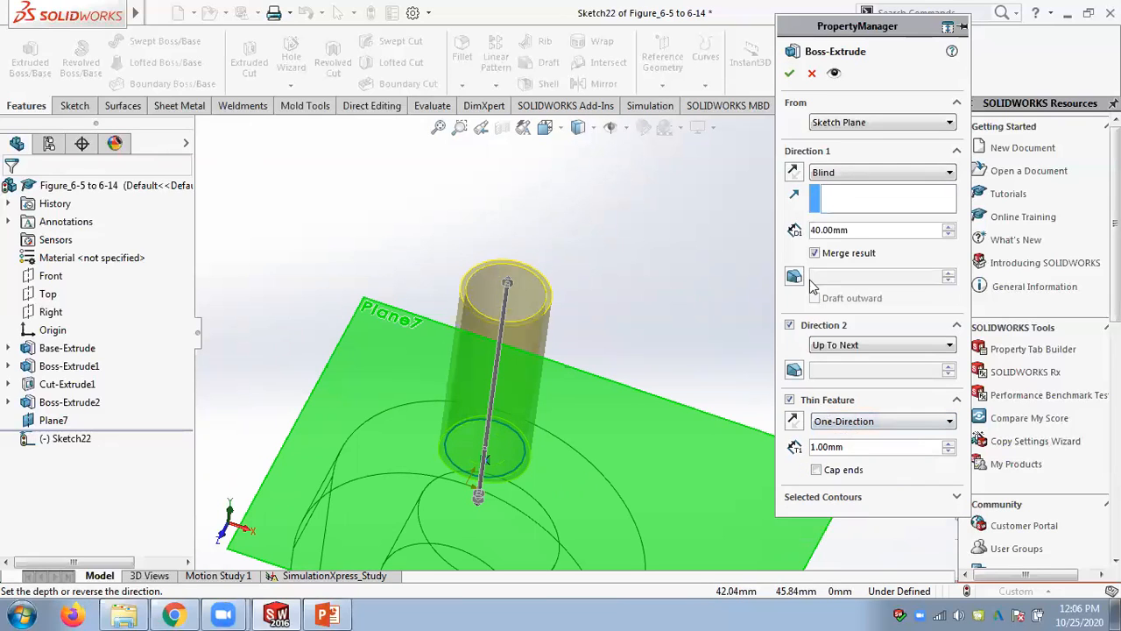
Accept the thin extrusion and set the display style to shaded with edges
{"action": "left_click", "coordinate": [790, 74]}
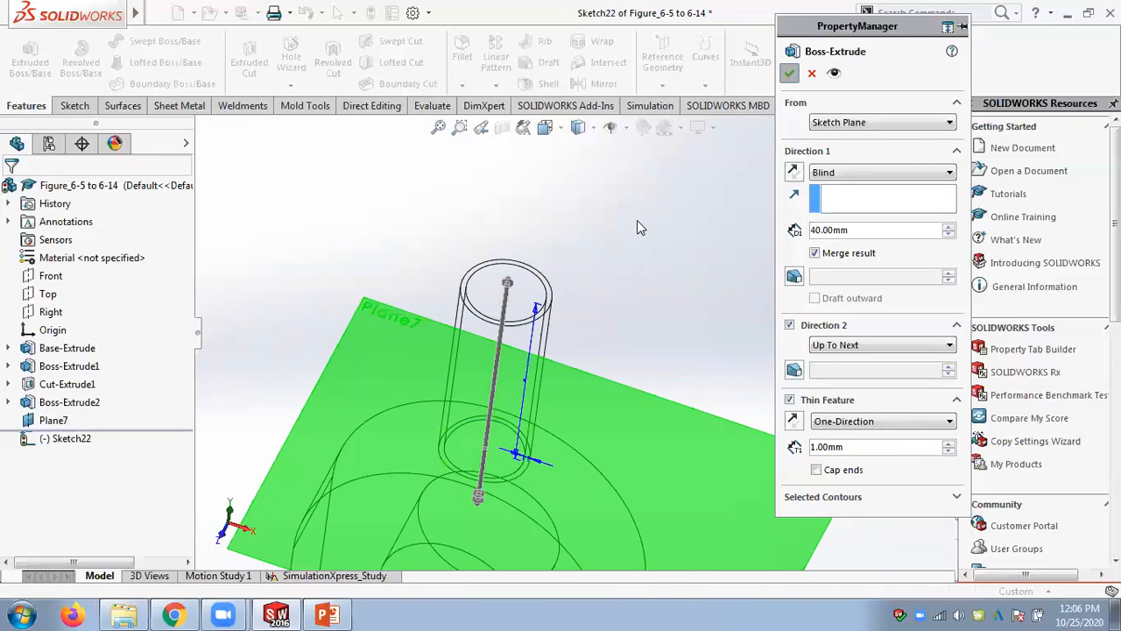
{"action": "left_click", "coordinate": [578, 127]}
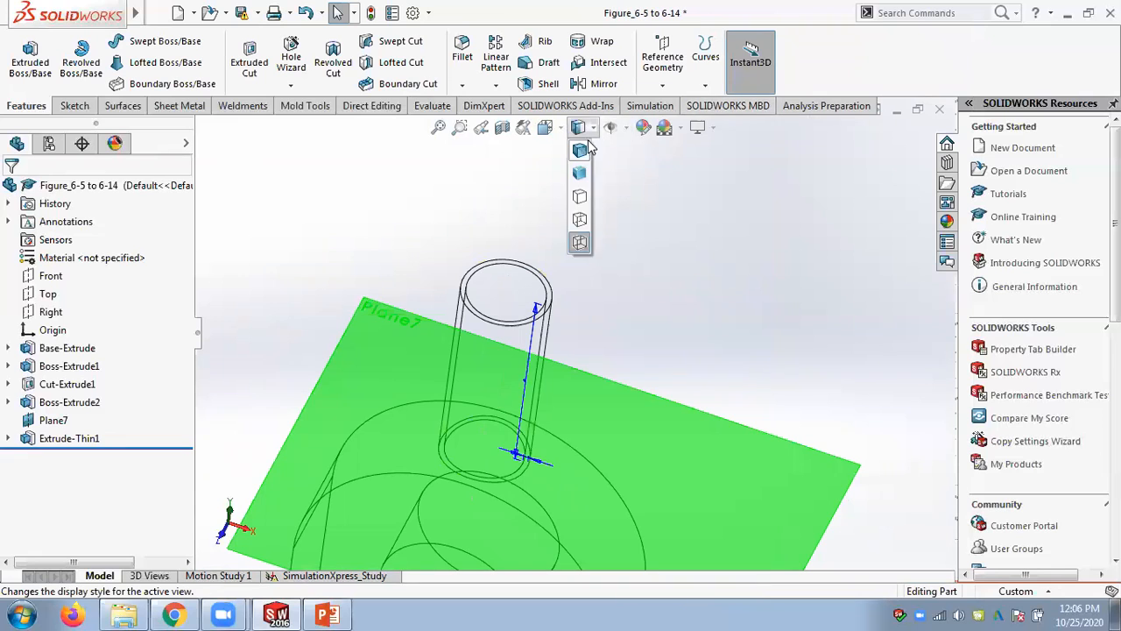
{"action": "left_click", "coordinate": [587, 219]}
Examine from the side and from above how the tube's base meets the bracket's rounded top
{"action": "middle_click_drag", "start_coordinate": [624, 275], "coordinate": [674, 153]}
{"action": "scroll", "coordinate": [480, 355], "scroll_direction": "down", "scroll_amount": 1}
{"action": "scroll", "coordinate": [479, 355], "scroll_direction": "down", "scroll_amount": 3}
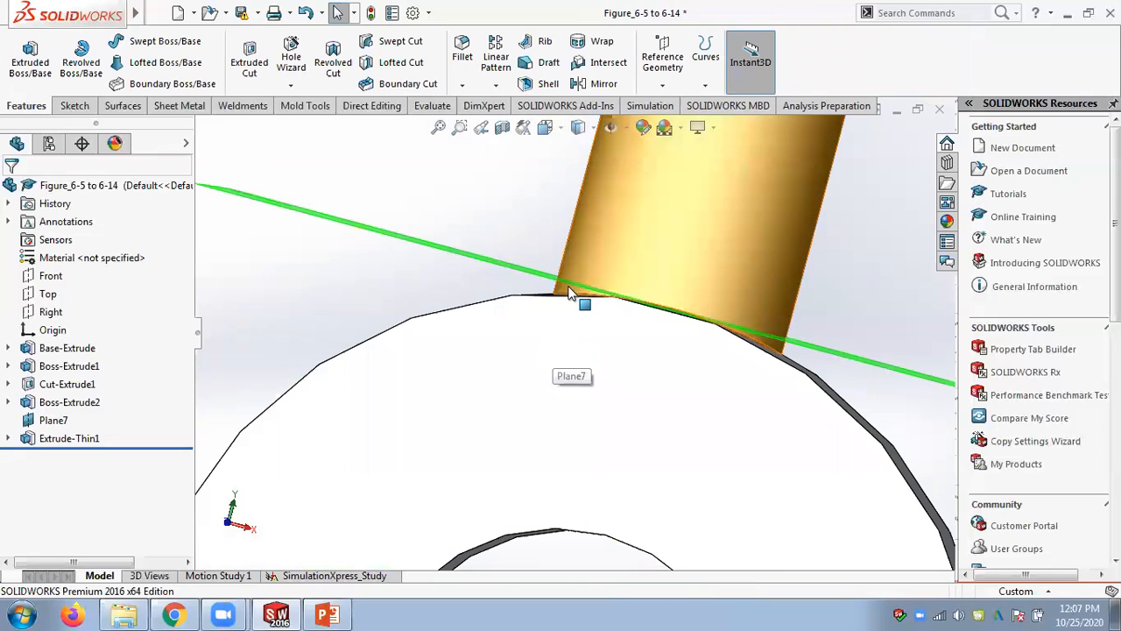
{"action": "scroll", "coordinate": [810, 368], "scroll_direction": "up", "scroll_amount": 6}
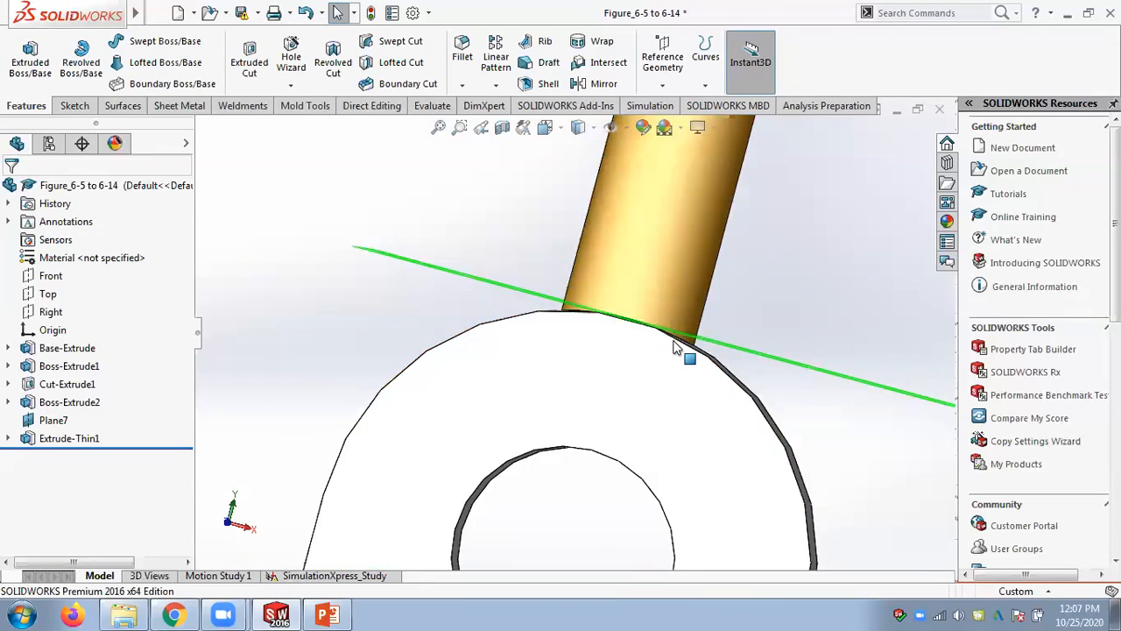
{"action": "middle_click_drag", "start_coordinate": [703, 311], "coordinate": [681, 358]}
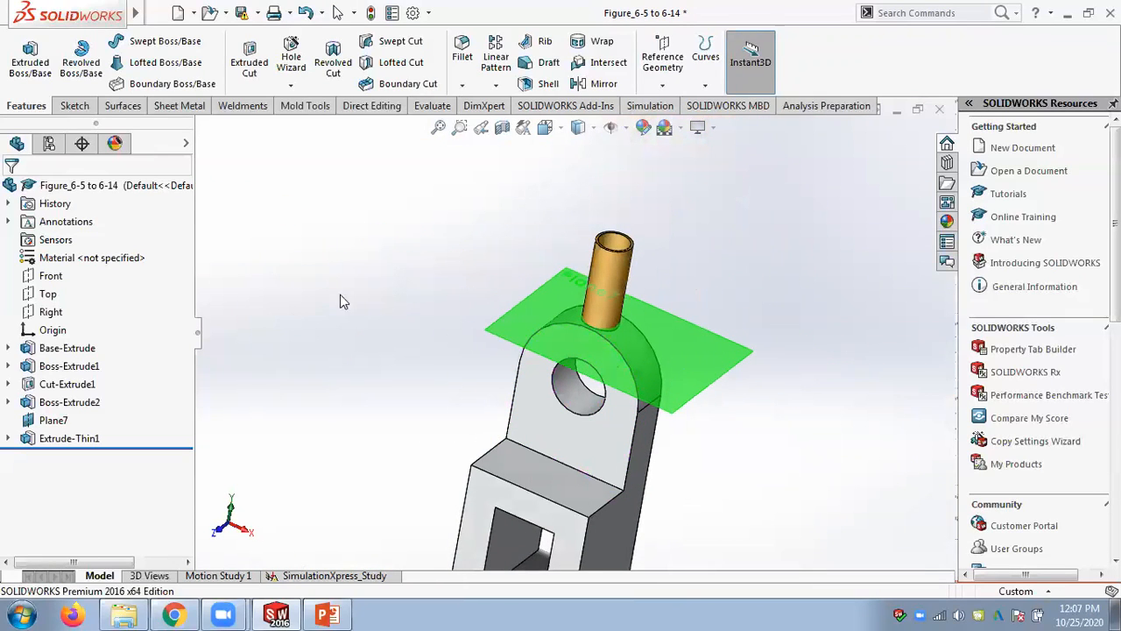
{"action": "left_click", "coordinate": [606, 454]}
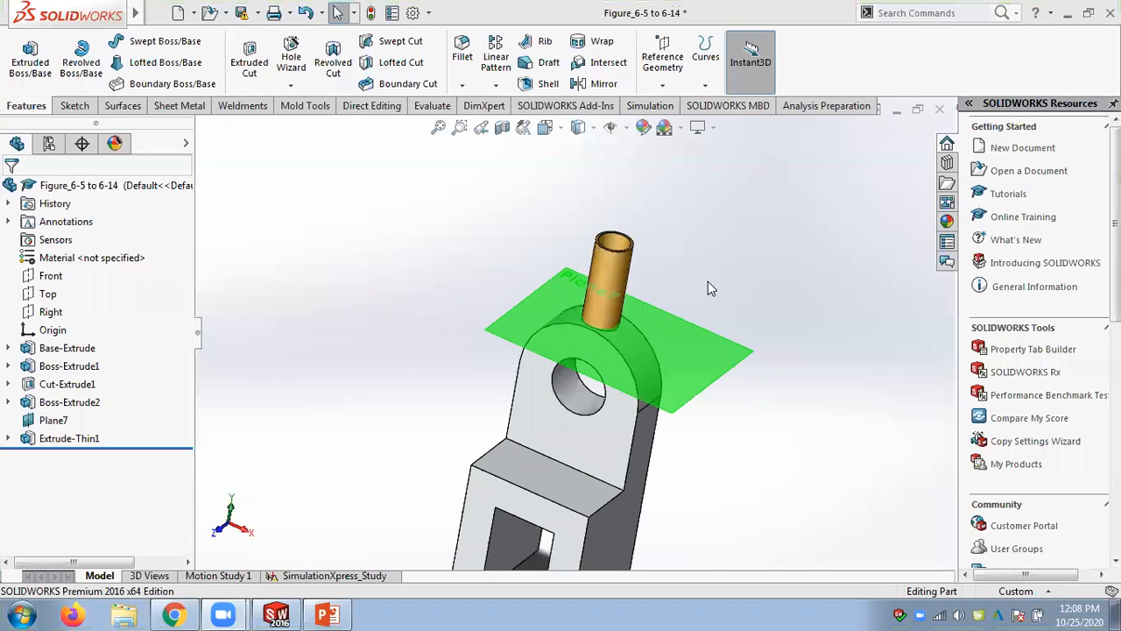
Switch to the Chapter 06 PowerPoint presentation, zoom out to 90% and go to slide 10 on planes in the middle of two faces
{"action": "left_click", "coordinate": [328, 615]}
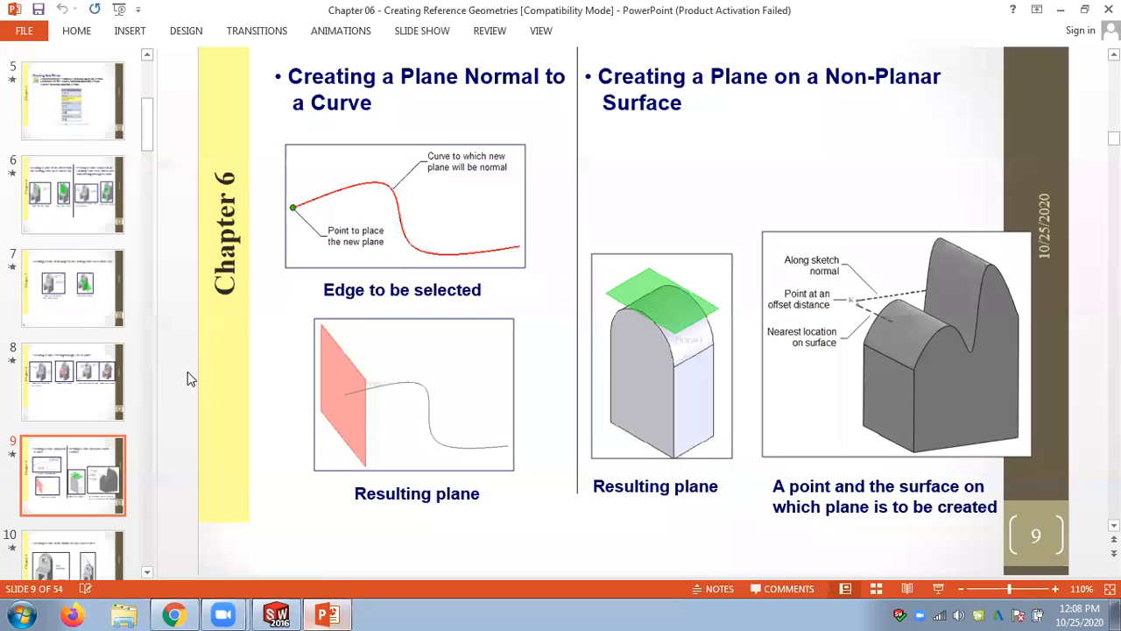
{"action": "left_click", "coordinate": [960, 590]}
{"action": "left_click", "coordinate": [960, 589]}
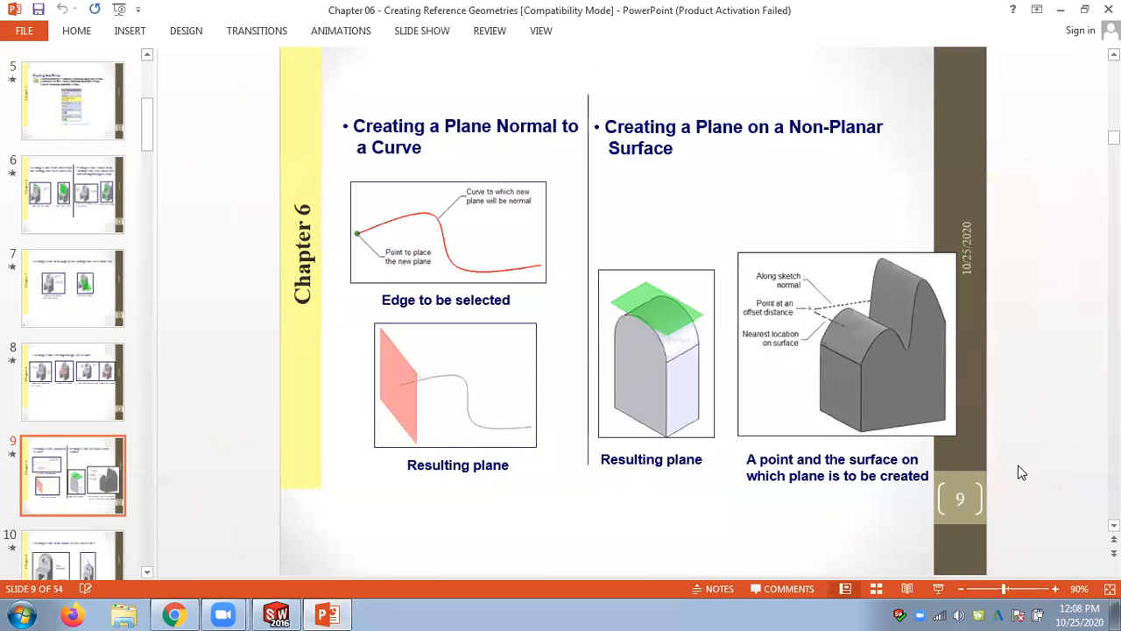
{"action": "scroll", "coordinate": [1018, 472], "scroll_direction": "down", "scroll_amount": 1}
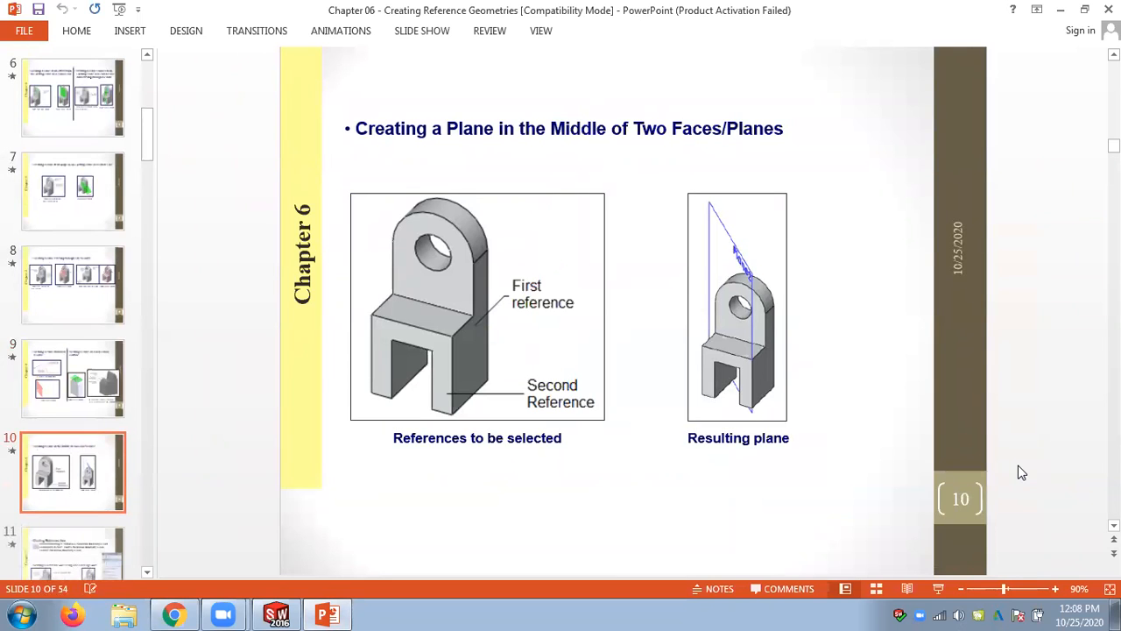
{"action": "scroll", "coordinate": [1019, 466], "scroll_direction": "down", "scroll_amount": 1}
{"action": "scroll", "coordinate": [1019, 466], "scroll_direction": "up", "scroll_amount": 1}
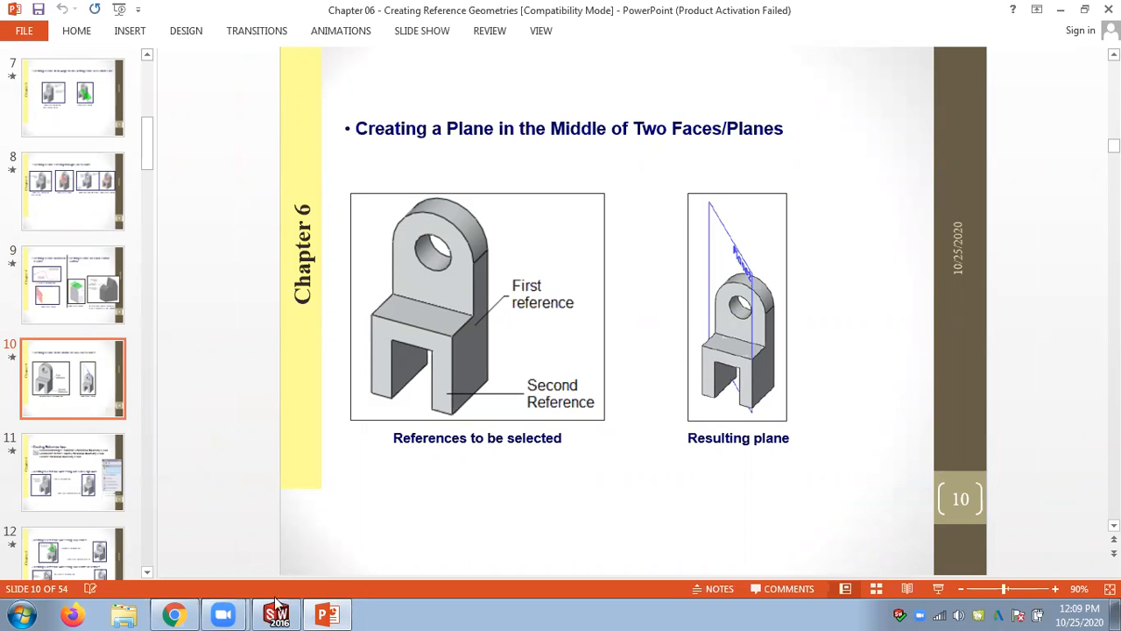
Switch back to the bracket part in SOLIDWORKS
{"action": "left_click", "coordinate": [276, 609]}
{"action": "scroll", "coordinate": [416, 361], "scroll_direction": "up", "scroll_amount": 4}
{"action": "middle_click_drag", "start_coordinate": [416, 361], "coordinate": [438, 331]}
{"action": "scroll", "coordinate": [523, 474], "scroll_direction": "down", "scroll_amount": 4}
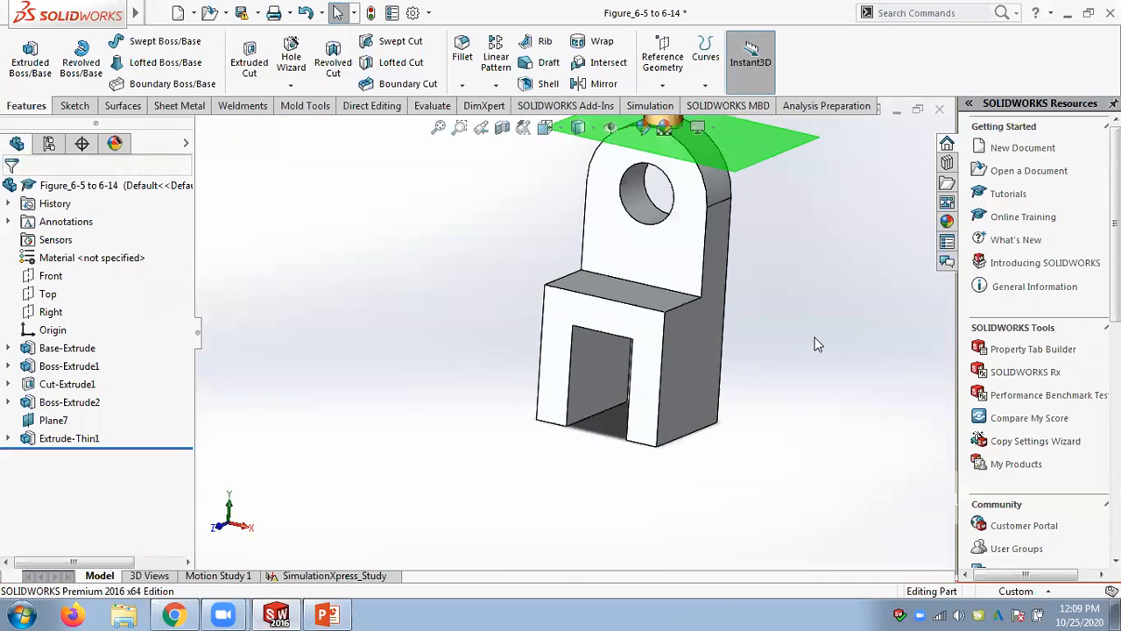
{"action": "scroll", "coordinate": [815, 344], "scroll_direction": "down", "scroll_amount": 3}
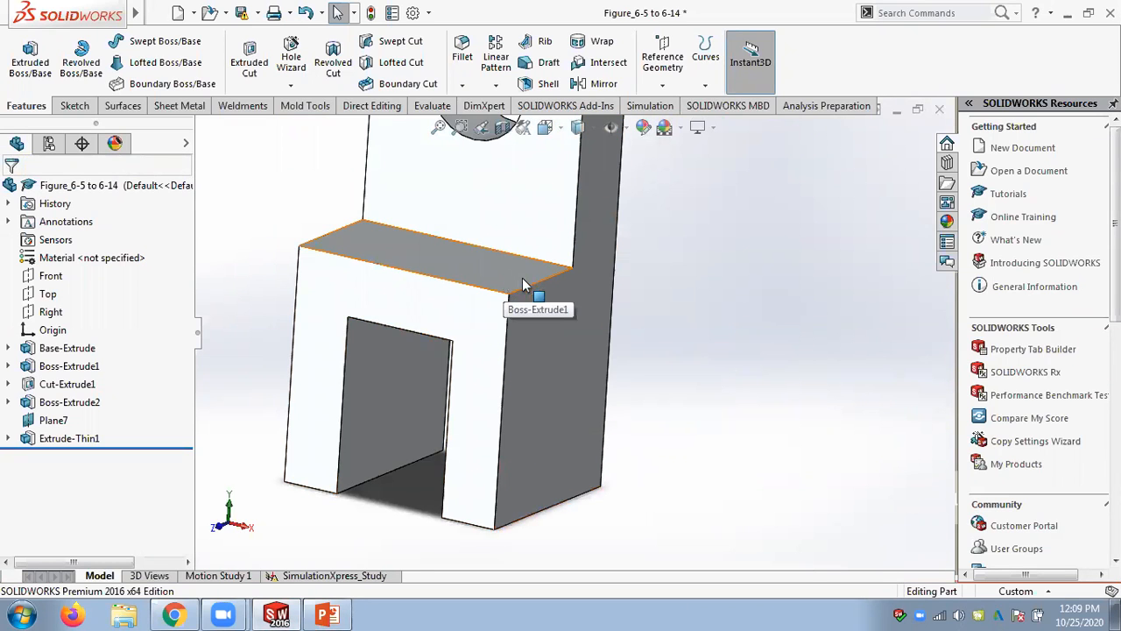
{"action": "left_click", "coordinate": [662, 85]}
{"action": "left_click", "coordinate": [659, 105]}
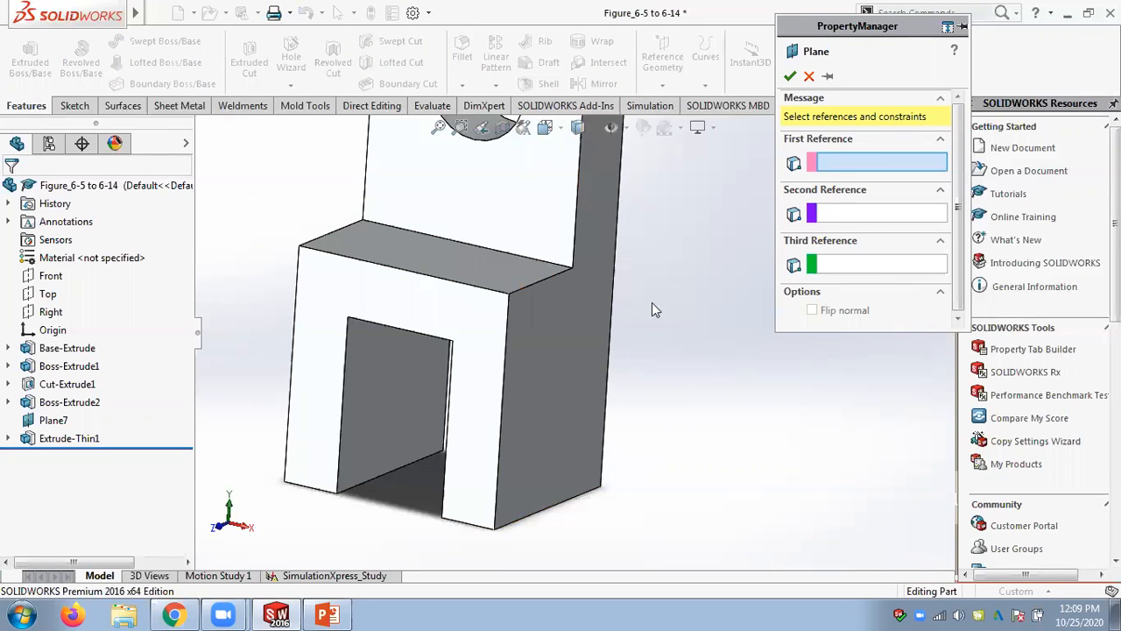
{"action": "left_click", "coordinate": [505, 386]}
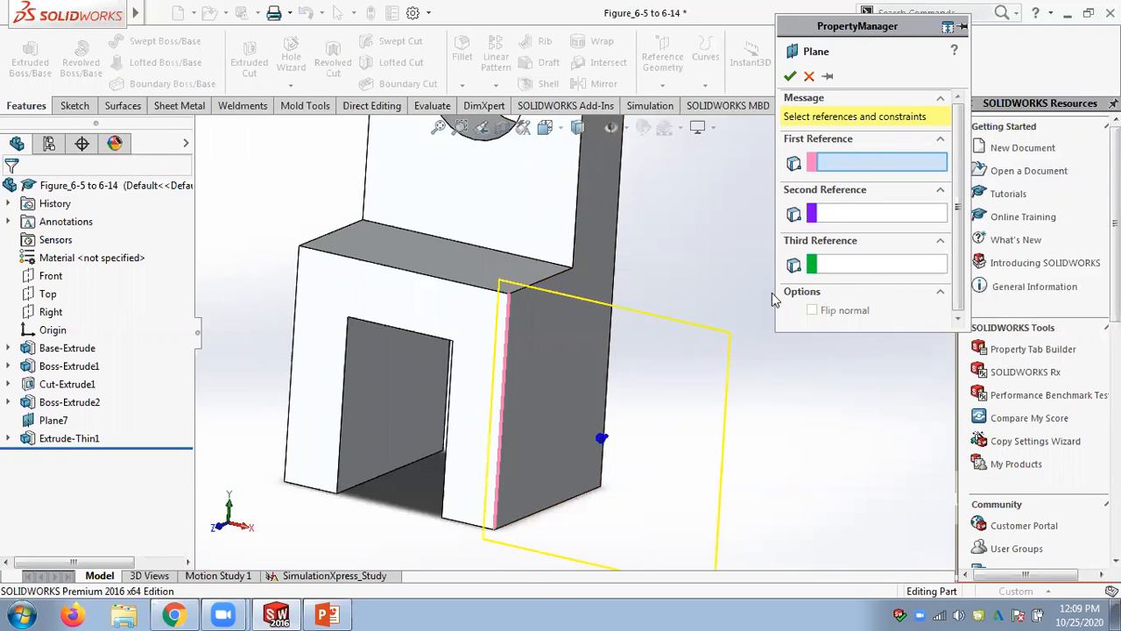
{"action": "left_click", "coordinate": [551, 386]}
{"action": "scroll", "coordinate": [959, 214], "scroll_direction": "down", "scroll_amount": 3}
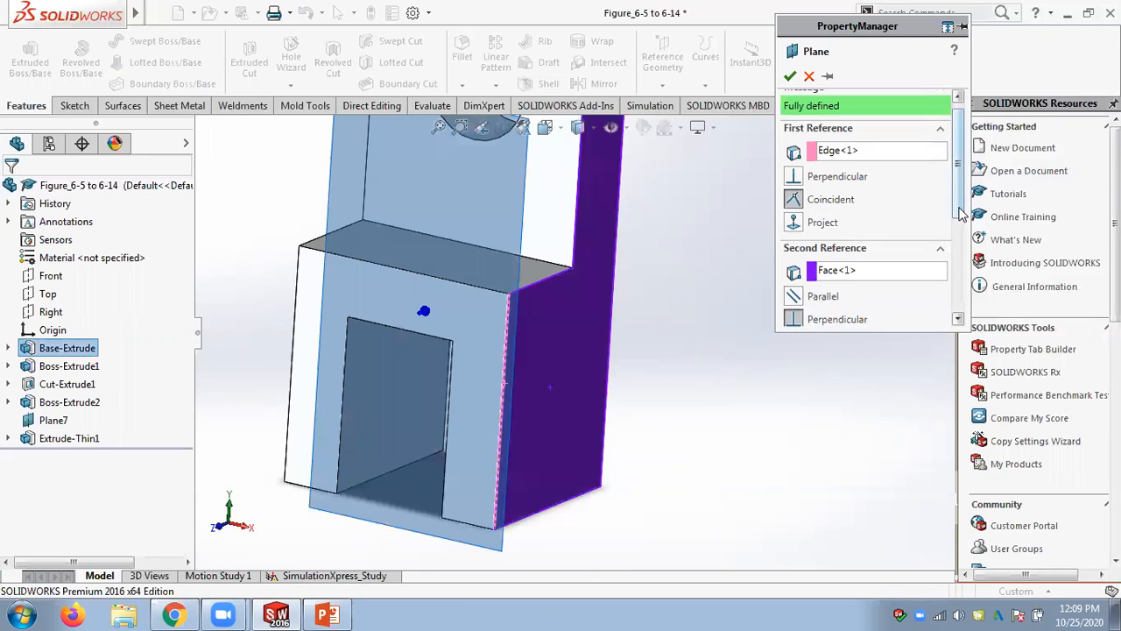
{"action": "left_click", "coordinate": [793, 255]}
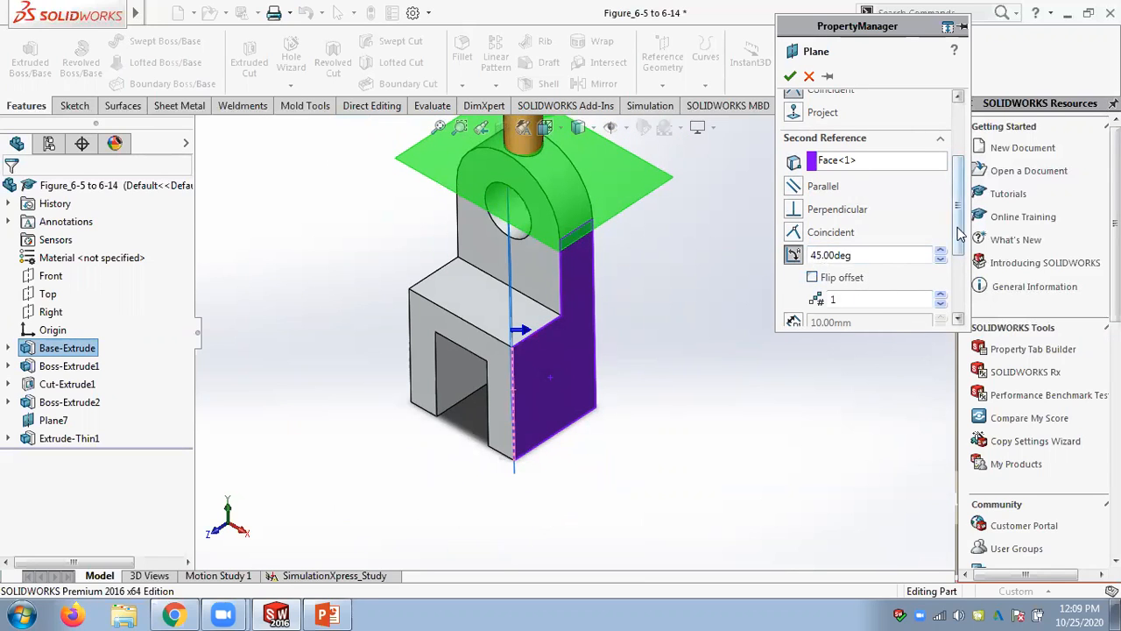
{"action": "scroll", "coordinate": [954, 193], "scroll_direction": "up", "scroll_amount": 4}
{"action": "left_click", "coordinate": [842, 143]}
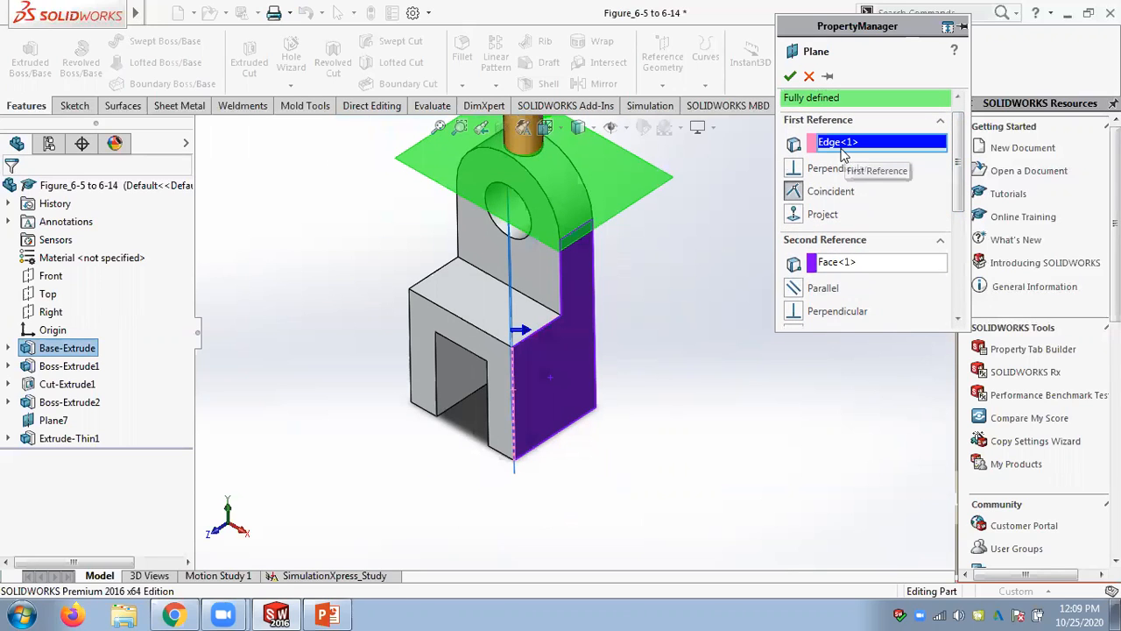
{"action": "left_click", "coordinate": [843, 263]}
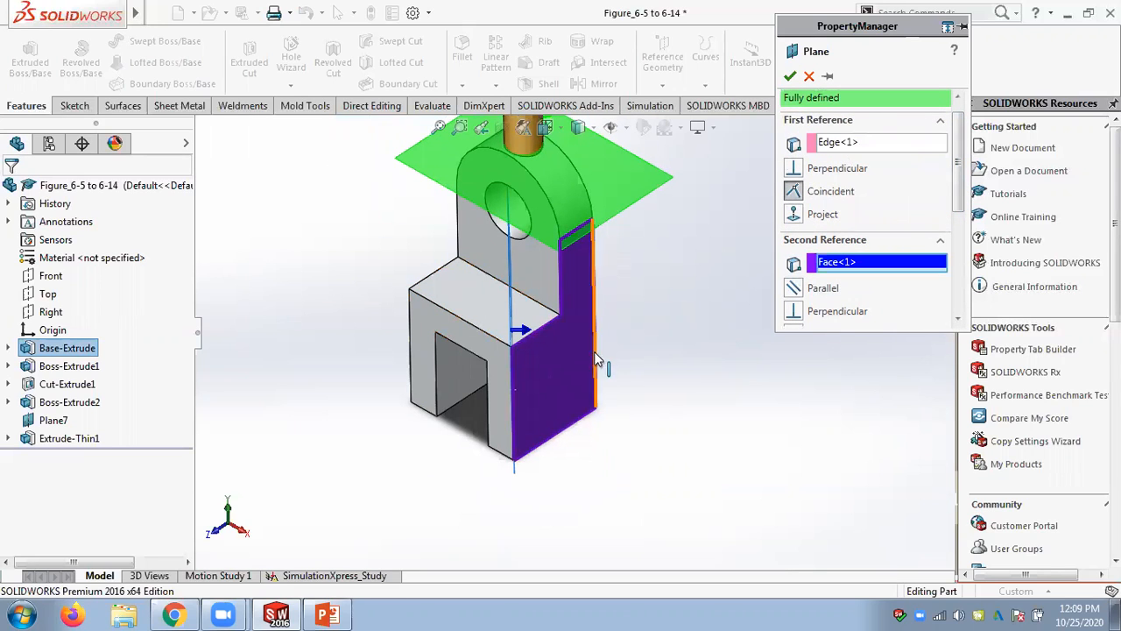
{"action": "scroll", "coordinate": [892, 285], "scroll_direction": "down", "scroll_amount": 4}
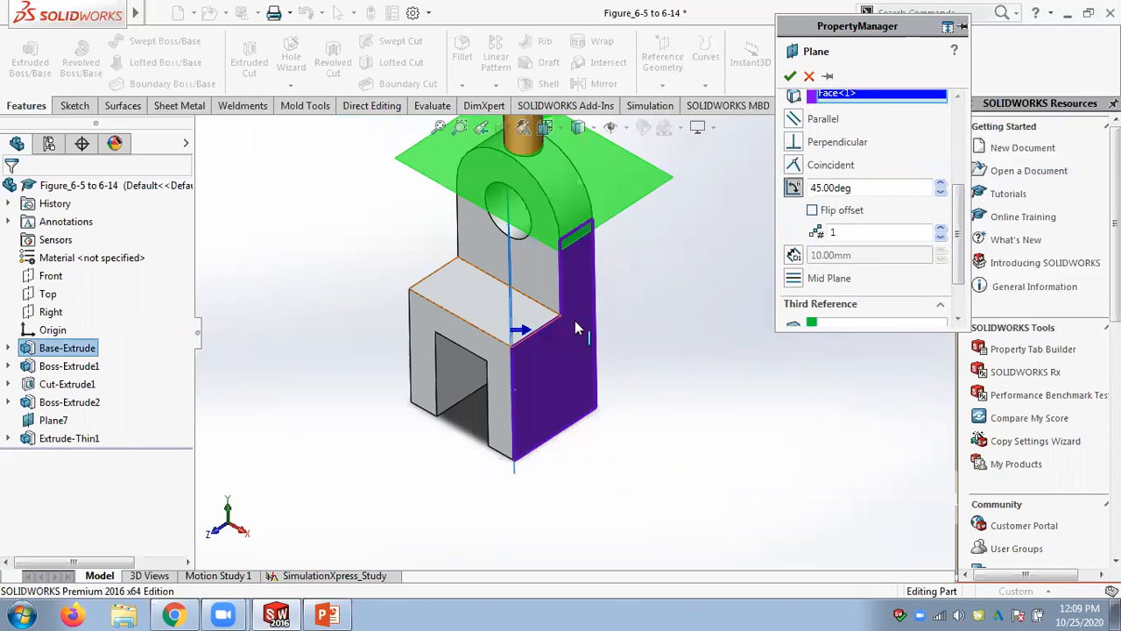
{"action": "left_click", "coordinate": [807, 77]}
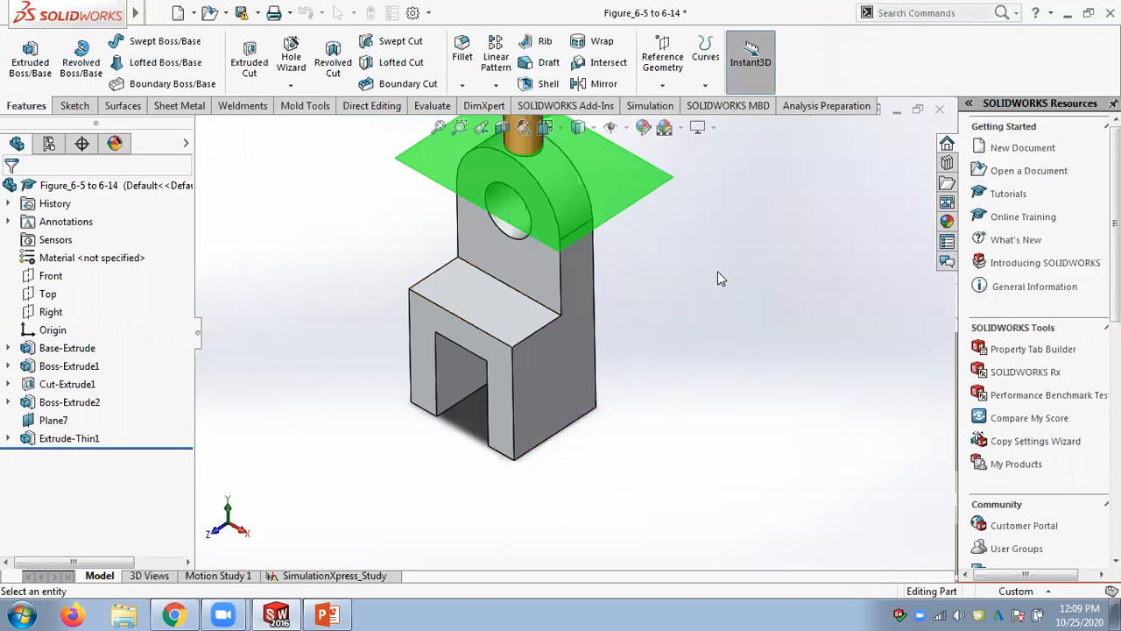
Create a Mid Plane reference plane between the bracket's right side face and the front face of its slotted block
{"action": "left_click", "coordinate": [662, 83]}
{"action": "left_click", "coordinate": [670, 106]}
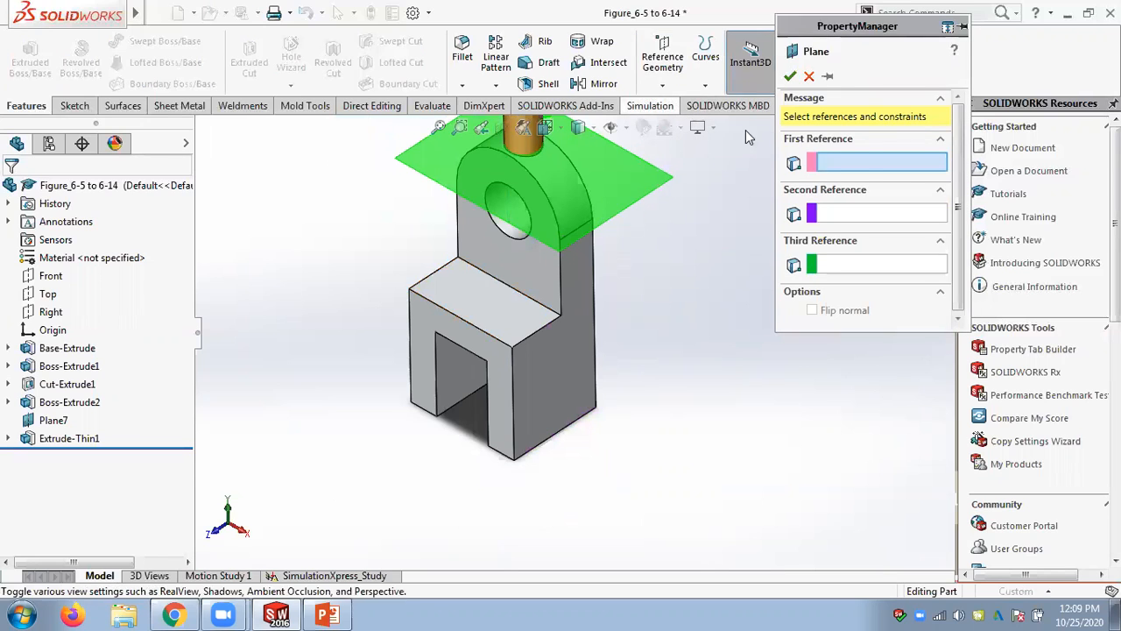
{"action": "left_click", "coordinate": [563, 367]}
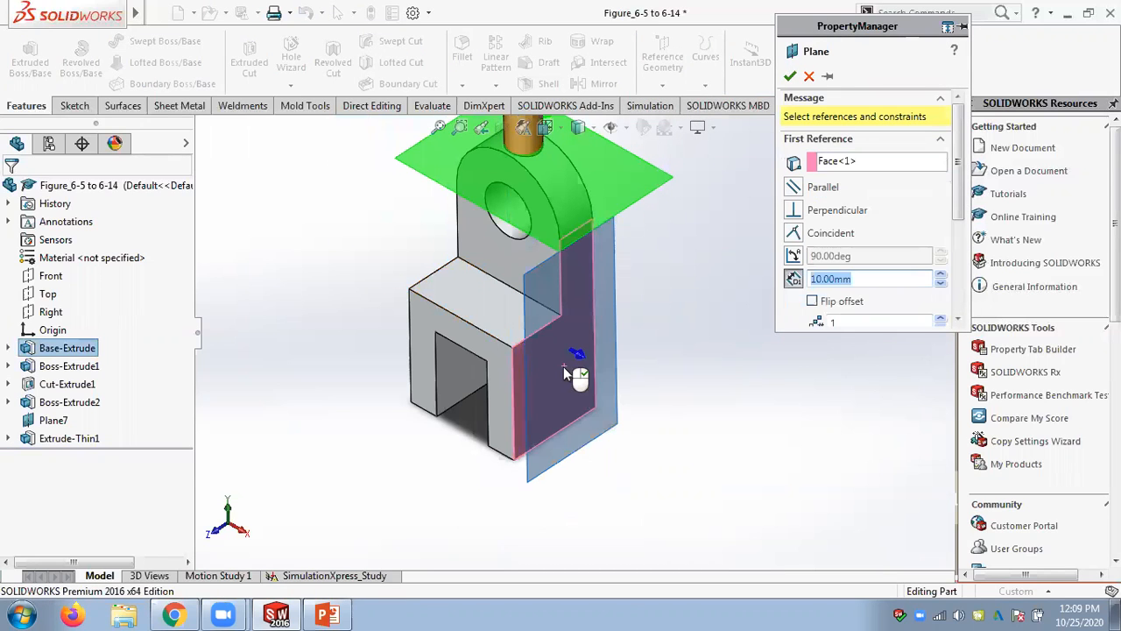
{"action": "left_click", "coordinate": [499, 395]}
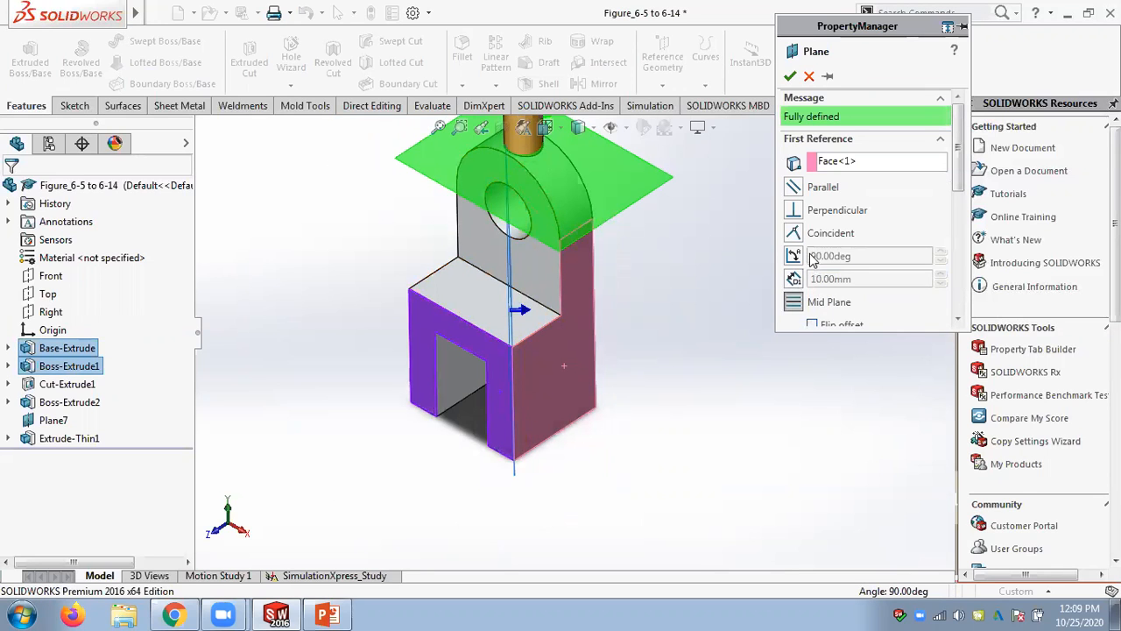
{"action": "scroll", "coordinate": [729, 353], "scroll_direction": "up", "scroll_amount": 3}
{"action": "middle_click_drag", "start_coordinate": [646, 305], "coordinate": [660, 290]}
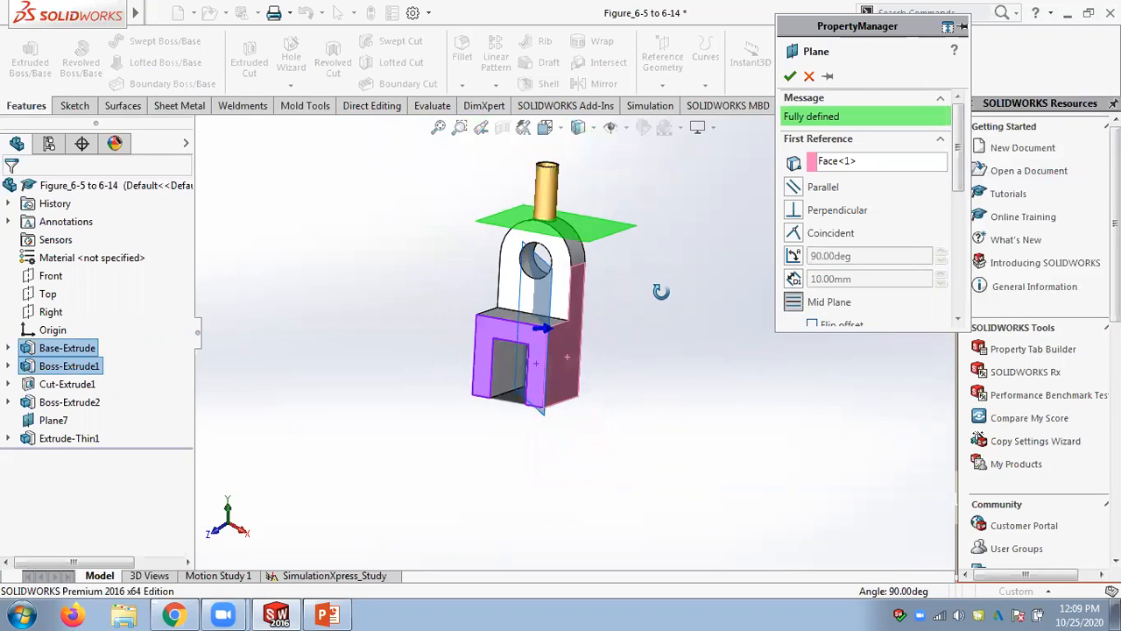
{"action": "scroll", "coordinate": [534, 324], "scroll_direction": "down", "scroll_amount": 4}
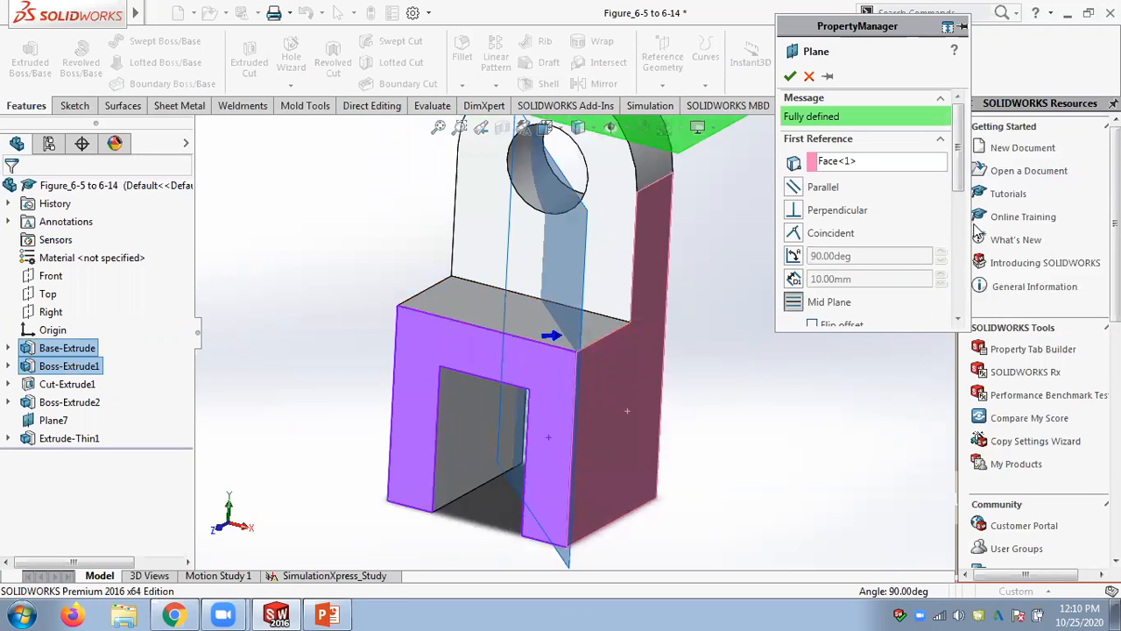
{"action": "left_click_drag", "start_coordinate": [963, 175], "coordinate": [964, 264]}
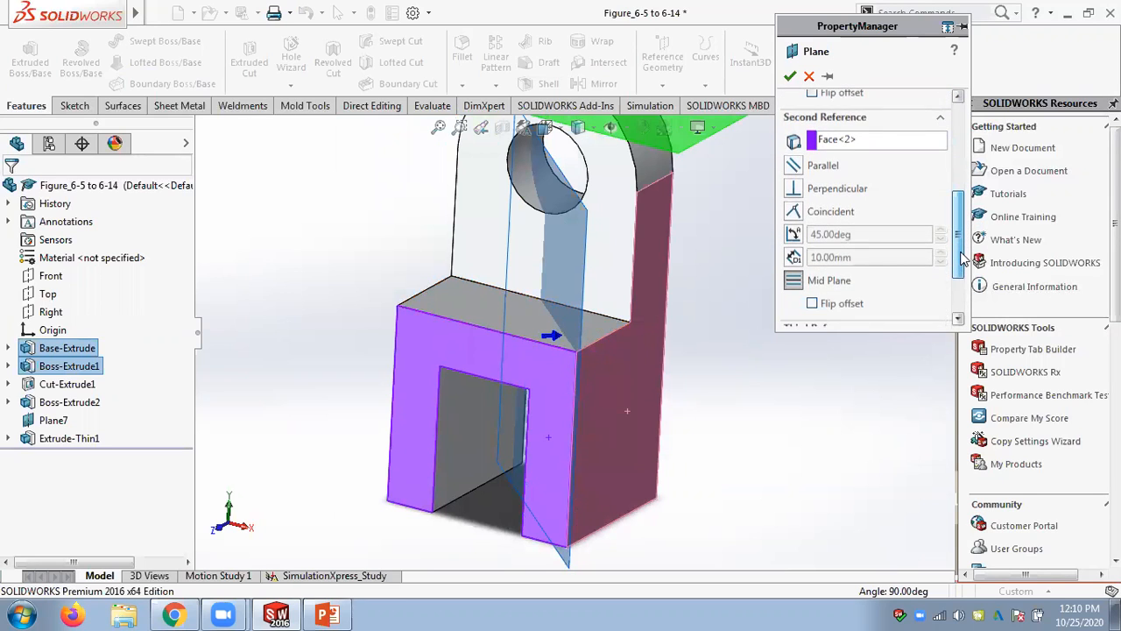
{"action": "left_click", "coordinate": [790, 77]}
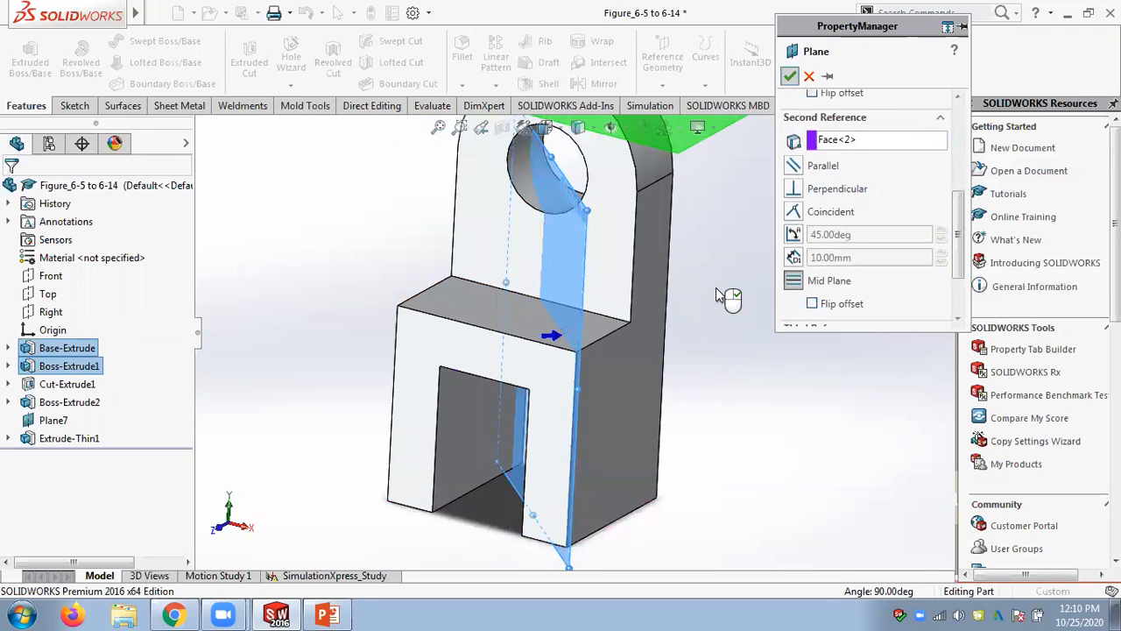
Examine the new mid-plane on the bracket and review the two reference faces in its definition
{"action": "scroll", "coordinate": [733, 338], "scroll_direction": "up", "scroll_amount": 2}
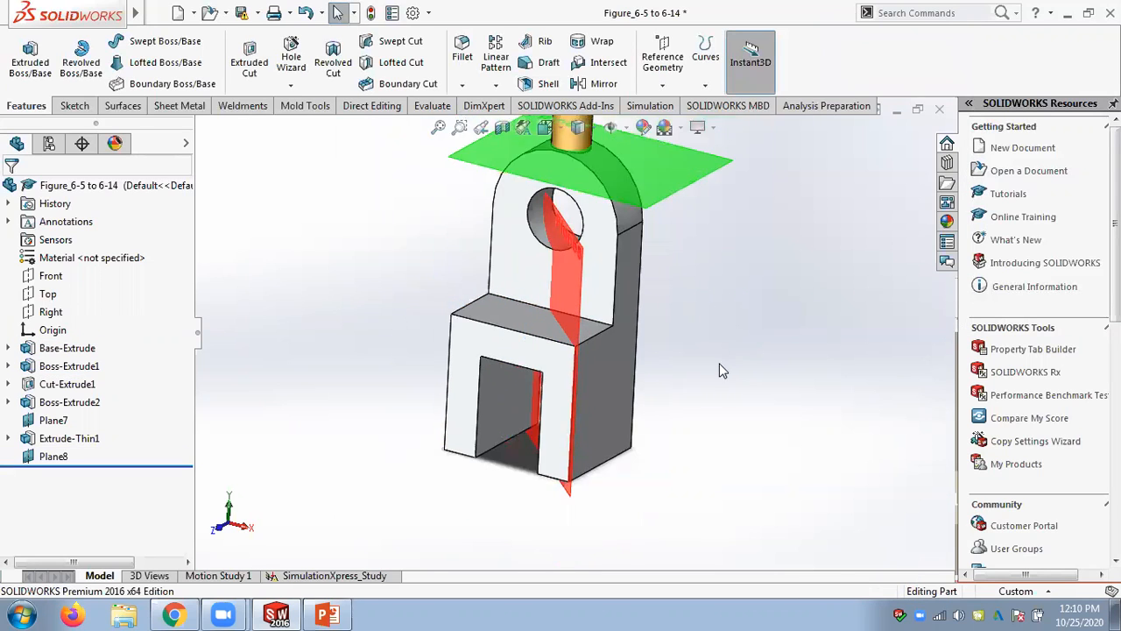
{"action": "scroll", "coordinate": [719, 363], "scroll_direction": "down", "scroll_amount": 3}
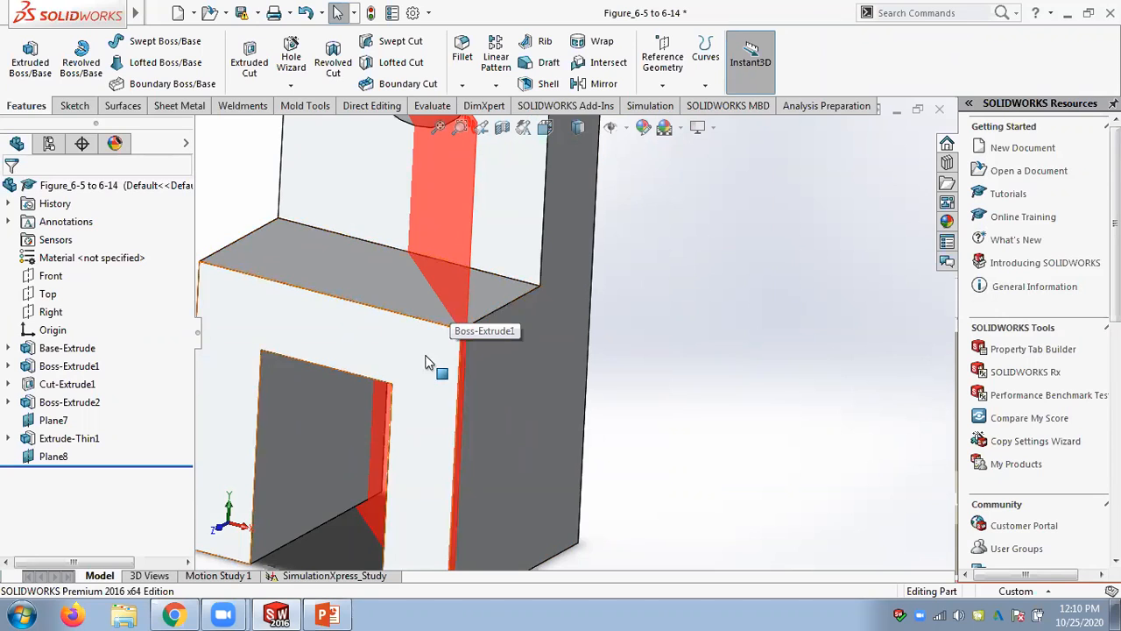
{"action": "scroll", "coordinate": [426, 363], "scroll_direction": "up", "scroll_amount": 3}
{"action": "right_click", "coordinate": [51, 456]}
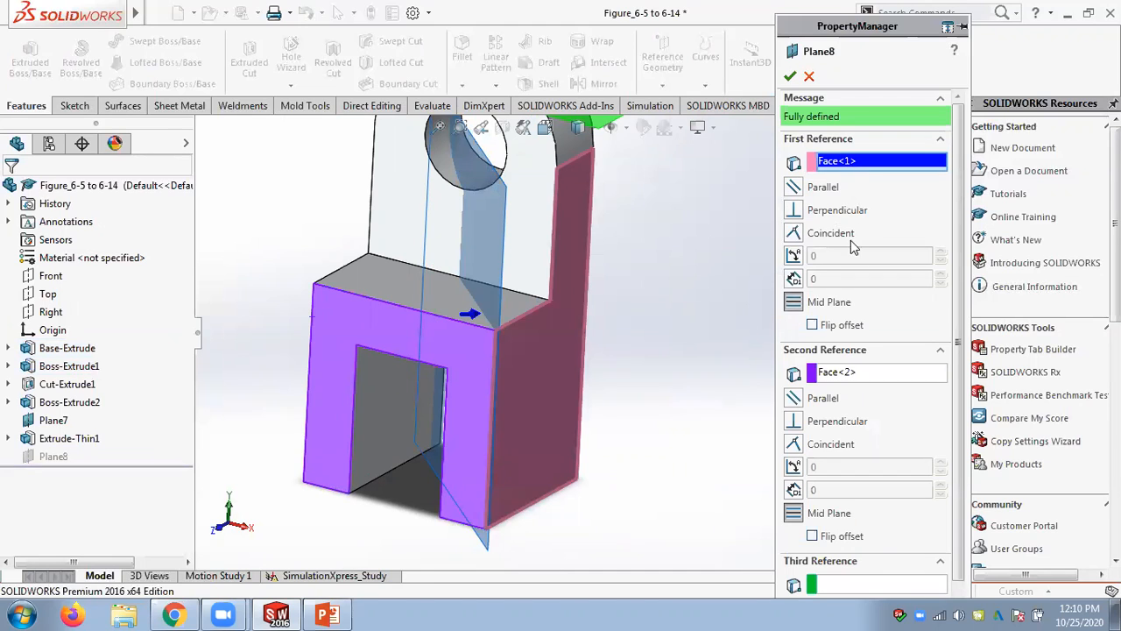
{"action": "left_click", "coordinate": [835, 373]}
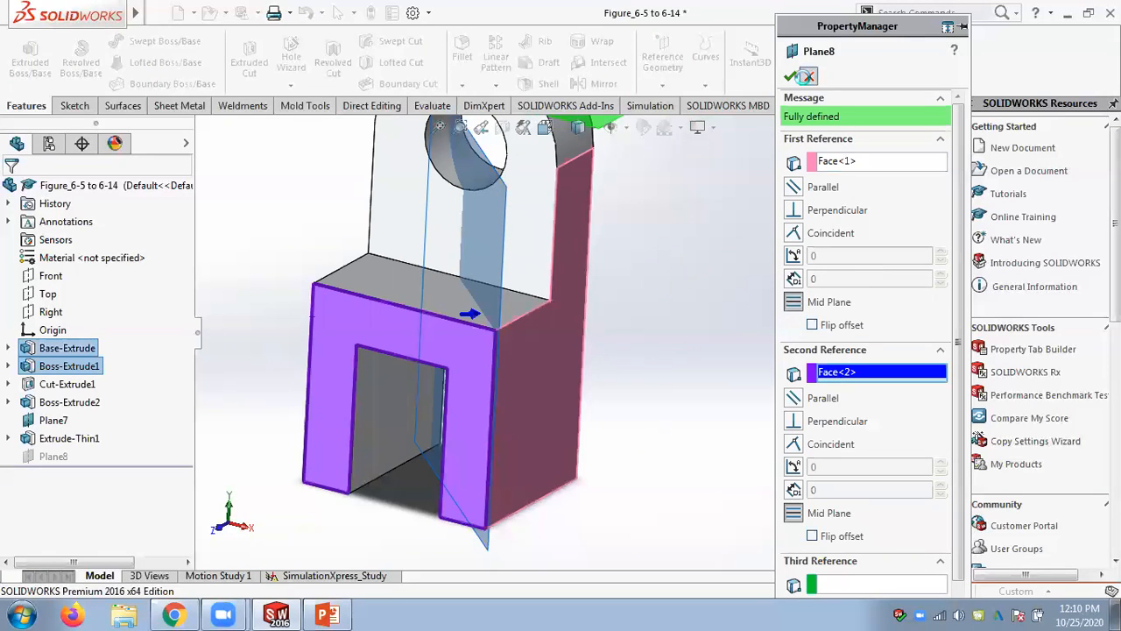
{"action": "key", "text": "Return"}
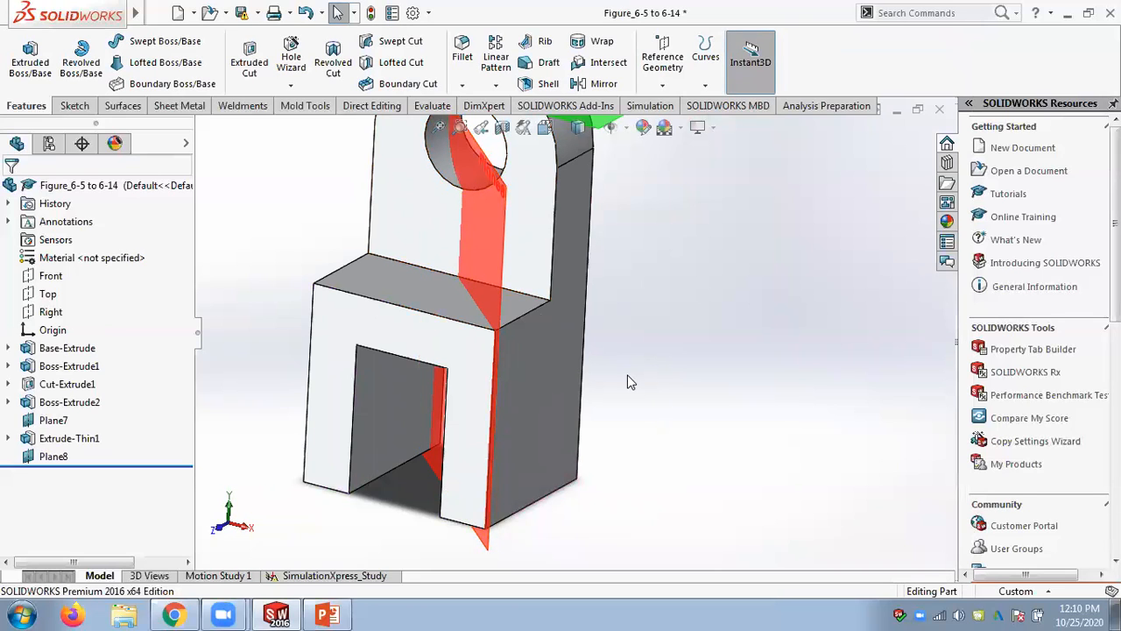
Switch to the Chapter 06 PowerPoint presentation and review the plane-creation slides, ending on slide 9 about a plane normal to a curve
{"action": "left_click", "coordinate": [326, 614]}
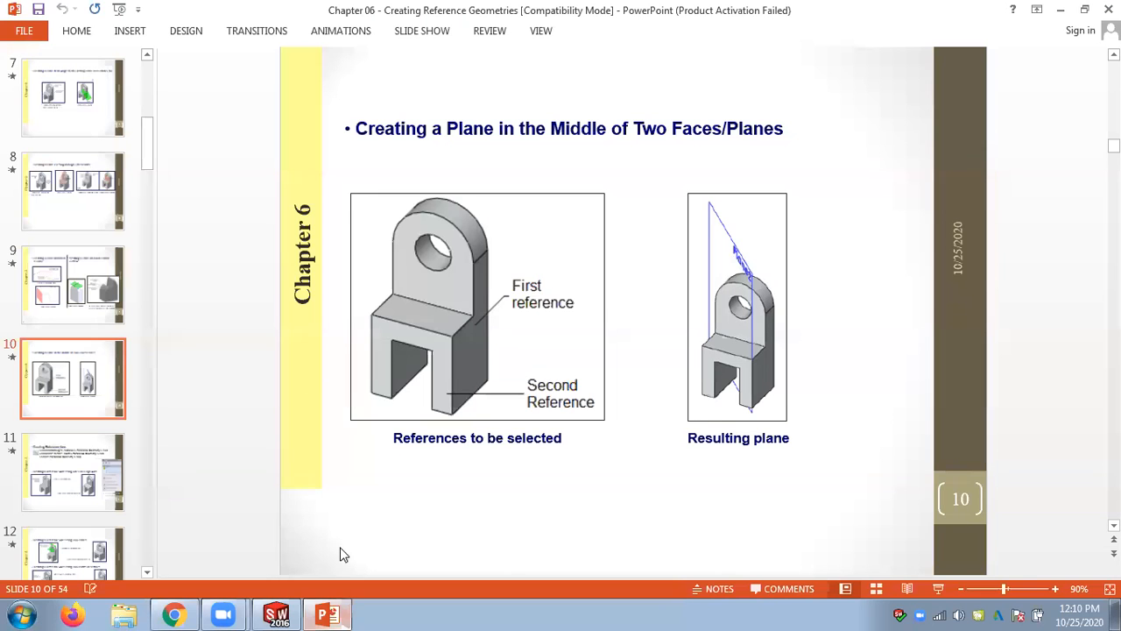
{"action": "scroll", "coordinate": [308, 377], "scroll_direction": "down", "scroll_amount": 1}
{"action": "scroll", "coordinate": [309, 376], "scroll_direction": "up", "scroll_amount": 1}
{"action": "scroll", "coordinate": [685, 244], "scroll_direction": "up", "scroll_amount": 1}
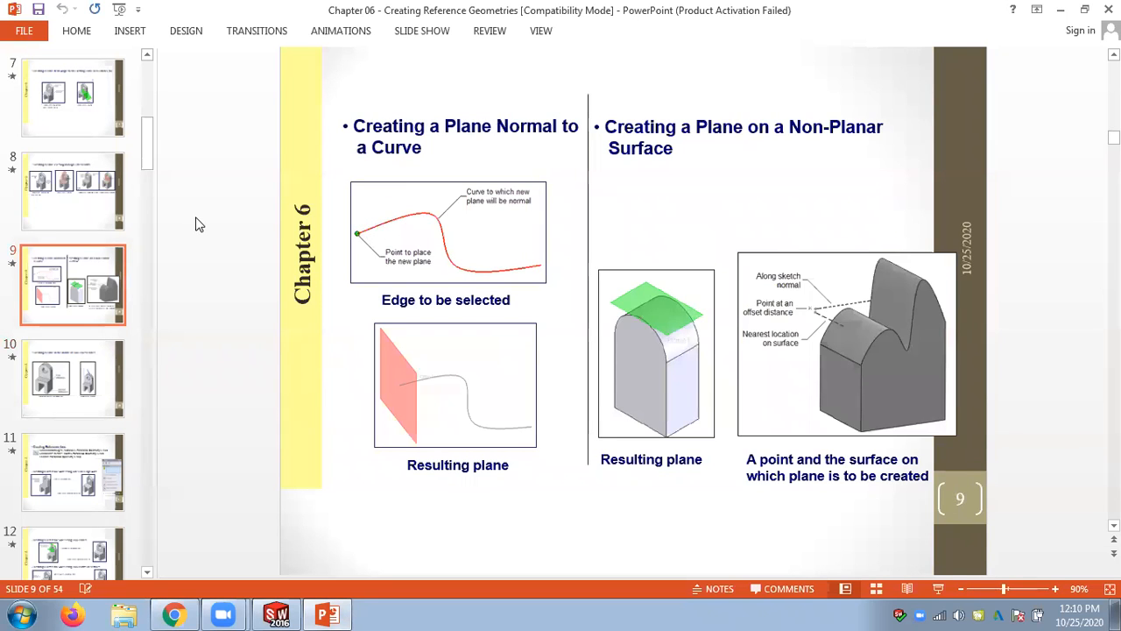
{"action": "scroll", "coordinate": [197, 224], "scroll_direction": "up", "scroll_amount": 3}
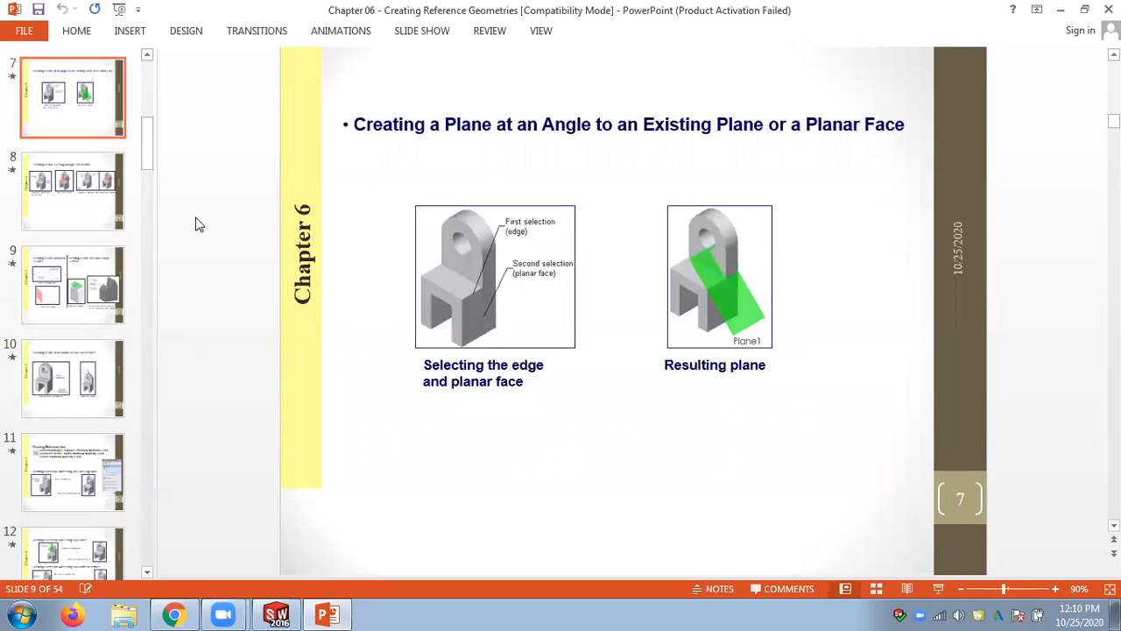
{"action": "scroll", "coordinate": [197, 225], "scroll_direction": "up", "scroll_amount": 1}
{"action": "scroll", "coordinate": [196, 225], "scroll_direction": "down", "scroll_amount": 3}
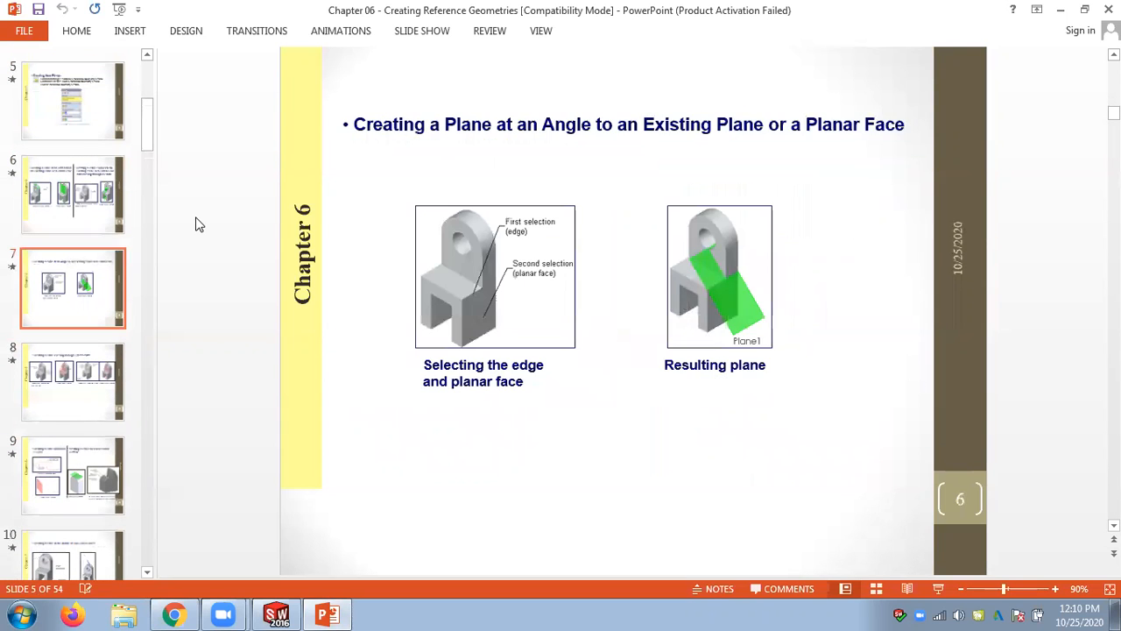
{"action": "scroll", "coordinate": [197, 224], "scroll_direction": "down", "scroll_amount": 1}
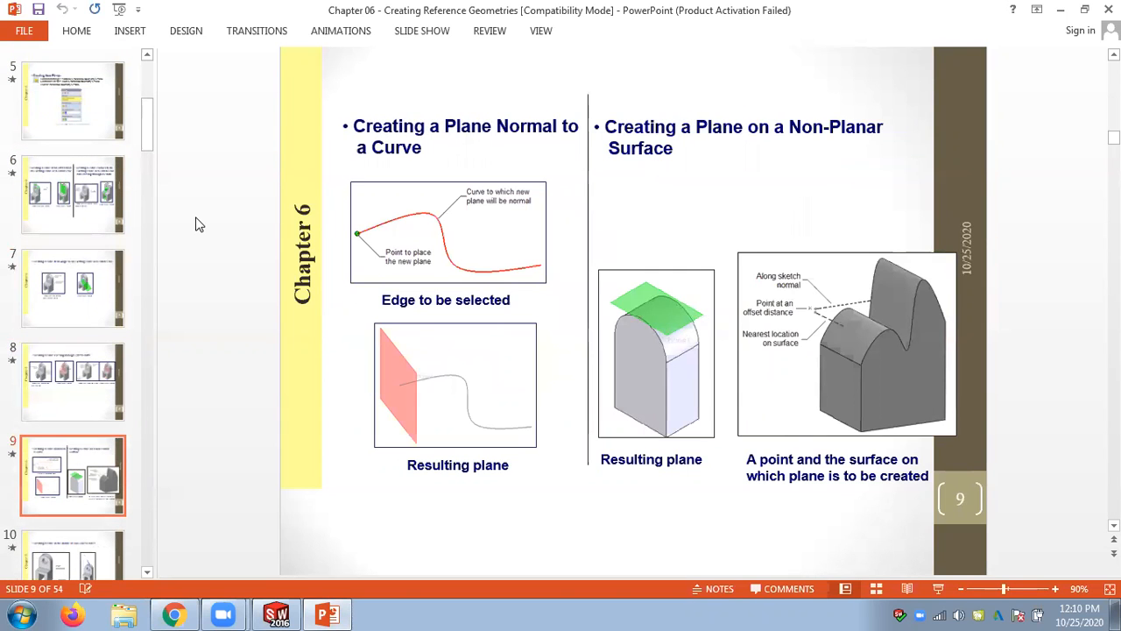
Return to SOLIDWORKS and close the bracket part
{"action": "left_click", "coordinate": [277, 615]}
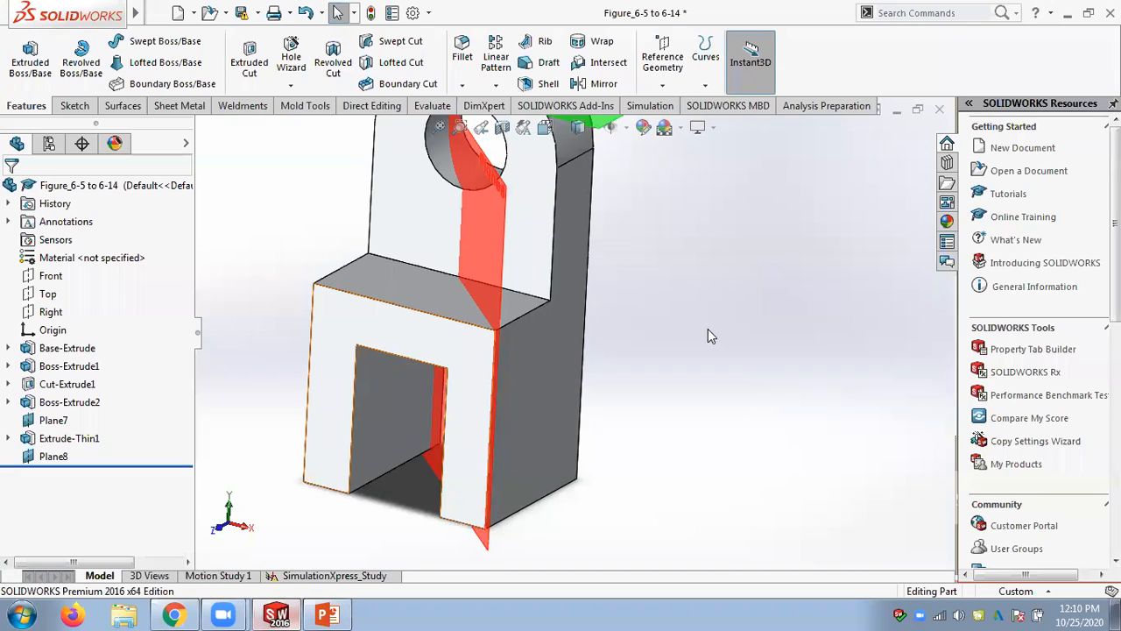
{"action": "scroll", "coordinate": [708, 336], "scroll_direction": "up", "scroll_amount": 2}
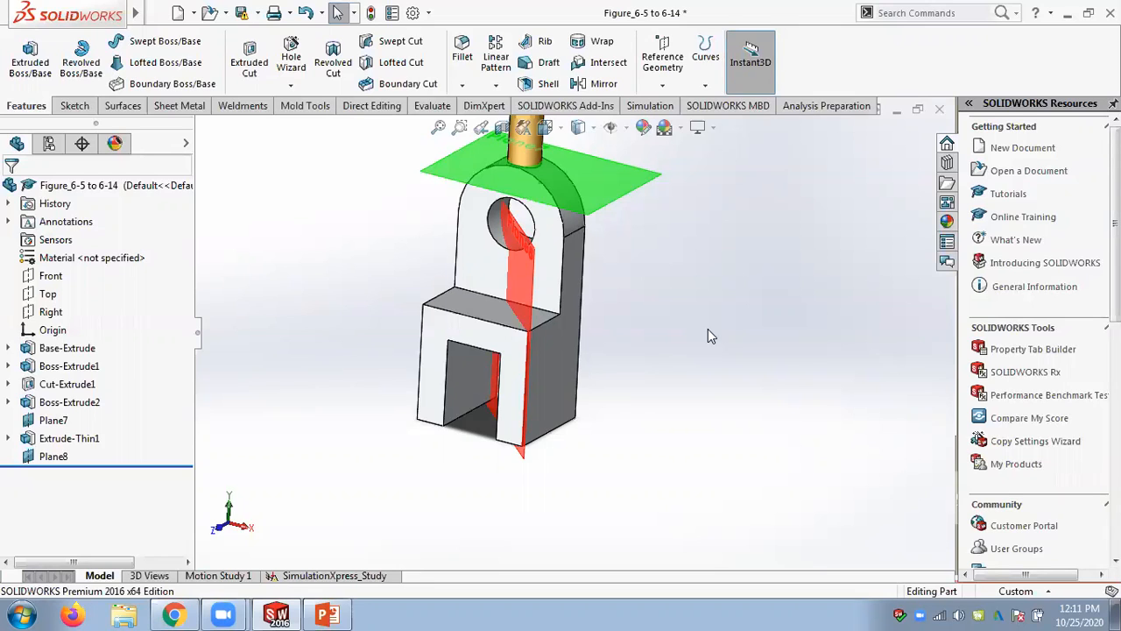
{"action": "scroll", "coordinate": [421, 187], "scroll_direction": "up", "scroll_amount": 3}
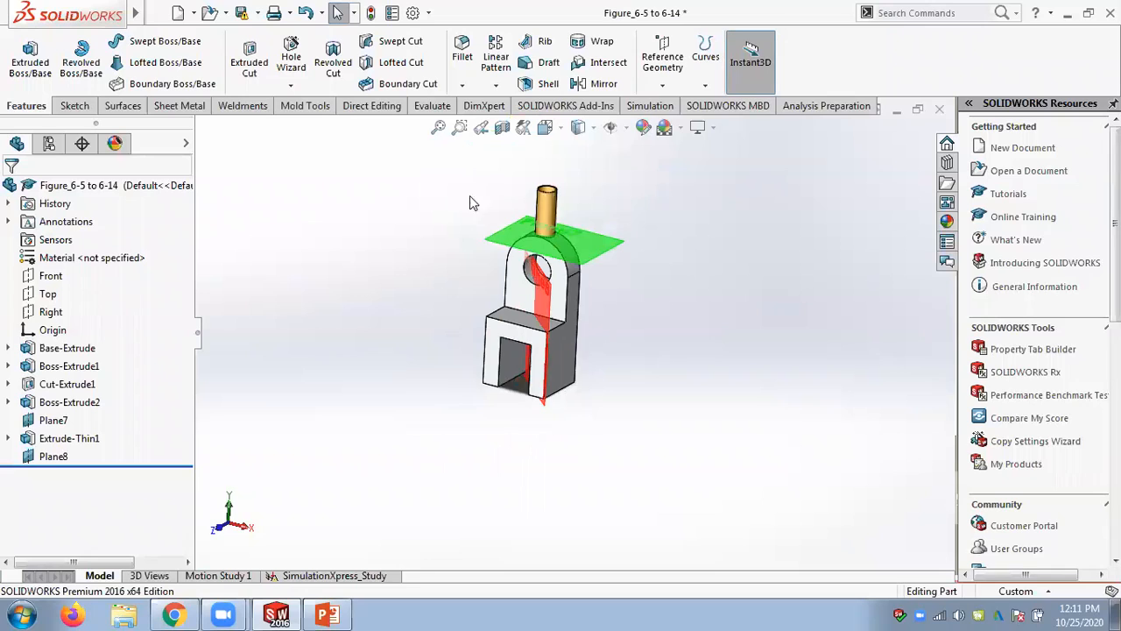
{"action": "scroll", "coordinate": [469, 195], "scroll_direction": "down", "scroll_amount": 2}
{"action": "scroll", "coordinate": [650, 261], "scroll_direction": "down", "scroll_amount": 1}
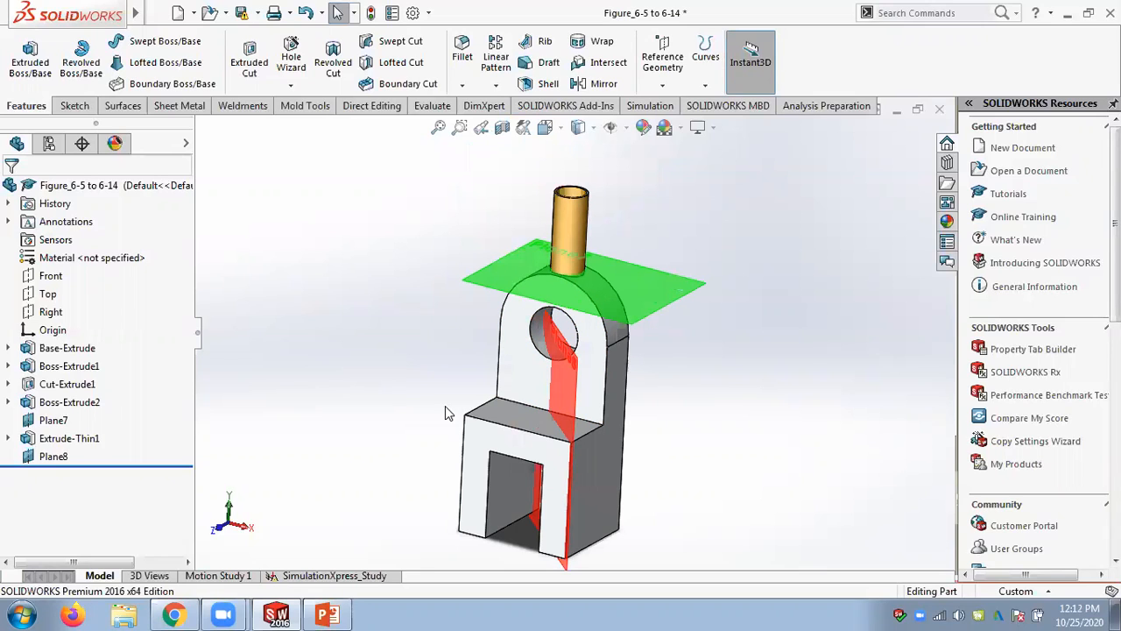
{"action": "left_click", "coordinate": [939, 109]}
{"action": "left_click", "coordinate": [581, 325]}
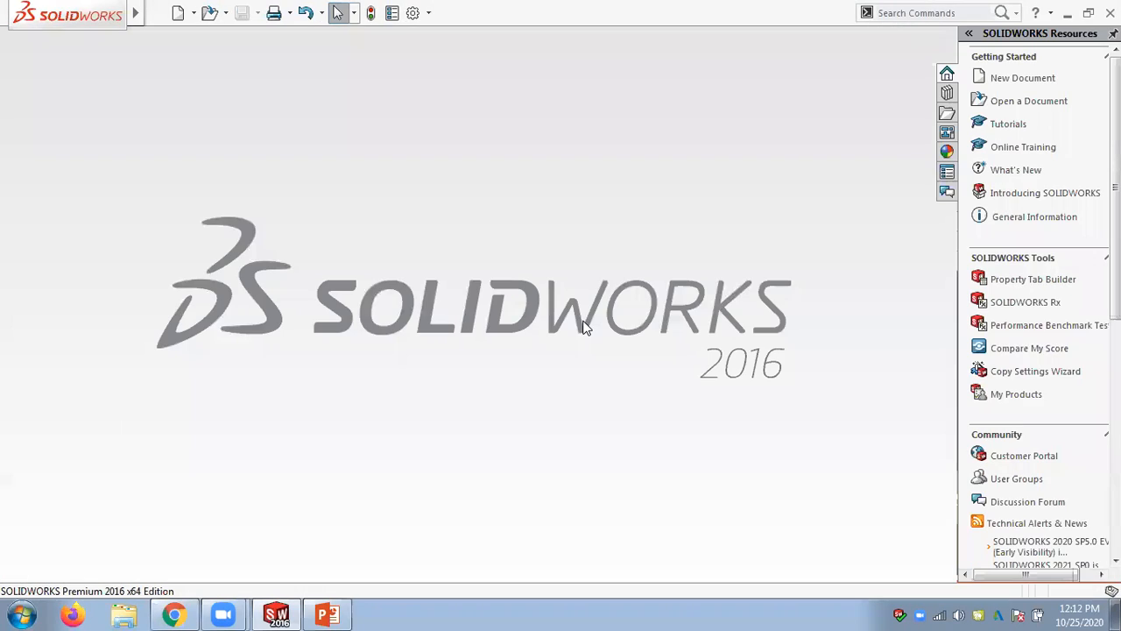
Review the PowerPoint slide about creating a plane normal to a curve and return to SOLIDWORKS
{"action": "left_click", "coordinate": [328, 614]}
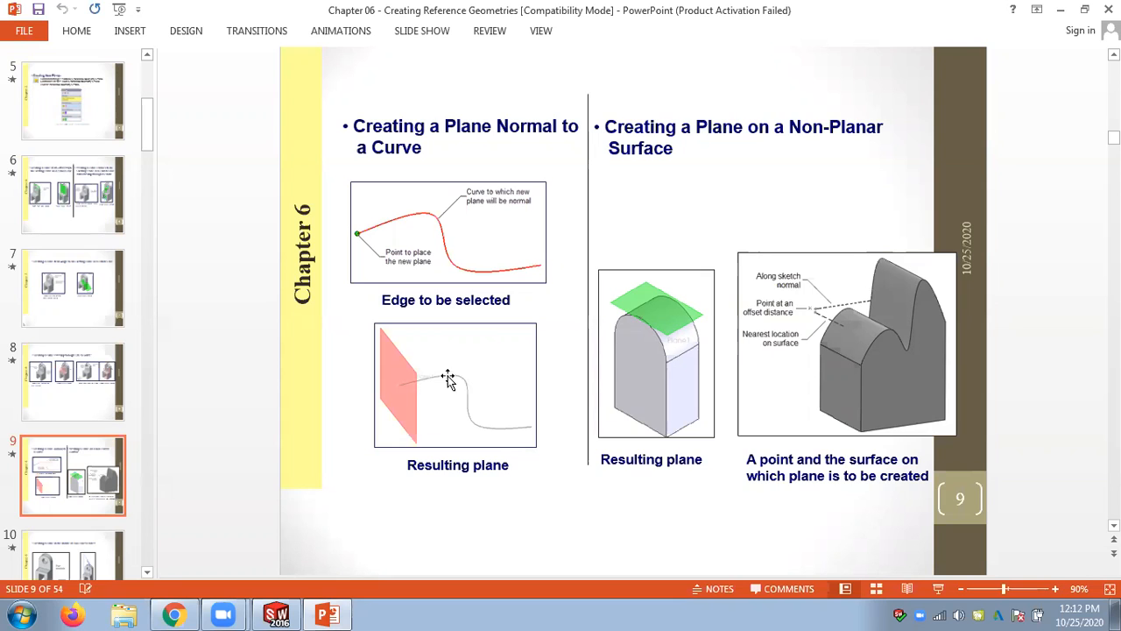
{"action": "left_click", "coordinate": [276, 613]}
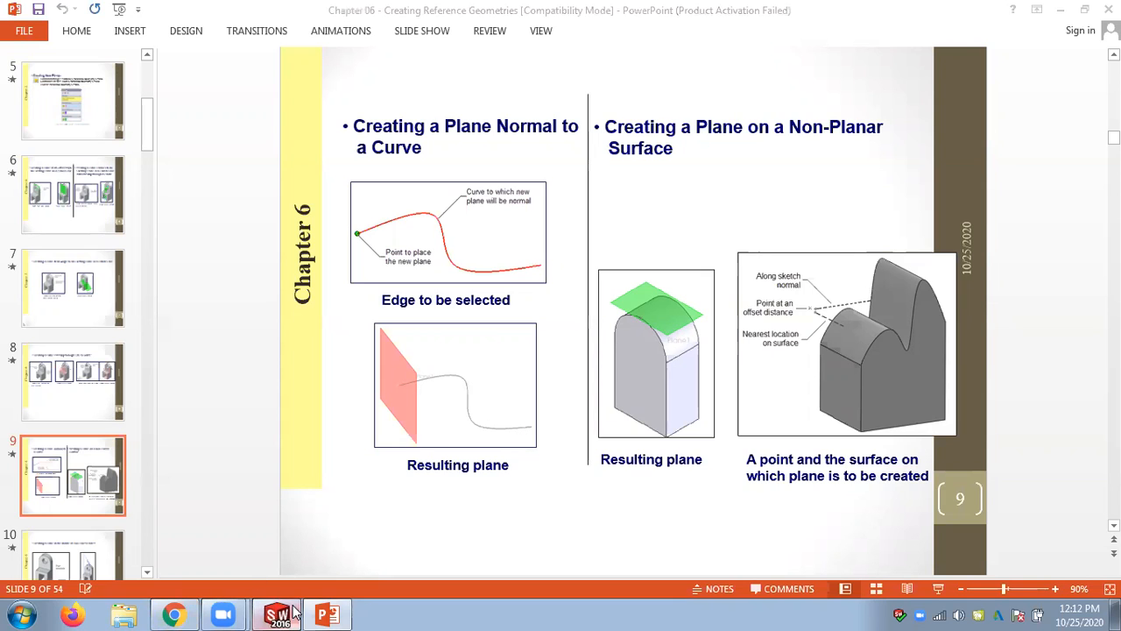
Create a new part document and open a sketch on the Top Plane
{"action": "left_click", "coordinate": [194, 14]}
{"action": "left_click", "coordinate": [192, 34]}
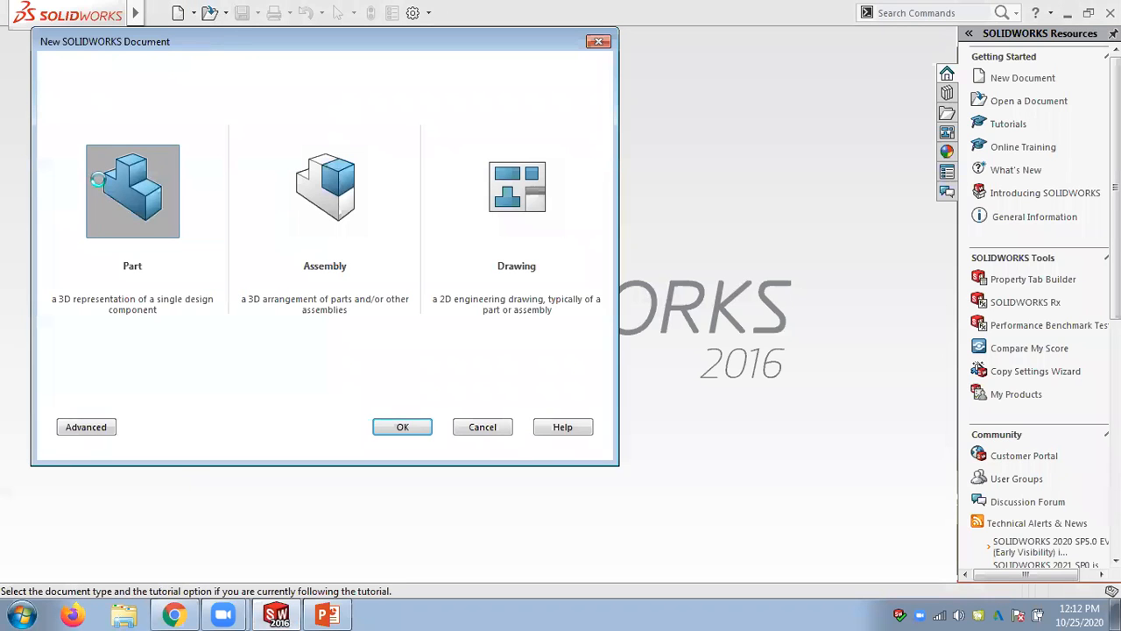
{"action": "double_click", "coordinate": [98, 179]}
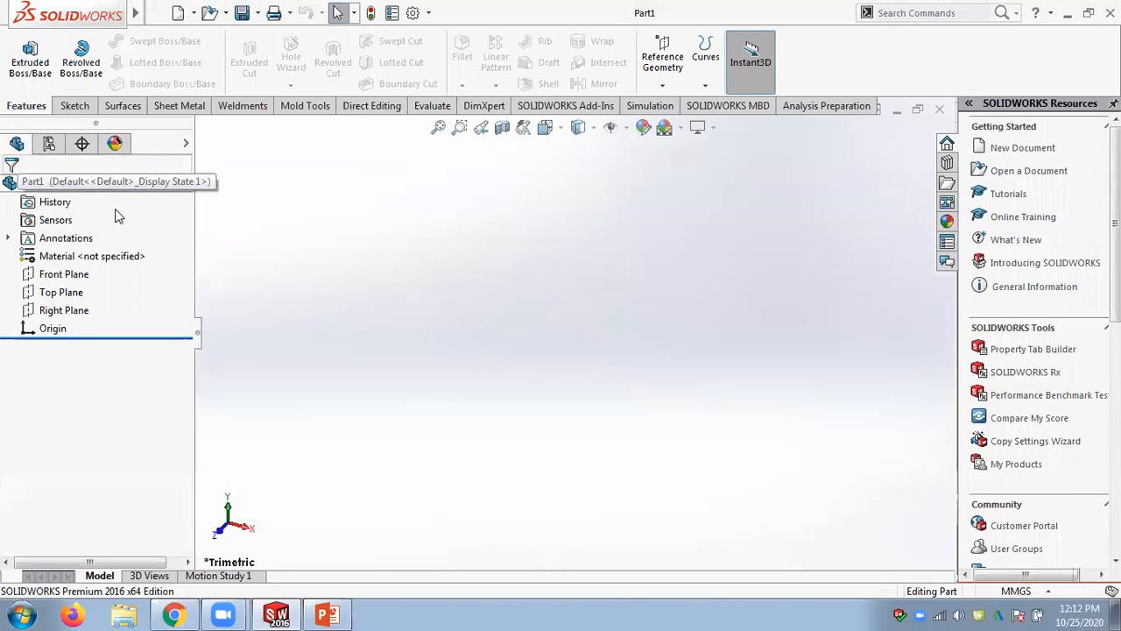
{"action": "left_click", "coordinate": [70, 291]}
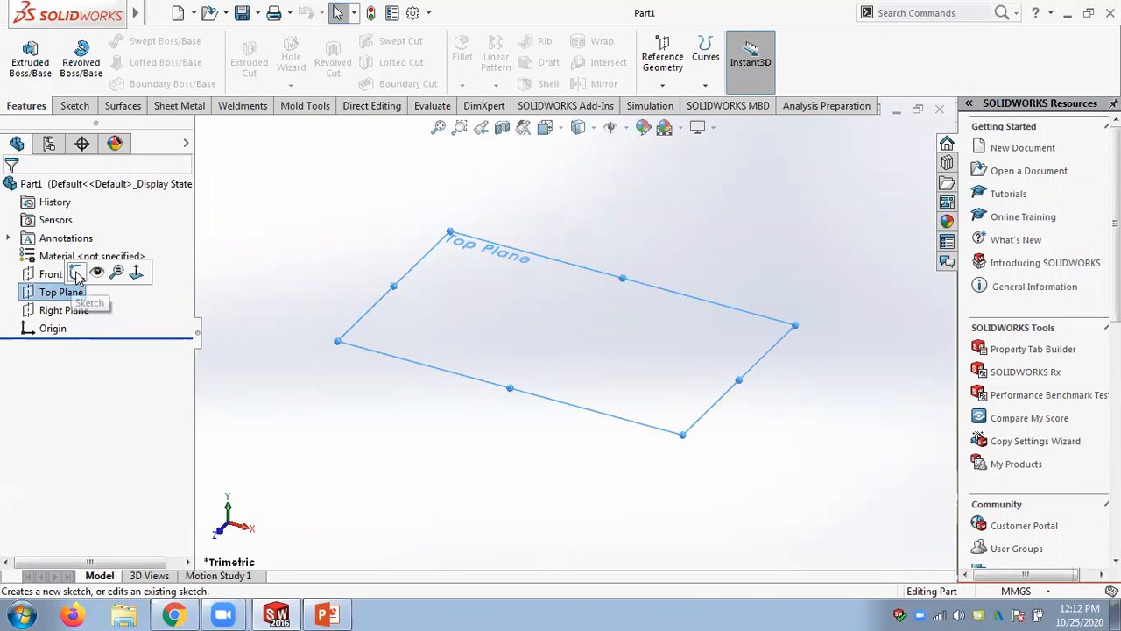
{"action": "left_click", "coordinate": [77, 274]}
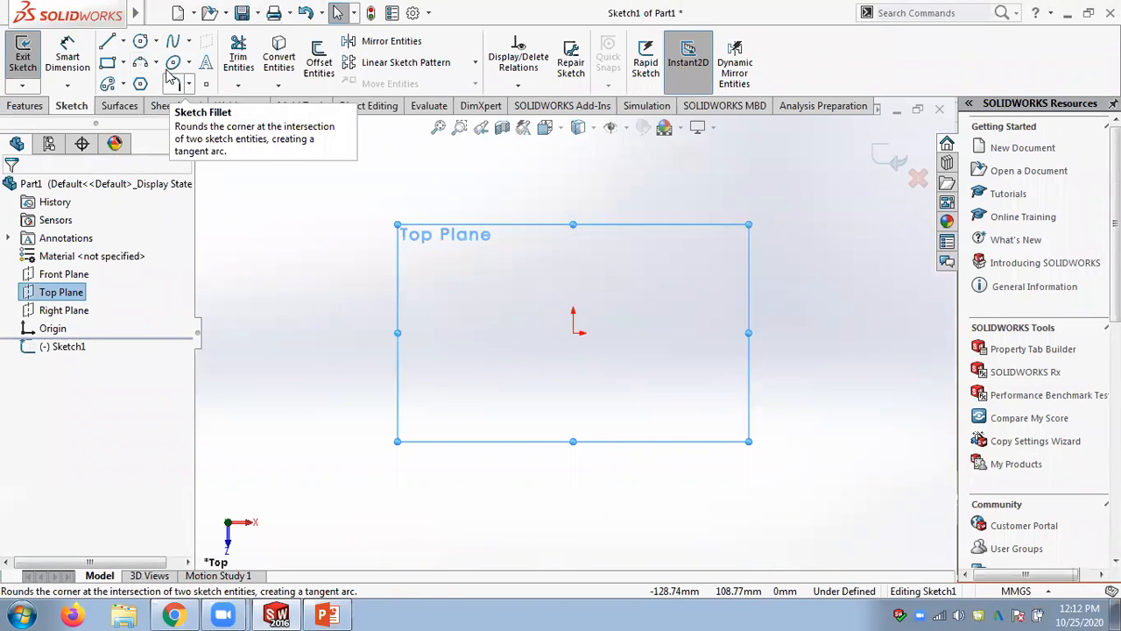
Sketch an open S-shaped spline through four points, starting about 62 mm left of the origin and ending directly above the origin
{"action": "left_click", "coordinate": [156, 64]}
{"action": "left_click", "coordinate": [187, 42]}
{"action": "left_click", "coordinate": [188, 42]}
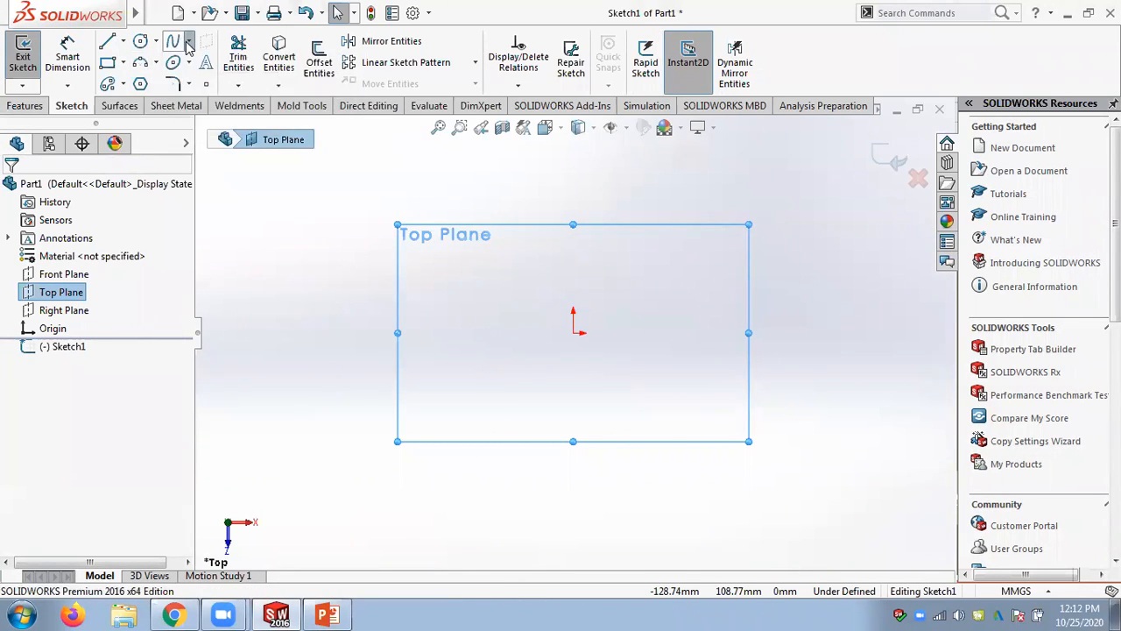
{"action": "left_click", "coordinate": [187, 45]}
{"action": "left_click", "coordinate": [188, 46]}
{"action": "left_click", "coordinate": [188, 46]}
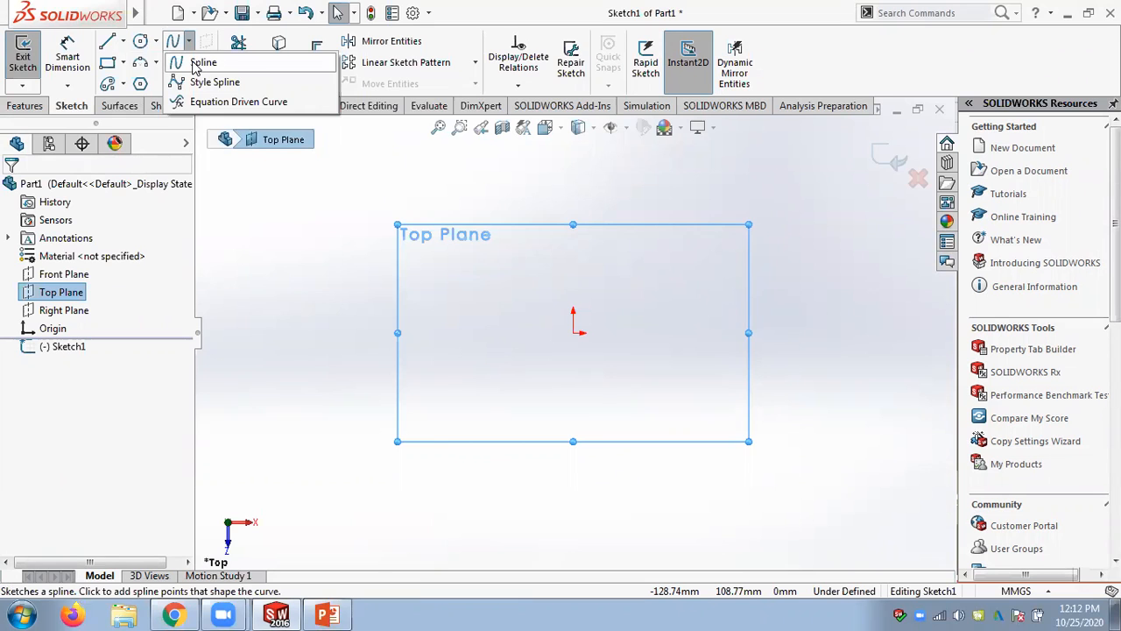
{"action": "left_click", "coordinate": [200, 64]}
{"action": "left_click", "coordinate": [455, 332]}
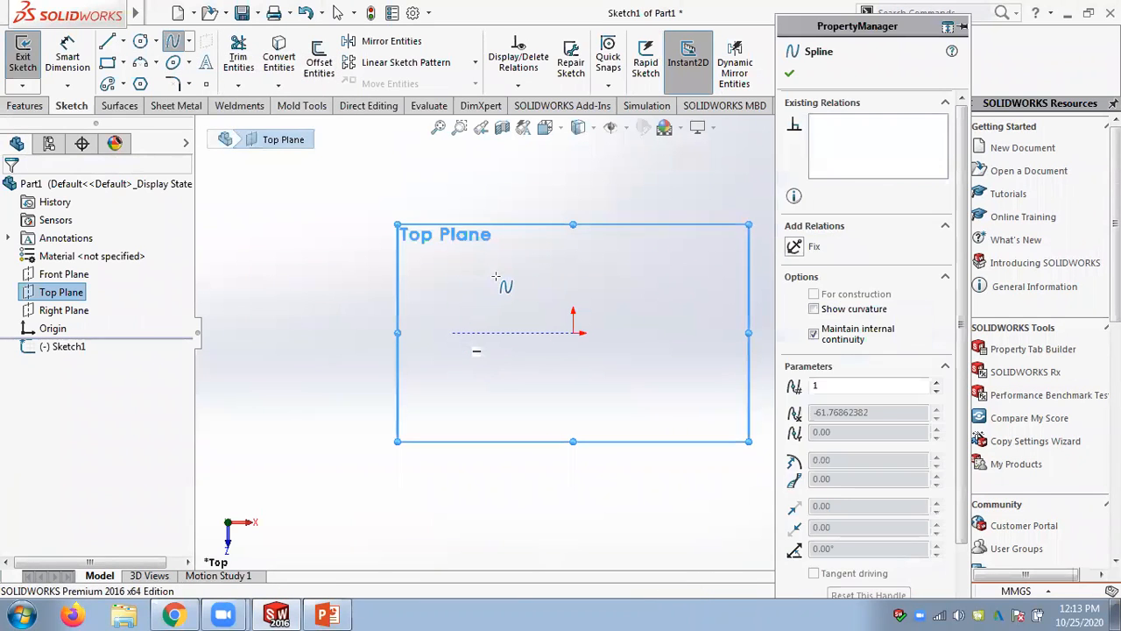
{"action": "left_click", "coordinate": [496, 276]}
{"action": "left_click", "coordinate": [521, 324]}
{"action": "left_click", "coordinate": [573, 275]}
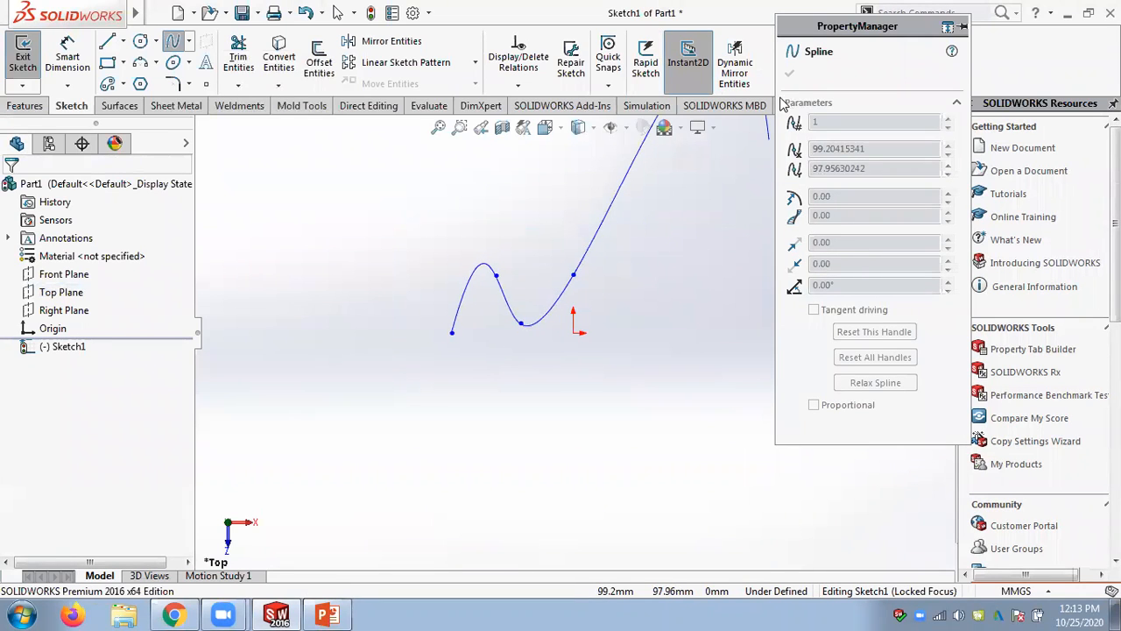
{"action": "key", "text": "Escape"}
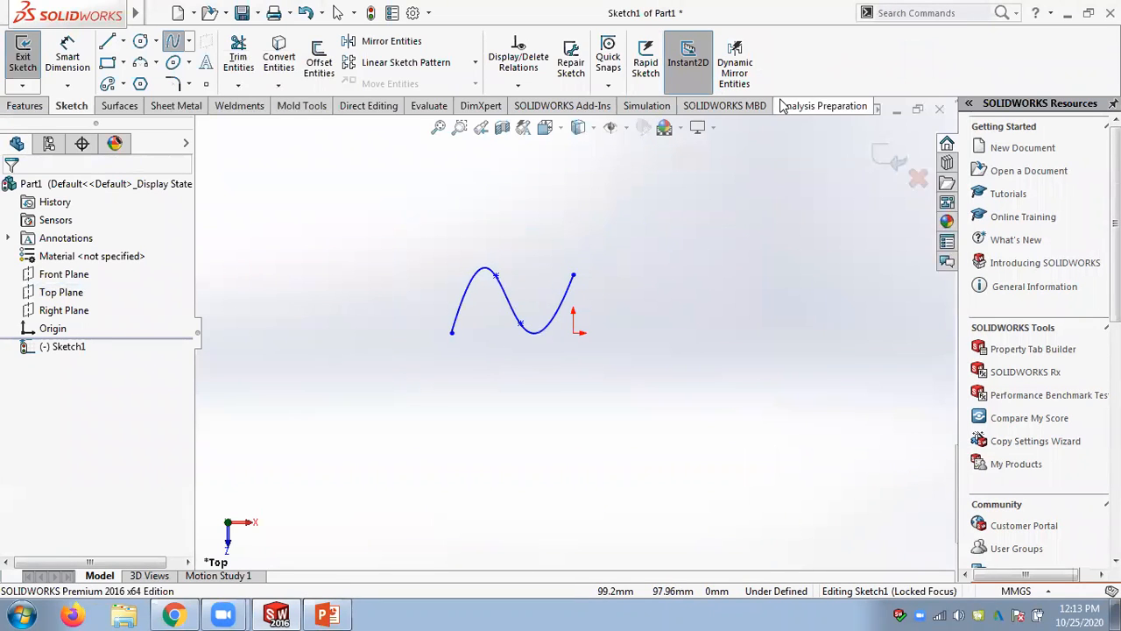
Exit the spline sketch, keeping the curve
{"action": "mouse_move", "coordinate": [512, 258]}
{"action": "middle_mouse_down"}
{"action": "mouse_move", "coordinate": [476, 170]}
{"action": "mouse_move", "coordinate": [558, 268]}
{"action": "middle_mouse_up"}
{"action": "left_click", "coordinate": [187, 42]}
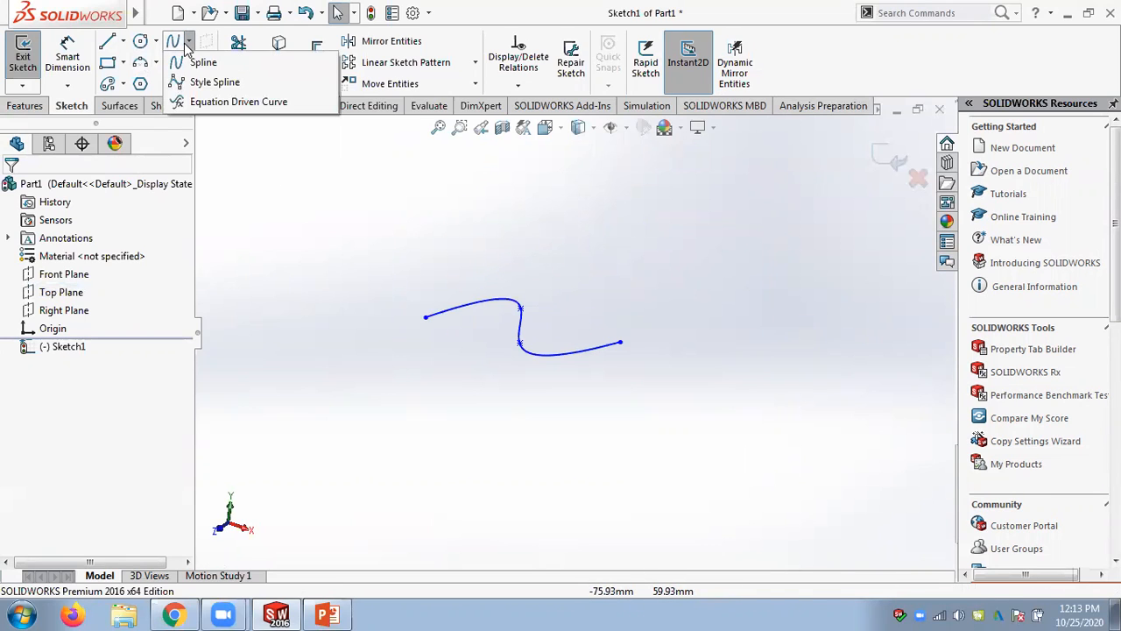
{"action": "left_click", "coordinate": [890, 76]}
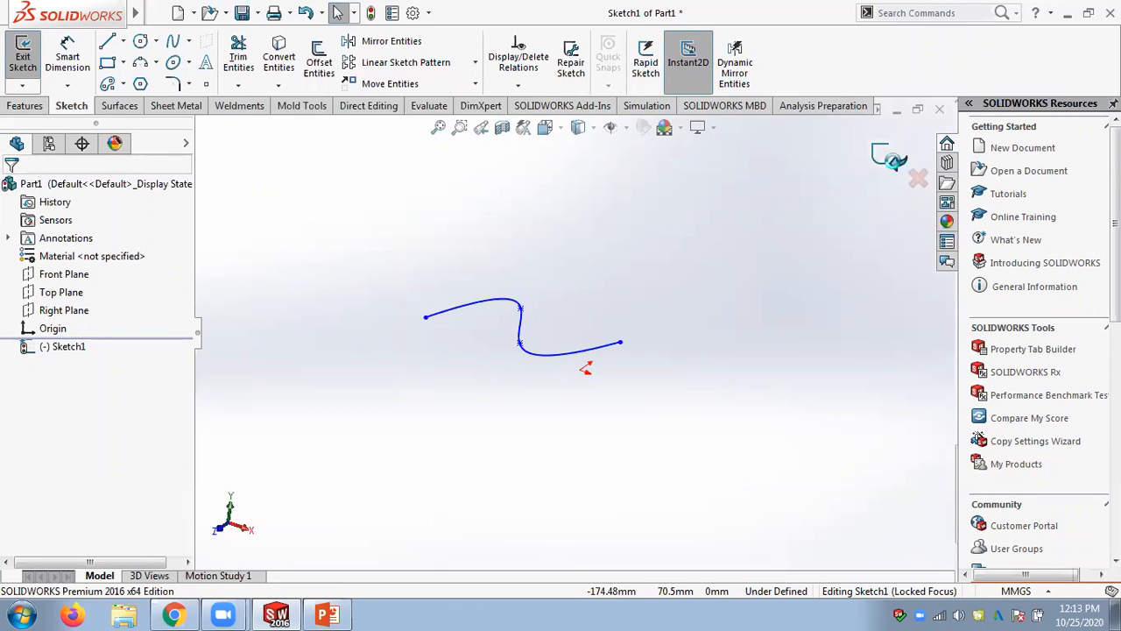
{"action": "left_click", "coordinate": [895, 166]}
{"action": "left_click", "coordinate": [390, 366]}
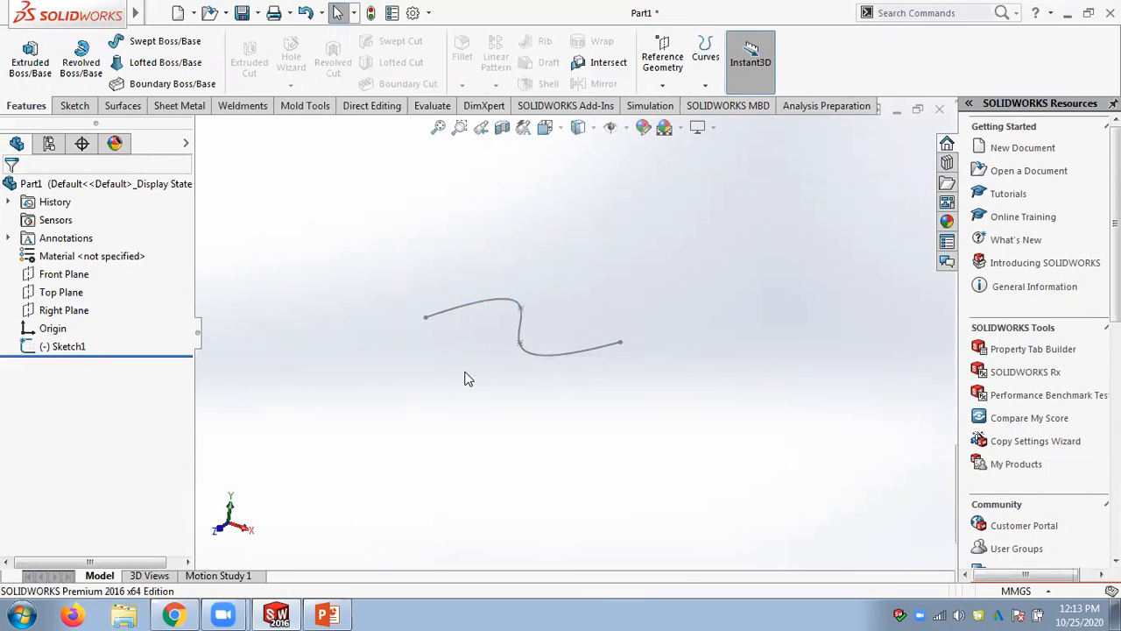
Switch to the PowerPoint presentation and examine the resulting plane normal to a curve on slide 9
{"action": "left_click", "coordinate": [330, 613]}
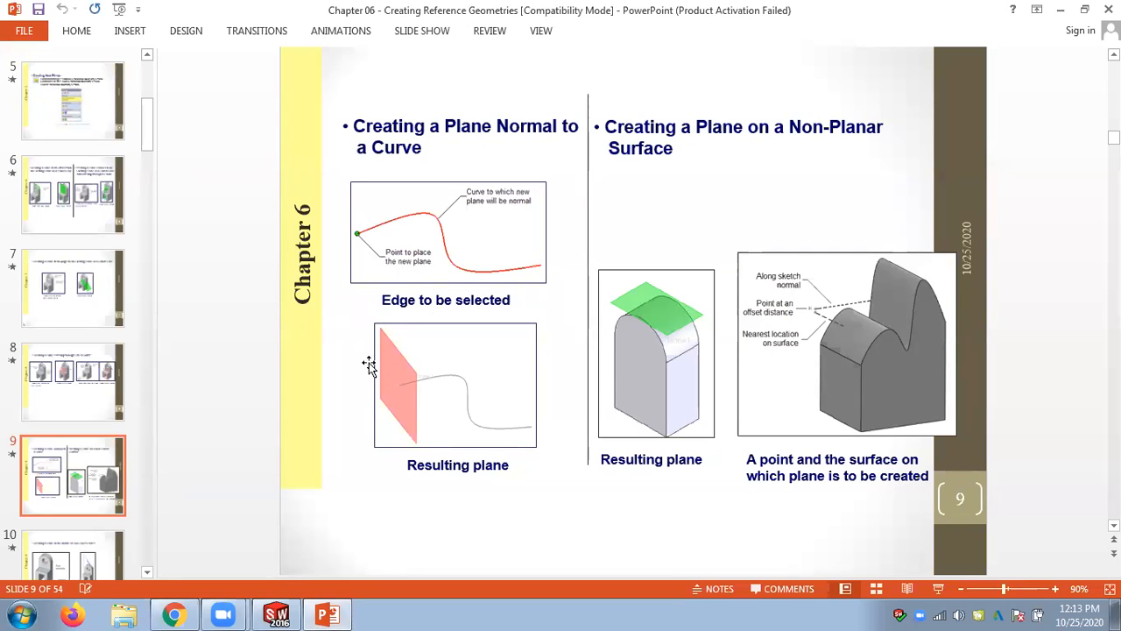
Switch to SOLIDWORKS with the part containing the open spline sketch
{"action": "left_click", "coordinate": [277, 613]}
{"action": "mouse_move", "coordinate": [459, 252]}
{"action": "middle_mouse_down"}
{"action": "mouse_move", "coordinate": [428, 215]}
{"action": "mouse_move", "coordinate": [458, 213]}
{"action": "mouse_move", "coordinate": [442, 233]}
{"action": "middle_mouse_up"}
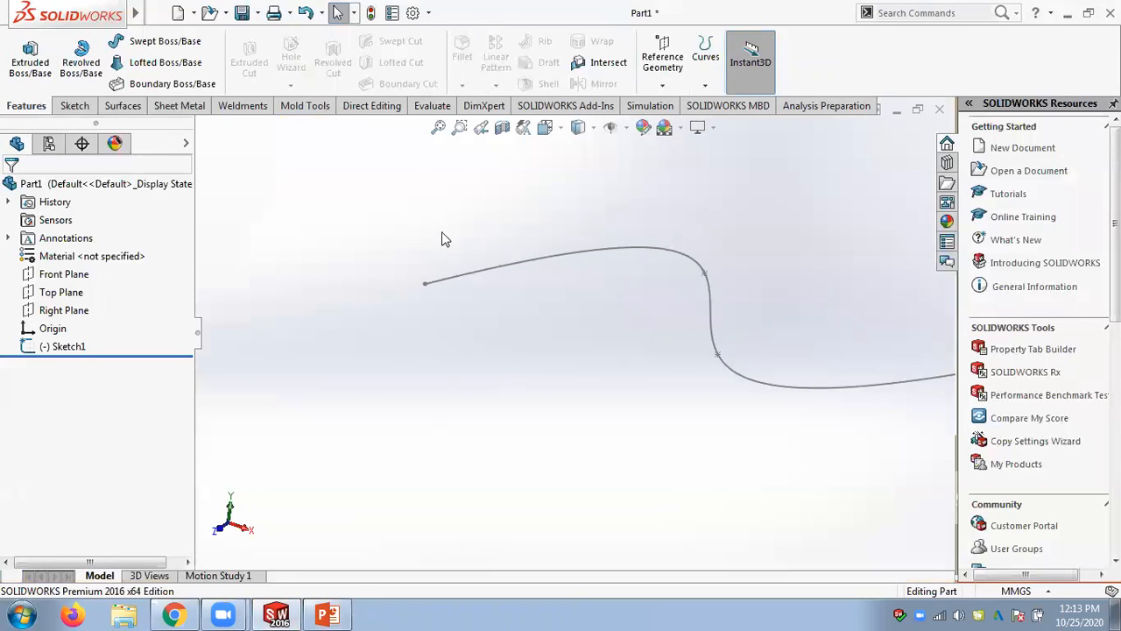
Create a reference plane coincident with the spline's start point and perpendicular to the spline
{"action": "left_click", "coordinate": [650, 85]}
{"action": "left_click", "coordinate": [663, 106]}
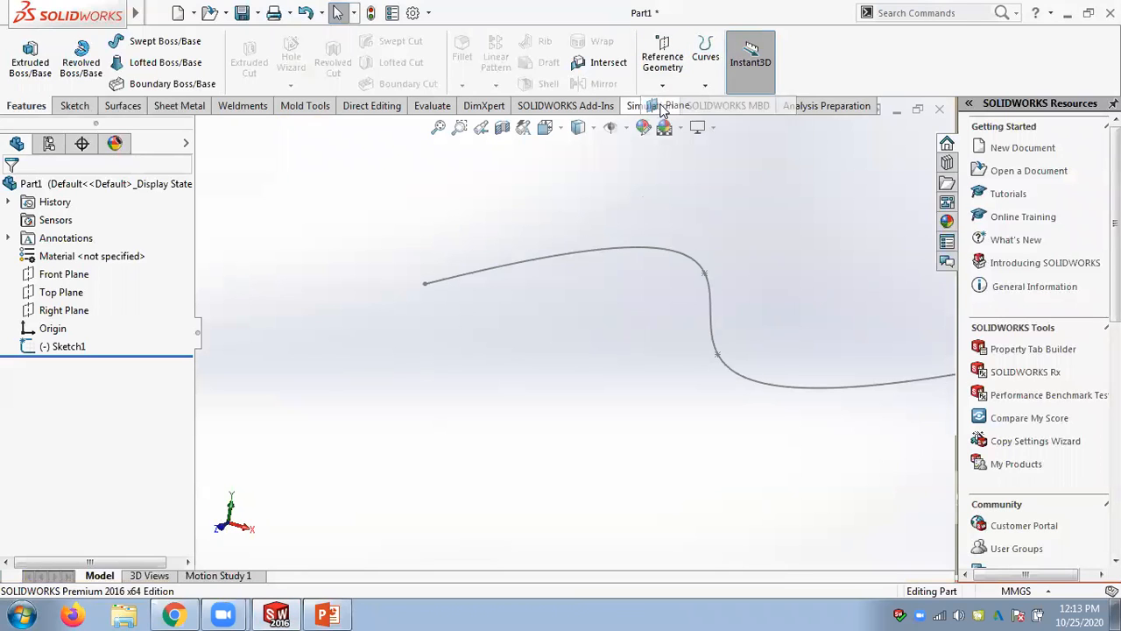
{"action": "left_click", "coordinate": [425, 288]}
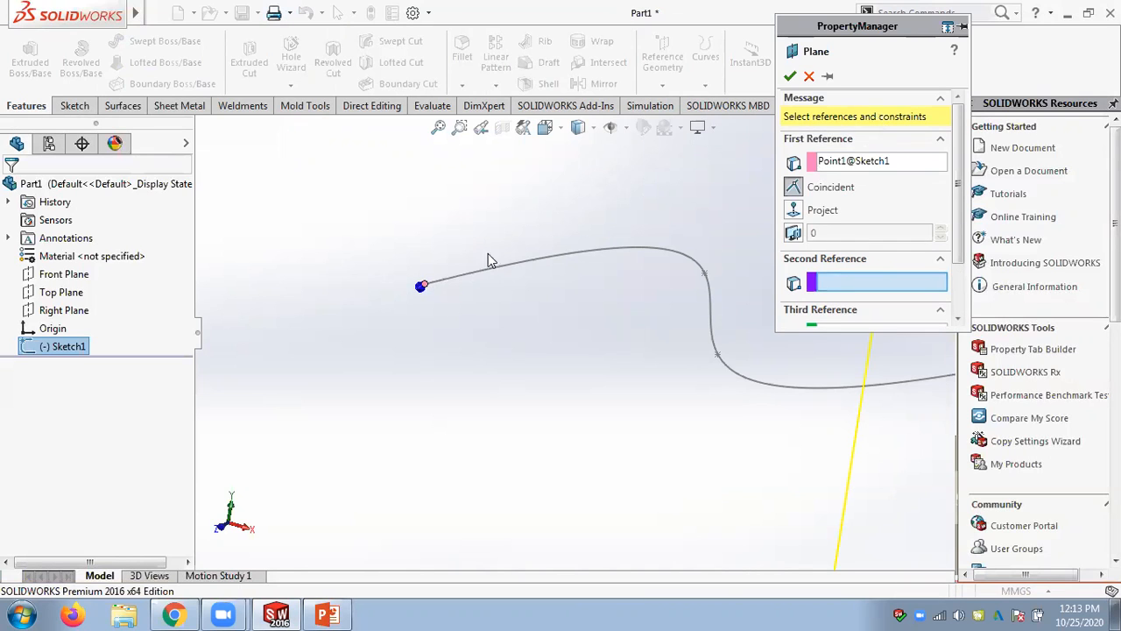
{"action": "left_click", "coordinate": [449, 282]}
{"action": "key", "text": "f"}
{"action": "middle_click_drag", "start_coordinate": [494, 284], "coordinate": [399, 298]}
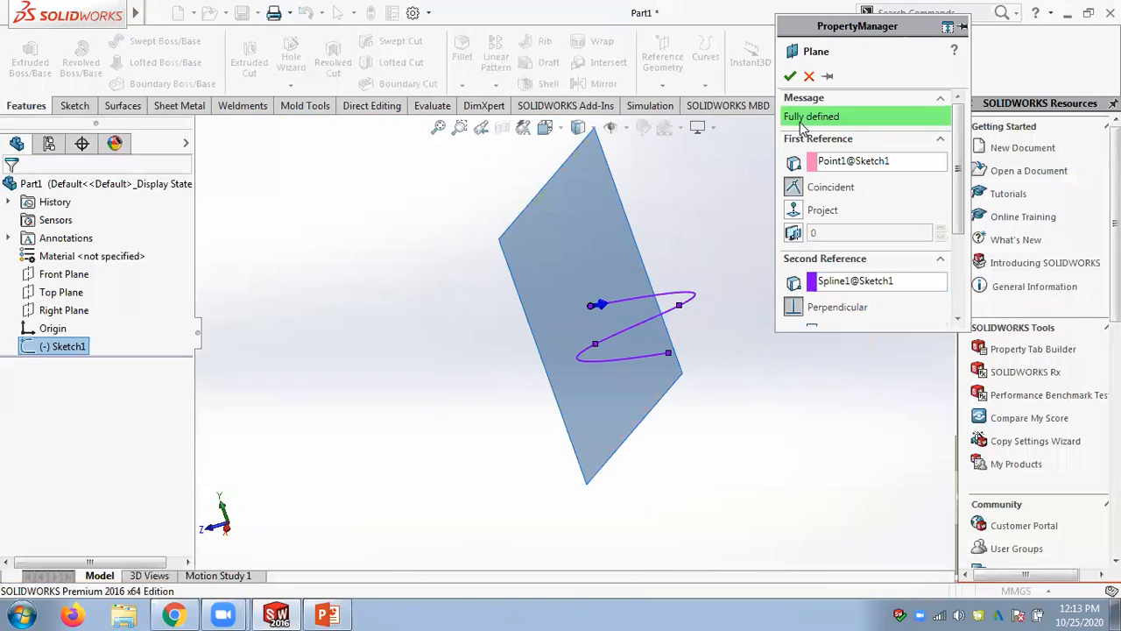
{"action": "scroll", "coordinate": [616, 311], "scroll_direction": "down", "scroll_amount": 3}
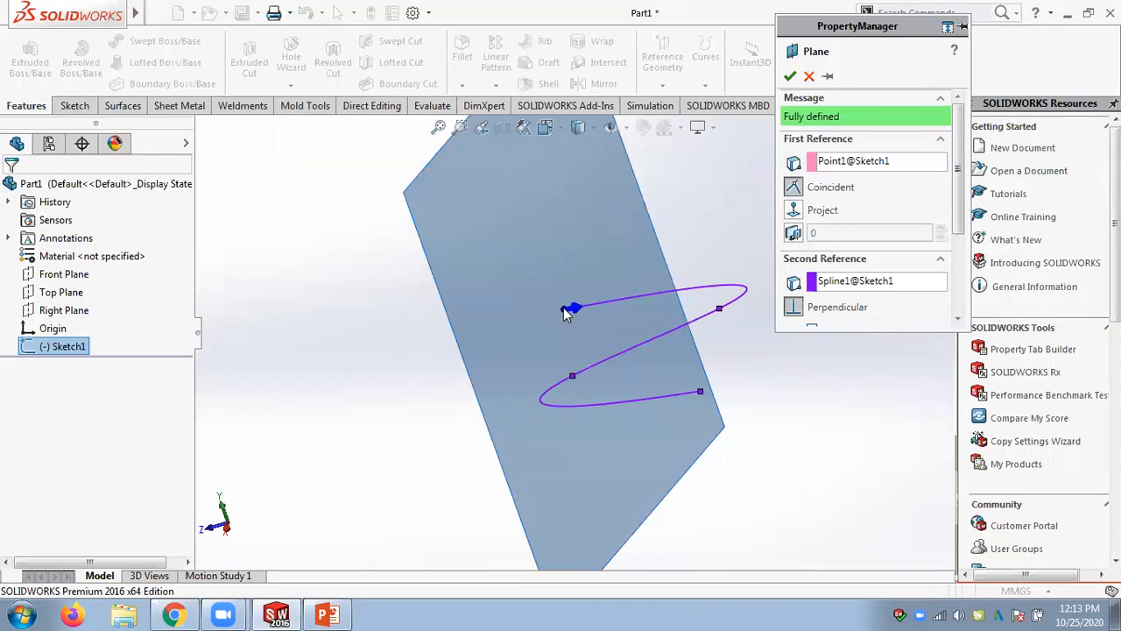
{"action": "left_click", "coordinate": [840, 163]}
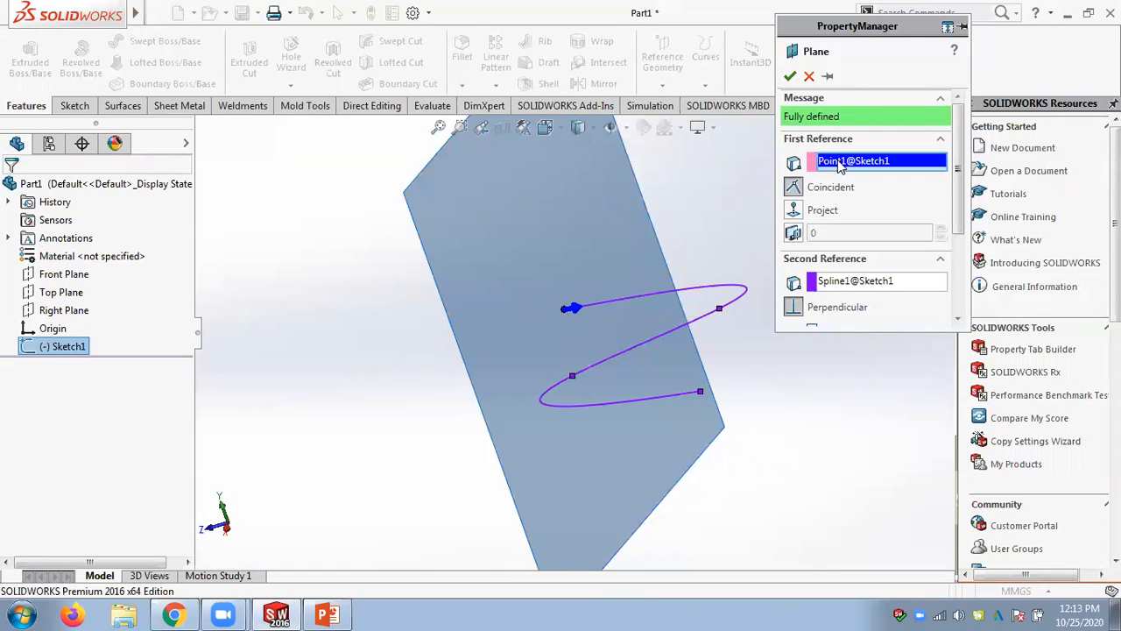
{"action": "left_click", "coordinate": [835, 293]}
{"action": "left_click", "coordinate": [790, 77]}
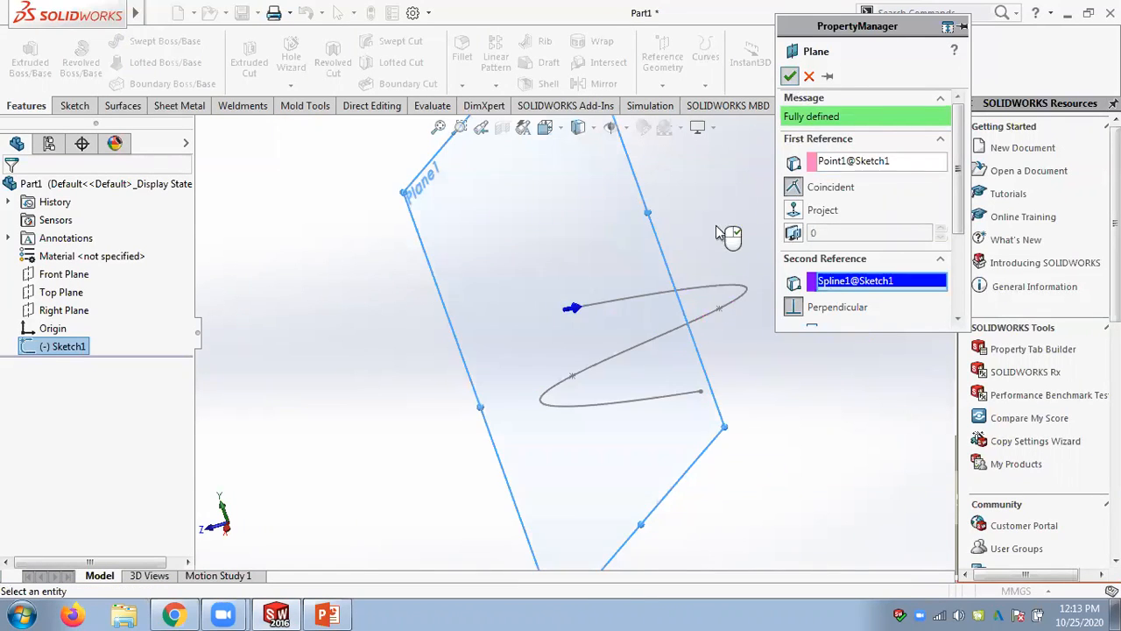
{"action": "mouse_move", "coordinate": [703, 225]}
{"action": "middle_mouse_down"}
{"action": "mouse_move", "coordinate": [796, 191]}
{"action": "mouse_move", "coordinate": [786, 182]}
{"action": "middle_mouse_up"}
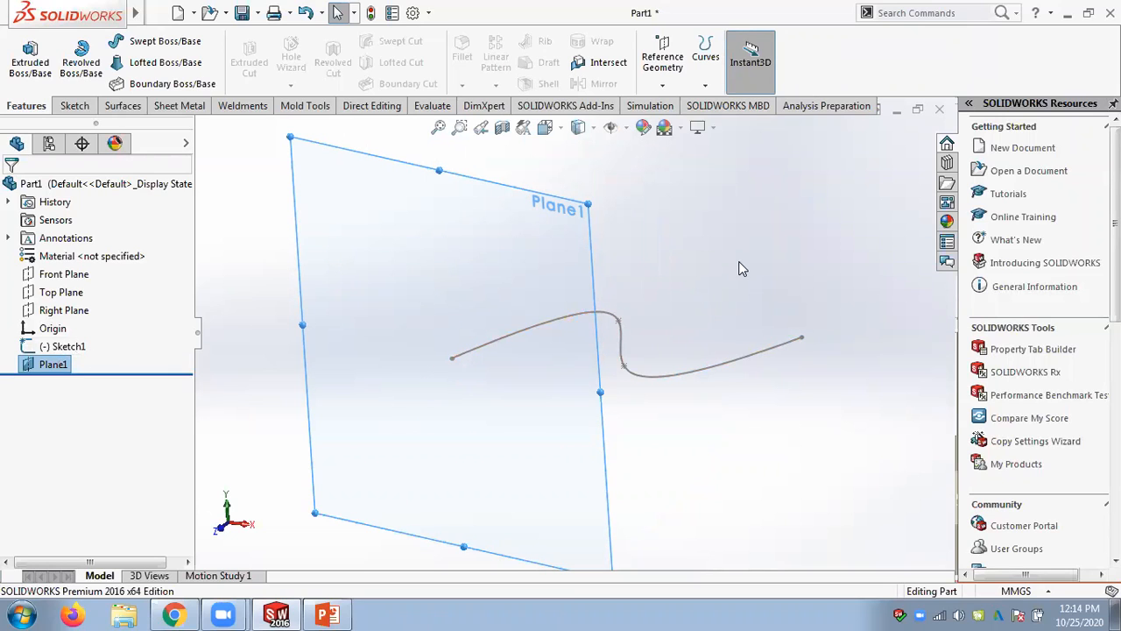
{"action": "scroll", "coordinate": [700, 281], "scroll_direction": "up", "scroll_amount": 2}
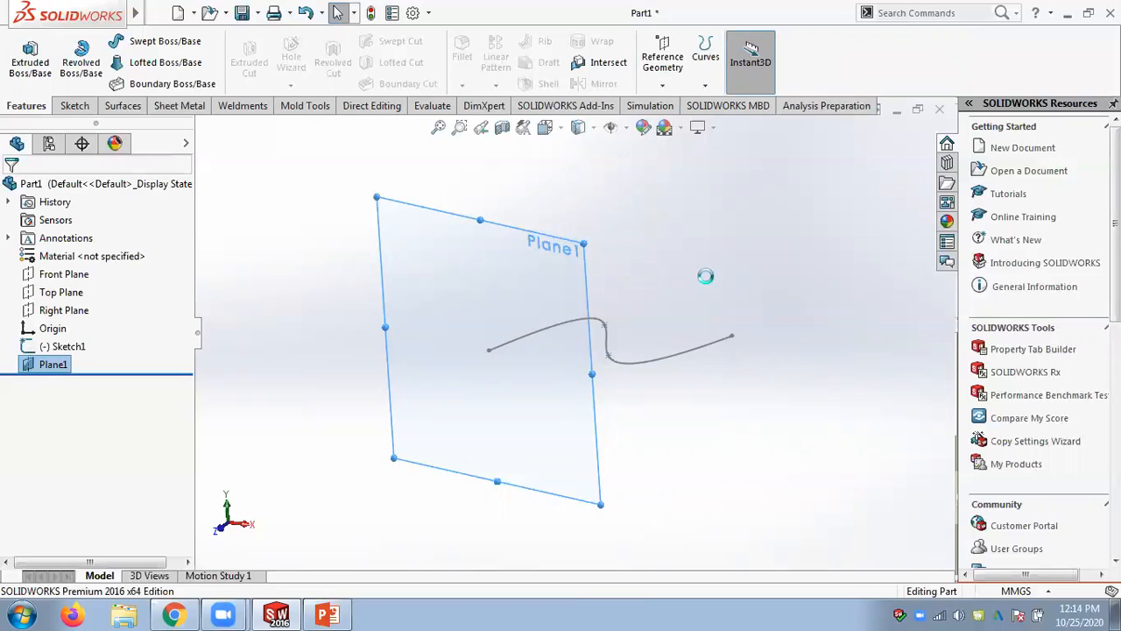
Undo the creation of the reference plane normal to the spline
{"action": "key", "text": "ctrl+z"}
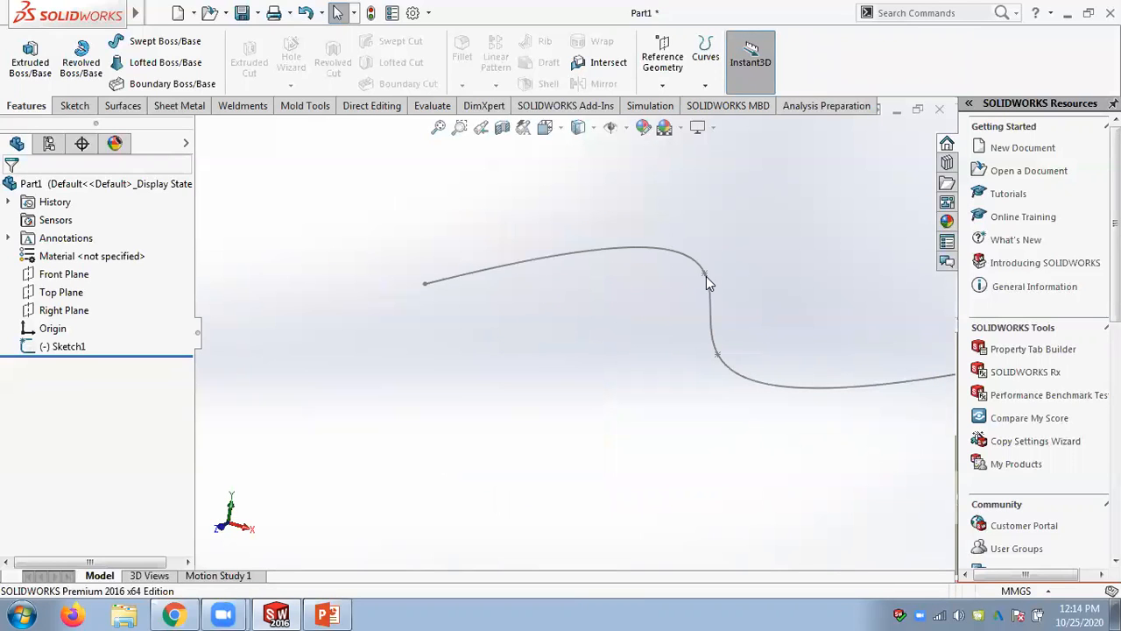
{"action": "scroll", "coordinate": [710, 272], "scroll_direction": "up", "scroll_amount": 3}
{"action": "middle_click_drag", "start_coordinate": [711, 273], "coordinate": [745, 261]}
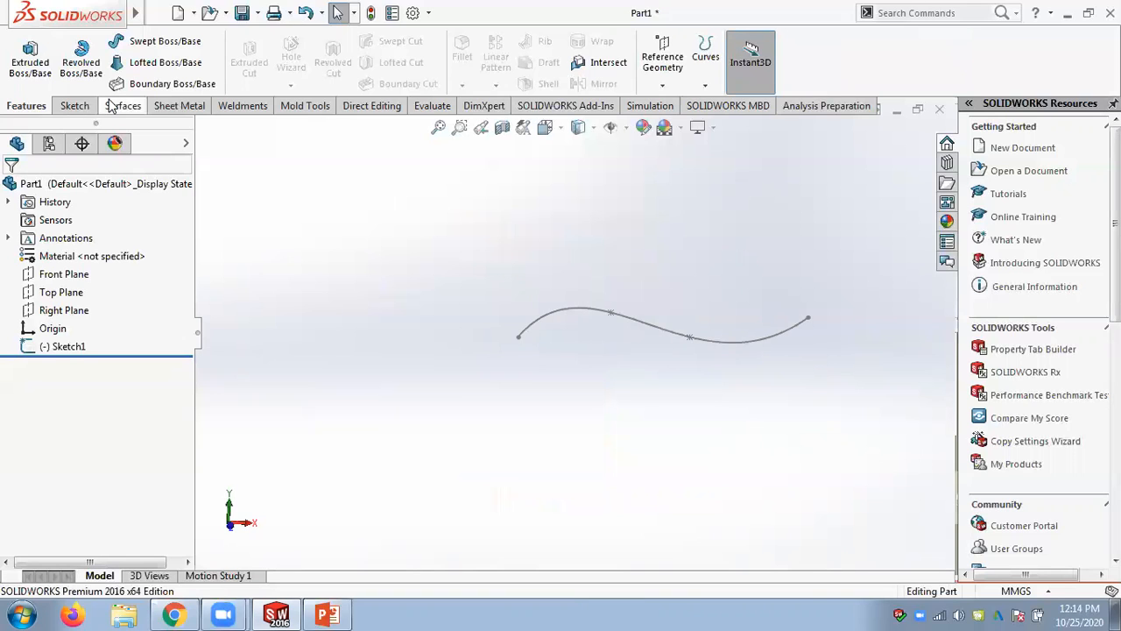
{"action": "left_click", "coordinate": [77, 105]}
{"action": "left_click", "coordinate": [156, 64]}
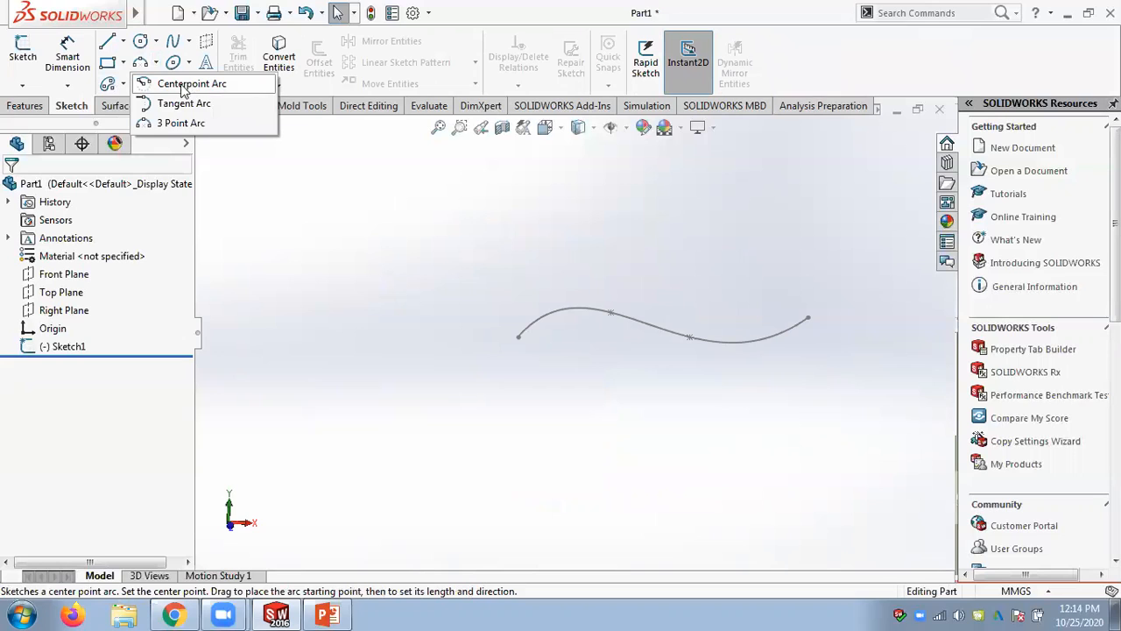
{"action": "left_click", "coordinate": [190, 42]}
{"action": "left_click", "coordinate": [189, 42]}
{"action": "left_click", "coordinate": [189, 42]}
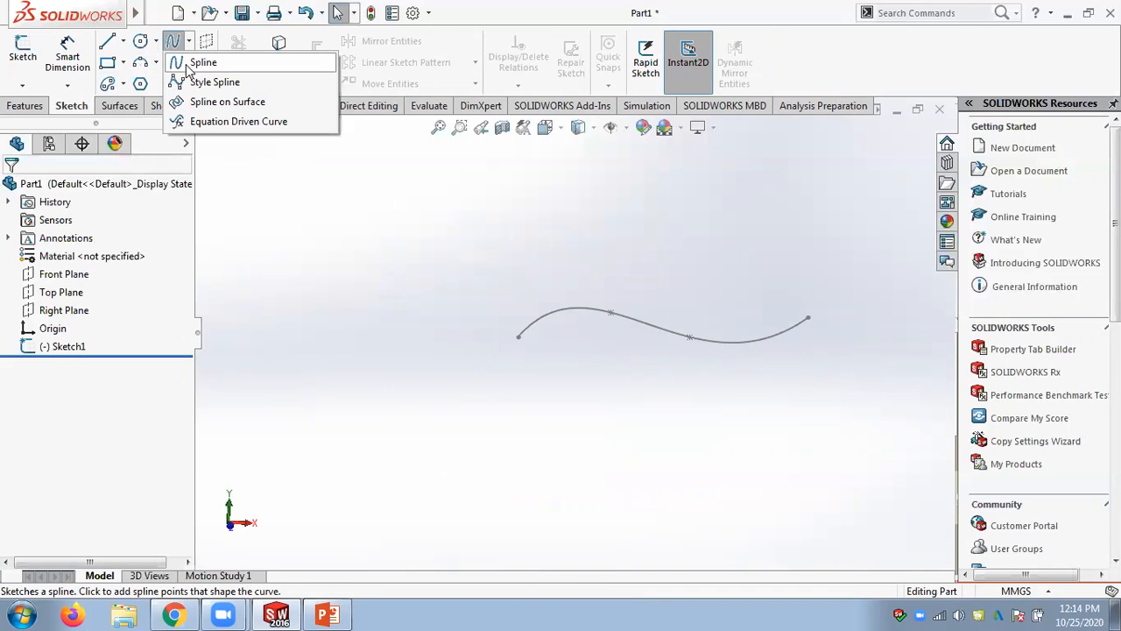
{"action": "left_click", "coordinate": [85, 382]}
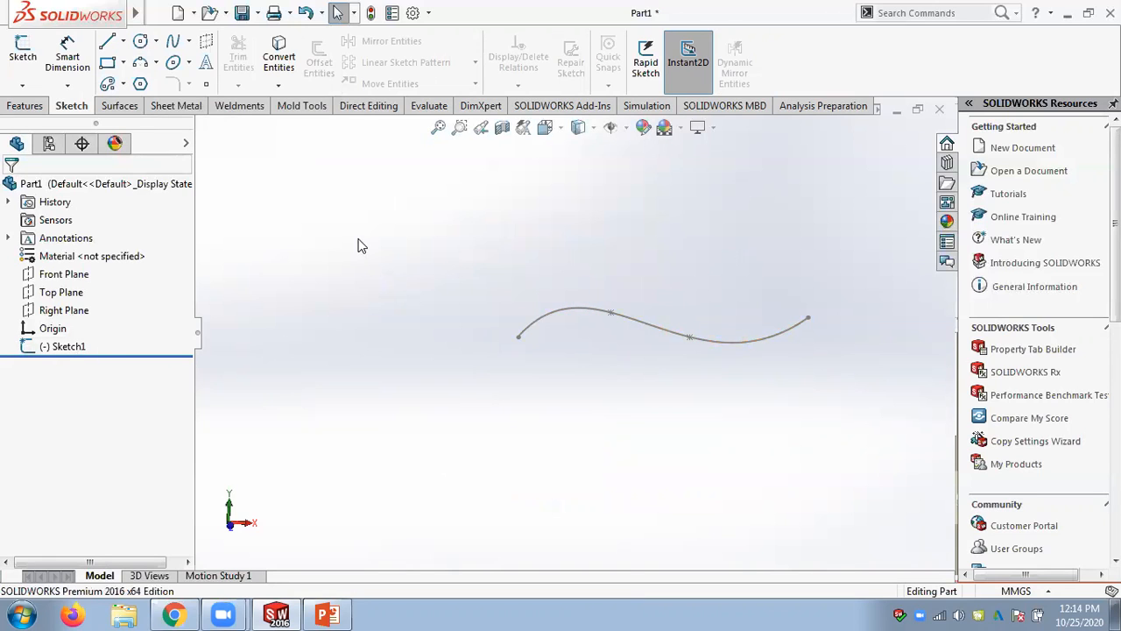
Recreate the reference plane at the spline's start point, using the endpoint as first reference and the spline as perpendicular second reference
{"action": "left_click", "coordinate": [24, 105]}
{"action": "left_click", "coordinate": [663, 84]}
{"action": "left_click", "coordinate": [677, 105]}
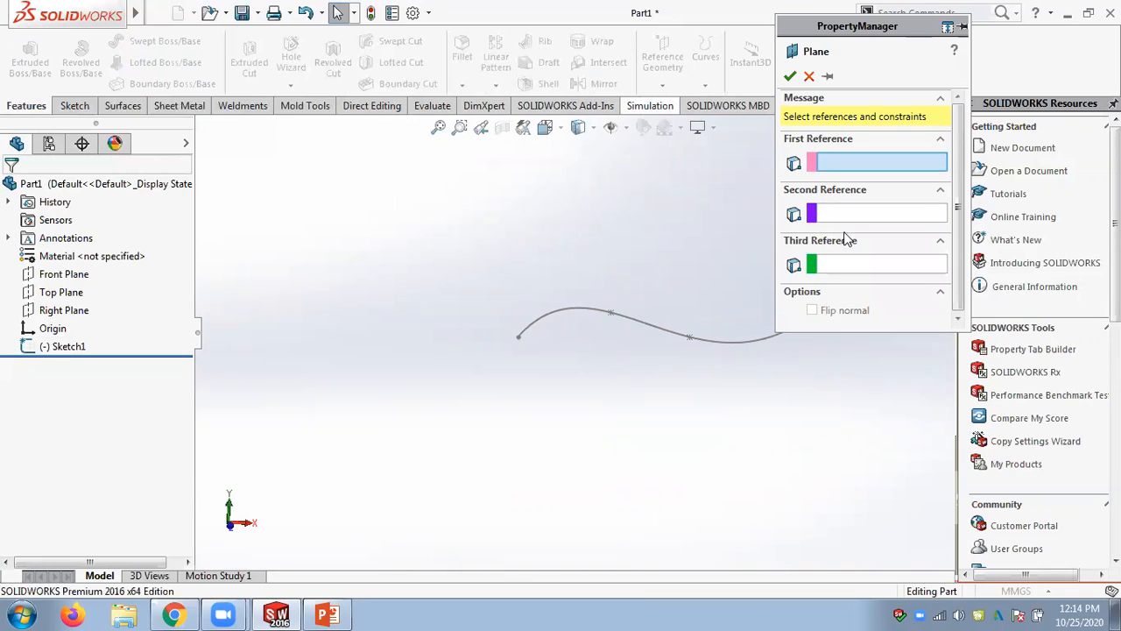
{"action": "left_click", "coordinate": [519, 340]}
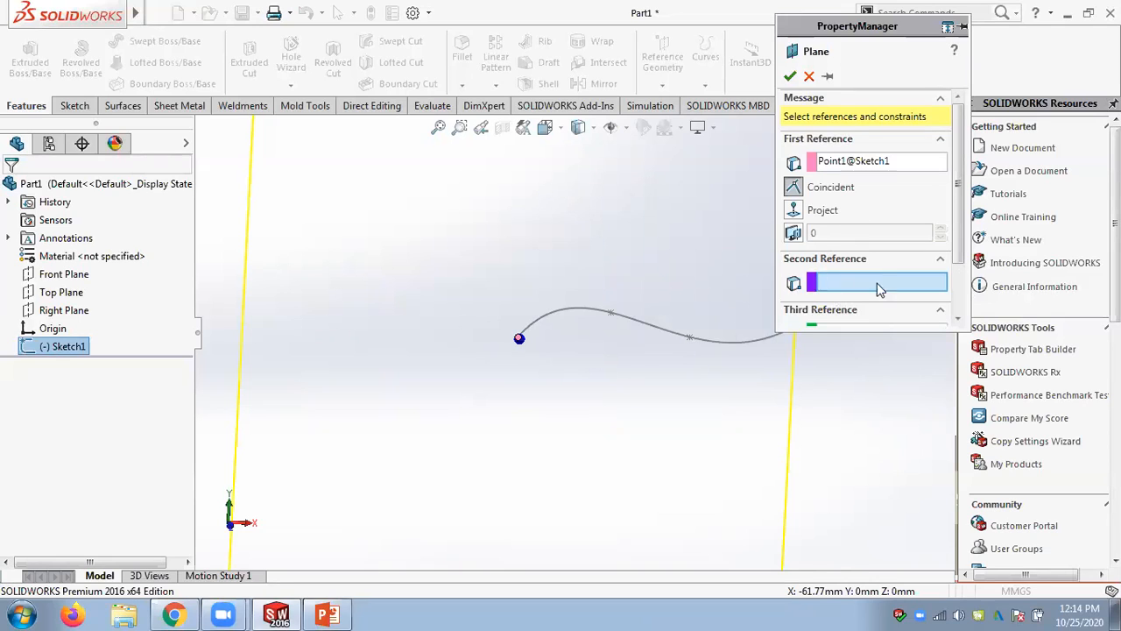
{"action": "left_click", "coordinate": [531, 331]}
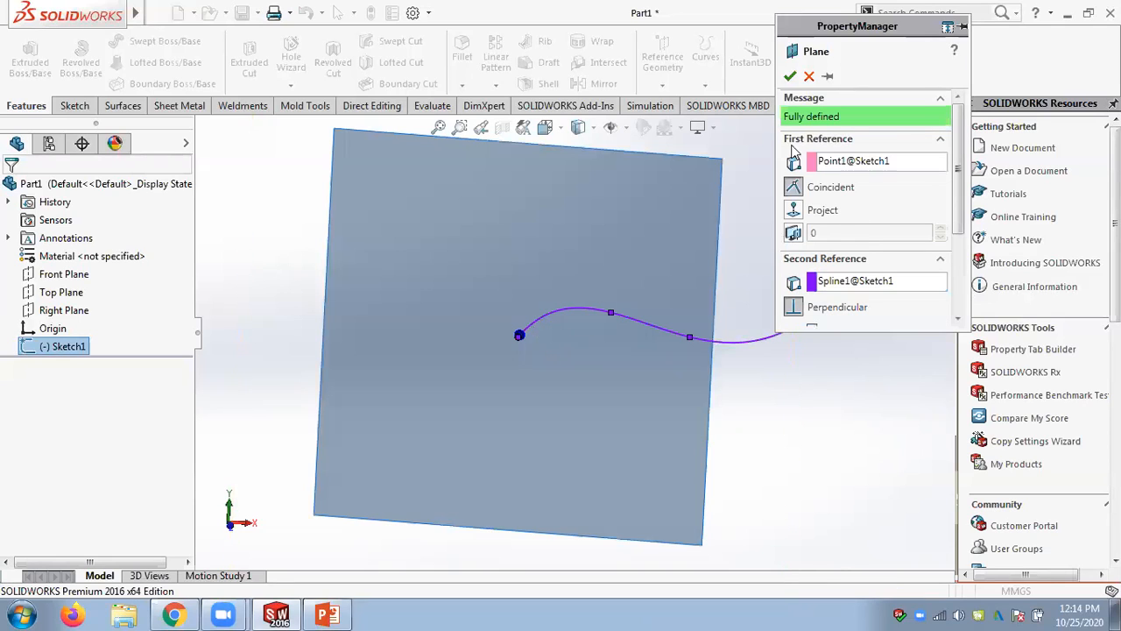
{"action": "left_click", "coordinate": [790, 77]}
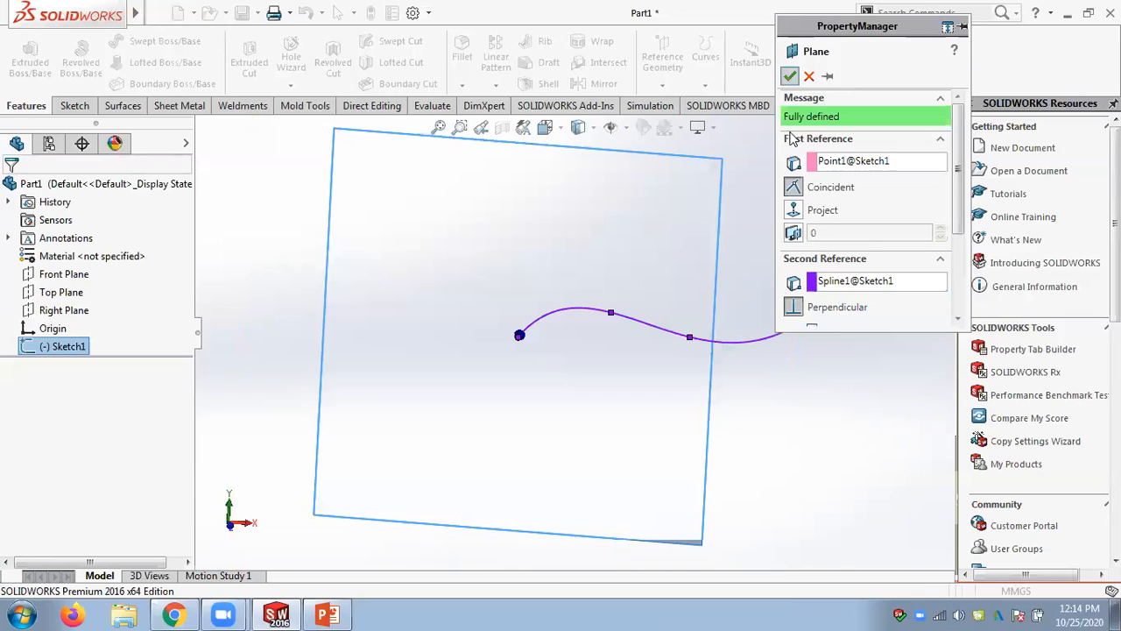
{"action": "middle_click_drag", "start_coordinate": [745, 258], "coordinate": [711, 261]}
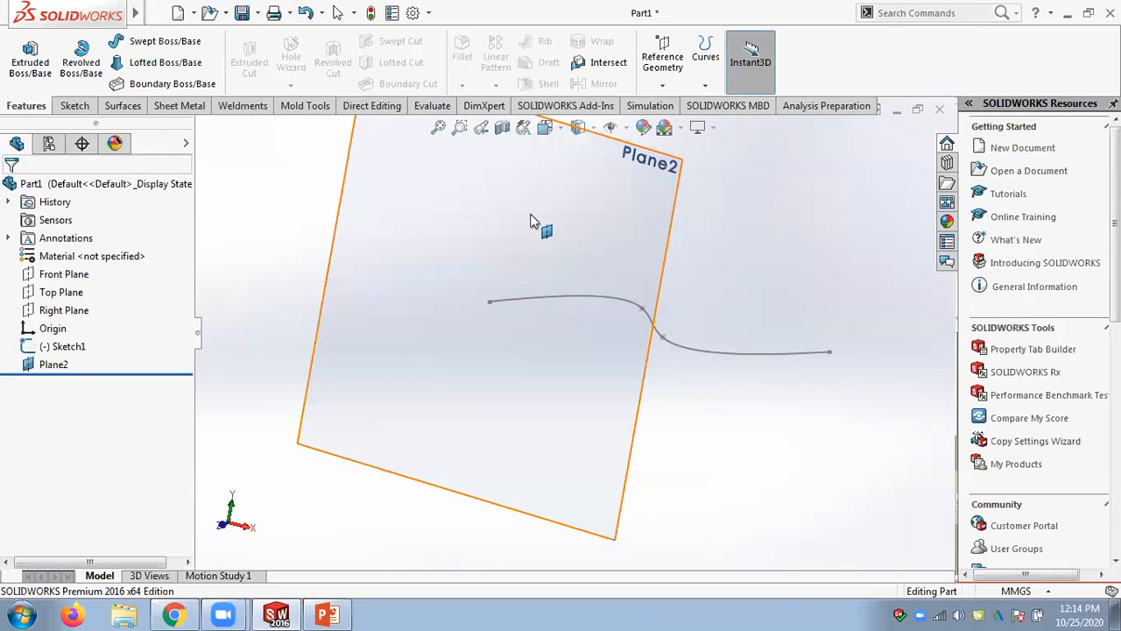
{"action": "left_click", "coordinate": [481, 364]}
{"action": "mouse_move", "coordinate": [482, 355]}
{"action": "middle_mouse_down"}
{"action": "mouse_move", "coordinate": [398, 333]}
{"action": "mouse_move", "coordinate": [452, 313]}
{"action": "mouse_move", "coordinate": [479, 343]}
{"action": "middle_mouse_up"}
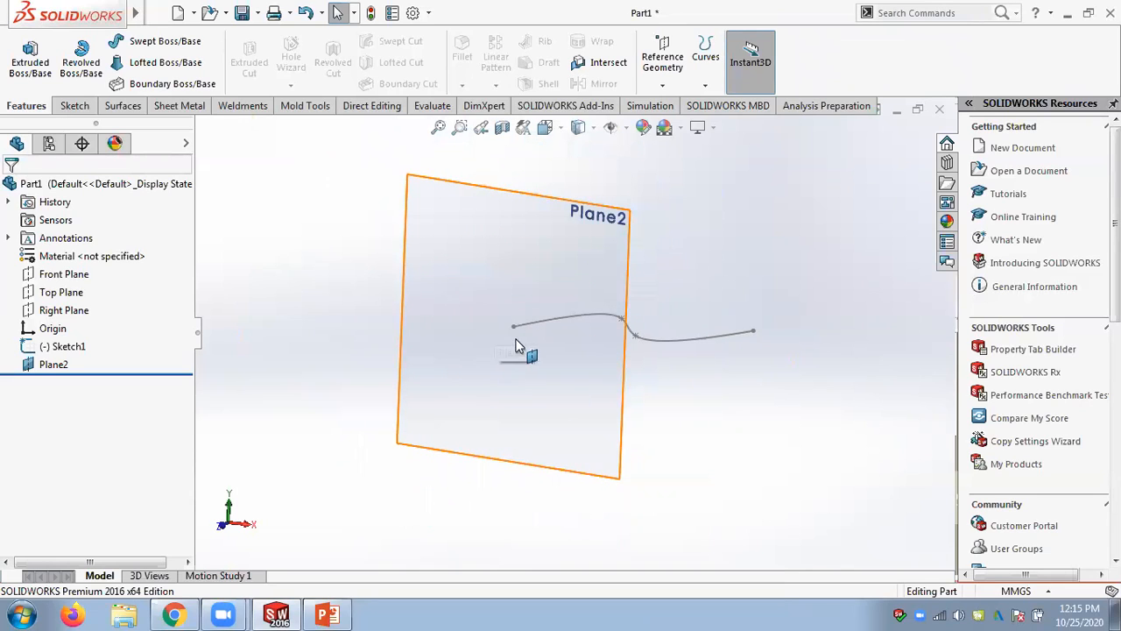
Sketch a circle of about 3.18 mm radius on the new plane, centred on the spline's start point, and exit the sketch
{"action": "left_click", "coordinate": [616, 281]}
{"action": "left_click", "coordinate": [676, 227]}
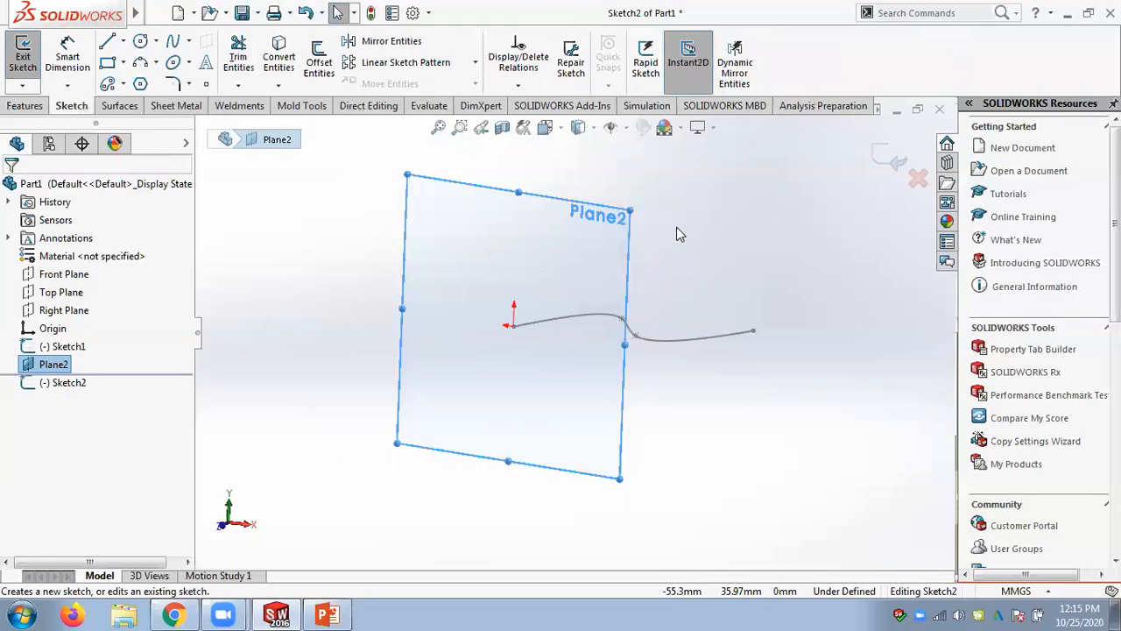
{"action": "left_click", "coordinate": [156, 41]}
{"action": "left_click", "coordinate": [163, 63]}
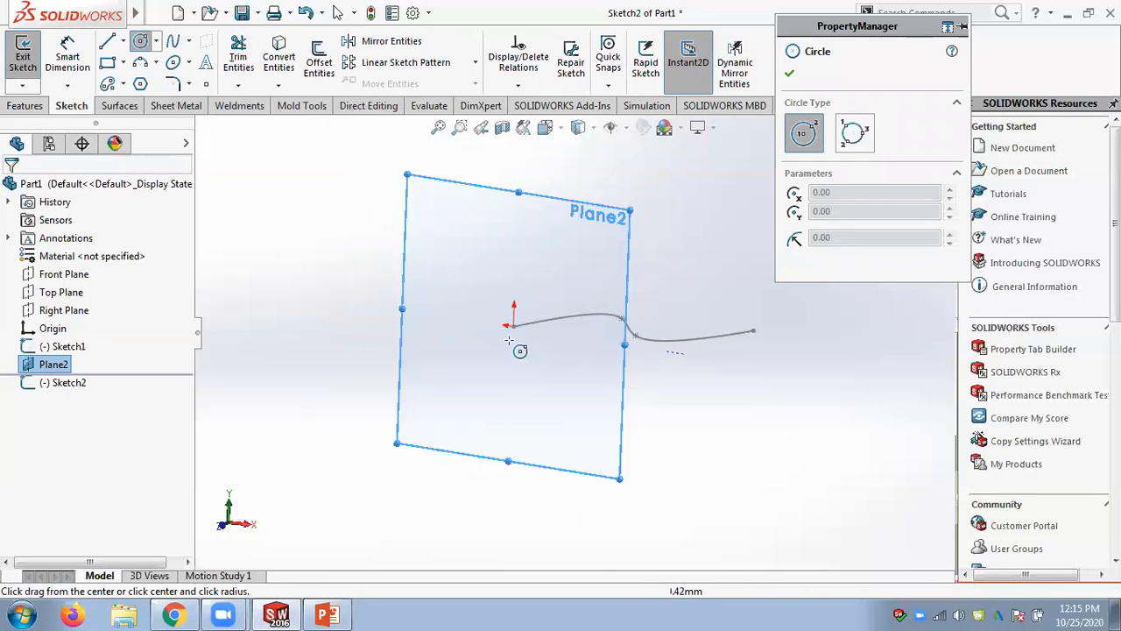
{"action": "scroll", "coordinate": [515, 330], "scroll_direction": "down", "scroll_amount": 3}
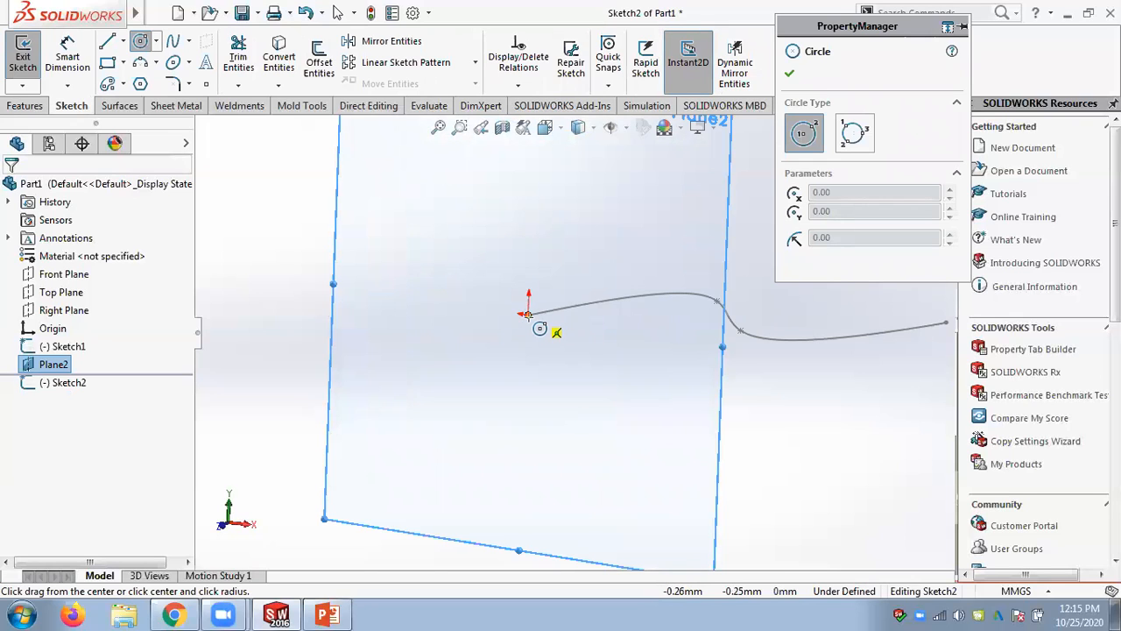
{"action": "left_click", "coordinate": [527, 314]}
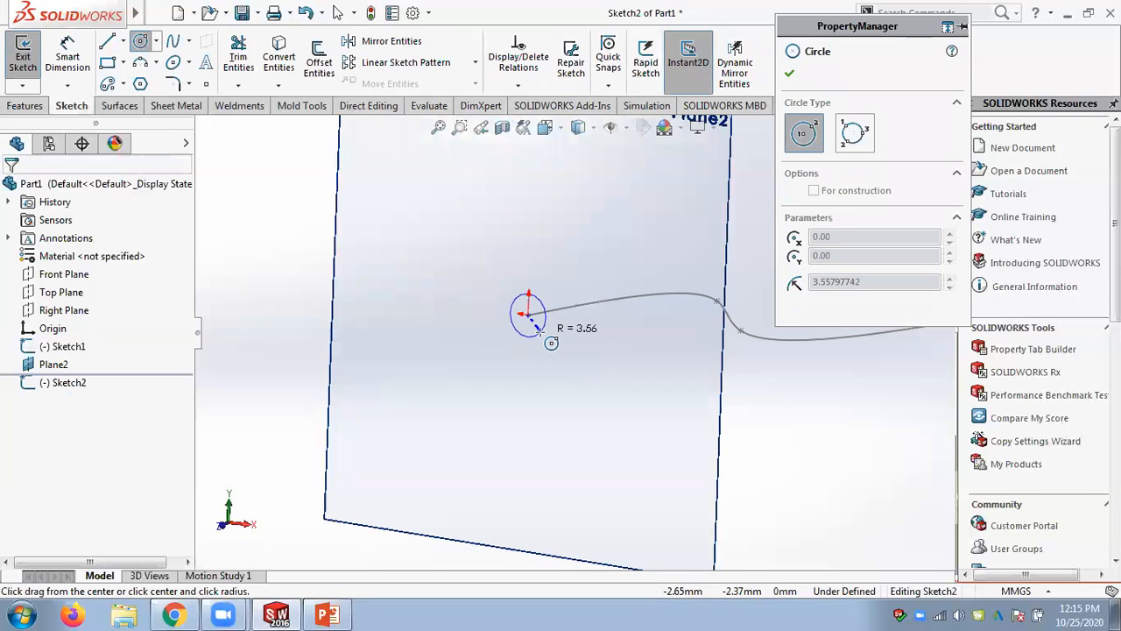
{"action": "left_click", "coordinate": [540, 324]}
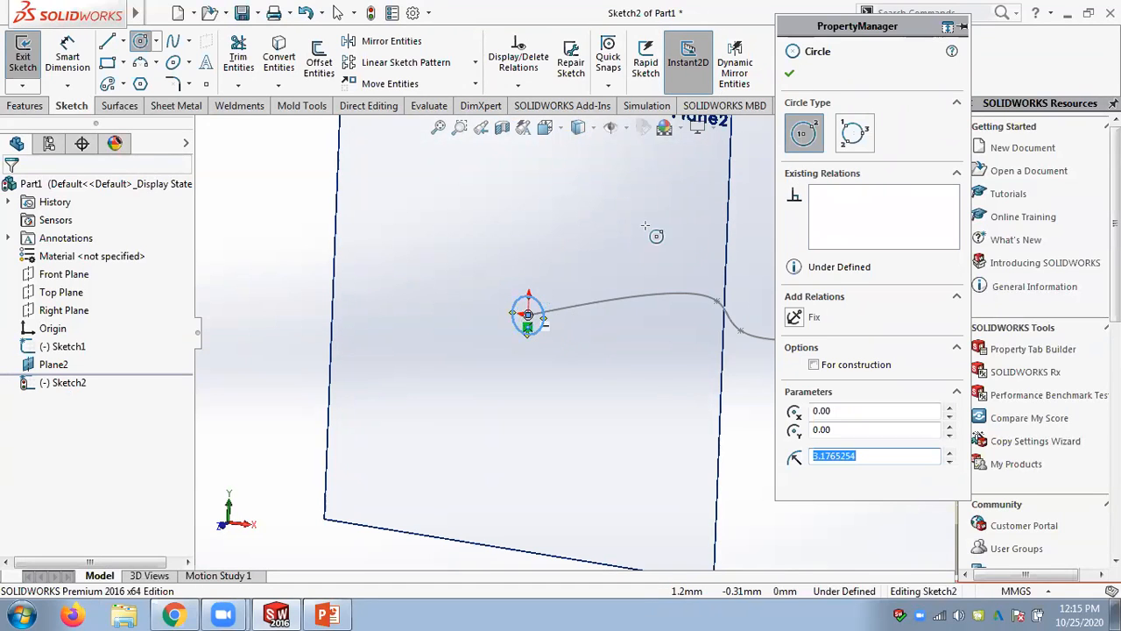
{"action": "left_click", "coordinate": [786, 73]}
{"action": "key", "text": "z"}
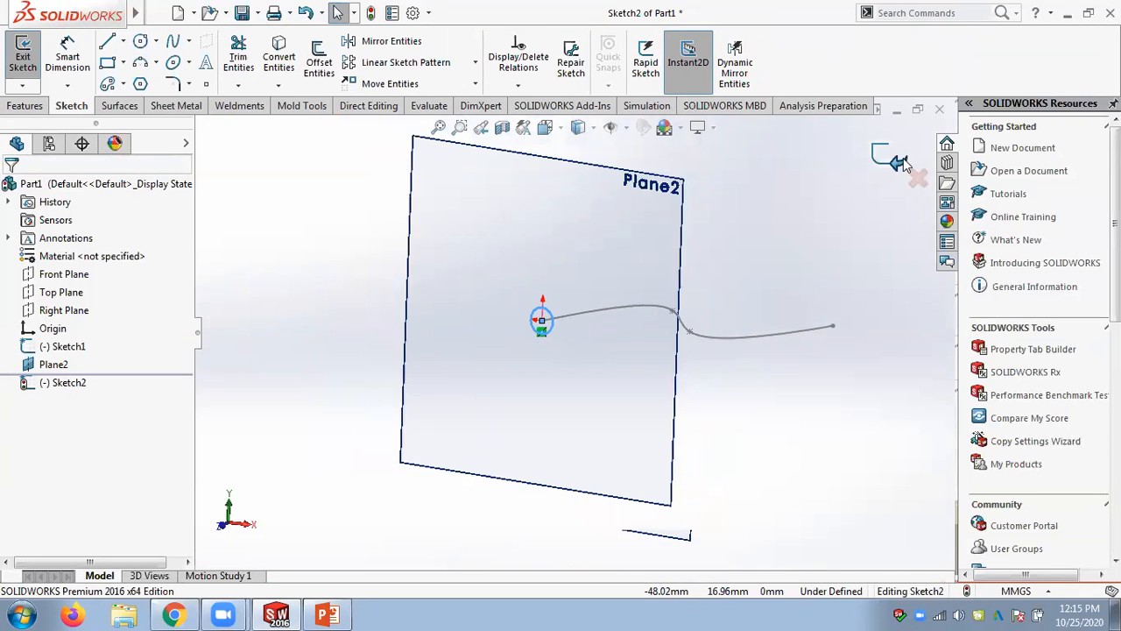
{"action": "left_click", "coordinate": [898, 157]}
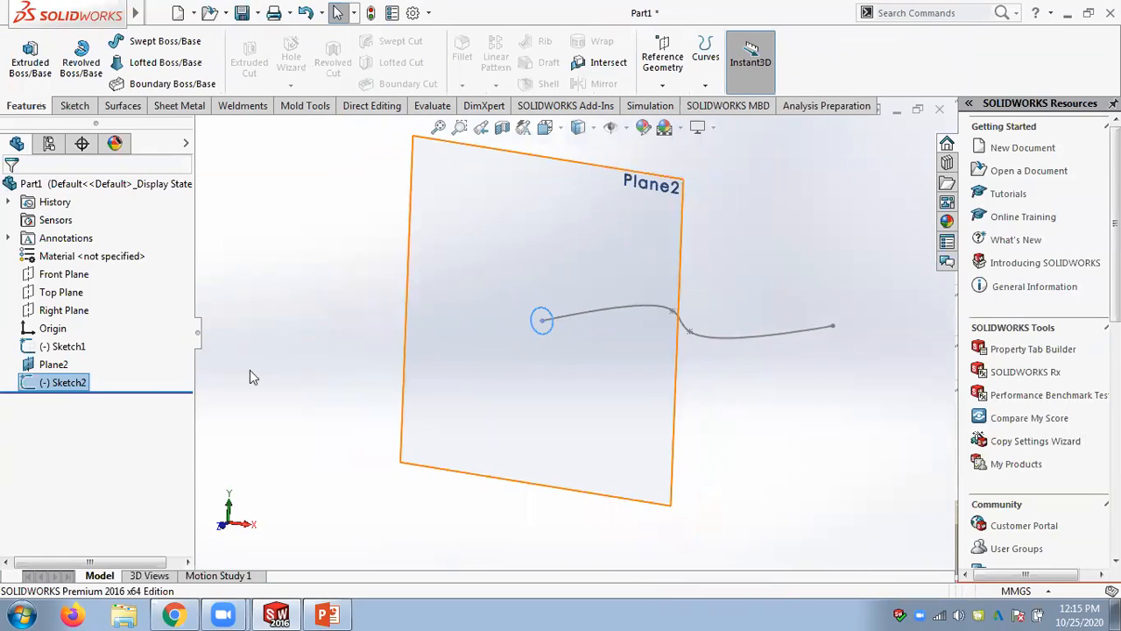
{"action": "left_click", "coordinate": [65, 346]}
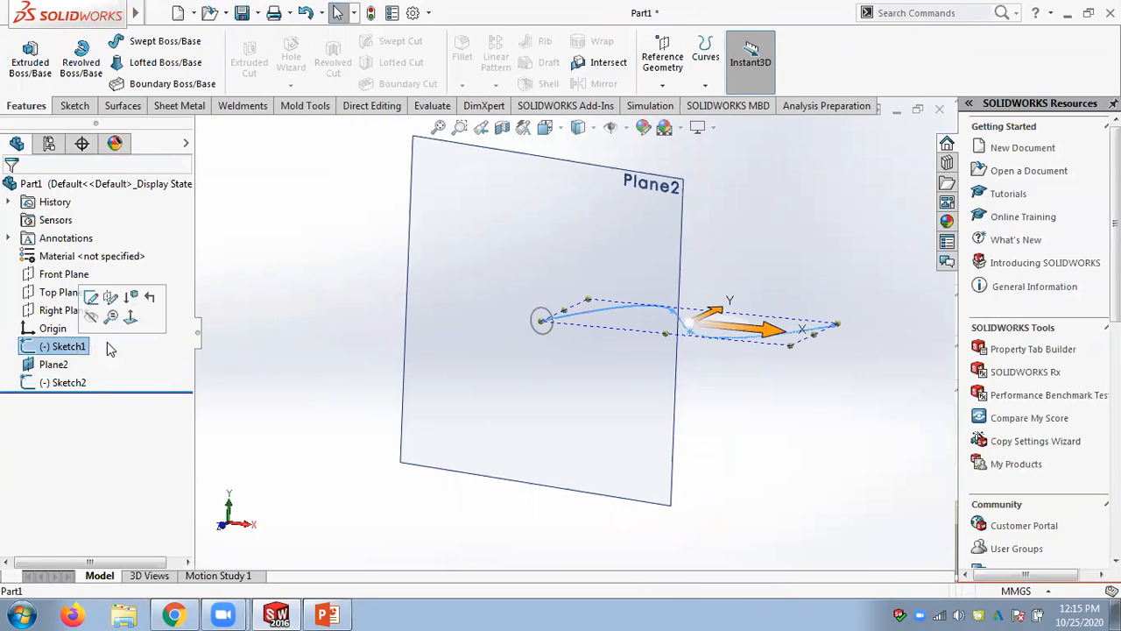
{"action": "left_click", "coordinate": [75, 387]}
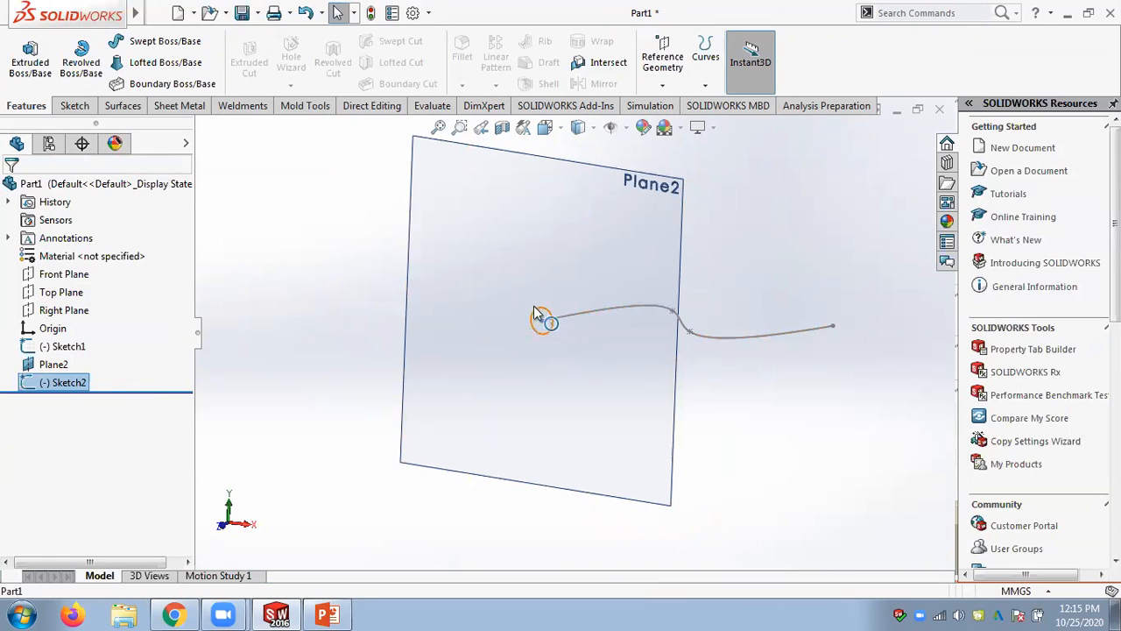
{"action": "left_click", "coordinate": [63, 347]}
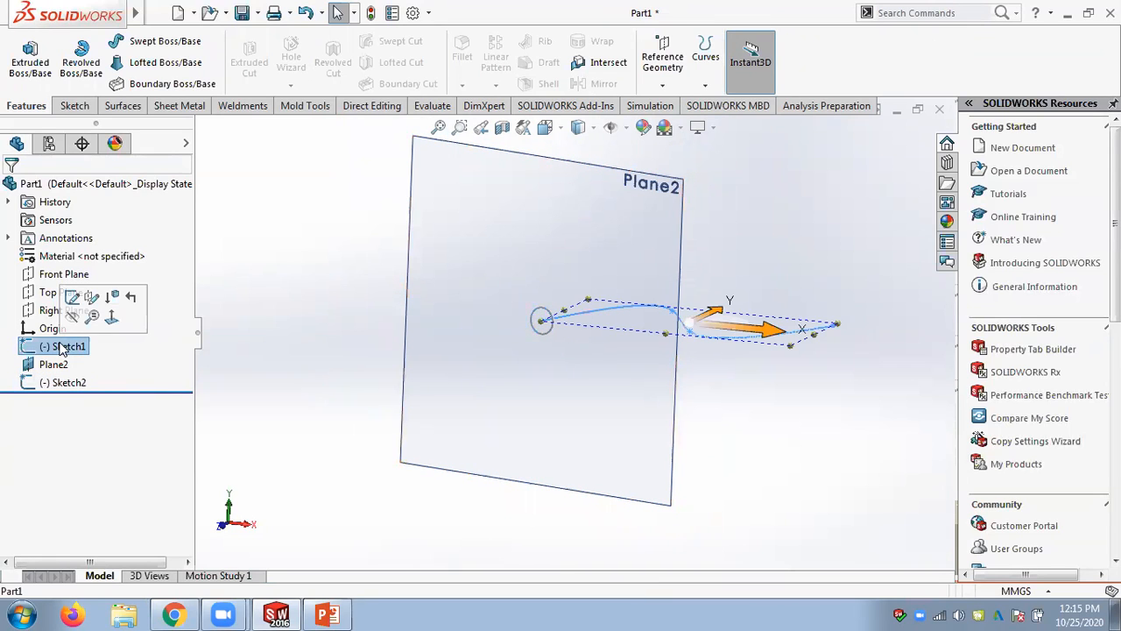
{"action": "left_click", "coordinate": [71, 383]}
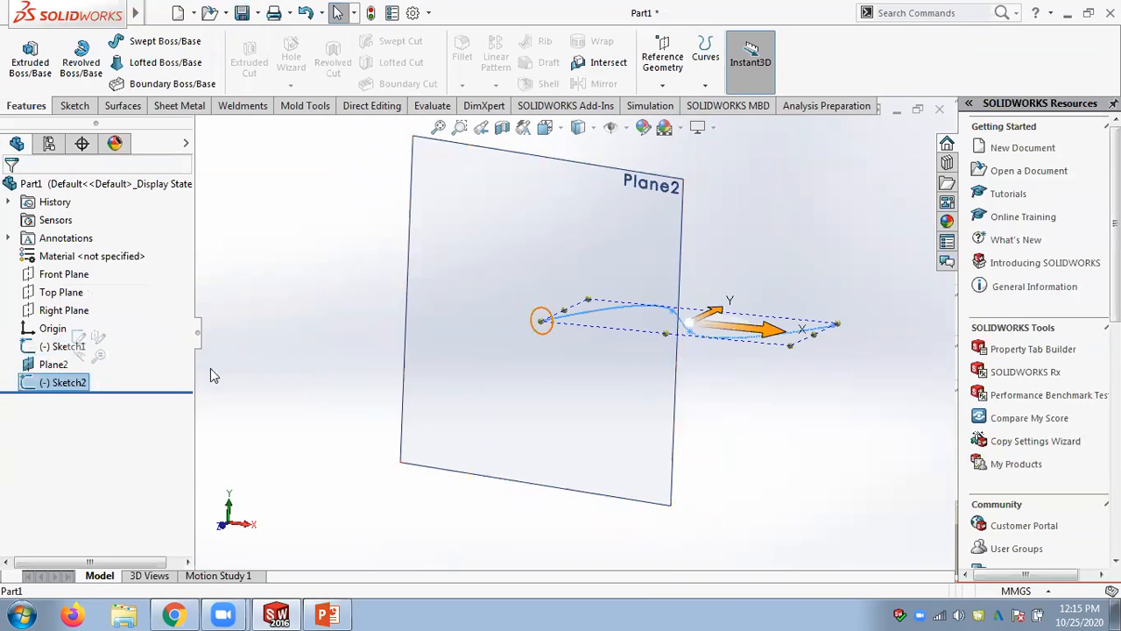
{"action": "left_click", "coordinate": [315, 288]}
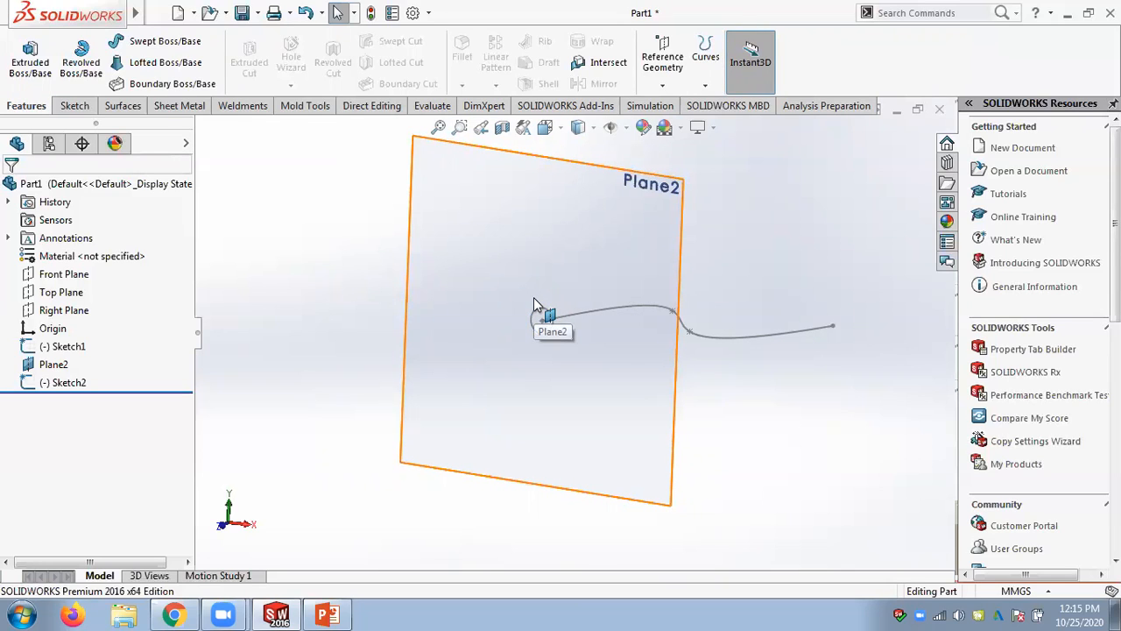
Sweep the circle sketch as the profile along the spline path to create a solid rod
{"action": "left_click", "coordinate": [173, 44]}
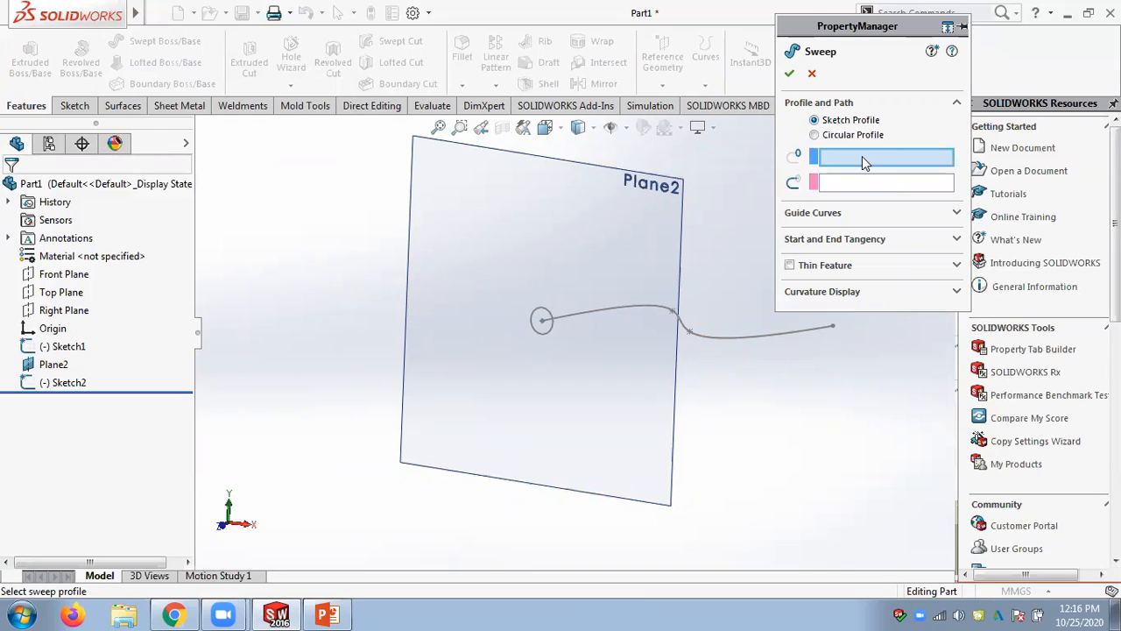
{"action": "left_click", "coordinate": [555, 342]}
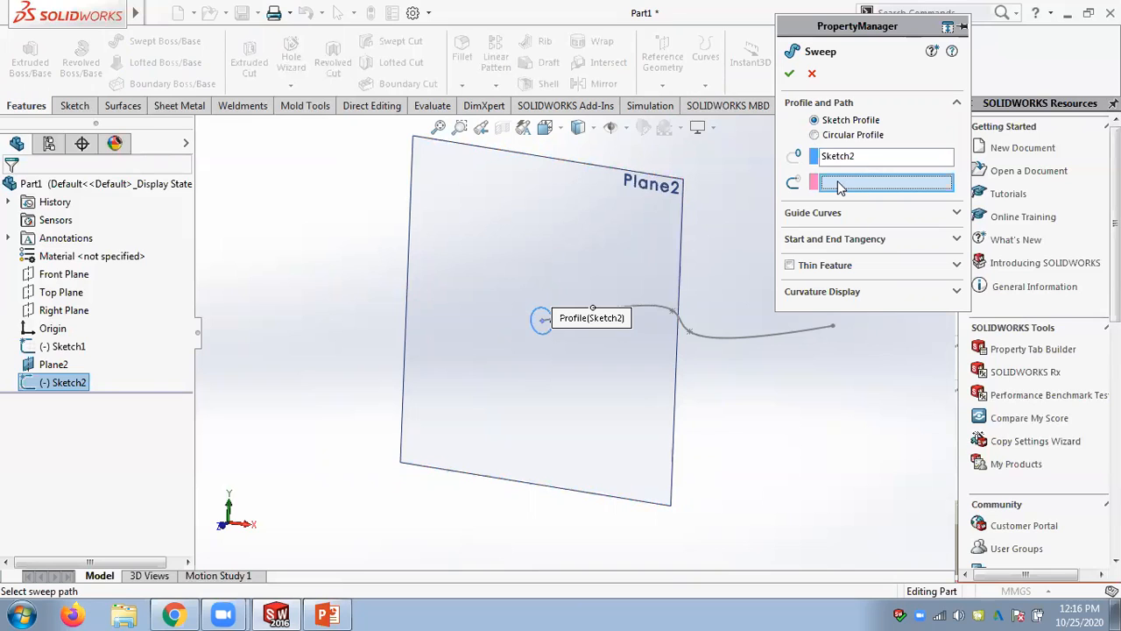
{"action": "left_click", "coordinate": [634, 305]}
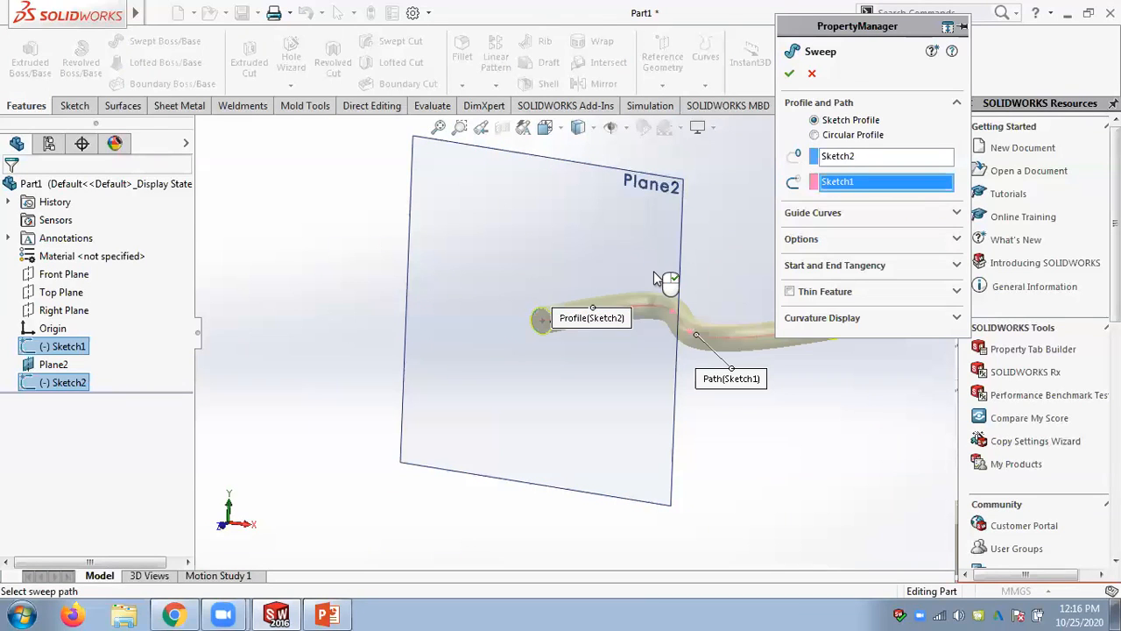
{"action": "left_click", "coordinate": [791, 75]}
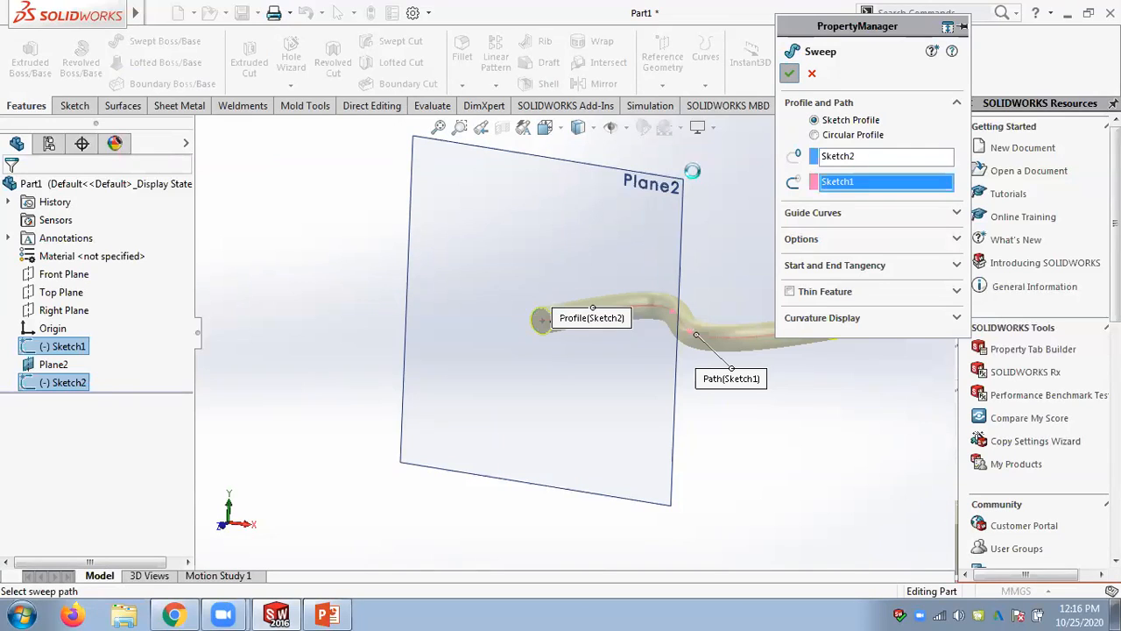
{"action": "left_click", "coordinate": [726, 203]}
{"action": "middle_click_drag", "start_coordinate": [727, 203], "coordinate": [727, 243]}
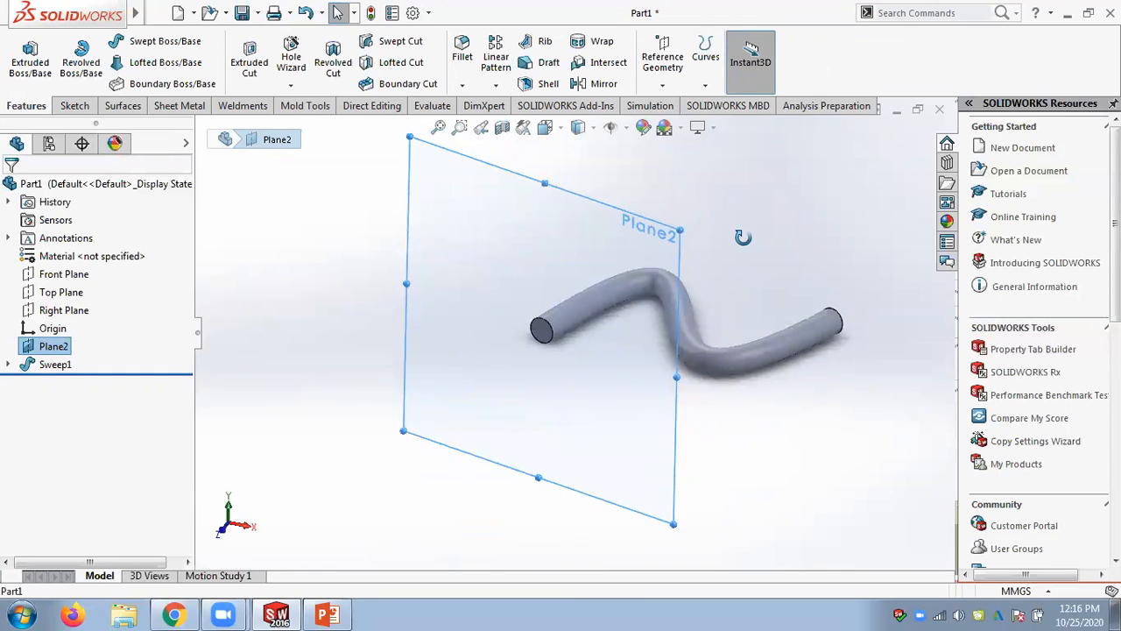
{"action": "scroll", "coordinate": [570, 363], "scroll_direction": "down", "scroll_amount": 5}
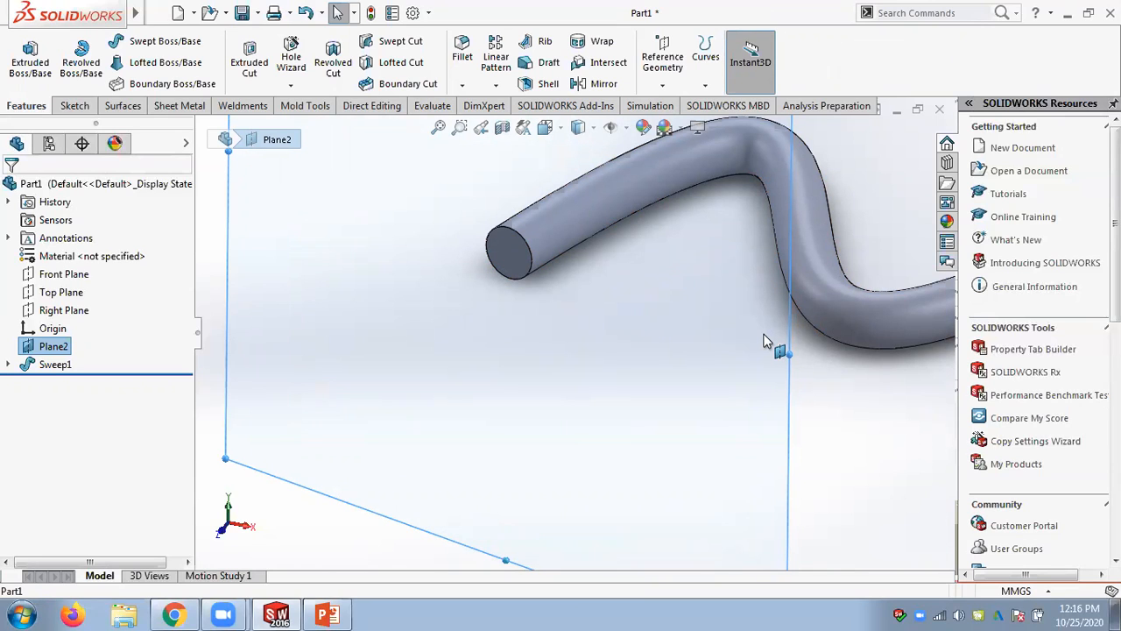
{"action": "scroll", "coordinate": [578, 345], "scroll_direction": "up", "scroll_amount": 3}
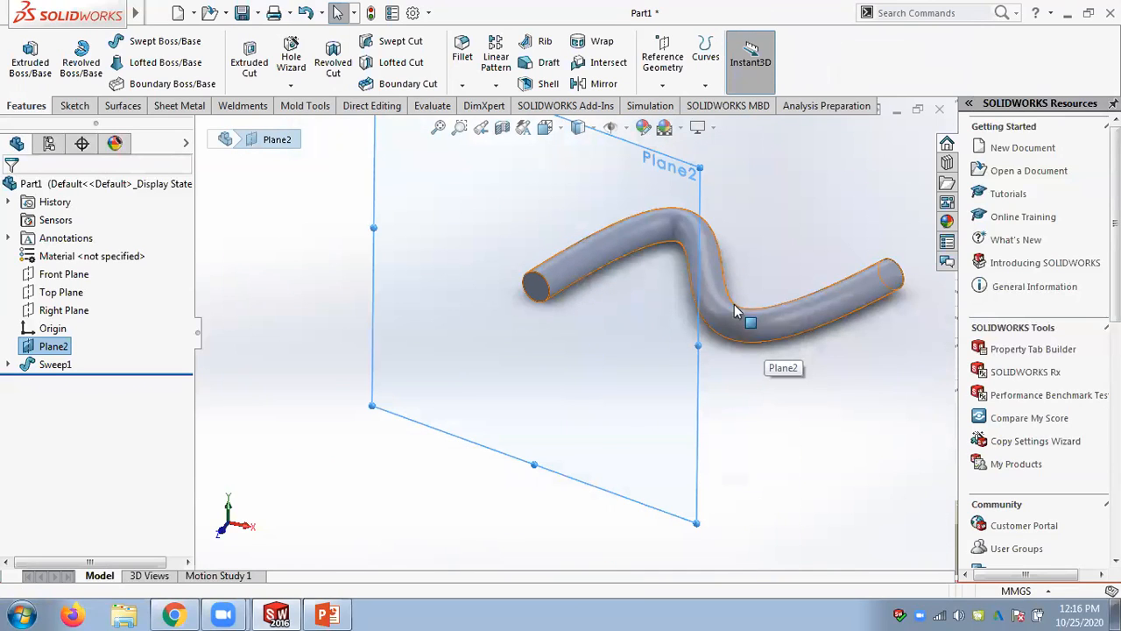
Check the profile and path sketches under the solid sweep, and delete the sweep feature while keeping both sketches
{"action": "left_click", "coordinate": [8, 365]}
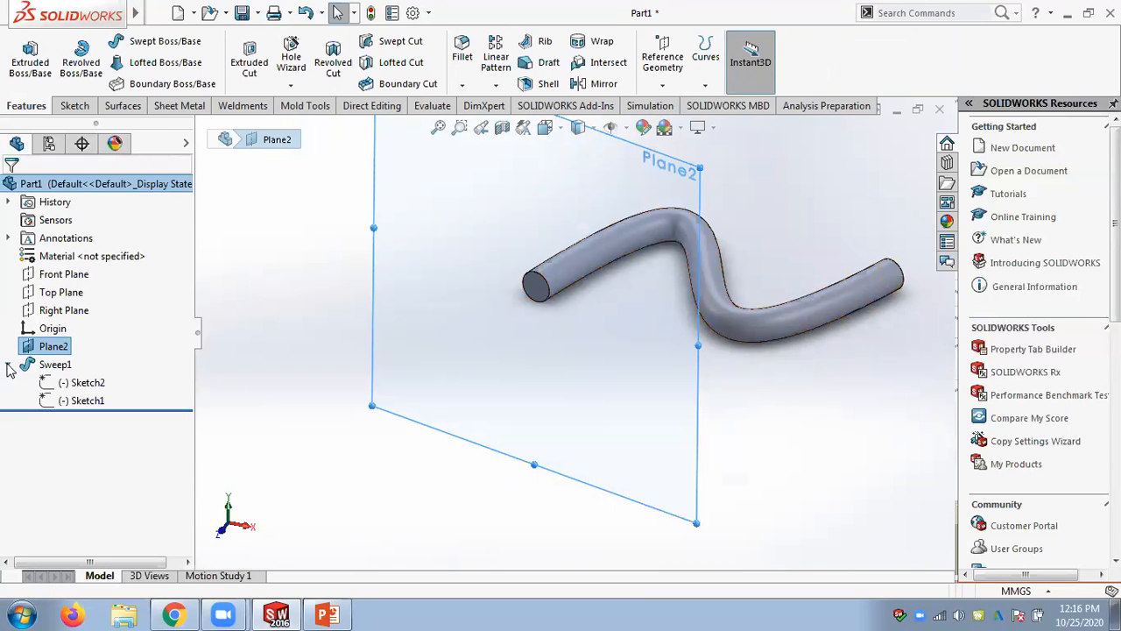
{"action": "left_click", "coordinate": [81, 382]}
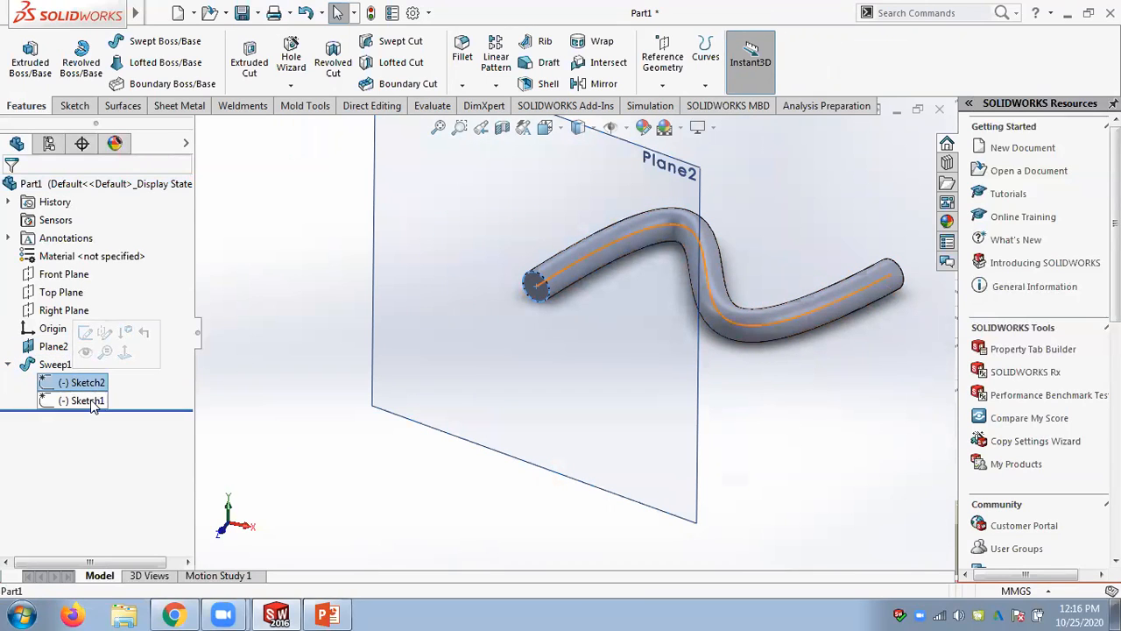
{"action": "left_click", "coordinate": [87, 400]}
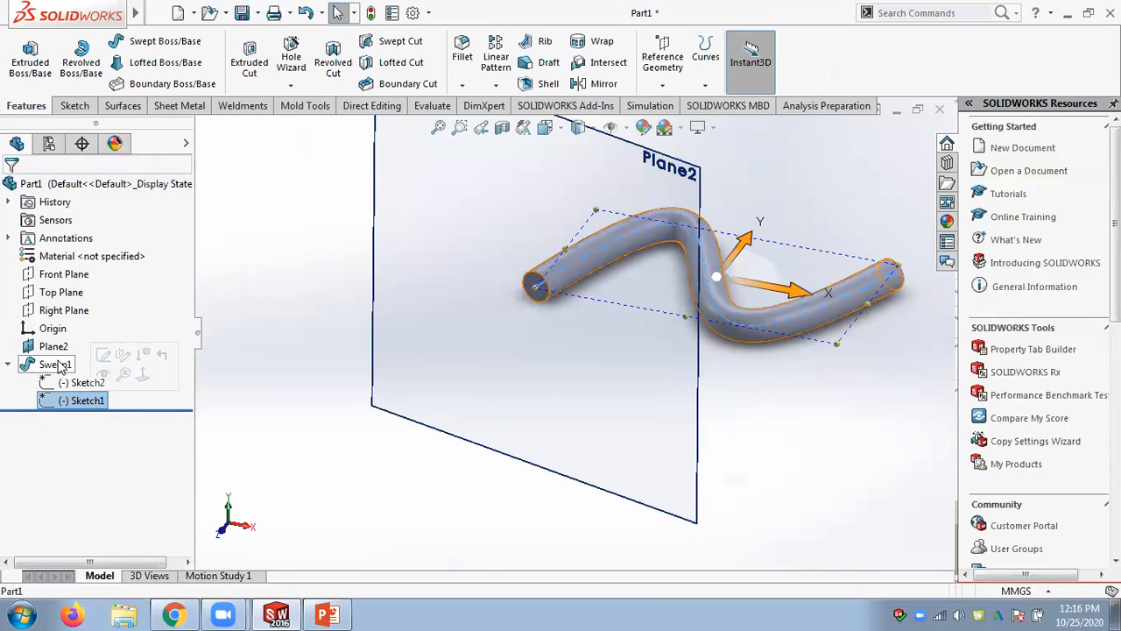
{"action": "right_click", "coordinate": [54, 364]}
{"action": "left_click", "coordinate": [79, 379]}
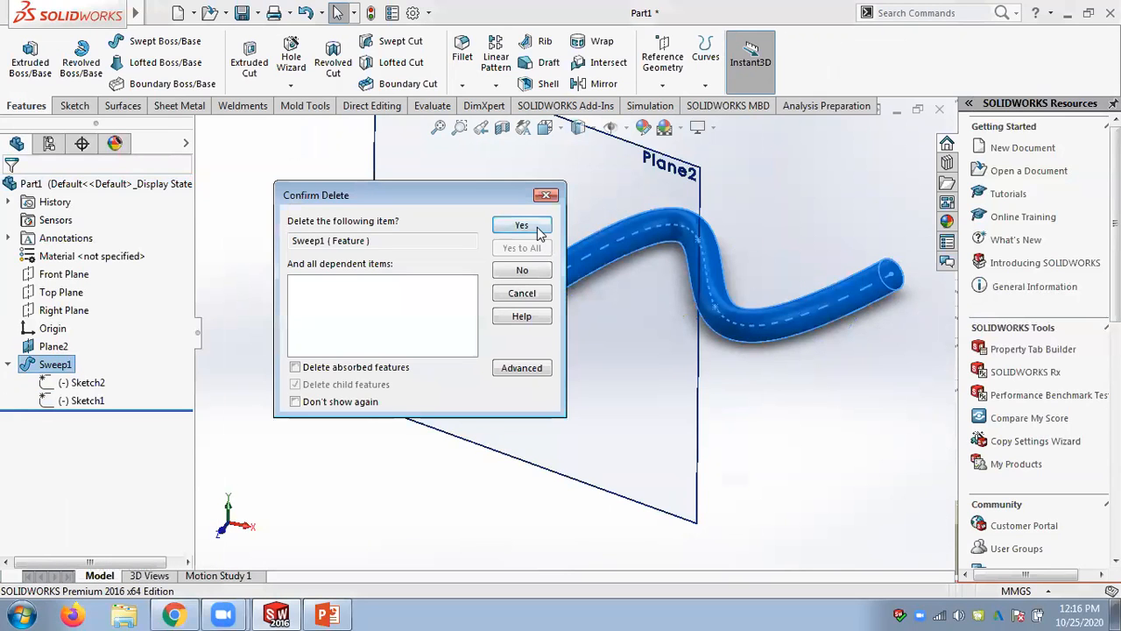
{"action": "left_click", "coordinate": [521, 226]}
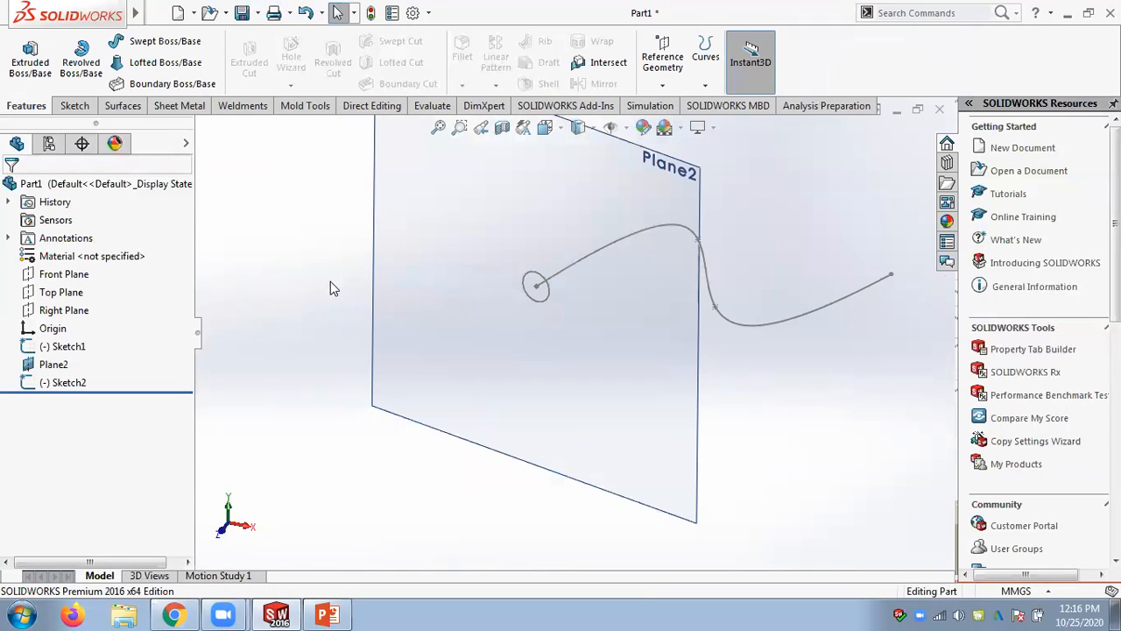
Sweep the circle sketch along the spline as a one-direction thin feature with 1 mm wall thickness and the thickness direction reversed
{"action": "left_click", "coordinate": [166, 44]}
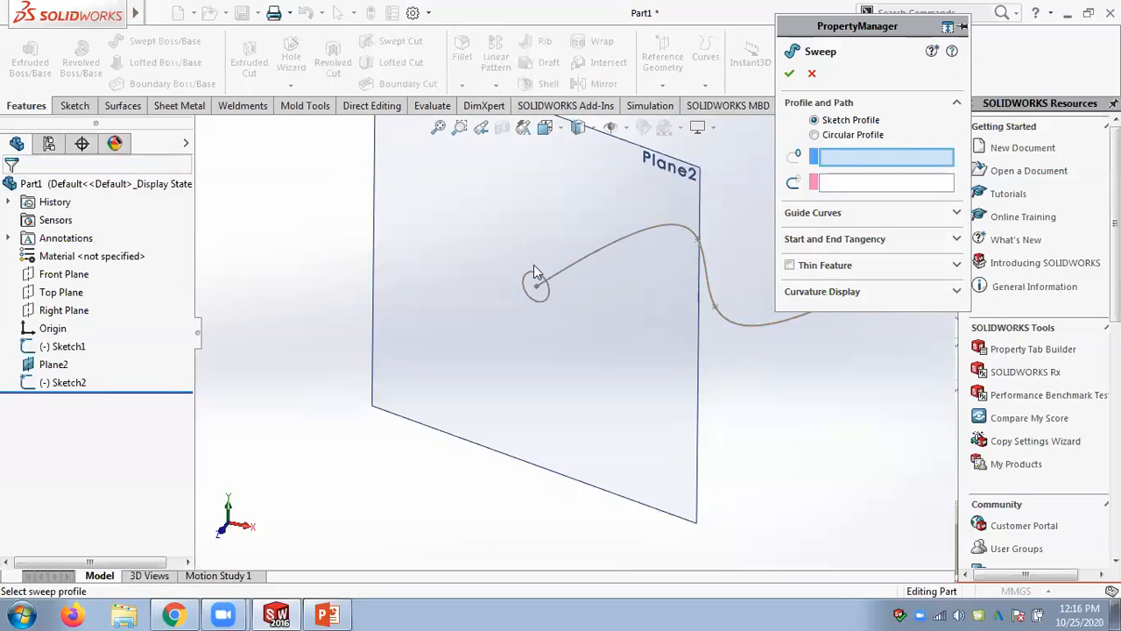
{"action": "left_click", "coordinate": [815, 135]}
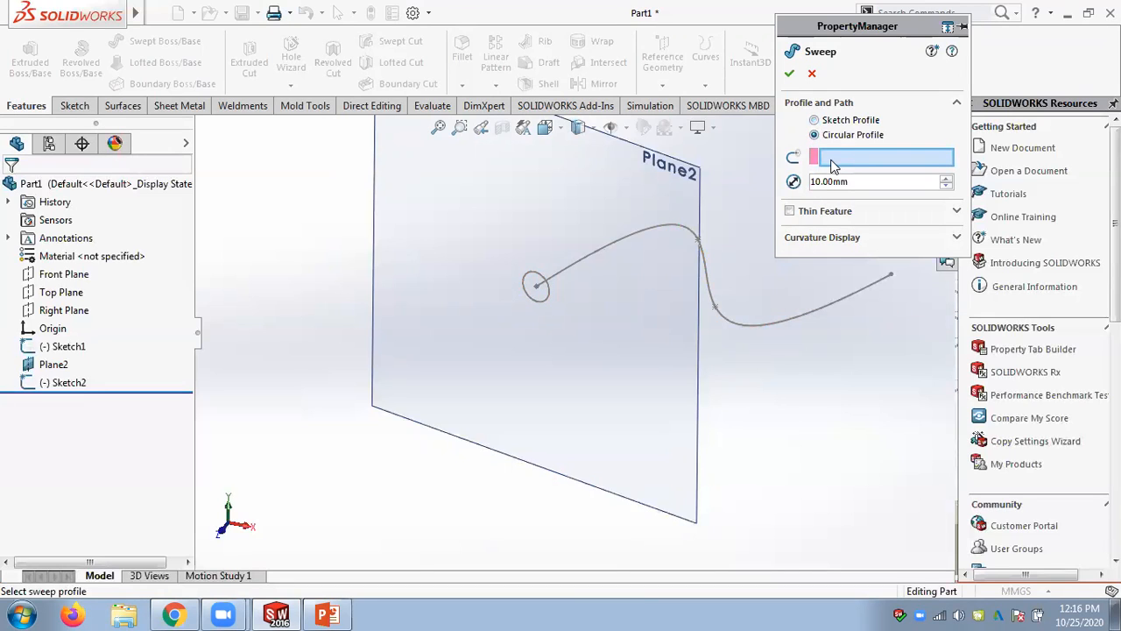
{"action": "left_click", "coordinate": [814, 120]}
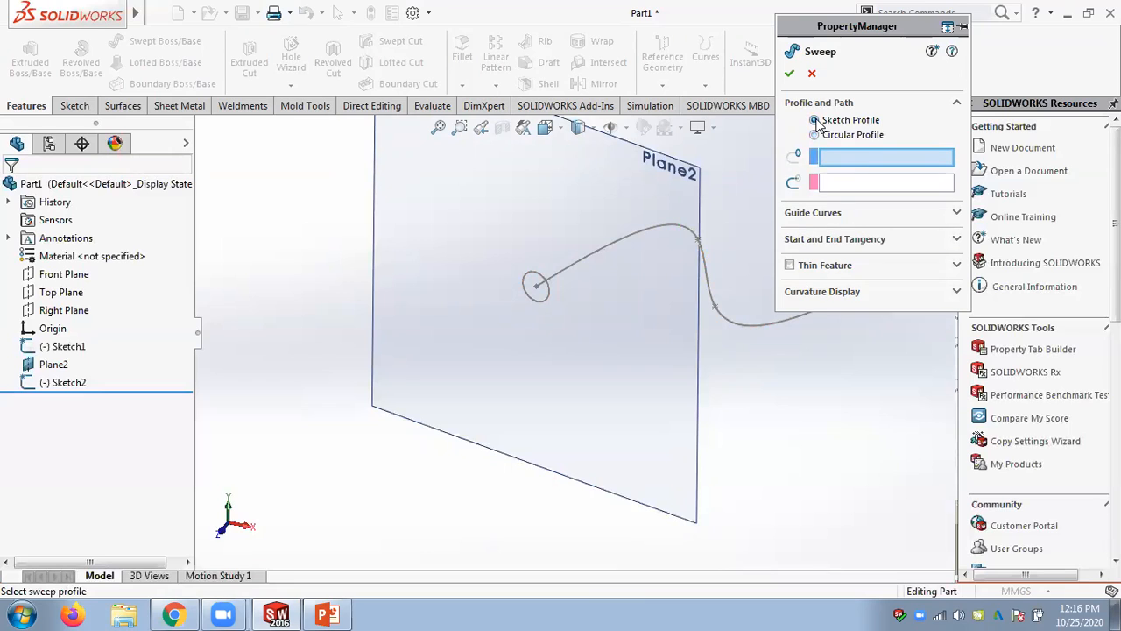
{"action": "left_click", "coordinate": [545, 299]}
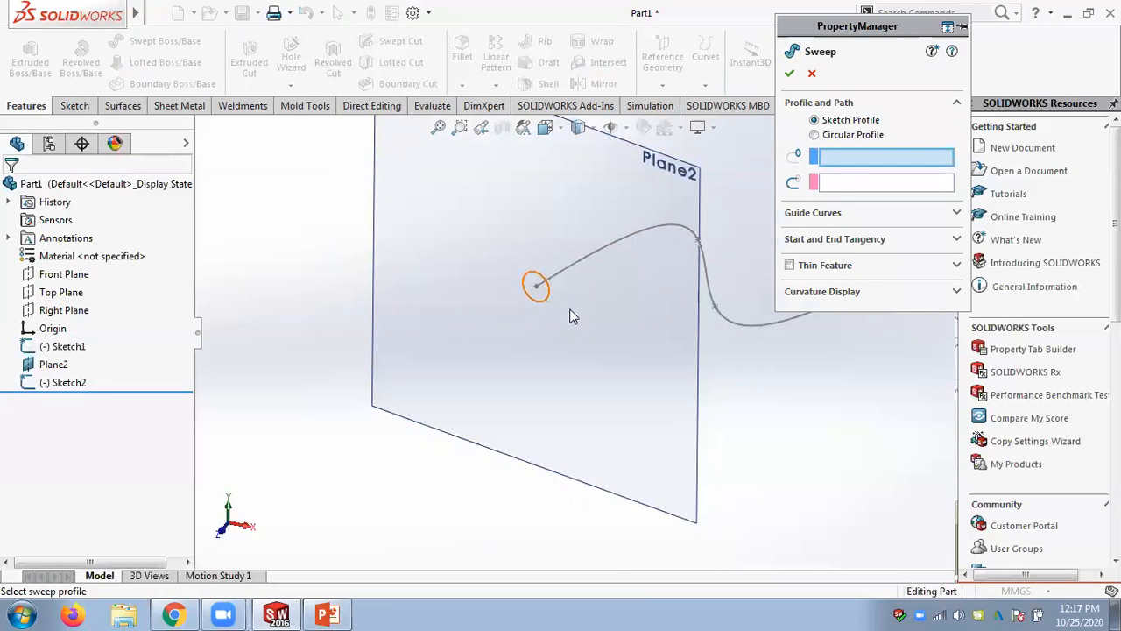
{"action": "left_click", "coordinate": [589, 265]}
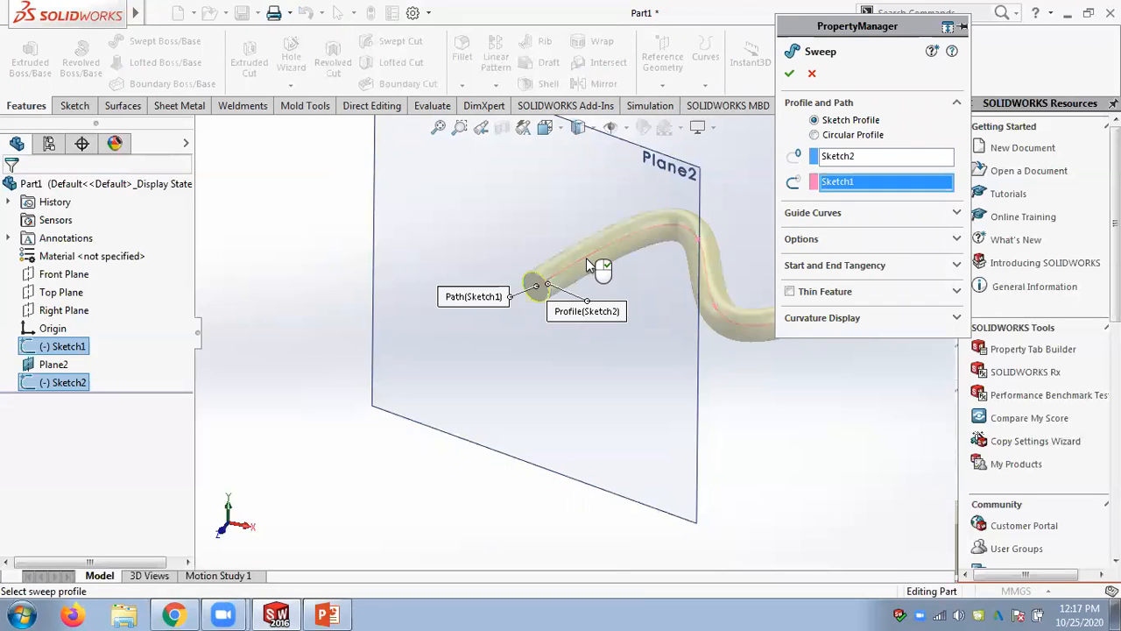
{"action": "left_click", "coordinate": [790, 293]}
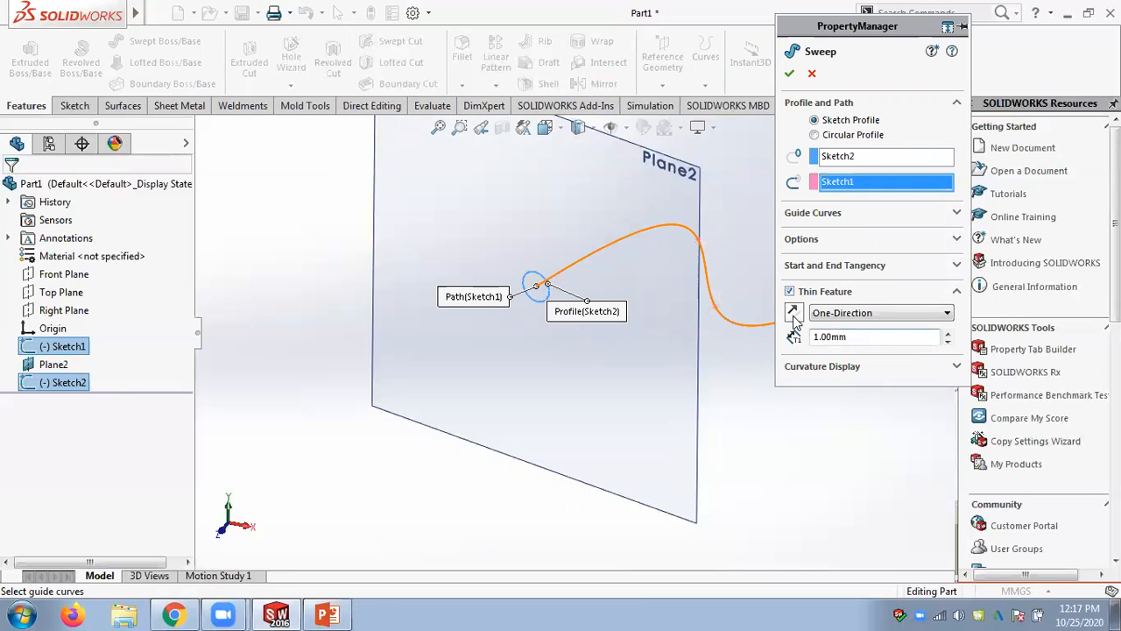
{"action": "left_click", "coordinate": [794, 315]}
{"action": "left_click", "coordinate": [793, 316]}
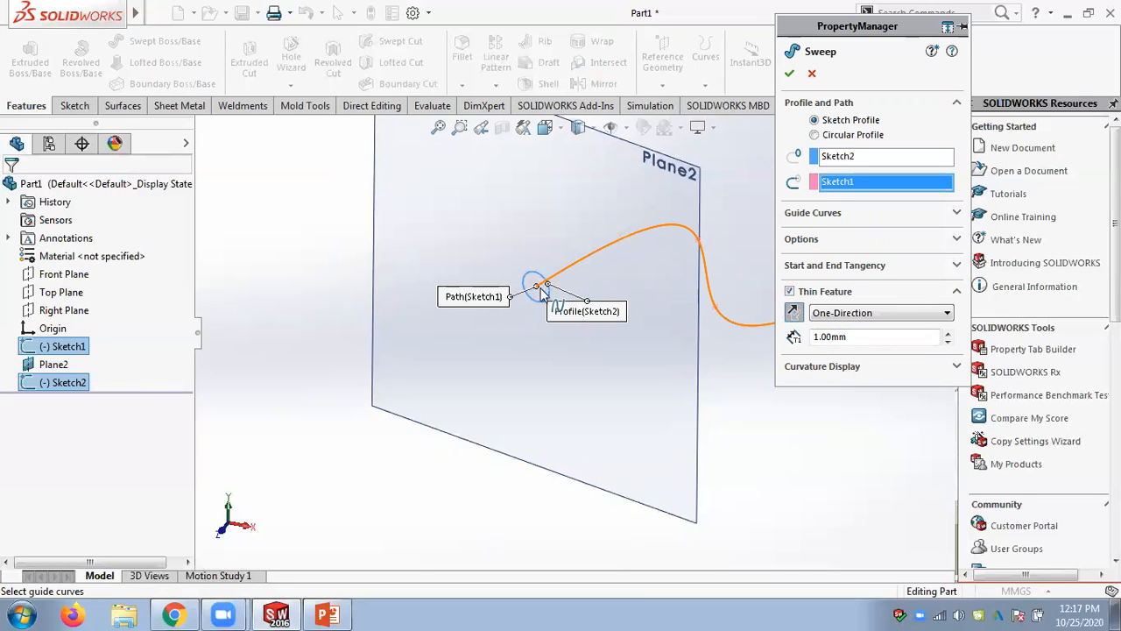
{"action": "left_click", "coordinate": [790, 76]}
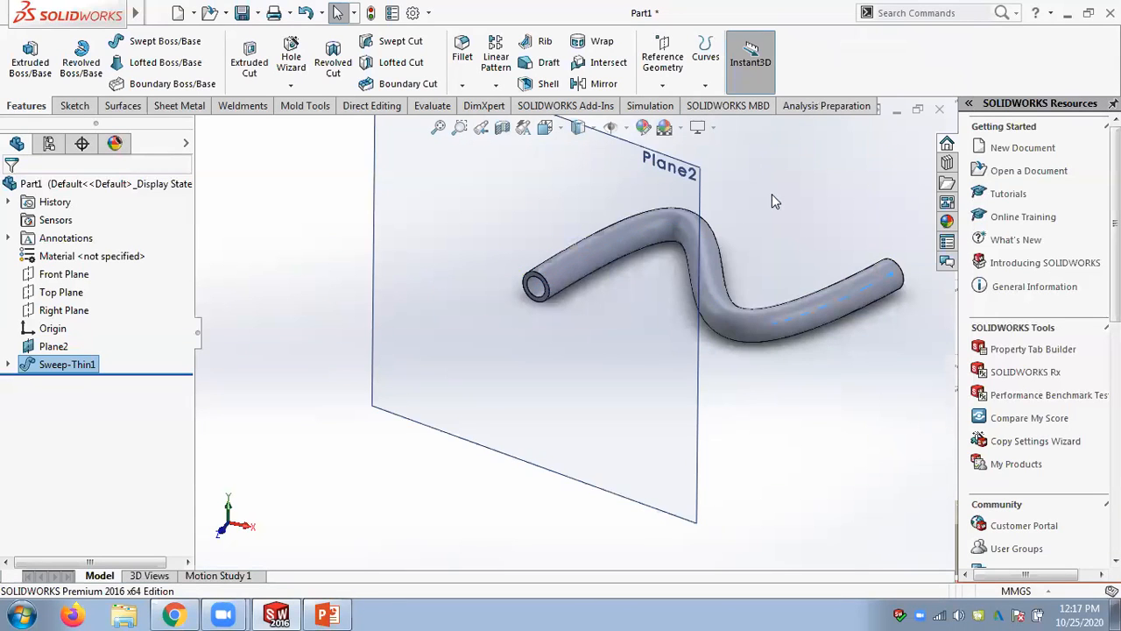
{"action": "middle_click_drag", "start_coordinate": [823, 239], "coordinate": [711, 300]}
{"action": "middle_click_drag", "start_coordinate": [657, 359], "coordinate": [830, 233]}
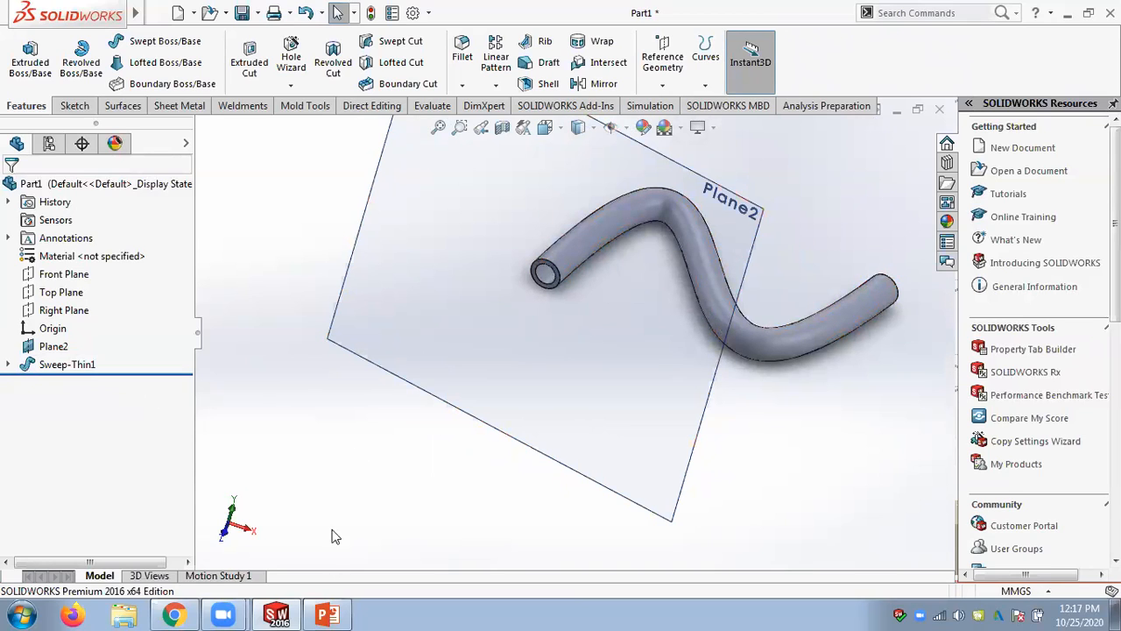
Switch to PowerPoint to review the slide on creating a plane normal to a curve, and return to the swept tube in SOLIDWORKS
{"action": "left_click", "coordinate": [327, 615]}
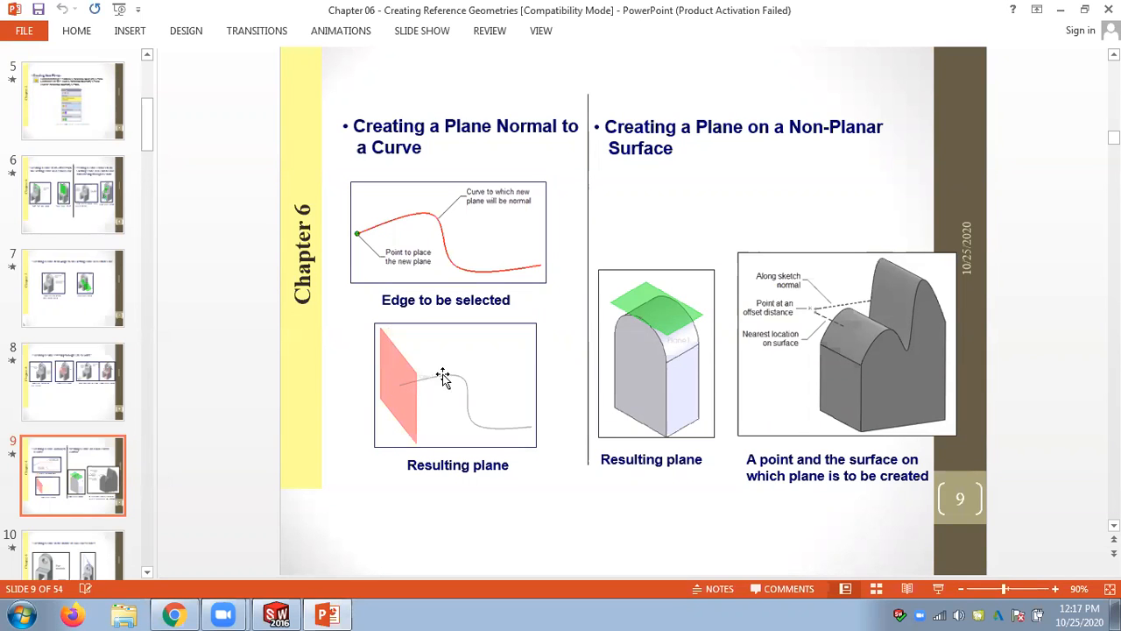
{"action": "left_click", "coordinate": [277, 614]}
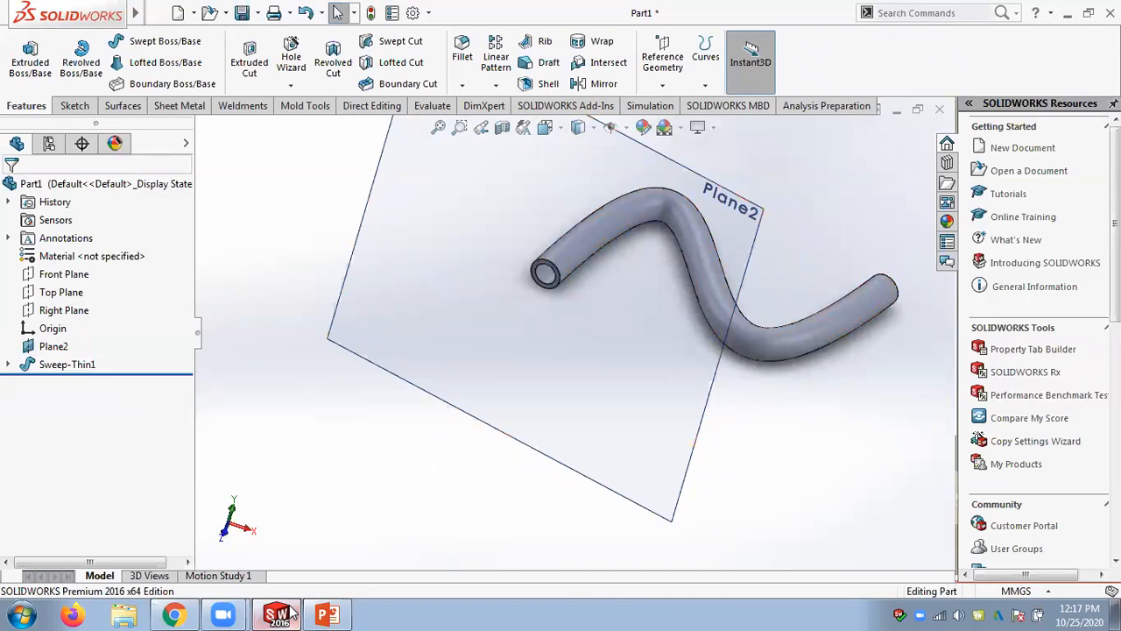
{"action": "middle_click_drag", "start_coordinate": [475, 308], "coordinate": [505, 354]}
{"action": "scroll", "coordinate": [509, 348], "scroll_direction": "up", "scroll_amount": 2}
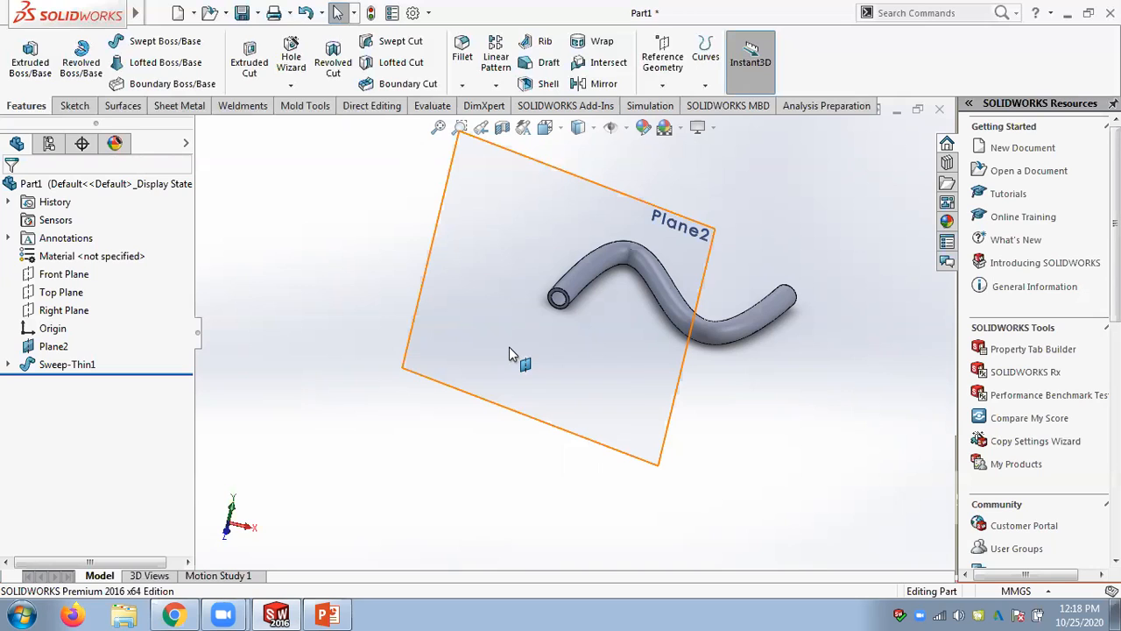
Switch to Chrome, open youtube.com and search for "scion electronics"
{"action": "left_click", "coordinate": [180, 613]}
{"action": "left_click", "coordinate": [219, 12]}
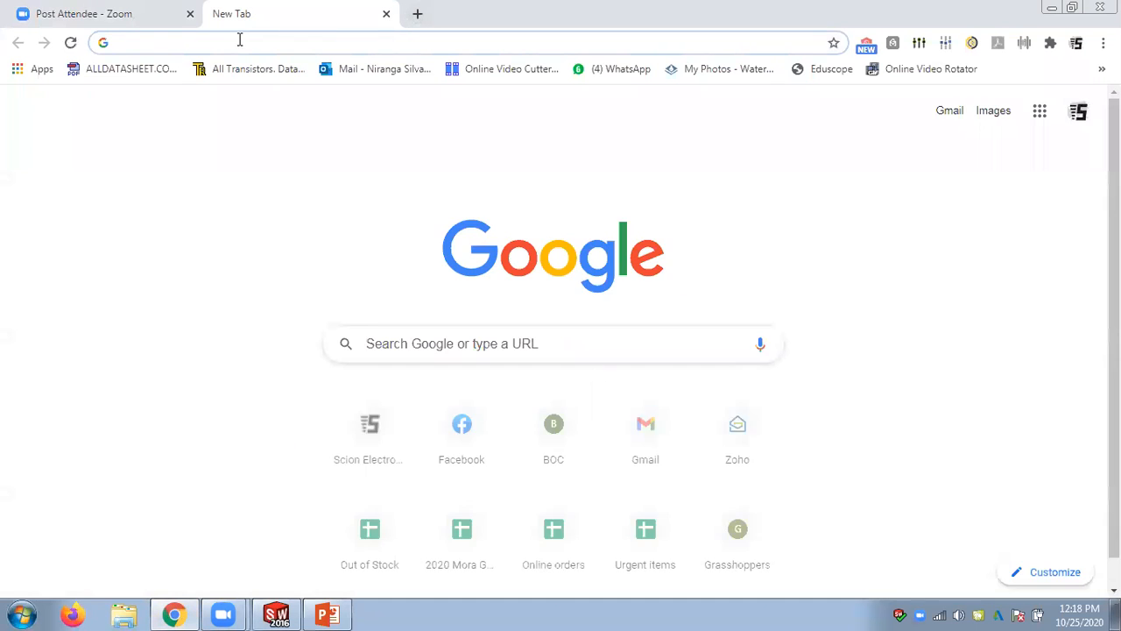
{"action": "type", "text": "youtube.com"}
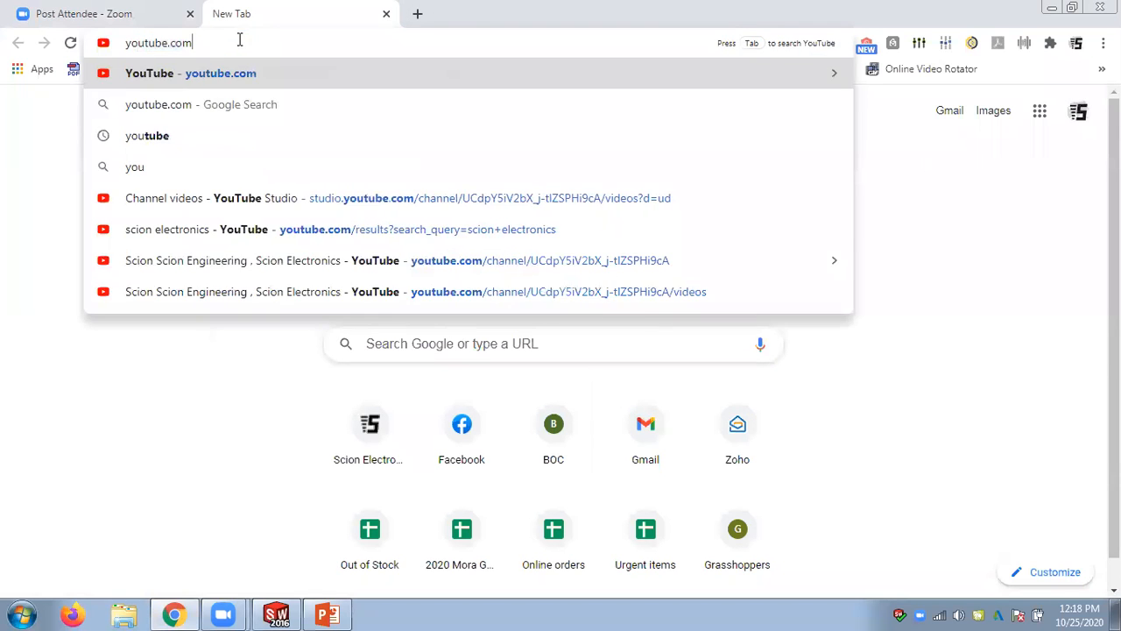
{"action": "key", "text": "Return"}
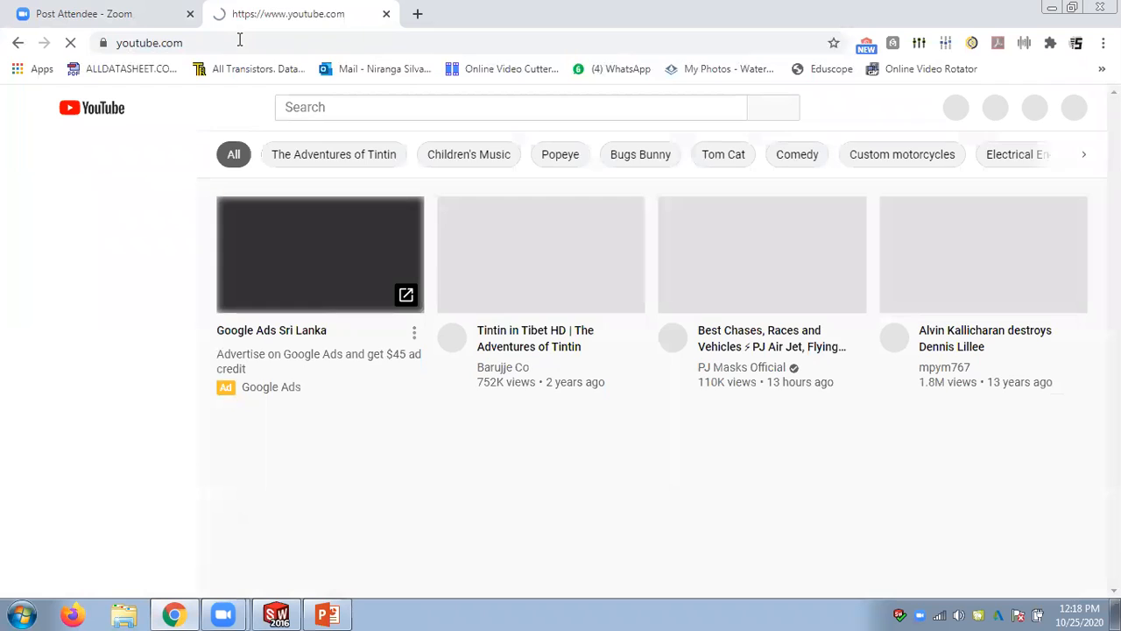
{"action": "left_click", "coordinate": [308, 106]}
{"action": "type", "text": "scion"}
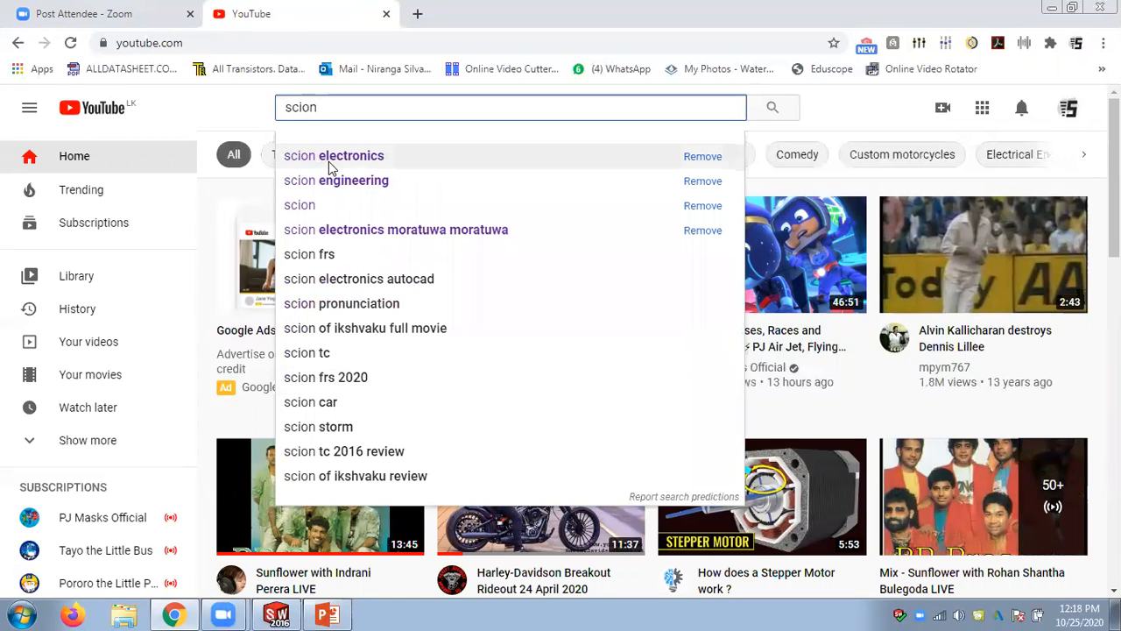
{"action": "left_click", "coordinate": [331, 165]}
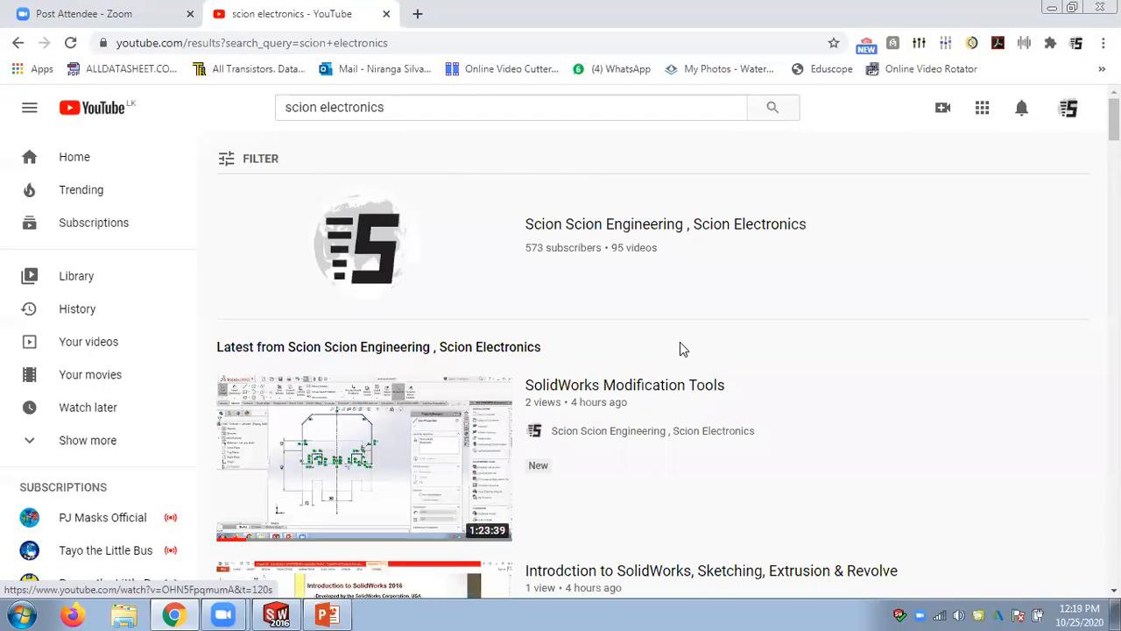
Open the Scion Engineering, Scion Electronics channel and play its SolidWorks playlist
{"action": "left_click", "coordinate": [598, 225]}
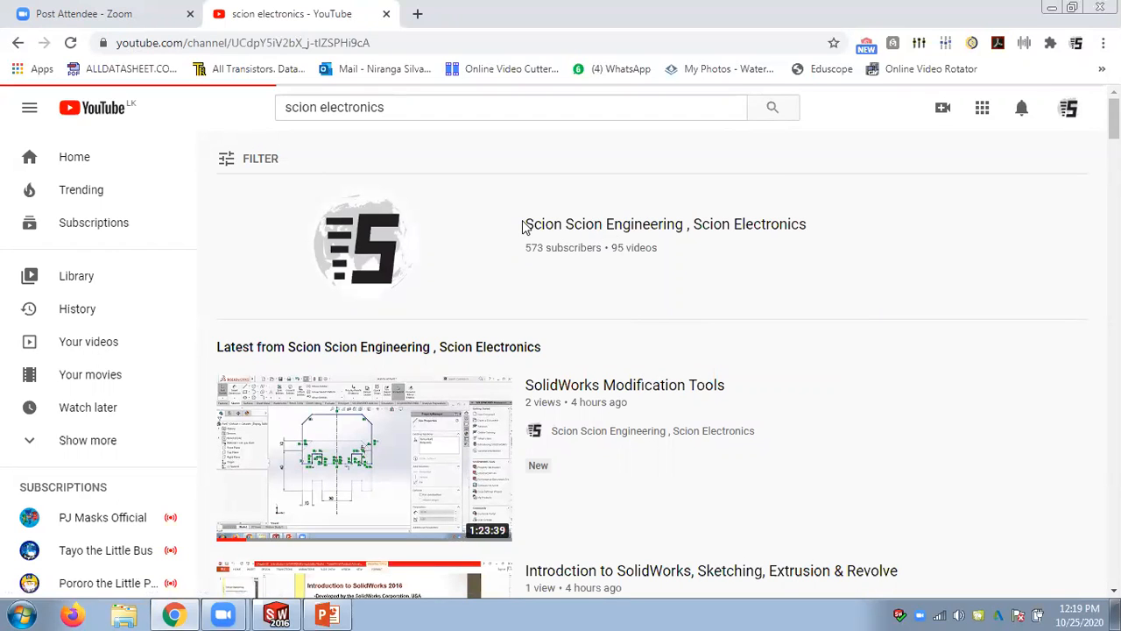
{"action": "scroll", "coordinate": [719, 377], "scroll_direction": "down", "scroll_amount": 1}
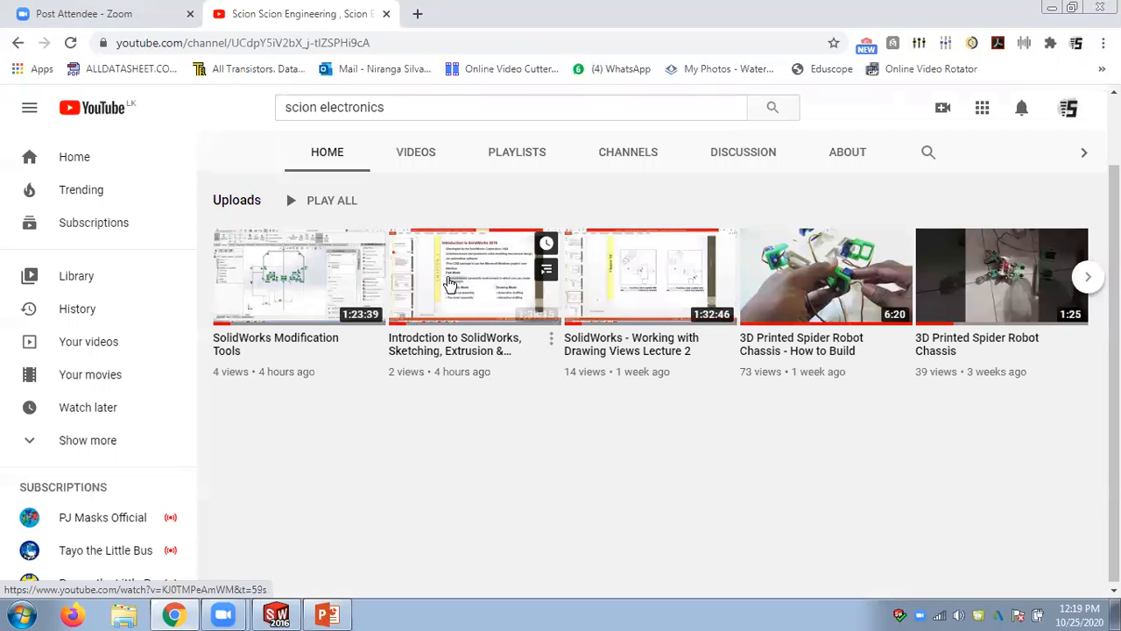
{"action": "left_click", "coordinate": [509, 153]}
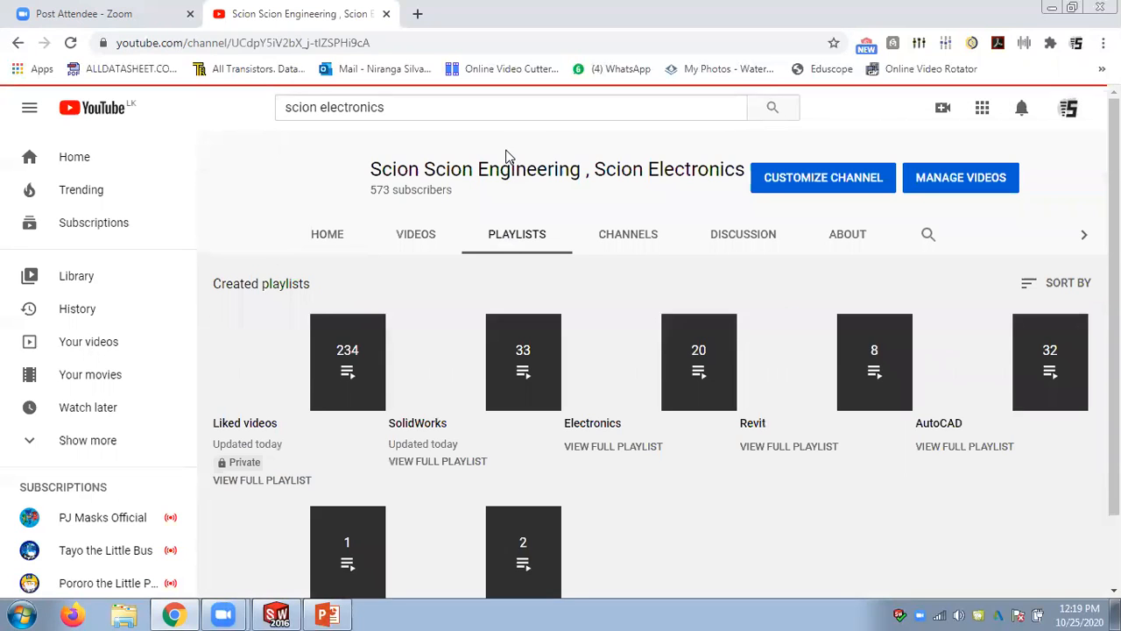
{"action": "scroll", "coordinate": [578, 311], "scroll_direction": "down", "scroll_amount": 1}
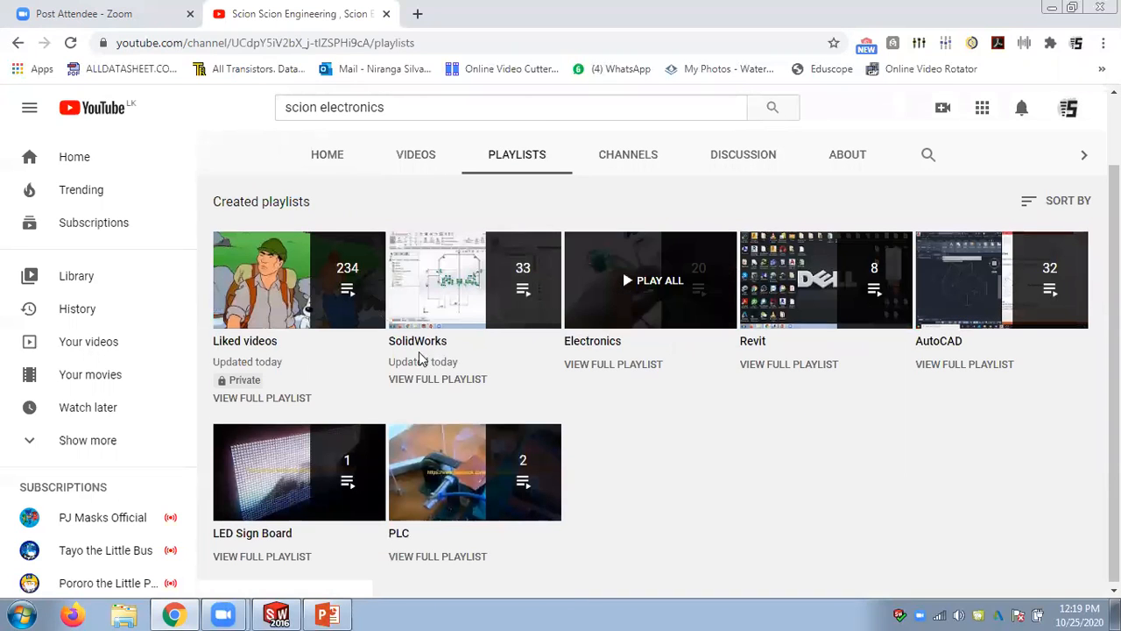
{"action": "left_click", "coordinate": [528, 349]}
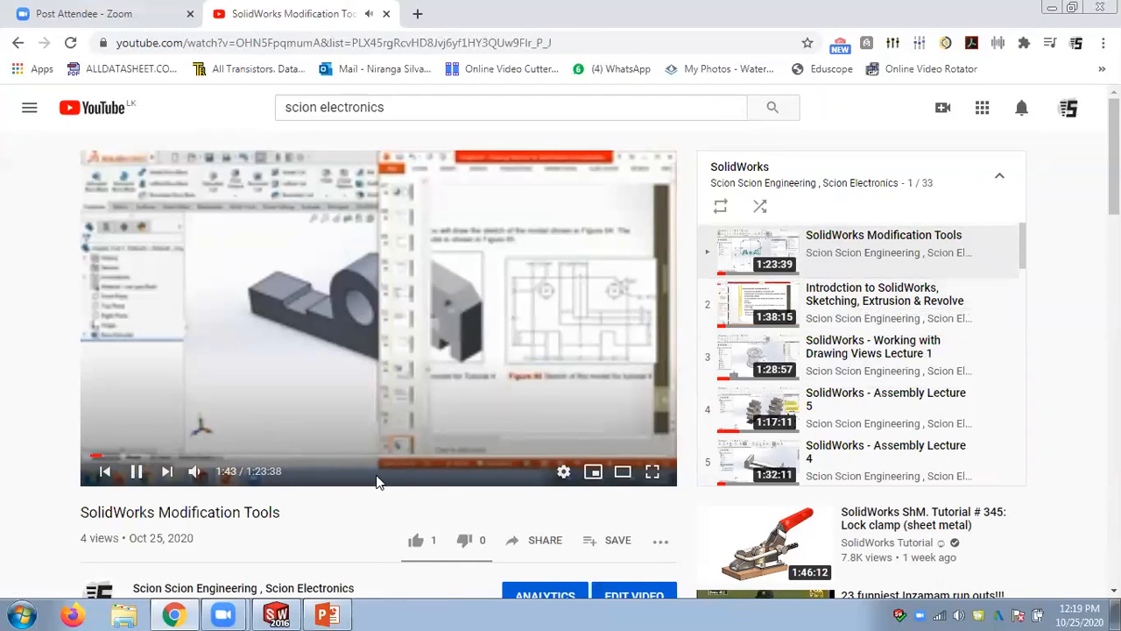
Change the playback quality of the SolidWorks Modification Tools video, and close the YouTube tab
{"action": "left_click", "coordinate": [563, 471]}
{"action": "left_click", "coordinate": [601, 422]}
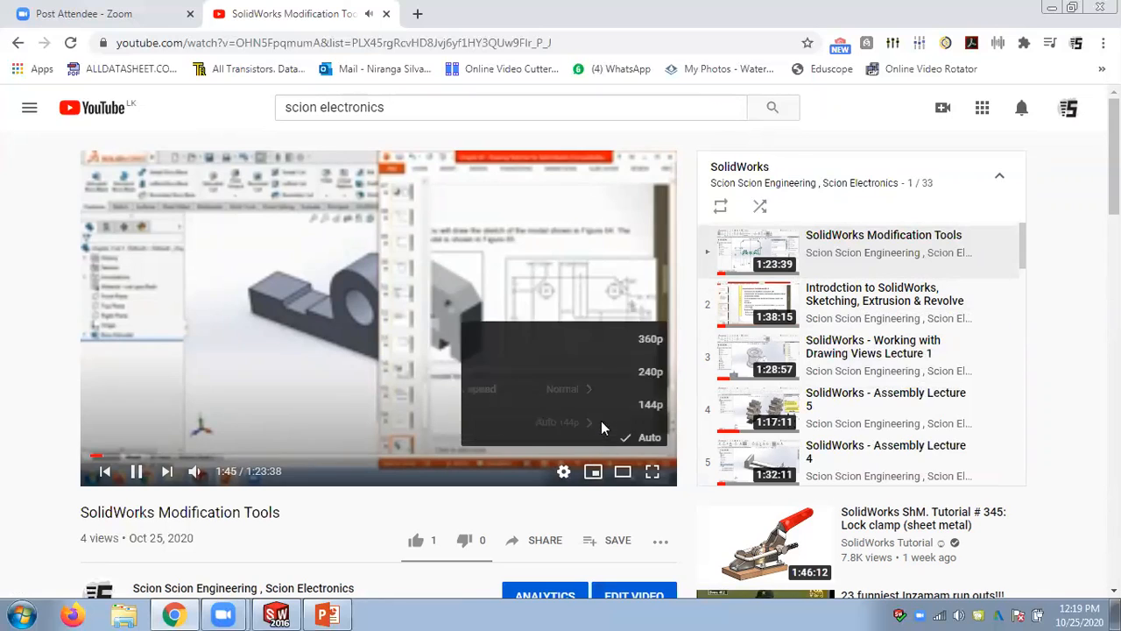
{"action": "left_click", "coordinate": [525, 284]}
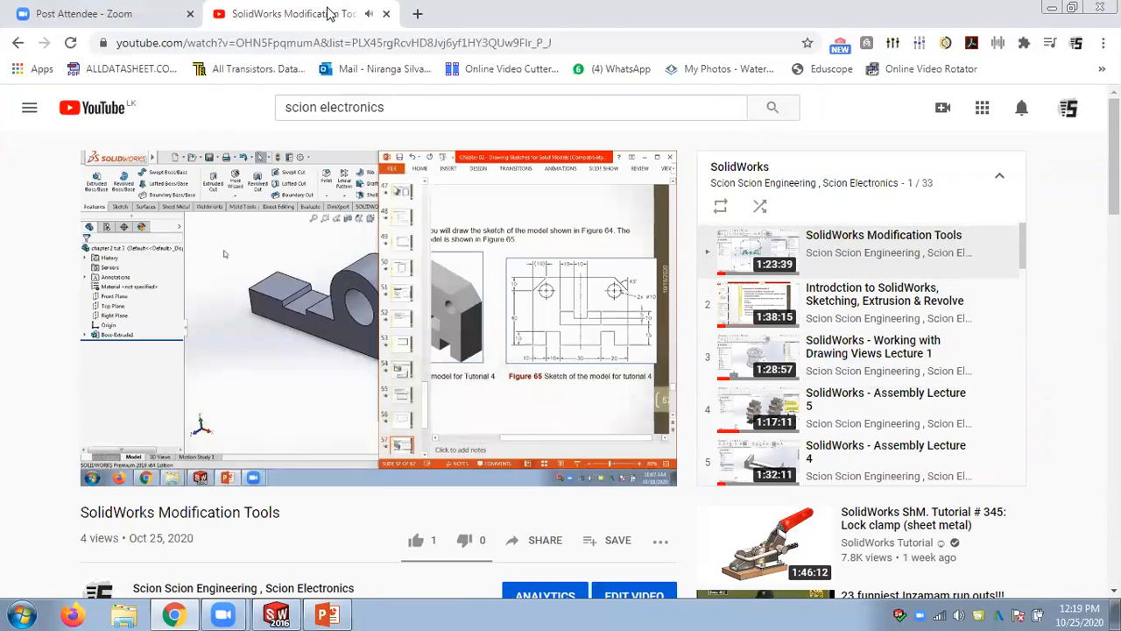
{"action": "left_click", "coordinate": [386, 14]}
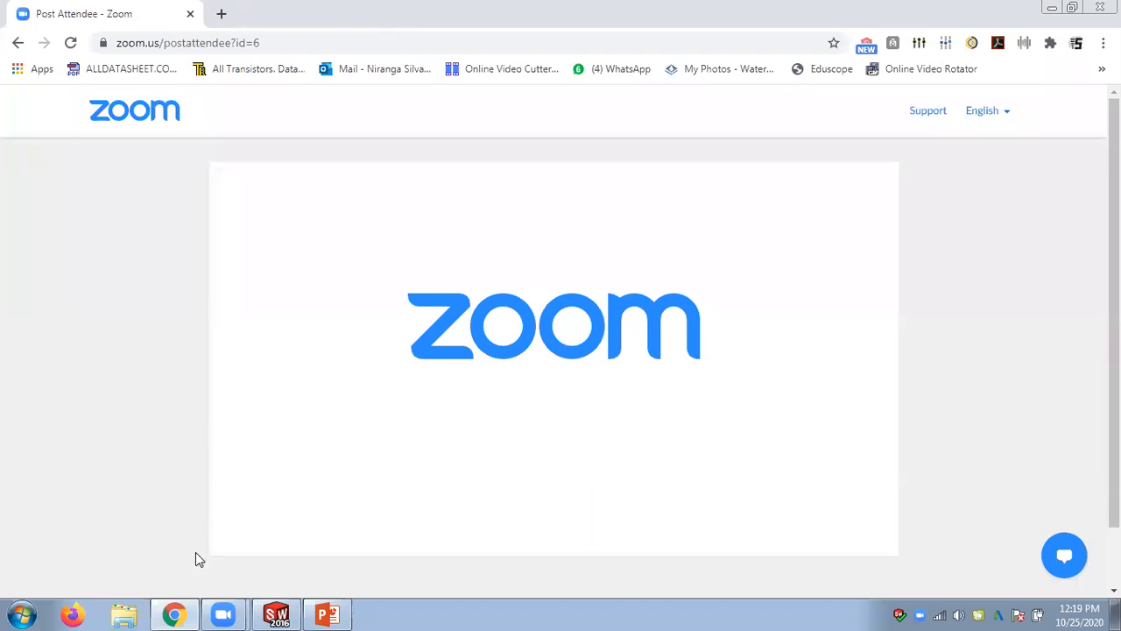
Switch to PowerPoint and review the Chapter 6 slides on creating planes through lines or points and normal to a curve
{"action": "left_click", "coordinate": [327, 614]}
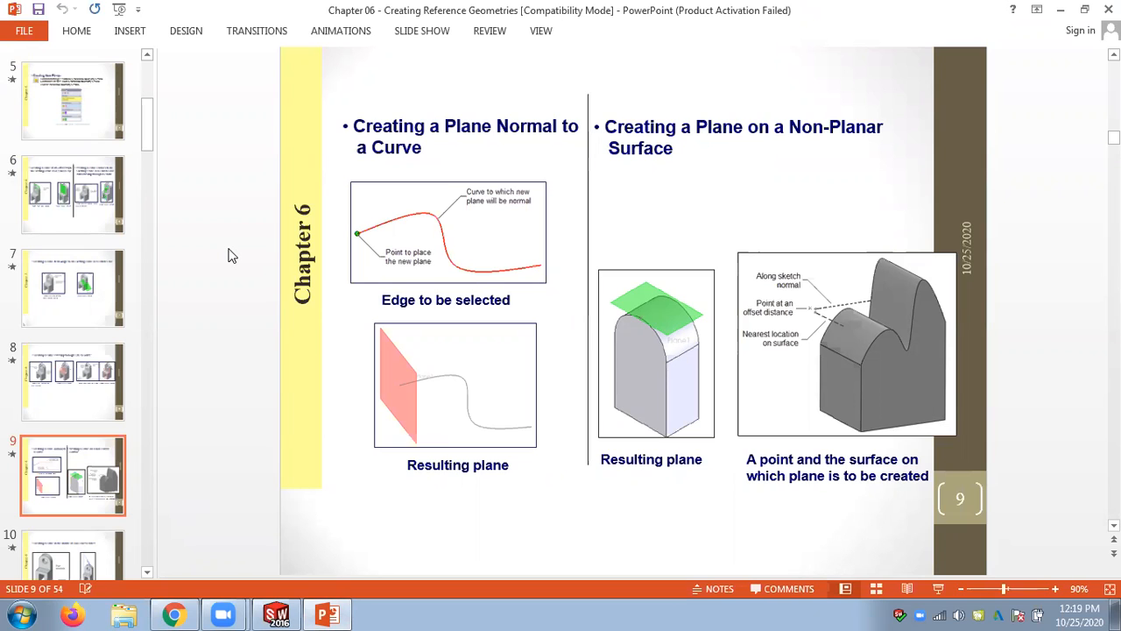
{"action": "scroll", "coordinate": [231, 254], "scroll_direction": "up", "scroll_amount": 2}
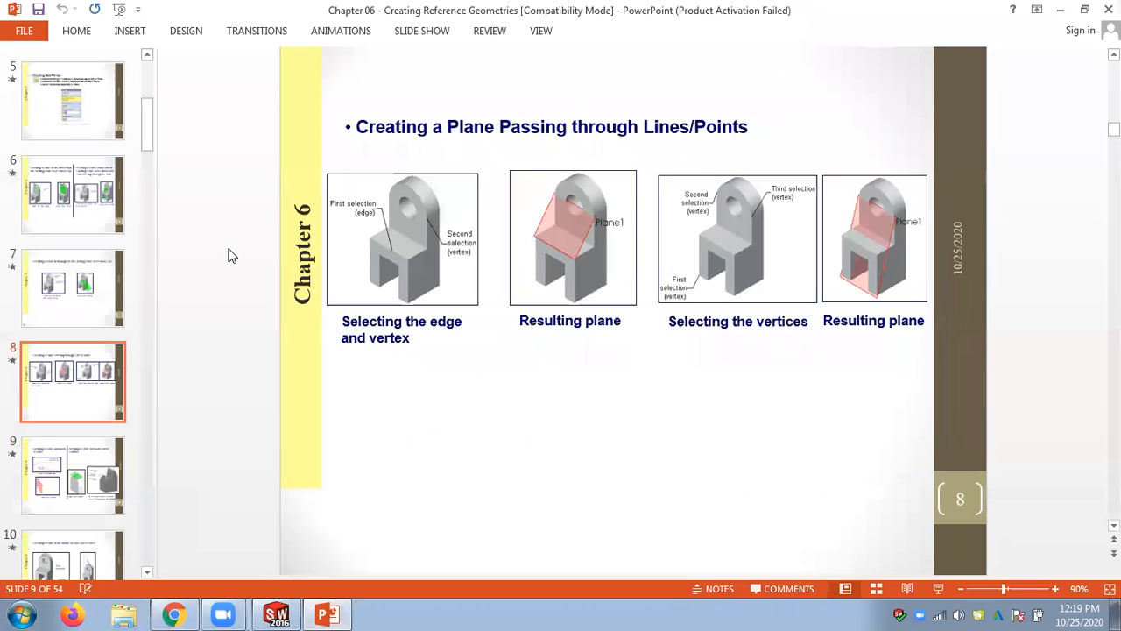
{"action": "scroll", "coordinate": [230, 255], "scroll_direction": "up", "scroll_amount": 3}
{"action": "scroll", "coordinate": [230, 255], "scroll_direction": "down", "scroll_amount": 2}
{"action": "scroll", "coordinate": [231, 255], "scroll_direction": "down", "scroll_amount": 4}
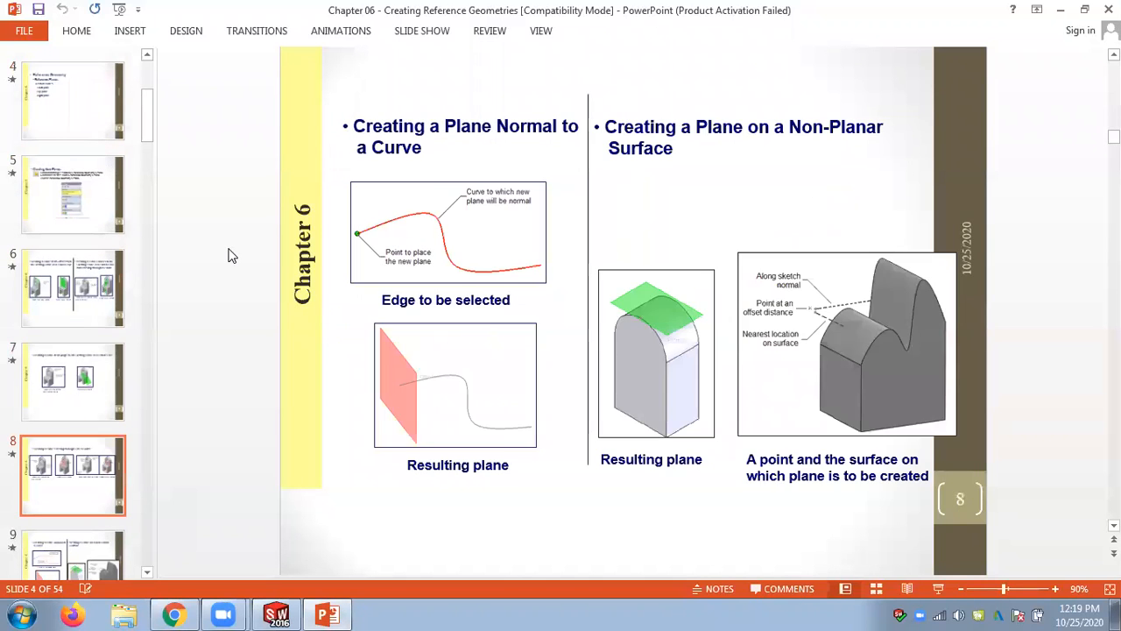
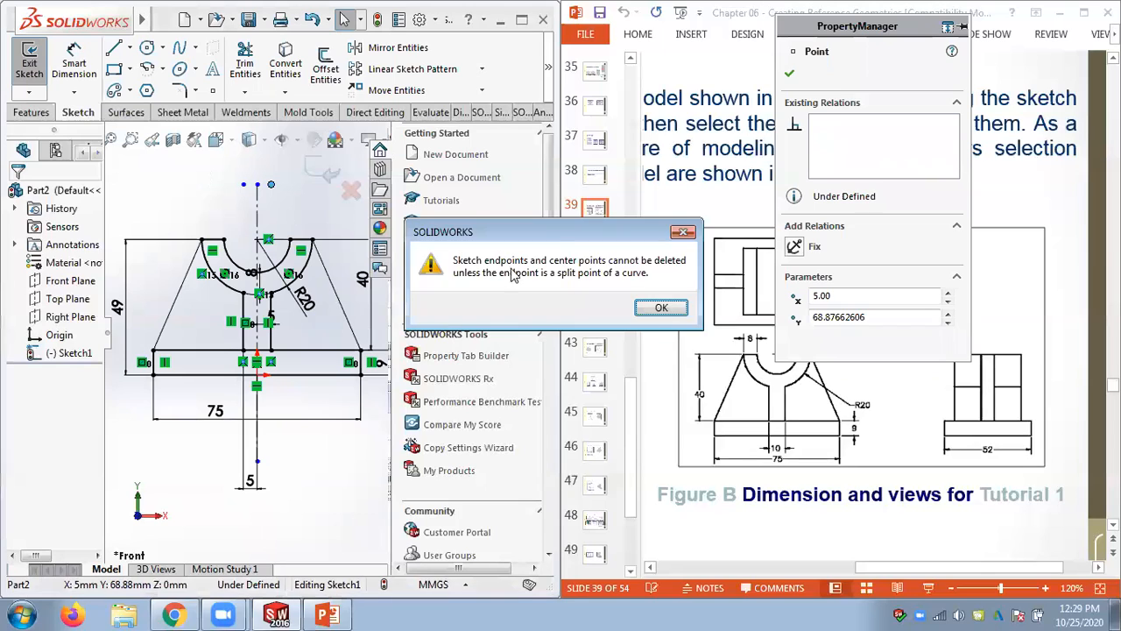
Dismiss the deletion message and examine the sketch around the loose points, the arcs and the lower end of the centerline
{"action": "left_click", "coordinate": [657, 307]}
{"action": "left_click", "coordinate": [211, 191]}
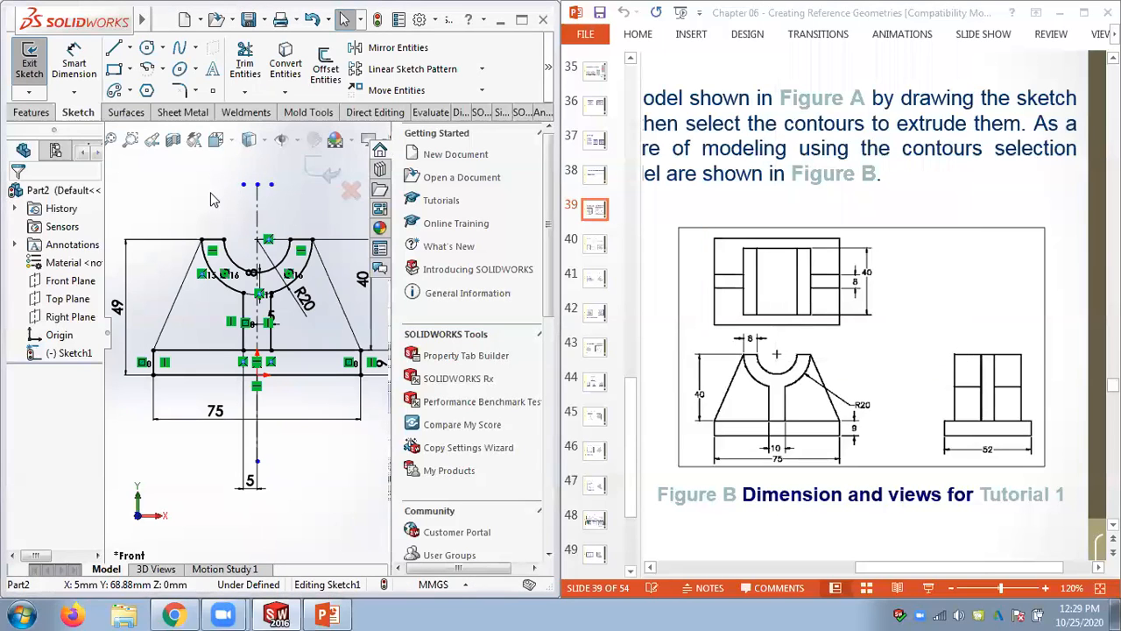
{"action": "left_click_drag", "start_coordinate": [226, 177], "coordinate": [279, 195]}
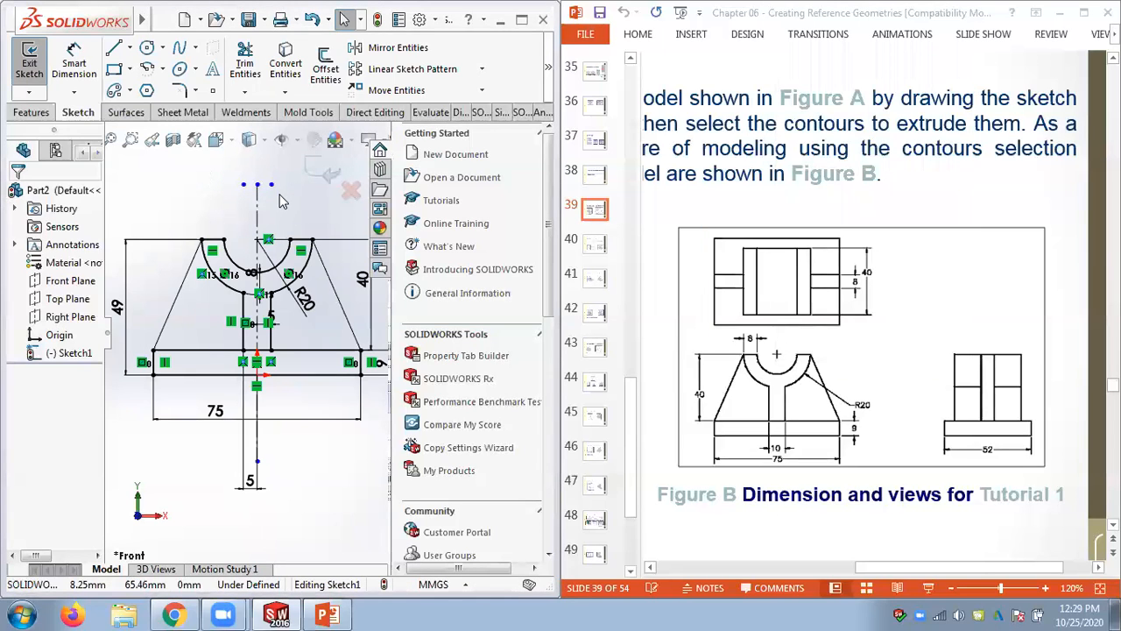
{"action": "scroll", "coordinate": [294, 372], "scroll_direction": "down", "scroll_amount": 5}
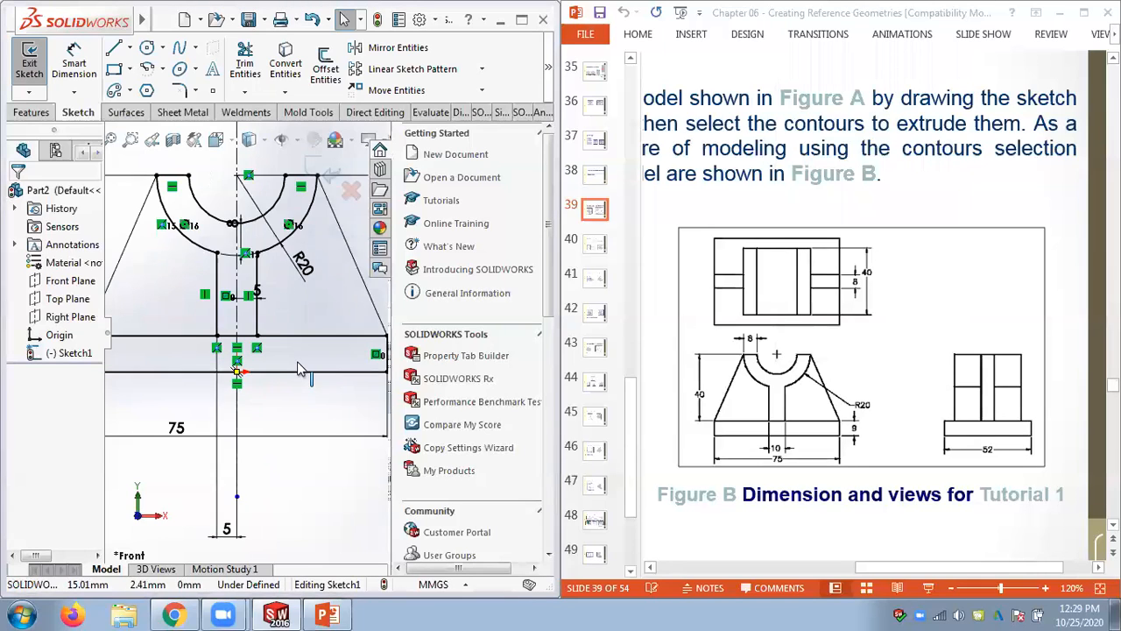
{"action": "scroll", "coordinate": [285, 331], "scroll_direction": "up", "scroll_amount": 3}
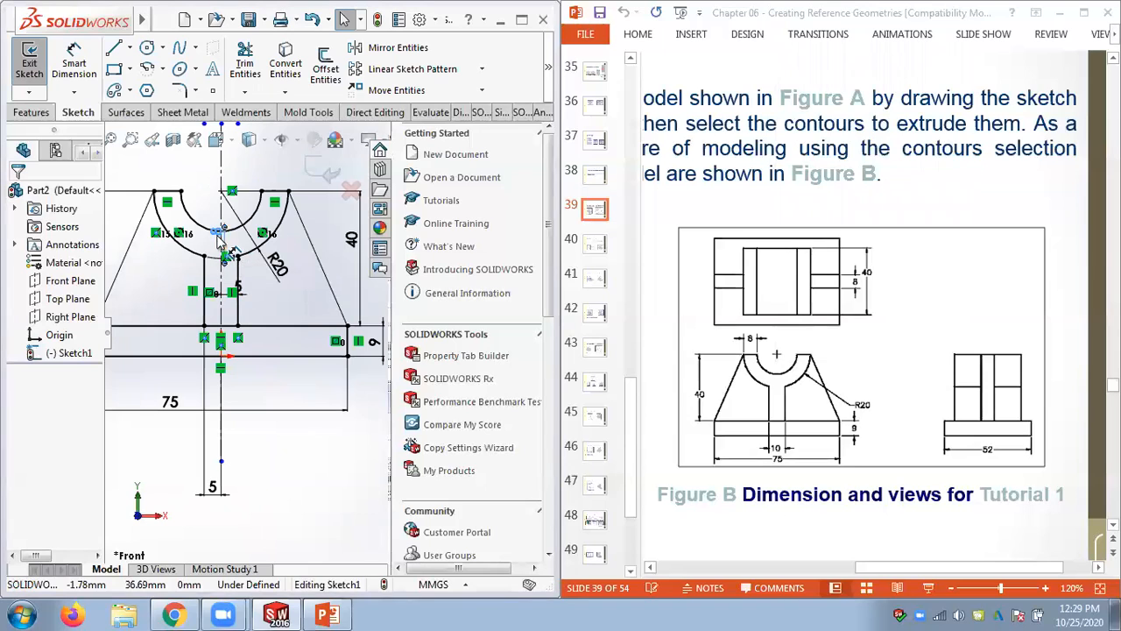
{"action": "left_click_drag", "start_coordinate": [249, 243], "coordinate": [255, 243]}
{"action": "left_click", "coordinate": [270, 303]}
{"action": "scroll", "coordinate": [269, 302], "scroll_direction": "up", "scroll_amount": 2}
{"action": "scroll", "coordinate": [233, 485], "scroll_direction": "down", "scroll_amount": 4}
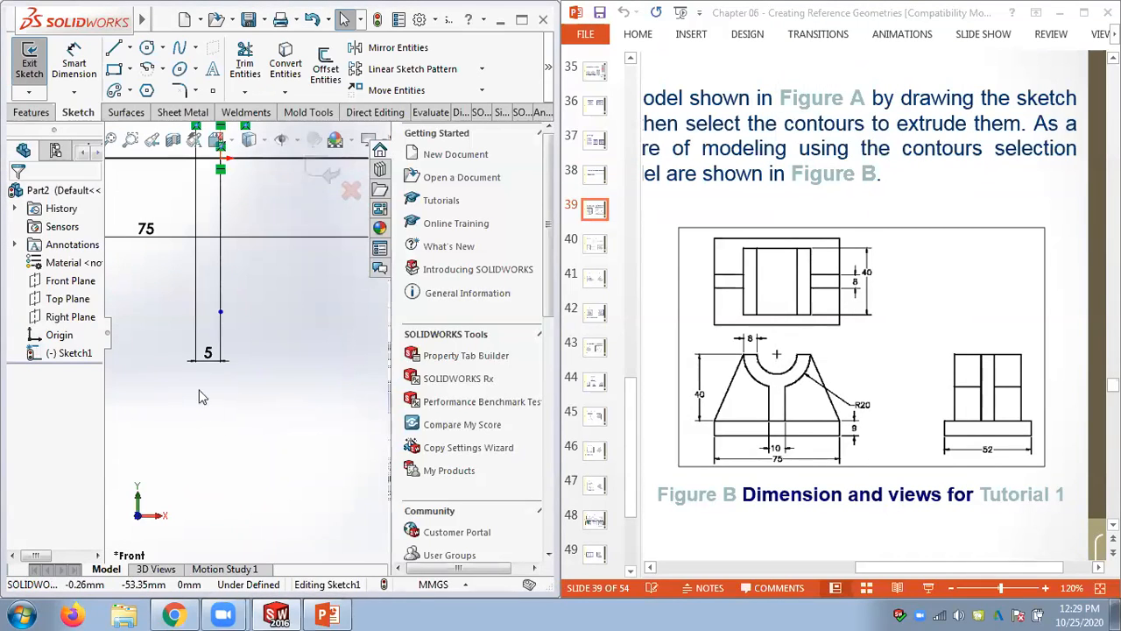
{"action": "scroll", "coordinate": [200, 364], "scroll_direction": "up", "scroll_amount": 4}
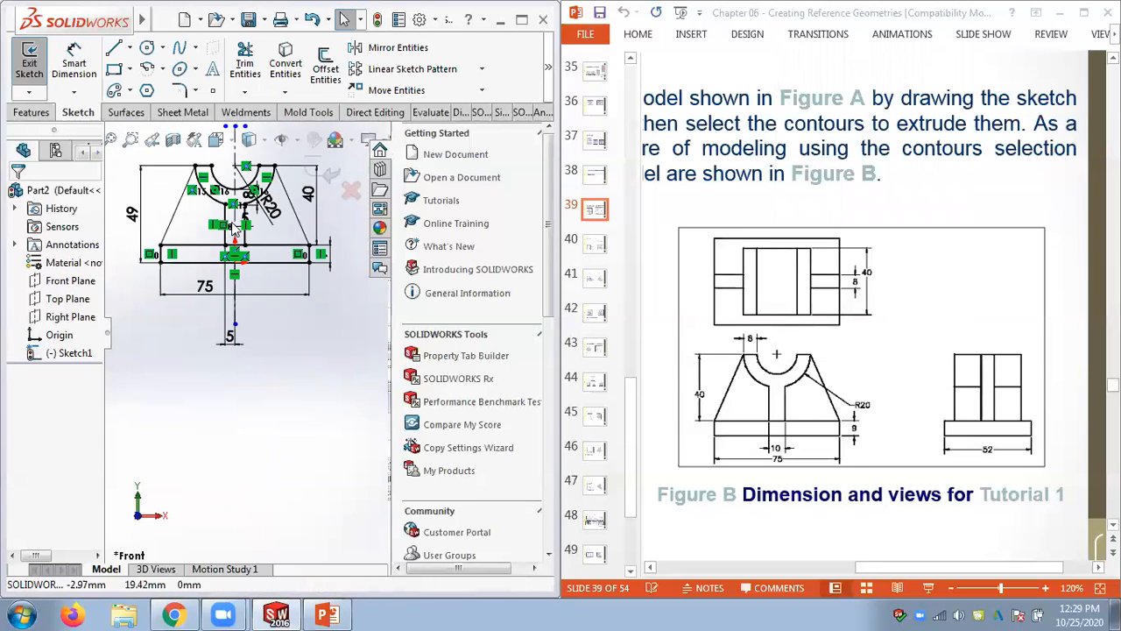
{"action": "scroll", "coordinate": [241, 243], "scroll_direction": "down", "scroll_amount": 3}
{"action": "scroll", "coordinate": [236, 254], "scroll_direction": "up", "scroll_amount": 4}
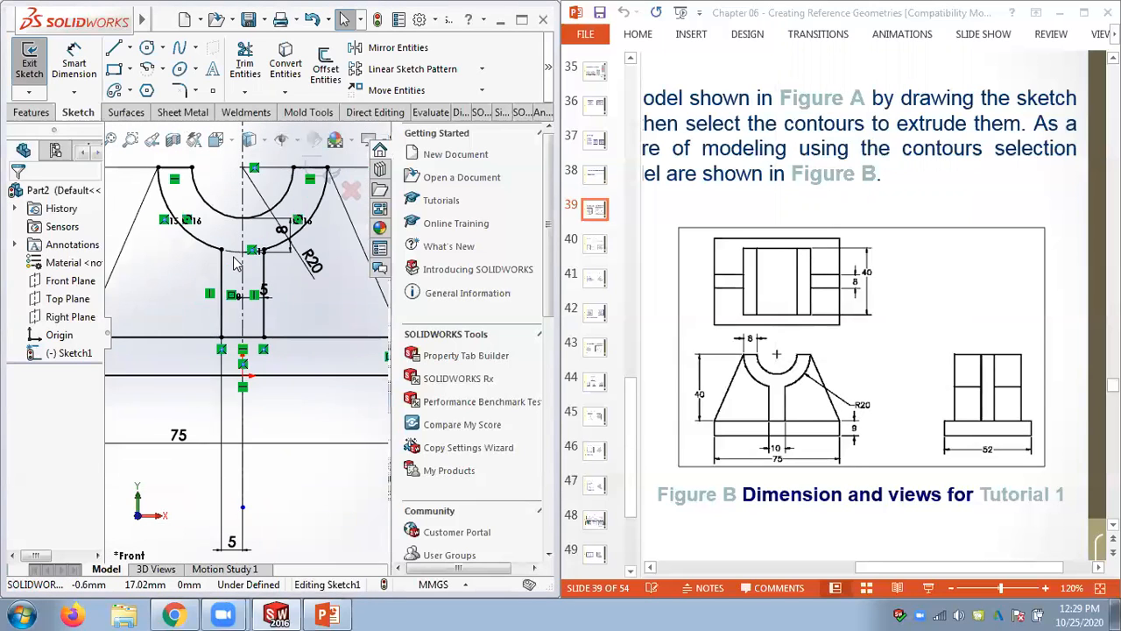
{"action": "scroll", "coordinate": [237, 264], "scroll_direction": "up", "scroll_amount": 1}
Try to fix the loose point beside the centerline above the arcs, and undo the added relation
{"action": "left_click", "coordinate": [255, 189]}
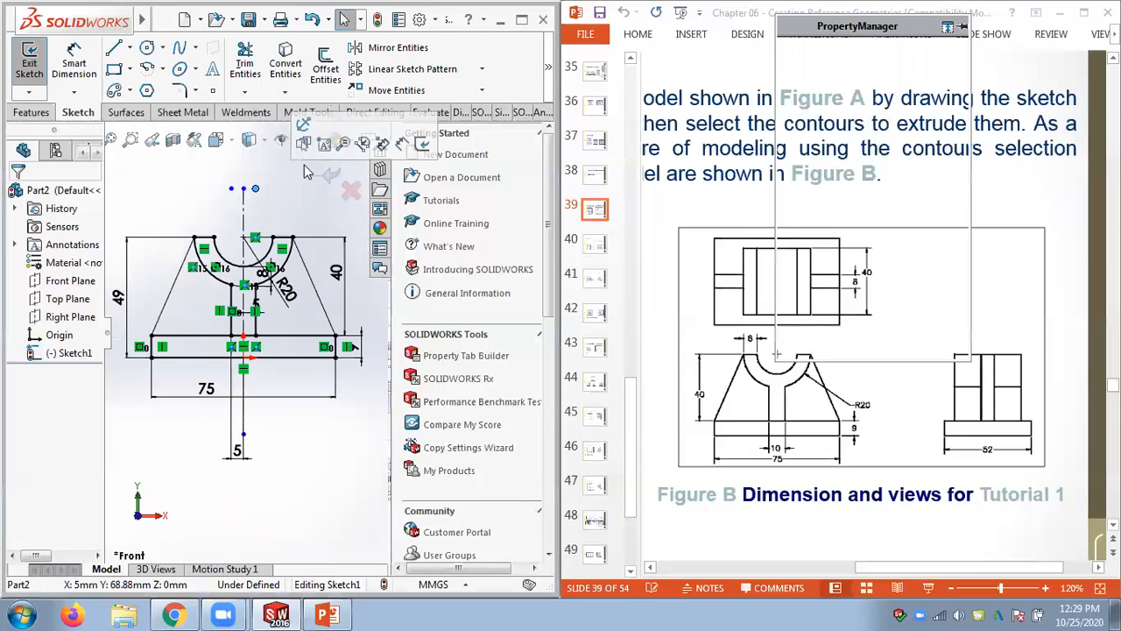
{"action": "left_click", "coordinate": [303, 125]}
{"action": "left_click", "coordinate": [283, 200]}
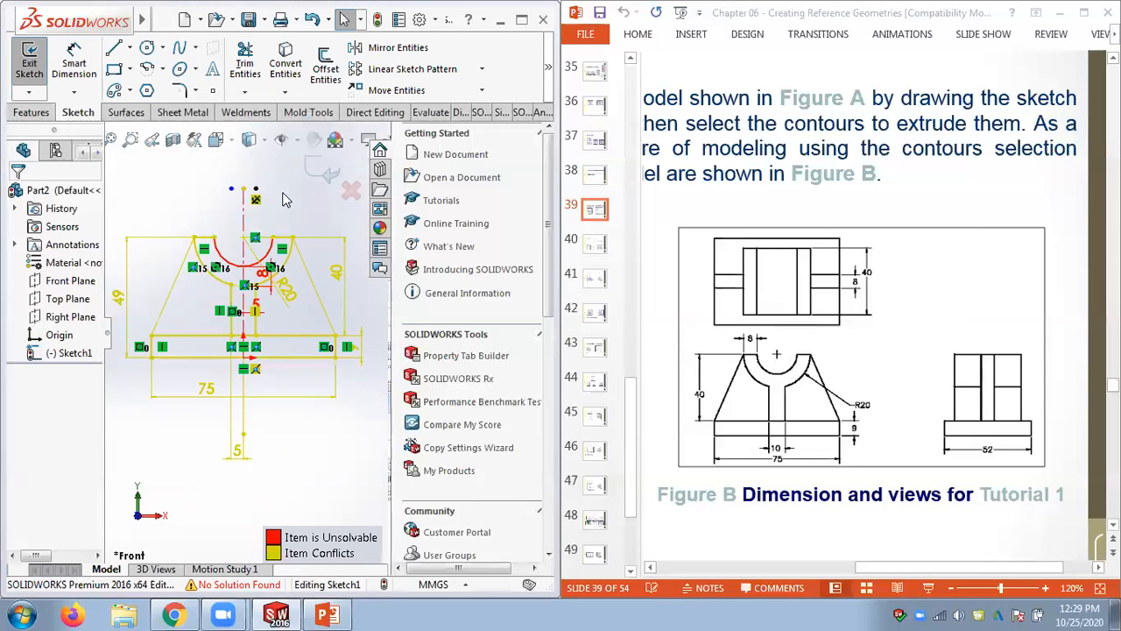
{"action": "key", "text": "ctrl+z"}
Add a Fix relation to the point at the upper end of the centerline
{"action": "left_click", "coordinate": [244, 189]}
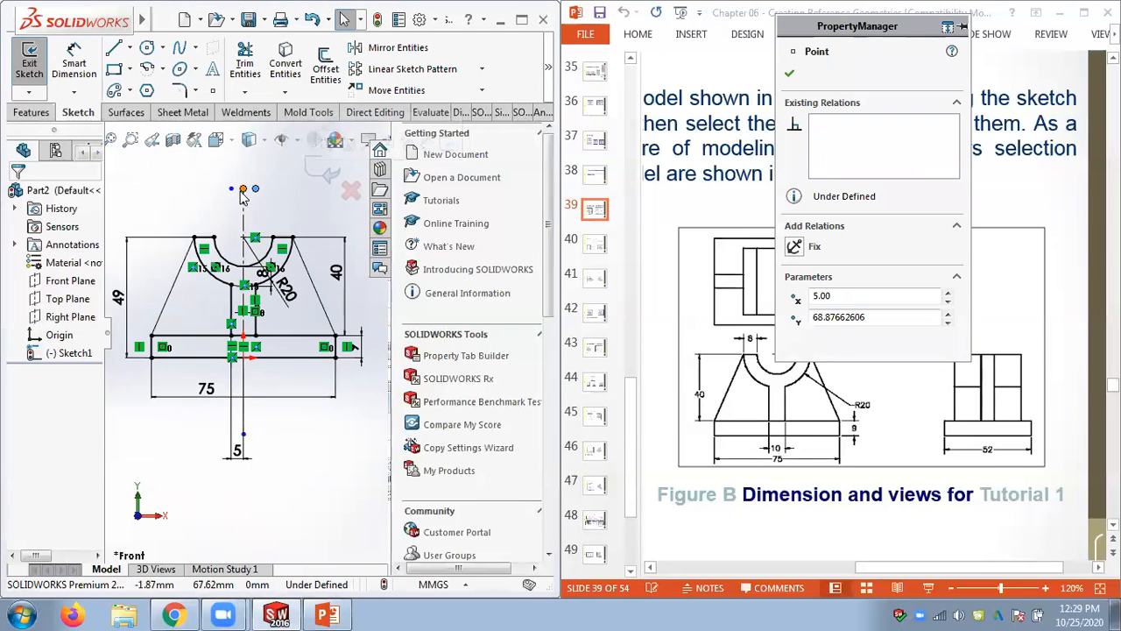
{"action": "left_click", "coordinate": [301, 123]}
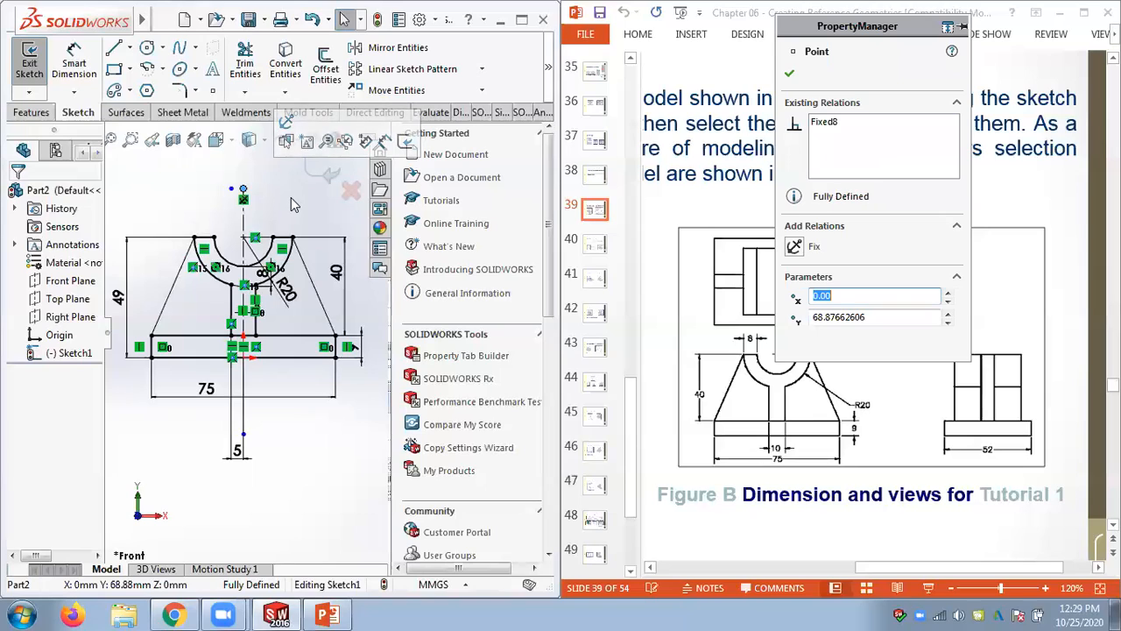
{"action": "left_click", "coordinate": [292, 201]}
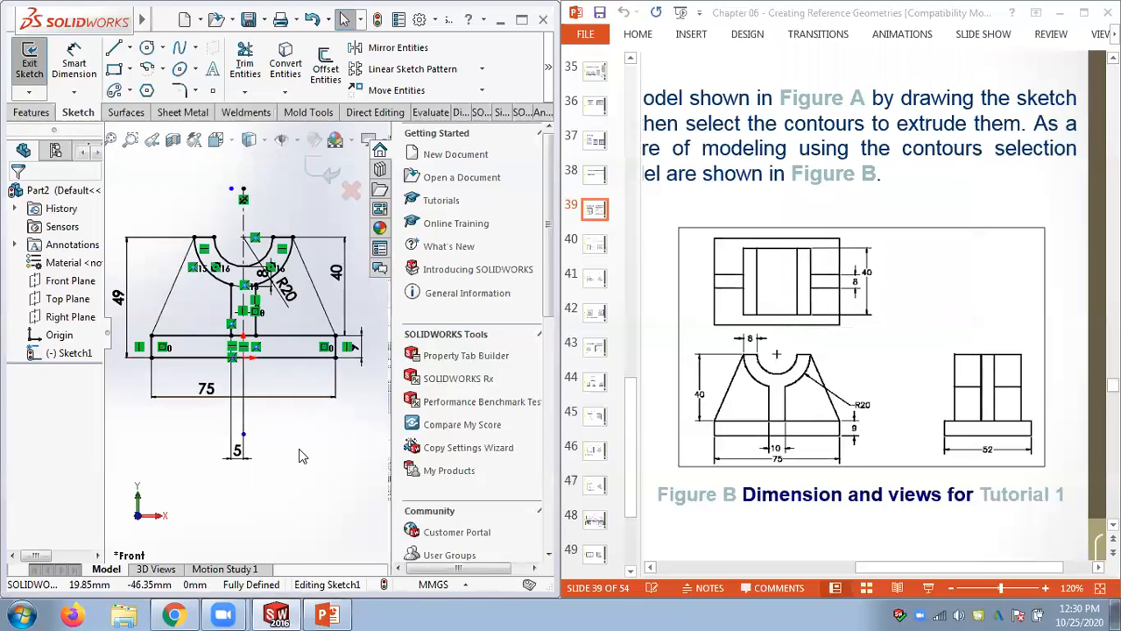
{"action": "mouse_move", "coordinate": [315, 432]}
{"action": "middle_mouse_down"}
{"action": "mouse_move", "coordinate": [249, 427]}
{"action": "mouse_move", "coordinate": [271, 473]}
{"action": "middle_mouse_up"}
{"action": "scroll", "coordinate": [215, 335], "scroll_direction": "down", "scroll_amount": 3}
{"action": "scroll", "coordinate": [263, 321], "scroll_direction": "up", "scroll_amount": 2}
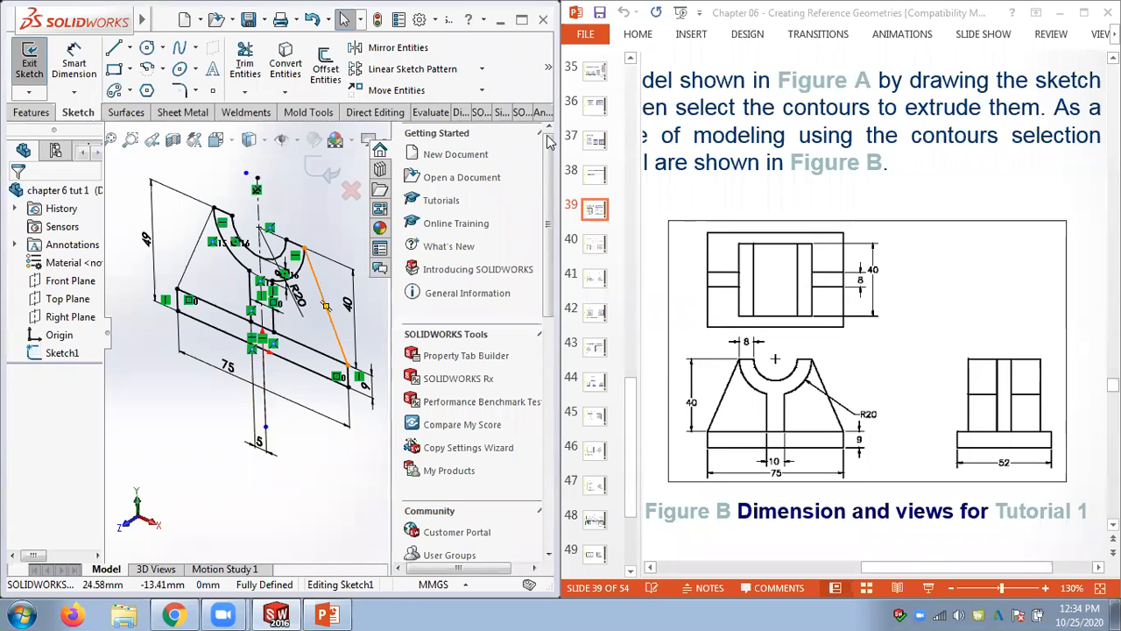
{"action": "left_click", "coordinate": [547, 68]}
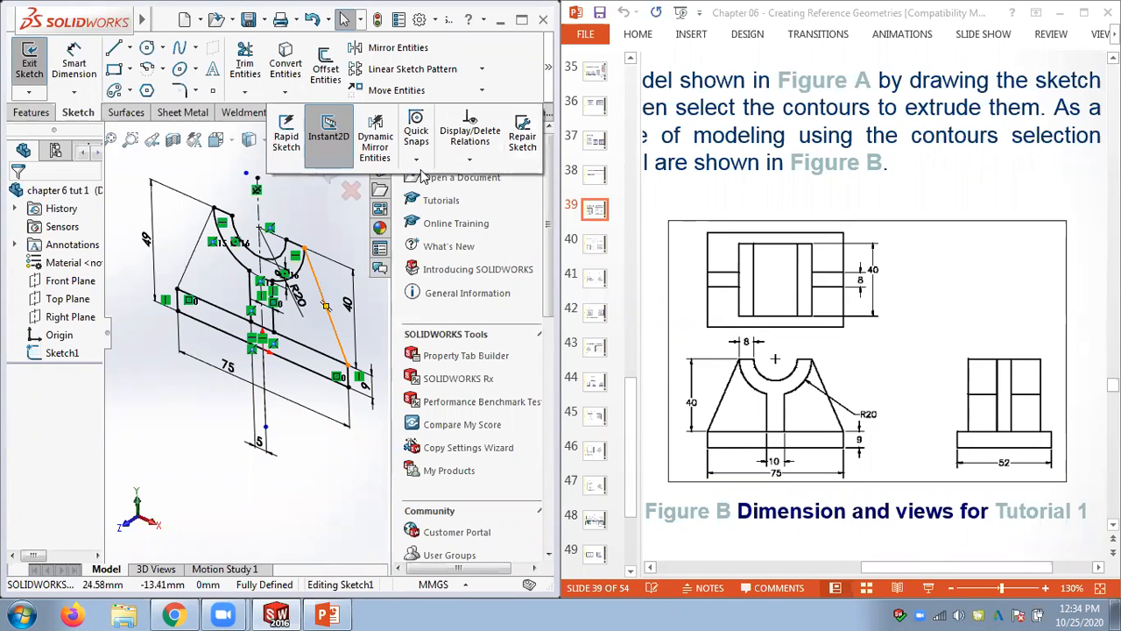
{"action": "left_click", "coordinate": [470, 160]}
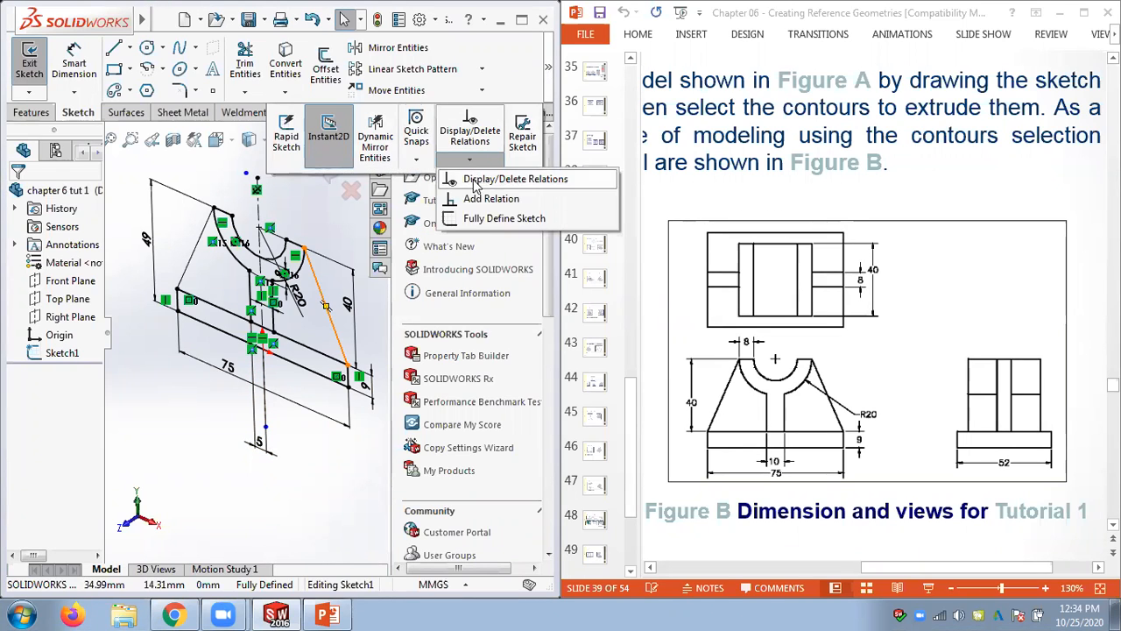
{"action": "left_click", "coordinate": [200, 181]}
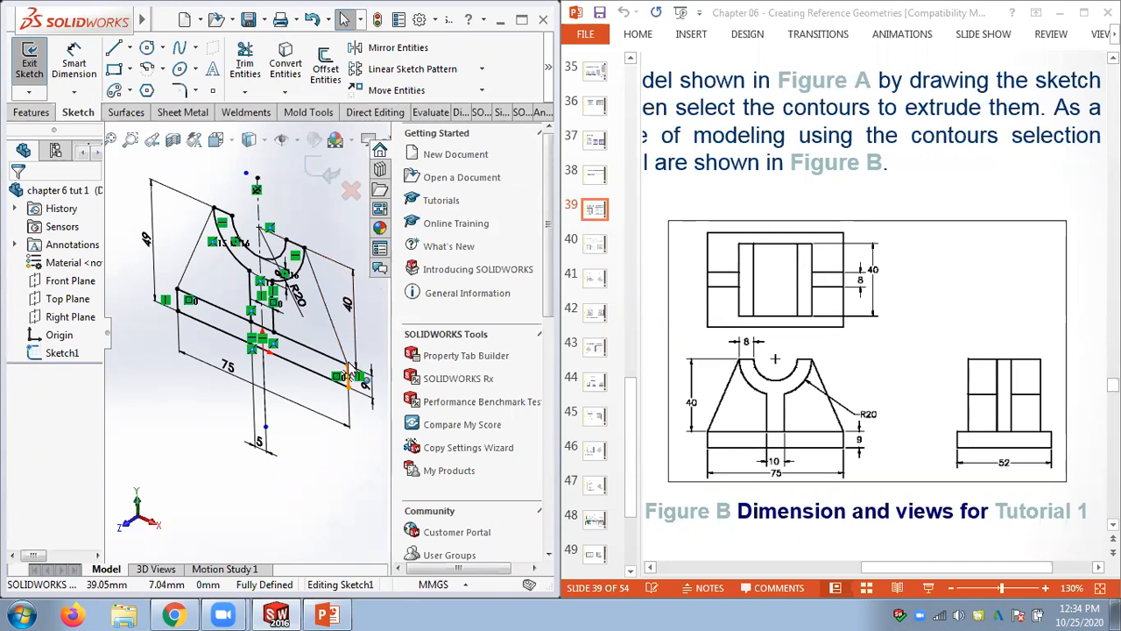
Start an extruded boss from the sketch with the 75 by 9 mm base rectangle as its selected contour
{"action": "left_click", "coordinate": [32, 112]}
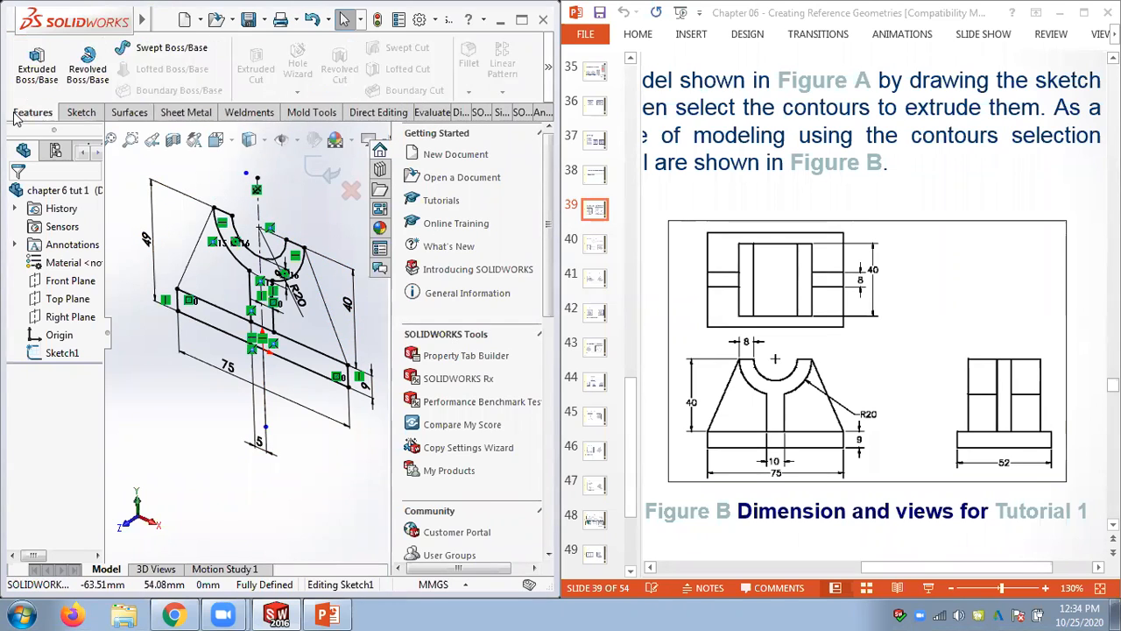
{"action": "left_click", "coordinate": [28, 75]}
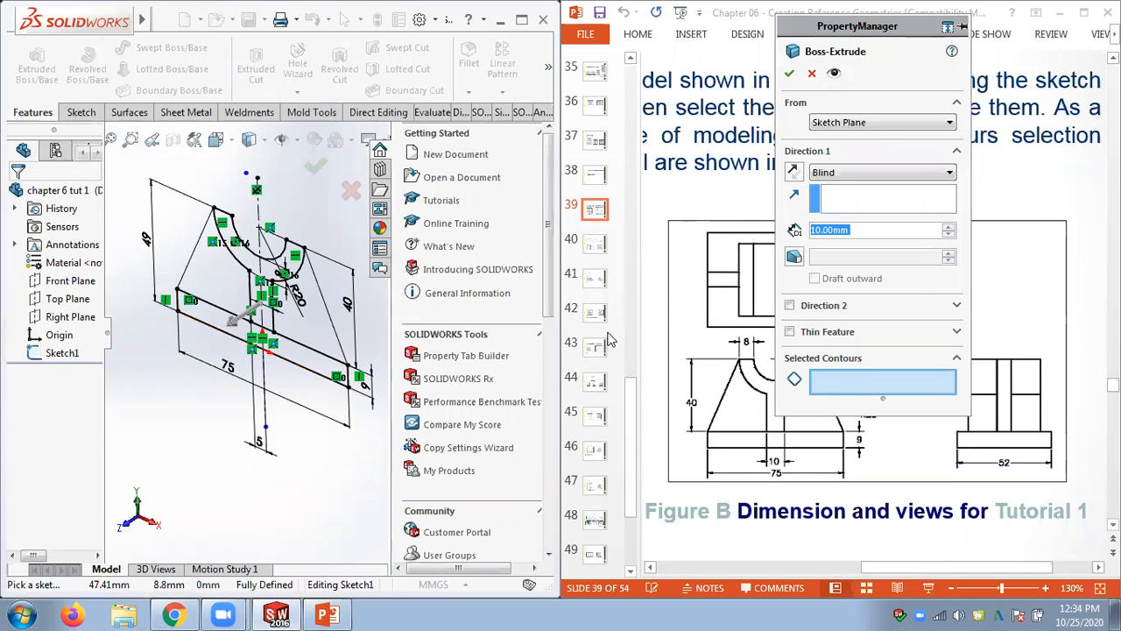
{"action": "left_click_drag", "start_coordinate": [850, 33], "coordinate": [648, 19]}
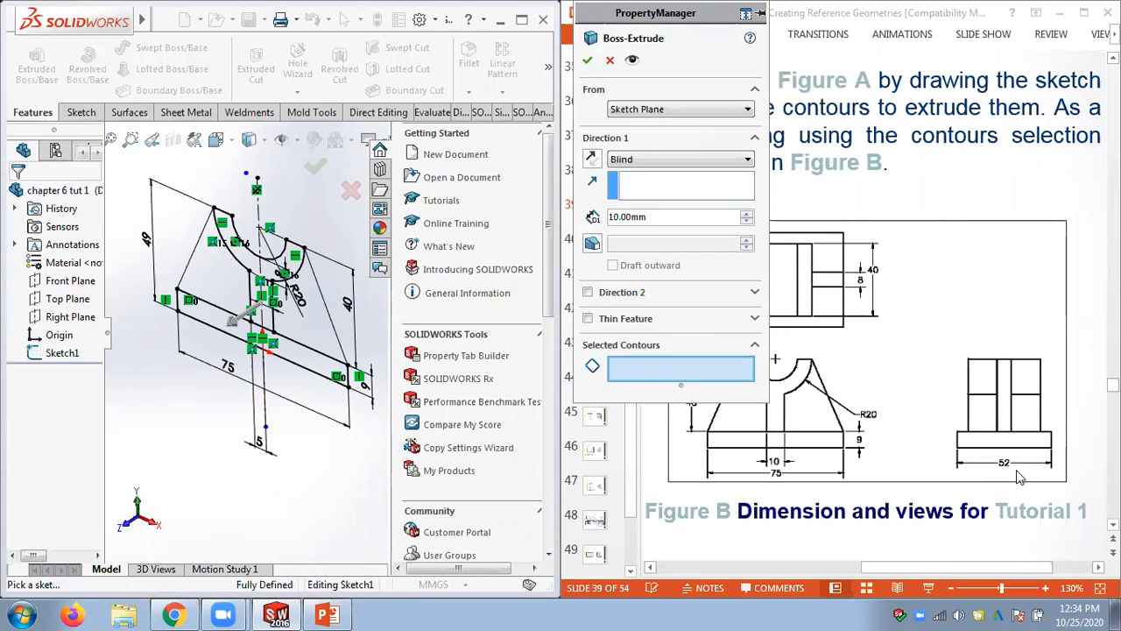
{"action": "left_click", "coordinate": [331, 376]}
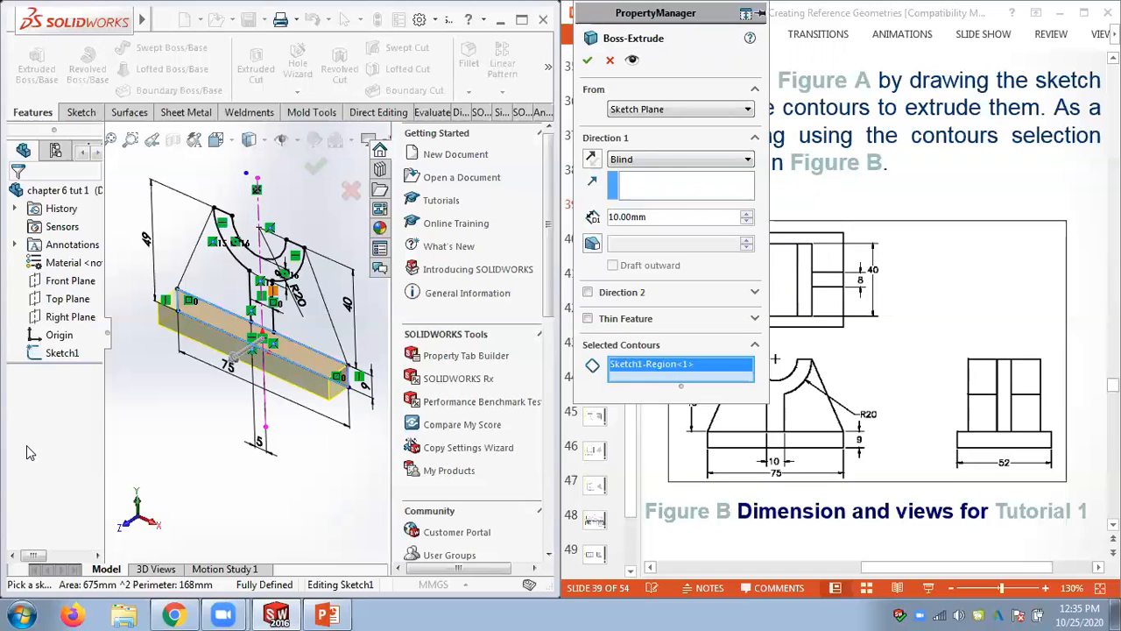
Extrude the base rectangle 52 mm with the Mid Plane end condition
{"action": "left_click", "coordinate": [663, 162]}
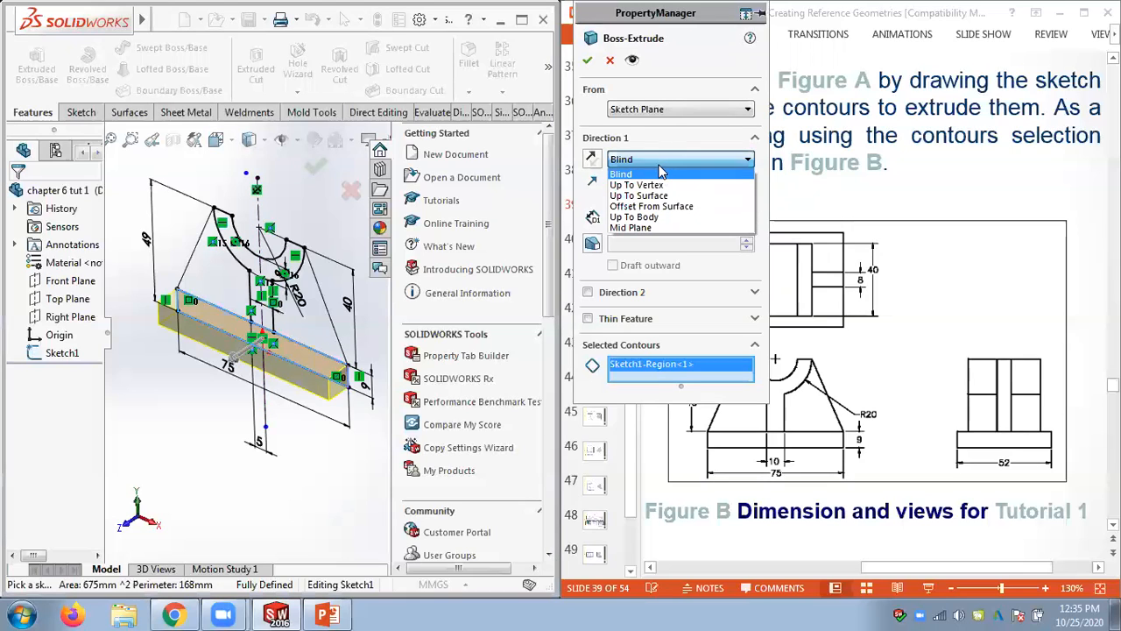
{"action": "left_click", "coordinate": [638, 227]}
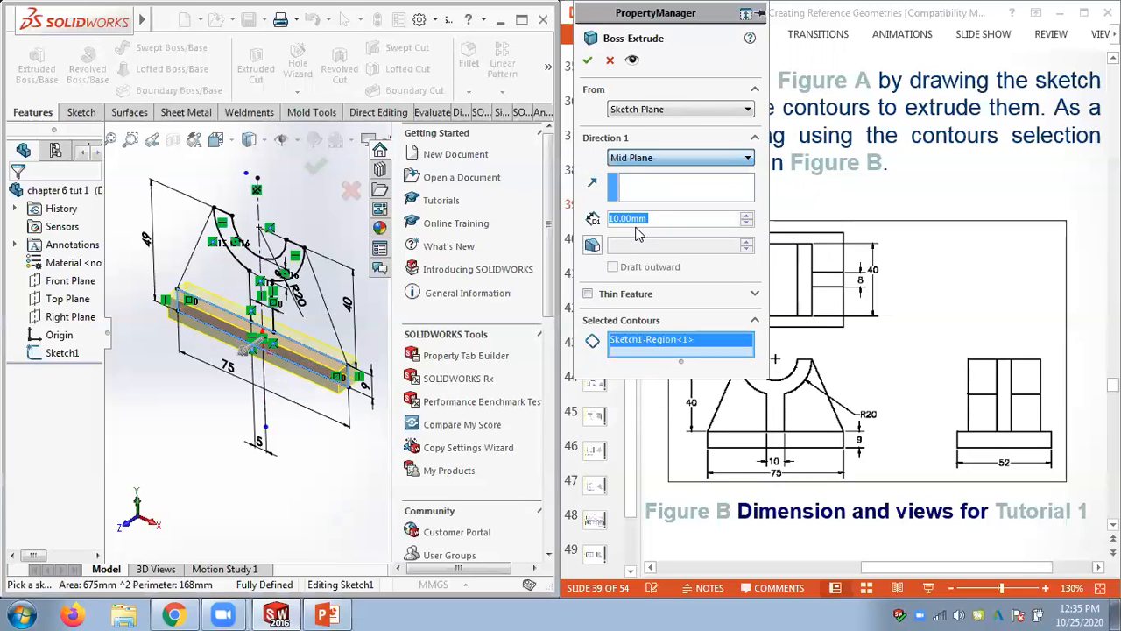
{"action": "type", "text": "8"}
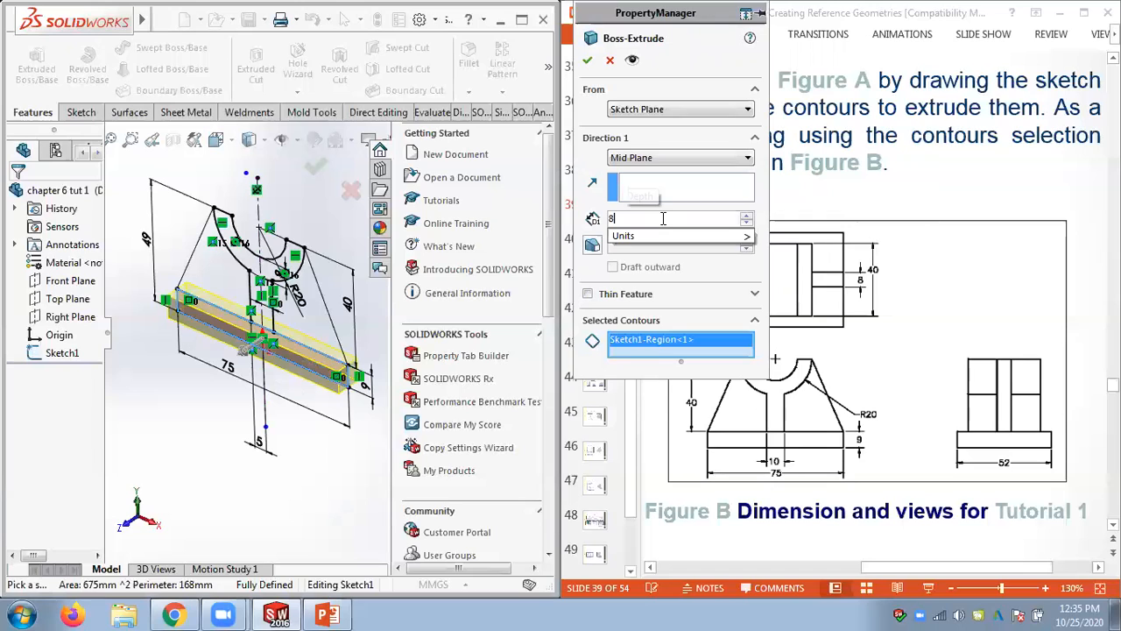
{"action": "key", "text": "BackSpace"}
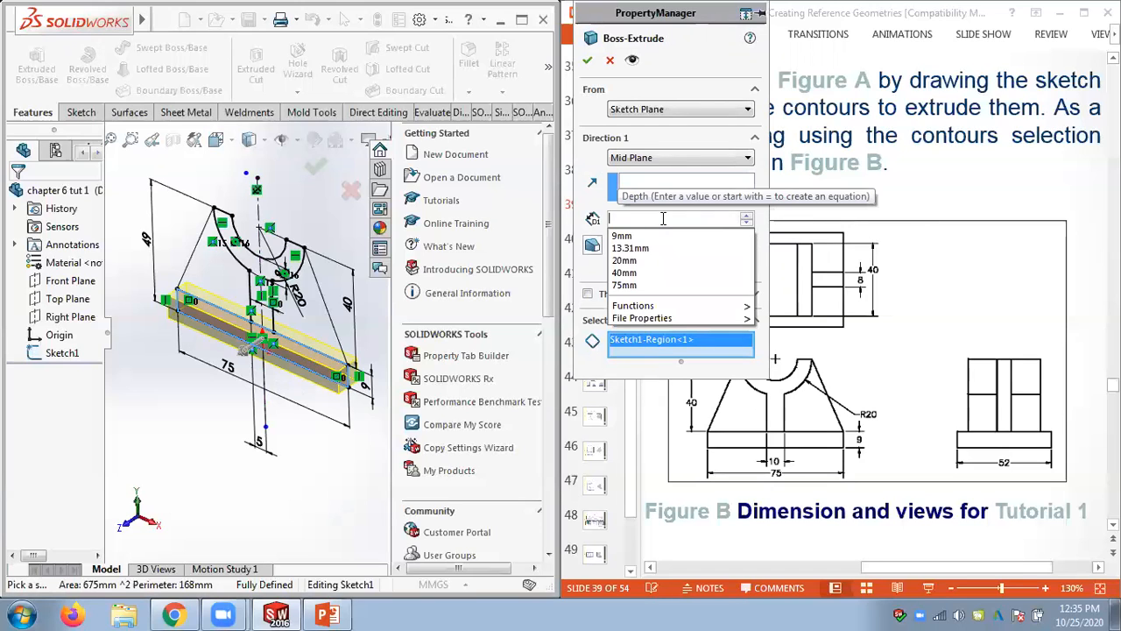
{"action": "type", "text": "52"}
{"action": "key", "text": "Return"}
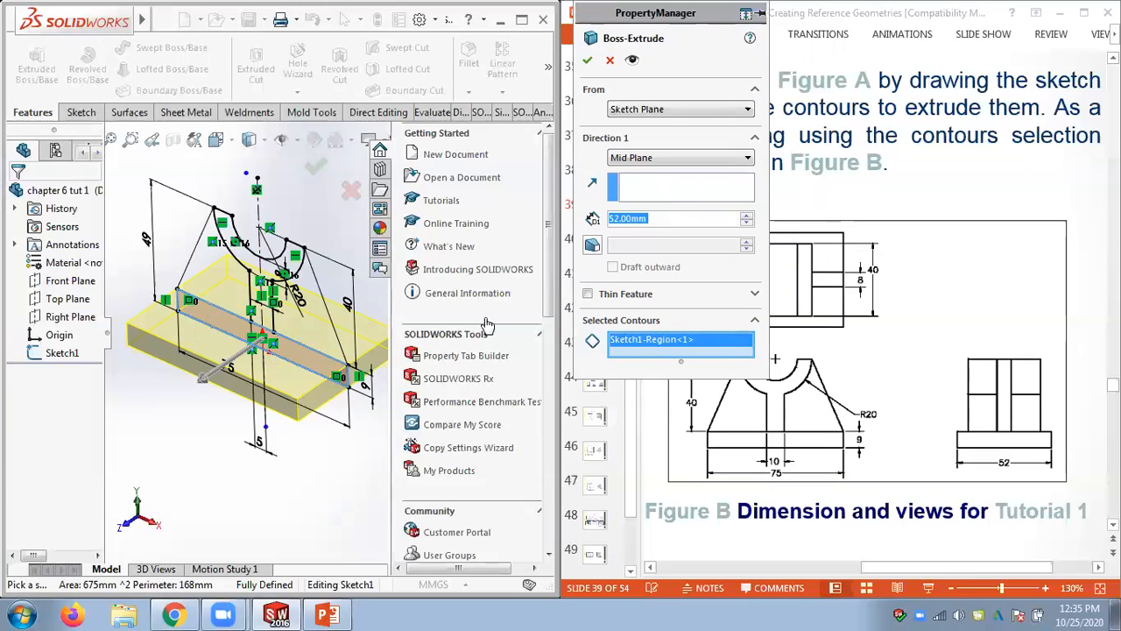
{"action": "left_click", "coordinate": [659, 160]}
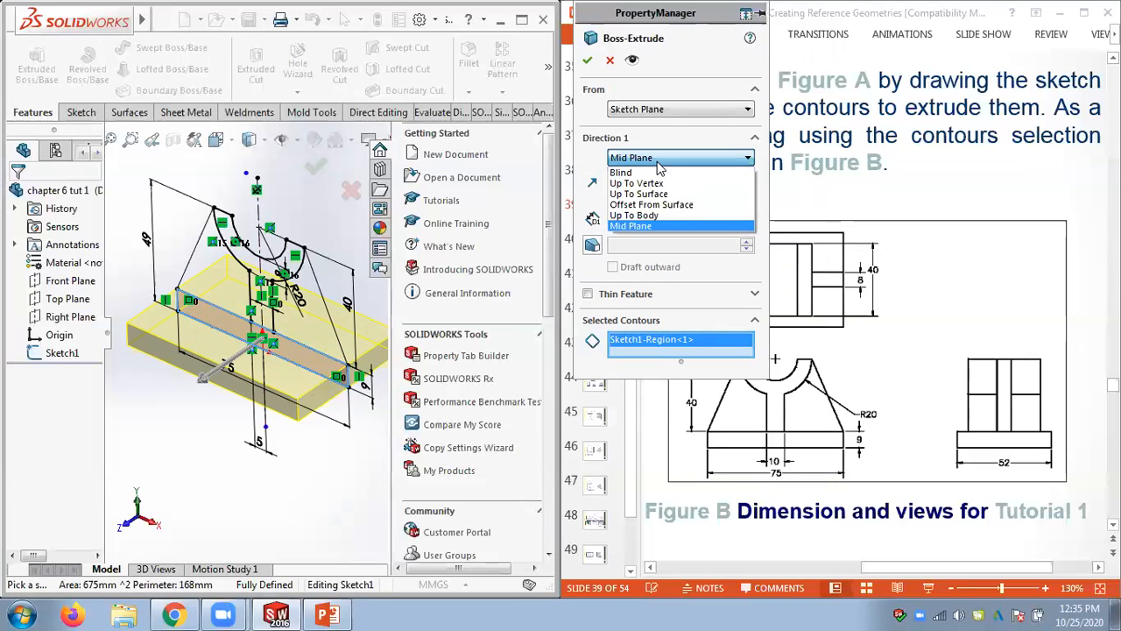
{"action": "left_click", "coordinate": [638, 227]}
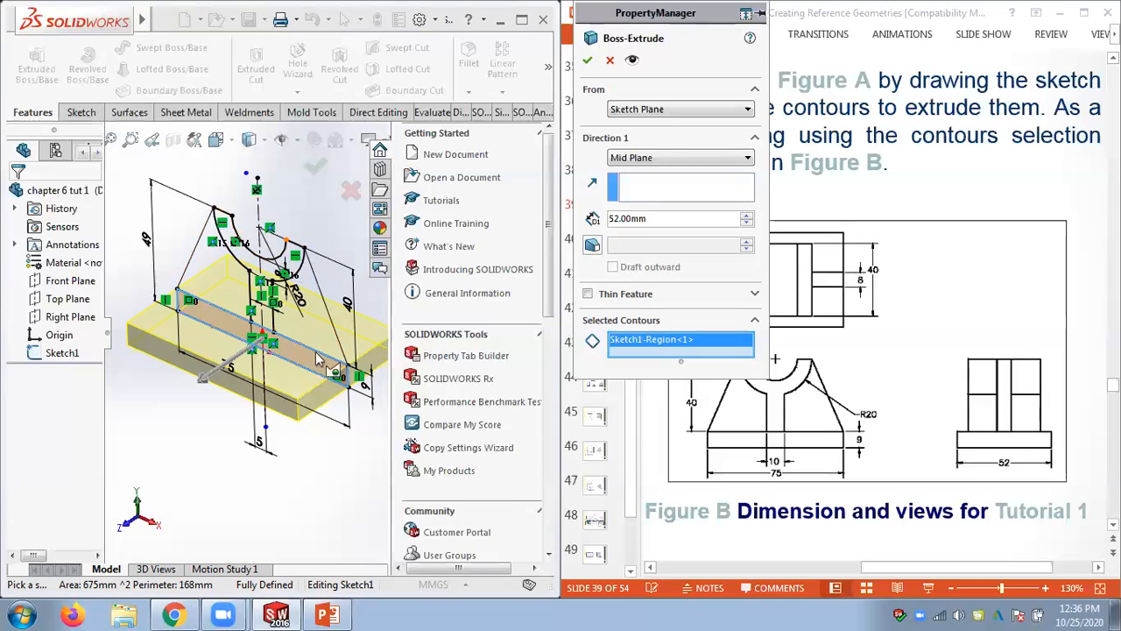
{"action": "left_click", "coordinate": [586, 59]}
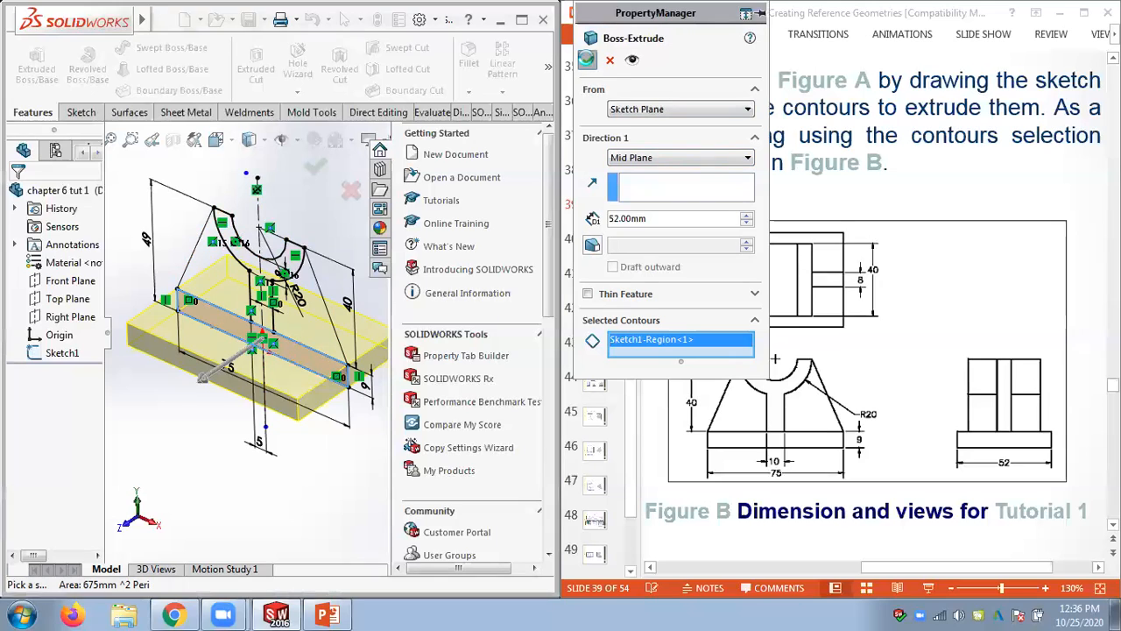
Start an extruded boss from the base feature's sketch with the two sloped rib regions above the base as selected contours
{"action": "left_click", "coordinate": [324, 221]}
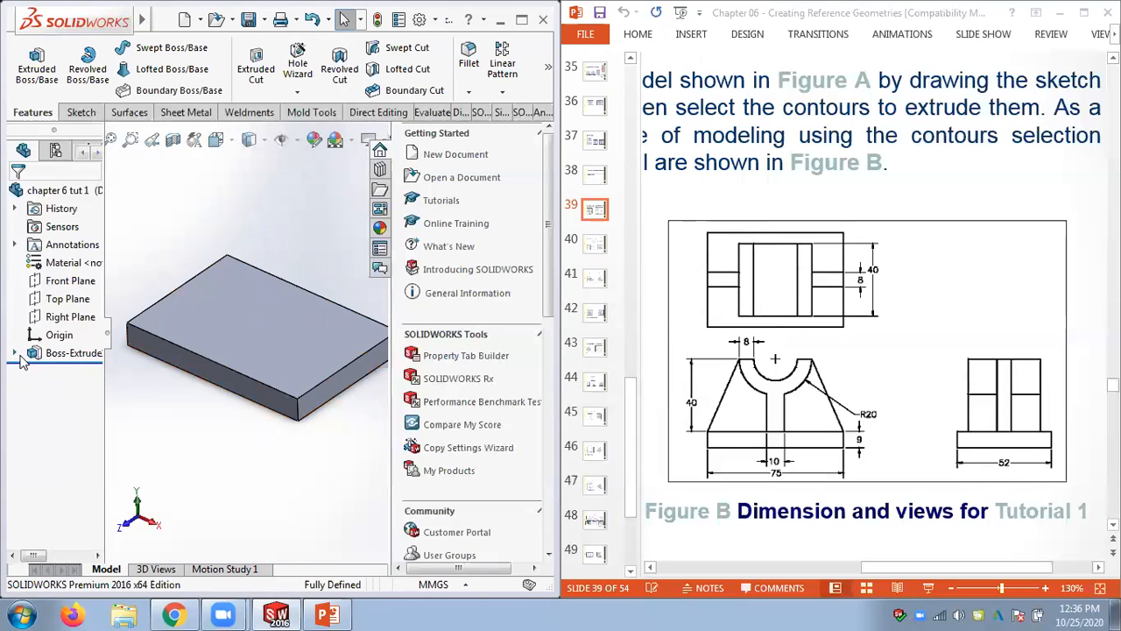
{"action": "left_click", "coordinate": [14, 353]}
{"action": "left_click", "coordinate": [77, 371]}
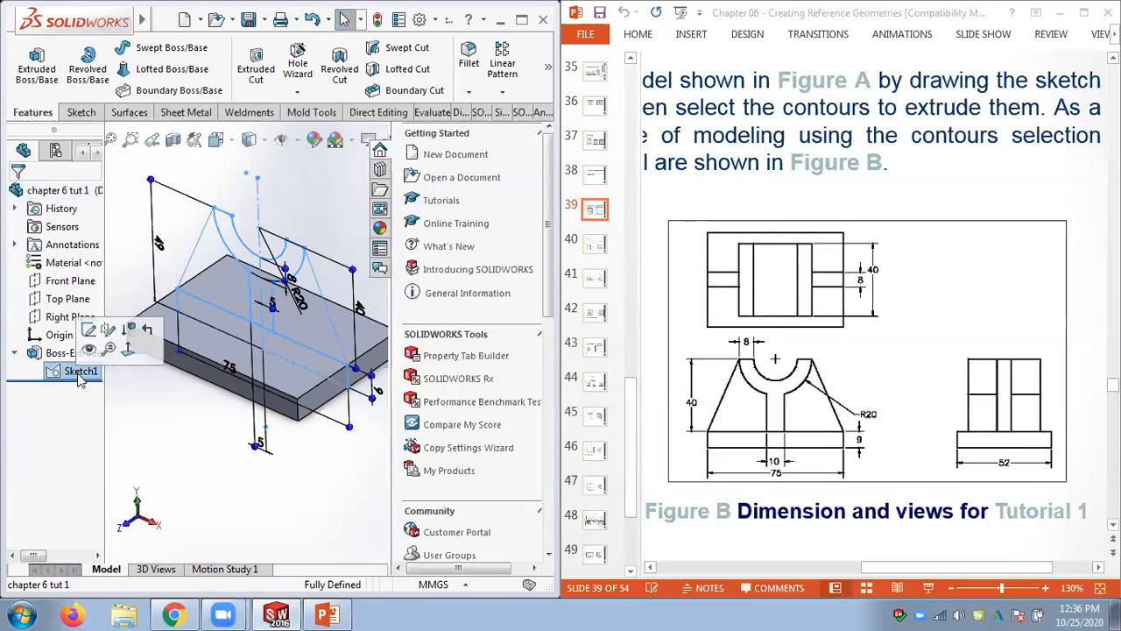
{"action": "left_click", "coordinate": [35, 77]}
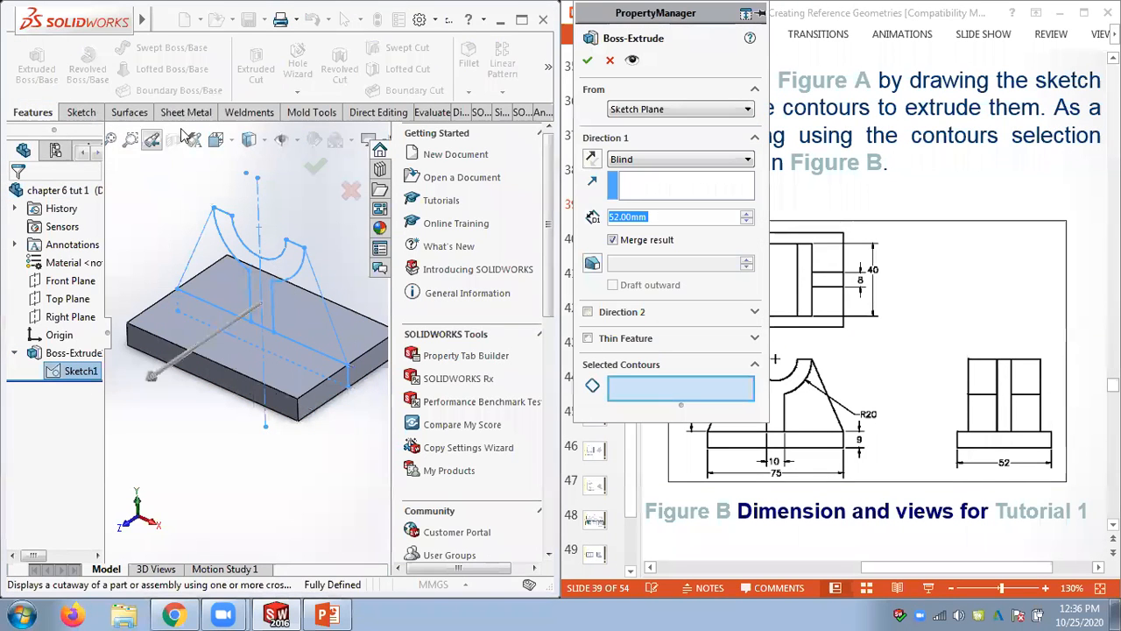
{"action": "left_click", "coordinate": [313, 319]}
{"action": "left_click", "coordinate": [207, 266]}
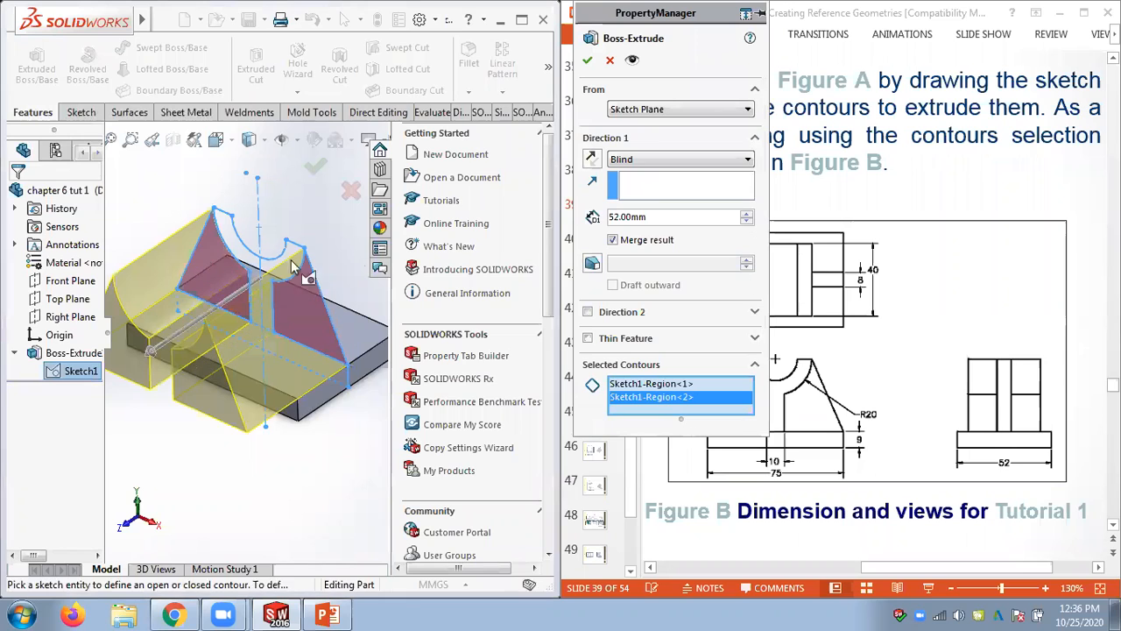
Extrude the two sloped rib contours 8 mm with the Mid Plane end condition
{"action": "left_click", "coordinate": [663, 159]}
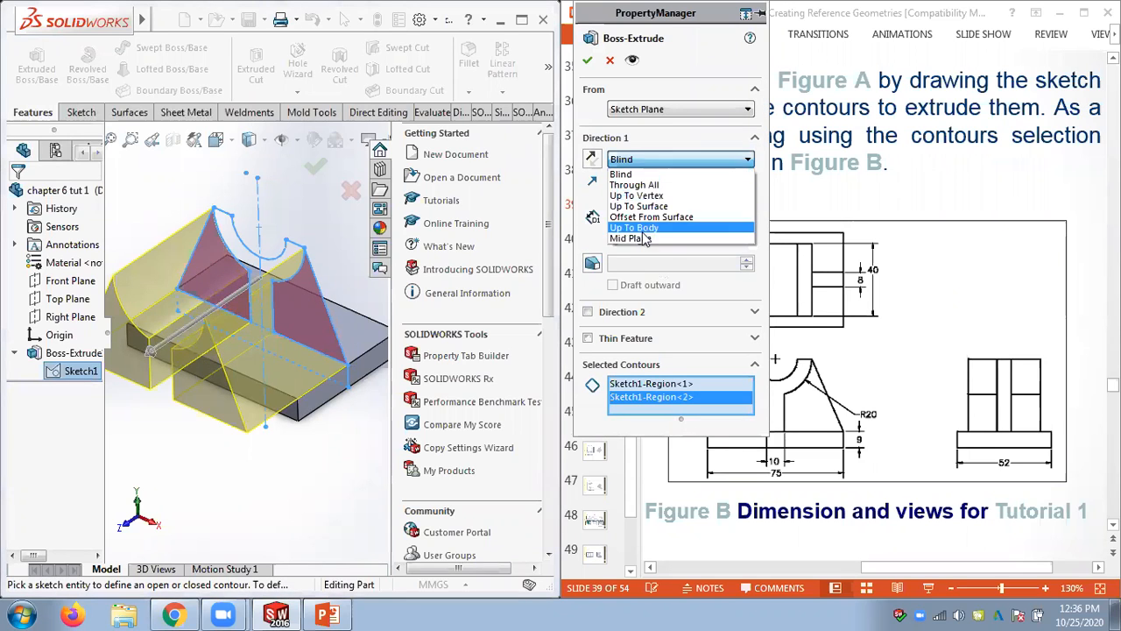
{"action": "left_click", "coordinate": [645, 244]}
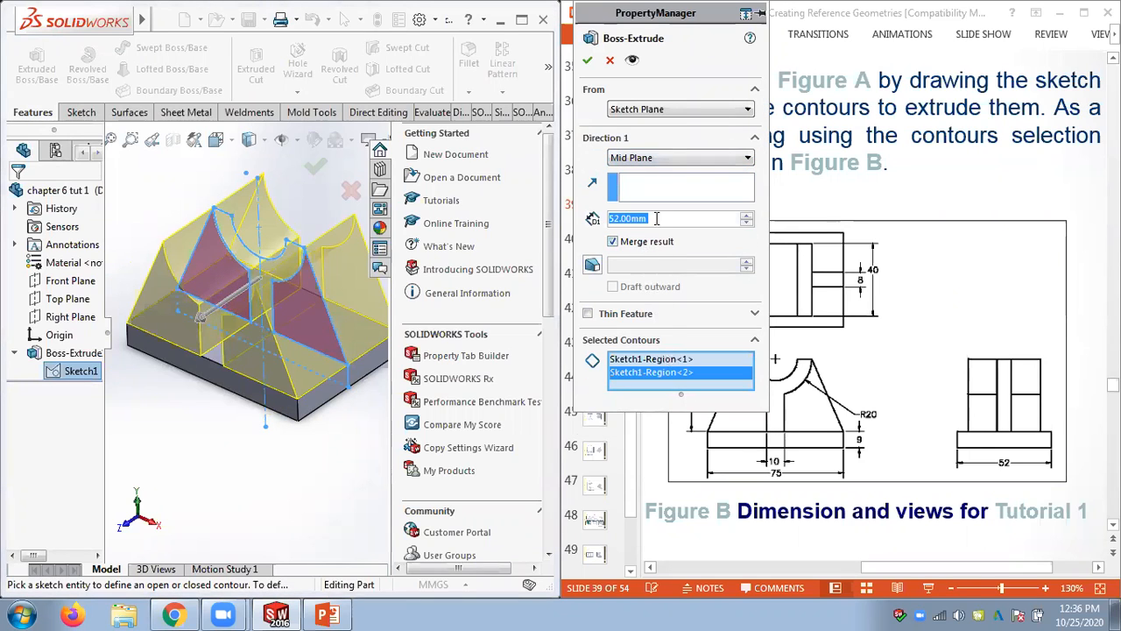
{"action": "type", "text": "40"}
{"action": "key", "text": "Return"}
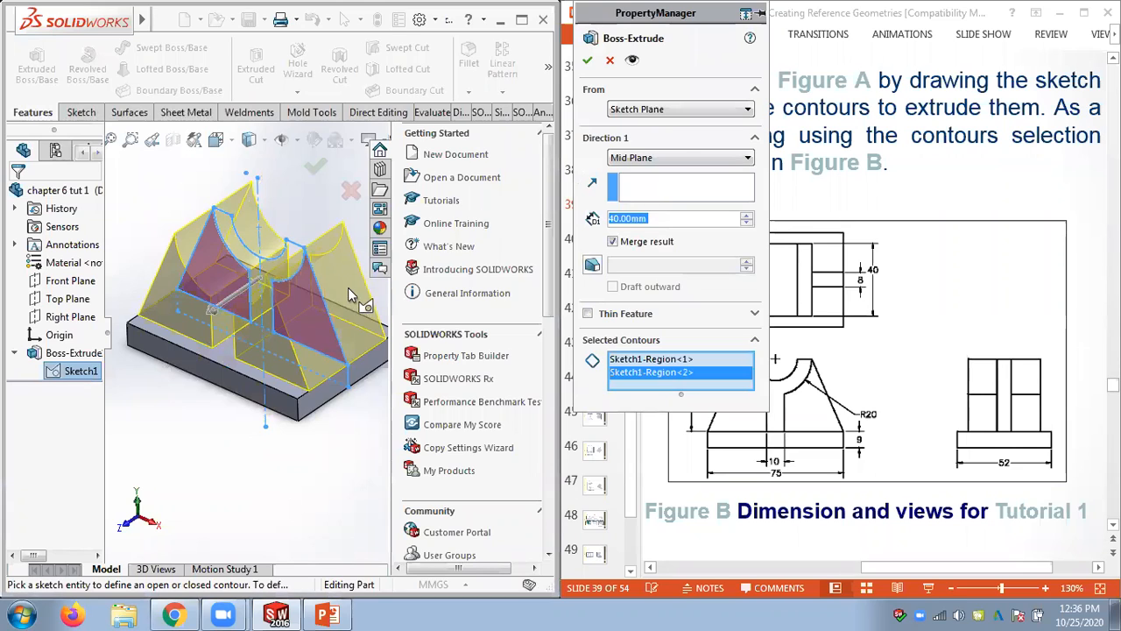
{"action": "type", "text": "8"}
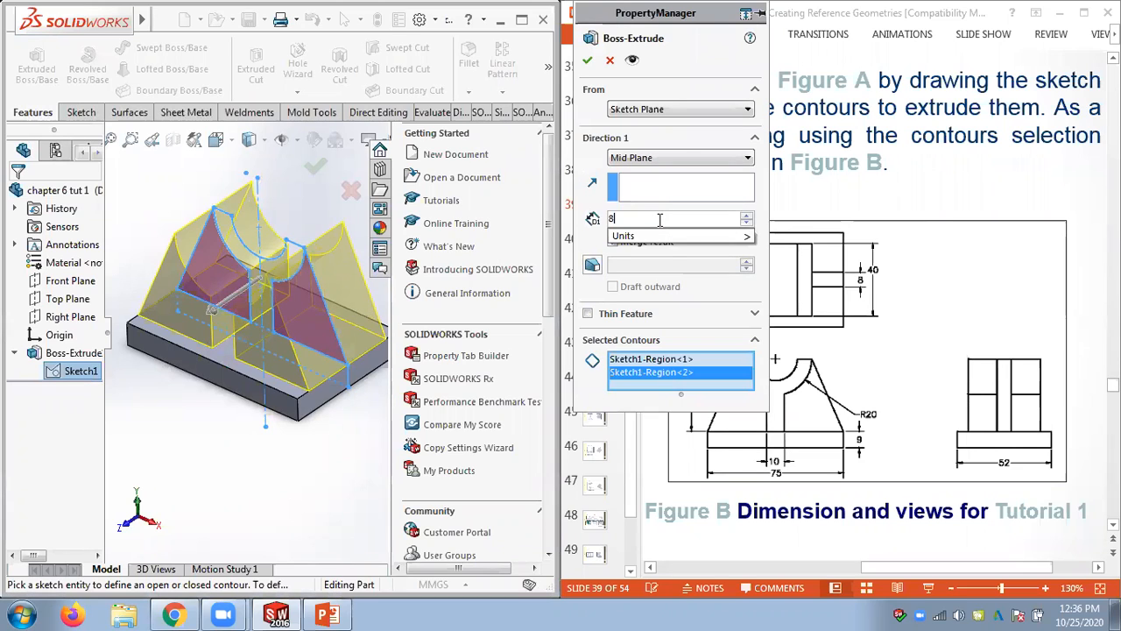
{"action": "key", "text": "Return"}
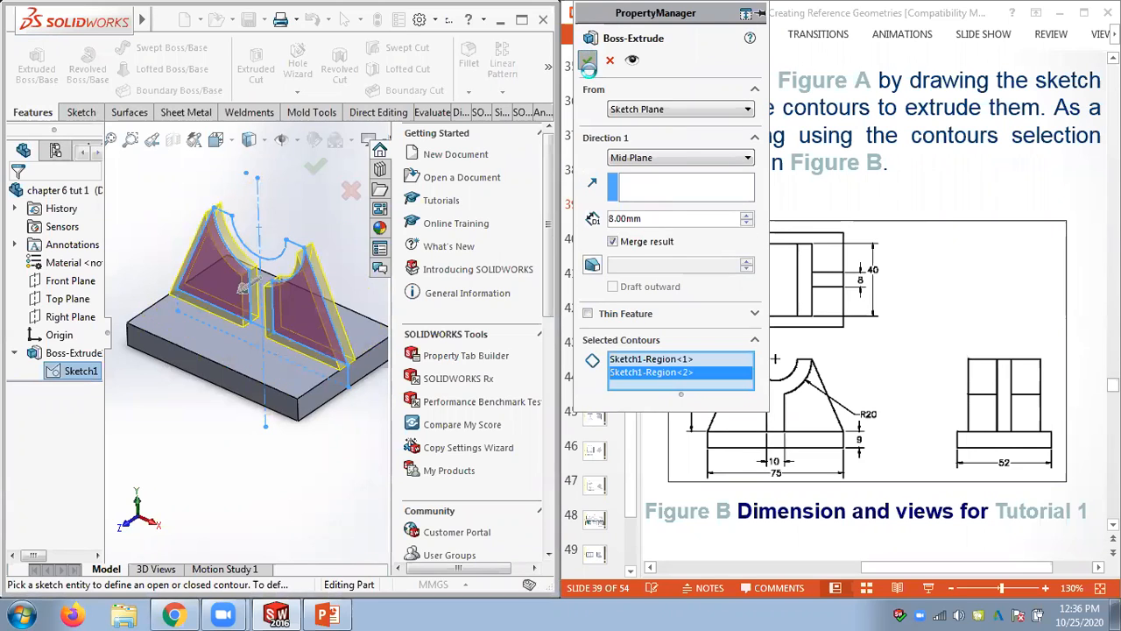
{"action": "left_click", "coordinate": [587, 61]}
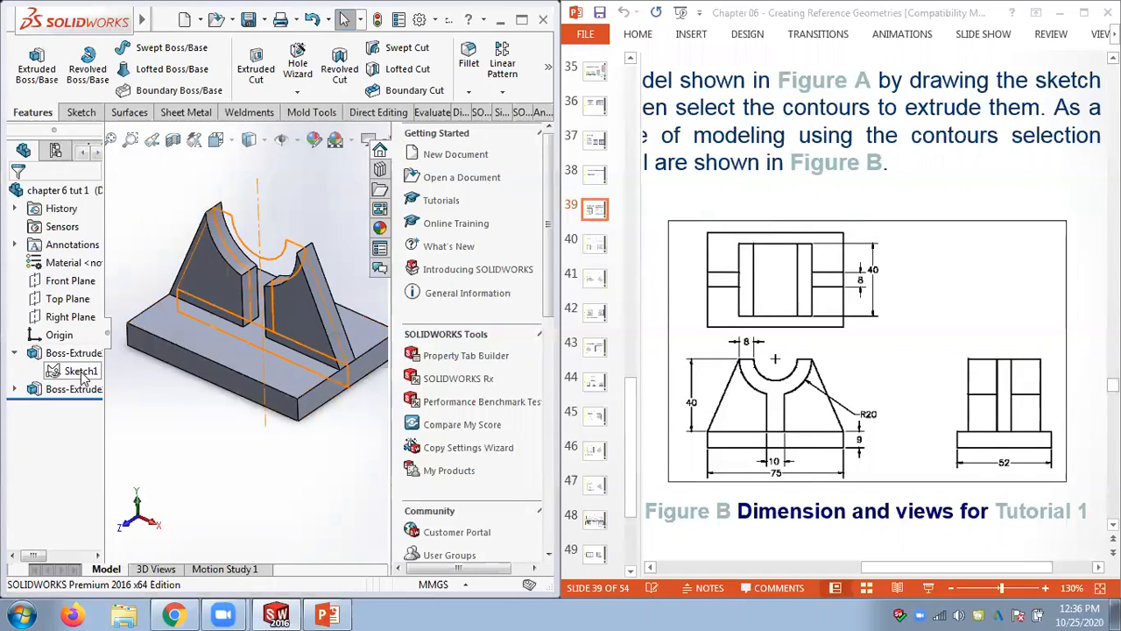
Extrude the curved saddle and stem contour of the same sketch 40 mm with the Mid Plane end condition
{"action": "left_click", "coordinate": [81, 370]}
{"action": "left_click", "coordinate": [36, 68]}
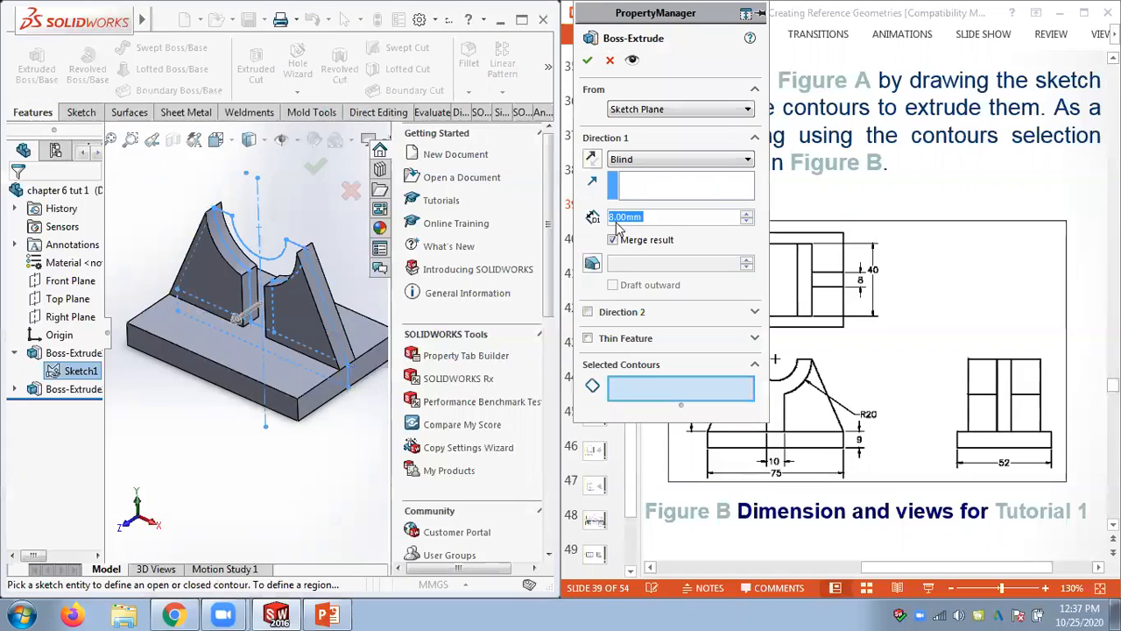
{"action": "left_click", "coordinate": [289, 270]}
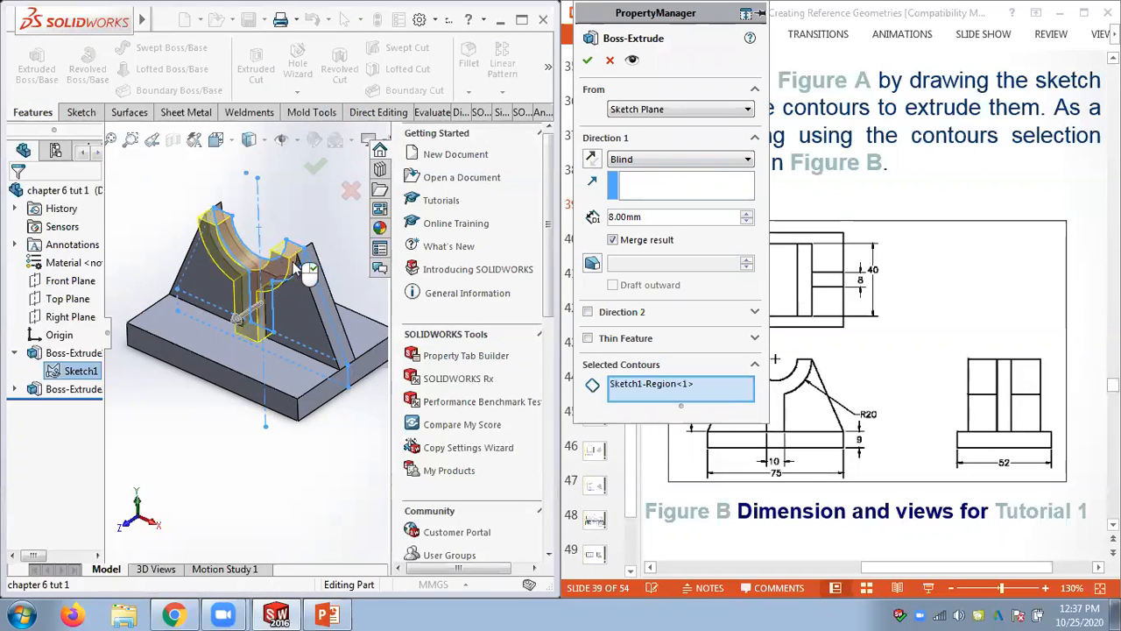
{"action": "left_click", "coordinate": [644, 160]}
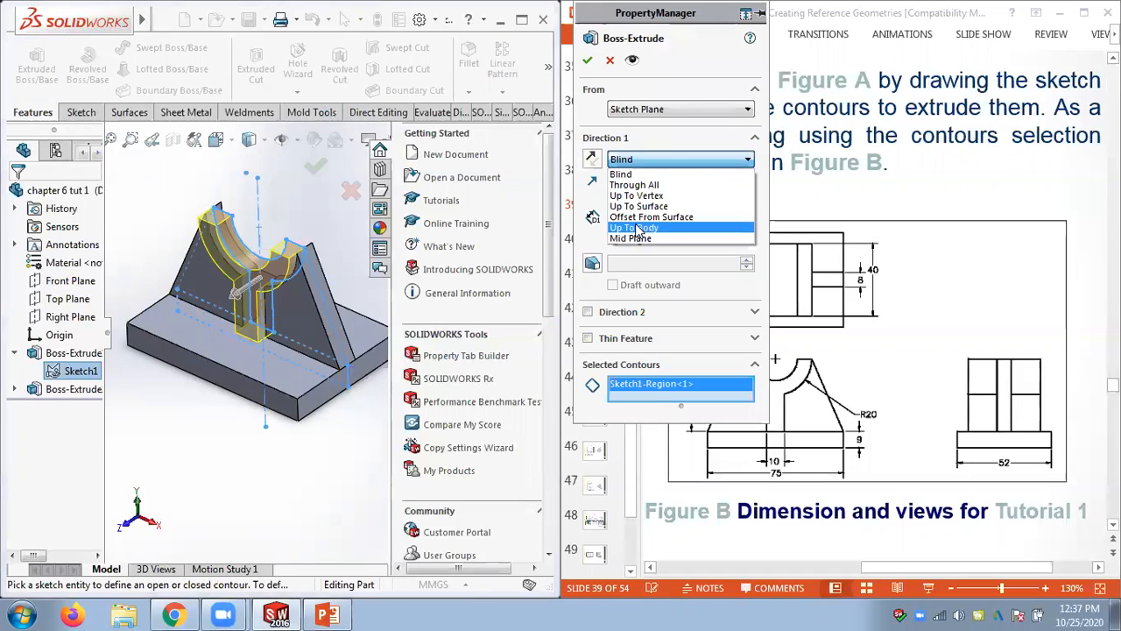
{"action": "left_click", "coordinate": [635, 234]}
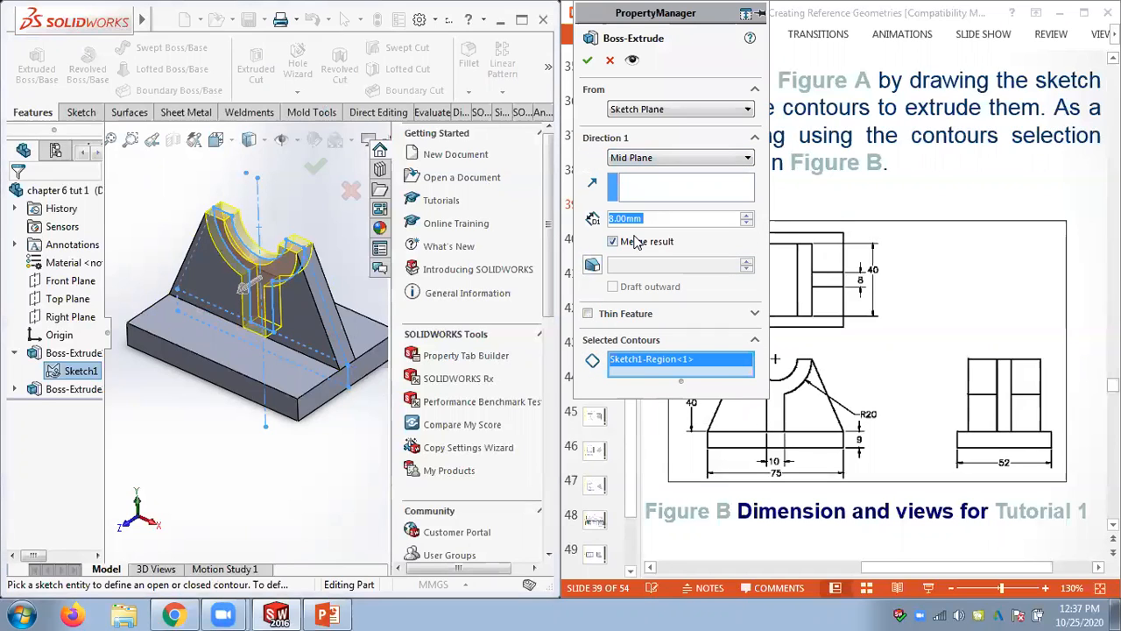
{"action": "type", "text": "40"}
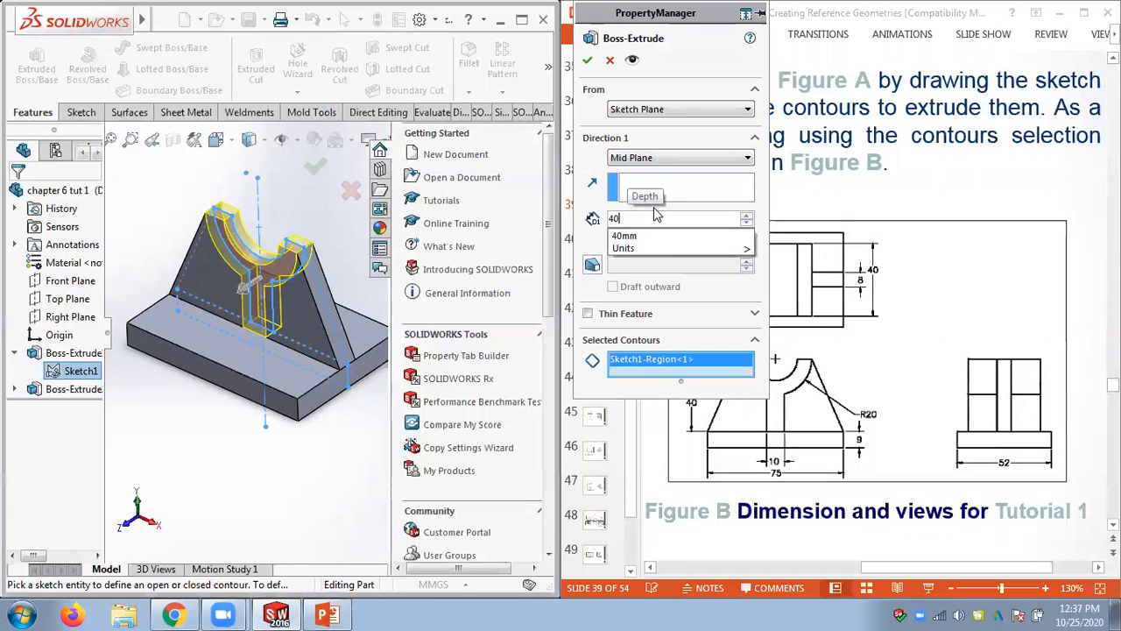
{"action": "key", "text": "Return"}
{"action": "left_click", "coordinate": [587, 59]}
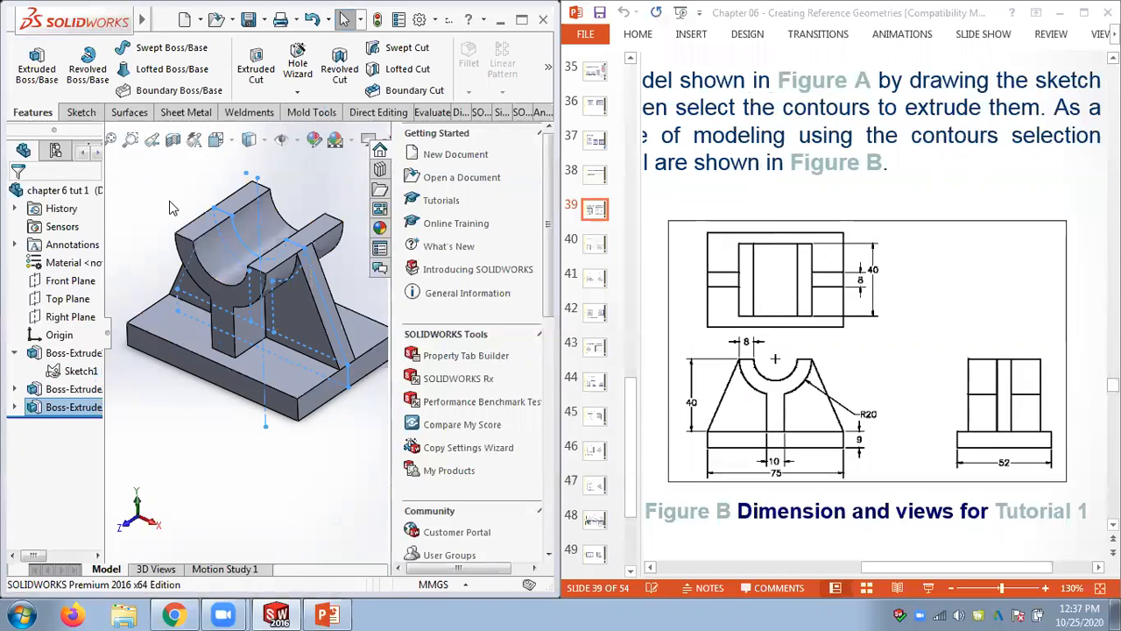
Inspect the finished bracket from another angle and save the part
{"action": "middle_click_drag", "start_coordinate": [163, 241], "coordinate": [245, 306]}
{"action": "left_click", "coordinate": [84, 405]}
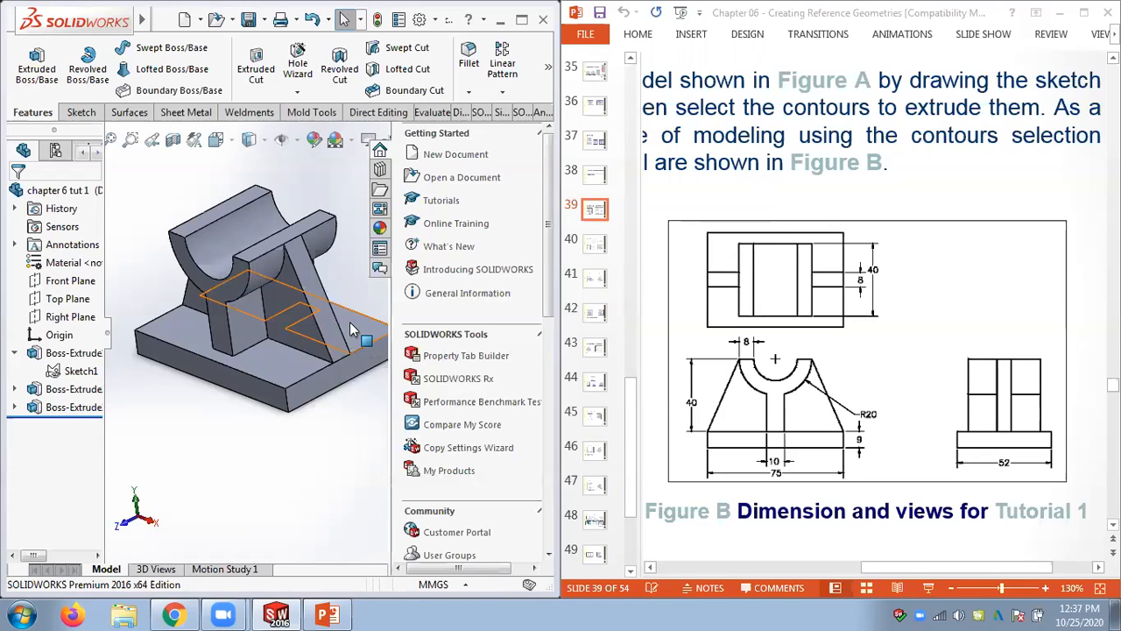
{"action": "left_click", "coordinate": [252, 17]}
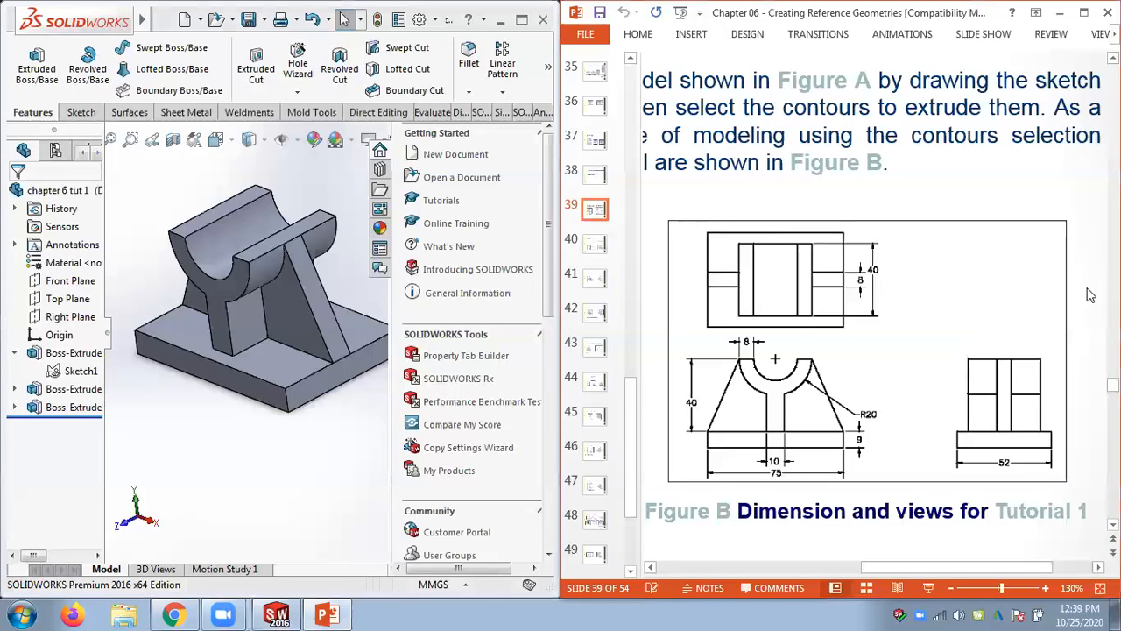
Enlarge the PowerPoint slide to examine the Figure A solid model and dimensions, and return to SOLIDWORKS
{"action": "left_click", "coordinate": [1084, 12]}
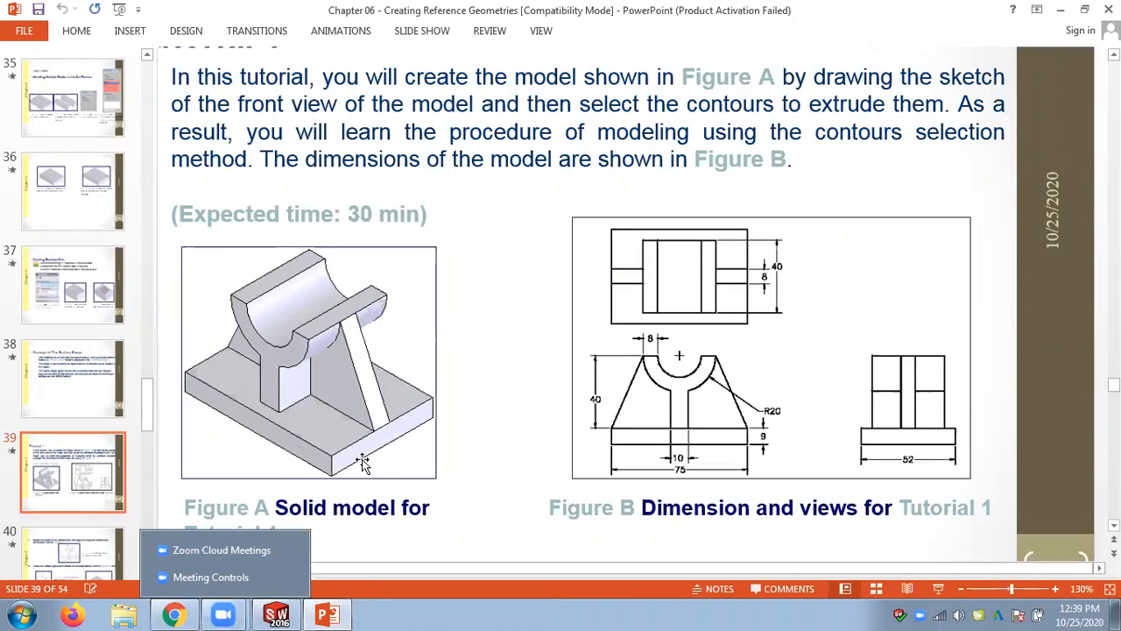
{"action": "left_click", "coordinate": [1087, 11]}
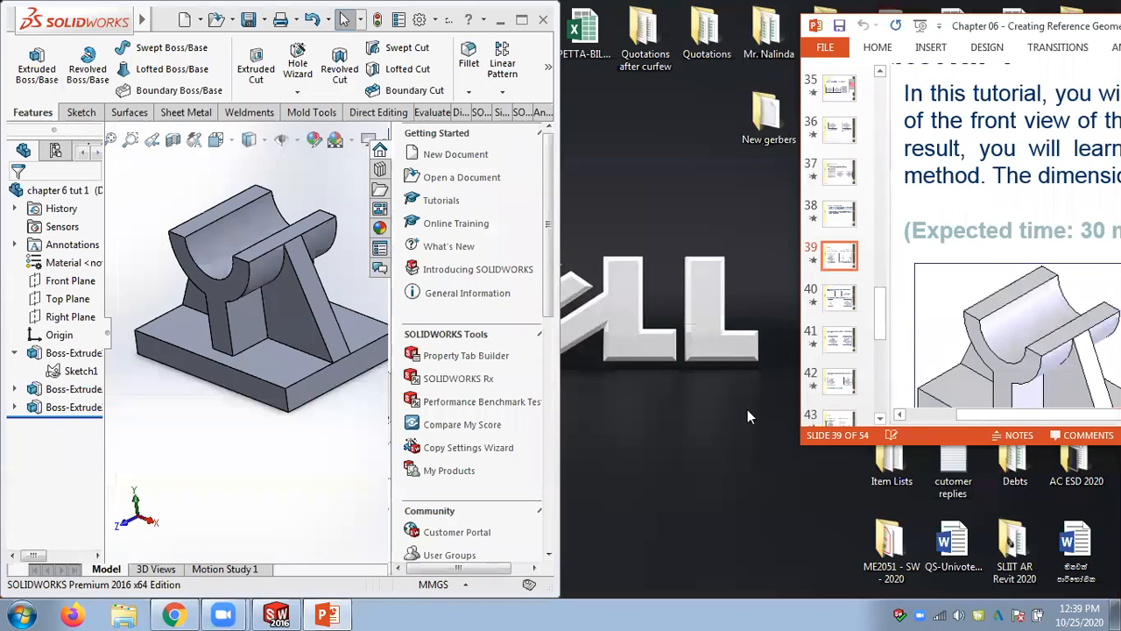
{"action": "double_click", "coordinate": [1028, 26]}
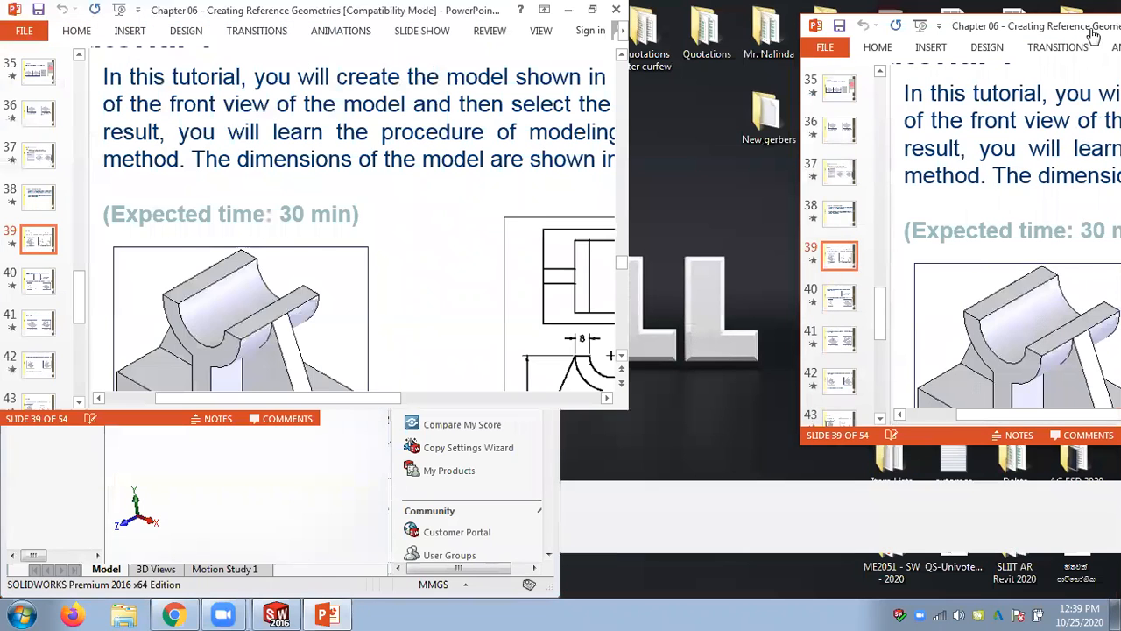
{"action": "left_click", "coordinate": [277, 613]}
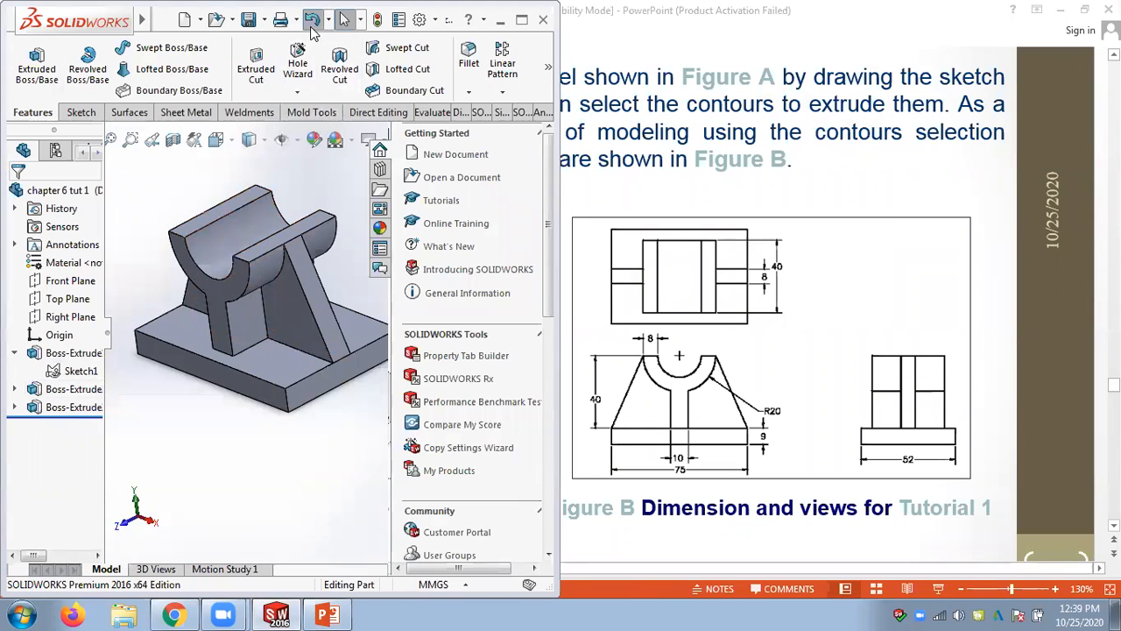
Undo the saddle, rib and base extrusions to get back to the open profile sketch
{"action": "left_click", "coordinate": [312, 21]}
{"action": "left_click", "coordinate": [311, 21]}
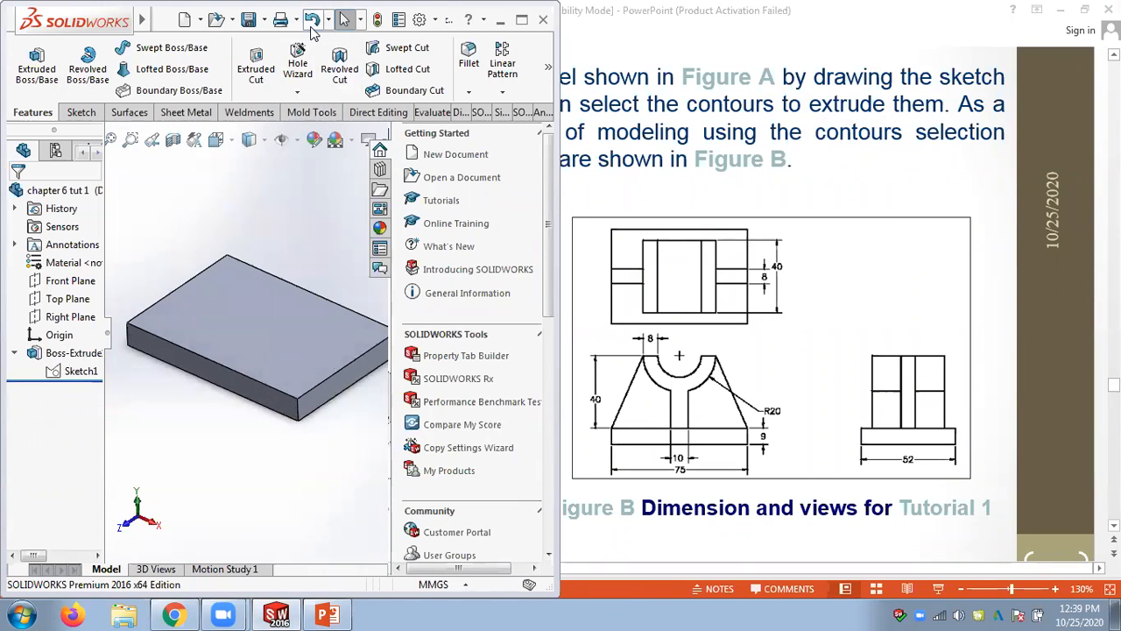
{"action": "left_click", "coordinate": [312, 21]}
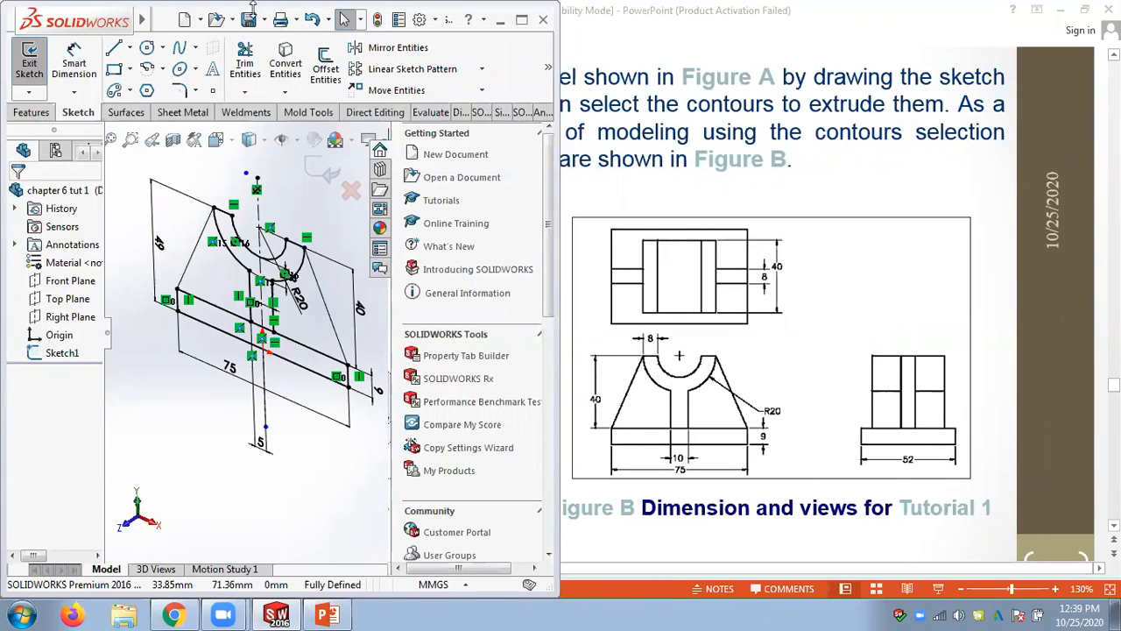
Extrude the 75 by 9 mm base rectangle contour 52 mm with the Mid Plane end condition
{"action": "left_click", "coordinate": [31, 112]}
{"action": "left_click", "coordinate": [33, 73]}
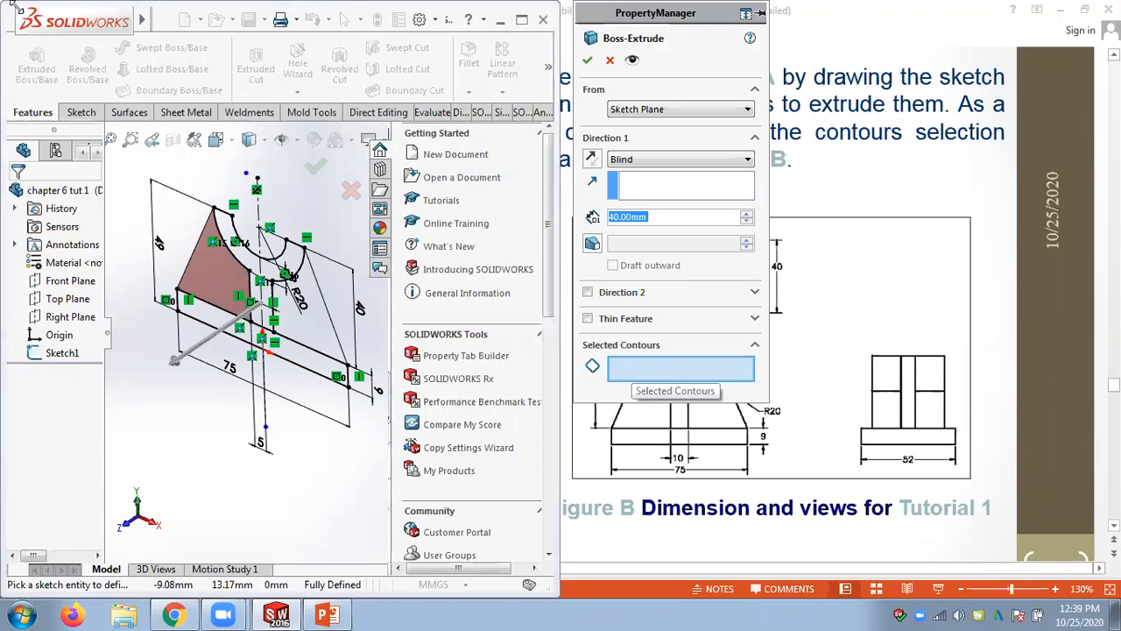
{"action": "left_click", "coordinate": [193, 19]}
{"action": "left_click", "coordinate": [139, 374]}
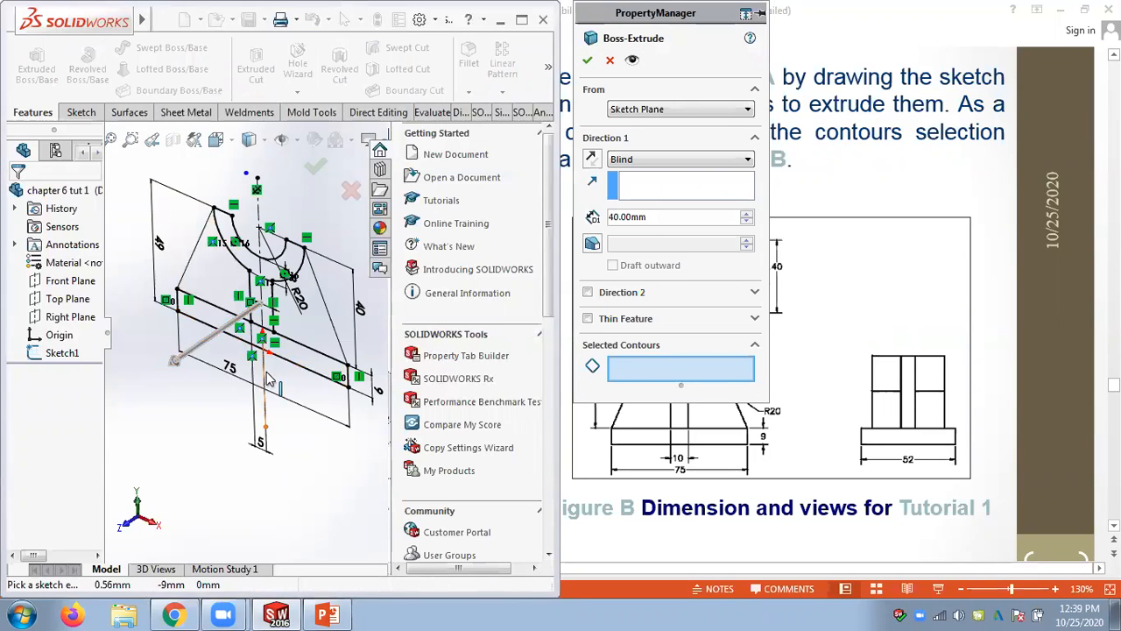
{"action": "left_click", "coordinate": [308, 368]}
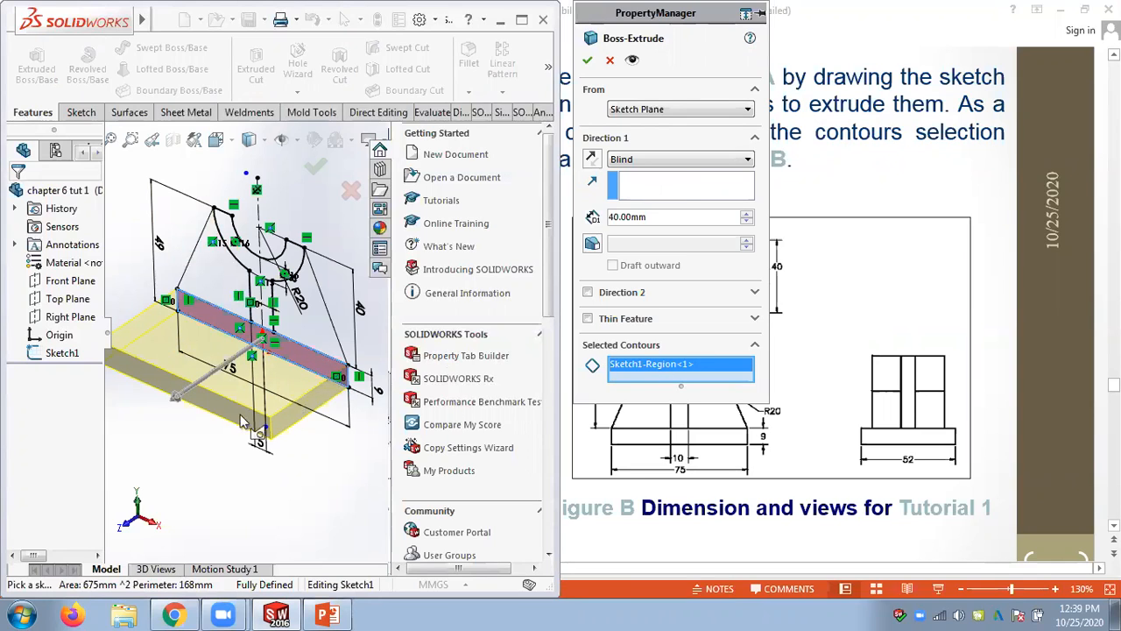
{"action": "left_click", "coordinate": [689, 160]}
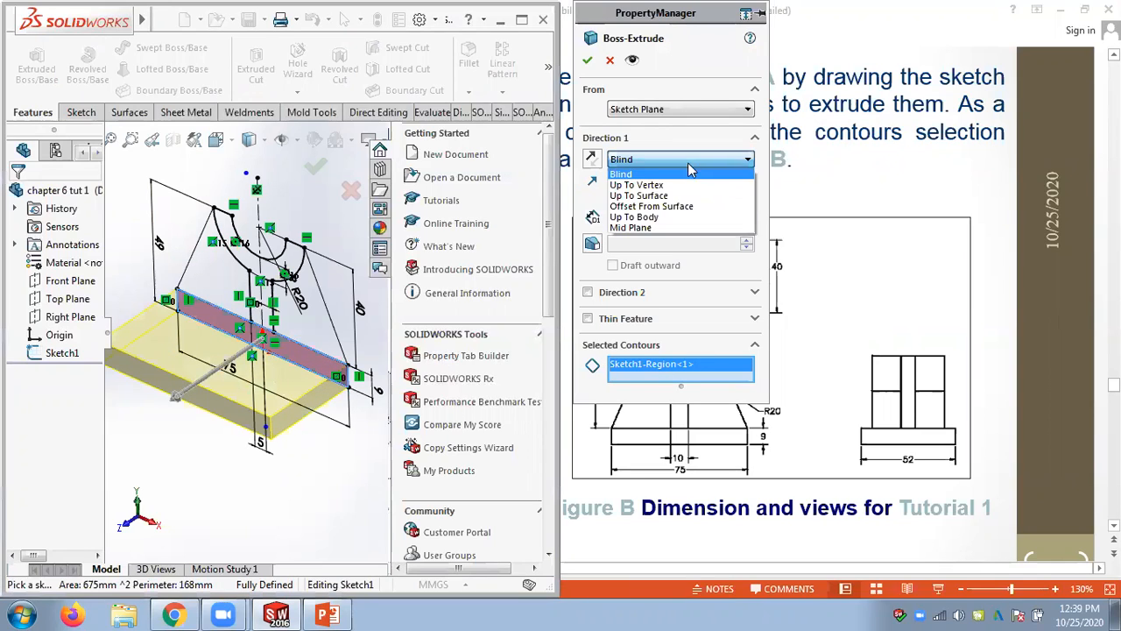
{"action": "left_click", "coordinate": [686, 227]}
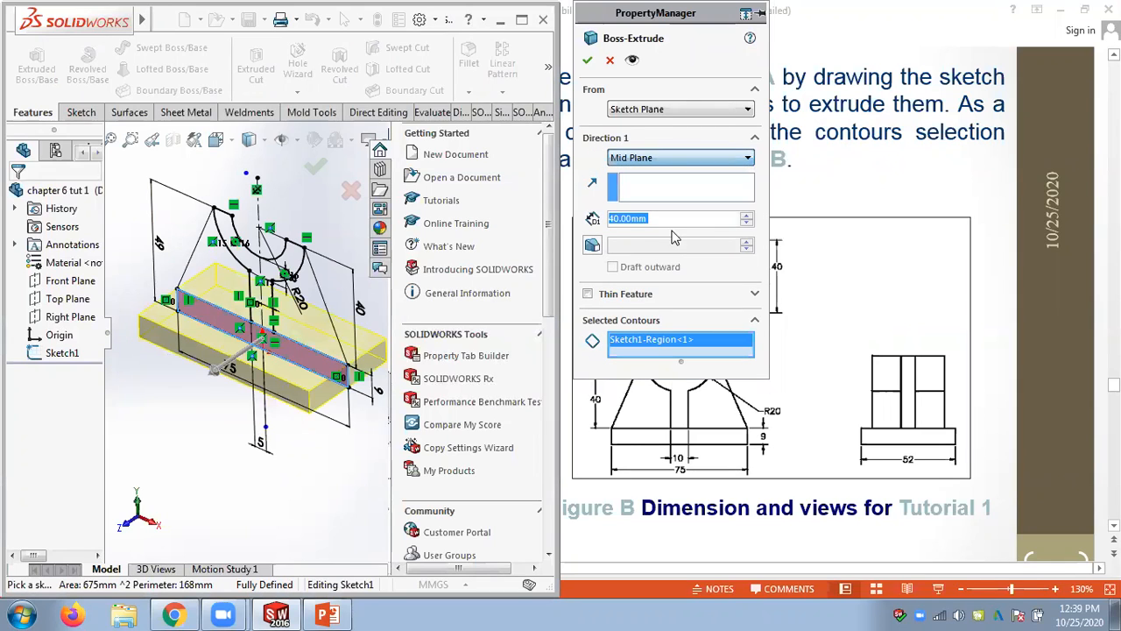
{"action": "type", "text": "52"}
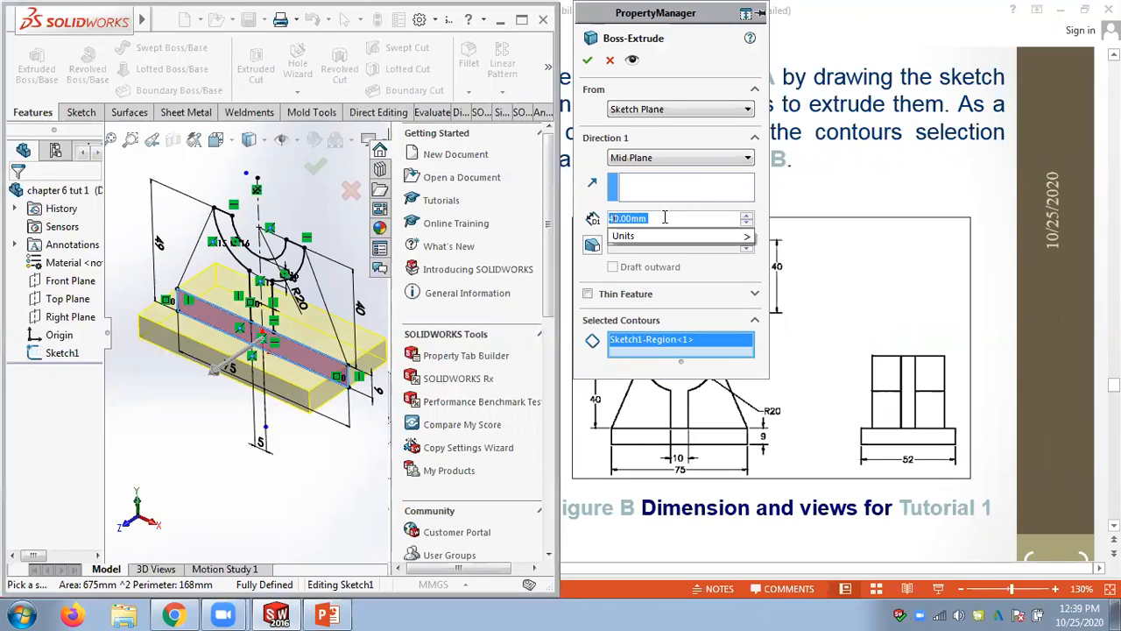
{"action": "left_click", "coordinate": [587, 60]}
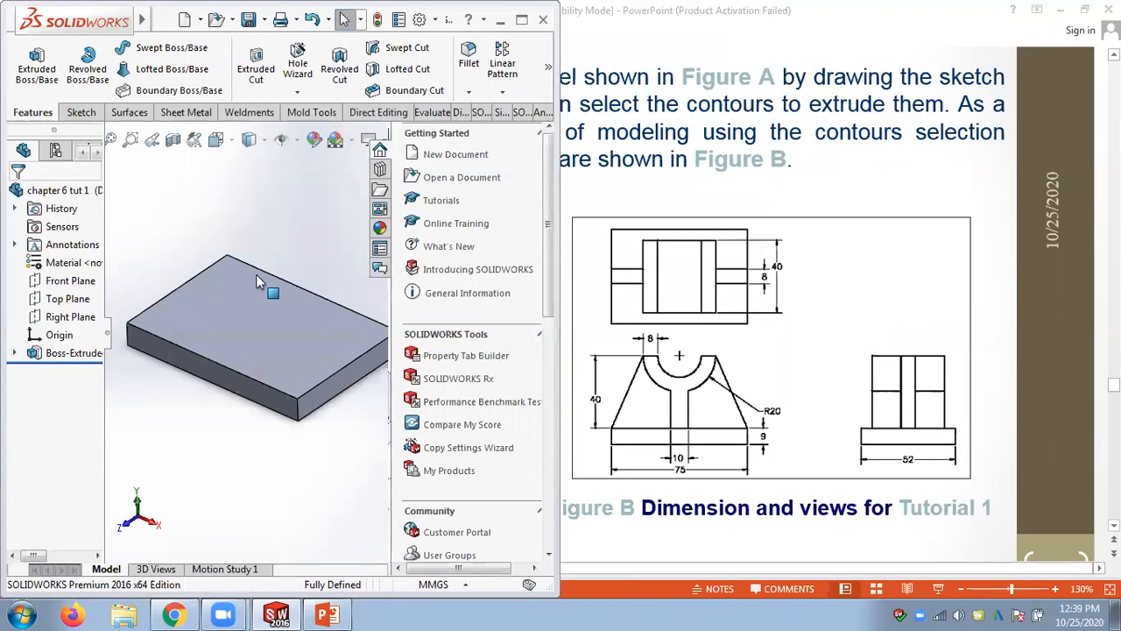
Extrude the two triangular rib contours of the base's sketch 8 mm with the Mid Plane end condition
{"action": "left_click", "coordinate": [14, 353]}
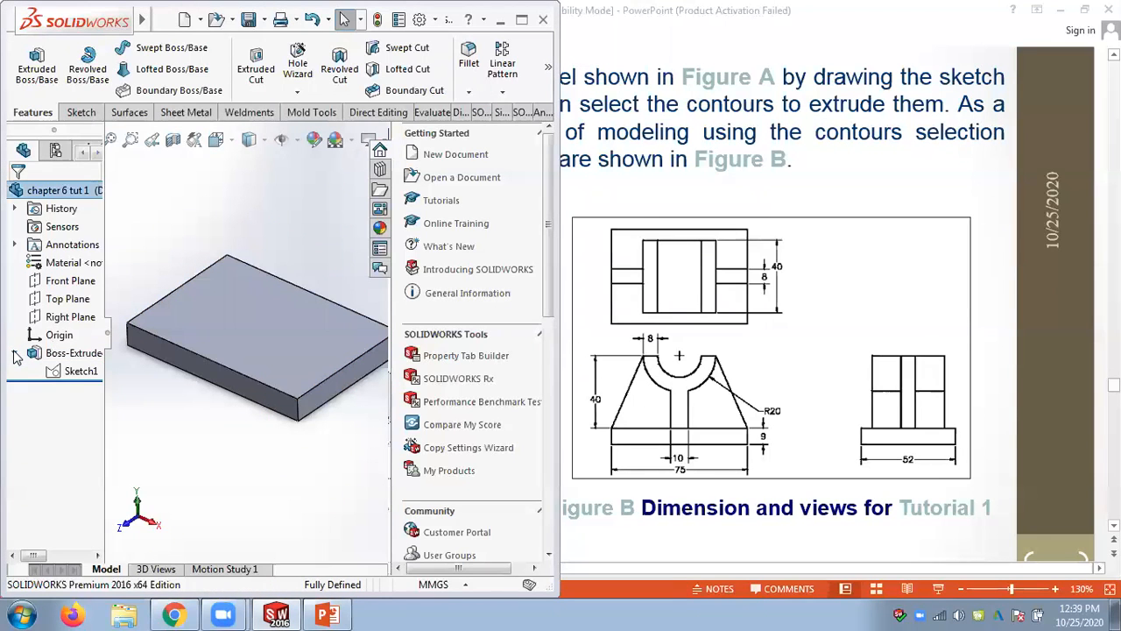
{"action": "left_click", "coordinate": [81, 373]}
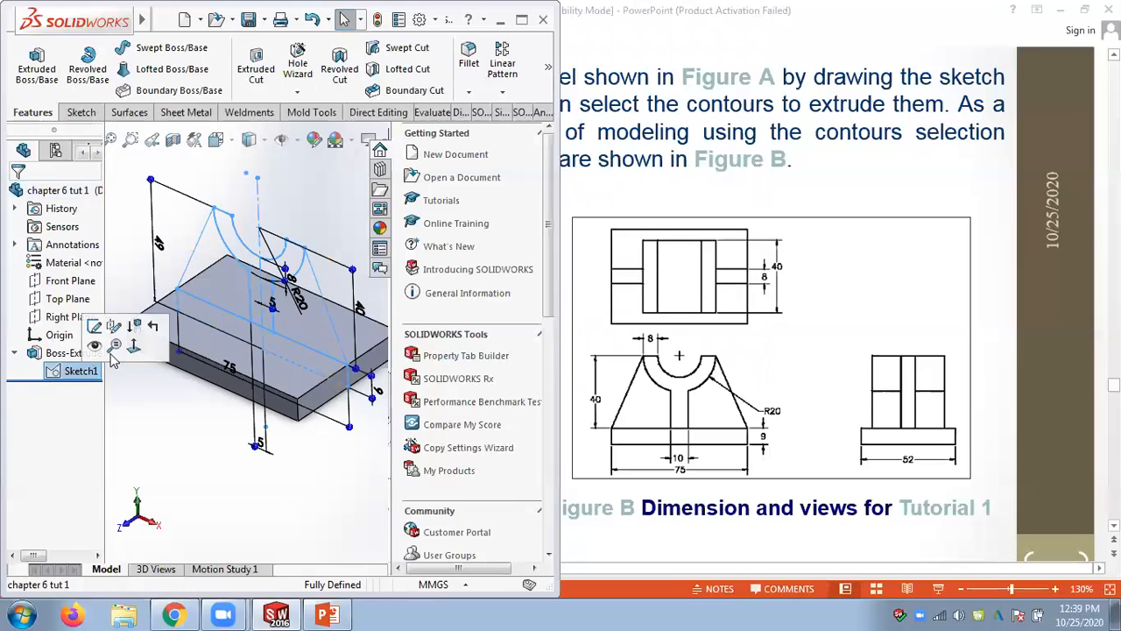
{"action": "left_click", "coordinate": [37, 70]}
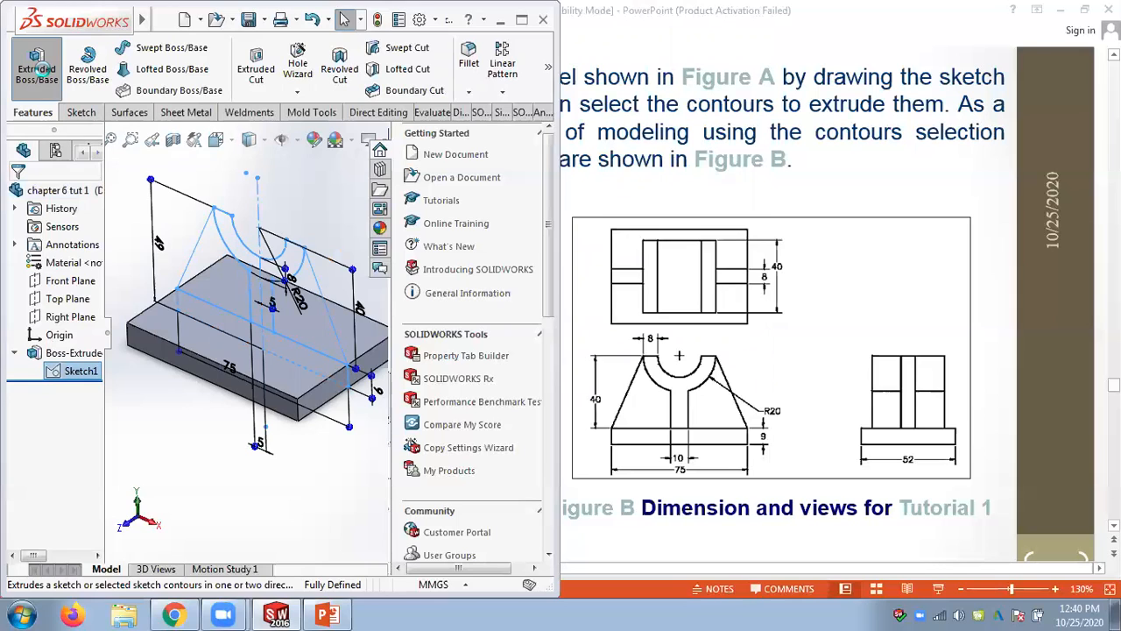
{"action": "left_click", "coordinate": [315, 309]}
{"action": "left_click", "coordinate": [222, 266]}
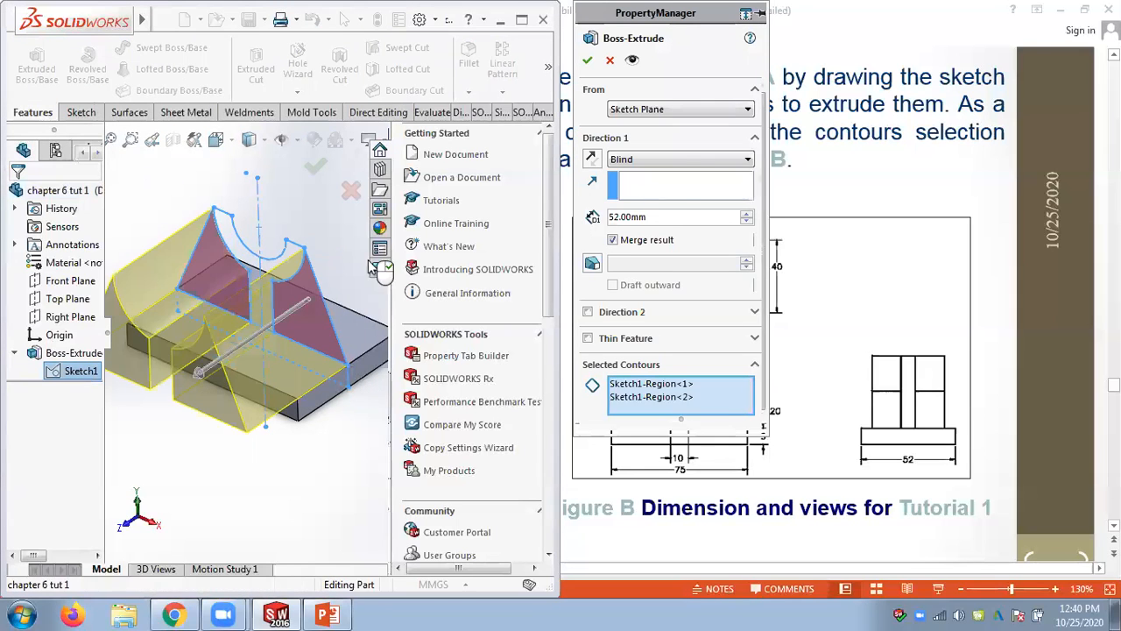
{"action": "left_click", "coordinate": [678, 158]}
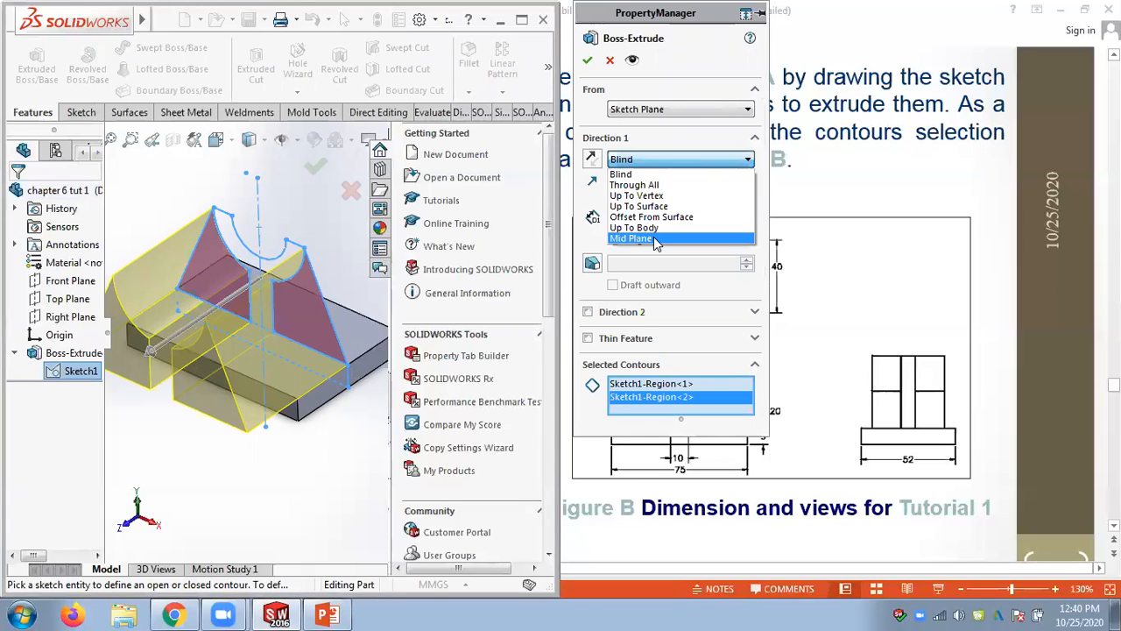
{"action": "left_click", "coordinate": [656, 240]}
{"action": "type", "text": "8"}
{"action": "key", "text": "Return"}
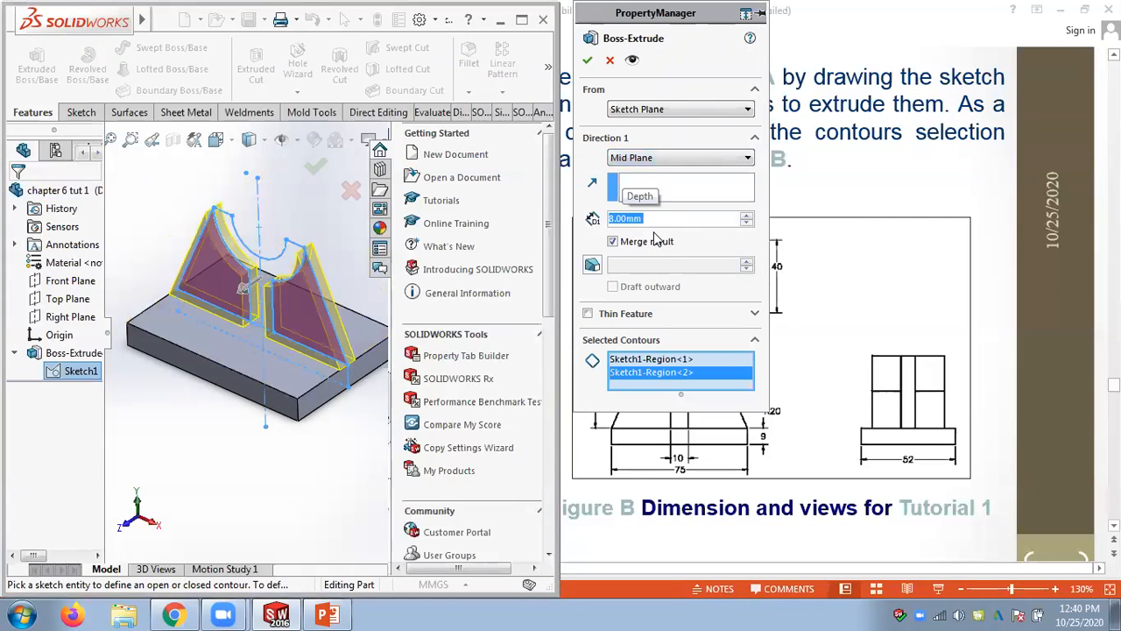
{"action": "left_click", "coordinate": [587, 59]}
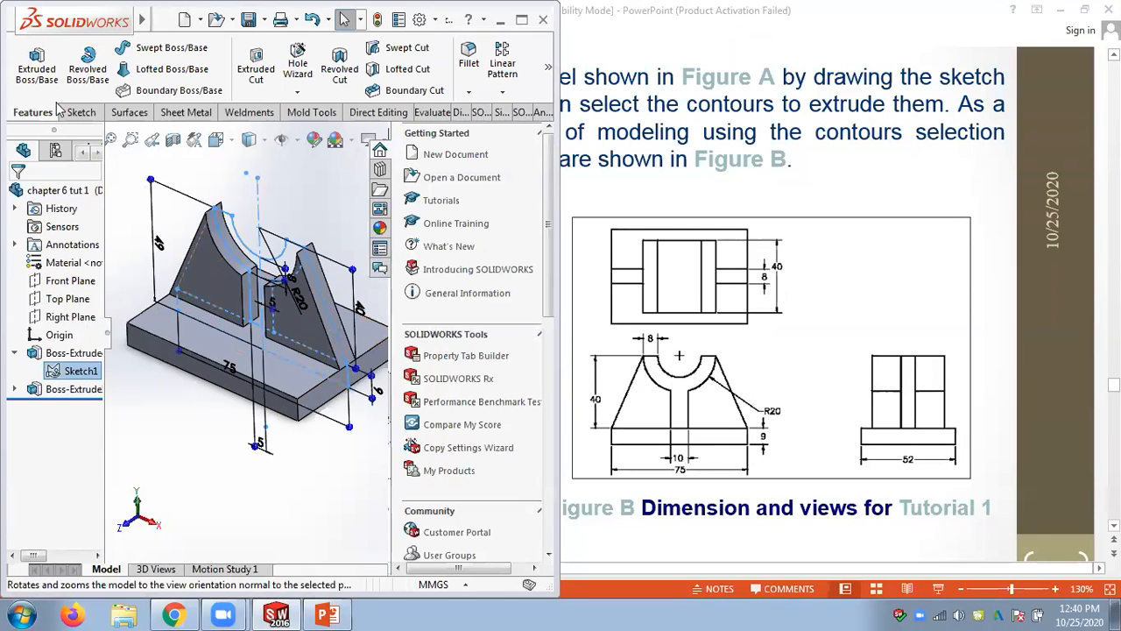
Extrude the saddle contour with its central support from the same sketch 40 mm using the Mid Plane end condition
{"action": "left_click", "coordinate": [33, 73]}
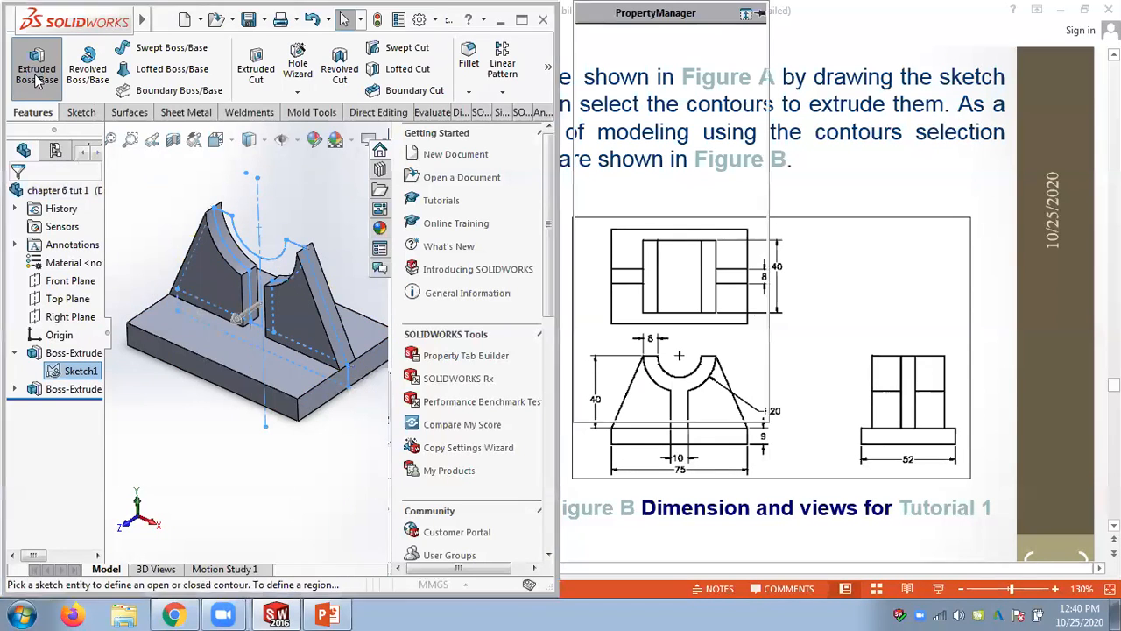
{"action": "left_click", "coordinate": [653, 160]}
{"action": "left_click", "coordinate": [639, 236]}
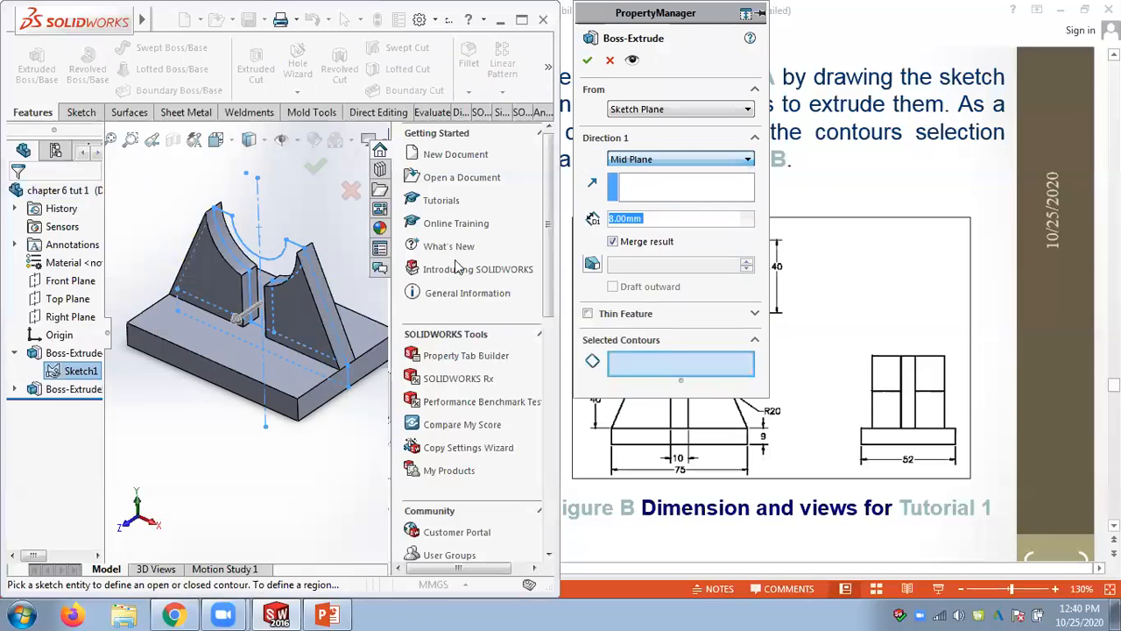
{"action": "left_click", "coordinate": [300, 262]}
{"action": "left_click_drag", "start_coordinate": [646, 218], "coordinate": [594, 215]}
{"action": "type", "text": "40"}
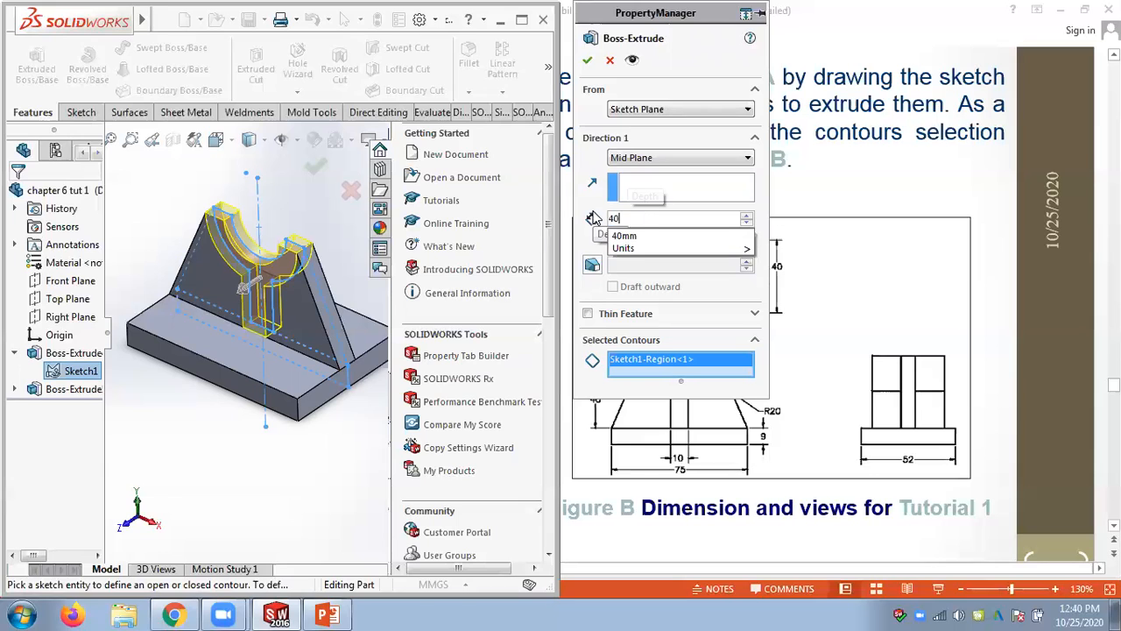
{"action": "key", "text": "Return"}
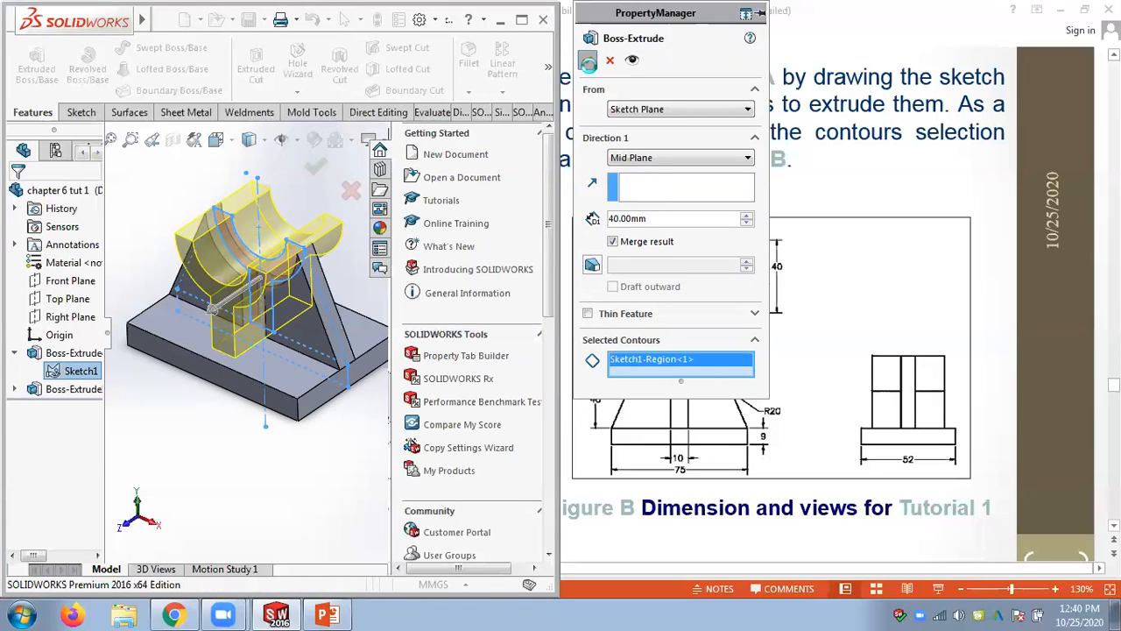
{"action": "key", "text": "Return"}
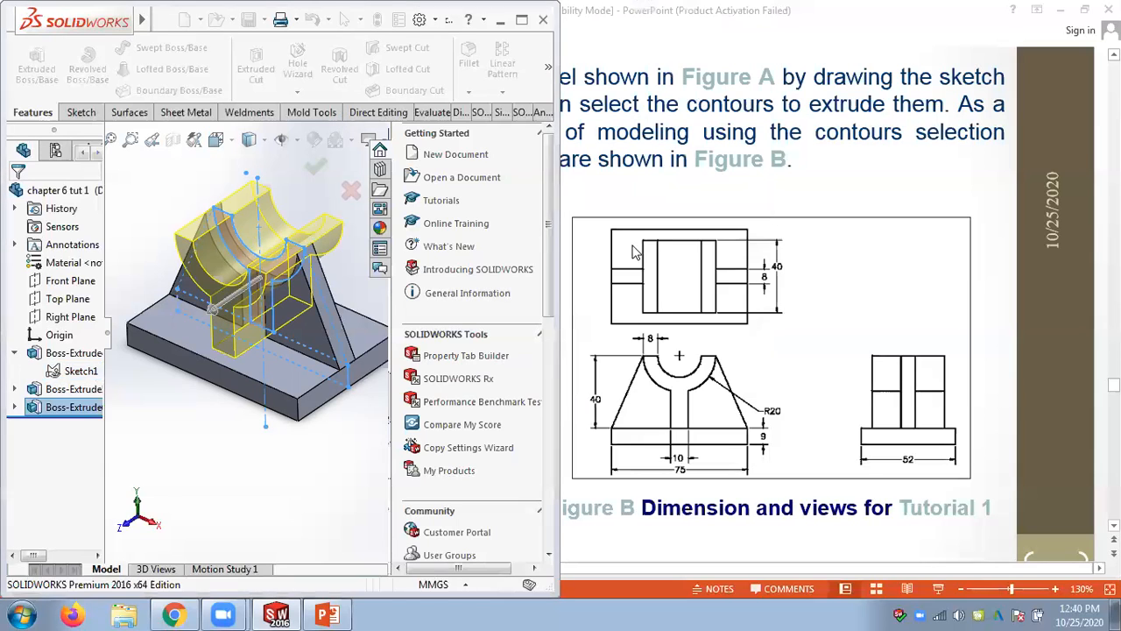
{"action": "left_click", "coordinate": [178, 186]}
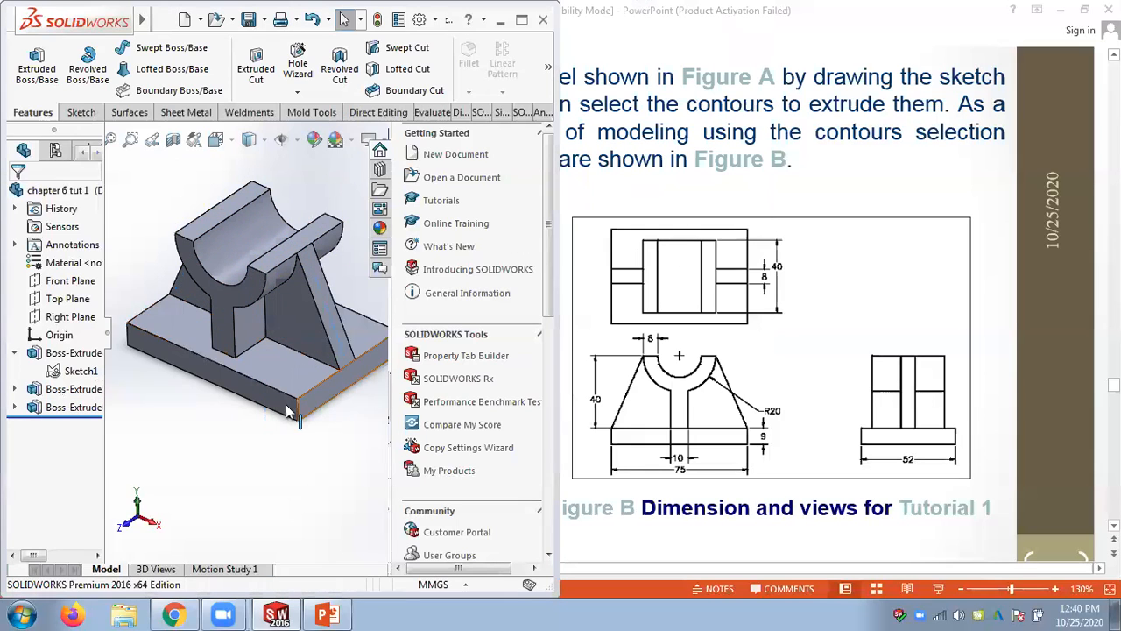
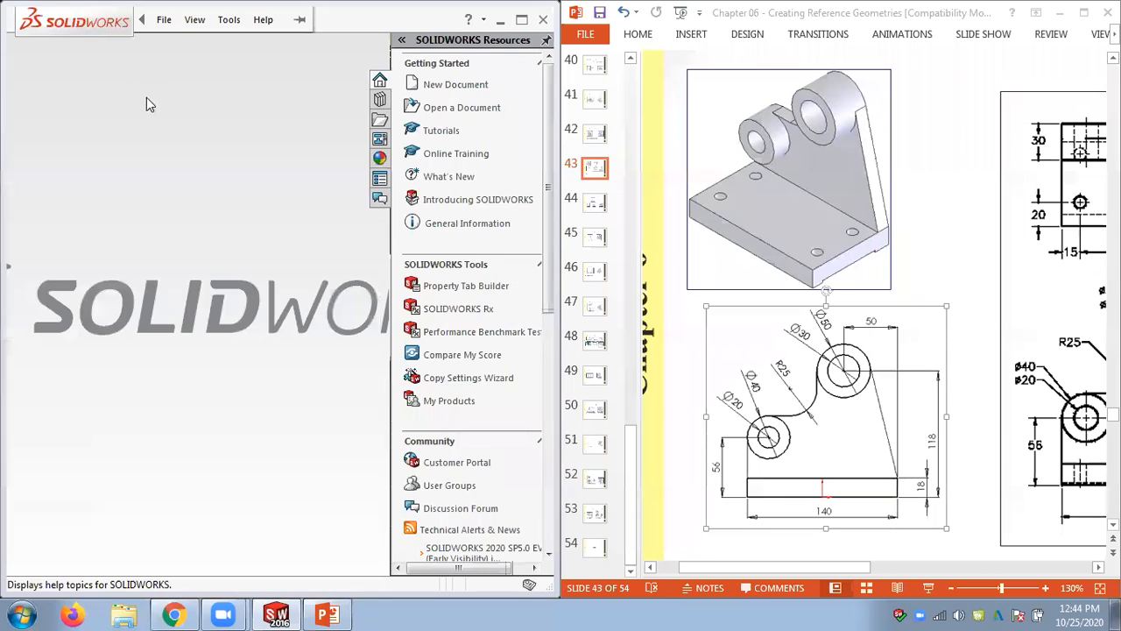
Create a new part document, narrow the feature tree, and open a sketch on the Front Plane
{"action": "left_click", "coordinate": [183, 48]}
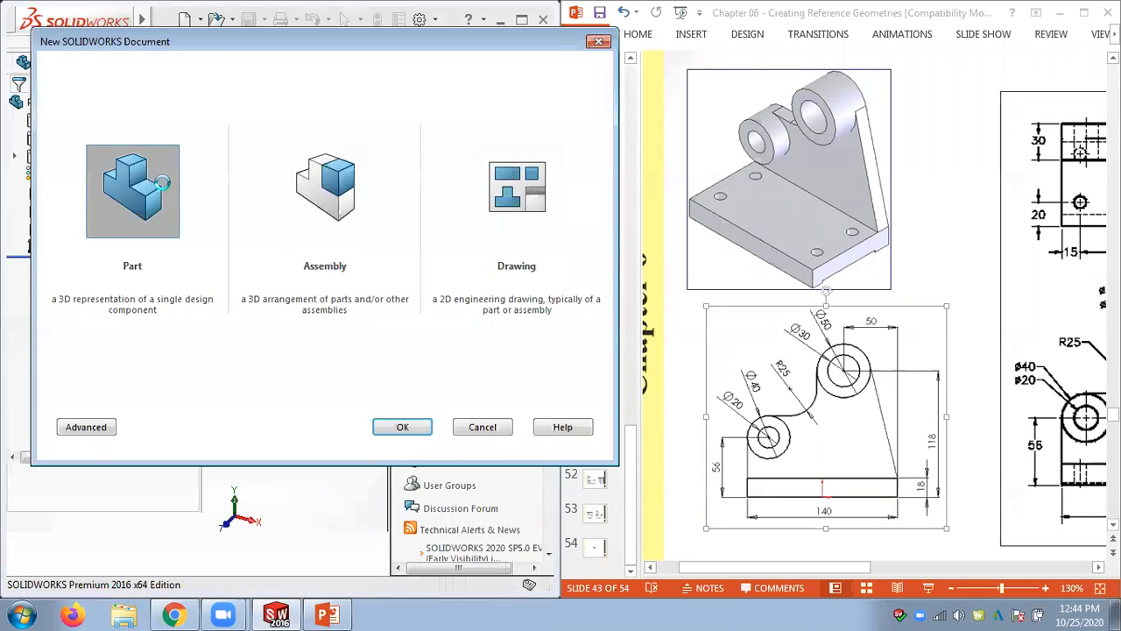
{"action": "double_click", "coordinate": [162, 184]}
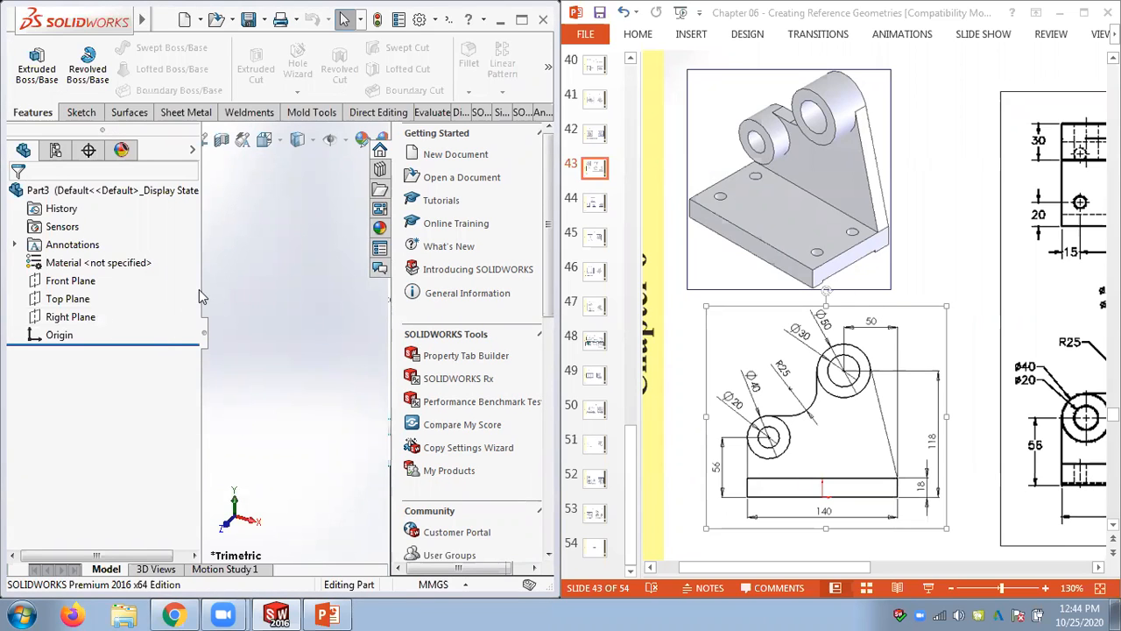
{"action": "left_click_drag", "start_coordinate": [199, 289], "coordinate": [134, 290]}
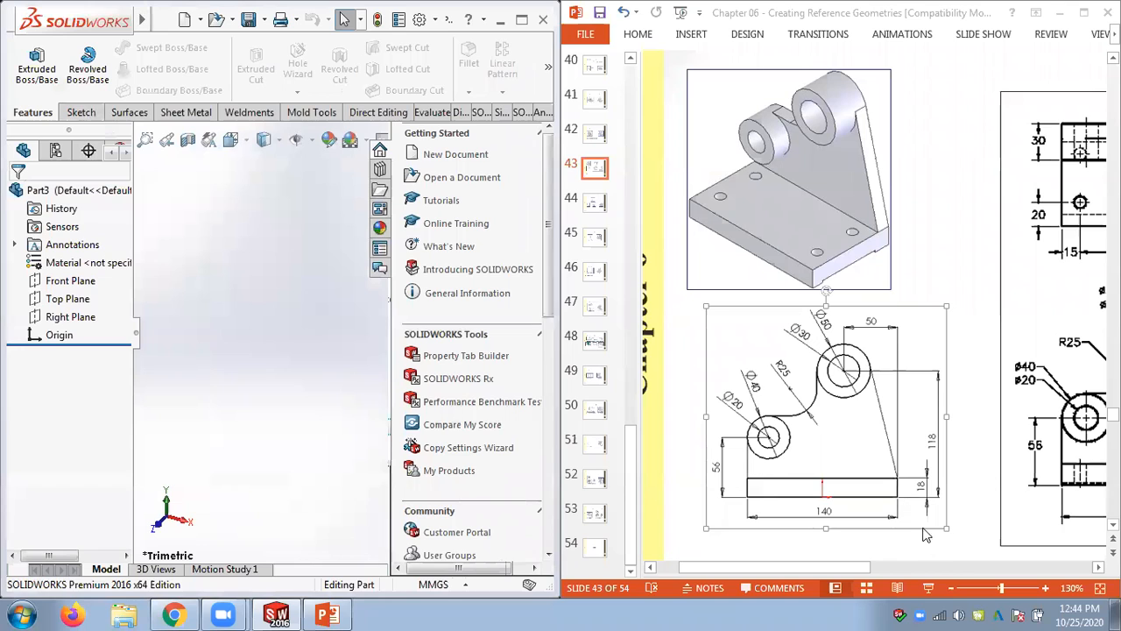
{"action": "left_click", "coordinate": [945, 552]}
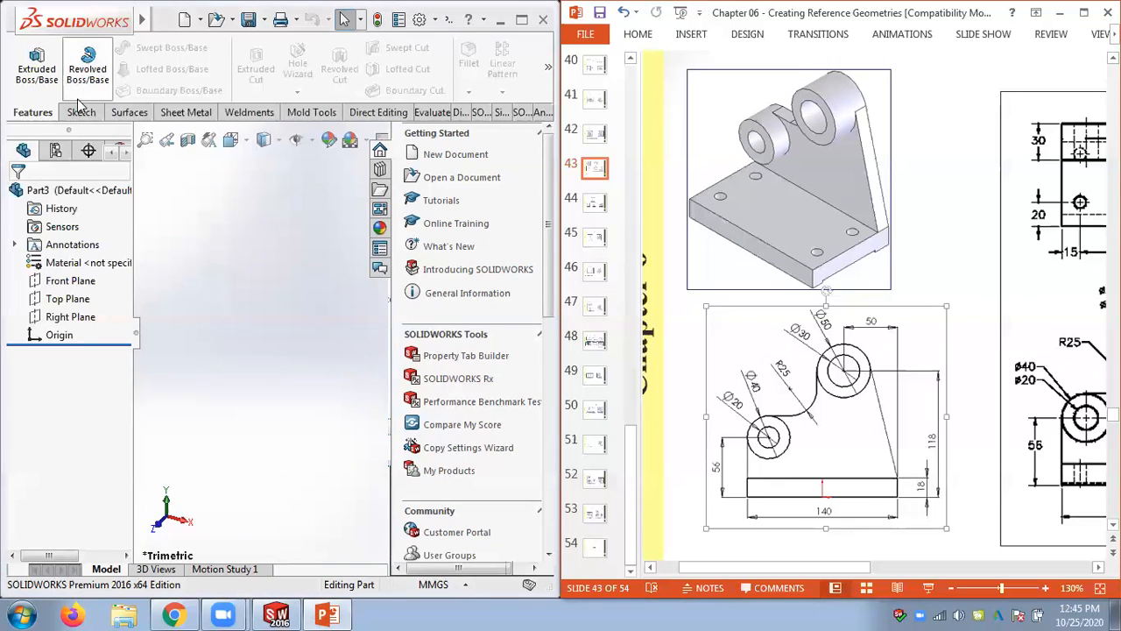
{"action": "left_click", "coordinate": [76, 285]}
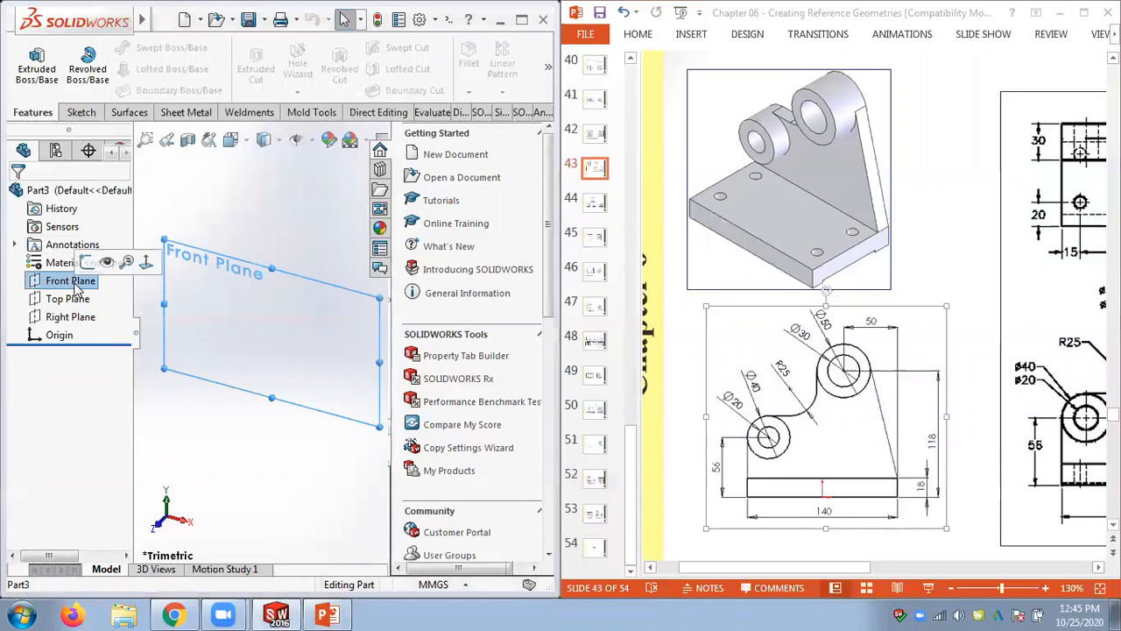
{"action": "left_click", "coordinate": [88, 263]}
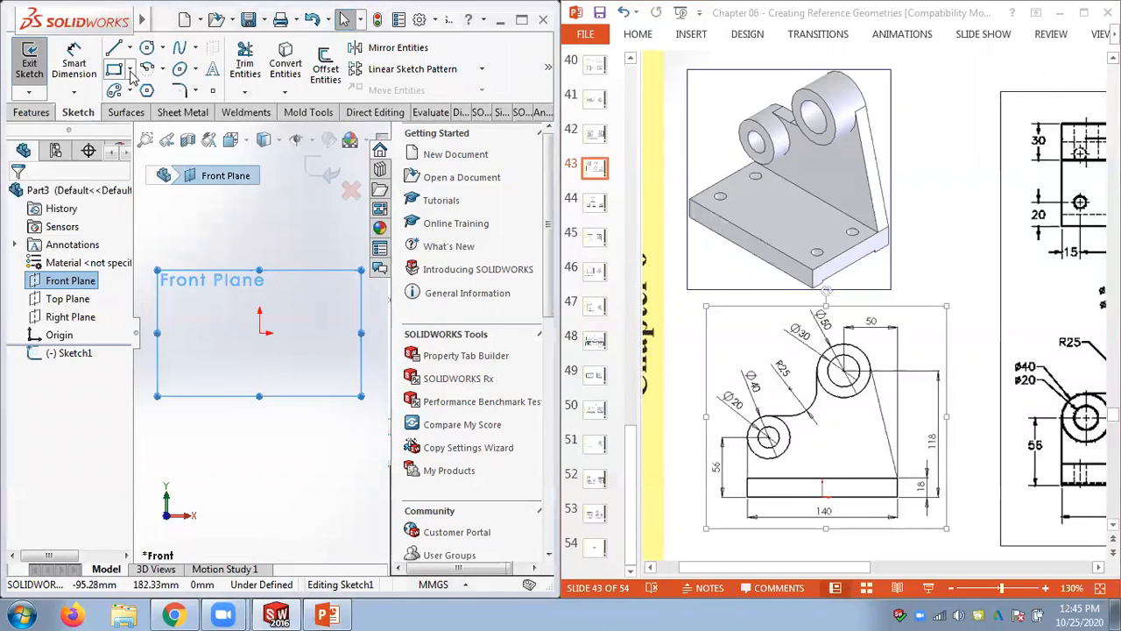
Sketch a corner rectangle about 107 mm wide for the base, starting at the origin and extending up and to the right
{"action": "left_click", "coordinate": [130, 69]}
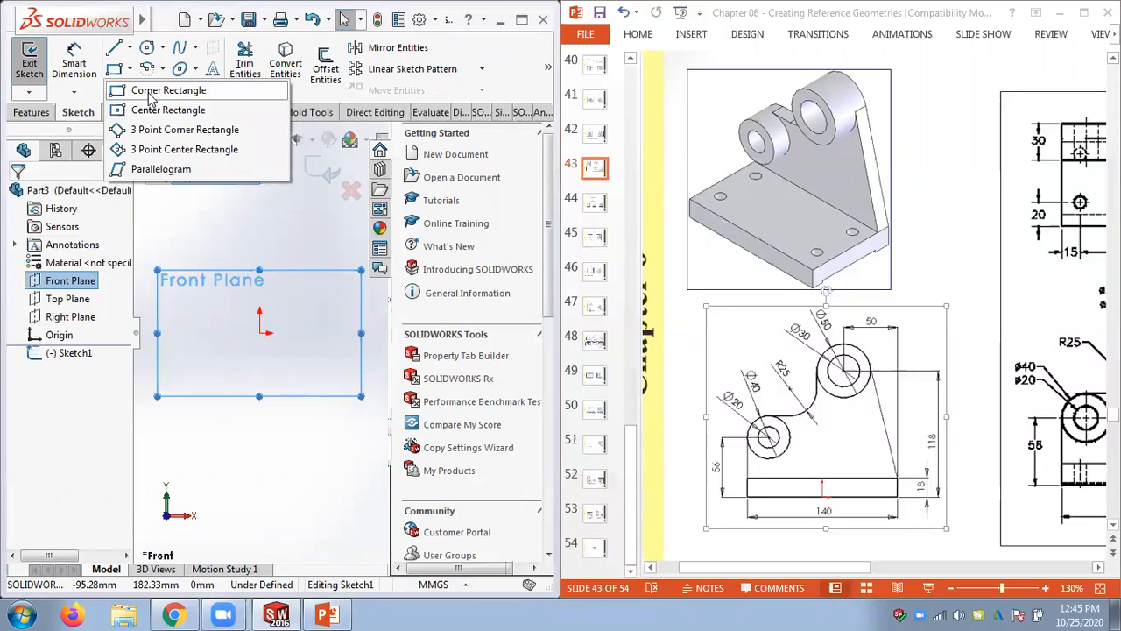
{"action": "left_click", "coordinate": [149, 91]}
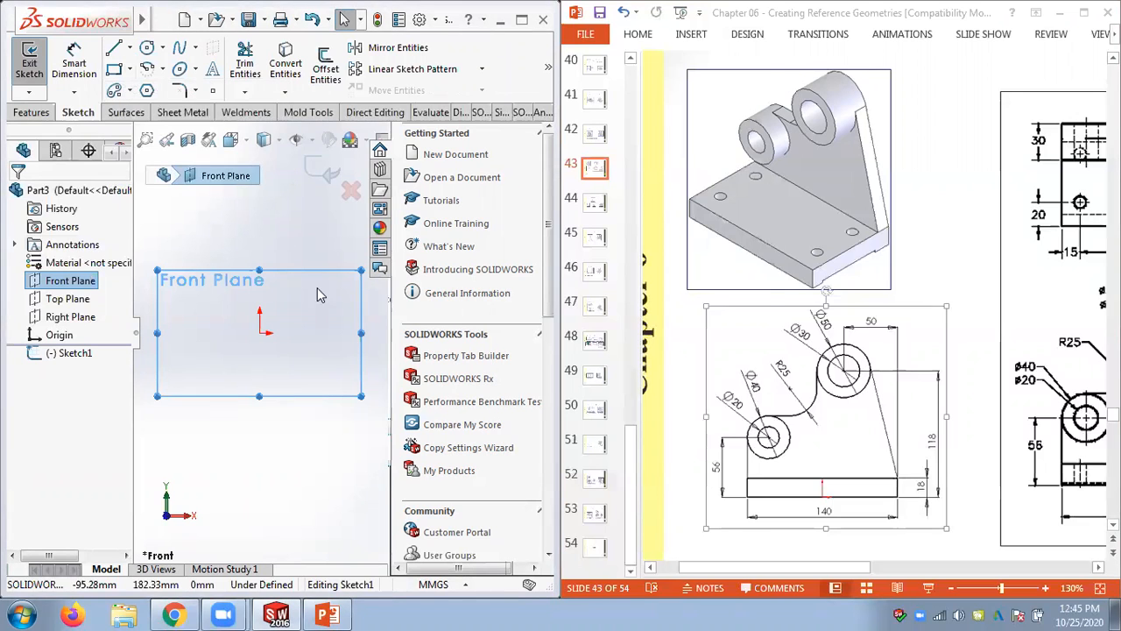
{"action": "left_click", "coordinate": [260, 332]}
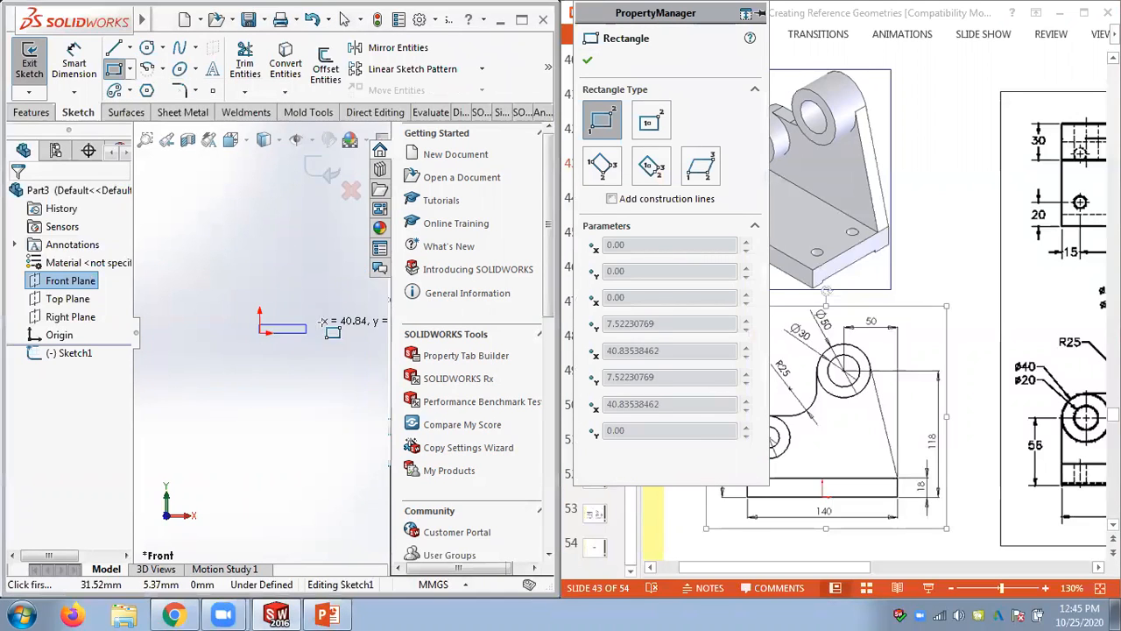
{"action": "left_click", "coordinate": [382, 315]}
{"action": "scroll", "coordinate": [361, 306], "scroll_direction": "up", "scroll_amount": 2}
{"action": "scroll", "coordinate": [330, 333], "scroll_direction": "down", "scroll_amount": 4}
{"action": "left_click", "coordinate": [589, 61]}
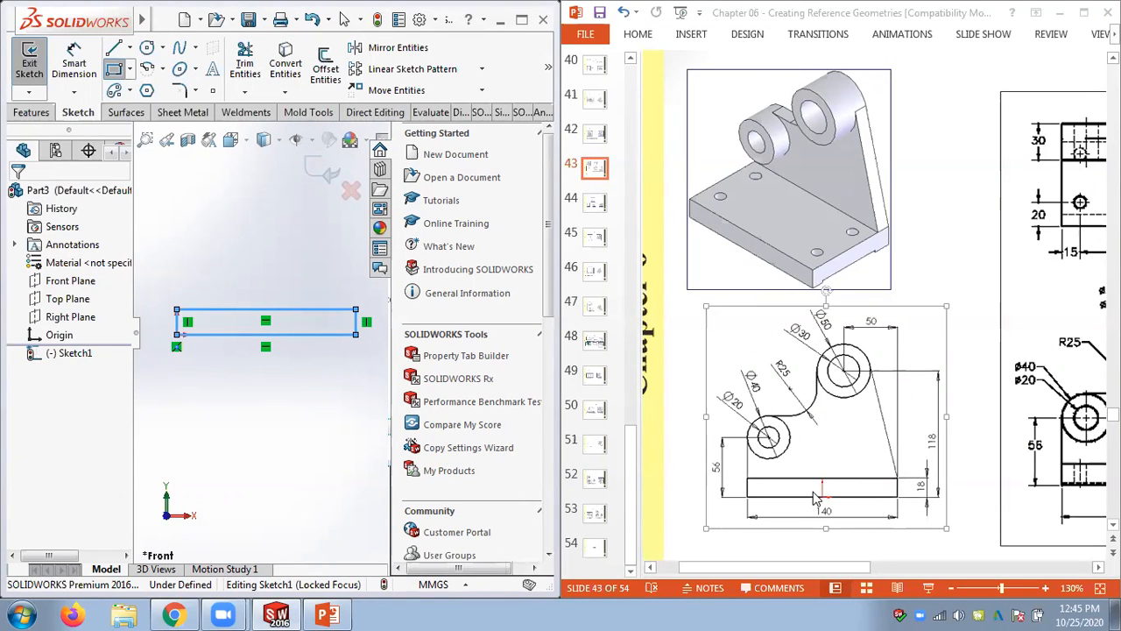
{"action": "key", "text": "Escape"}
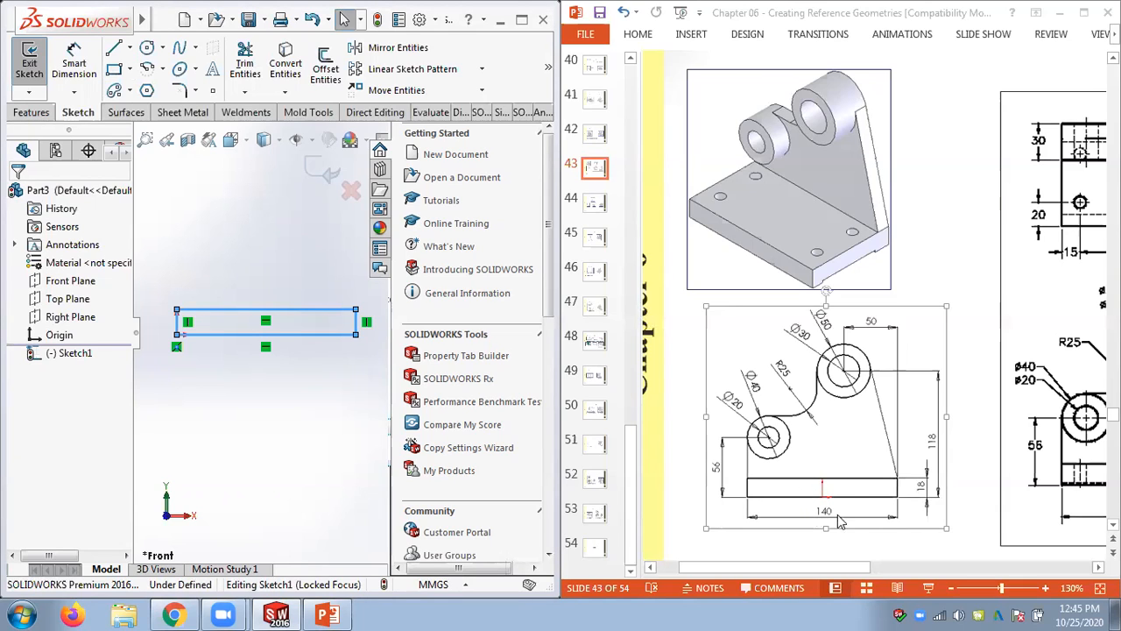
Dimension the base rectangle's lower edge and set its length to 140 mm
{"action": "left_click", "coordinate": [74, 66]}
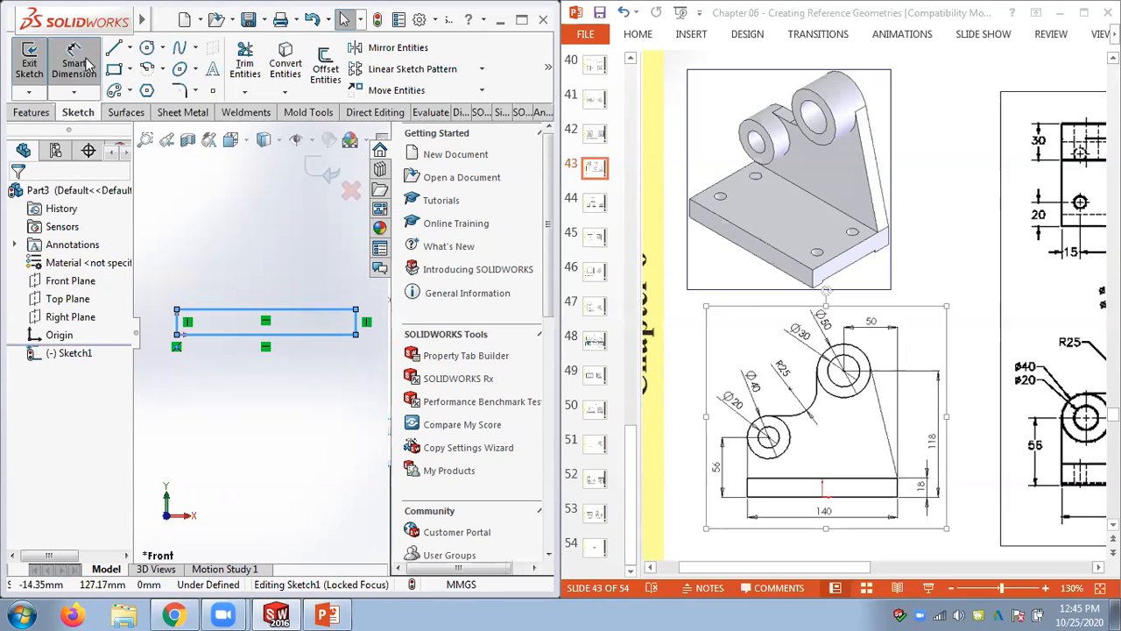
{"action": "left_click", "coordinate": [315, 342]}
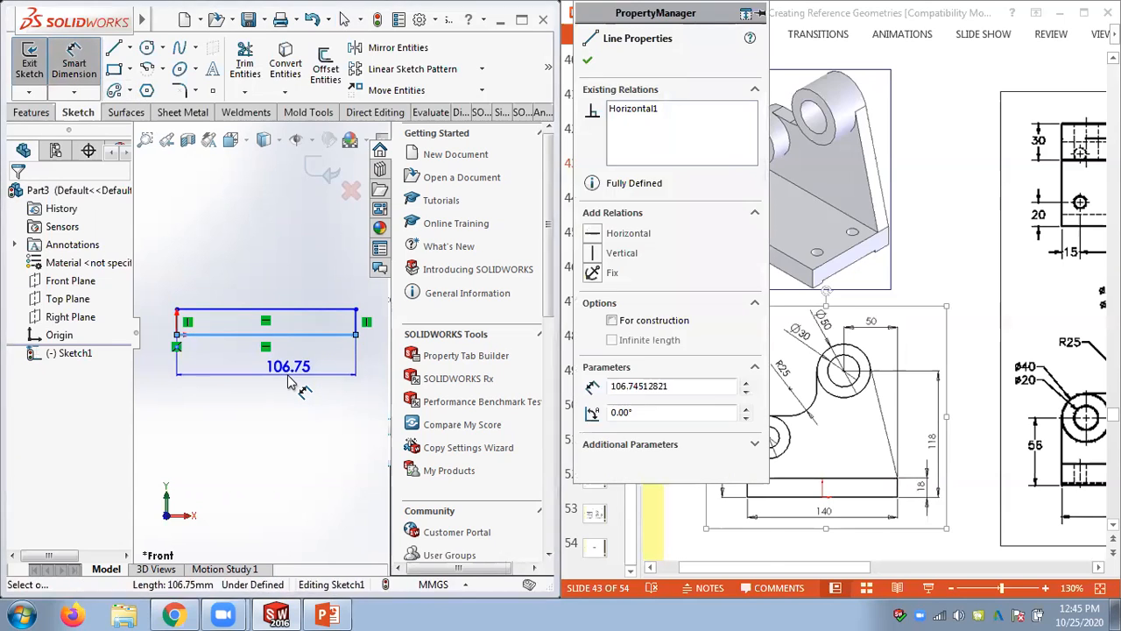
{"action": "left_click", "coordinate": [294, 382]}
{"action": "type", "text": "140"}
{"action": "key", "text": "Return"}
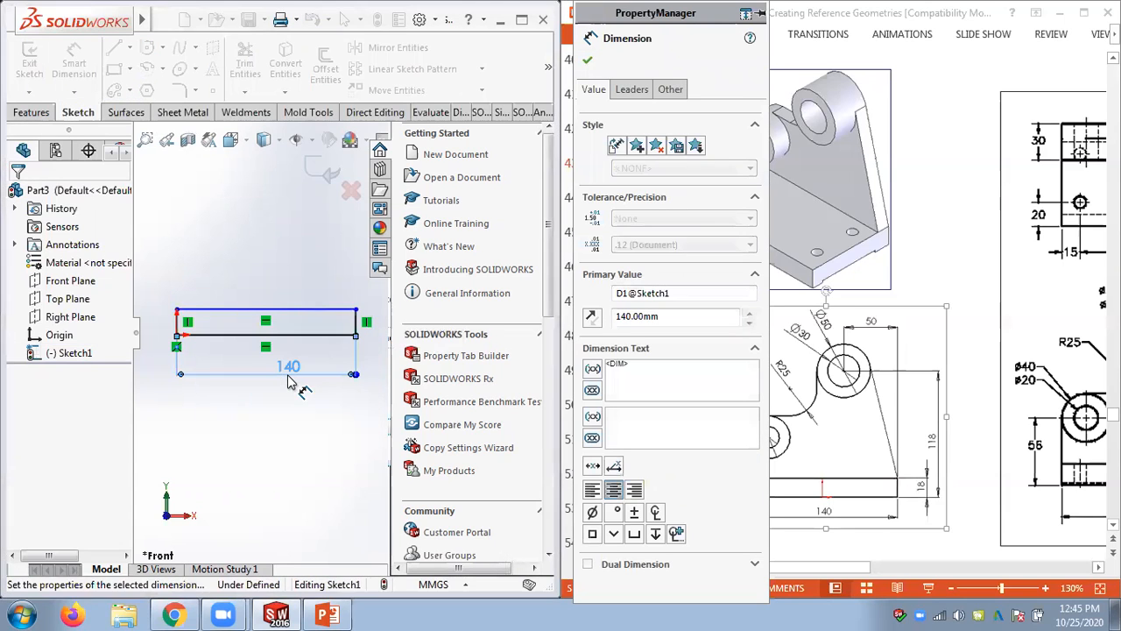
Dimension the vertical edge at the far end of the base rectangle and set its height to 18 mm
{"action": "scroll", "coordinate": [355, 332], "scroll_direction": "down", "scroll_amount": 3}
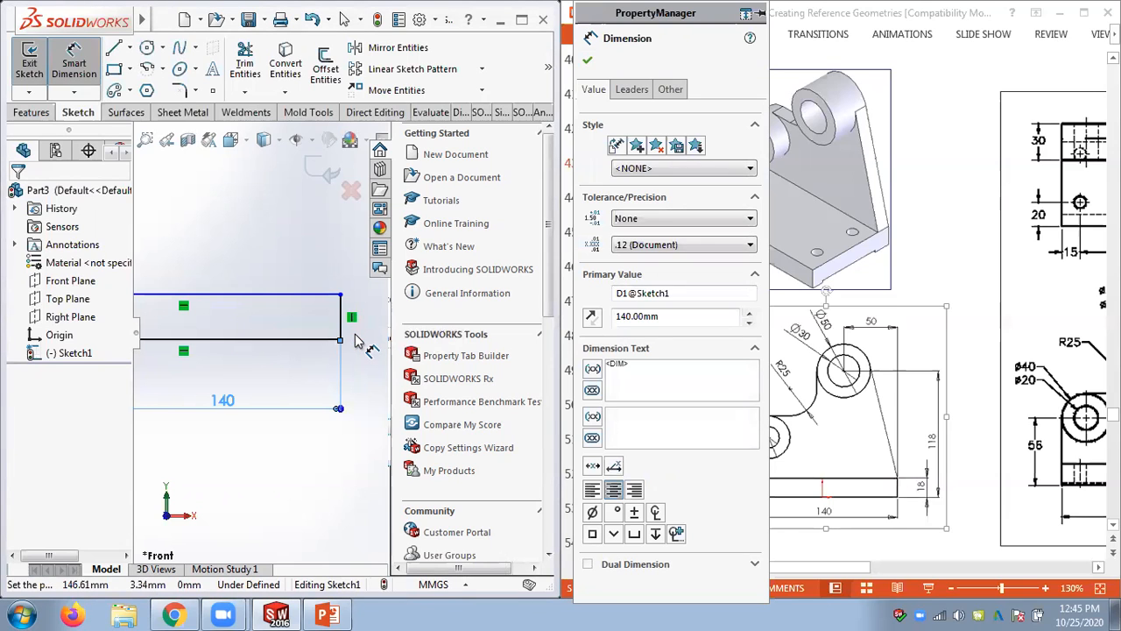
{"action": "left_click", "coordinate": [342, 331]}
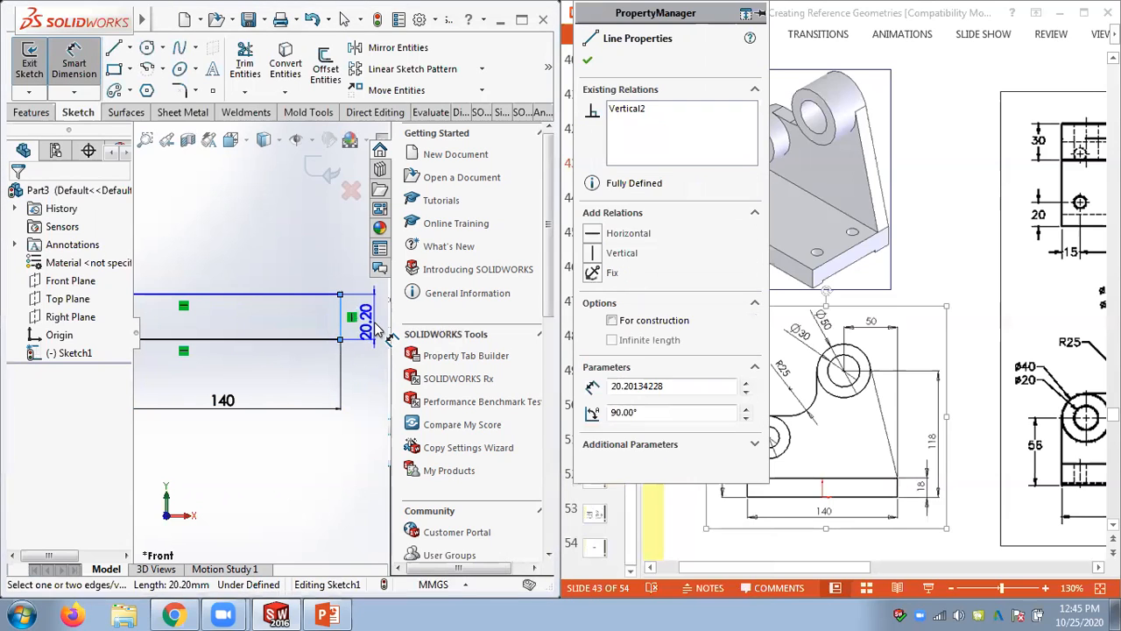
{"action": "left_click", "coordinate": [378, 327]}
{"action": "type", "text": "18"}
{"action": "key", "text": "Return"}
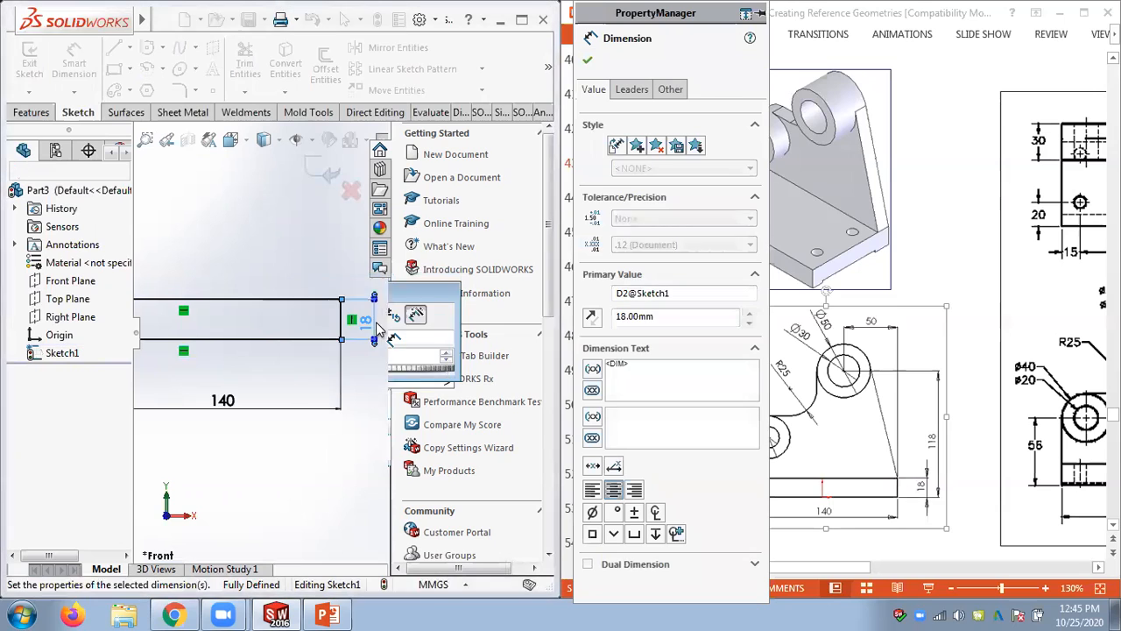
{"action": "scroll", "coordinate": [261, 372], "scroll_direction": "up", "scroll_amount": 3}
{"action": "scroll", "coordinate": [218, 372], "scroll_direction": "down", "scroll_amount": 3}
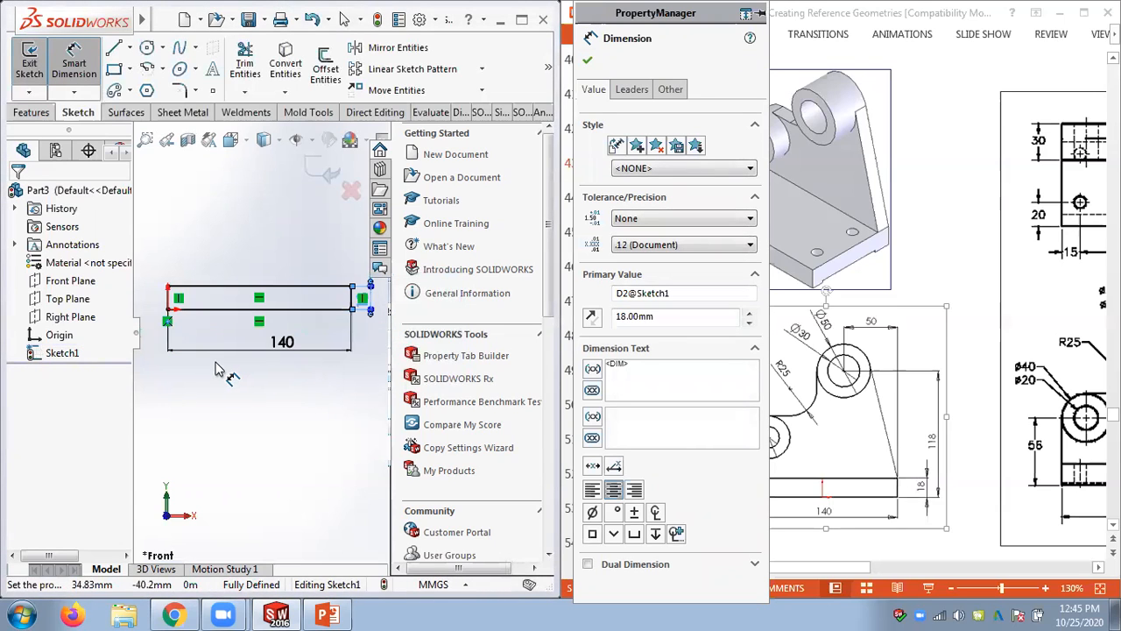
{"action": "left_click", "coordinate": [587, 60]}
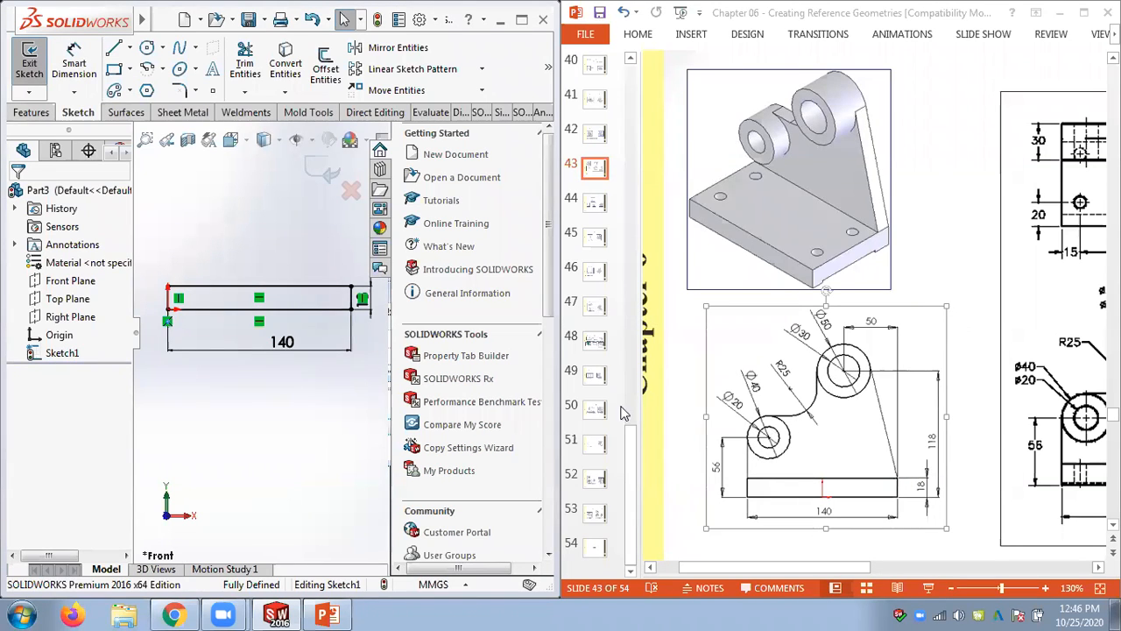
Sketch two concentric circles above the base's origin end, with radii of about 13 mm and 25 mm
{"action": "left_click", "coordinate": [163, 48]}
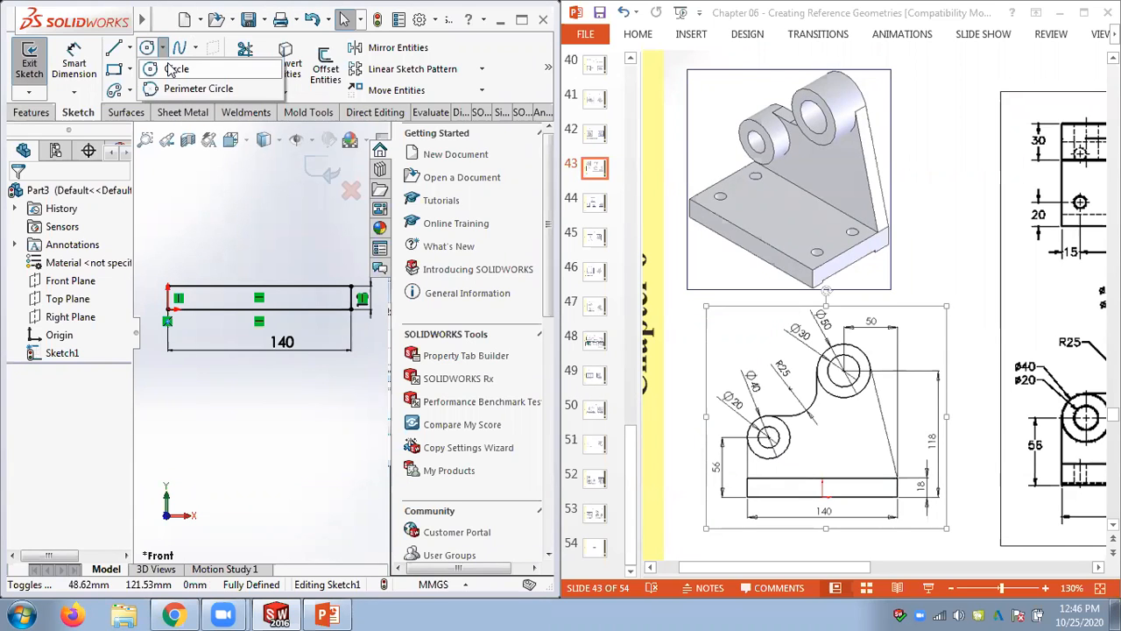
{"action": "left_click", "coordinate": [174, 68]}
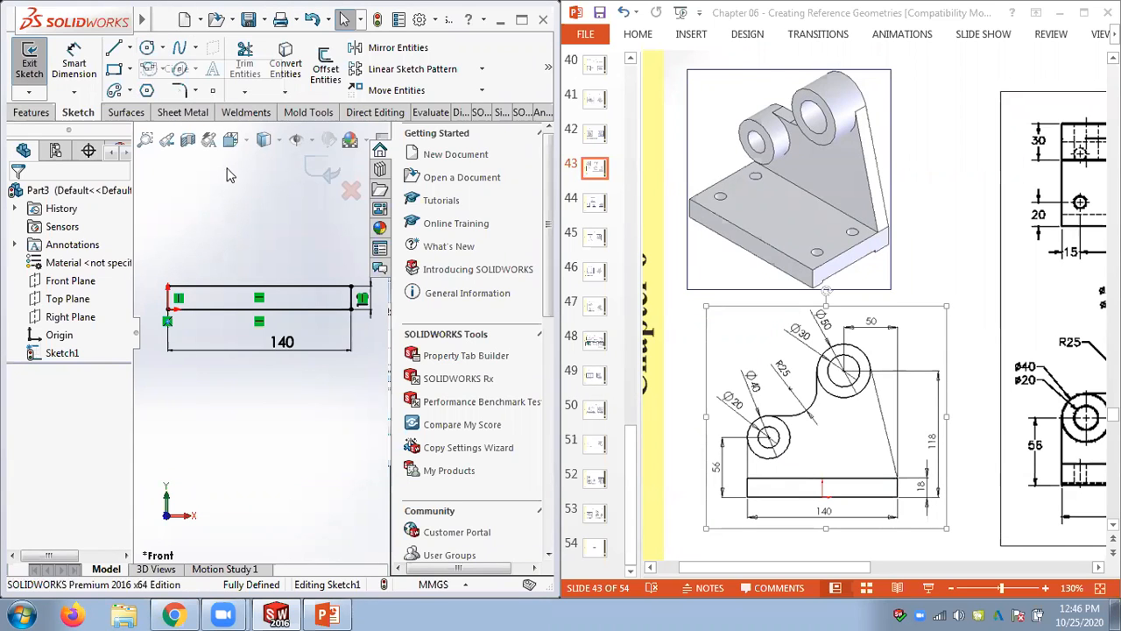
{"action": "left_click", "coordinate": [198, 220]}
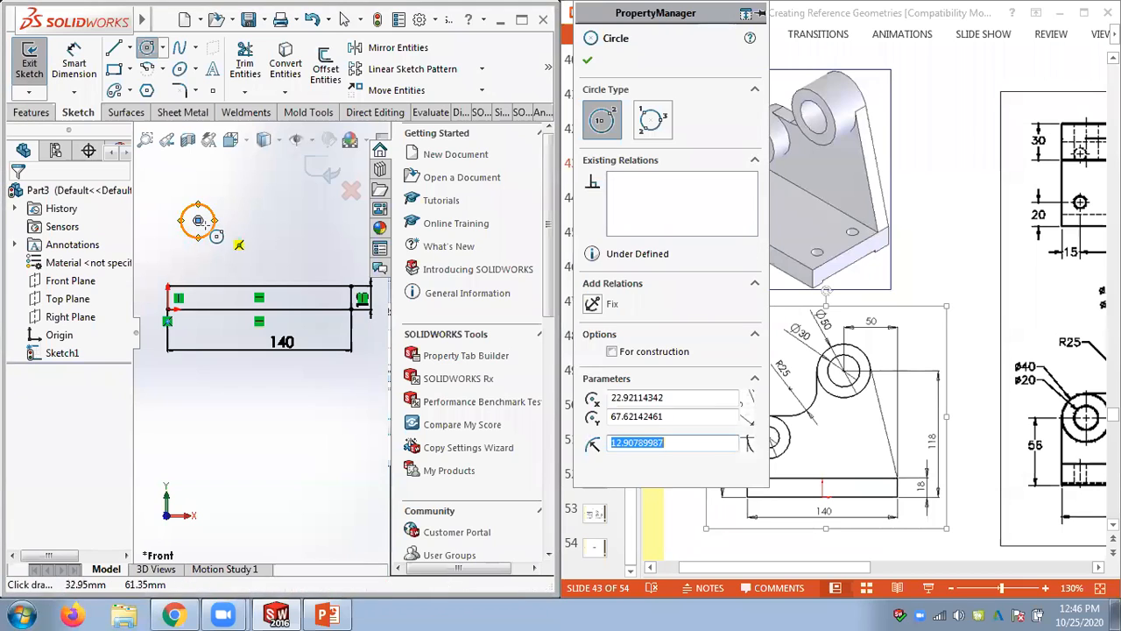
{"action": "left_click", "coordinate": [198, 220]}
{"action": "left_click", "coordinate": [223, 239]}
{"action": "scroll", "coordinate": [267, 245], "scroll_direction": "up", "scroll_amount": 3}
{"action": "scroll", "coordinate": [290, 232], "scroll_direction": "down", "scroll_amount": 3}
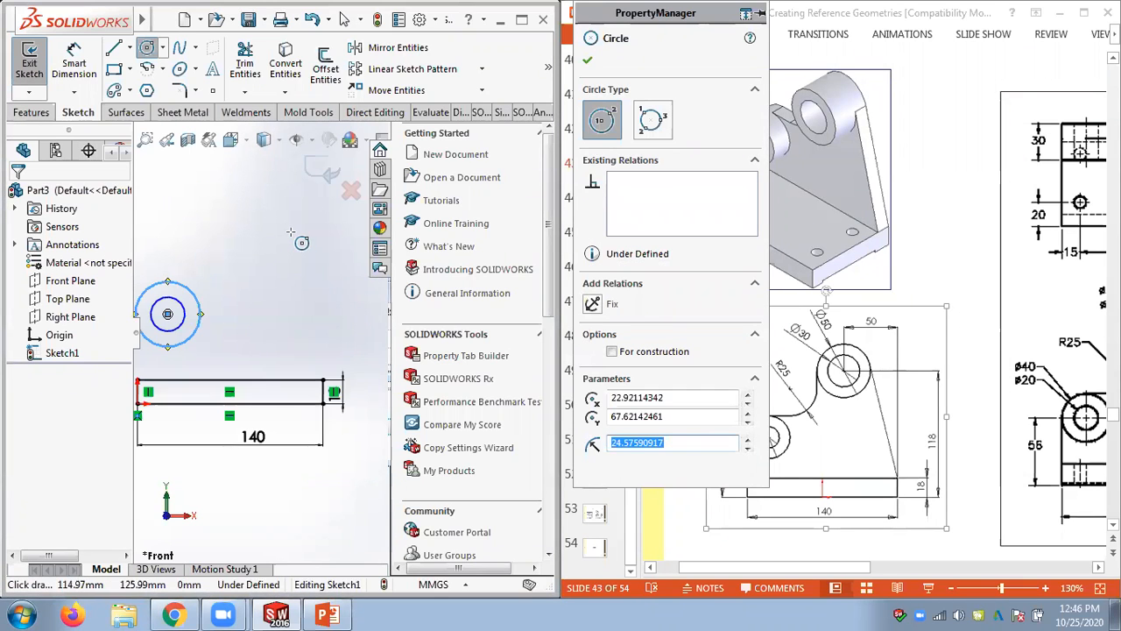
Sketch a second concentric pair higher up toward the base's far end, with radii of about 18 mm and 31 mm
{"action": "left_click", "coordinate": [271, 238]}
{"action": "left_click", "coordinate": [289, 253]}
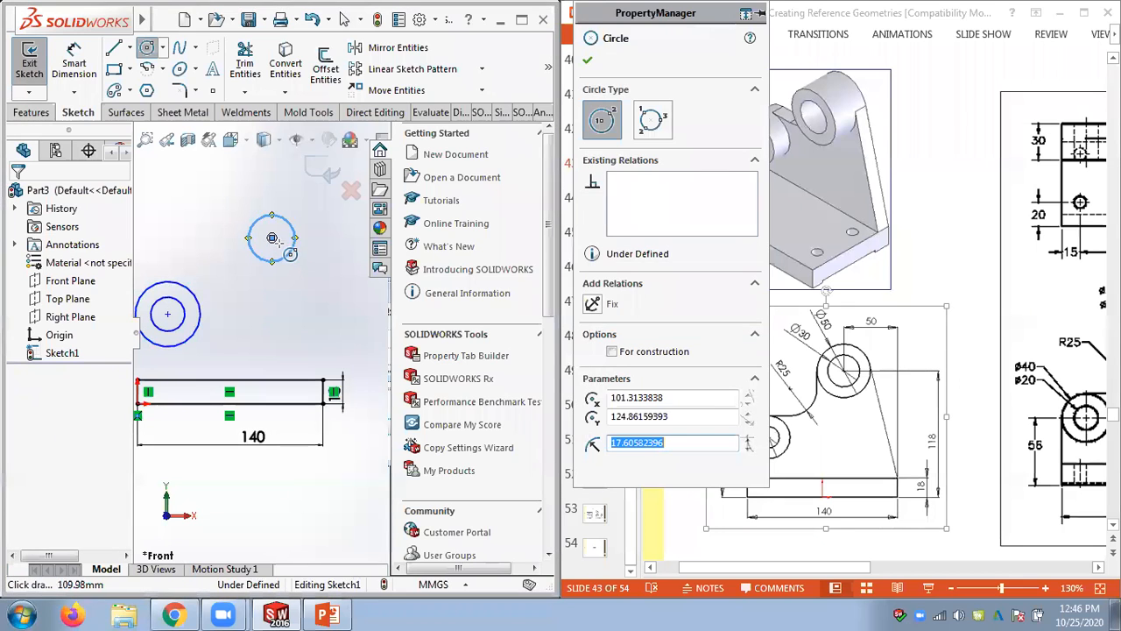
{"action": "left_click", "coordinate": [272, 237]}
{"action": "left_click", "coordinate": [300, 267]}
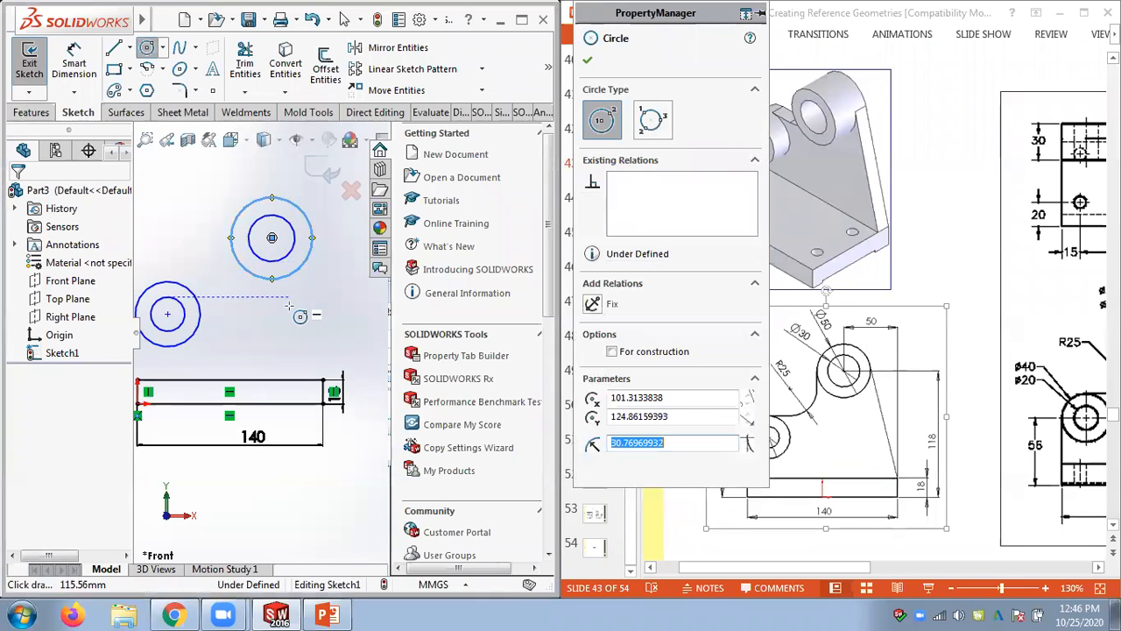
{"action": "scroll", "coordinate": [263, 331], "scroll_direction": "up", "scroll_amount": 3}
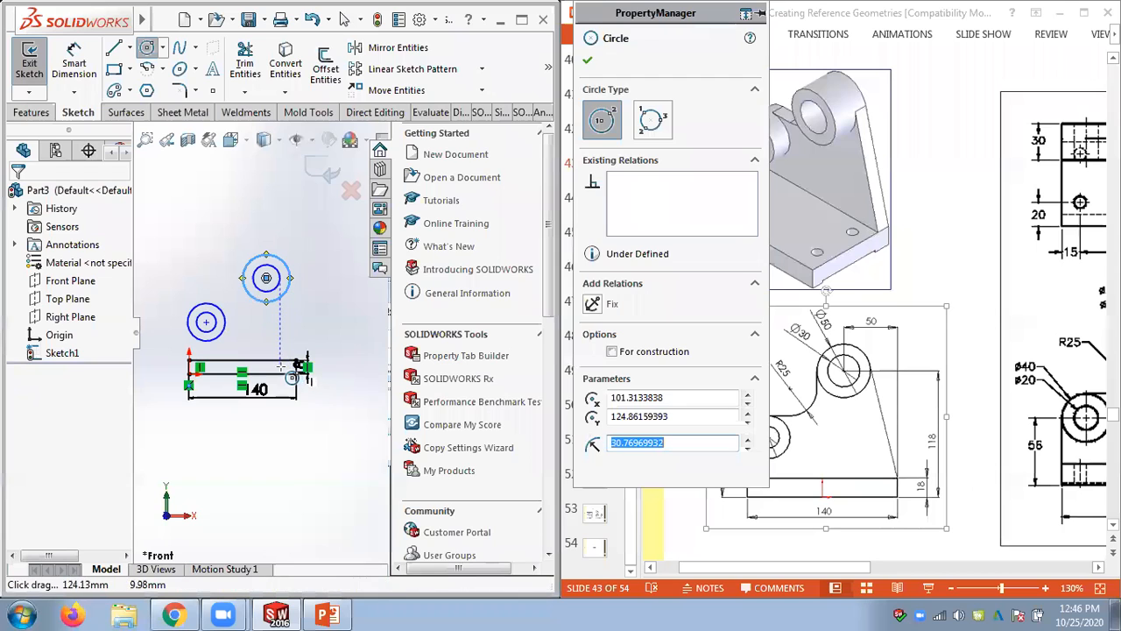
{"action": "key", "text": "Escape"}
{"action": "scroll", "coordinate": [254, 348], "scroll_direction": "down", "scroll_amount": 2}
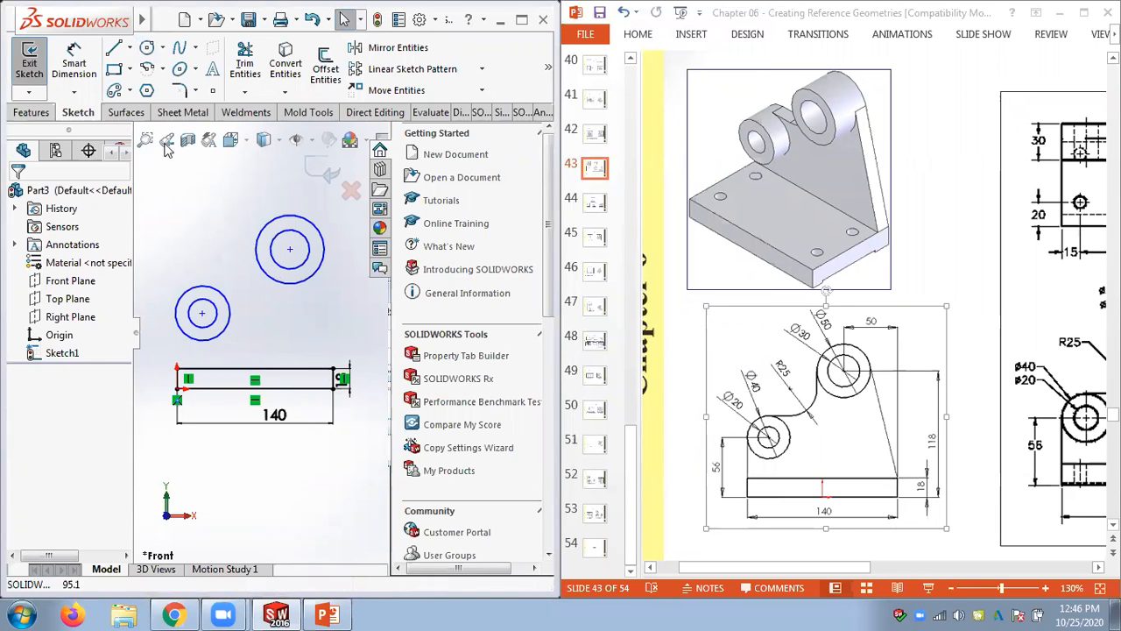
Dimension the lower concentric circles, setting the outer diameter to 40 mm and the inner diameter to 20 mm
{"action": "left_click", "coordinate": [73, 66]}
{"action": "left_click", "coordinate": [206, 292]}
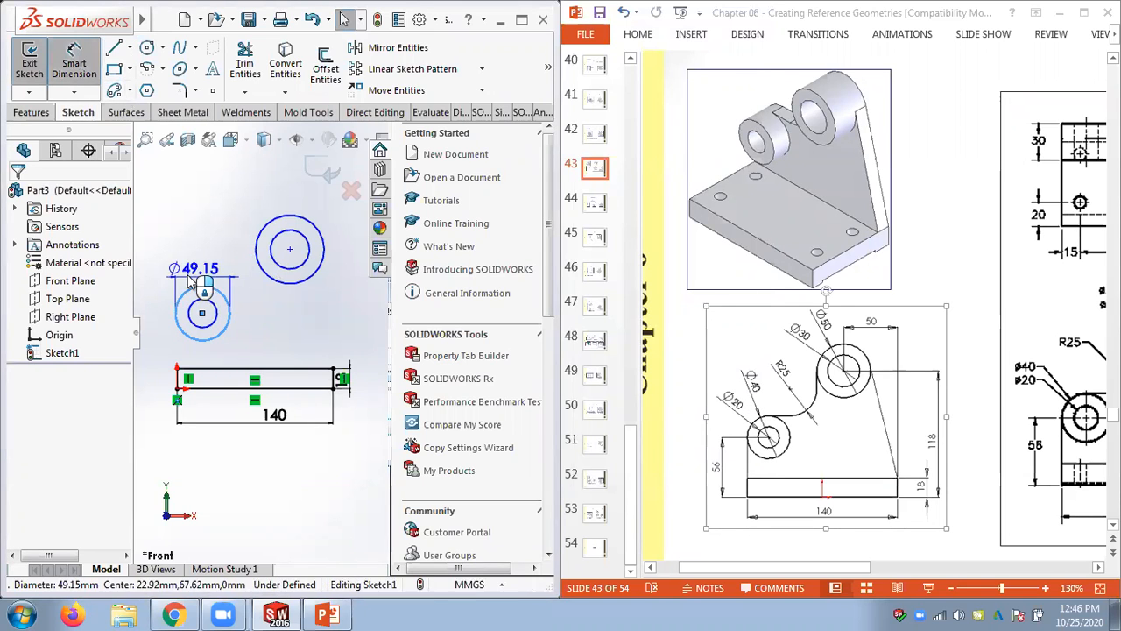
{"action": "left_click", "coordinate": [208, 282]}
{"action": "type", "text": "40"}
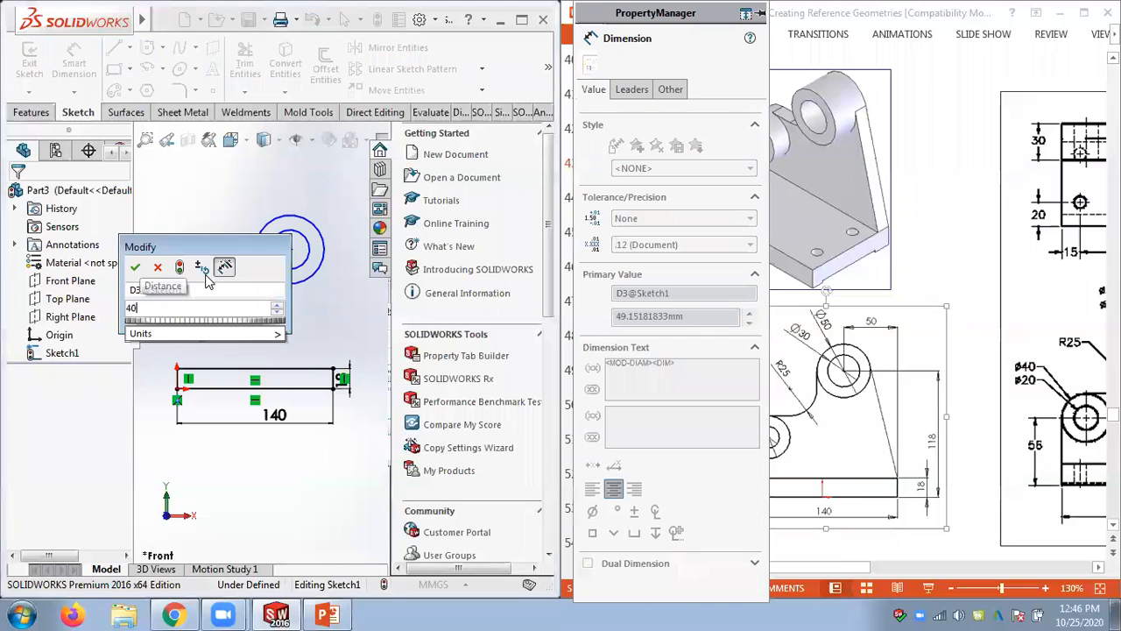
{"action": "key", "text": "Return"}
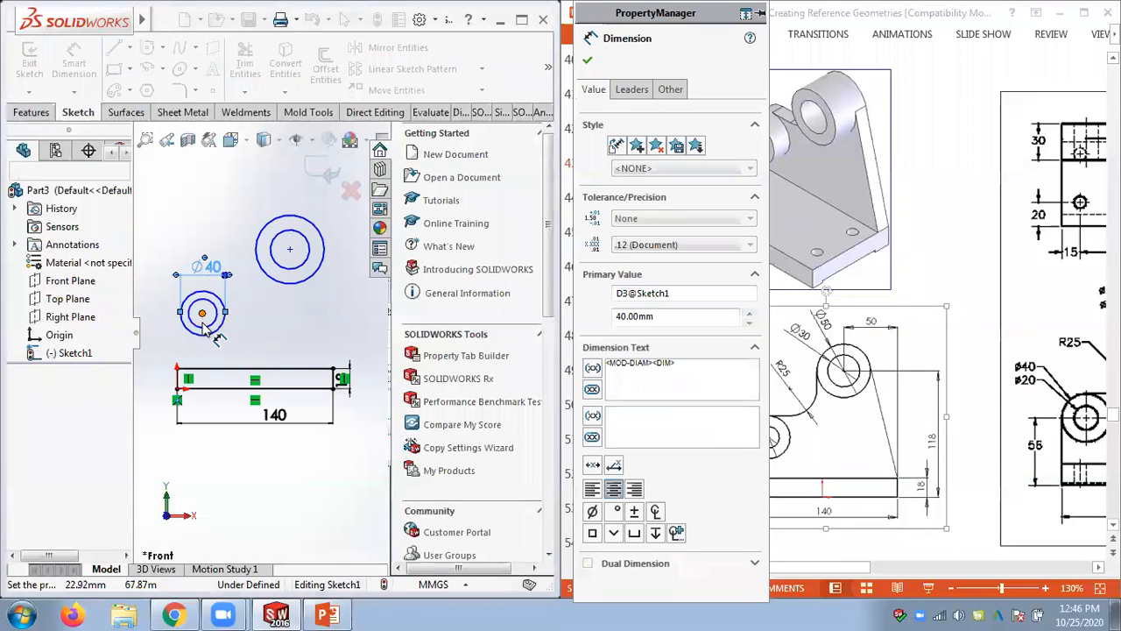
{"action": "left_click", "coordinate": [199, 334]}
{"action": "left_click", "coordinate": [167, 329]}
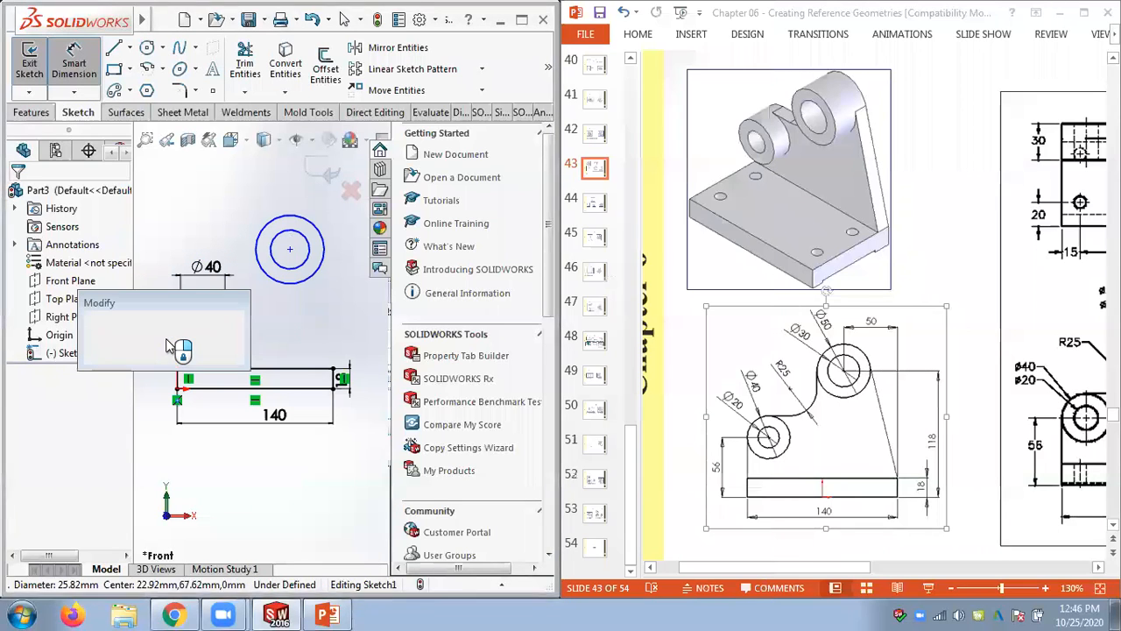
{"action": "type", "text": "20"}
{"action": "key", "text": "Return"}
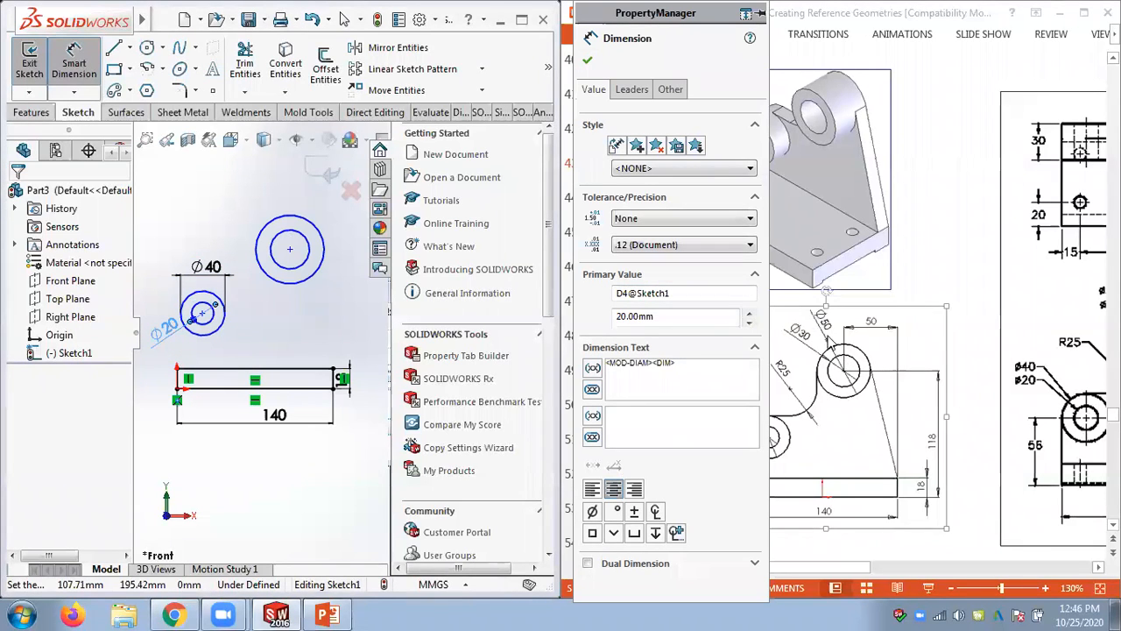
Dimension the upper concentric circles, setting the outer diameter to 50 mm and the inner diameter to 30 mm
{"action": "left_click", "coordinate": [317, 230]}
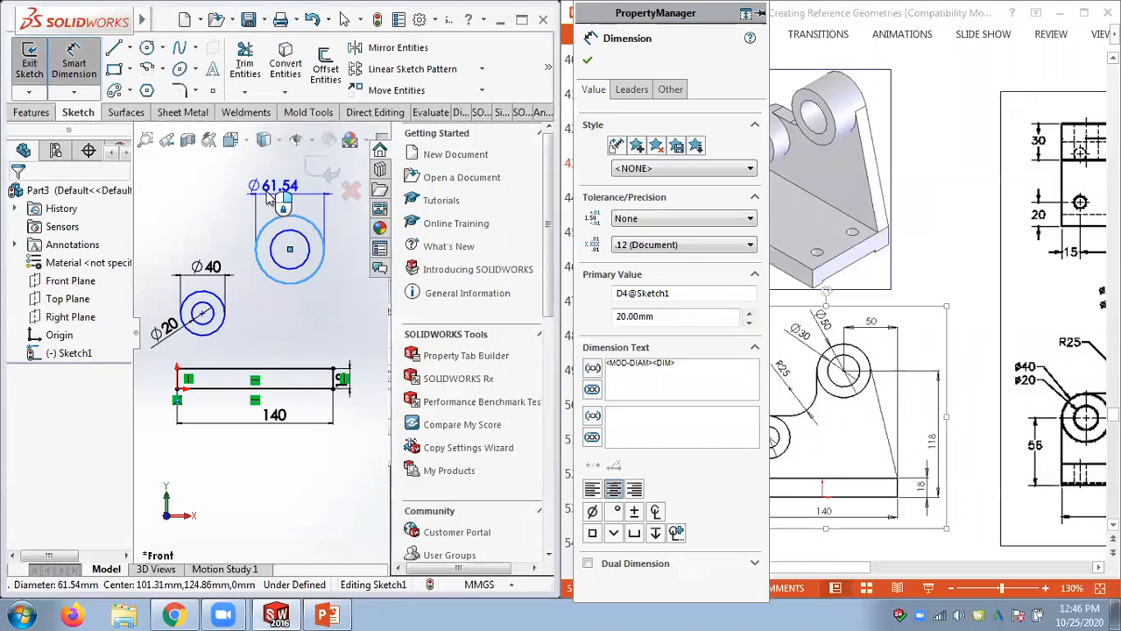
{"action": "left_click", "coordinate": [293, 196]}
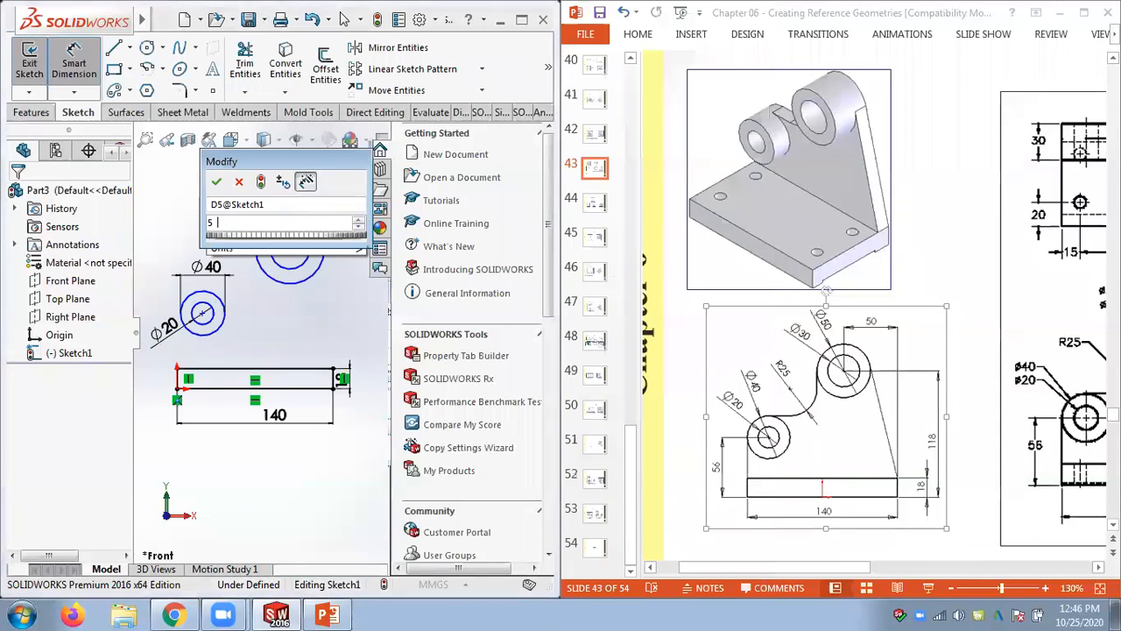
{"action": "type", "text": "50"}
{"action": "key", "text": "Return"}
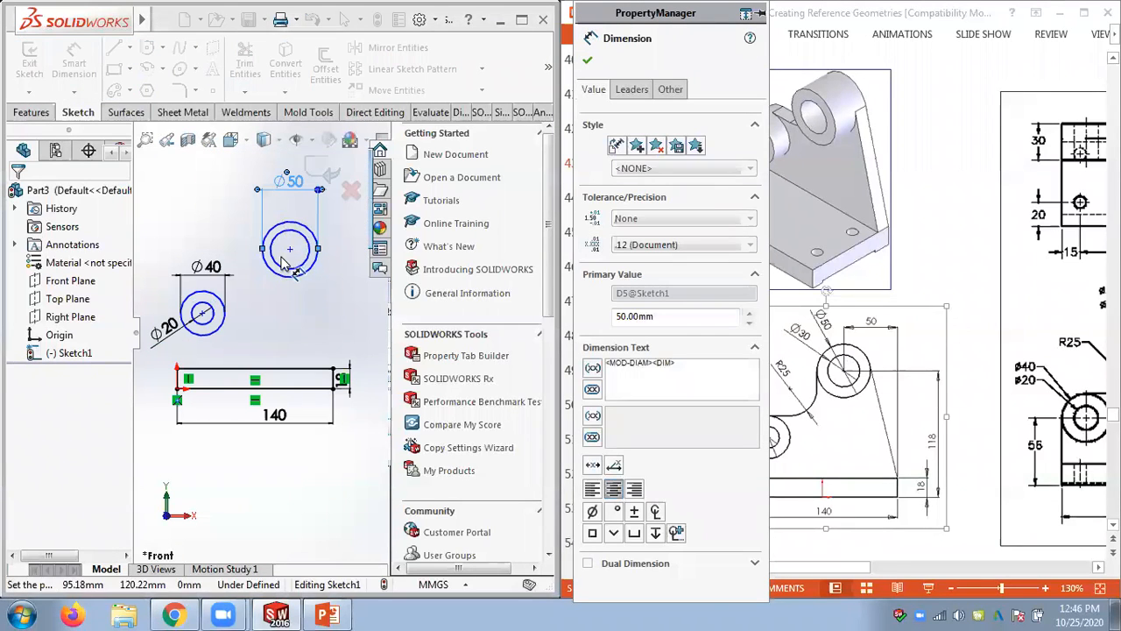
{"action": "left_click", "coordinate": [274, 252]}
{"action": "left_click", "coordinate": [229, 238]}
{"action": "type", "text": "30"}
{"action": "key", "text": "Return"}
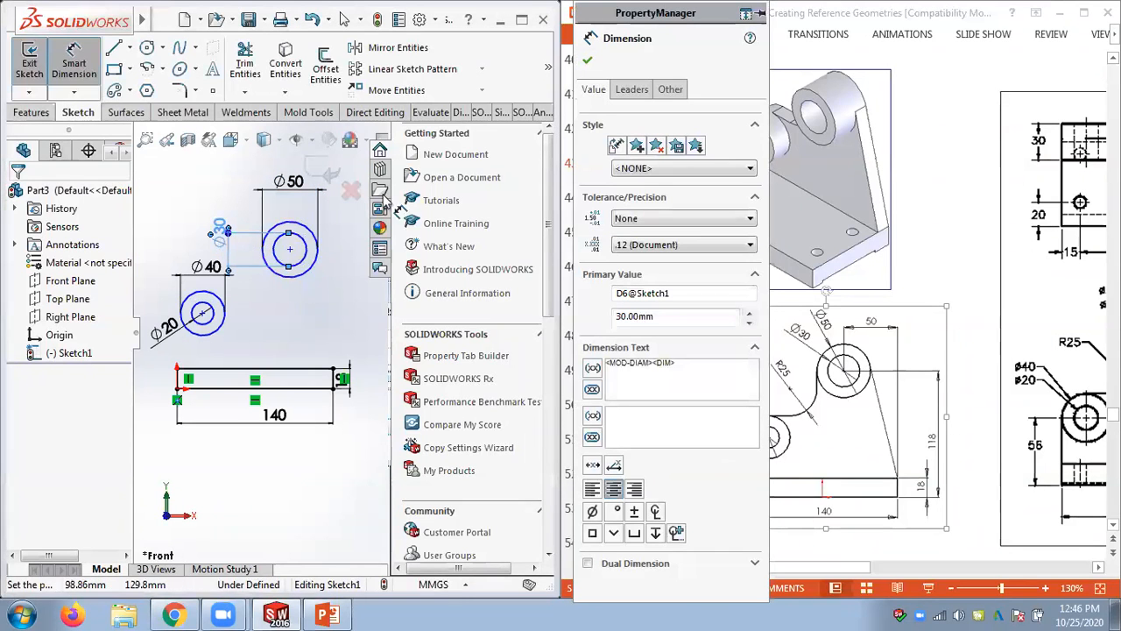
{"action": "left_click", "coordinate": [587, 59]}
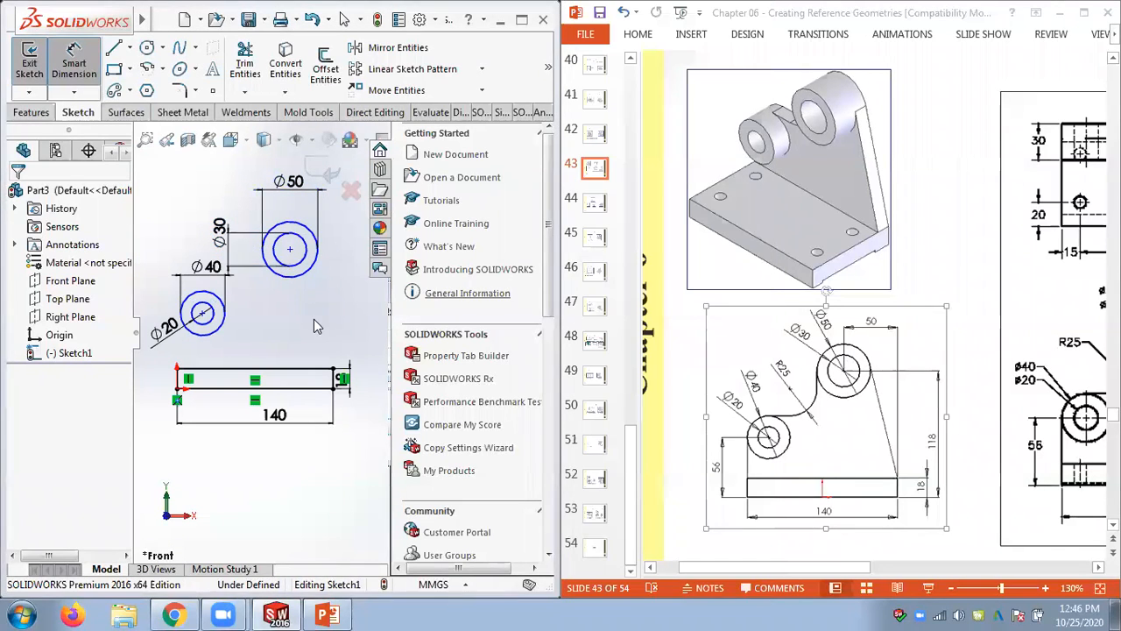
{"action": "key", "text": "Escape"}
{"action": "scroll", "coordinate": [317, 319], "scroll_direction": "up", "scroll_amount": 1}
{"action": "scroll", "coordinate": [291, 321], "scroll_direction": "down", "scroll_amount": 1}
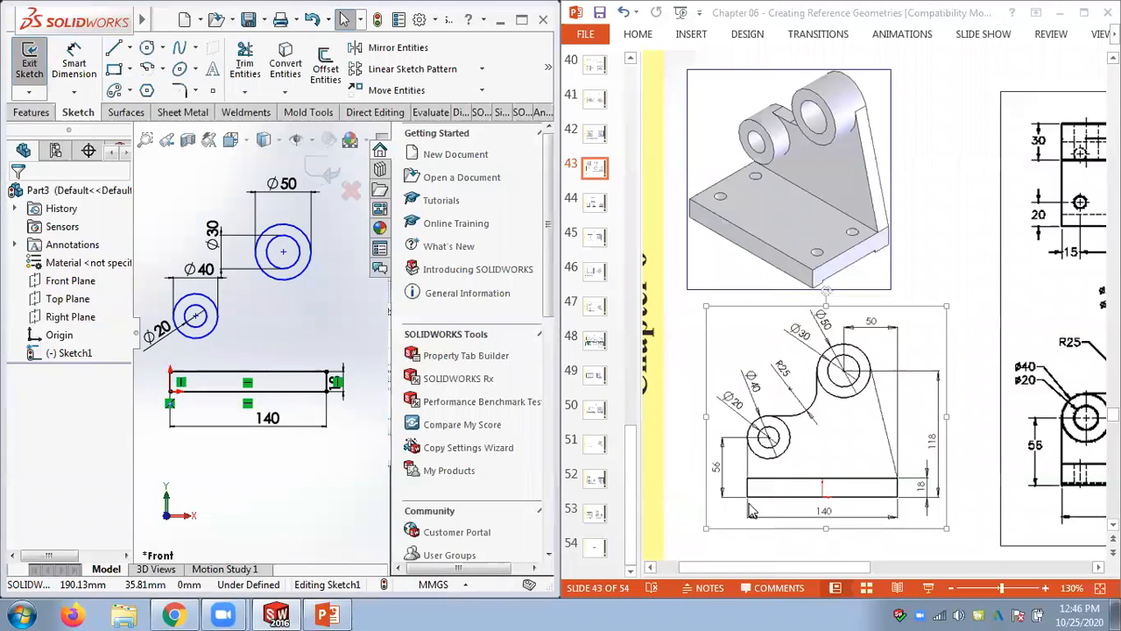
Dimension the lower circles' centre from the base's lower edge and set the vertical distance to 56 mm
{"action": "left_click", "coordinate": [73, 66]}
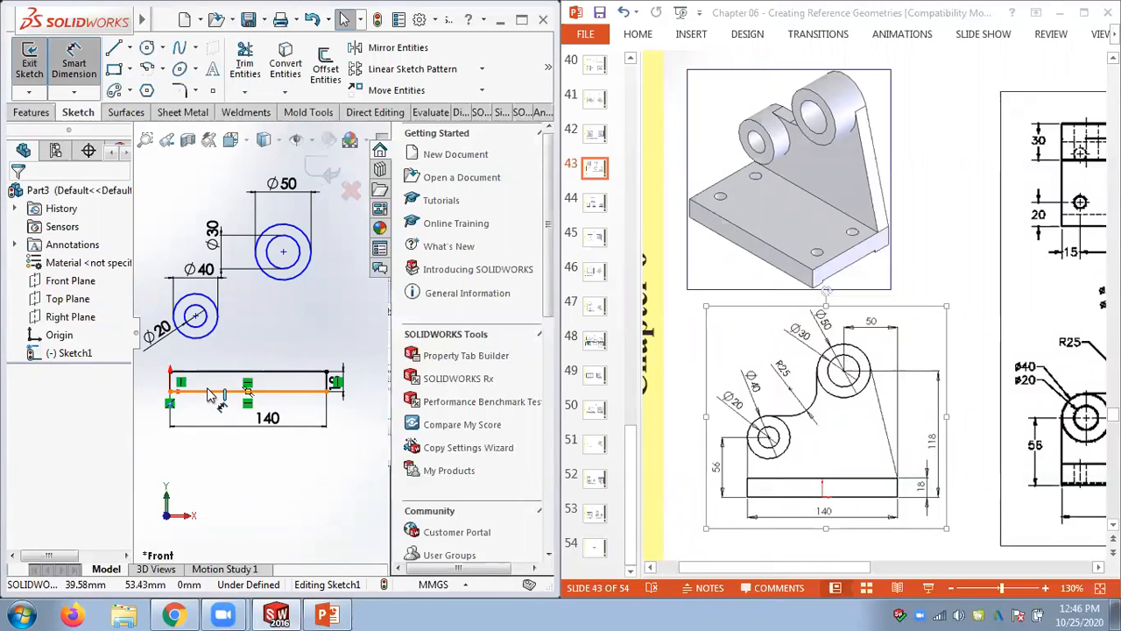
{"action": "left_click", "coordinate": [210, 382]}
{"action": "left_click", "coordinate": [195, 315]}
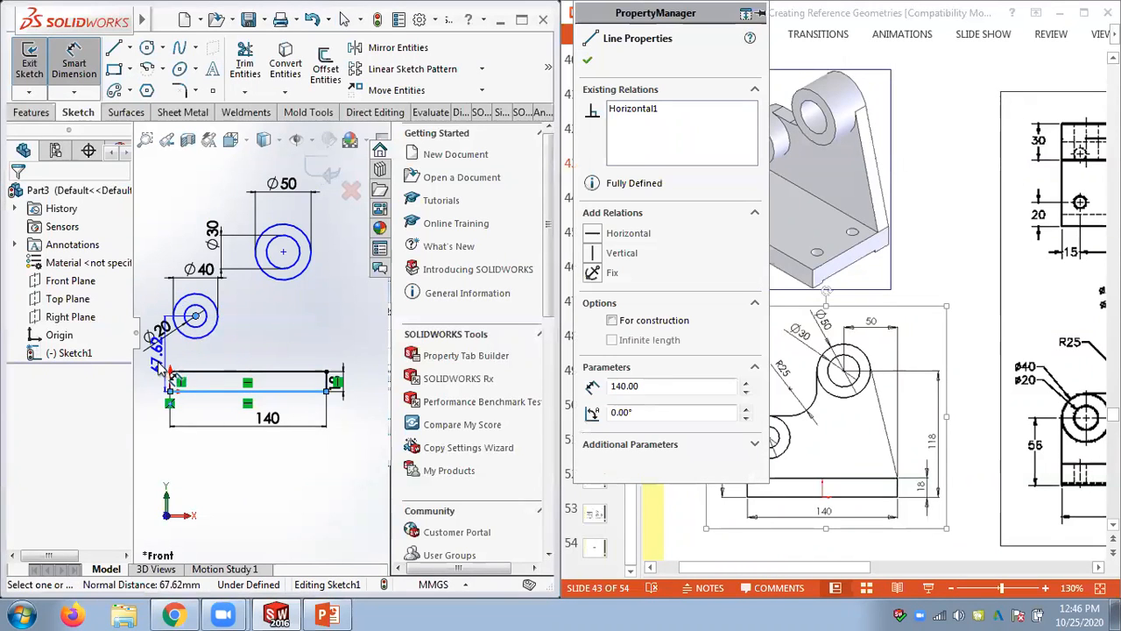
{"action": "left_click", "coordinate": [157, 377]}
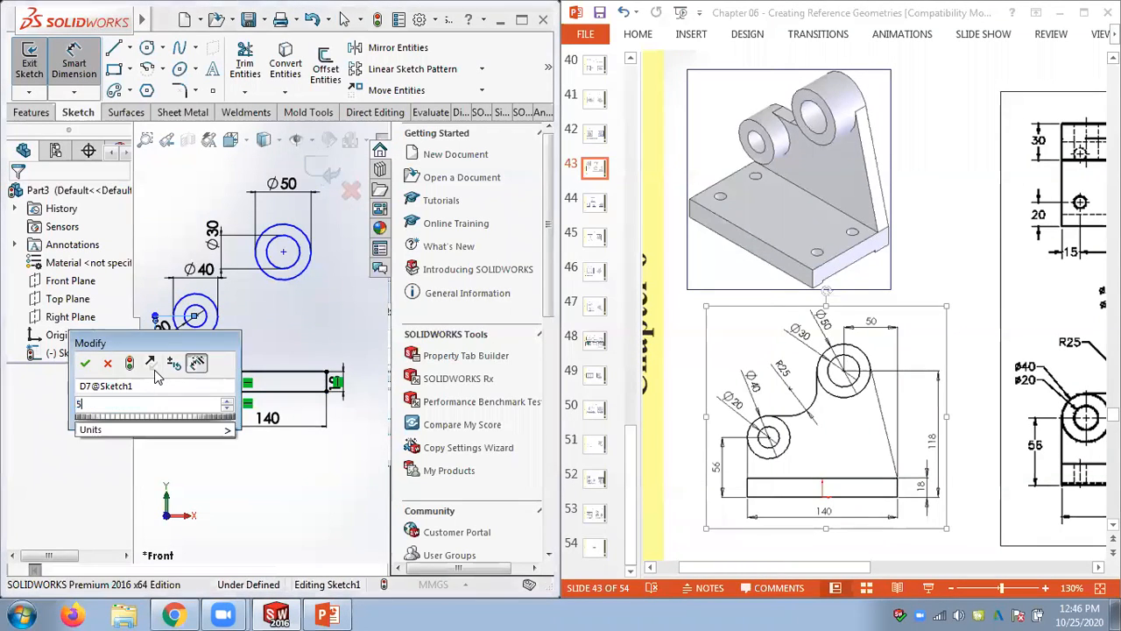
{"action": "type", "text": "56"}
{"action": "key", "text": "Return"}
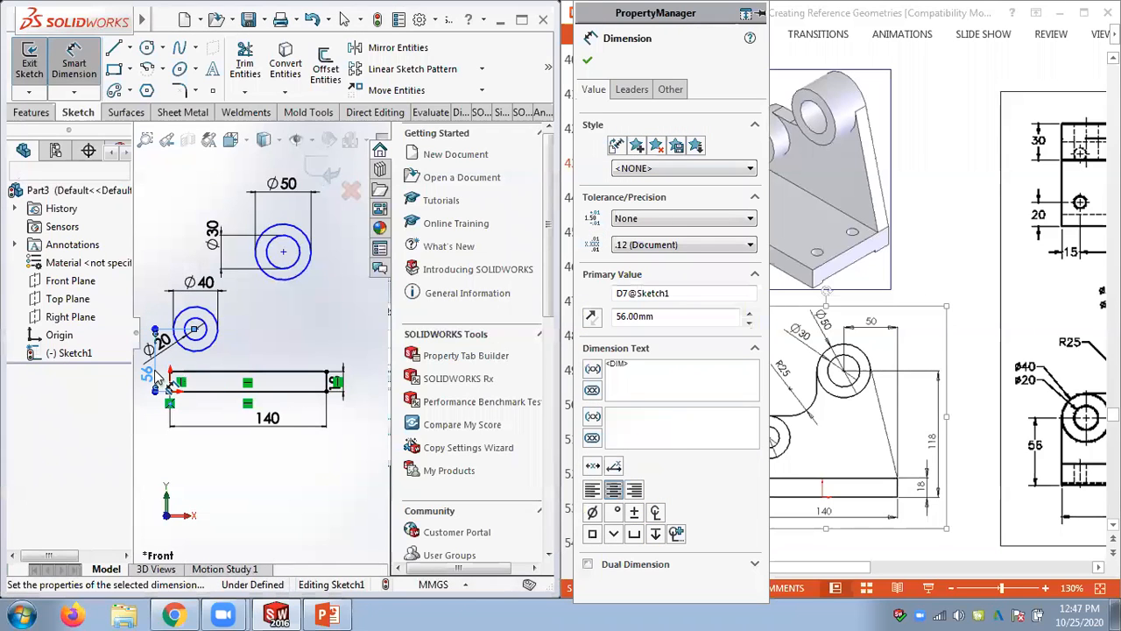
{"action": "left_click", "coordinate": [587, 61]}
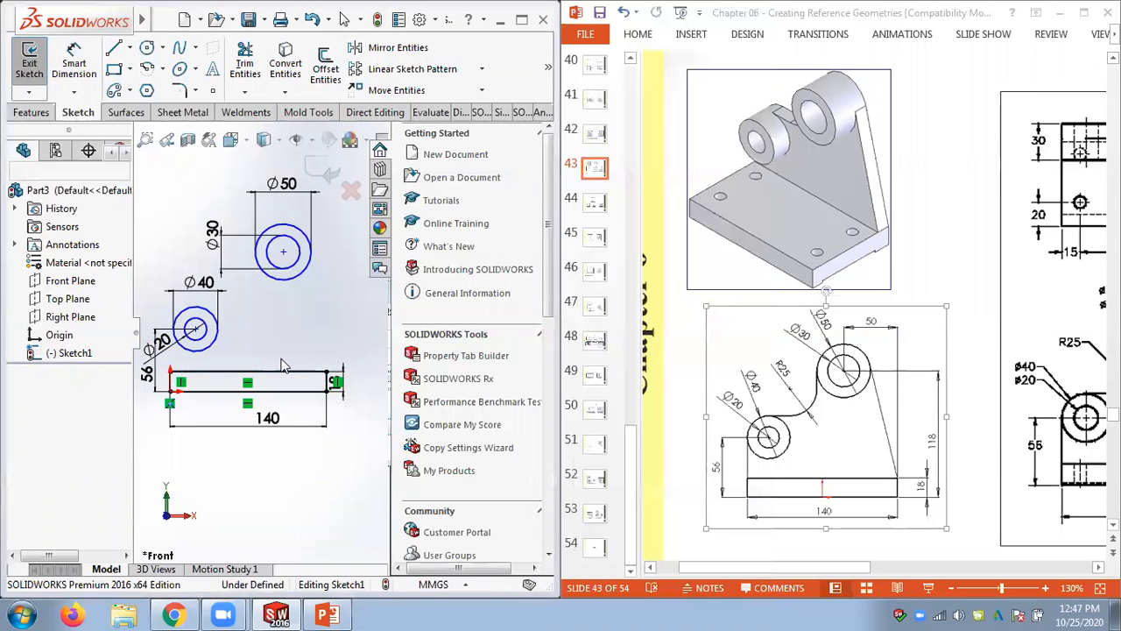
Dimension the upper circles' centre from the base's lower edge and set the vertical distance to 118 mm
{"action": "scroll", "coordinate": [219, 368], "scroll_direction": "down", "scroll_amount": 3}
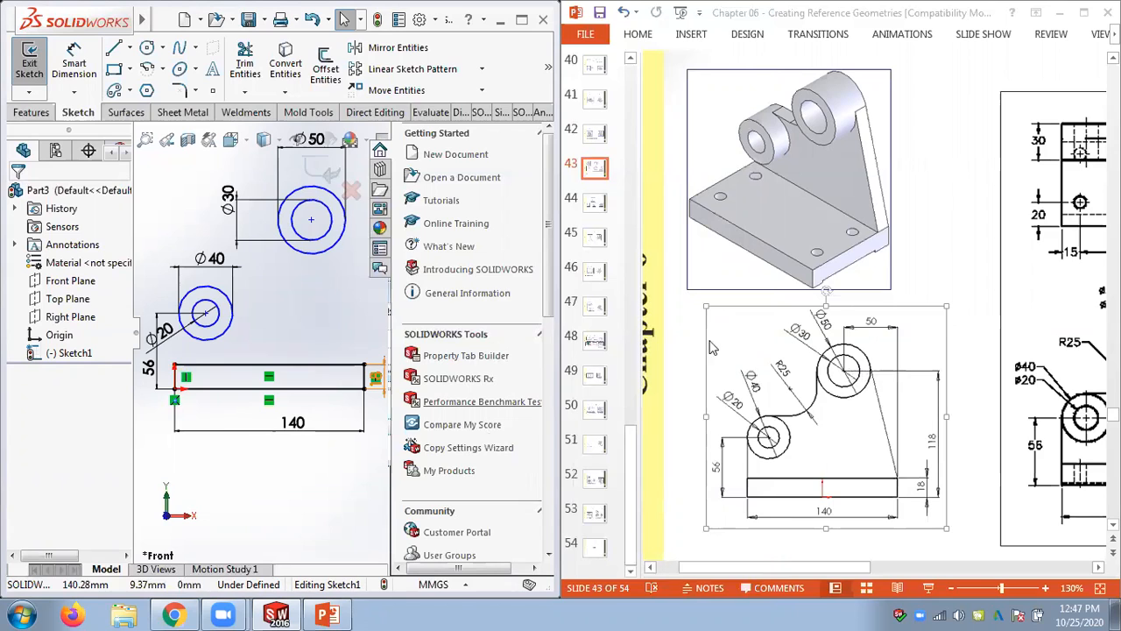
{"action": "scroll", "coordinate": [263, 342], "scroll_direction": "up", "scroll_amount": 3}
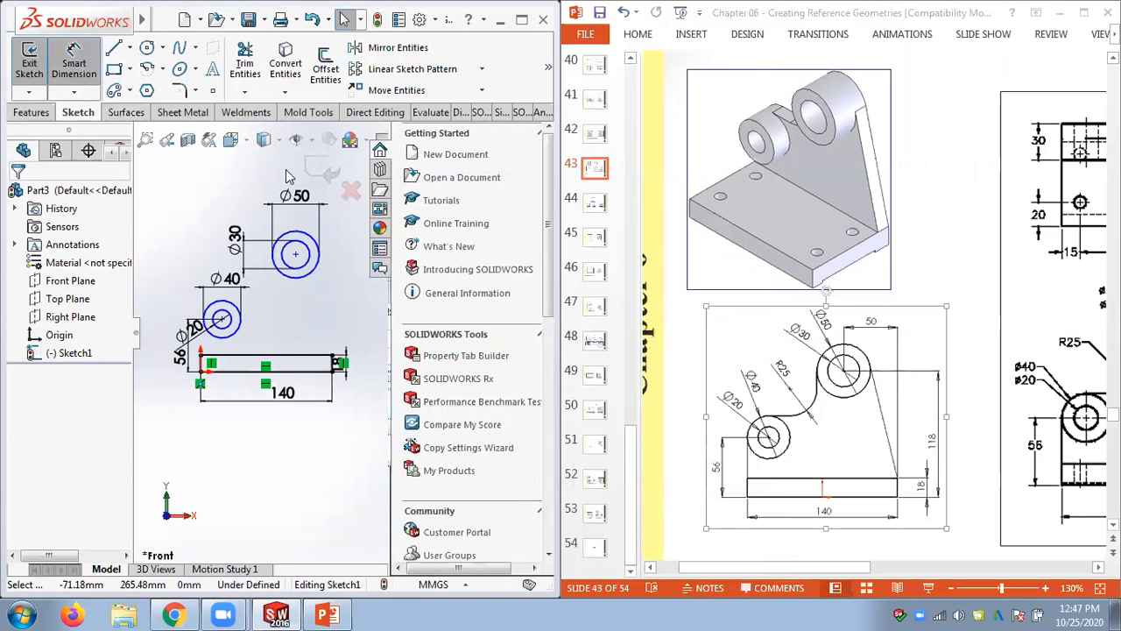
{"action": "left_click", "coordinate": [315, 372]}
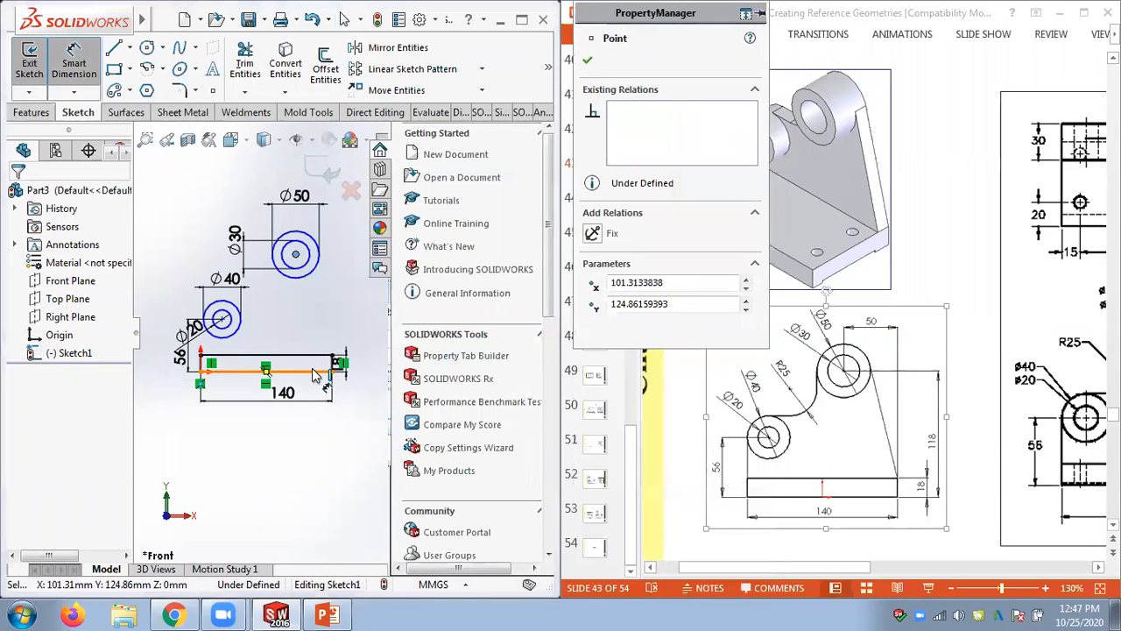
{"action": "left_click", "coordinate": [296, 254]}
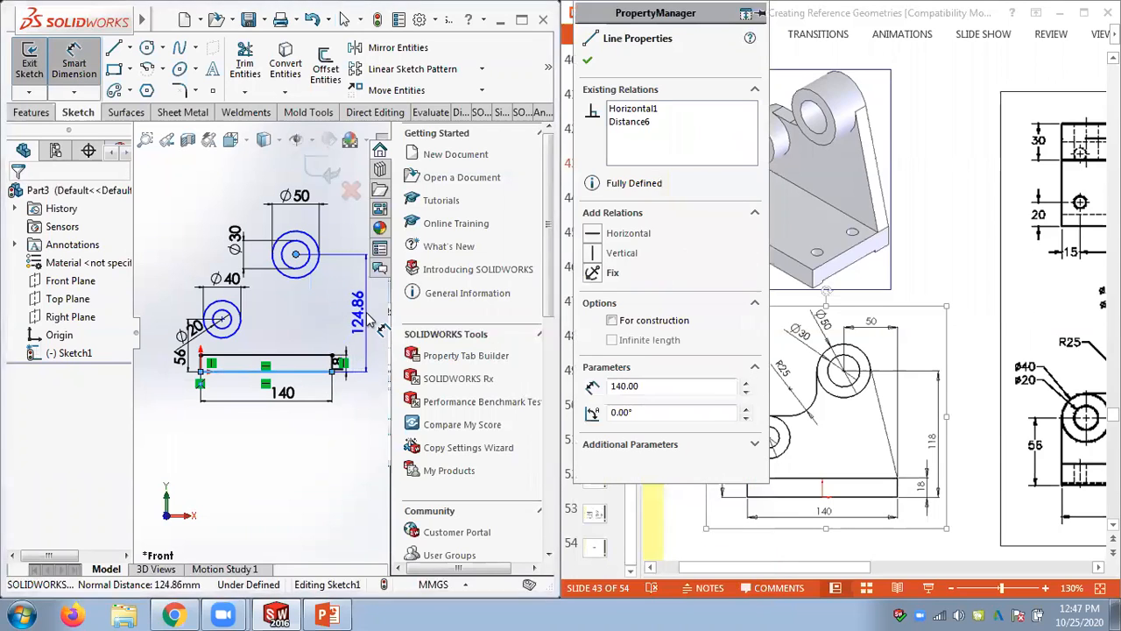
{"action": "left_click", "coordinate": [367, 319]}
{"action": "type", "text": "118"}
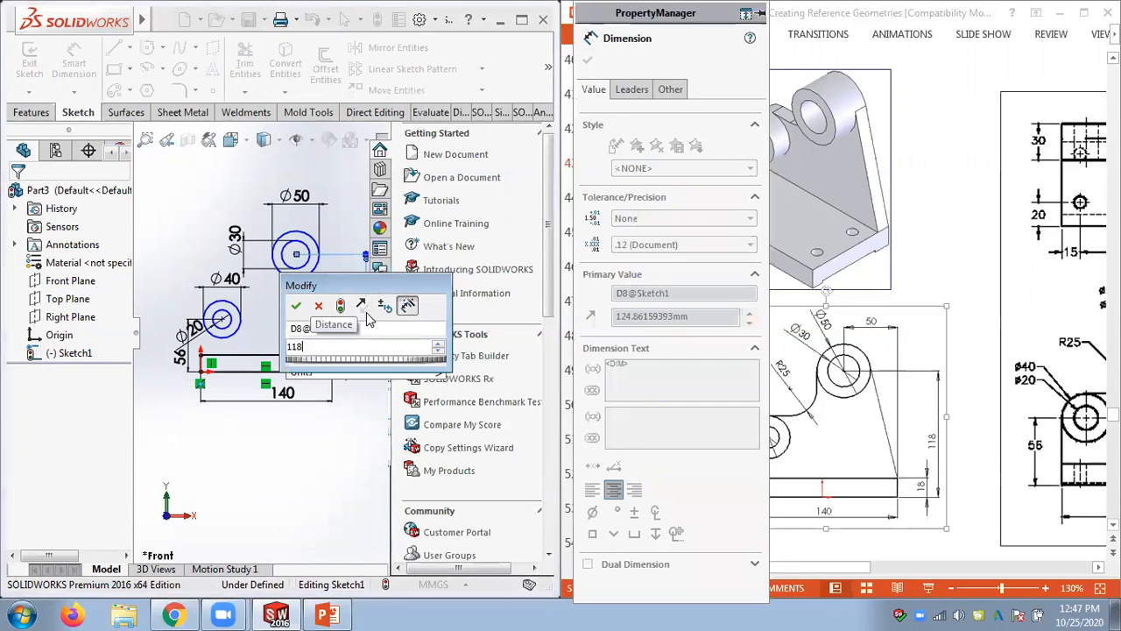
{"action": "key", "text": "Return"}
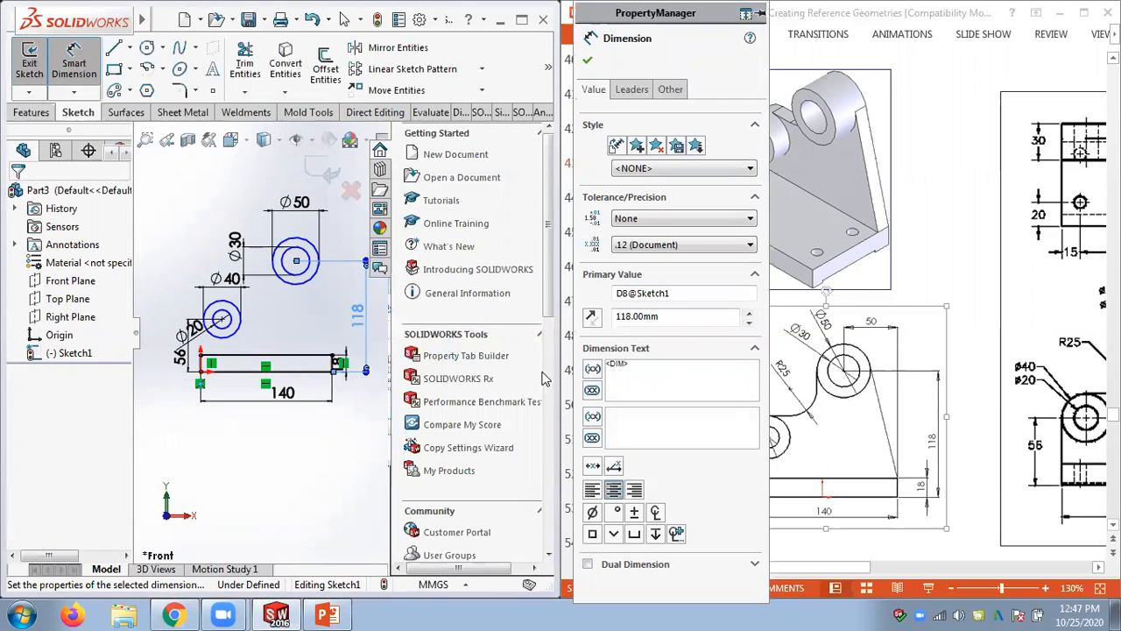
{"action": "scroll", "coordinate": [367, 386], "scroll_direction": "down", "scroll_amount": 3}
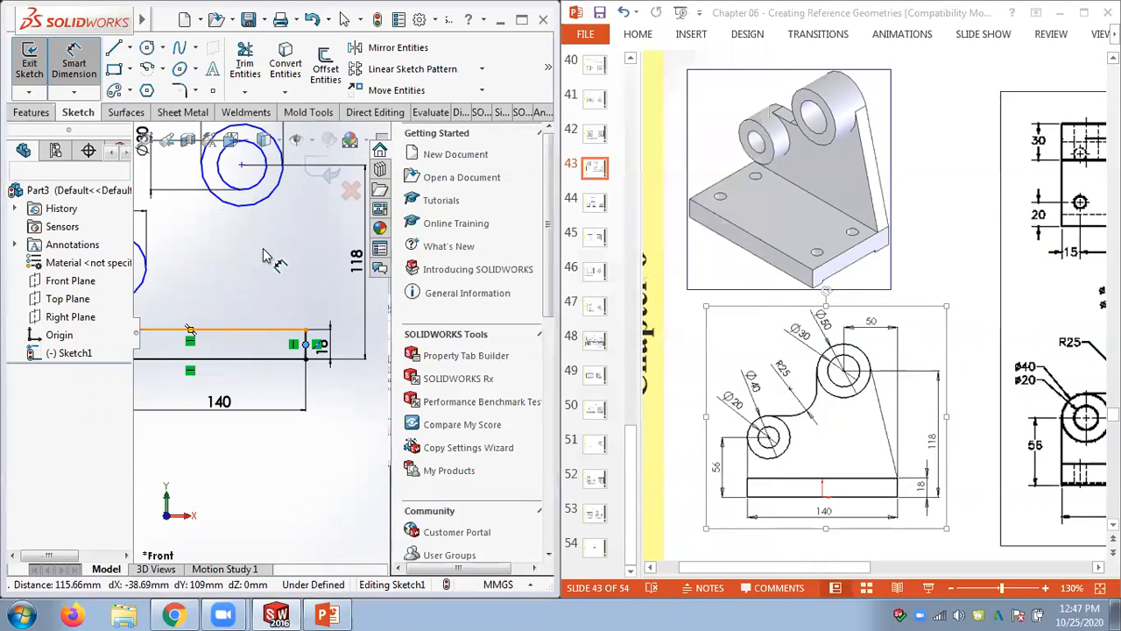
{"action": "scroll", "coordinate": [254, 226], "scroll_direction": "down", "scroll_amount": 3}
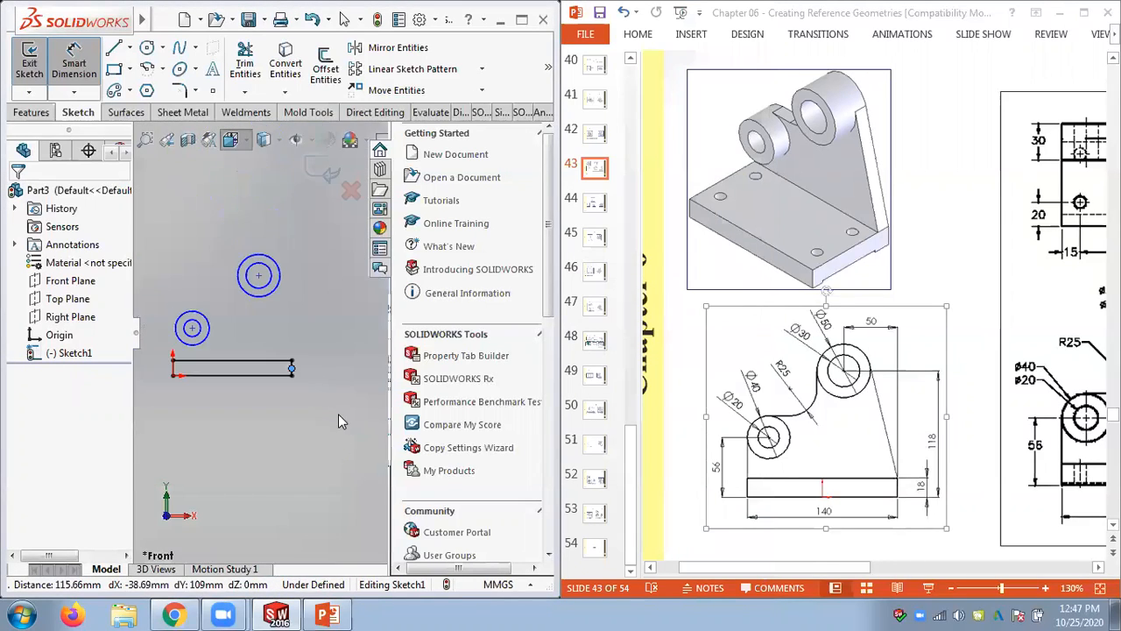
{"action": "left_click", "coordinate": [181, 204]}
{"action": "left_click", "coordinate": [247, 273]}
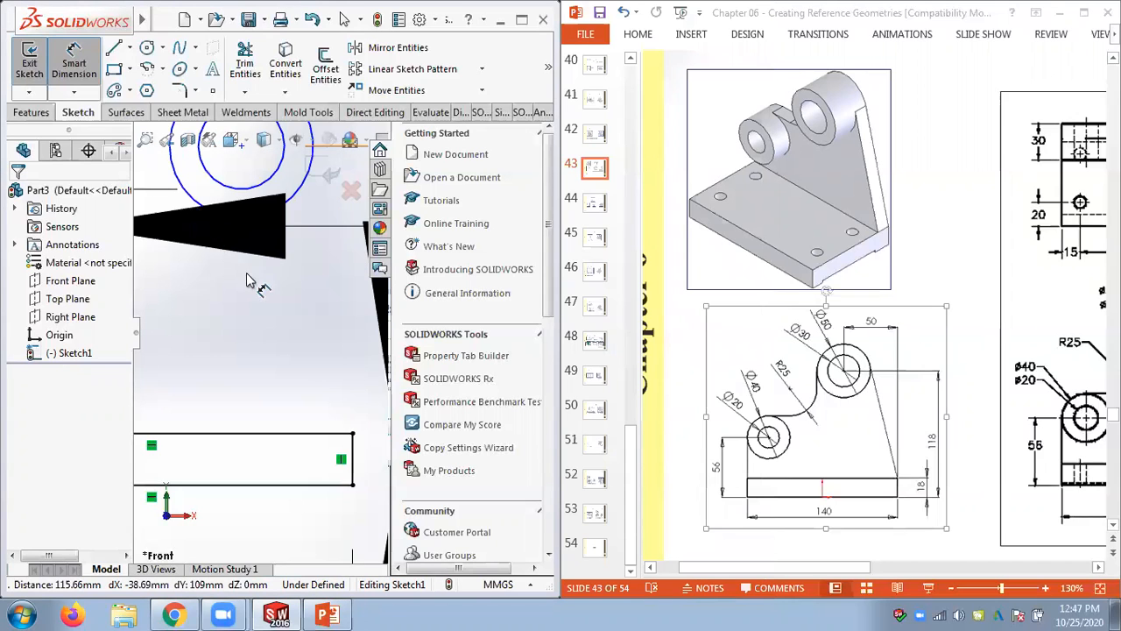
{"action": "scroll", "coordinate": [288, 304], "scroll_direction": "up", "scroll_amount": 3}
{"action": "key", "text": "Escape"}
Dimension the upper circles' centre horizontally from the base's right edge and set the distance to 50 mm
{"action": "left_click", "coordinate": [73, 66]}
{"action": "left_click", "coordinate": [249, 225]}
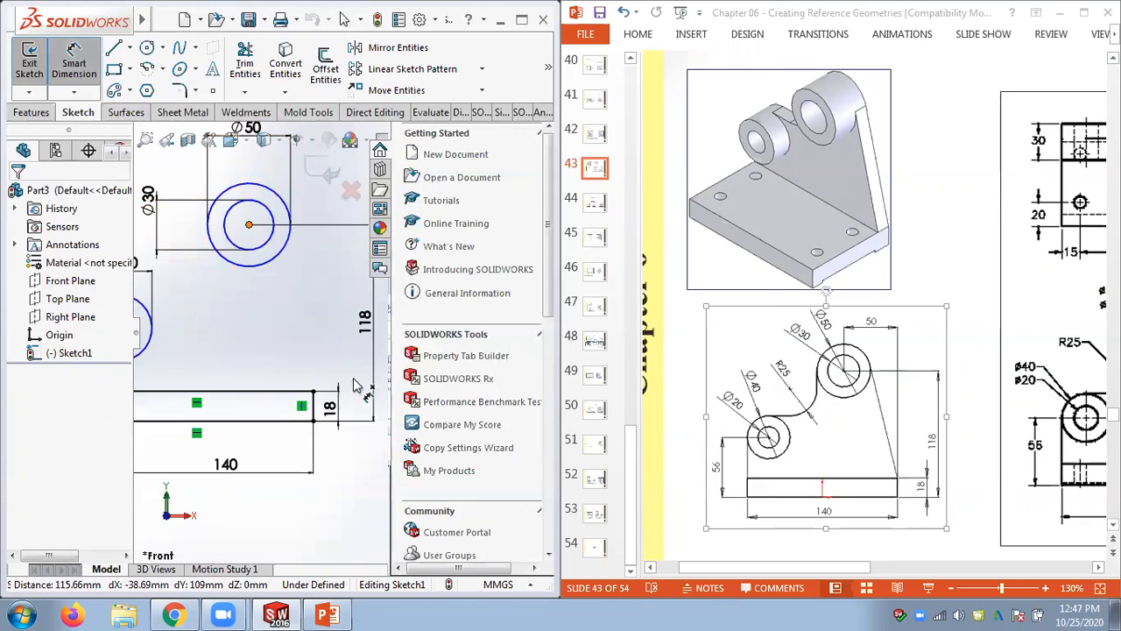
{"action": "scroll", "coordinate": [312, 405], "scroll_direction": "down", "scroll_amount": 2}
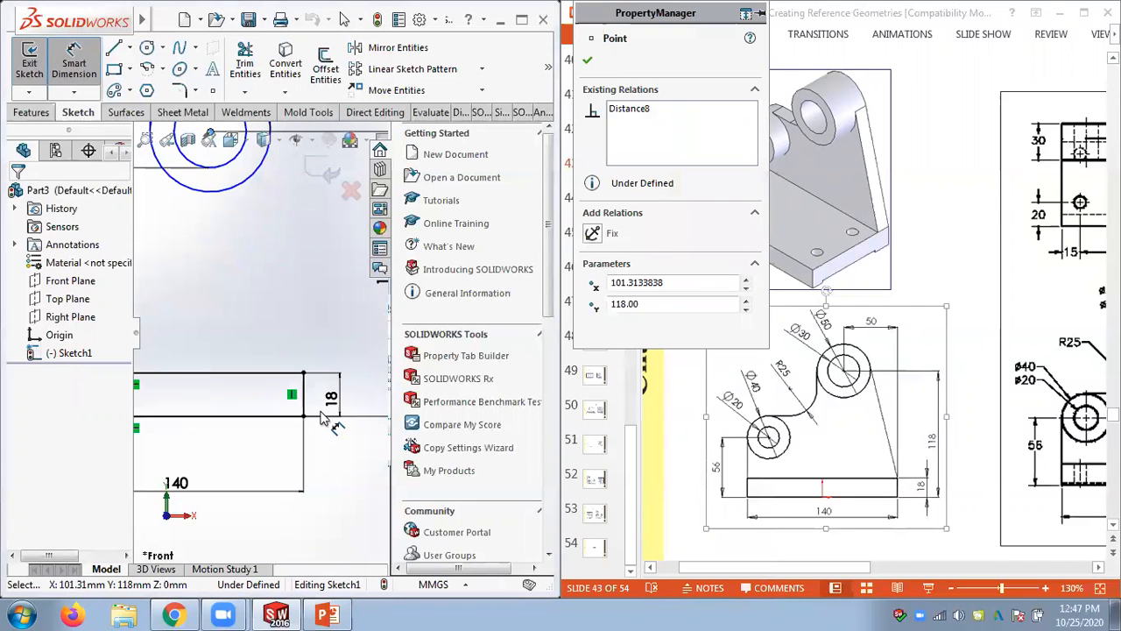
{"action": "left_click", "coordinate": [306, 400]}
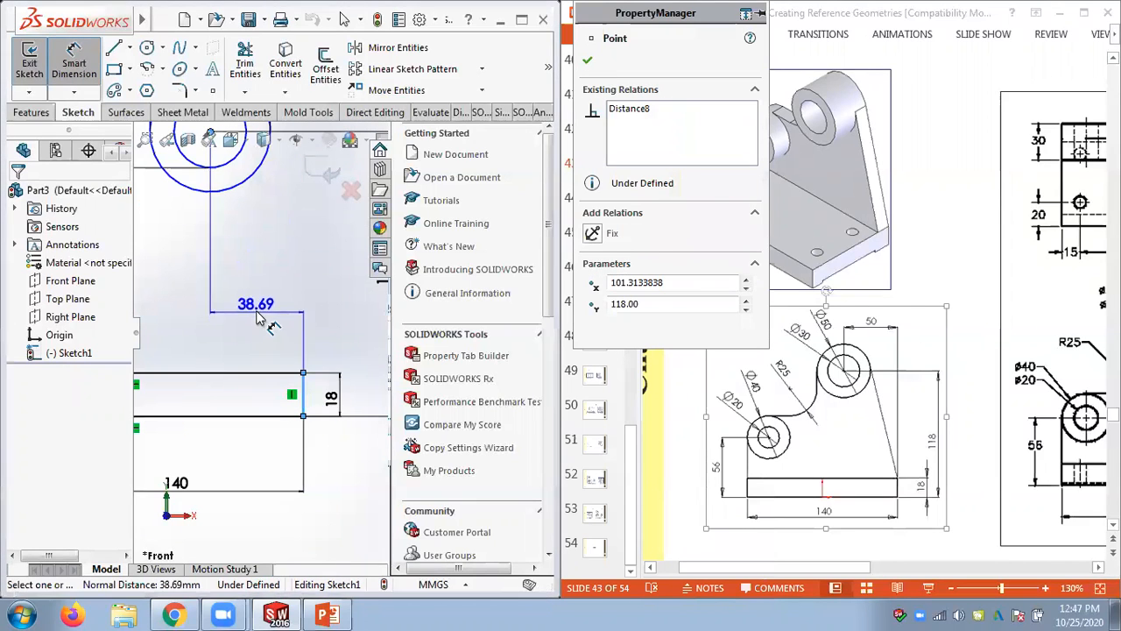
{"action": "left_click", "coordinate": [263, 306]}
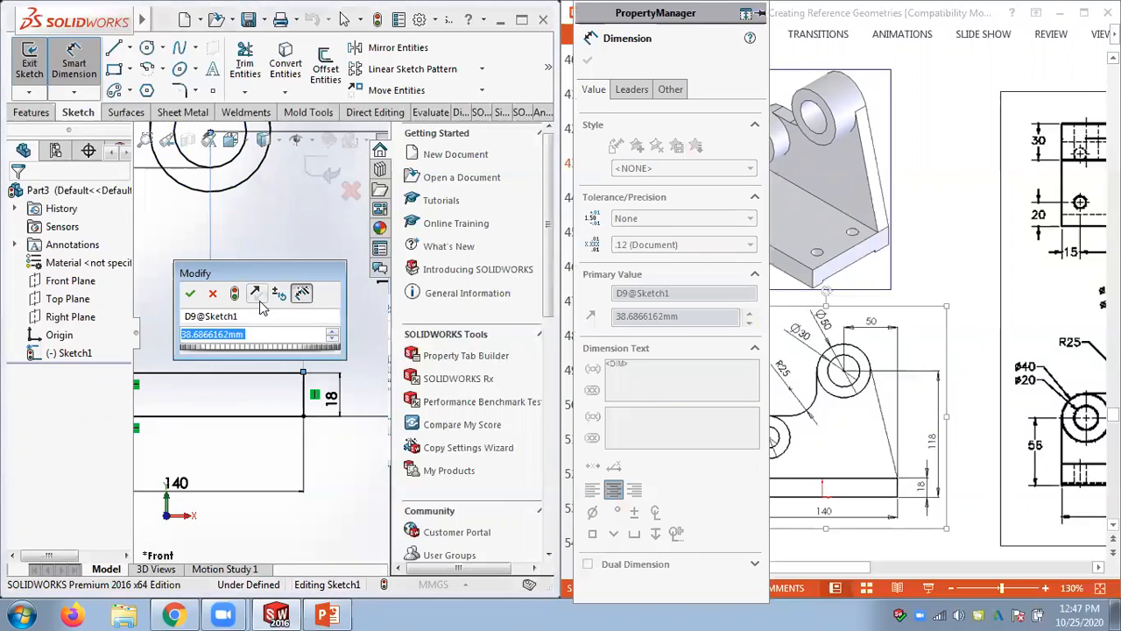
{"action": "type", "text": "50"}
{"action": "key", "text": "Return"}
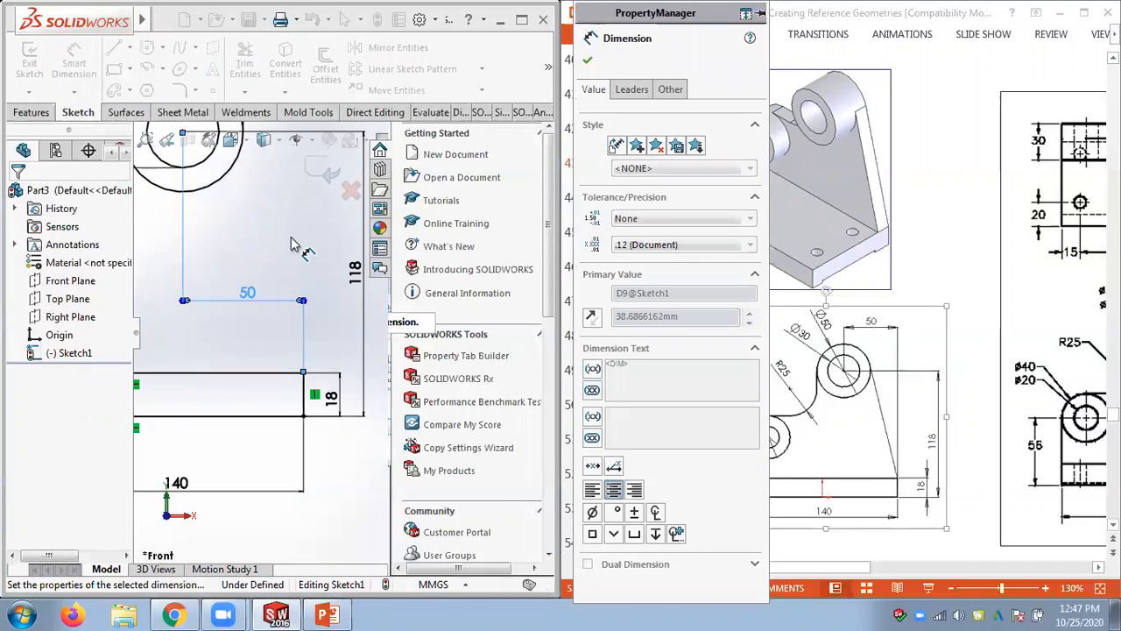
{"action": "scroll", "coordinate": [210, 308], "scroll_direction": "up", "scroll_amount": 5}
{"action": "key", "text": "Escape"}
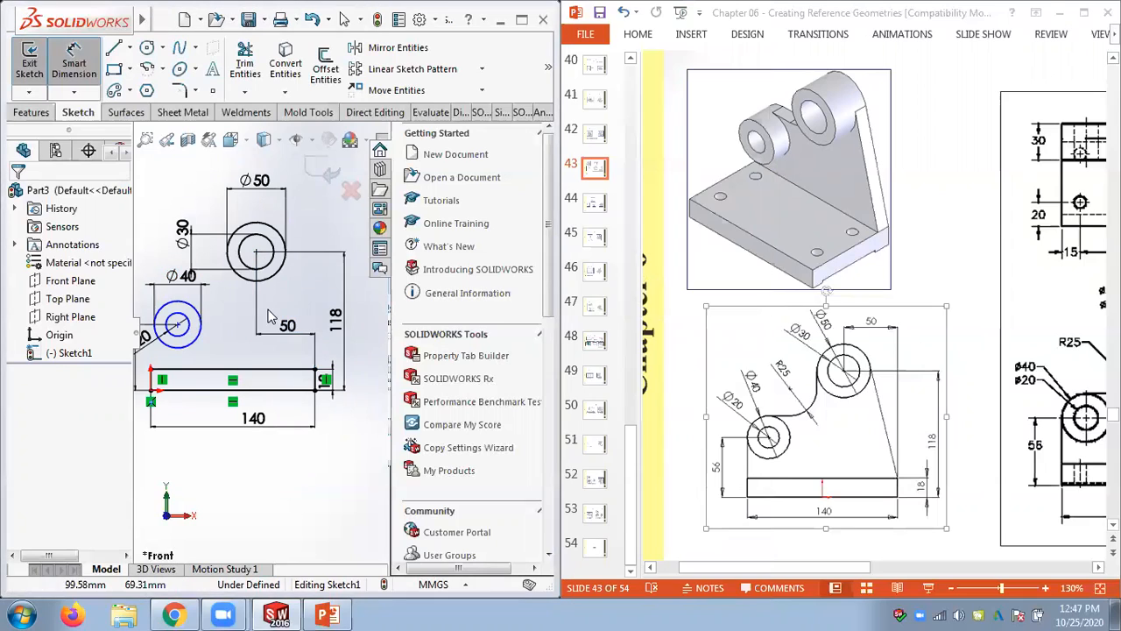
Sketch a vertical line about 61 mm long upward from the base rectangle's upper-left corner, alongside the lower circles
{"action": "scroll", "coordinate": [220, 337], "scroll_direction": "down", "scroll_amount": 2}
{"action": "scroll", "coordinate": [207, 357], "scroll_direction": "up", "scroll_amount": 2}
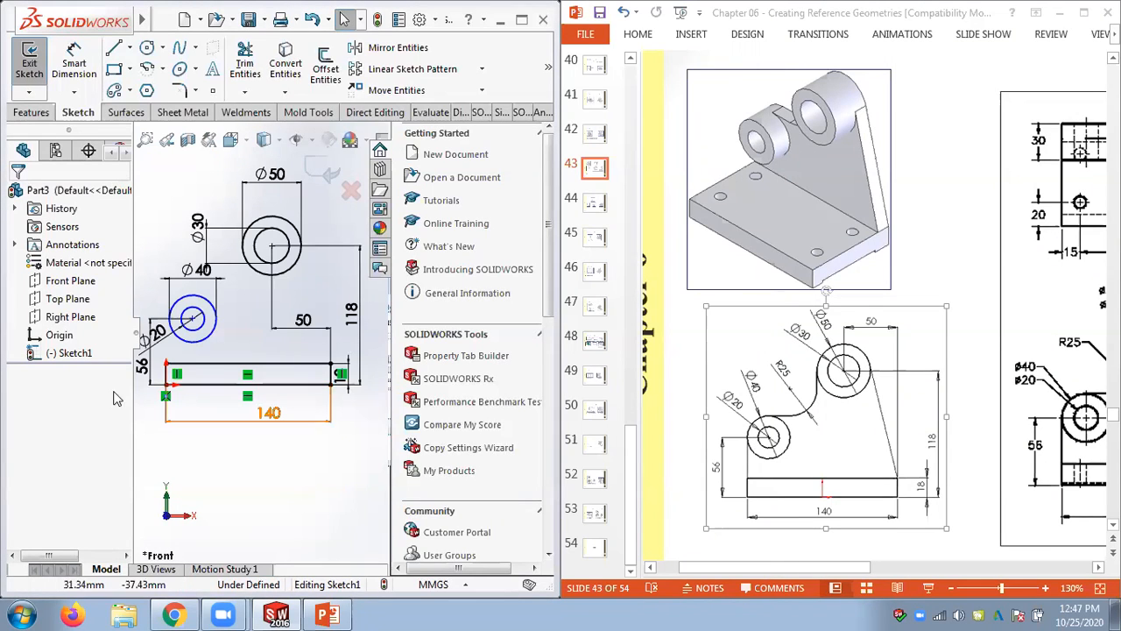
{"action": "scroll", "coordinate": [167, 357], "scroll_direction": "down", "scroll_amount": 3}
{"action": "scroll", "coordinate": [167, 358], "scroll_direction": "down", "scroll_amount": 1}
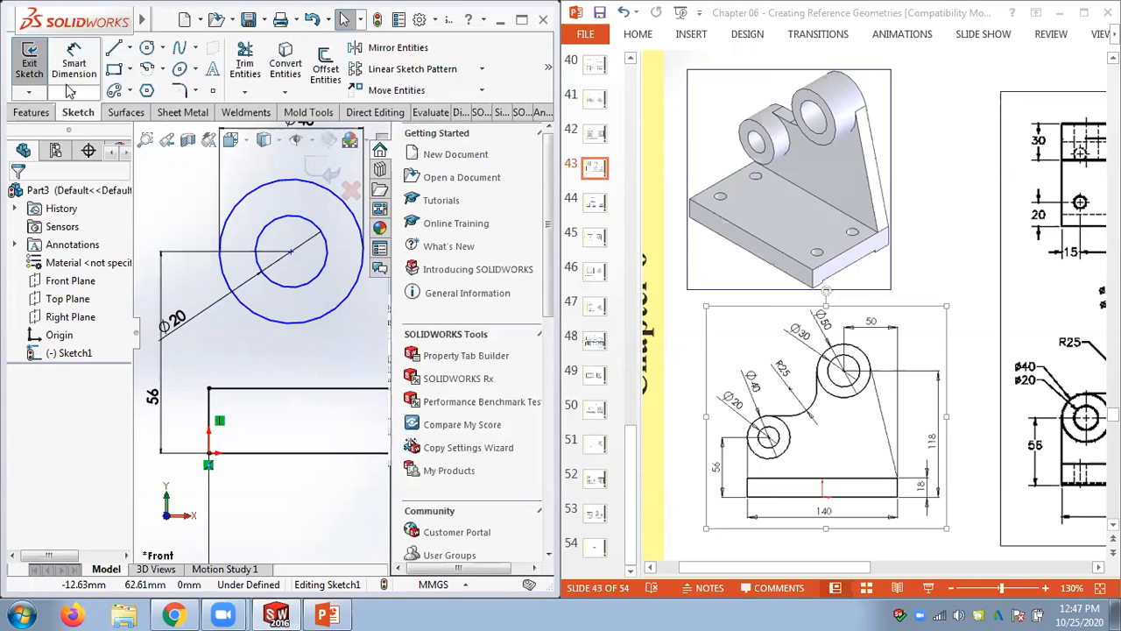
{"action": "left_click", "coordinate": [113, 48]}
{"action": "left_click", "coordinate": [209, 388]}
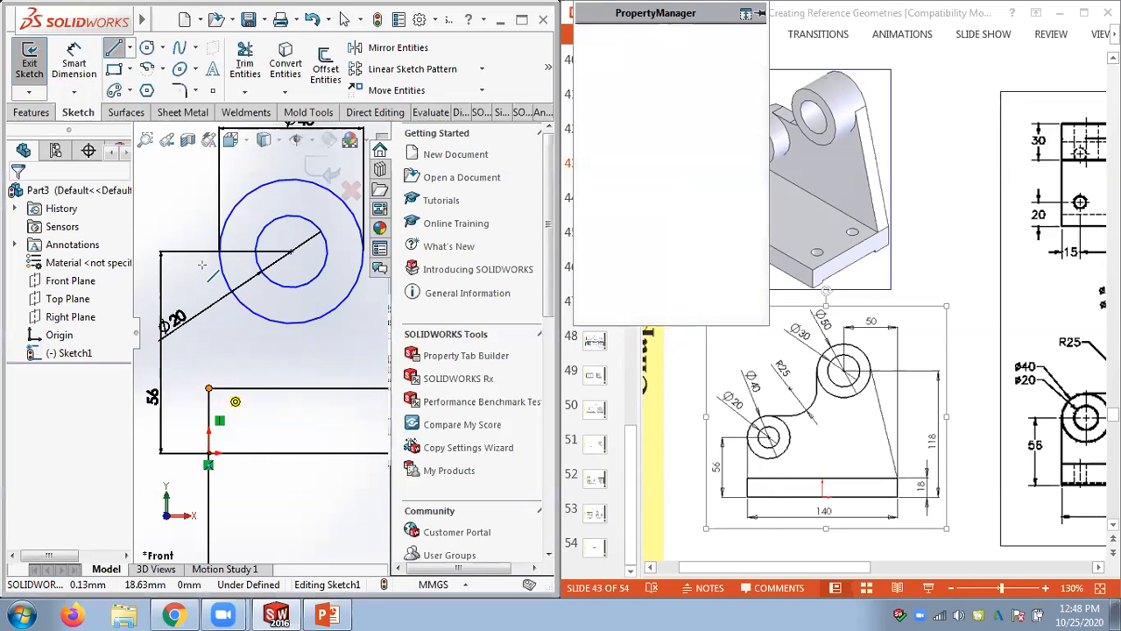
{"action": "left_click", "coordinate": [207, 167]}
{"action": "key", "text": "Escape"}
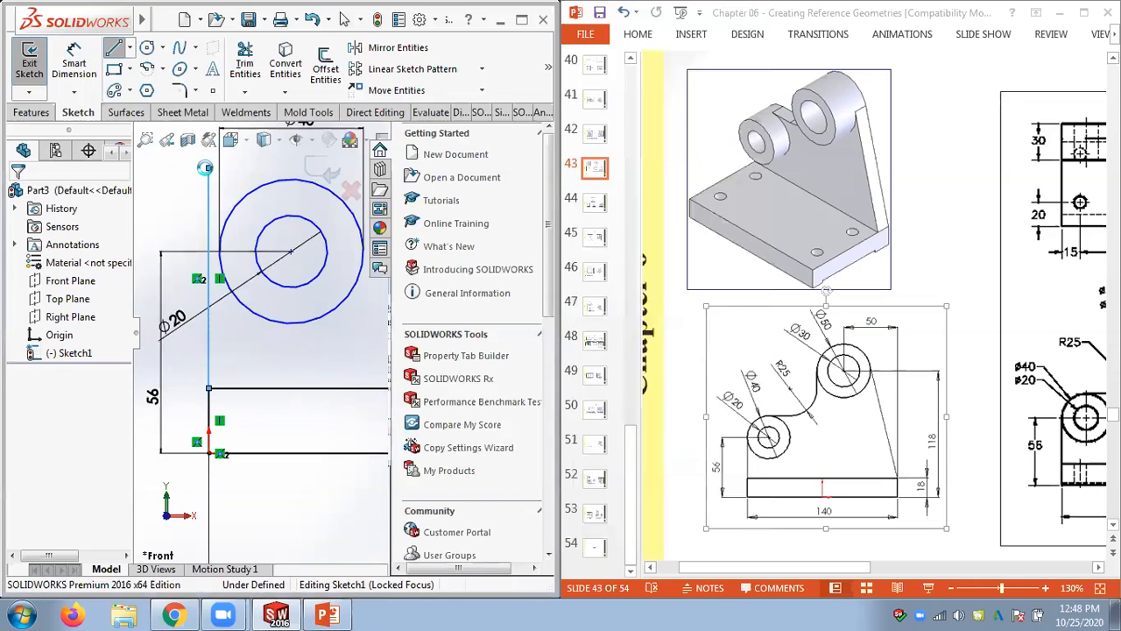
{"action": "scroll", "coordinate": [250, 193], "scroll_direction": "up", "scroll_amount": 2}
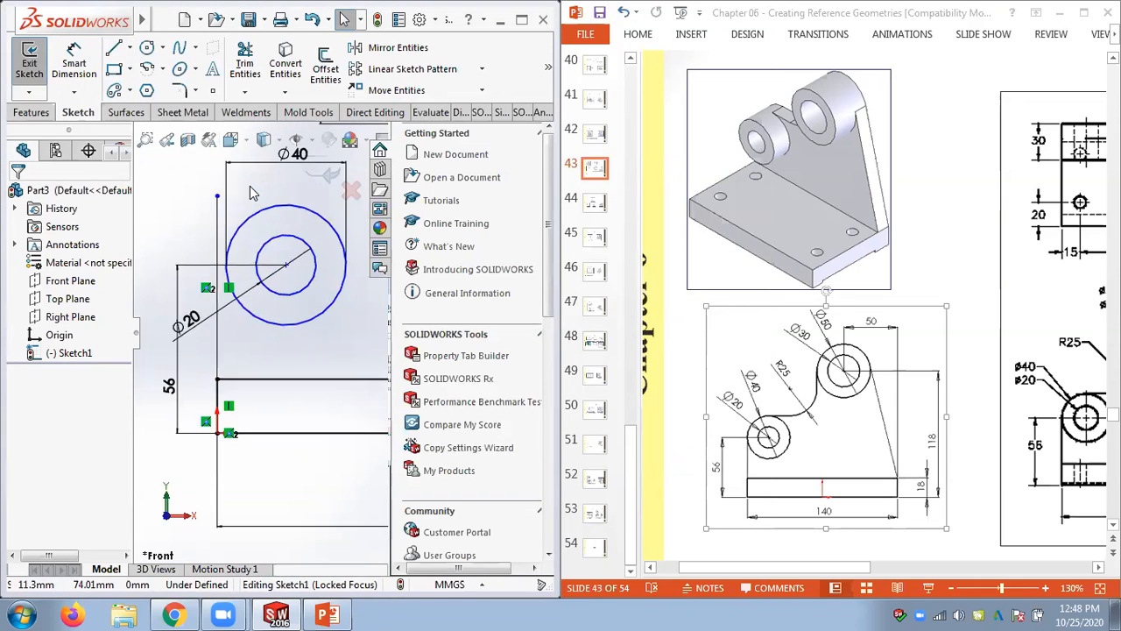
Make the lower outer circle tangent to the vertical line rising from the base's upper-left corner
{"action": "scroll", "coordinate": [265, 255], "scroll_direction": "down", "scroll_amount": 2}
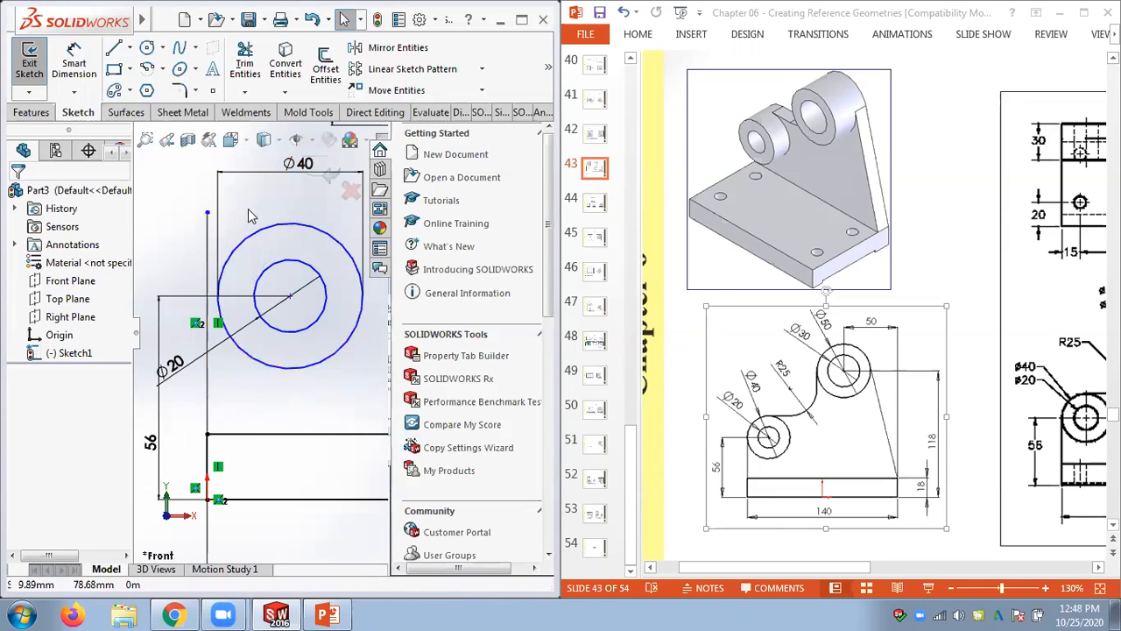
{"action": "left_click", "coordinate": [207, 265]}
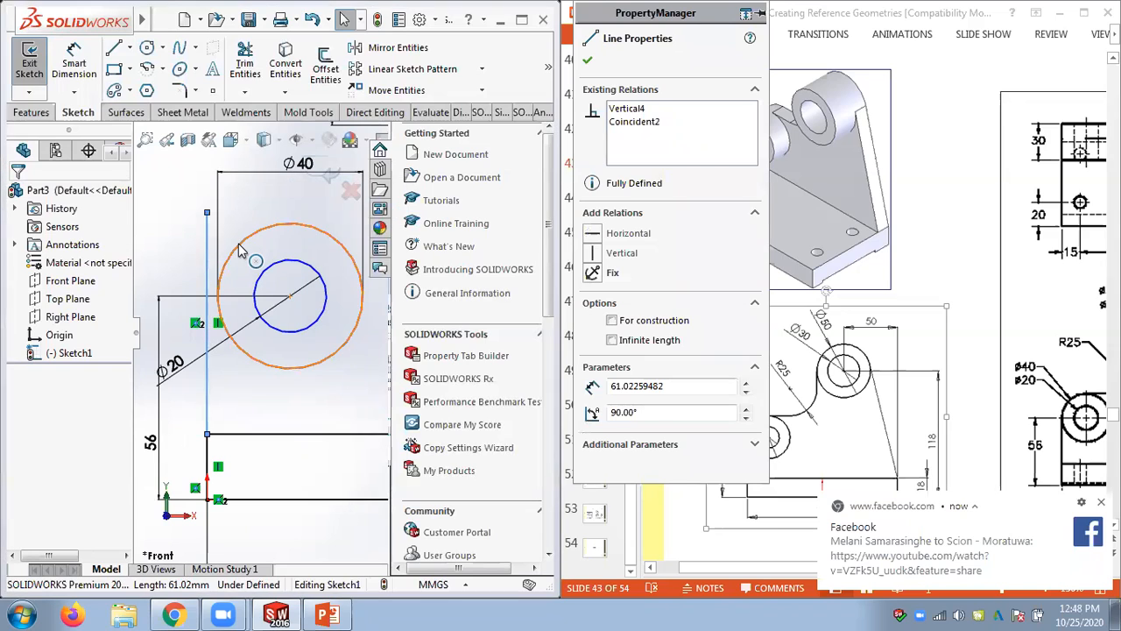
{"action": "left_click", "coordinate": [242, 252], "text": "ctrl"}
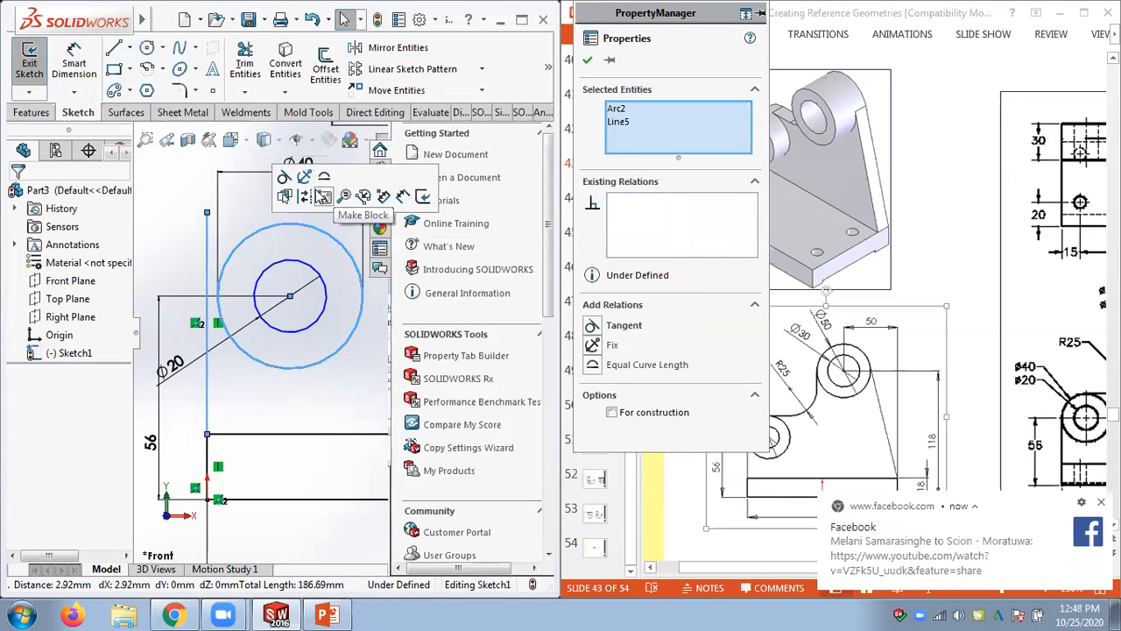
{"action": "left_click", "coordinate": [285, 176]}
{"action": "key", "text": "Escape"}
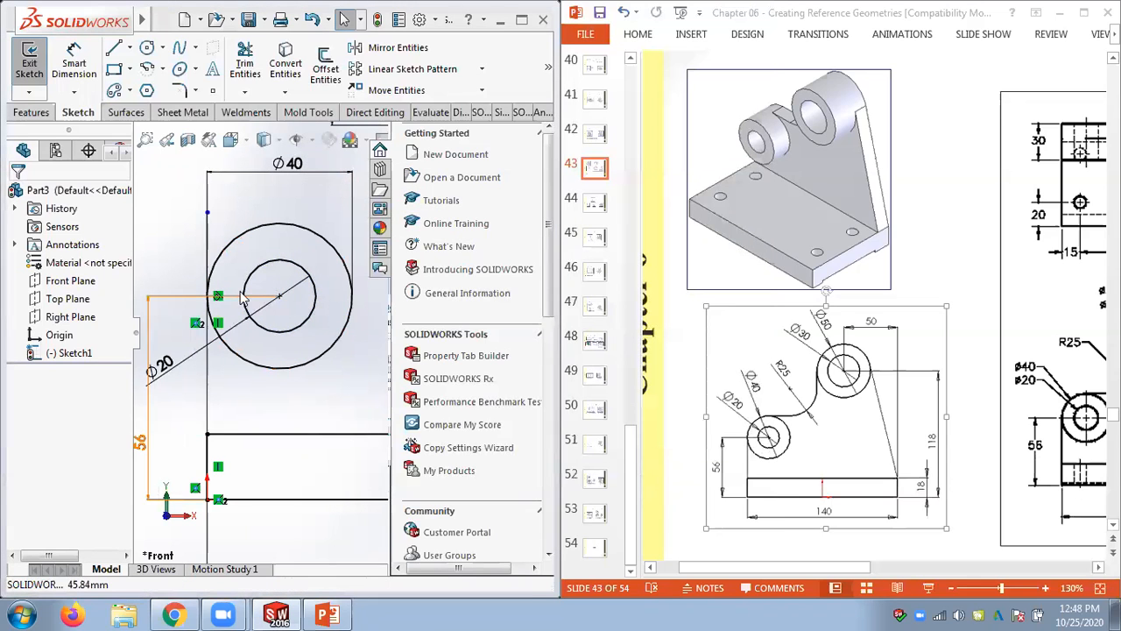
Trim away the part of the vertical line above its tangent point with the 40 mm circle, using Trim to closest
{"action": "scroll", "coordinate": [176, 278], "scroll_direction": "down", "scroll_amount": 2}
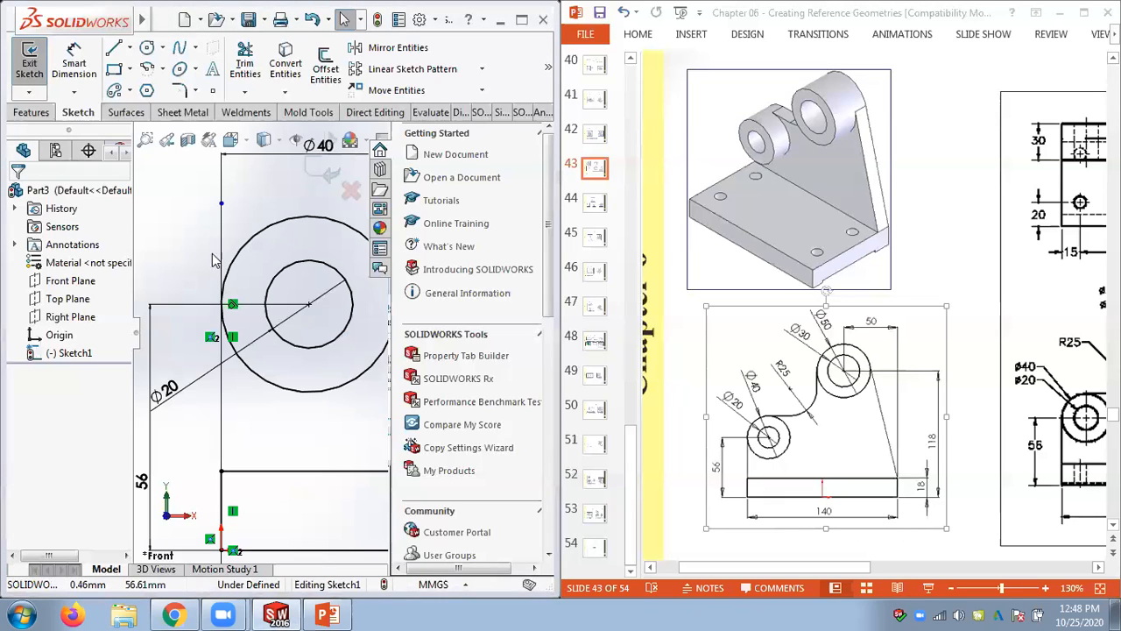
{"action": "scroll", "coordinate": [237, 246], "scroll_direction": "up", "scroll_amount": 2}
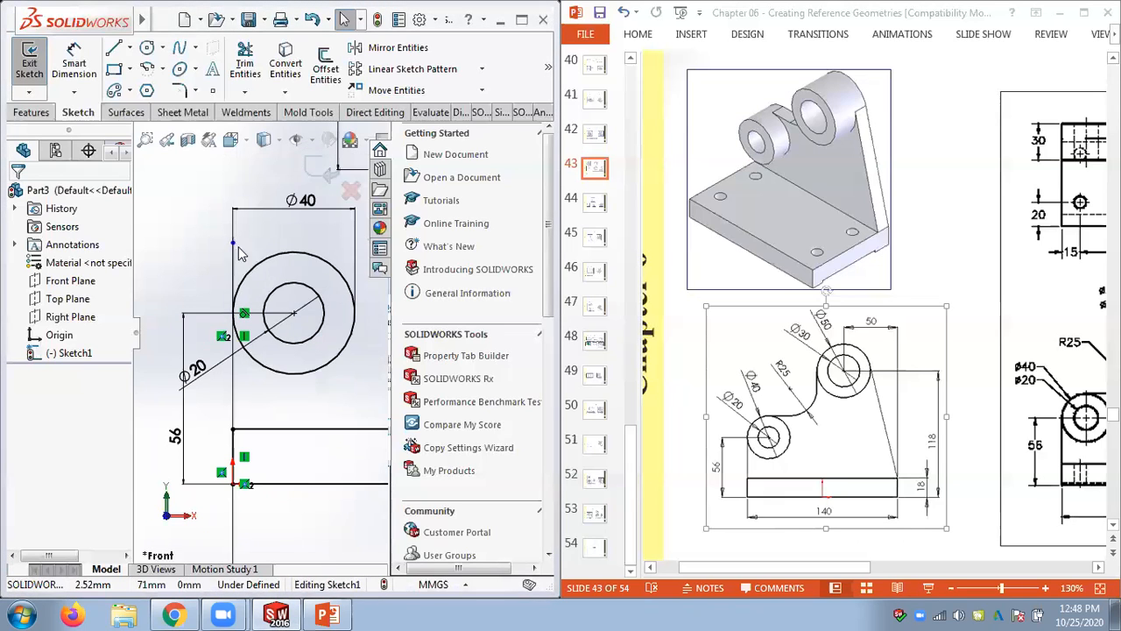
{"action": "left_click", "coordinate": [250, 93]}
{"action": "left_click", "coordinate": [276, 111]}
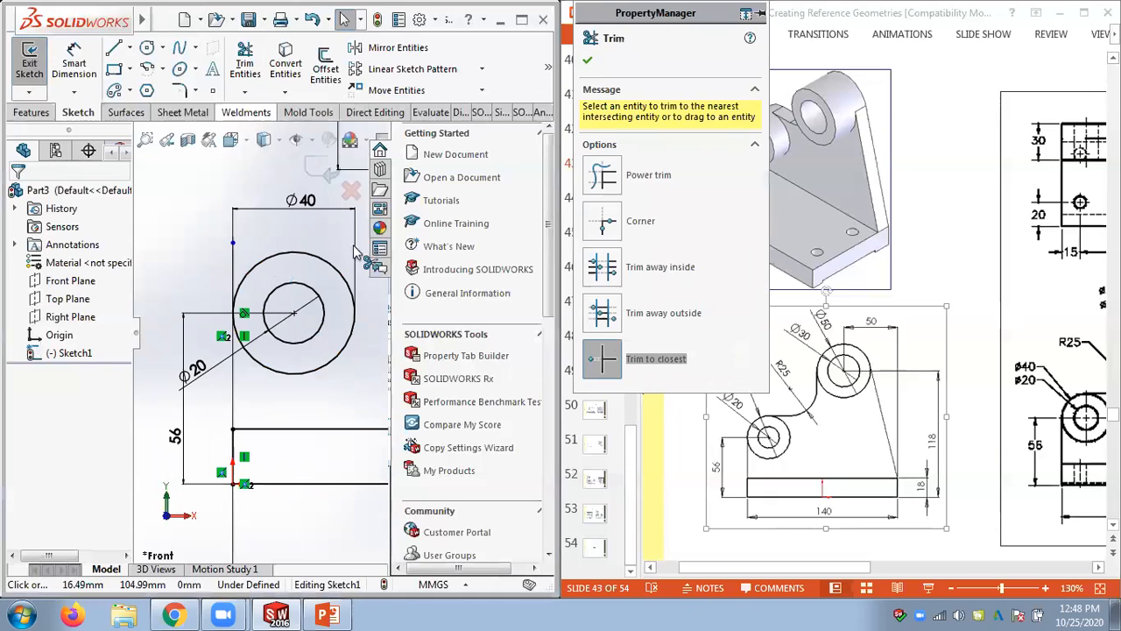
{"action": "left_click", "coordinate": [233, 266]}
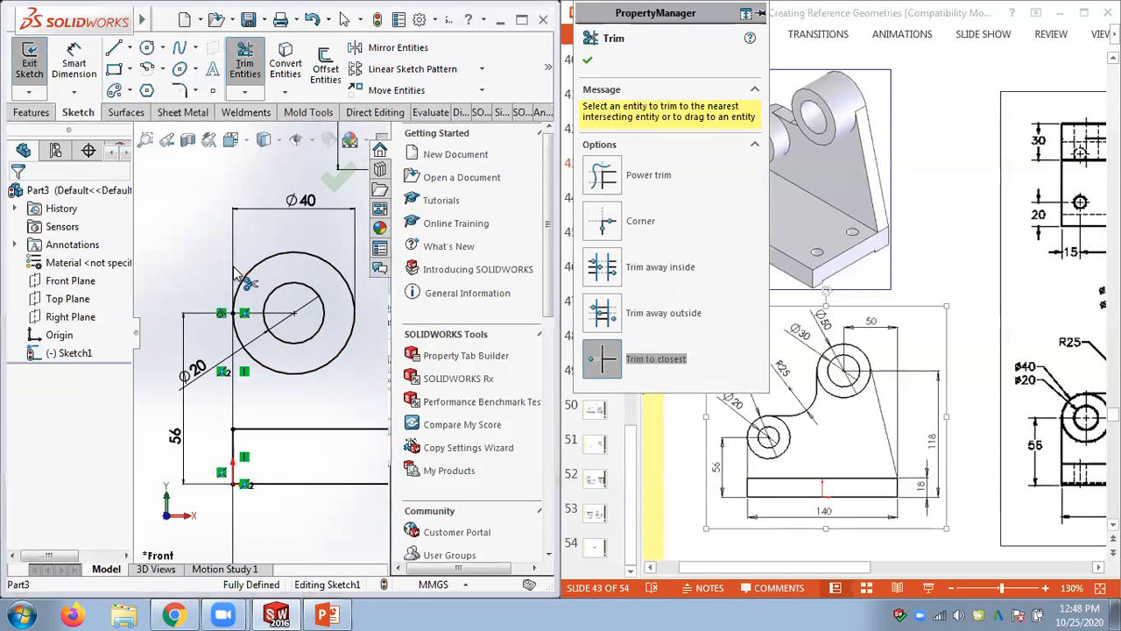
{"action": "scroll", "coordinate": [267, 314], "scroll_direction": "up", "scroll_amount": 3}
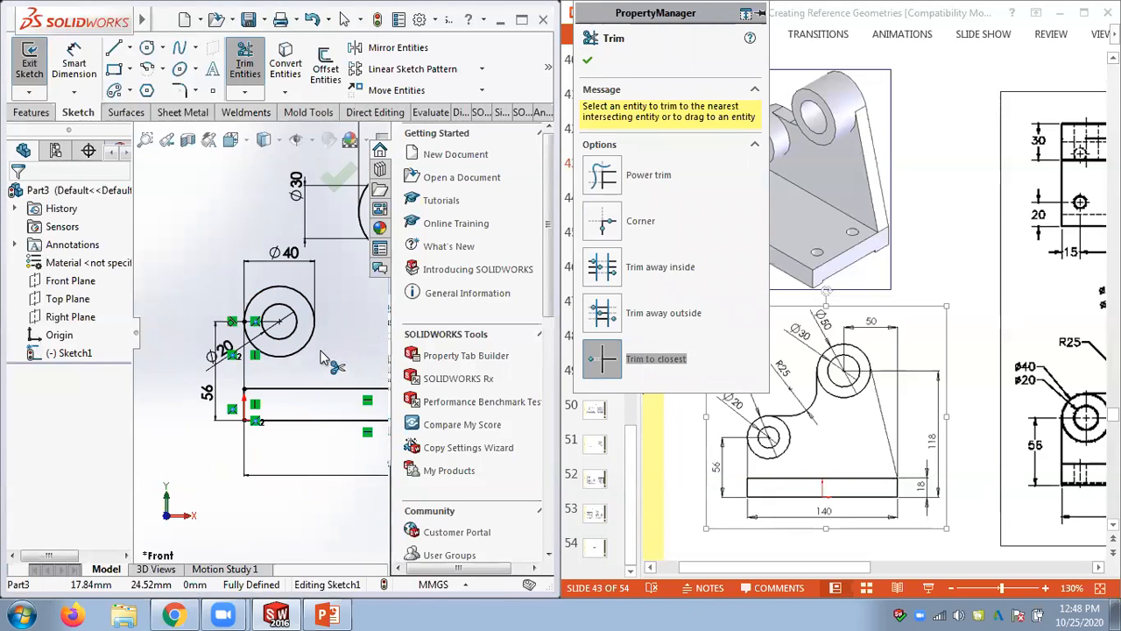
{"action": "scroll", "coordinate": [317, 324], "scroll_direction": "up", "scroll_amount": 3}
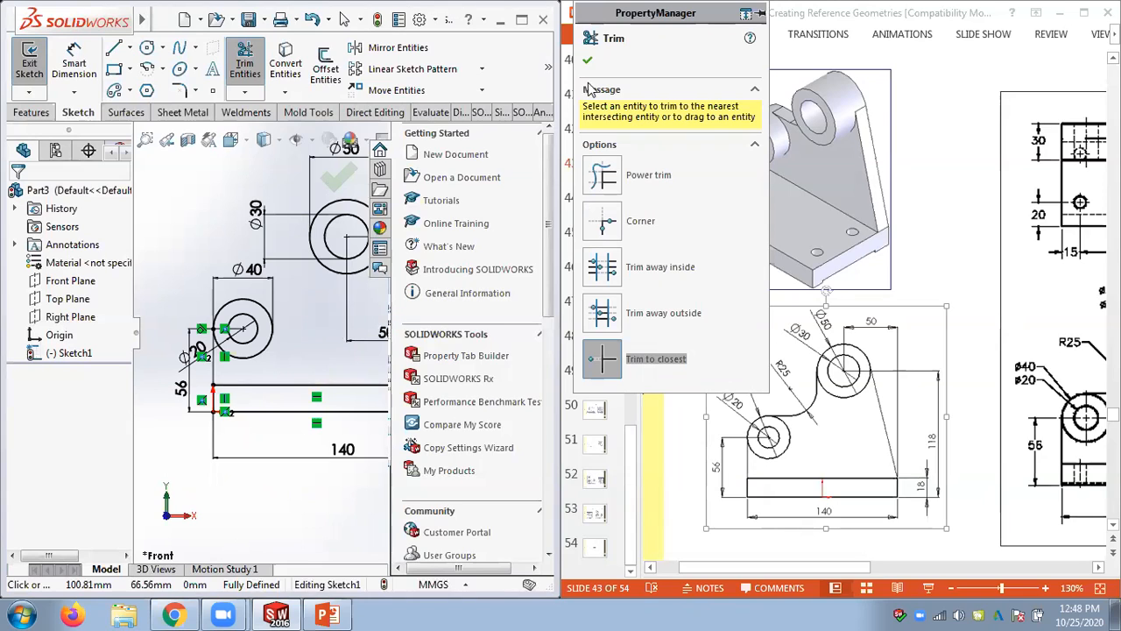
{"action": "left_click", "coordinate": [808, 300]}
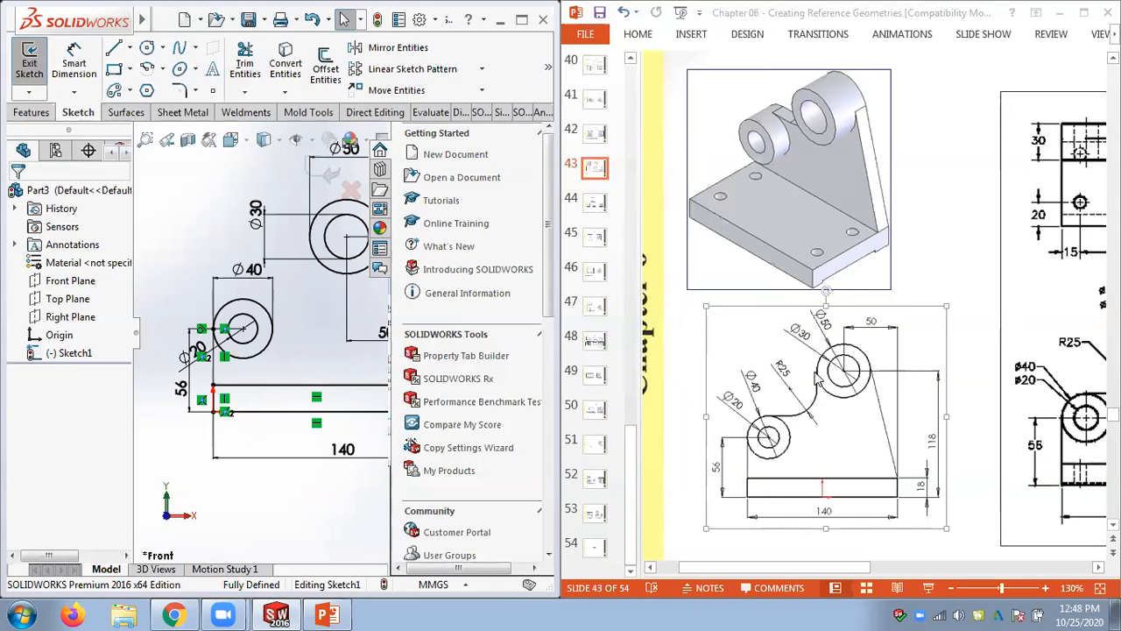
Sketch a horizontal line about 59 mm long to the right from the top quadrant of the 40 mm circle
{"action": "left_click", "coordinate": [131, 49]}
{"action": "left_click", "coordinate": [140, 69]}
{"action": "scroll", "coordinate": [206, 308], "scroll_direction": "down", "scroll_amount": 3}
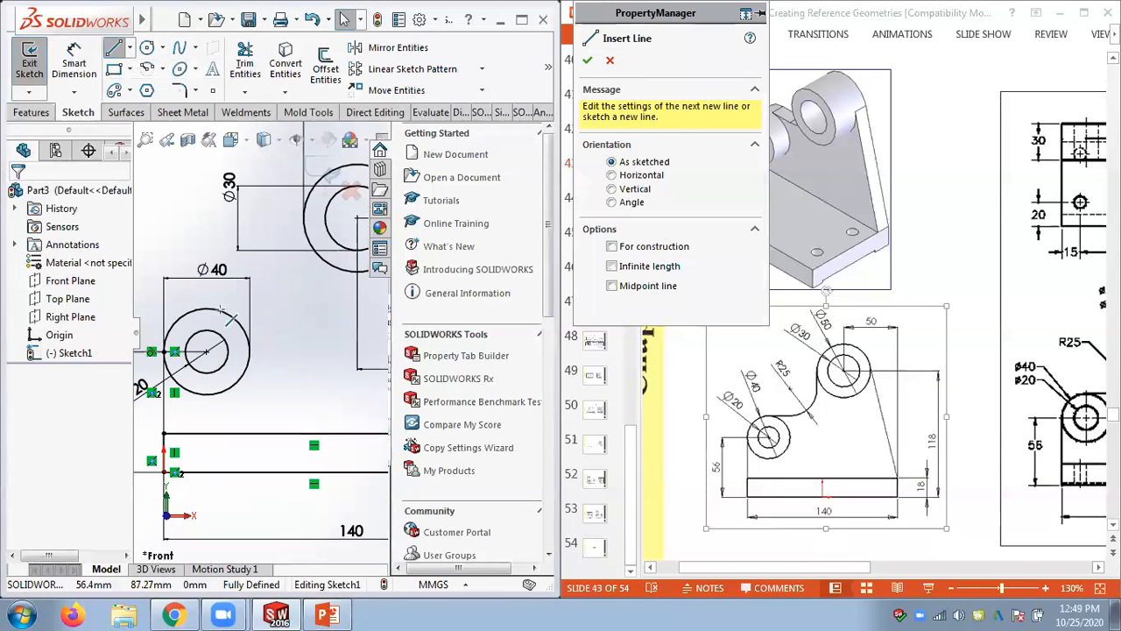
{"action": "left_click", "coordinate": [206, 308]}
{"action": "left_click", "coordinate": [332, 307]}
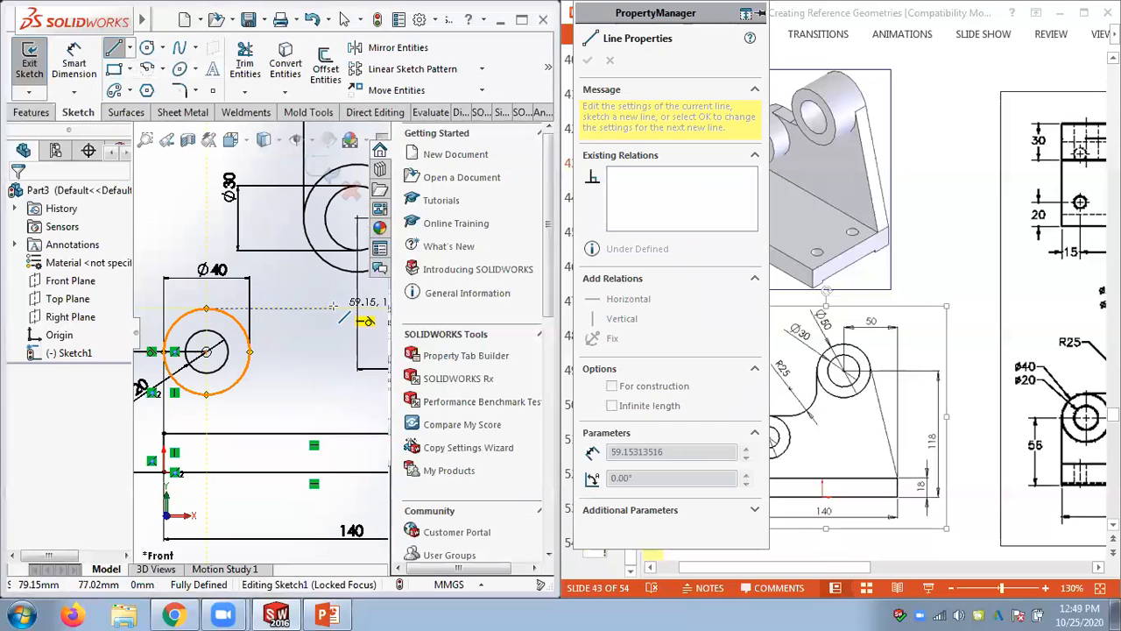
{"action": "key", "text": "Escape"}
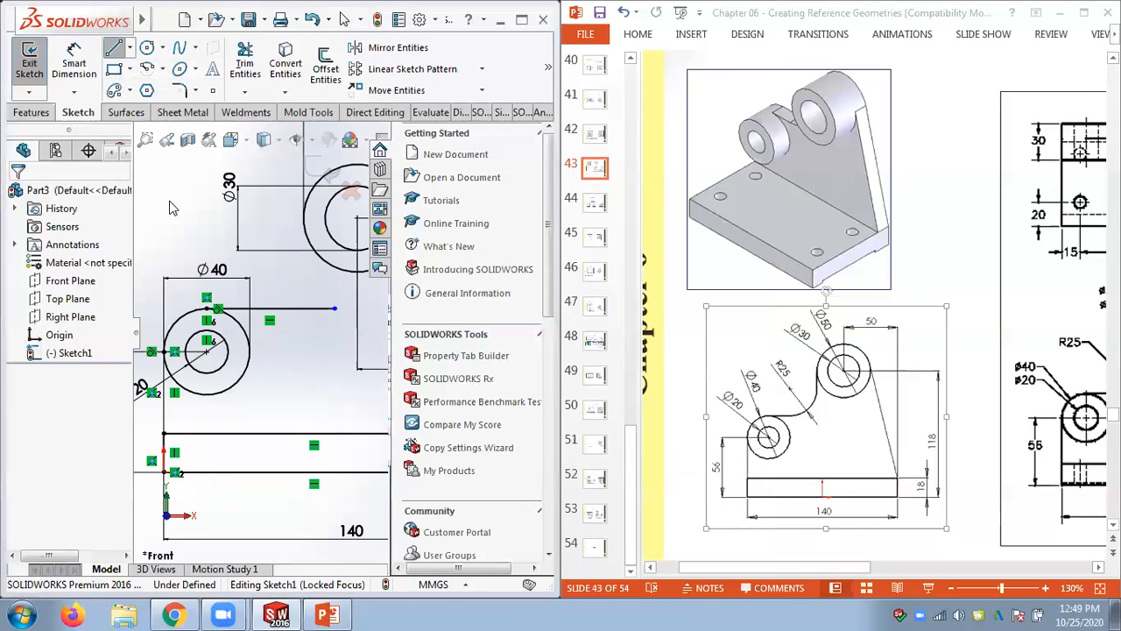
Sketch a vertical line down from the left quadrant of the 50 mm circle, crossing the horizontal line
{"action": "right_click", "coordinate": [172, 211]}
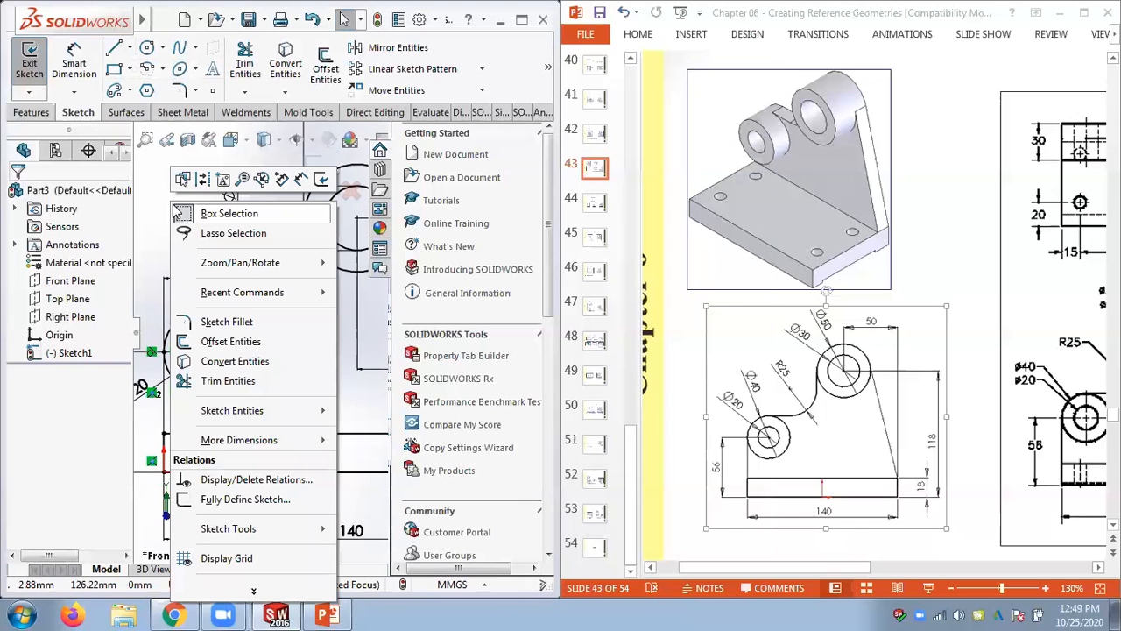
{"action": "left_click", "coordinate": [112, 53]}
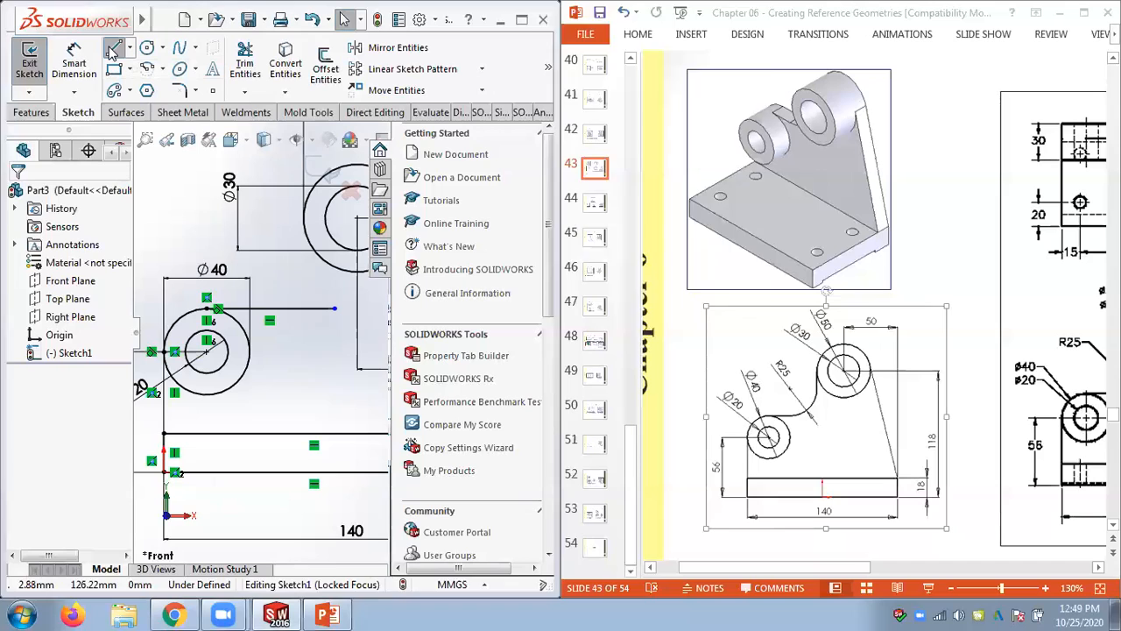
{"action": "left_click", "coordinate": [303, 218]}
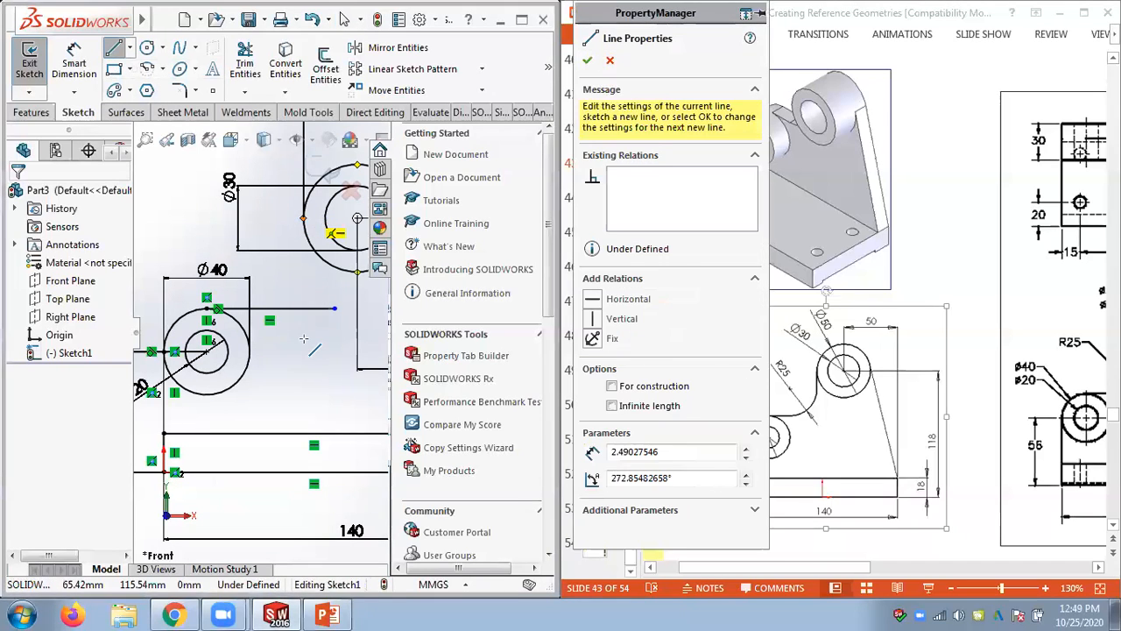
{"action": "left_click", "coordinate": [303, 338]}
{"action": "key", "text": "Escape"}
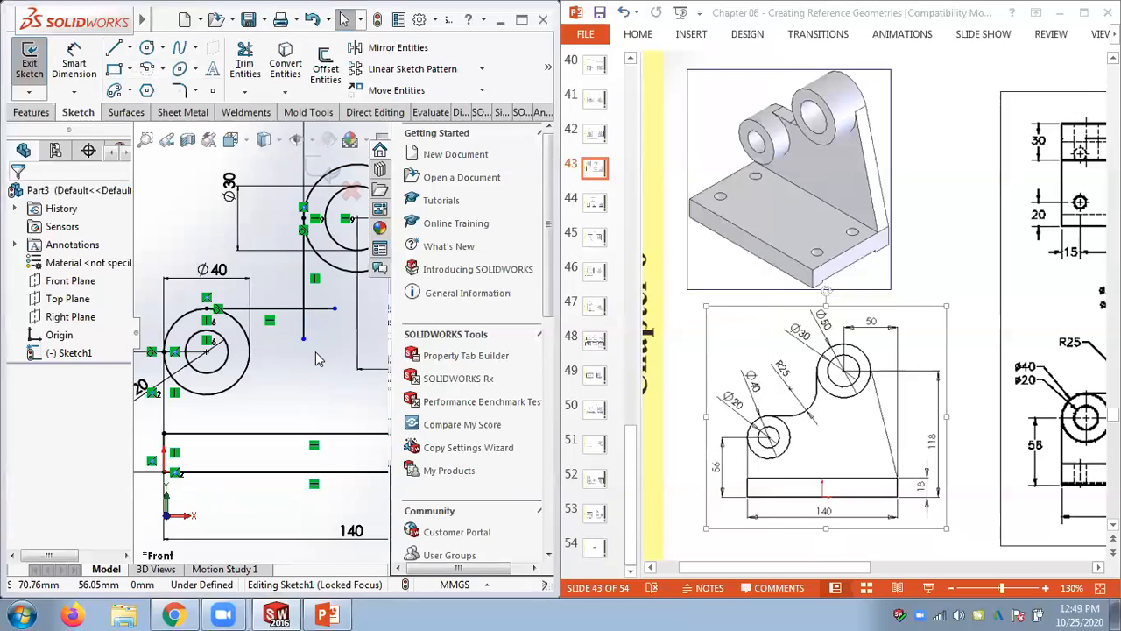
Trim the overhanging ends of the crossing horizontal and vertical lines so that they meet in a corner
{"action": "scroll", "coordinate": [314, 365], "scroll_direction": "up", "scroll_amount": 3}
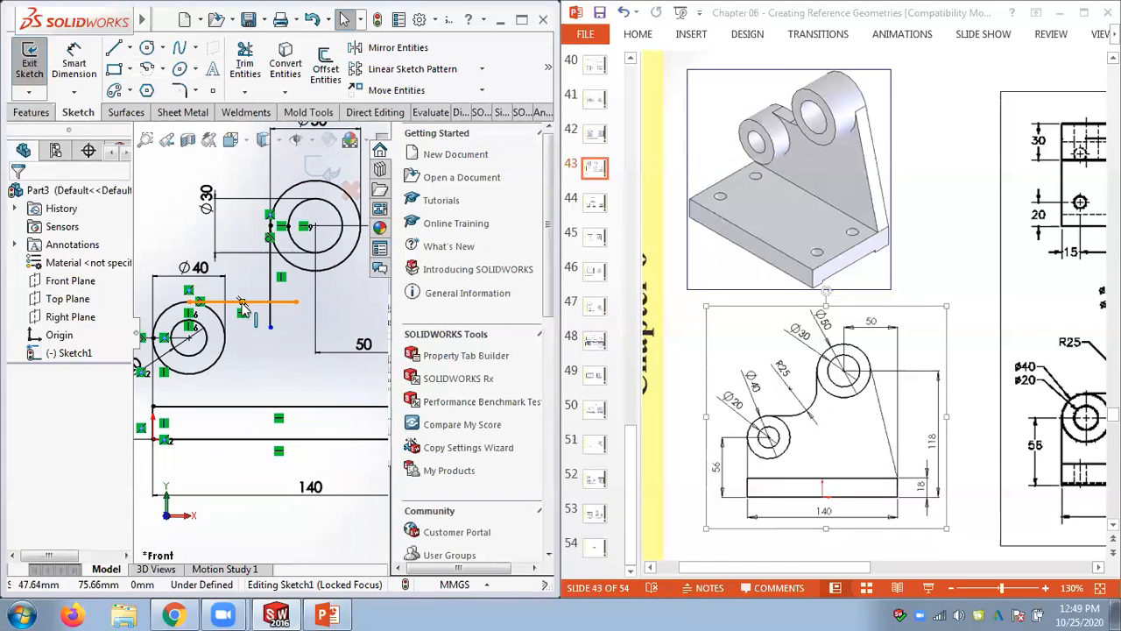
{"action": "left_click", "coordinate": [245, 91]}
{"action": "left_click", "coordinate": [265, 108]}
{"action": "left_click", "coordinate": [271, 315]}
{"action": "left_click", "coordinate": [290, 303]}
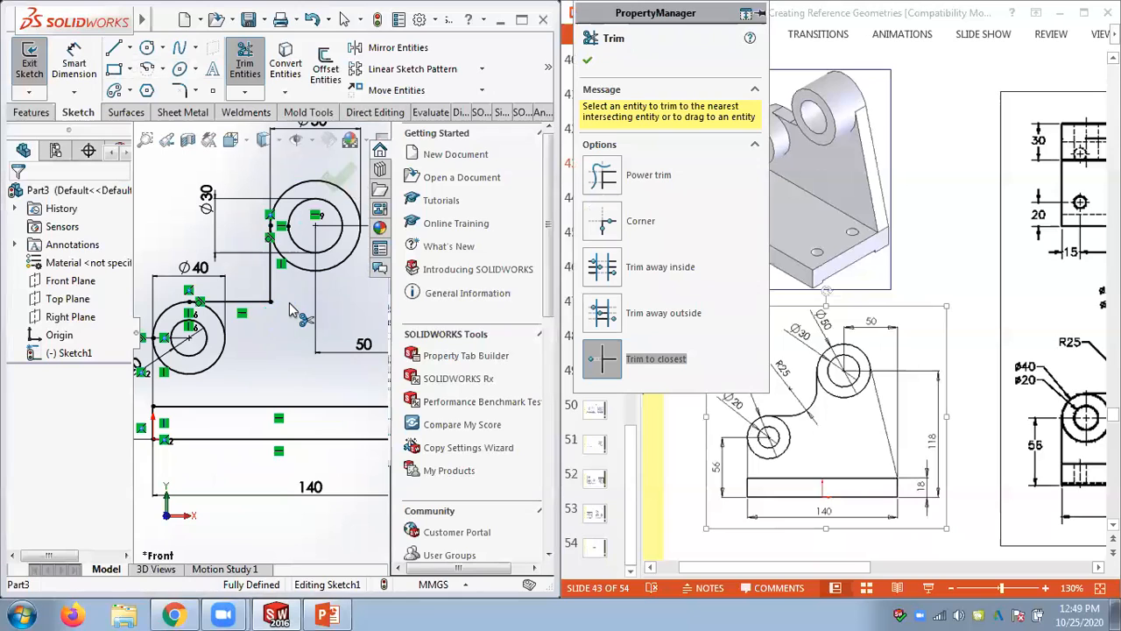
{"action": "scroll", "coordinate": [262, 327], "scroll_direction": "up", "scroll_amount": 2}
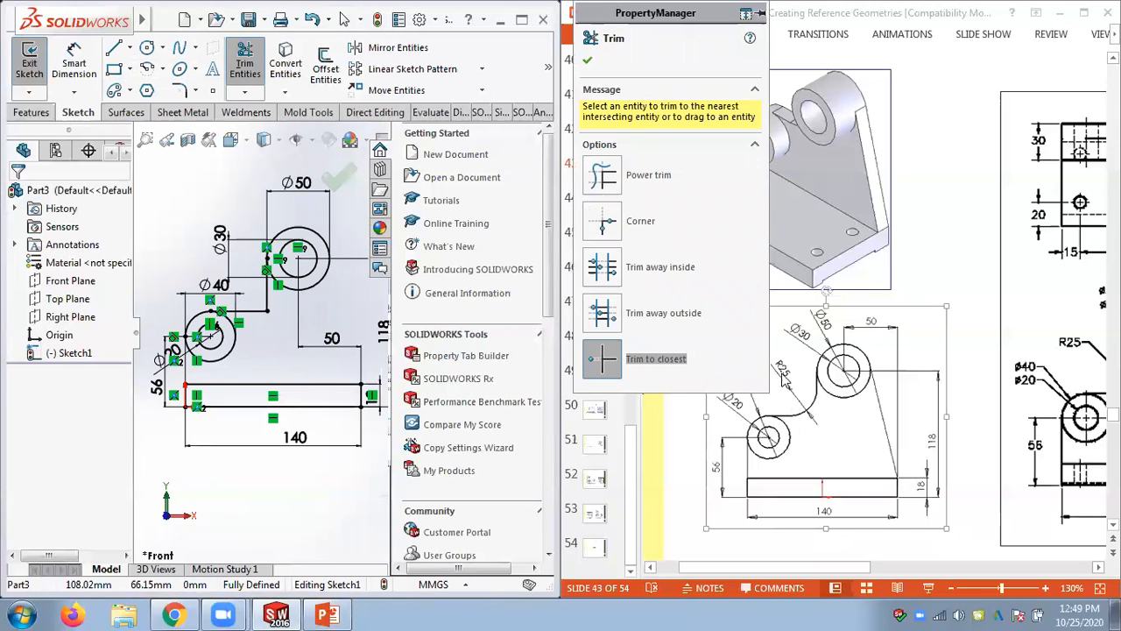
{"action": "left_click", "coordinate": [587, 59]}
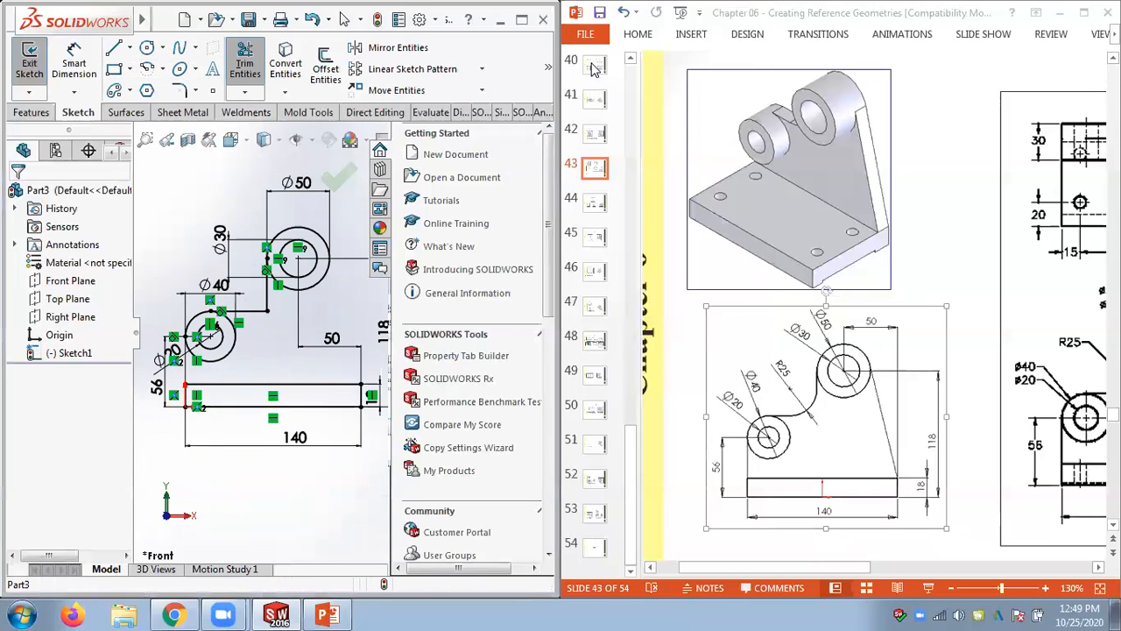
Fillet the corner between the horizontal and vertical connecting lines with a 25 mm radius, adding a dimension to the fillet
{"action": "left_click", "coordinate": [196, 91]}
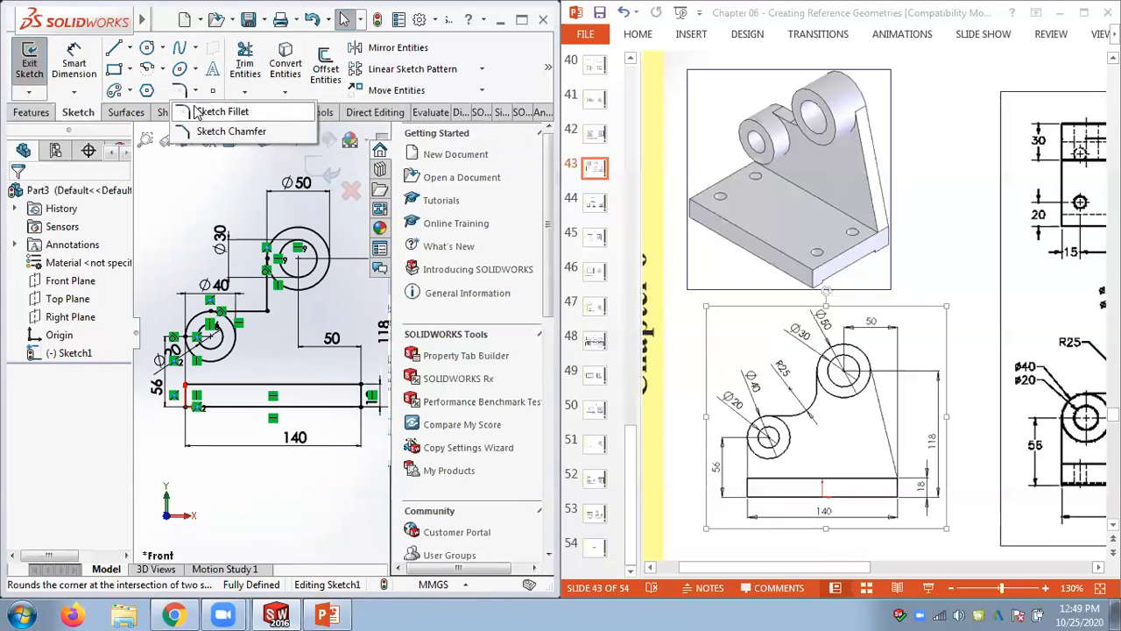
{"action": "left_click", "coordinate": [221, 110]}
{"action": "type", "text": "25.00mm"}
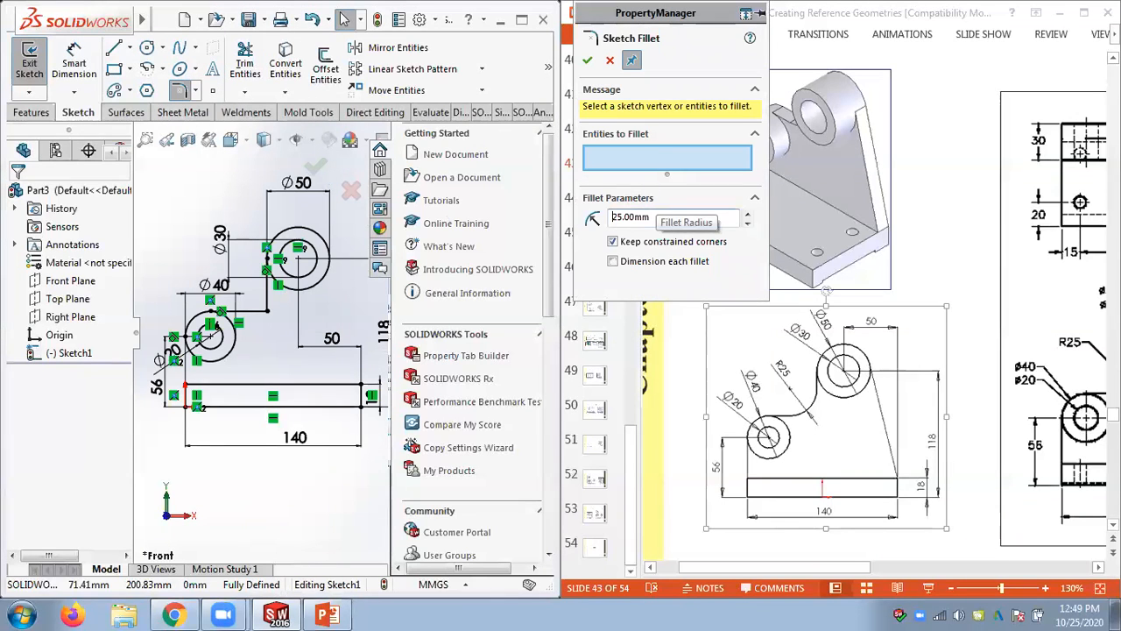
{"action": "left_click", "coordinate": [267, 310]}
{"action": "left_click", "coordinate": [587, 60]}
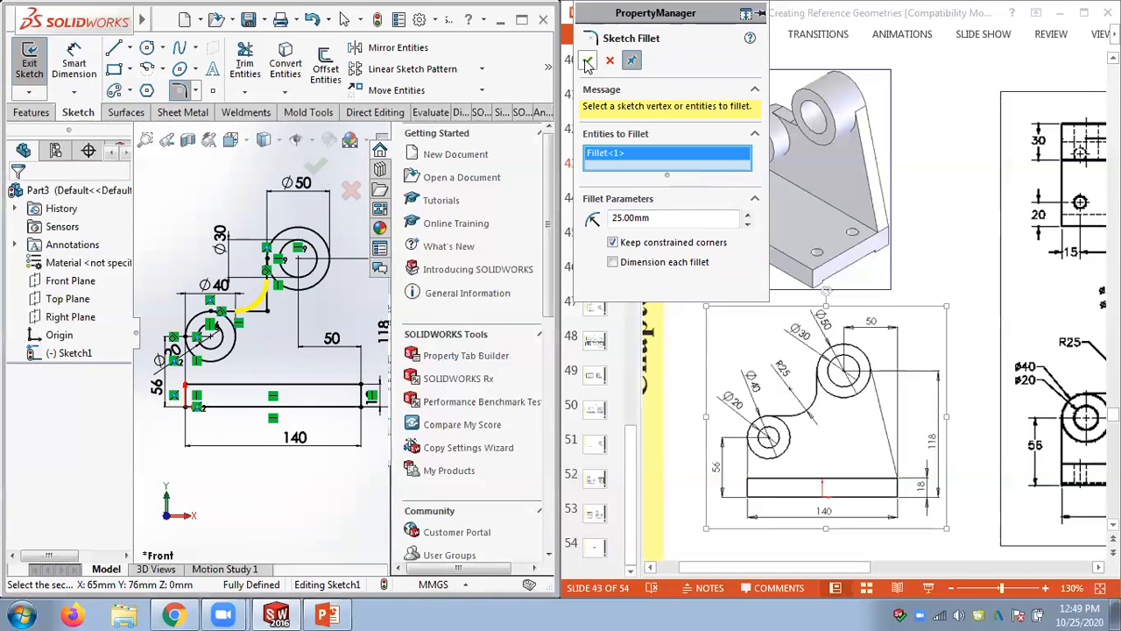
{"action": "left_click", "coordinate": [614, 262]}
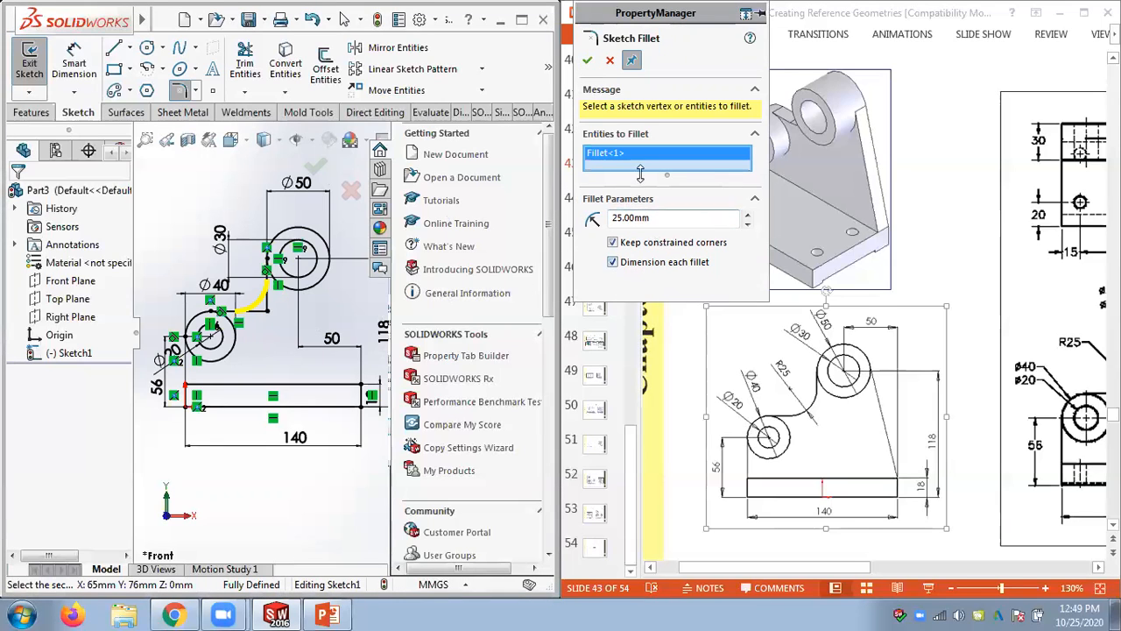
{"action": "left_click", "coordinate": [587, 60]}
{"action": "scroll", "coordinate": [217, 334], "scroll_direction": "up", "scroll_amount": 2}
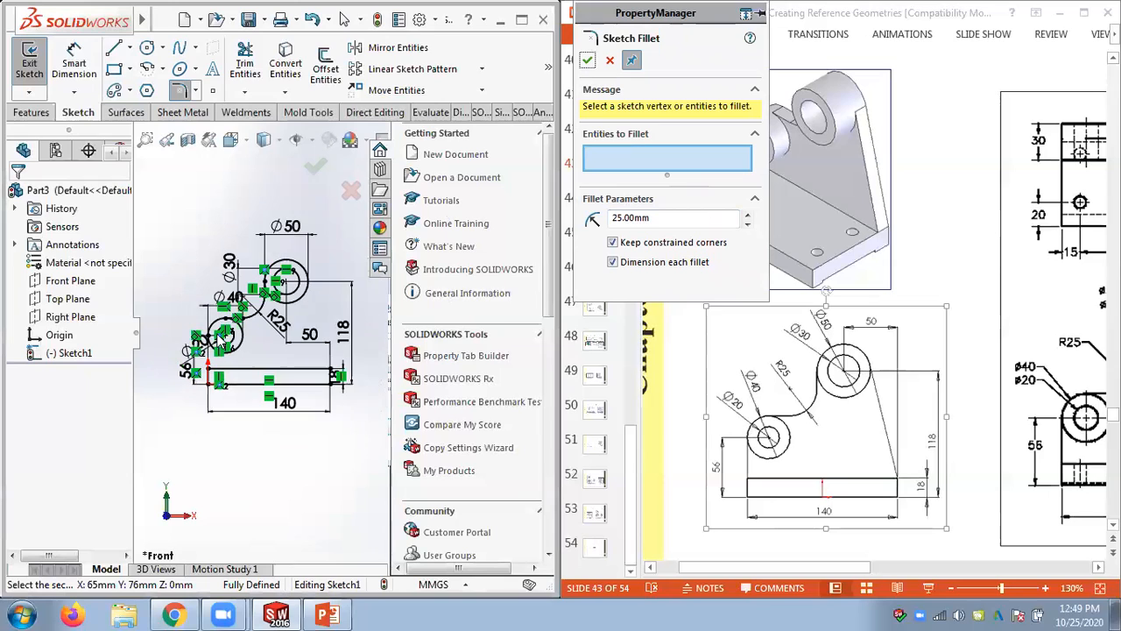
{"action": "scroll", "coordinate": [229, 344], "scroll_direction": "down", "scroll_amount": 2}
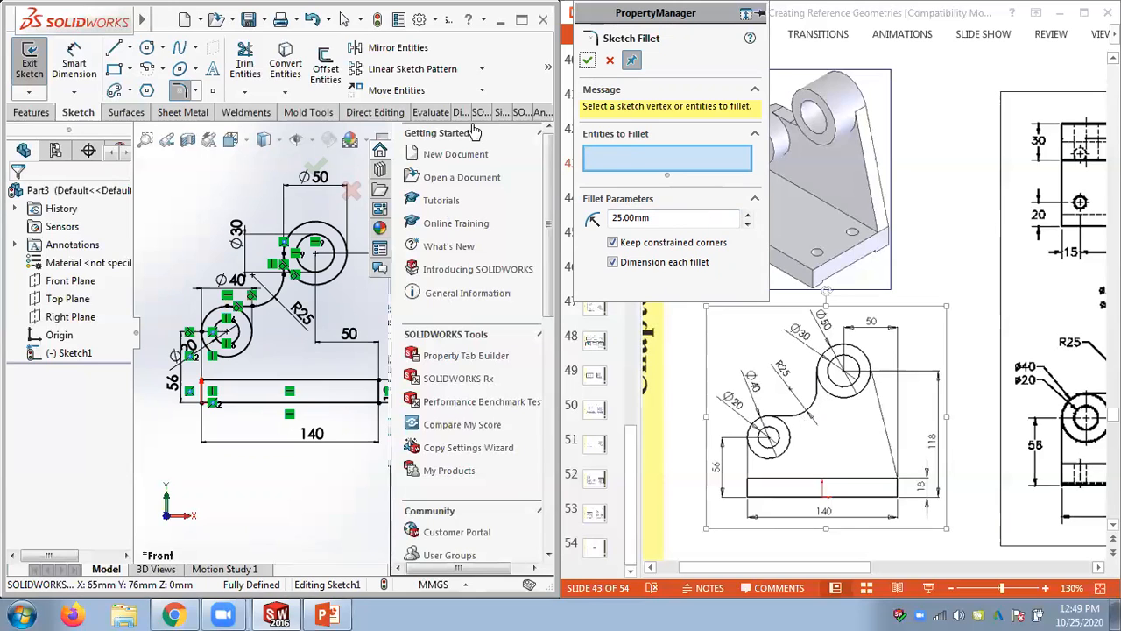
{"action": "left_click", "coordinate": [586, 61]}
Sketch a line about 109 mm long from the base rectangle's upper right corner, tangent to the right side of the 50 mm circle
{"action": "scroll", "coordinate": [331, 313], "scroll_direction": "down", "scroll_amount": 3}
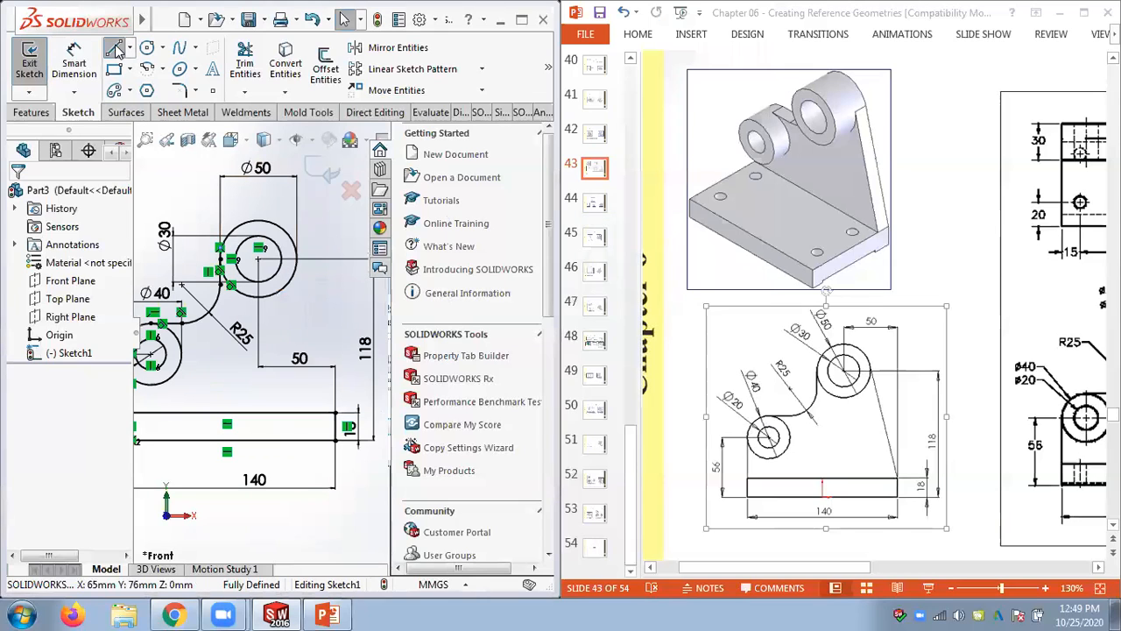
{"action": "left_click", "coordinate": [114, 47]}
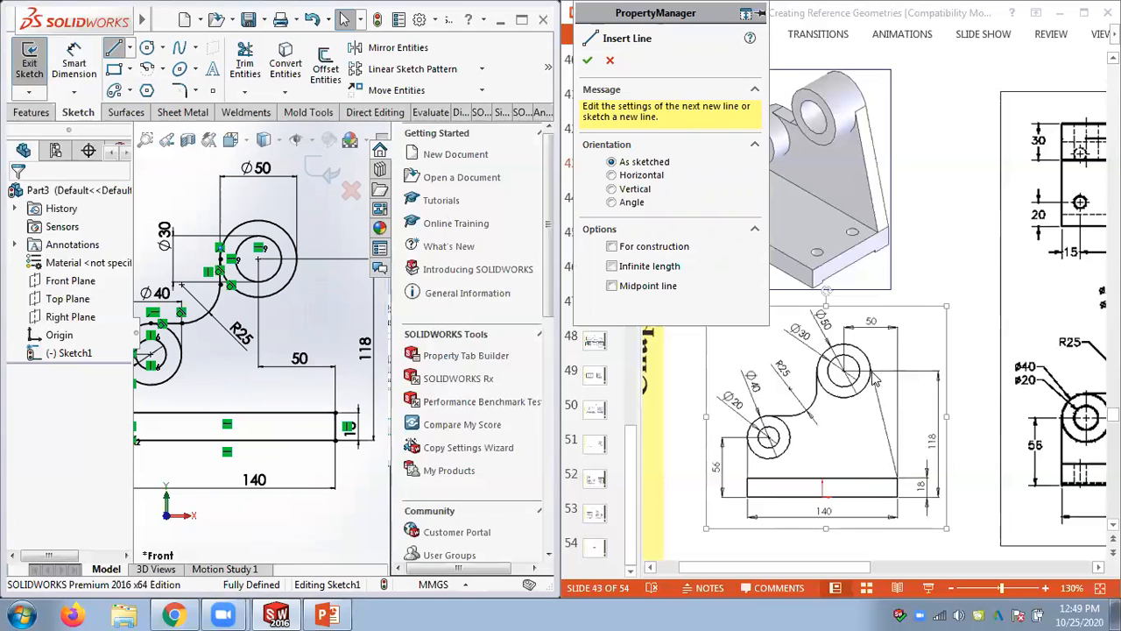
{"action": "left_click", "coordinate": [336, 412]}
{"action": "scroll", "coordinate": [302, 237], "scroll_direction": "down", "scroll_amount": 3}
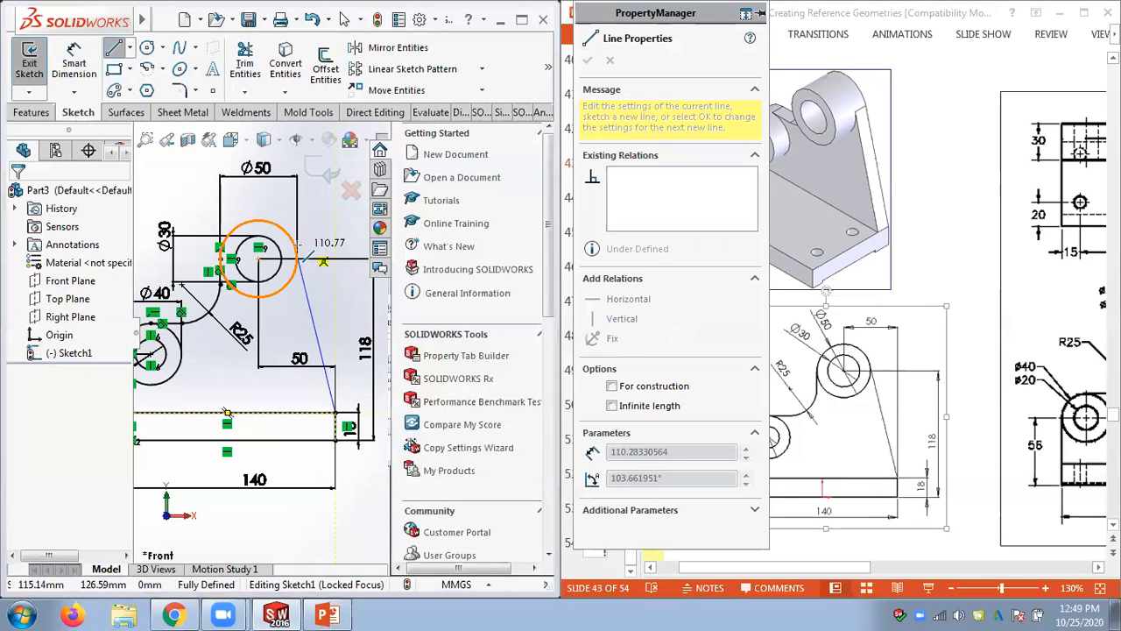
{"action": "scroll", "coordinate": [301, 250], "scroll_direction": "down", "scroll_amount": 5}
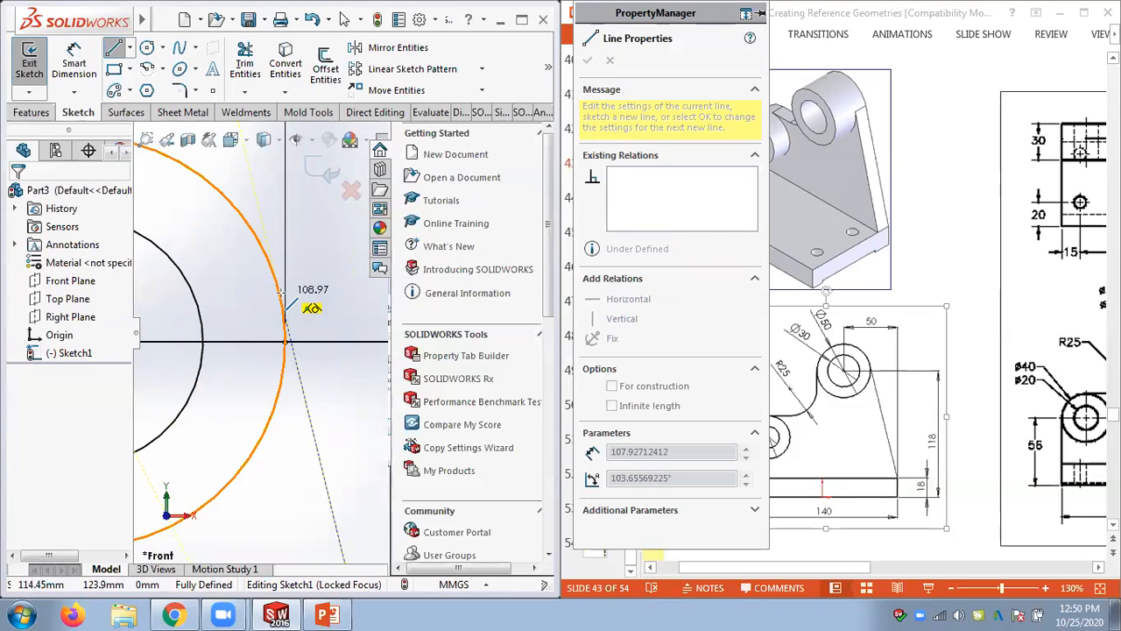
{"action": "left_click", "coordinate": [282, 293]}
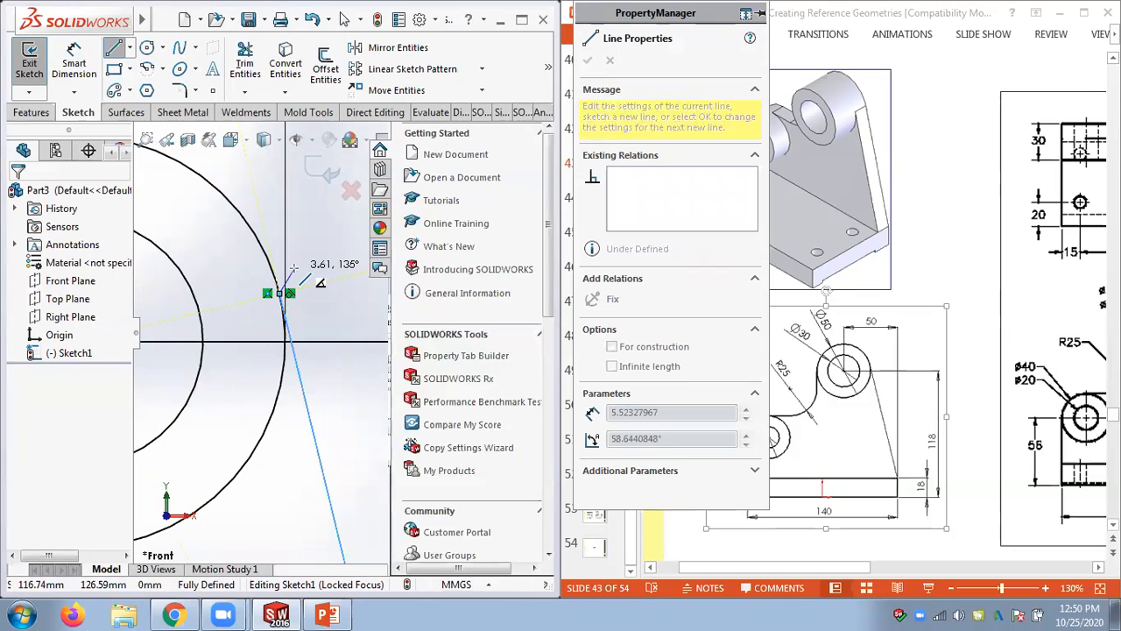
{"action": "key", "text": "Escape"}
{"action": "scroll", "coordinate": [251, 388], "scroll_direction": "up", "scroll_amount": 6}
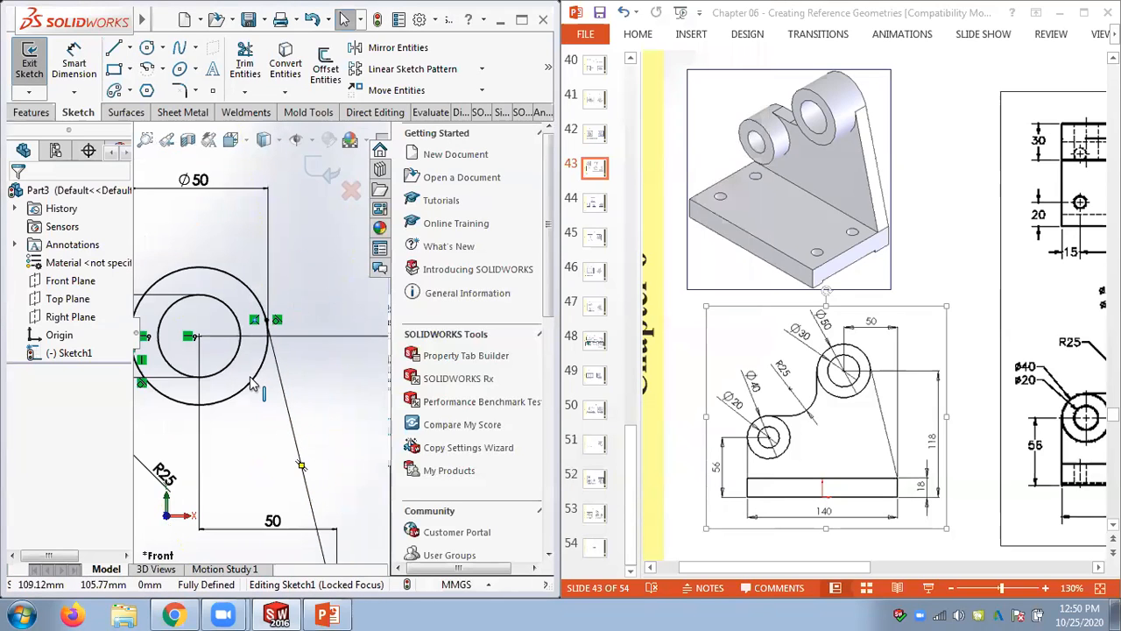
{"action": "scroll", "coordinate": [251, 388], "scroll_direction": "up", "scroll_amount": 2}
{"action": "scroll", "coordinate": [249, 389], "scroll_direction": "down", "scroll_amount": 3}
{"action": "scroll", "coordinate": [247, 390], "scroll_direction": "up", "scroll_amount": 4}
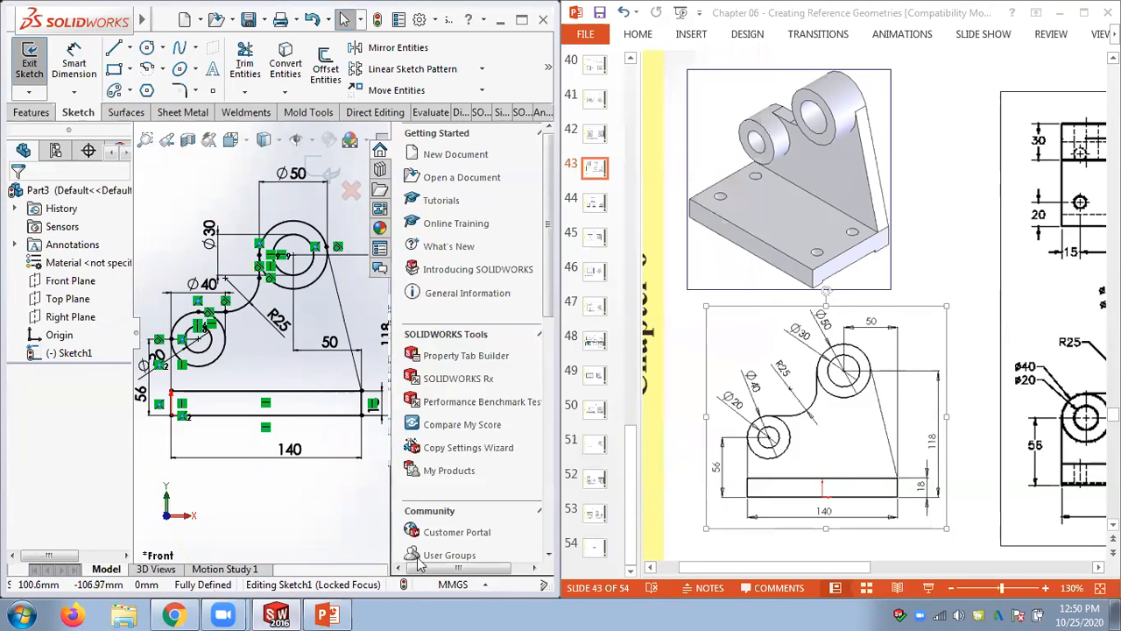
Save the part in the Tutorial folder under the name chapter 6 tut 2
{"action": "left_click", "coordinate": [248, 20]}
{"action": "left_click", "coordinate": [509, 204]}
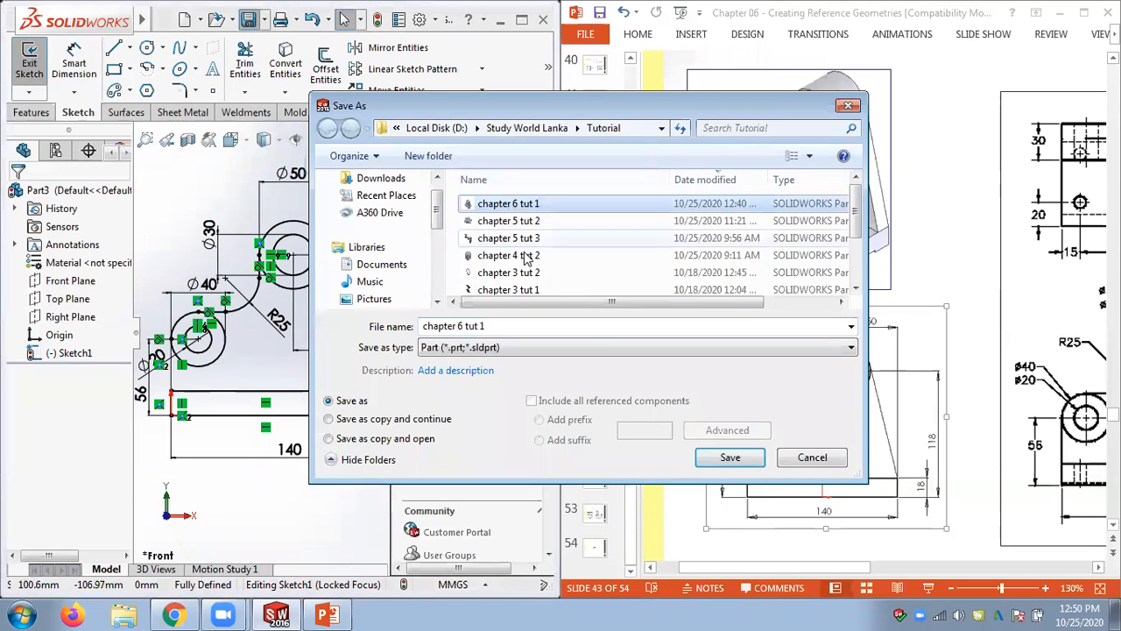
{"action": "left_click", "coordinate": [484, 326]}
{"action": "left_click", "coordinate": [484, 326]}
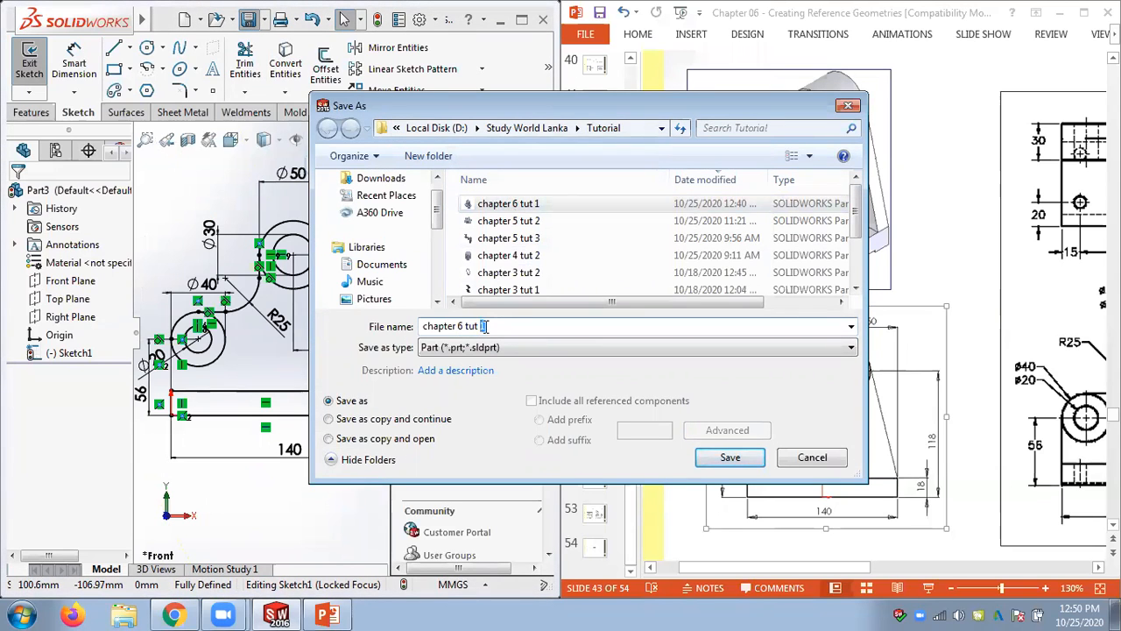
{"action": "type", "text": "2"}
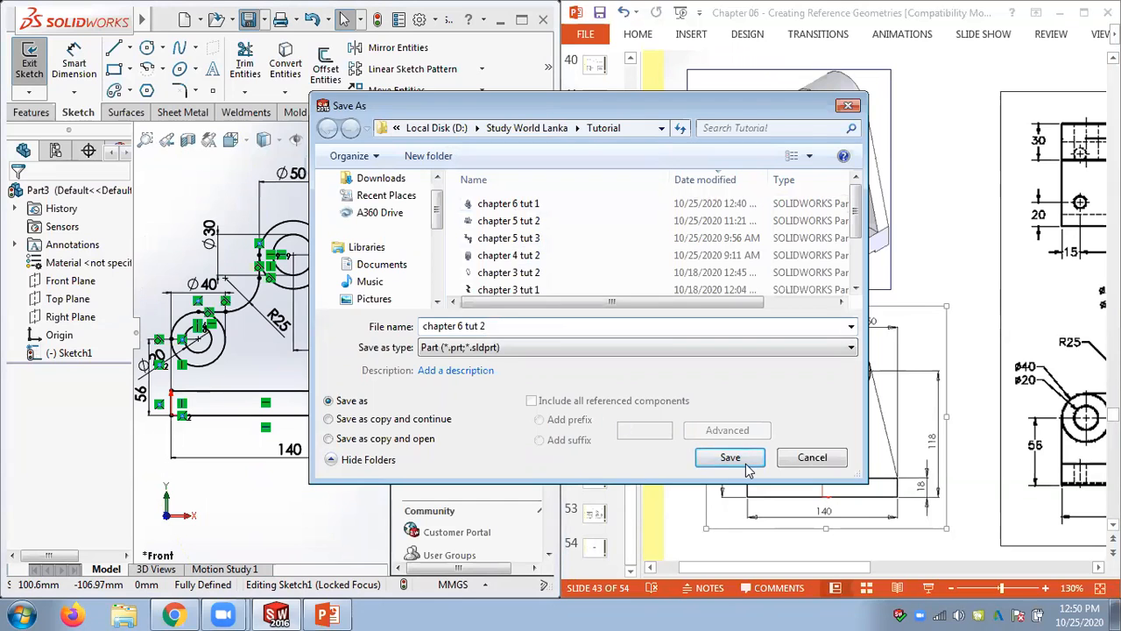
{"action": "left_click", "coordinate": [744, 470]}
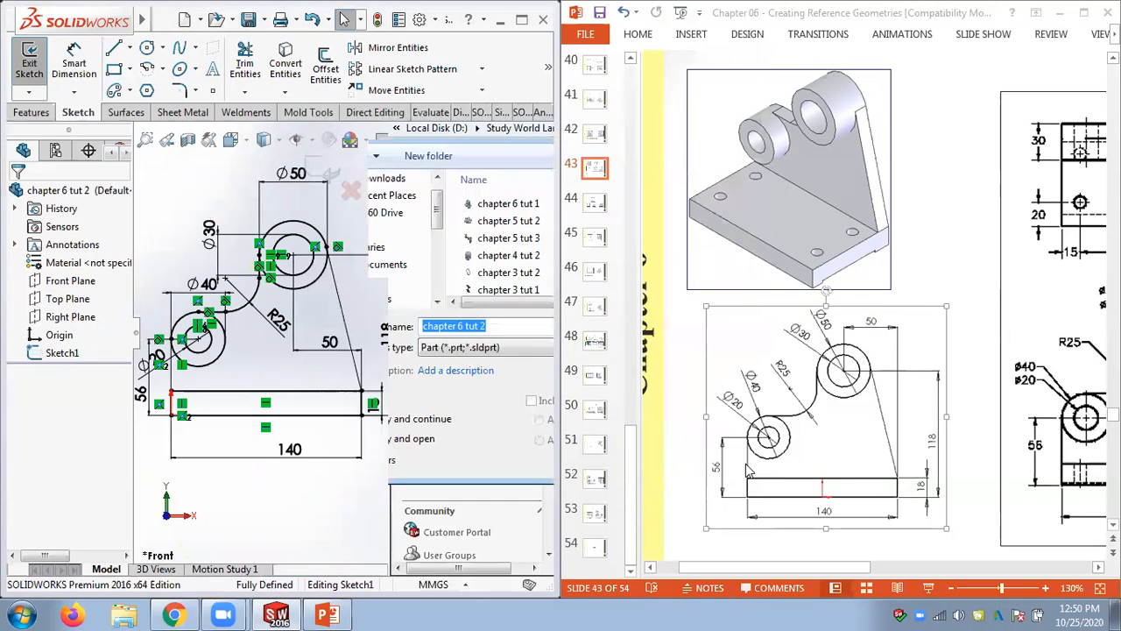
Zoom slide 43 in PowerPoint out to 90% and examine the complete Figure B drawing views for the bracket's depths
{"action": "scroll", "coordinate": [230, 232], "scroll_direction": "up", "scroll_amount": 2}
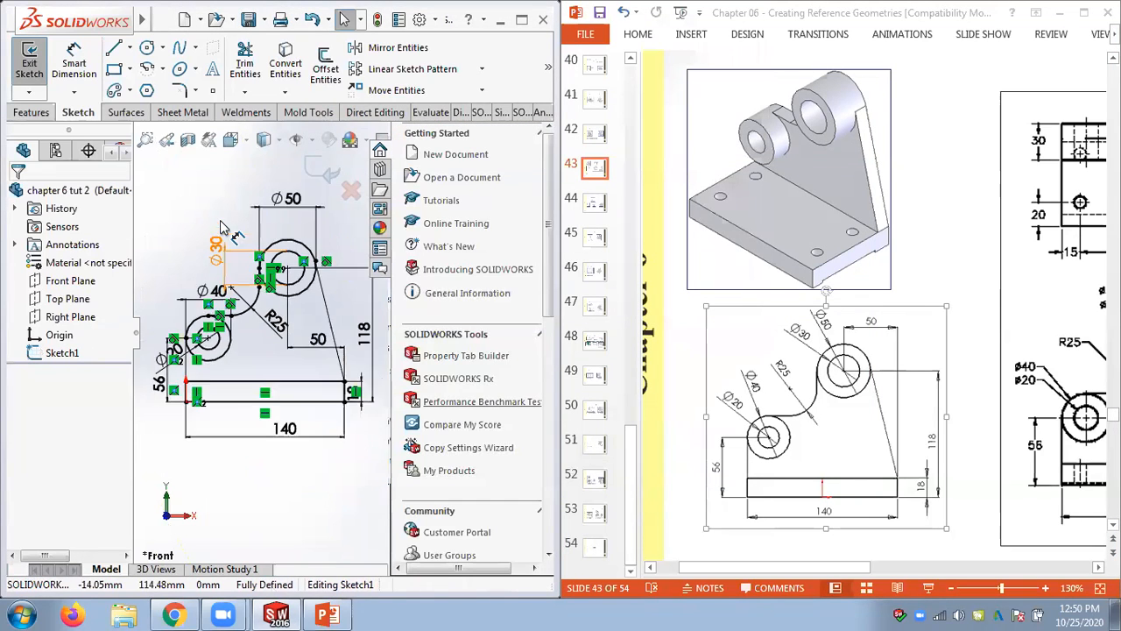
{"action": "left_click", "coordinate": [1000, 296]}
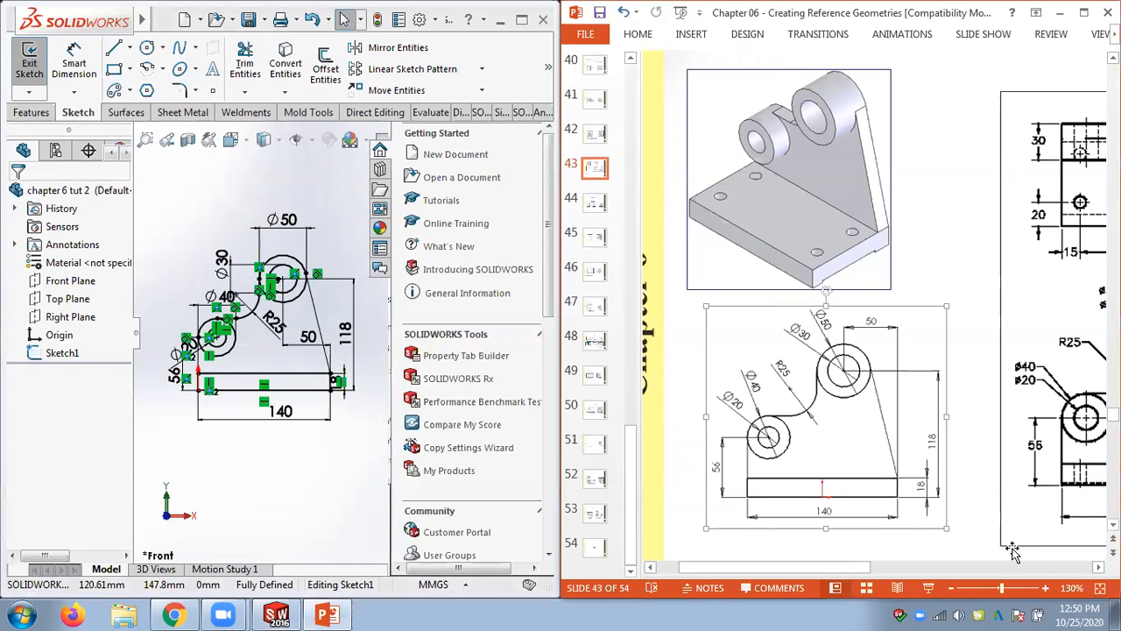
{"action": "left_click", "coordinate": [951, 588]}
{"action": "left_click", "coordinate": [952, 588]}
{"action": "left_click", "coordinate": [951, 587]}
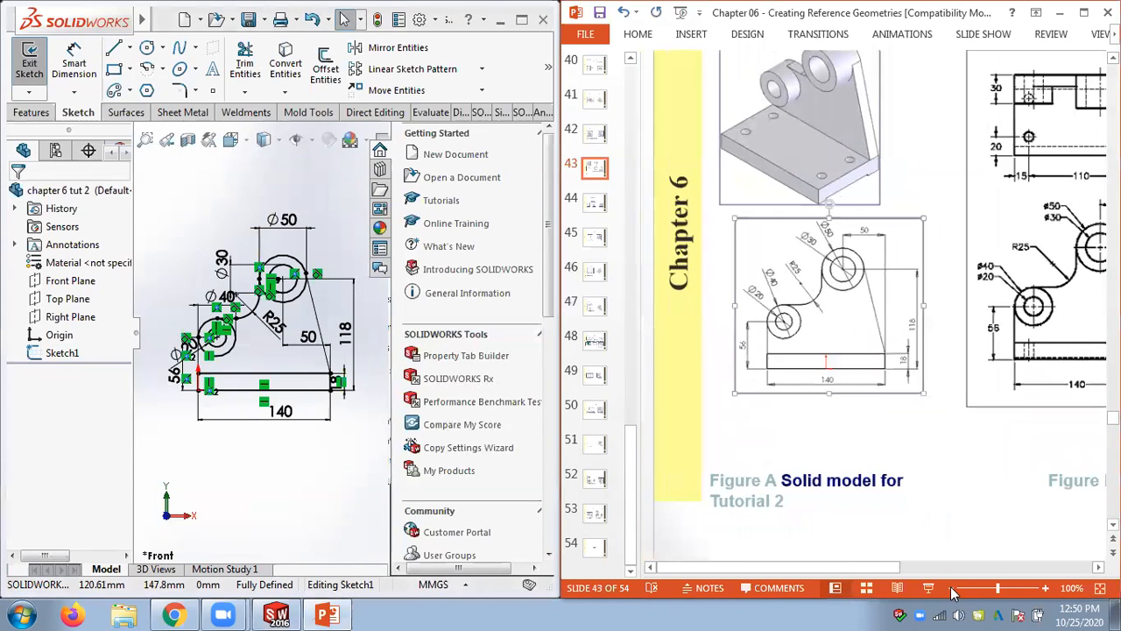
{"action": "left_click", "coordinate": [952, 588]}
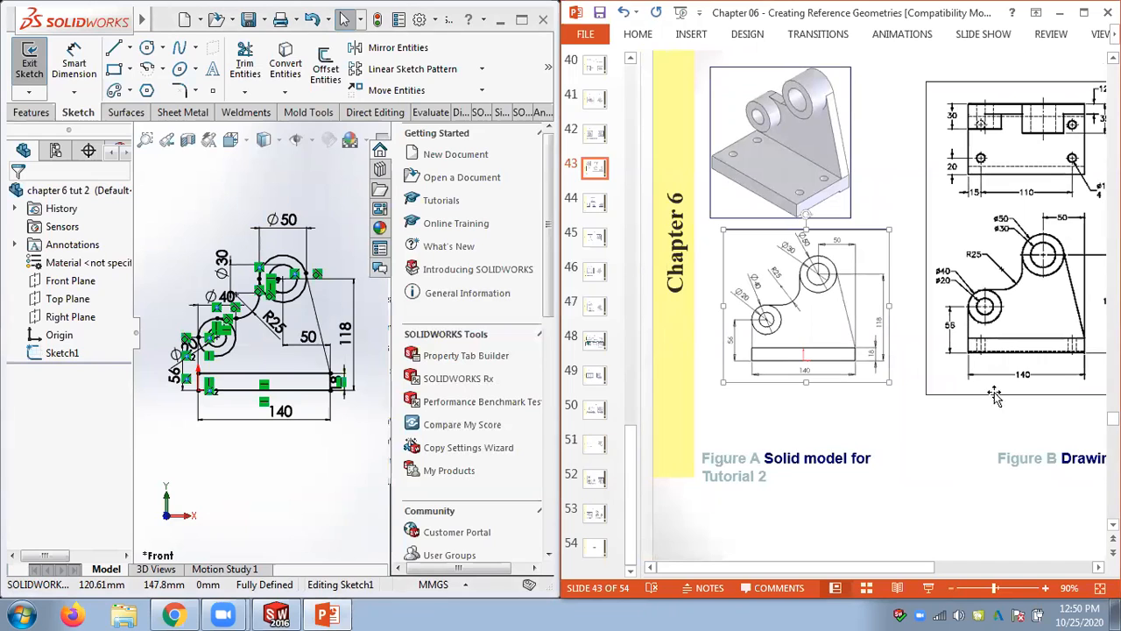
{"action": "left_click_drag", "start_coordinate": [928, 566], "coordinate": [971, 567]}
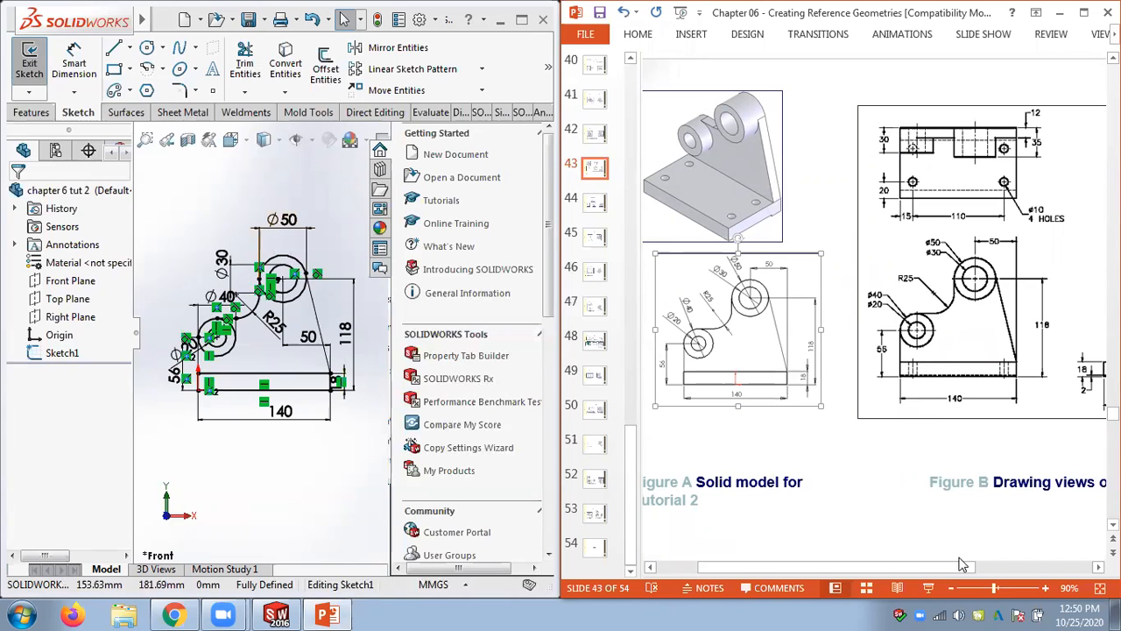
{"action": "left_click_drag", "start_coordinate": [893, 567], "coordinate": [977, 567]}
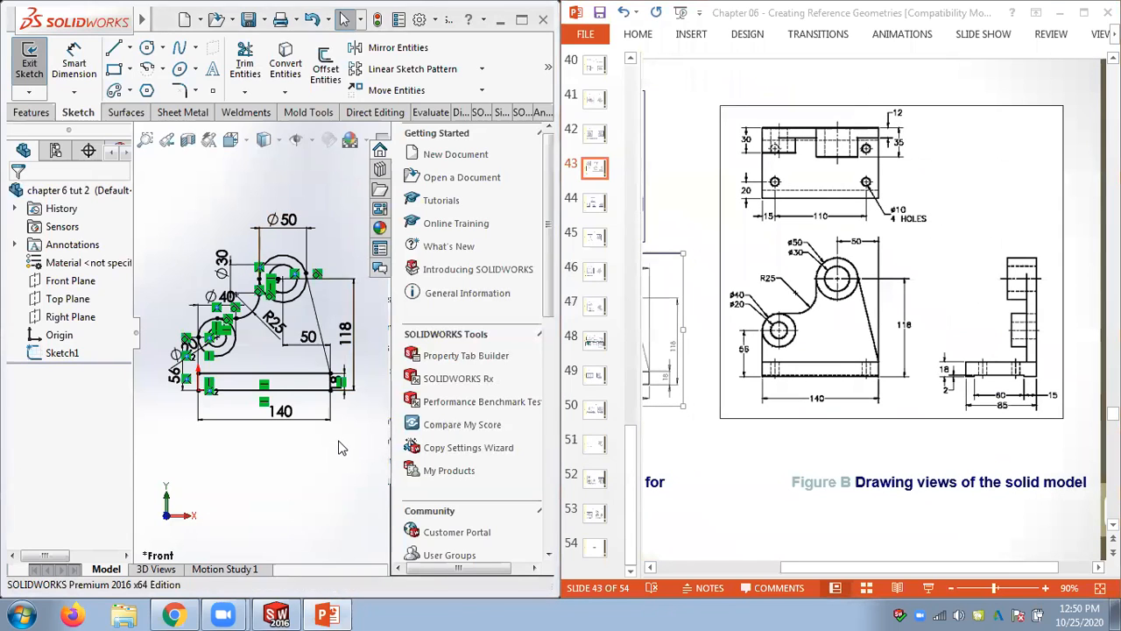
Extrude only the base rectangle region of the profile sketch as a blind boss 85 mm deep
{"action": "middle_click_drag", "start_coordinate": [333, 447], "coordinate": [281, 465]}
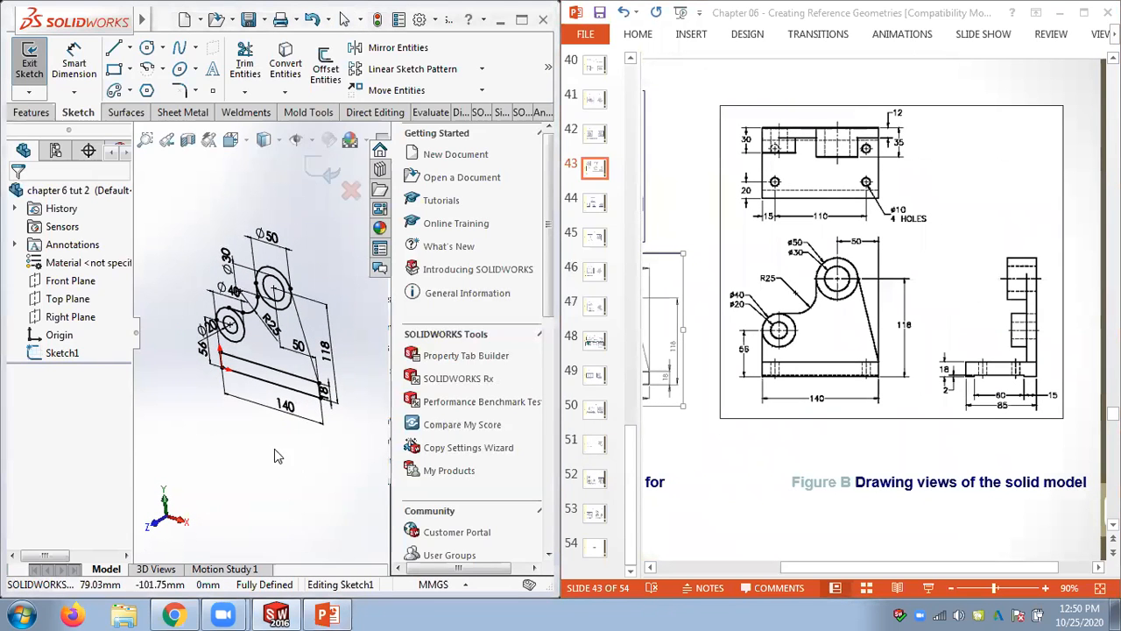
{"action": "left_click", "coordinate": [29, 112]}
{"action": "left_click", "coordinate": [36, 79]}
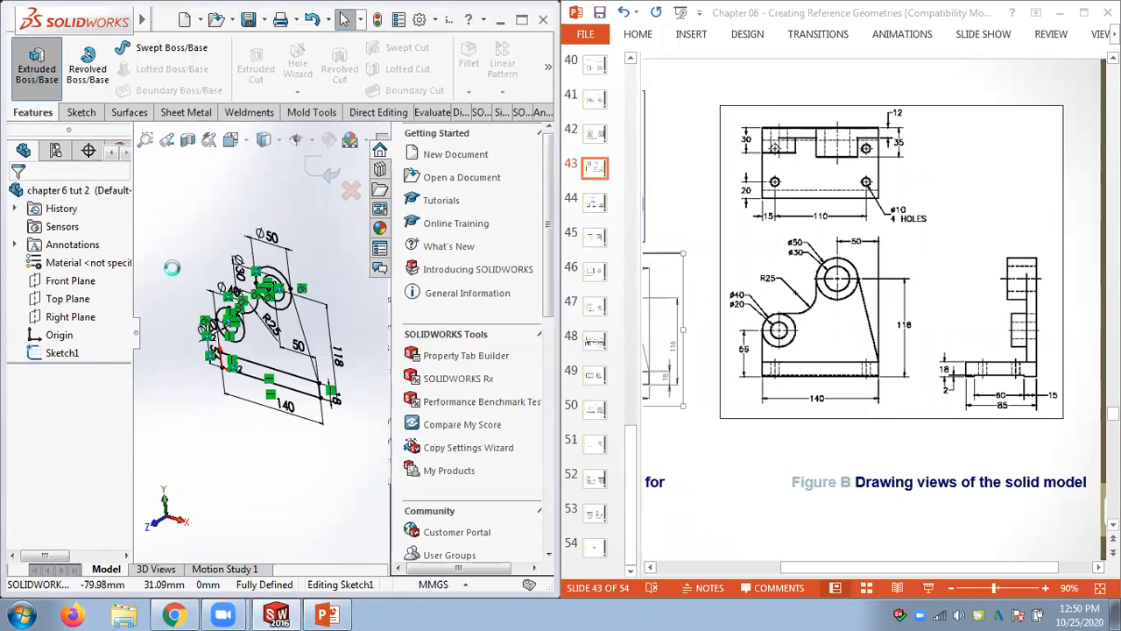
{"action": "left_click", "coordinate": [307, 393]}
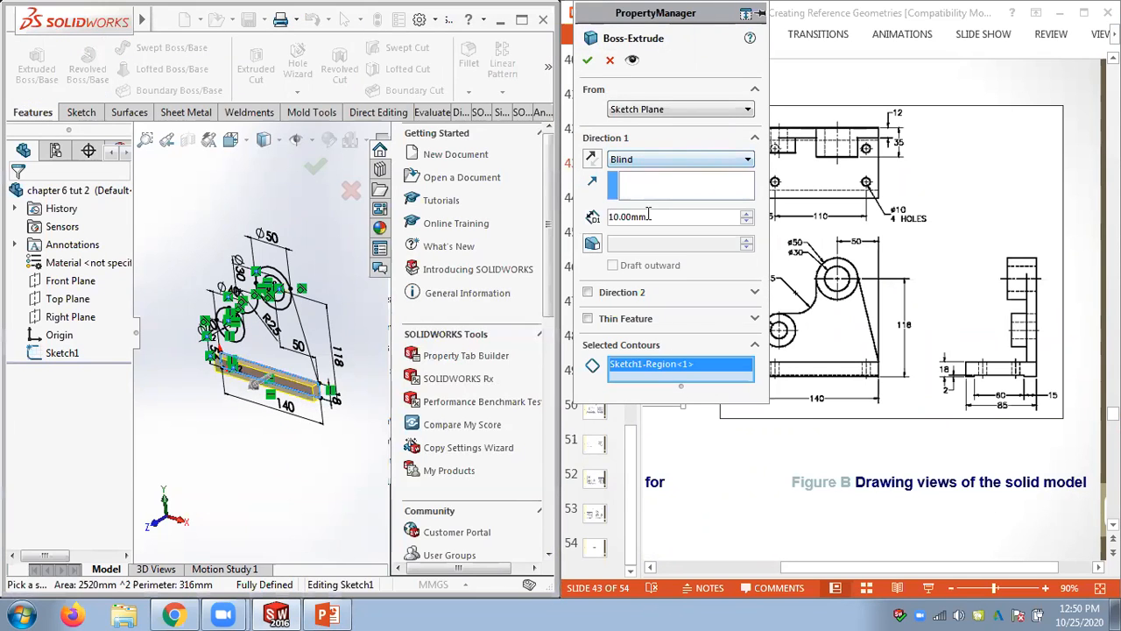
{"action": "left_click_drag", "start_coordinate": [659, 219], "coordinate": [609, 219]}
{"action": "type", "text": "85"}
{"action": "key", "text": "Return"}
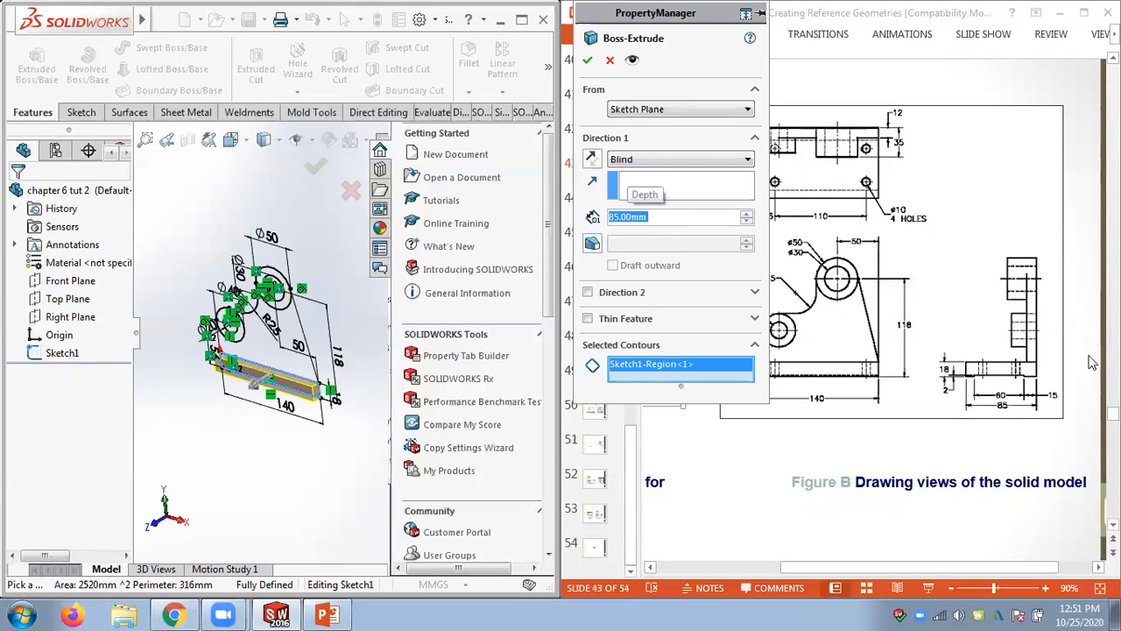
{"action": "left_click", "coordinate": [587, 61]}
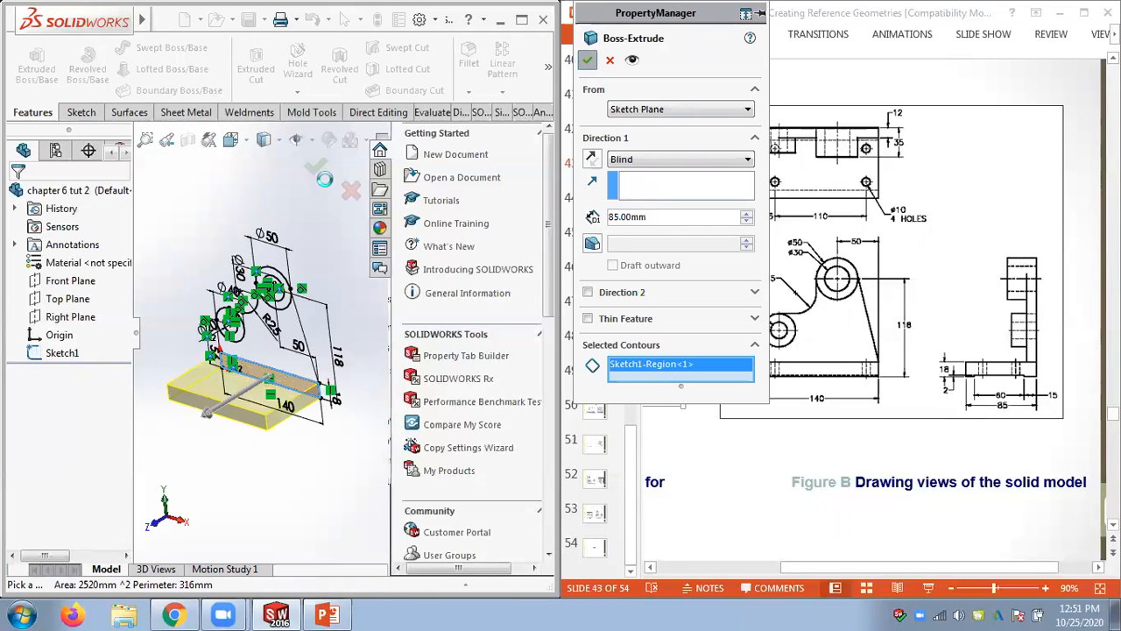
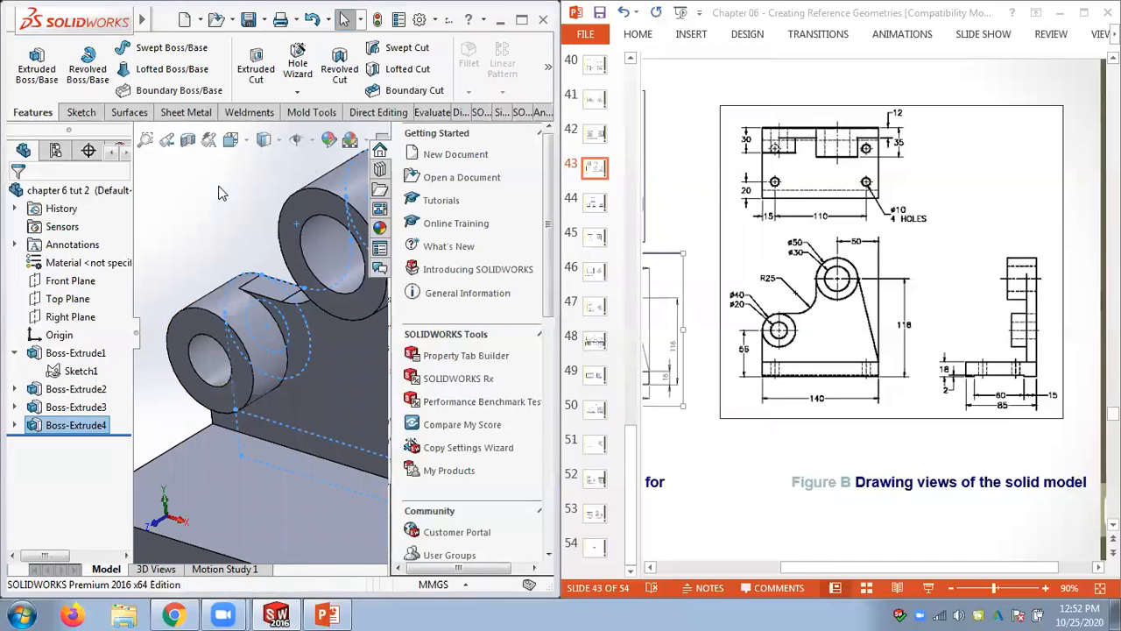
Maximize the part window and start a sketch on the base plate's right end face, viewed normal to it
{"action": "key", "text": "f"}
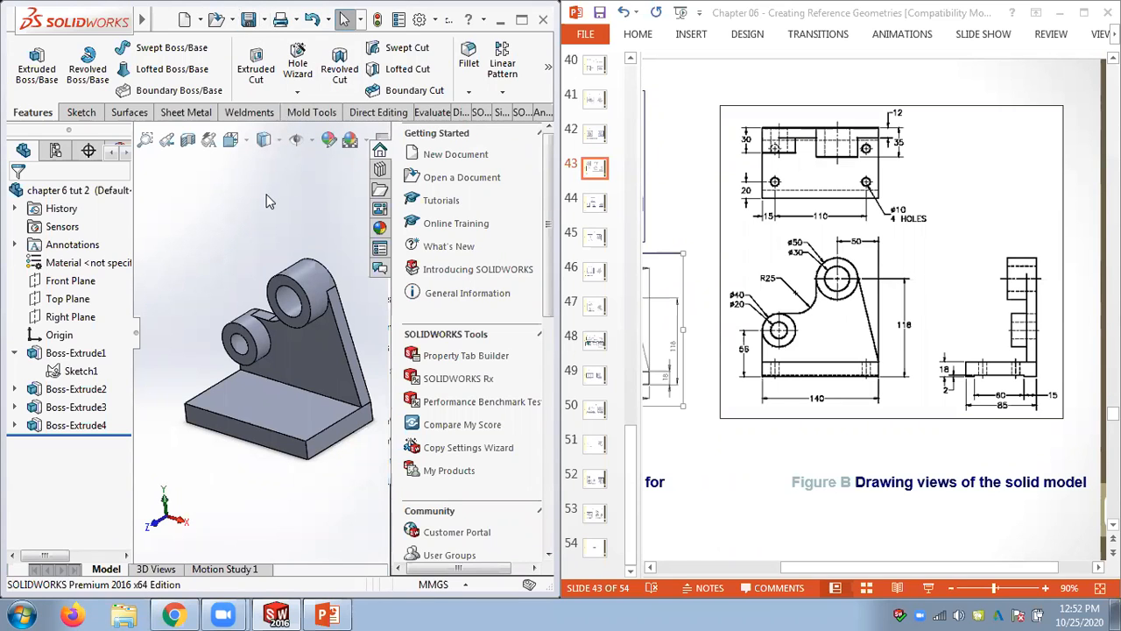
{"action": "scroll", "coordinate": [333, 458], "scroll_direction": "down", "scroll_amount": 5}
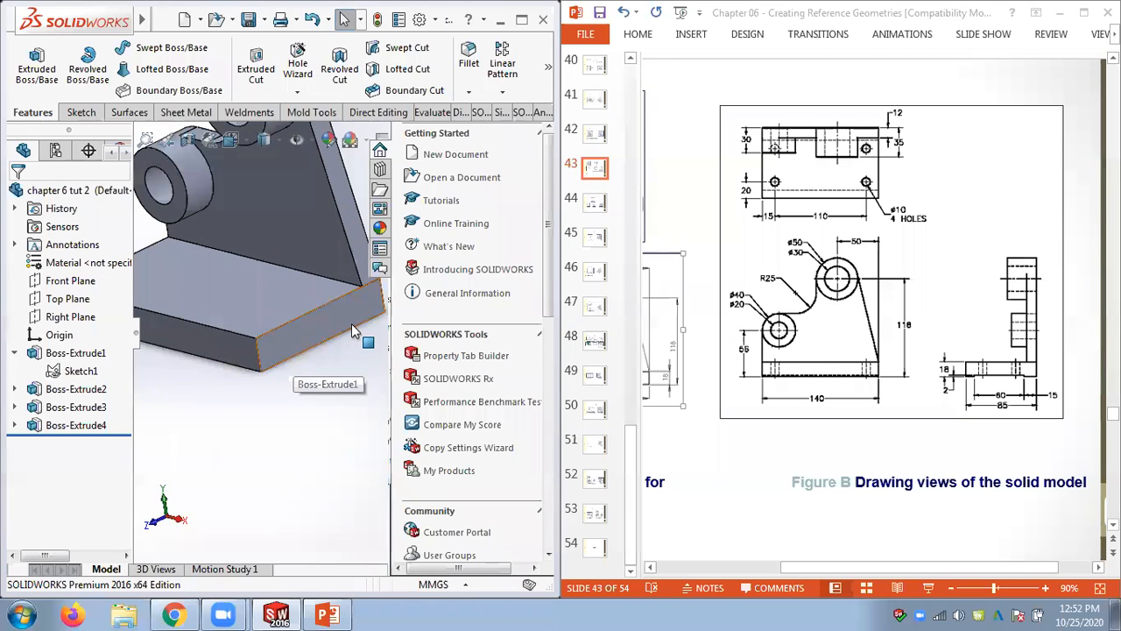
{"action": "left_click", "coordinate": [765, 454]}
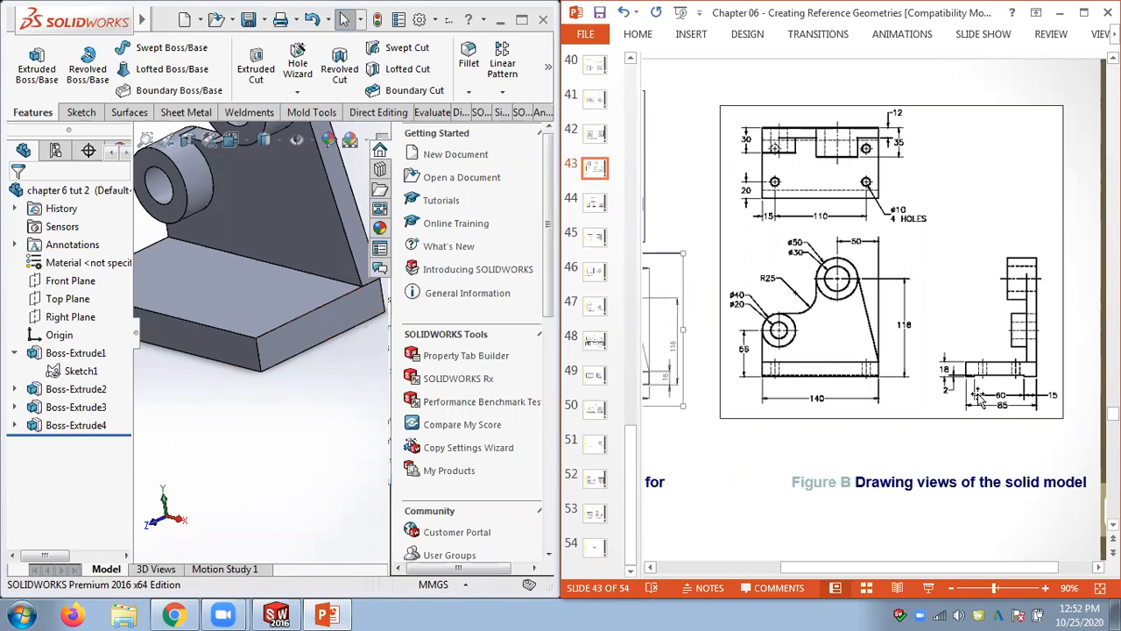
{"action": "left_click", "coordinate": [307, 403]}
{"action": "scroll", "coordinate": [315, 403], "scroll_direction": "up", "scroll_amount": 2}
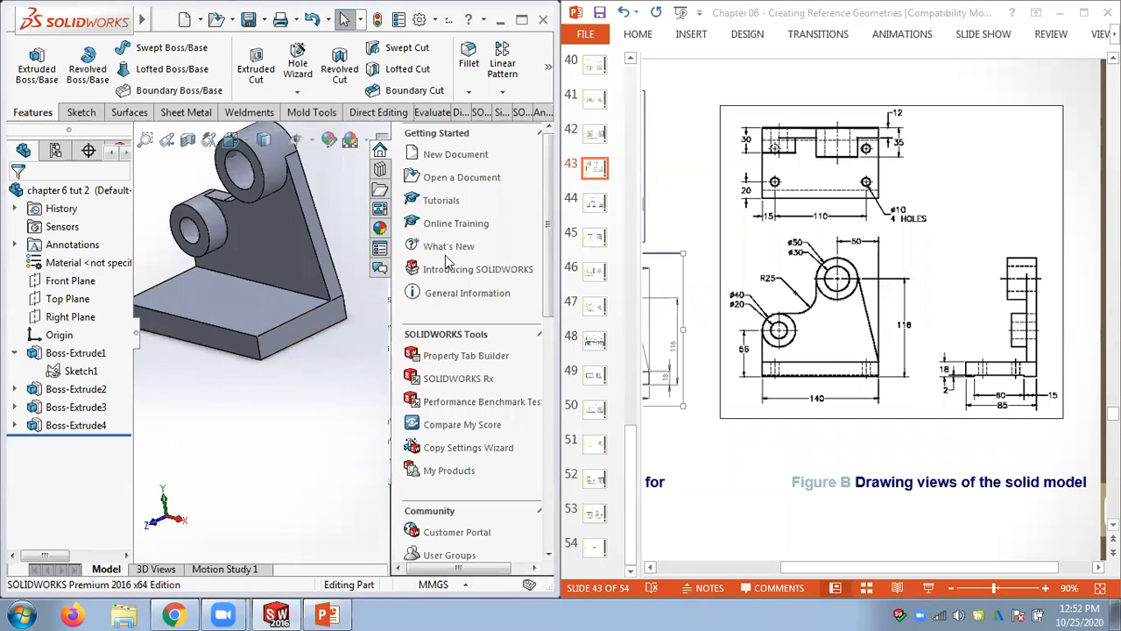
{"action": "left_click", "coordinate": [522, 19]}
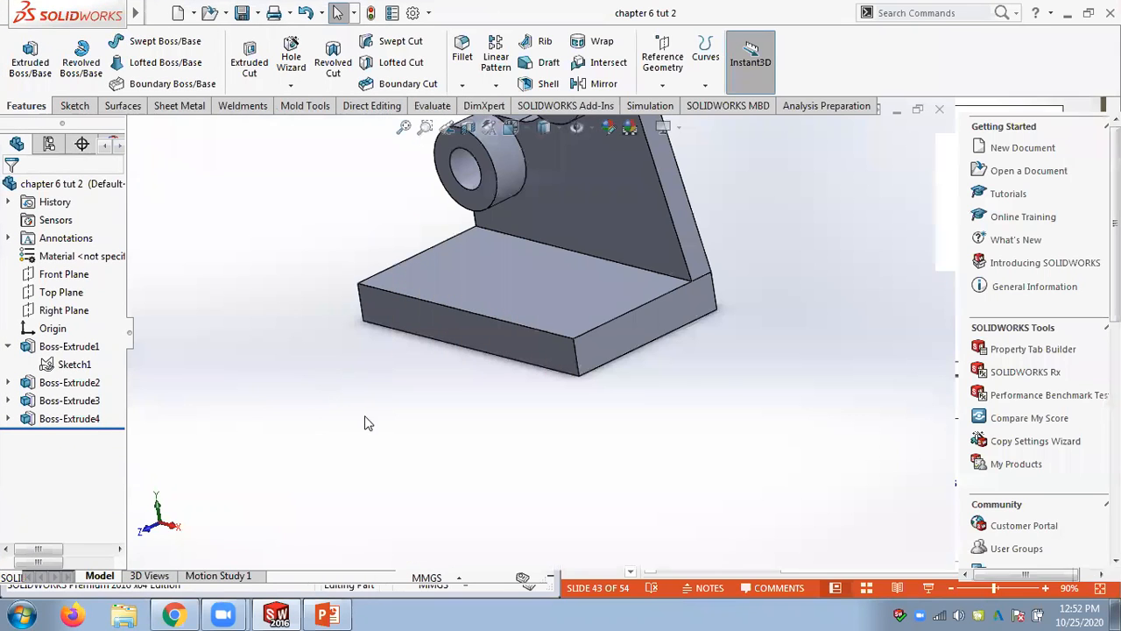
{"action": "left_click", "coordinate": [650, 326]}
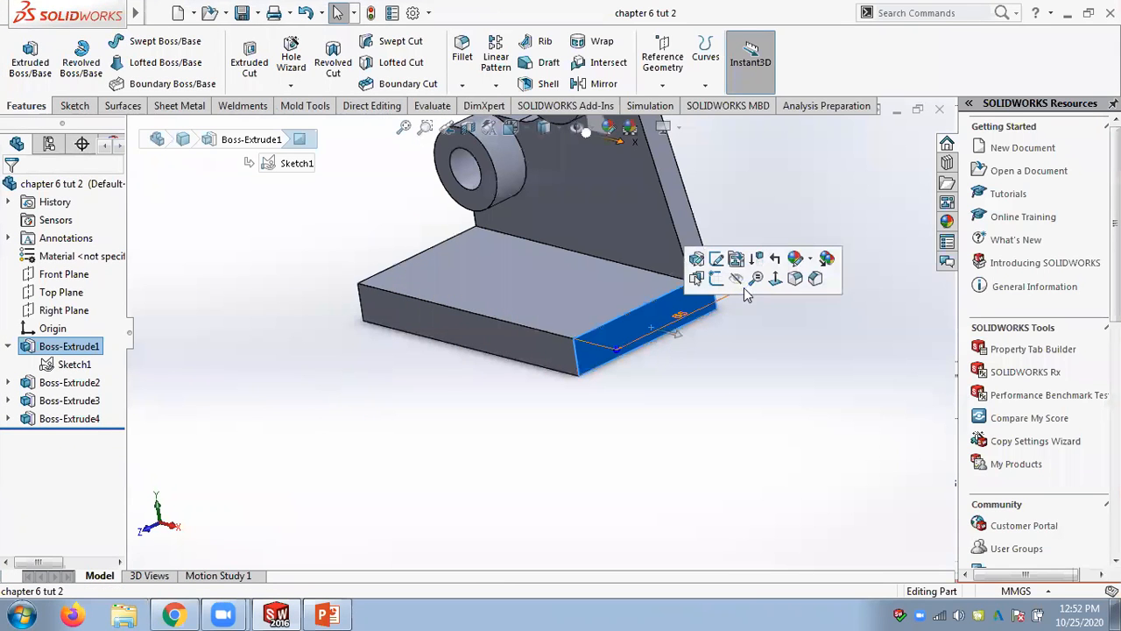
{"action": "left_click", "coordinate": [716, 278]}
{"action": "left_click", "coordinate": [63, 437]}
{"action": "left_click", "coordinate": [91, 419]}
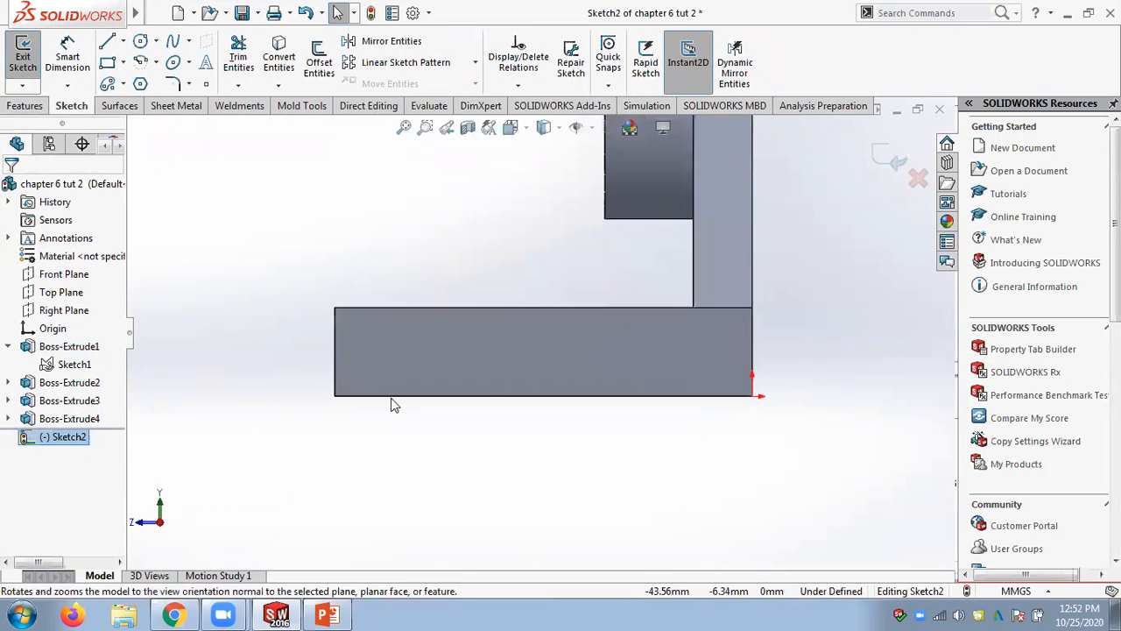
Sketch a corner rectangle about 61 mm long and 2.7 mm high, standing on the bottom edge of the base's end face
{"action": "left_click", "coordinate": [123, 63]}
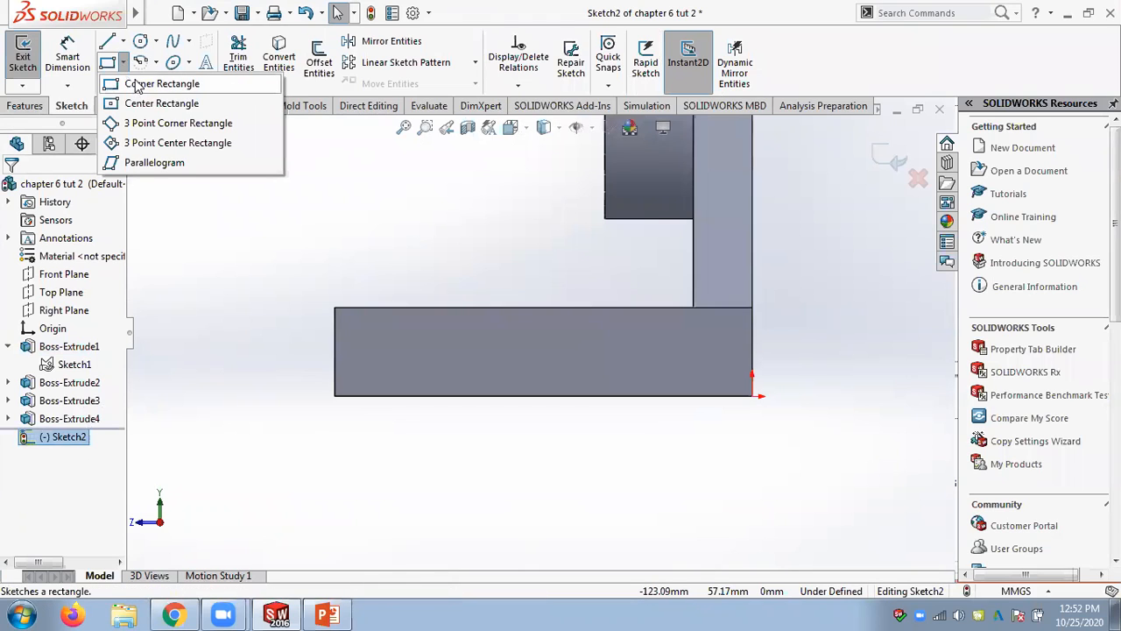
{"action": "left_click", "coordinate": [149, 84]}
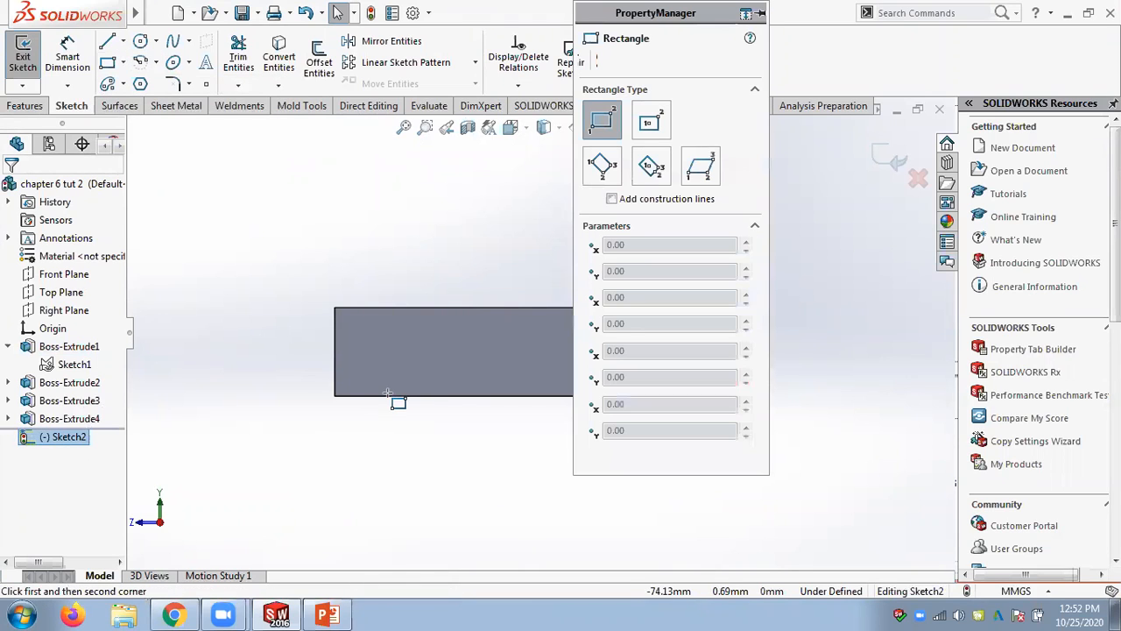
{"action": "left_click", "coordinate": [387, 396]}
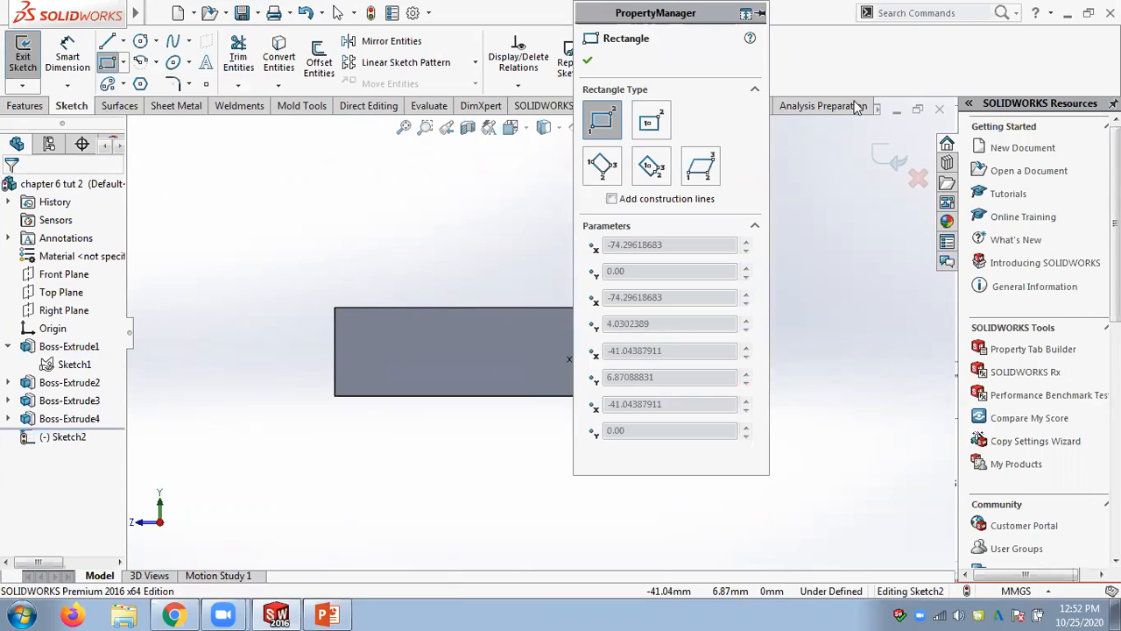
{"action": "left_click_drag", "start_coordinate": [857, 107], "coordinate": [992, 150]}
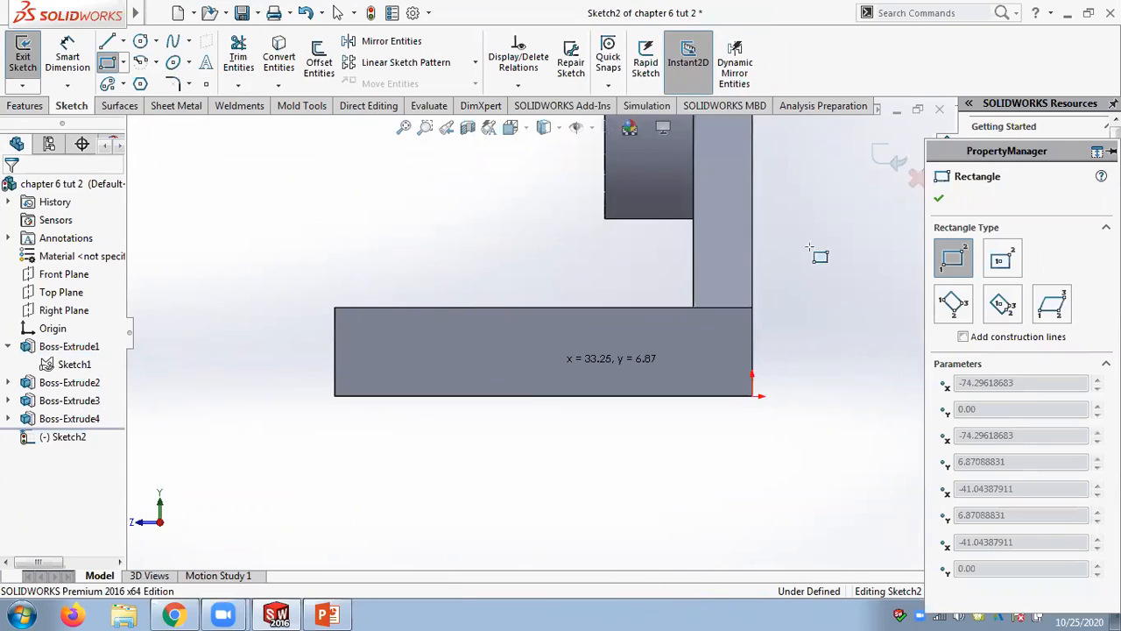
{"action": "left_click", "coordinate": [687, 384]}
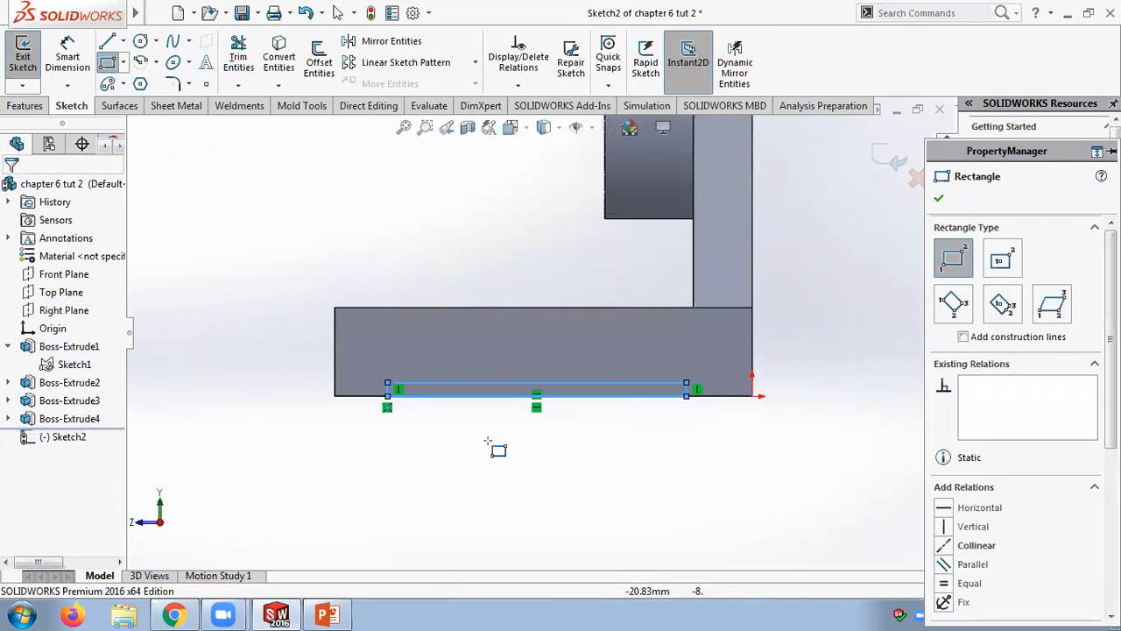
{"action": "key", "text": "Escape"}
Dimension the length of the thin rectangle and set it to 80 mm
{"action": "scroll", "coordinate": [486, 427], "scroll_direction": "down", "scroll_amount": 2}
{"action": "left_click", "coordinate": [68, 56]}
{"action": "left_click", "coordinate": [515, 375]}
{"action": "left_click", "coordinate": [537, 343]}
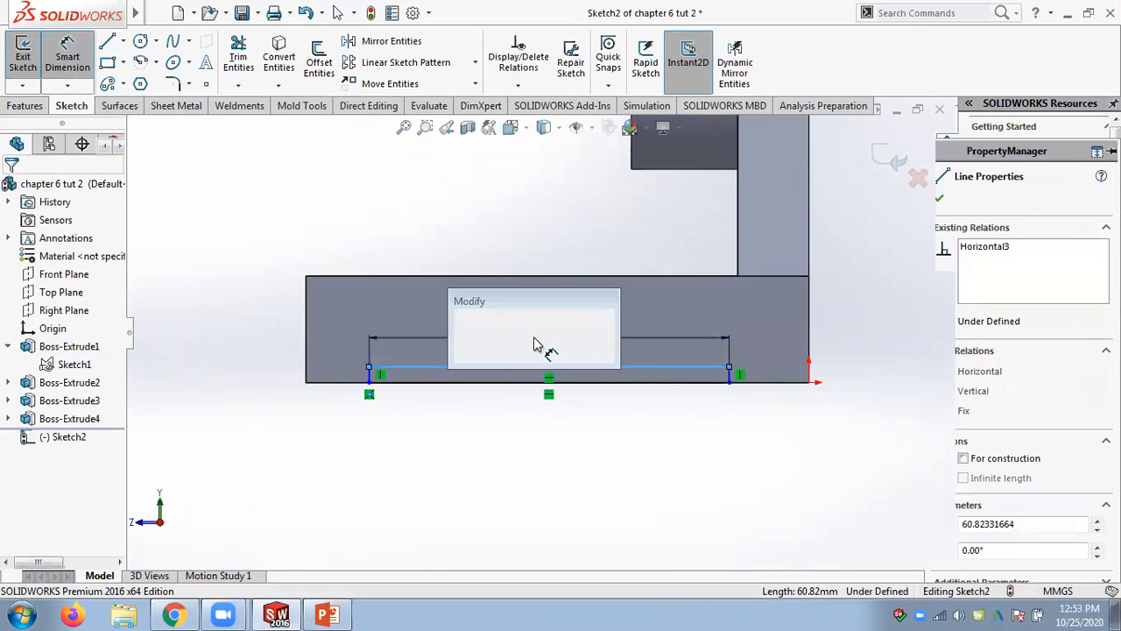
{"action": "type", "text": "80"}
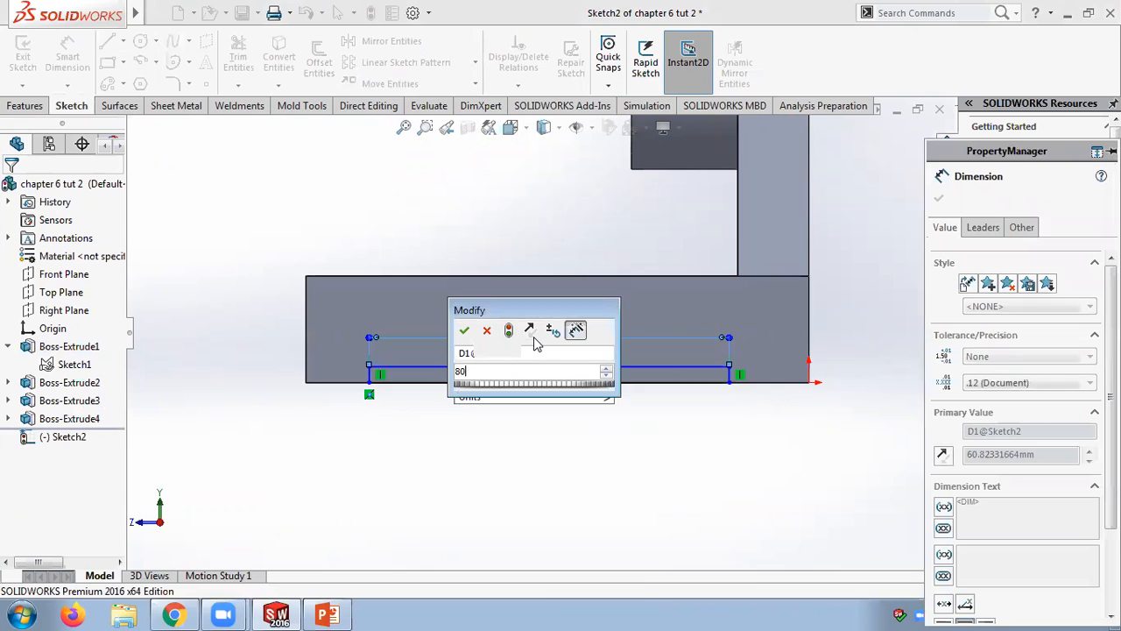
{"action": "key", "text": "Return"}
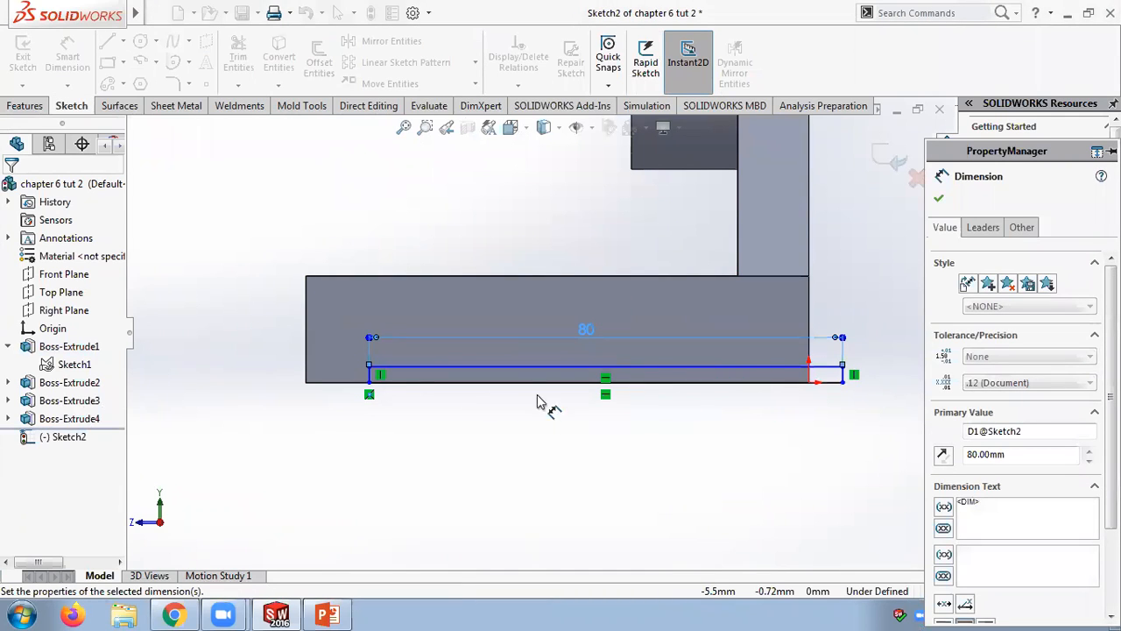
Dimension the height of the thin rectangle and set it to 2 mm
{"action": "scroll", "coordinate": [385, 375], "scroll_direction": "down", "scroll_amount": 2}
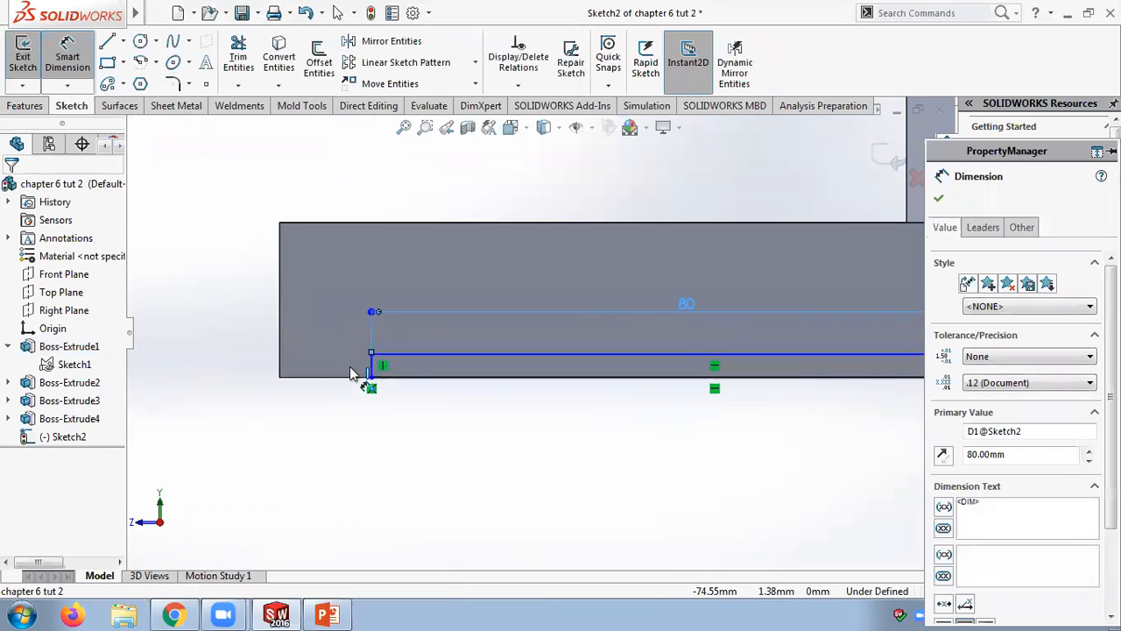
{"action": "key", "text": "Escape"}
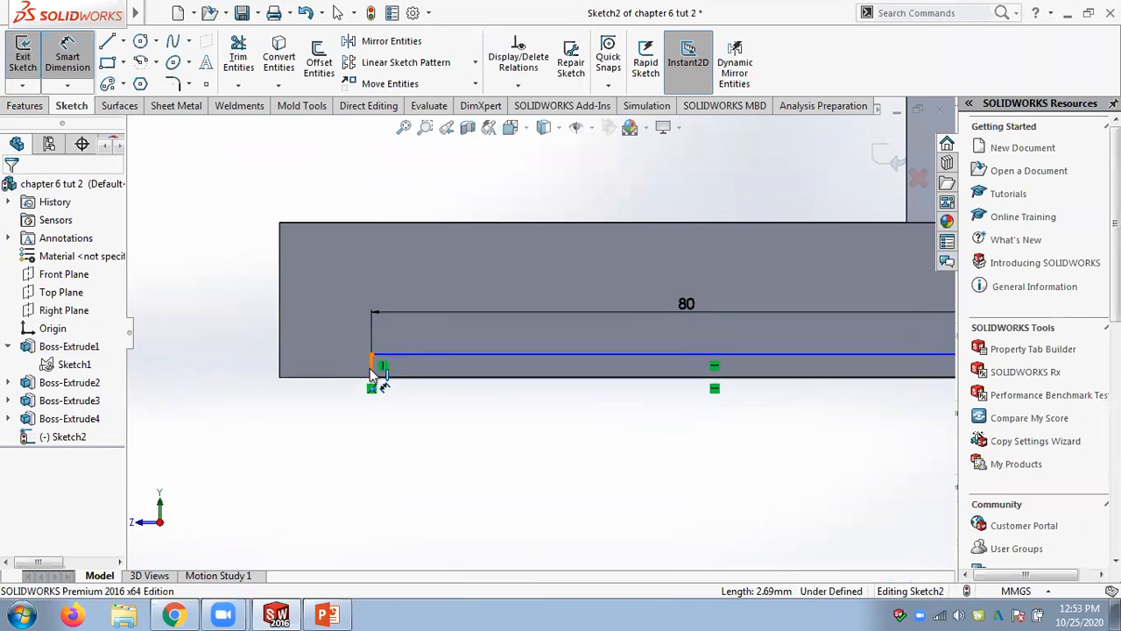
{"action": "left_click", "coordinate": [373, 372]}
{"action": "left_click", "coordinate": [345, 370]}
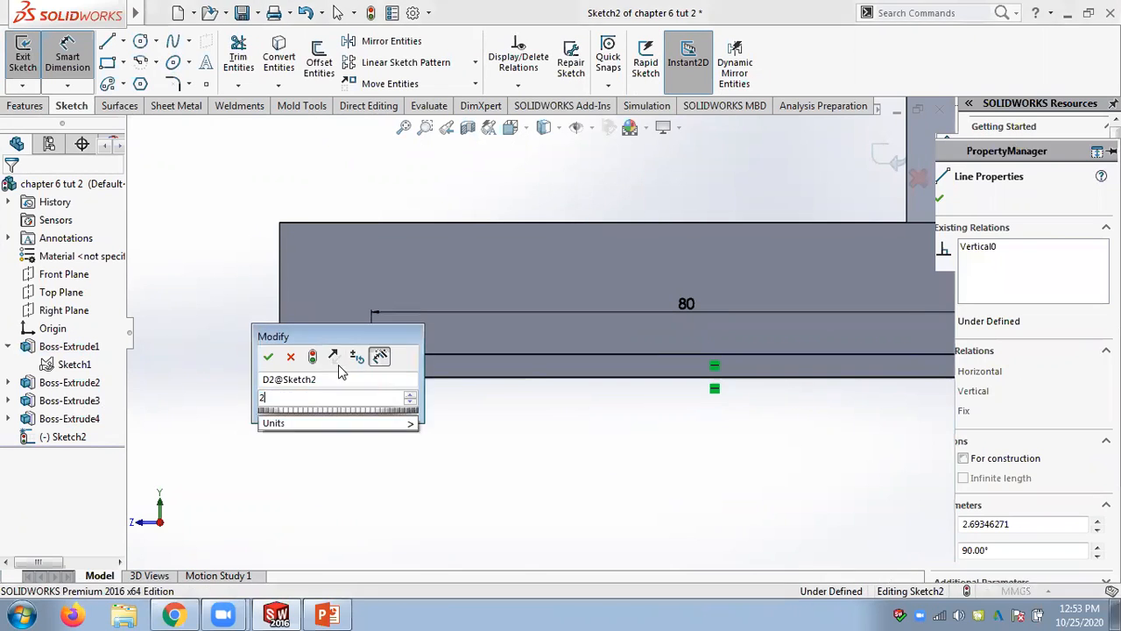
{"action": "type", "text": "2"}
{"action": "key", "text": "Return"}
{"action": "scroll", "coordinate": [488, 446], "scroll_direction": "up", "scroll_amount": 2}
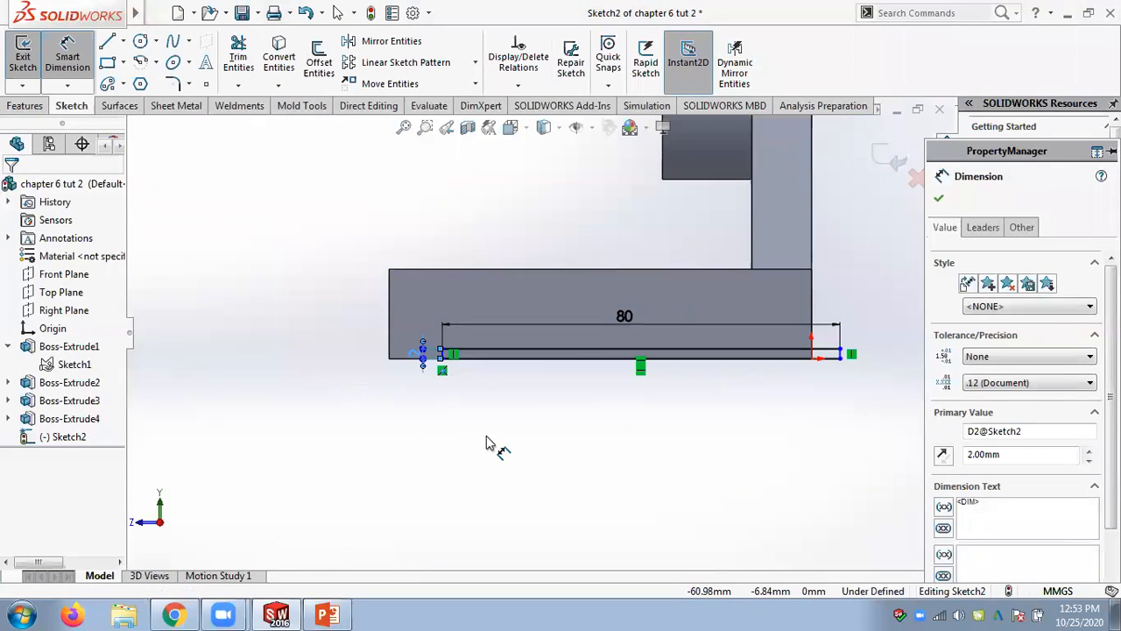
{"action": "key", "text": "Escape"}
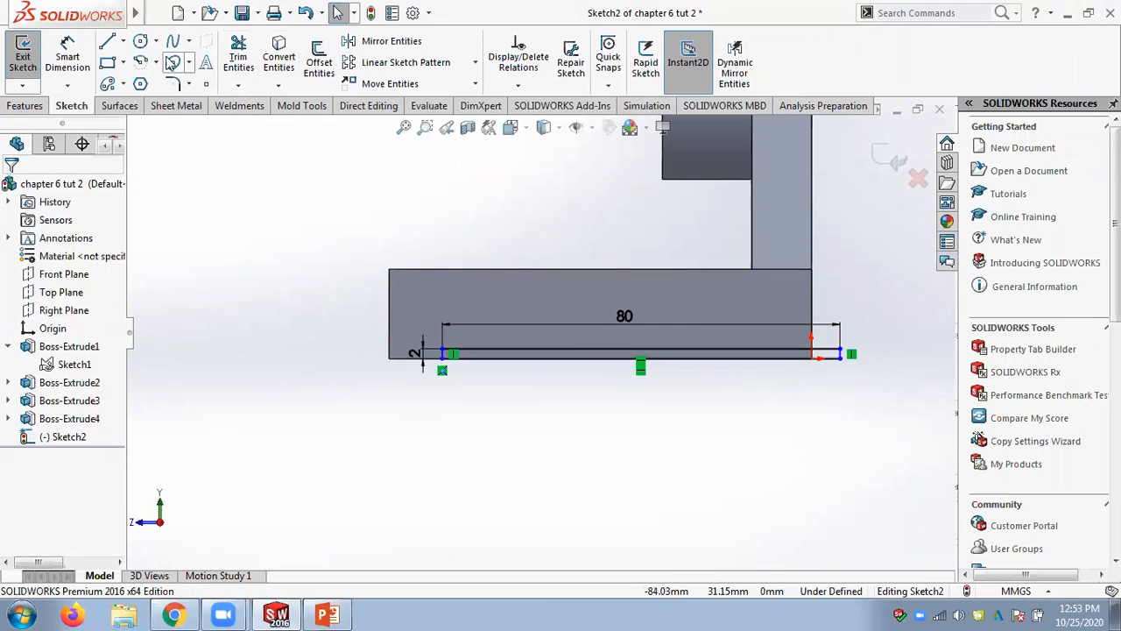
{"action": "left_click", "coordinate": [123, 42]}
{"action": "left_click", "coordinate": [145, 80]}
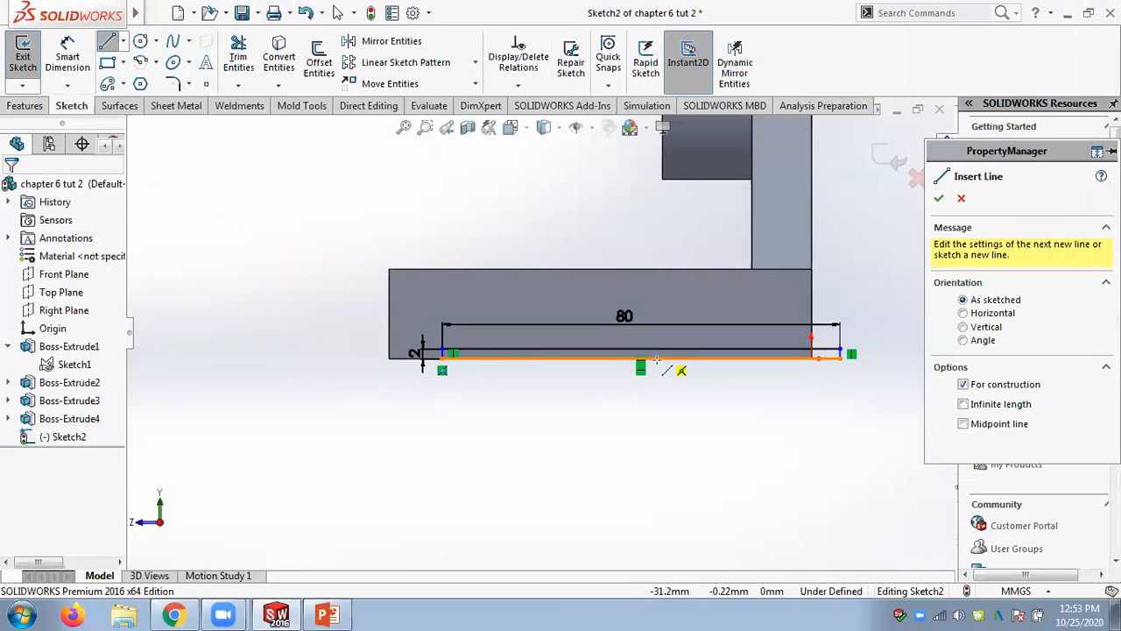
{"action": "scroll", "coordinate": [640, 361], "scroll_direction": "down", "scroll_amount": 3}
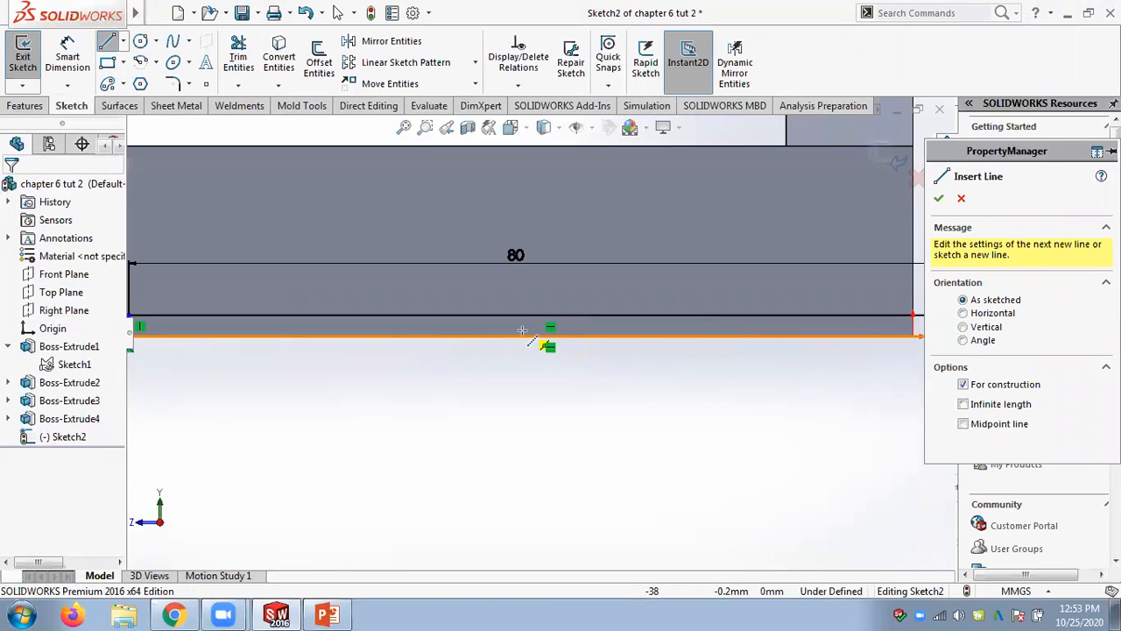
{"action": "scroll", "coordinate": [550, 338], "scroll_direction": "up", "scroll_amount": 2}
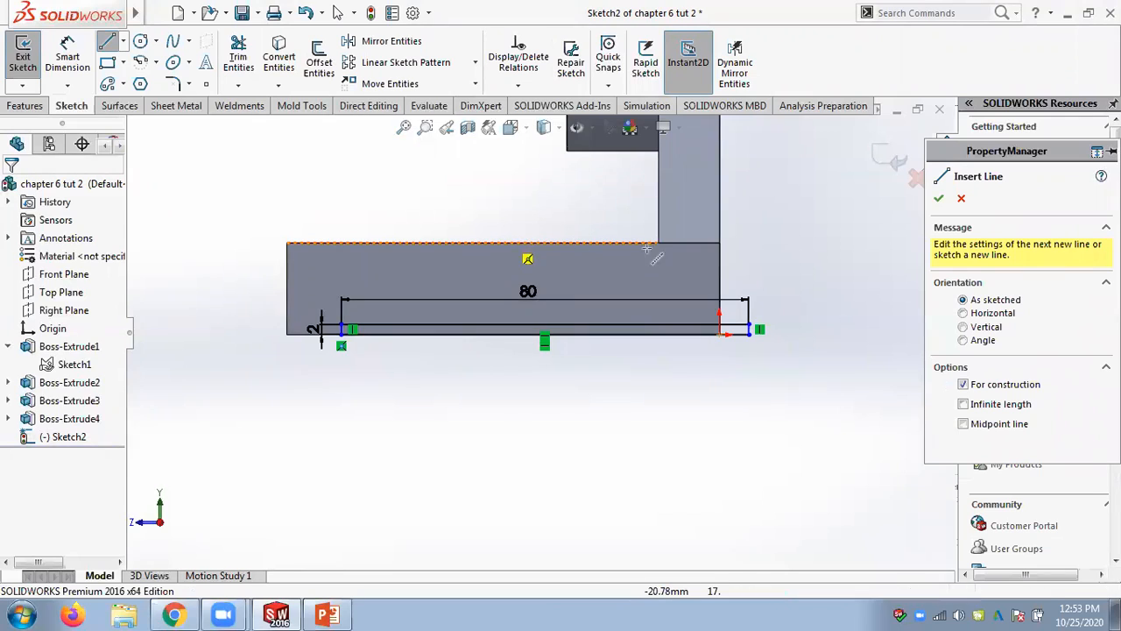
{"action": "left_click", "coordinate": [544, 335]}
{"action": "left_click", "coordinate": [544, 192]}
{"action": "key", "text": "Escape"}
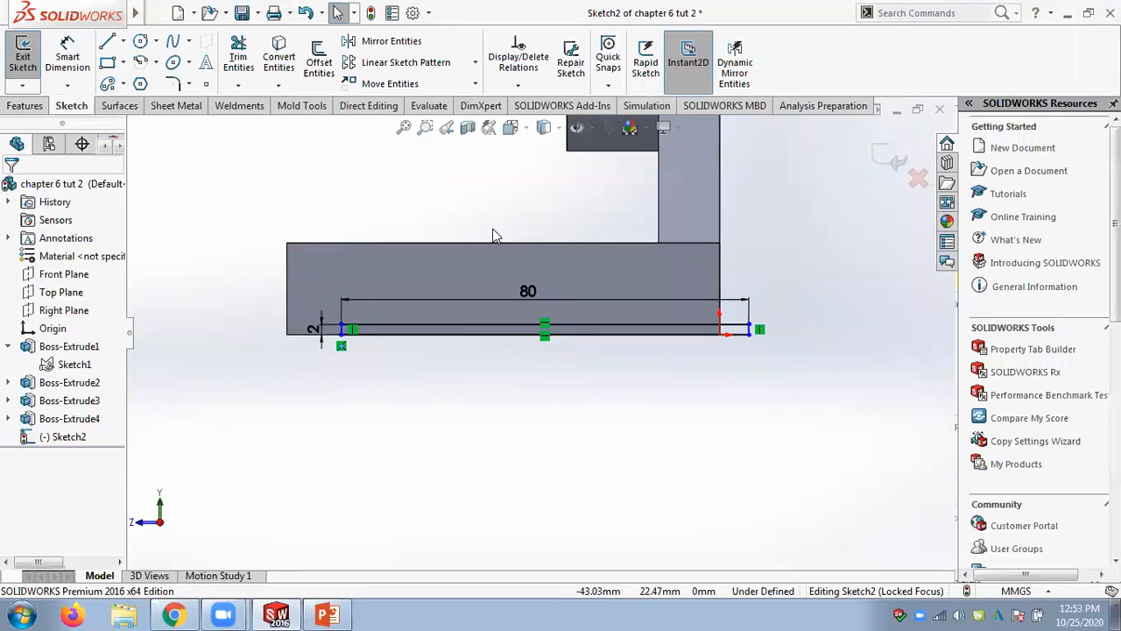
Sketch a vertical centerline about 46 mm long crossing the base's end face and extending beyond its upper and lower edges
{"action": "scroll", "coordinate": [488, 268], "scroll_direction": "up", "scroll_amount": 2}
{"action": "scroll", "coordinate": [487, 273], "scroll_direction": "down", "scroll_amount": 4}
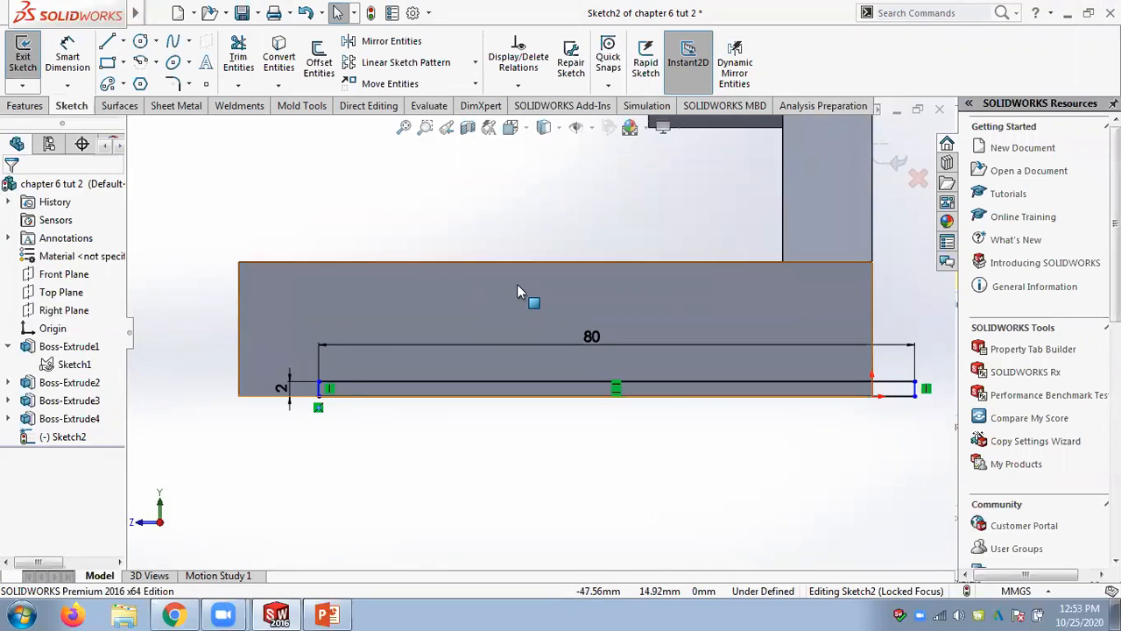
{"action": "scroll", "coordinate": [517, 284], "scroll_direction": "up", "scroll_amount": 2}
{"action": "left_click", "coordinate": [123, 41]}
{"action": "left_click", "coordinate": [142, 83]}
{"action": "left_click", "coordinate": [514, 189]}
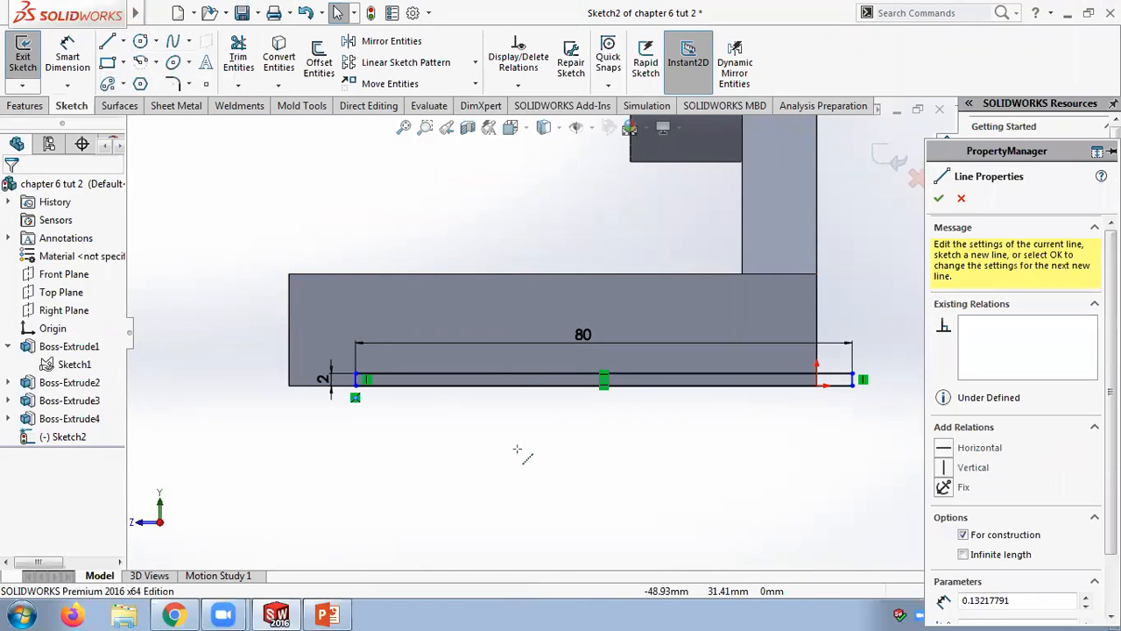
{"action": "double_click", "coordinate": [514, 476]}
{"action": "key", "text": "Escape"}
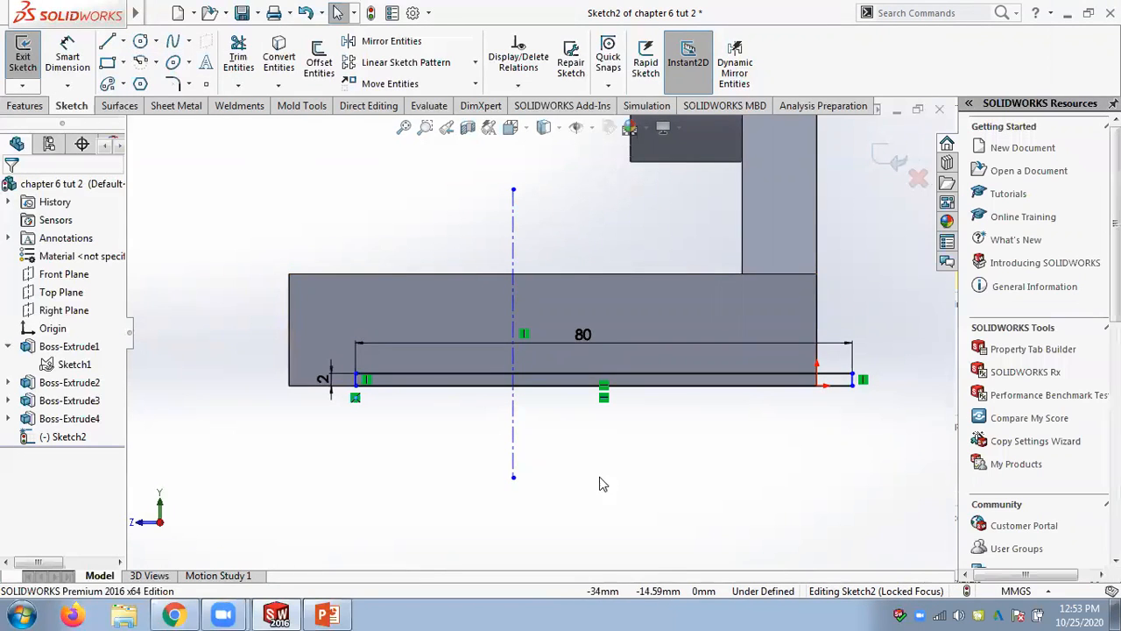
Add a Symmetric relation that centers the vertical centerline between the two vertical edges of the base's end face
{"action": "left_click", "coordinate": [291, 325]}
{"action": "left_click", "coordinate": [816, 306], "text": "ctrl"}
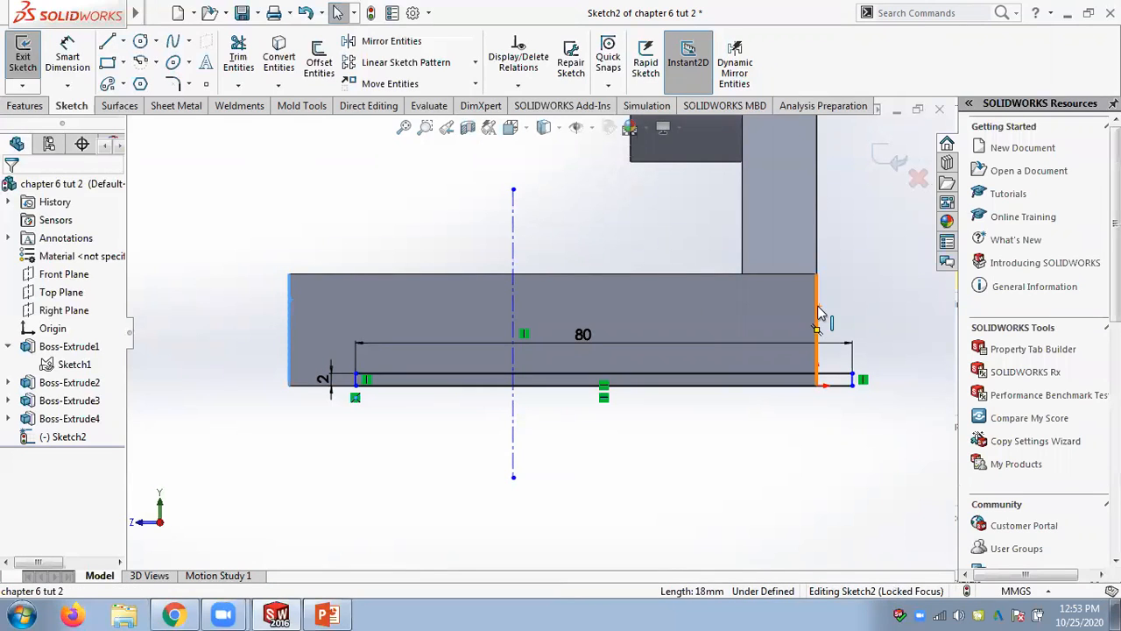
{"action": "left_click", "coordinate": [513, 226], "text": "ctrl"}
{"action": "left_click", "coordinate": [944, 464]}
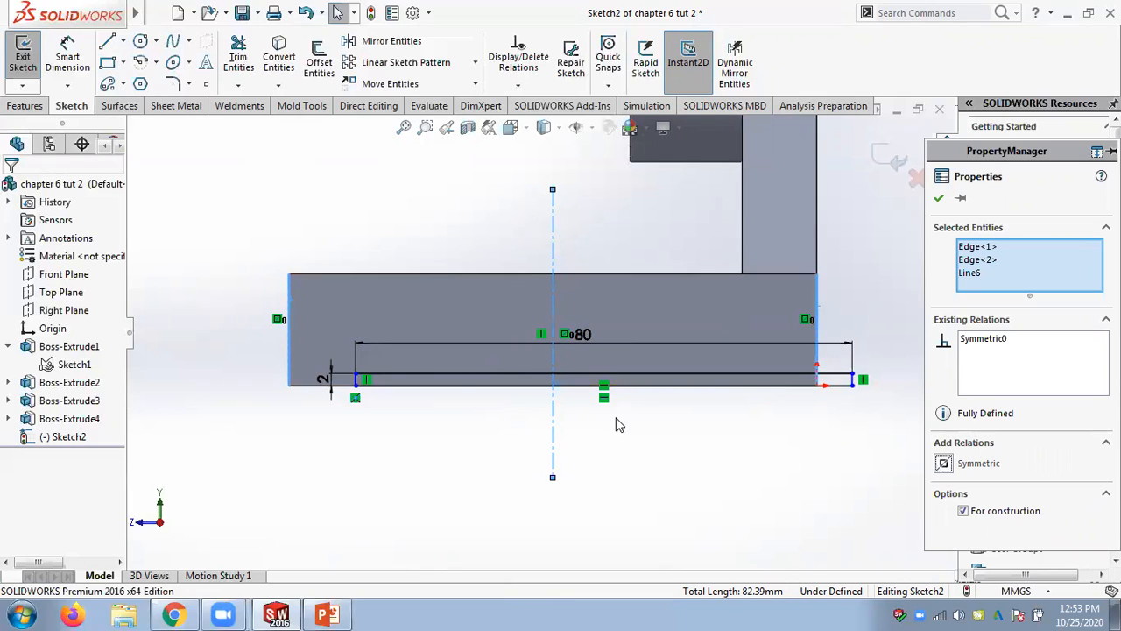
{"action": "left_click", "coordinate": [939, 199]}
Make the thin rectangle's two short sides symmetric about the vertical centerline
{"action": "scroll", "coordinate": [702, 490], "scroll_direction": "down", "scroll_amount": 1}
{"action": "scroll", "coordinate": [666, 471], "scroll_direction": "up", "scroll_amount": 1}
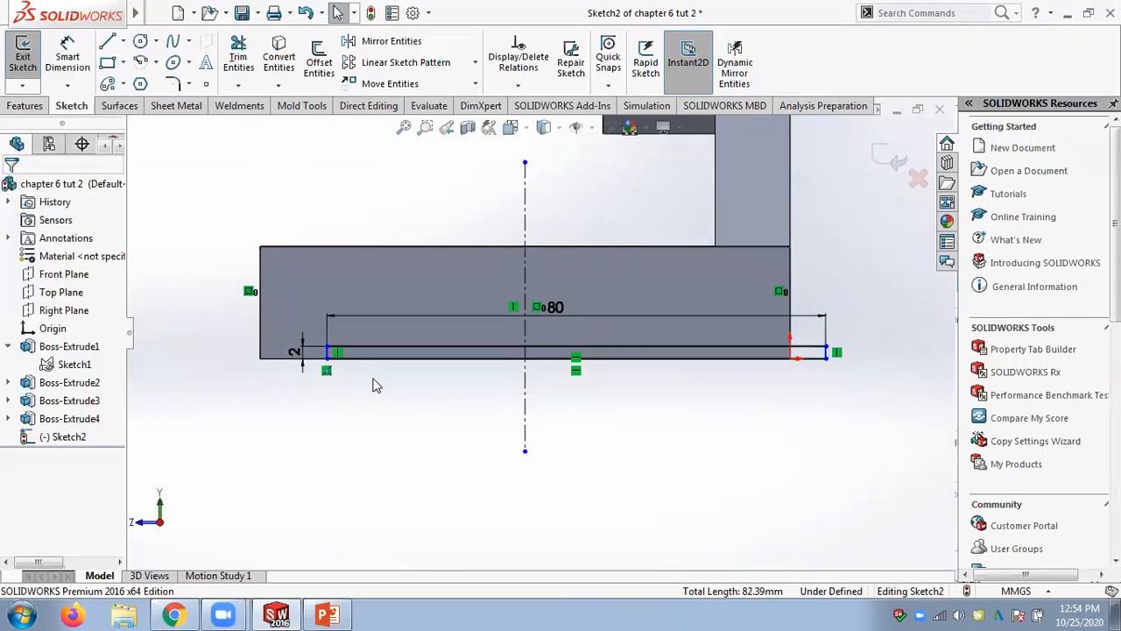
{"action": "scroll", "coordinate": [380, 386], "scroll_direction": "down", "scroll_amount": 3}
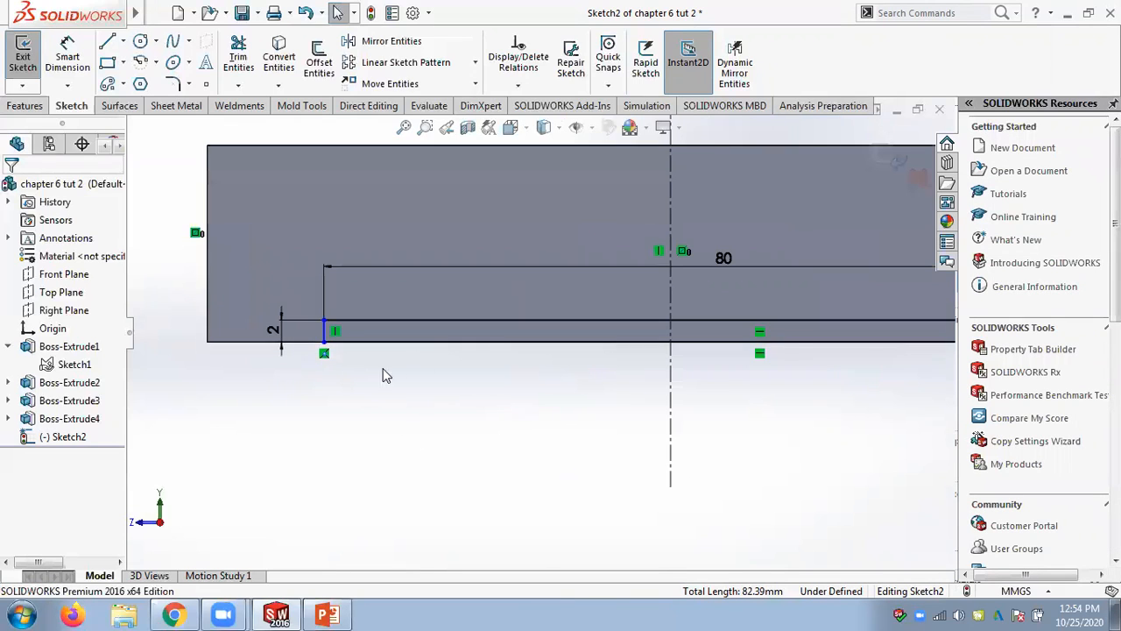
{"action": "left_click", "coordinate": [324, 331]}
{"action": "left_click", "coordinate": [672, 423], "text": "ctrl"}
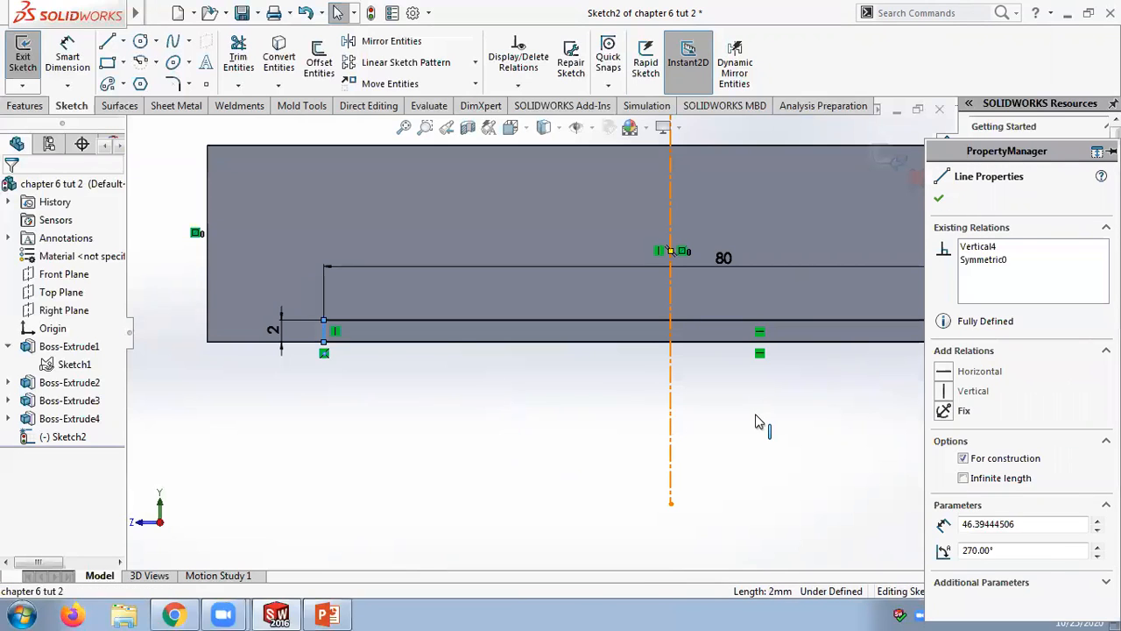
{"action": "scroll", "coordinate": [777, 395], "scroll_direction": "up", "scroll_amount": 2}
{"action": "scroll", "coordinate": [785, 386], "scroll_direction": "up", "scroll_amount": 1}
{"action": "scroll", "coordinate": [784, 386], "scroll_direction": "down", "scroll_amount": 4}
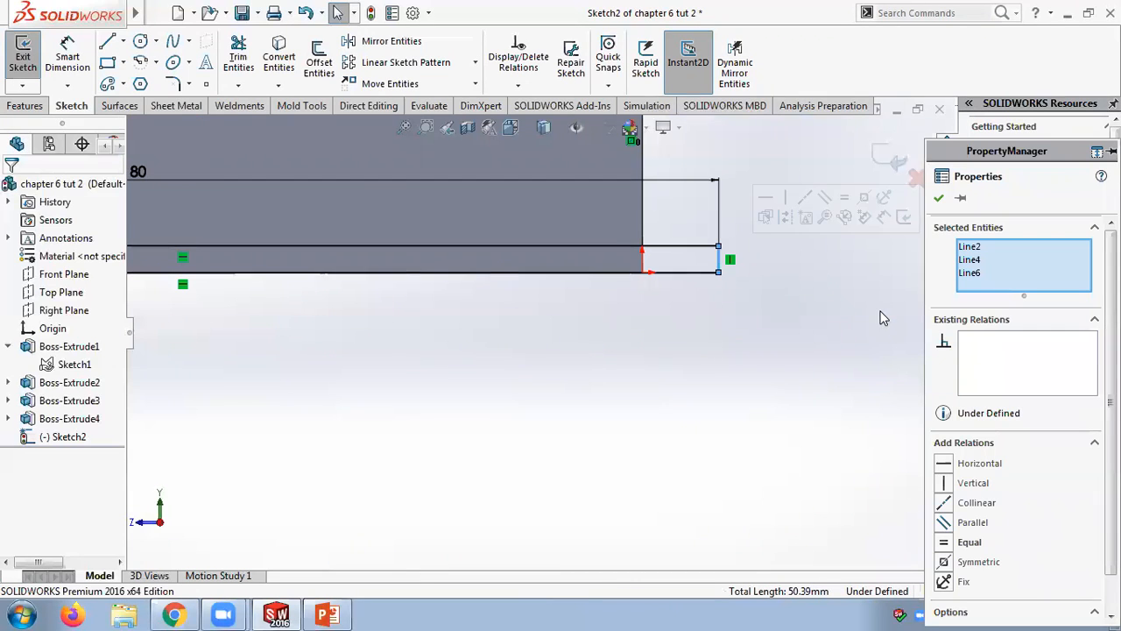
{"action": "left_click", "coordinate": [944, 561]}
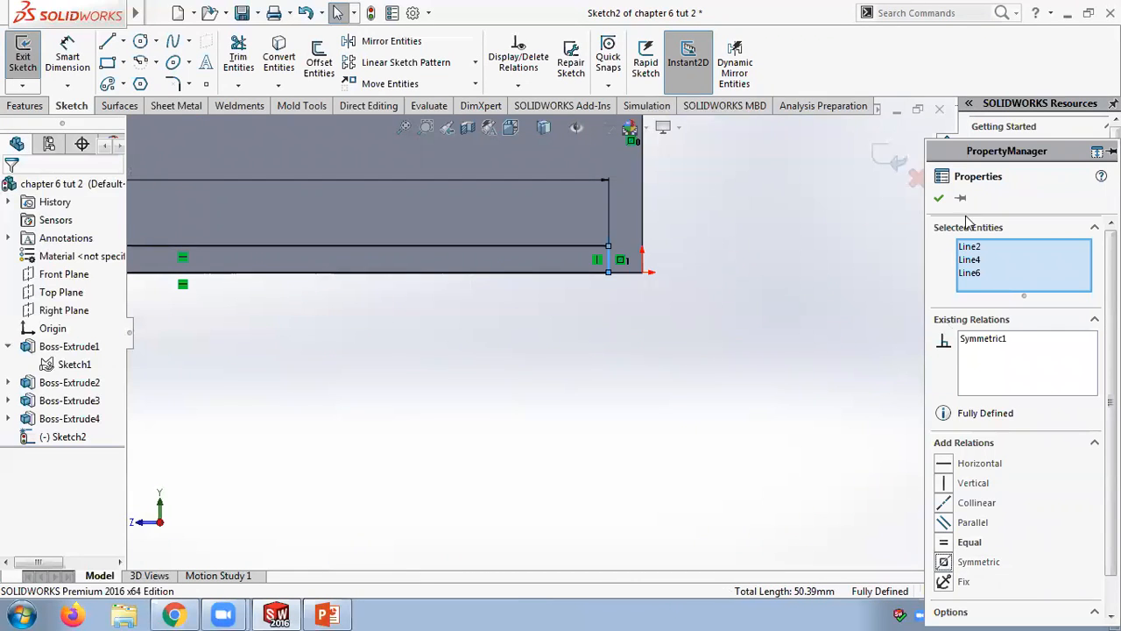
{"action": "left_click", "coordinate": [734, 332]}
{"action": "scroll", "coordinate": [732, 342], "scroll_direction": "up", "scroll_amount": 3}
{"action": "scroll", "coordinate": [730, 340], "scroll_direction": "up", "scroll_amount": 2}
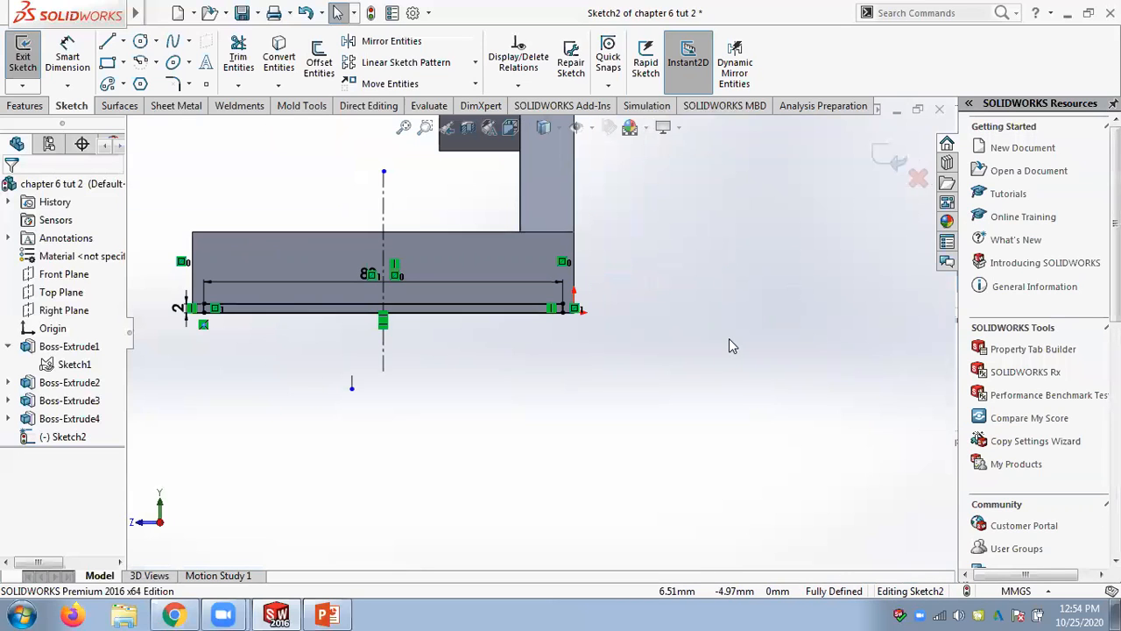
Cut the thin rectangle through the underside of the base with an Extruded Cut ending Up To Next
{"action": "scroll", "coordinate": [284, 342], "scroll_direction": "down", "scroll_amount": 5}
{"action": "scroll", "coordinate": [333, 349], "scroll_direction": "up", "scroll_amount": 3}
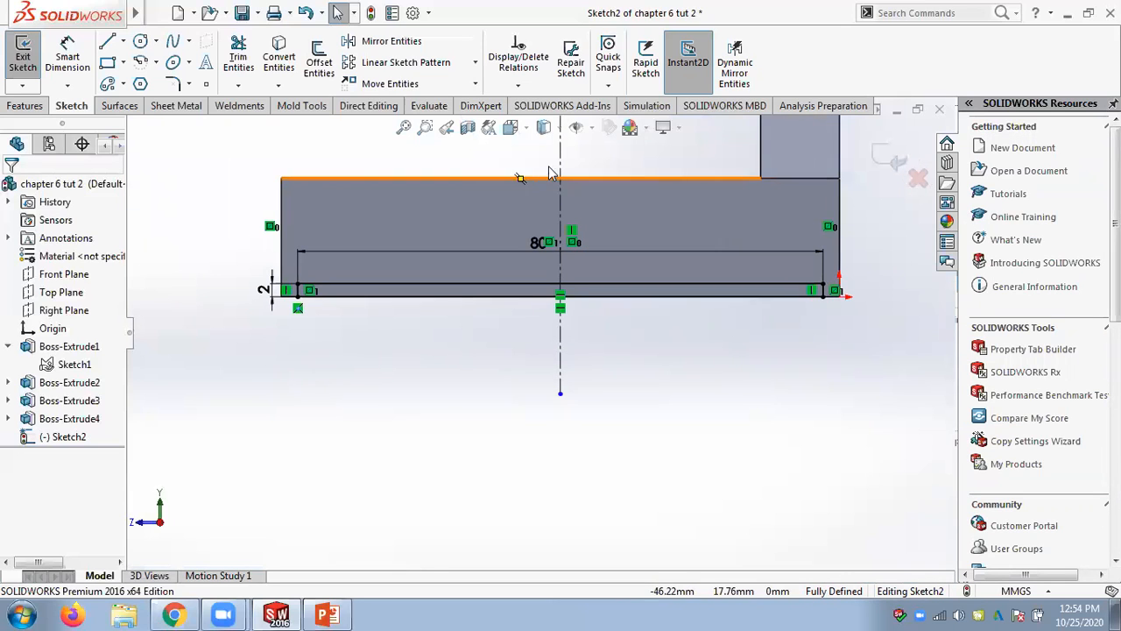
{"action": "scroll", "coordinate": [490, 333], "scroll_direction": "up", "scroll_amount": 2}
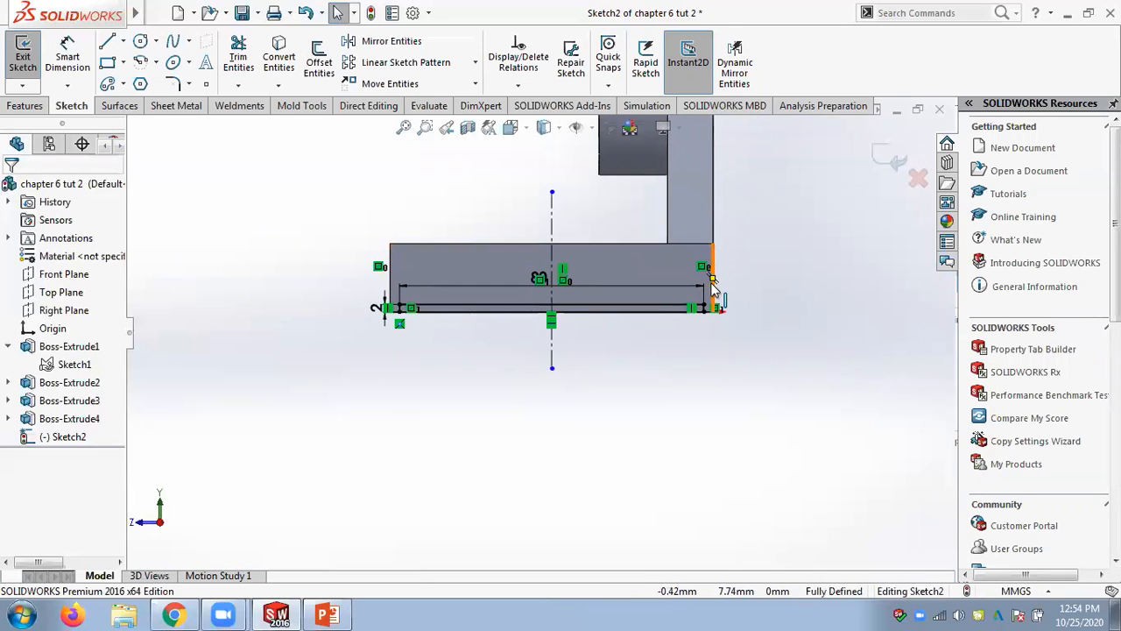
{"action": "scroll", "coordinate": [609, 238], "scroll_direction": "down", "scroll_amount": 2}
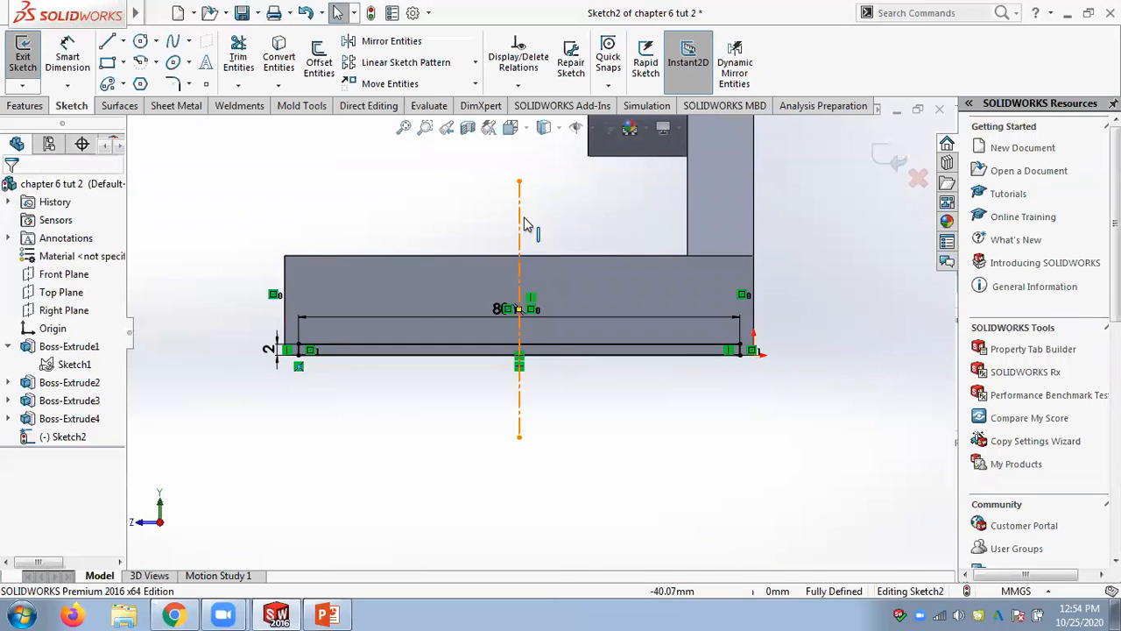
{"action": "middle_click_drag", "start_coordinate": [400, 215], "coordinate": [437, 240]}
{"action": "scroll", "coordinate": [437, 240], "scroll_direction": "up", "scroll_amount": 3}
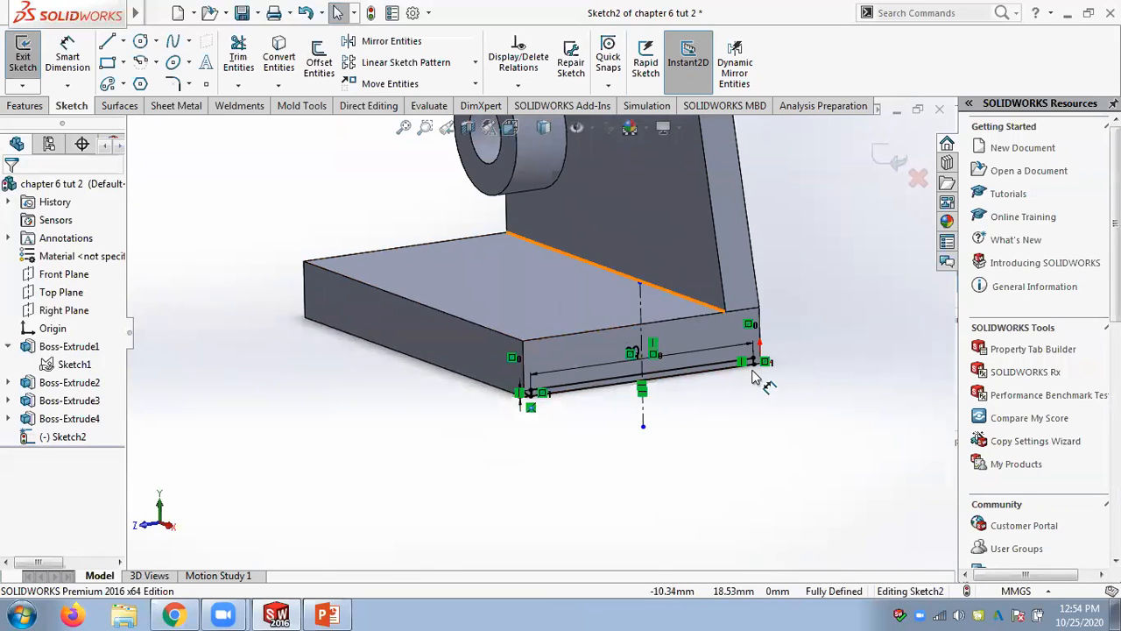
{"action": "left_click", "coordinate": [25, 106]}
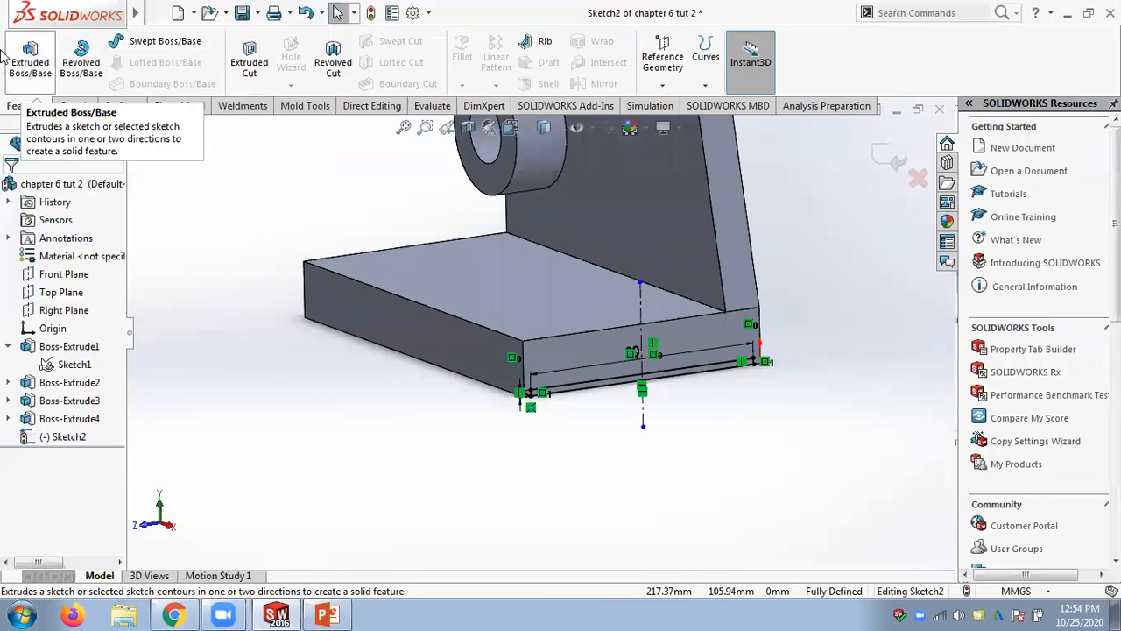
{"action": "left_click", "coordinate": [249, 60]}
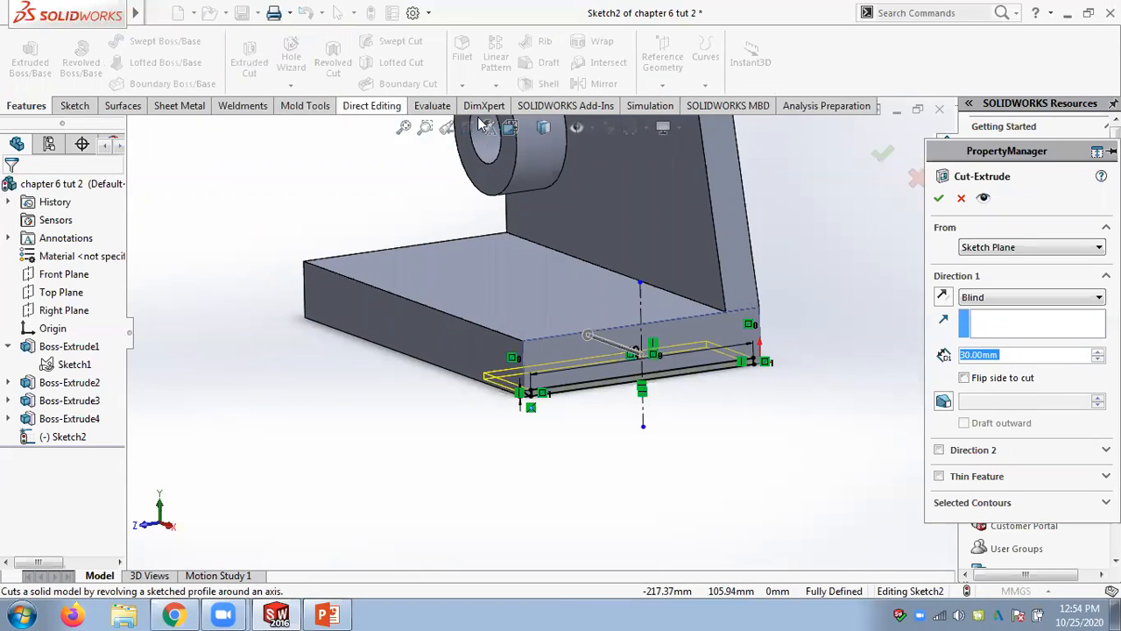
{"action": "left_click", "coordinate": [996, 302]}
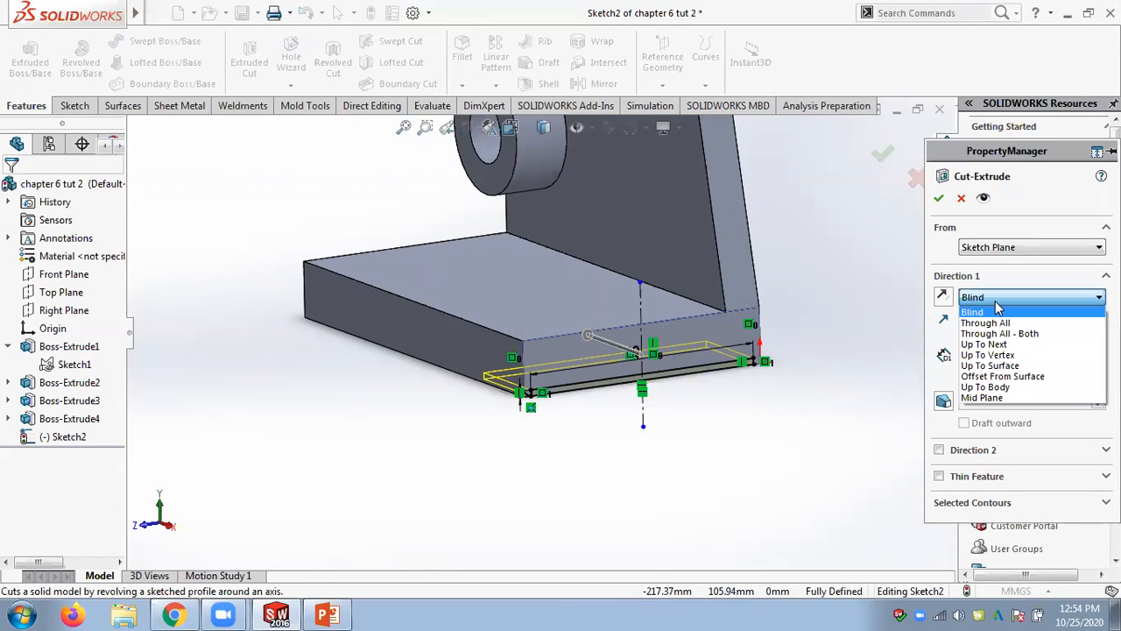
{"action": "left_click", "coordinate": [994, 344]}
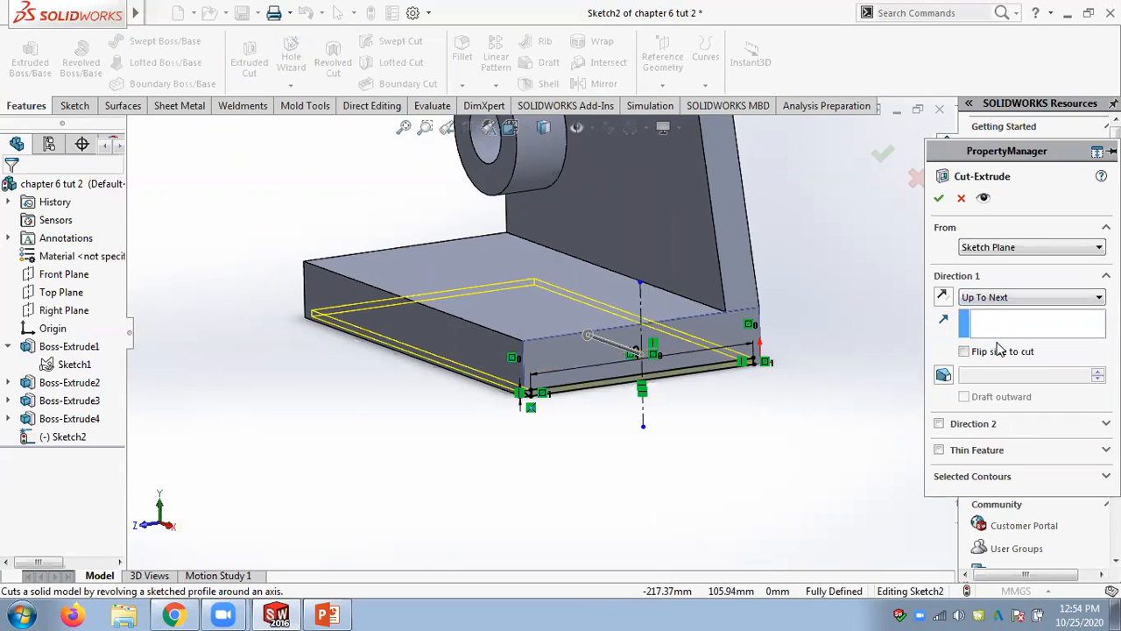
{"action": "mouse_move", "coordinate": [348, 419]}
{"action": "middle_mouse_down"}
{"action": "mouse_move", "coordinate": [434, 413]}
{"action": "mouse_move", "coordinate": [476, 433]}
{"action": "mouse_move", "coordinate": [450, 450]}
{"action": "mouse_move", "coordinate": [348, 439]}
{"action": "mouse_move", "coordinate": [490, 451]}
{"action": "middle_mouse_up"}
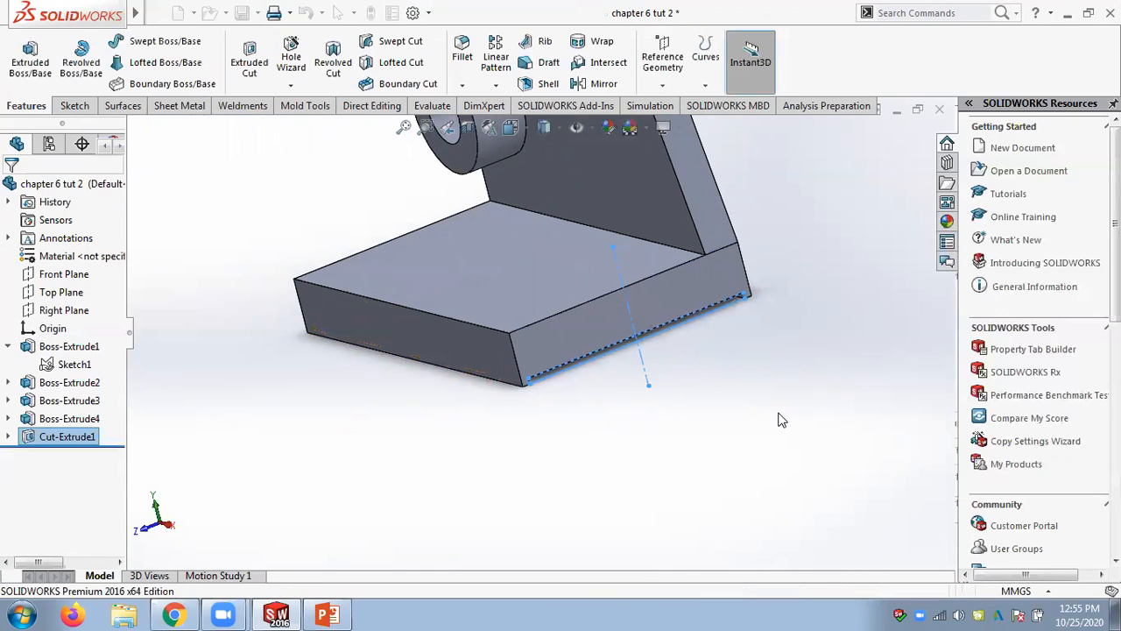
{"action": "middle_click_drag", "start_coordinate": [782, 420], "coordinate": [443, 426]}
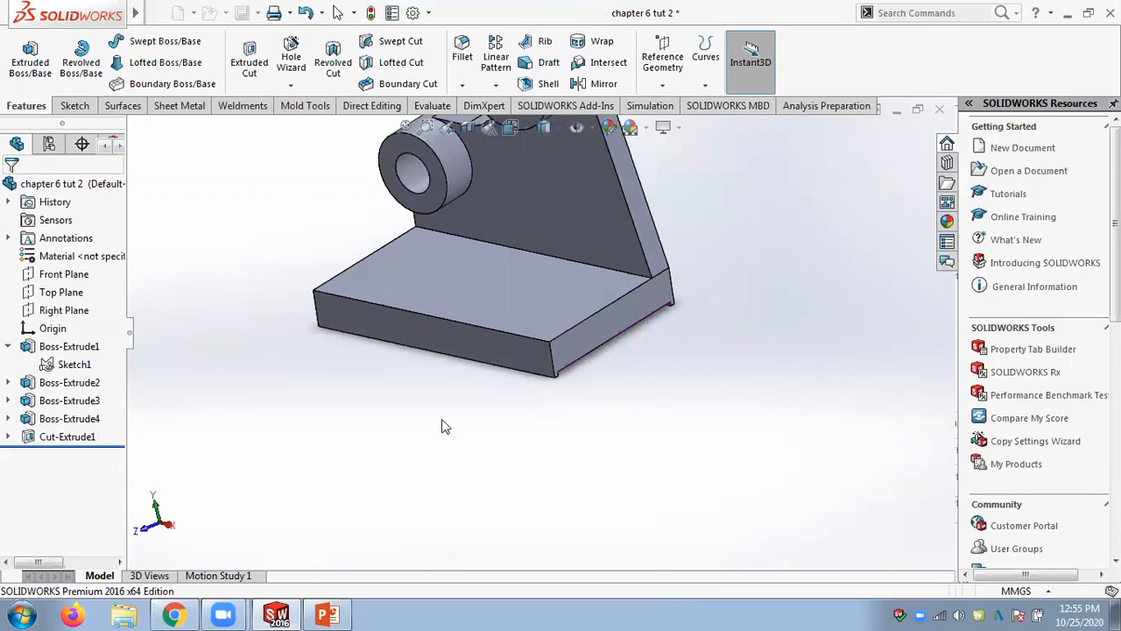
Check the hole layout on slide 43 in PowerPoint, and open a sketch on the base plate's top face in SOLIDWORKS, viewed normal to it
{"action": "left_click", "coordinate": [326, 613]}
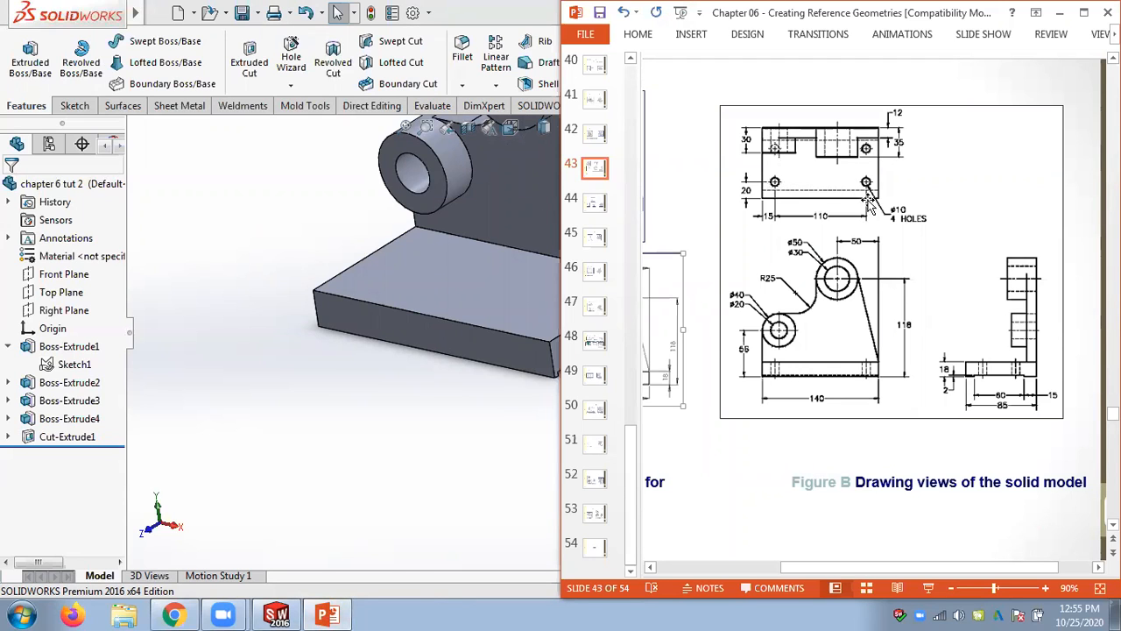
{"action": "left_click", "coordinate": [272, 258]}
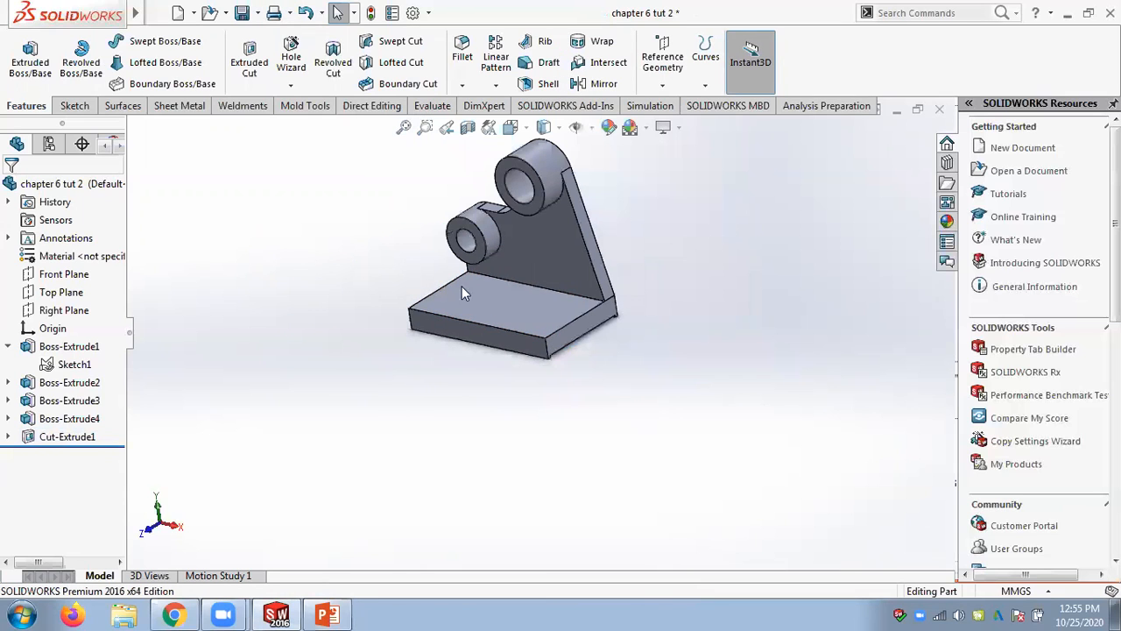
{"action": "left_click", "coordinate": [480, 305]}
{"action": "left_click", "coordinate": [545, 249]}
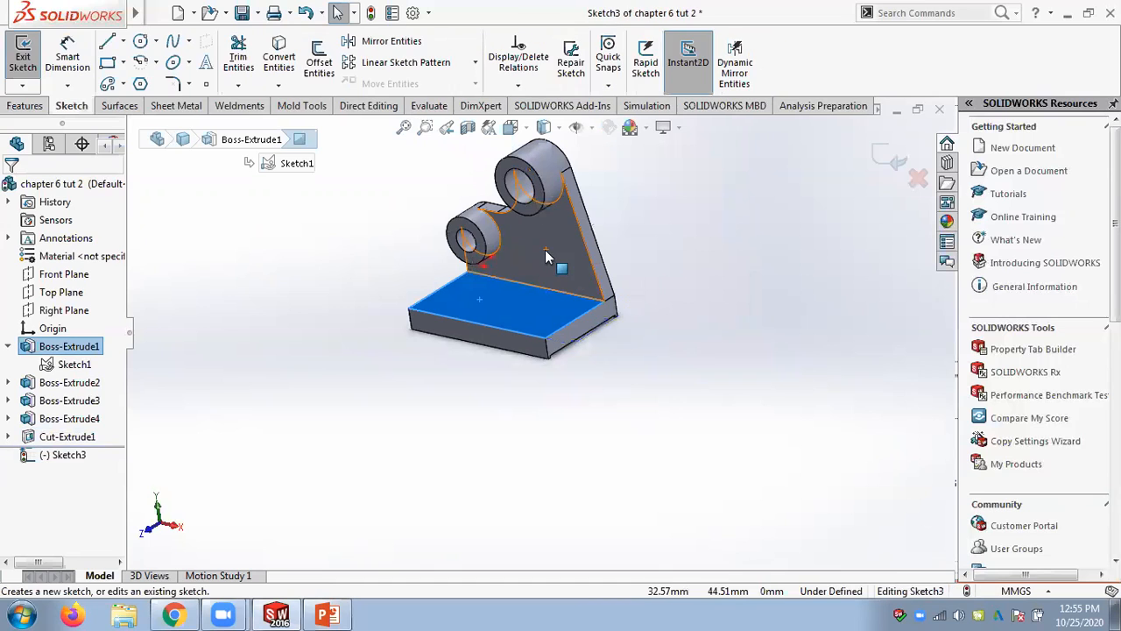
{"action": "left_click", "coordinate": [70, 454]}
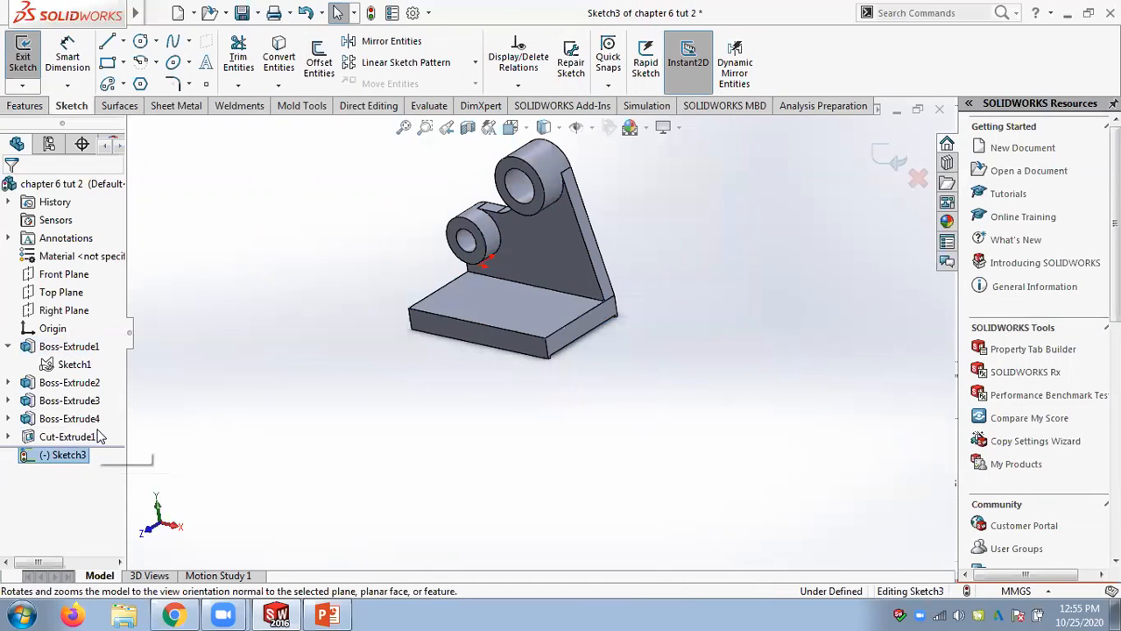
{"action": "left_click", "coordinate": [98, 431]}
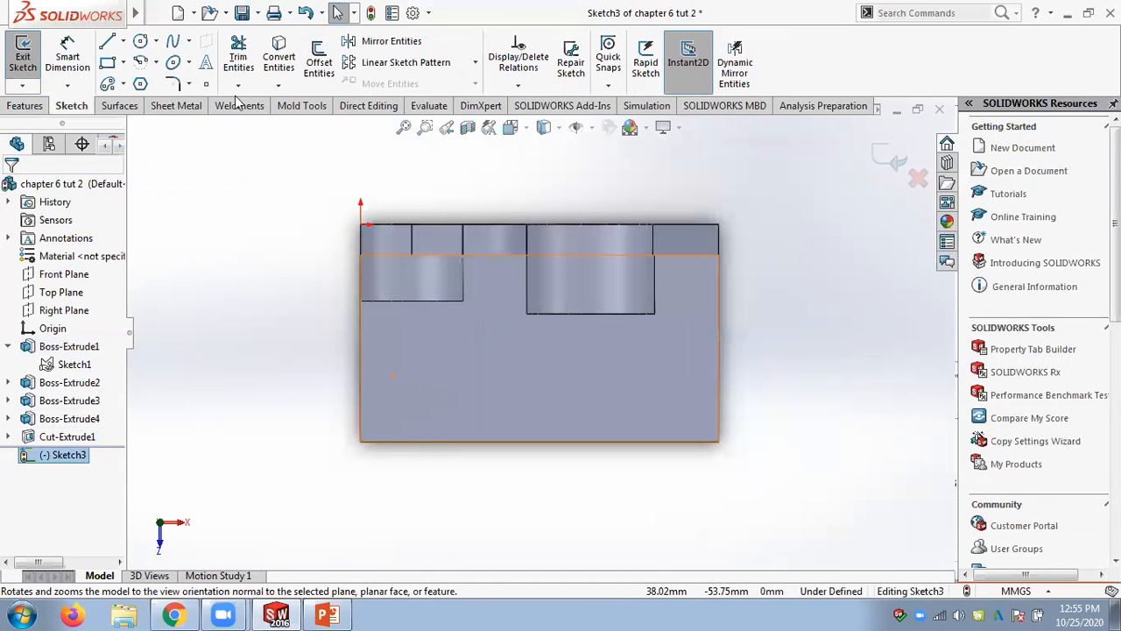
Sketch a circle about 13.5 mm in diameter near the front-left corner of the base plate's top face
{"action": "left_click", "coordinate": [155, 44]}
{"action": "left_click", "coordinate": [165, 62]}
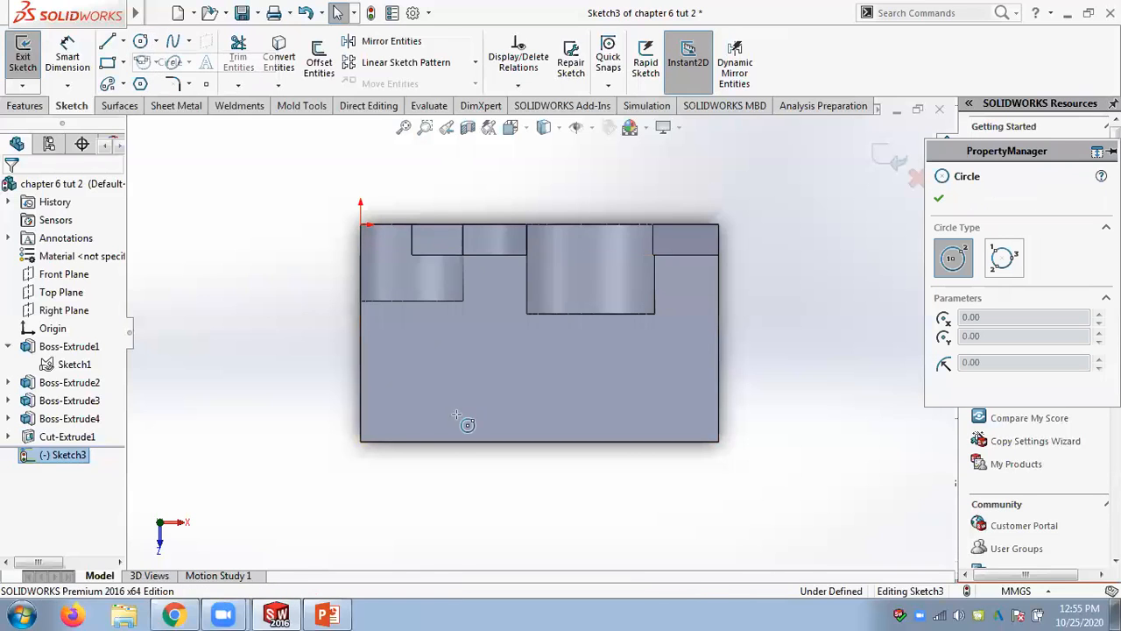
{"action": "left_click", "coordinate": [410, 402]}
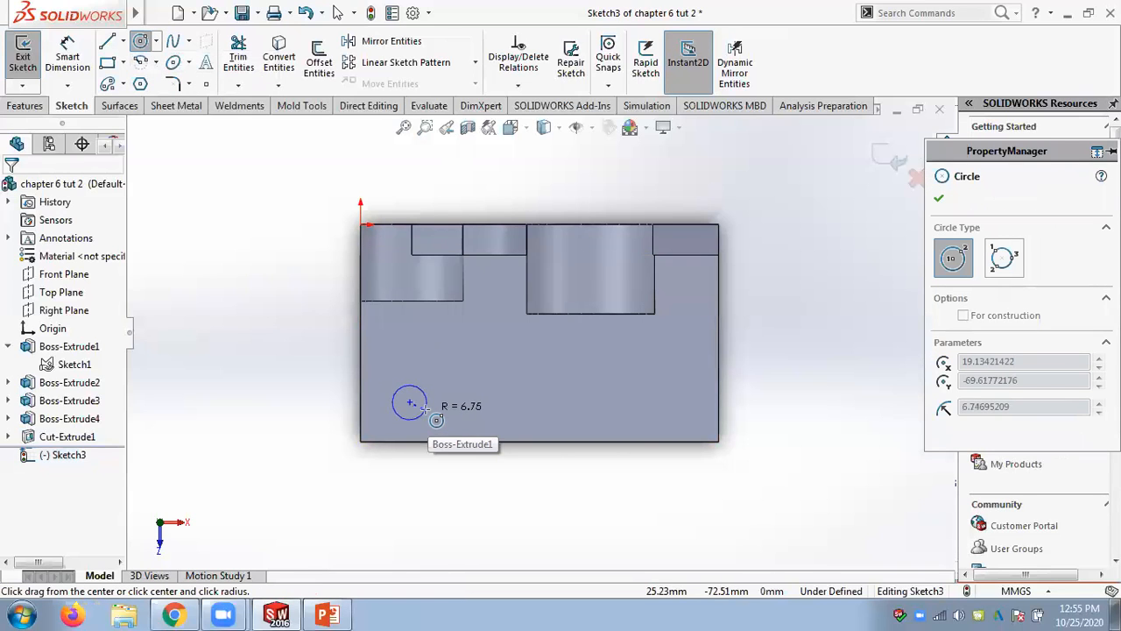
{"action": "left_click", "coordinate": [428, 402]}
Check the hole size on slide 43 in PowerPoint and dimension the circle's diameter as 10 mm in SOLIDWORKS
{"action": "left_click", "coordinate": [329, 613]}
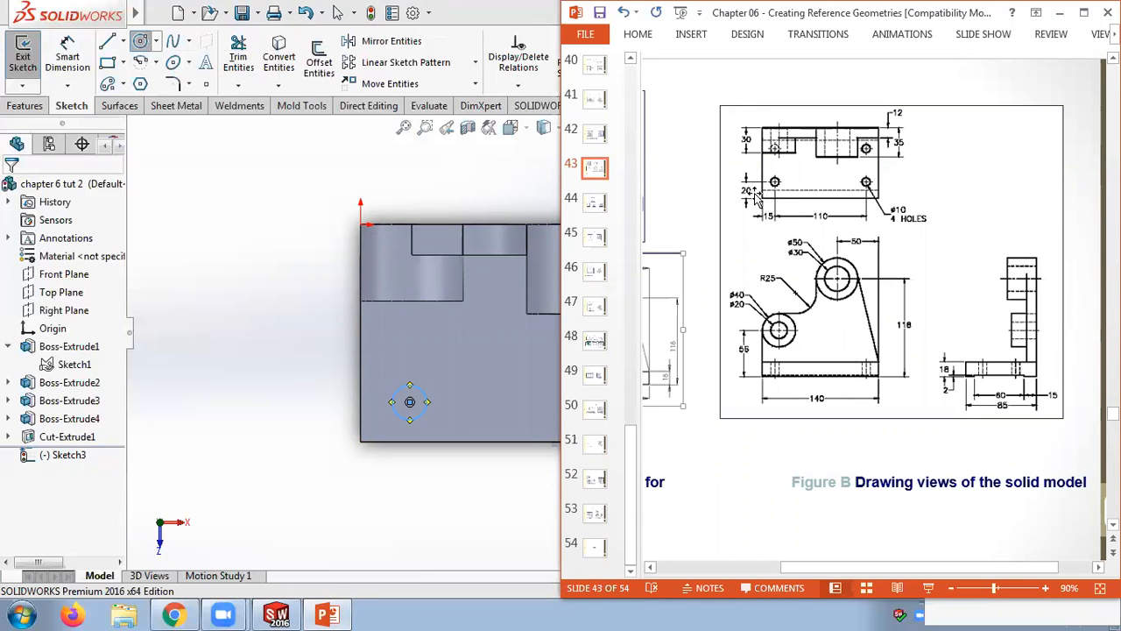
{"action": "left_click", "coordinate": [67, 57]}
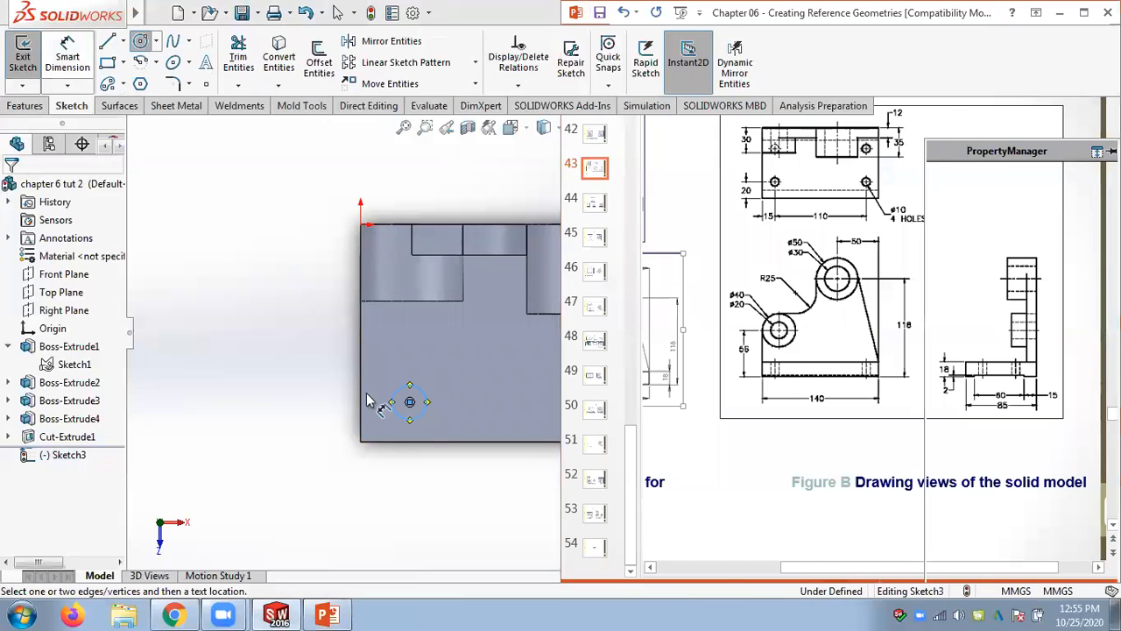
{"action": "left_click", "coordinate": [424, 416]}
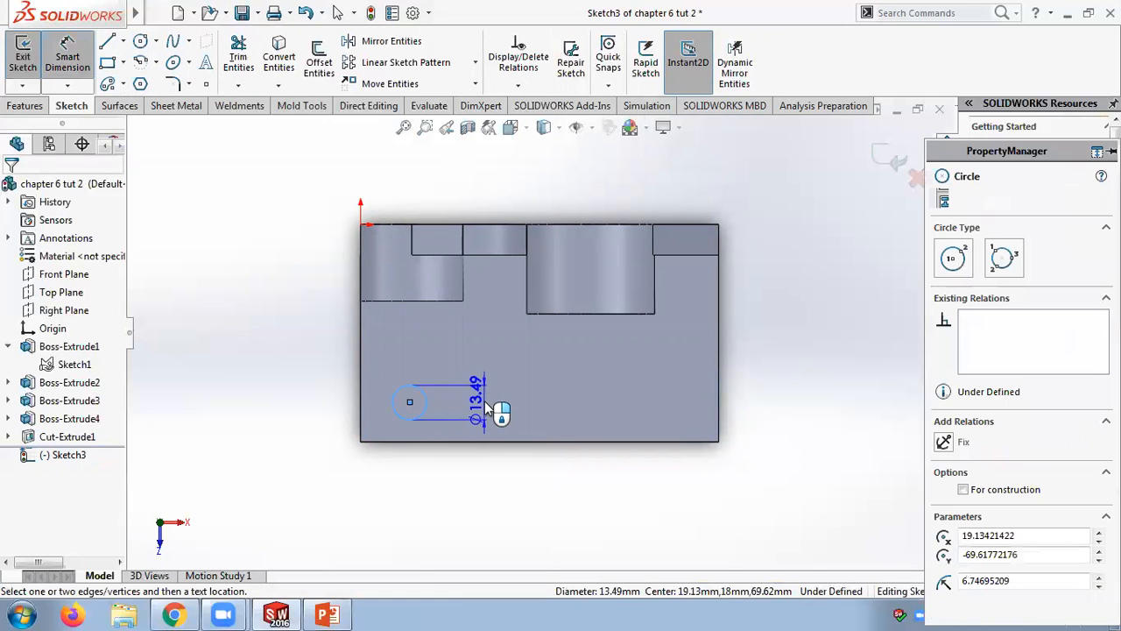
{"action": "left_click", "coordinate": [491, 412]}
{"action": "type", "text": "10"}
{"action": "key", "text": "Return"}
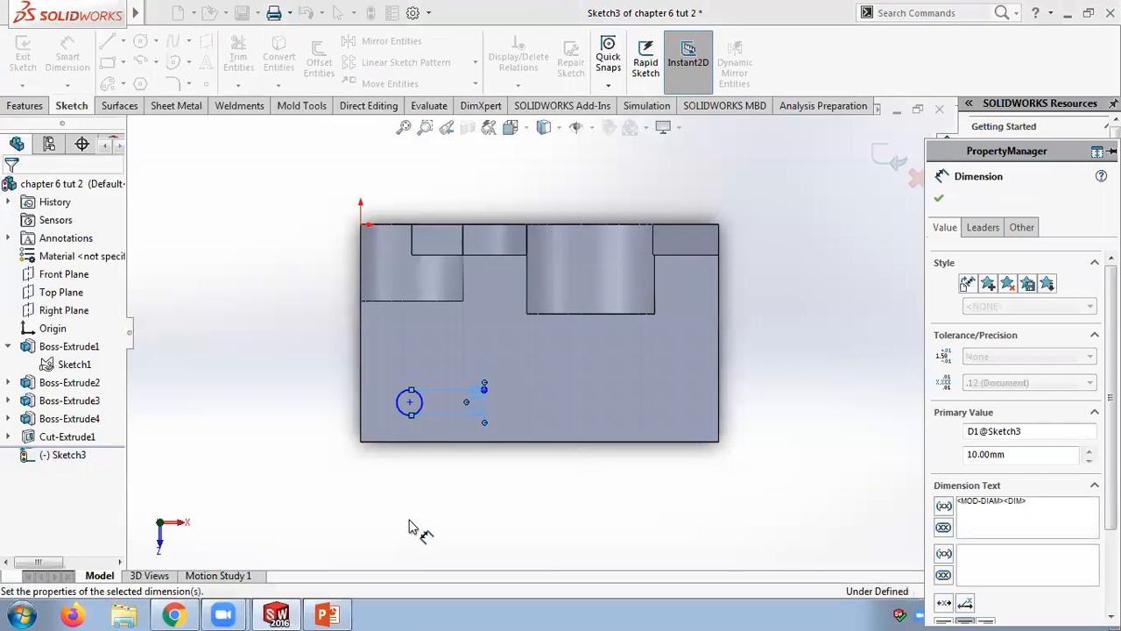
Check the hole position on slide 43 and dimension the circle's centre 15 mm from the base plate's front edge
{"action": "left_click", "coordinate": [327, 615]}
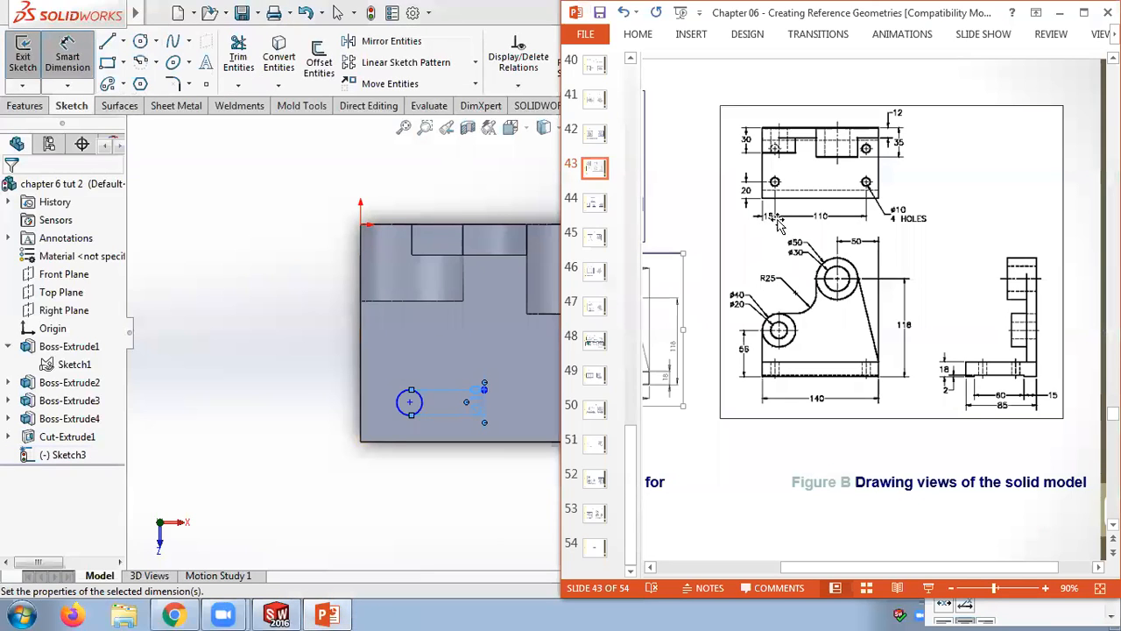
{"action": "left_click", "coordinate": [408, 404]}
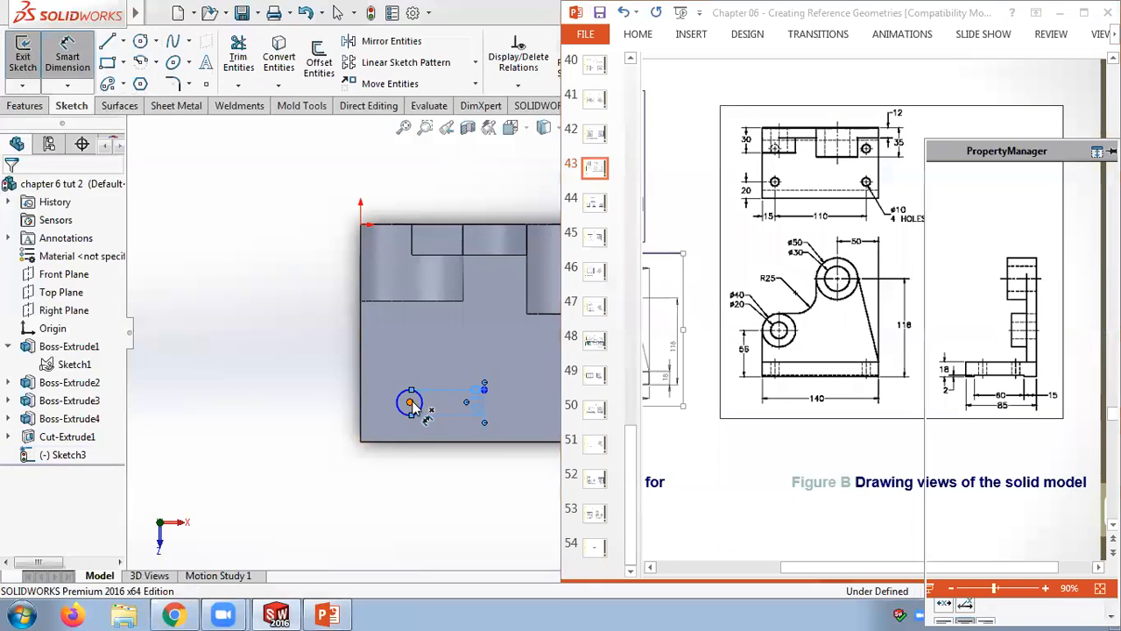
{"action": "left_click", "coordinate": [397, 442]}
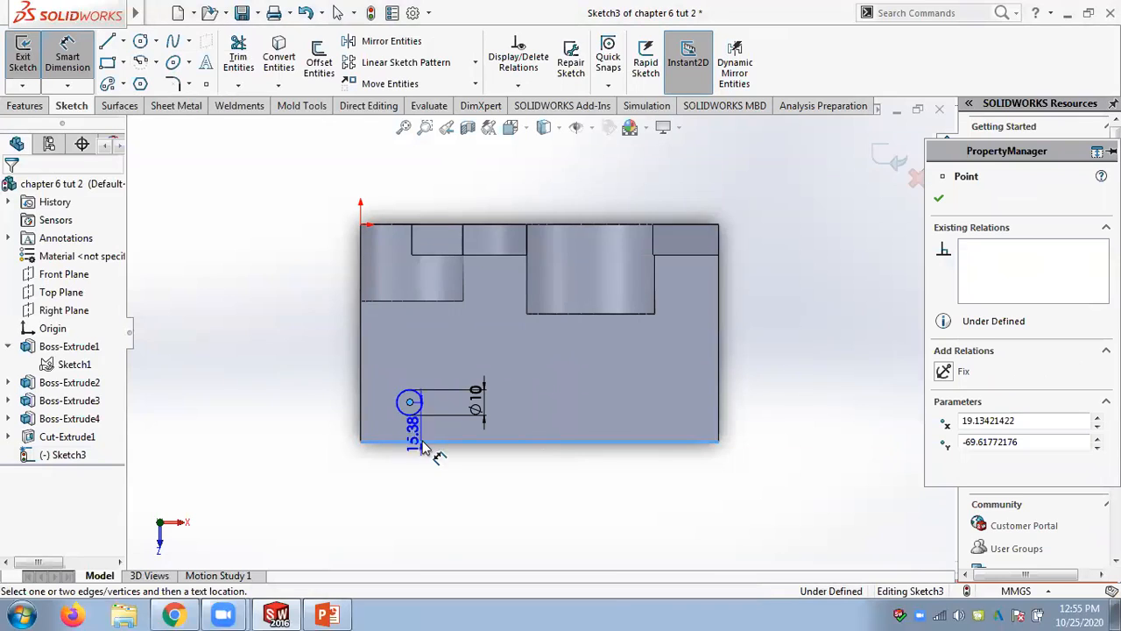
{"action": "left_click", "coordinate": [431, 477]}
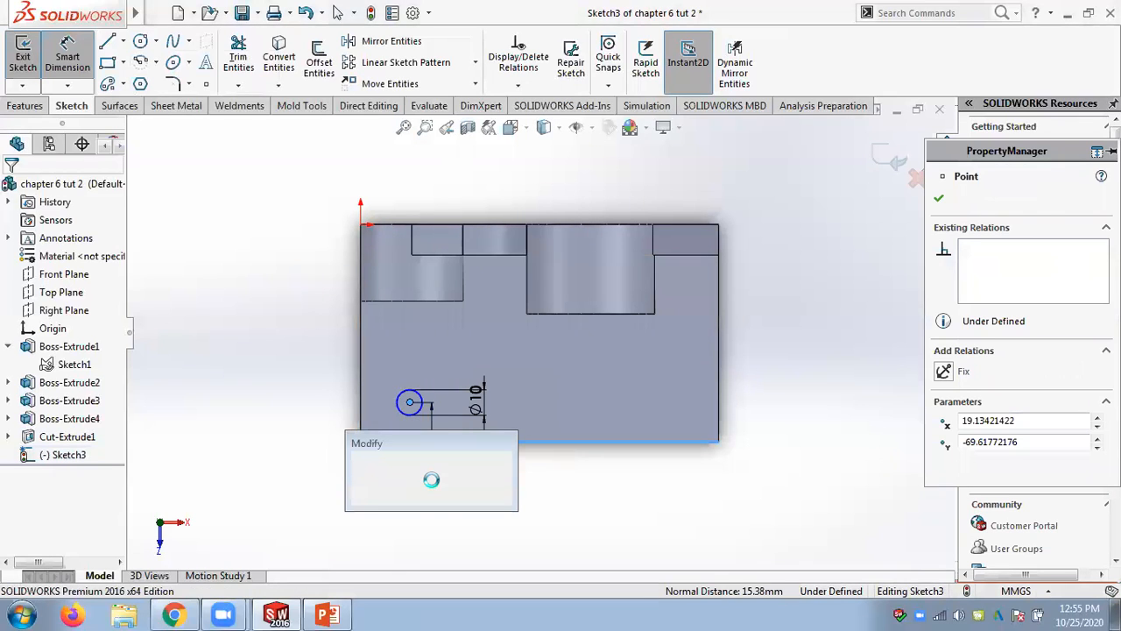
{"action": "key", "text": "Return"}
Dimension the circle's centre 20 mm from the base plate's left edge
{"action": "left_click", "coordinate": [410, 405]}
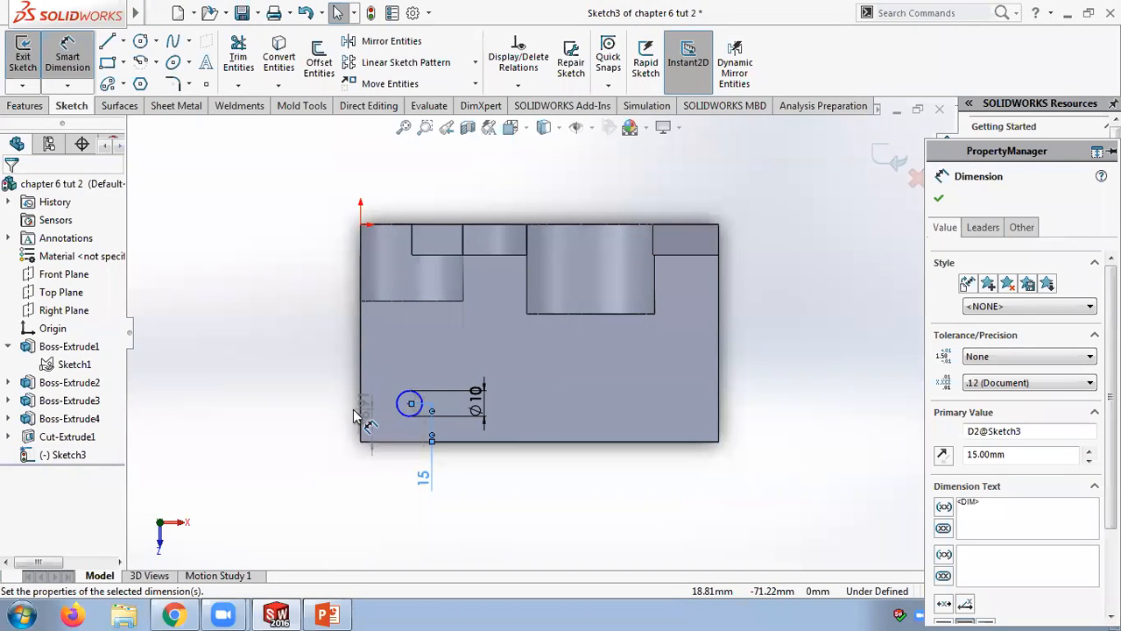
{"action": "key", "text": "Escape"}
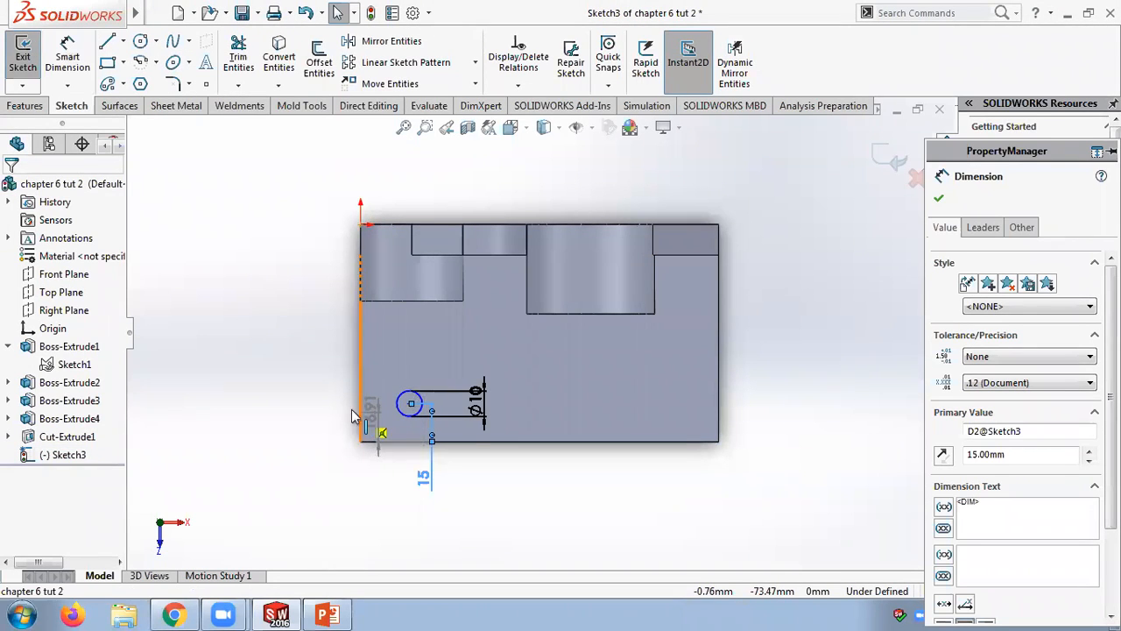
{"action": "left_click", "coordinate": [410, 404]}
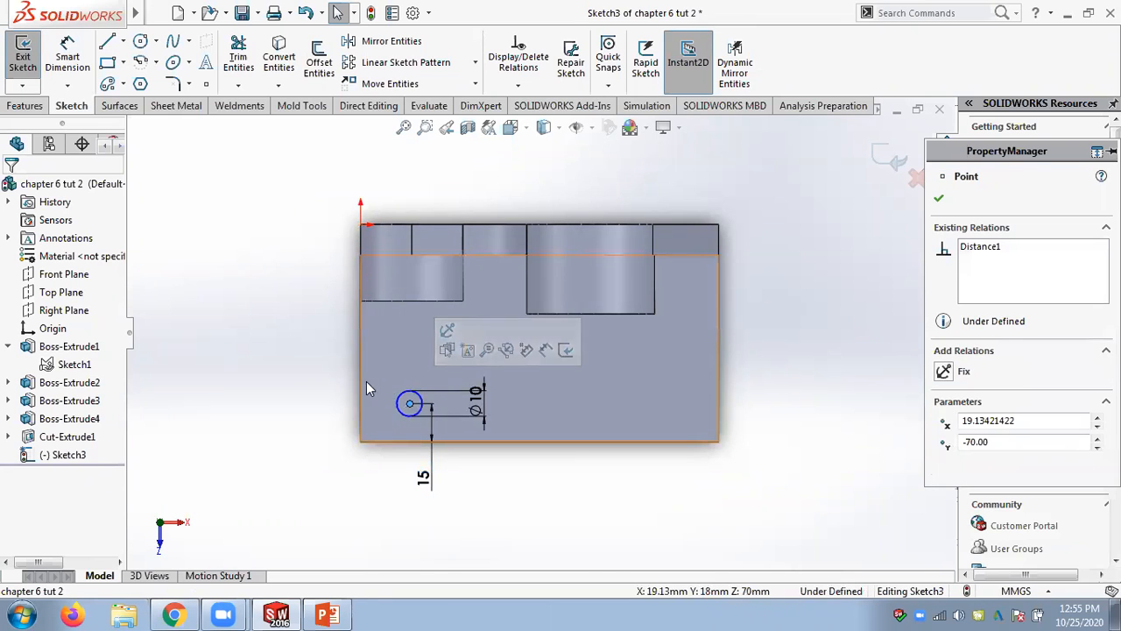
{"action": "left_click", "coordinate": [67, 57]}
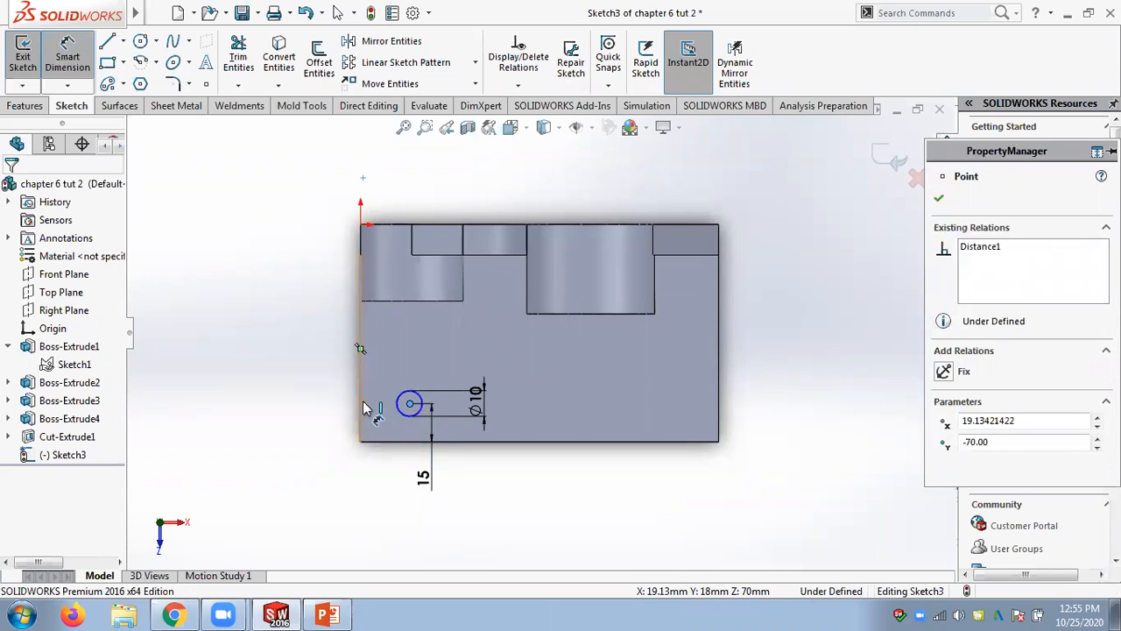
{"action": "left_click", "coordinate": [364, 406]}
{"action": "left_click", "coordinate": [392, 373]}
{"action": "type", "text": "20"}
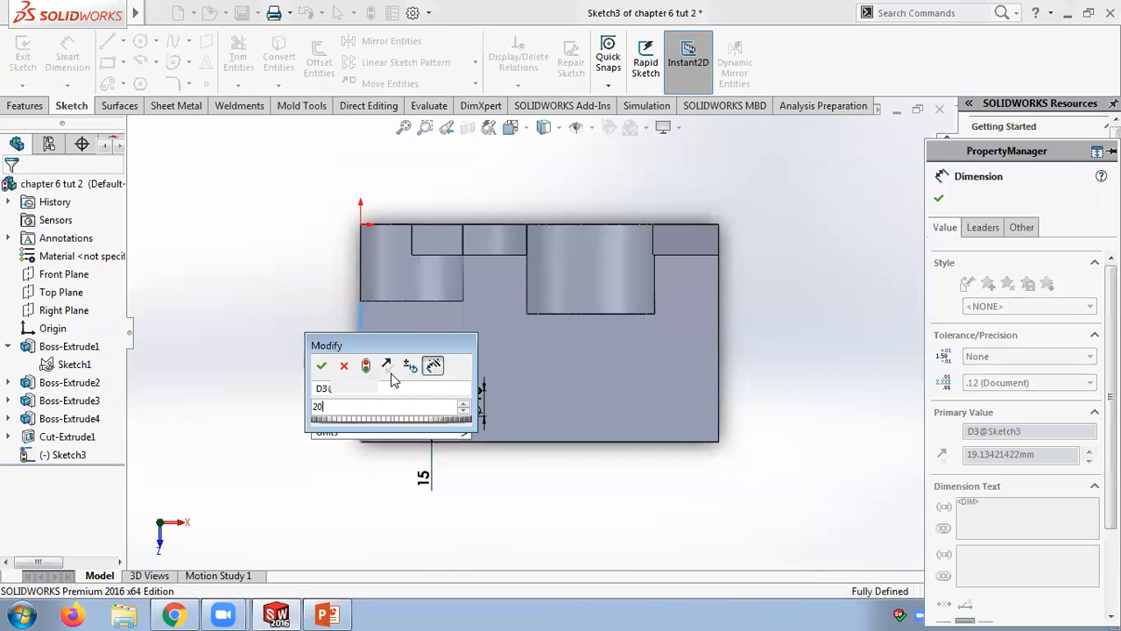
{"action": "key", "text": "Return"}
Check the hole spacing on slide 43 and linear-pattern the 10 mm circle along the X-axis with 2 instances spaced 110 mm apart
{"action": "left_click", "coordinate": [327, 615]}
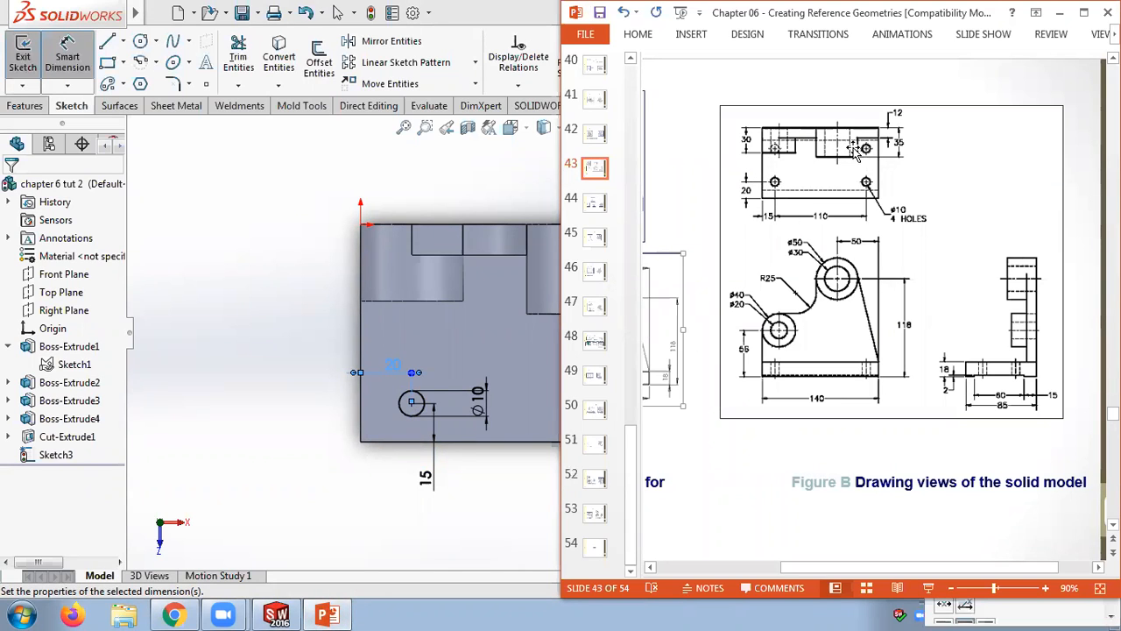
{"action": "left_click", "coordinate": [284, 272]}
{"action": "key", "text": "ctrl+7"}
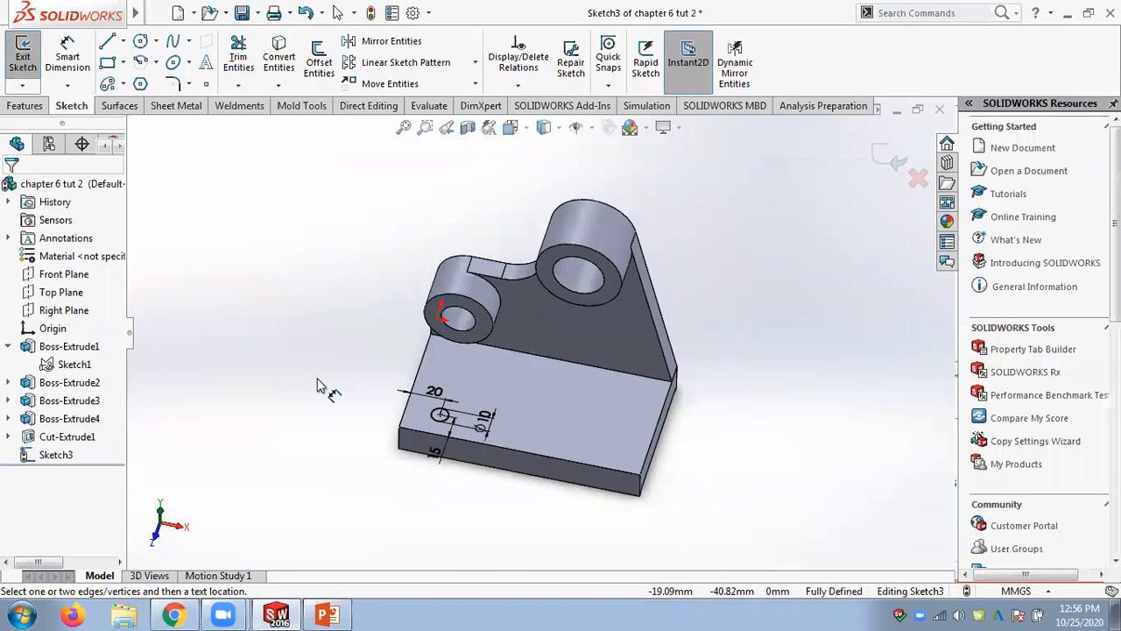
{"action": "scroll", "coordinate": [493, 476], "scroll_direction": "down", "scroll_amount": 3}
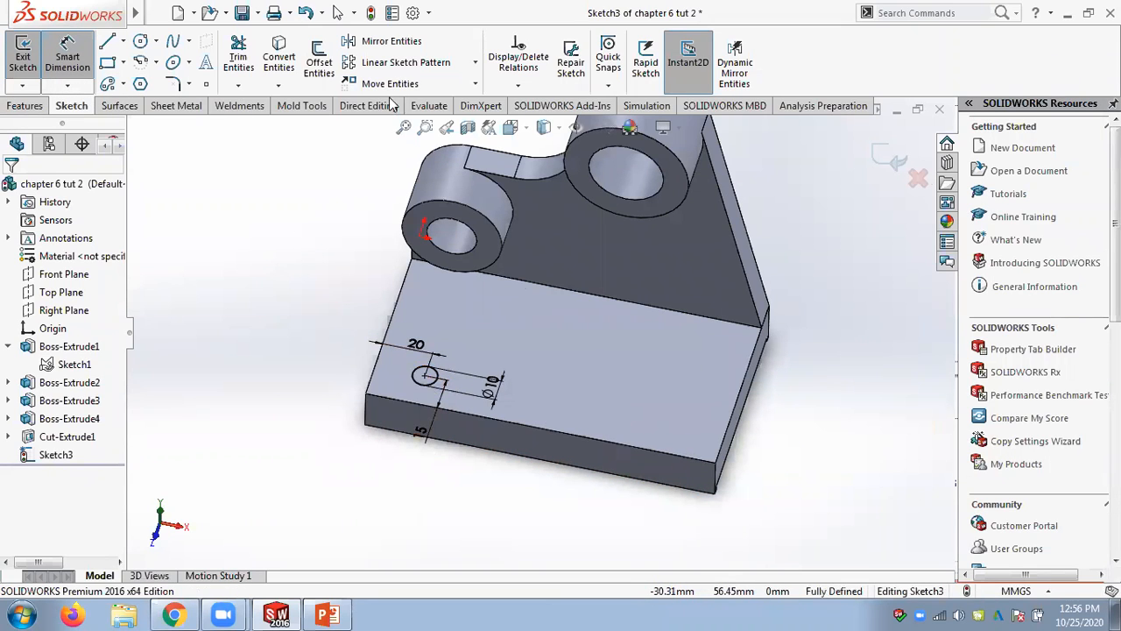
{"action": "left_click", "coordinate": [474, 66]}
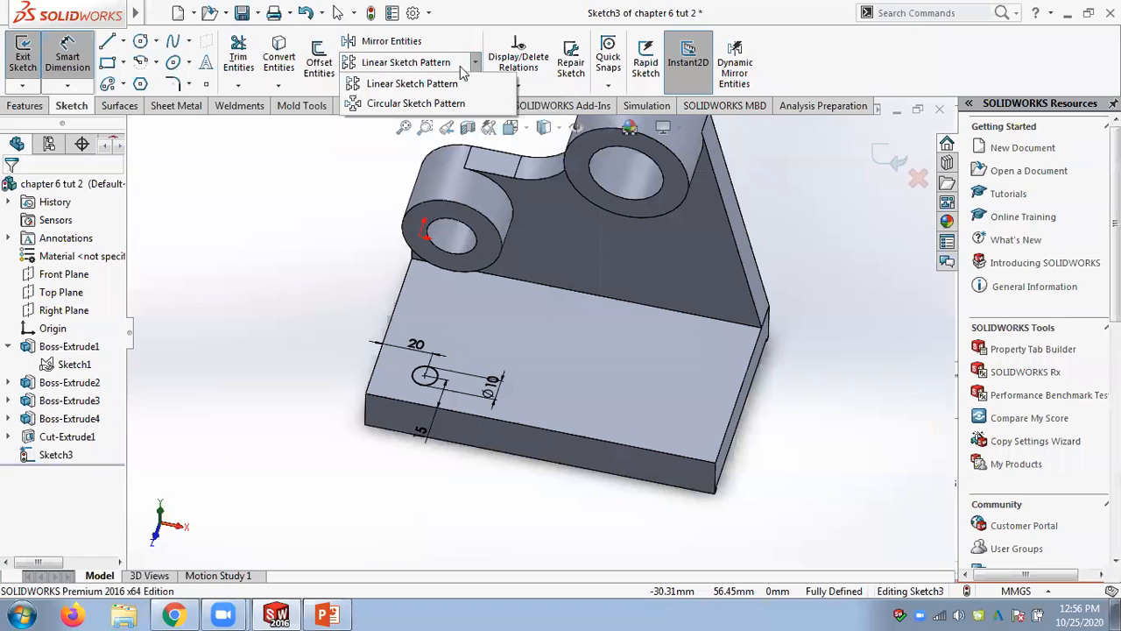
{"action": "left_click", "coordinate": [419, 86]}
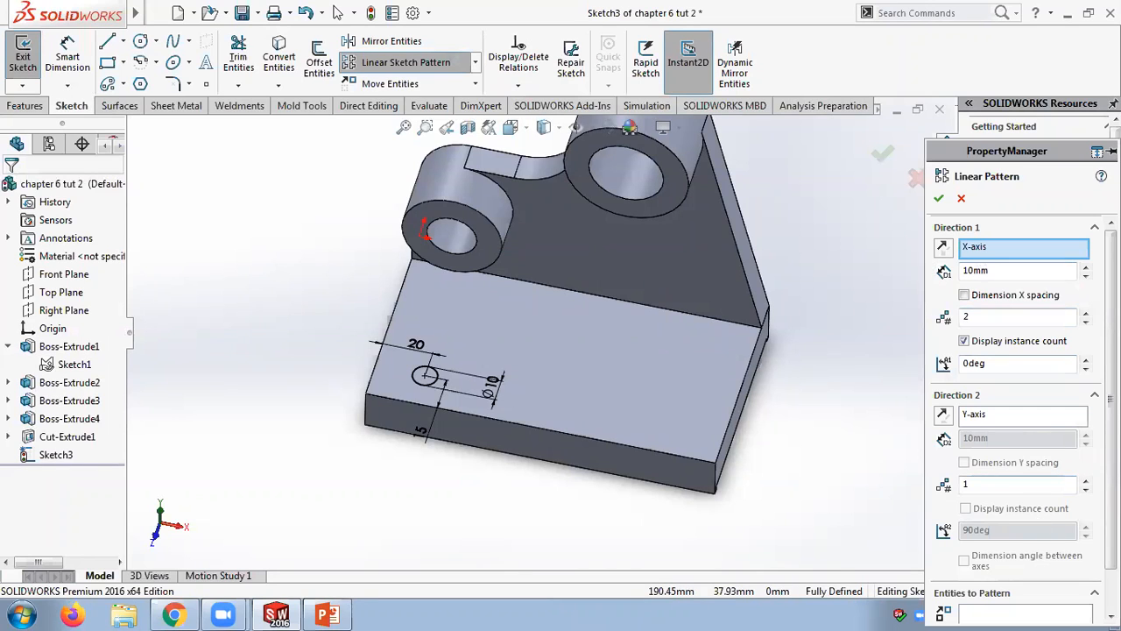
{"action": "scroll", "coordinate": [1007, 394], "scroll_direction": "down", "scroll_amount": 2}
{"action": "left_click", "coordinate": [1059, 571]}
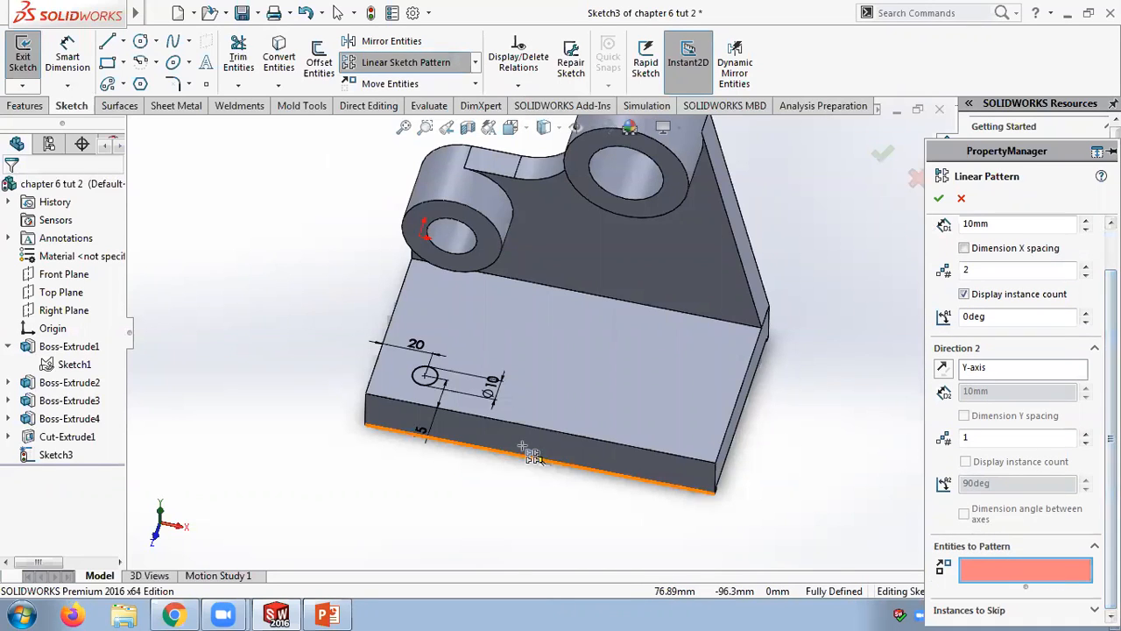
{"action": "left_click", "coordinate": [435, 382]}
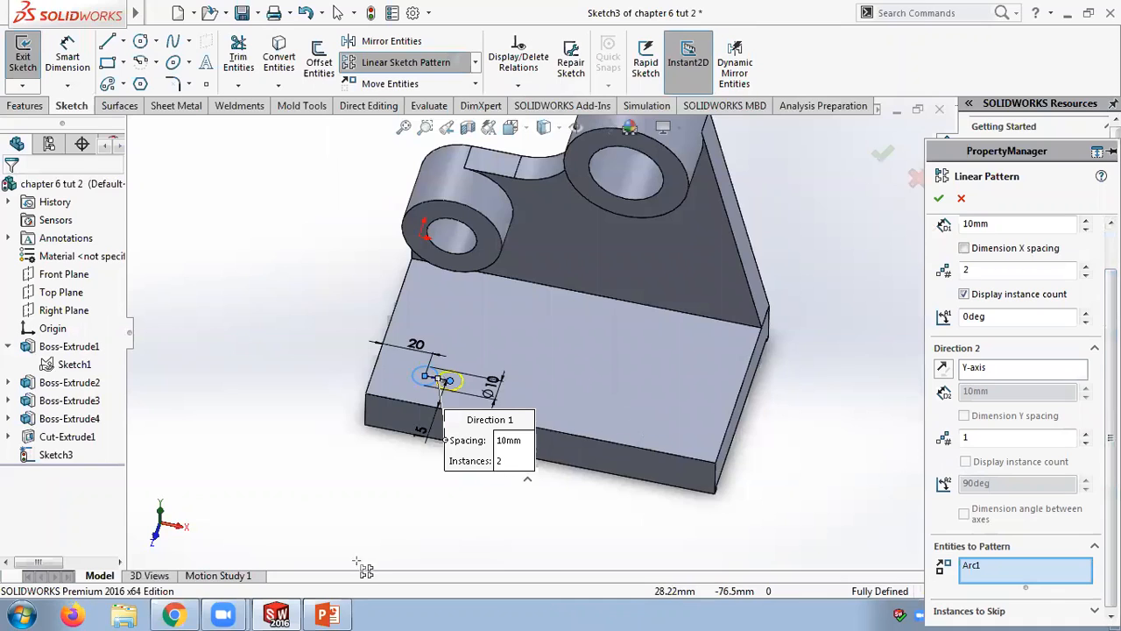
{"action": "left_click", "coordinate": [328, 615]}
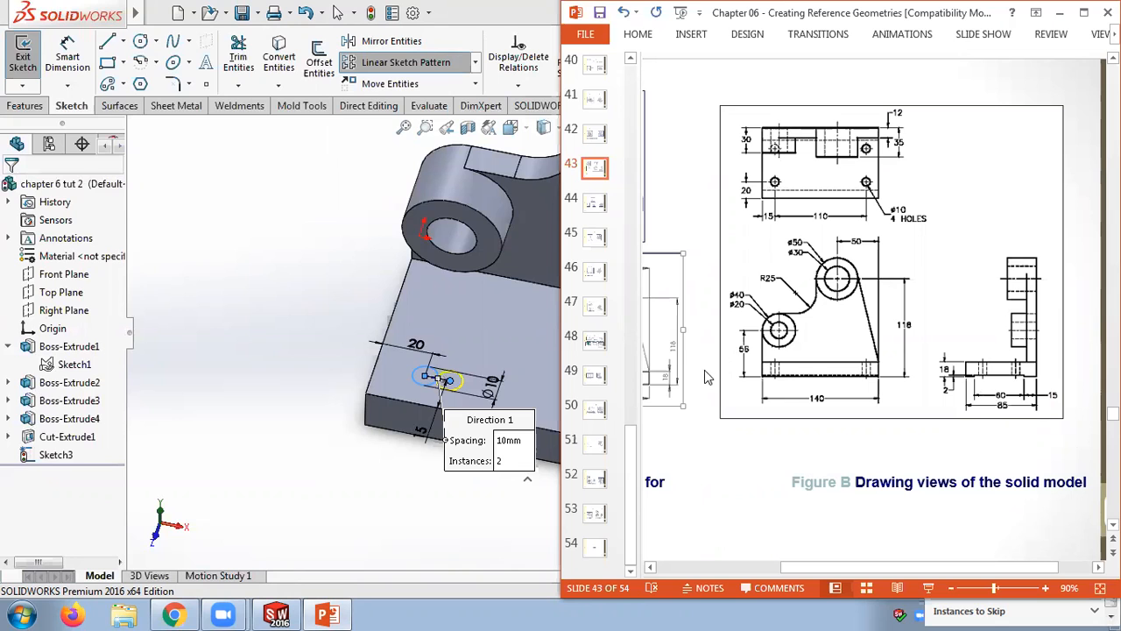
{"action": "left_click", "coordinate": [361, 162]}
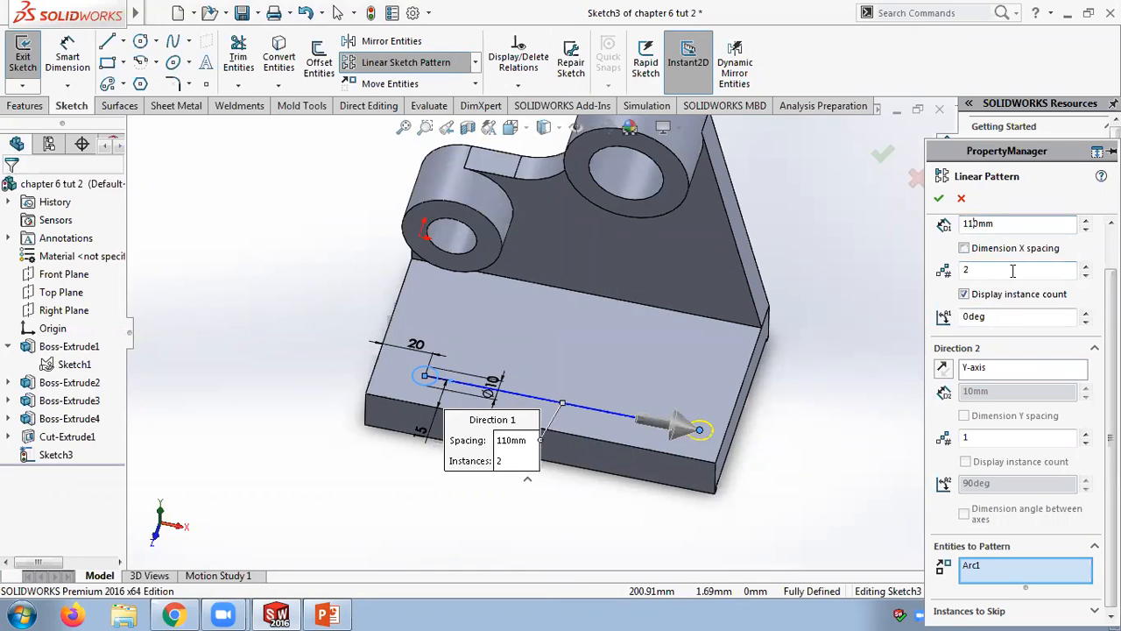
Add a second pattern direction along the Y-axis with 2 instances at 40 mm spacing, checking slide 43, and complete the circle pattern
{"action": "left_click", "coordinate": [1085, 434]}
{"action": "left_click", "coordinate": [327, 615]}
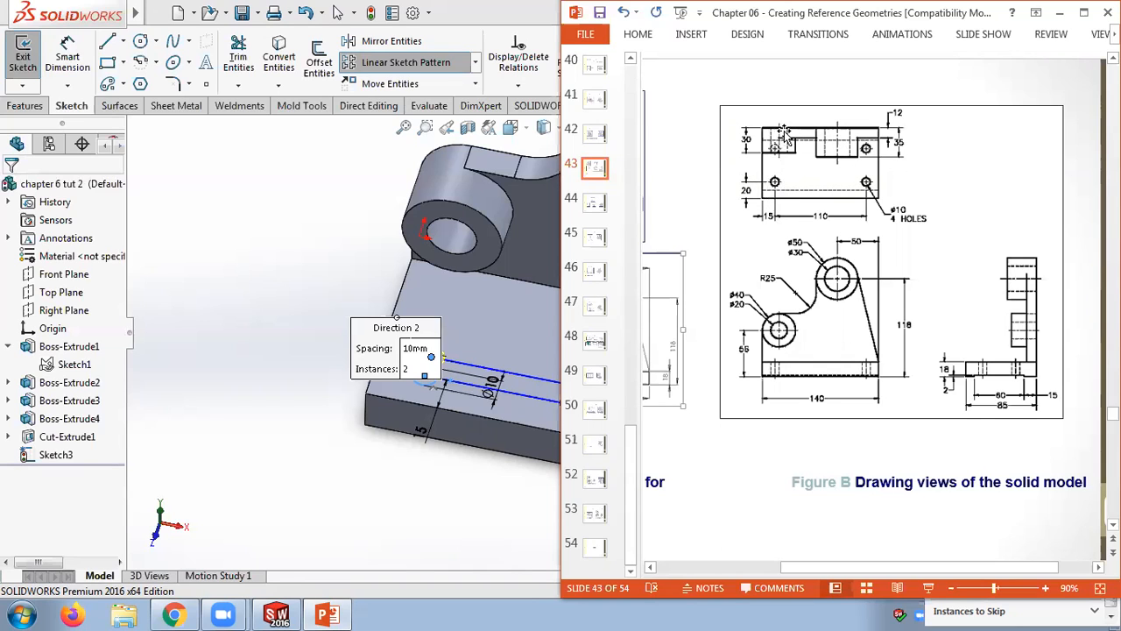
{"action": "left_click", "coordinate": [450, 18]}
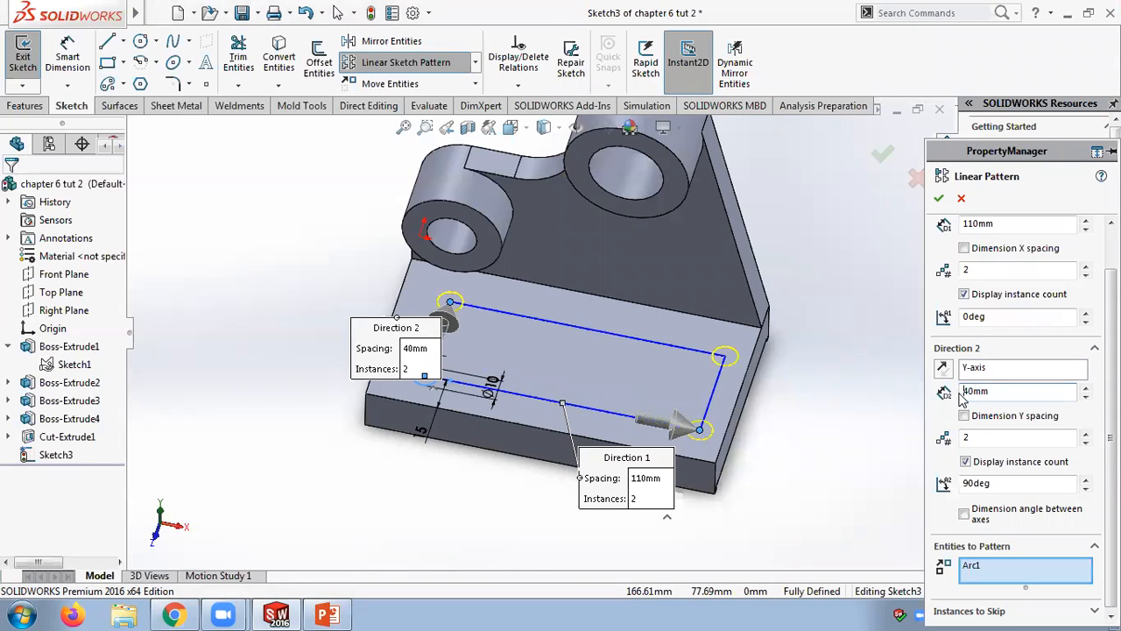
{"action": "left_click", "coordinate": [327, 616]}
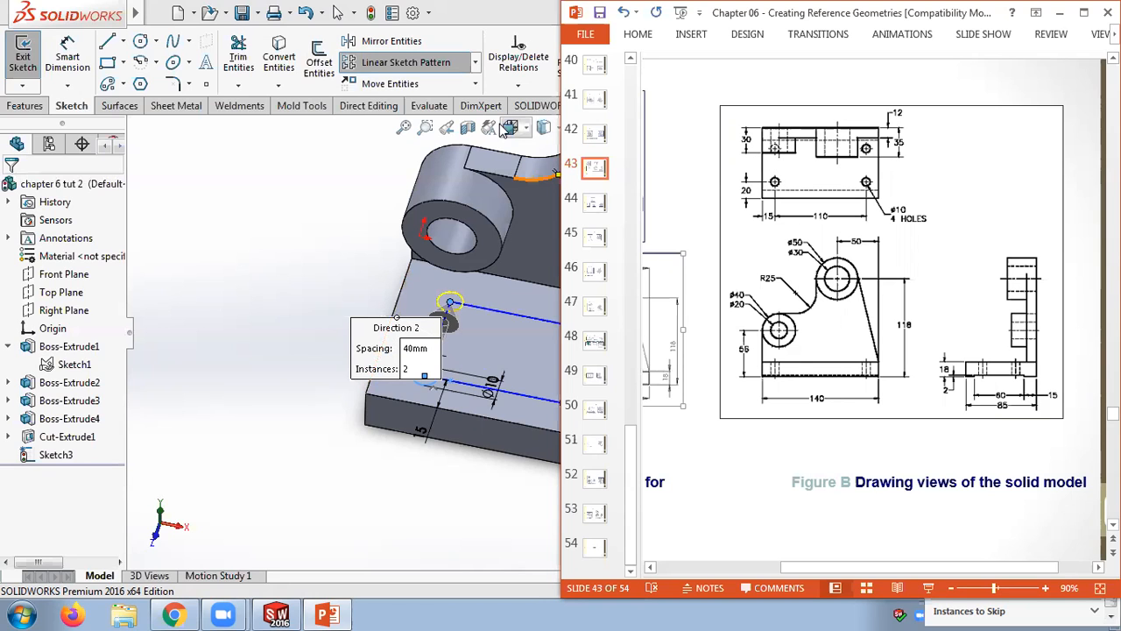
{"action": "left_click", "coordinate": [521, 12]}
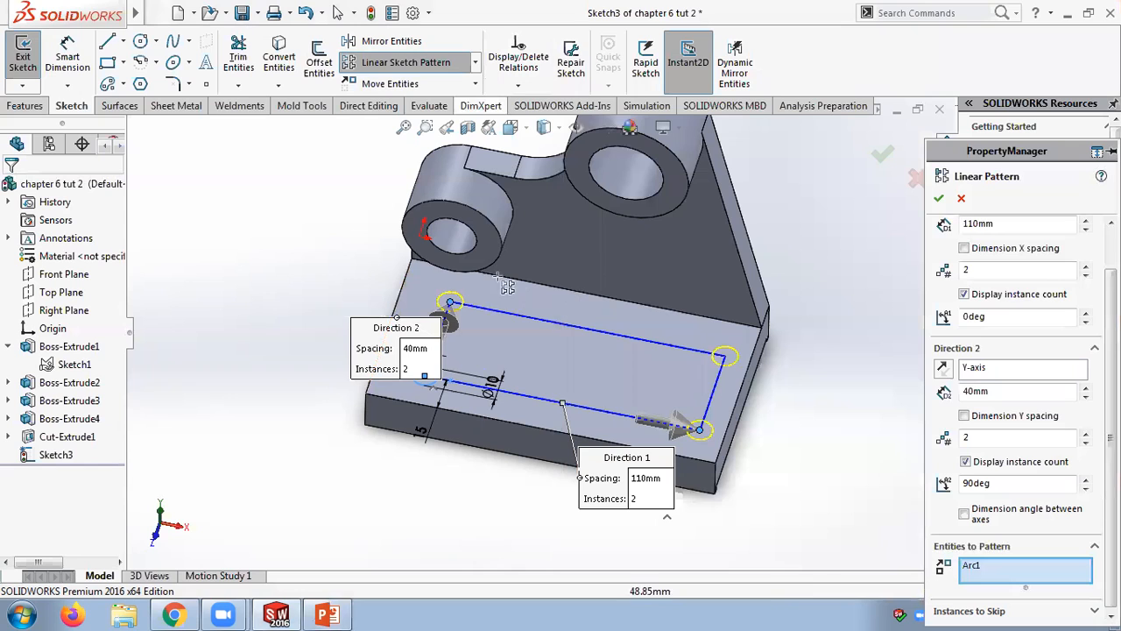
{"action": "left_click", "coordinate": [882, 155]}
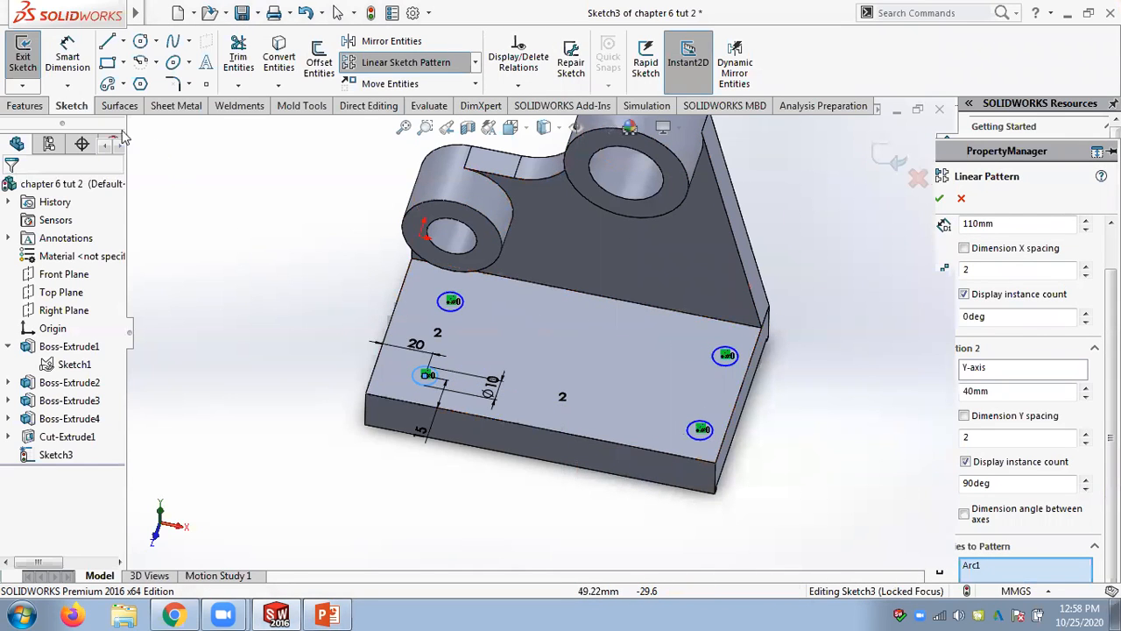
Extrude-cut the four patterned circles through the base plate with the Up To Next end condition
{"action": "left_click", "coordinate": [25, 105]}
{"action": "left_click", "coordinate": [246, 77]}
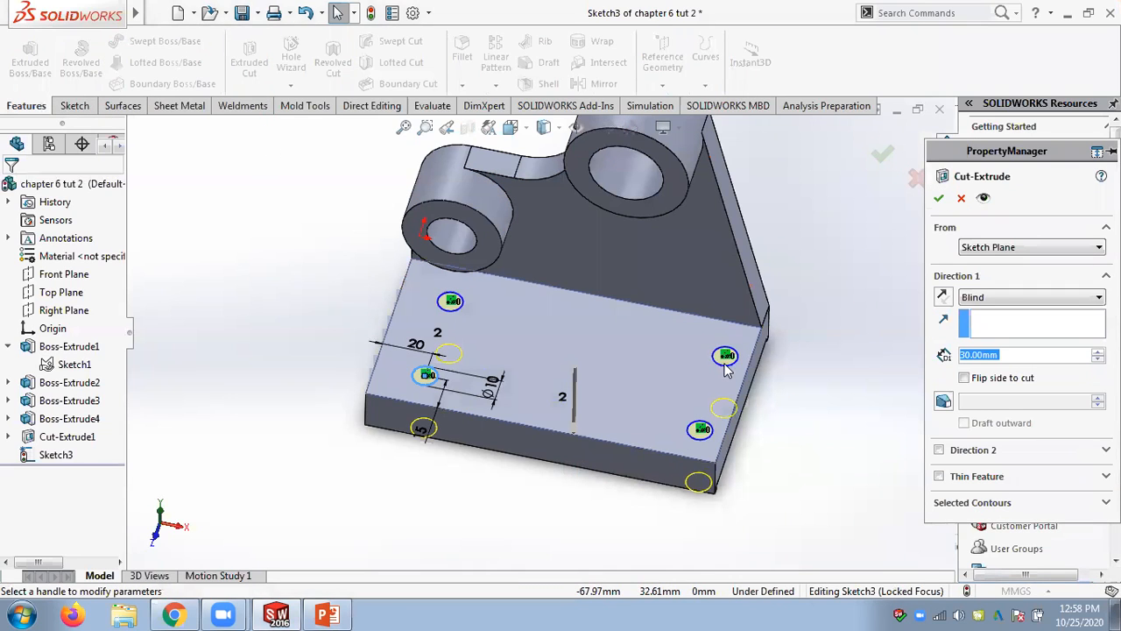
{"action": "left_click", "coordinate": [1003, 298]}
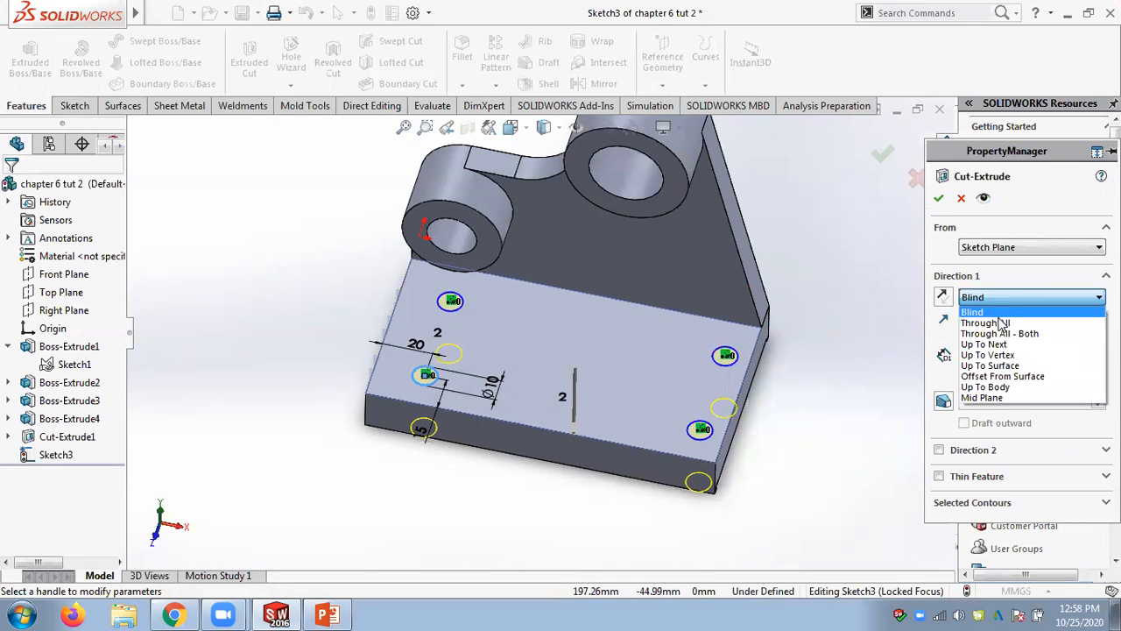
{"action": "left_click", "coordinate": [1000, 341]}
{"action": "left_click", "coordinate": [938, 198]}
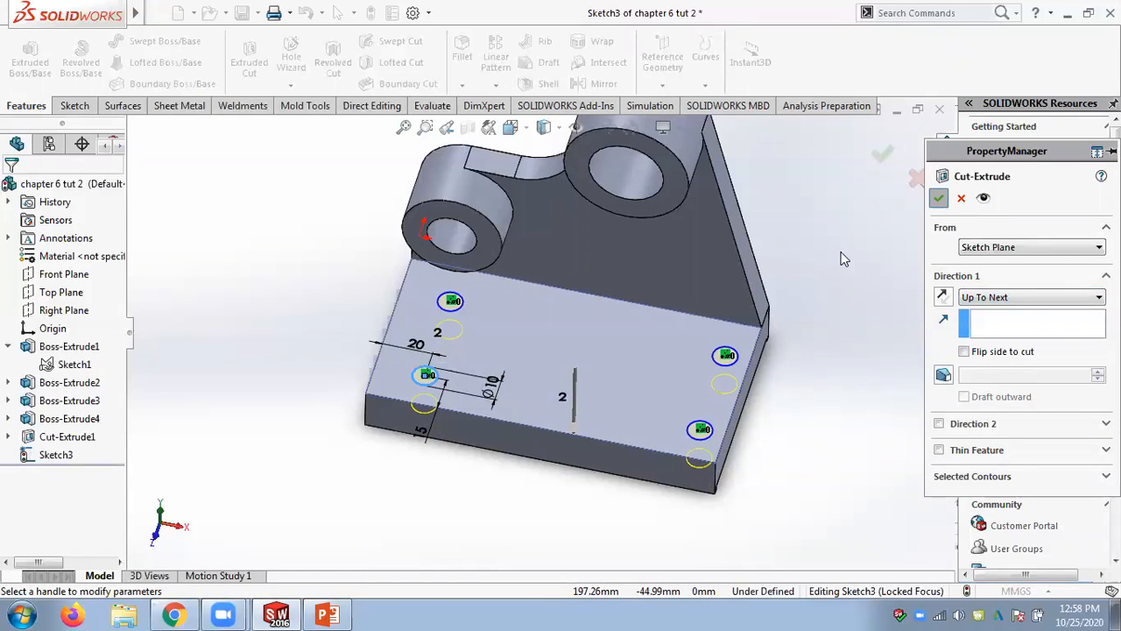
{"action": "middle_click_drag", "start_coordinate": [825, 303], "coordinate": [810, 247]}
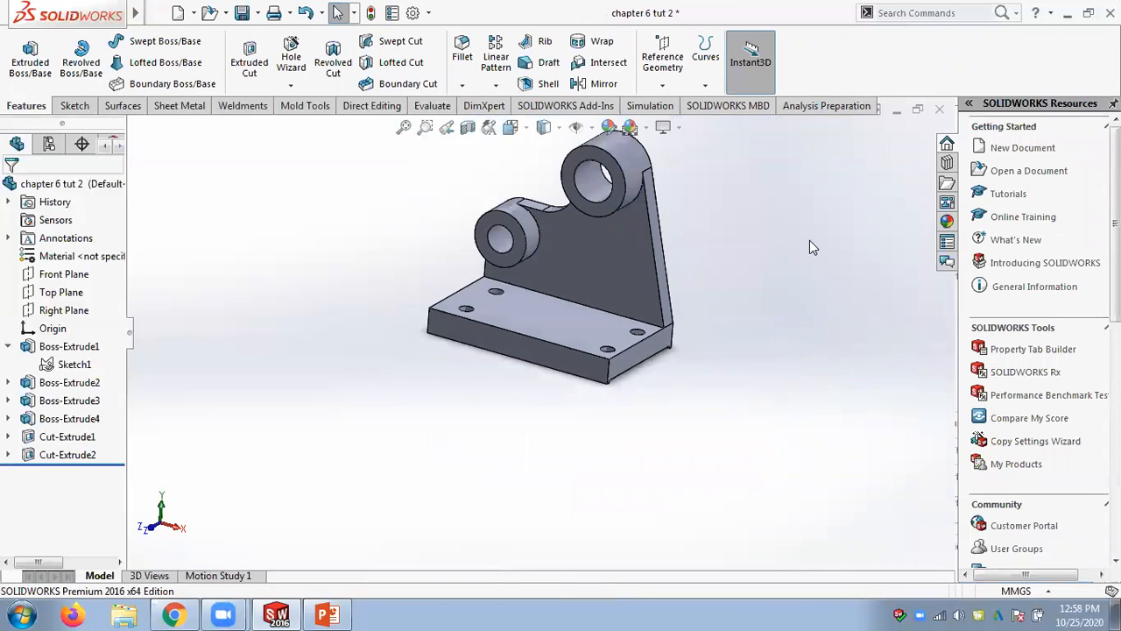
Compare the finished bracket with slide 43 in PowerPoint, enlarge the presentation window and look ahead to Tutorial 3 on slide 47
{"action": "left_click", "coordinate": [328, 614]}
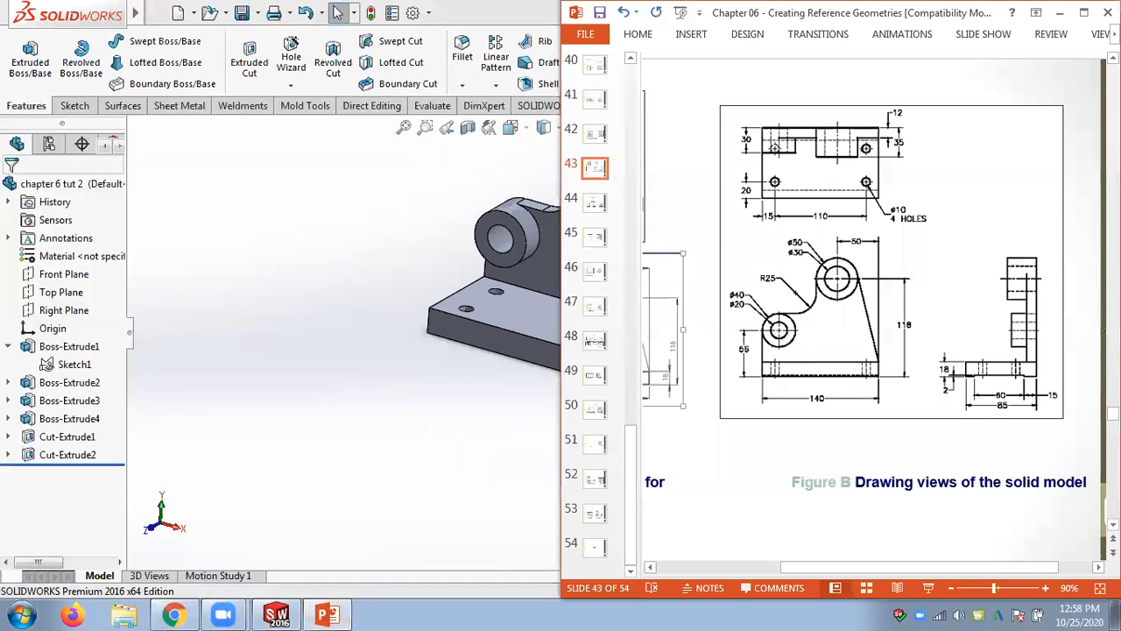
{"action": "left_click", "coordinate": [1085, 13]}
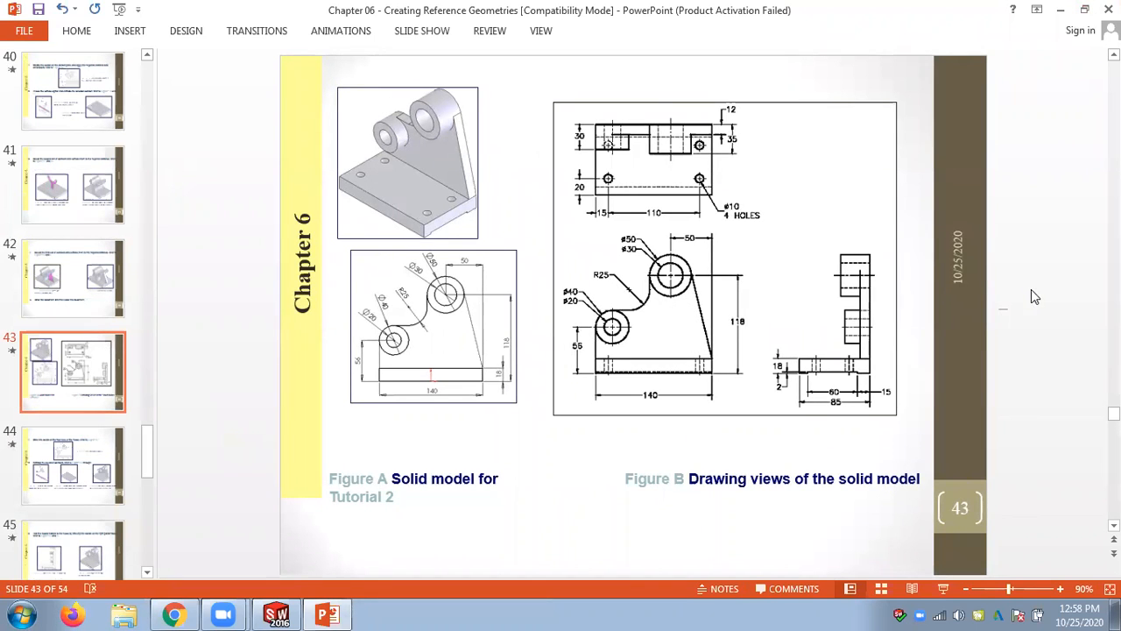
{"action": "scroll", "coordinate": [1031, 290], "scroll_direction": "down", "scroll_amount": 3}
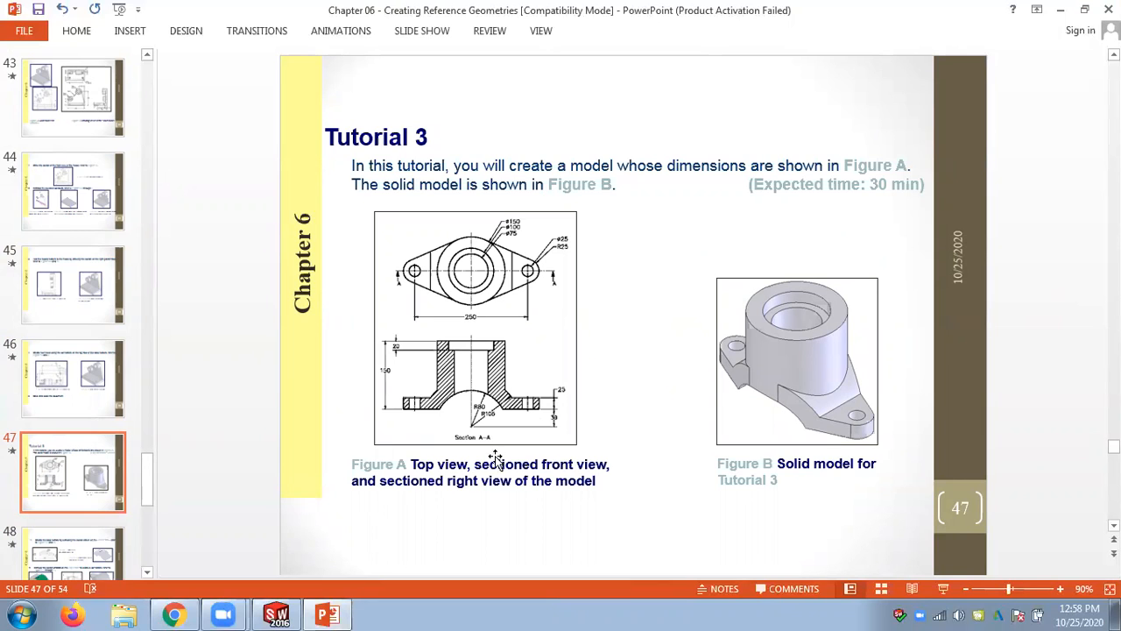
Switch to Windows Explorer and open the Study World Lanka folder on Local Disk (D:)
{"action": "left_click", "coordinate": [131, 614]}
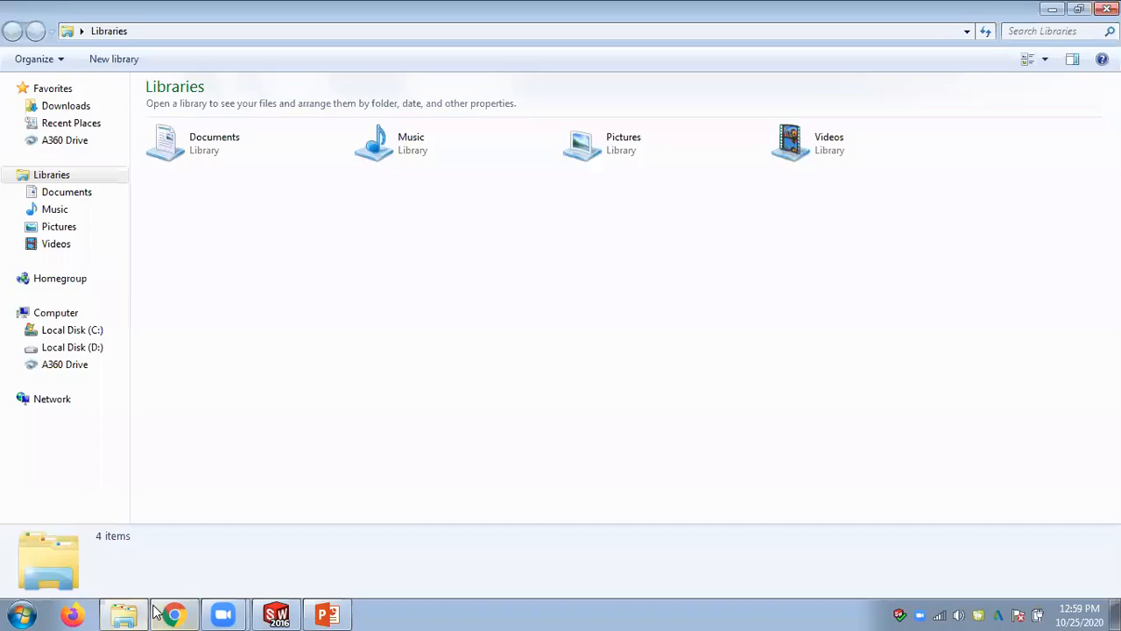
{"action": "left_click", "coordinate": [74, 348]}
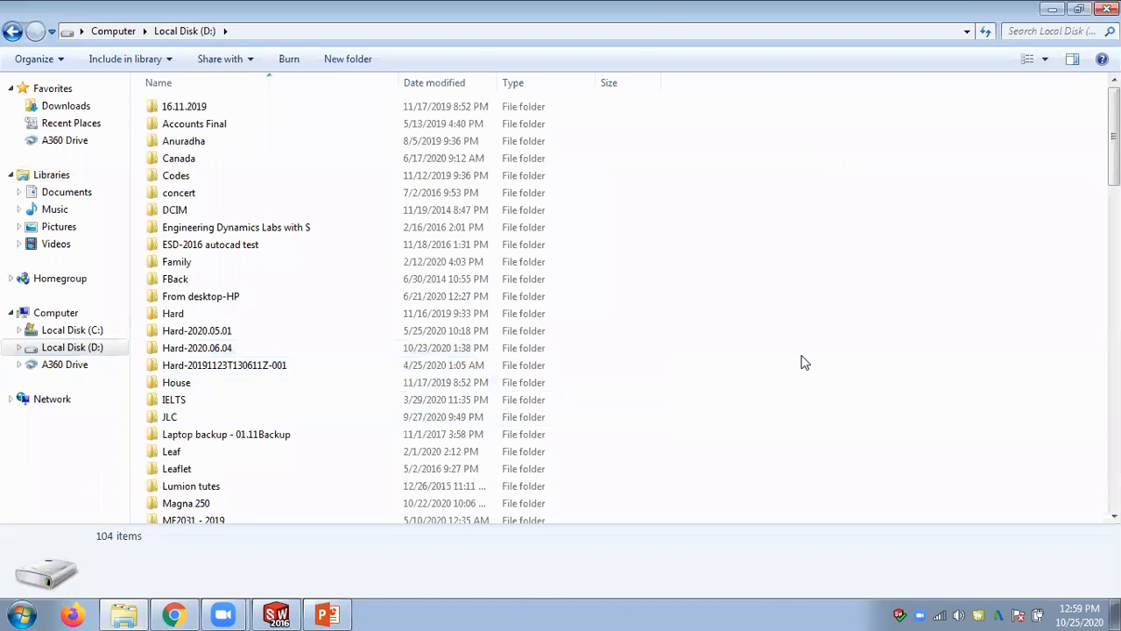
{"action": "key", "text": "s"}
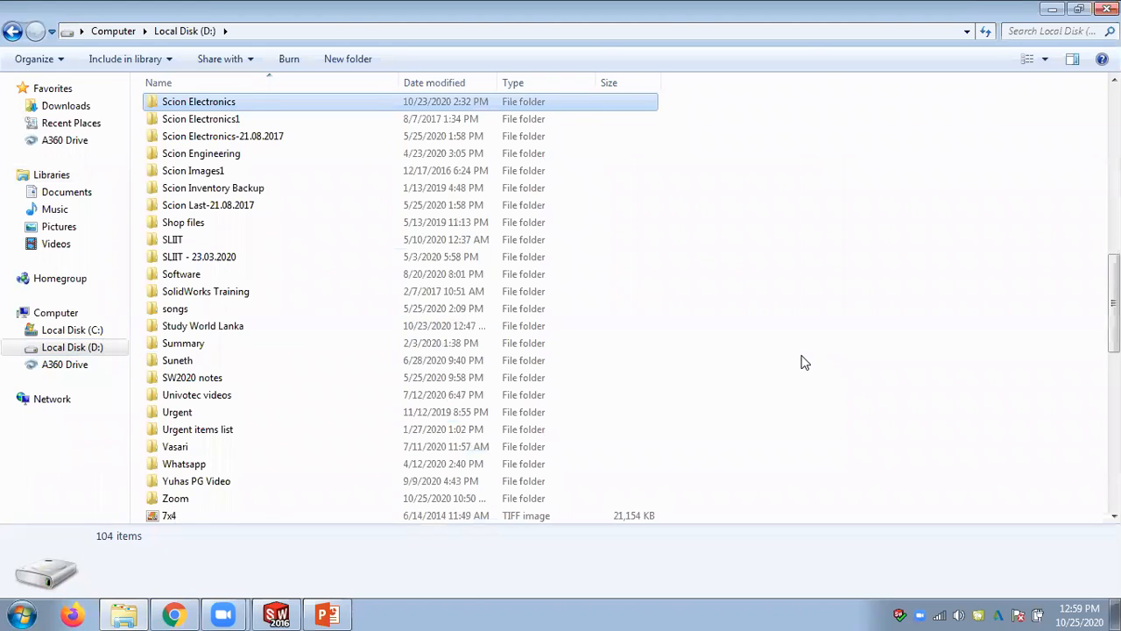
{"action": "key", "text": "t"}
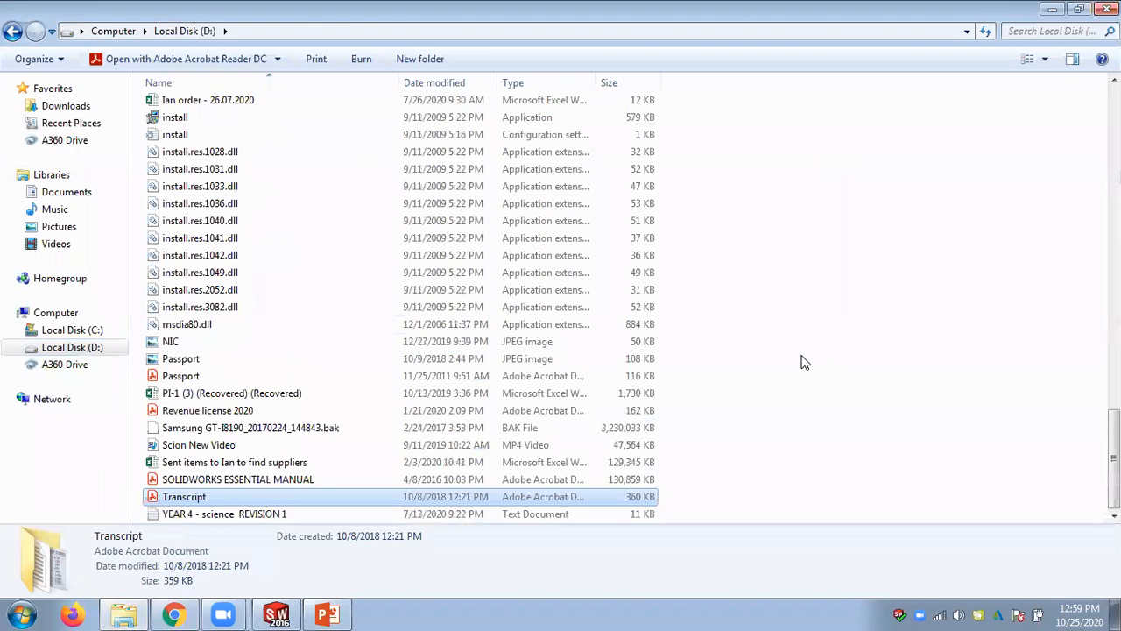
{"action": "left_click", "coordinate": [805, 362]}
{"action": "scroll", "coordinate": [804, 362], "scroll_direction": "up", "scroll_amount": 12}
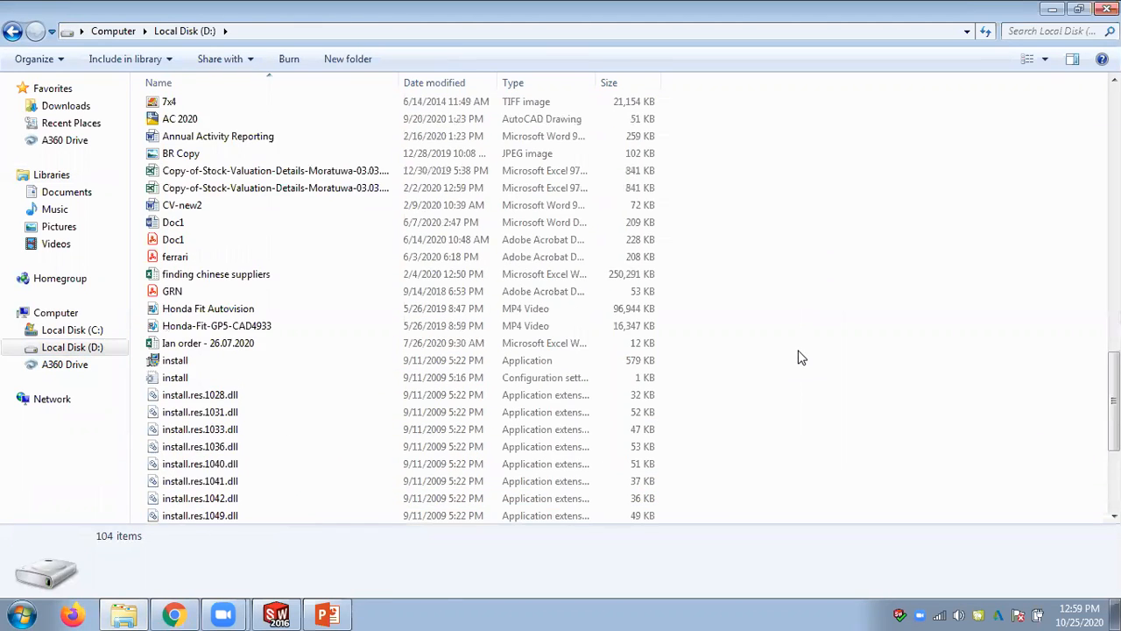
{"action": "double_click", "coordinate": [254, 281]}
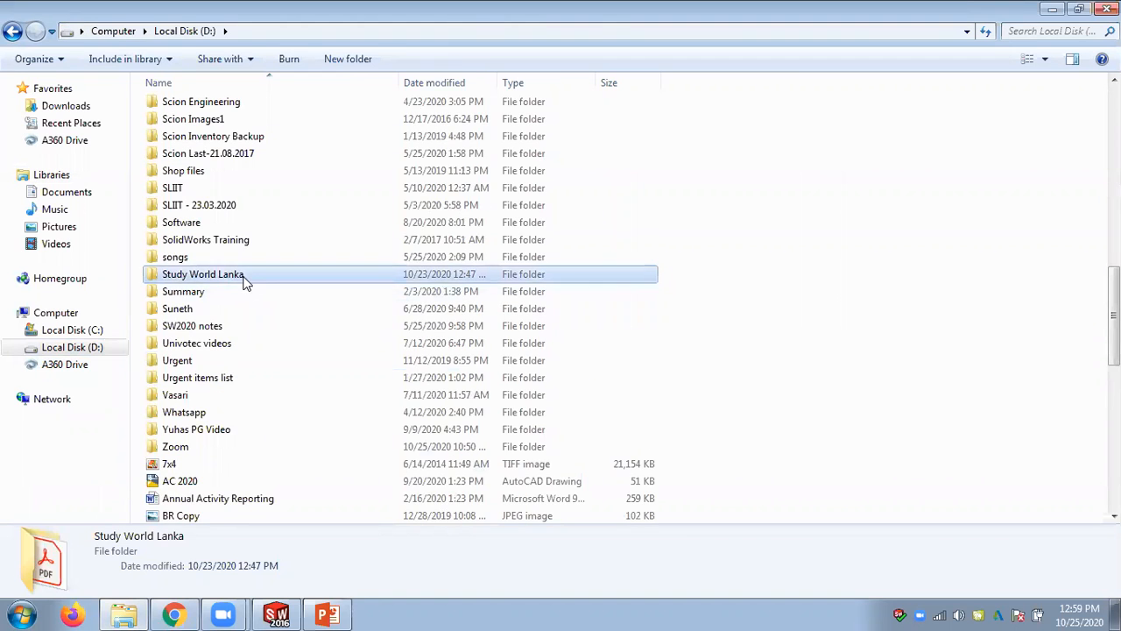
Open the Chapter 07 - Advanced Modeling Tools-I presentation from SW notes > Slides and show its Learning Objectives slide
{"action": "double_click", "coordinate": [191, 143]}
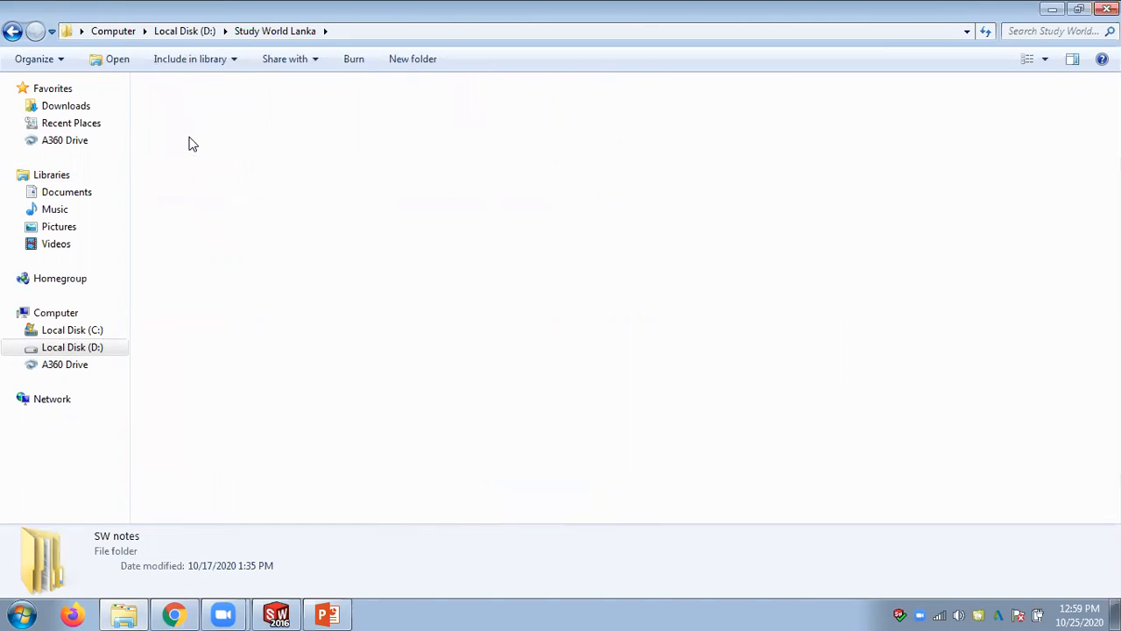
{"action": "double_click", "coordinate": [187, 130]}
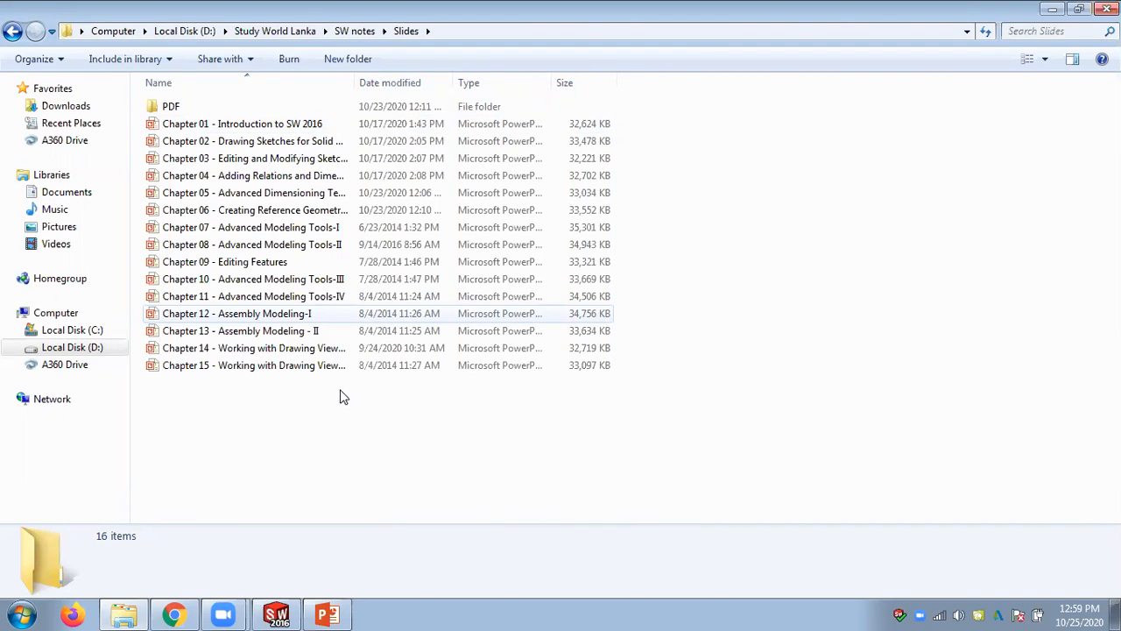
{"action": "double_click", "coordinate": [224, 228]}
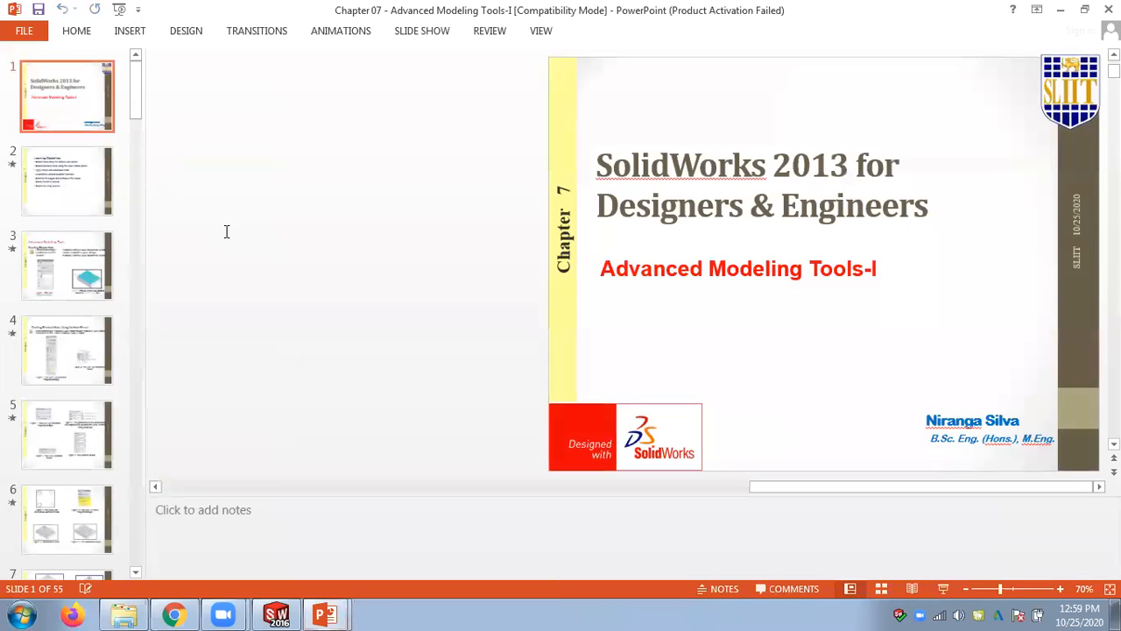
{"action": "left_click", "coordinate": [50, 209]}
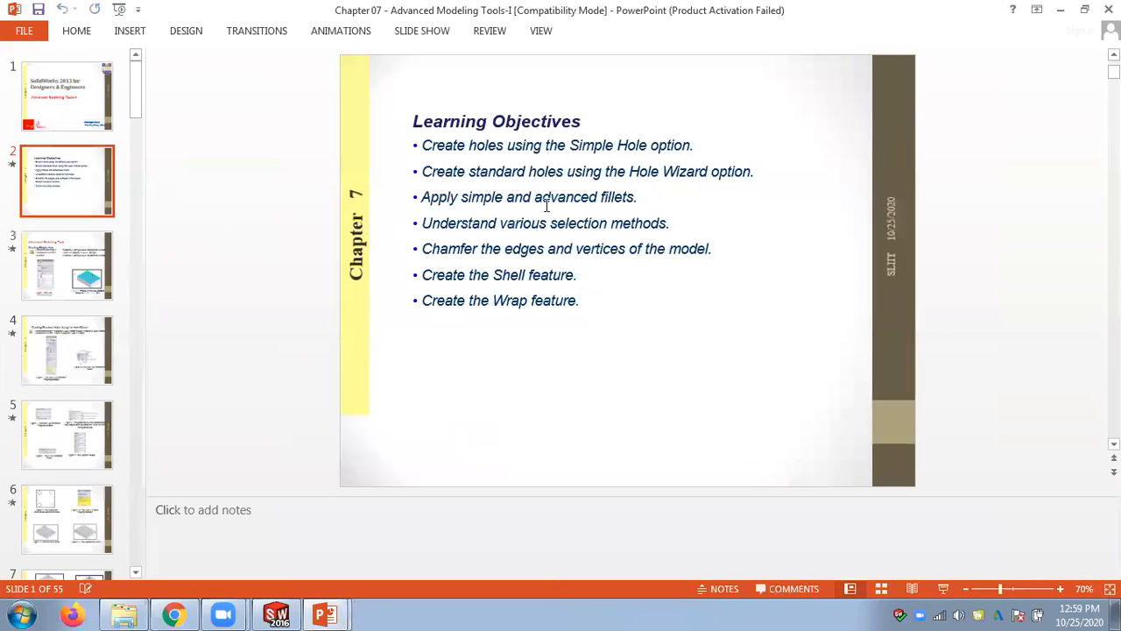